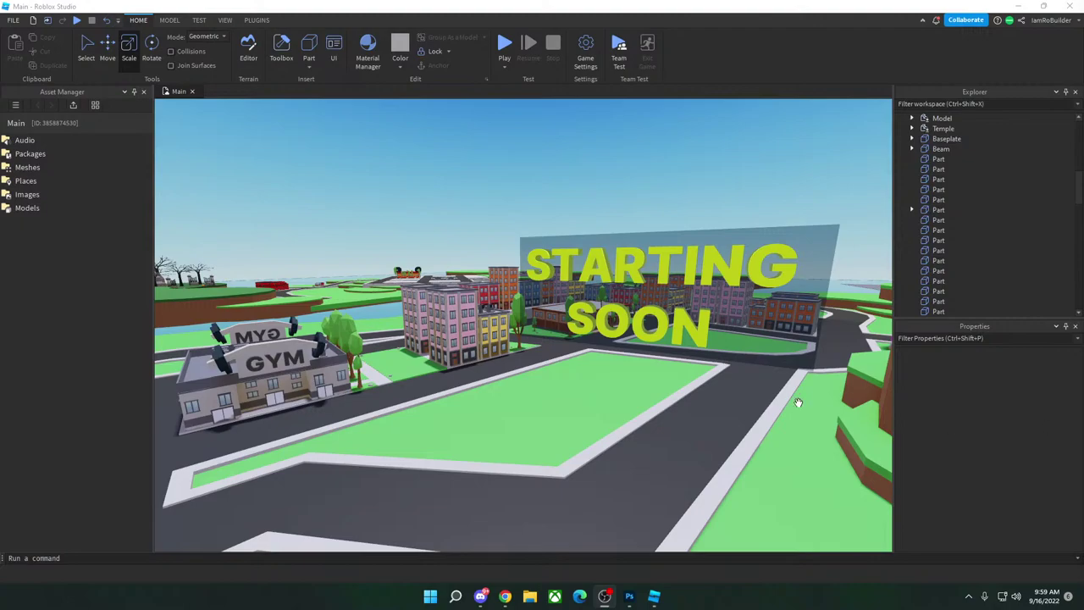
Step: Delete the STARTING SOON sign model from the city map
{"action": "left_click", "coordinate": [748, 307]}
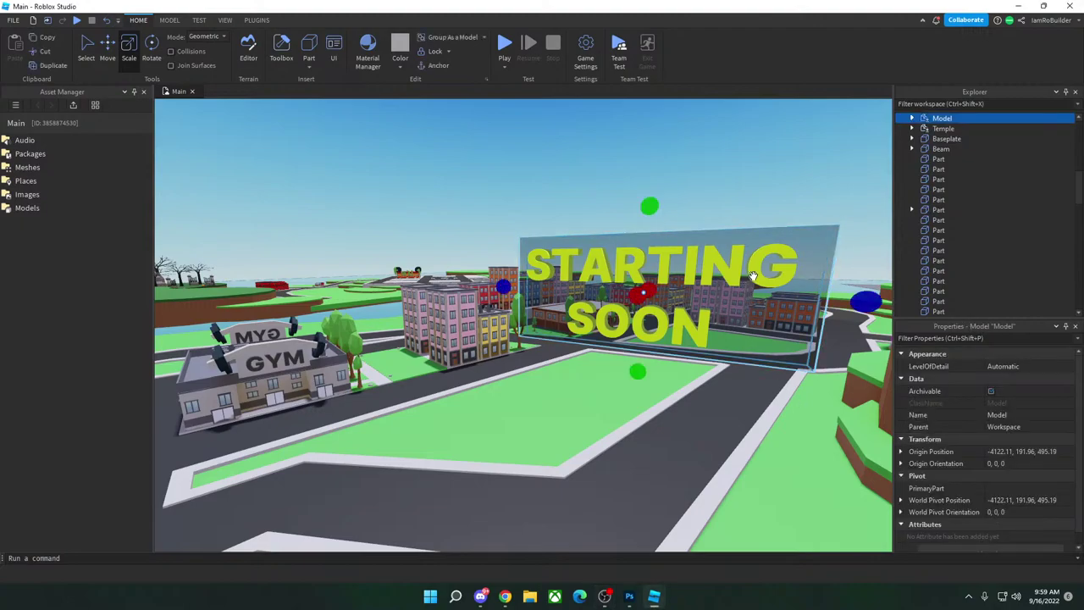
{"action": "key", "text": "Delete"}
{"action": "right_click_drag", "start_coordinate": [741, 278], "coordinate": [733, 278]}
{"action": "key", "text": "d"}
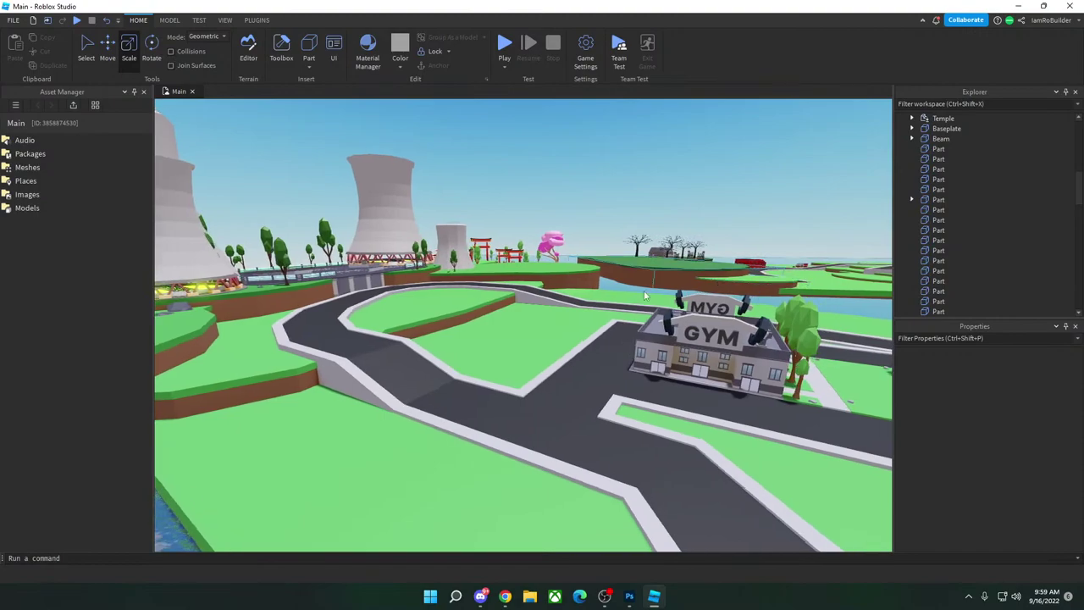
{"action": "mouse_move", "coordinate": [660, 280]}
{"action": "right_mouse_down"}
{"action": "mouse_move", "coordinate": [663, 293]}
{"action": "mouse_move", "coordinate": [672, 286]}
{"action": "right_mouse_up"}
{"action": "left_click", "coordinate": [505, 597]}
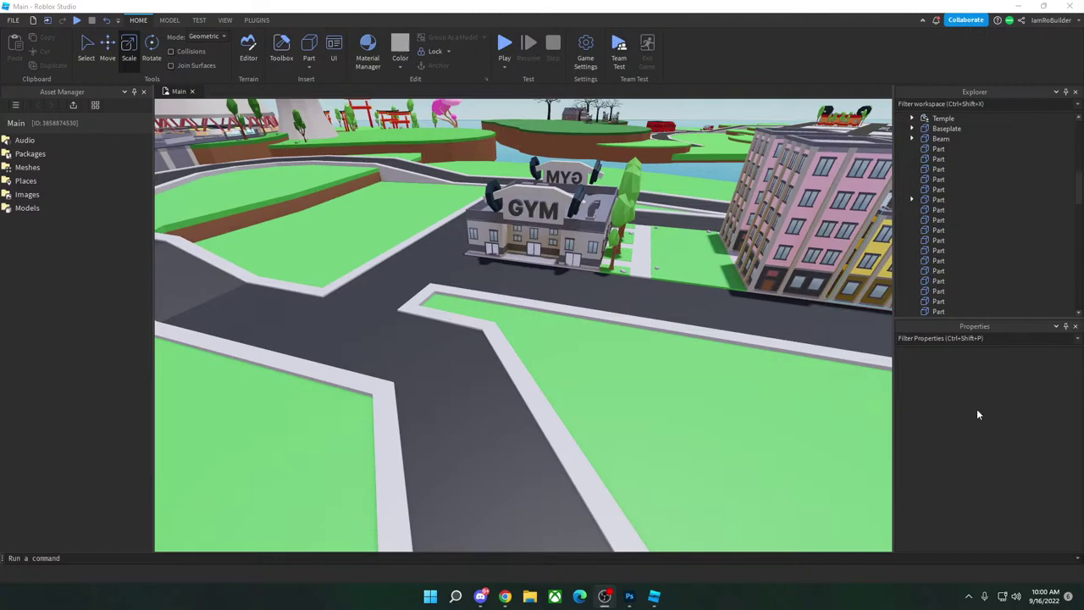
Step: Find the Temple model across the map and delete it
{"action": "right_click_drag", "start_coordinate": [686, 310], "coordinate": [688, 301]}
{"action": "key", "text": "w"}
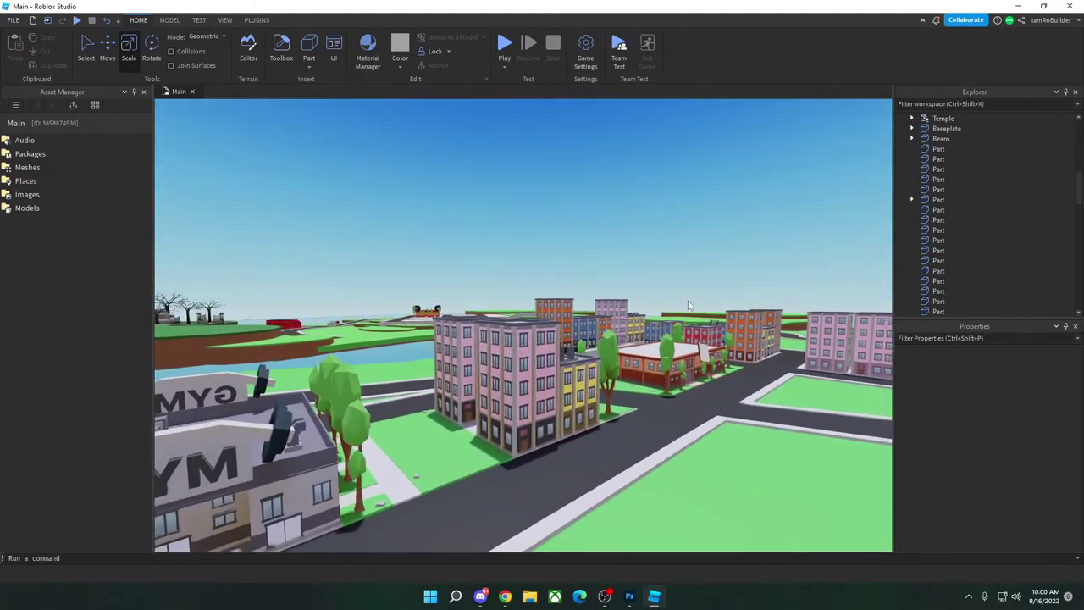
{"action": "key", "text": "w"}
{"action": "key", "text": "a"}
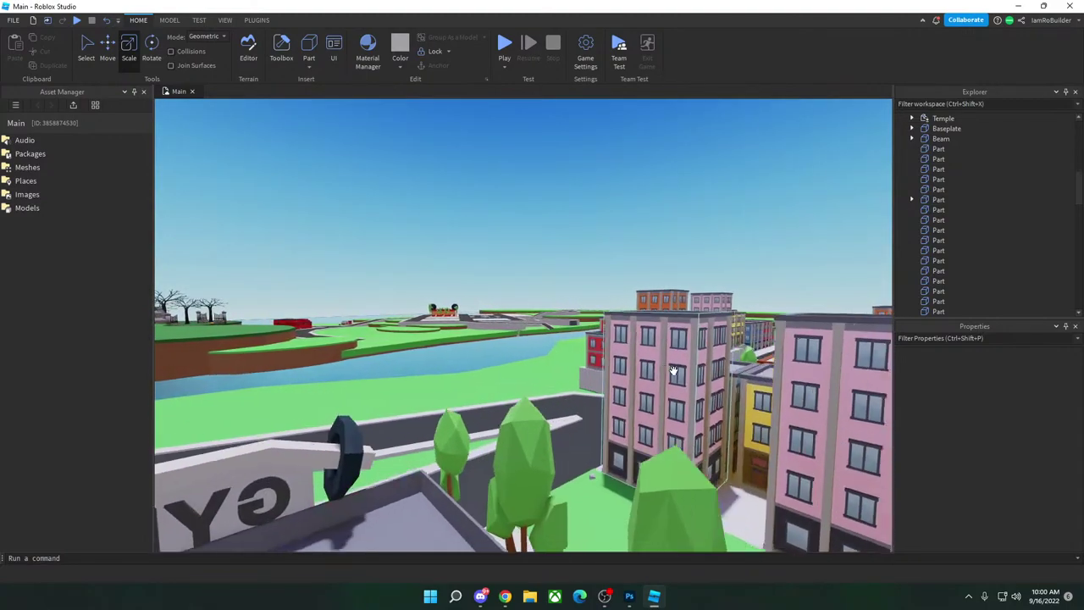
{"action": "key", "text": "w"}
{"action": "key", "text": "a"}
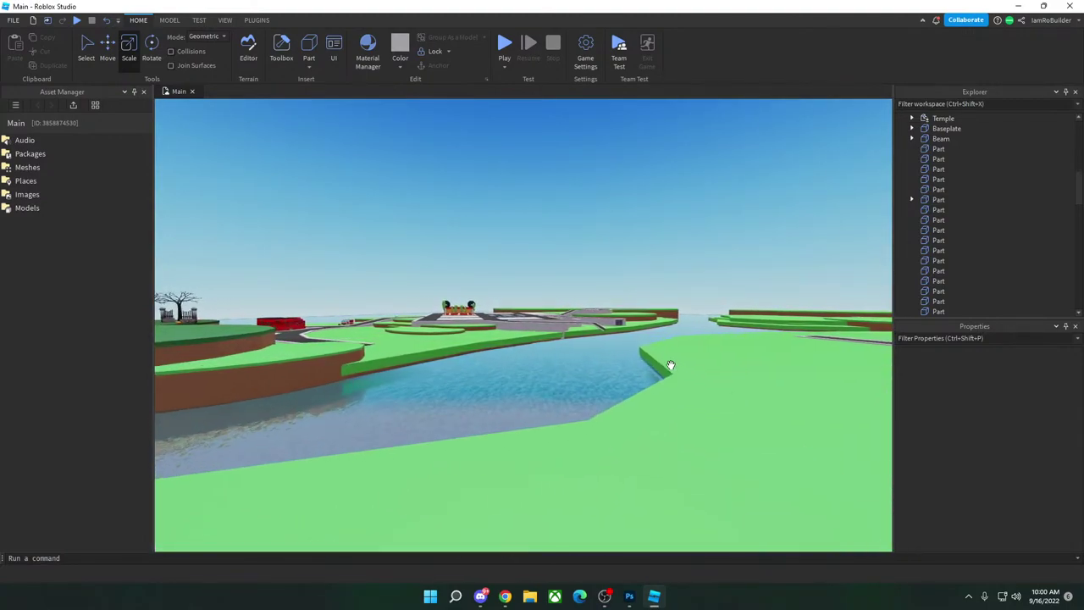
{"action": "key", "text": "w"}
{"action": "right_click_drag", "start_coordinate": [659, 359], "coordinate": [674, 348]}
{"action": "key", "text": "w"}
{"action": "key", "text": "d"}
{"action": "key", "text": "w"}
{"action": "left_click", "coordinate": [624, 342]}
{"action": "key", "text": "Delete"}
{"action": "scroll", "coordinate": [586, 263], "scroll_direction": "up", "scroll_amount": 6}
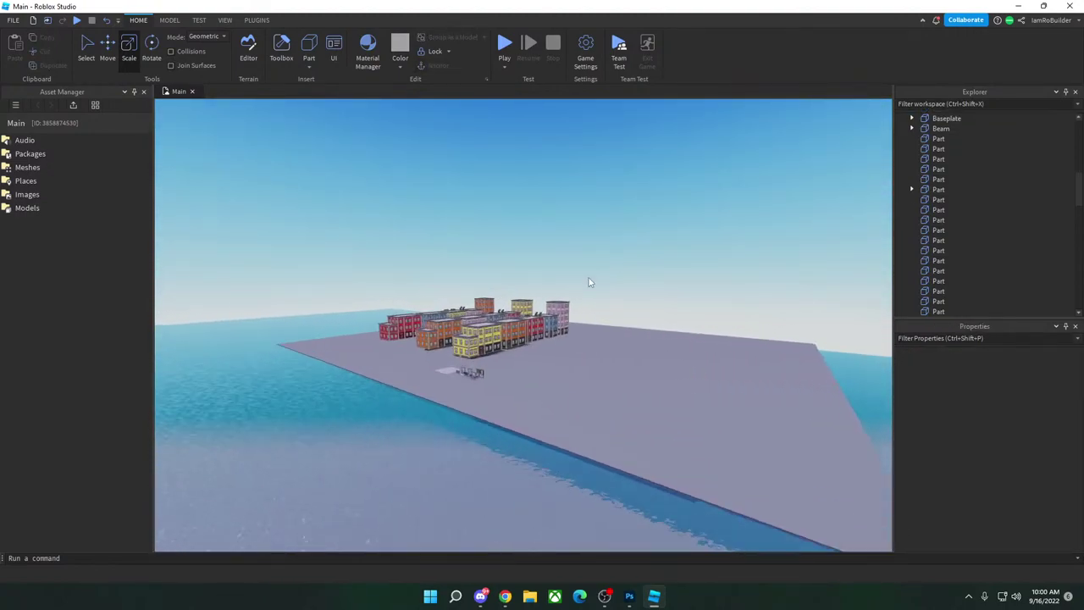
Step: Copy the smoky grey floor part inside the burning building and paste the copy onto the ground across the road
{"action": "mouse_move", "coordinate": [601, 364]}
{"action": "right_mouse_down"}
{"action": "mouse_move", "coordinate": [597, 335]}
{"action": "mouse_move", "coordinate": [589, 342]}
{"action": "mouse_move", "coordinate": [603, 327]}
{"action": "mouse_move", "coordinate": [567, 356]}
{"action": "right_mouse_up"}
{"action": "key", "text": "w"}
{"action": "key", "text": "w"}
{"action": "key", "text": "w"}
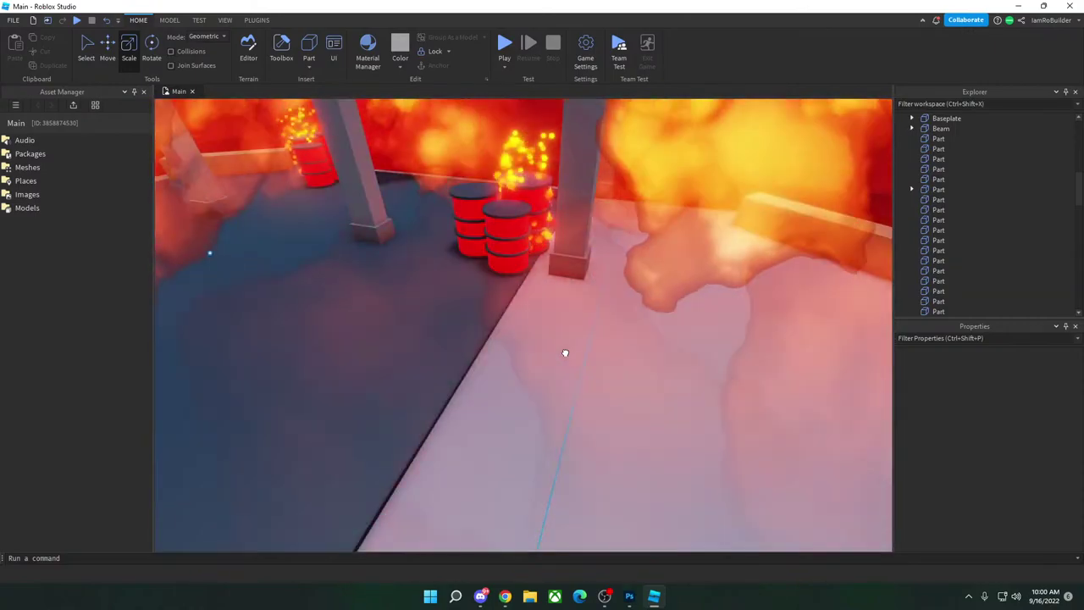
{"action": "left_click", "coordinate": [573, 357]}
{"action": "key", "text": "ctrl+c"}
{"action": "key", "text": "ctrl+v"}
{"action": "scroll", "coordinate": [547, 330], "scroll_direction": "down", "scroll_amount": 10}
{"action": "left_click_drag", "start_coordinate": [532, 328], "coordinate": [254, 461]}
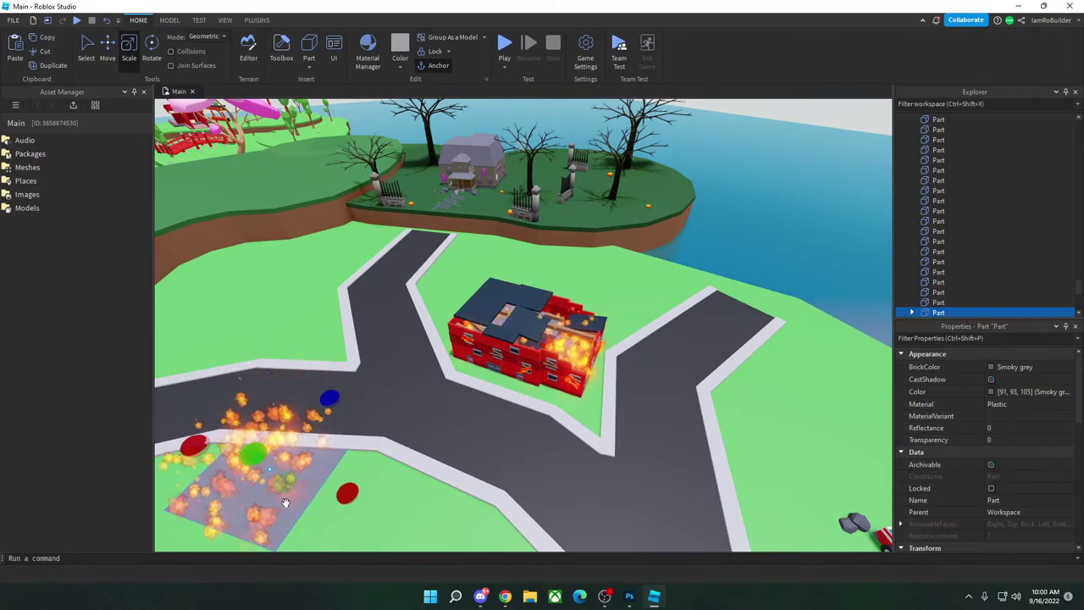
Step: Delete the Fire01 particle emitter from the pasted floor part
{"action": "left_click", "coordinate": [912, 313]}
{"action": "scroll", "coordinate": [940, 280], "scroll_direction": "down", "scroll_amount": 4}
{"action": "left_click", "coordinate": [949, 238]}
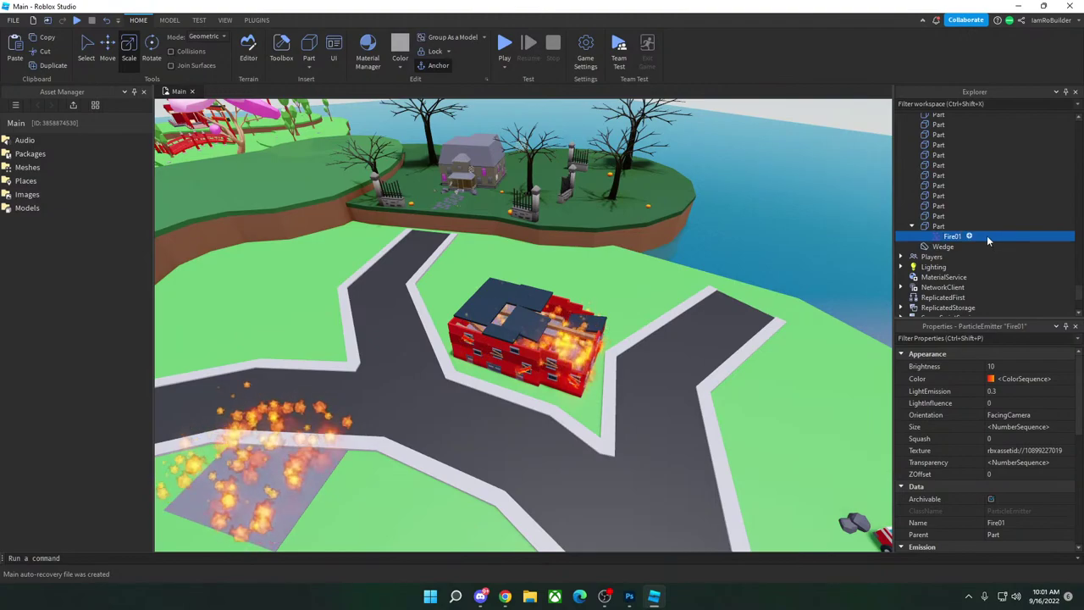
{"action": "key", "text": "Delete"}
Step: Move the pasted floor part to the open baseplate area in front of the row of buildings
{"action": "left_click_drag", "start_coordinate": [266, 491], "coordinate": [416, 305]}
{"action": "key", "text": "s"}
{"action": "key", "text": "a"}
{"action": "right_click_drag", "start_coordinate": [414, 306], "coordinate": [416, 305]}
{"action": "left_click_drag", "start_coordinate": [416, 305], "coordinate": [523, 261]}
{"action": "key", "text": "f"}
{"action": "left_click", "coordinate": [608, 229]}
{"action": "right_click_drag", "start_coordinate": [607, 230], "coordinate": [584, 303]}
{"action": "left_click", "coordinate": [583, 303]}
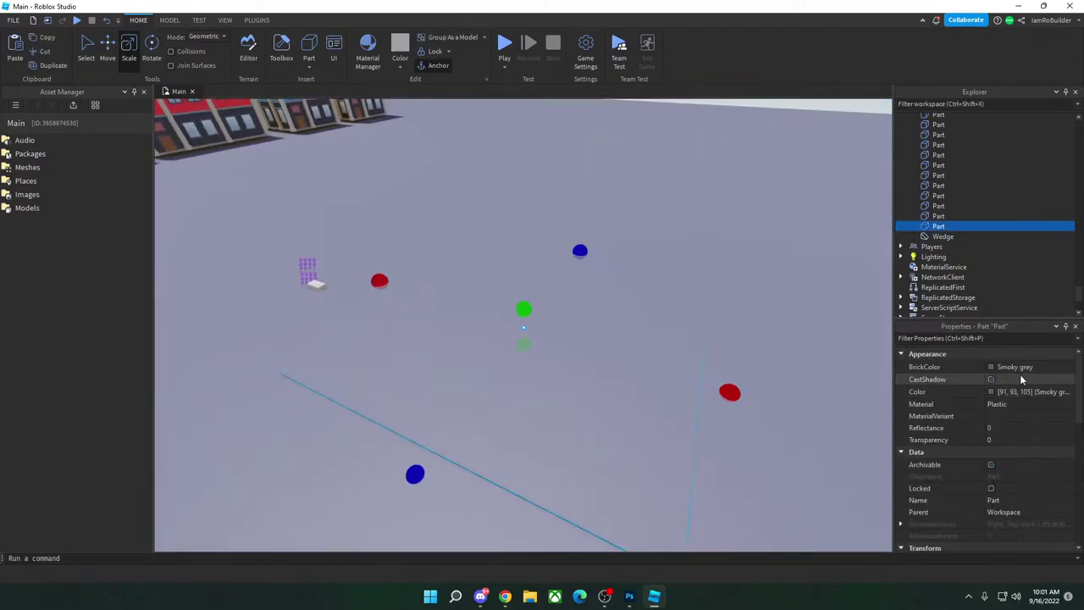
Step: Set the floor part's BrickColor to Copper
{"action": "left_click", "coordinate": [1019, 368]}
{"action": "left_click", "coordinate": [1020, 536]}
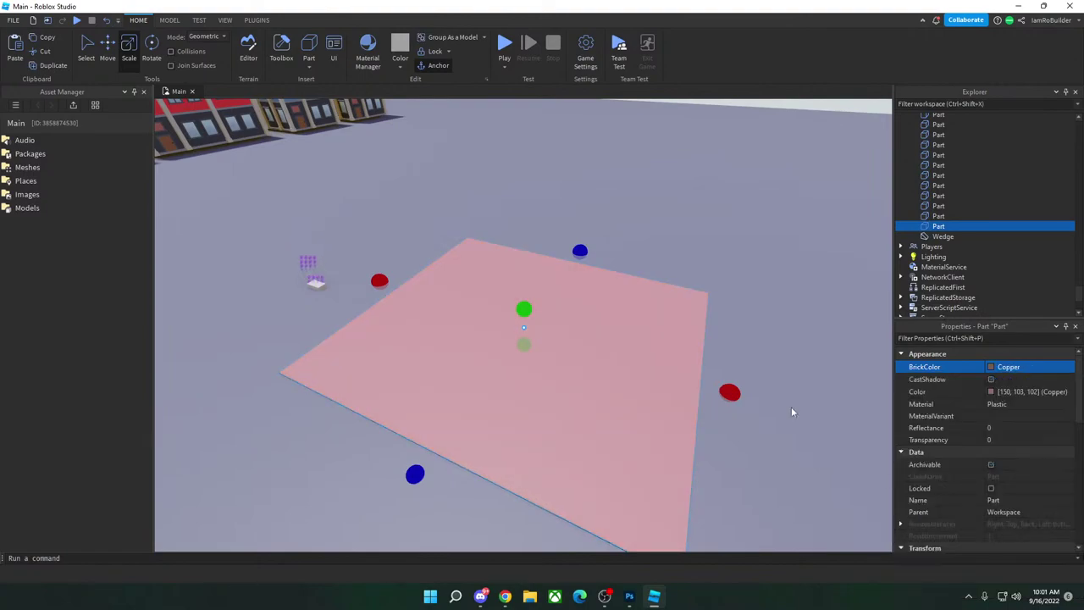
{"action": "left_click", "coordinate": [756, 230]}
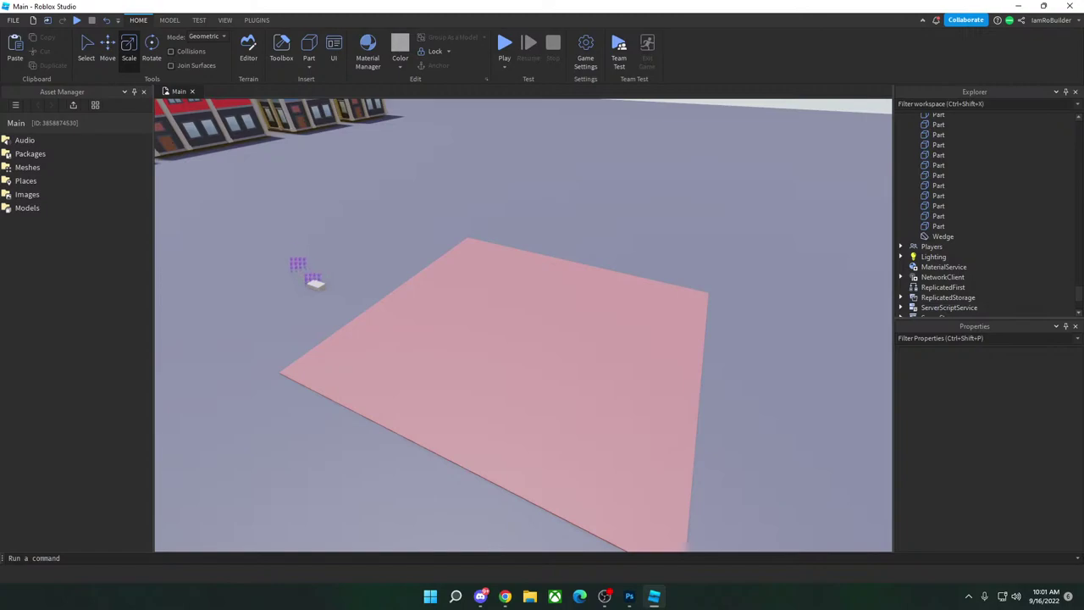
{"action": "left_click", "coordinate": [505, 597]}
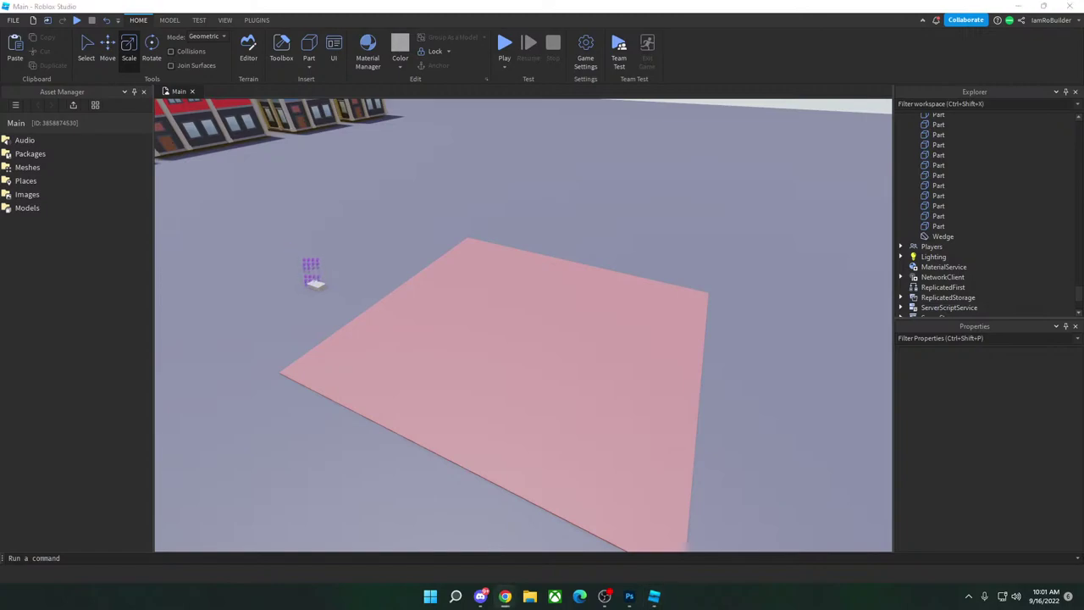
Step: Duplicate the copper floor part, set the move snap to 0.5 studs and inset the copy slightly from the floor's edges
{"action": "left_click", "coordinate": [520, 332]}
{"action": "key", "text": "ctrl+d"}
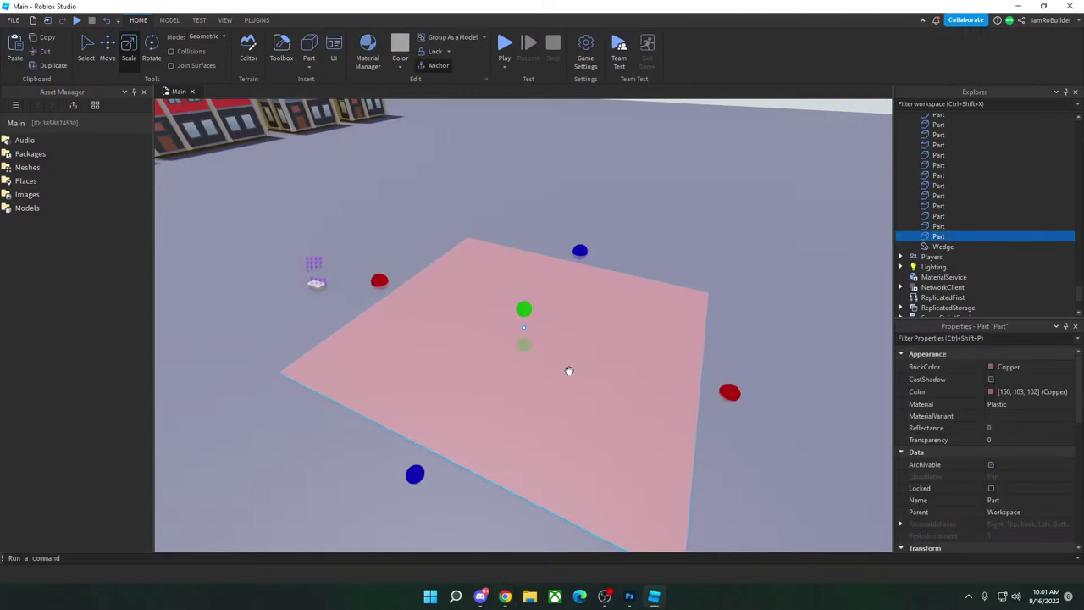
{"action": "right_click_drag", "start_coordinate": [568, 370], "coordinate": [415, 299]}
{"action": "key", "text": "w"}
{"action": "left_click", "coordinate": [169, 20]}
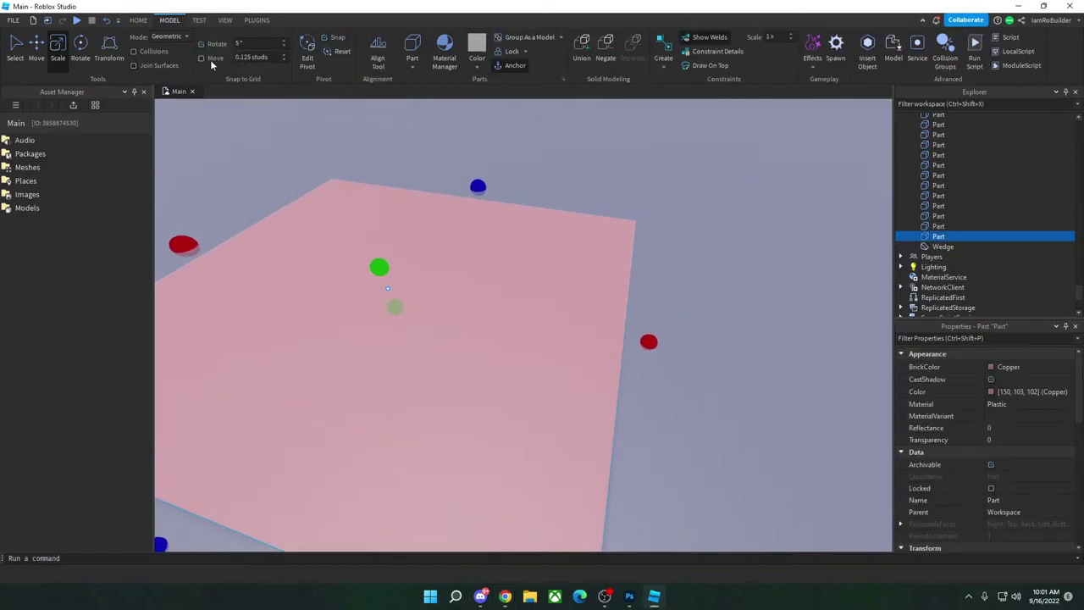
{"action": "left_click", "coordinate": [264, 57]}
{"action": "type", "text": "1"}
{"action": "right_click_drag", "start_coordinate": [581, 269], "coordinate": [532, 252]}
{"action": "scroll", "coordinate": [532, 251], "scroll_direction": "down", "scroll_amount": 4}
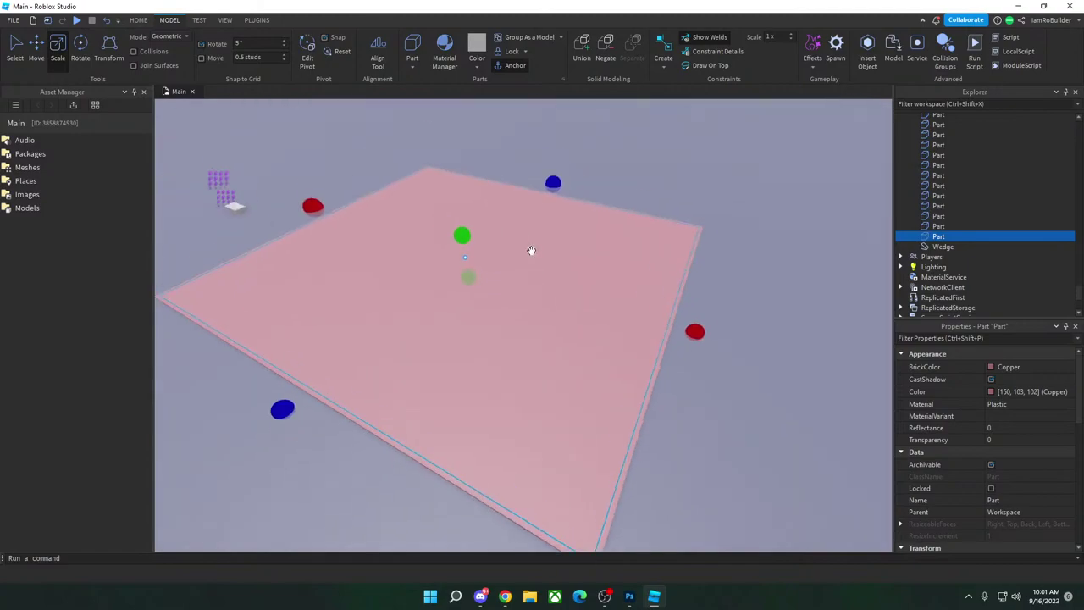
Step: Scale the duplicate upward and narrow it into a thin wall along one side of the floor
{"action": "left_click_drag", "start_coordinate": [475, 255], "coordinate": [473, 218]}
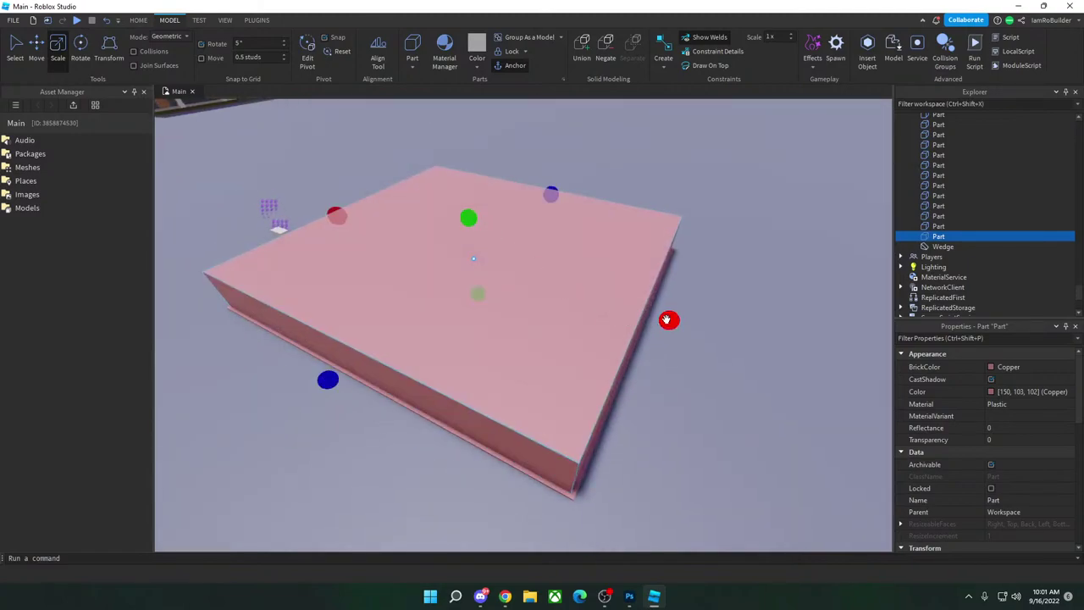
{"action": "key", "text": "a"}
{"action": "left_click_drag", "start_coordinate": [667, 319], "coordinate": [455, 215]}
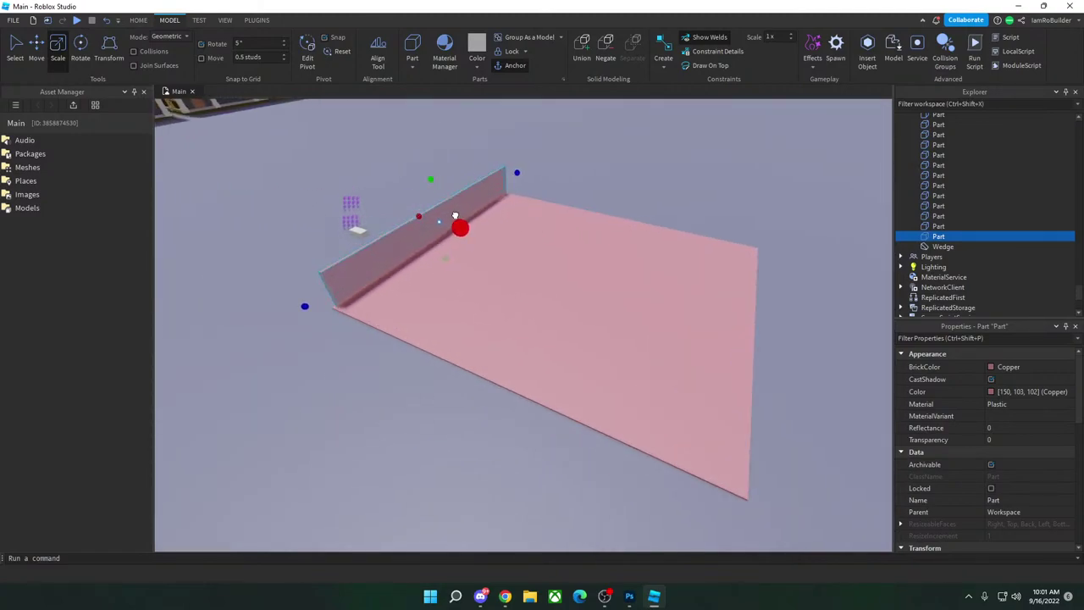
{"action": "key", "text": "a"}
{"action": "key", "text": "w"}
{"action": "right_click_drag", "start_coordinate": [439, 244], "coordinate": [450, 260]}
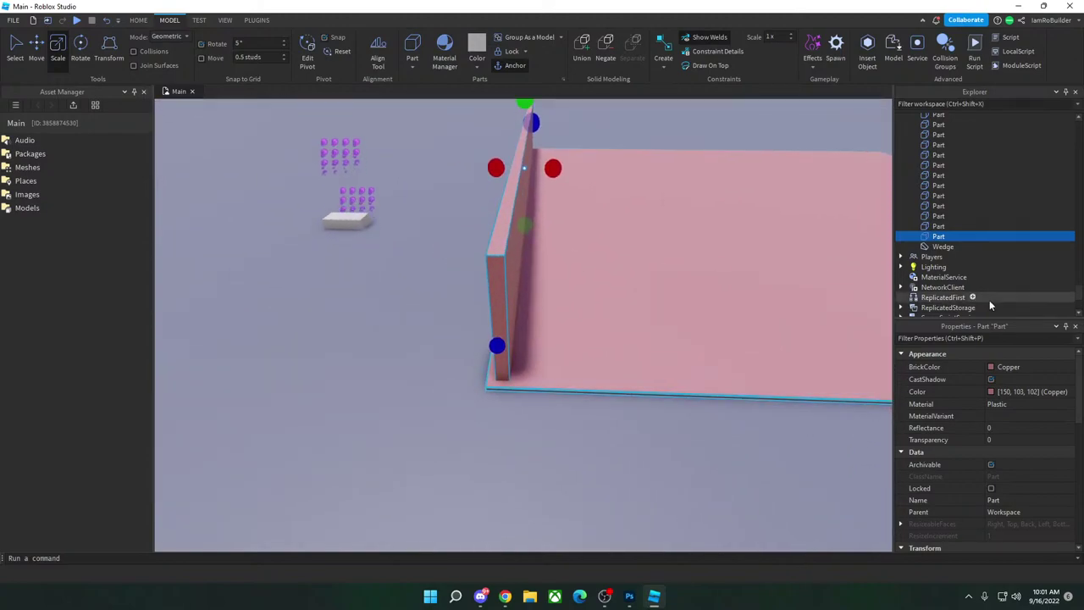
Step: Set the new wall's BrickColor to Nougat
{"action": "left_click", "coordinate": [1006, 369]}
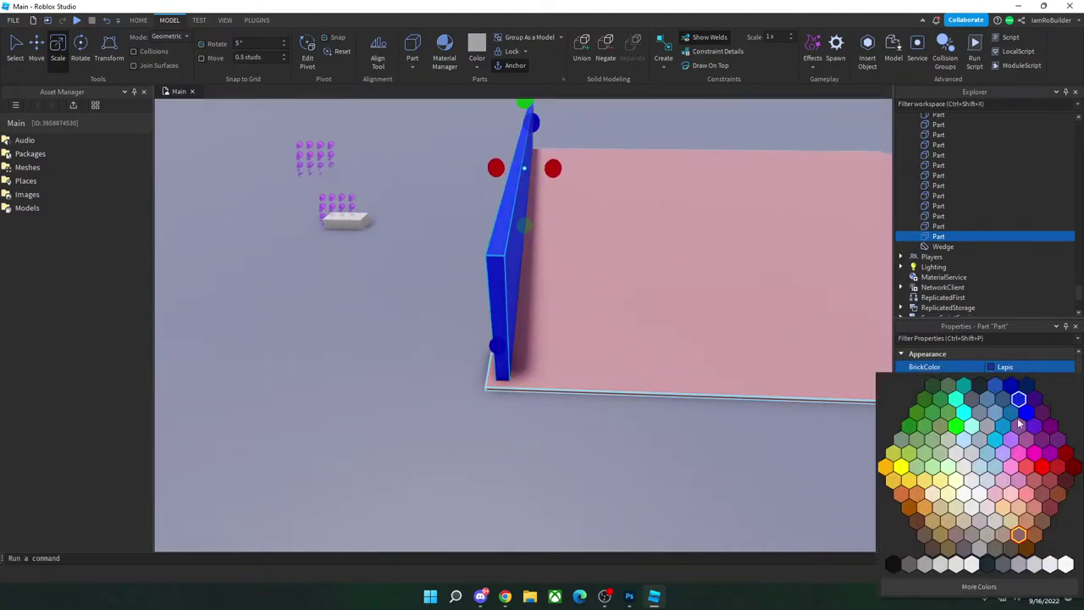
{"action": "left_click", "coordinate": [1023, 522]}
{"action": "right_click_drag", "start_coordinate": [638, 232], "coordinate": [638, 231]}
{"action": "key", "text": "w"}
{"action": "key", "text": "s"}
Step: Duplicate the side wall and scale the copy into a short front wall starting at the floor's corner
{"action": "key", "text": "ctrl+d"}
{"action": "left_click_drag", "start_coordinate": [757, 247], "coordinate": [521, 283]}
{"action": "key", "text": "a"}
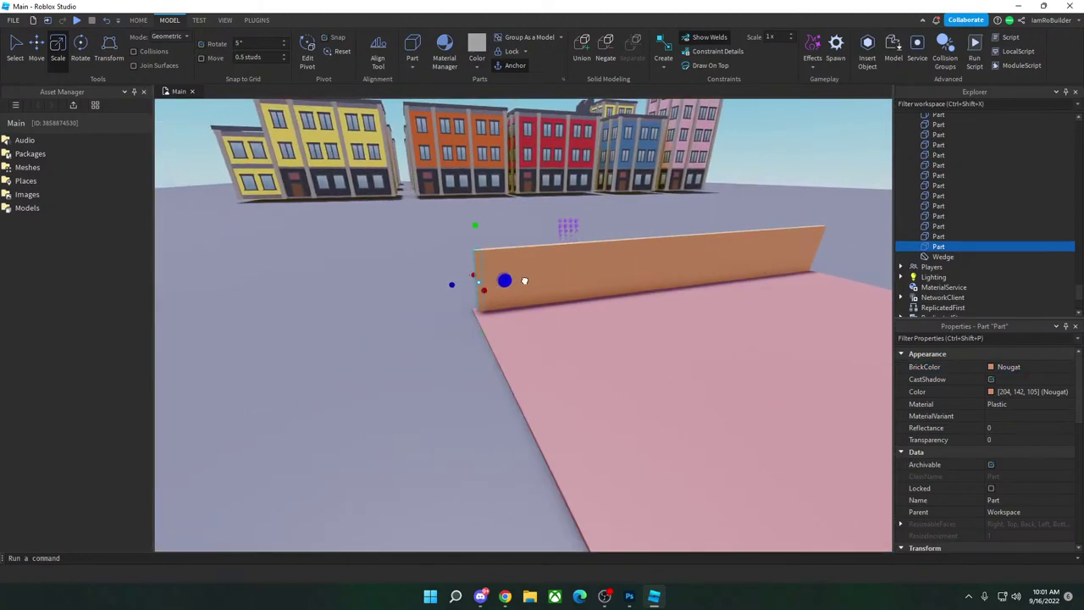
{"action": "right_click_drag", "start_coordinate": [544, 288], "coordinate": [469, 273]}
{"action": "left_click_drag", "start_coordinate": [450, 269], "coordinate": [450, 269]}
{"action": "right_click_drag", "start_coordinate": [472, 315], "coordinate": [480, 318]}
{"action": "key", "text": "w"}
{"action": "key", "text": "s"}
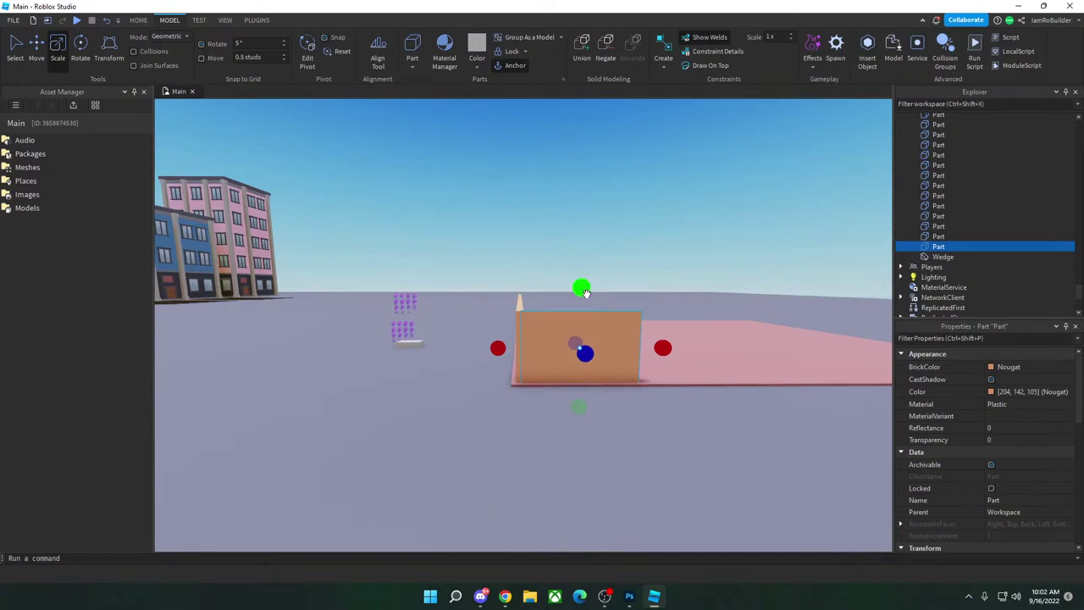
{"action": "key", "text": "w"}
{"action": "right_click_drag", "start_coordinate": [582, 290], "coordinate": [576, 291]}
{"action": "key", "text": "d"}
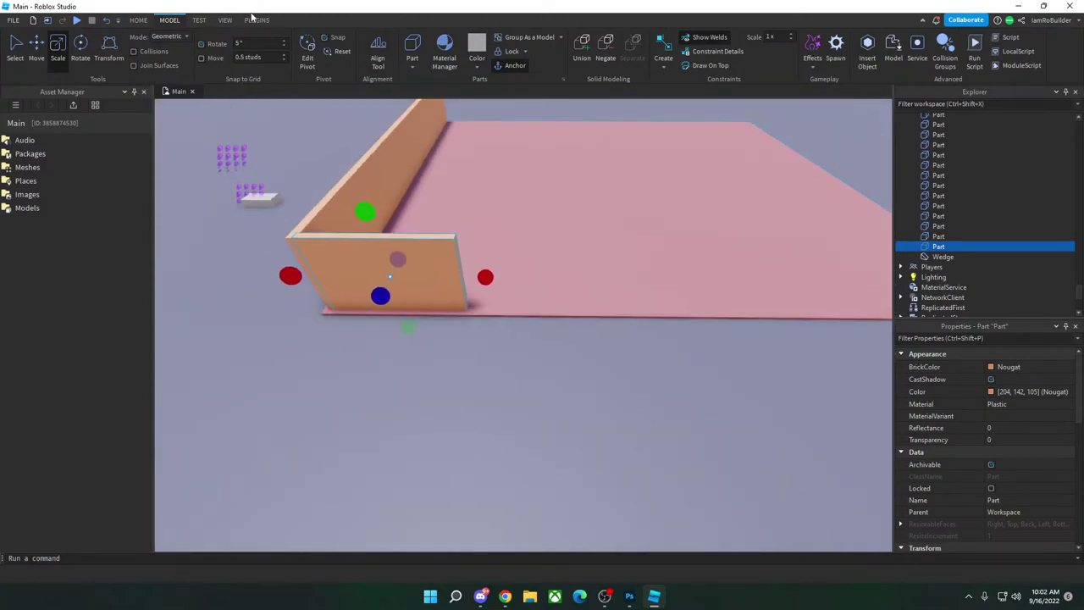
Step: Insert a dummy rig for scale and place it beside the end of the short front wall
{"action": "left_click", "coordinate": [254, 19]}
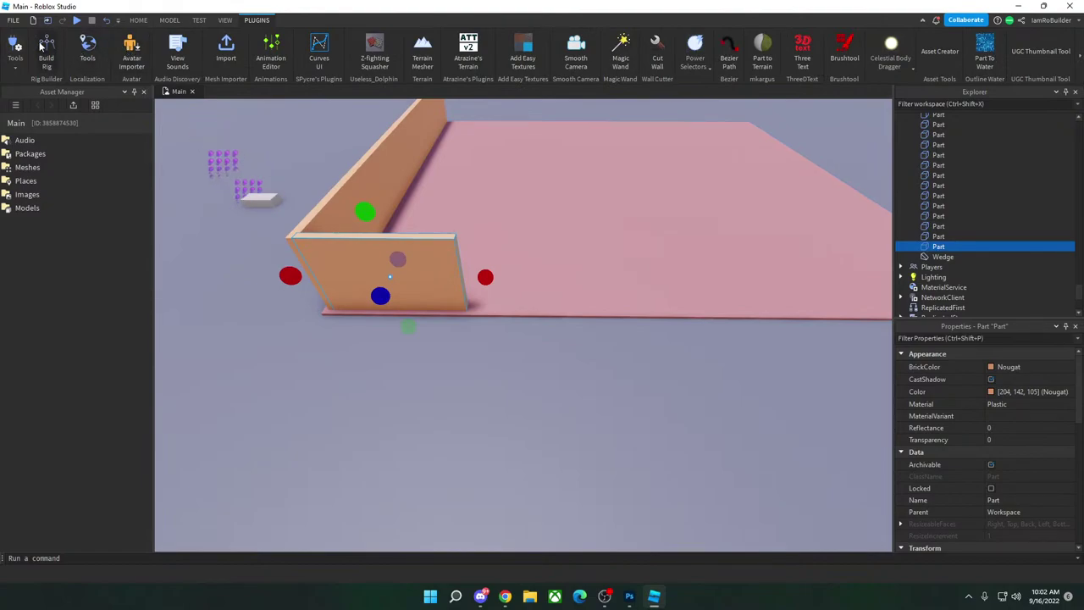
{"action": "left_click", "coordinate": [45, 49]}
{"action": "left_click", "coordinate": [544, 296]}
{"action": "left_click_drag", "start_coordinate": [484, 348], "coordinate": [487, 310]}
{"action": "right_click_drag", "start_coordinate": [551, 310], "coordinate": [551, 310]}
{"action": "scroll", "coordinate": [551, 310], "scroll_direction": "up", "scroll_amount": 3}
{"action": "scroll", "coordinate": [552, 310], "scroll_direction": "down", "scroll_amount": 3}
Step: Create a second front wall section from the dummy to the far corner, leaving a door-width gap between the two sections
{"action": "left_click", "coordinate": [453, 315]}
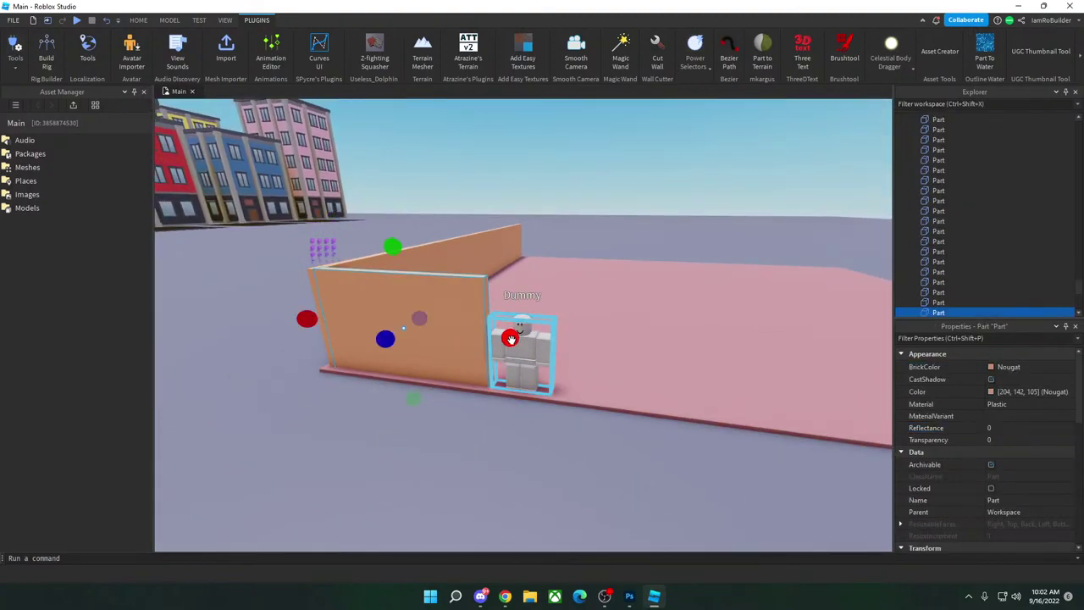
{"action": "left_click_drag", "start_coordinate": [509, 337], "coordinate": [823, 367]}
{"action": "left_click_drag", "start_coordinate": [300, 326], "coordinate": [537, 341]}
{"action": "key", "text": "d"}
{"action": "left_click_drag", "start_coordinate": [652, 369], "coordinate": [702, 426]}
{"action": "right_click_drag", "start_coordinate": [687, 373], "coordinate": [702, 426]}
{"action": "left_click_drag", "start_coordinate": [702, 426], "coordinate": [567, 385]}
{"action": "key", "text": "a"}
{"action": "key", "text": "s"}
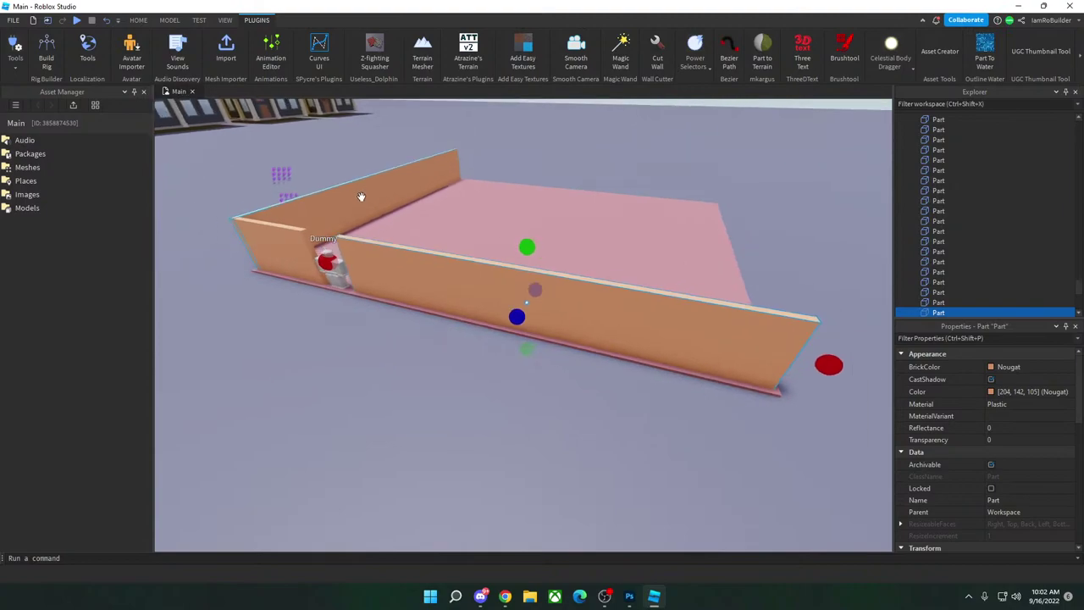
Step: Duplicate the side wall and move the copy to the opposite side of the floor
{"action": "left_click", "coordinate": [361, 203]}
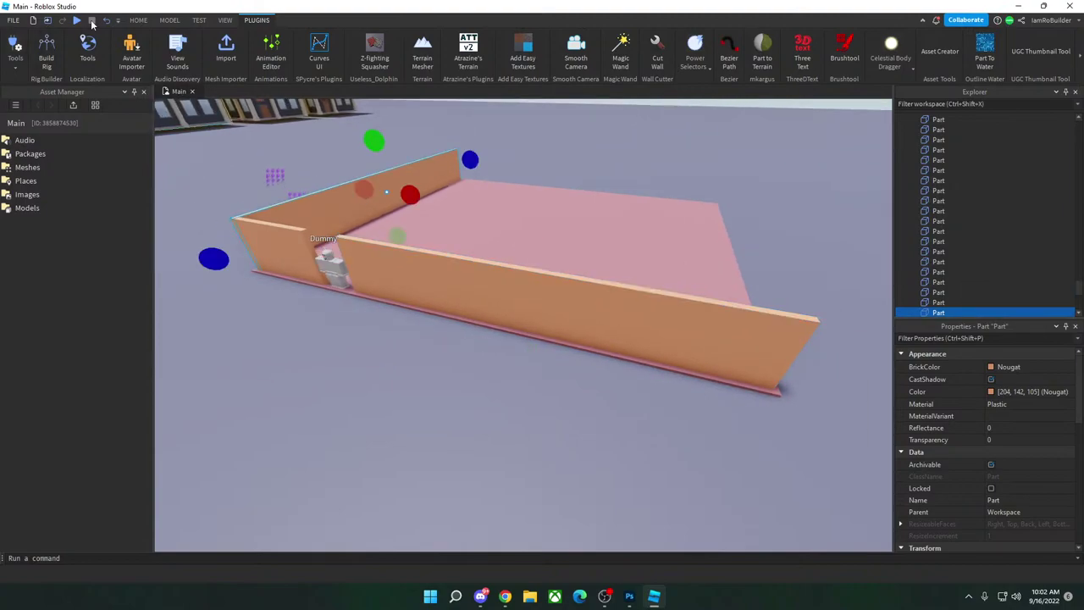
{"action": "left_click", "coordinate": [138, 21]}
{"action": "left_click", "coordinate": [105, 45]}
{"action": "key", "text": "d"}
{"action": "left_click_drag", "start_coordinate": [465, 199], "coordinate": [612, 282]}
{"action": "left_click", "coordinate": [631, 348]}
{"action": "key", "text": "a"}
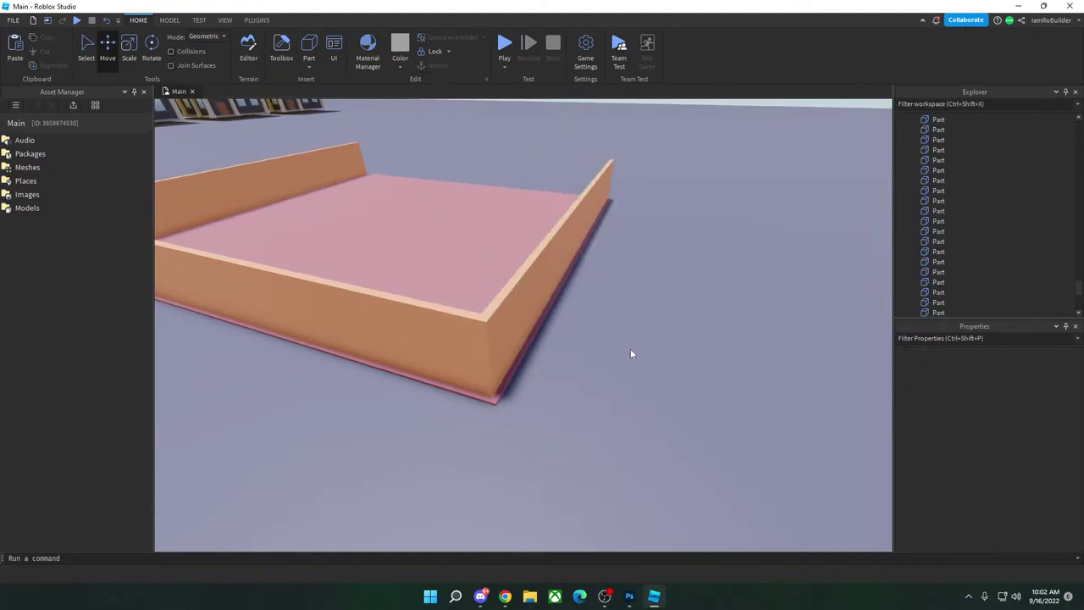
{"action": "scroll", "coordinate": [630, 349], "scroll_direction": "up", "scroll_amount": 3}
{"action": "right_click_drag", "start_coordinate": [630, 349], "coordinate": [630, 349]}
{"action": "scroll", "coordinate": [630, 349], "scroll_direction": "down", "scroll_amount": 2}
{"action": "right_click_drag", "start_coordinate": [772, 400], "coordinate": [772, 401]}
{"action": "scroll", "coordinate": [772, 401], "scroll_direction": "down", "scroll_amount": 5}
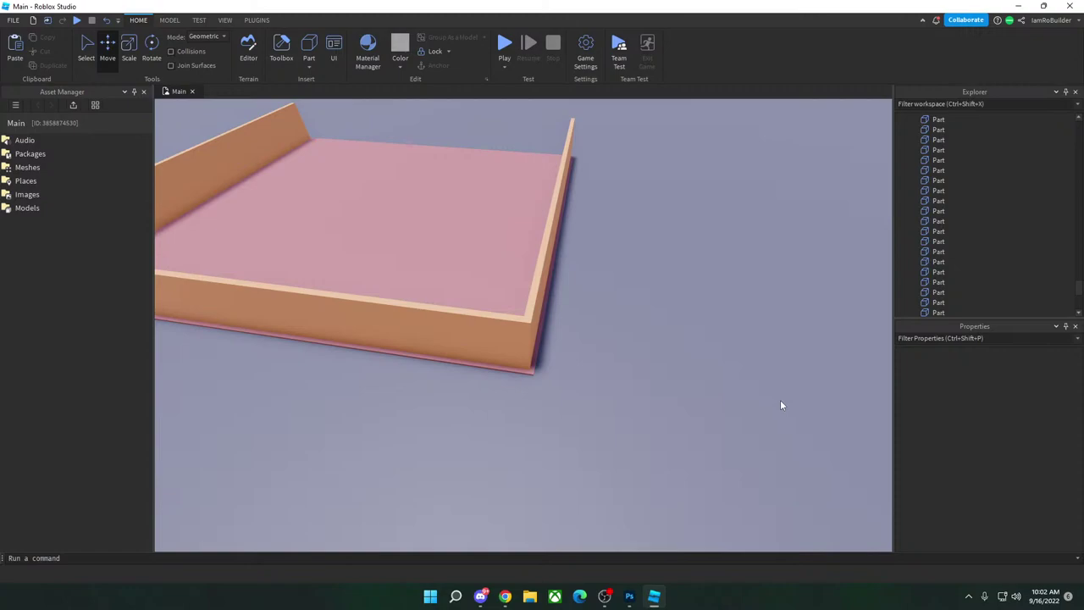
Step: Duplicate the long front wall and move the copy to the open back edge of the floor
{"action": "right_click_drag", "start_coordinate": [583, 330], "coordinate": [544, 300]}
{"action": "key", "text": "d"}
{"action": "key", "text": "w"}
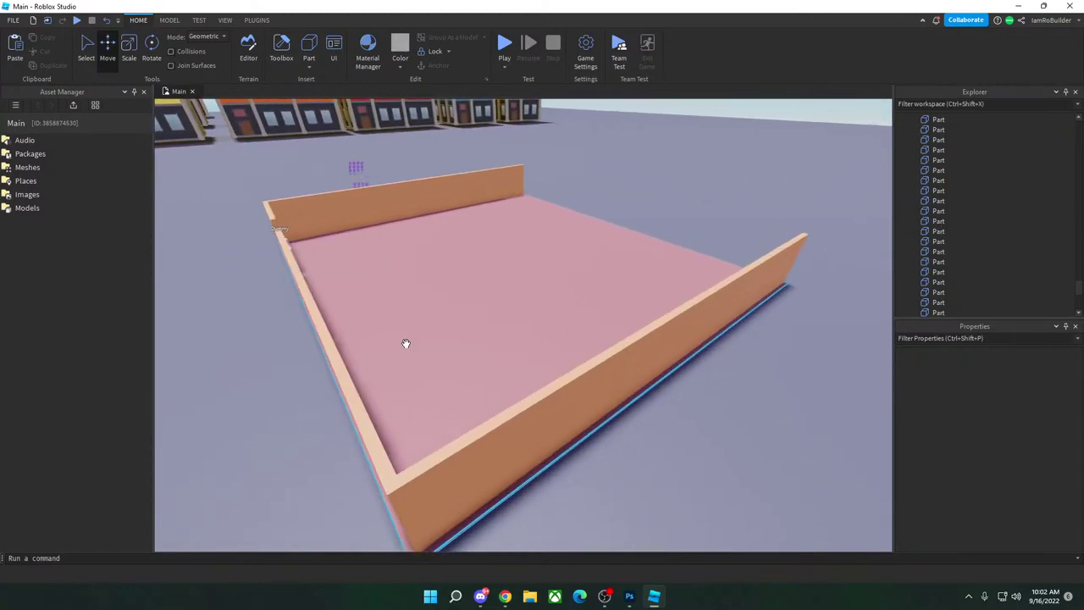
{"action": "left_click", "coordinate": [340, 386]}
{"action": "key", "text": "ctrl+d"}
{"action": "right_click_drag", "start_coordinate": [345, 381], "coordinate": [365, 370]}
{"action": "key", "text": "d"}
{"action": "key", "text": "s"}
{"action": "key", "text": "d"}
{"action": "left_click_drag", "start_coordinate": [480, 297], "coordinate": [677, 332]}
Step: Scale the back wall lengthwise until it closes the gap to the side wall
{"action": "left_click", "coordinate": [447, 329]}
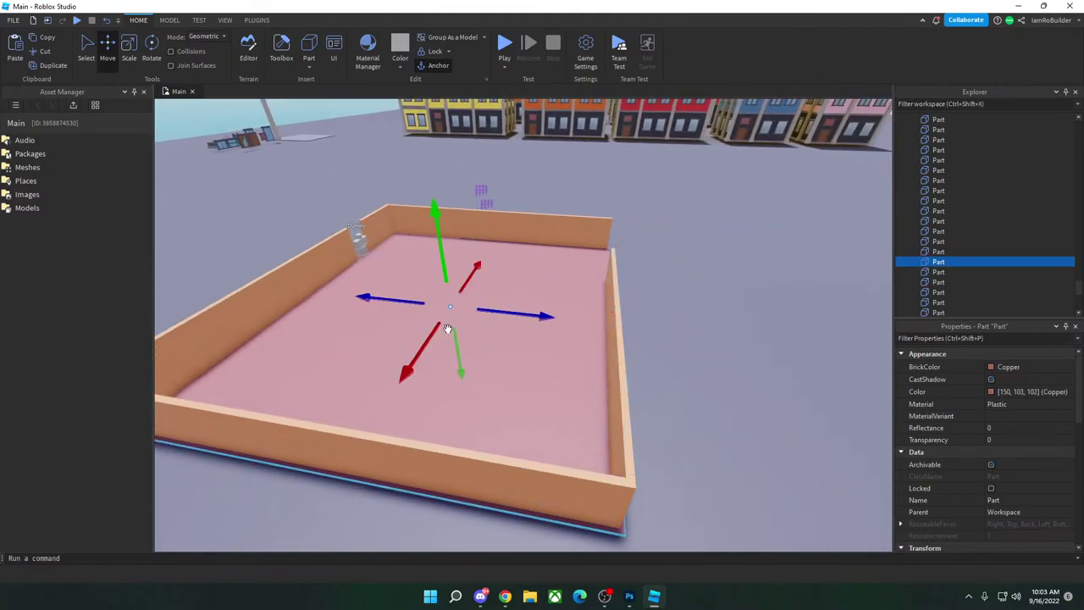
{"action": "left_click", "coordinate": [608, 327]}
{"action": "key", "text": "d"}
{"action": "left_click", "coordinate": [130, 48]}
{"action": "right_click_drag", "start_coordinate": [368, 204], "coordinate": [370, 201]}
{"action": "key", "text": "d"}
{"action": "key", "text": "d"}
{"action": "key", "text": "w"}
{"action": "key", "text": "s"}
{"action": "left_click_drag", "start_coordinate": [444, 317], "coordinate": [512, 334]}
{"action": "key", "text": "d"}
Step: Duplicate the copper floor and raise the copy onto the tops of the walls as a ceiling slab
{"action": "right_click_drag", "start_coordinate": [522, 338], "coordinate": [496, 279]}
{"action": "left_click", "coordinate": [504, 279]}
{"action": "key", "text": "ctrl+d"}
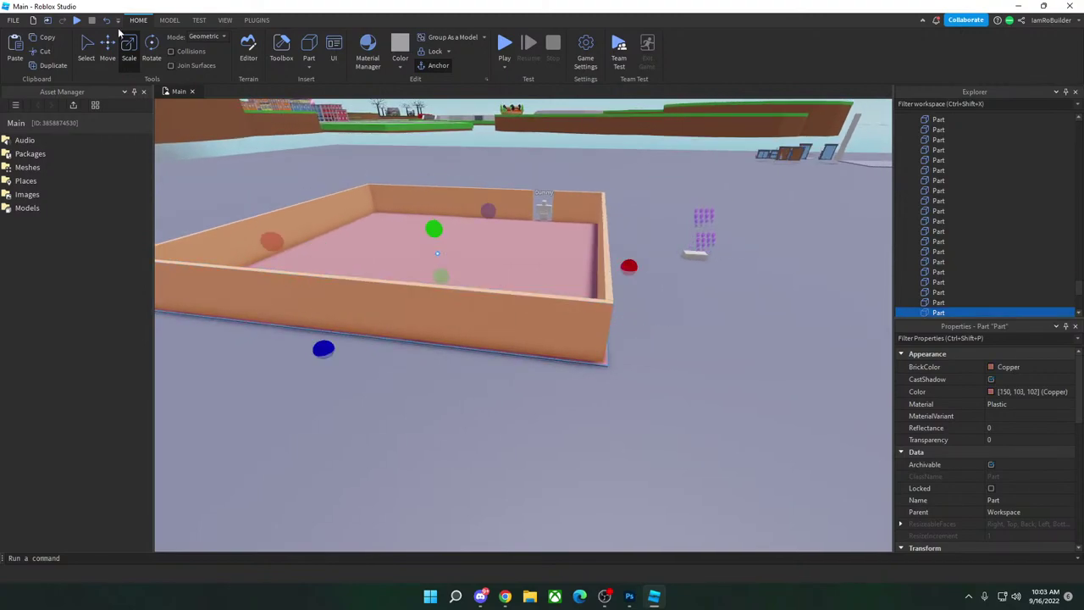
{"action": "left_click", "coordinate": [108, 47]}
{"action": "left_click_drag", "start_coordinate": [430, 200], "coordinate": [430, 153]}
{"action": "right_click_drag", "start_coordinate": [527, 207], "coordinate": [539, 225]}
{"action": "left_click_drag", "start_coordinate": [551, 302], "coordinate": [549, 309]}
Step: Scale the ceiling slab upward to make it thicker
{"action": "left_click", "coordinate": [123, 49]}
{"action": "left_click_drag", "start_coordinate": [554, 244], "coordinate": [554, 240]}
{"action": "scroll", "coordinate": [559, 250], "scroll_direction": "down", "scroll_amount": 3}
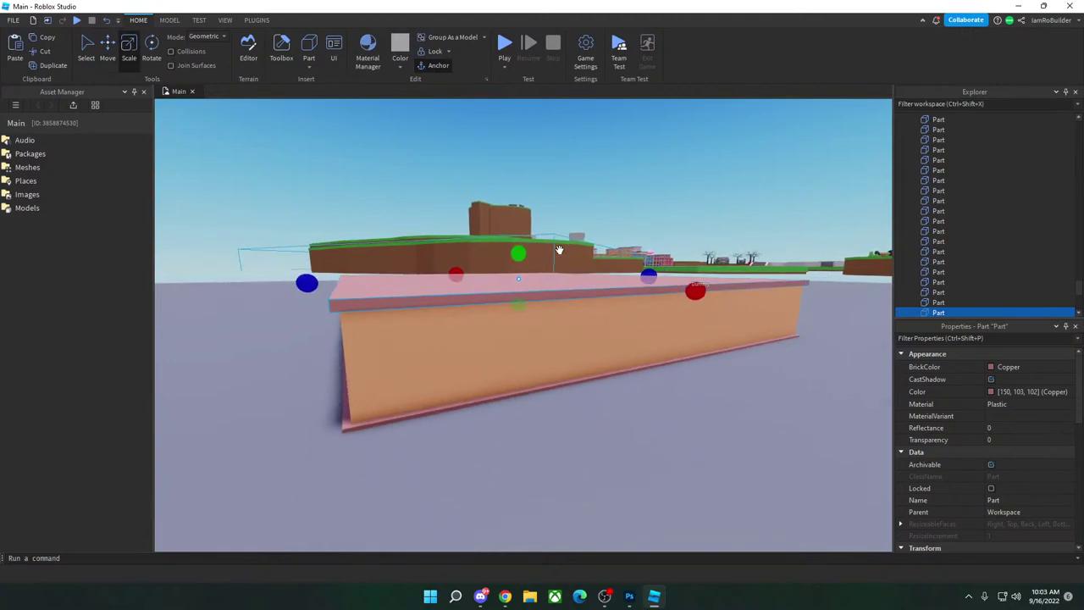
{"action": "scroll", "coordinate": [560, 250], "scroll_direction": "down", "scroll_amount": 1}
{"action": "scroll", "coordinate": [334, 422], "scroll_direction": "up", "scroll_amount": 3}
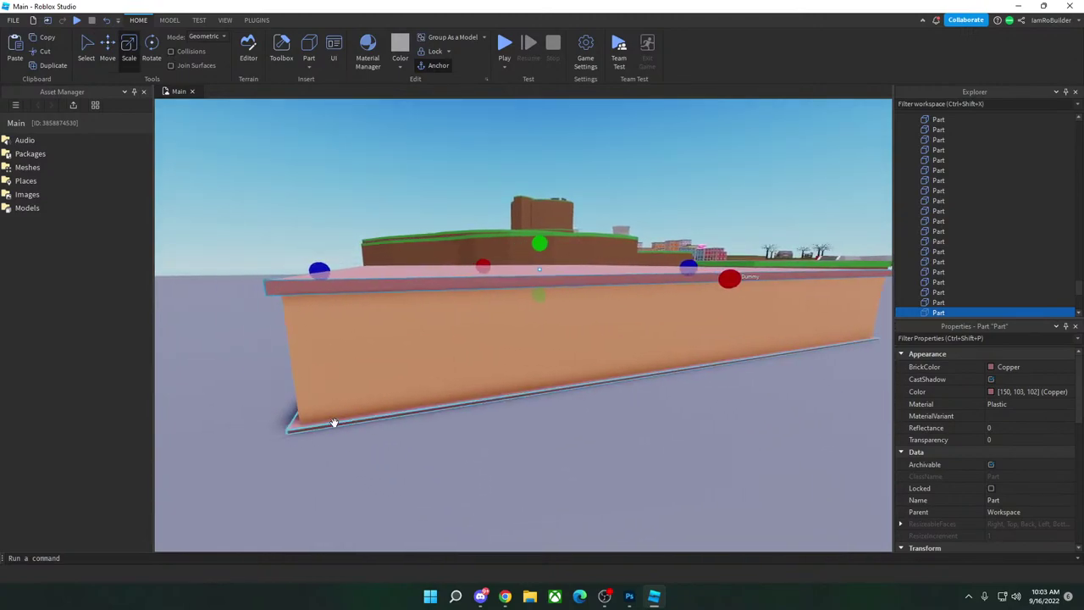
Step: Scale the copper floor slab upward to make it slightly thicker
{"action": "key", "text": "a"}
{"action": "left_click", "coordinate": [351, 429]}
{"action": "left_click_drag", "start_coordinate": [559, 287], "coordinate": [559, 285]}
{"action": "key", "text": "d"}
{"action": "key", "text": "d"}
{"action": "right_click_drag", "start_coordinate": [730, 279], "coordinate": [731, 279]}
{"action": "key", "text": "s"}
{"action": "key", "text": "w"}
{"action": "key", "text": "d"}
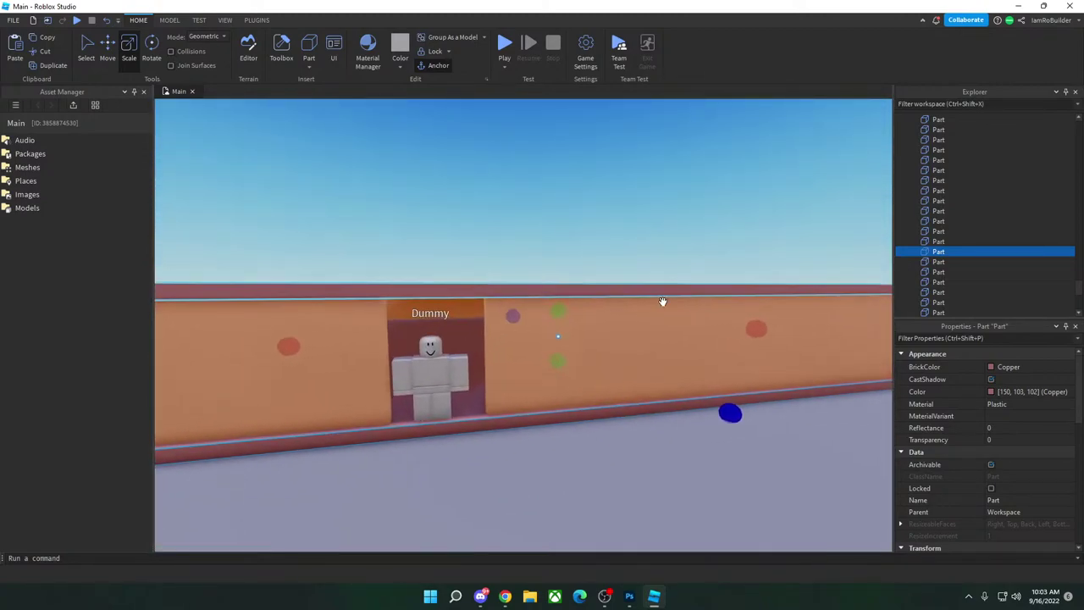
Step: Move the dummy out of the doorway onto the ground in front of the building
{"action": "key", "text": "s"}
{"action": "left_click_drag", "start_coordinate": [404, 390], "coordinate": [379, 480]}
{"action": "key", "text": "a"}
{"action": "scroll", "coordinate": [625, 370], "scroll_direction": "up", "scroll_amount": 10}
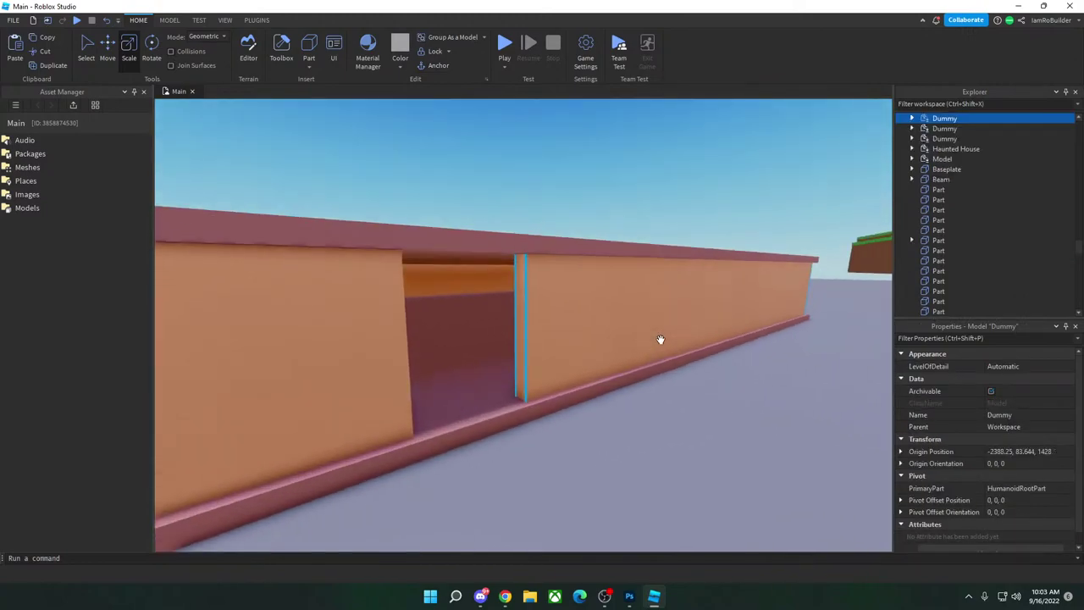
Step: Scale the long front wall beside the doorway and the adjoining side wall so they meet at the corner
{"action": "left_click", "coordinate": [667, 345]}
{"action": "key", "text": "f"}
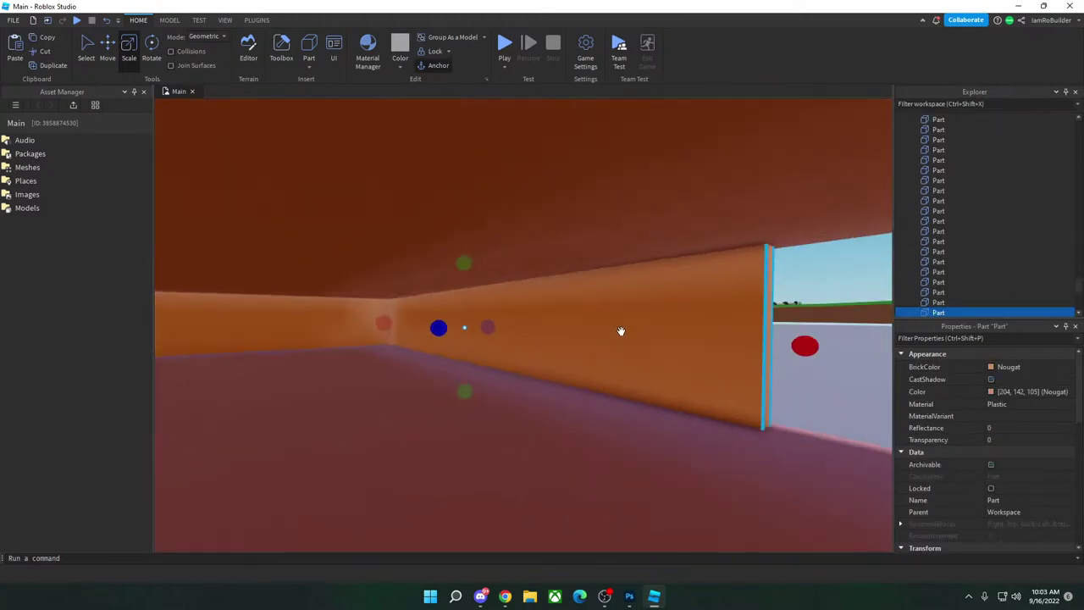
{"action": "key", "text": "a"}
{"action": "left_click_drag", "start_coordinate": [690, 331], "coordinate": [597, 331]}
{"action": "right_click_drag", "start_coordinate": [539, 322], "coordinate": [559, 314]}
{"action": "key", "text": "w"}
{"action": "left_click_drag", "start_coordinate": [446, 345], "coordinate": [458, 342]}
{"action": "key", "text": "d"}
{"action": "right_click_drag", "start_coordinate": [711, 356], "coordinate": [688, 359]}
{"action": "key", "text": "s"}
{"action": "left_click_drag", "start_coordinate": [636, 269], "coordinate": [574, 268]}
{"action": "mouse_move", "coordinate": [574, 269]}
{"action": "right_mouse_down"}
{"action": "mouse_move", "coordinate": [527, 263]}
{"action": "mouse_move", "coordinate": [579, 275]}
{"action": "right_mouse_up"}
{"action": "key", "text": "s"}
{"action": "key", "text": "w"}
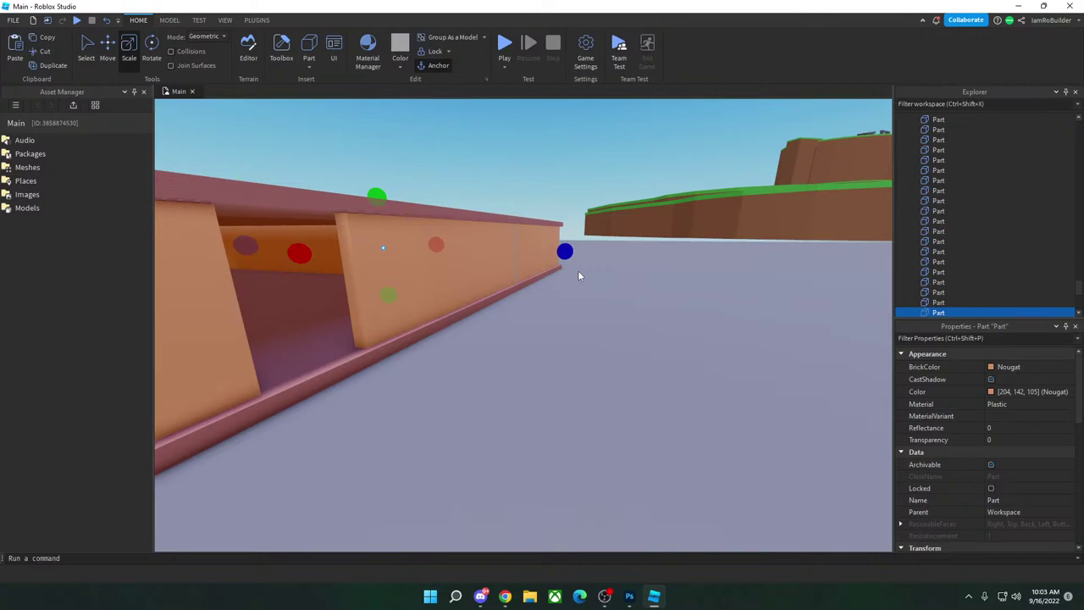
Step: Duplicate the short front wall beside the doorway and raise the copy onto the ceiling slab
{"action": "left_click", "coordinate": [484, 137]}
{"action": "key", "text": "s"}
{"action": "right_click_drag", "start_coordinate": [652, 219], "coordinate": [598, 225]}
{"action": "key", "text": "s"}
{"action": "key", "text": "d"}
{"action": "key", "text": "w"}
{"action": "key", "text": "s"}
{"action": "left_click", "coordinate": [500, 279]}
{"action": "key", "text": "a"}
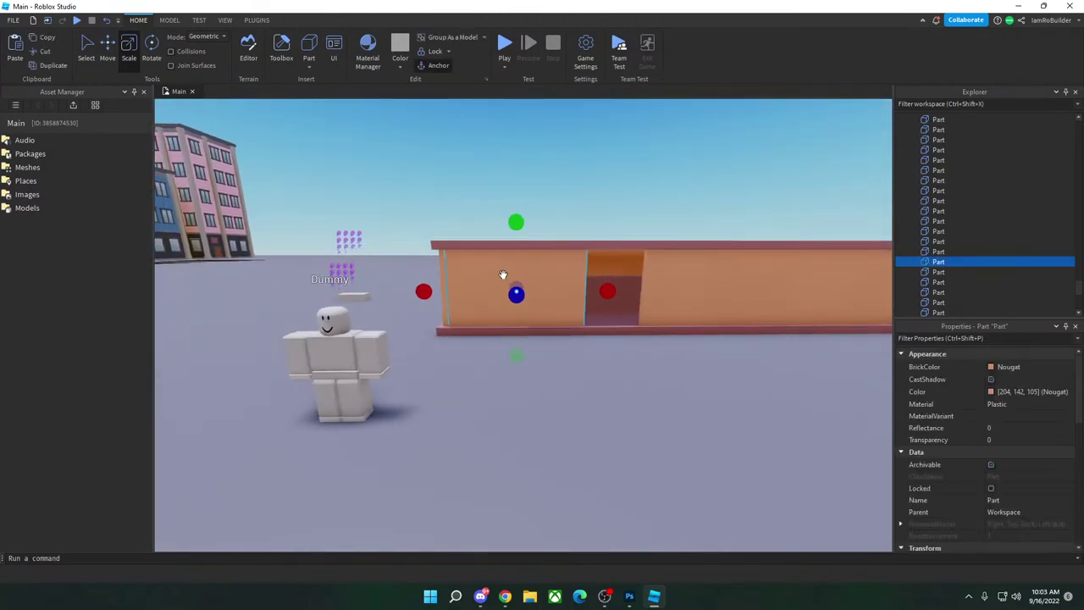
{"action": "key", "text": "s"}
{"action": "key", "text": "ctrl+d"}
{"action": "key", "text": "w"}
{"action": "right_click_drag", "start_coordinate": [519, 273], "coordinate": [522, 269]}
{"action": "left_click", "coordinate": [106, 47]}
{"action": "left_click_drag", "start_coordinate": [583, 355], "coordinate": [605, 259]}
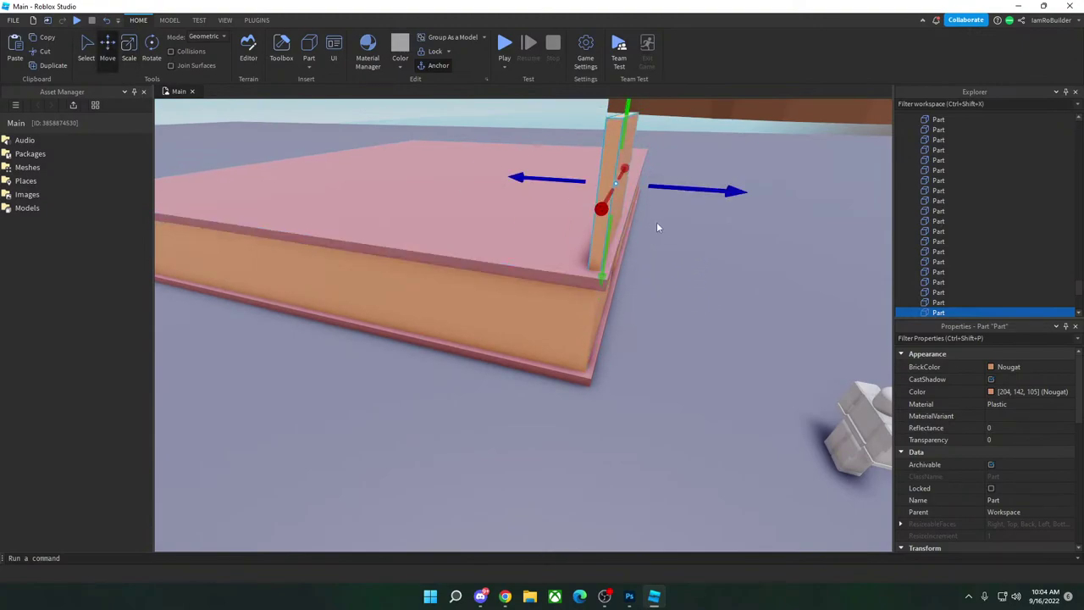
Step: Move the raised wall inward from the ceiling slab's edge
{"action": "left_click_drag", "start_coordinate": [684, 192], "coordinate": [640, 190]}
{"action": "right_click_drag", "start_coordinate": [624, 195], "coordinate": [605, 221]}
{"action": "left_click_drag", "start_coordinate": [577, 374], "coordinate": [562, 379]}
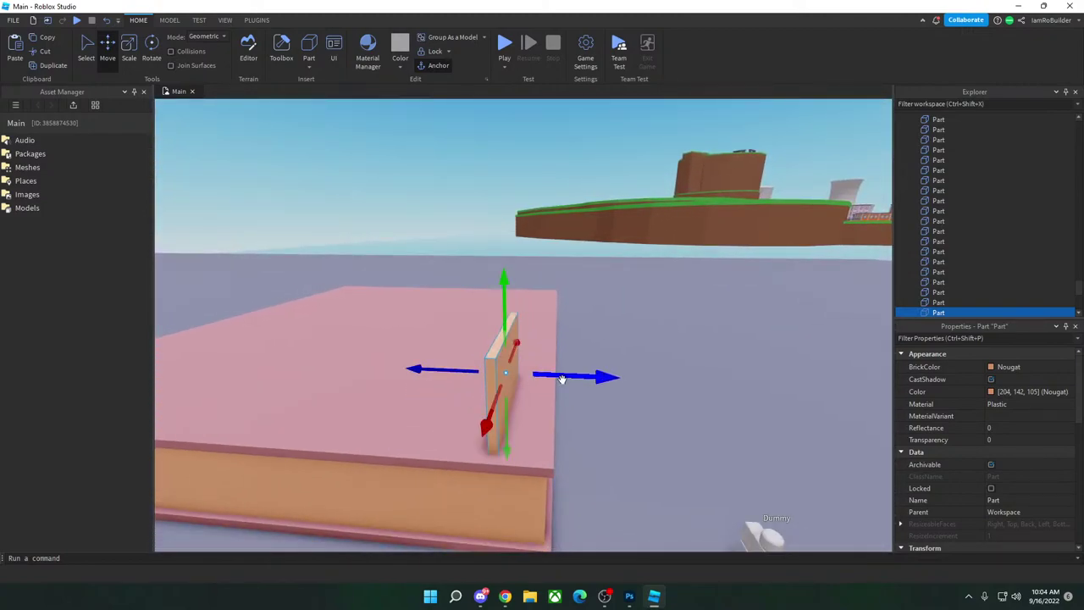
Step: Make a perpendicular second-floor wall by scaling a copy of the raised wall along the adjacent side of the slab
{"action": "left_click", "coordinate": [125, 51]}
{"action": "right_click_drag", "start_coordinate": [603, 247], "coordinate": [603, 246]}
{"action": "left_click_drag", "start_coordinate": [760, 283], "coordinate": [585, 293]}
{"action": "right_click_drag", "start_coordinate": [585, 293], "coordinate": [589, 294]}
{"action": "right_click_drag", "start_coordinate": [599, 354], "coordinate": [510, 336]}
{"action": "left_click_drag", "start_coordinate": [480, 318], "coordinate": [515, 320]}
{"action": "middle_click_drag", "start_coordinate": [520, 318], "coordinate": [584, 318]}
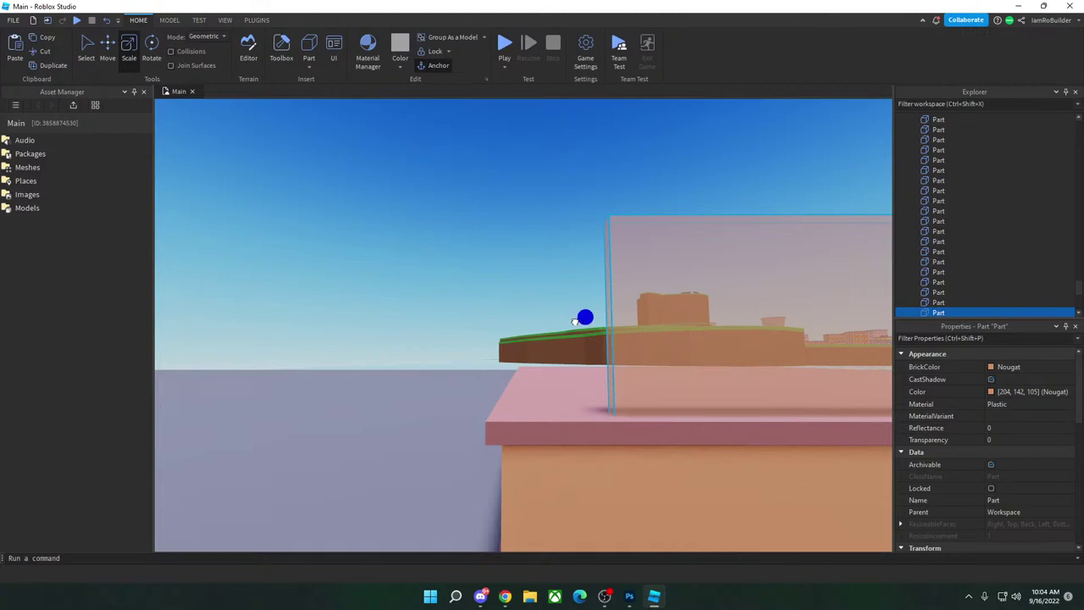
{"action": "left_click_drag", "start_coordinate": [576, 321], "coordinate": [571, 318]}
Step: Move the long second-floor wall further inward from the edge of the ceiling slab
{"action": "right_click_drag", "start_coordinate": [579, 319], "coordinate": [636, 302]}
{"action": "scroll", "coordinate": [633, 300], "scroll_direction": "down", "scroll_amount": 4}
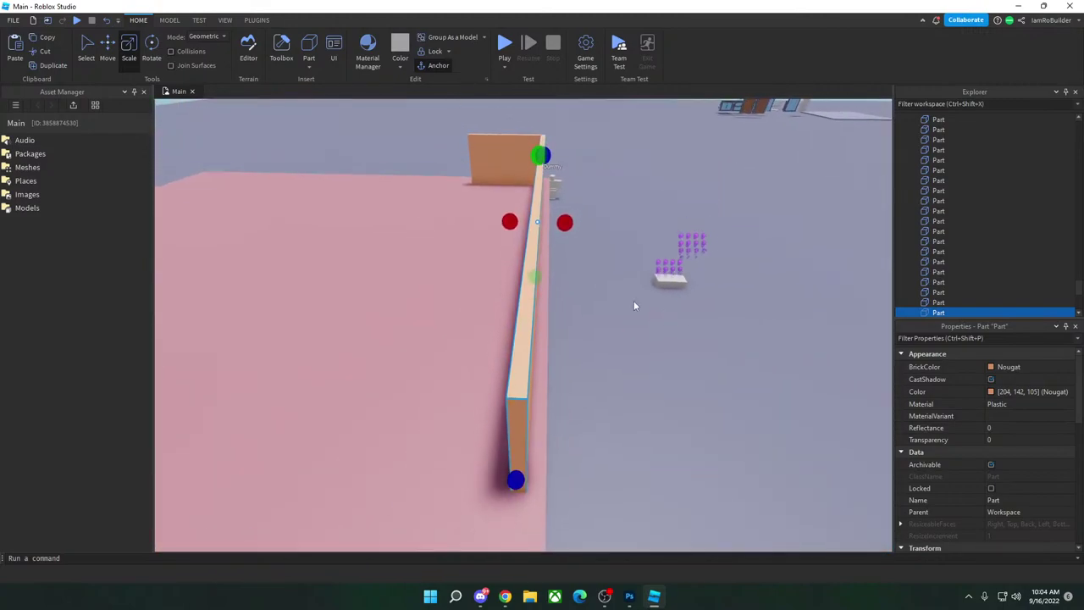
{"action": "left_click", "coordinate": [108, 47]}
{"action": "left_click_drag", "start_coordinate": [594, 229], "coordinate": [568, 227]}
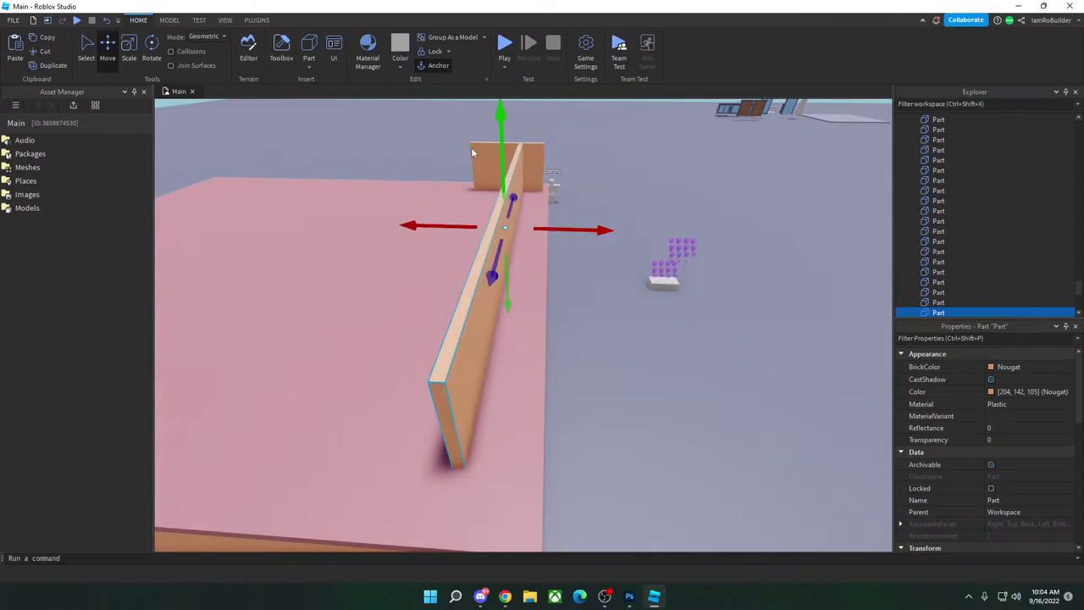
Step: Shift the short second-floor wall to meet the long wall at the corner and scale it lengthwise across the slab
{"action": "left_click", "coordinate": [516, 172]}
{"action": "left_click_drag", "start_coordinate": [574, 170], "coordinate": [553, 173]}
{"action": "right_click_drag", "start_coordinate": [553, 174], "coordinate": [333, 135]}
{"action": "key", "text": "s"}
{"action": "left_click", "coordinate": [129, 47]}
{"action": "left_click_drag", "start_coordinate": [515, 201], "coordinate": [405, 195]}
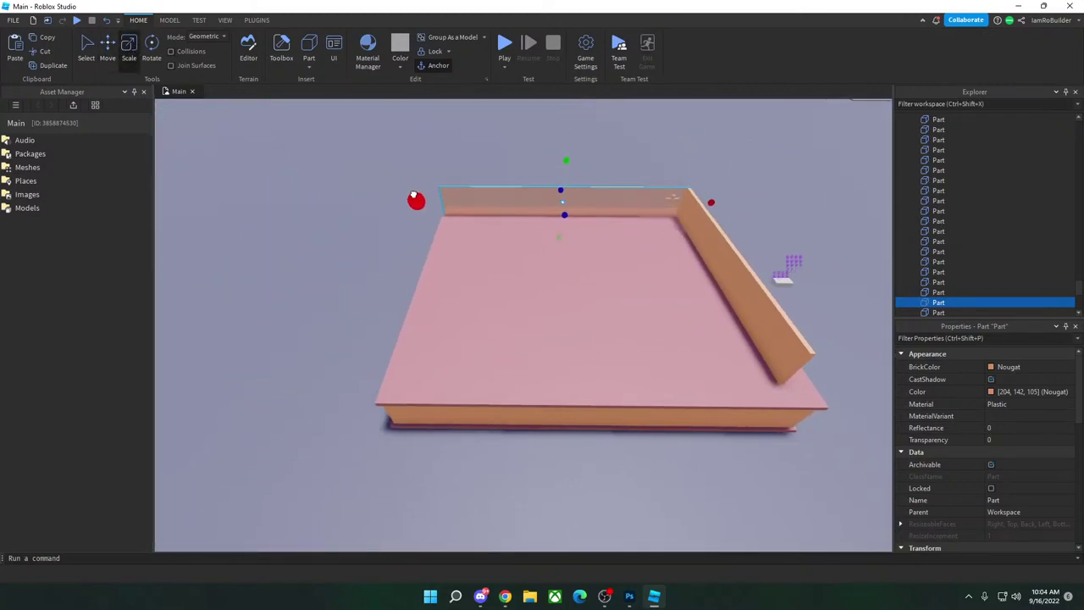
{"action": "scroll", "coordinate": [458, 198], "scroll_direction": "up", "scroll_amount": 5}
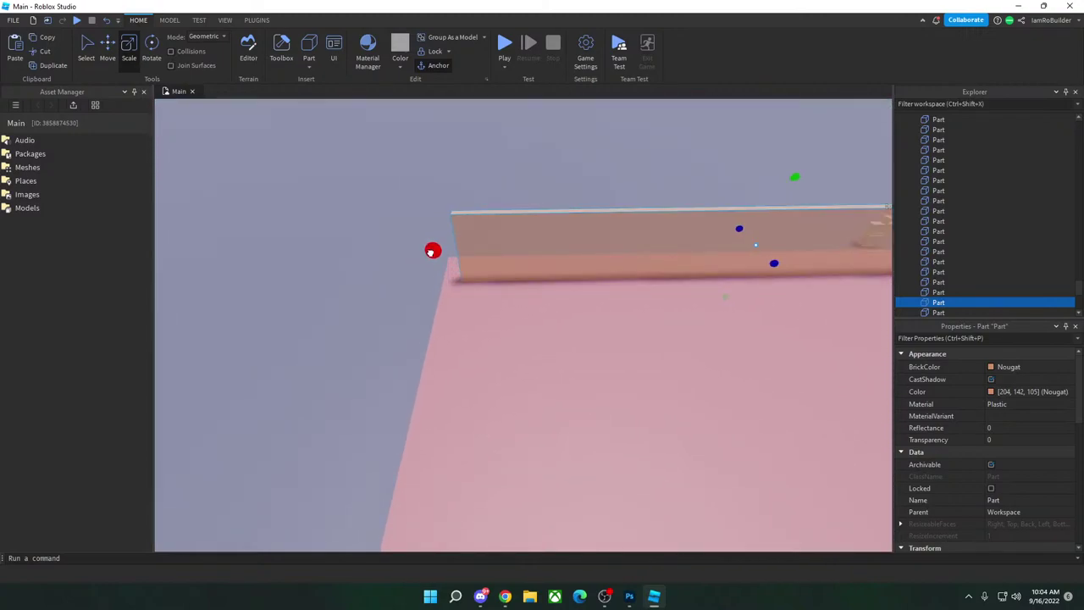
Step: Duplicate both second-floor walls and rotate the copies 180 degrees to close the other two sides
{"action": "right_click_drag", "start_coordinate": [450, 254], "coordinate": [603, 285]}
{"action": "left_click", "coordinate": [608, 286], "text": "ctrl"}
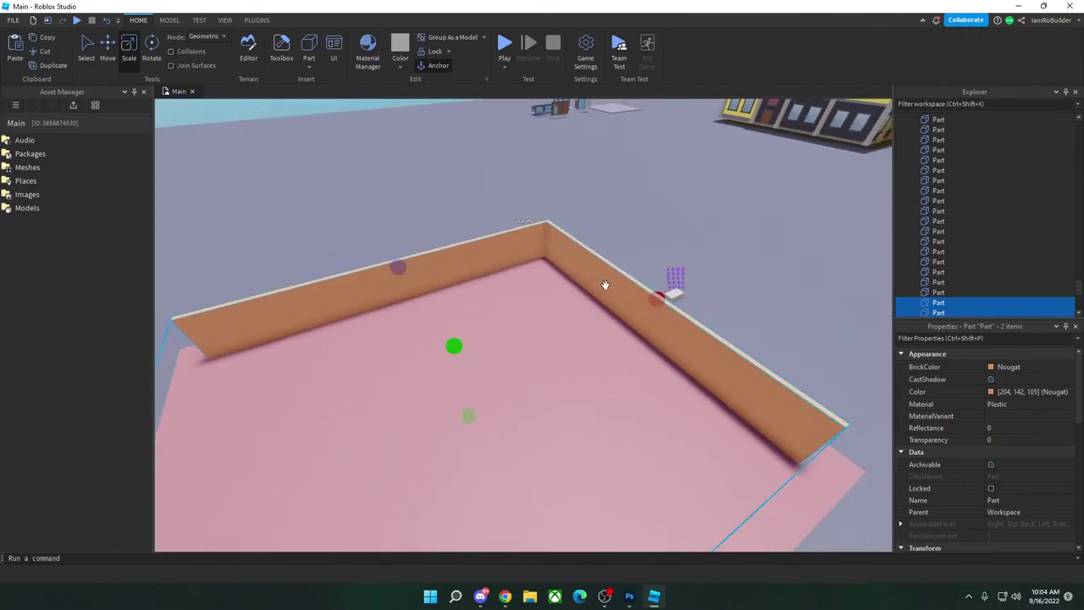
{"action": "key", "text": "ctrl+d"}
{"action": "key", "text": "ctrl+r"}
{"action": "key", "text": "ctrl+r"}
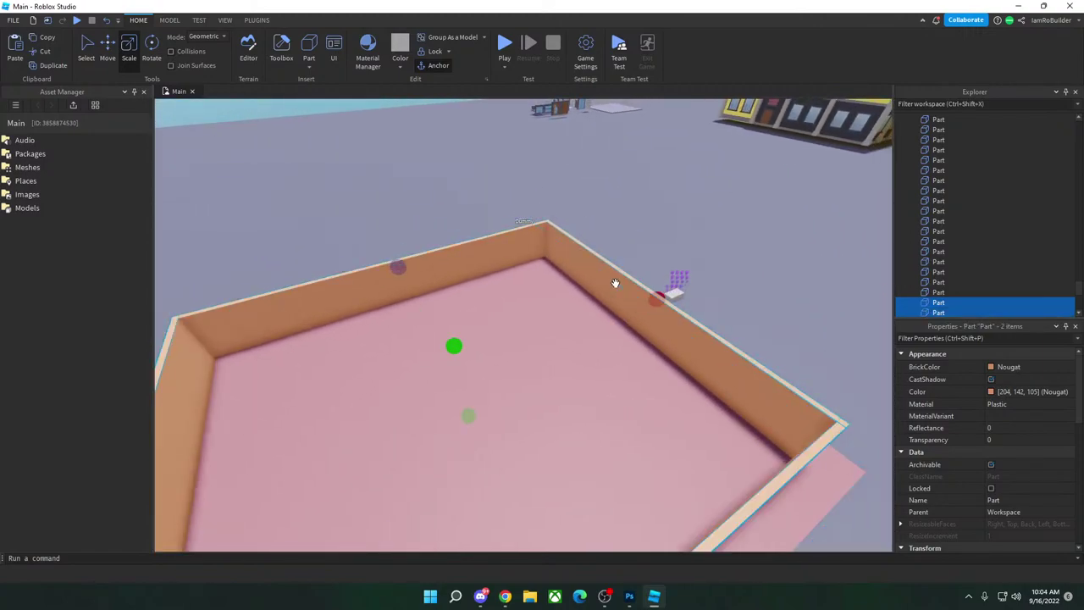
Step: Duplicate the ceiling slab and raise the copy onto the tops of the second-floor walls
{"action": "key", "text": "f"}
{"action": "scroll", "coordinate": [621, 276], "scroll_direction": "down", "scroll_amount": 3}
{"action": "left_click", "coordinate": [664, 224]}
{"action": "key", "text": "a"}
{"action": "key", "text": "w"}
{"action": "right_click_drag", "start_coordinate": [623, 236], "coordinate": [624, 235]}
{"action": "left_click", "coordinate": [641, 256]}
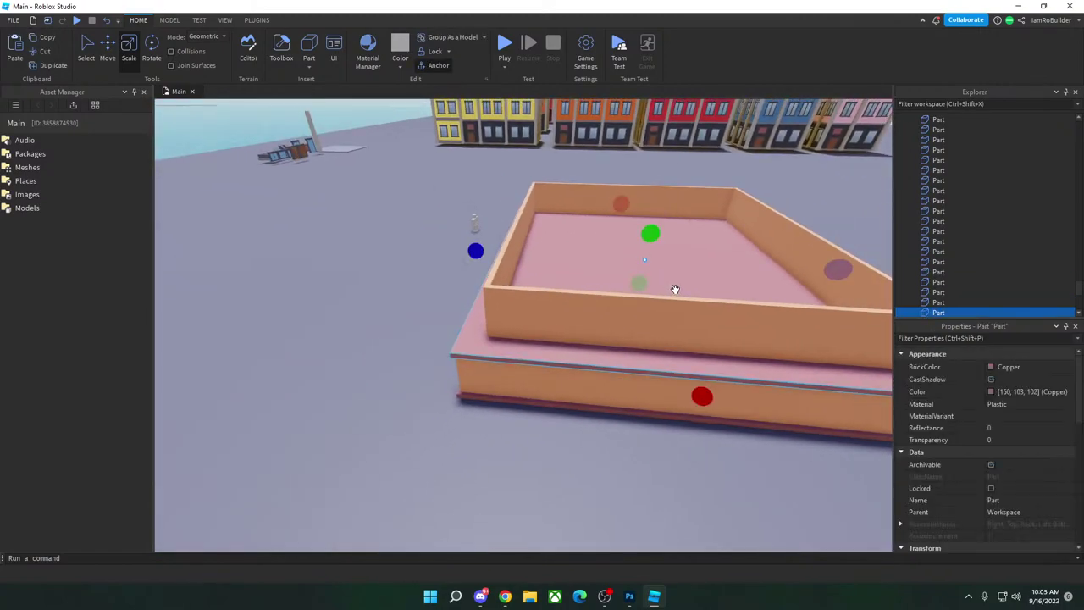
{"action": "key", "text": "ctrl+d"}
{"action": "scroll", "coordinate": [675, 290], "scroll_direction": "up", "scroll_amount": 3}
{"action": "right_click_drag", "start_coordinate": [675, 290], "coordinate": [601, 271]}
{"action": "scroll", "coordinate": [568, 189], "scroll_direction": "down", "scroll_amount": 3}
{"action": "key", "text": "ctrl+2"}
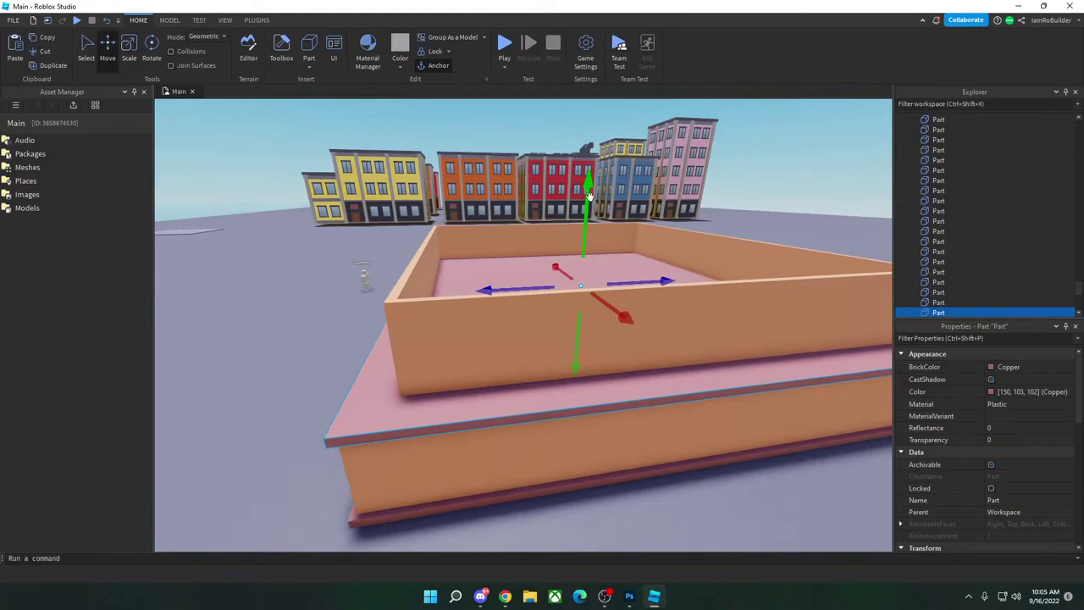
{"action": "left_click_drag", "start_coordinate": [582, 230], "coordinate": [579, 170]}
{"action": "scroll", "coordinate": [571, 240], "scroll_direction": "up", "scroll_amount": 3}
{"action": "right_click_drag", "start_coordinate": [571, 240], "coordinate": [586, 252]}
{"action": "left_click_drag", "start_coordinate": [635, 290], "coordinate": [641, 302]}
{"action": "key", "text": "f"}
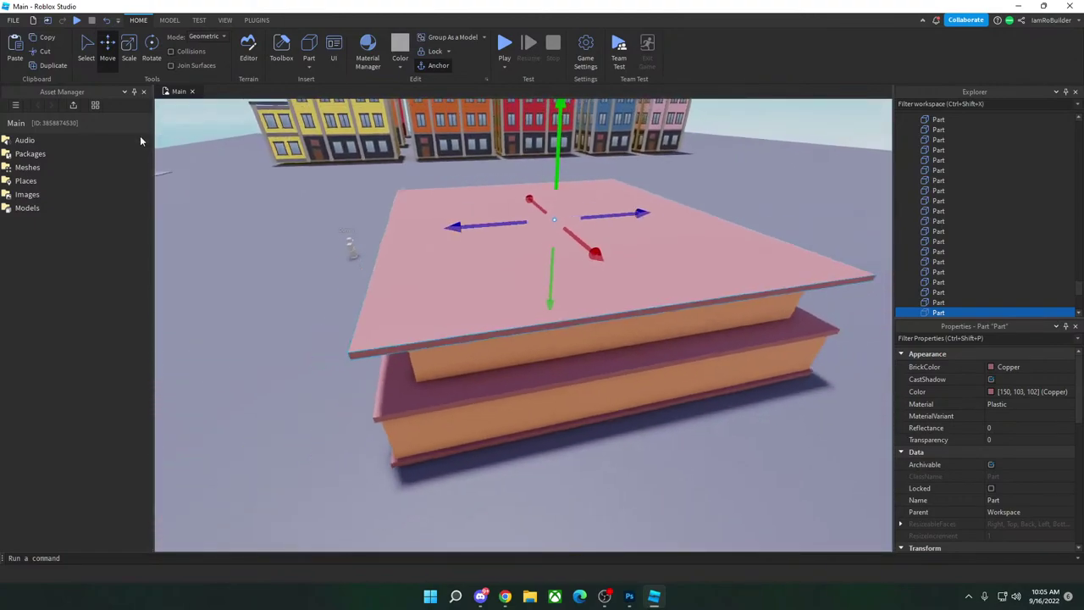
Step: Scale the upper slab's sides inward so it only slightly overhangs the second-floor walls
{"action": "left_click", "coordinate": [132, 51]}
{"action": "right_click_drag", "start_coordinate": [569, 240], "coordinate": [550, 239]}
{"action": "scroll", "coordinate": [550, 240], "scroll_direction": "up", "scroll_amount": 3}
{"action": "left_click_drag", "start_coordinate": [503, 253], "coordinate": [528, 255]}
{"action": "right_click_drag", "start_coordinate": [528, 254], "coordinate": [602, 285]}
{"action": "left_click_drag", "start_coordinate": [603, 286], "coordinate": [550, 278]}
{"action": "scroll", "coordinate": [638, 293], "scroll_direction": "up", "scroll_amount": 2}
{"action": "right_click_drag", "start_coordinate": [638, 293], "coordinate": [638, 292]}
{"action": "scroll", "coordinate": [638, 293], "scroll_direction": "down", "scroll_amount": 2}
{"action": "left_click_drag", "start_coordinate": [613, 289], "coordinate": [623, 285]}
{"action": "left_click", "coordinate": [657, 271]}
{"action": "scroll", "coordinate": [657, 271], "scroll_direction": "down", "scroll_amount": 5}
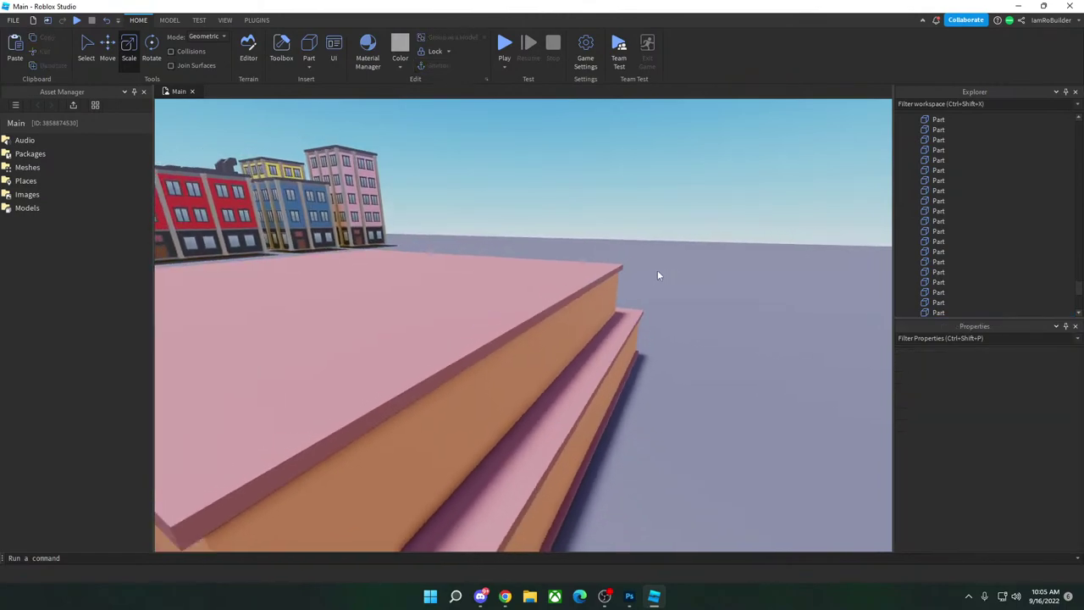
{"action": "right_click_drag", "start_coordinate": [658, 270], "coordinate": [658, 270]}
{"action": "key", "text": "a"}
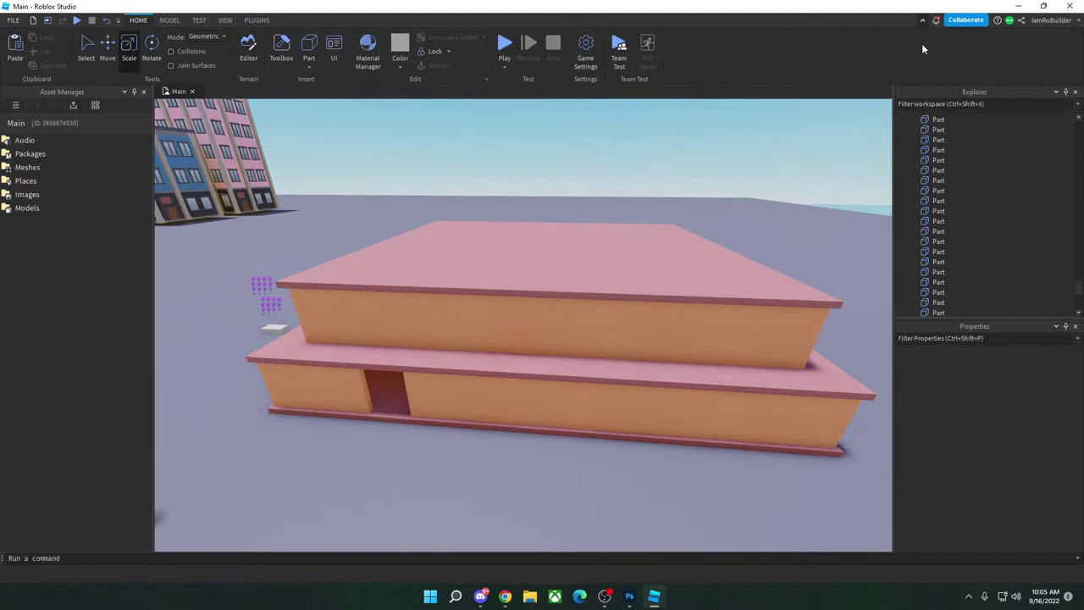
Step: Raise a copy of the second-floor front wall onto the upper slab and move it inward from the edge
{"action": "left_click", "coordinate": [581, 306]}
{"action": "left_click", "coordinate": [589, 303]}
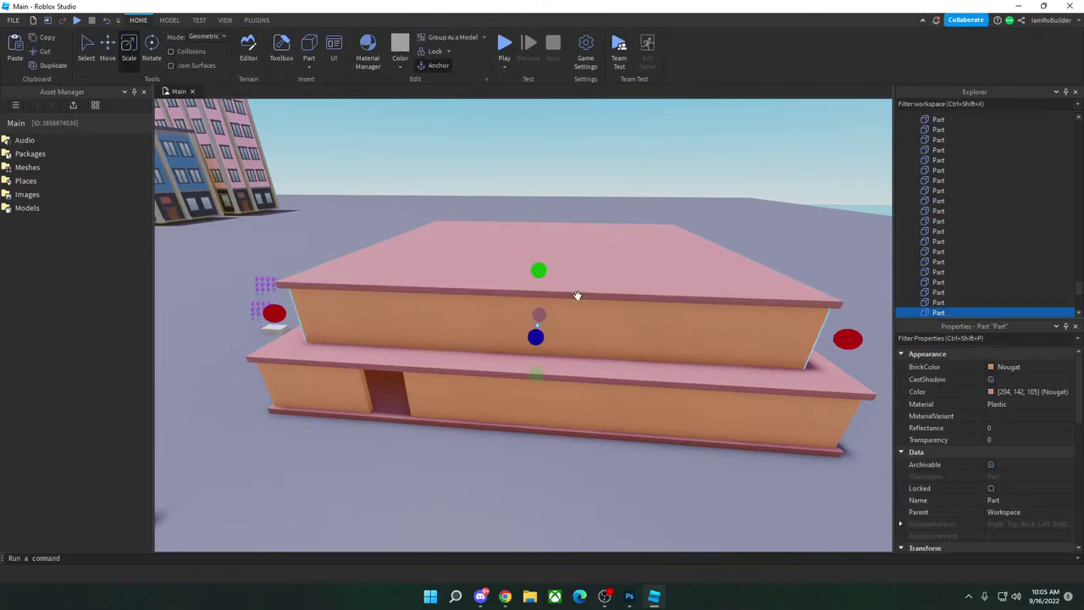
{"action": "left_click", "coordinate": [107, 47]}
{"action": "left_click_drag", "start_coordinate": [547, 255], "coordinate": [538, 216]}
{"action": "left_click", "coordinate": [618, 326]}
{"action": "right_click_drag", "start_coordinate": [537, 215], "coordinate": [551, 266]}
{"action": "key", "text": "d"}
{"action": "mouse_move", "coordinate": [548, 265]}
{"action": "left_mouse_down"}
{"action": "mouse_move", "coordinate": [530, 266]}
{"action": "mouse_move", "coordinate": [559, 261]}
{"action": "left_mouse_up"}
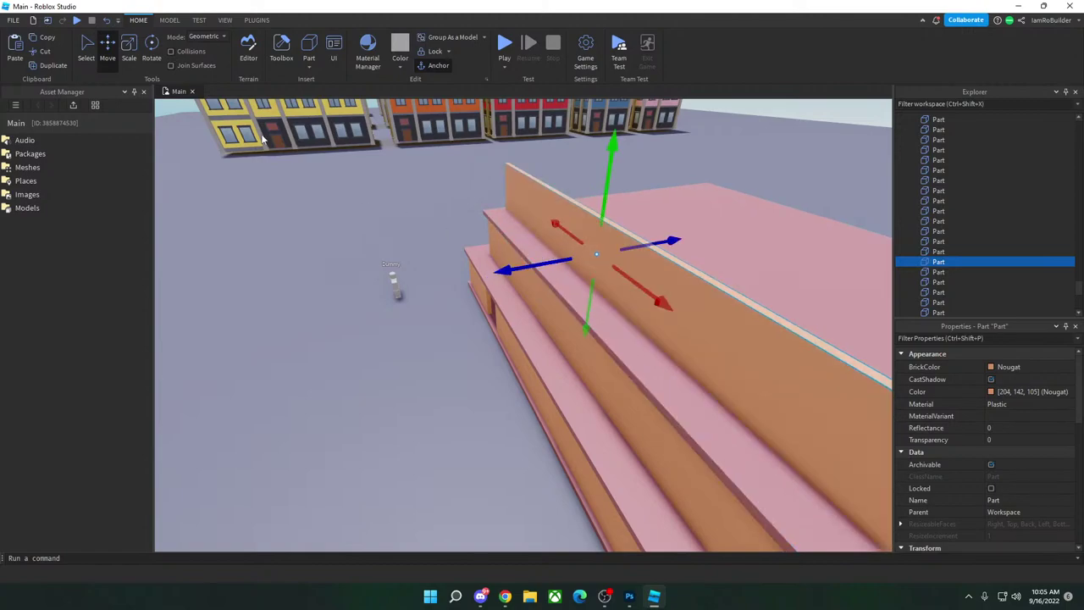
Step: Scale the third-floor wall shorter so its end sits further in from the slab's edge
{"action": "left_click", "coordinate": [128, 49]}
{"action": "right_click_drag", "start_coordinate": [528, 245], "coordinate": [485, 282]}
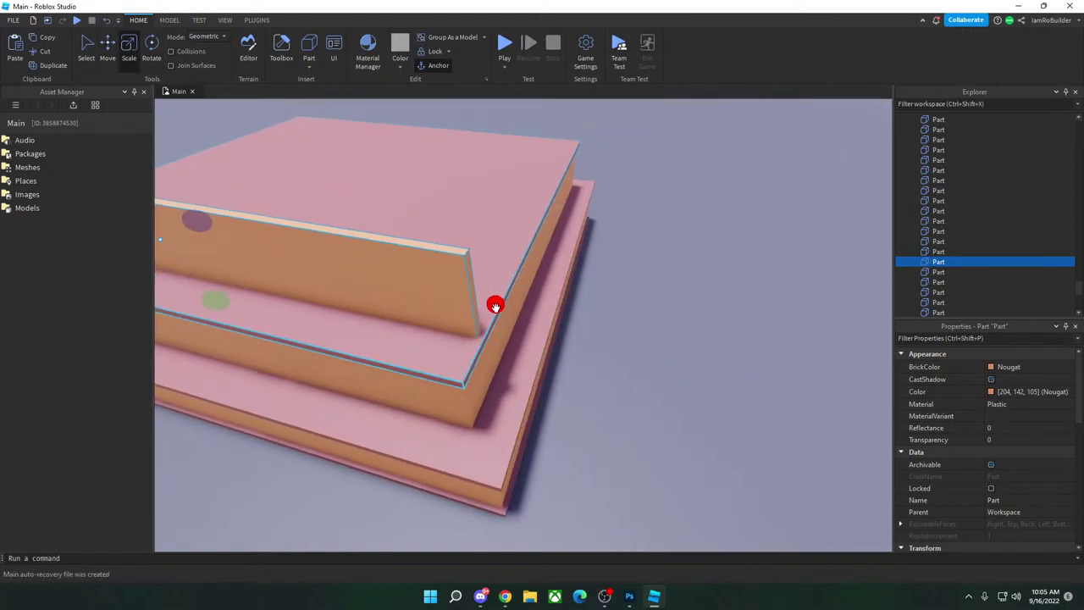
{"action": "left_click_drag", "start_coordinate": [495, 305], "coordinate": [489, 304]}
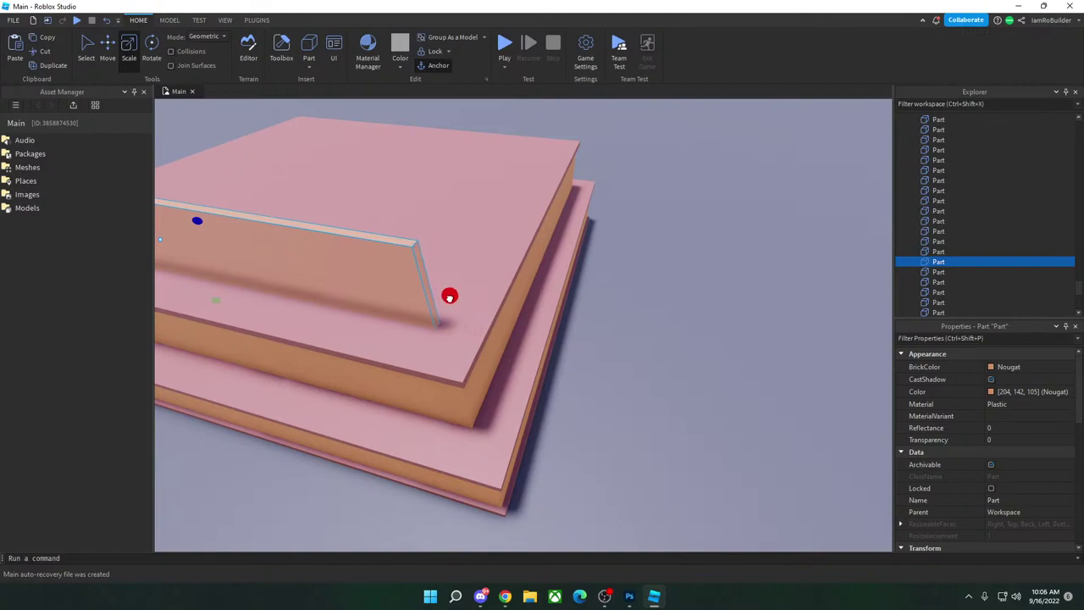
{"action": "left_click_drag", "start_coordinate": [450, 297], "coordinate": [450, 296]}
Step: Place a copy of the third-floor wall along the opposite side of the upper slab
{"action": "left_click", "coordinate": [107, 49]}
{"action": "right_click_drag", "start_coordinate": [299, 121], "coordinate": [480, 207]}
{"action": "key", "text": "w"}
{"action": "key", "text": "d"}
{"action": "left_click_drag", "start_coordinate": [481, 208], "coordinate": [576, 206]}
{"action": "right_click_drag", "start_coordinate": [577, 206], "coordinate": [339, 188]}
Step: Duplicate the two opposite third-floor walls and rotate the copies 90 degrees onto the open sides
{"action": "left_click", "coordinate": [341, 194], "text": "ctrl"}
{"action": "key", "text": "ctrl+d"}
{"action": "key", "text": "ctrl+r"}
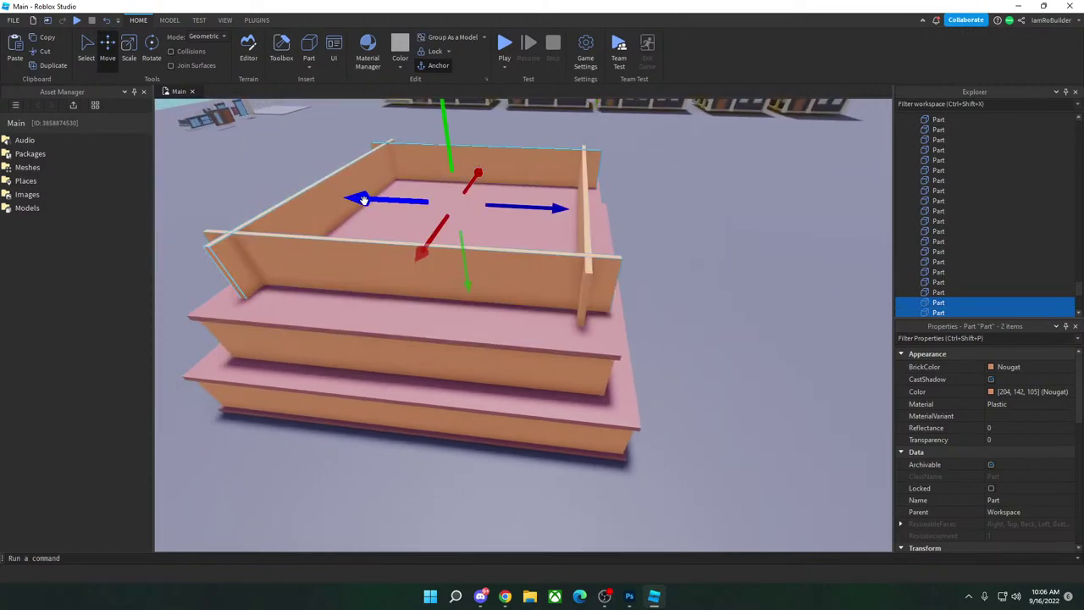
Step: Move one rotated third-floor wall along the slab toward the ends of the adjoining walls
{"action": "left_click", "coordinate": [697, 261]}
{"action": "right_click_drag", "start_coordinate": [697, 261], "coordinate": [686, 252]}
{"action": "scroll", "coordinate": [686, 252], "scroll_direction": "down", "scroll_amount": 5}
{"action": "scroll", "coordinate": [686, 251], "scroll_direction": "up", "scroll_amount": 5}
{"action": "left_click", "coordinate": [550, 337]}
{"action": "key", "text": "w"}
{"action": "key", "text": "d"}
{"action": "right_click_drag", "start_coordinate": [596, 286], "coordinate": [594, 285]}
{"action": "left_click_drag", "start_coordinate": [593, 286], "coordinate": [539, 276]}
{"action": "key", "text": "s"}
{"action": "right_click_drag", "start_coordinate": [550, 274], "coordinate": [550, 275]}
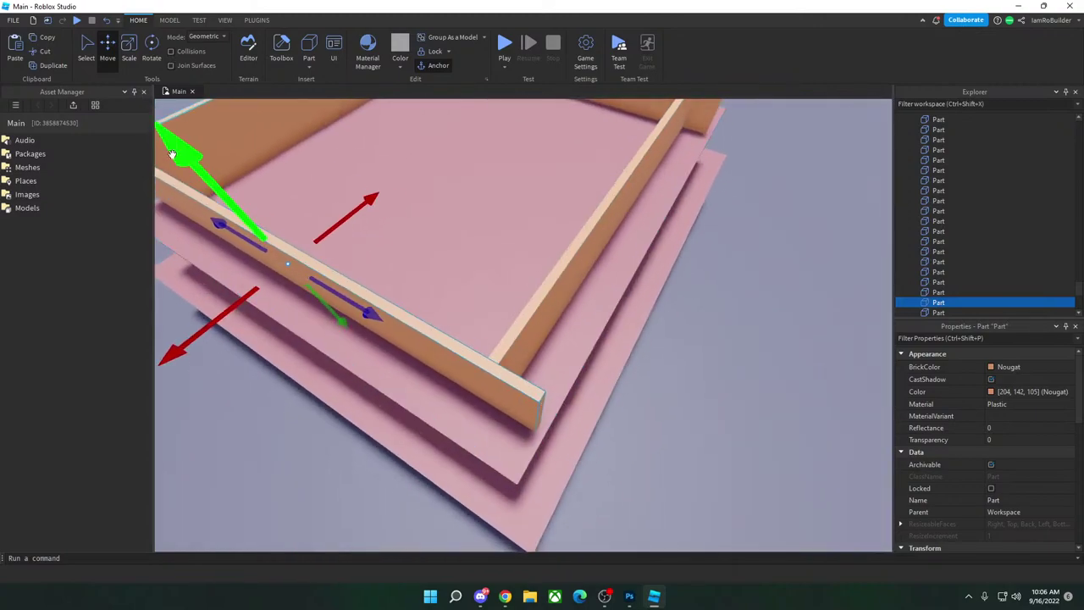
Step: Scale the moved third-floor wall shorter so its end is flush with the adjoining wall at the corner
{"action": "scroll", "coordinate": [191, 169], "scroll_direction": "down", "scroll_amount": 2}
{"action": "key", "text": "ctrl+3"}
{"action": "left_click_drag", "start_coordinate": [504, 415], "coordinate": [517, 419]}
{"action": "scroll", "coordinate": [528, 390], "scroll_direction": "down", "scroll_amount": 4}
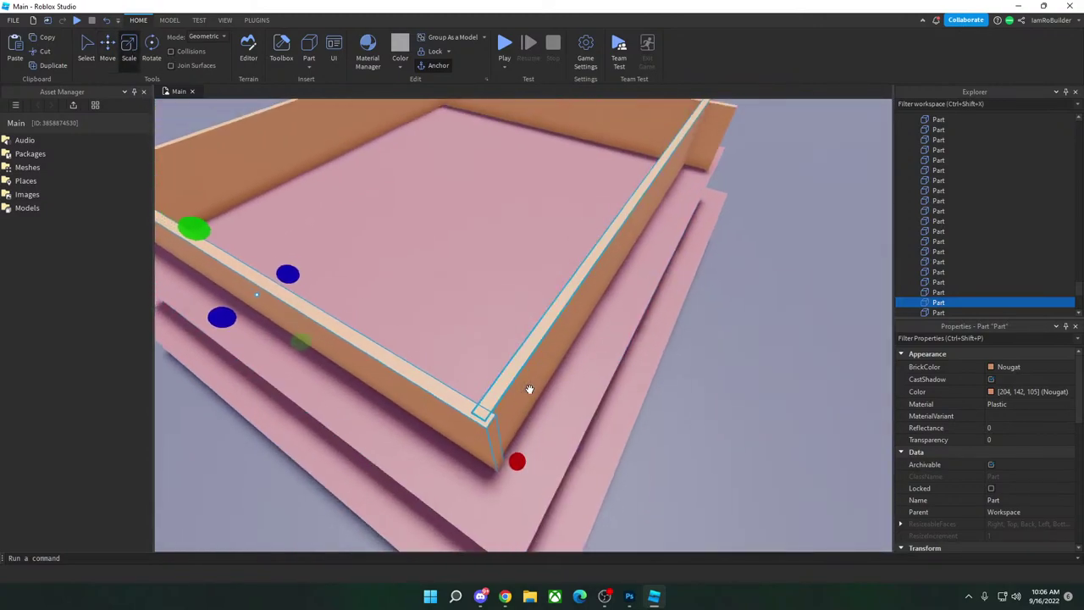
{"action": "right_click_drag", "start_coordinate": [528, 390], "coordinate": [529, 389]}
Step: Delete the two rotated third-floor walls
{"action": "left_click", "coordinate": [688, 276]}
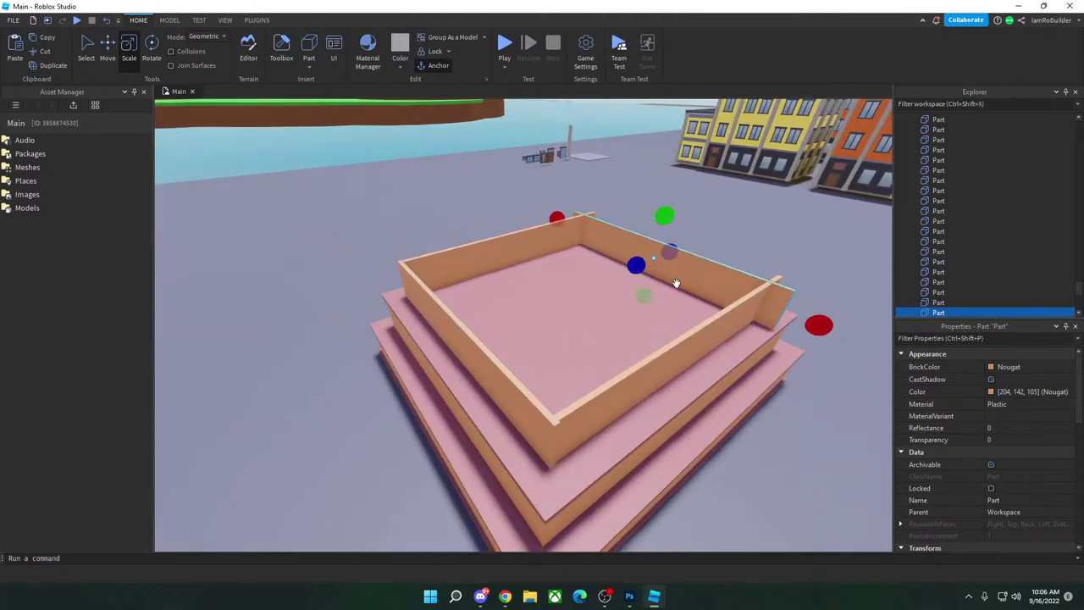
{"action": "left_click", "coordinate": [507, 378], "text": "ctrl"}
{"action": "key", "text": "Delete"}
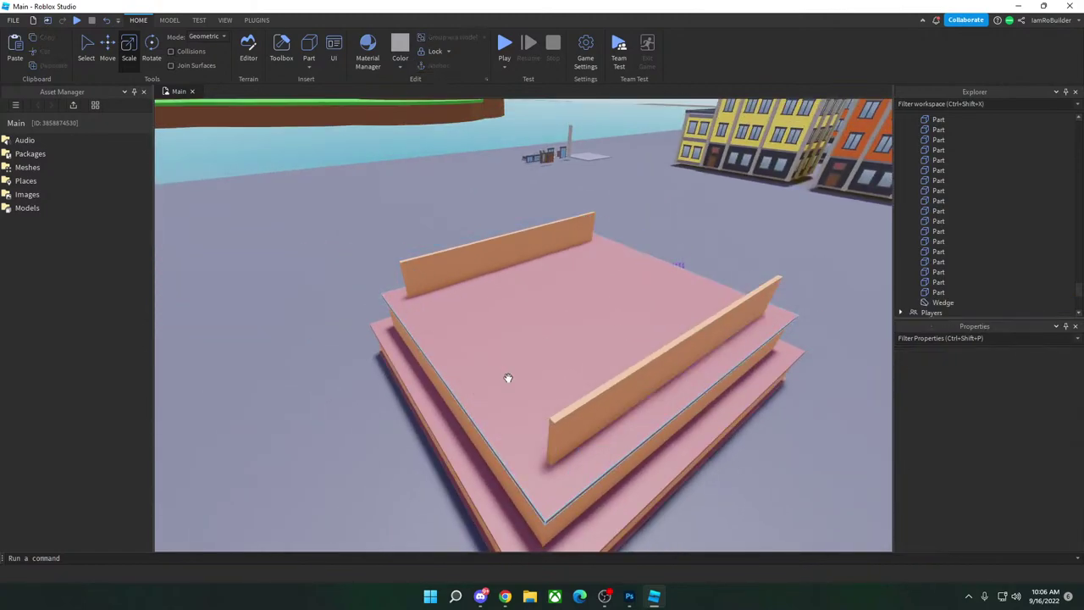
Step: Duplicate one of the two remaining third-floor walls and scale the copy shorter toward the corner
{"action": "left_click", "coordinate": [593, 412]}
{"action": "scroll", "coordinate": [600, 409], "scroll_direction": "up", "scroll_amount": 6}
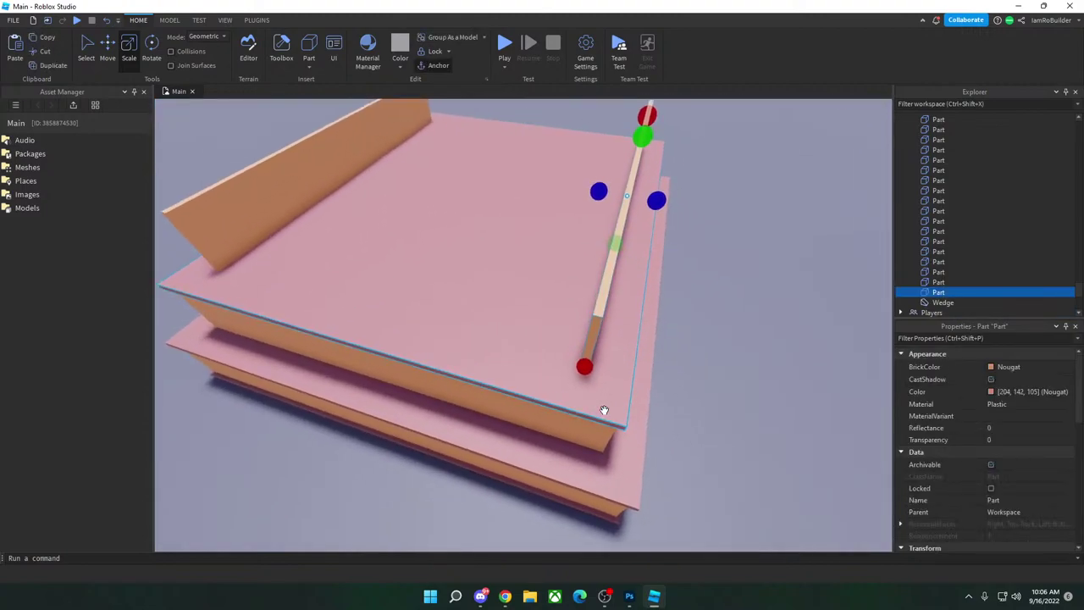
{"action": "key", "text": "ctrl+d"}
{"action": "right_click_drag", "start_coordinate": [649, 349], "coordinate": [648, 349]}
{"action": "scroll", "coordinate": [647, 349], "scroll_direction": "down", "scroll_amount": 4}
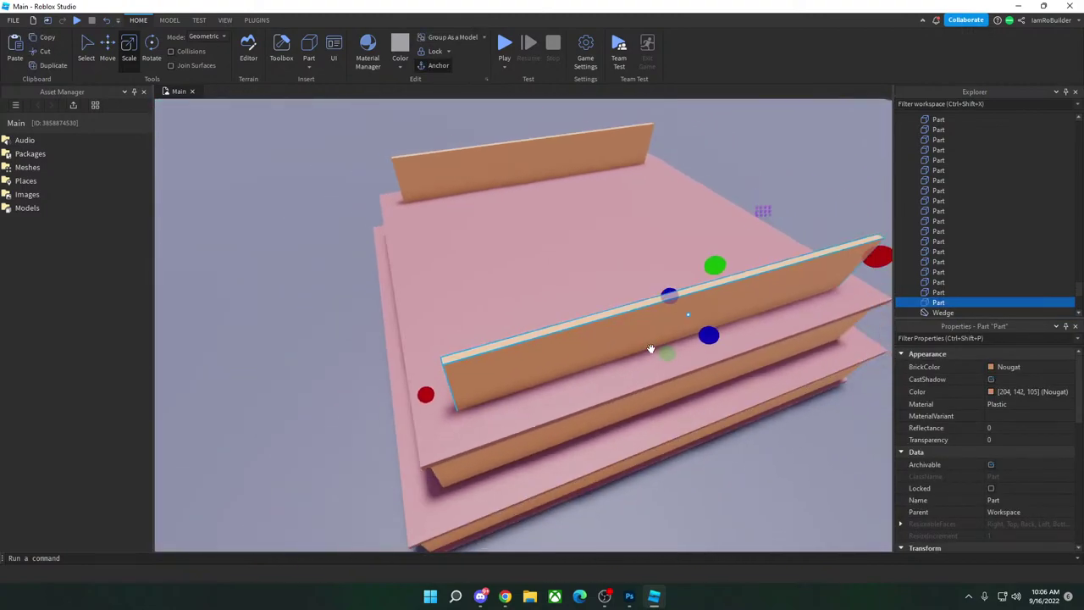
{"action": "scroll", "coordinate": [764, 365], "scroll_direction": "up", "scroll_amount": 3}
{"action": "key", "text": "d"}
{"action": "scroll", "coordinate": [753, 358], "scroll_direction": "down", "scroll_amount": 3}
{"action": "left_click_drag", "start_coordinate": [826, 257], "coordinate": [669, 336]}
{"action": "key", "text": "a"}
{"action": "key", "text": "a"}
{"action": "right_click_drag", "start_coordinate": [721, 348], "coordinate": [746, 361]}
{"action": "scroll", "coordinate": [721, 348], "scroll_direction": "up", "scroll_amount": 3}
{"action": "scroll", "coordinate": [720, 347], "scroll_direction": "down", "scroll_amount": 5}
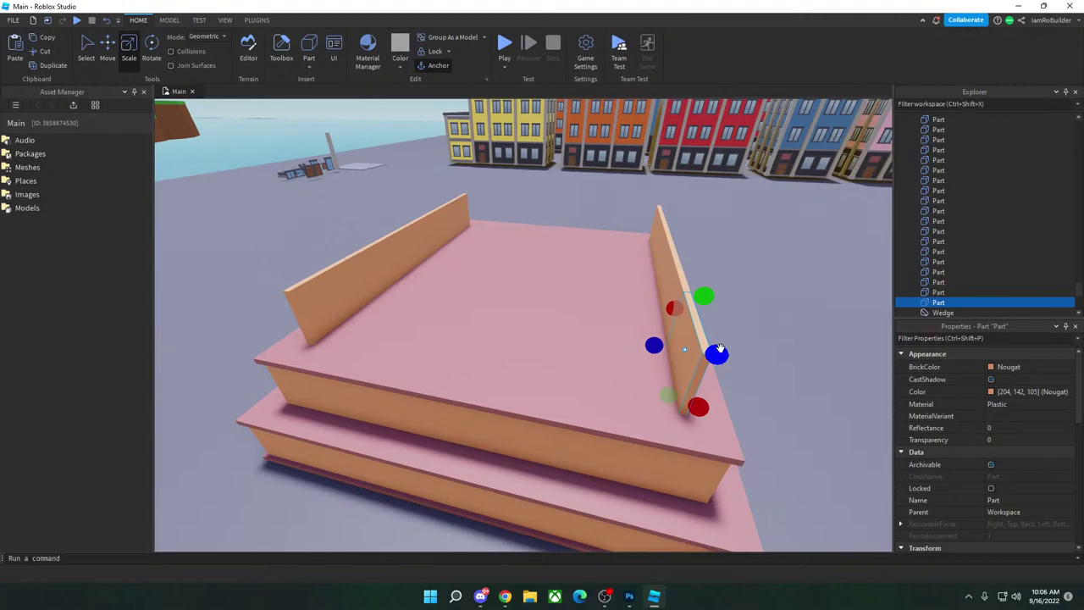
Step: Scale the short third-floor copy down at the corner and extend it inward as a cross wall along the slab's open edge
{"action": "key", "text": "w"}
{"action": "scroll", "coordinate": [746, 361], "scroll_direction": "down", "scroll_amount": 1}
{"action": "left_click_drag", "start_coordinate": [464, 250], "coordinate": [510, 272]}
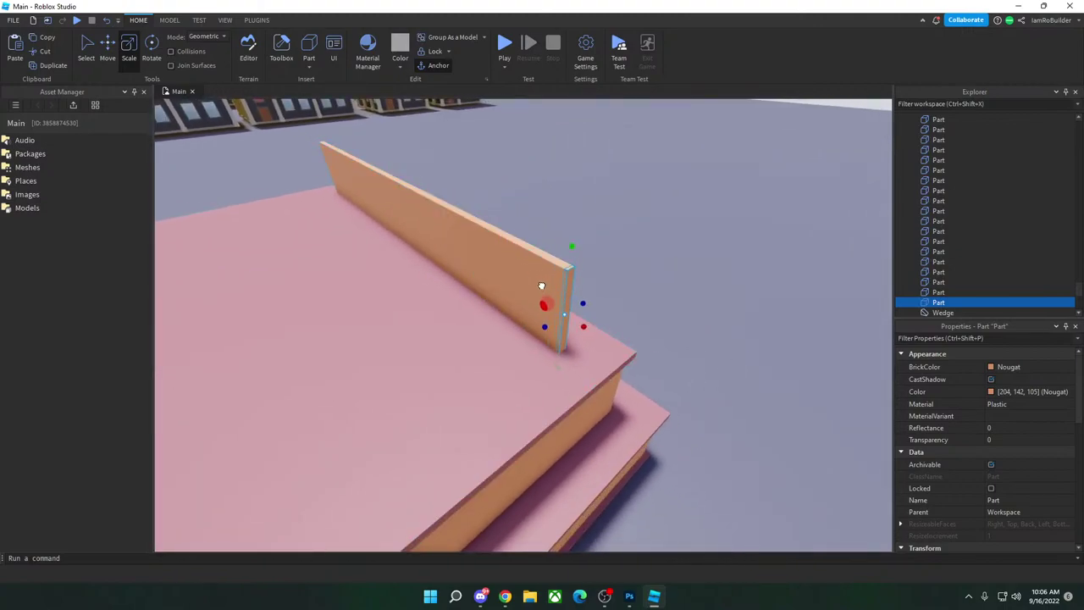
{"action": "left_click_drag", "start_coordinate": [545, 319], "coordinate": [331, 383]}
{"action": "right_click_drag", "start_coordinate": [535, 317], "coordinate": [535, 322]}
{"action": "key", "text": "d"}
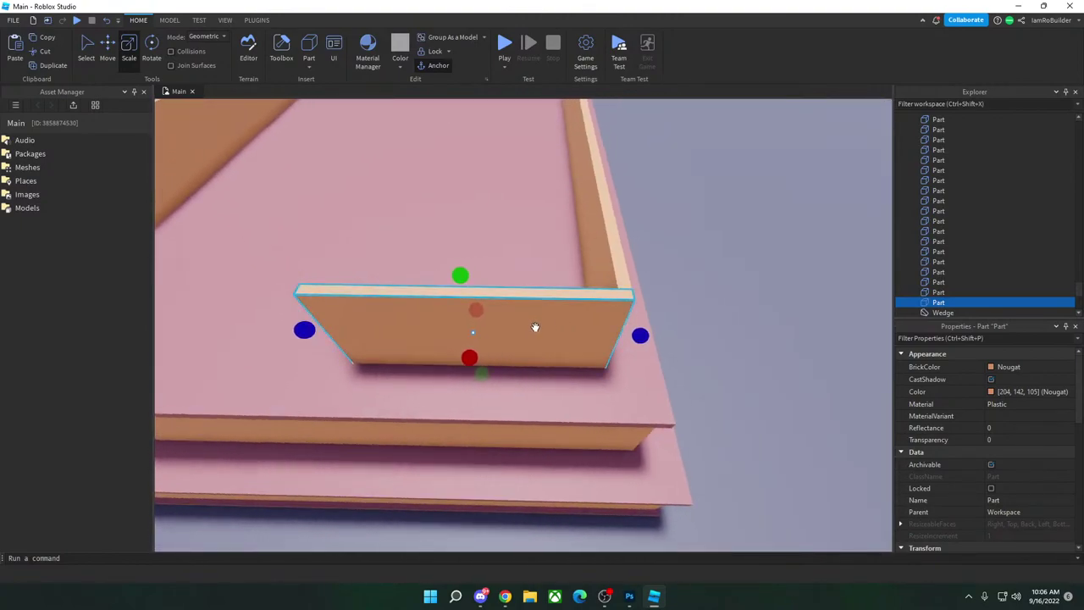
Step: Align the cross wall's corner end with the adjoining wall and extend its other end to the opposite side wall
{"action": "left_click_drag", "start_coordinate": [630, 328], "coordinate": [638, 329]}
{"action": "key", "text": "a"}
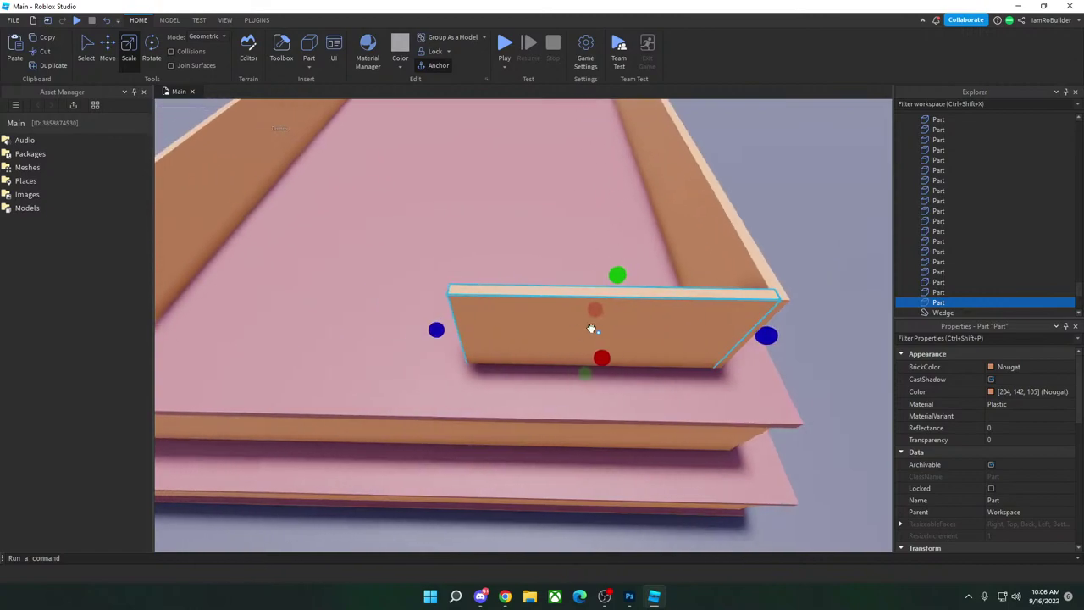
{"action": "key", "text": "a"}
{"action": "left_click_drag", "start_coordinate": [523, 328], "coordinate": [396, 332]}
{"action": "right_click_drag", "start_coordinate": [383, 330], "coordinate": [479, 344]}
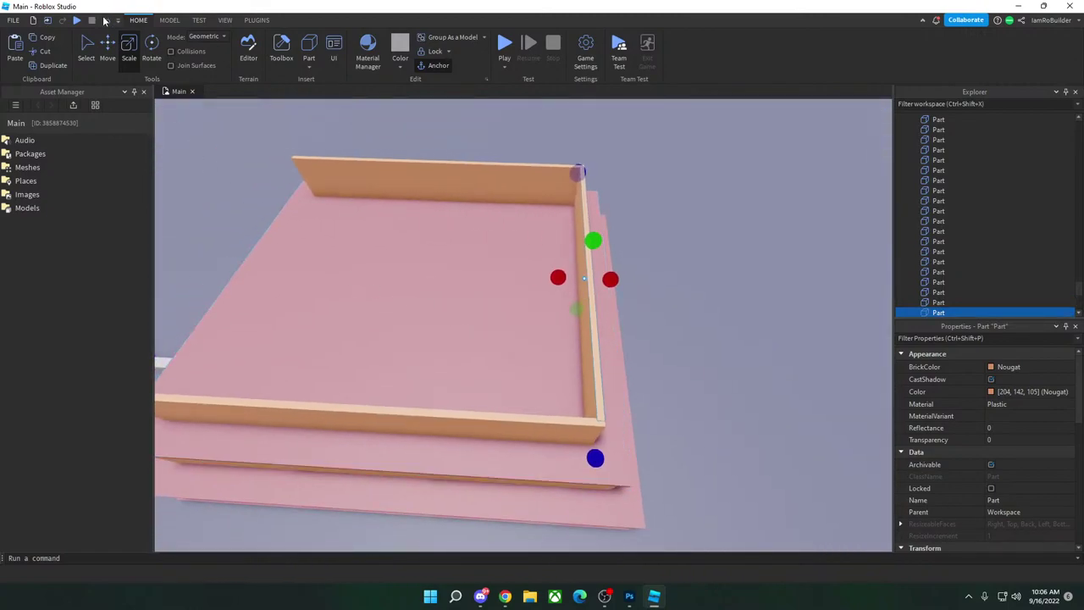
Step: Move the duplicated third-floor wall across the slab to the opposite open edge to close the wall ring
{"action": "left_click", "coordinate": [108, 47]}
{"action": "right_click_drag", "start_coordinate": [471, 247], "coordinate": [475, 249]}
{"action": "left_click_drag", "start_coordinate": [583, 247], "coordinate": [509, 255]}
{"action": "key", "text": "w"}
{"action": "key", "text": "a"}
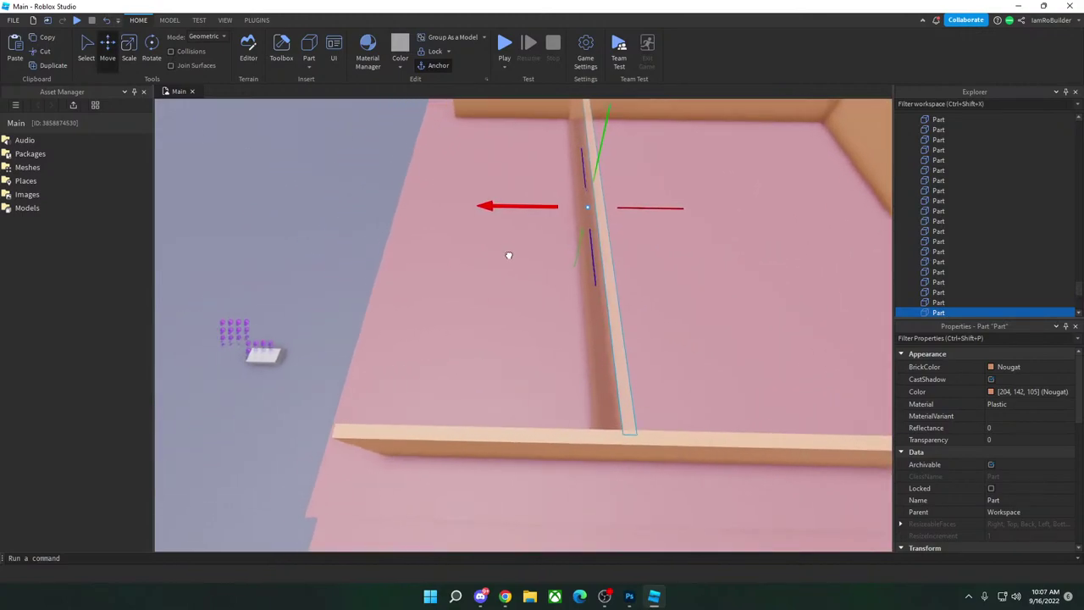
{"action": "scroll", "coordinate": [508, 255], "scroll_direction": "down", "scroll_amount": 3}
{"action": "left_click", "coordinate": [350, 264]}
{"action": "scroll", "coordinate": [350, 263], "scroll_direction": "down", "scroll_amount": 2}
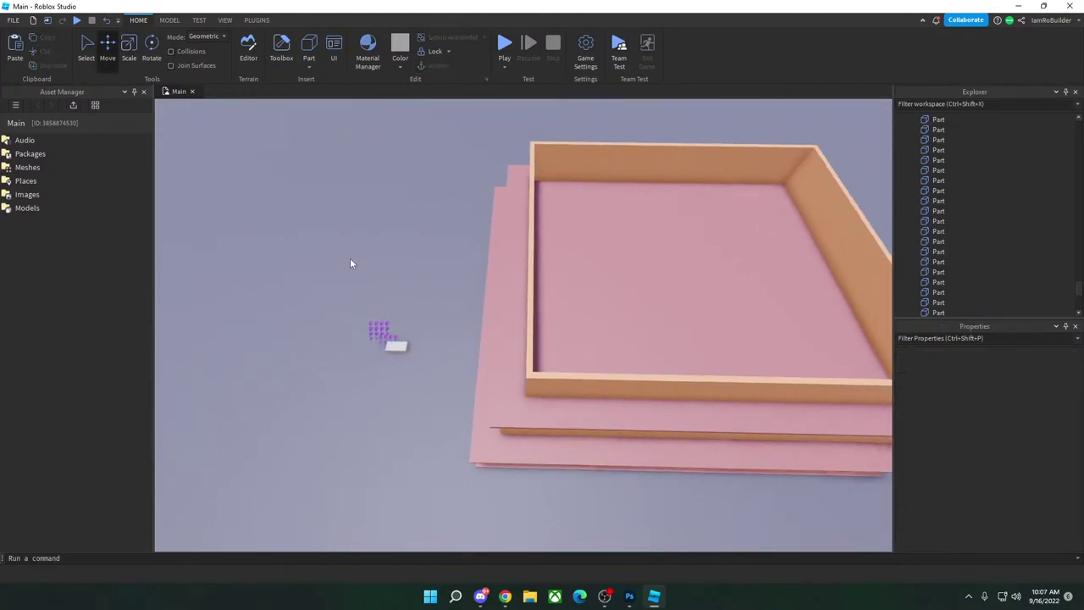
Step: Duplicate the slab beneath the third-floor walls and raise the copy onto their top edges
{"action": "right_click_drag", "start_coordinate": [350, 264], "coordinate": [482, 283]}
{"action": "left_click", "coordinate": [486, 282]}
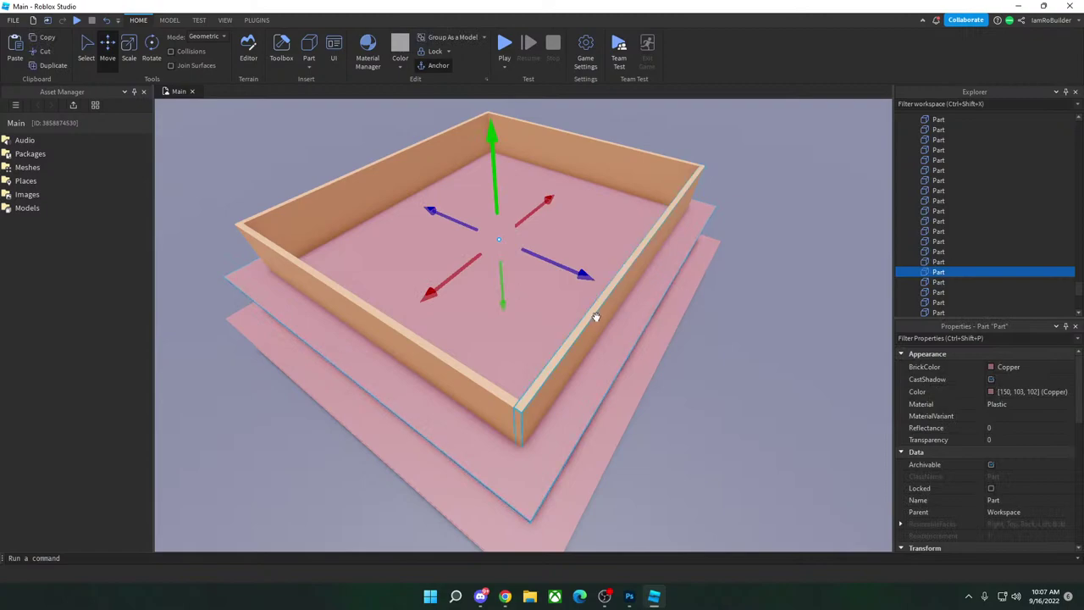
{"action": "key", "text": "ctrl+d"}
{"action": "scroll", "coordinate": [586, 327], "scroll_direction": "up", "scroll_amount": 4}
{"action": "right_click_drag", "start_coordinate": [586, 327], "coordinate": [586, 331]}
{"action": "scroll", "coordinate": [585, 334], "scroll_direction": "down", "scroll_amount": 1}
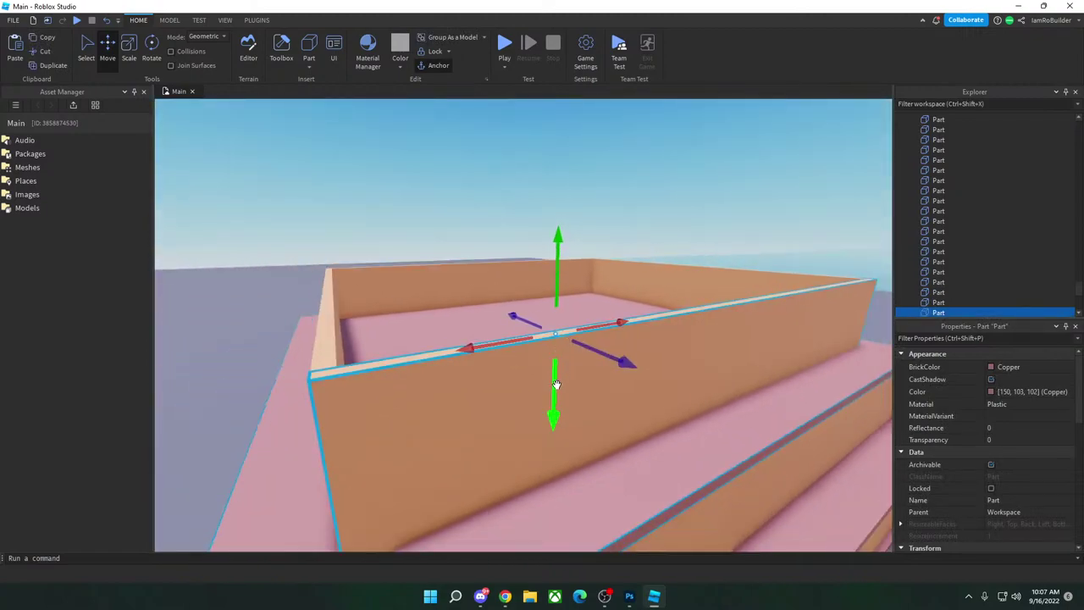
{"action": "left_click_drag", "start_coordinate": [557, 385], "coordinate": [547, 324]}
Step: Scale the top slab inward on its sides so it only slightly overhangs the third-floor walls
{"action": "left_click", "coordinate": [125, 55]}
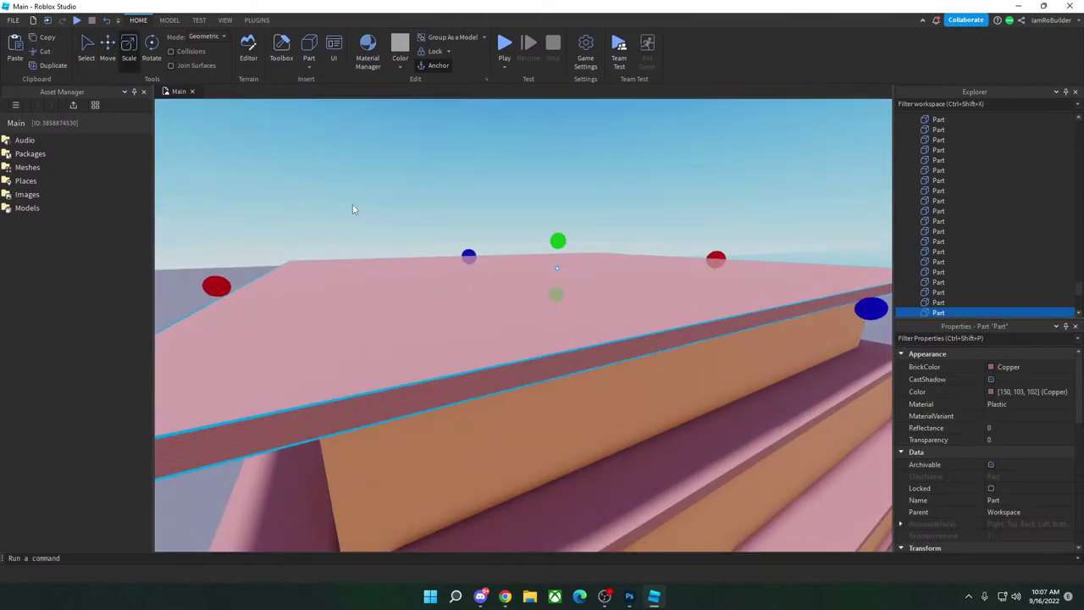
{"action": "scroll", "coordinate": [340, 203], "scroll_direction": "down", "scroll_amount": 2}
{"action": "left_click_drag", "start_coordinate": [351, 294], "coordinate": [389, 292]}
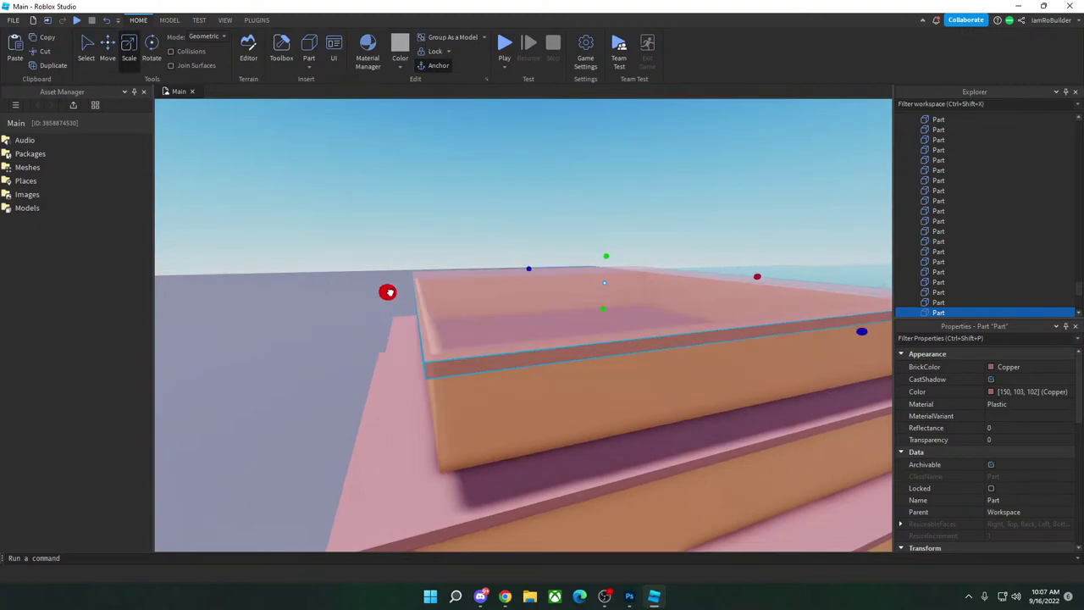
{"action": "key", "text": "d"}
{"action": "right_click_drag", "start_coordinate": [588, 271], "coordinate": [600, 264]}
{"action": "key", "text": "s"}
{"action": "right_click_drag", "start_coordinate": [498, 290], "coordinate": [581, 278]}
{"action": "left_click_drag", "start_coordinate": [475, 268], "coordinate": [500, 266]}
{"action": "right_click_drag", "start_coordinate": [598, 266], "coordinate": [596, 266]}
{"action": "scroll", "coordinate": [596, 267], "scroll_direction": "down", "scroll_amount": 3}
Step: Compare the sizes of the three ceiling slabs and examine the proportions of the stacked floors from outside
{"action": "left_click", "coordinate": [603, 279]}
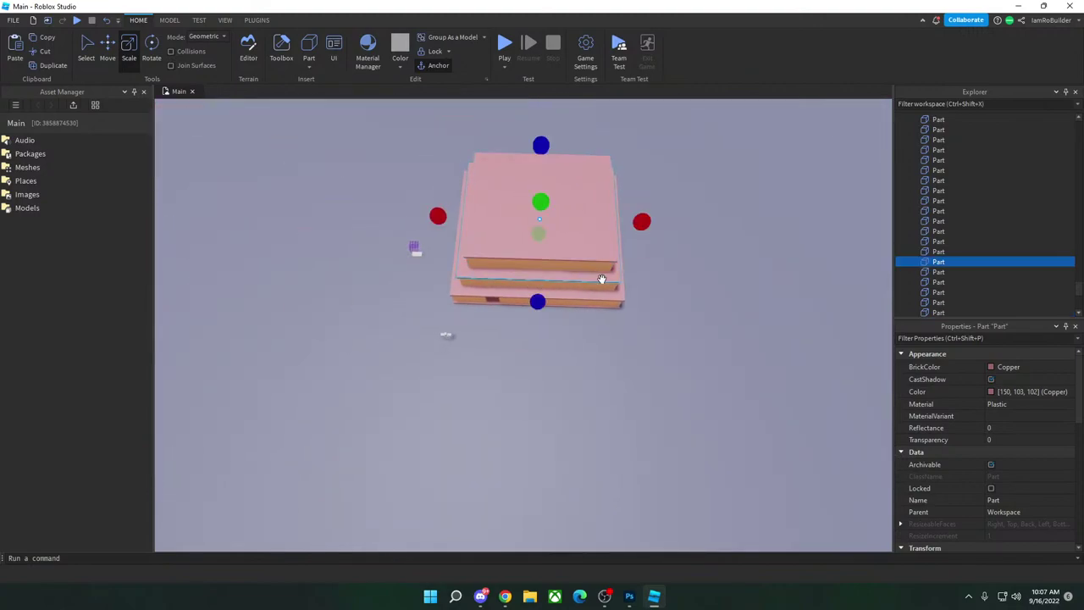
{"action": "scroll", "coordinate": [1029, 447], "scroll_direction": "down", "scroll_amount": 5}
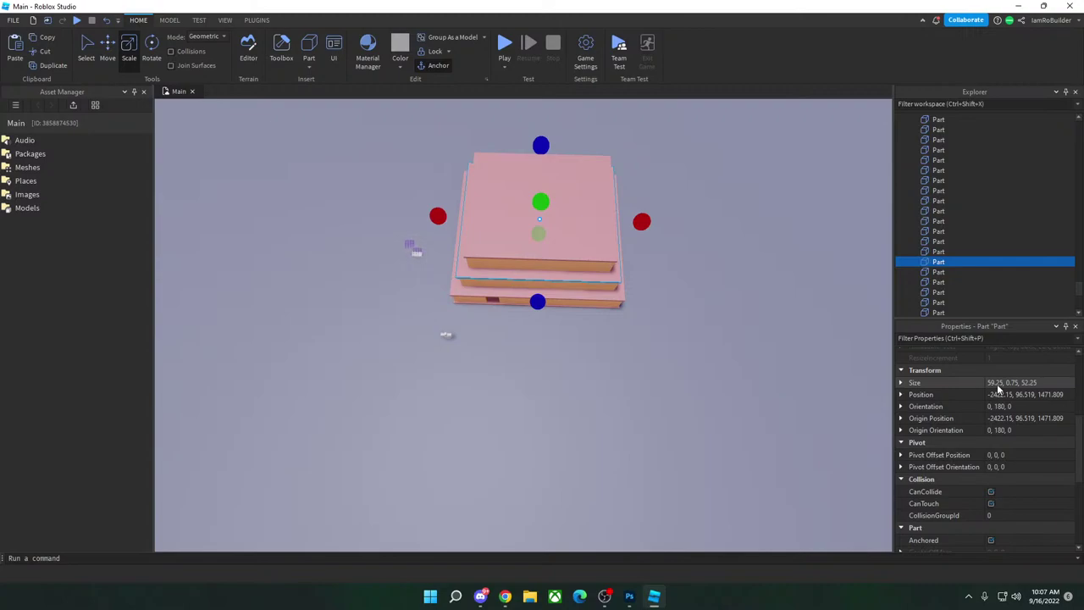
{"action": "left_click", "coordinate": [619, 298]}
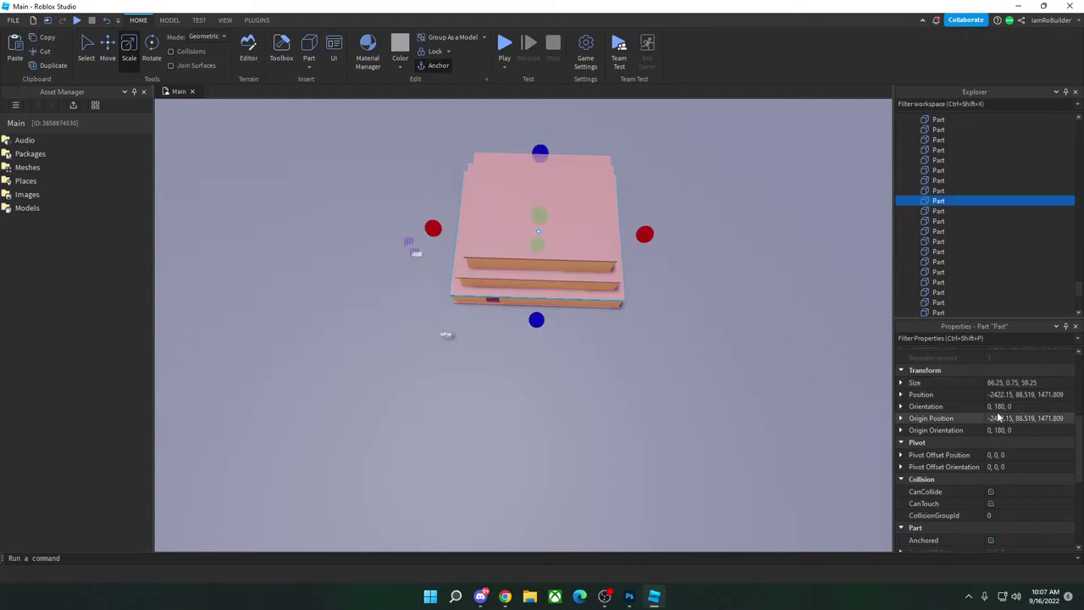
{"action": "left_click", "coordinate": [598, 235]}
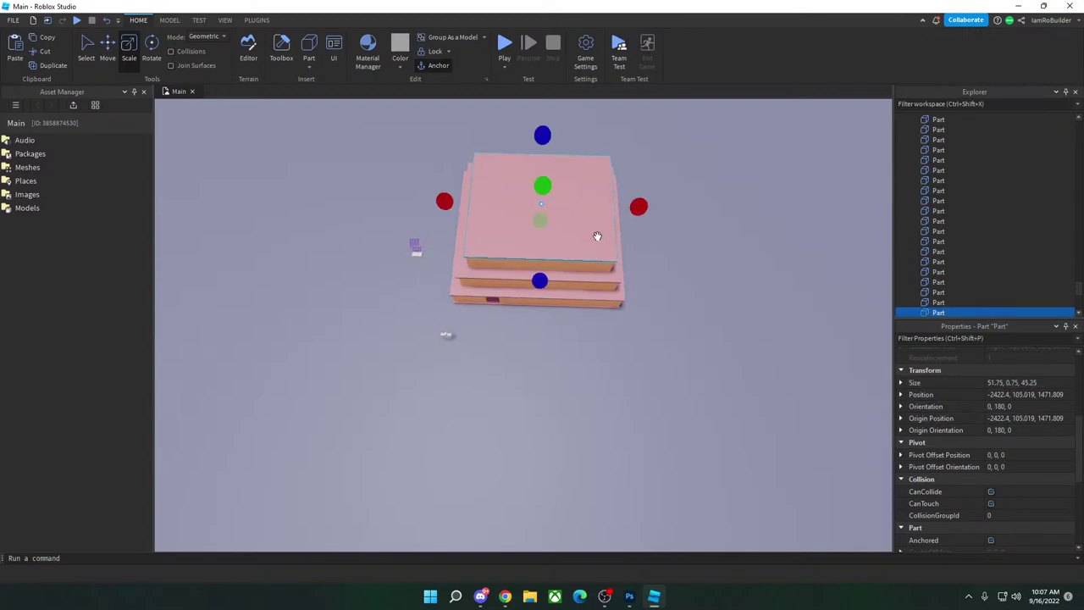
{"action": "left_click", "coordinate": [593, 295]}
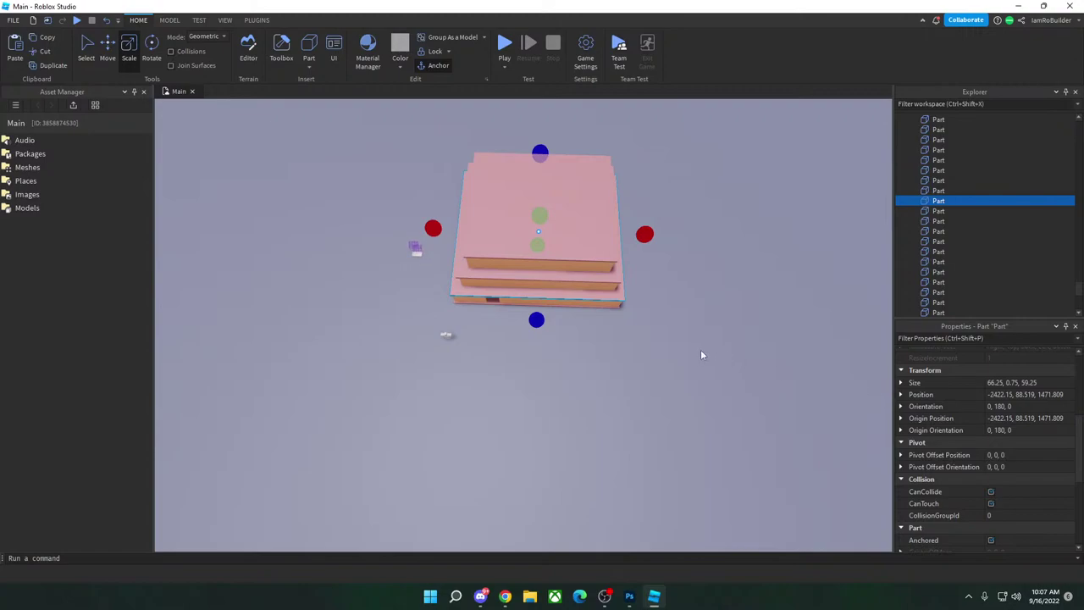
{"action": "scroll", "coordinate": [701, 355], "scroll_direction": "up", "scroll_amount": 5}
{"action": "right_click_drag", "start_coordinate": [701, 351], "coordinate": [700, 349]}
{"action": "scroll", "coordinate": [701, 349], "scroll_direction": "down", "scroll_amount": 2}
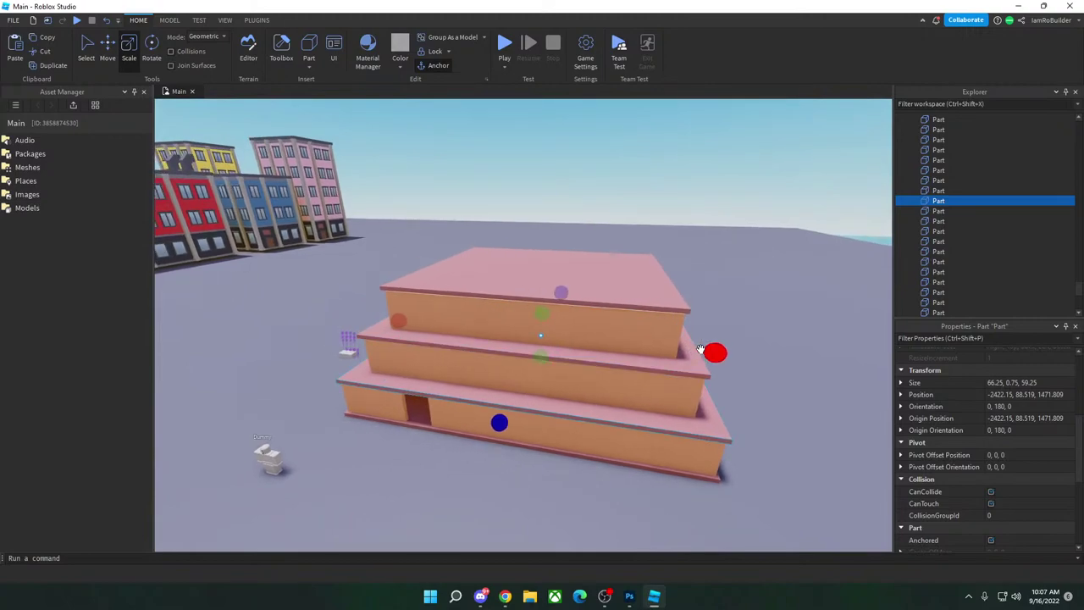
{"action": "key", "text": "w"}
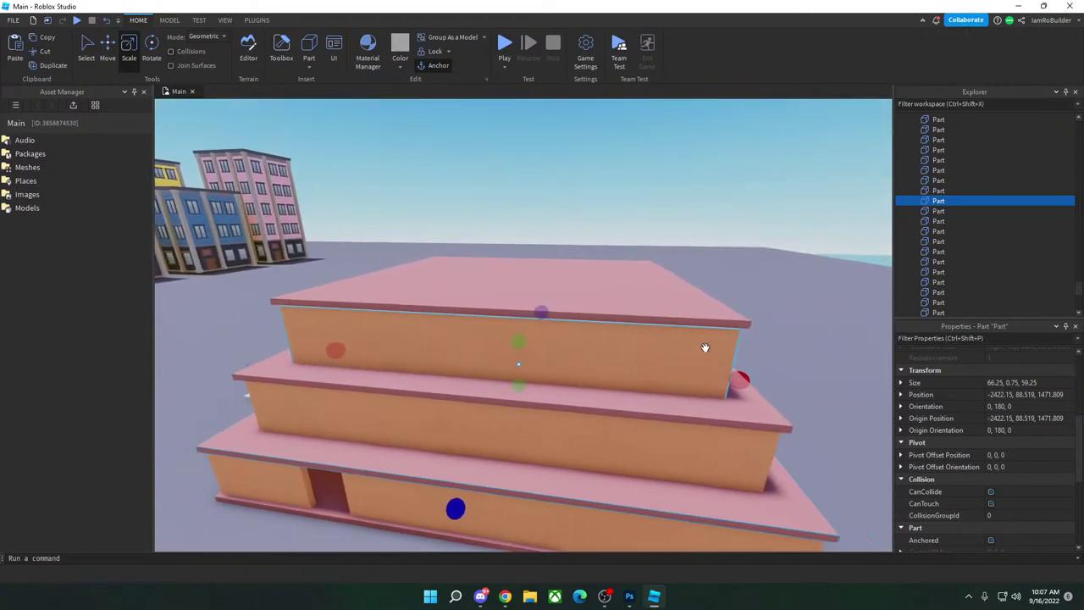
{"action": "key", "text": "s"}
{"action": "scroll", "coordinate": [704, 347], "scroll_direction": "down", "scroll_amount": 5}
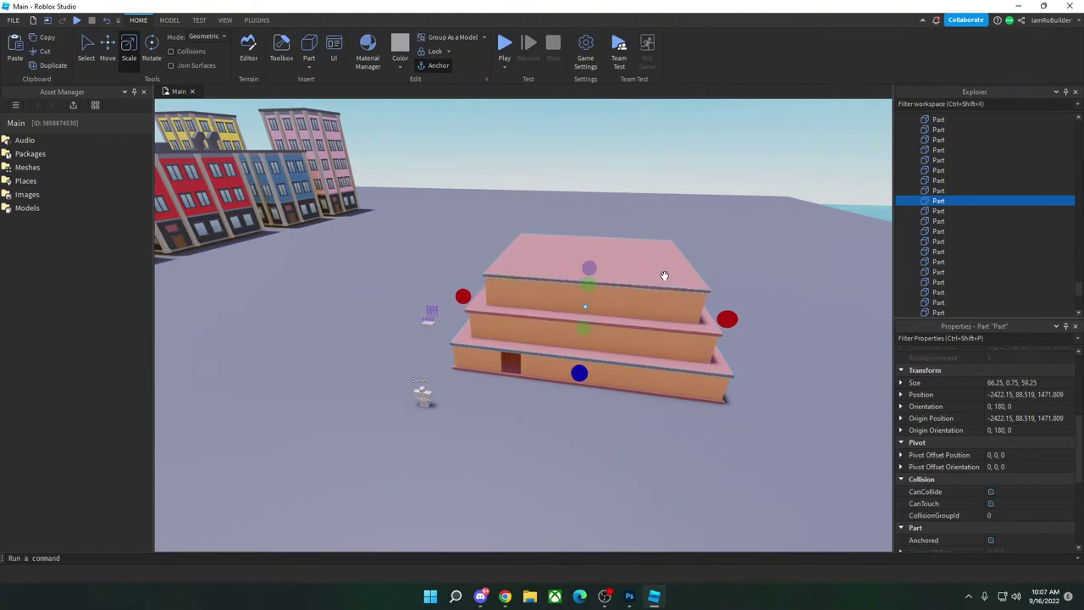
Step: Pull the top ceiling slab off the building onto the ground and delete it
{"action": "left_click_drag", "start_coordinate": [665, 276], "coordinate": [723, 293]}
{"action": "right_click_drag", "start_coordinate": [723, 293], "coordinate": [723, 293]}
{"action": "left_click_drag", "start_coordinate": [723, 293], "coordinate": [724, 295]}
{"action": "right_click_drag", "start_coordinate": [723, 294], "coordinate": [724, 295]}
{"action": "left_click_drag", "start_coordinate": [724, 295], "coordinate": [725, 294]}
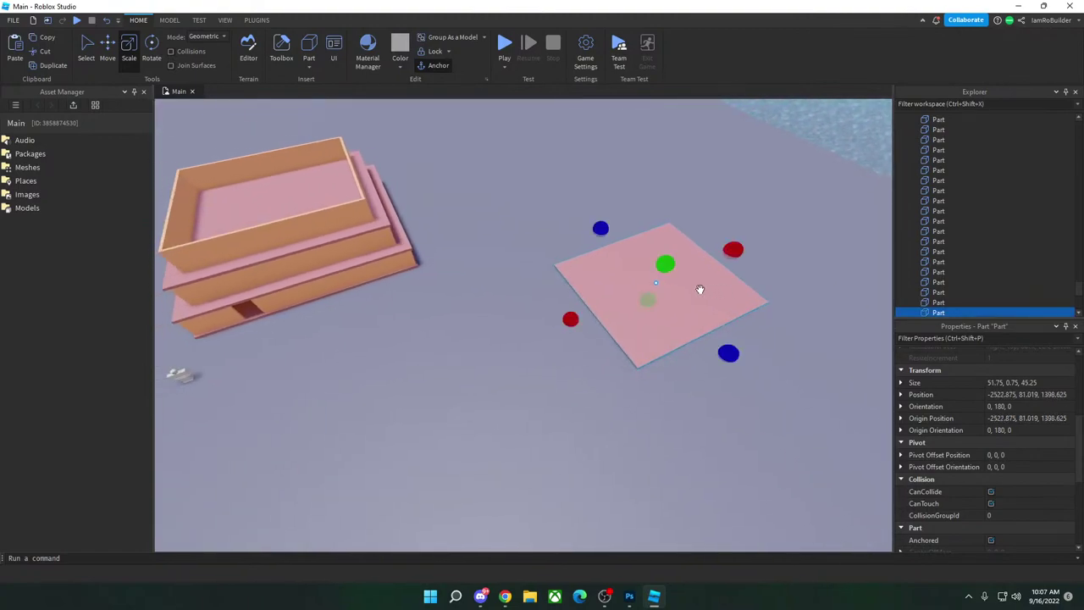
{"action": "key", "text": "Delete"}
{"action": "key", "text": "a"}
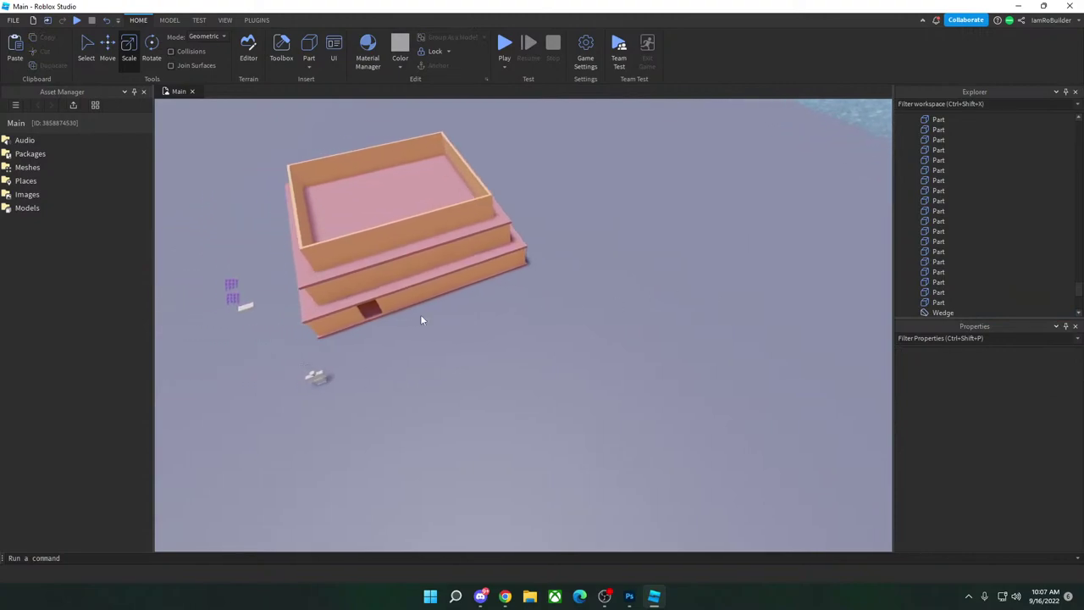
Step: Place a copy of the ground-floor slab on the ground beside the building and set its size to 60, 1, 60
{"action": "left_click", "coordinate": [389, 310]}
{"action": "key", "text": "ctrl+z"}
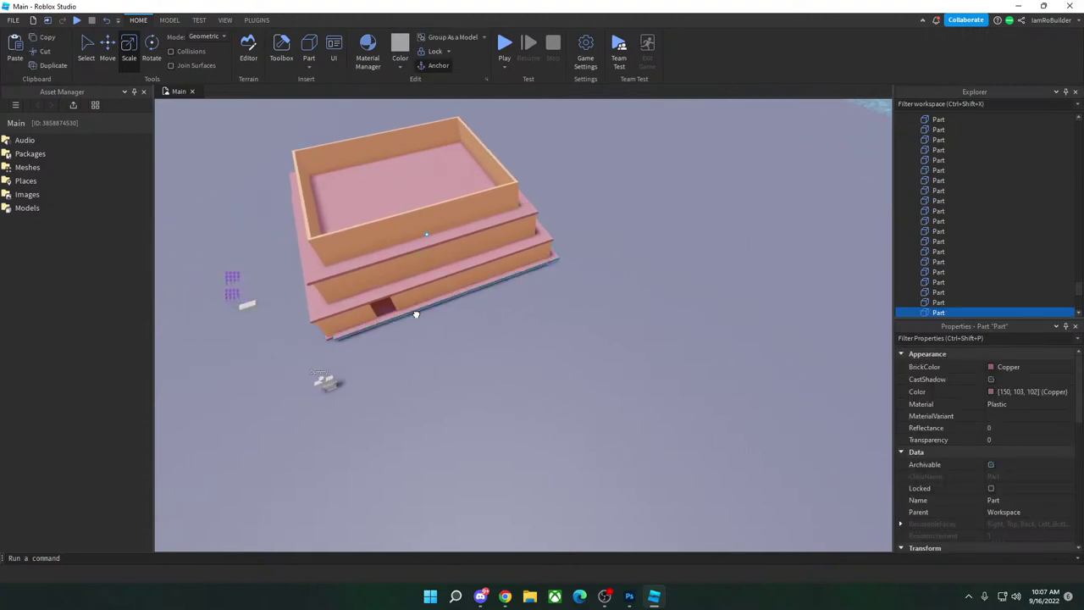
{"action": "scroll", "coordinate": [1025, 426], "scroll_direction": "down", "scroll_amount": 3}
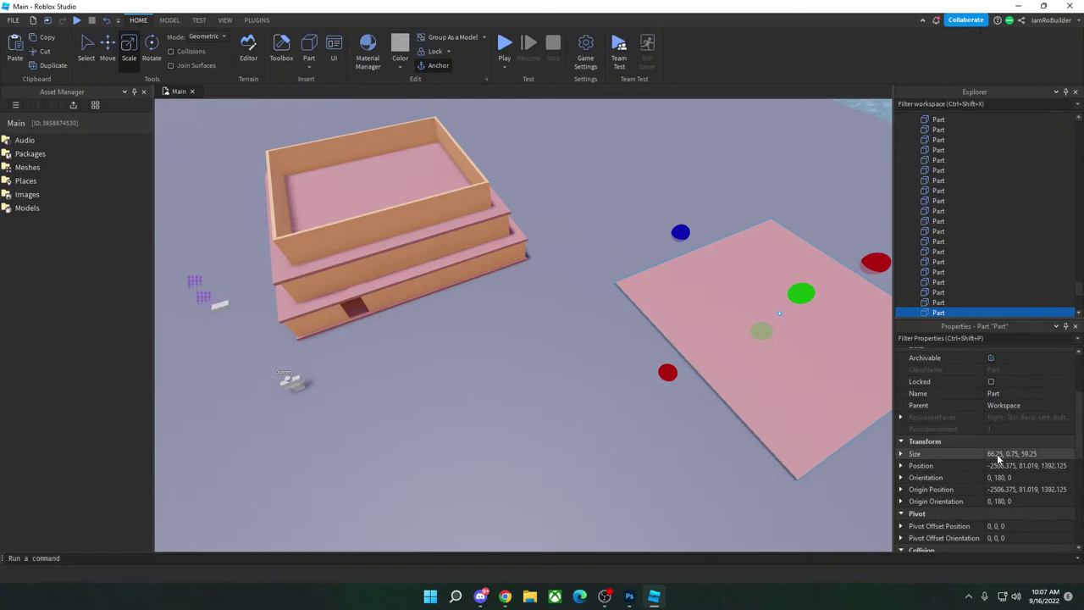
{"action": "left_click", "coordinate": [1000, 456]}
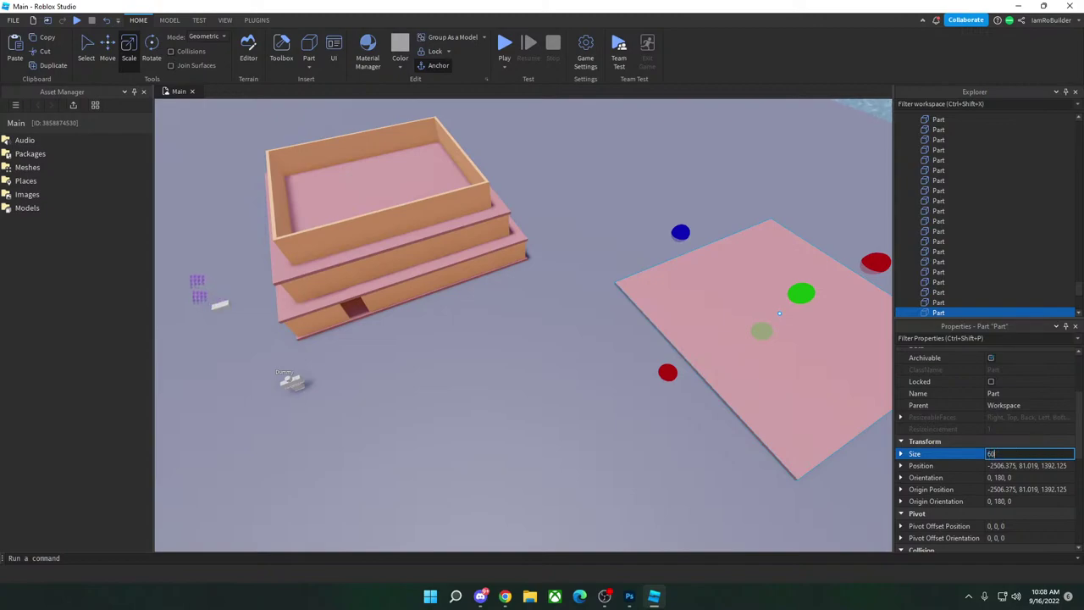
{"action": "type", "text": "60, 1, 60"}
{"action": "key", "text": "Return"}
Step: Select all parts of the old stepped building and delete them, keeping the new slab
{"action": "right_click_drag", "start_coordinate": [684, 336], "coordinate": [685, 336]}
{"action": "scroll", "coordinate": [685, 337], "scroll_direction": "down", "scroll_amount": 3}
{"action": "right_click_drag", "start_coordinate": [539, 311], "coordinate": [474, 254]}
{"action": "left_click_drag", "start_coordinate": [471, 239], "coordinate": [585, 322]}
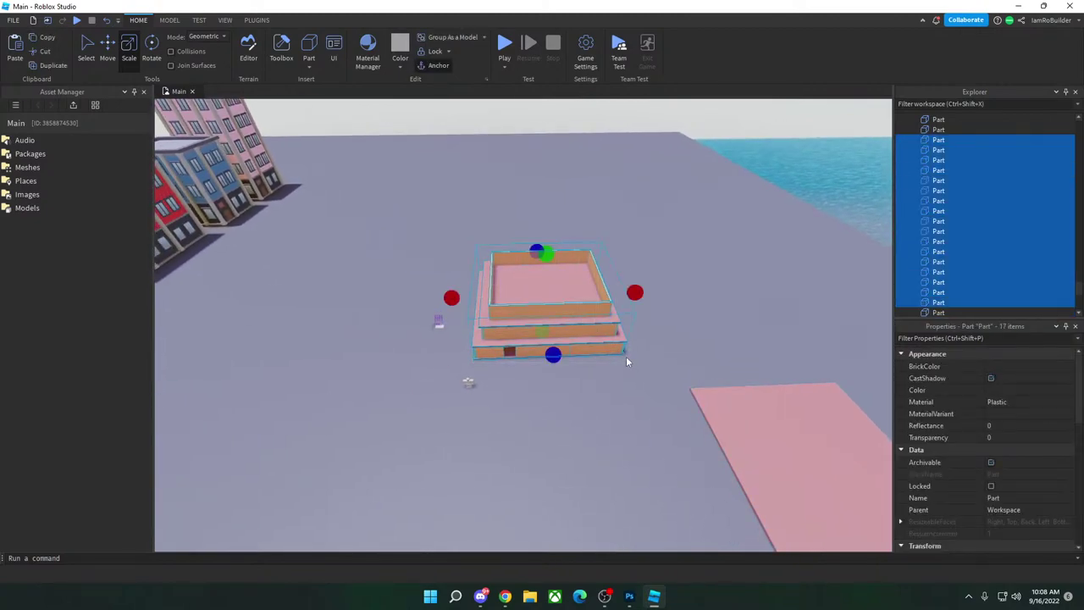
{"action": "key", "text": "Delete"}
{"action": "scroll", "coordinate": [596, 356], "scroll_direction": "up", "scroll_amount": 6}
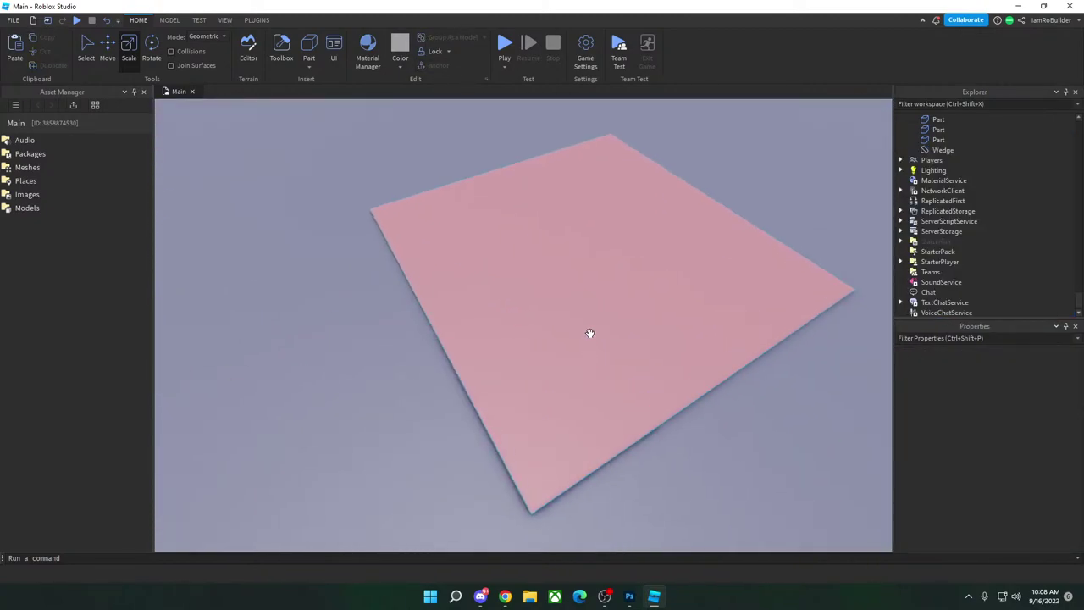
Step: Duplicate the new base slab and scale the copy down to a narrow strip along one edge
{"action": "left_click", "coordinate": [589, 333]}
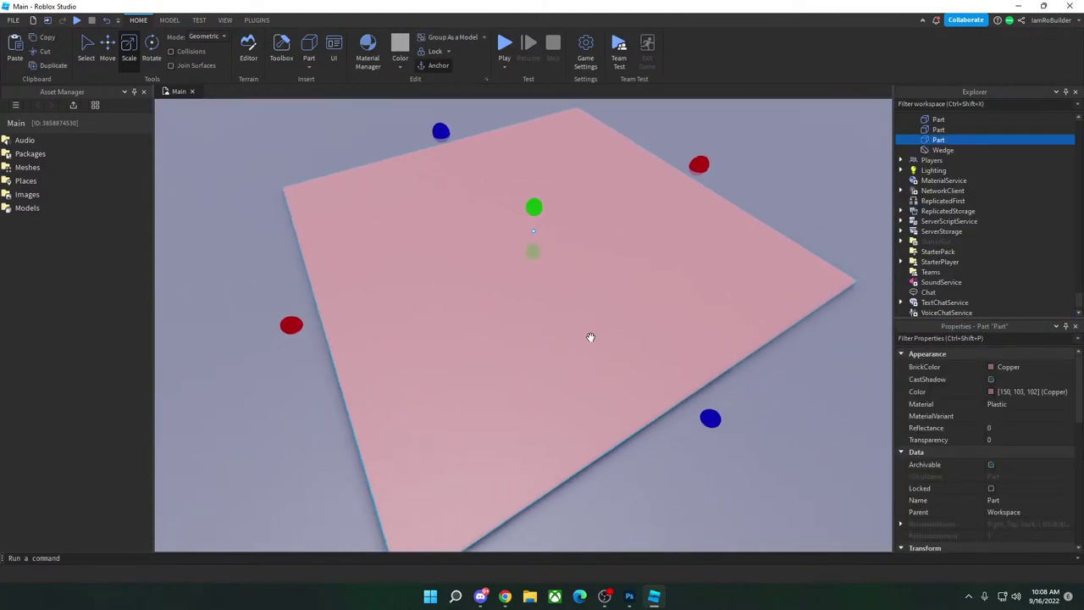
{"action": "scroll", "coordinate": [591, 336], "scroll_direction": "up", "scroll_amount": 5}
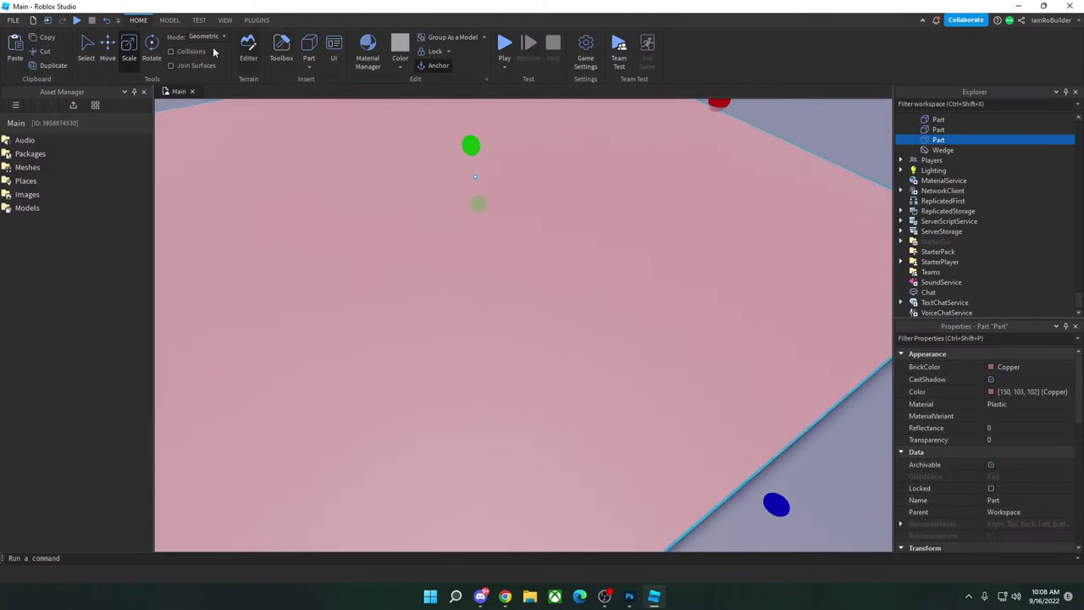
{"action": "left_click", "coordinate": [170, 19]}
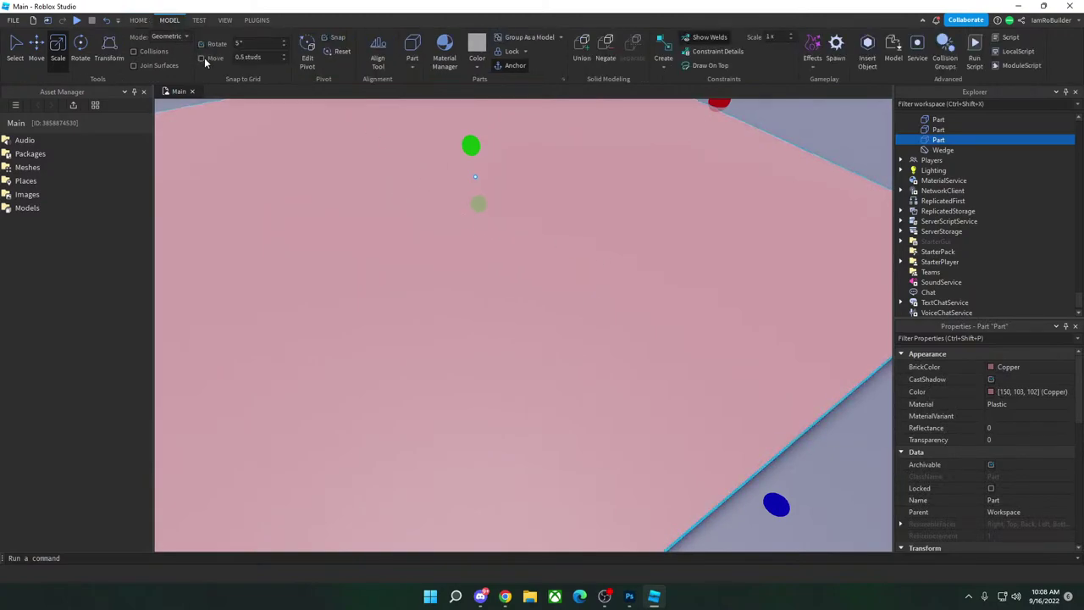
{"action": "scroll", "coordinate": [520, 242], "scroll_direction": "down", "scroll_amount": 6}
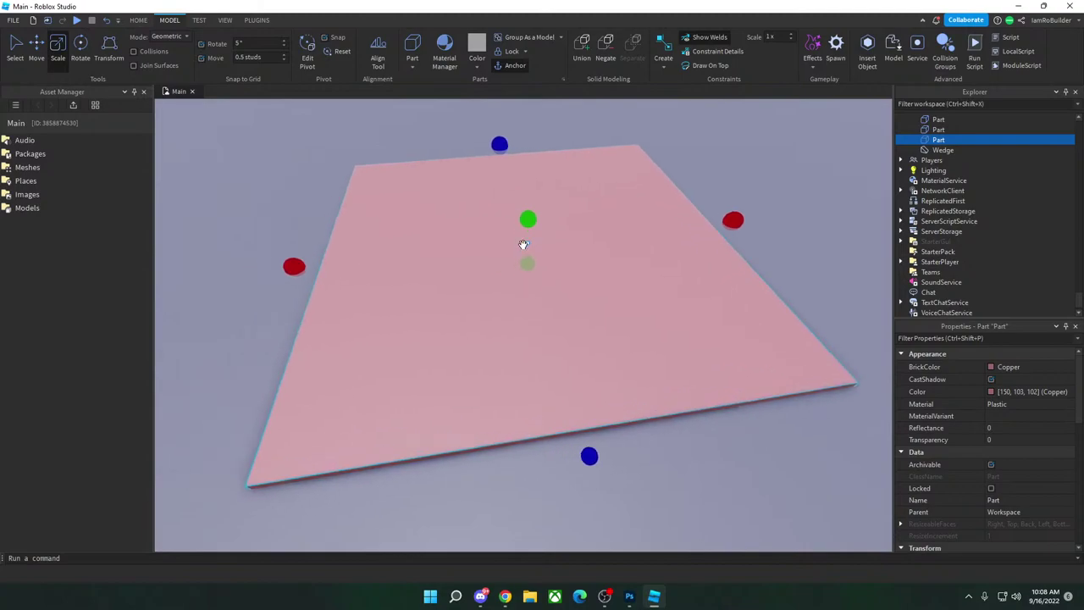
{"action": "scroll", "coordinate": [521, 244], "scroll_direction": "up", "scroll_amount": 5}
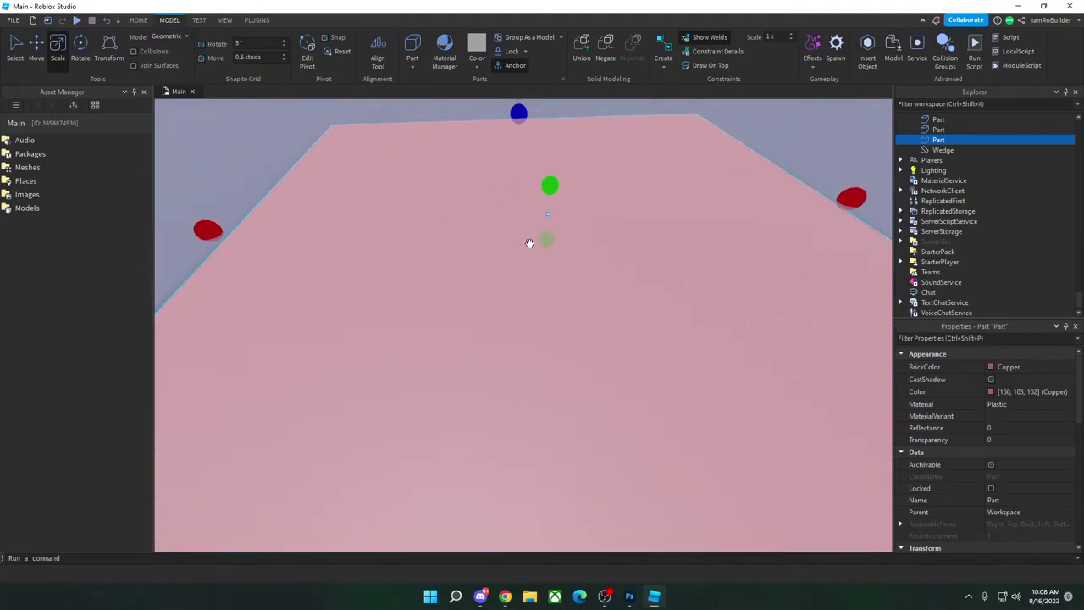
{"action": "key", "text": "ctrl+d"}
{"action": "scroll", "coordinate": [535, 241], "scroll_direction": "down", "scroll_amount": 3}
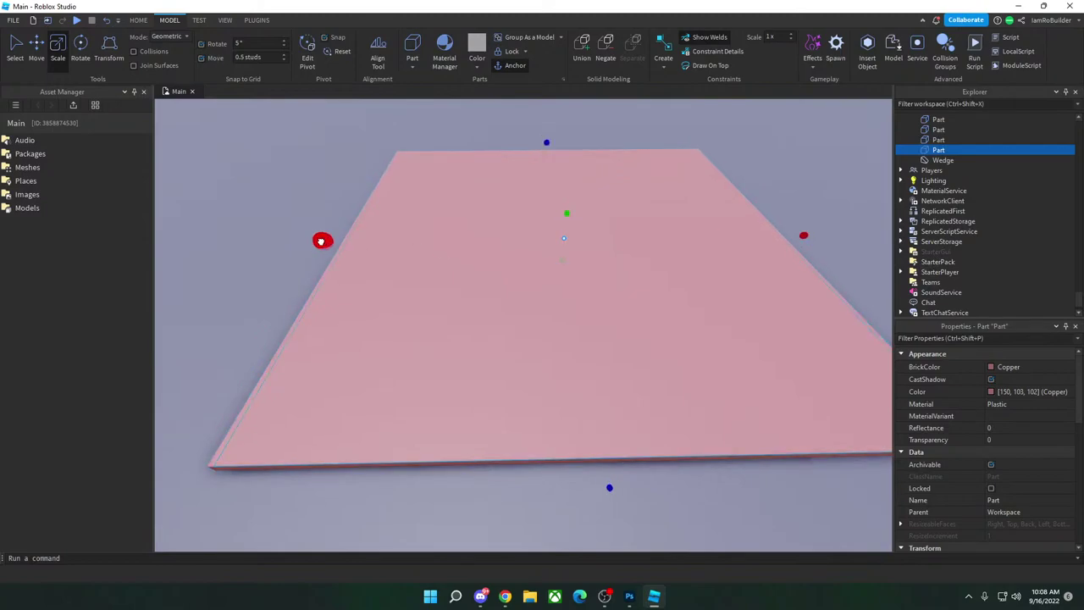
{"action": "left_click_drag", "start_coordinate": [804, 234], "coordinate": [508, 243]}
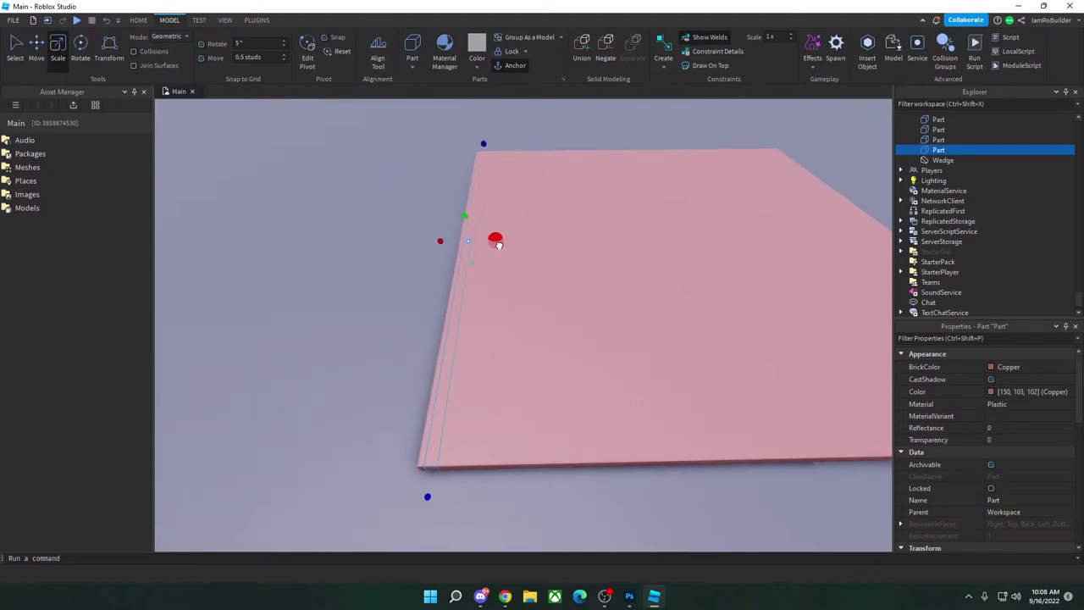
Step: Scale the strip thinner and raise its height to form a wall set slightly in from the slab's edge
{"action": "right_click_drag", "start_coordinate": [498, 244], "coordinate": [520, 268]}
{"action": "left_click_drag", "start_coordinate": [547, 338], "coordinate": [543, 338]}
{"action": "right_click_drag", "start_coordinate": [543, 338], "coordinate": [447, 324]}
{"action": "left_click_drag", "start_coordinate": [448, 323], "coordinate": [448, 314]}
{"action": "right_click_drag", "start_coordinate": [452, 317], "coordinate": [460, 320]}
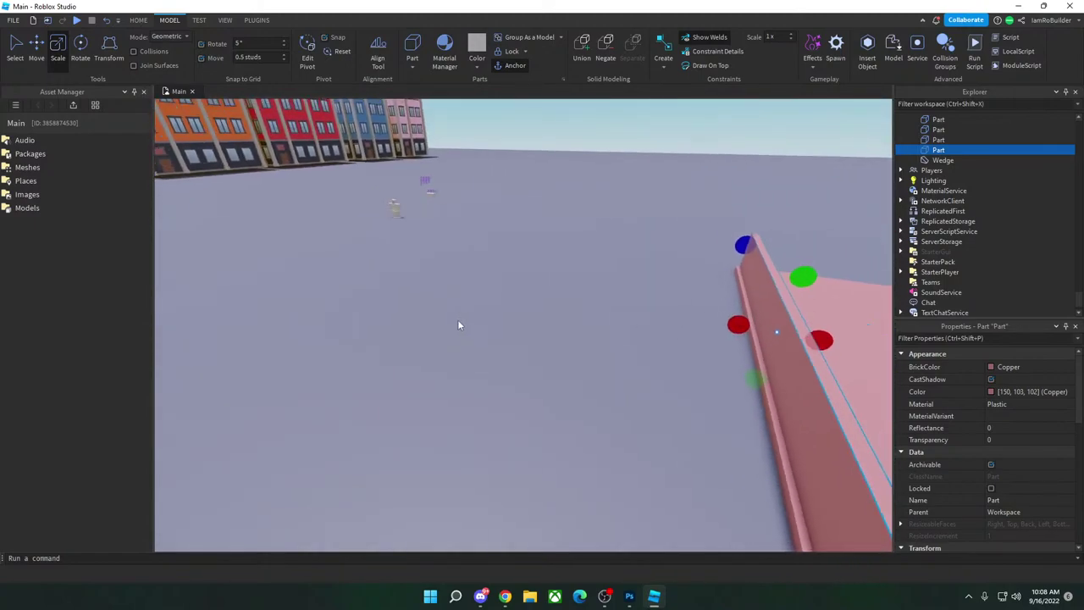
Step: Move the dummy character onto the base slab beside the new wall as a height reference
{"action": "key", "text": "s"}
{"action": "left_click", "coordinate": [426, 223]}
{"action": "left_click_drag", "start_coordinate": [426, 223], "coordinate": [513, 381]}
{"action": "right_click_drag", "start_coordinate": [426, 223], "coordinate": [513, 380]}
{"action": "left_click_drag", "start_coordinate": [513, 381], "coordinate": [345, 297]}
{"action": "right_click_drag", "start_coordinate": [447, 318], "coordinate": [453, 317]}
{"action": "key", "text": "w"}
Step: Scale the wall's height up so it stands well above the dummy's head
{"action": "left_click", "coordinate": [449, 302]}
{"action": "key", "text": "w"}
{"action": "right_click_drag", "start_coordinate": [546, 354], "coordinate": [551, 348]}
{"action": "key", "text": "s"}
{"action": "left_click_drag", "start_coordinate": [545, 346], "coordinate": [545, 321]}
Step: Duplicate the wall and reduce the copy to a thin trim strip running along the top of the wall
{"action": "left_click_drag", "start_coordinate": [538, 434], "coordinate": [538, 375]}
{"action": "key", "text": "ctrl+z"}
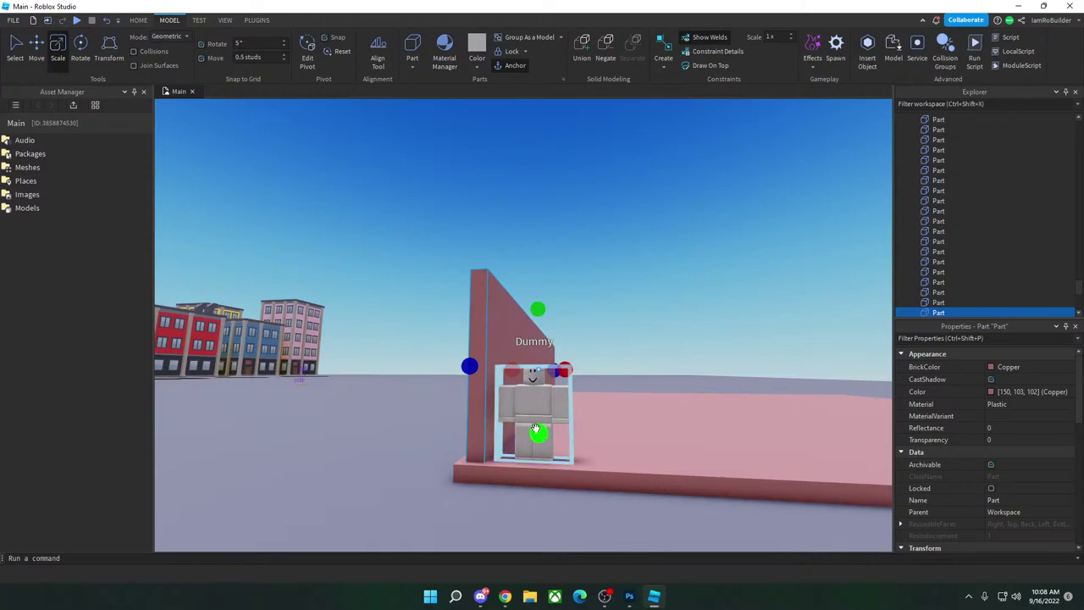
{"action": "left_click_drag", "start_coordinate": [536, 429], "coordinate": [532, 399], "text": "ctrl"}
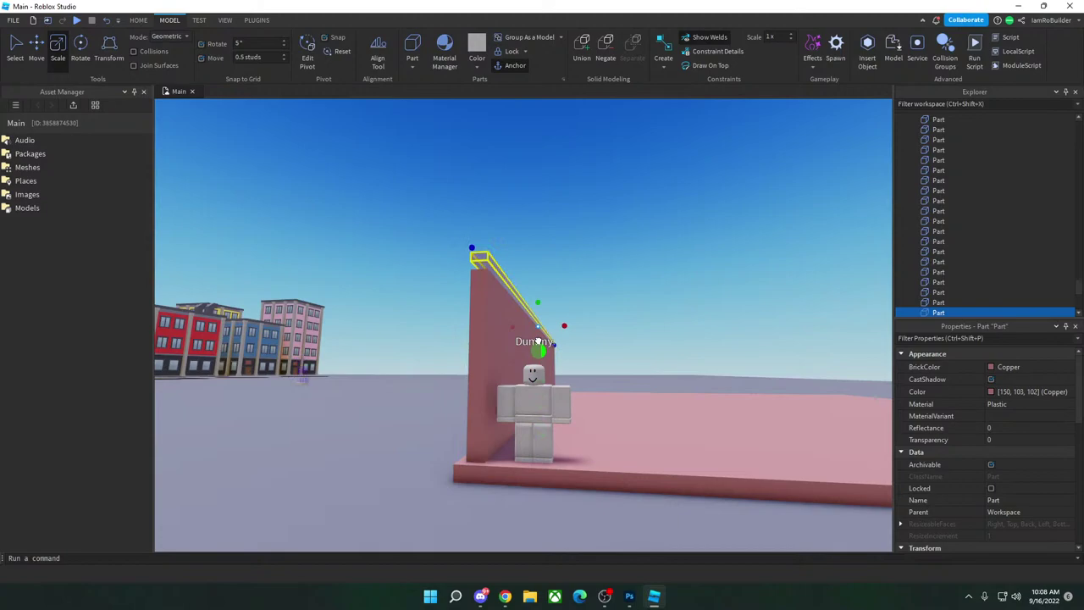
{"action": "scroll", "coordinate": [539, 315], "scroll_direction": "down", "scroll_amount": 6}
{"action": "right_click_drag", "start_coordinate": [539, 315], "coordinate": [539, 315]}
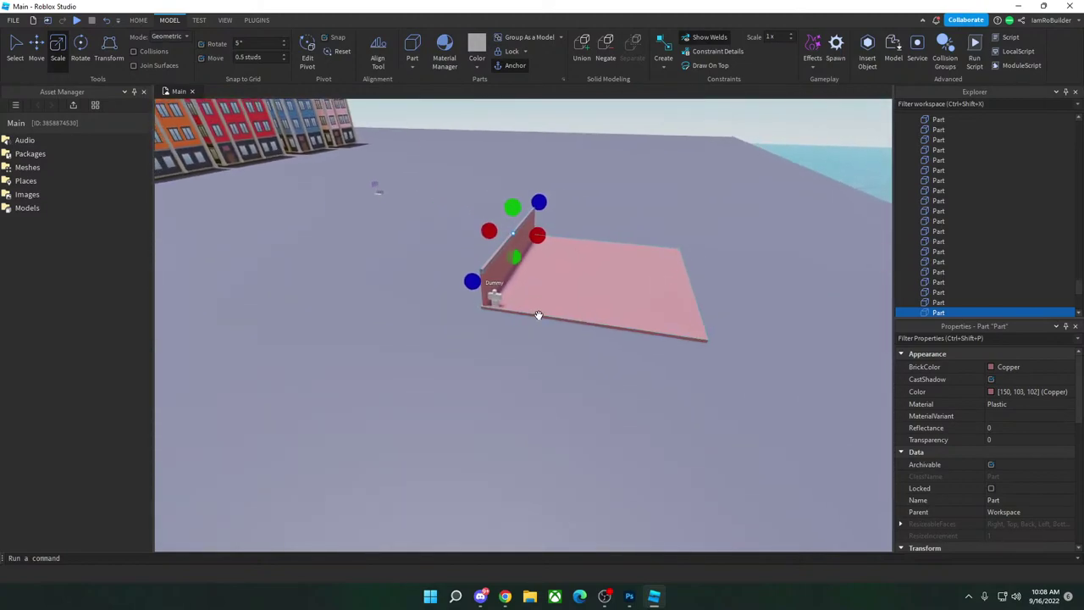
Step: Recolour the wall below the trim to a lighter pink, RGB 203, 139, 138
{"action": "left_click", "coordinate": [502, 282]}
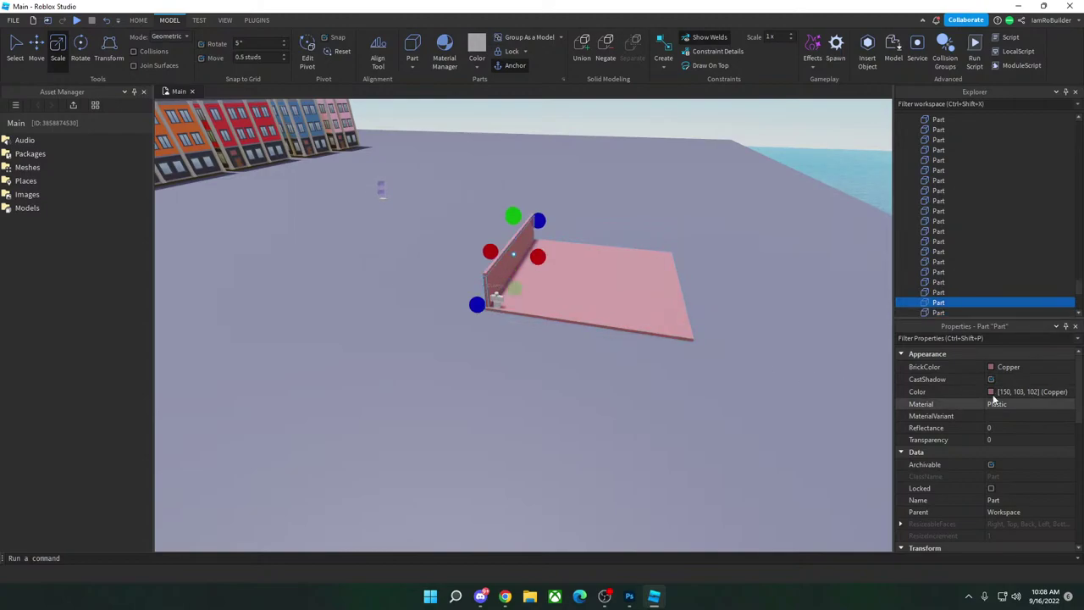
{"action": "left_click", "coordinate": [992, 392]}
{"action": "left_click", "coordinate": [676, 220]}
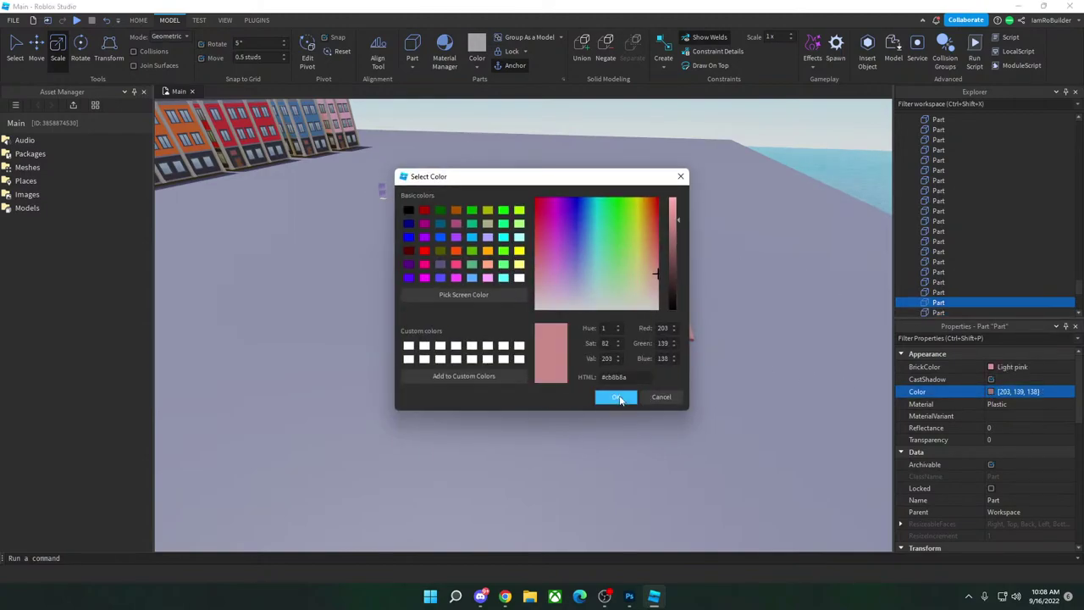
{"action": "left_click", "coordinate": [620, 400]}
{"action": "left_click", "coordinate": [621, 398]}
Step: Duplicate the wall together with its trim strip and move the copies to the opposite edge of the base slab
{"action": "key", "text": "w"}
{"action": "right_click_drag", "start_coordinate": [621, 398], "coordinate": [619, 397]}
{"action": "left_click", "coordinate": [546, 315], "text": "ctrl"}
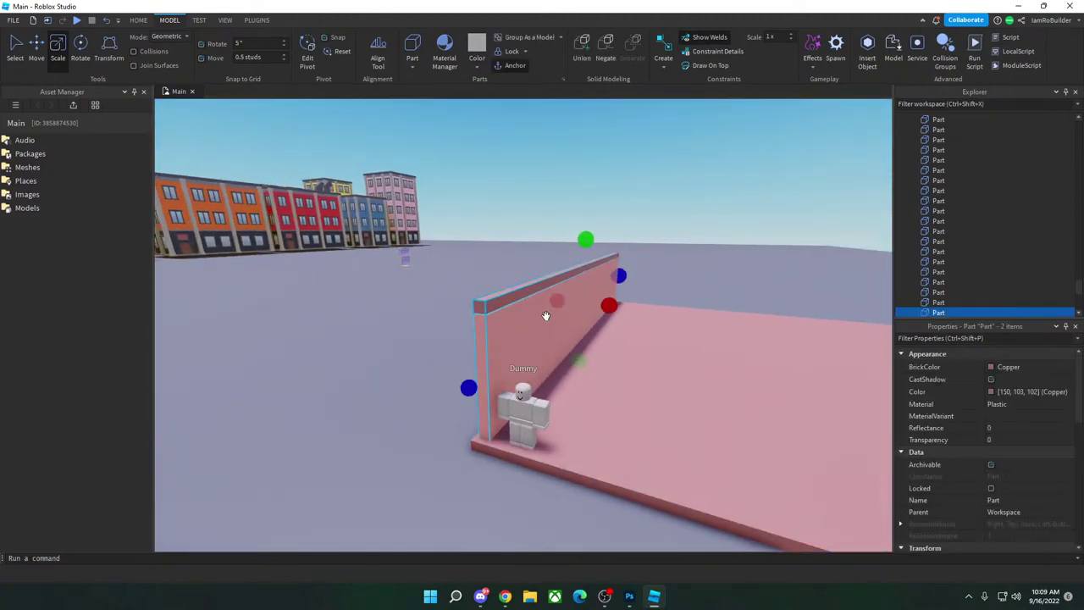
{"action": "left_click", "coordinate": [36, 45]}
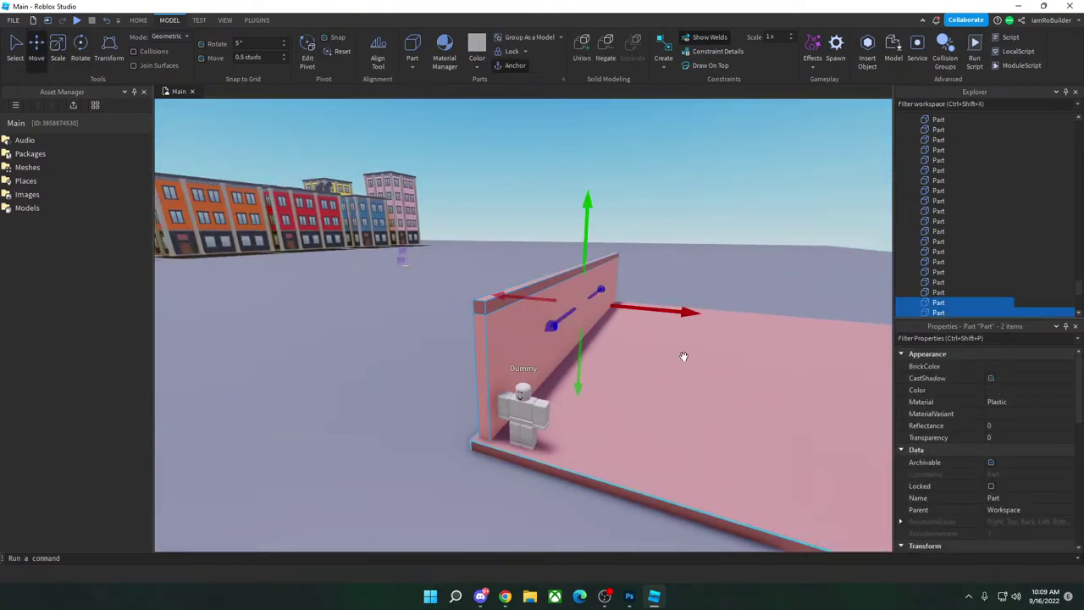
{"action": "right_click_drag", "start_coordinate": [683, 358], "coordinate": [710, 322]}
{"action": "left_click_drag", "start_coordinate": [710, 322], "coordinate": [727, 322]}
{"action": "key", "text": "s"}
{"action": "key", "text": "a"}
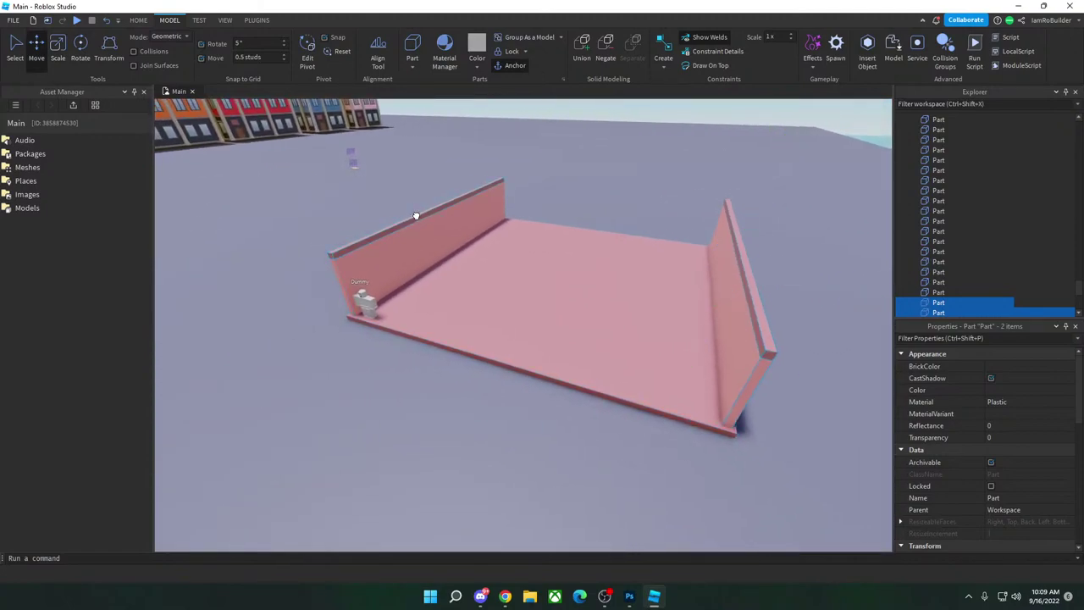
Step: Delete the trim strip from the top of the duplicated wall on the opposite edge
{"action": "left_click", "coordinate": [419, 231], "text": "ctrl"}
{"action": "left_click", "coordinate": [481, 264], "text": "ctrl"}
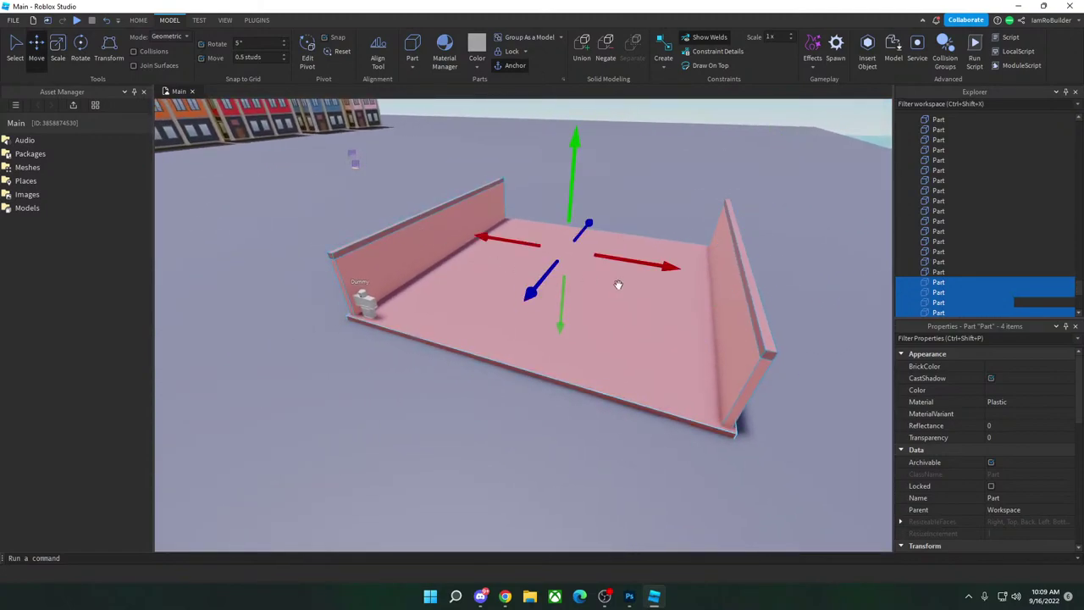
{"action": "left_click", "coordinate": [773, 266]}
{"action": "left_click", "coordinate": [746, 277]}
{"action": "key", "text": "Delete"}
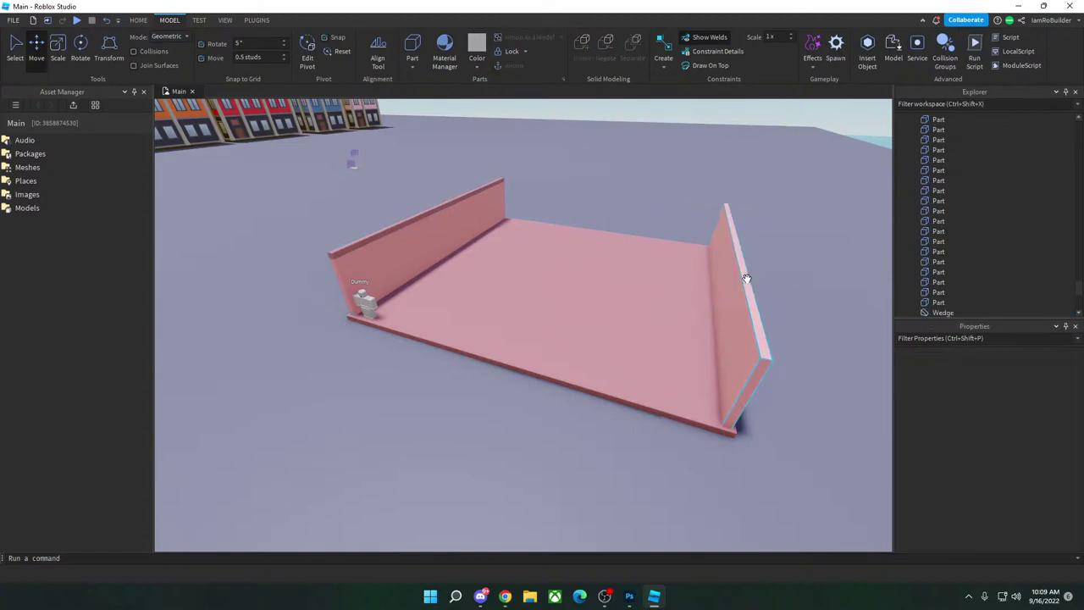
Step: Duplicate the two opposite walls with the remaining trim strip and rotate the copies 90 degrees to enclose the base slab
{"action": "left_click", "coordinate": [746, 279], "text": "ctrl"}
{"action": "left_click", "coordinate": [413, 242], "text": "ctrl"}
{"action": "left_click", "coordinate": [403, 225], "text": "ctrl"}
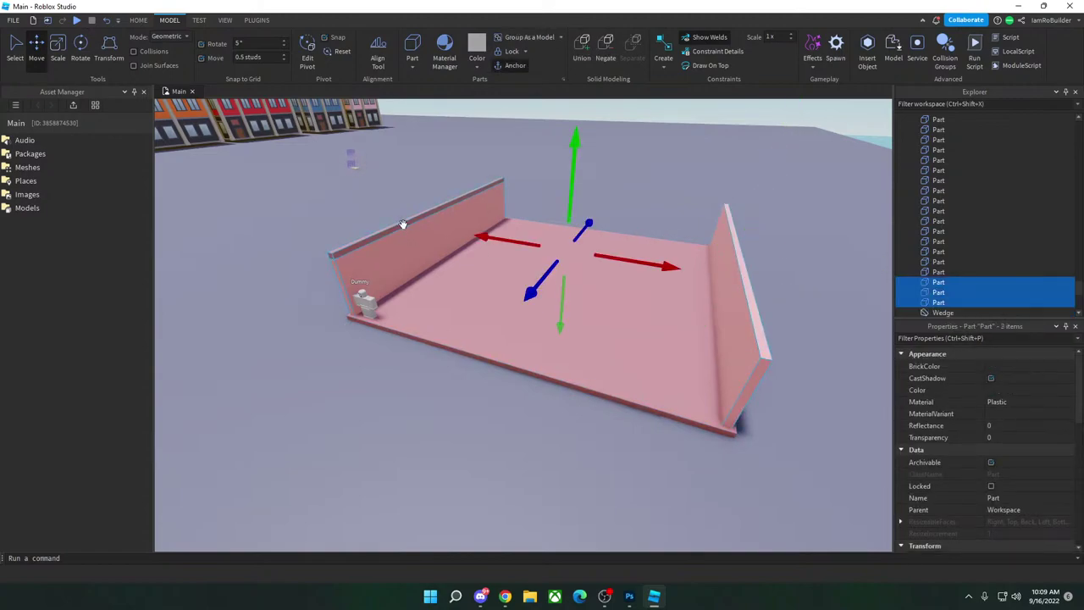
{"action": "key", "text": "ctrl+d"}
{"action": "key", "text": "ctrl+r"}
{"action": "left_click", "coordinate": [780, 249]}
{"action": "key", "text": "d"}
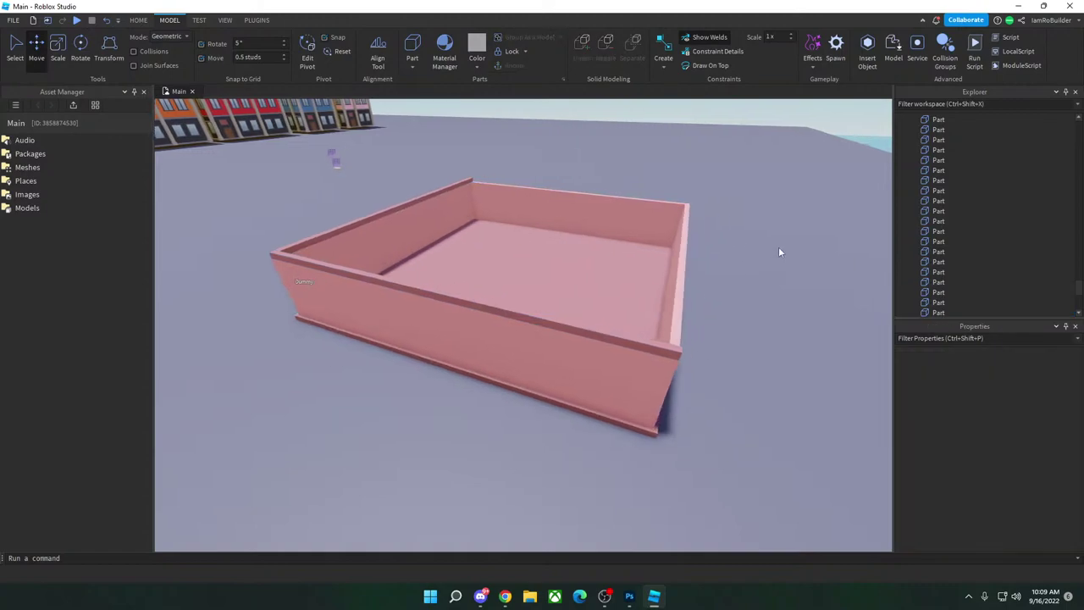
Step: Delete the duplicated trim strip from the top of the front wall
{"action": "key", "text": "w"}
{"action": "key", "text": "d"}
{"action": "right_click_drag", "start_coordinate": [778, 248], "coordinate": [778, 247]}
{"action": "key", "text": "s"}
{"action": "left_click", "coordinate": [528, 313]}
{"action": "key", "text": "Delete"}
{"action": "right_click_drag", "start_coordinate": [528, 310], "coordinate": [424, 205]}
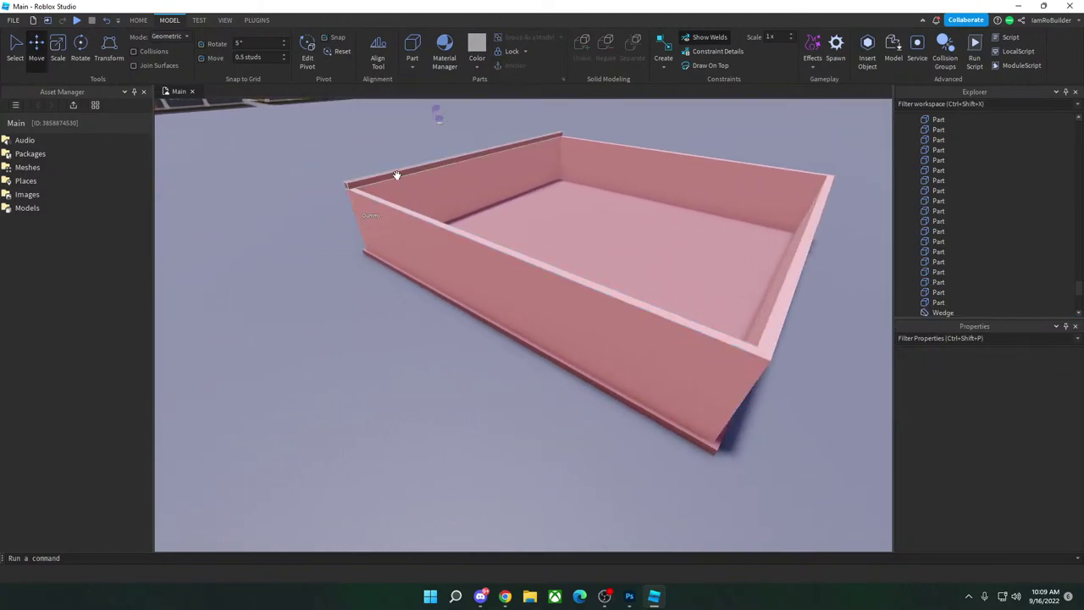
Step: Scale the remaining trim strip across the whole enclosure to form a roof slab over the four walls
{"action": "left_click", "coordinate": [397, 176]}
{"action": "left_click", "coordinate": [58, 44]}
{"action": "left_click_drag", "start_coordinate": [505, 161], "coordinate": [744, 265]}
{"action": "left_click", "coordinate": [746, 341]}
{"action": "scroll", "coordinate": [750, 352], "scroll_direction": "up", "scroll_amount": 4}
{"action": "right_click_drag", "start_coordinate": [750, 351], "coordinate": [750, 352]}
{"action": "scroll", "coordinate": [750, 352], "scroll_direction": "down", "scroll_amount": 4}
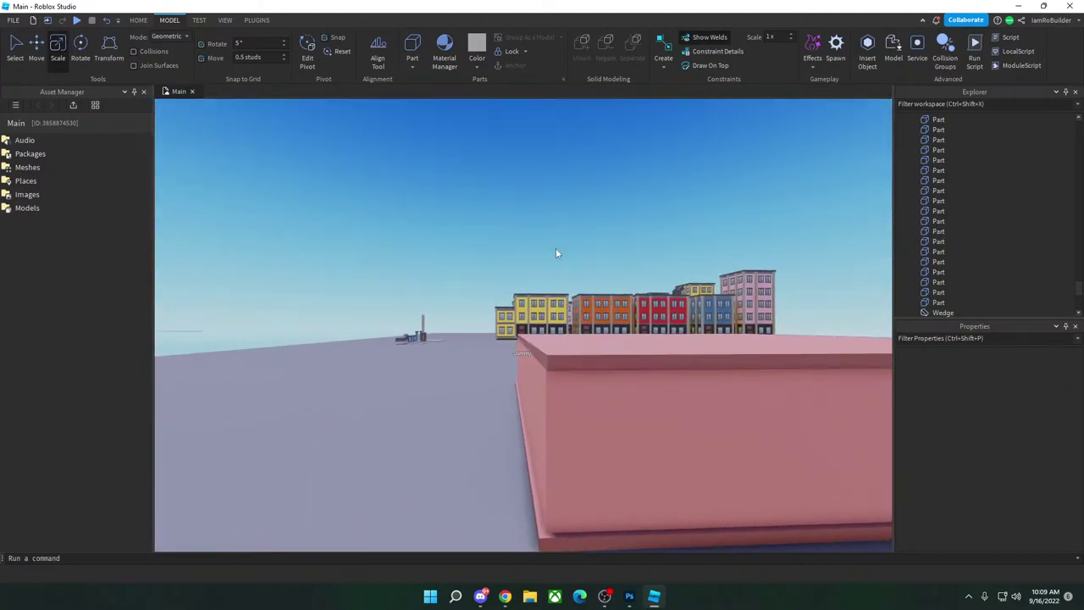
Step: Scale the roof slab's edges slightly outward so that it overhangs the walls
{"action": "right_click_drag", "start_coordinate": [544, 248], "coordinate": [574, 280]}
{"action": "left_click", "coordinate": [574, 280]}
{"action": "left_click", "coordinate": [422, 343]}
{"action": "right_click_drag", "start_coordinate": [421, 364], "coordinate": [426, 363]}
{"action": "key", "text": "a"}
{"action": "left_click", "coordinate": [506, 277]}
{"action": "left_click_drag", "start_coordinate": [422, 303], "coordinate": [415, 300]}
{"action": "left_click", "coordinate": [415, 287]}
{"action": "key", "text": "d"}
{"action": "right_click_drag", "start_coordinate": [414, 287], "coordinate": [420, 287]}
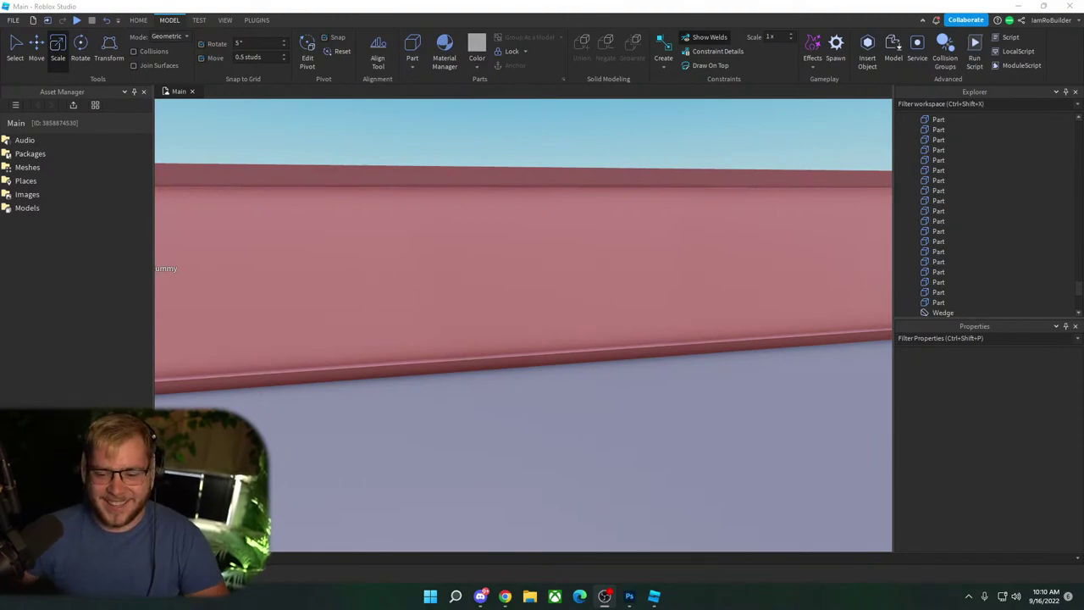
Step: Shorten the front wall to a narrow section at the end nearest the dummy
{"action": "right_click_drag", "start_coordinate": [616, 193], "coordinate": [616, 193]}
{"action": "key", "text": "w"}
{"action": "left_click", "coordinate": [622, 255]}
{"action": "right_click_drag", "start_coordinate": [693, 246], "coordinate": [693, 248]}
{"action": "left_click_drag", "start_coordinate": [842, 318], "coordinate": [784, 311]}
Step: Duplicate the short front wall section and extend the copy to the far corner, leaving a doorway gap between them
{"action": "key", "text": "ctrl+d"}
{"action": "left_click_drag", "start_coordinate": [413, 306], "coordinate": [520, 307]}
{"action": "key", "text": "d"}
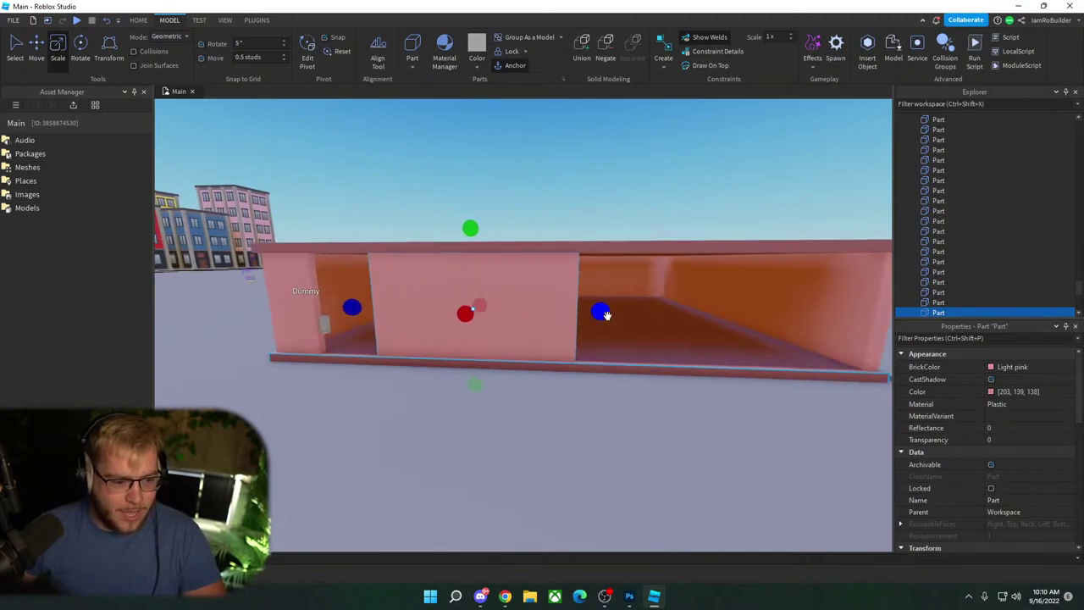
{"action": "key", "text": "d"}
{"action": "left_click", "coordinate": [753, 279]}
{"action": "key", "text": "s"}
{"action": "right_click_drag", "start_coordinate": [598, 318], "coordinate": [598, 316]}
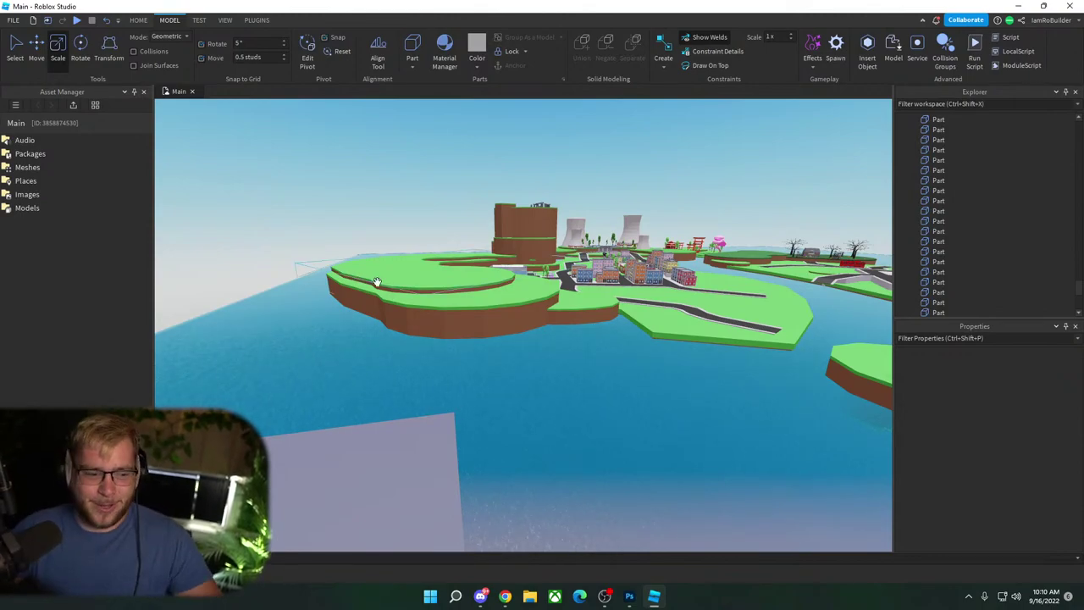
{"action": "right_click_drag", "start_coordinate": [595, 325], "coordinate": [587, 295]}
{"action": "key", "text": "w"}
{"action": "key", "text": "w"}
{"action": "key", "text": "s"}
{"action": "scroll", "coordinate": [617, 358], "scroll_direction": "up", "scroll_amount": 3}
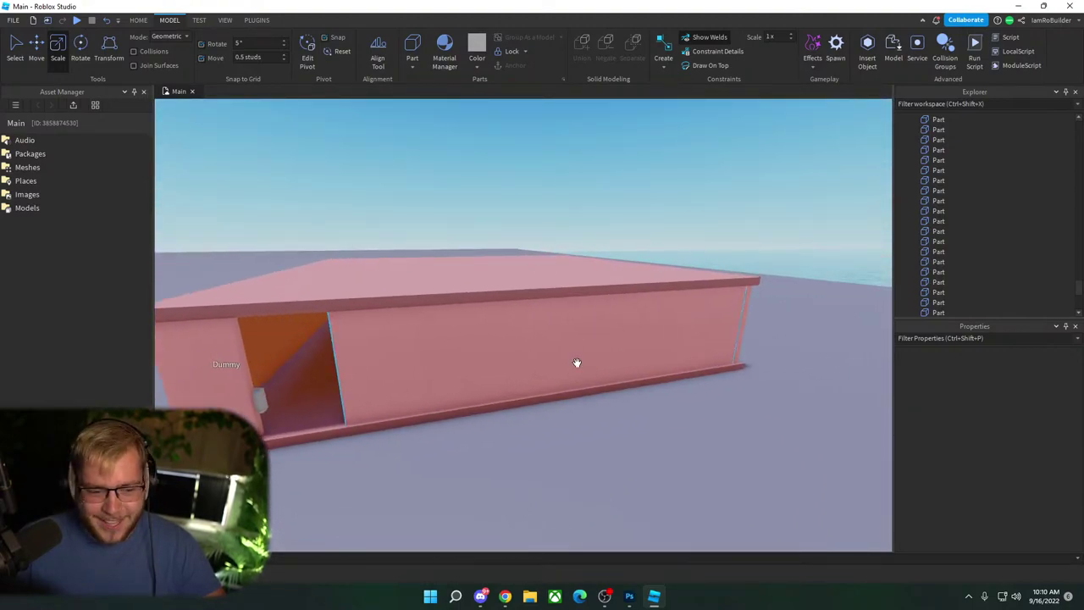
Step: Duplicate the long front wall section, raise the copy onto the roof slab, and set it back from the slab's front edge
{"action": "left_click", "coordinate": [583, 365]}
{"action": "key", "text": "w"}
{"action": "right_click_drag", "start_coordinate": [588, 359], "coordinate": [574, 308]}
{"action": "key", "text": "s"}
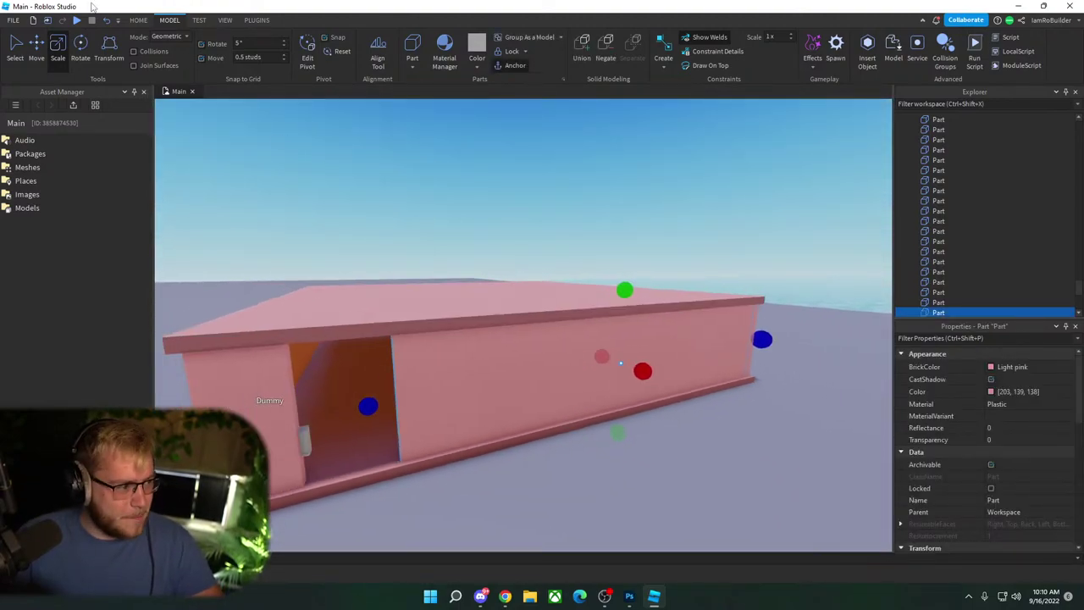
{"action": "left_click", "coordinate": [39, 47]}
{"action": "left_click_drag", "start_coordinate": [636, 254], "coordinate": [619, 192]}
{"action": "key", "text": "w"}
{"action": "right_click_drag", "start_coordinate": [618, 199], "coordinate": [643, 209]}
{"action": "left_click_drag", "start_coordinate": [651, 215], "coordinate": [629, 210]}
{"action": "key", "text": "d"}
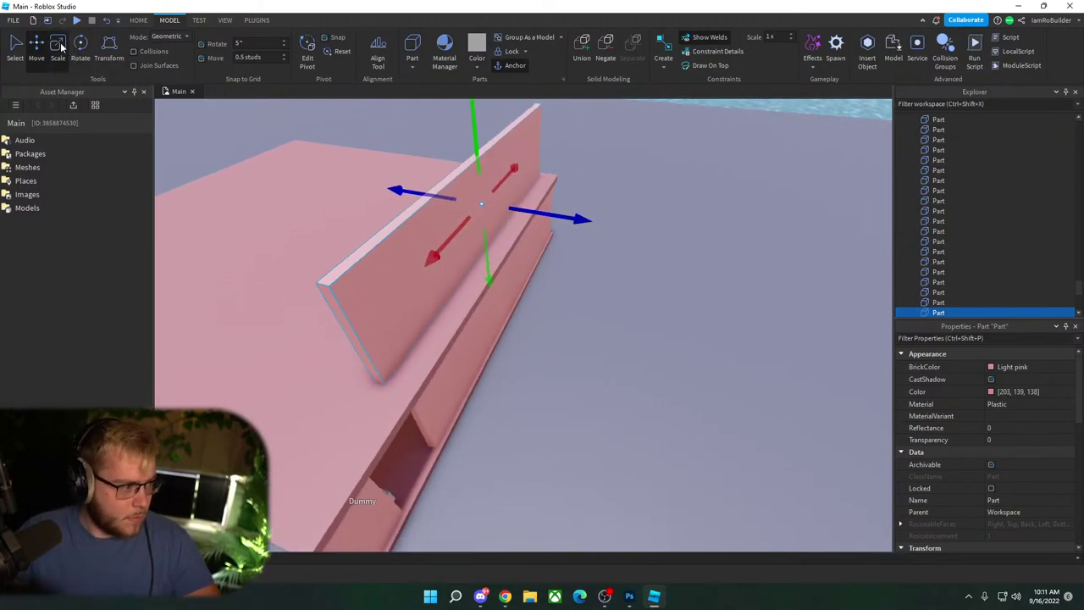
Step: Scale both ends of the upper front wall so that it spans the roof slab with a small inset at each side
{"action": "left_click", "coordinate": [60, 47]}
{"action": "right_click_drag", "start_coordinate": [605, 246], "coordinate": [516, 245]}
{"action": "key", "text": "d"}
{"action": "left_click_drag", "start_coordinate": [496, 276], "coordinate": [470, 280]}
{"action": "key", "text": "a"}
{"action": "right_click_drag", "start_coordinate": [474, 279], "coordinate": [704, 250]}
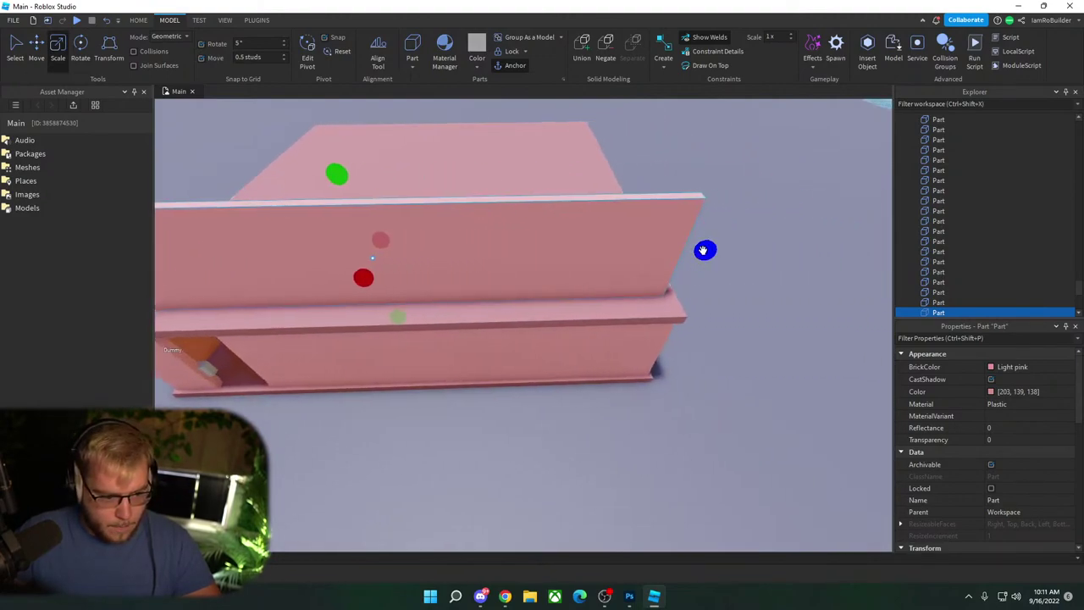
{"action": "left_click_drag", "start_coordinate": [703, 250], "coordinate": [701, 250]}
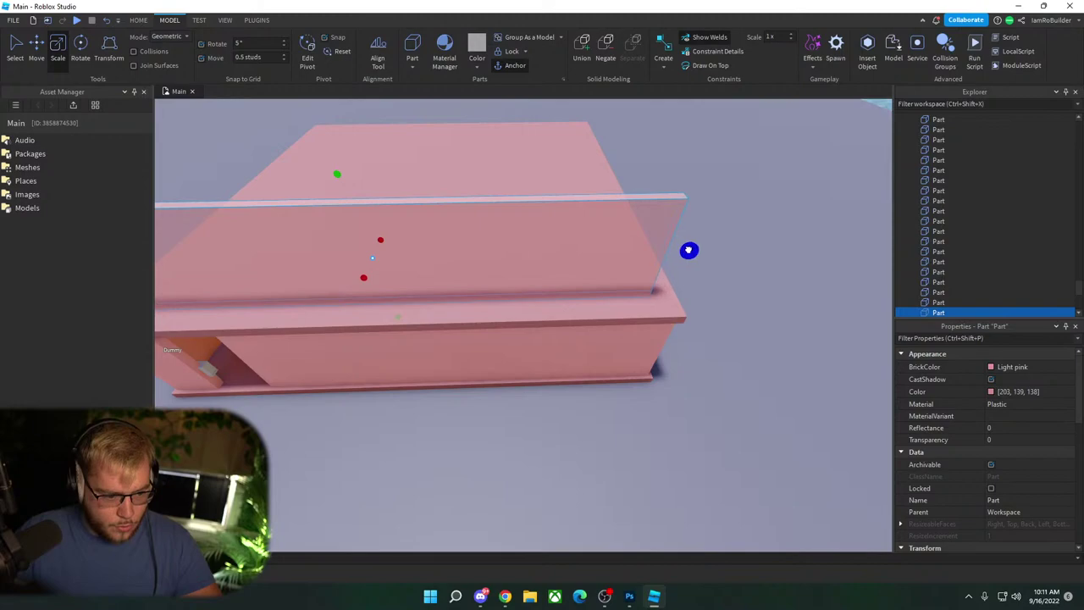
{"action": "left_click_drag", "start_coordinate": [684, 250], "coordinate": [679, 250]}
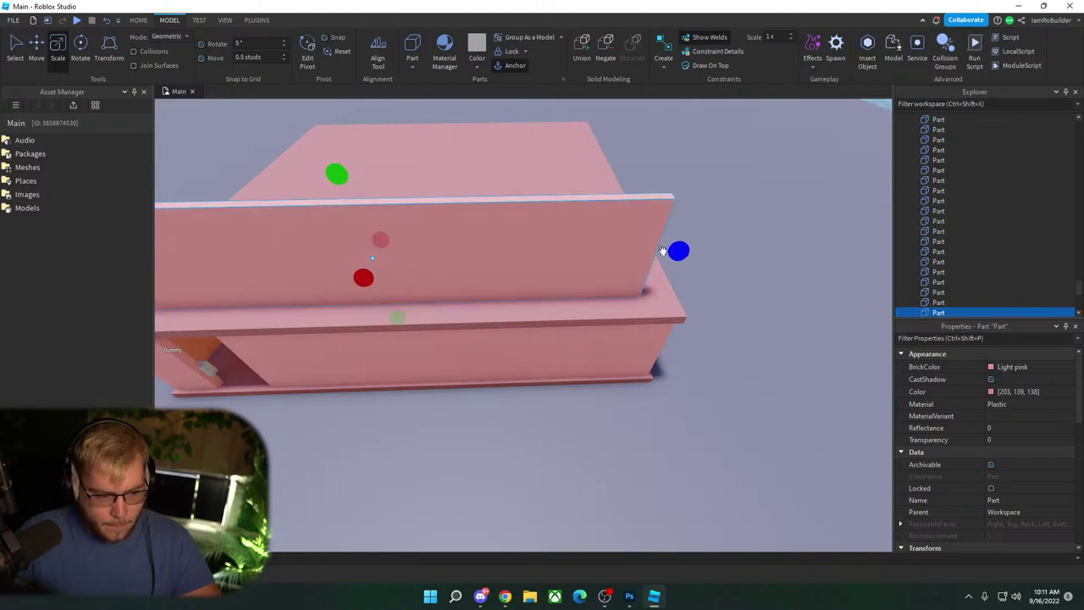
Step: Duplicate the upper front wall and move the copy to the opposite side of the roof slab with a matching setback
{"action": "left_click", "coordinate": [37, 48]}
{"action": "right_click_drag", "start_coordinate": [627, 255], "coordinate": [531, 285]}
{"action": "left_click_drag", "start_coordinate": [501, 292], "coordinate": [584, 284]}
{"action": "right_click_drag", "start_coordinate": [584, 283], "coordinate": [584, 284]}
{"action": "mouse_move", "coordinate": [584, 284]}
{"action": "left_mouse_down"}
{"action": "mouse_move", "coordinate": [605, 273]}
{"action": "mouse_move", "coordinate": [583, 272]}
{"action": "left_mouse_up"}
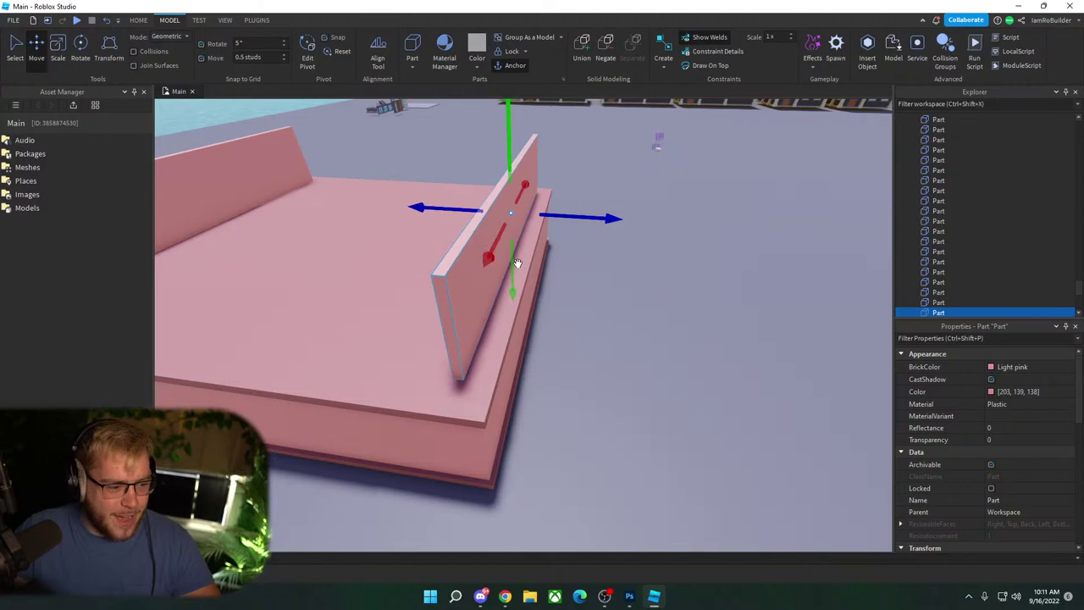
Step: Duplicate the two opposite upper walls and rotate the copies 90 degrees to enclose the second storey
{"action": "right_click_drag", "start_coordinate": [532, 265], "coordinate": [460, 229]}
{"action": "left_click", "coordinate": [462, 229], "text": "shift"}
{"action": "key", "text": "ctrl+d"}
{"action": "key", "text": "ctrl+r"}
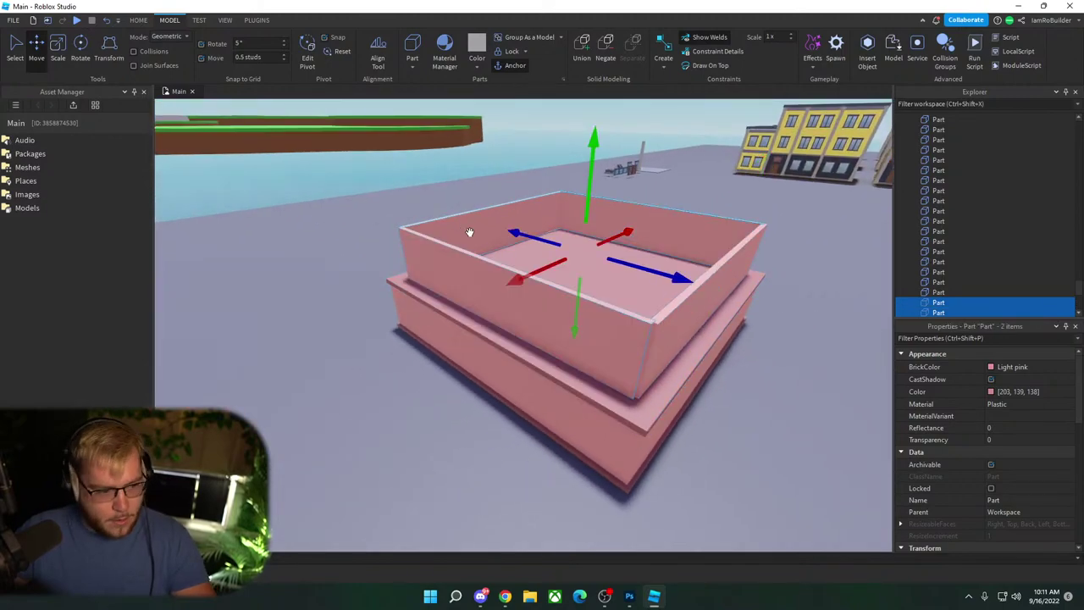
{"action": "left_click", "coordinate": [330, 272]}
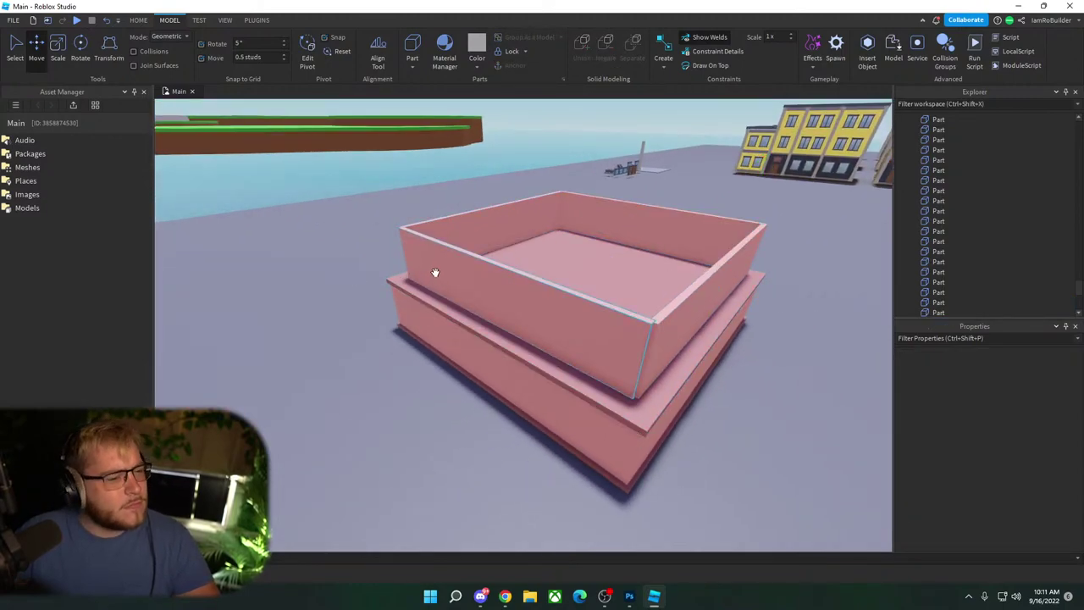
{"action": "right_click_drag", "start_coordinate": [447, 265], "coordinate": [448, 264]}
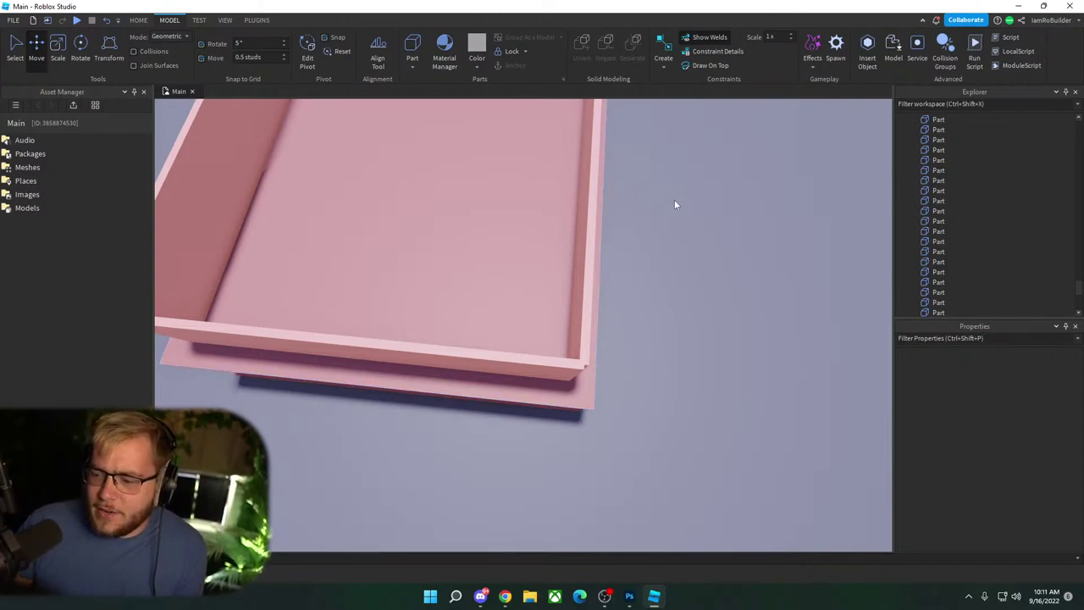
Step: Adjust the length of the upper walls' ends so they meet flush at the second storey's corners
{"action": "key", "text": "alt+Tab"}
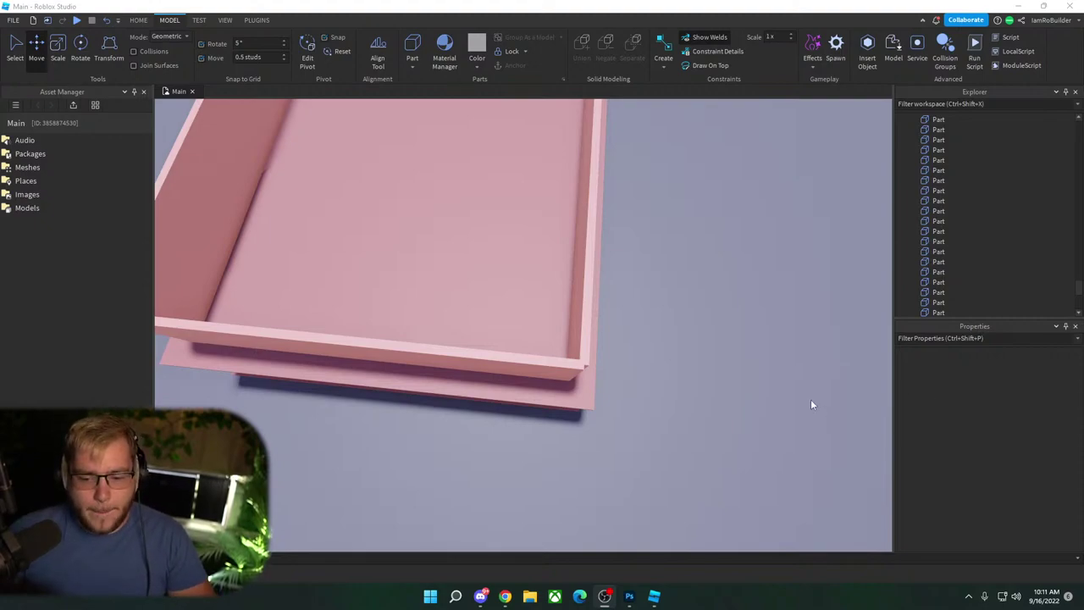
{"action": "right_click_drag", "start_coordinate": [712, 379], "coordinate": [664, 371]}
{"action": "left_click", "coordinate": [555, 369]}
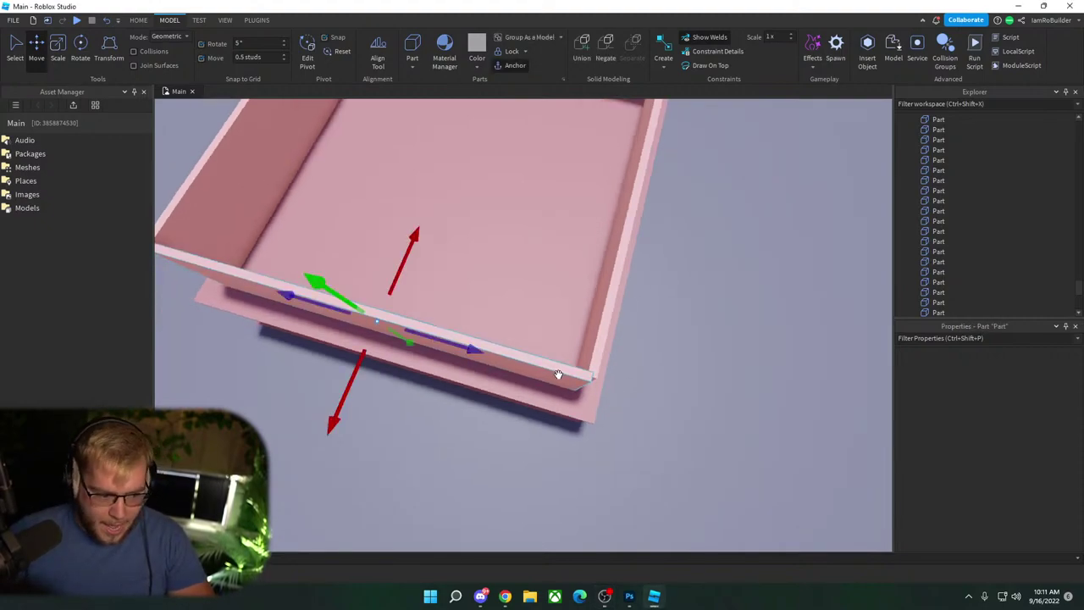
{"action": "left_click", "coordinate": [59, 49]}
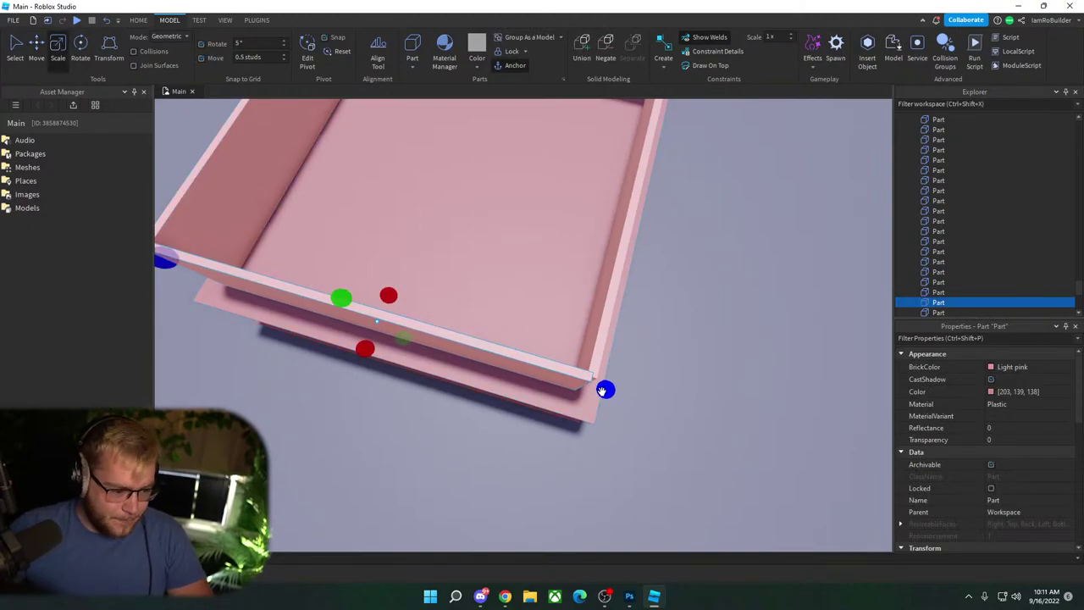
{"action": "right_click_drag", "start_coordinate": [672, 310], "coordinate": [673, 310]}
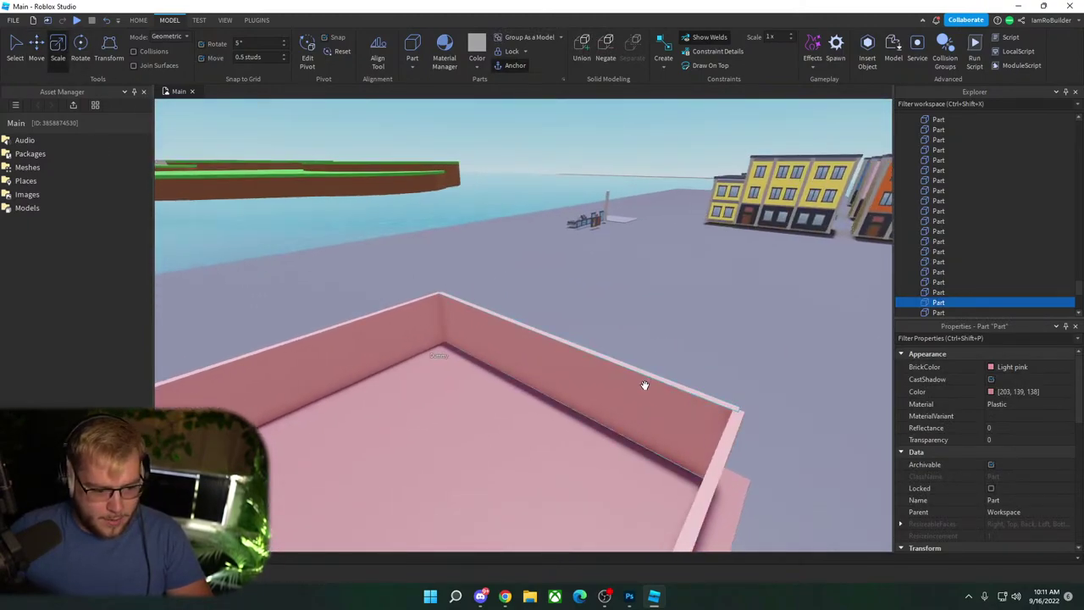
{"action": "left_click", "coordinate": [647, 387]}
{"action": "left_click_drag", "start_coordinate": [754, 460], "coordinate": [759, 460]}
{"action": "left_click", "coordinate": [716, 364]}
Step: Duplicate the copper slab between the storeys and raise the copy onto the top of the second-storey walls
{"action": "right_click_drag", "start_coordinate": [682, 353], "coordinate": [661, 380]}
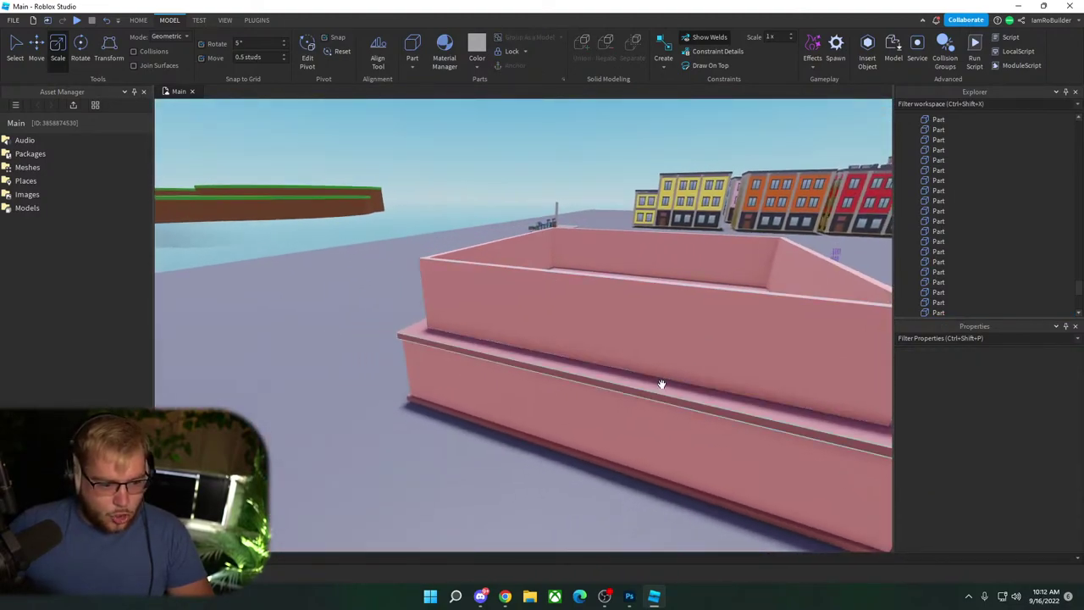
{"action": "left_click", "coordinate": [661, 383]}
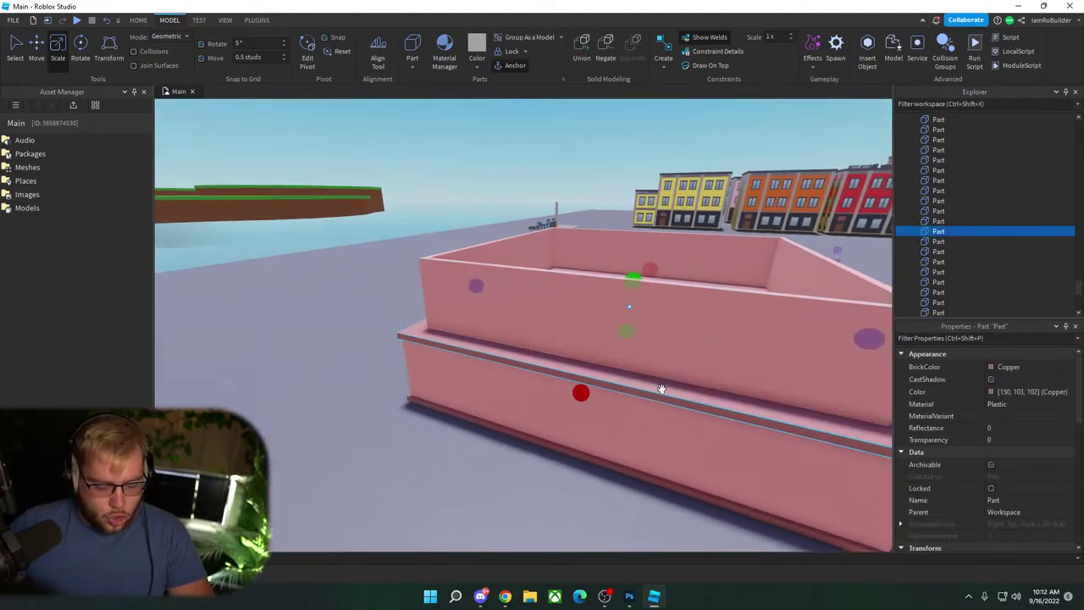
{"action": "left_click", "coordinate": [40, 47]}
{"action": "left_click_drag", "start_coordinate": [638, 227], "coordinate": [644, 166]}
{"action": "left_click", "coordinate": [45, 47]}
Step: Scale the top slab's sides inward so that it only slightly overhangs the second-storey walls
{"action": "left_click", "coordinate": [62, 46]}
{"action": "right_click_drag", "start_coordinate": [493, 182], "coordinate": [493, 182]}
{"action": "left_click_drag", "start_coordinate": [624, 200], "coordinate": [604, 200]}
{"action": "right_click_drag", "start_coordinate": [602, 205], "coordinate": [588, 211]}
{"action": "left_click_drag", "start_coordinate": [494, 225], "coordinate": [513, 227]}
{"action": "right_click_drag", "start_coordinate": [458, 252], "coordinate": [513, 315]}
Step: Duplicate a second-storey wall and raise the copy onto the top slab as the first third-storey wall
{"action": "left_click", "coordinate": [537, 317]}
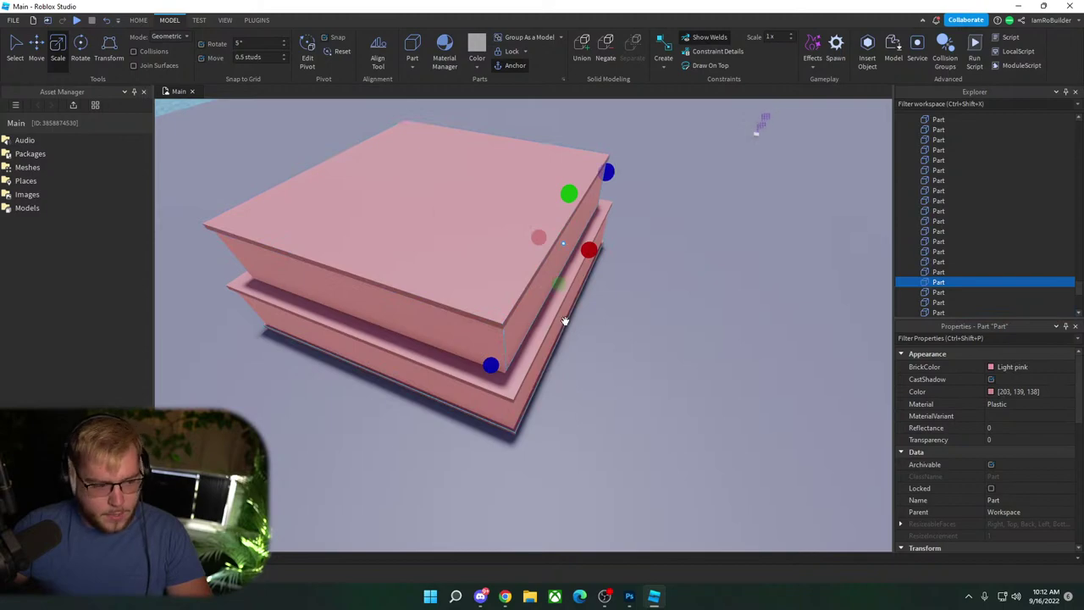
{"action": "key", "text": "ctrl+2"}
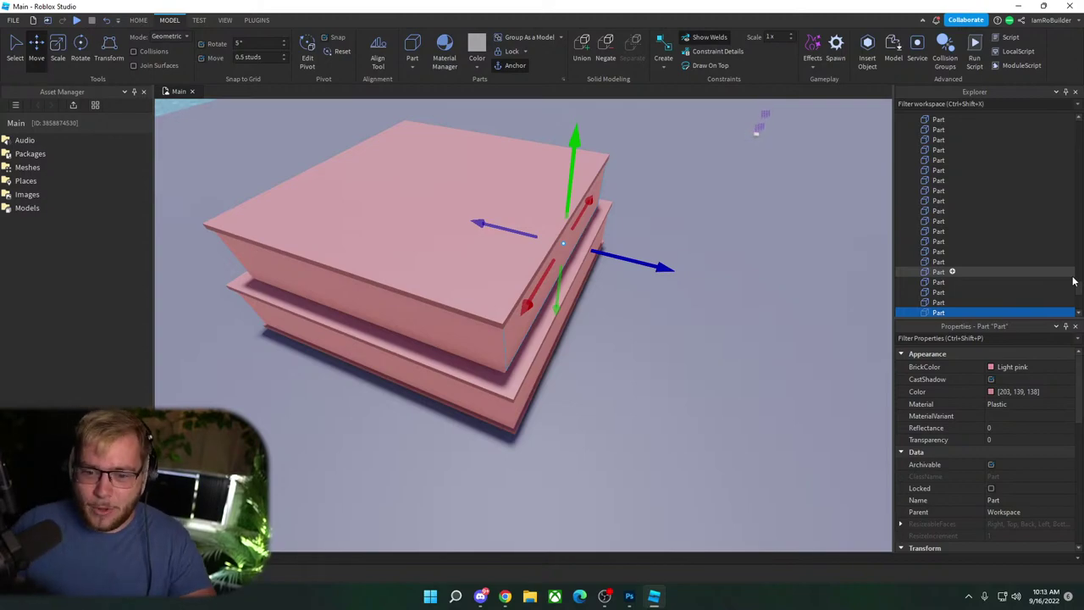
{"action": "scroll", "coordinate": [586, 311], "scroll_direction": "up", "scroll_amount": 1}
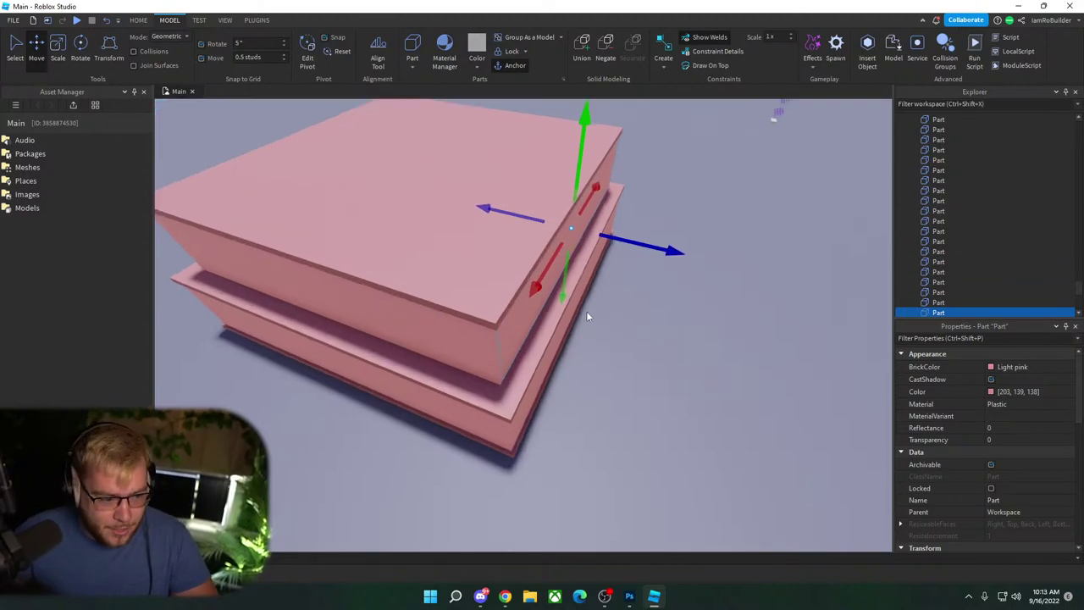
{"action": "right_click_drag", "start_coordinate": [586, 311], "coordinate": [575, 250]}
{"action": "left_click_drag", "start_coordinate": [560, 272], "coordinate": [549, 168]}
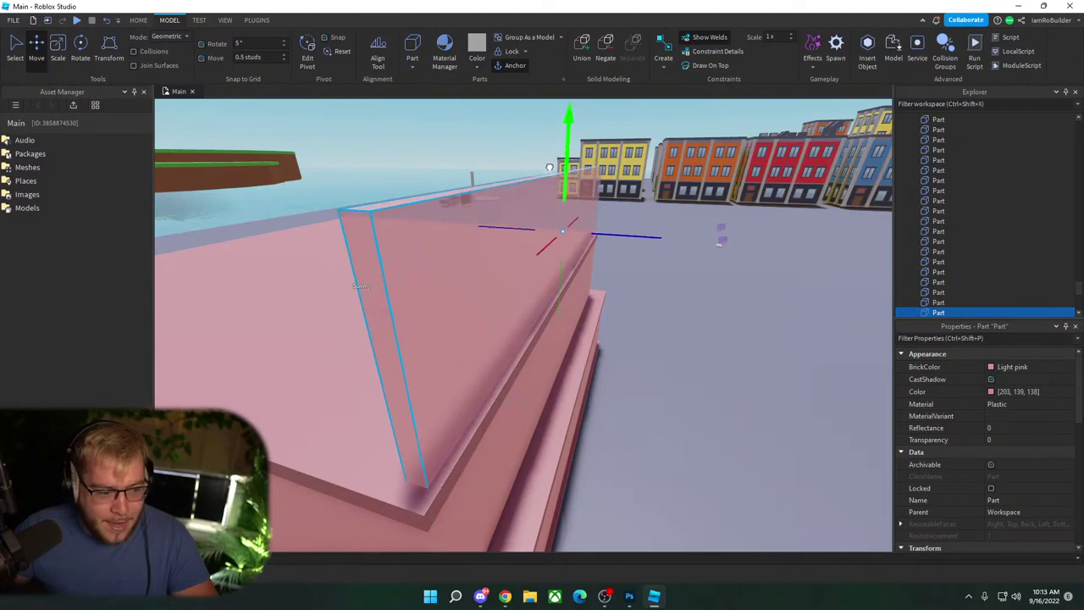
{"action": "right_click_drag", "start_coordinate": [549, 166], "coordinate": [549, 162]}
{"action": "left_click_drag", "start_coordinate": [552, 165], "coordinate": [554, 164]}
Step: Set the third-storey wall in from the slab's edge and place a duplicate of it along the opposite edge
{"action": "right_click_drag", "start_coordinate": [657, 267], "coordinate": [669, 281]}
{"action": "key", "text": "a"}
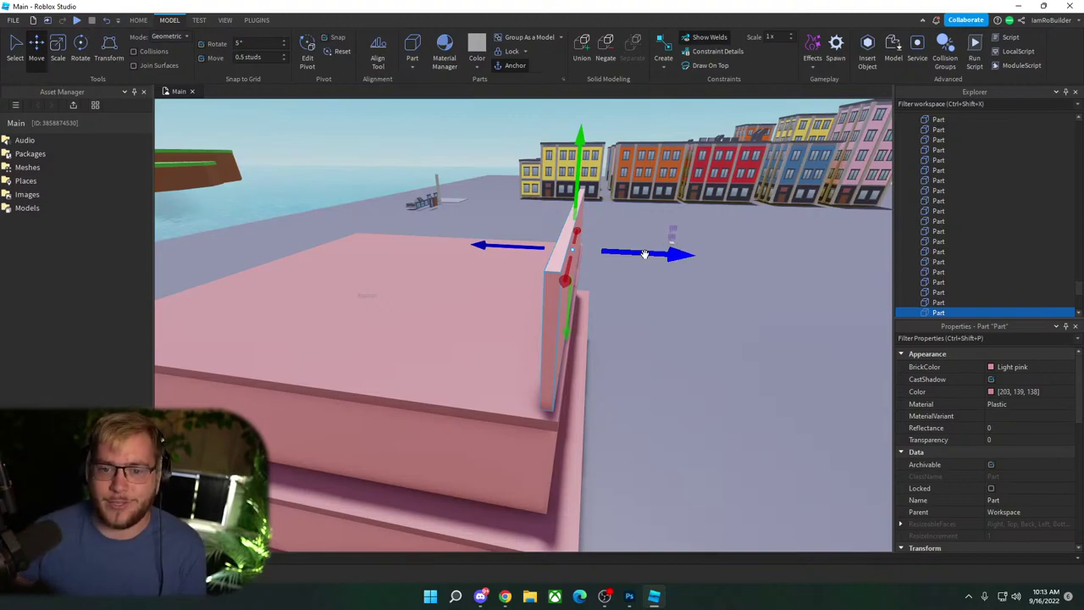
{"action": "left_click_drag", "start_coordinate": [653, 255], "coordinate": [601, 248]}
{"action": "key", "text": "a"}
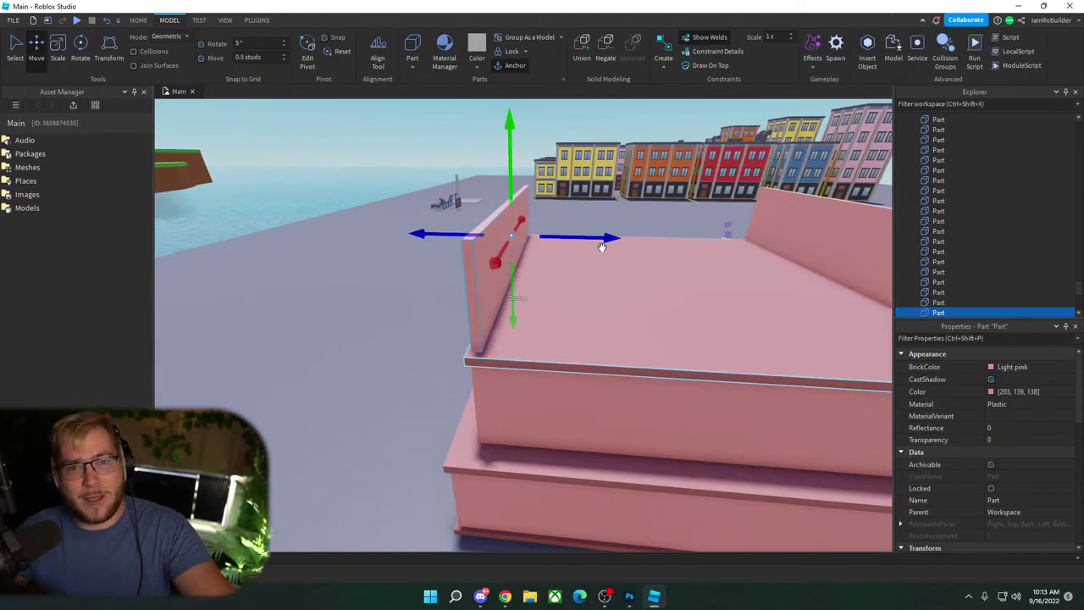
{"action": "left_click_drag", "start_coordinate": [589, 238], "coordinate": [612, 238]}
Step: Duplicate the two opposite third-storey walls and rotate the copies 90 degrees to enclose the storey
{"action": "left_click", "coordinate": [840, 220], "text": "ctrl"}
{"action": "key", "text": "ctrl+r"}
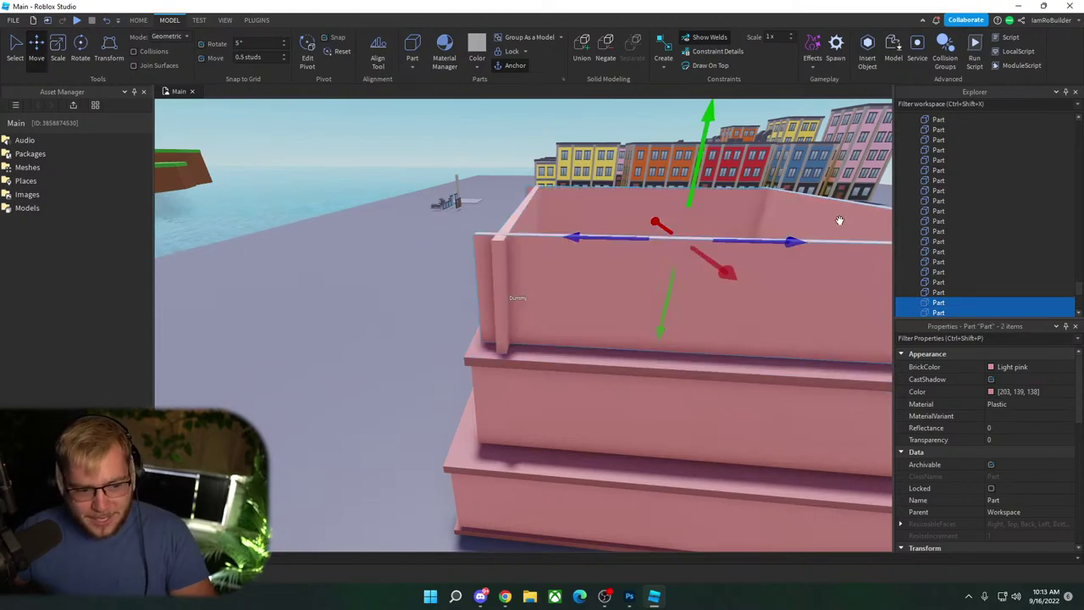
{"action": "right_click_drag", "start_coordinate": [584, 225], "coordinate": [630, 271]}
{"action": "left_click", "coordinate": [589, 261]}
Step: Shorten the overlapping ends of the third-storey walls so that they meet flush at the corners
{"action": "left_click", "coordinate": [522, 384]}
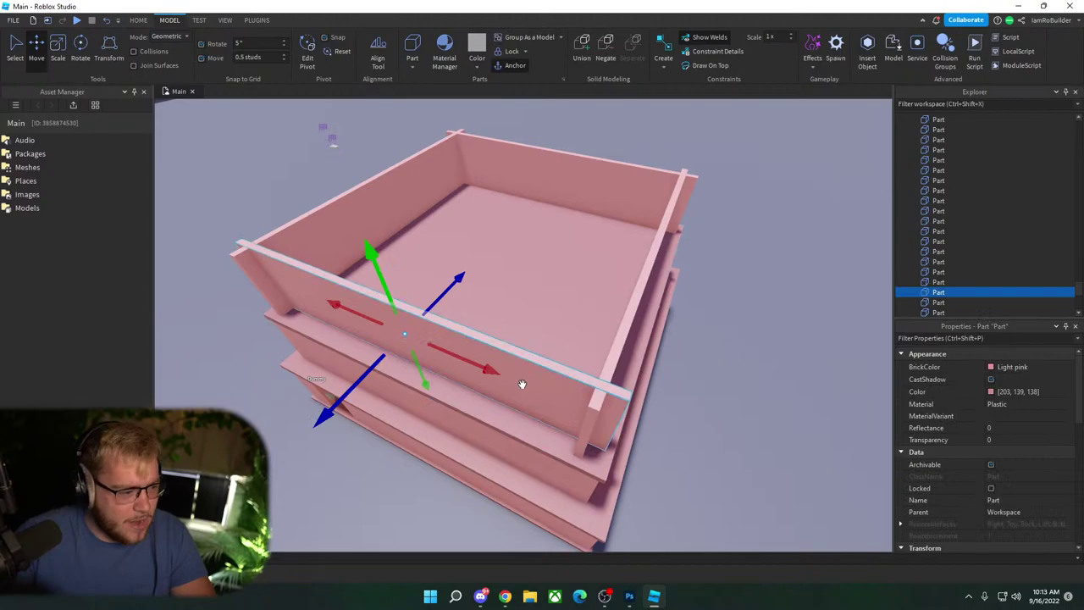
{"action": "left_click", "coordinate": [58, 54]}
{"action": "mouse_move", "coordinate": [640, 436]}
{"action": "left_mouse_down"}
{"action": "mouse_move", "coordinate": [612, 420]}
{"action": "mouse_move", "coordinate": [621, 426]}
{"action": "left_mouse_up"}
{"action": "key", "text": "d"}
{"action": "right_click_drag", "start_coordinate": [634, 366], "coordinate": [627, 340]}
{"action": "left_click", "coordinate": [581, 223]}
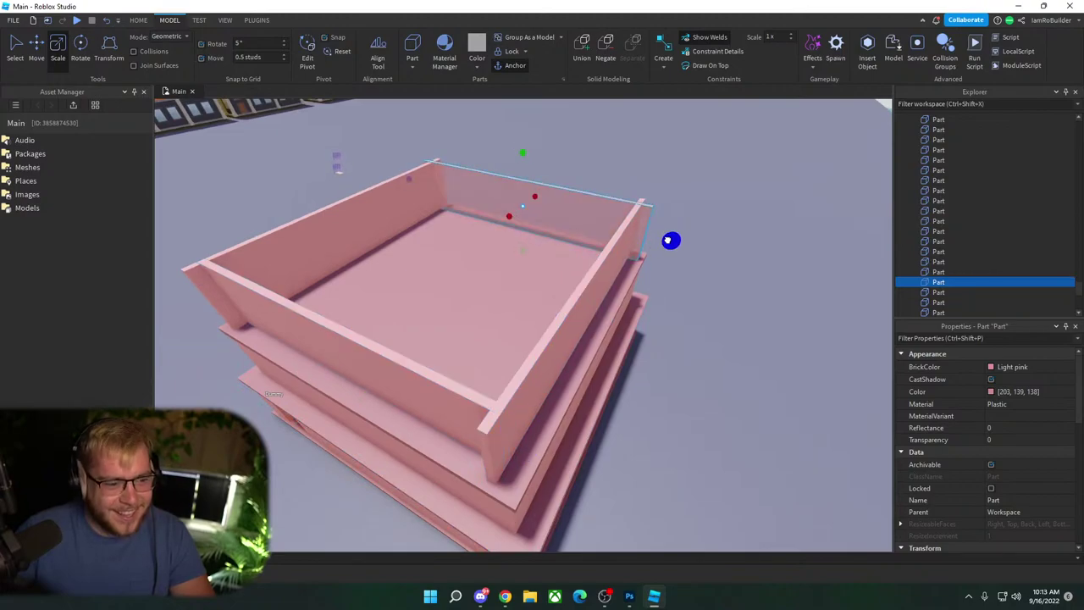
{"action": "left_click", "coordinate": [605, 274]}
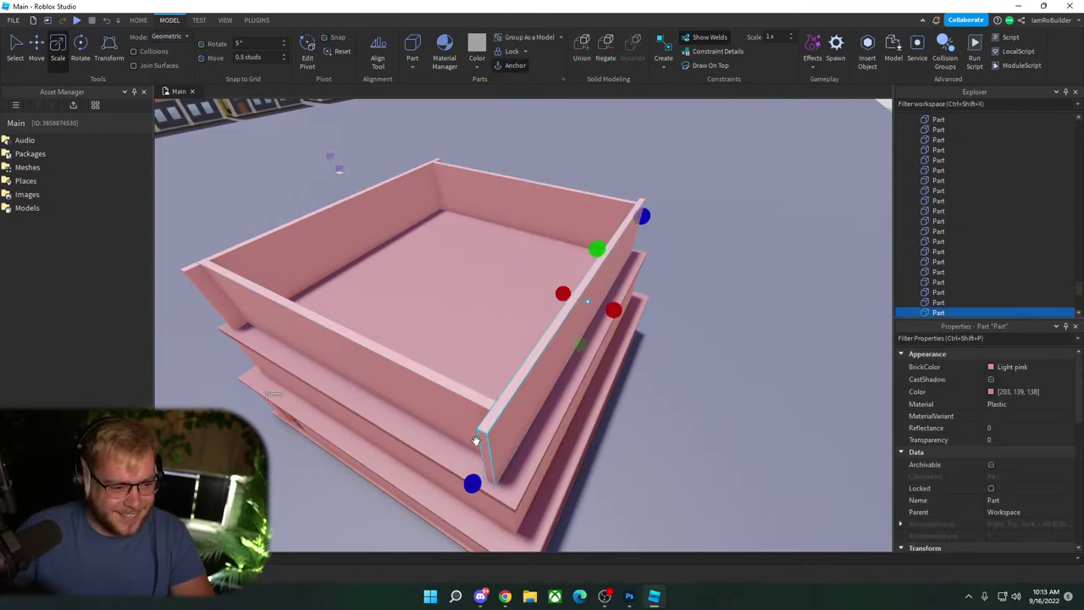
{"action": "left_click", "coordinate": [333, 242]}
{"action": "left_click_drag", "start_coordinate": [195, 321], "coordinate": [210, 312]}
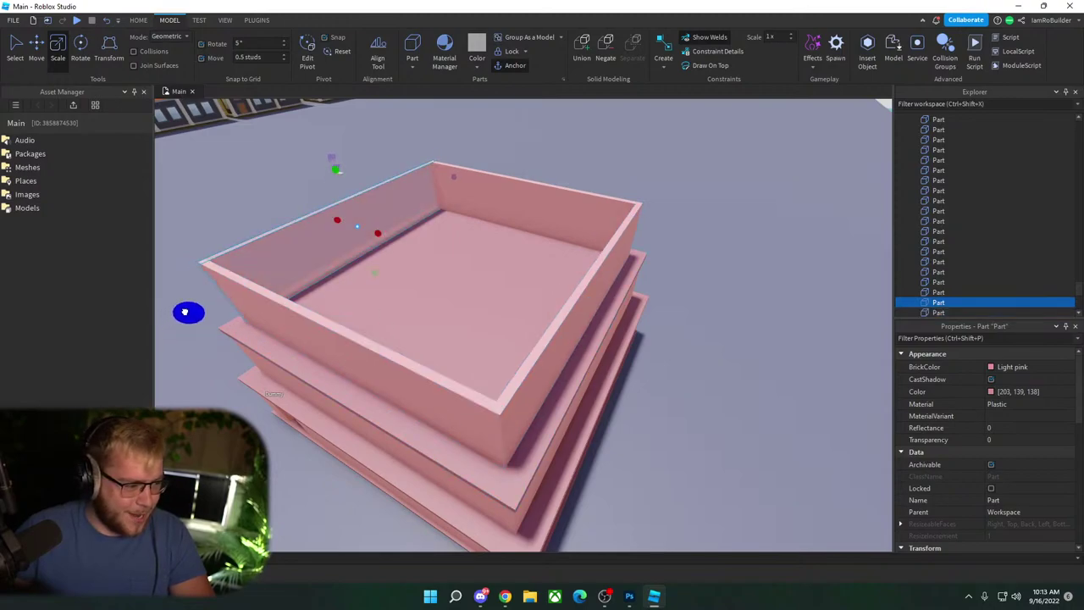
Step: Set the size of the slab beneath the third storey to 55, 1, 55 and realign it over the second-storey walls
{"action": "left_click", "coordinate": [482, 292]}
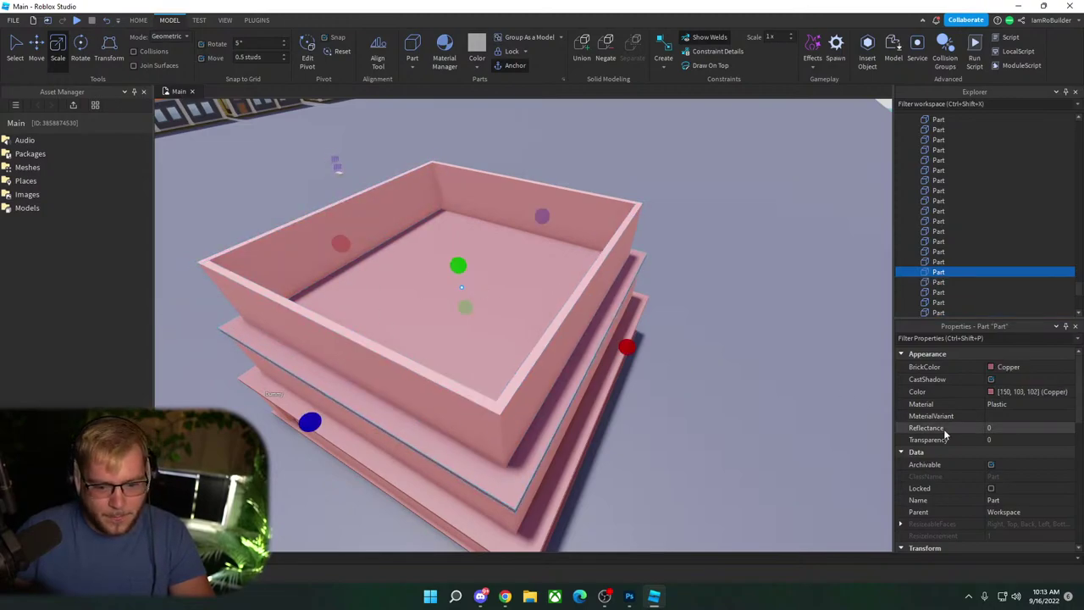
{"action": "scroll", "coordinate": [1026, 448], "scroll_direction": "down", "scroll_amount": 3}
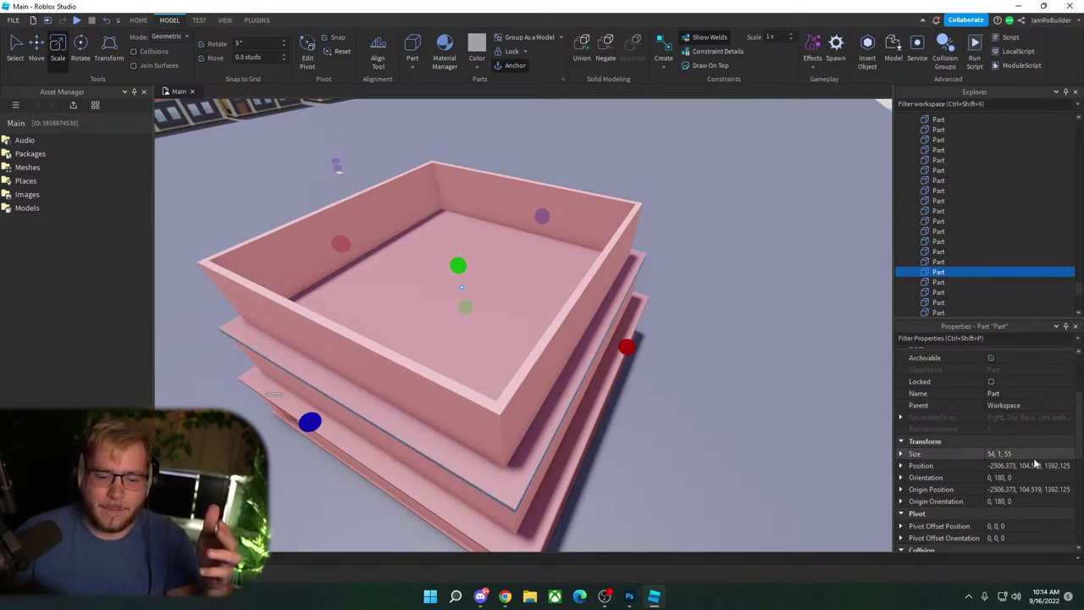
{"action": "left_click", "coordinate": [552, 495]}
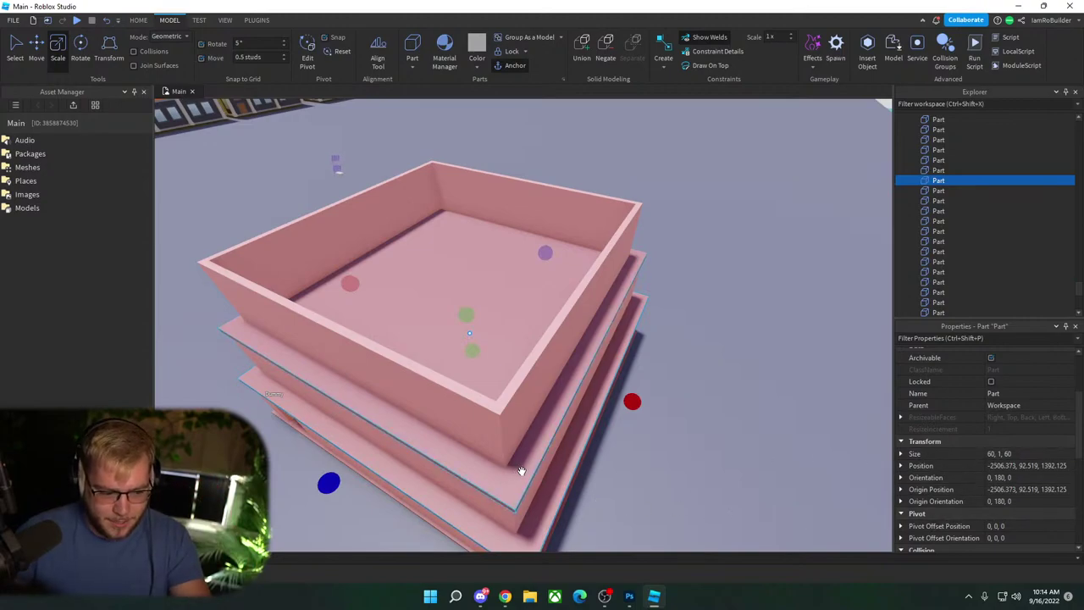
{"action": "left_click", "coordinate": [519, 471]}
{"action": "key", "text": "f"}
{"action": "right_click_drag", "start_coordinate": [781, 410], "coordinate": [785, 406]}
{"action": "left_click", "coordinate": [1008, 453]}
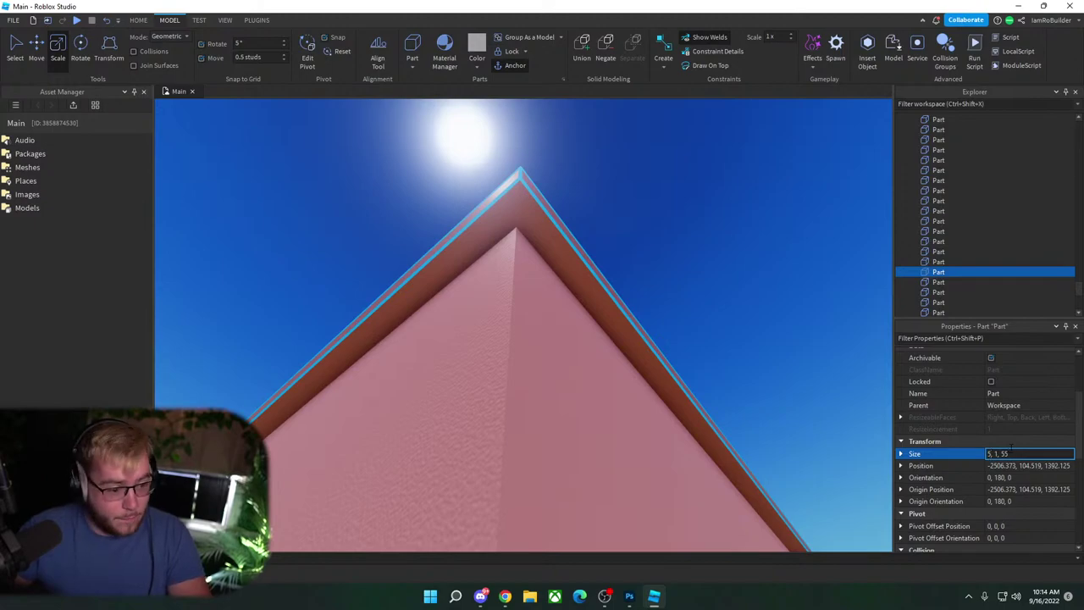
{"action": "key", "text": "Return"}
{"action": "right_click_drag", "start_coordinate": [593, 310], "coordinate": [599, 327]}
{"action": "left_click", "coordinate": [36, 48]}
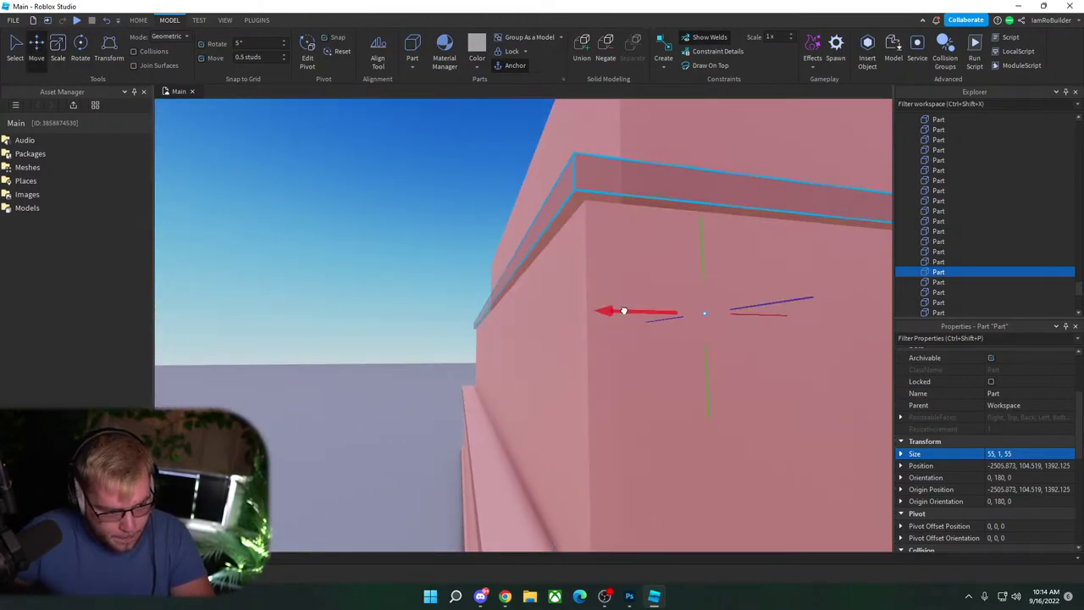
{"action": "left_click", "coordinate": [365, 344]}
{"action": "right_click_drag", "start_coordinate": [365, 344], "coordinate": [613, 350]}
{"action": "scroll", "coordinate": [612, 350], "scroll_direction": "down", "scroll_amount": 5}
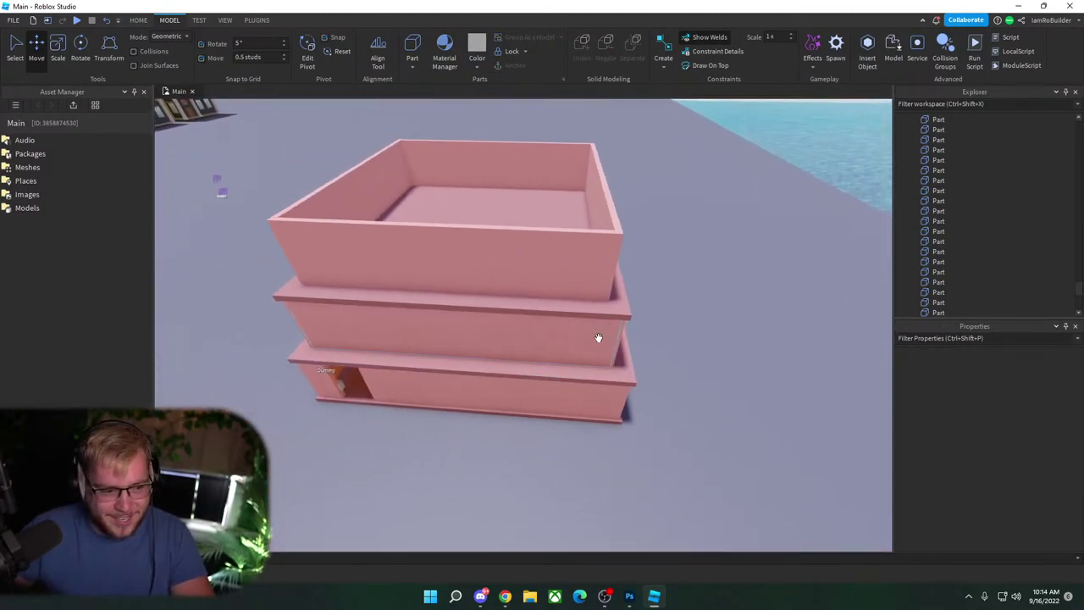
Step: Select all four third-storey walls and shift them together so that they sit centred on the slab
{"action": "right_click_drag", "start_coordinate": [554, 266], "coordinate": [568, 271]}
{"action": "scroll", "coordinate": [542, 276], "scroll_direction": "up", "scroll_amount": 2}
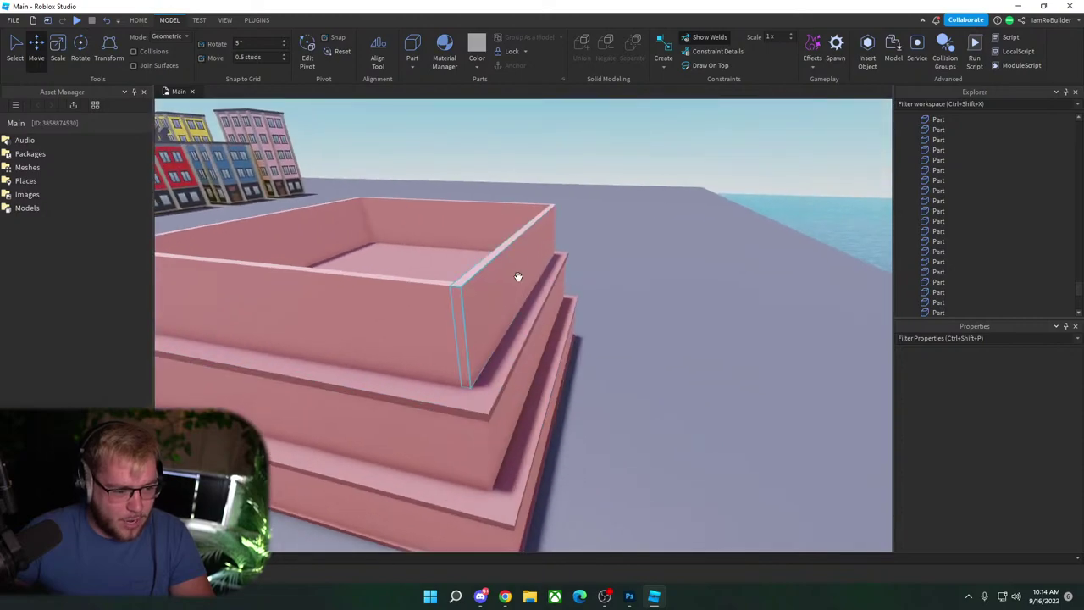
{"action": "left_click", "coordinate": [515, 279]}
{"action": "left_click", "coordinate": [330, 227], "text": "ctrl"}
{"action": "left_click", "coordinate": [262, 249], "text": "ctrl"}
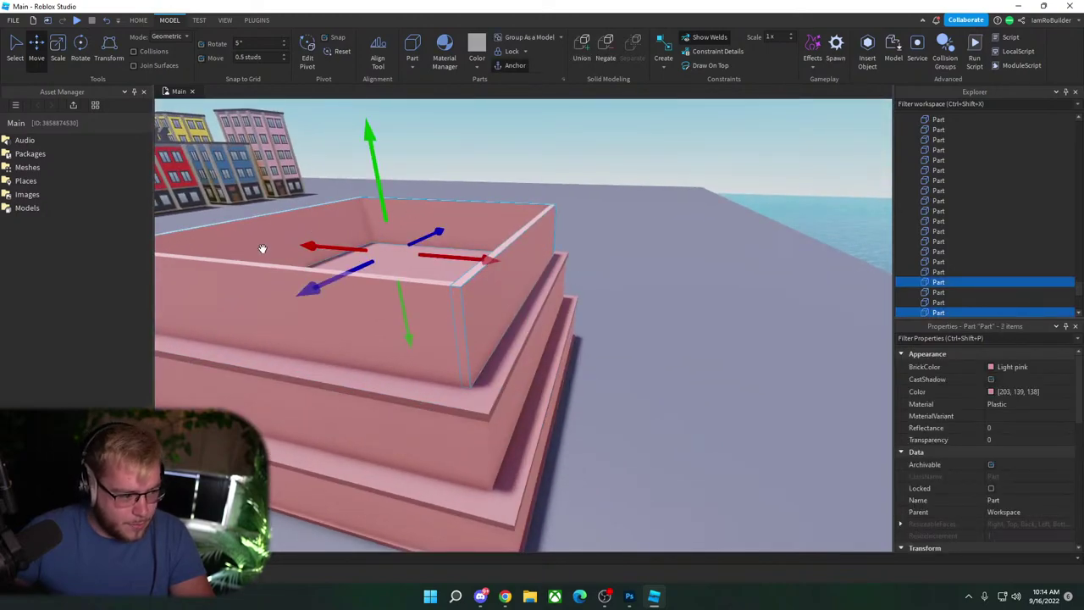
{"action": "left_click", "coordinate": [274, 283], "text": "ctrl"}
{"action": "mouse_move", "coordinate": [479, 263]}
{"action": "left_mouse_down"}
{"action": "mouse_move", "coordinate": [494, 261]}
{"action": "mouse_move", "coordinate": [485, 265]}
{"action": "left_mouse_up"}
{"action": "right_click_drag", "start_coordinate": [507, 273], "coordinate": [507, 274]}
{"action": "key", "text": "d"}
{"action": "scroll", "coordinate": [506, 273], "scroll_direction": "down", "scroll_amount": 5}
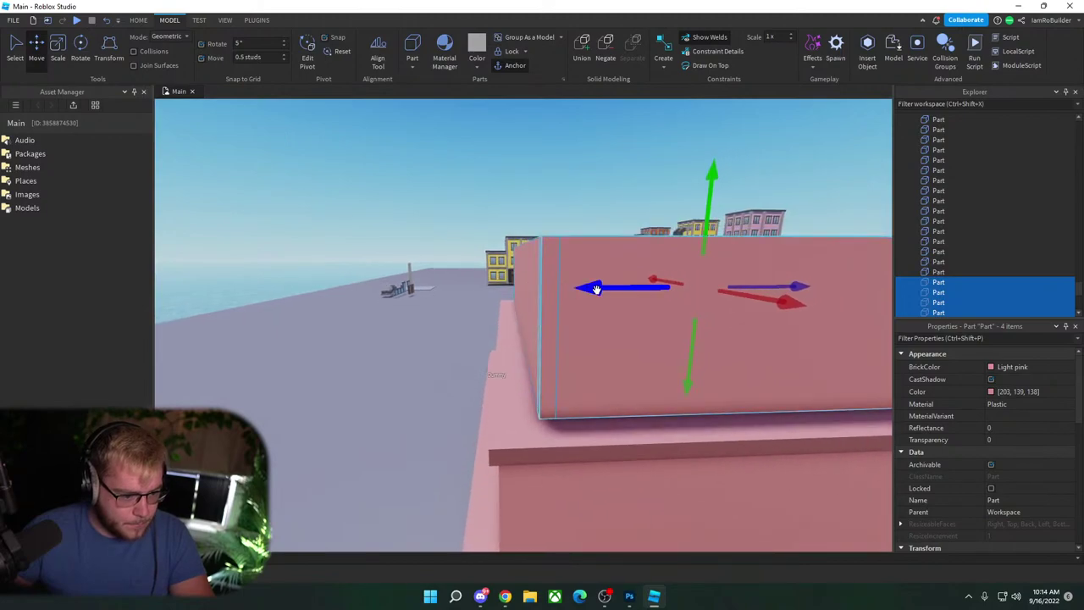
{"action": "left_click_drag", "start_coordinate": [579, 291], "coordinate": [596, 291]}
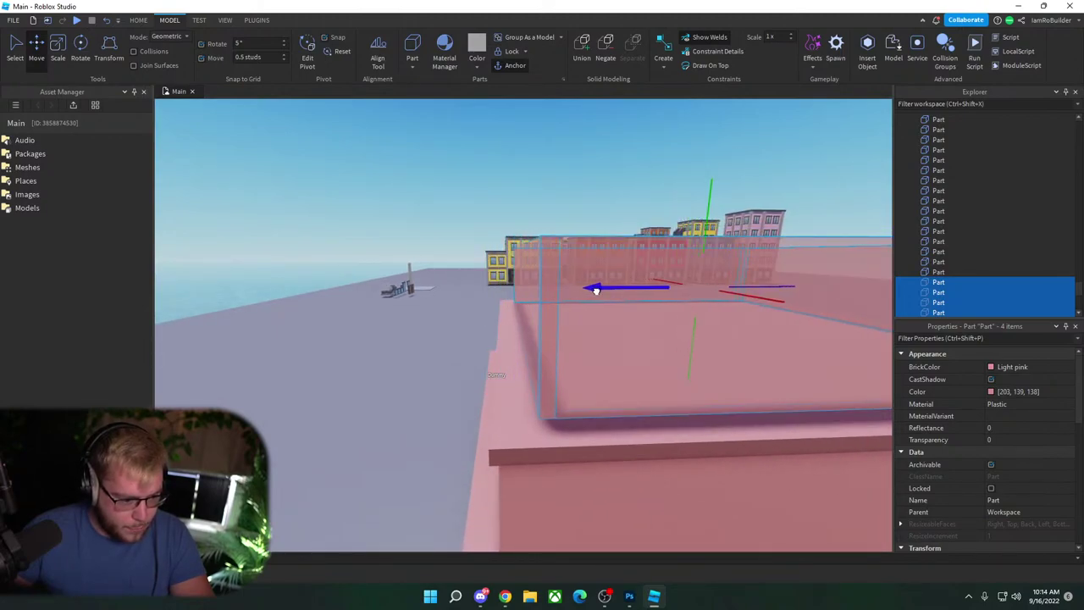
{"action": "left_click", "coordinate": [423, 236]}
{"action": "key", "text": "a"}
{"action": "right_click_drag", "start_coordinate": [501, 312], "coordinate": [514, 308]}
{"action": "key", "text": "s"}
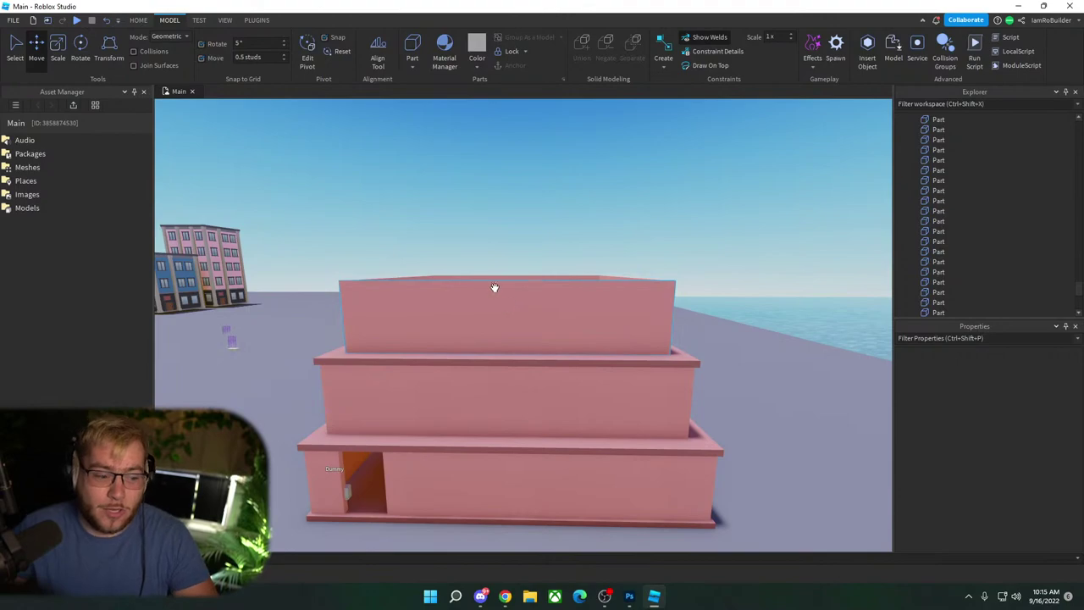
Step: Delete the front wall and the adjoining side wall of the second storey
{"action": "left_click", "coordinate": [514, 386]}
{"action": "key", "text": "w"}
{"action": "key", "text": "a"}
{"action": "right_click_drag", "start_coordinate": [521, 414], "coordinate": [542, 360]}
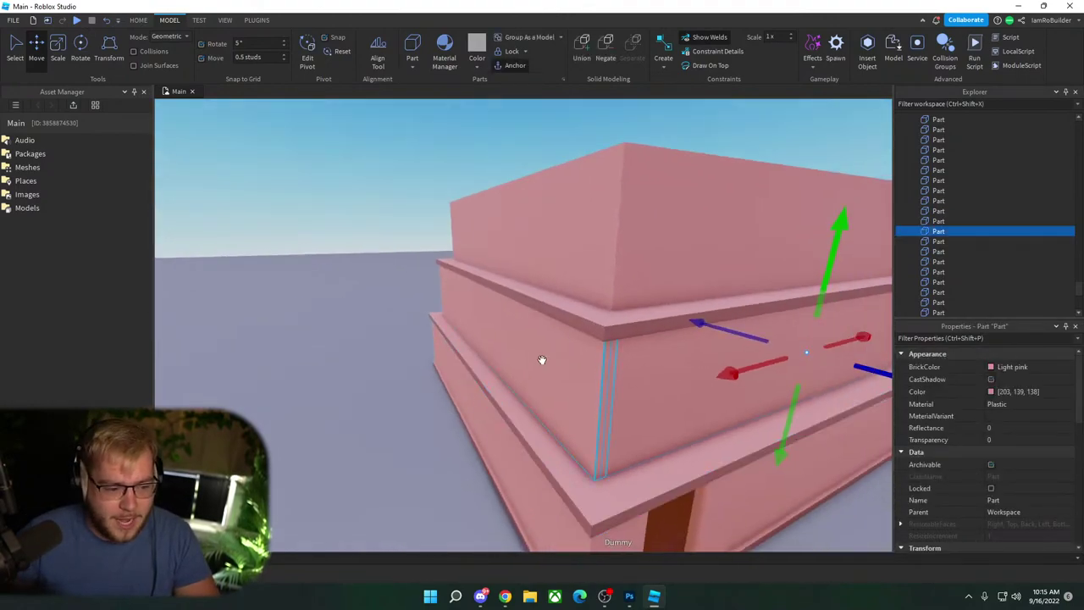
{"action": "key", "text": "Delete"}
{"action": "left_click", "coordinate": [475, 290]}
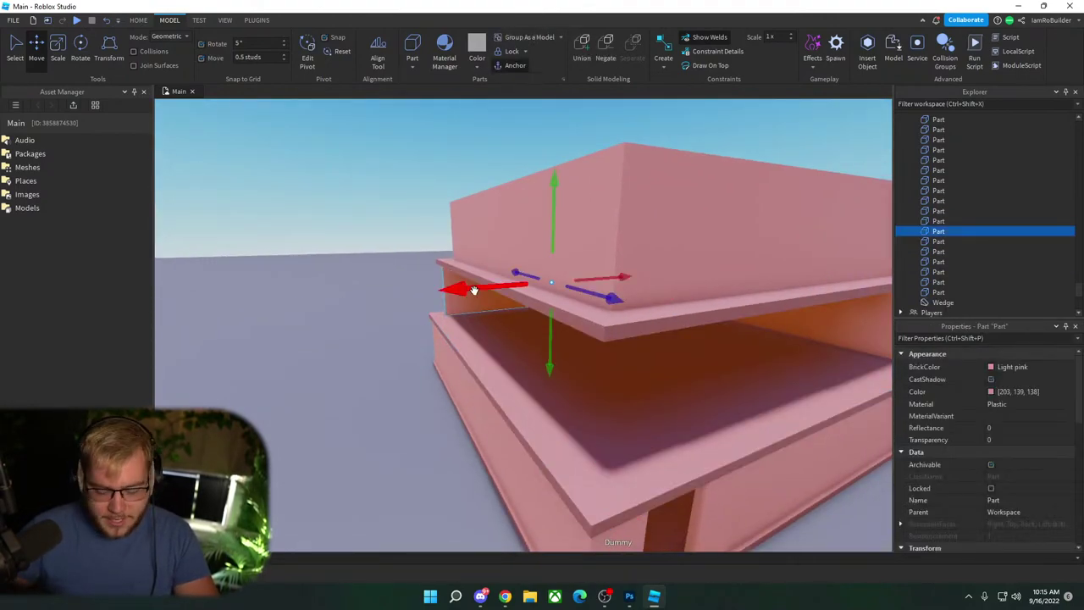
{"action": "right_click_drag", "start_coordinate": [475, 291], "coordinate": [746, 322]}
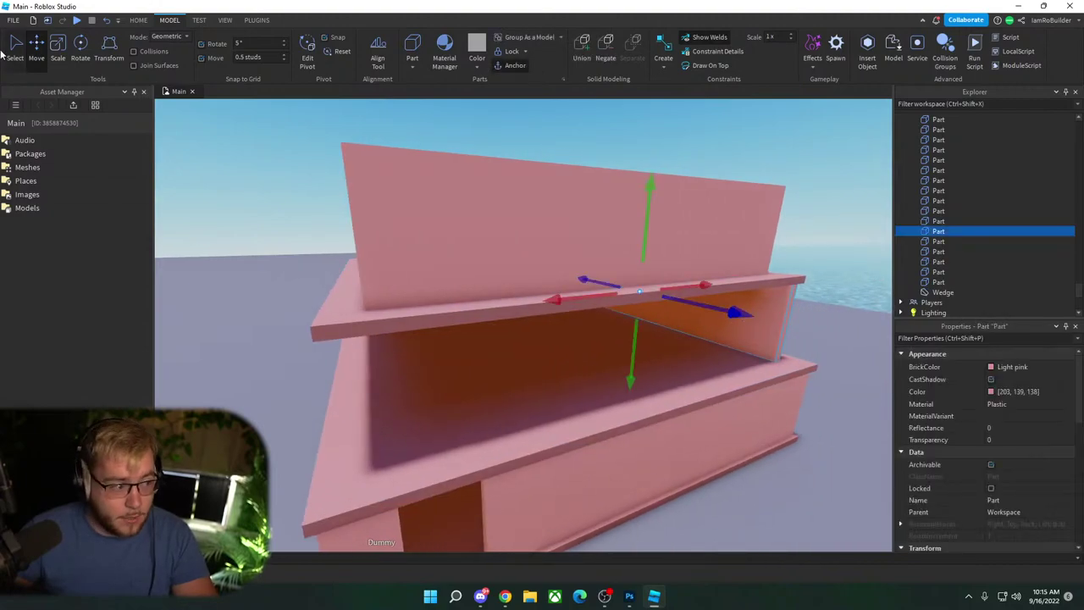
{"action": "left_click", "coordinate": [57, 47]}
{"action": "right_click_drag", "start_coordinate": [575, 304], "coordinate": [453, 394]}
{"action": "left_click", "coordinate": [434, 377]}
Step: Duplicate the copper slab beneath the third storey and raise the copy onto the third-storey walls as a roof
{"action": "scroll", "coordinate": [436, 378], "scroll_direction": "down", "scroll_amount": 8}
{"action": "scroll", "coordinate": [448, 417], "scroll_direction": "up", "scroll_amount": 1}
{"action": "left_click", "coordinate": [468, 426]}
{"action": "key", "text": "ctrl+d"}
{"action": "scroll", "coordinate": [453, 395], "scroll_direction": "up", "scroll_amount": 5}
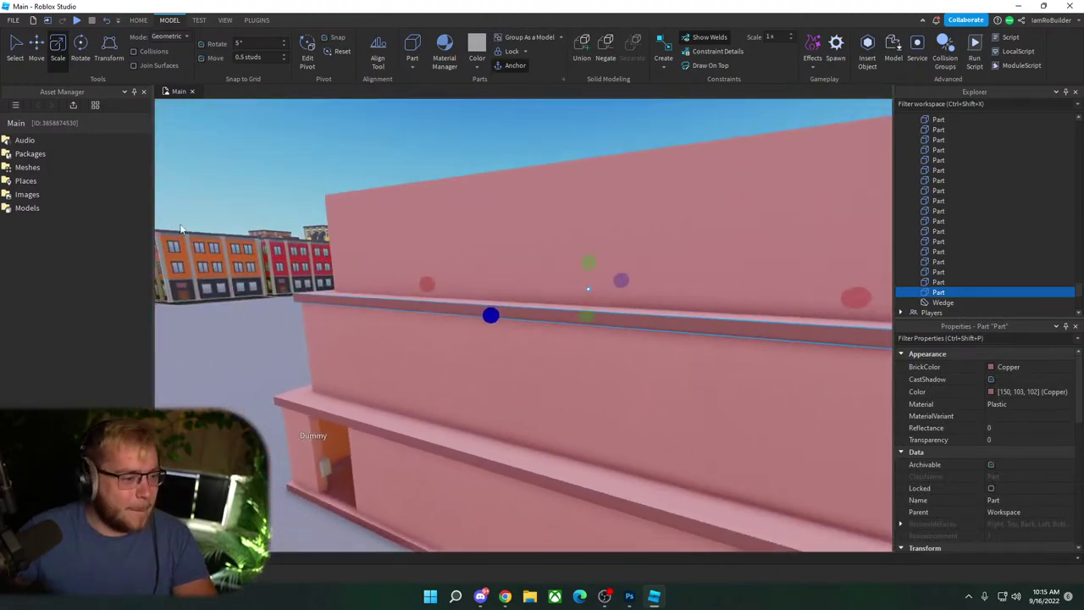
{"action": "key", "text": "s"}
{"action": "left_click", "coordinate": [39, 52]}
{"action": "left_click_drag", "start_coordinate": [577, 230], "coordinate": [583, 163]}
{"action": "scroll", "coordinate": [741, 195], "scroll_direction": "up", "scroll_amount": 4}
{"action": "right_click_drag", "start_coordinate": [742, 195], "coordinate": [742, 197]}
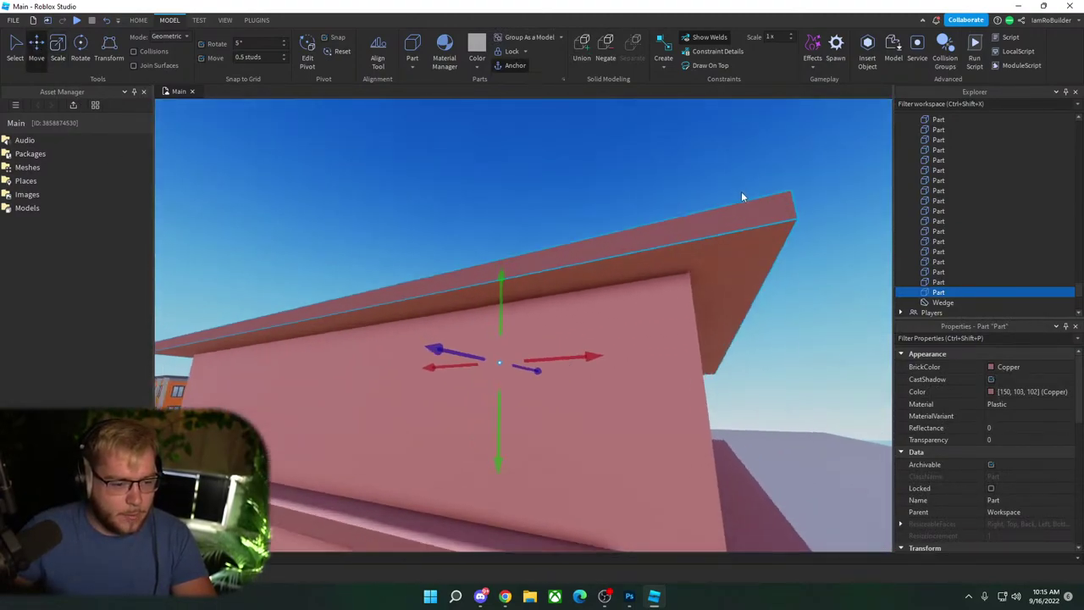
{"action": "scroll", "coordinate": [741, 196], "scroll_direction": "down", "scroll_amount": 5}
Step: Scale the roof slab's sides inward so that it only slightly overhangs the third-storey walls
{"action": "left_click", "coordinate": [59, 45]}
{"action": "right_click_drag", "start_coordinate": [585, 279], "coordinate": [516, 246]}
{"action": "left_click_drag", "start_coordinate": [464, 233], "coordinate": [486, 234]}
{"action": "key", "text": "s"}
{"action": "key", "text": "a"}
{"action": "right_click_drag", "start_coordinate": [446, 249], "coordinate": [545, 317]}
Step: Try shortening a third-storey wall from one end, and restore its full length
{"action": "left_click", "coordinate": [545, 317]}
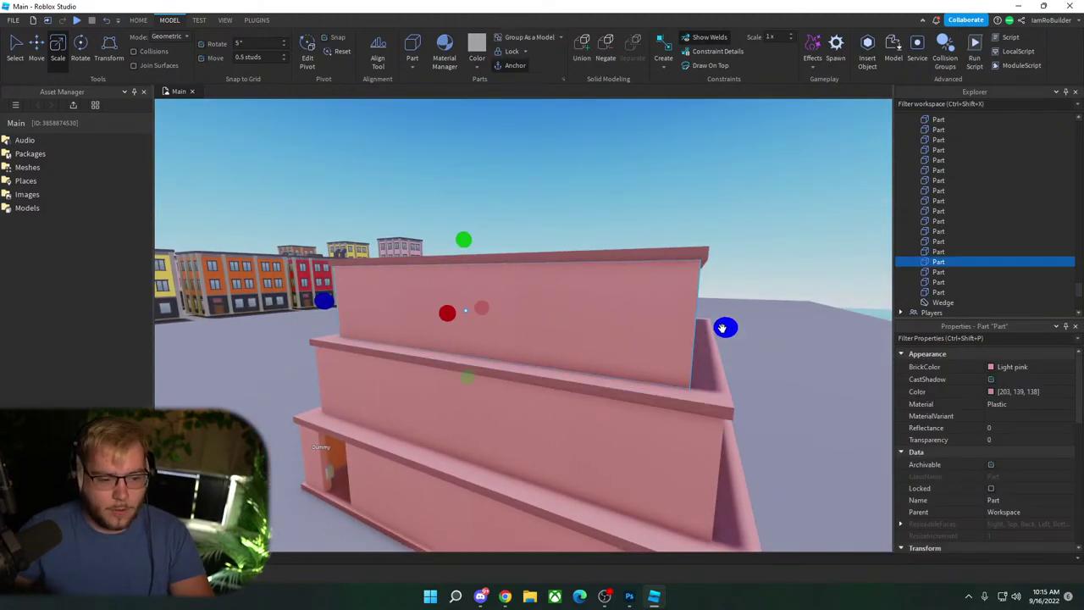
{"action": "mouse_move", "coordinate": [725, 328]}
{"action": "left_mouse_down"}
{"action": "mouse_move", "coordinate": [416, 308]}
{"action": "mouse_move", "coordinate": [728, 327]}
{"action": "left_mouse_up"}
{"action": "key", "text": "d"}
{"action": "right_click_drag", "start_coordinate": [772, 317], "coordinate": [770, 314]}
{"action": "left_click", "coordinate": [659, 325]}
{"action": "scroll", "coordinate": [659, 325], "scroll_direction": "down", "scroll_amount": 5}
{"action": "left_click_drag", "start_coordinate": [222, 326], "coordinate": [255, 323]}
{"action": "key", "text": "ctrl+z"}
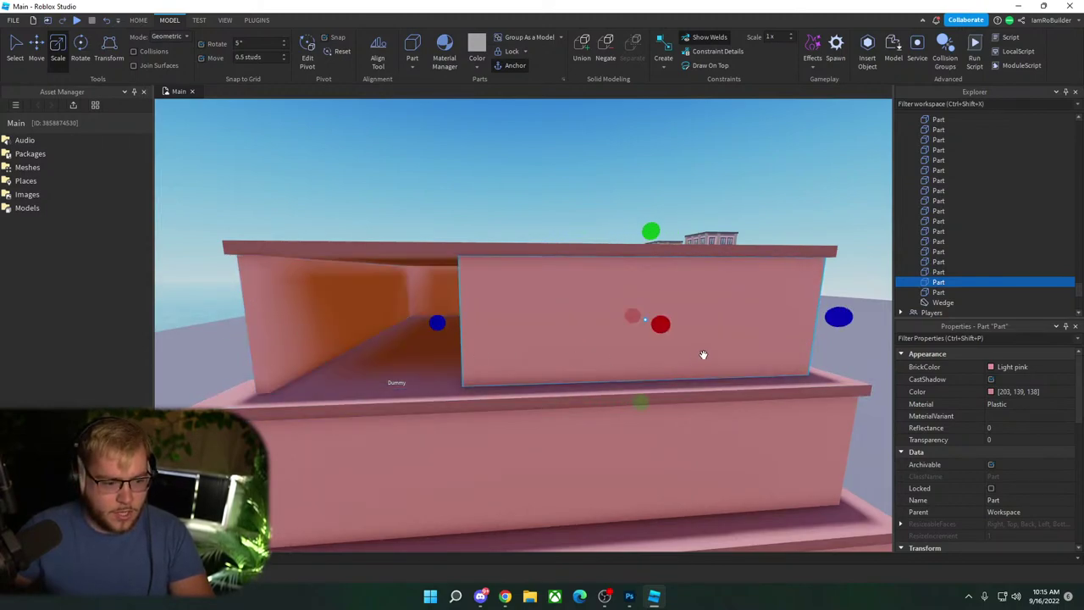
{"action": "key", "text": "ctrl+y"}
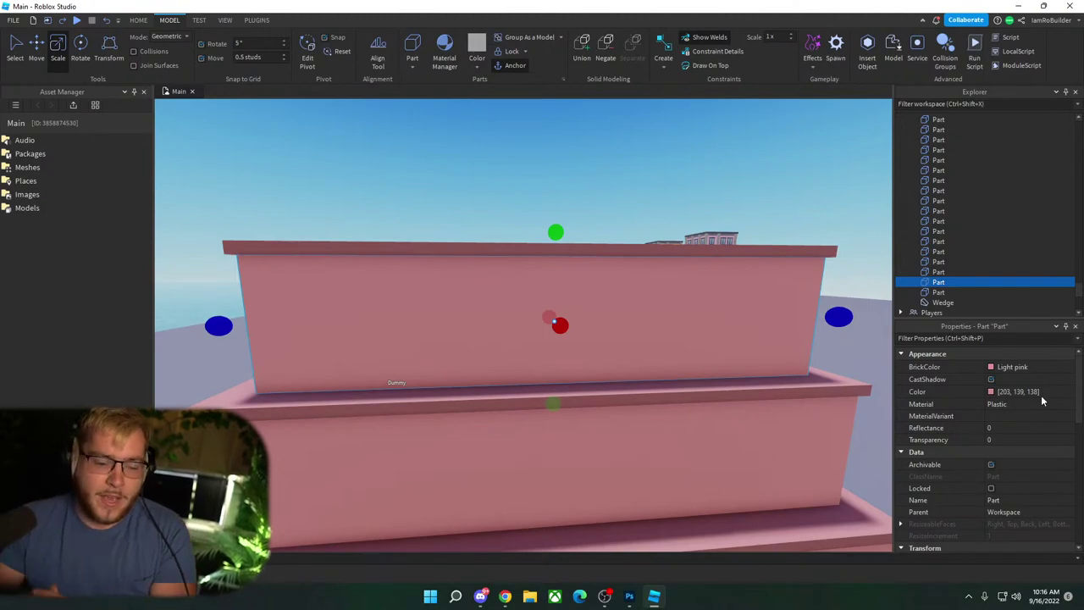
Step: Shorten the third-storey wall from one end to leave an opening beside the building's corner
{"action": "scroll", "coordinate": [719, 329], "scroll_direction": "down", "scroll_amount": 3}
{"action": "right_click_drag", "start_coordinate": [719, 330], "coordinate": [706, 283]}
{"action": "left_click_drag", "start_coordinate": [646, 280], "coordinate": [511, 285]}
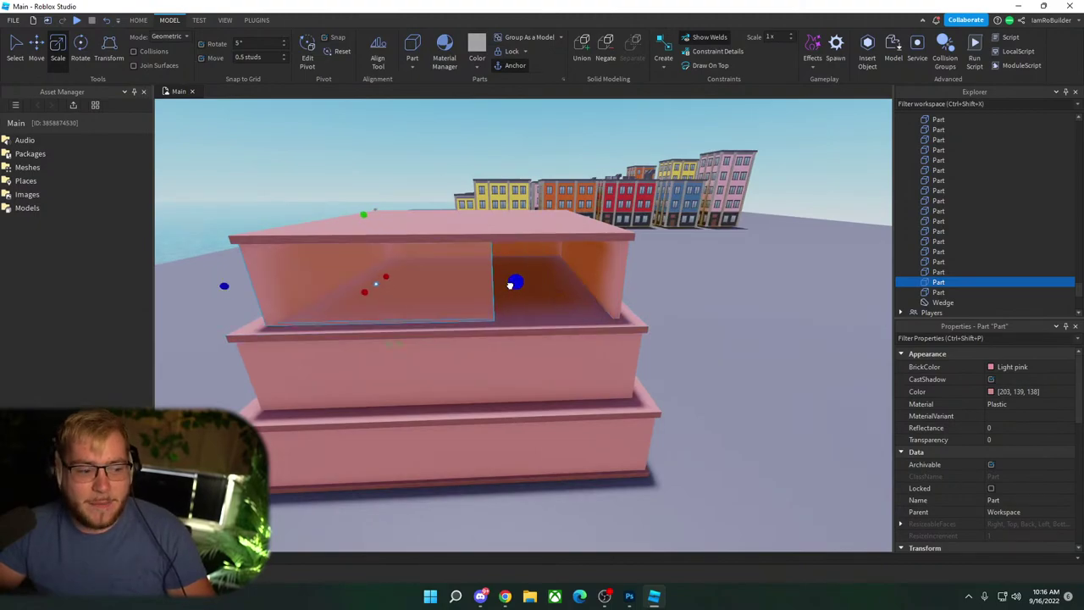
{"action": "key", "text": "w"}
{"action": "key", "text": "d"}
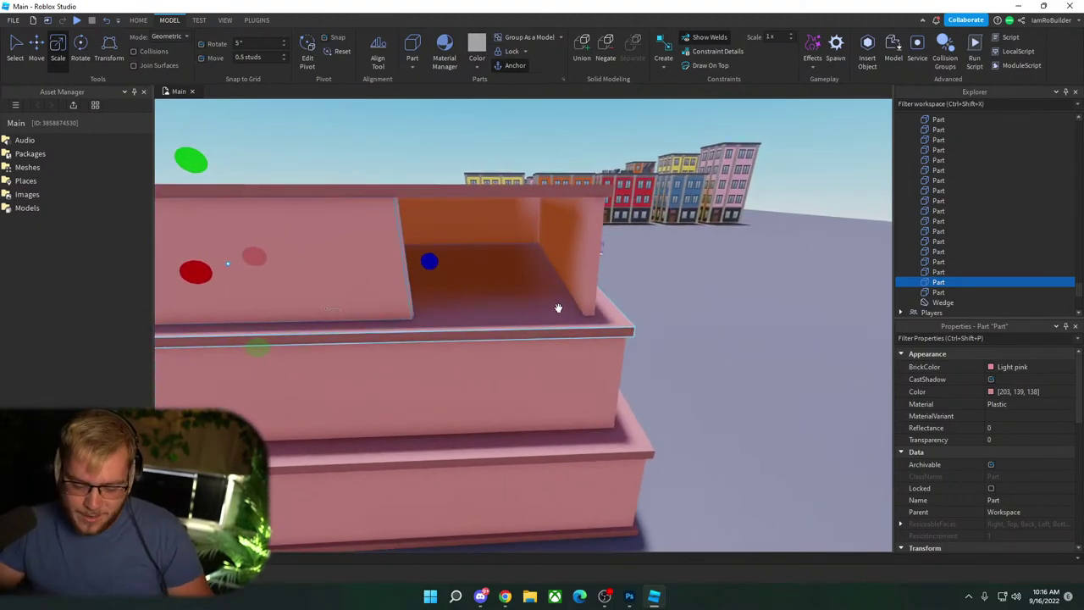
Step: Duplicate the shortened wall and scale the copy into a narrow section near the corner, leaving a gap between the two pieces
{"action": "key", "text": "ctrl+d"}
{"action": "key", "text": "d"}
{"action": "left_click_drag", "start_coordinate": [429, 261], "coordinate": [492, 261]}
{"action": "key", "text": "a"}
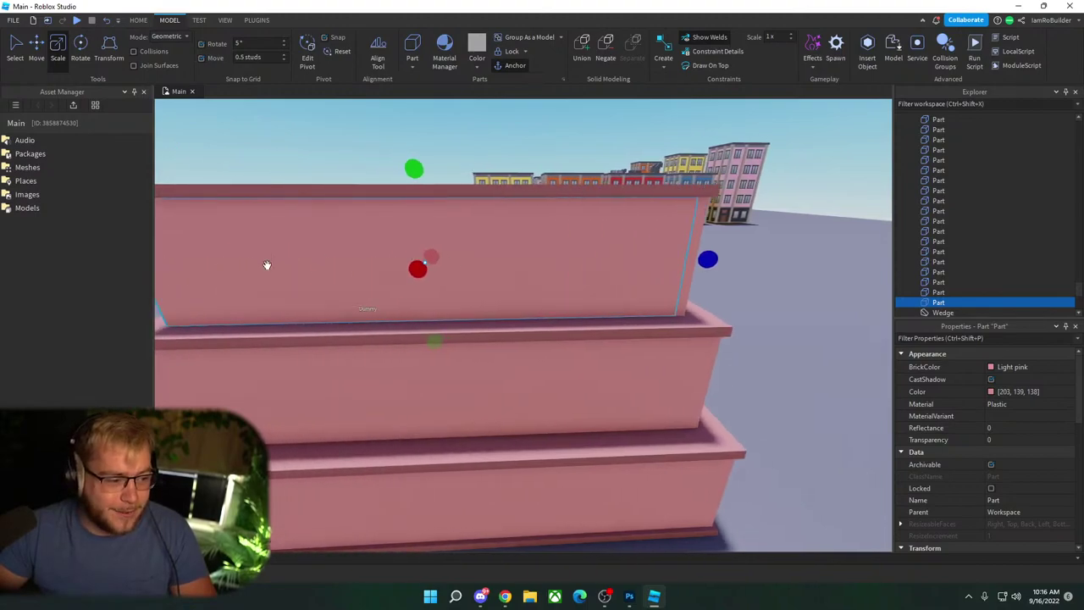
{"action": "key", "text": "d"}
{"action": "left_click_drag", "start_coordinate": [357, 275], "coordinate": [560, 260]}
{"action": "key", "text": "s"}
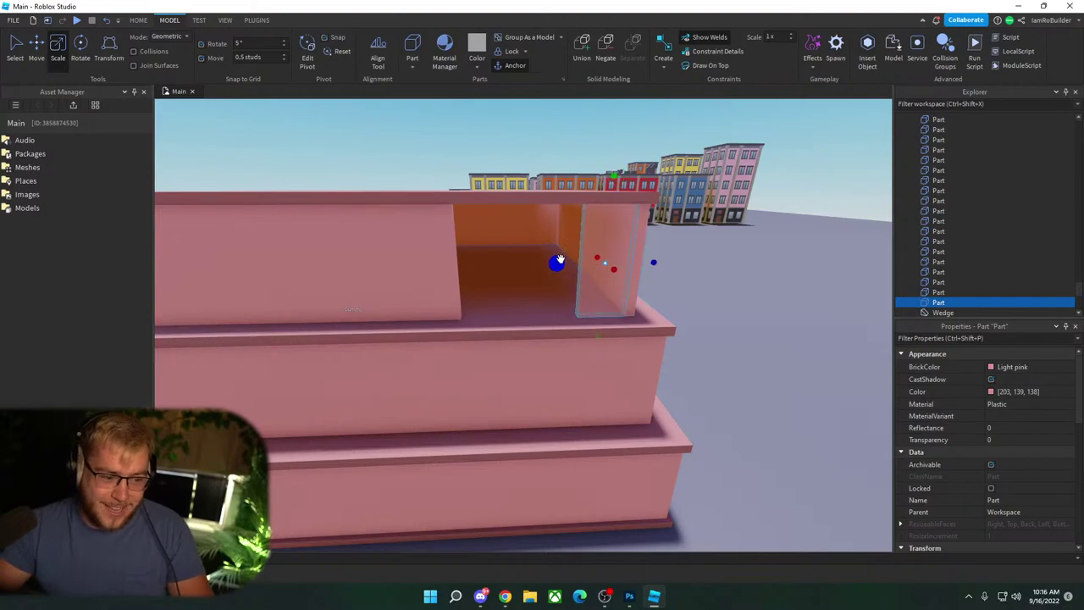
{"action": "key", "text": "s"}
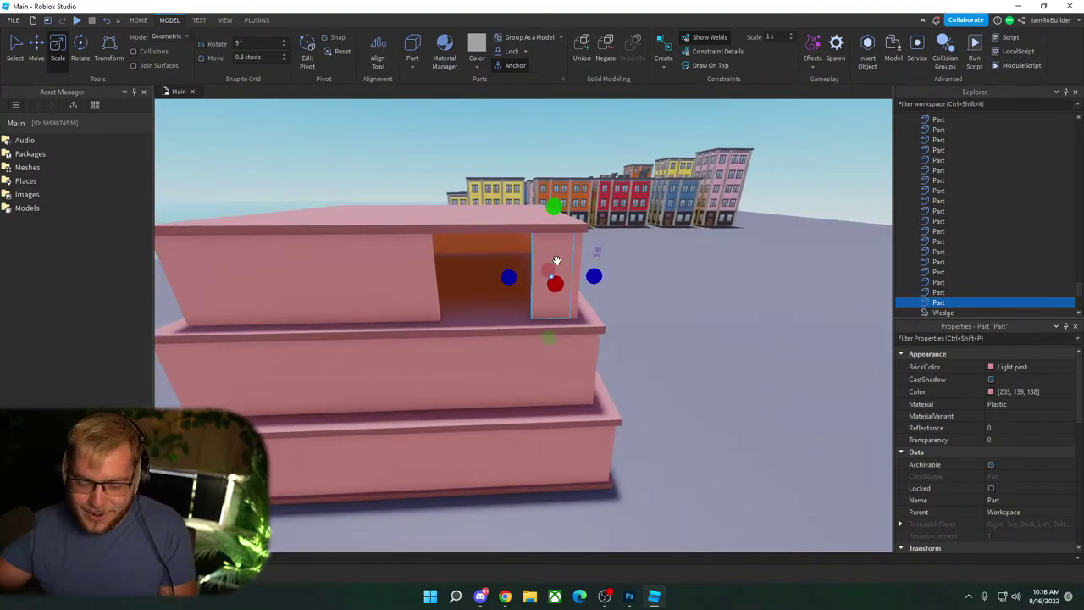
Step: Duplicate the narrow corner wall section, place the copy on top of the roof slab and lengthen it along one side
{"action": "key", "text": "ctrl+d"}
{"action": "right_click_drag", "start_coordinate": [555, 223], "coordinate": [560, 220]}
{"action": "key", "text": "w"}
{"action": "key", "text": "s"}
{"action": "mouse_move", "coordinate": [557, 216]}
{"action": "left_mouse_down"}
{"action": "mouse_move", "coordinate": [517, 220]}
{"action": "mouse_move", "coordinate": [567, 215]}
{"action": "left_mouse_up"}
{"action": "key", "text": "a"}
{"action": "key", "text": "s"}
{"action": "left_click_drag", "start_coordinate": [494, 247], "coordinate": [508, 243]}
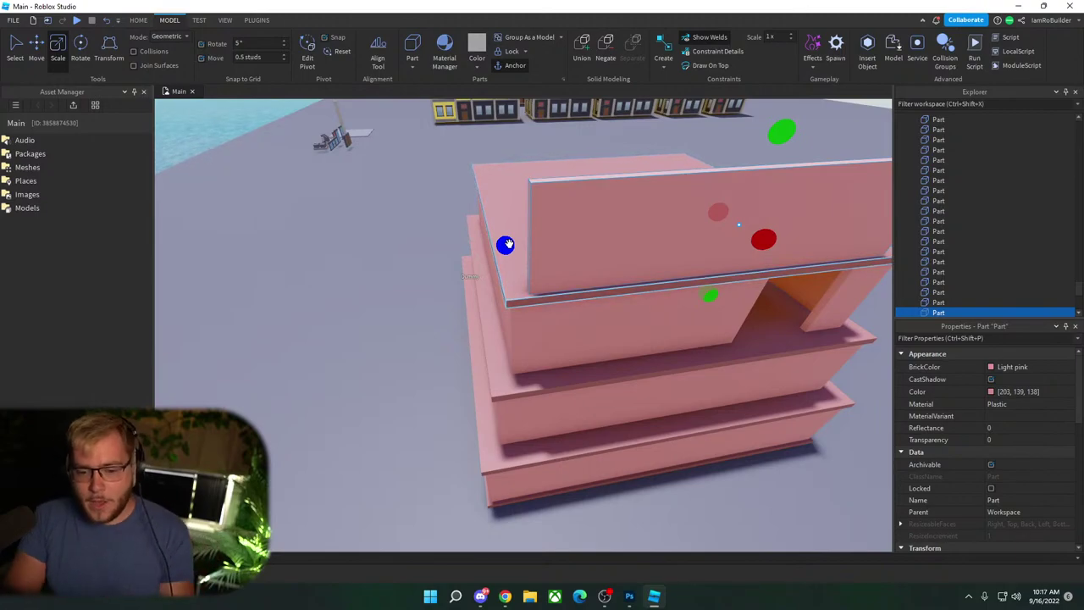
Step: Reposition the new wall near the slab's edge and scale its thickness across the slab to form a solid fourth storey
{"action": "right_click_drag", "start_coordinate": [569, 229], "coordinate": [588, 243]}
{"action": "key", "text": "ctrl+2"}
{"action": "left_click_drag", "start_coordinate": [598, 223], "coordinate": [495, 182]}
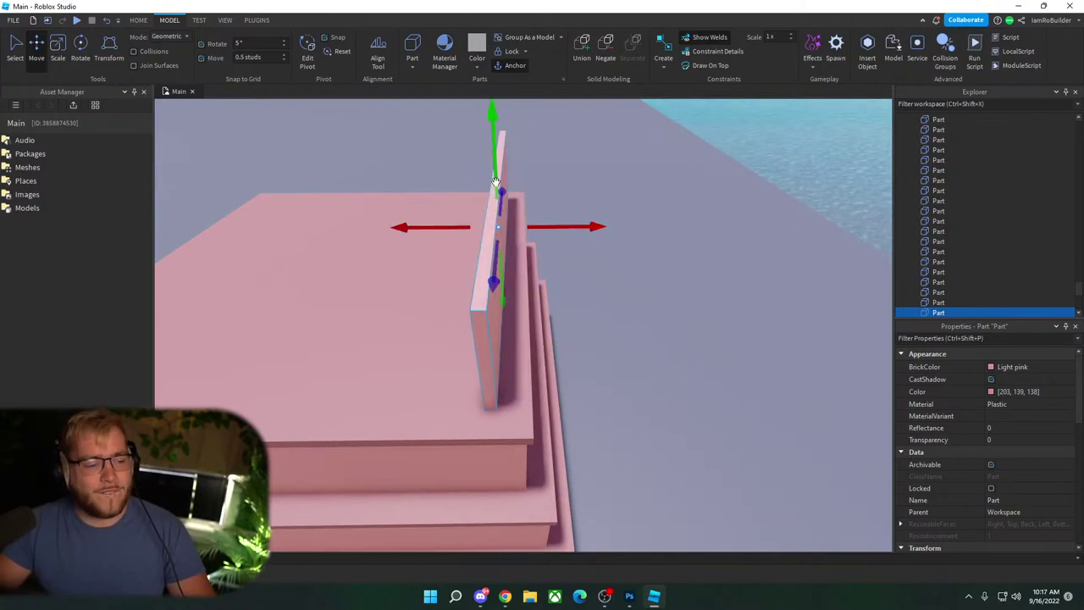
{"action": "left_click", "coordinate": [56, 47]}
{"action": "left_click_drag", "start_coordinate": [470, 225], "coordinate": [427, 237]}
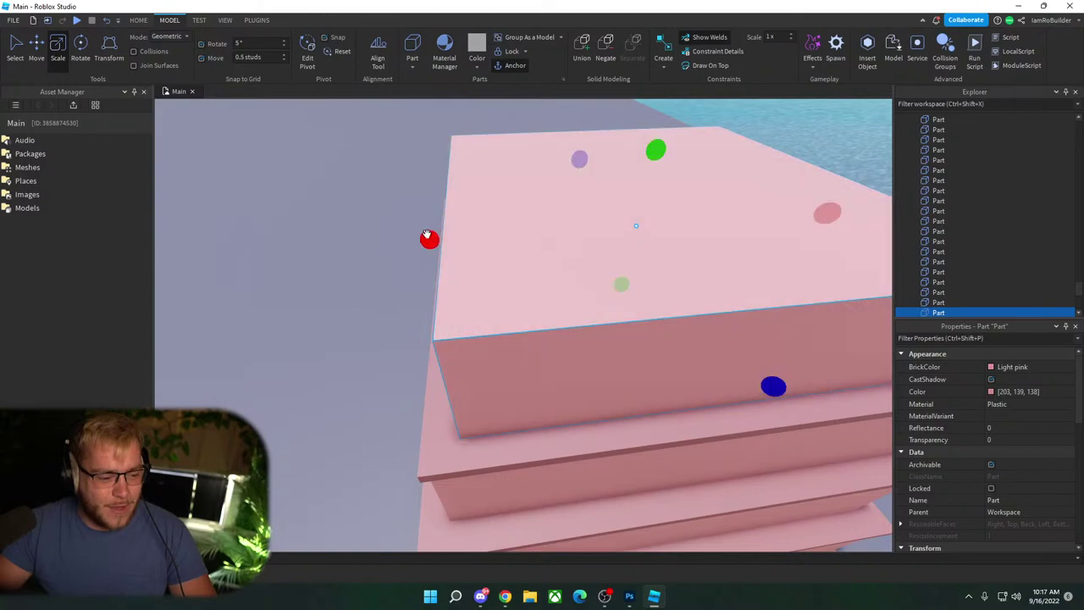
Step: Duplicate the overhanging slab below the fourth storey and raise the copy to the top of the block
{"action": "right_click_drag", "start_coordinate": [593, 305], "coordinate": [600, 314]}
{"action": "left_click", "coordinate": [607, 344]}
{"action": "key", "text": "ctrl+d"}
{"action": "left_click", "coordinate": [42, 47]}
{"action": "key", "text": "f"}
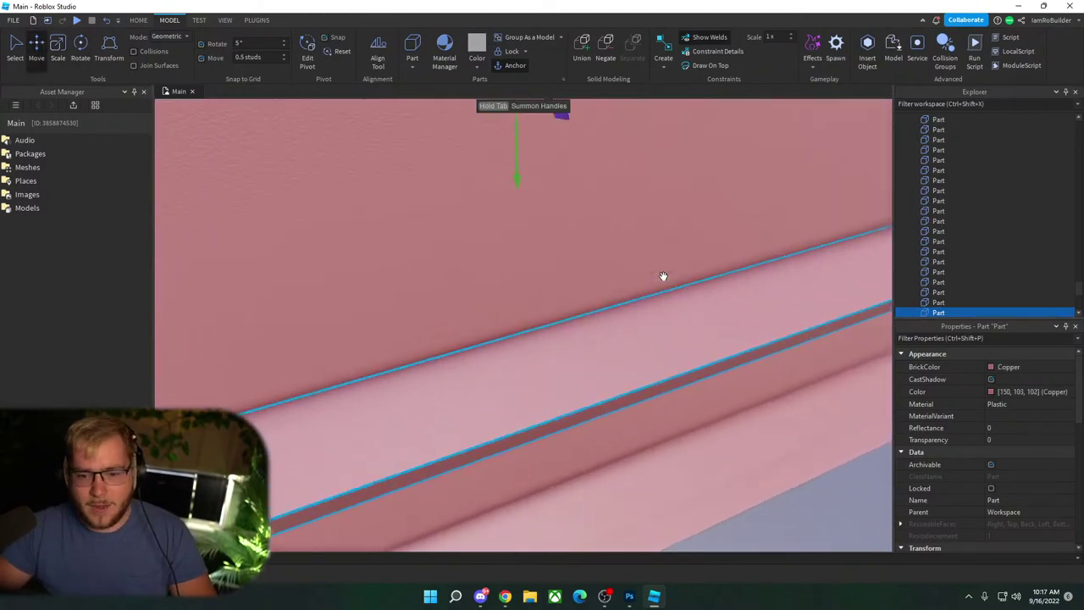
{"action": "left_click_drag", "start_coordinate": [576, 388], "coordinate": [573, 319]}
Step: Scale the top slab inward symmetrically in both directions to reduce its overhang around the fourth storey
{"action": "left_click", "coordinate": [59, 46]}
{"action": "right_click_drag", "start_coordinate": [584, 191], "coordinate": [510, 270]}
{"action": "left_click_drag", "start_coordinate": [465, 273], "coordinate": [480, 271], "text": "ctrl"}
{"action": "right_click_drag", "start_coordinate": [480, 272], "coordinate": [560, 256]}
{"action": "left_click_drag", "start_coordinate": [560, 256], "coordinate": [534, 254], "text": "ctrl"}
{"action": "left_click", "coordinate": [535, 179]}
Step: Widen the third-storey corner wall section slightly toward the opening
{"action": "right_click_drag", "start_coordinate": [536, 179], "coordinate": [533, 182]}
{"action": "key", "text": "w"}
{"action": "key", "text": "s"}
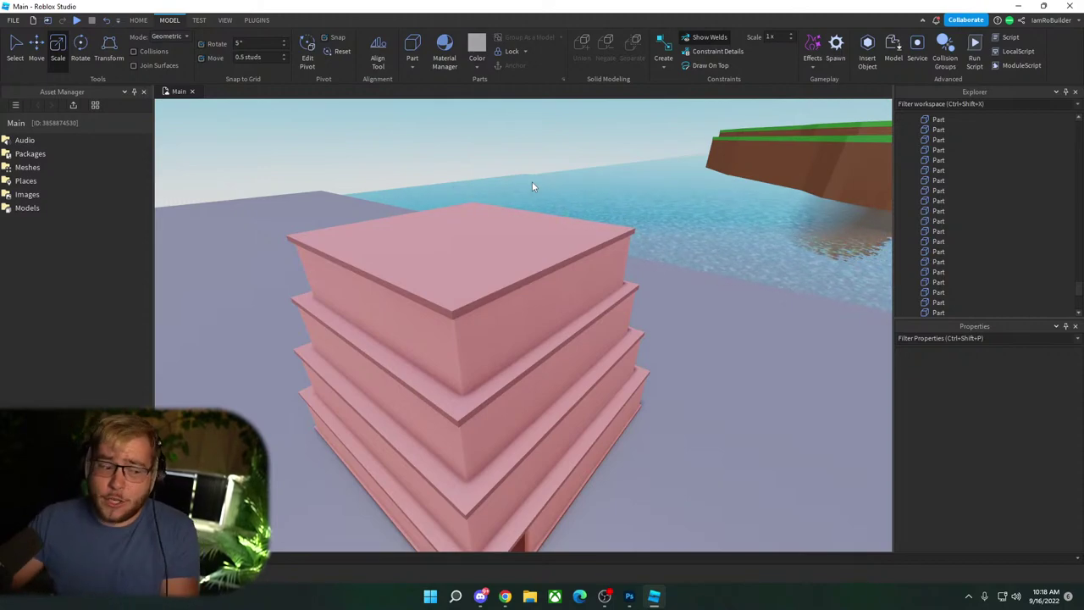
{"action": "right_click_drag", "start_coordinate": [582, 351], "coordinate": [583, 354]}
{"action": "key", "text": "d"}
{"action": "left_click", "coordinate": [543, 323]}
{"action": "key", "text": "d"}
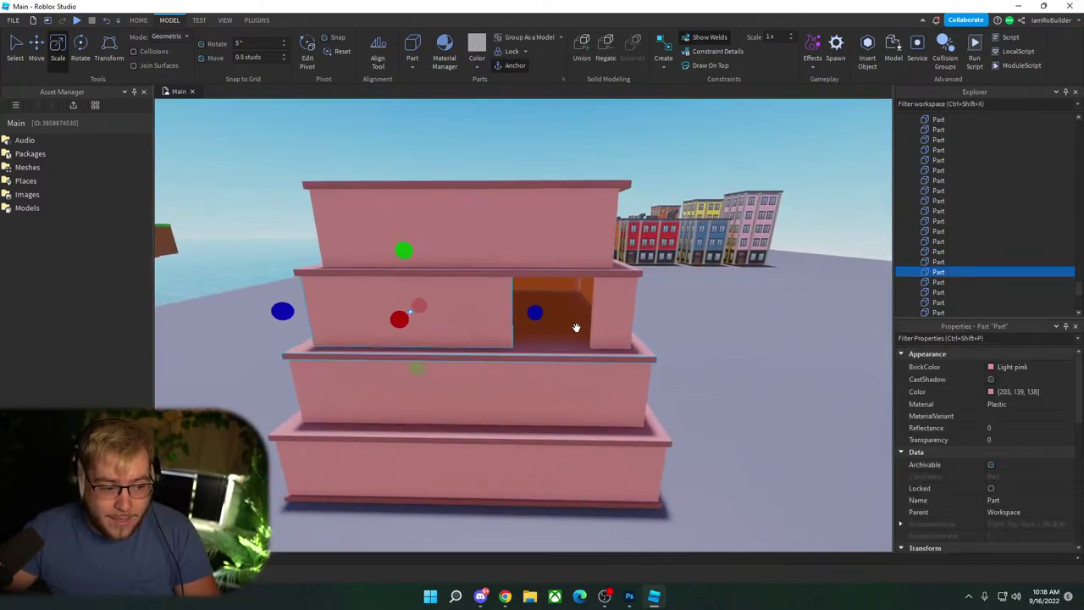
{"action": "key", "text": "w"}
{"action": "left_click", "coordinate": [610, 313]}
{"action": "left_click_drag", "start_coordinate": [578, 311], "coordinate": [558, 314]}
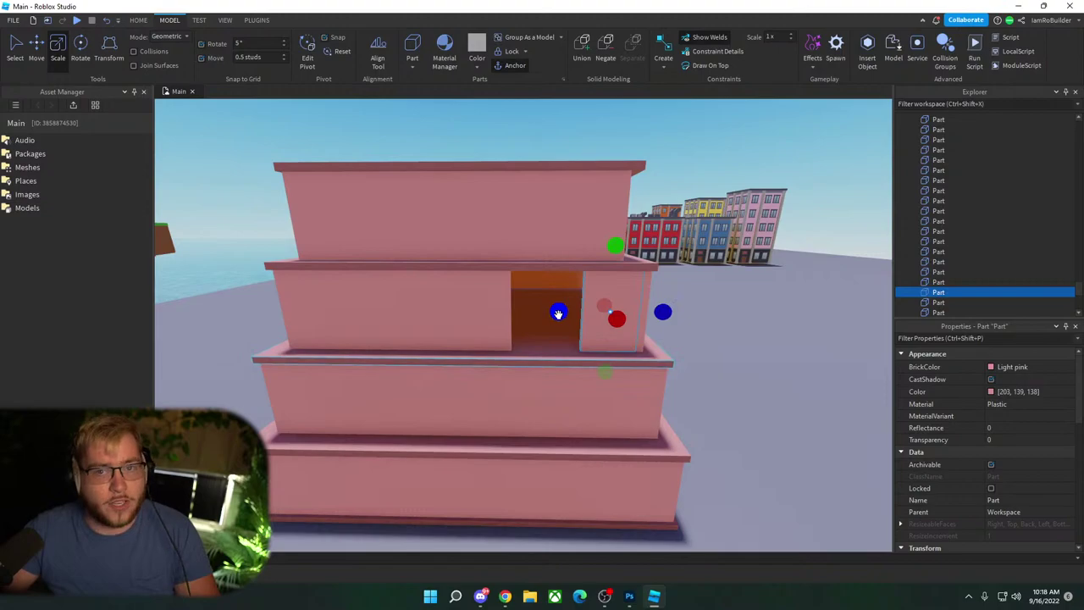
Step: Trim the top slab's overhang to a size of 45, 1, 45
{"action": "left_click", "coordinate": [675, 142]}
{"action": "key", "text": "d"}
{"action": "key", "text": "d"}
{"action": "right_click_drag", "start_coordinate": [621, 183], "coordinate": [671, 195]}
{"action": "key", "text": "w"}
{"action": "left_click", "coordinate": [607, 191]}
{"action": "key", "text": "w"}
{"action": "scroll", "coordinate": [671, 193], "scroll_direction": "down", "scroll_amount": 3}
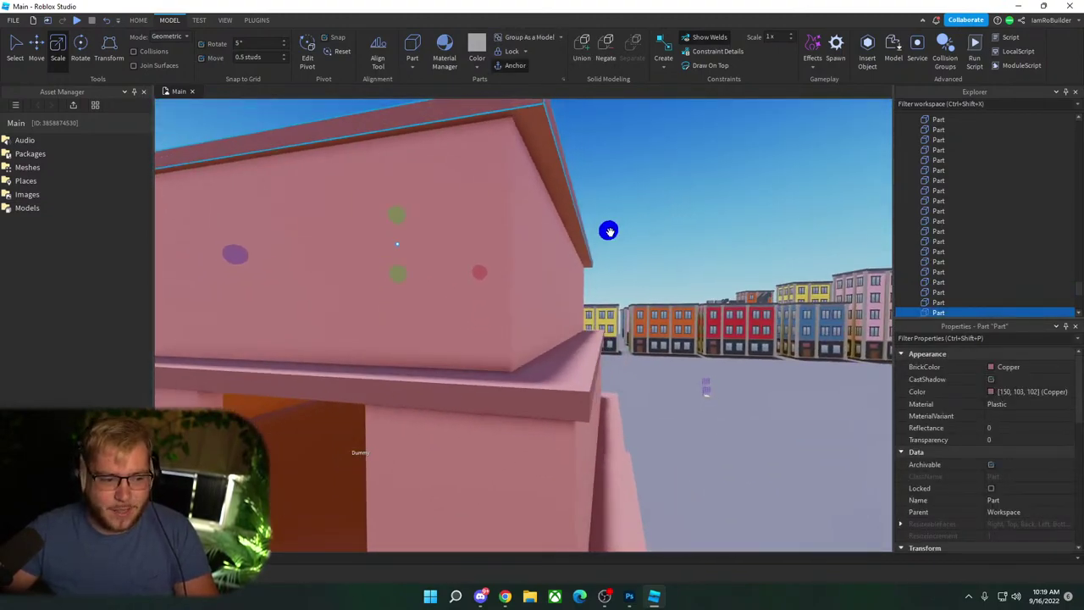
{"action": "scroll", "coordinate": [970, 425], "scroll_direction": "down", "scroll_amount": 5}
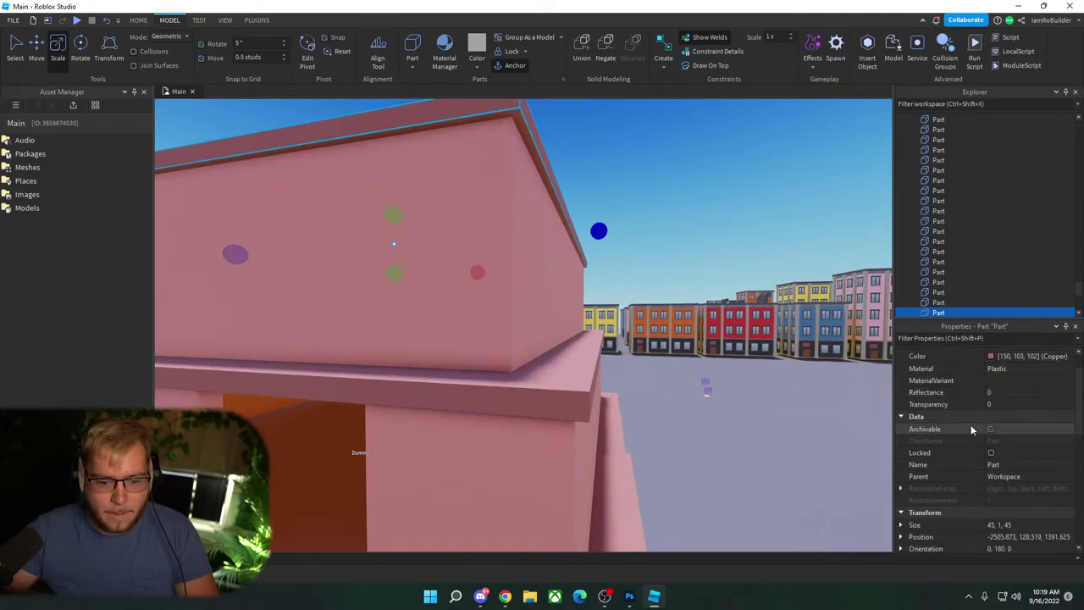
{"action": "left_click", "coordinate": [697, 227]}
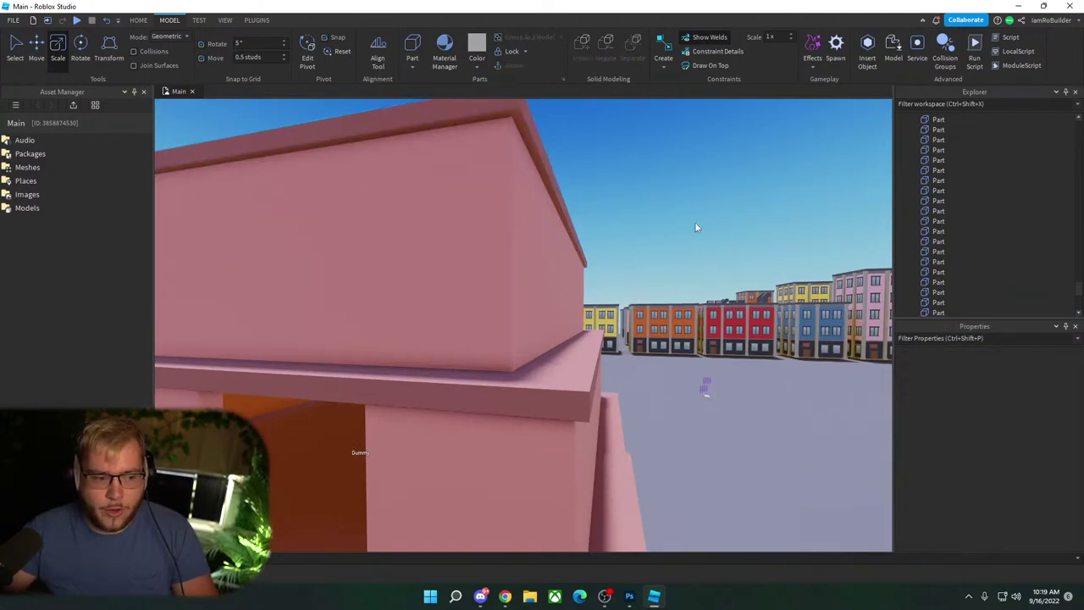
Step: Examine the four-storey building's proportions from several sides and from above the roof
{"action": "right_click_drag", "start_coordinate": [698, 227], "coordinate": [697, 228]}
{"action": "key", "text": "s"}
{"action": "key", "text": "a"}
{"action": "key", "text": "a"}
{"action": "right_click_drag", "start_coordinate": [608, 256], "coordinate": [608, 260]}
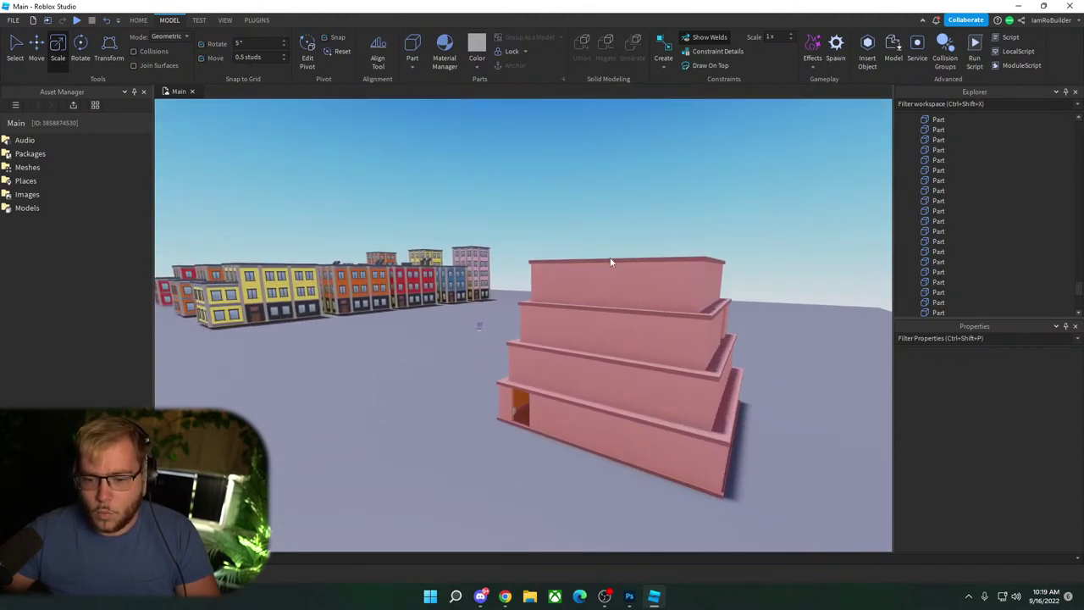
{"action": "key", "text": "a"}
{"action": "right_click_drag", "start_coordinate": [586, 273], "coordinate": [593, 275]}
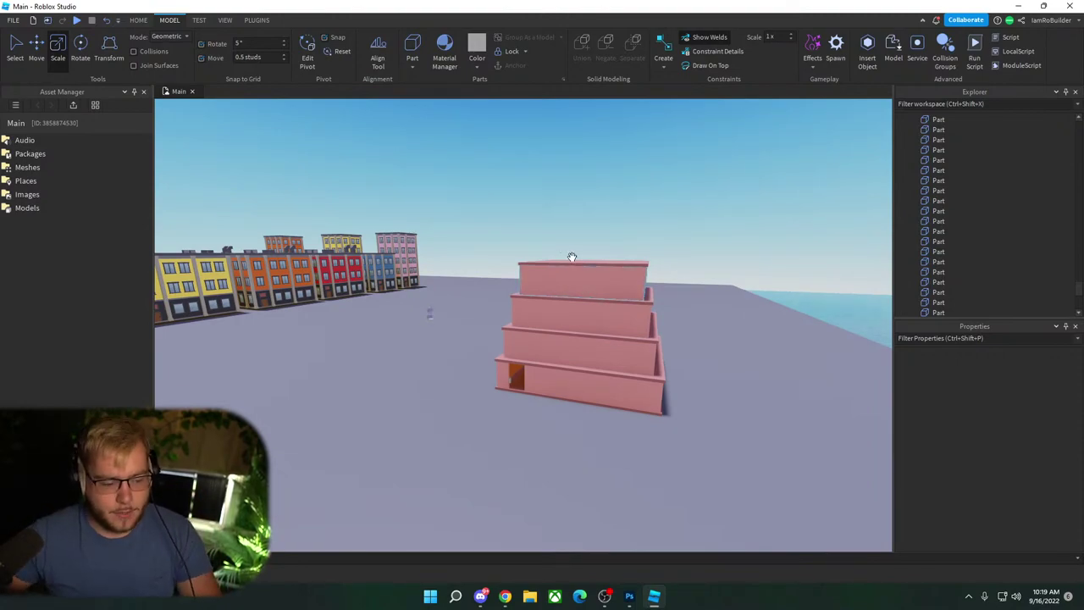
{"action": "key", "text": "d"}
{"action": "right_click_drag", "start_coordinate": [643, 200], "coordinate": [644, 199]}
{"action": "scroll", "coordinate": [644, 200], "scroll_direction": "up", "scroll_amount": 4}
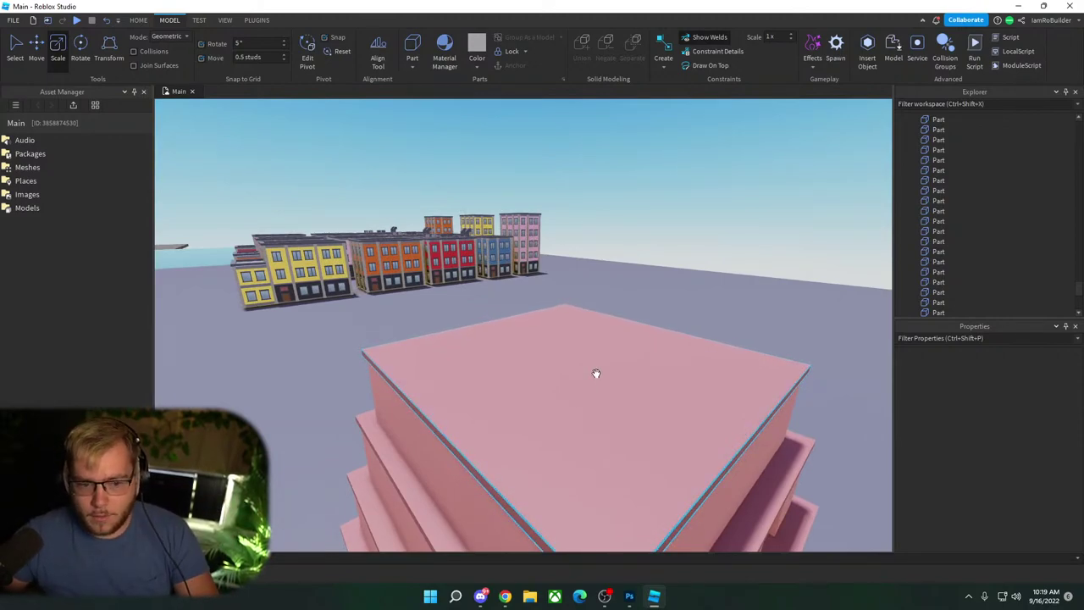
{"action": "key", "text": "q"}
{"action": "key", "text": "w"}
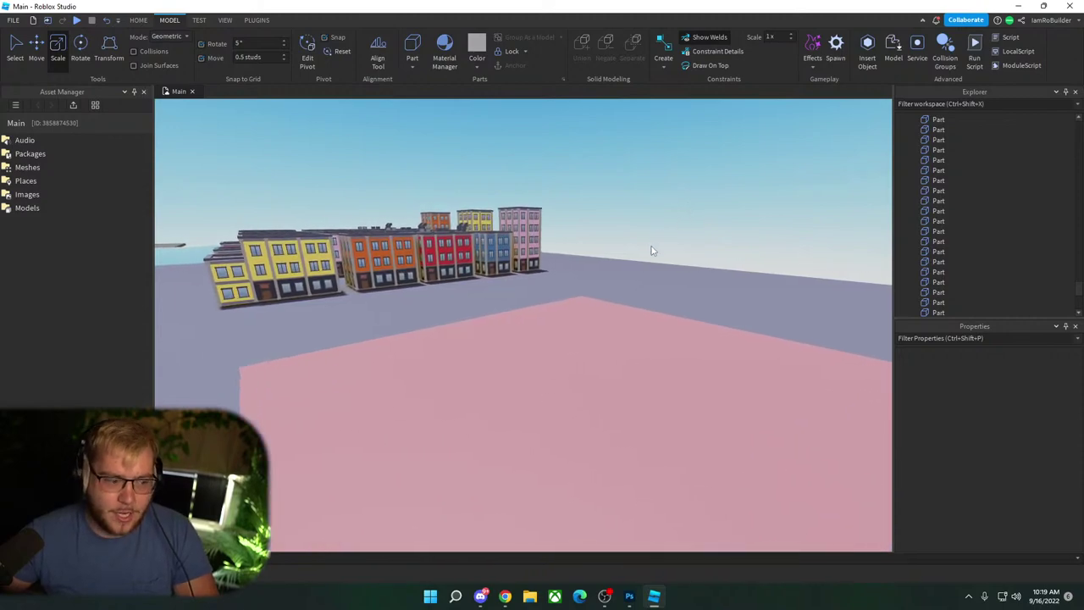
Step: Insert a block part on the roof and scale it into a flat square plate near one side
{"action": "right_click_drag", "start_coordinate": [653, 249], "coordinate": [649, 252]}
{"action": "key", "text": "s"}
{"action": "left_click", "coordinate": [413, 44]}
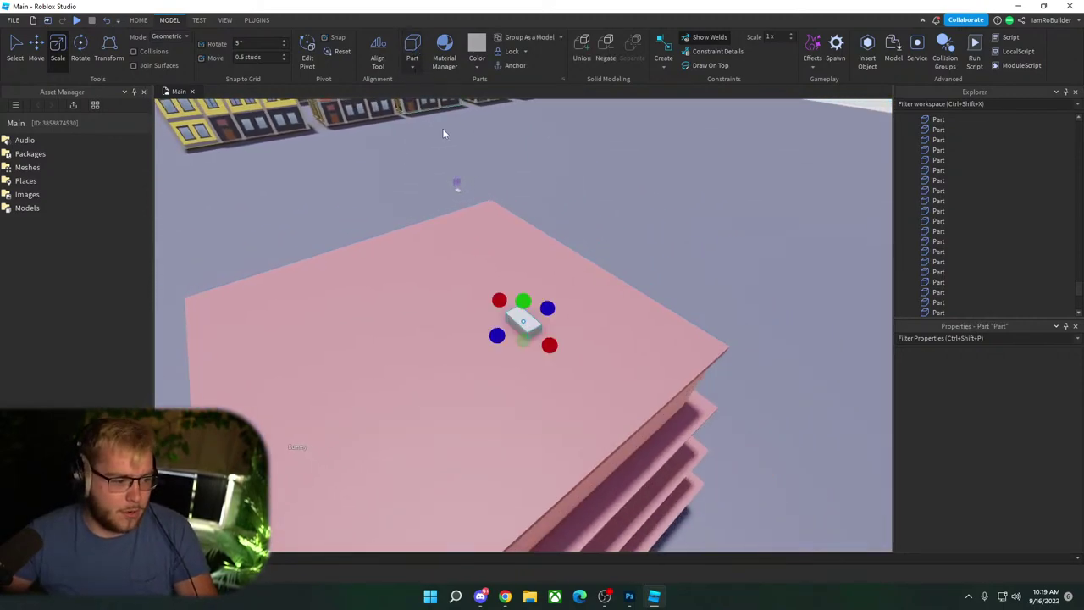
{"action": "left_click_drag", "start_coordinate": [514, 322], "coordinate": [467, 290]}
{"action": "key", "text": "a"}
{"action": "right_click_drag", "start_coordinate": [488, 303], "coordinate": [496, 302]}
{"action": "key", "text": "w"}
{"action": "left_click_drag", "start_coordinate": [456, 293], "coordinate": [440, 320]}
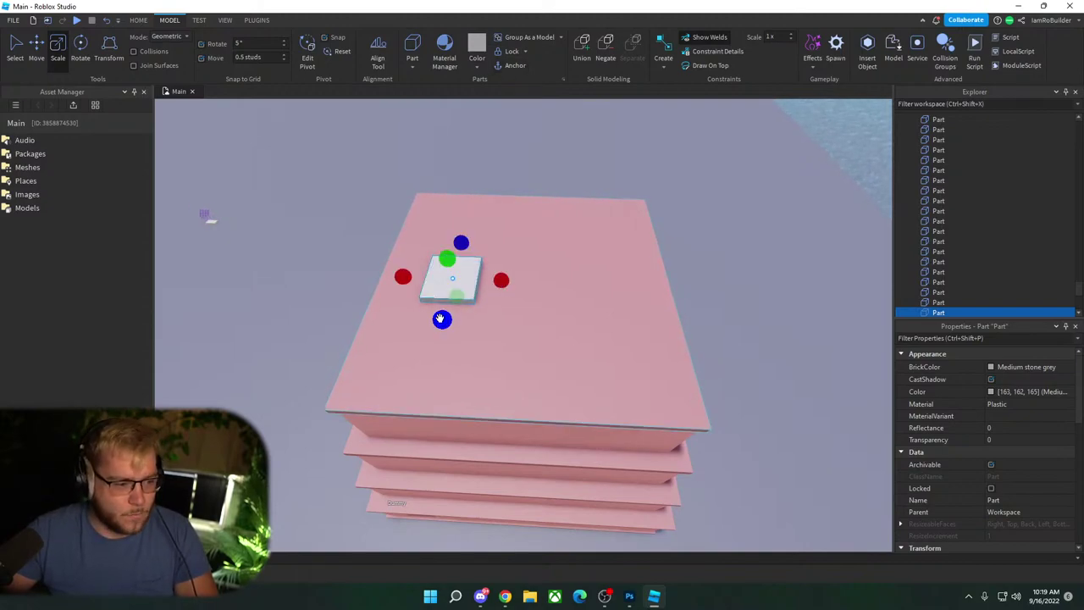
Step: Try colouring the roof plate Dark taupe, and undo the colour change
{"action": "left_click", "coordinate": [1017, 368]}
{"action": "left_click", "coordinate": [1015, 552]}
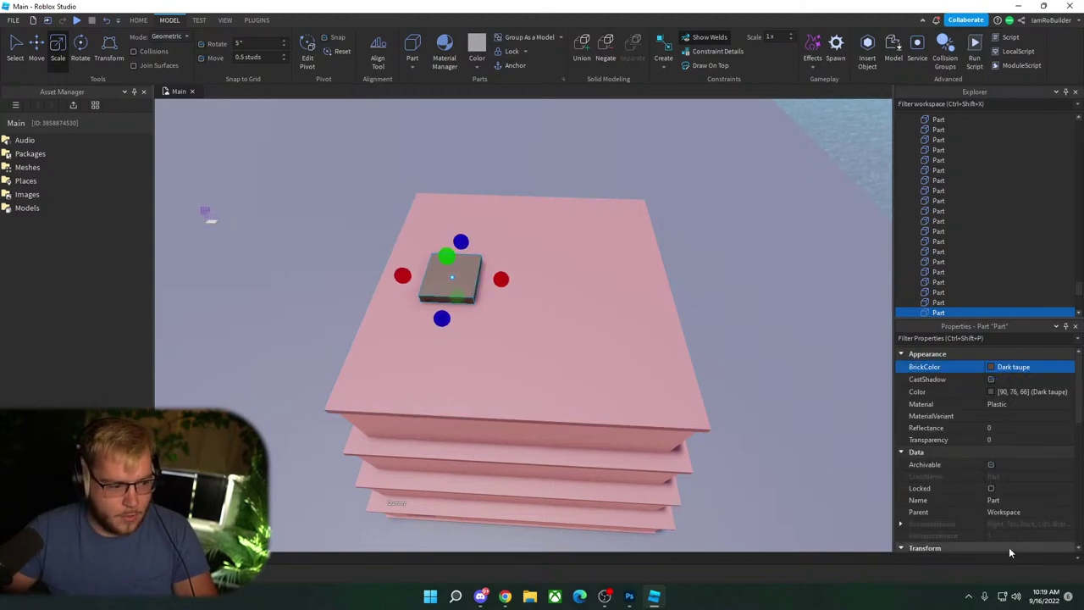
{"action": "key", "text": "ctrl+z"}
Step: Colour the roof plate Copper and darken the shade to 125, 85, 85
{"action": "left_click", "coordinate": [1008, 370]}
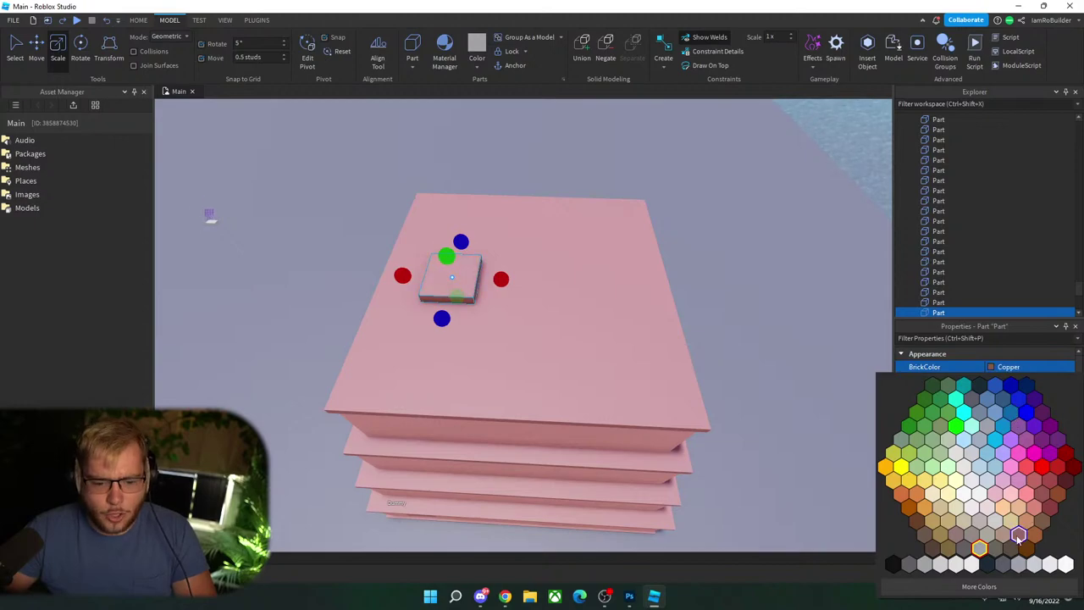
{"action": "left_click", "coordinate": [991, 392]}
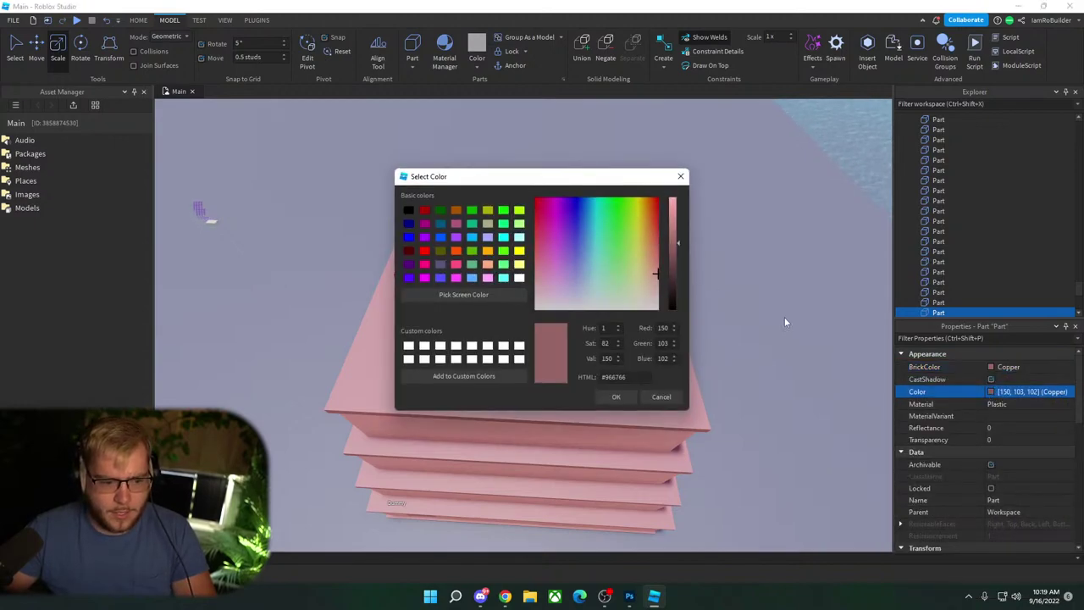
{"action": "left_click", "coordinate": [679, 254]}
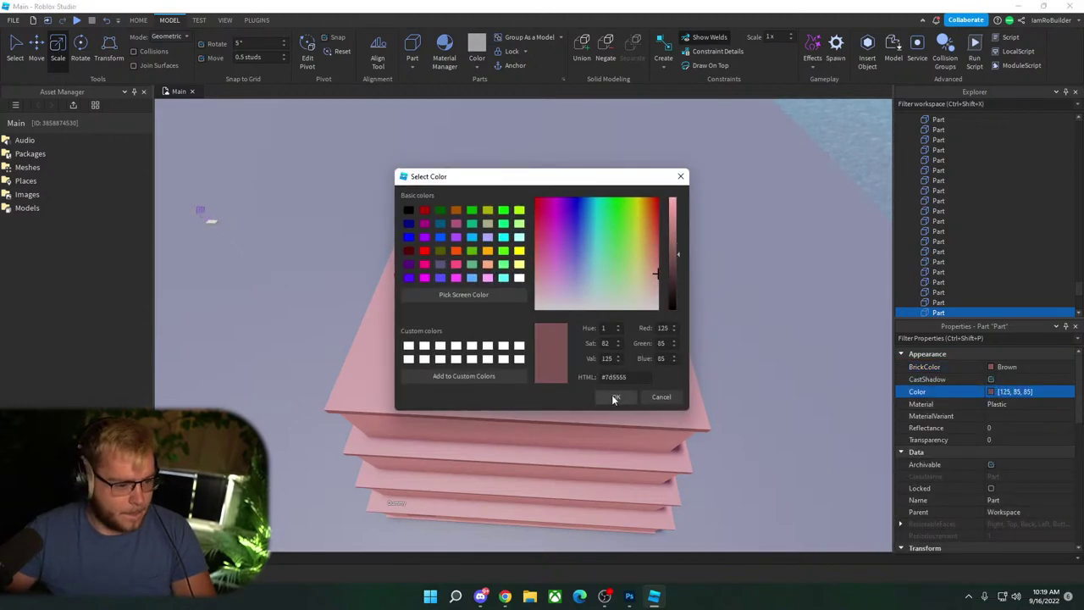
{"action": "left_click", "coordinate": [615, 399]}
Step: Duplicate the roof plate, move the copy across the roof, and shift both plates closer to their opposite edges
{"action": "left_click", "coordinate": [36, 49]}
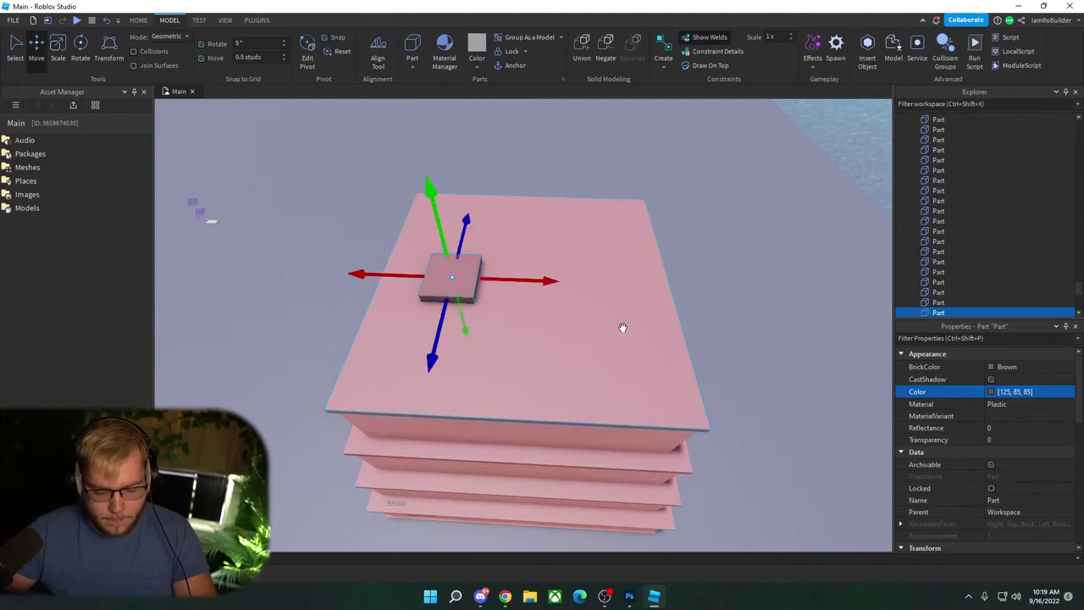
{"action": "key", "text": "ctrl+d"}
{"action": "left_click_drag", "start_coordinate": [550, 282], "coordinate": [704, 283]}
{"action": "left_click", "coordinate": [450, 282]}
{"action": "left_click_drag", "start_coordinate": [517, 279], "coordinate": [493, 275]}
{"action": "left_click", "coordinate": [604, 284]}
{"action": "mouse_move", "coordinate": [683, 288]}
{"action": "left_mouse_down"}
{"action": "mouse_move", "coordinate": [704, 287]}
{"action": "mouse_move", "coordinate": [691, 284]}
{"action": "left_mouse_up"}
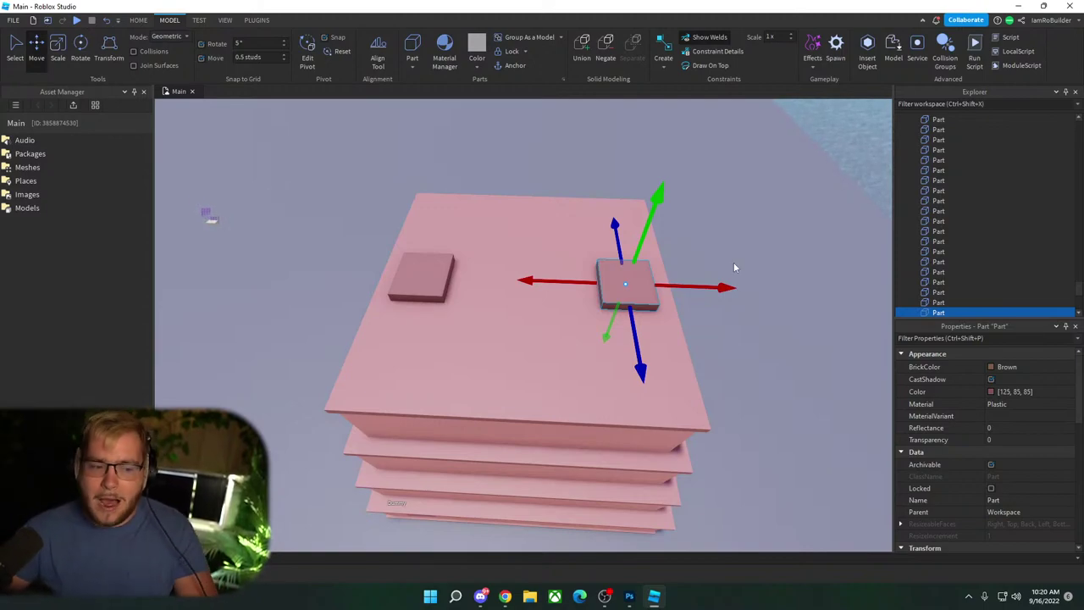
Step: Duplicate one roof plate, scale the copy slightly narrower and stretch it upward into a tall column
{"action": "left_click", "coordinate": [57, 49]}
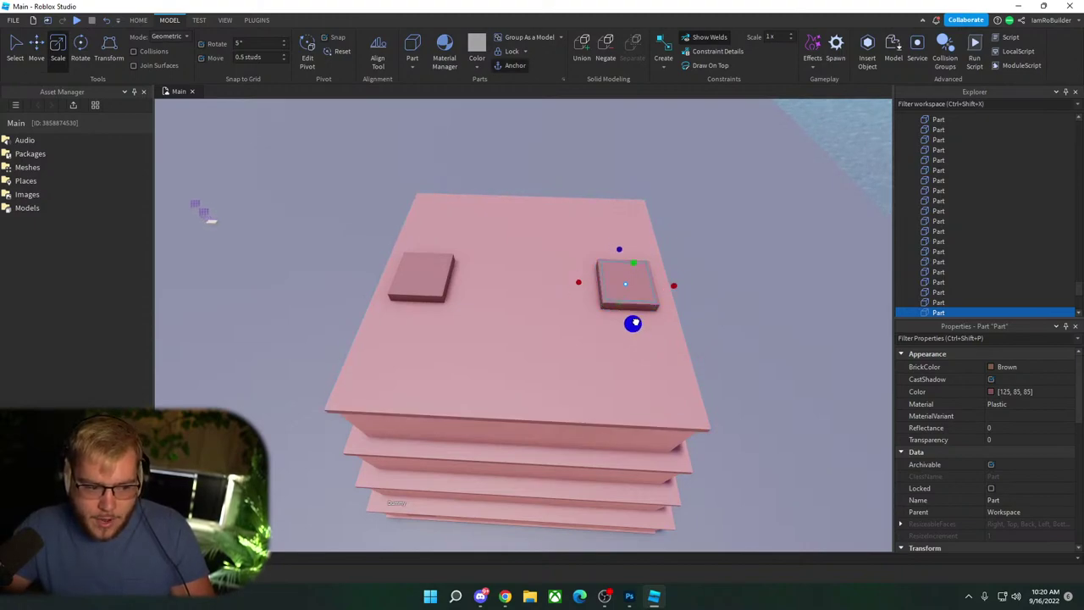
{"action": "left_click_drag", "start_coordinate": [629, 266], "coordinate": [638, 178]}
{"action": "right_click_drag", "start_coordinate": [637, 450], "coordinate": [636, 450]}
Step: Recolour the roof column with the wall colour 203, 139, 138 and scale its lower end to the base plate
{"action": "left_click", "coordinate": [474, 423]}
{"action": "left_click", "coordinate": [1032, 391]}
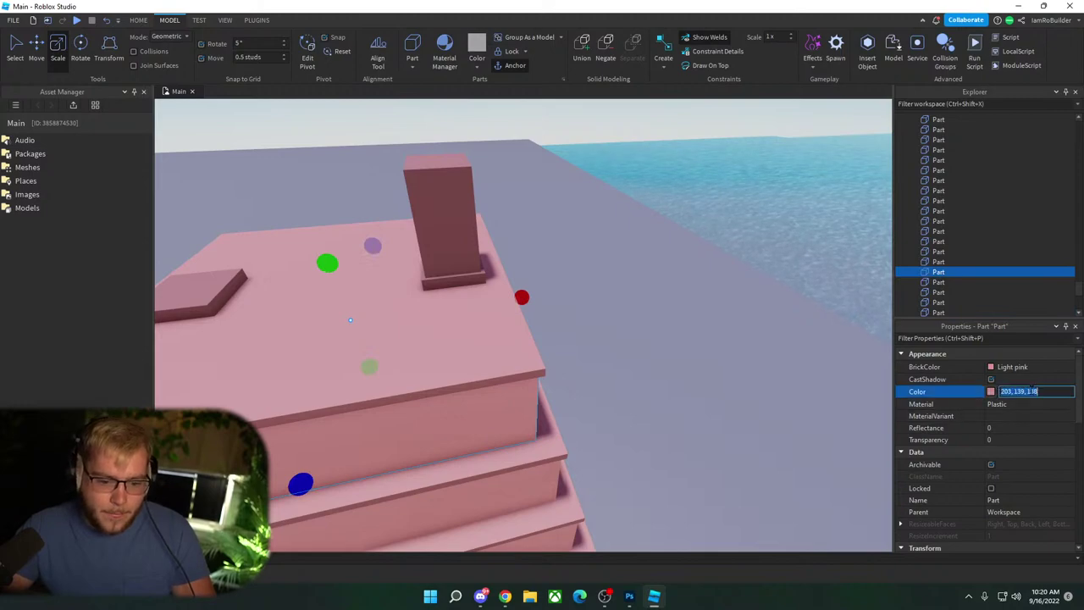
{"action": "left_click", "coordinate": [458, 222]}
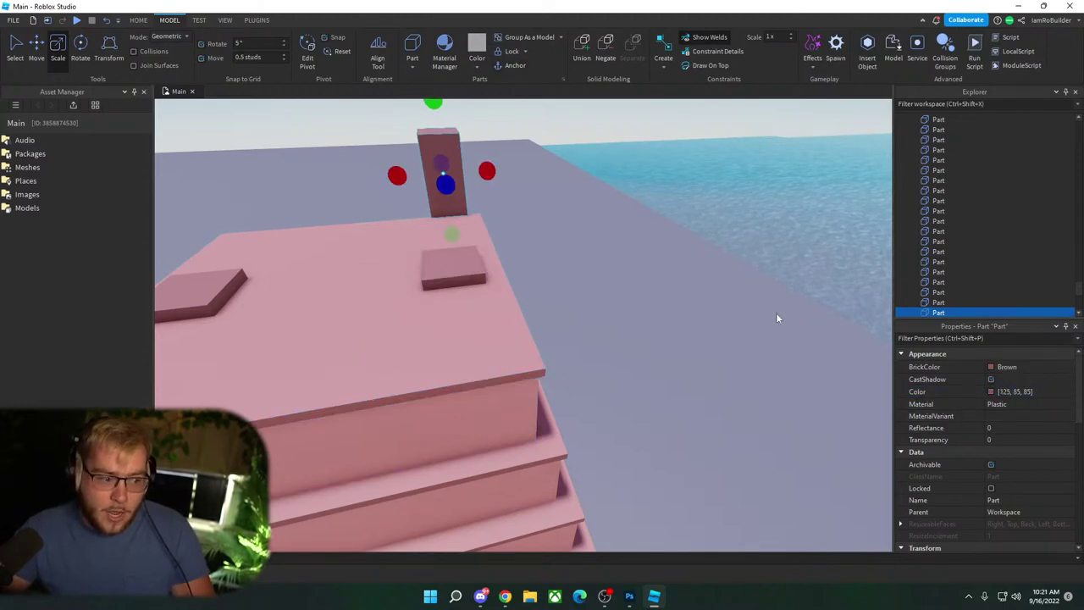
{"action": "left_click", "coordinate": [1032, 391]}
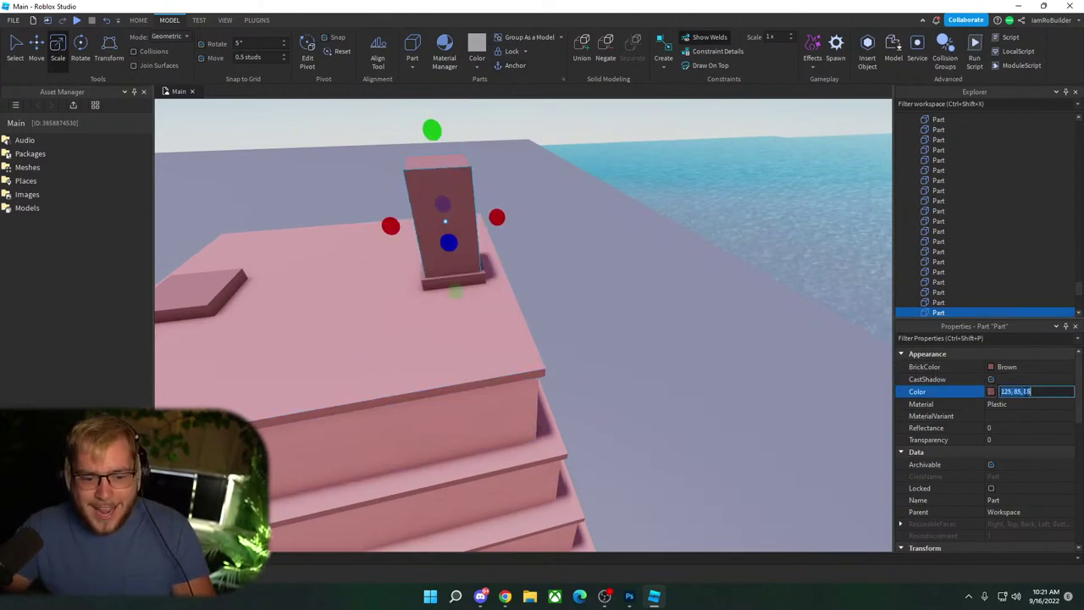
{"action": "type", "text": "203, 139, 138"}
{"action": "key", "text": "Return"}
{"action": "right_click_drag", "start_coordinate": [653, 342], "coordinate": [653, 342]}
{"action": "left_click_drag", "start_coordinate": [537, 228], "coordinate": [535, 212]}
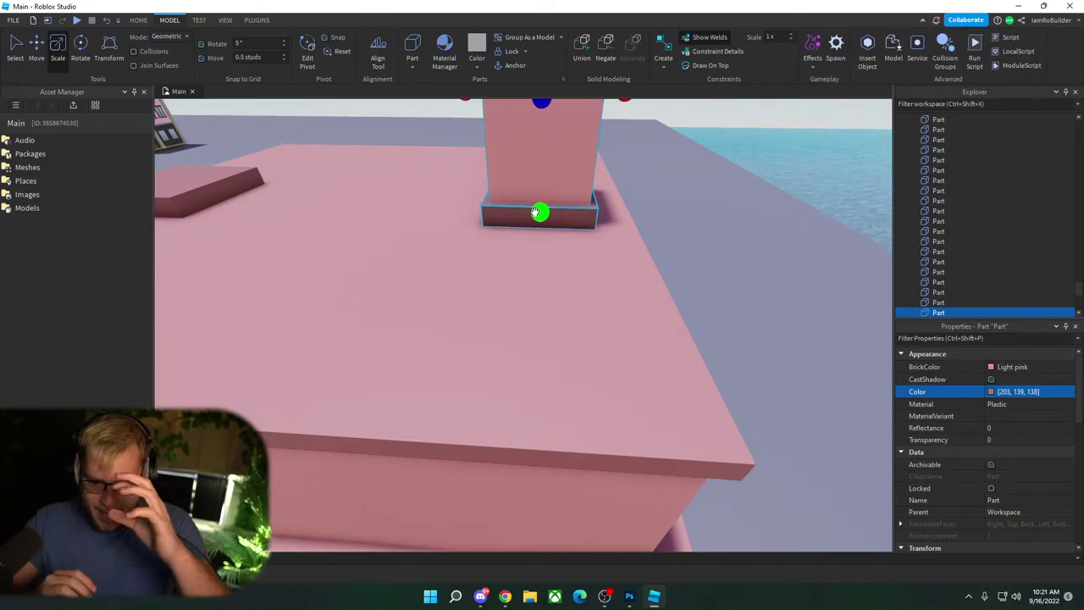
Step: Duplicate the roof column and move the copy onto the other base plate
{"action": "left_click", "coordinate": [39, 43]}
{"action": "right_click_drag", "start_coordinate": [381, 204], "coordinate": [380, 204]}
{"action": "key", "text": "ctrl+d"}
{"action": "left_click_drag", "start_coordinate": [547, 259], "coordinate": [407, 286]}
{"action": "key", "text": "a"}
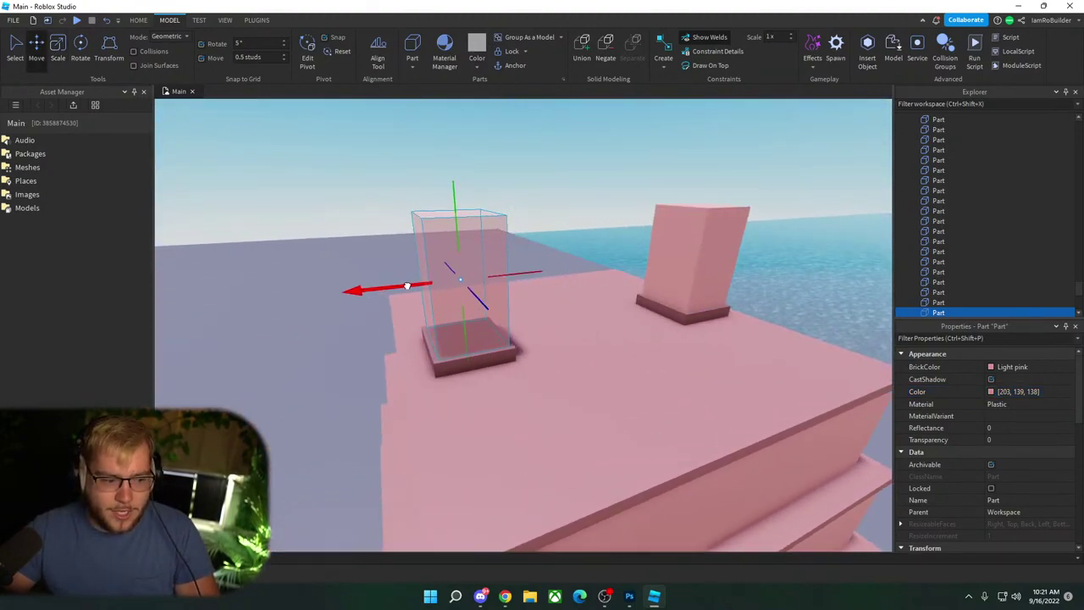
{"action": "left_click", "coordinate": [610, 180]}
Step: Duplicate both dark base plates and raise the copies above the two columns as caps
{"action": "key", "text": "d"}
{"action": "right_click_drag", "start_coordinate": [610, 219], "coordinate": [608, 222]}
{"action": "scroll", "coordinate": [608, 221], "scroll_direction": "down", "scroll_amount": 4}
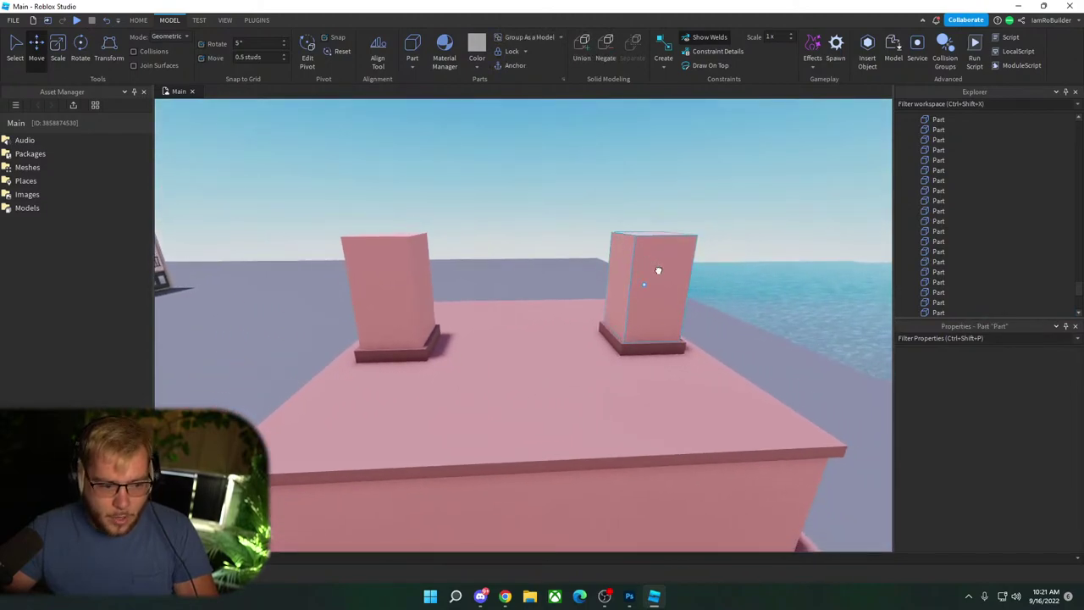
{"action": "left_click", "coordinate": [652, 278]}
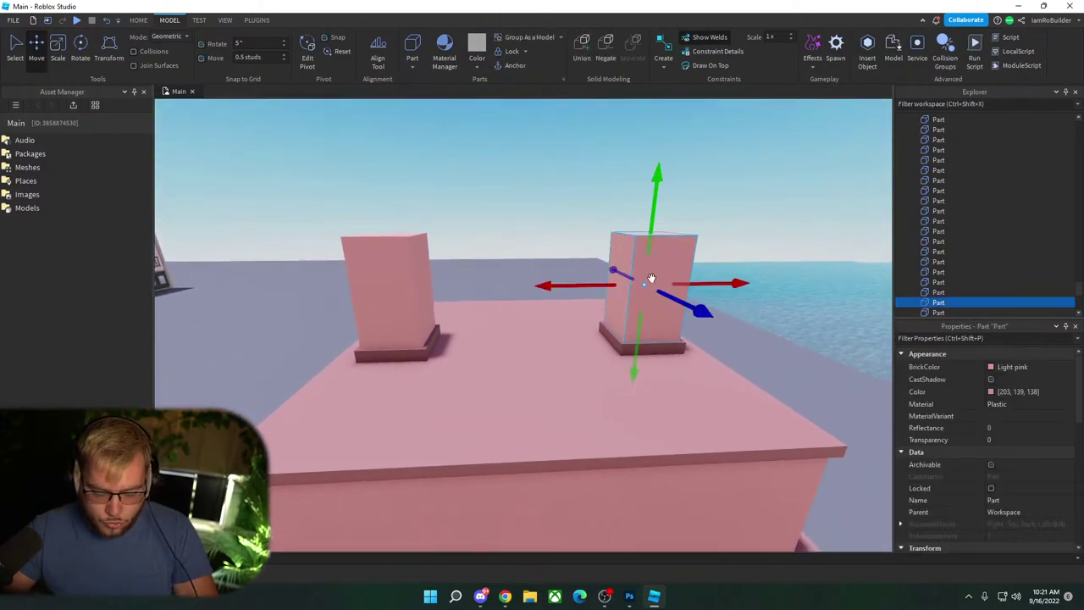
{"action": "left_click", "coordinate": [419, 344]}
{"action": "left_click", "coordinate": [637, 349], "text": "ctrl"}
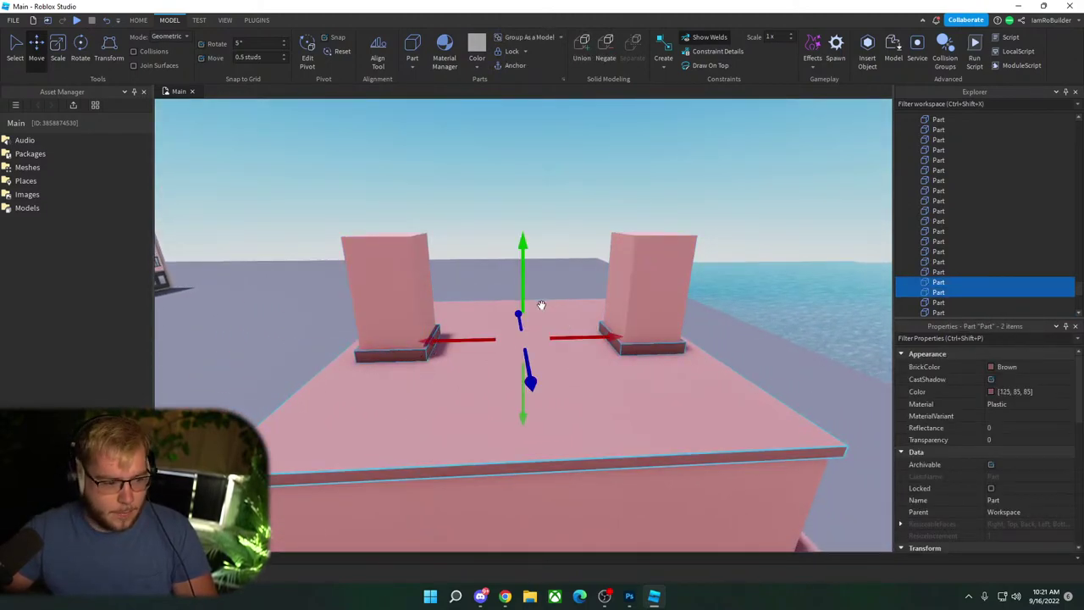
{"action": "left_click", "coordinate": [518, 260]}
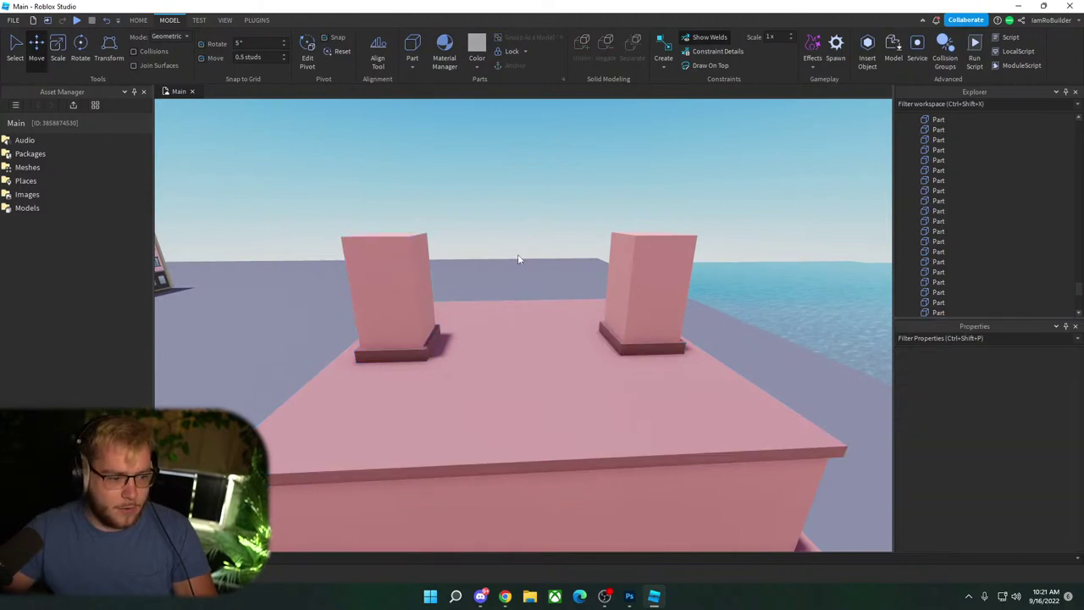
{"action": "left_click", "coordinate": [417, 341]}
{"action": "left_click", "coordinate": [627, 344], "text": "ctrl"}
{"action": "left_click_drag", "start_coordinate": [522, 250], "coordinate": [541, 104]}
Step: Stretch both roof columns upward until they meet their raised caps
{"action": "left_click", "coordinate": [392, 277]}
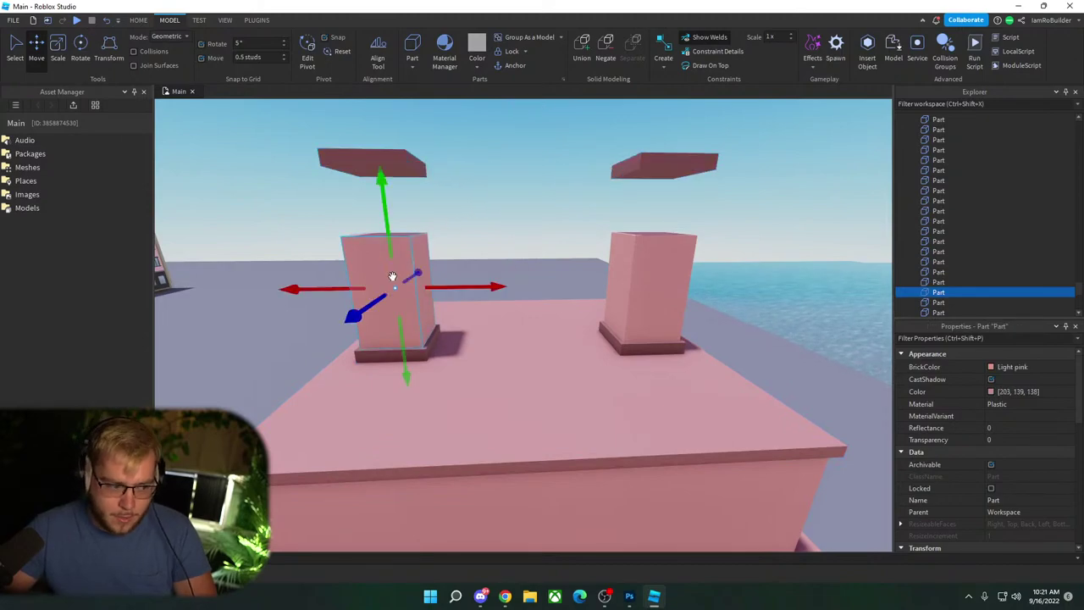
{"action": "left_click", "coordinate": [58, 47]}
{"action": "left_click_drag", "start_coordinate": [386, 208], "coordinate": [379, 139]}
{"action": "left_click", "coordinate": [649, 238]}
{"action": "left_click_drag", "start_coordinate": [653, 206], "coordinate": [667, 149]}
{"action": "left_click", "coordinate": [486, 161]}
{"action": "key", "text": "s"}
{"action": "key", "text": "d"}
Step: Shorten one roof column and lower its dark cap onto it, leaving the other column taller
{"action": "left_click", "coordinate": [585, 278]}
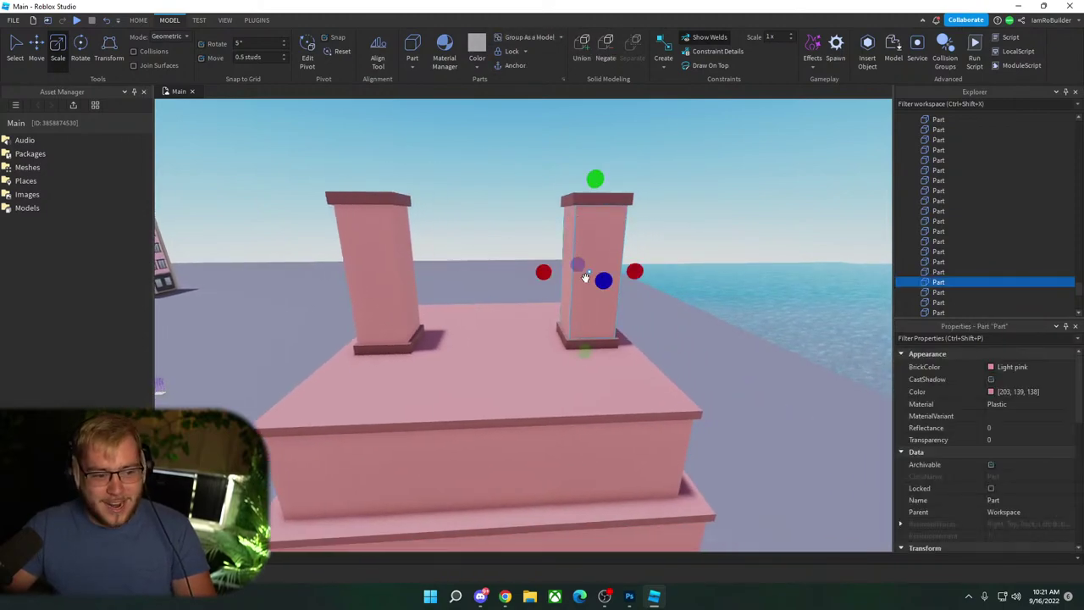
{"action": "left_click", "coordinate": [364, 242]}
{"action": "left_click_drag", "start_coordinate": [368, 169], "coordinate": [400, 195]}
{"action": "left_click", "coordinate": [400, 196]}
{"action": "left_click", "coordinate": [36, 46]}
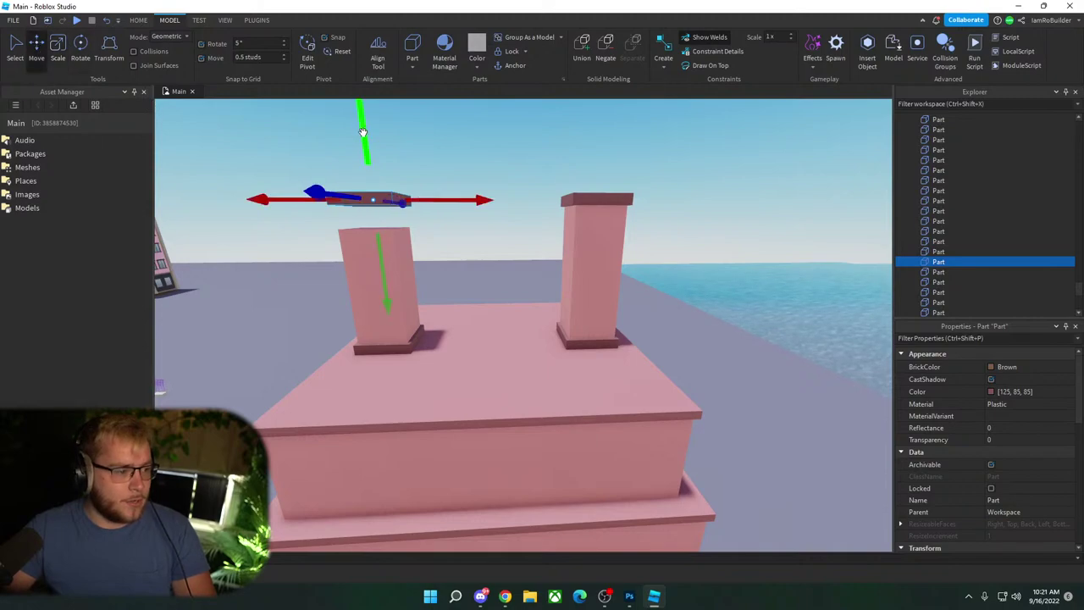
{"action": "left_click_drag", "start_coordinate": [362, 151], "coordinate": [368, 174]}
{"action": "left_click", "coordinate": [297, 135]}
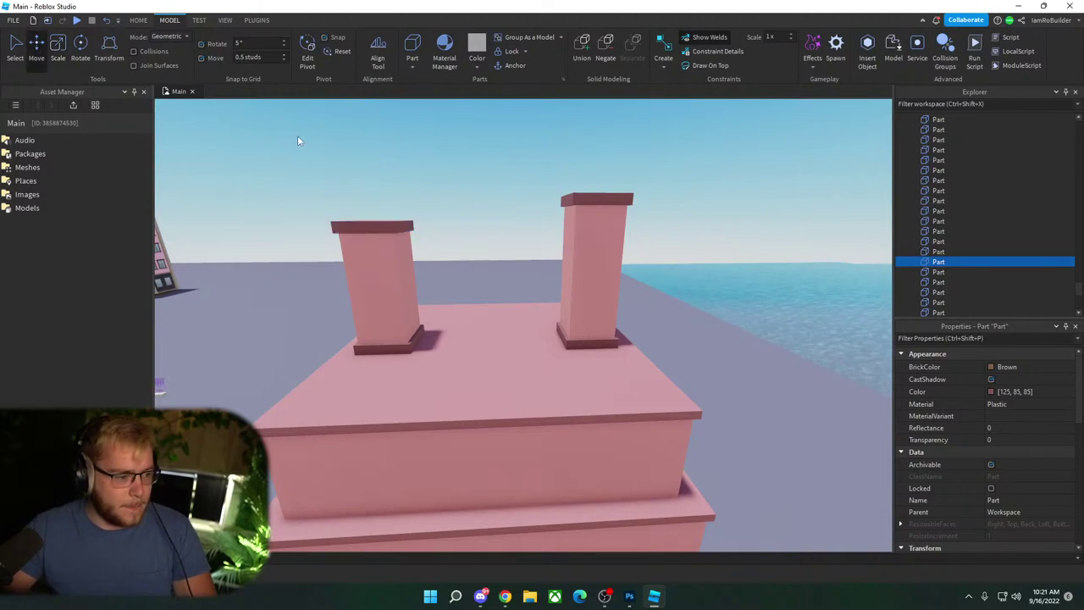
Step: Duplicate the shorter column, place the copy as a horizontal beam above and between the columns, and lengthen it past both
{"action": "left_click", "coordinate": [407, 300]}
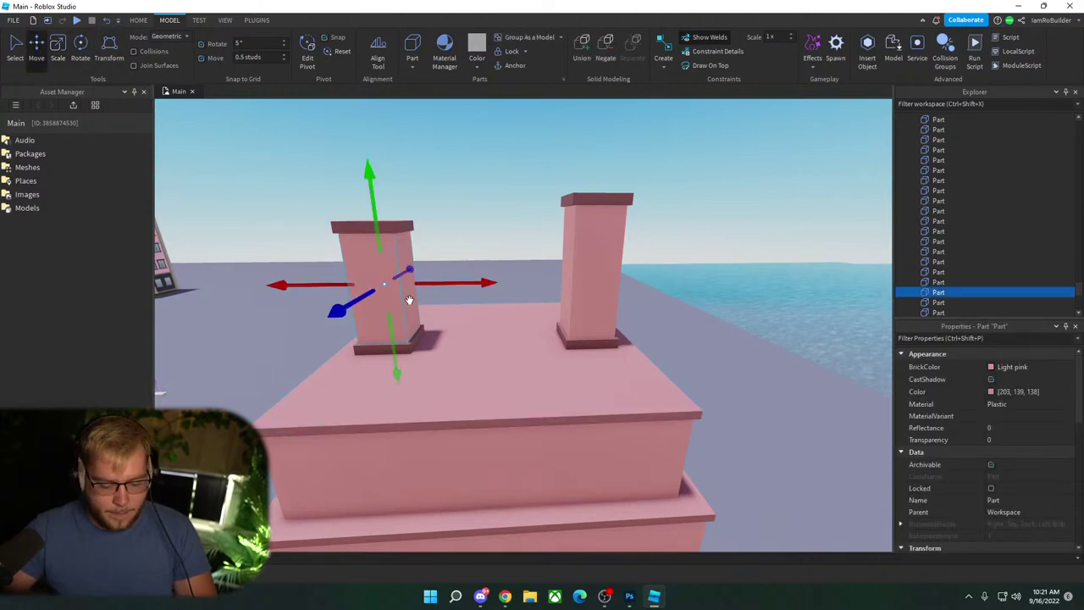
{"action": "key", "text": "ctrl+d"}
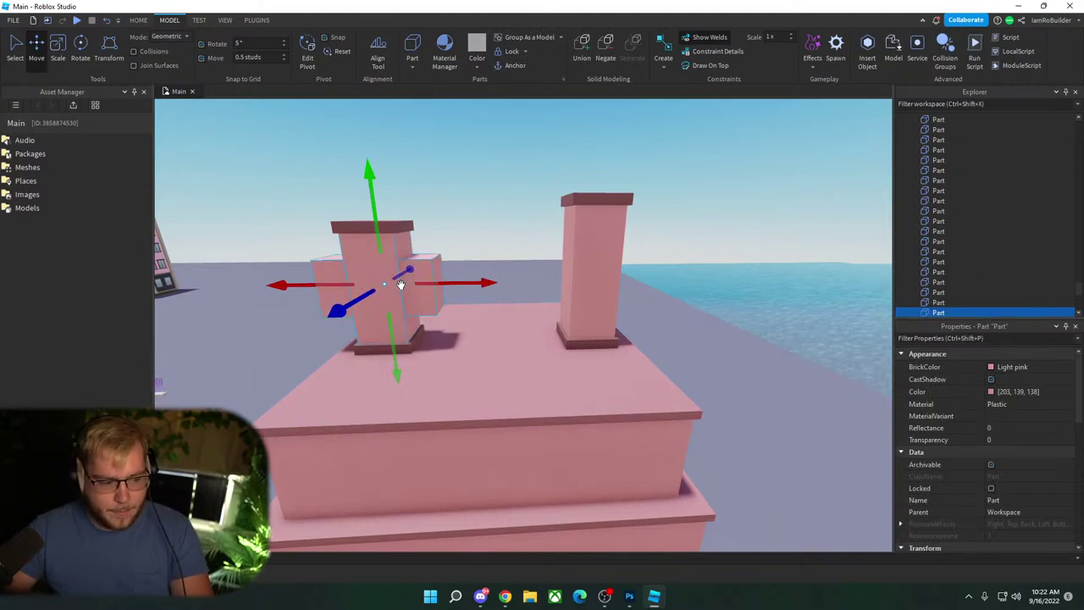
{"action": "left_click_drag", "start_coordinate": [401, 284], "coordinate": [552, 200]}
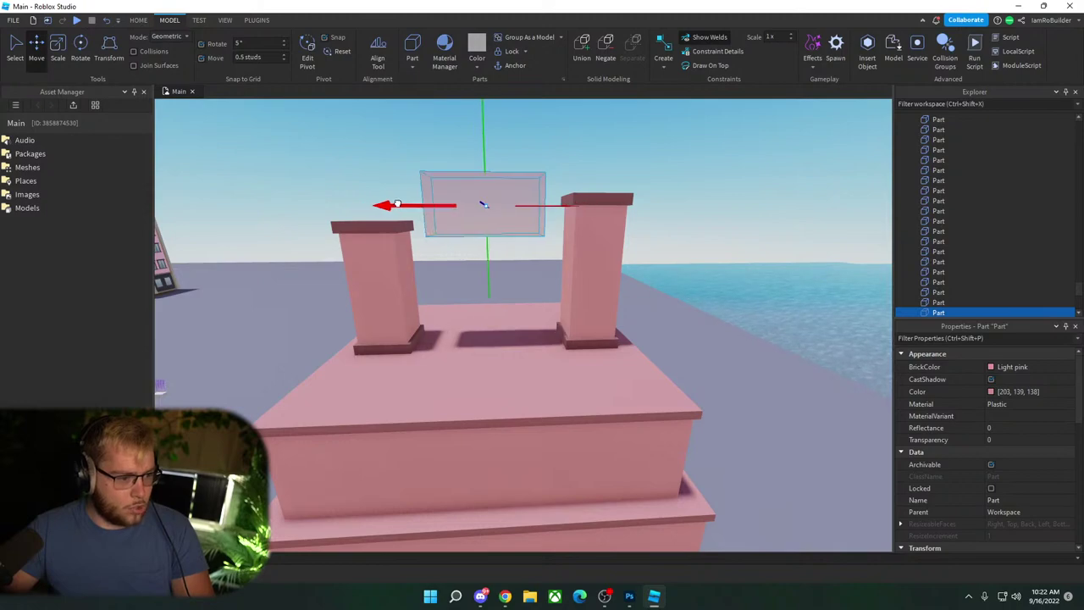
{"action": "key", "text": "ctrl+4"}
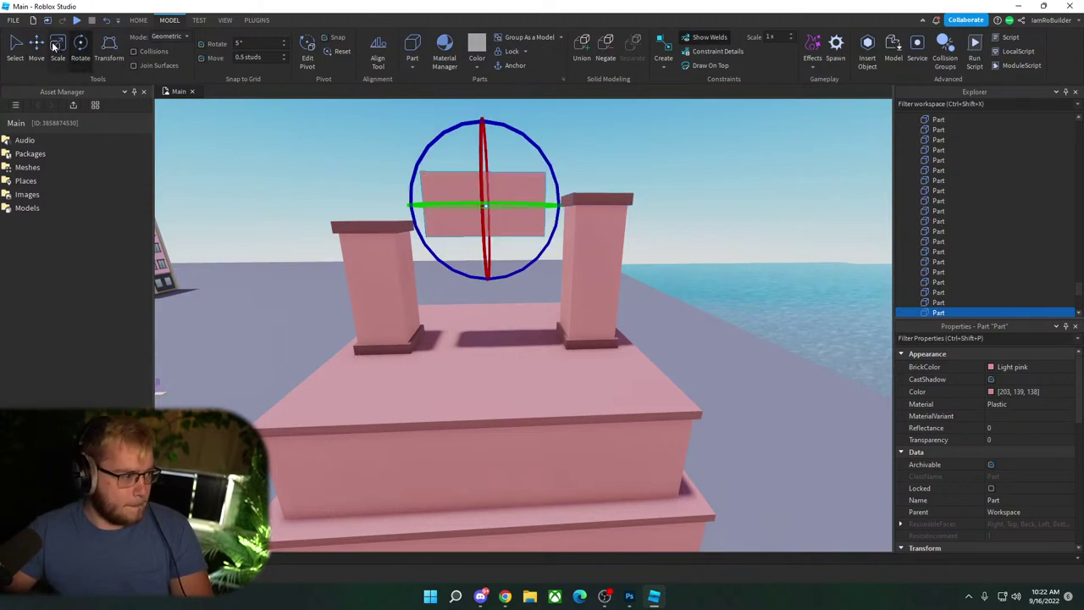
{"action": "left_click", "coordinate": [55, 47]}
{"action": "left_click_drag", "start_coordinate": [566, 203], "coordinate": [659, 204]}
Step: Tilt the beam up towards the taller column and raise it to rest on both caps
{"action": "key", "text": "ctrl+4"}
{"action": "mouse_move", "coordinate": [546, 157]}
{"action": "left_mouse_down"}
{"action": "mouse_move", "coordinate": [534, 138]}
{"action": "mouse_move", "coordinate": [555, 174]}
{"action": "left_mouse_up"}
{"action": "left_click", "coordinate": [37, 47]}
{"action": "left_click_drag", "start_coordinate": [484, 157], "coordinate": [480, 132]}
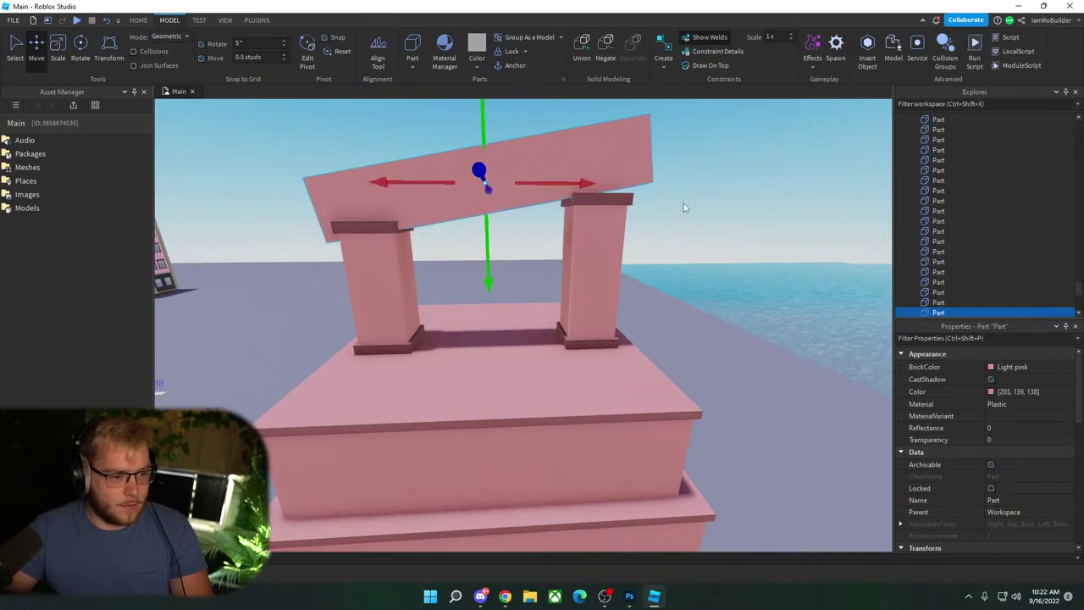
{"action": "left_click", "coordinate": [715, 224]}
Step: Fine-tune the sloped beam's tilt with a 2.5° rotation snap and restore the snap to 5°
{"action": "right_click_drag", "start_coordinate": [702, 261], "coordinate": [701, 260]}
{"action": "key", "text": "d"}
{"action": "key", "text": "w"}
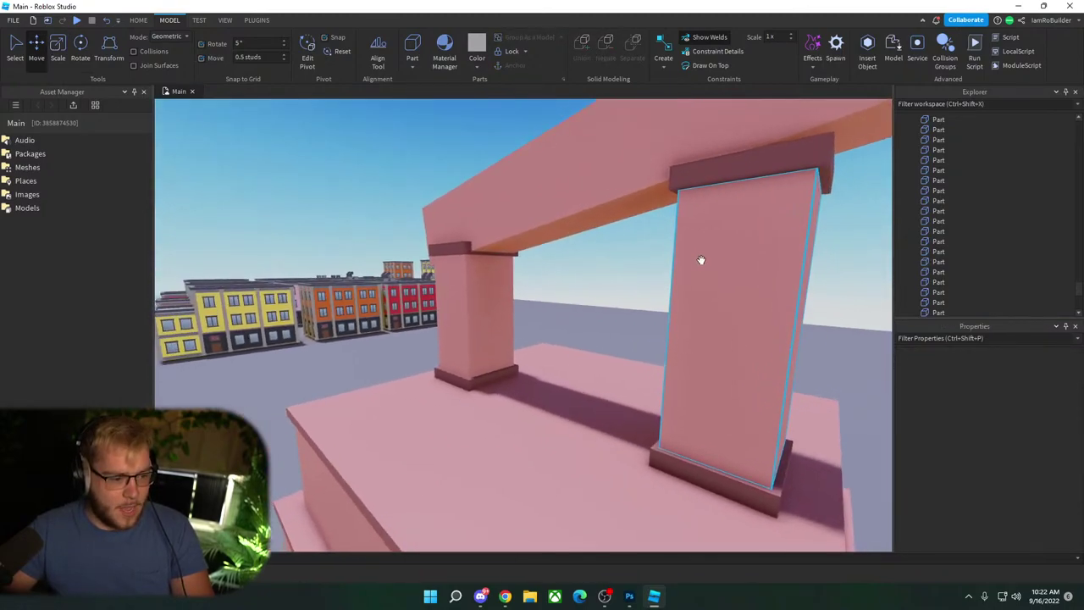
{"action": "scroll", "coordinate": [701, 260], "scroll_direction": "down", "scroll_amount": 5}
{"action": "left_click", "coordinate": [631, 212]}
{"action": "scroll", "coordinate": [636, 206], "scroll_direction": "down", "scroll_amount": 2}
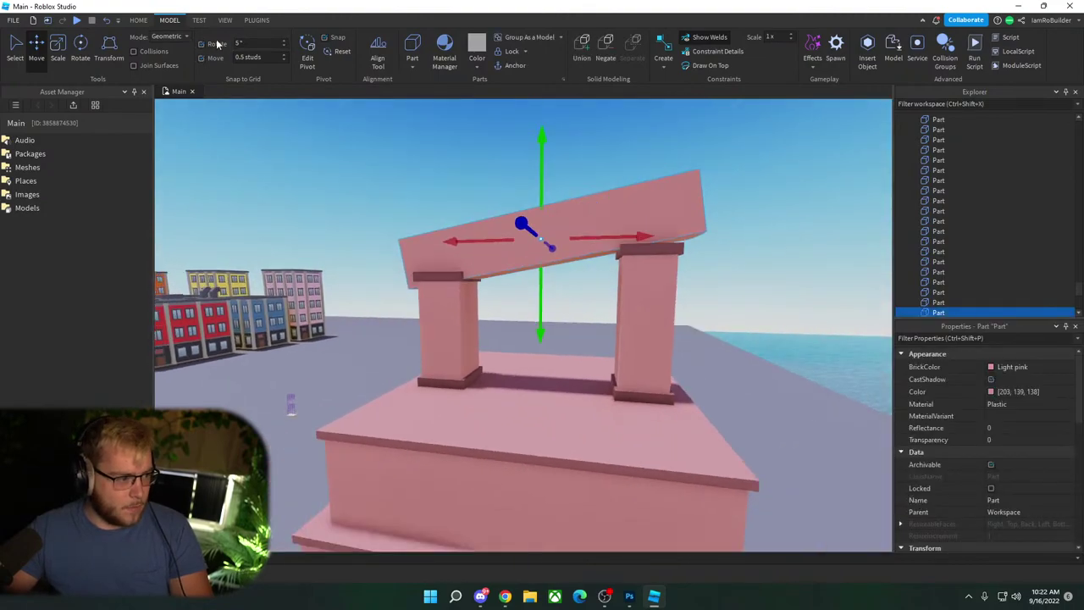
{"action": "left_click", "coordinate": [80, 47]}
{"action": "left_click_drag", "start_coordinate": [585, 193], "coordinate": [599, 179]}
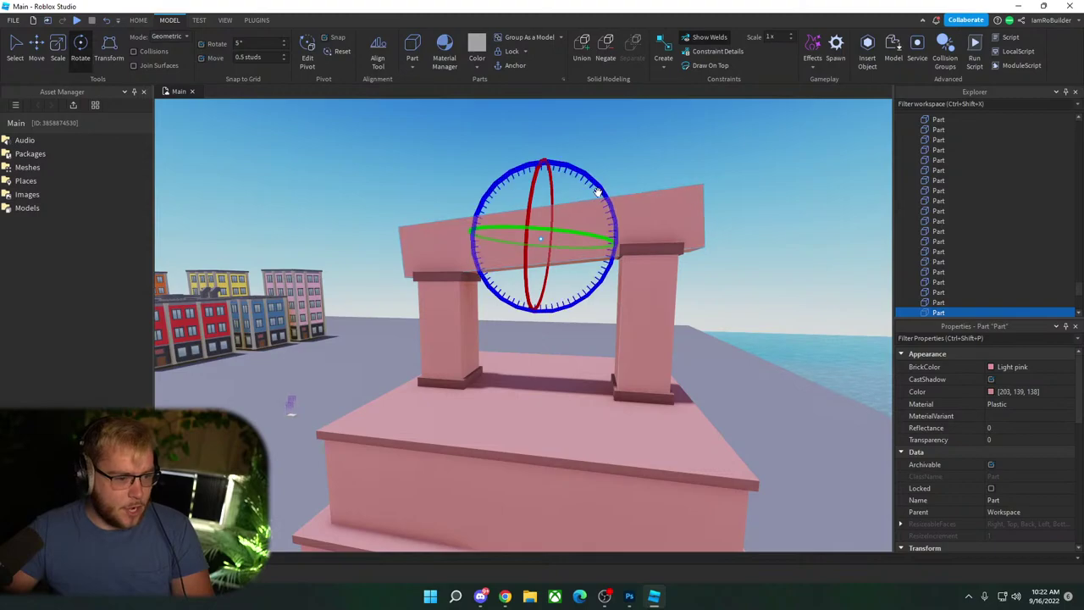
{"action": "left_click", "coordinate": [250, 43]}
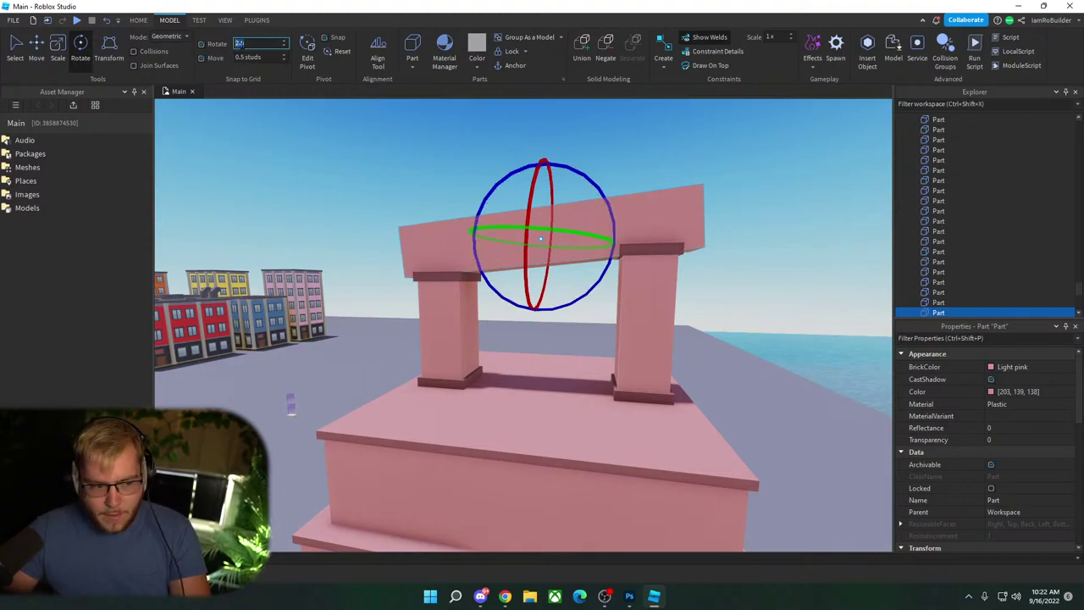
{"action": "mouse_move", "coordinate": [598, 182]}
{"action": "left_mouse_down"}
{"action": "mouse_move", "coordinate": [588, 194]}
{"action": "mouse_move", "coordinate": [602, 186]}
{"action": "left_mouse_up"}
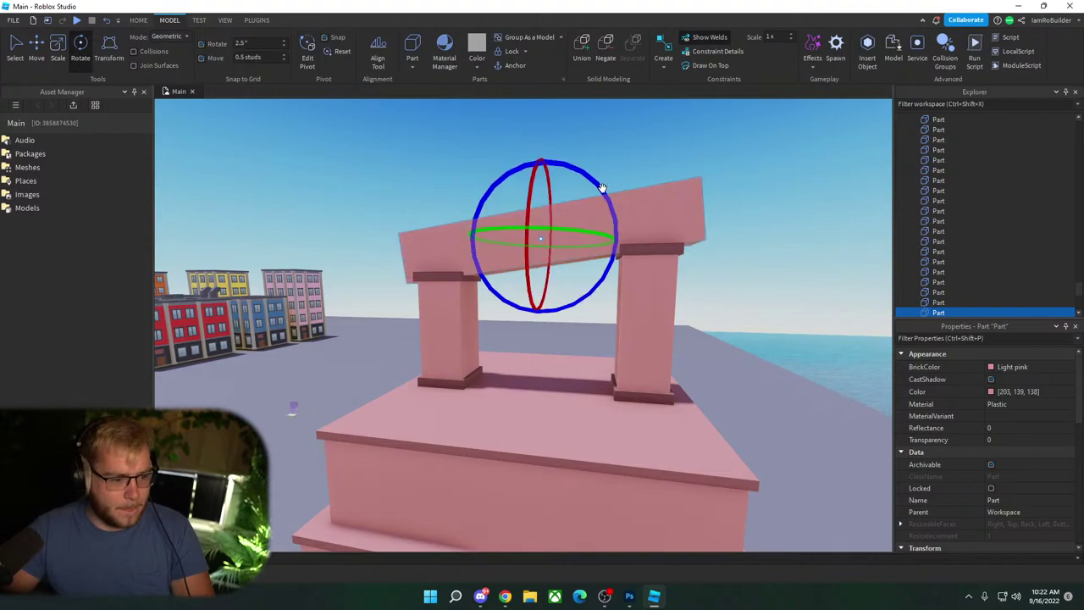
{"action": "left_click", "coordinate": [250, 43]}
{"action": "type", "text": "5"}
{"action": "left_click", "coordinate": [370, 151]}
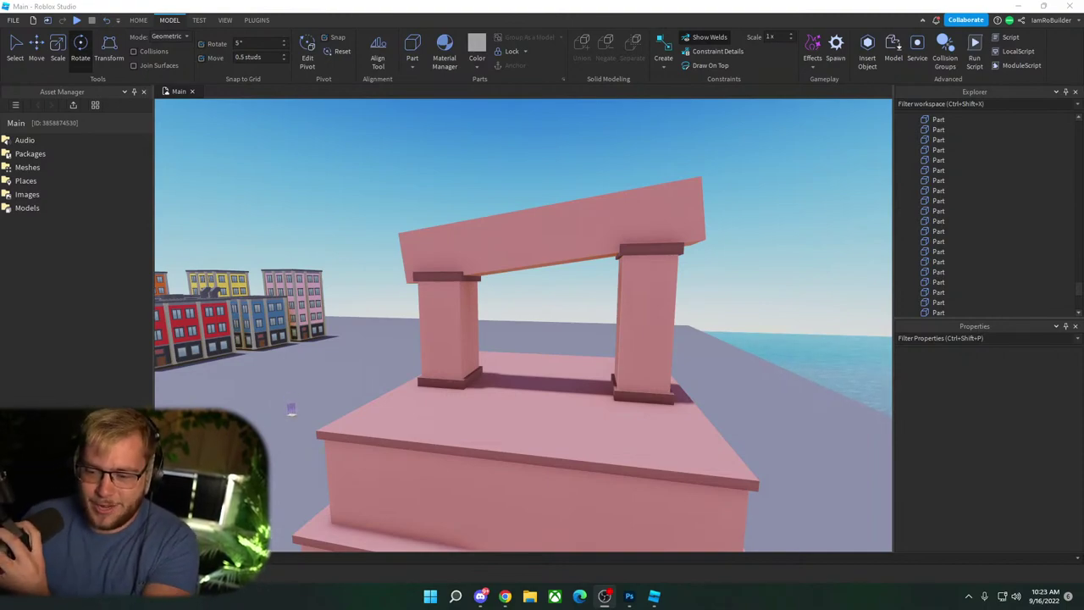
Step: Insert a cylinder part on the building's flat roof in front of the columns
{"action": "left_click", "coordinate": [739, 250]}
{"action": "key", "text": "d"}
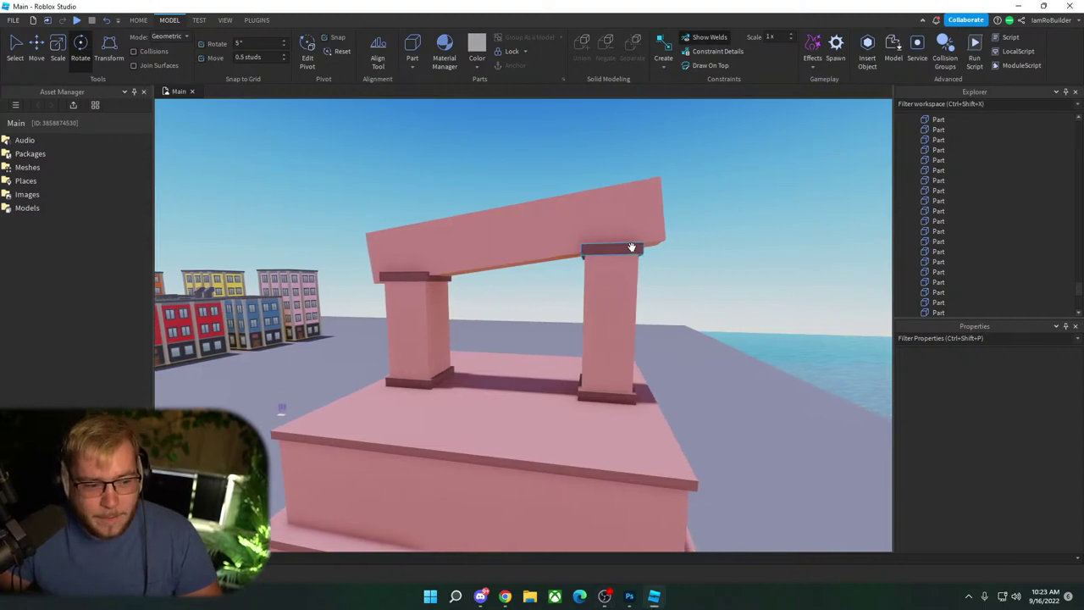
{"action": "key", "text": "s"}
{"action": "right_click_drag", "start_coordinate": [723, 270], "coordinate": [702, 272]}
{"action": "key", "text": "w"}
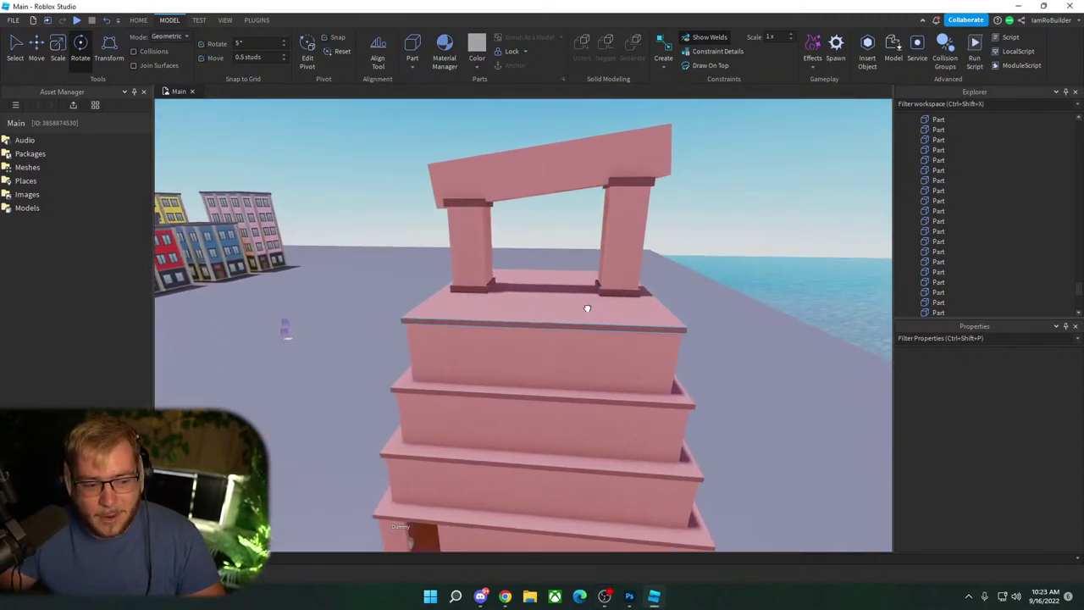
{"action": "left_click", "coordinate": [587, 305]}
{"action": "left_click", "coordinate": [725, 150]}
{"action": "key", "text": "w"}
{"action": "right_click_drag", "start_coordinate": [663, 178], "coordinate": [674, 200]}
{"action": "key", "text": "s"}
{"action": "key", "text": "s"}
{"action": "left_click", "coordinate": [412, 65]}
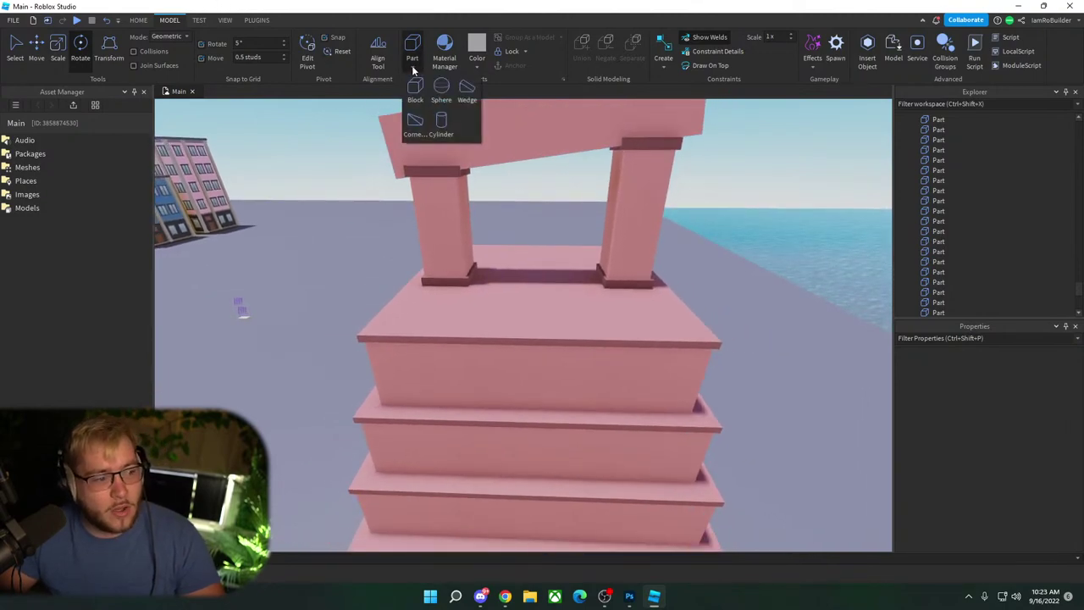
{"action": "left_click", "coordinate": [447, 129]}
Step: Orient the cylinder upright at 0, 90, -90 and give it the roof slab's position -2505.873, 128.519, 1391.625
{"action": "left_click", "coordinate": [619, 314]}
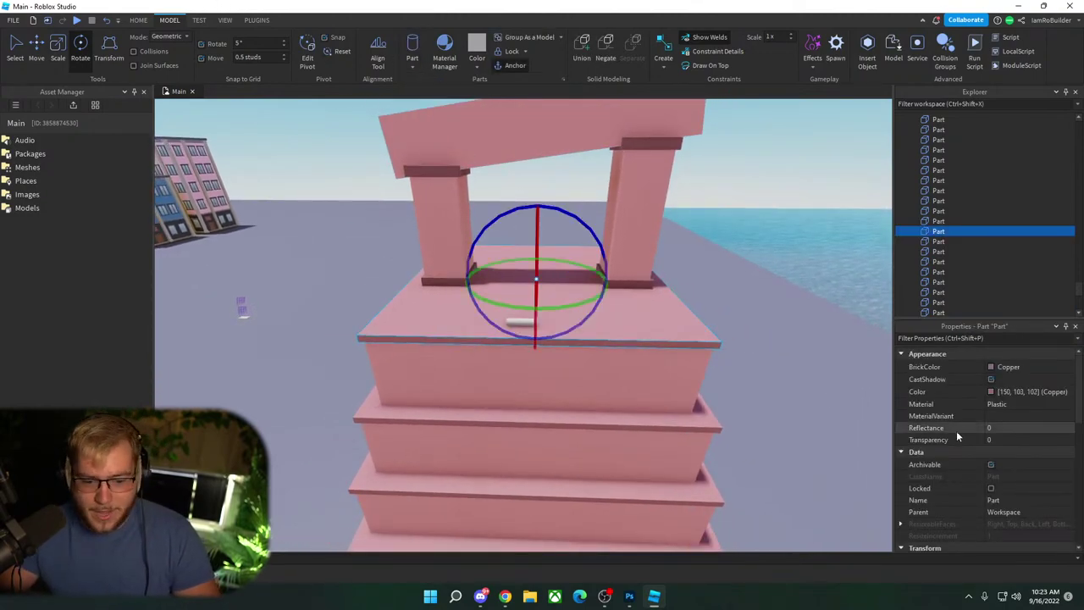
{"action": "scroll", "coordinate": [998, 453], "scroll_direction": "down", "scroll_amount": 3}
{"action": "left_click", "coordinate": [1021, 500]}
{"action": "key", "text": "ctrl+c"}
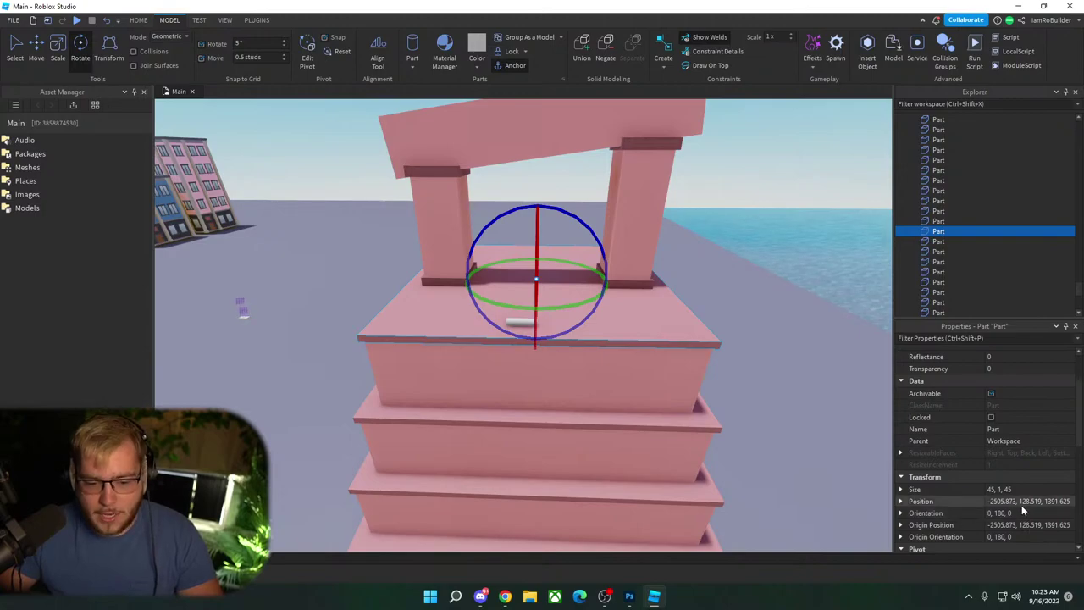
{"action": "left_click", "coordinate": [517, 320]}
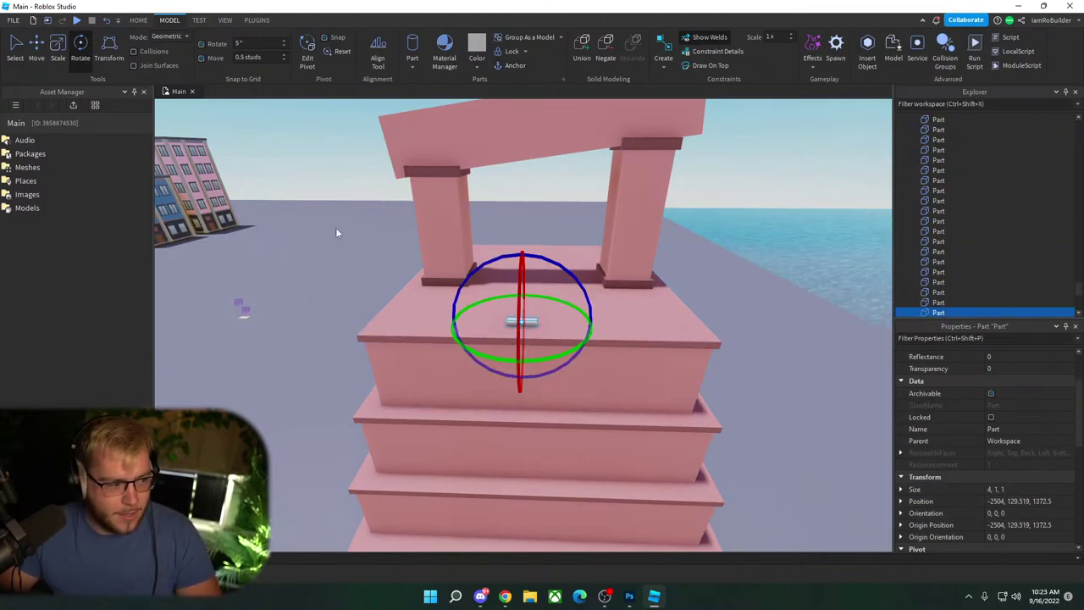
{"action": "key", "text": "ctrl+r"}
{"action": "key", "text": "ctrl+t"}
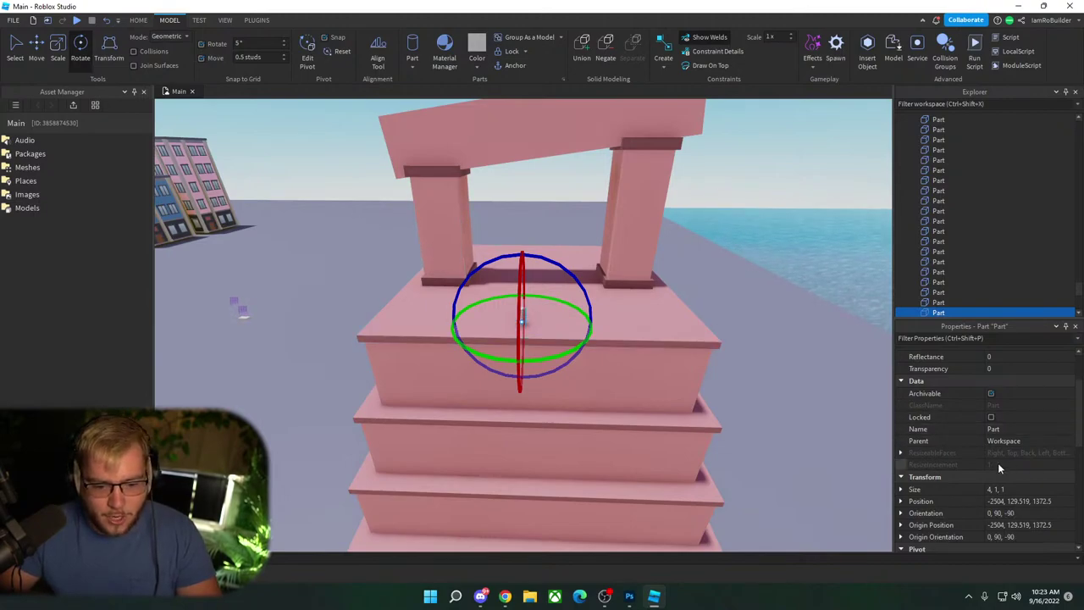
{"action": "left_click", "coordinate": [1031, 499]}
{"action": "key", "text": "ctrl+v"}
{"action": "key", "text": "Return"}
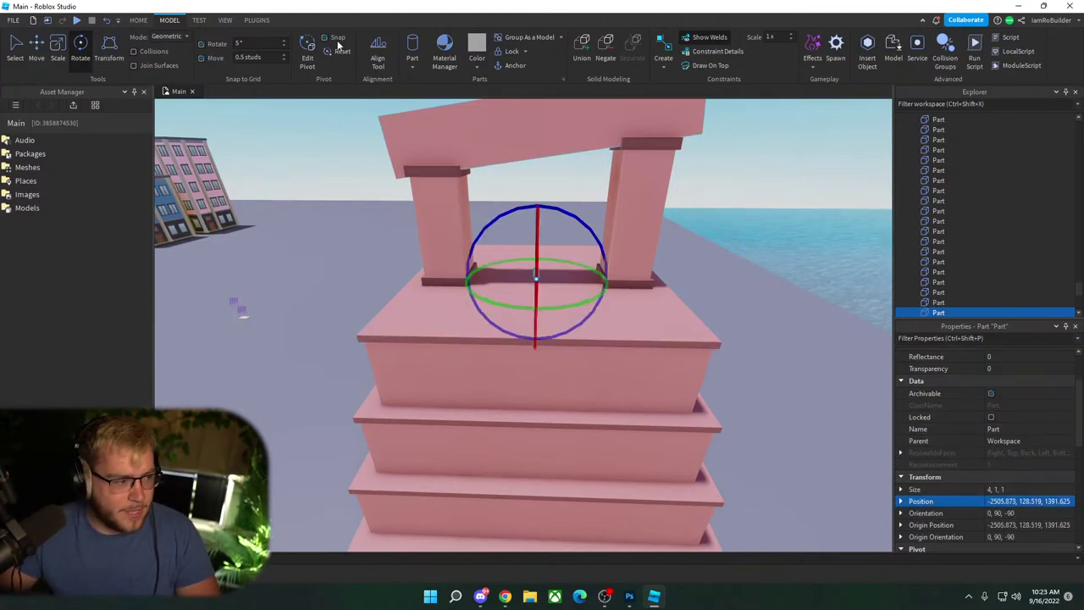
Step: Scale the cylinder into a wide, thin disc lying on the roof slab between the two columns
{"action": "left_click", "coordinate": [58, 49]}
{"action": "right_click_drag", "start_coordinate": [469, 278], "coordinate": [469, 270]}
{"action": "key", "text": "w"}
{"action": "key", "text": "d"}
{"action": "left_click_drag", "start_coordinate": [474, 346], "coordinate": [474, 329]}
{"action": "left_click_drag", "start_coordinate": [472, 263], "coordinate": [650, 300]}
{"action": "left_click_drag", "start_coordinate": [471, 309], "coordinate": [441, 400], "text": "ctrl"}
{"action": "left_click_drag", "start_coordinate": [475, 323], "coordinate": [474, 310]}
{"action": "left_click", "coordinate": [719, 220]}
{"action": "right_click_drag", "start_coordinate": [657, 263], "coordinate": [678, 230]}
{"action": "scroll", "coordinate": [719, 220], "scroll_direction": "down", "scroll_amount": 5}
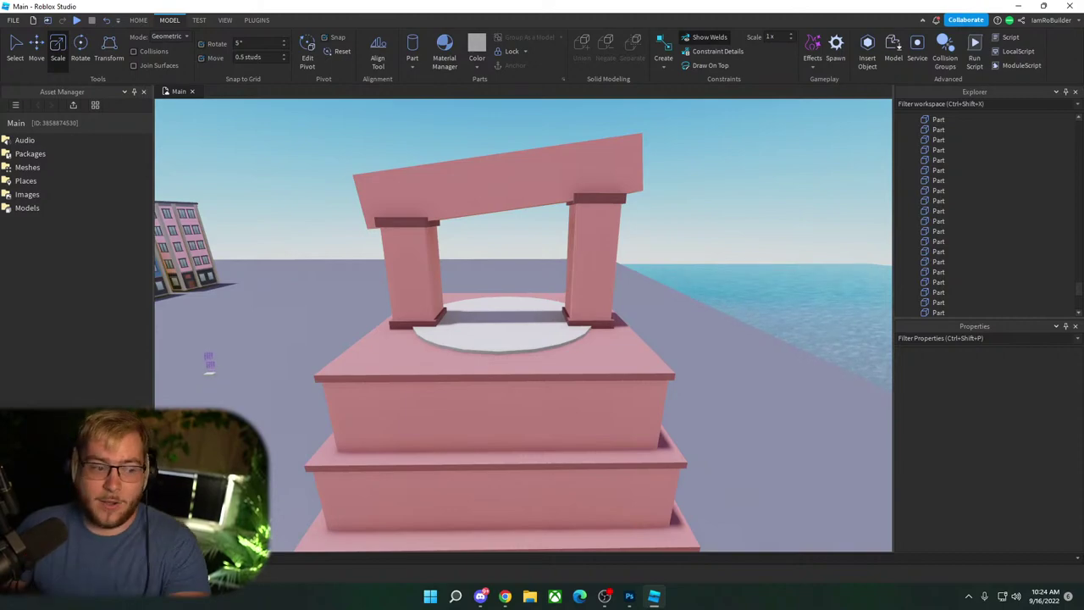
Step: Recolour the grey roof disc in a pale cream brick colour
{"action": "left_click", "coordinate": [521, 328]}
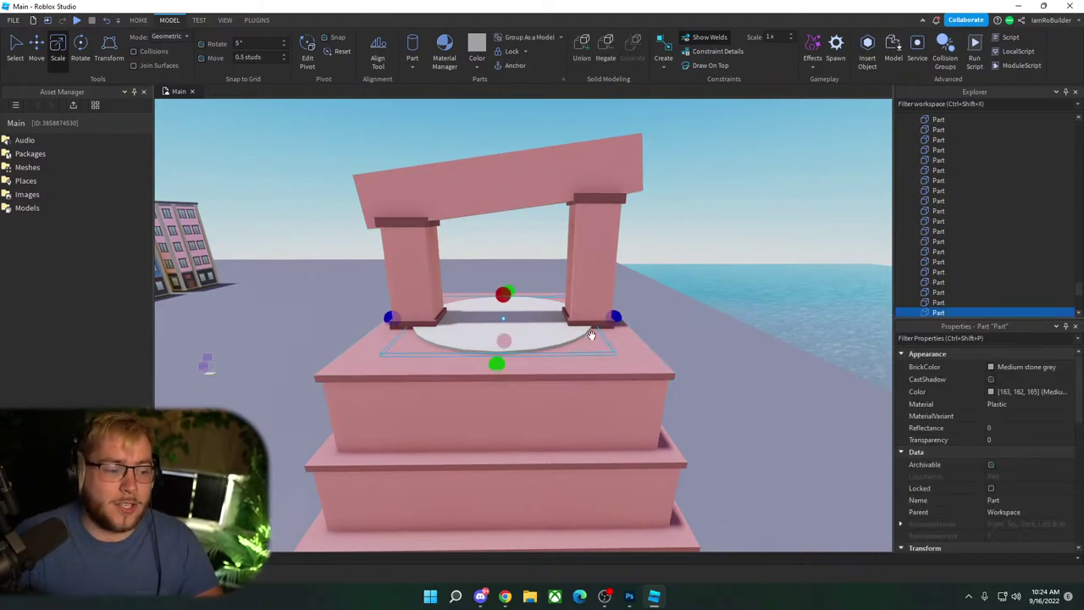
{"action": "left_click", "coordinate": [1009, 370]}
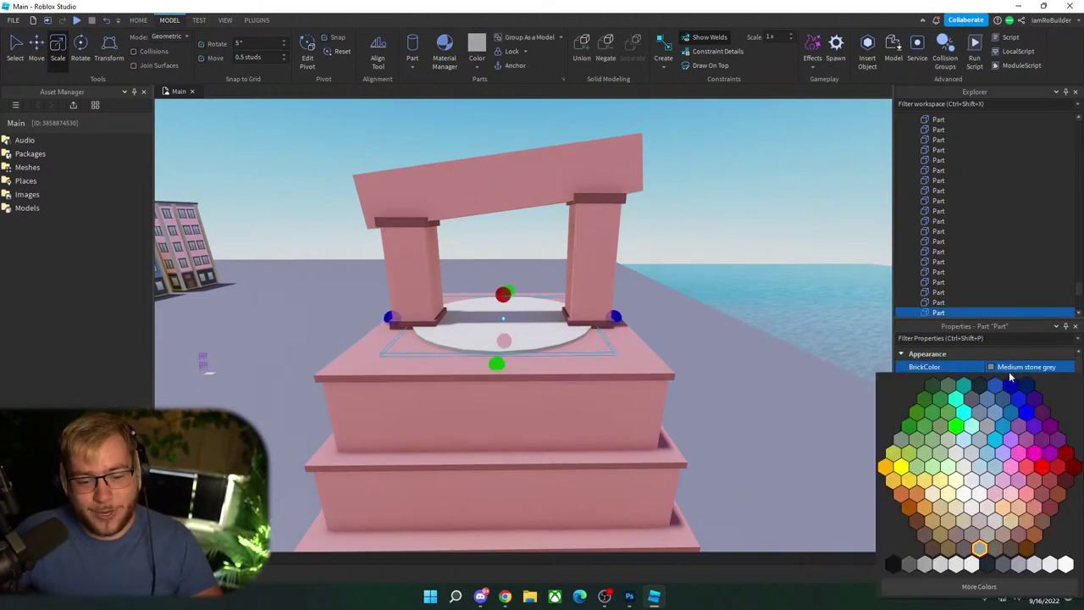
{"action": "left_click", "coordinate": [1012, 525]}
{"action": "left_click", "coordinate": [701, 185]}
Step: Examine the whole building and its storeys from a distance and from several angles
{"action": "key", "text": "s"}
{"action": "right_click_drag", "start_coordinate": [688, 196], "coordinate": [688, 196]}
{"action": "key", "text": "a"}
{"action": "key", "text": "w"}
{"action": "key", "text": "d"}
{"action": "key", "text": "w"}
{"action": "scroll", "coordinate": [661, 221], "scroll_direction": "down", "scroll_amount": 6}
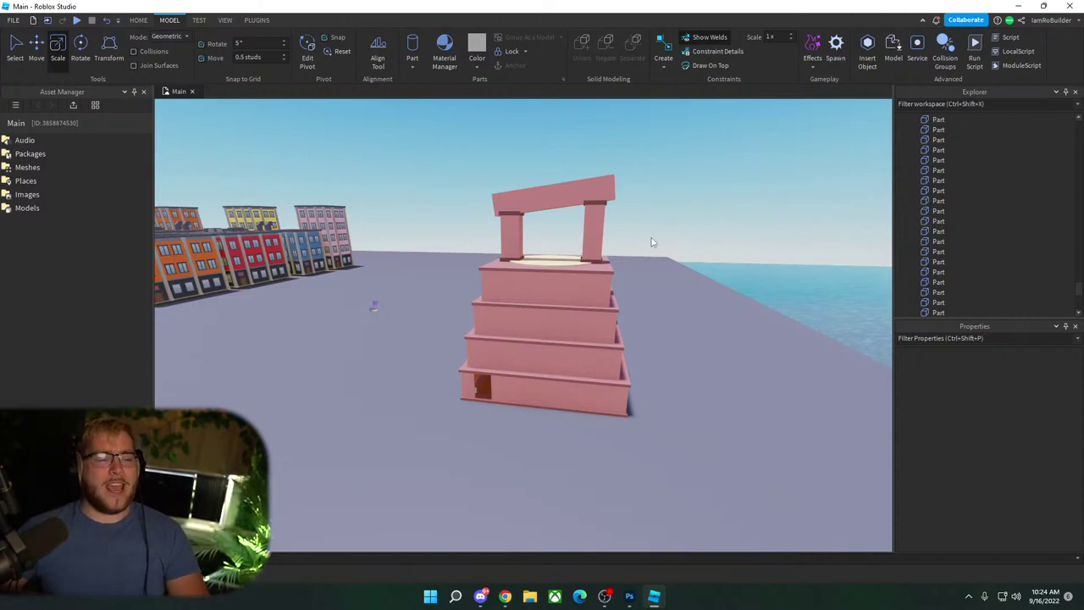
{"action": "right_click_drag", "start_coordinate": [634, 244], "coordinate": [636, 244]}
{"action": "key", "text": "w"}
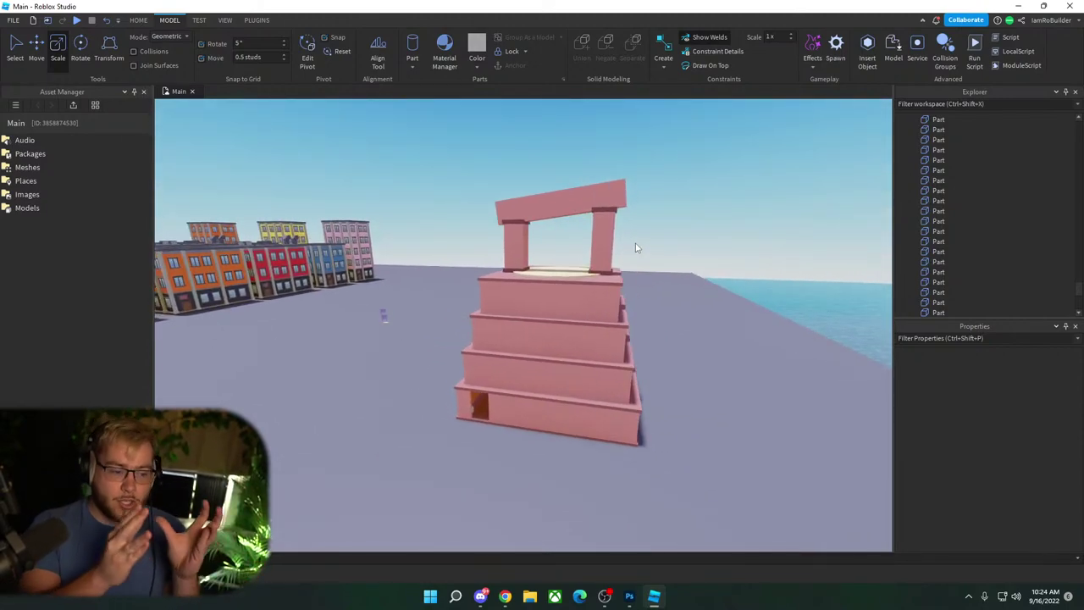
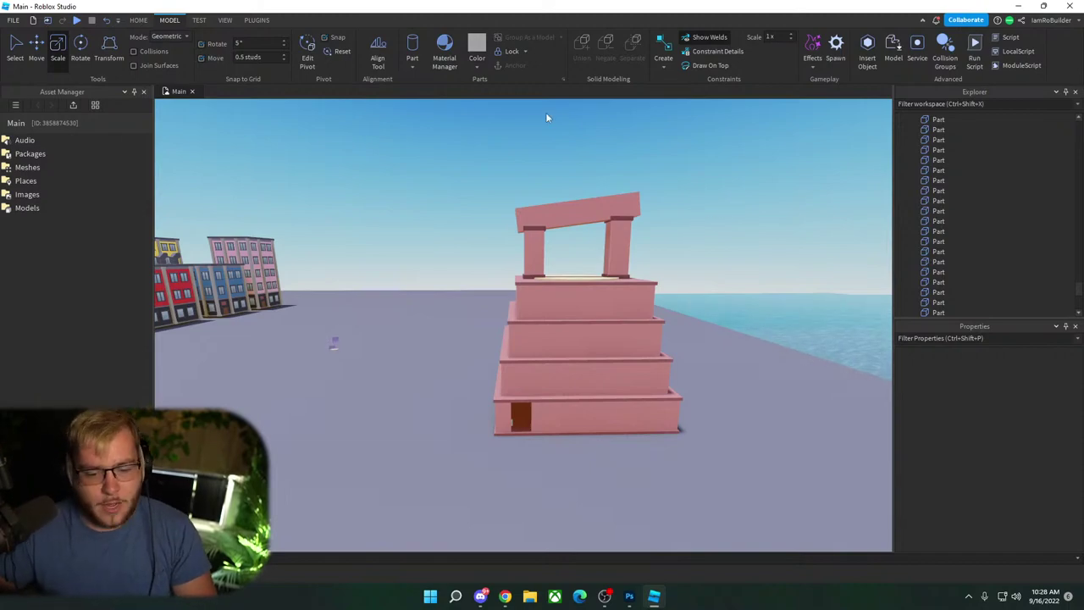
{"action": "key", "text": "d"}
{"action": "key", "text": "w"}
{"action": "right_click_drag", "start_coordinate": [618, 204], "coordinate": [618, 204]}
{"action": "key", "text": "s"}
{"action": "left_click", "coordinate": [583, 291]}
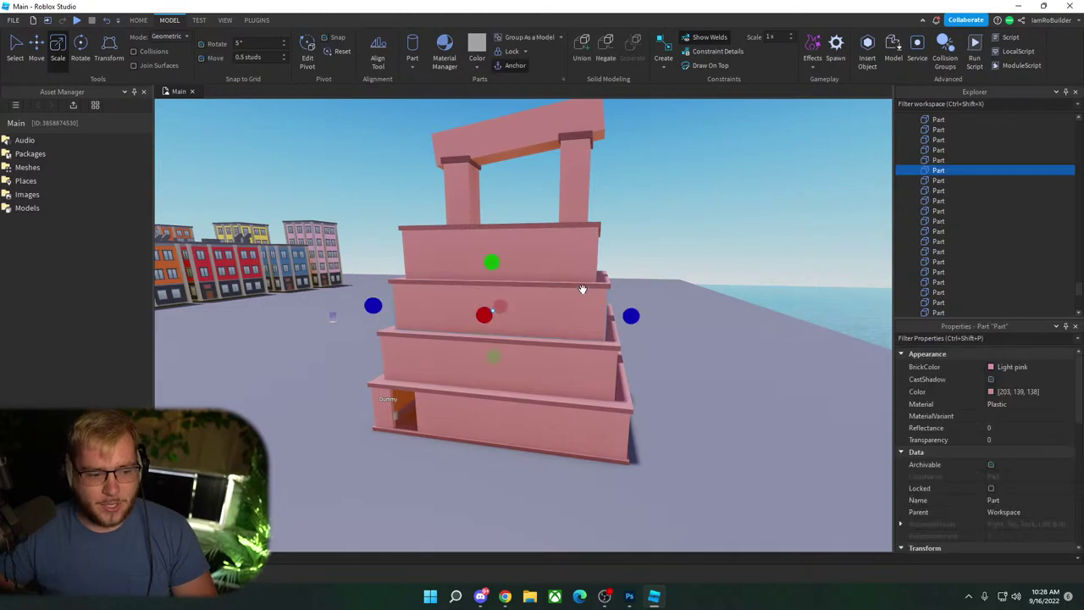
{"action": "key", "text": "d"}
{"action": "key", "text": "w"}
{"action": "right_click_drag", "start_coordinate": [600, 285], "coordinate": [599, 282]}
{"action": "key", "text": "w"}
{"action": "key", "text": "a"}
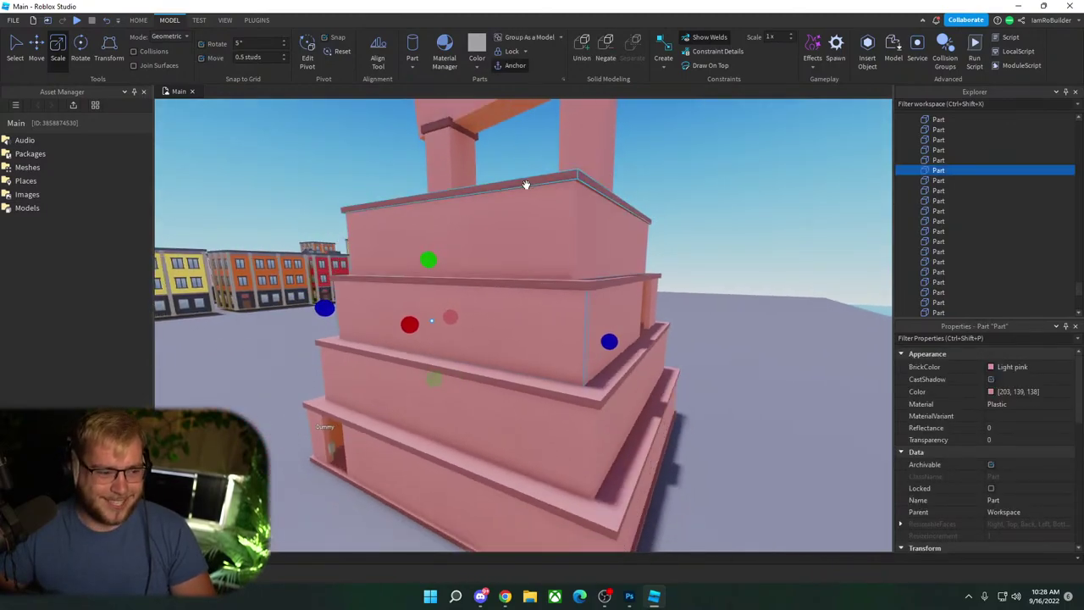
Step: Duplicate the top roof slab, lower the copy over the top storey's wall and thicken it into a horizontal band
{"action": "left_click", "coordinate": [525, 181]}
{"action": "key", "text": "a"}
{"action": "right_click_drag", "start_coordinate": [558, 181], "coordinate": [558, 181]}
{"action": "key", "text": "a"}
{"action": "key", "text": "w"}
{"action": "key", "text": "s"}
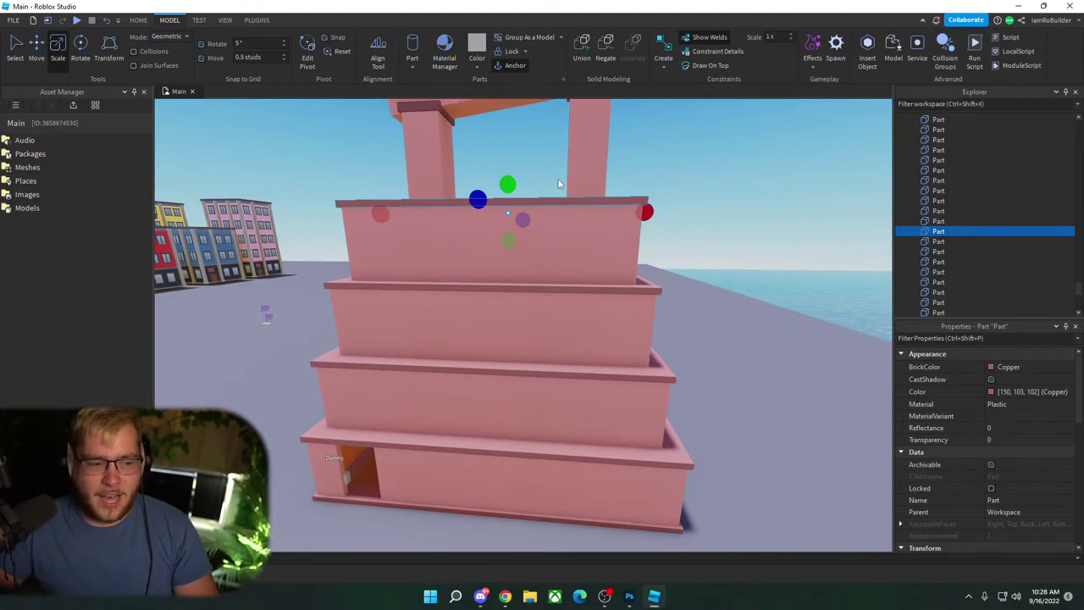
{"action": "left_click", "coordinate": [36, 44]}
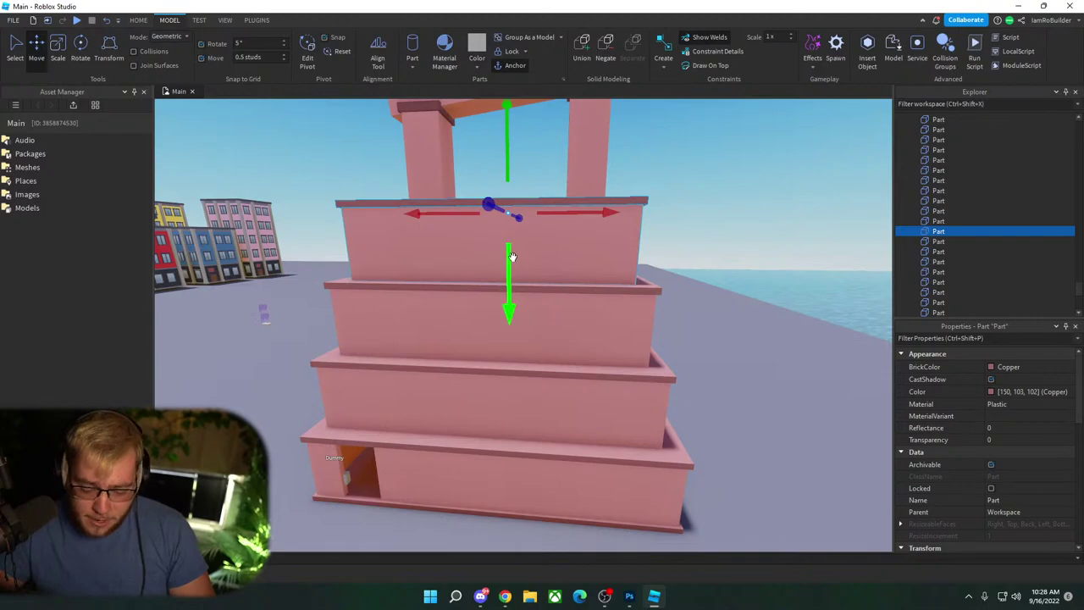
{"action": "key", "text": "ctrl+d"}
{"action": "left_click_drag", "start_coordinate": [508, 154], "coordinate": [492, 201]}
{"action": "left_click", "coordinate": [58, 48]}
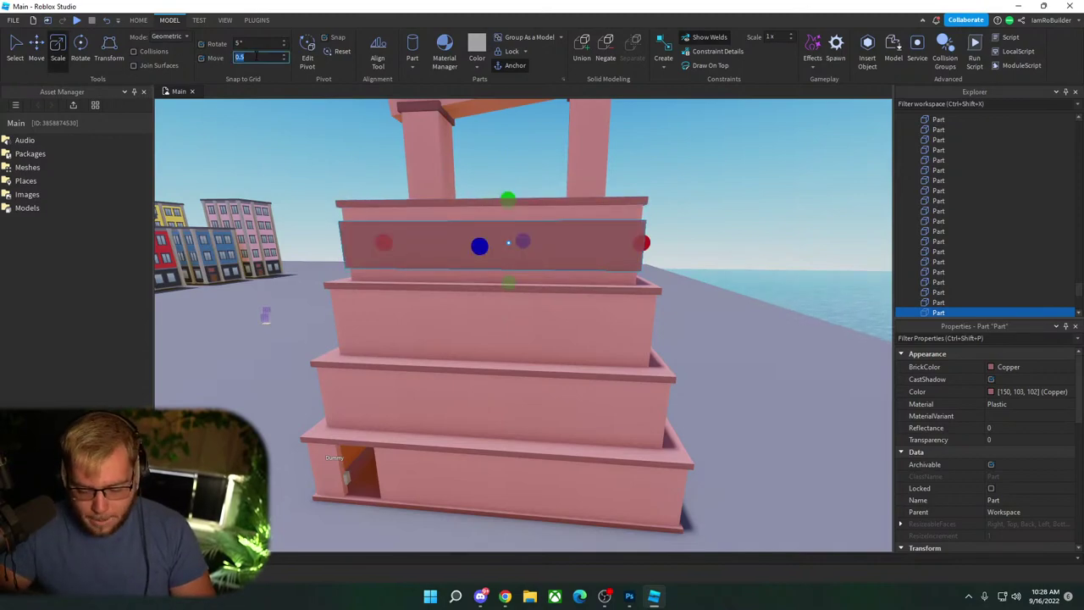
Step: Set the move snapping to 0.25 studs and resize the top-storey band so it projects only slightly beyond the wall
{"action": "key", "text": "BackSpace"}
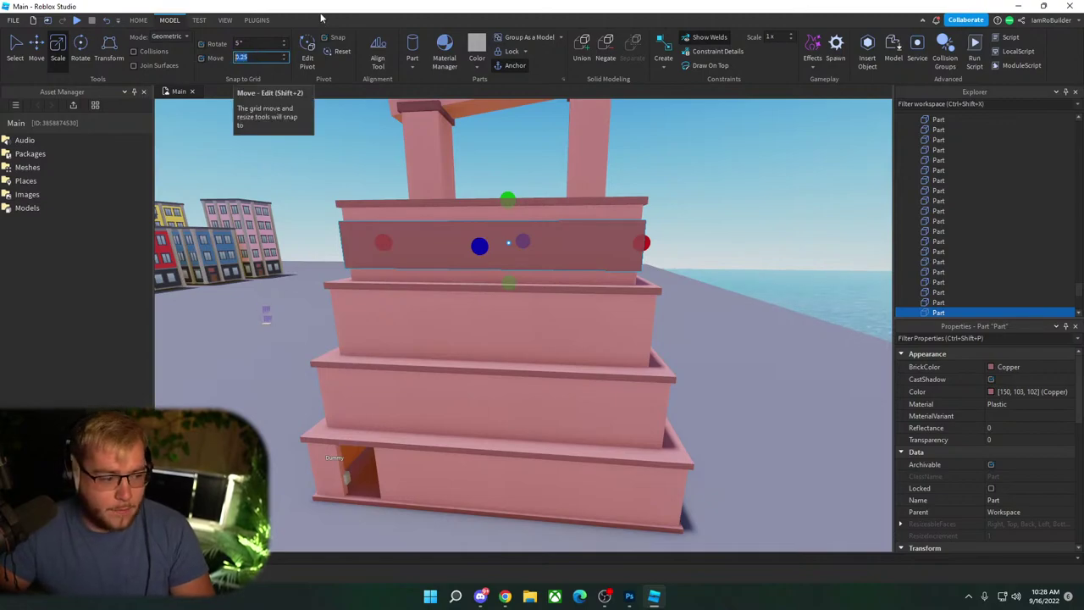
{"action": "key", "text": "w"}
{"action": "right_click_drag", "start_coordinate": [560, 151], "coordinate": [560, 154]}
{"action": "left_click_drag", "start_coordinate": [511, 195], "coordinate": [511, 196]}
{"action": "right_click_drag", "start_coordinate": [617, 206], "coordinate": [619, 205]}
{"action": "key", "text": "a"}
{"action": "left_click_drag", "start_coordinate": [689, 179], "coordinate": [687, 177]}
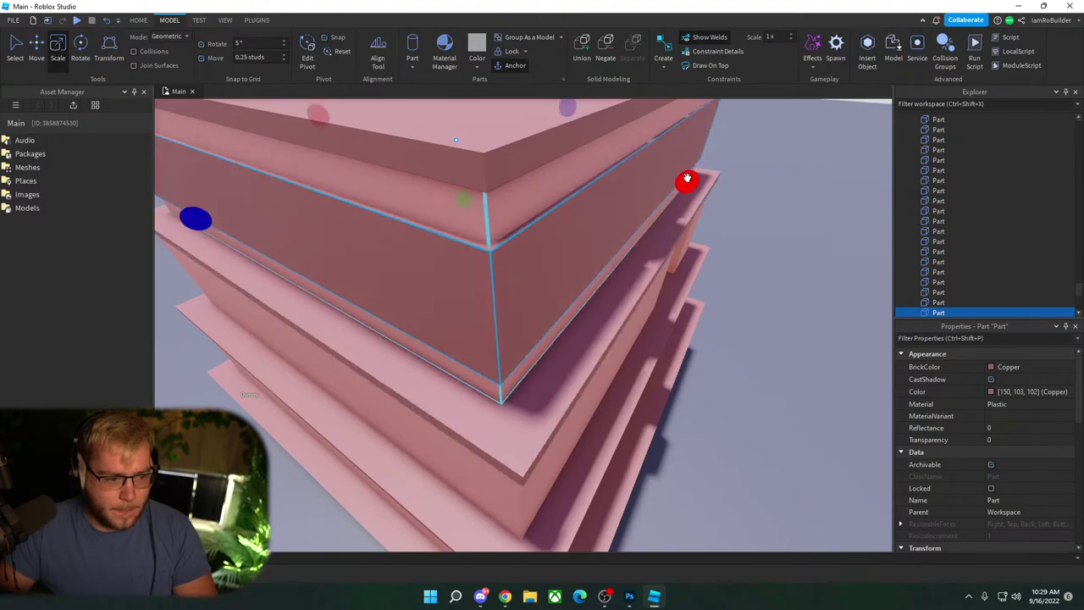
Step: Recolour the top-storey band in a light pink, RGB 223, 152, 151
{"action": "left_click", "coordinate": [995, 393]}
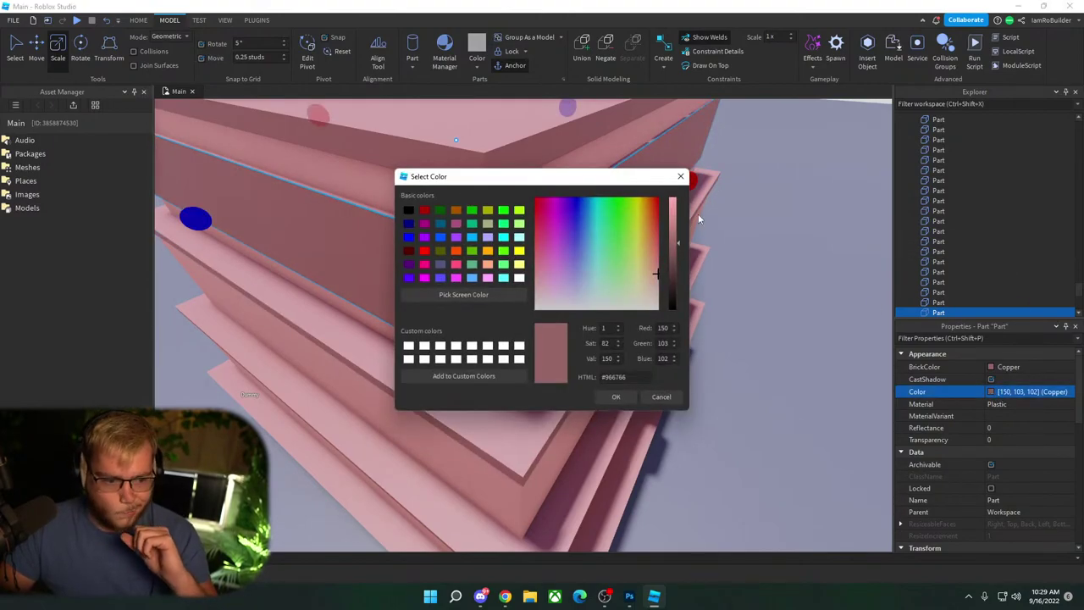
{"action": "left_click", "coordinate": [678, 227]}
{"action": "left_click_drag", "start_coordinate": [678, 220], "coordinate": [673, 182]}
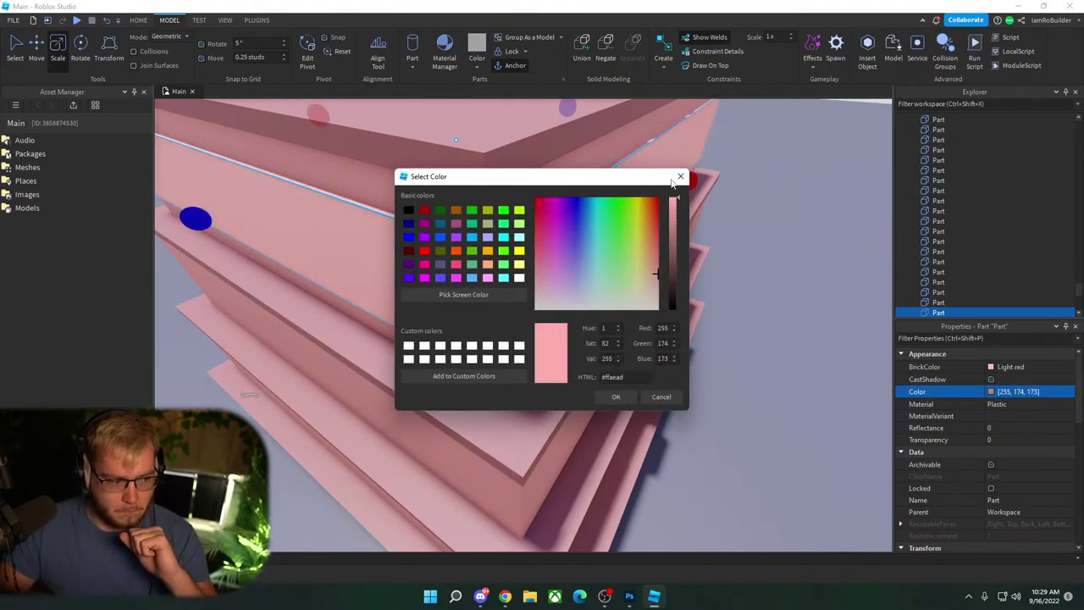
{"action": "mouse_move", "coordinate": [677, 225]}
{"action": "left_mouse_down"}
{"action": "mouse_move", "coordinate": [677, 247]}
{"action": "mouse_move", "coordinate": [675, 203]}
{"action": "mouse_move", "coordinate": [674, 215]}
{"action": "left_mouse_up"}
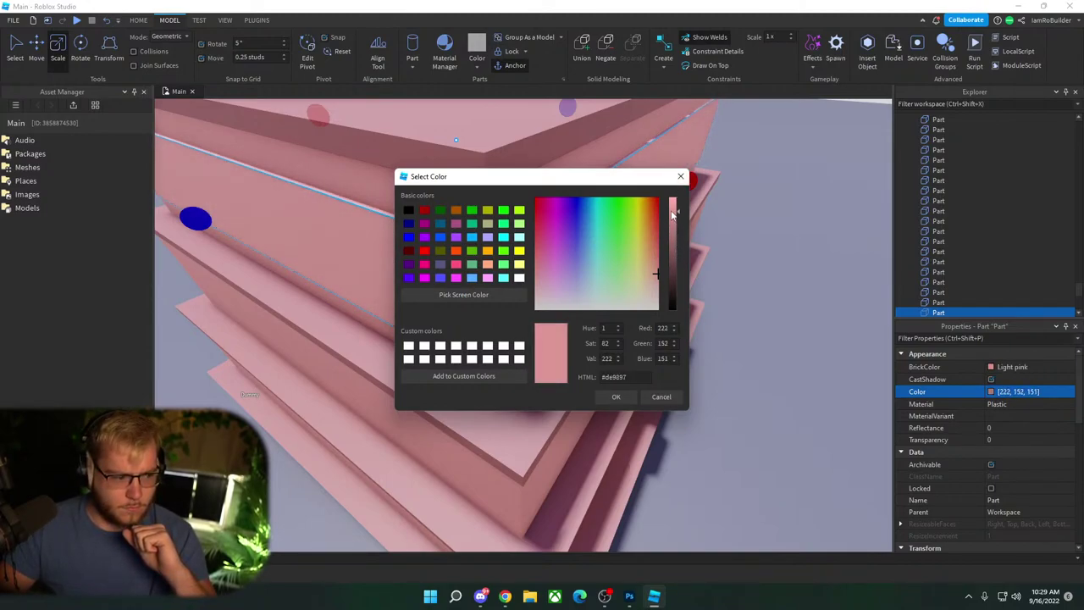
{"action": "left_click", "coordinate": [616, 398]}
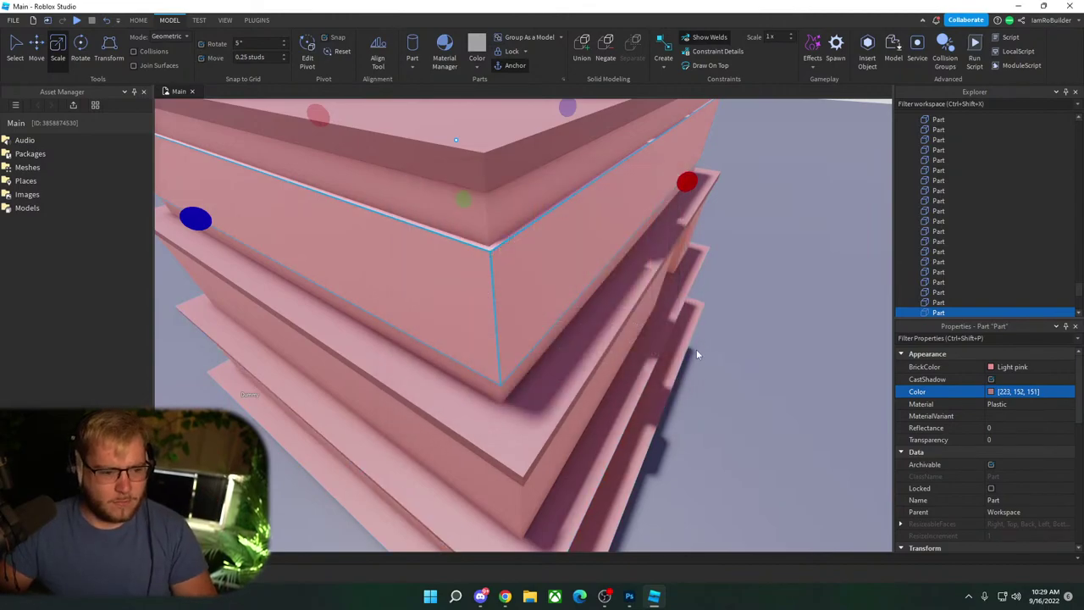
{"action": "mouse_move", "coordinate": [697, 349]}
{"action": "right_mouse_down"}
{"action": "mouse_move", "coordinate": [701, 337]}
{"action": "mouse_move", "coordinate": [704, 356]}
{"action": "right_mouse_up"}
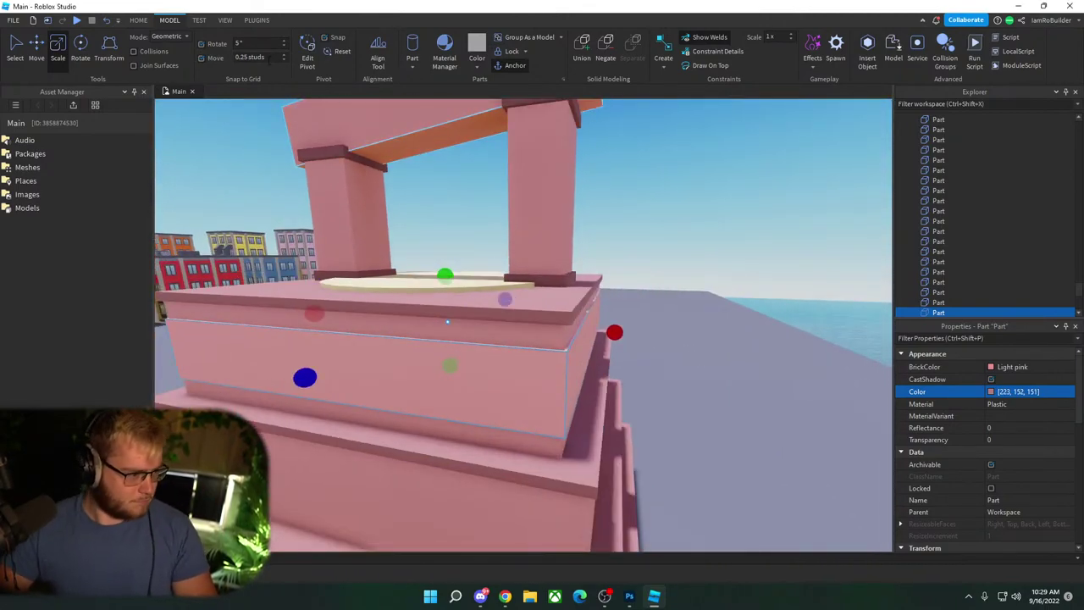
{"action": "key", "text": "s"}
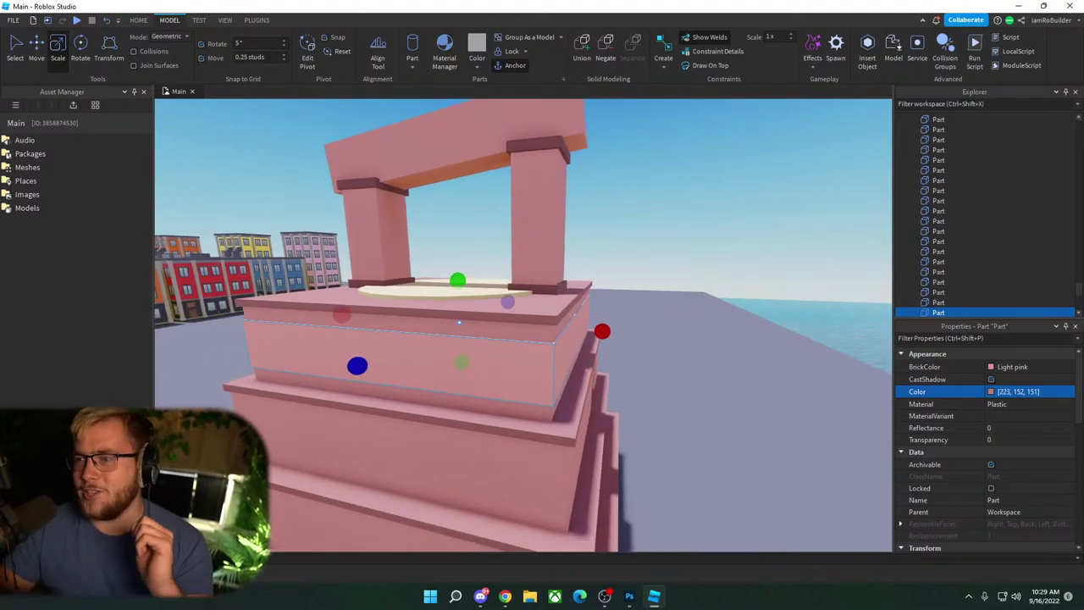
{"action": "key", "text": "alt+Tab"}
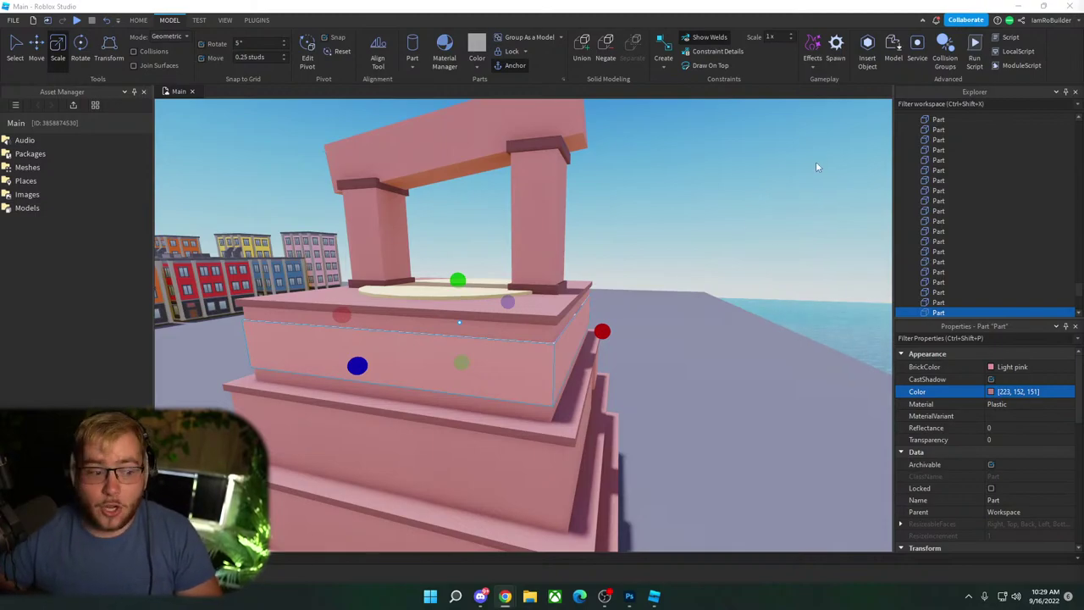
{"action": "left_click", "coordinate": [732, 179]}
{"action": "right_click_drag", "start_coordinate": [732, 178], "coordinate": [732, 179]}
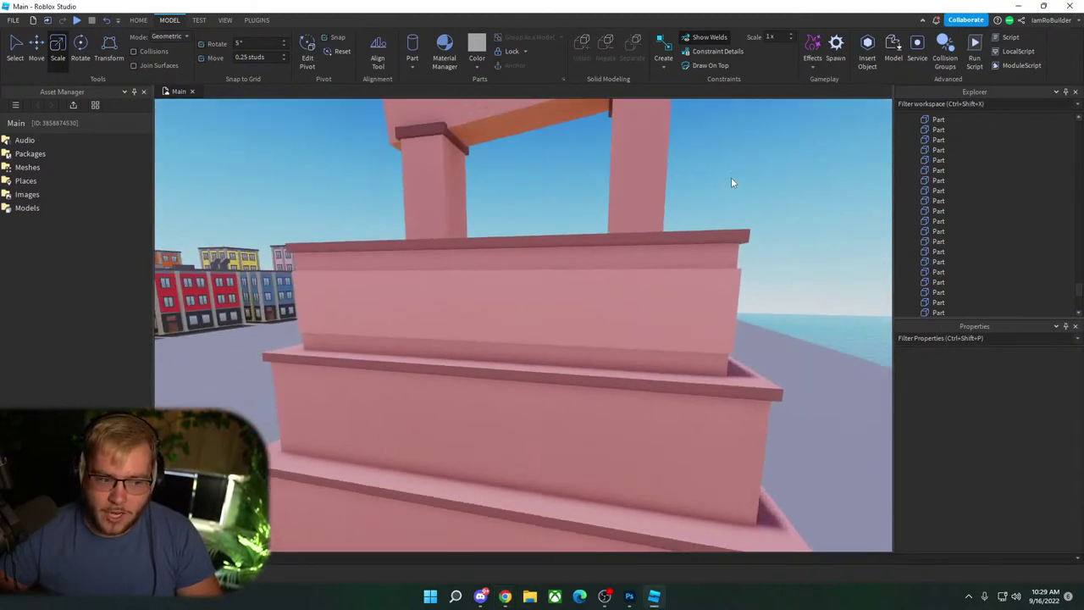
{"action": "scroll", "coordinate": [732, 179], "scroll_direction": "down", "scroll_amount": 4}
Step: Duplicate the light pink top-storey band and lower the copy to the storey just above the ground floor
{"action": "left_click", "coordinate": [599, 315]}
{"action": "right_click_drag", "start_coordinate": [486, 301], "coordinate": [486, 302]}
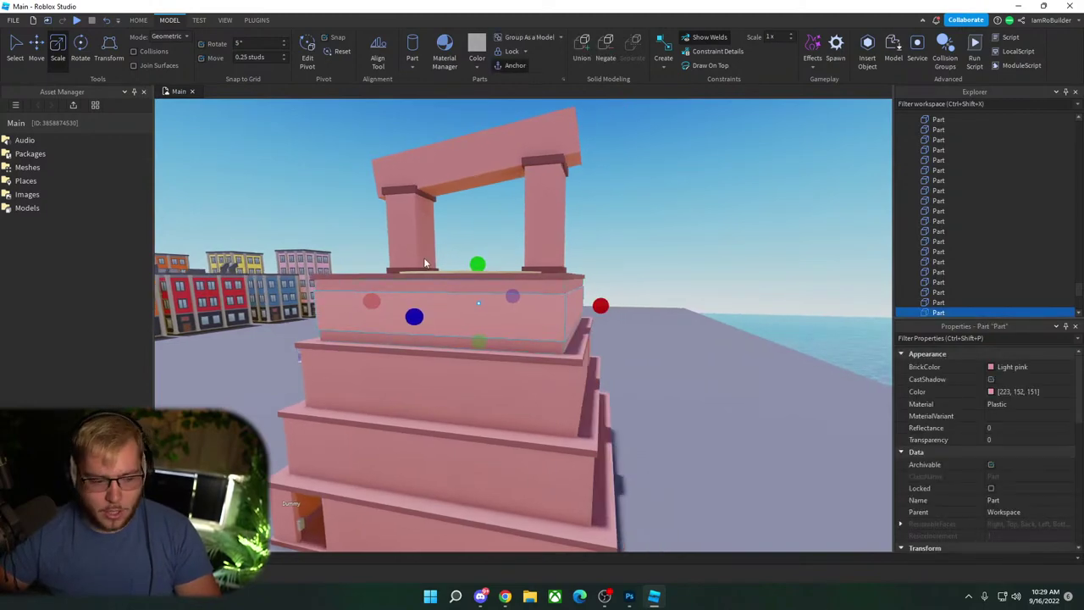
{"action": "left_click", "coordinate": [38, 47]}
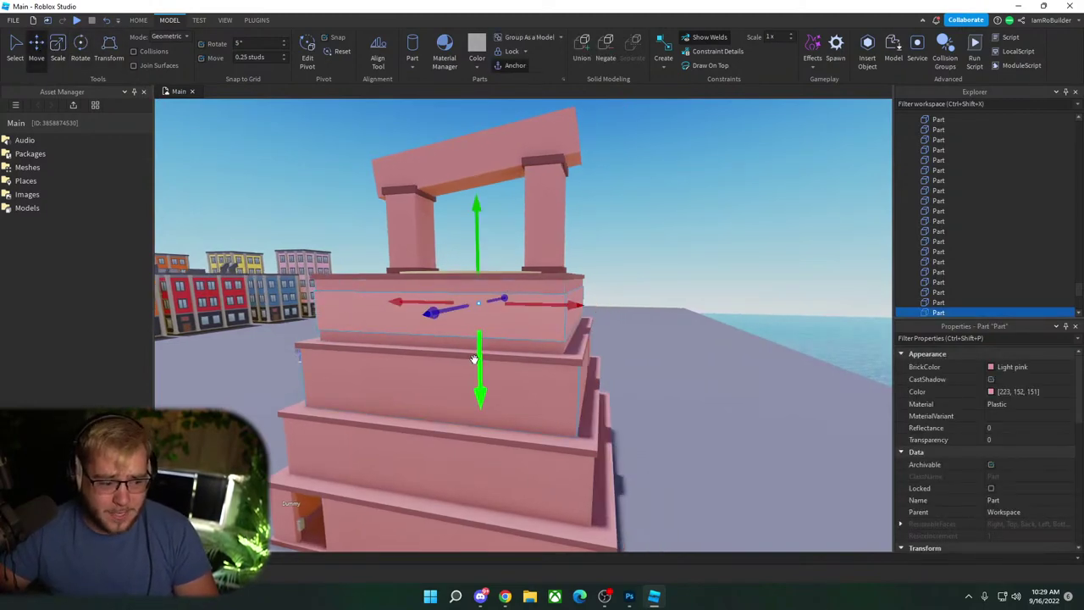
{"action": "scroll", "coordinate": [465, 446], "scroll_direction": "down", "scroll_amount": 2}
{"action": "left_click_drag", "start_coordinate": [475, 359], "coordinate": [467, 467]}
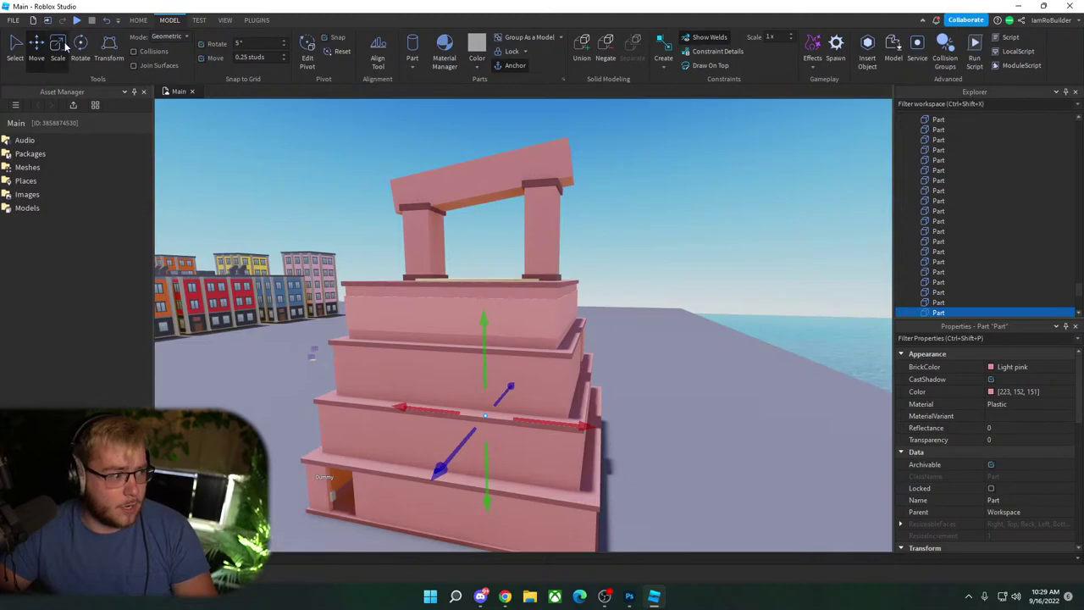
Step: Scale the copied band outwards until it projects slightly beyond the walls of the storey above the ground floor
{"action": "left_click", "coordinate": [65, 47]}
{"action": "right_click_drag", "start_coordinate": [615, 309], "coordinate": [614, 309]}
{"action": "scroll", "coordinate": [563, 292], "scroll_direction": "up", "scroll_amount": 4}
{"action": "left_click_drag", "start_coordinate": [453, 255], "coordinate": [477, 246]}
{"action": "right_click_drag", "start_coordinate": [477, 246], "coordinate": [477, 246]}
{"action": "left_click_drag", "start_coordinate": [494, 277], "coordinate": [457, 270]}
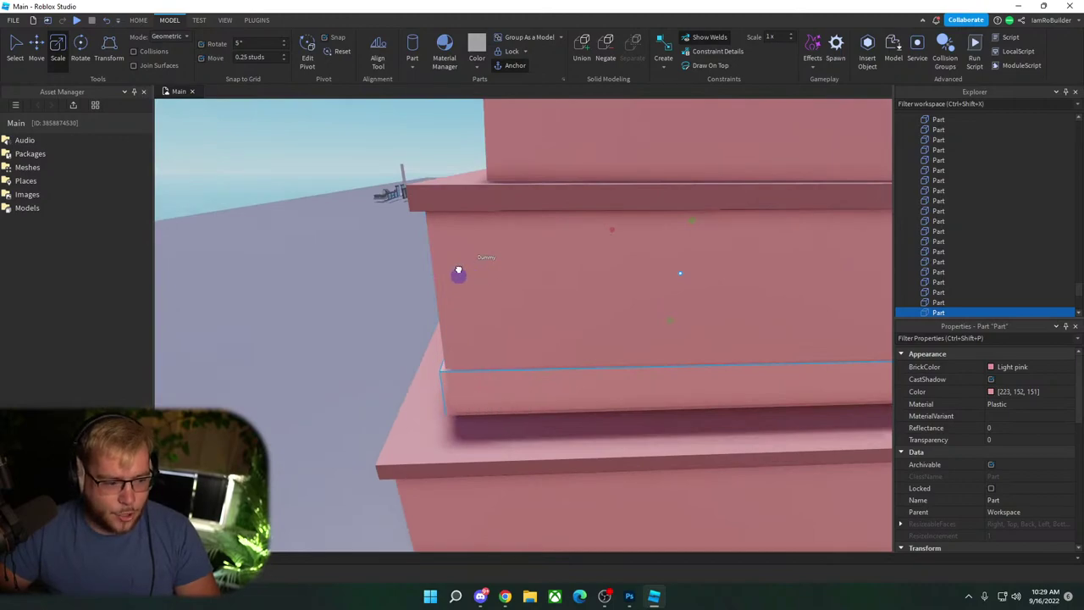
Step: Raise the copied band so it sits midway up the wall between the two slabs, then deselect it
{"action": "left_click", "coordinate": [36, 46]}
{"action": "right_click_drag", "start_coordinate": [310, 199], "coordinate": [313, 196]}
{"action": "left_click_drag", "start_coordinate": [369, 280], "coordinate": [364, 248]}
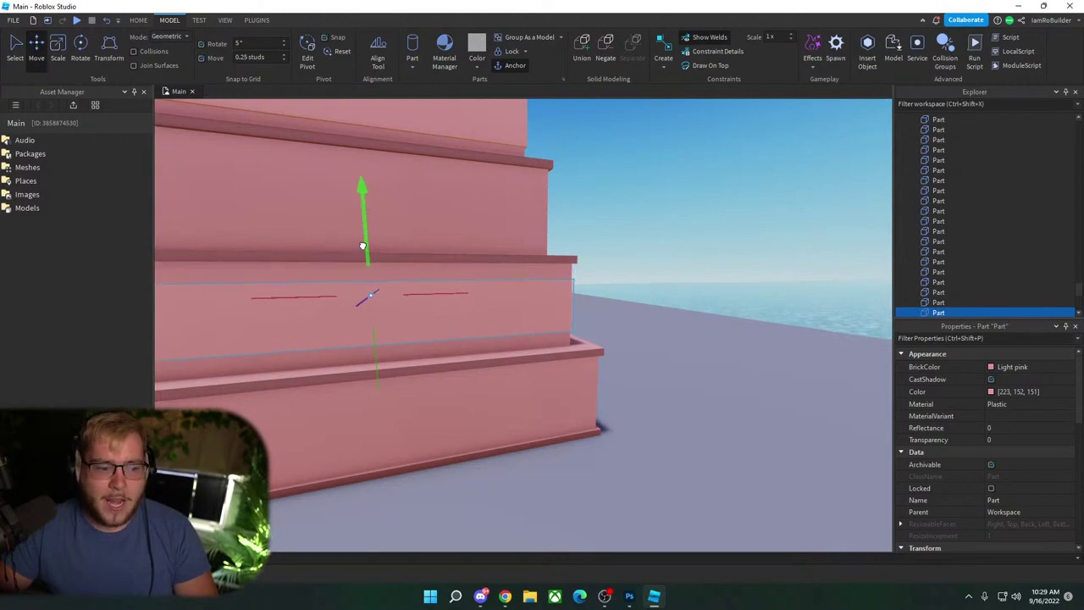
{"action": "left_click", "coordinate": [731, 161]}
{"action": "right_click_drag", "start_coordinate": [730, 157], "coordinate": [729, 156]}
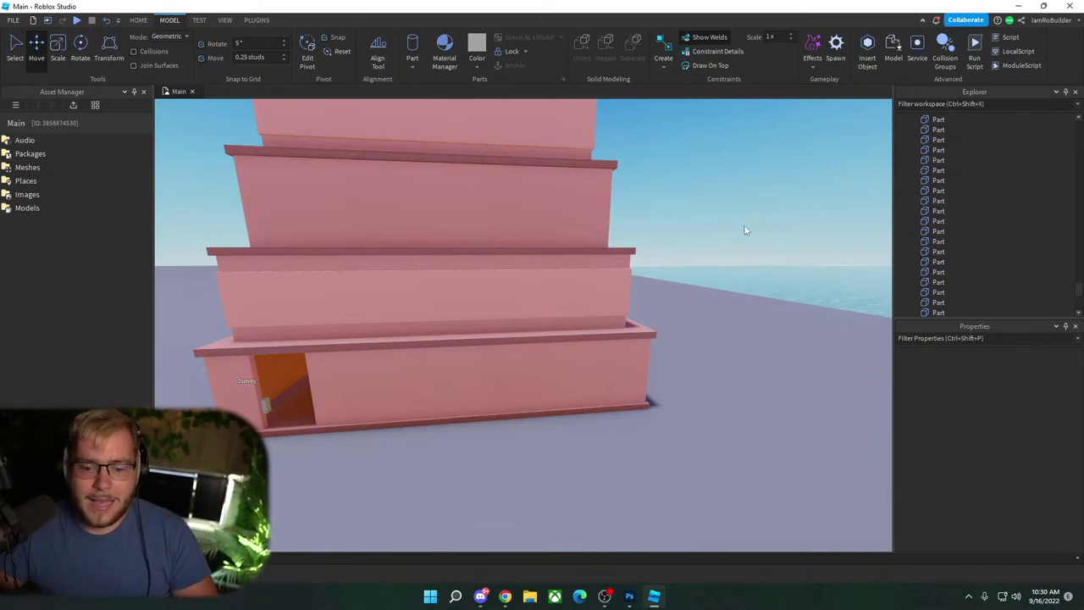
Step: Duplicate the band above the ground floor and lower the copy to the ground-floor walls
{"action": "key", "text": "s"}
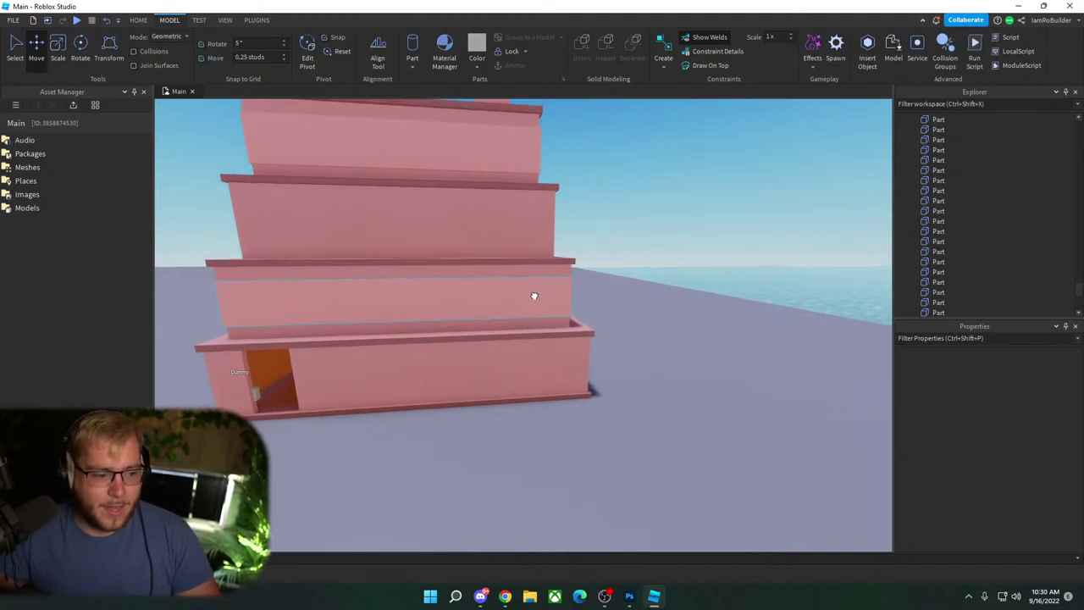
{"action": "left_click", "coordinate": [536, 296]}
{"action": "right_click_drag", "start_coordinate": [534, 294], "coordinate": [522, 300]}
{"action": "key", "text": "w"}
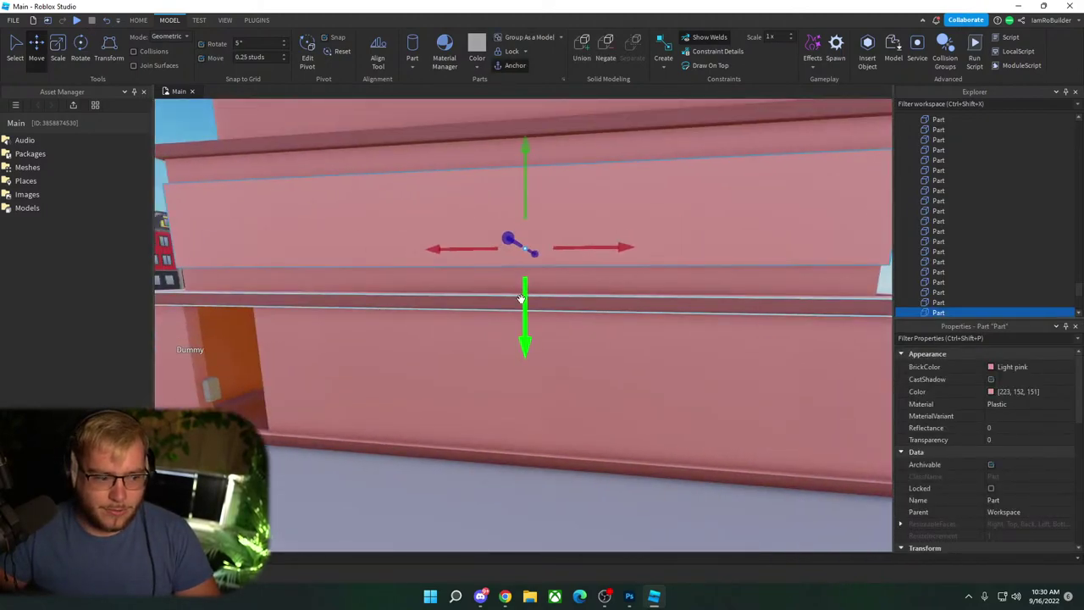
{"action": "key", "text": "s"}
{"action": "left_click_drag", "start_coordinate": [523, 300], "coordinate": [518, 360]}
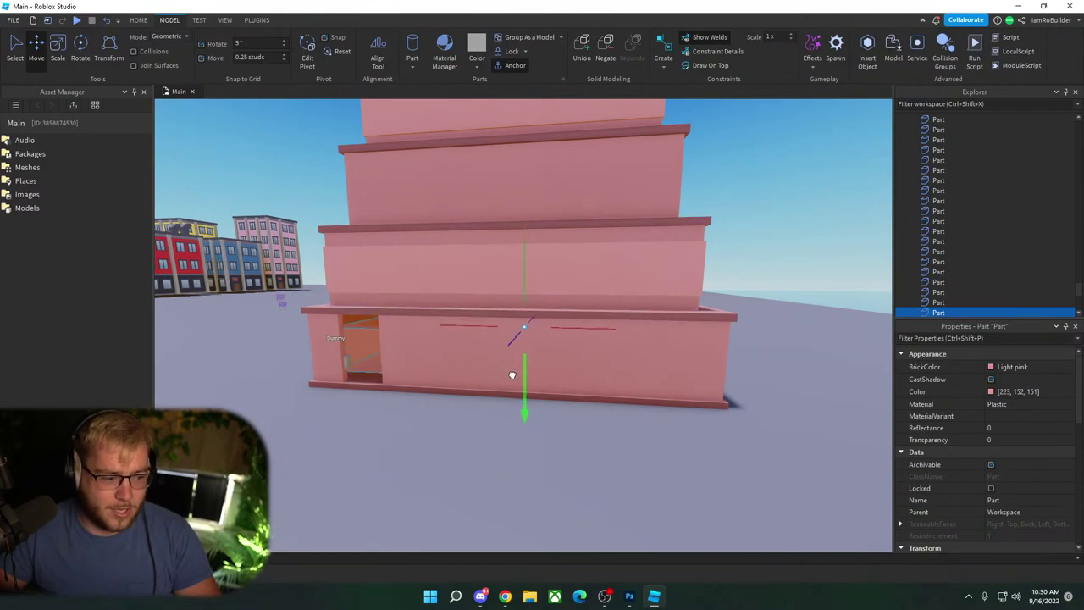
Step: Scale the ground-floor band outwards until it projects slightly beyond the ground-floor walls
{"action": "left_click", "coordinate": [58, 46]}
{"action": "key", "text": "w"}
{"action": "right_click_drag", "start_coordinate": [566, 246], "coordinate": [565, 250]}
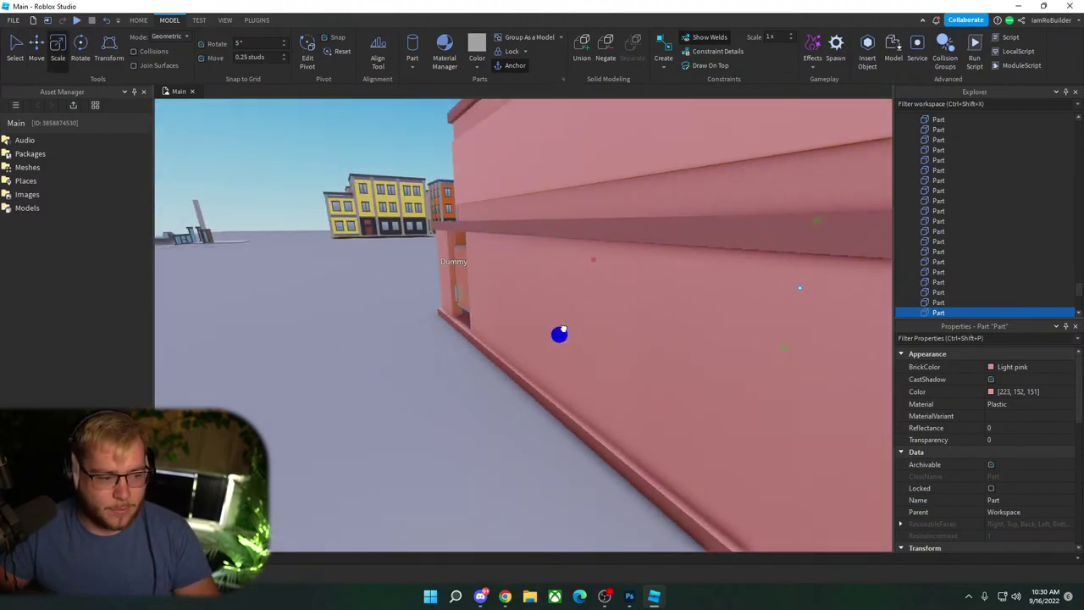
{"action": "left_click_drag", "start_coordinate": [555, 329], "coordinate": [549, 327]}
{"action": "right_click_drag", "start_coordinate": [576, 316], "coordinate": [576, 316]}
{"action": "key", "text": "d"}
{"action": "left_click_drag", "start_coordinate": [529, 252], "coordinate": [551, 249]}
{"action": "right_click_drag", "start_coordinate": [468, 240], "coordinate": [466, 240]}
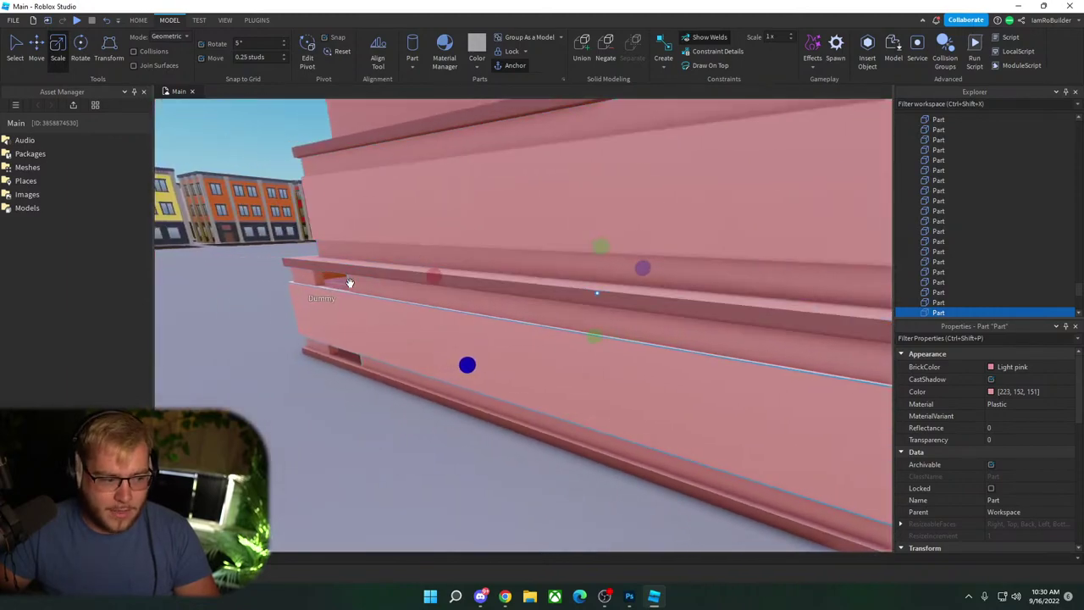
Step: Narrow the ground-floor band to a thin panel covering only the side wall farthest from the doorway
{"action": "left_click_drag", "start_coordinate": [434, 277], "coordinate": [598, 290]}
{"action": "right_click_drag", "start_coordinate": [598, 290], "coordinate": [599, 290]}
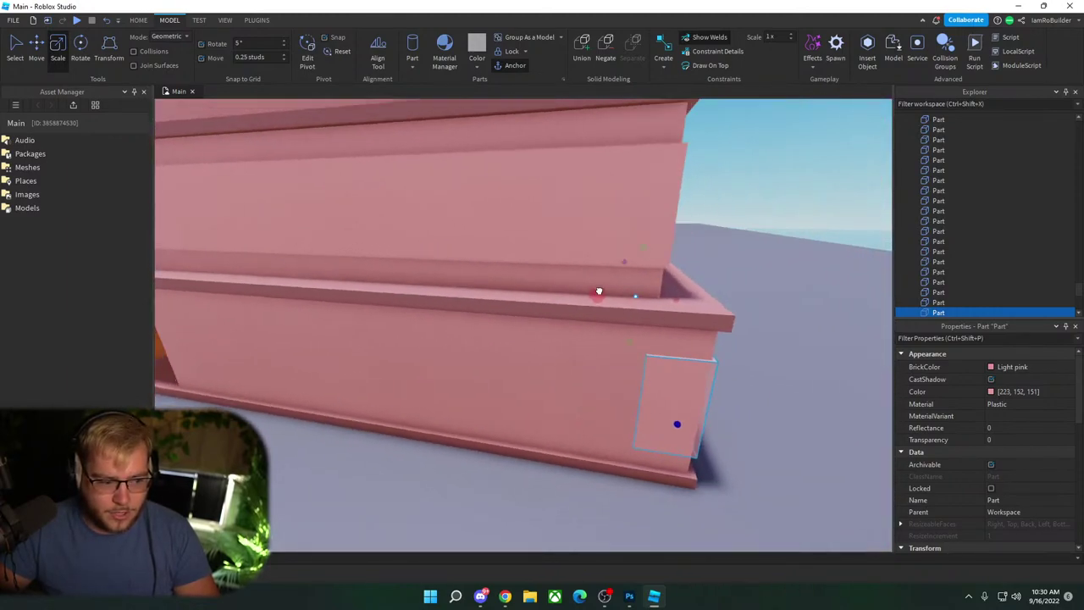
{"action": "key", "text": "s"}
{"action": "left_click_drag", "start_coordinate": [598, 291], "coordinate": [605, 292]}
{"action": "key", "text": "w"}
{"action": "right_click_drag", "start_coordinate": [605, 291], "coordinate": [604, 291]}
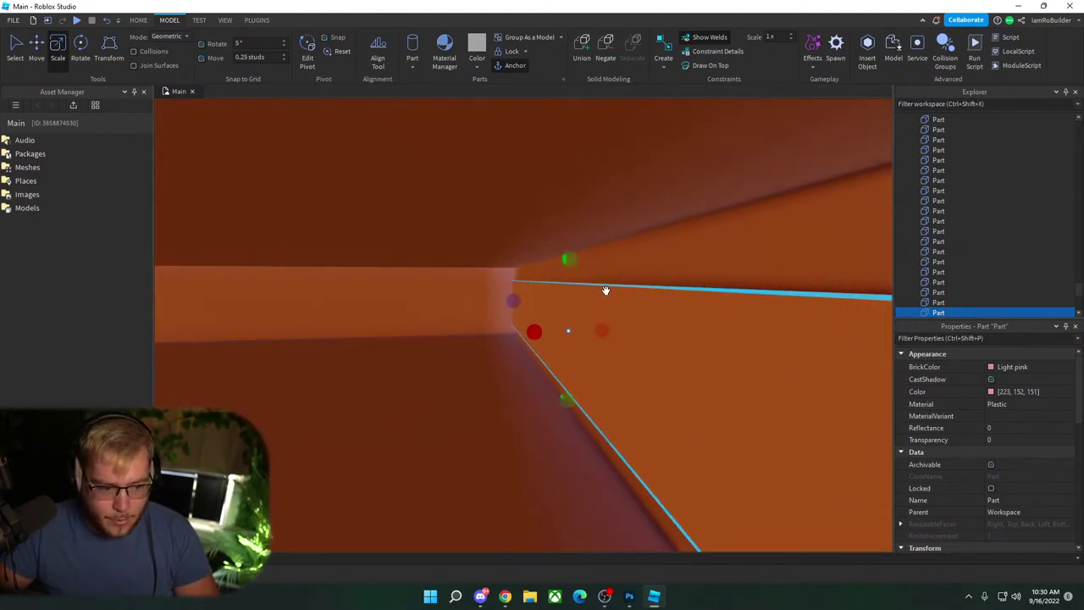
{"action": "left_click_drag", "start_coordinate": [512, 312], "coordinate": [515, 313]}
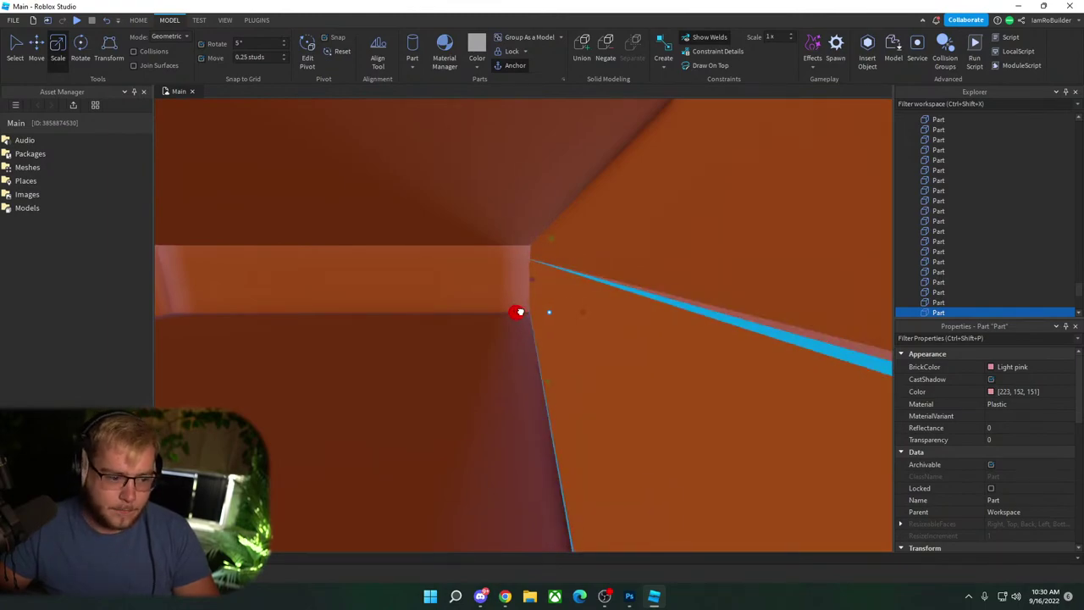
{"action": "scroll", "coordinate": [577, 281], "scroll_direction": "down", "scroll_amount": 6}
{"action": "scroll", "coordinate": [580, 279], "scroll_direction": "down", "scroll_amount": 2}
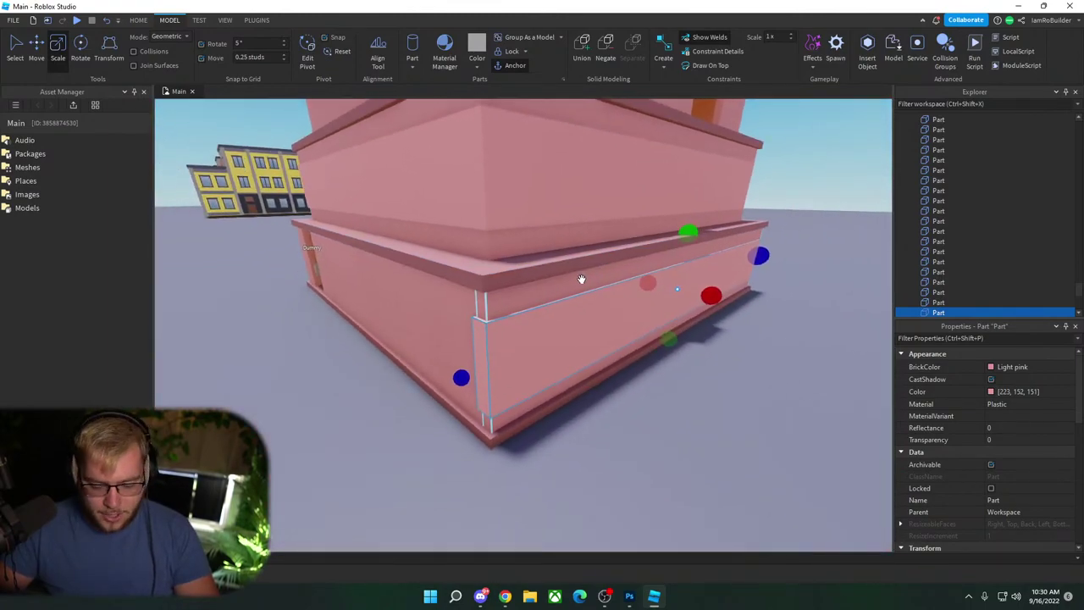
Step: Duplicate the side-wall panel and shrink the copy to a short piece at the front corner of the ground floor
{"action": "key", "text": "d"}
{"action": "right_click_drag", "start_coordinate": [676, 269], "coordinate": [675, 269]}
{"action": "key", "text": "a"}
{"action": "left_click_drag", "start_coordinate": [800, 301], "coordinate": [647, 342]}
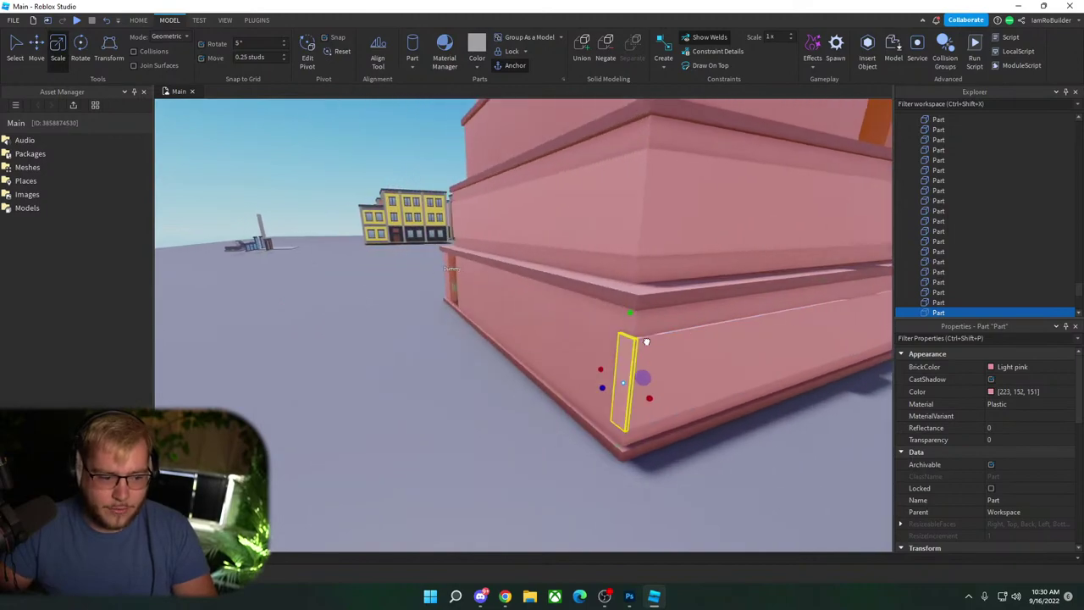
{"action": "scroll", "coordinate": [673, 329], "scroll_direction": "up", "scroll_amount": 6}
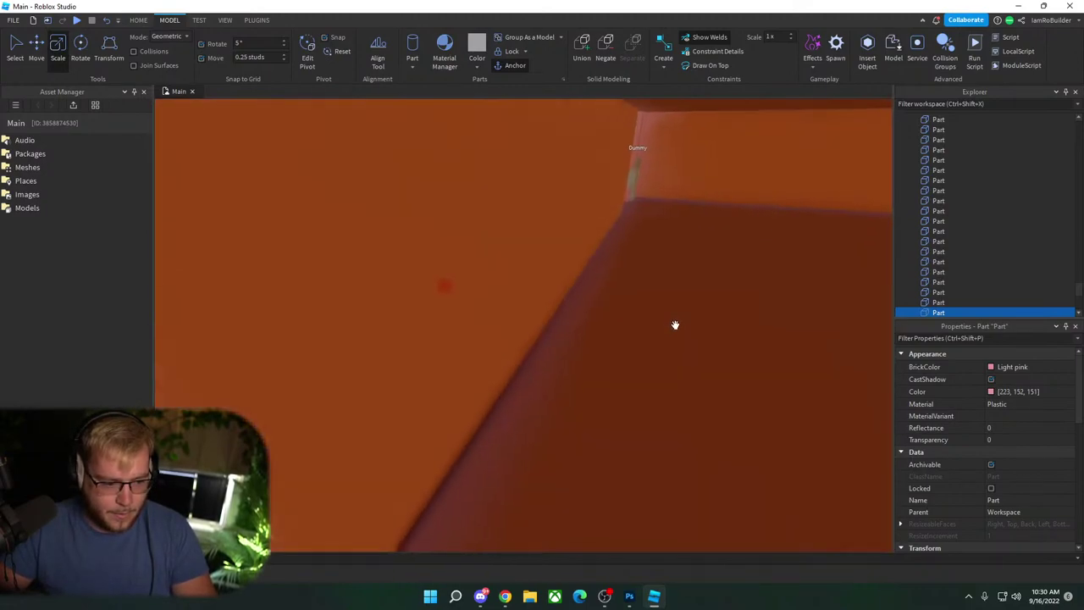
{"action": "scroll", "coordinate": [675, 326], "scroll_direction": "down", "scroll_amount": 2}
{"action": "scroll", "coordinate": [429, 402], "scroll_direction": "up", "scroll_amount": 1}
{"action": "left_click_drag", "start_coordinate": [258, 408], "coordinate": [282, 420]}
Step: Stretch the corner piece along the ground floor's front wall, across the doorway to the opposite corner
{"action": "key", "text": "d"}
{"action": "right_click_drag", "start_coordinate": [605, 285], "coordinate": [605, 285]}
{"action": "left_click_drag", "start_coordinate": [412, 303], "coordinate": [864, 339]}
{"action": "key", "text": "d"}
{"action": "right_click_drag", "start_coordinate": [754, 342], "coordinate": [755, 342]}
{"action": "key", "text": "s"}
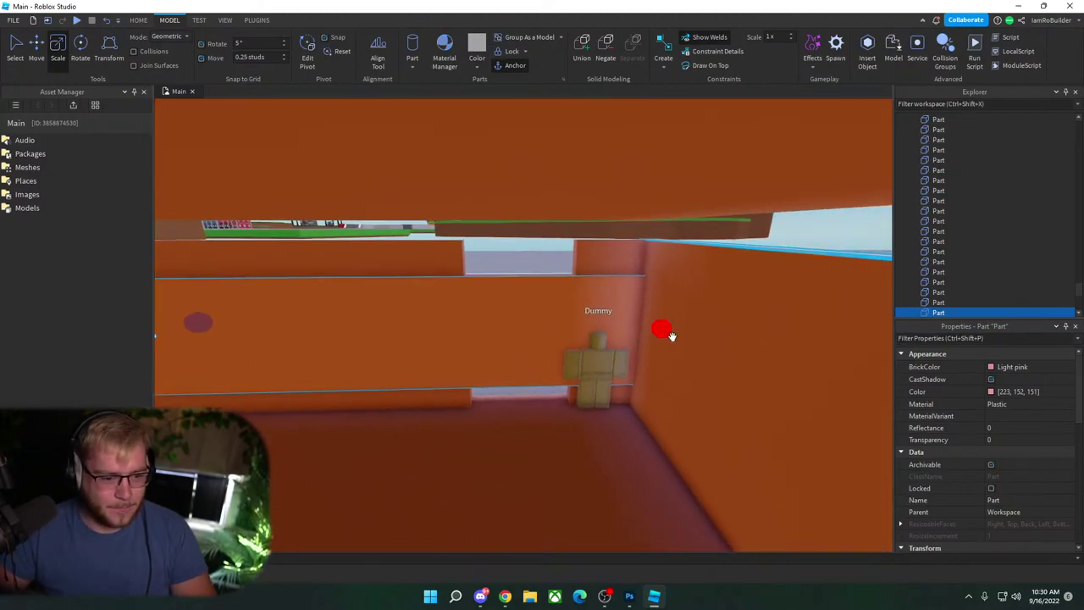
Step: Trim the front panel at the doorway and fit a separate piece to the short wall on the opening's other side
{"action": "key", "text": "a"}
{"action": "right_click_drag", "start_coordinate": [283, 329], "coordinate": [571, 349]}
{"action": "left_click_drag", "start_coordinate": [571, 349], "coordinate": [549, 340]}
{"action": "key", "text": "d"}
{"action": "right_click_drag", "start_coordinate": [642, 305], "coordinate": [642, 303]}
{"action": "key", "text": "s"}
{"action": "left_click_drag", "start_coordinate": [479, 466], "coordinate": [471, 469]}
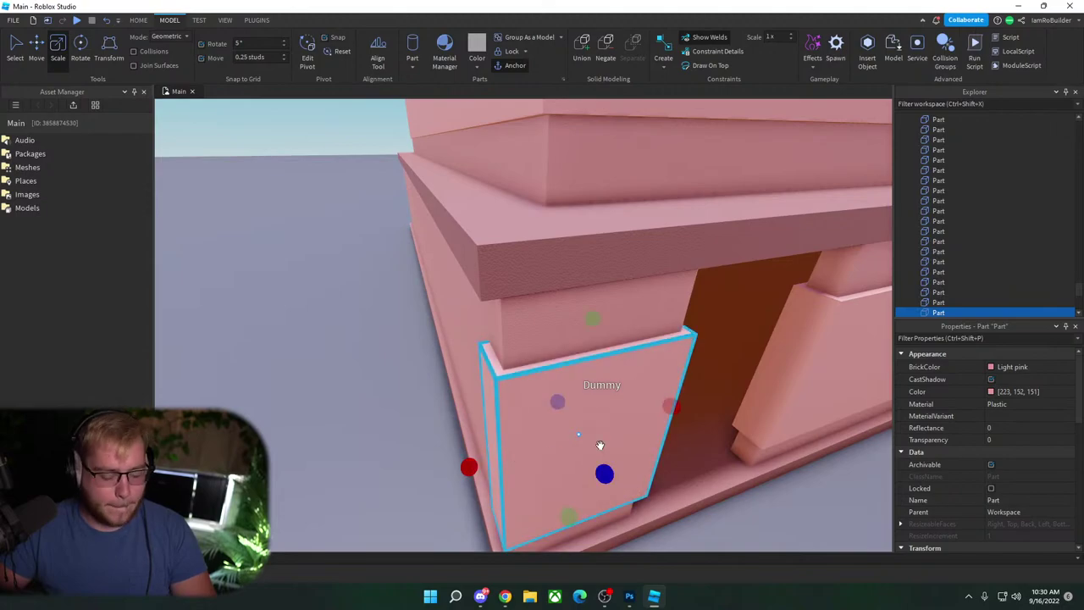
Step: Duplicate the short panel beside the doorway and reshape the copy into a thin panel against the adjoining side wall
{"action": "left_click_drag", "start_coordinate": [653, 425], "coordinate": [579, 413]}
{"action": "scroll", "coordinate": [610, 364], "scroll_direction": "up", "scroll_amount": 5}
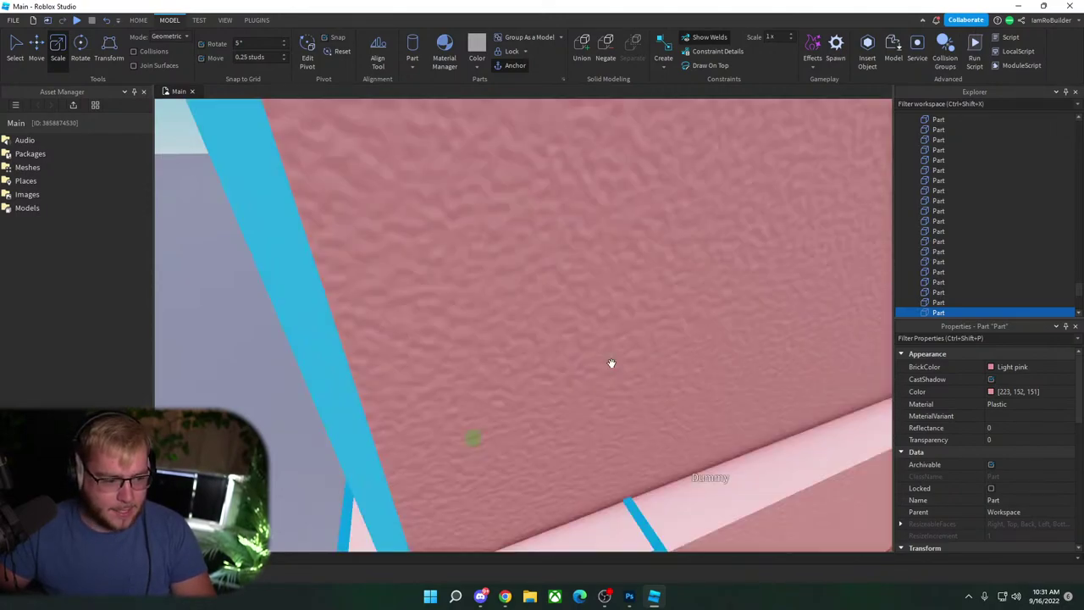
{"action": "right_click_drag", "start_coordinate": [610, 364], "coordinate": [463, 351]}
{"action": "scroll", "coordinate": [462, 351], "scroll_direction": "up", "scroll_amount": 2}
{"action": "left_click_drag", "start_coordinate": [375, 251], "coordinate": [470, 235]}
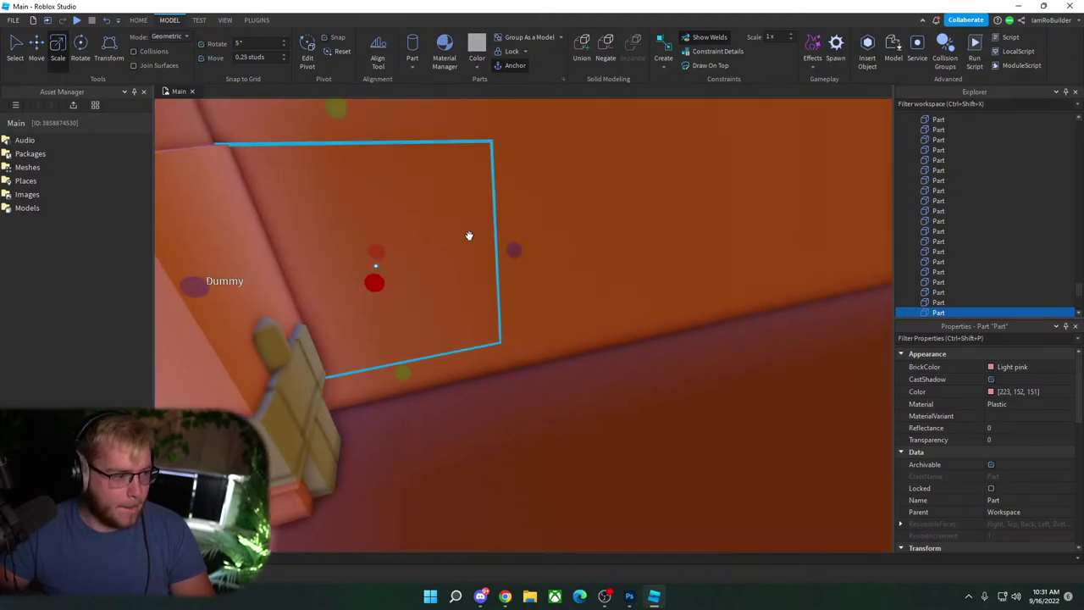
{"action": "right_click_drag", "start_coordinate": [469, 235], "coordinate": [469, 238]}
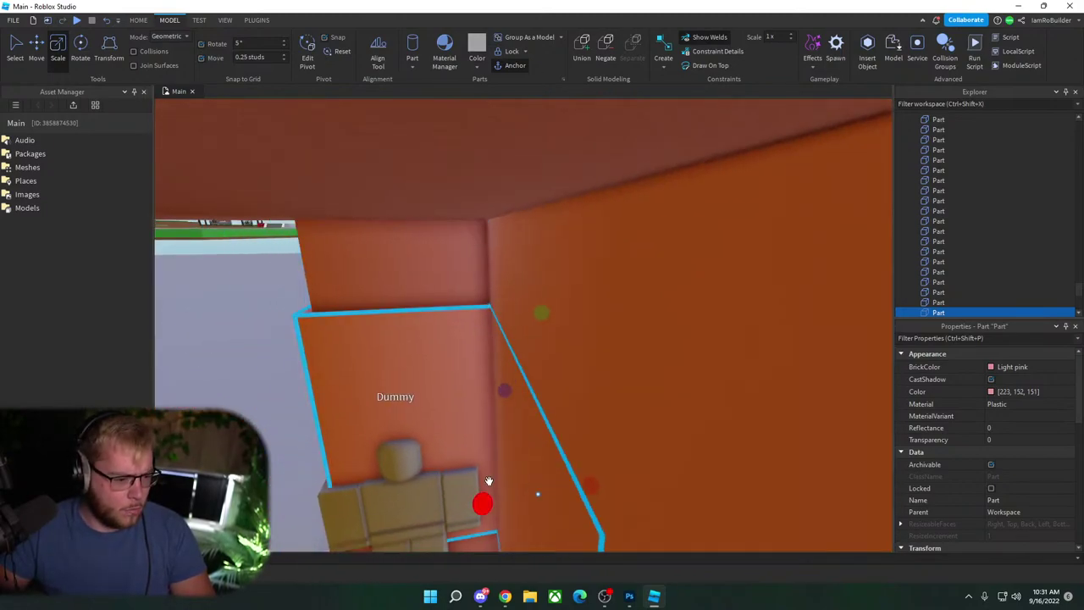
{"action": "left_click_drag", "start_coordinate": [480, 503], "coordinate": [462, 506]}
Step: Extend the thin panel along the ground floor's side wall until it reaches the back corner
{"action": "right_click_drag", "start_coordinate": [579, 418], "coordinate": [585, 419]}
{"action": "left_click_drag", "start_coordinate": [717, 336], "coordinate": [581, 365]}
{"action": "right_click_drag", "start_coordinate": [580, 365], "coordinate": [588, 365]}
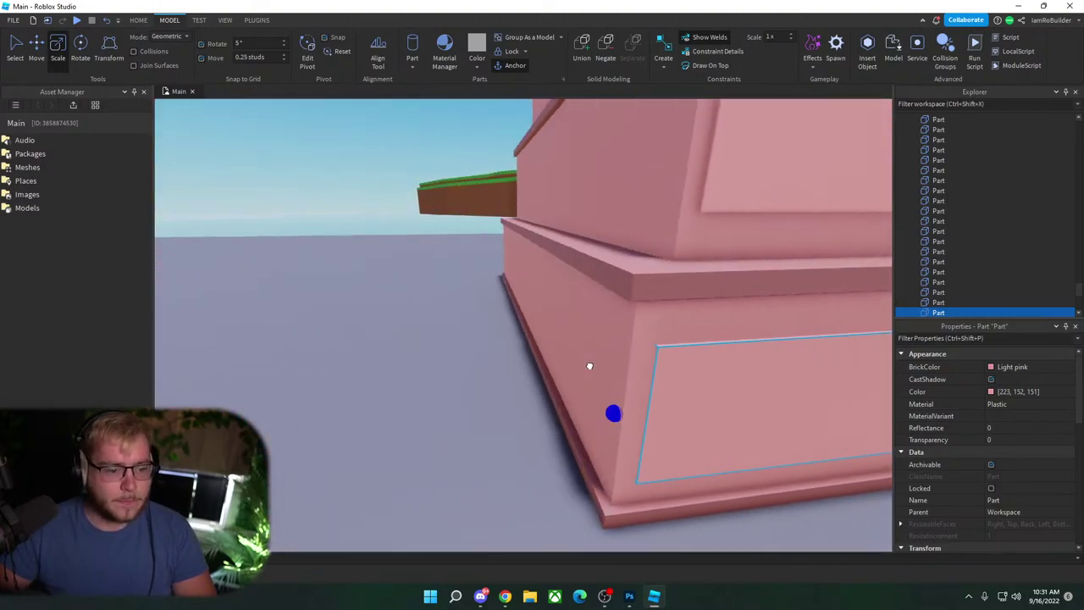
{"action": "left_click_drag", "start_coordinate": [588, 365], "coordinate": [567, 367]}
{"action": "right_click_drag", "start_coordinate": [641, 357], "coordinate": [641, 357]}
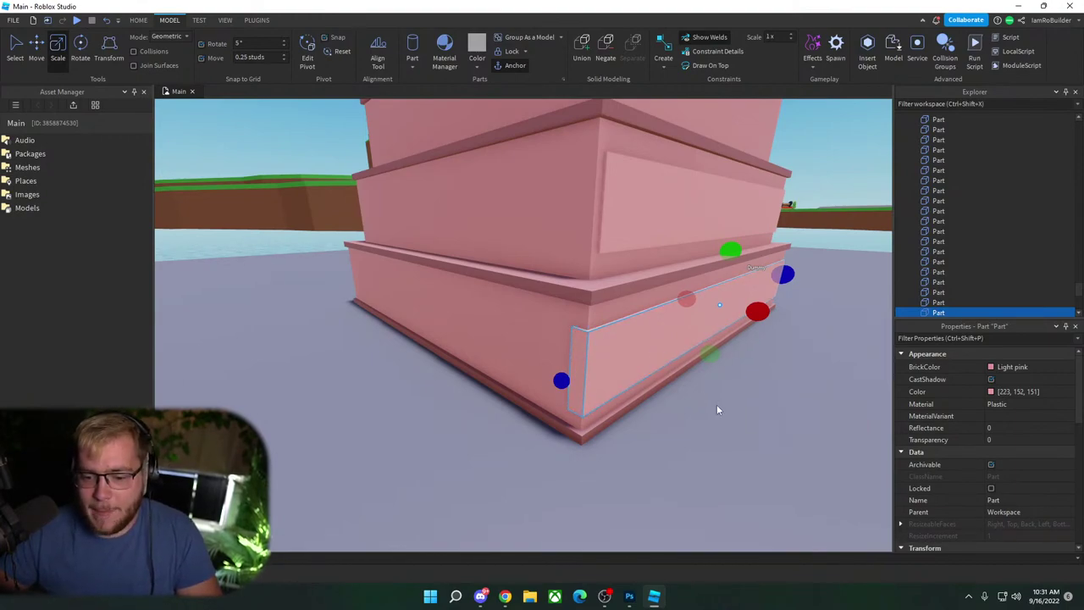
{"action": "right_click_drag", "start_coordinate": [702, 372], "coordinate": [702, 373]}
{"action": "key", "text": "d"}
{"action": "key", "text": "d"}
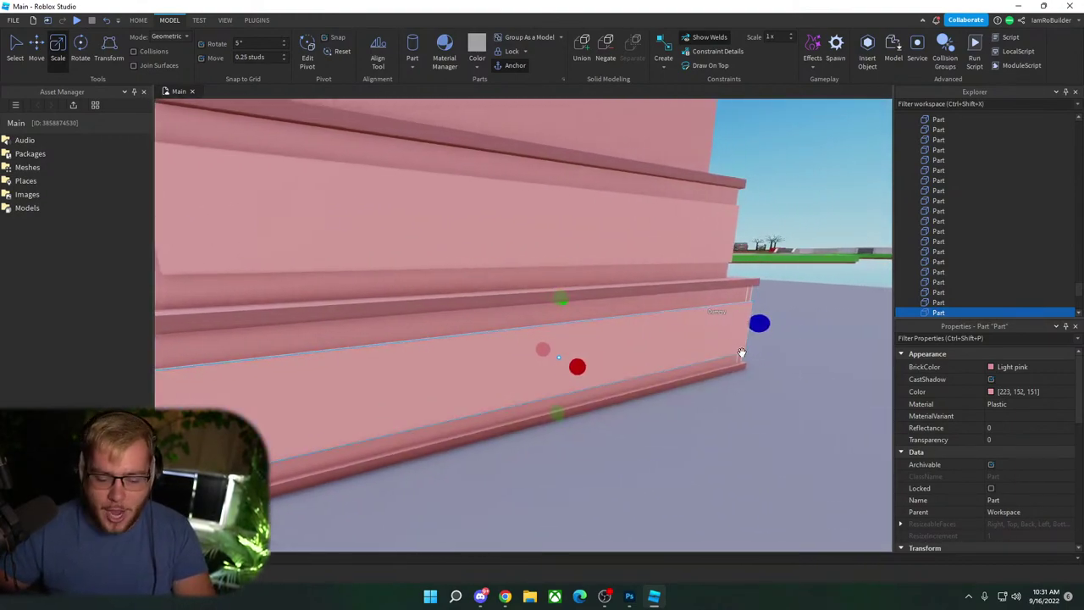
Step: Shrink a copy of the ground floor's side panel to the back corner and reshape it into a thin panel against the adjoining back wall
{"action": "key", "text": "a"}
{"action": "left_click_drag", "start_coordinate": [760, 323], "coordinate": [569, 366]}
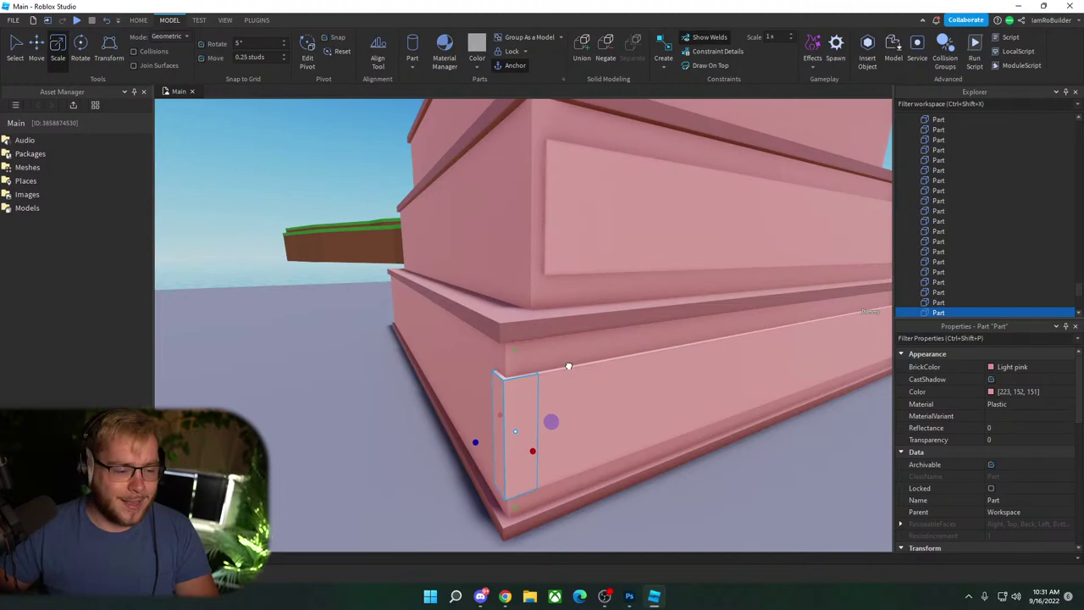
{"action": "key", "text": "w"}
{"action": "right_click_drag", "start_coordinate": [632, 348], "coordinate": [636, 347]}
{"action": "key", "text": "s"}
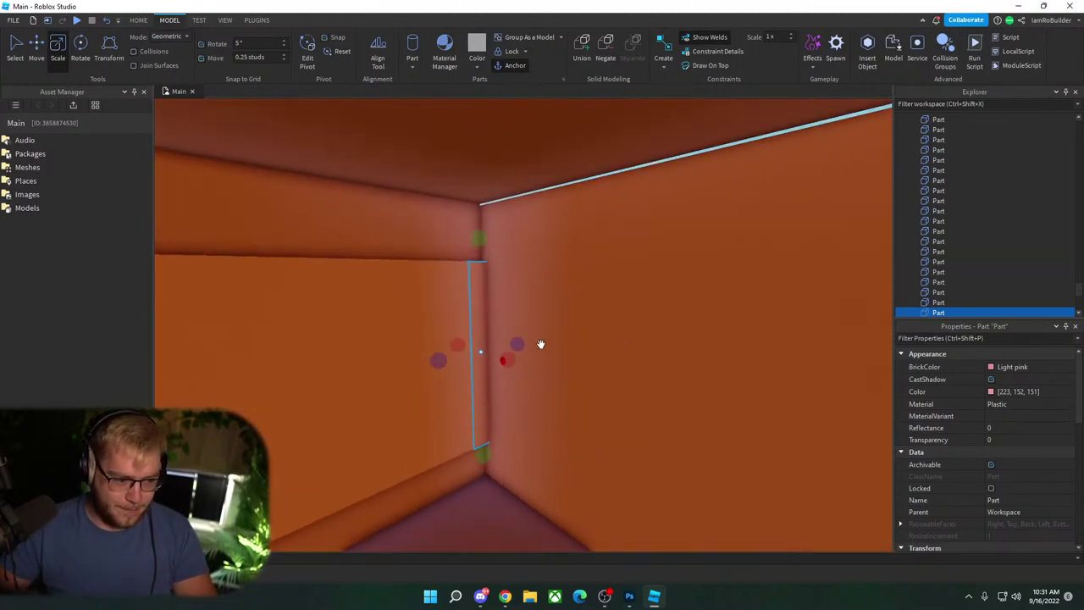
{"action": "left_click_drag", "start_coordinate": [509, 358], "coordinate": [769, 424]}
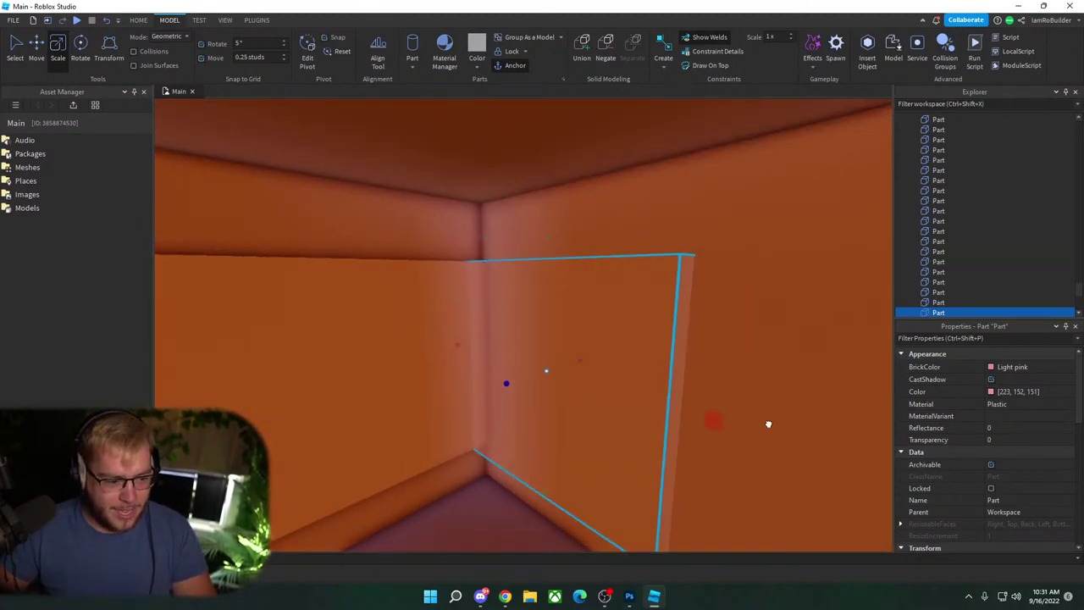
{"action": "left_click_drag", "start_coordinate": [507, 384], "coordinate": [525, 380]}
Step: Extend the thin panel along the ground floor's back wall until it reaches the opposite corner
{"action": "key", "text": "s"}
{"action": "right_click_drag", "start_coordinate": [653, 395], "coordinate": [653, 395]}
{"action": "left_click_drag", "start_coordinate": [586, 364], "coordinate": [704, 370]}
{"action": "right_click_drag", "start_coordinate": [704, 370], "coordinate": [705, 370]}
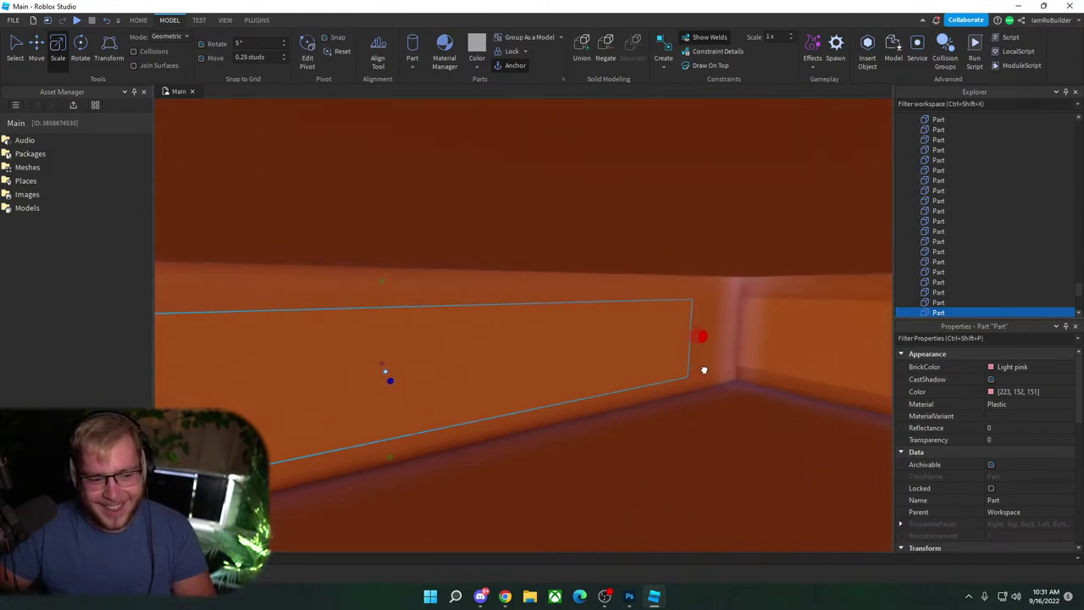
{"action": "left_click_drag", "start_coordinate": [704, 370], "coordinate": [704, 370]}
{"action": "right_click_drag", "start_coordinate": [704, 371], "coordinate": [704, 370]}
{"action": "left_click_drag", "start_coordinate": [704, 370], "coordinate": [699, 368]}
{"action": "key", "text": "w"}
{"action": "right_click_drag", "start_coordinate": [717, 351], "coordinate": [721, 346]}
{"action": "key", "text": "w"}
{"action": "left_click_drag", "start_coordinate": [599, 377], "coordinate": [606, 373]}
{"action": "key", "text": "w"}
{"action": "right_click_drag", "start_coordinate": [679, 381], "coordinate": [679, 379]}
{"action": "left_click", "coordinate": [680, 383]}
{"action": "key", "text": "s"}
{"action": "key", "text": "a"}
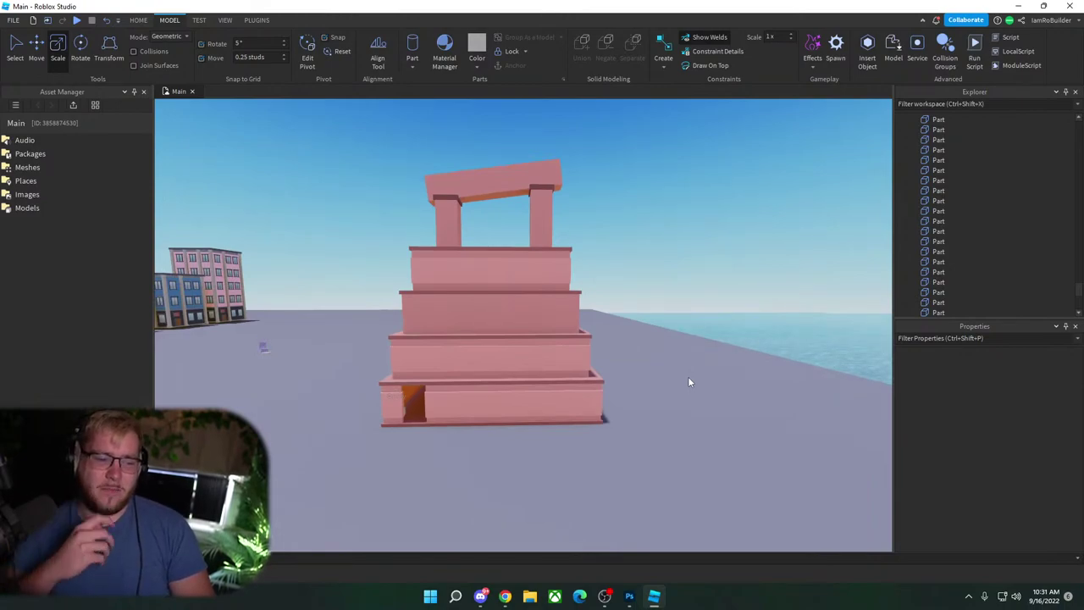
Step: Duplicate the fourth storey's light pink band and move the copy down onto the bare third storey
{"action": "scroll", "coordinate": [688, 382], "scroll_direction": "up", "scroll_amount": 5}
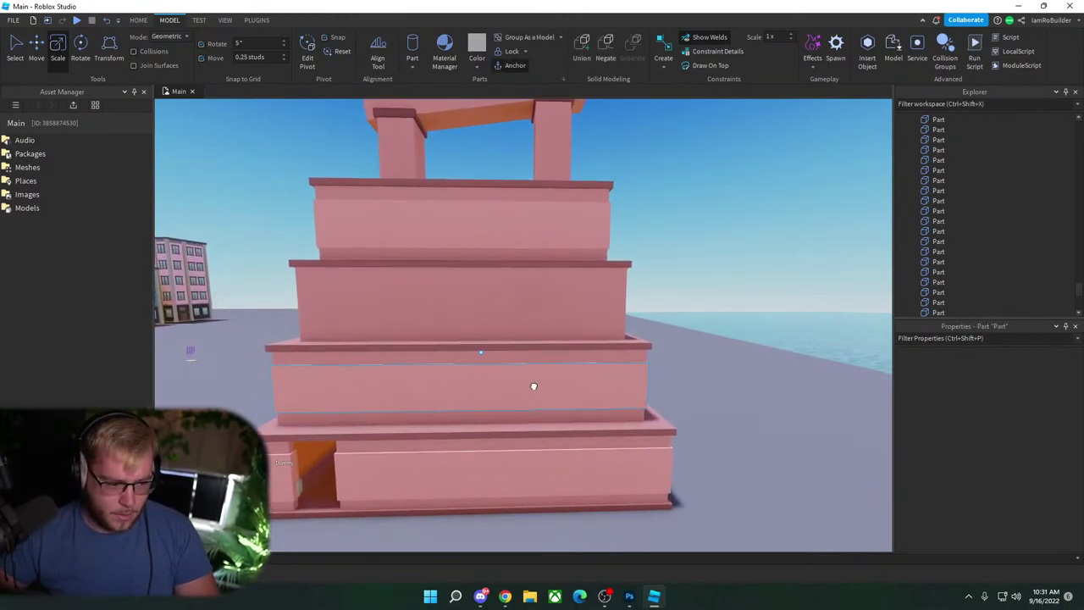
{"action": "left_click", "coordinate": [534, 387]}
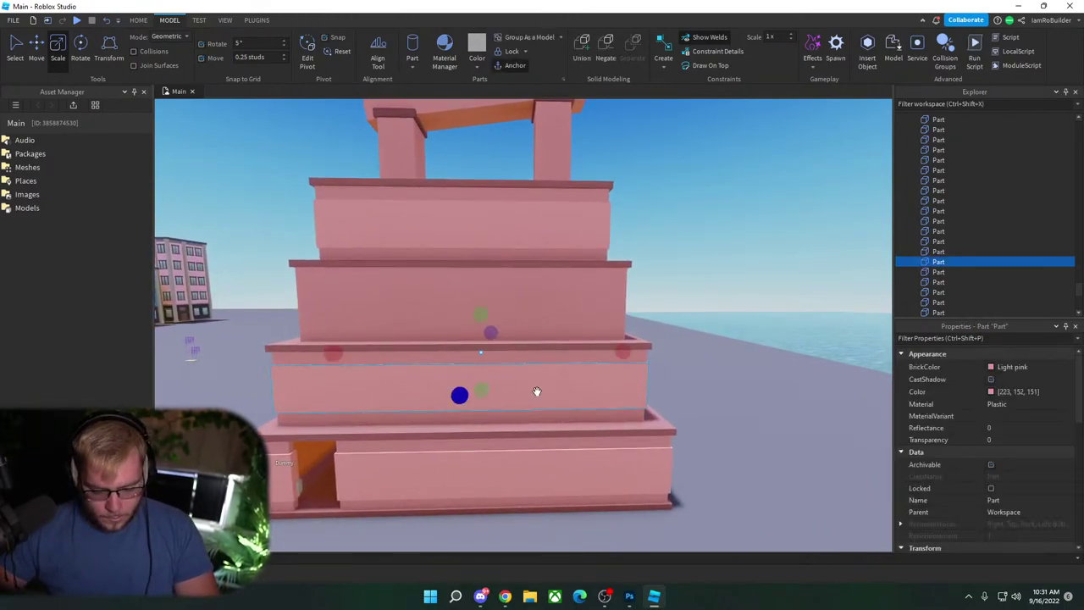
{"action": "left_click", "coordinate": [37, 44]}
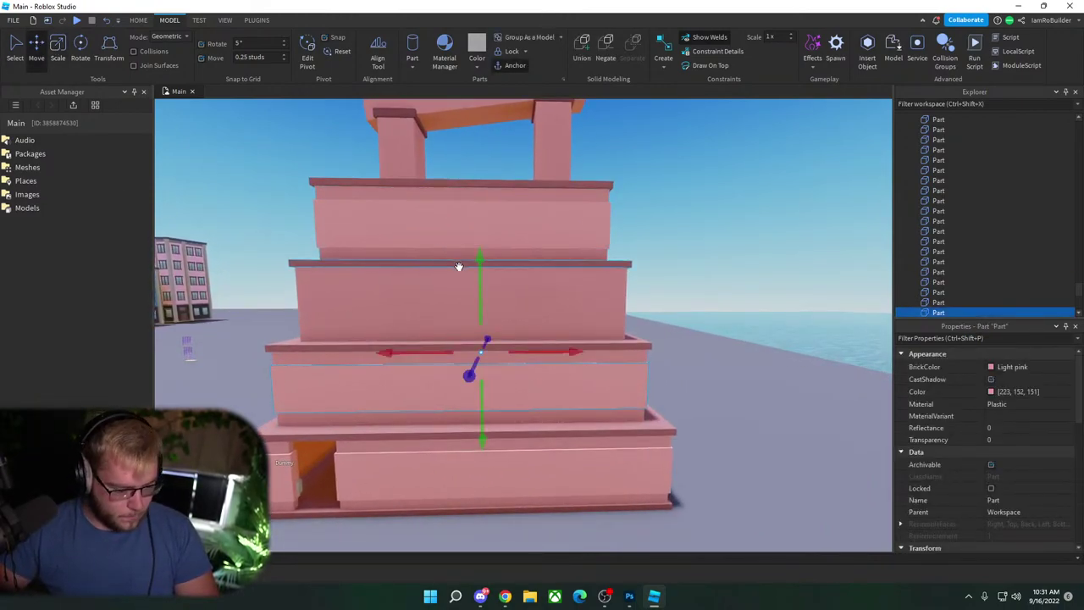
{"action": "left_click", "coordinate": [458, 267]}
{"action": "left_click", "coordinate": [457, 232]}
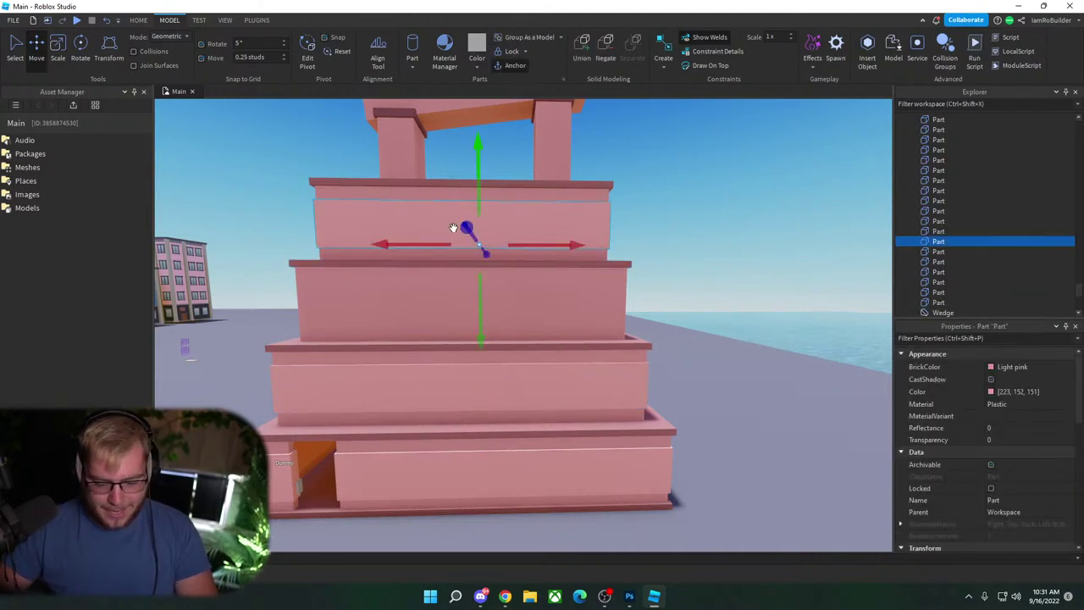
{"action": "left_click_drag", "start_coordinate": [465, 257], "coordinate": [494, 347]}
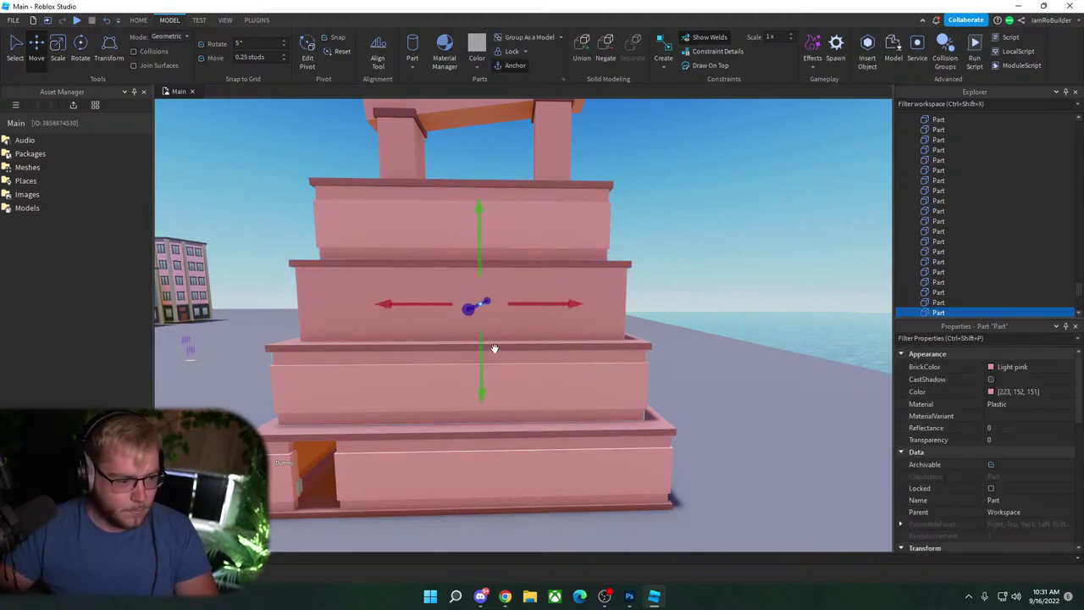
Step: Enlarge the copied band until it projects slightly beyond the third storey's side and front walls
{"action": "left_click", "coordinate": [56, 56]}
{"action": "key", "text": "w"}
{"action": "key", "text": "d"}
{"action": "right_click_drag", "start_coordinate": [597, 222], "coordinate": [597, 222]}
{"action": "left_click_drag", "start_coordinate": [541, 255], "coordinate": [561, 258]}
{"action": "right_click_drag", "start_coordinate": [488, 244], "coordinate": [487, 243]}
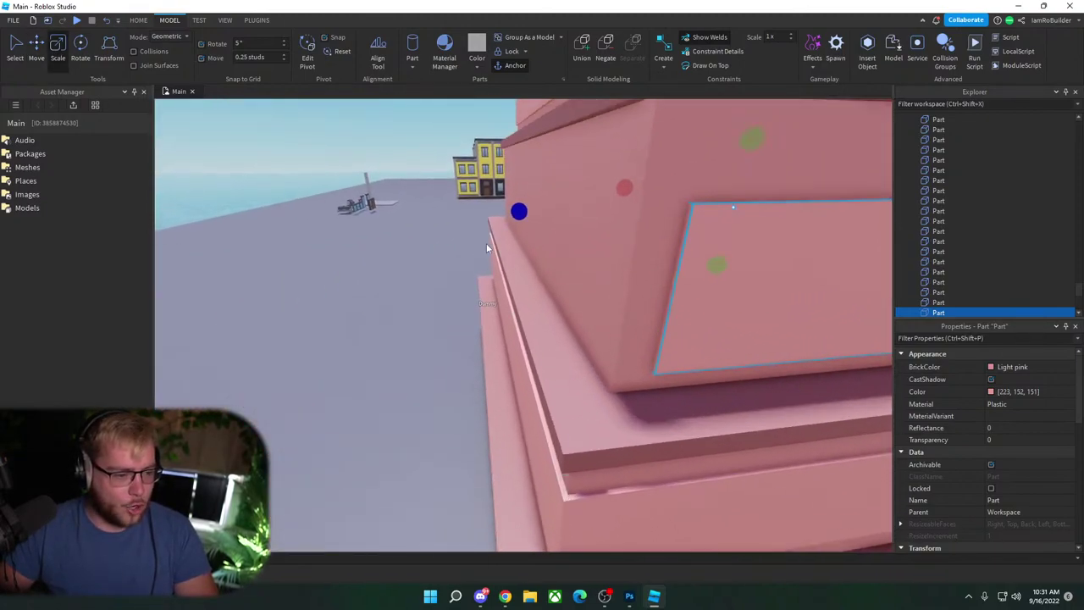
{"action": "left_click_drag", "start_coordinate": [520, 210], "coordinate": [504, 211]}
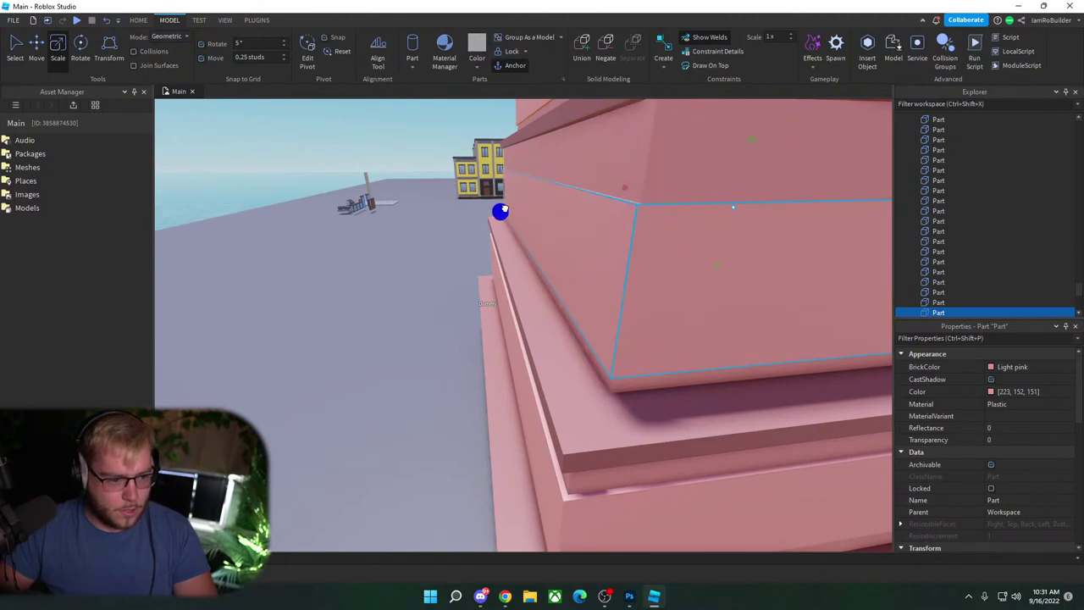
Step: Shorten the band's back end to the near edge of the opening in the third storey's side wall
{"action": "key", "text": "d"}
{"action": "right_click_drag", "start_coordinate": [558, 209], "coordinate": [637, 286]}
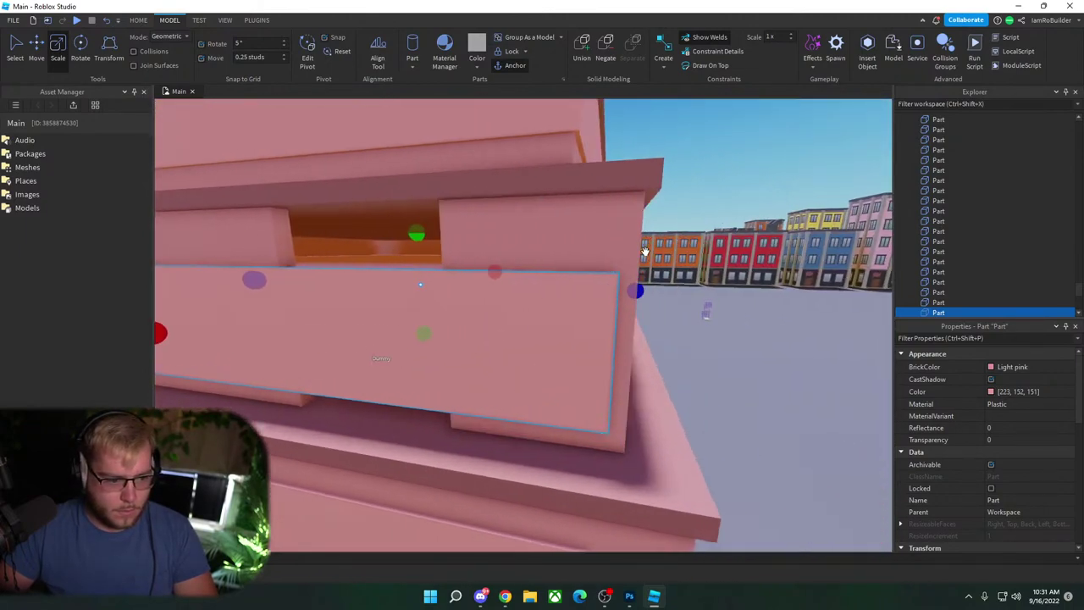
{"action": "left_click_drag", "start_coordinate": [641, 290], "coordinate": [579, 286]}
{"action": "key", "text": "a"}
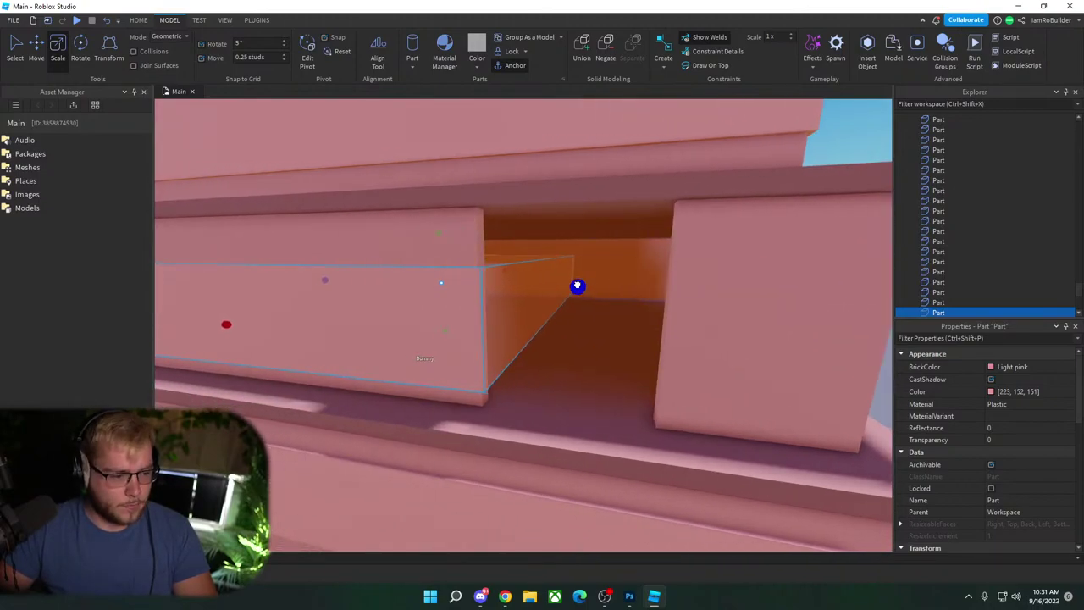
Step: Reduce the band's depth to make it a thin panel against the third storey's side wall
{"action": "key", "text": "d"}
{"action": "right_click_drag", "start_coordinate": [572, 262], "coordinate": [573, 261]}
{"action": "key", "text": "w"}
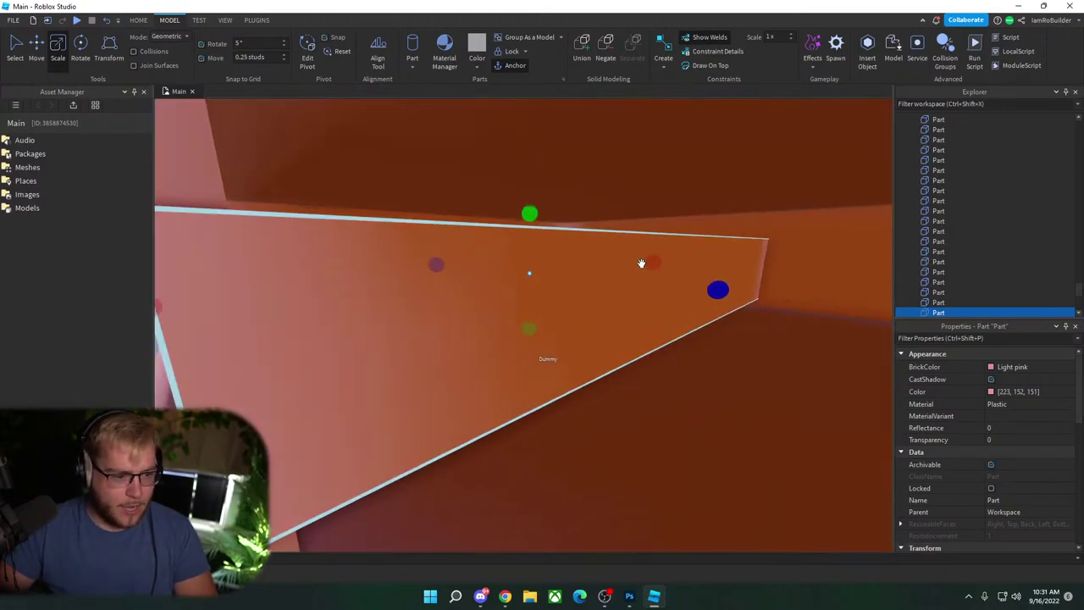
{"action": "left_click_drag", "start_coordinate": [651, 262], "coordinate": [562, 271]}
{"action": "right_click_drag", "start_coordinate": [573, 272], "coordinate": [562, 271]}
{"action": "left_click_drag", "start_coordinate": [562, 272], "coordinate": [529, 259]}
{"action": "right_click_drag", "start_coordinate": [487, 238], "coordinate": [487, 238]}
Step: Stretch a copy of the side panel from the front corner and reshape it into a thin panel against the third storey's front wall
{"action": "key", "text": "a"}
{"action": "key", "text": "w"}
{"action": "right_click_drag", "start_coordinate": [583, 384], "coordinate": [583, 384]}
{"action": "key", "text": "d"}
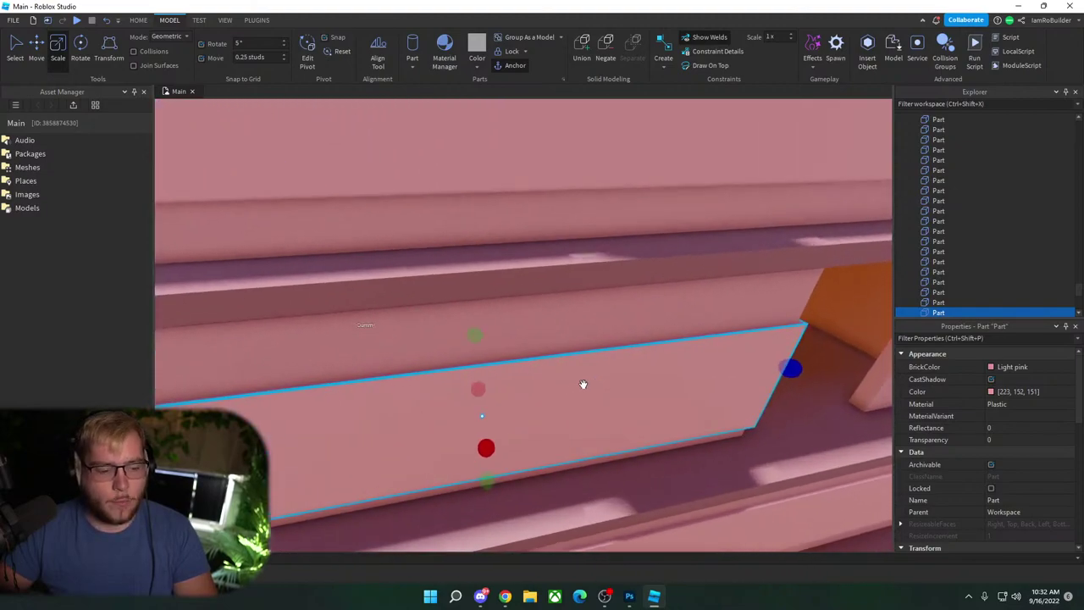
{"action": "scroll", "coordinate": [582, 385], "scroll_direction": "down", "scroll_amount": 6}
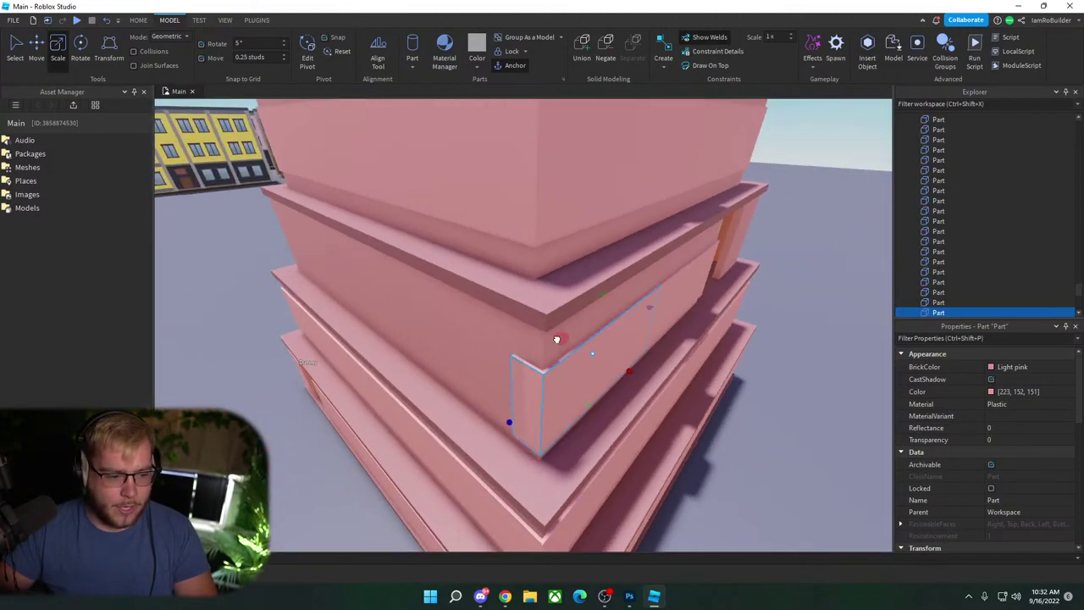
{"action": "left_click_drag", "start_coordinate": [557, 339], "coordinate": [452, 281]}
{"action": "right_click_drag", "start_coordinate": [622, 331], "coordinate": [620, 333]}
{"action": "key", "text": "w"}
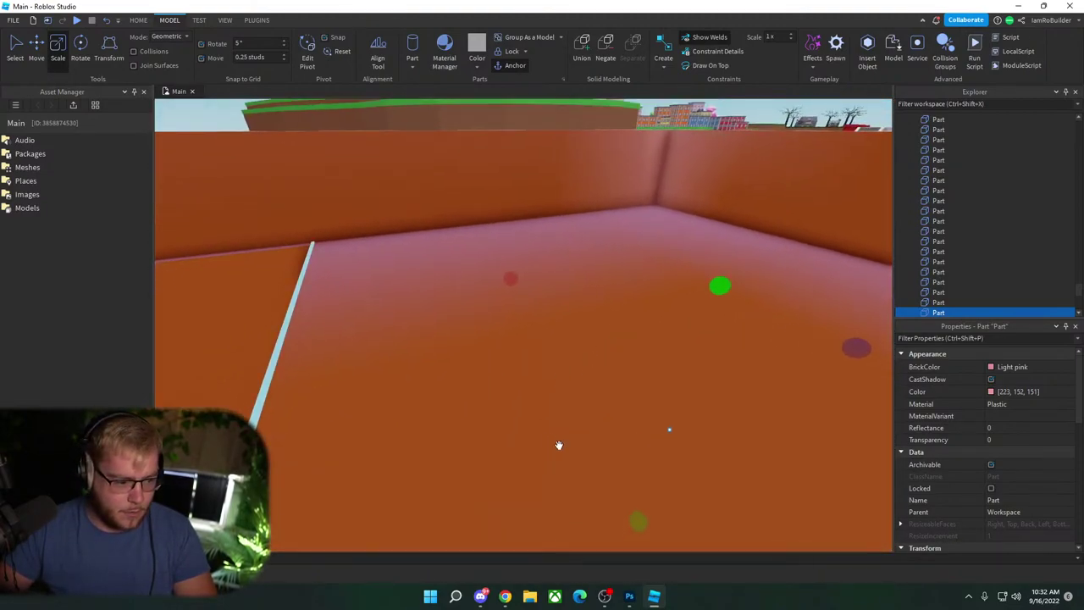
{"action": "key", "text": "a"}
{"action": "right_click_drag", "start_coordinate": [633, 446], "coordinate": [638, 435]}
{"action": "left_click_drag", "start_coordinate": [479, 470], "coordinate": [495, 455]}
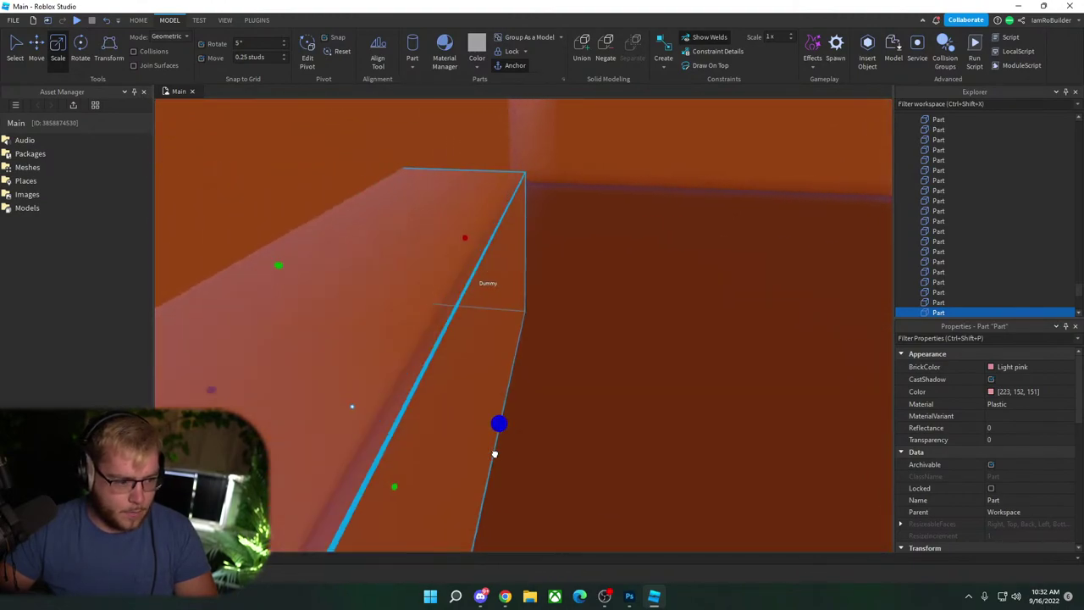
{"action": "right_click_drag", "start_coordinate": [495, 455], "coordinate": [484, 348]}
{"action": "left_click_drag", "start_coordinate": [407, 397], "coordinate": [412, 398]}
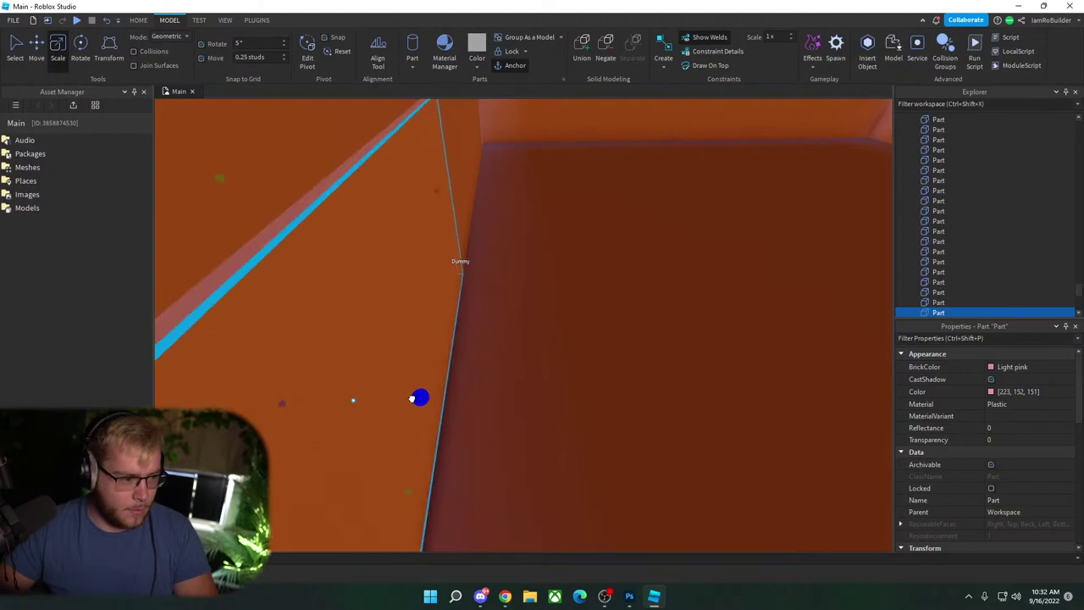
Step: Extend the thin panel along the third storey's front wall until it reaches the opposite corner
{"action": "right_click_drag", "start_coordinate": [571, 342], "coordinate": [571, 341]}
{"action": "key", "text": "s"}
{"action": "left_click_drag", "start_coordinate": [512, 283], "coordinate": [608, 298]}
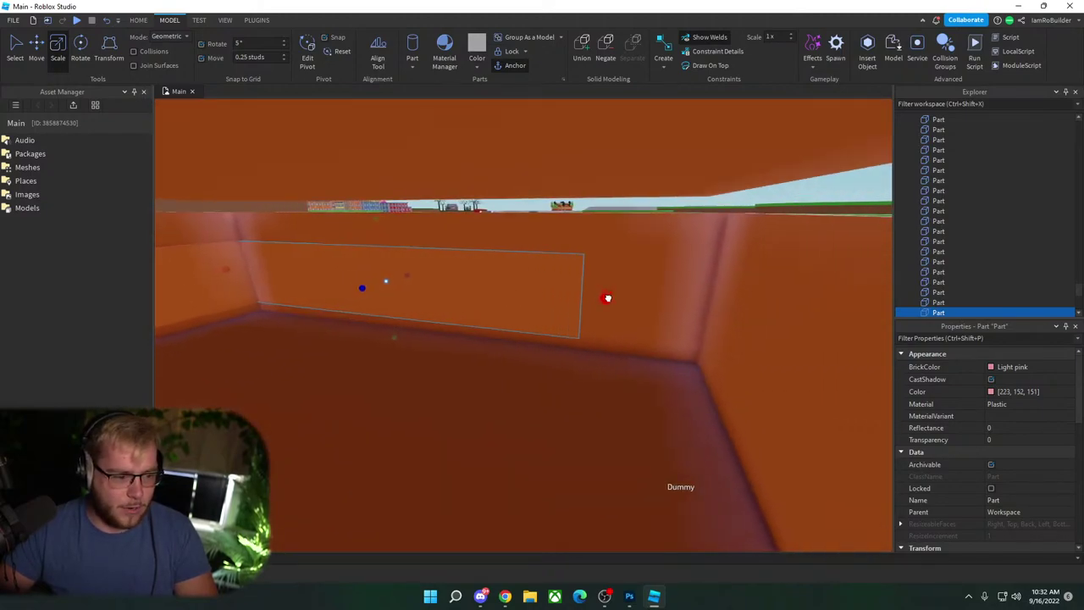
{"action": "right_click_drag", "start_coordinate": [608, 298], "coordinate": [607, 298]}
{"action": "right_click_drag", "start_coordinate": [685, 277], "coordinate": [685, 276]}
{"action": "key", "text": "s"}
{"action": "left_click_drag", "start_coordinate": [569, 267], "coordinate": [589, 268]}
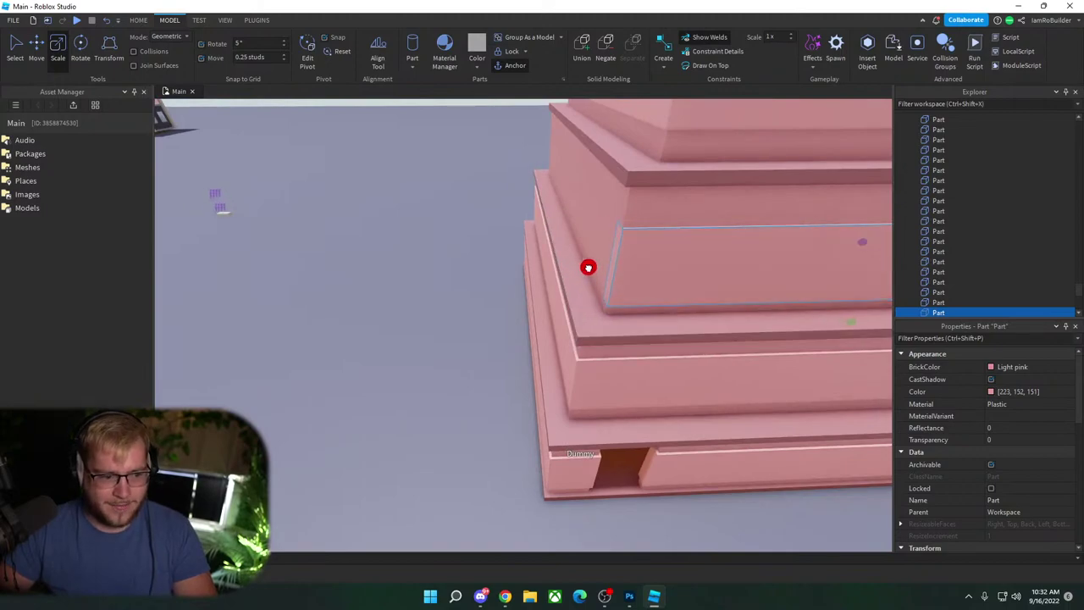
{"action": "right_click_drag", "start_coordinate": [584, 267], "coordinate": [650, 271]}
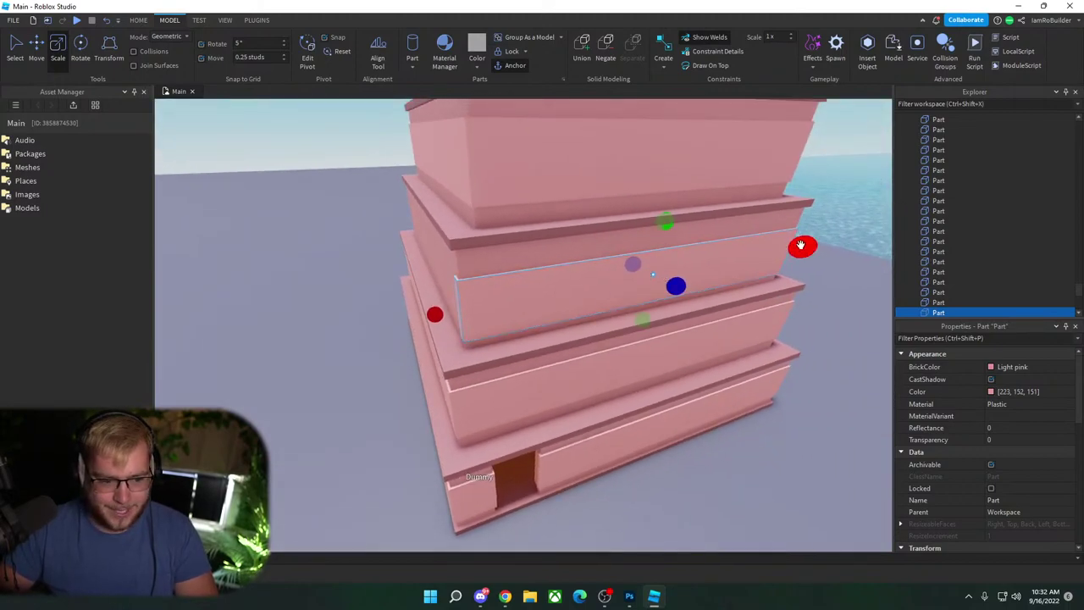
Step: Shrink a copy of the third storey's front panel to the corner and extend it as a thin panel along the adjoining side wall
{"action": "left_click_drag", "start_coordinate": [802, 243], "coordinate": [547, 283]}
{"action": "right_click_drag", "start_coordinate": [548, 283], "coordinate": [610, 271]}
{"action": "scroll", "coordinate": [610, 271], "scroll_direction": "up", "scroll_amount": 5}
{"action": "right_click_drag", "start_coordinate": [594, 337], "coordinate": [584, 327]}
{"action": "left_click_drag", "start_coordinate": [528, 350], "coordinate": [554, 351]}
{"action": "right_click_drag", "start_coordinate": [561, 358], "coordinate": [555, 424]}
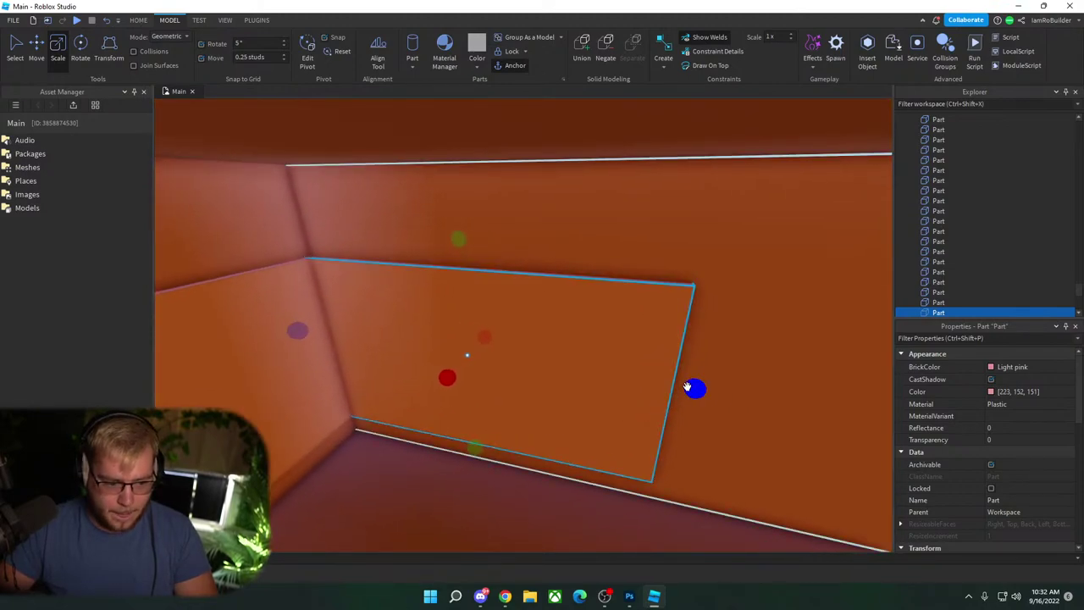
{"action": "left_click_drag", "start_coordinate": [690, 387], "coordinate": [763, 381]}
{"action": "right_click_drag", "start_coordinate": [763, 381], "coordinate": [759, 381]}
{"action": "left_click_drag", "start_coordinate": [606, 296], "coordinate": [526, 349]}
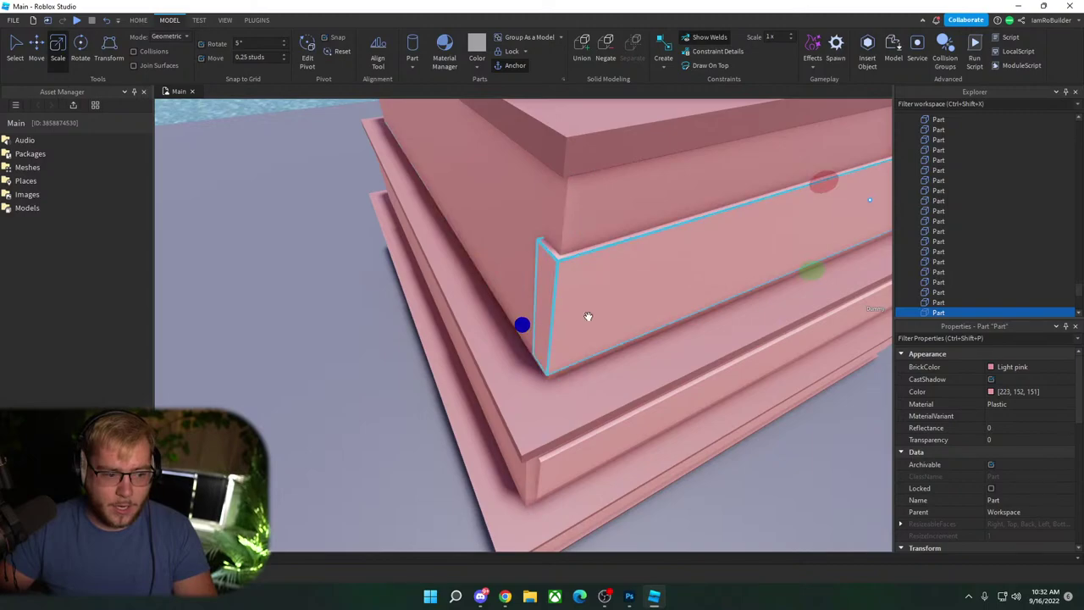
{"action": "right_click_drag", "start_coordinate": [605, 303], "coordinate": [556, 303]}
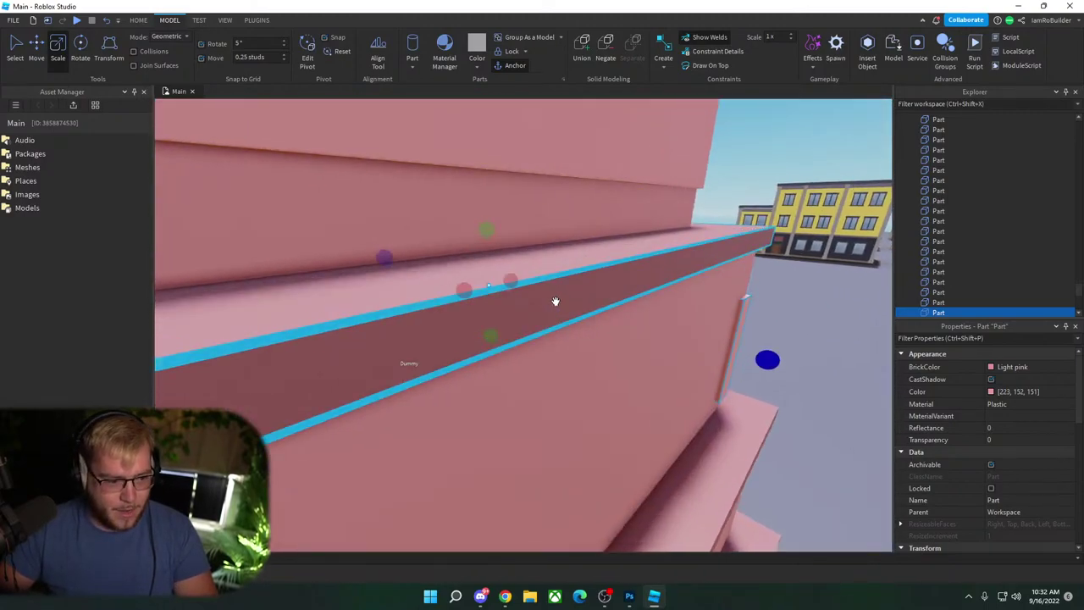
Step: Shrink a copy of the side panel to the back corner and reshape it into a thin panel along the third storey's back wall
{"action": "left_click_drag", "start_coordinate": [382, 258], "coordinate": [615, 341]}
{"action": "right_click_drag", "start_coordinate": [680, 334], "coordinate": [677, 335]}
{"action": "left_click_drag", "start_coordinate": [615, 364], "coordinate": [471, 366]}
{"action": "right_click_drag", "start_coordinate": [519, 355], "coordinate": [523, 353]}
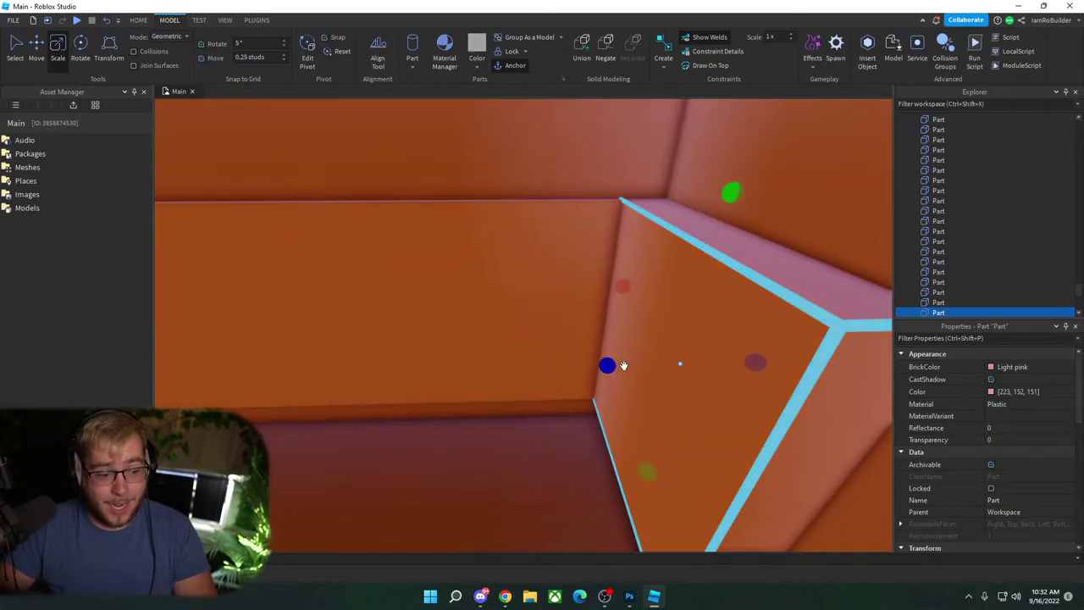
{"action": "left_click_drag", "start_coordinate": [610, 365], "coordinate": [646, 359]}
{"action": "right_click_drag", "start_coordinate": [643, 357], "coordinate": [639, 354]}
{"action": "left_click_drag", "start_coordinate": [735, 377], "coordinate": [672, 379]}
{"action": "right_click_drag", "start_coordinate": [671, 378], "coordinate": [573, 378]}
Step: Duplicate the panel beside the third storey's opening and fit the copy to the short wall between the opening and the corner
{"action": "left_click", "coordinate": [491, 331]}
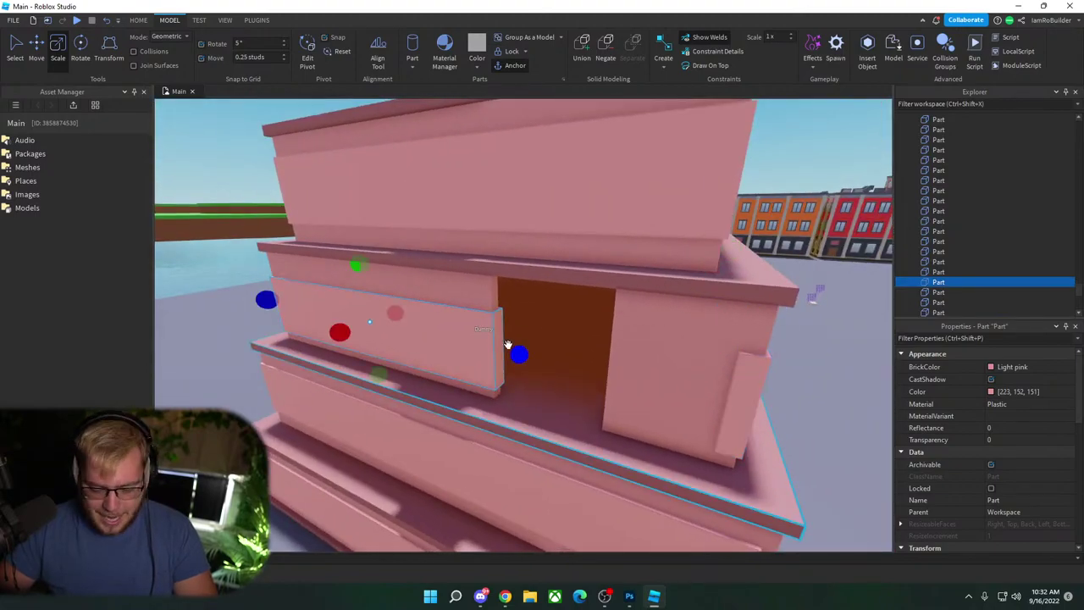
{"action": "key", "text": "ctrl+d"}
{"action": "left_click_drag", "start_coordinate": [541, 354], "coordinate": [774, 382]}
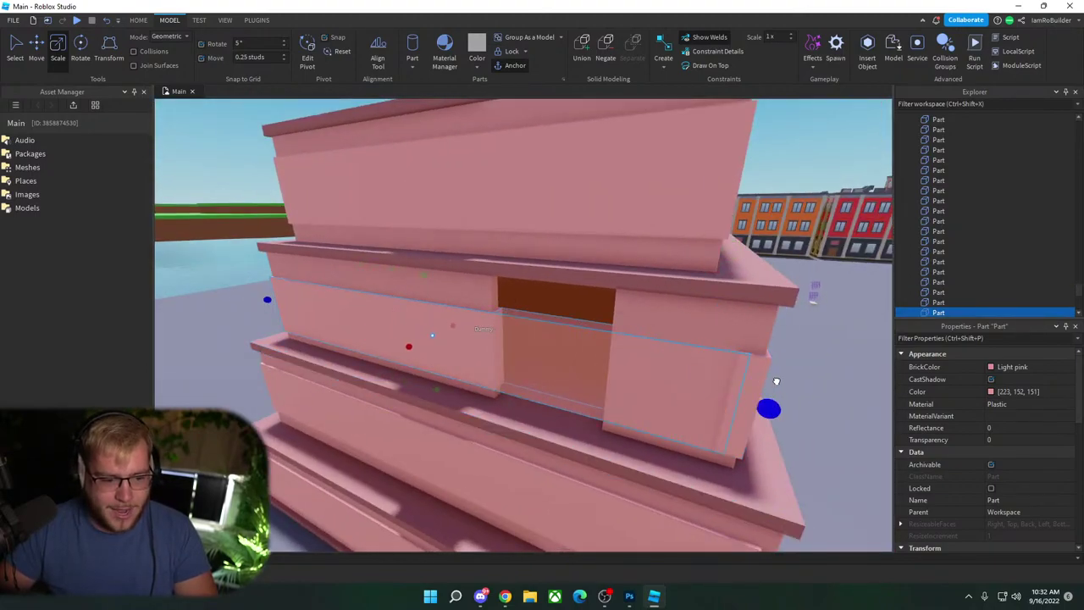
{"action": "right_click_drag", "start_coordinate": [775, 382], "coordinate": [428, 320]}
{"action": "left_click_drag", "start_coordinate": [370, 301], "coordinate": [673, 366]}
{"action": "key", "text": "d"}
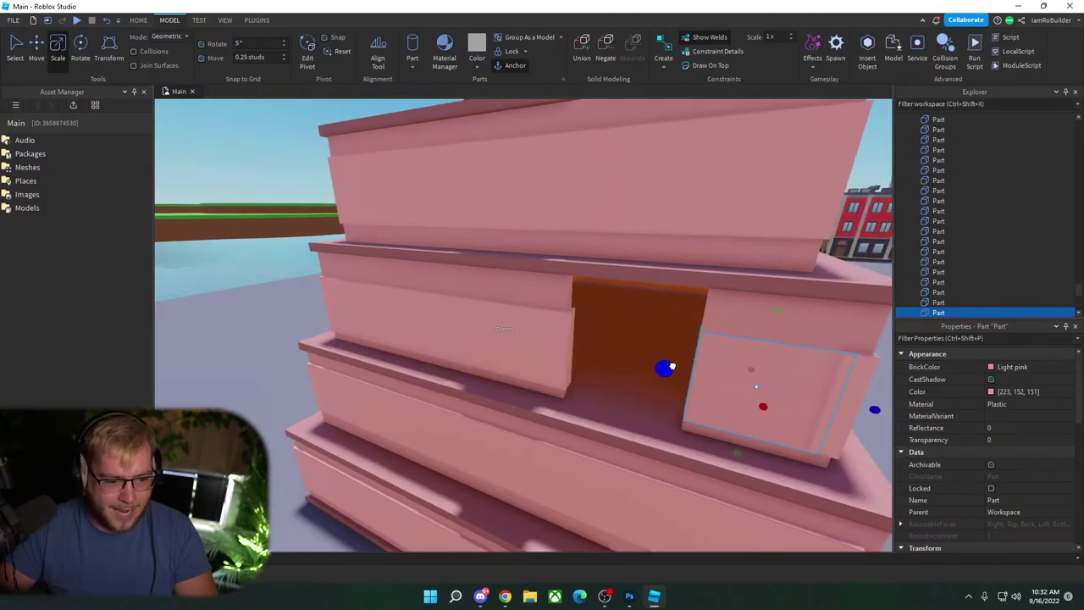
{"action": "right_click_drag", "start_coordinate": [566, 336], "coordinate": [566, 335]}
{"action": "key", "text": "w"}
{"action": "left_click", "coordinate": [566, 336]}
Step: Examine the wall bands on the building from outside and from inside the storeys
{"action": "key", "text": "s"}
{"action": "key", "text": "w"}
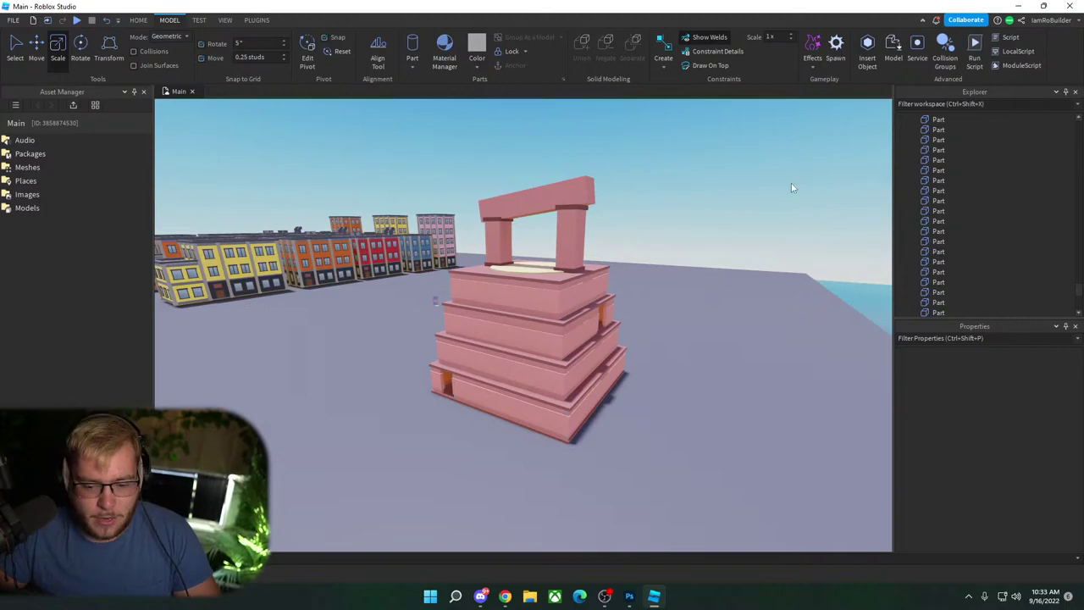
{"action": "key", "text": "w"}
{"action": "key", "text": "a"}
{"action": "right_click_drag", "start_coordinate": [723, 222], "coordinate": [724, 222]}
{"action": "key", "text": "w"}
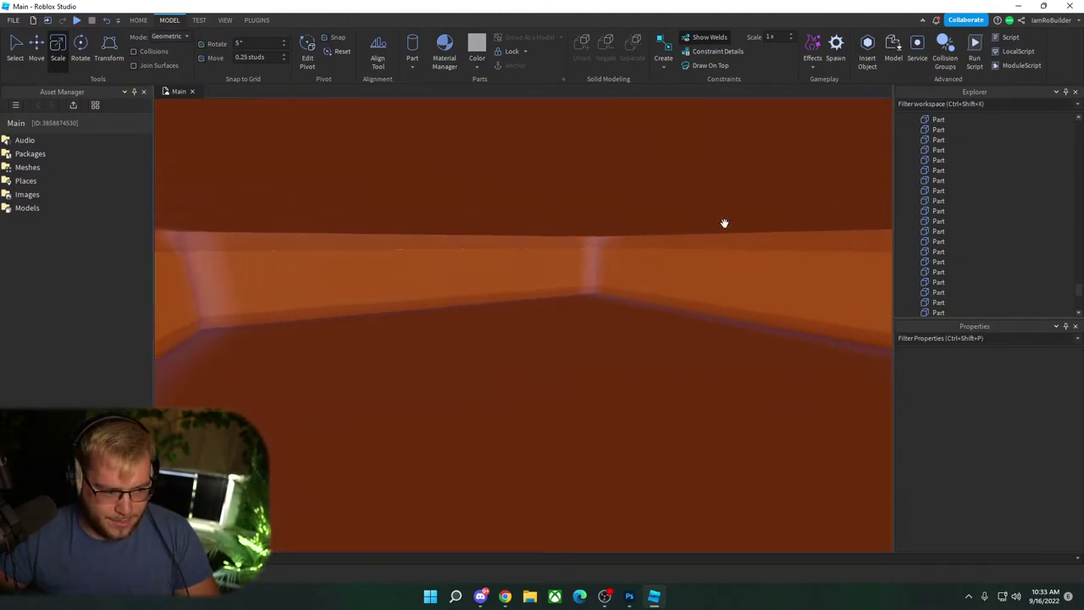
{"action": "key", "text": "s"}
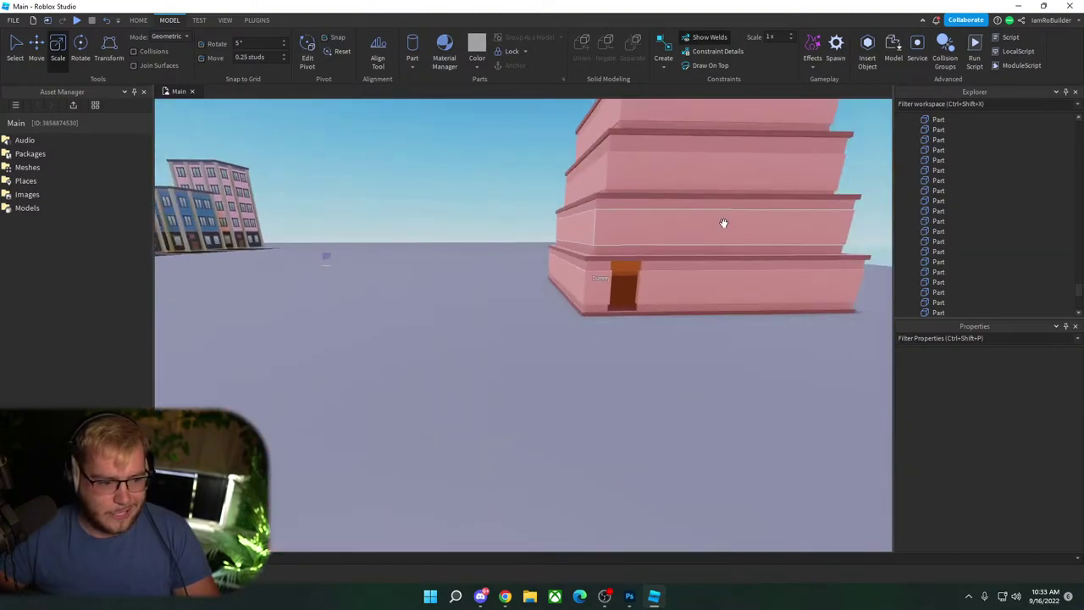
{"action": "key", "text": "s"}
{"action": "right_click_drag", "start_coordinate": [724, 222], "coordinate": [724, 228]}
{"action": "key", "text": "w"}
{"action": "key", "text": "e"}
{"action": "key", "text": "s"}
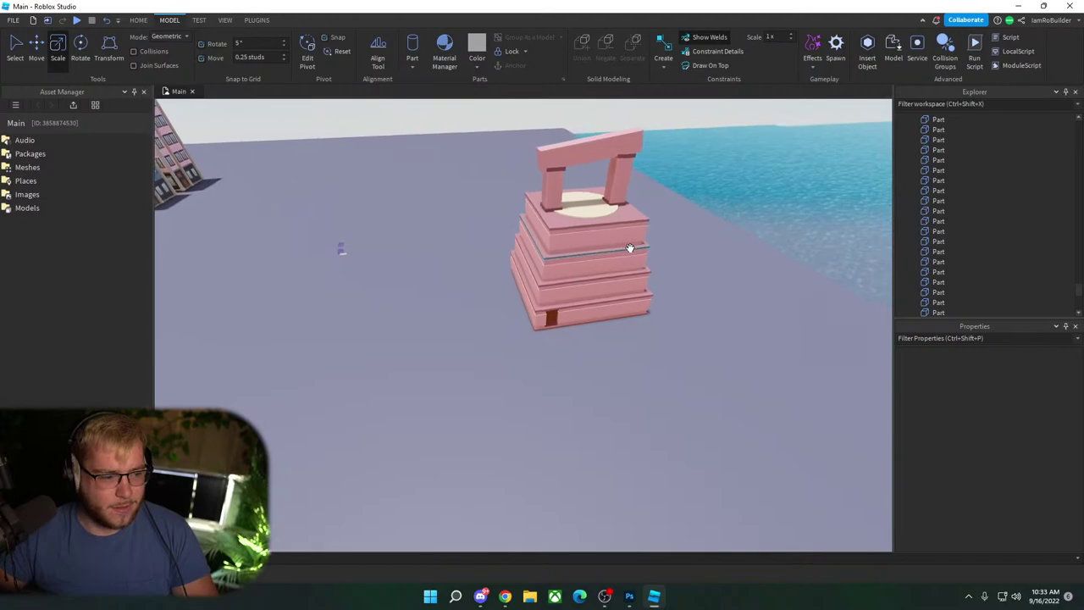
{"action": "right_click_drag", "start_coordinate": [618, 242], "coordinate": [617, 241]}
{"action": "key", "text": "w"}
{"action": "key", "text": "w"}
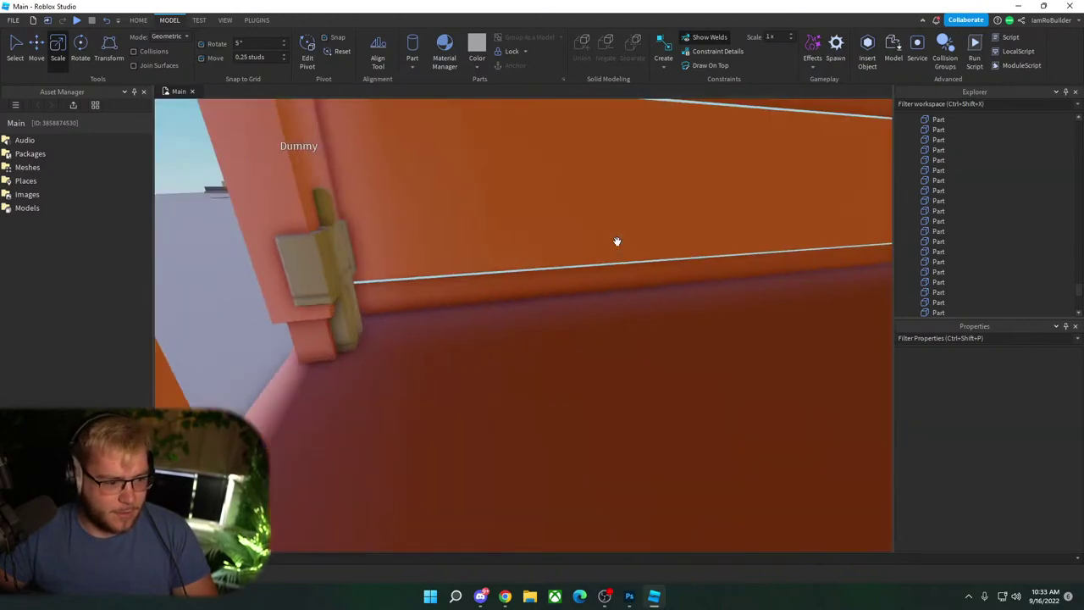
Step: Move the dummy character off the building's wall and out onto the open ground beside the building
{"action": "left_click", "coordinate": [461, 271]}
{"action": "key", "text": "s"}
{"action": "left_click_drag", "start_coordinate": [462, 272], "coordinate": [414, 272]}
{"action": "right_click_drag", "start_coordinate": [414, 271], "coordinate": [414, 272]}
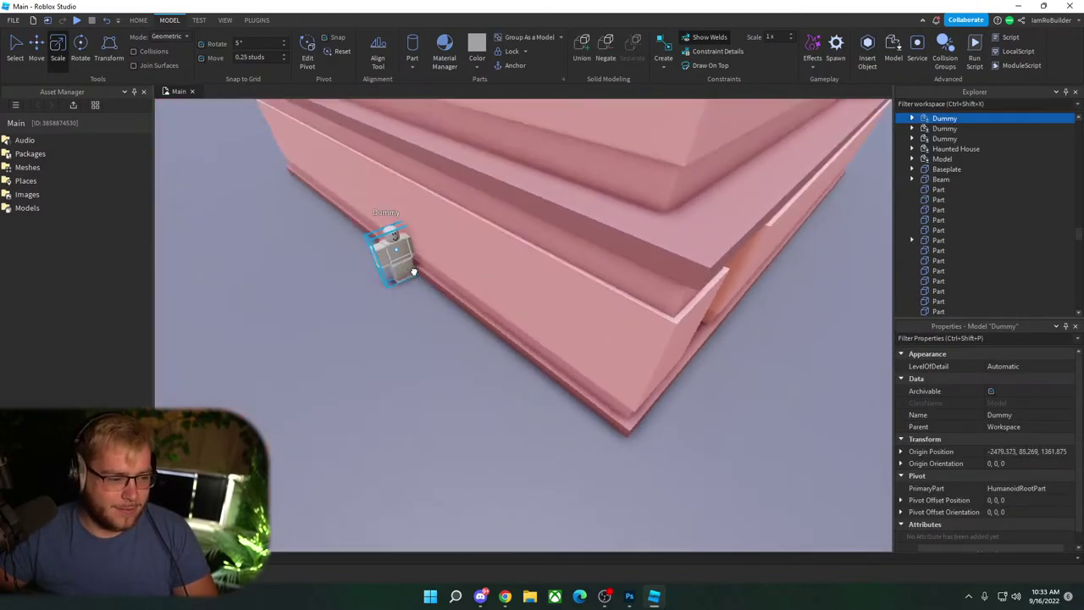
{"action": "left_click_drag", "start_coordinate": [413, 272], "coordinate": [443, 291]}
{"action": "right_click_drag", "start_coordinate": [545, 317], "coordinate": [545, 317]}
{"action": "scroll", "coordinate": [545, 316], "scroll_direction": "down", "scroll_amount": 10}
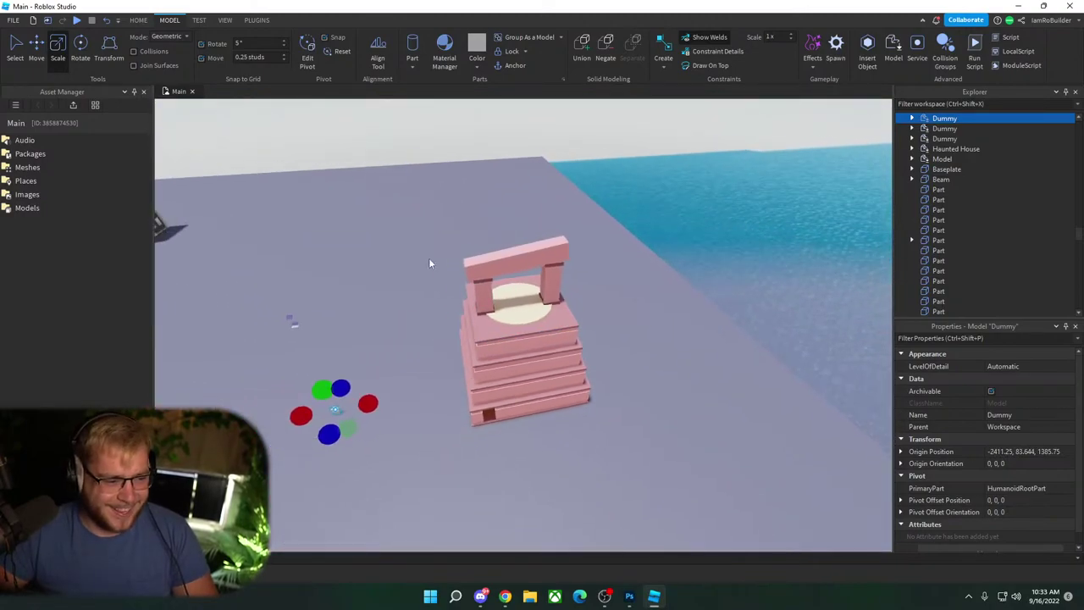
Step: Group all of the building's parts into one model, name it Temple, and expand its contents
{"action": "left_click_drag", "start_coordinate": [429, 257], "coordinate": [624, 410]}
{"action": "key", "text": "ctrl+g"}
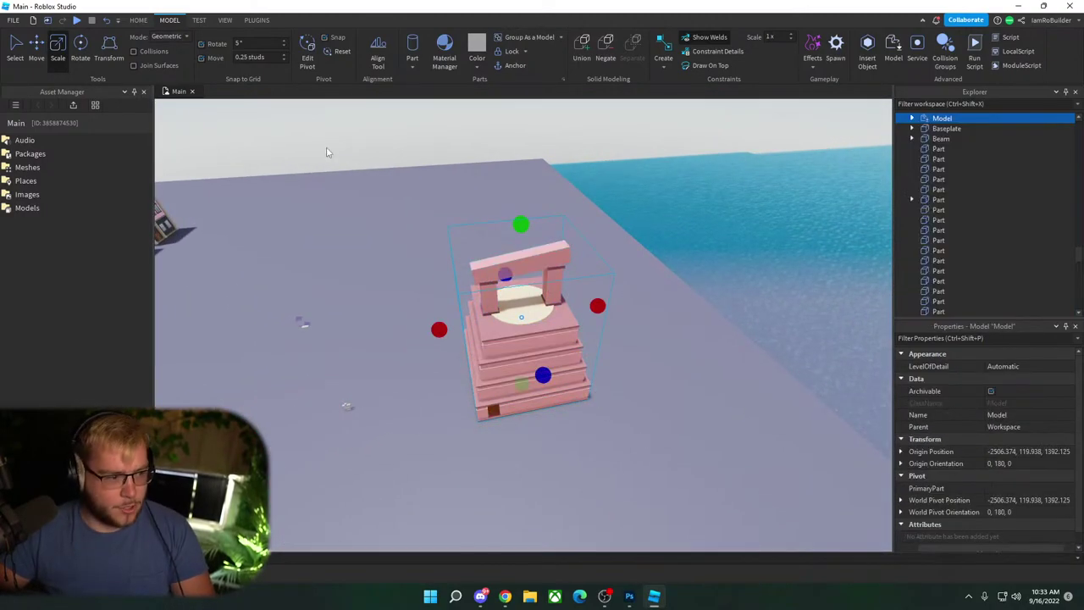
{"action": "left_click", "coordinate": [1013, 415]}
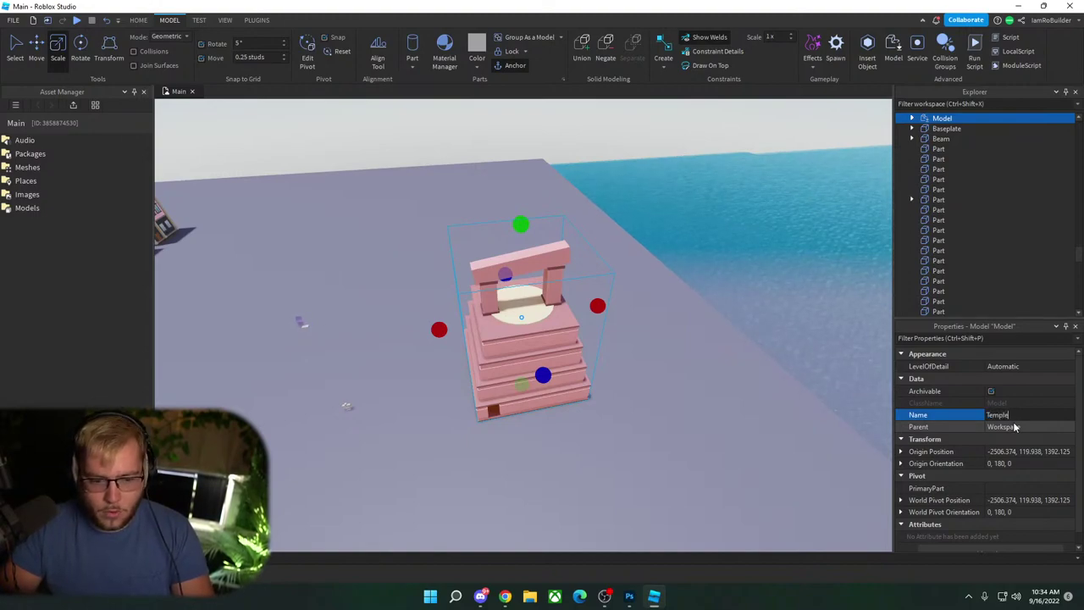
{"action": "left_click", "coordinate": [913, 119]}
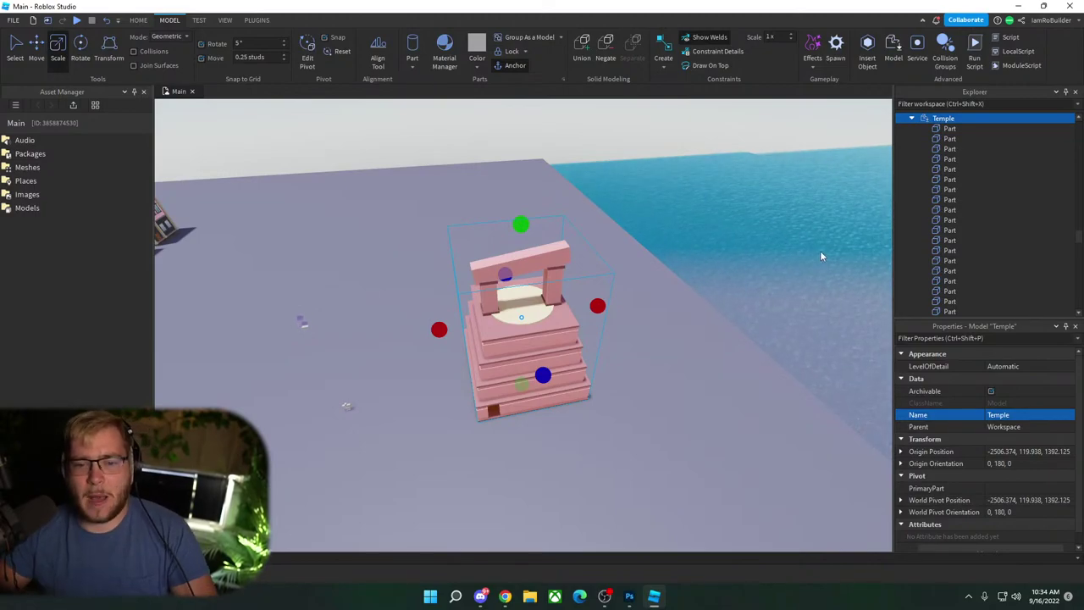
Step: Duplicate the top storey's wall band and shrink the copy to a small block on the wall's face
{"action": "right_click_drag", "start_coordinate": [786, 337], "coordinate": [786, 338]}
{"action": "key", "text": "w"}
{"action": "key", "text": "w"}
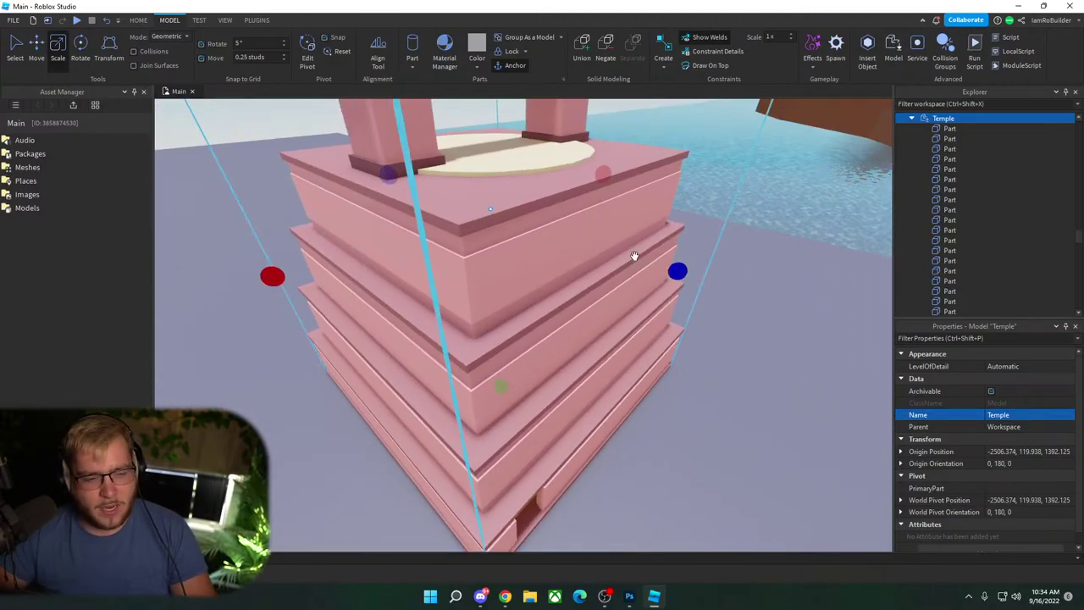
{"action": "left_click", "coordinate": [593, 239]}
{"action": "key", "text": "ctrl+d"}
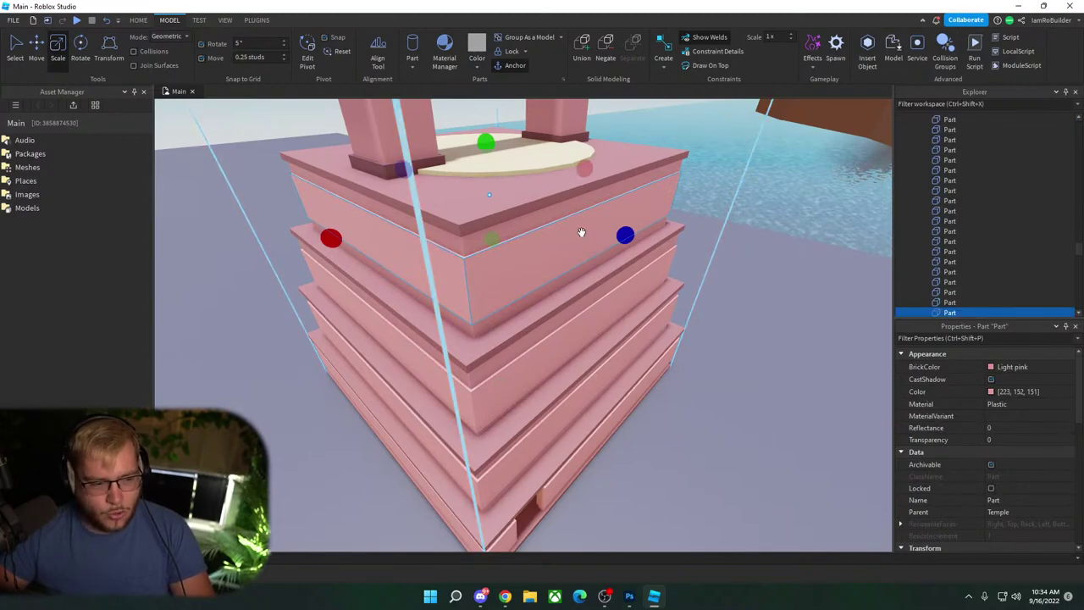
{"action": "left_click_drag", "start_coordinate": [624, 232], "coordinate": [626, 232]}
{"action": "left_click_drag", "start_coordinate": [332, 239], "coordinate": [479, 178]}
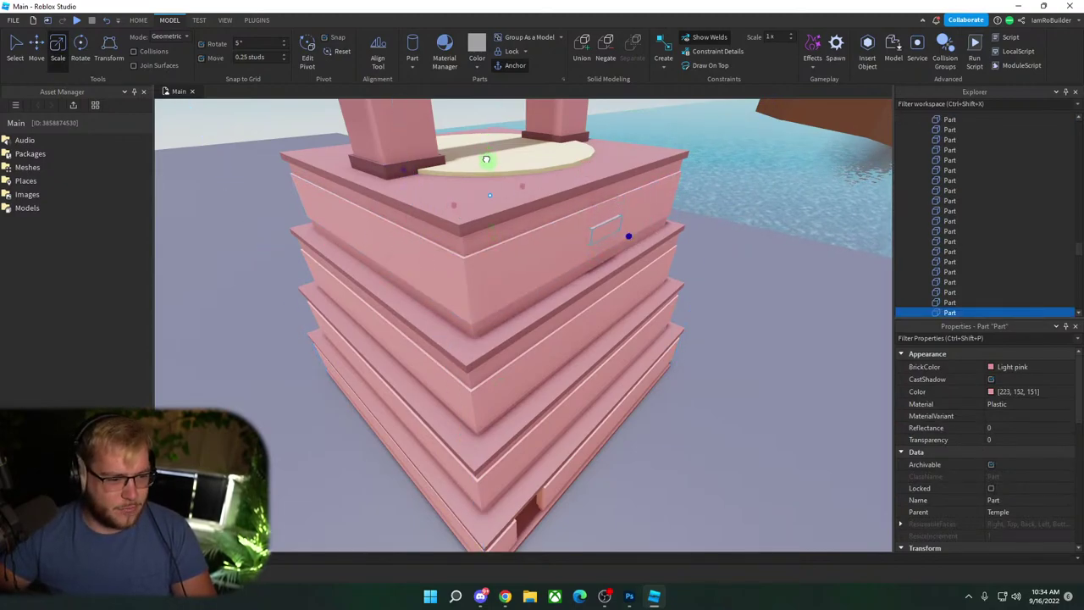
{"action": "left_click_drag", "start_coordinate": [403, 168], "coordinate": [588, 200]}
Step: Trim the small block to a short brick-like plate projecting slightly from the top storey's wall band
{"action": "right_click_drag", "start_coordinate": [655, 197], "coordinate": [655, 196]}
{"action": "key", "text": "w"}
{"action": "key", "text": "w"}
{"action": "left_click_drag", "start_coordinate": [386, 227], "coordinate": [374, 226]}
{"action": "left_click_drag", "start_coordinate": [447, 230], "coordinate": [434, 229]}
{"action": "key", "text": "s"}
{"action": "right_click_drag", "start_coordinate": [484, 223], "coordinate": [483, 223]}
{"action": "left_click_drag", "start_coordinate": [555, 266], "coordinate": [538, 266]}
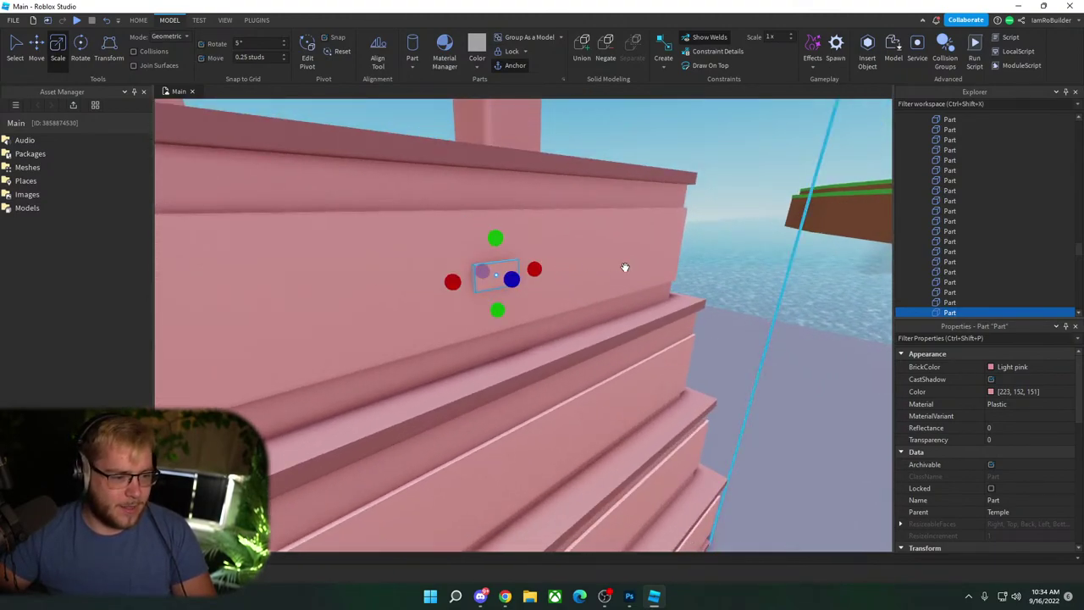
Step: Darken the small block's colour to the brown shade 129, 88, 88
{"action": "right_click_drag", "start_coordinate": [726, 315], "coordinate": [726, 315]}
{"action": "key", "text": "d"}
{"action": "left_click", "coordinate": [991, 392]}
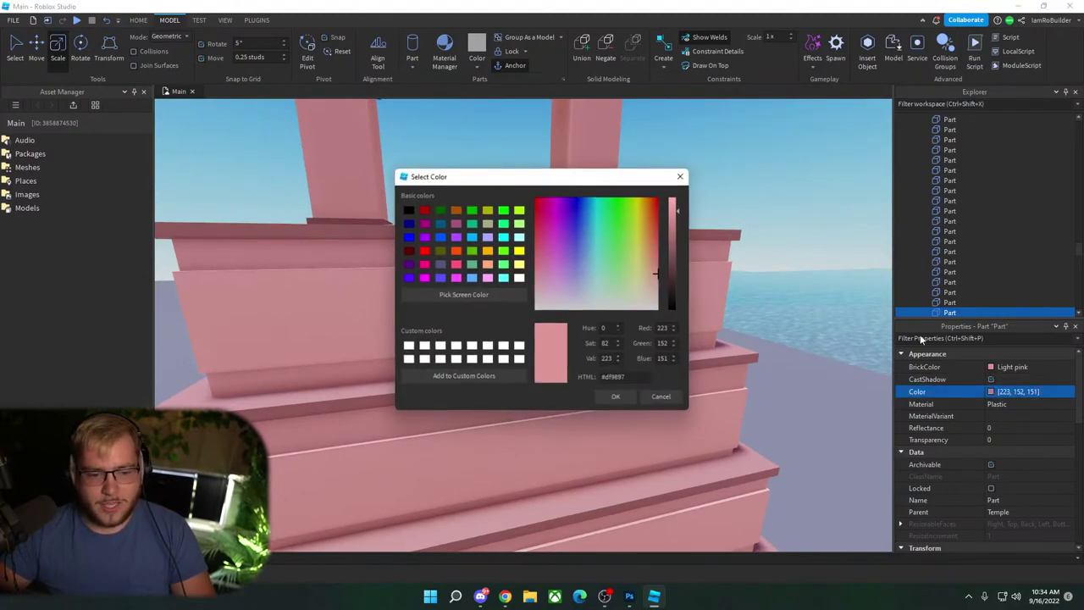
{"action": "left_click_drag", "start_coordinate": [673, 254], "coordinate": [676, 271]}
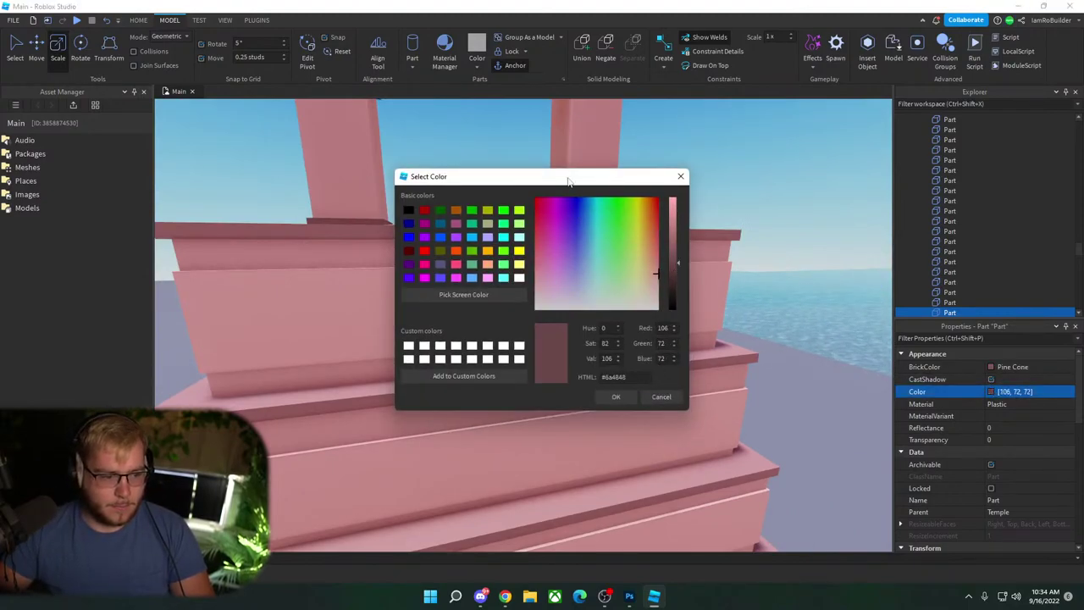
{"action": "left_click_drag", "start_coordinate": [569, 180], "coordinate": [736, 175]}
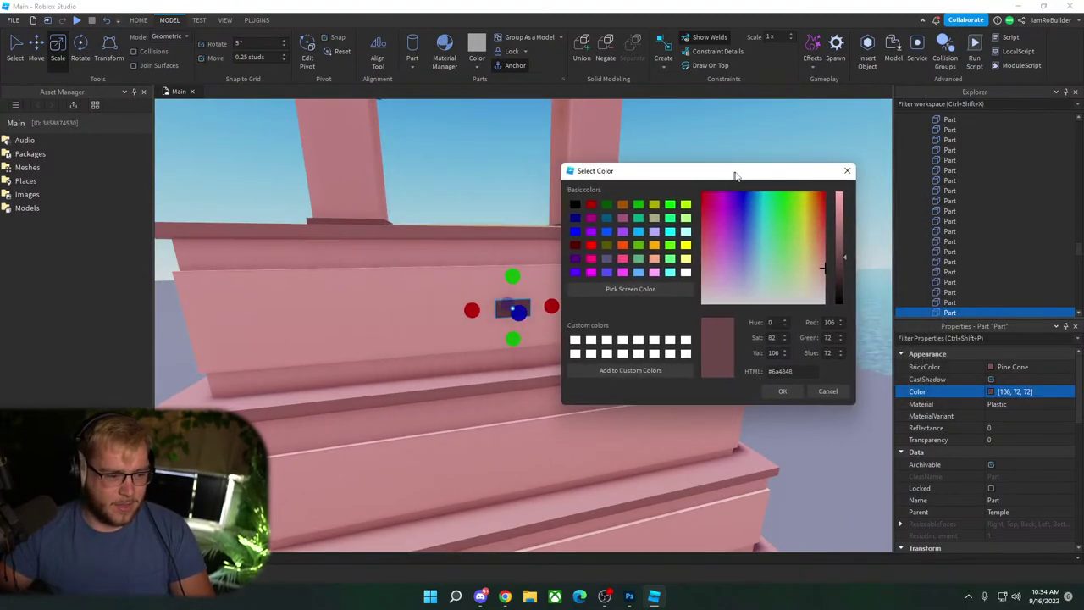
{"action": "left_click", "coordinate": [844, 247]}
{"action": "left_click", "coordinate": [780, 392]}
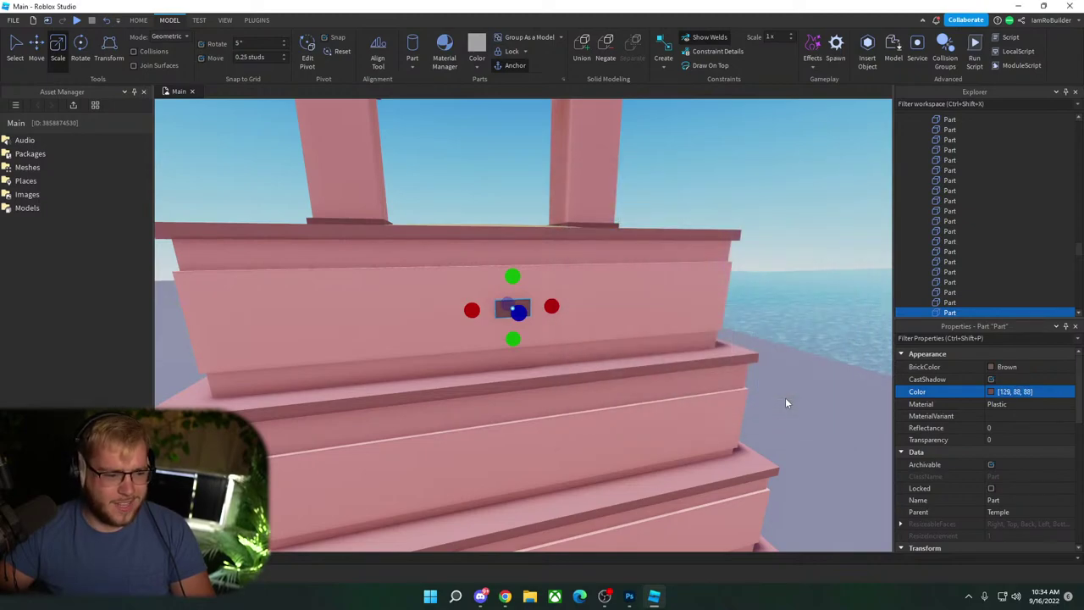
Step: Move the brown block sideways along the top storey's wall to near its corner
{"action": "scroll", "coordinate": [812, 372], "scroll_direction": "down", "scroll_amount": 5}
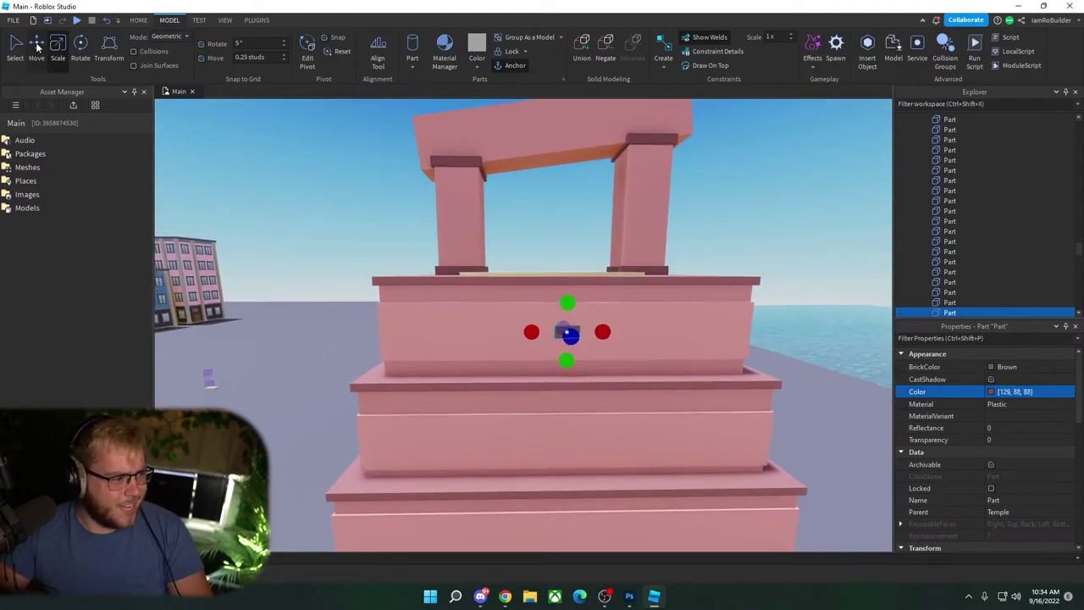
{"action": "left_click", "coordinate": [37, 48]}
{"action": "left_click_drag", "start_coordinate": [499, 324], "coordinate": [354, 328]}
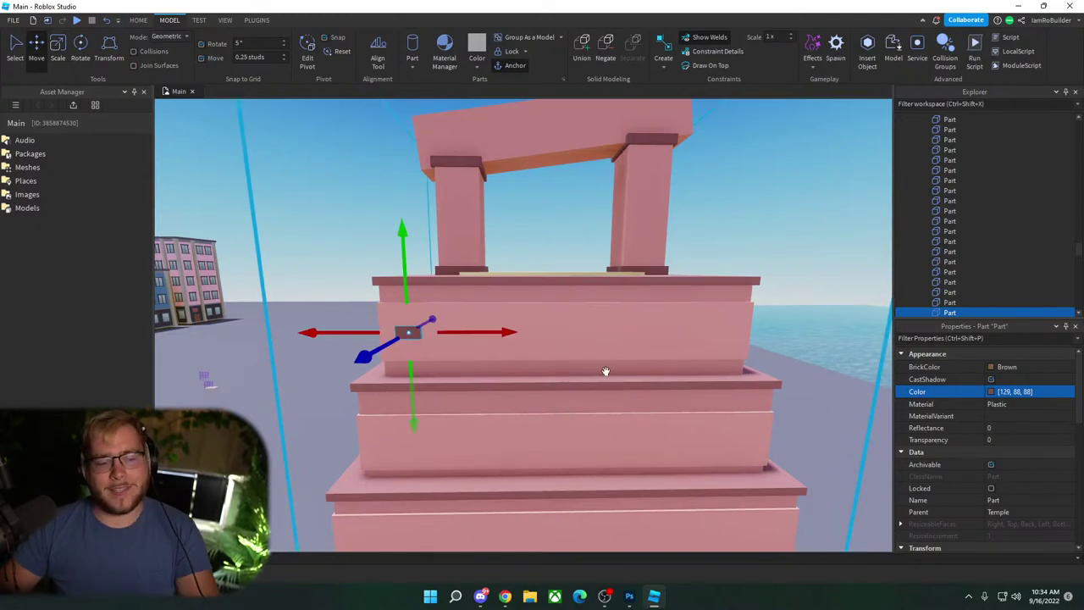
Step: Select the wall band panels of the storey below the top one and raise them together slightly
{"action": "scroll", "coordinate": [636, 356], "scroll_direction": "up", "scroll_amount": 5}
{"action": "right_click_drag", "start_coordinate": [638, 356], "coordinate": [605, 358]}
{"action": "left_click", "coordinate": [510, 381]}
{"action": "left_click", "coordinate": [598, 363], "text": "shift"}
{"action": "left_click", "coordinate": [632, 373], "text": "alt+shift"}
{"action": "left_click", "coordinate": [587, 365], "text": "alt+shift"}
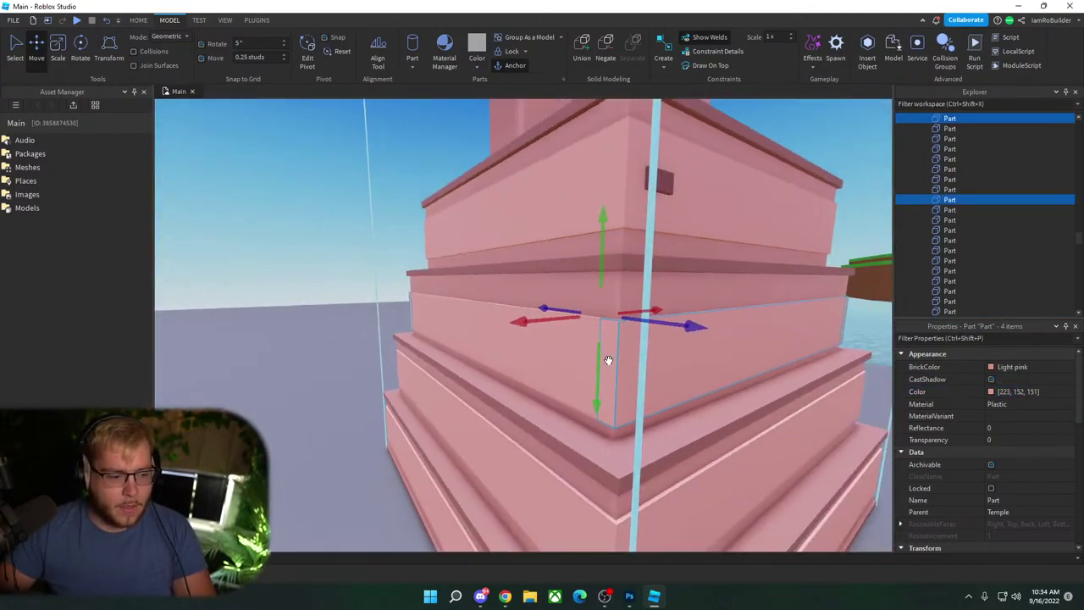
{"action": "left_click", "coordinate": [607, 268], "text": "ctrl"}
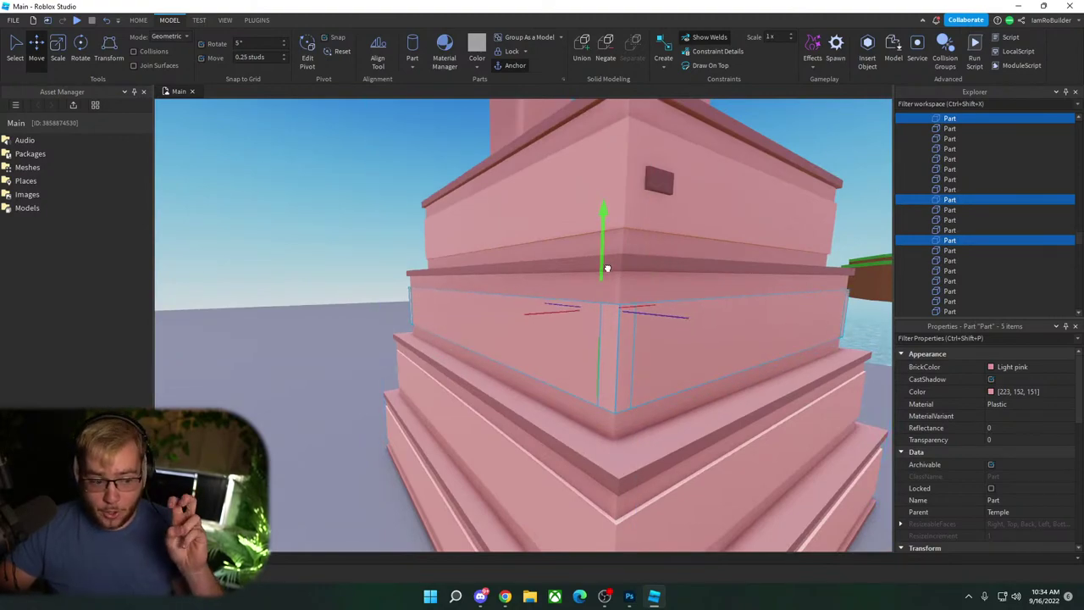
Step: Lower the brown block onto the recessed strip beneath the top storey's wall band and push it in toward the wall
{"action": "left_click", "coordinate": [665, 182]}
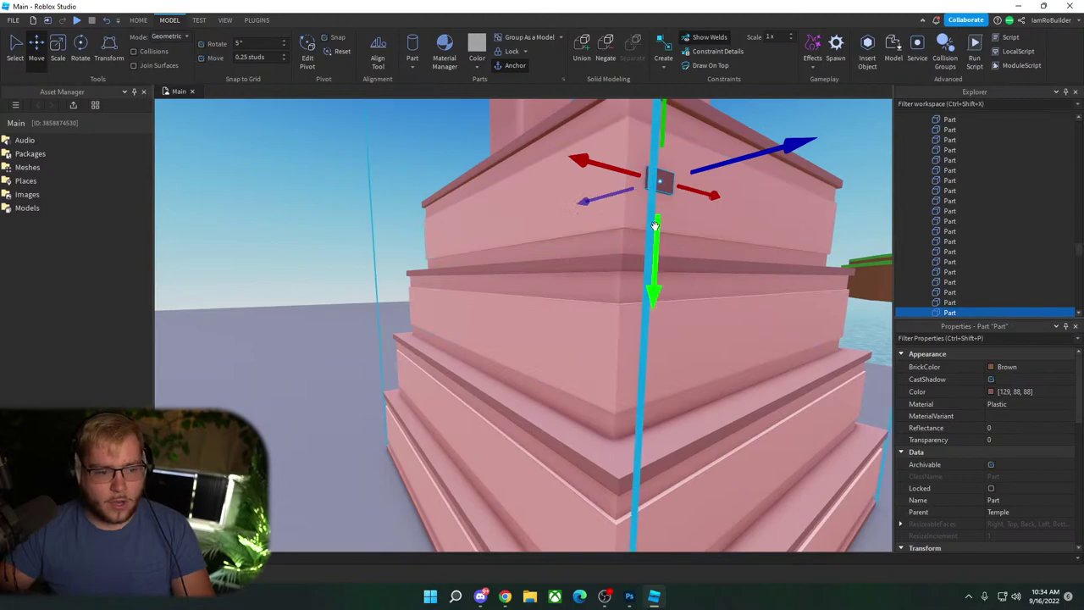
{"action": "left_click_drag", "start_coordinate": [656, 229], "coordinate": [659, 283]}
{"action": "left_click_drag", "start_coordinate": [714, 235], "coordinate": [701, 225]}
{"action": "right_click_drag", "start_coordinate": [701, 225], "coordinate": [702, 224]}
{"action": "key", "text": "a"}
{"action": "key", "text": "w"}
{"action": "key", "text": "s"}
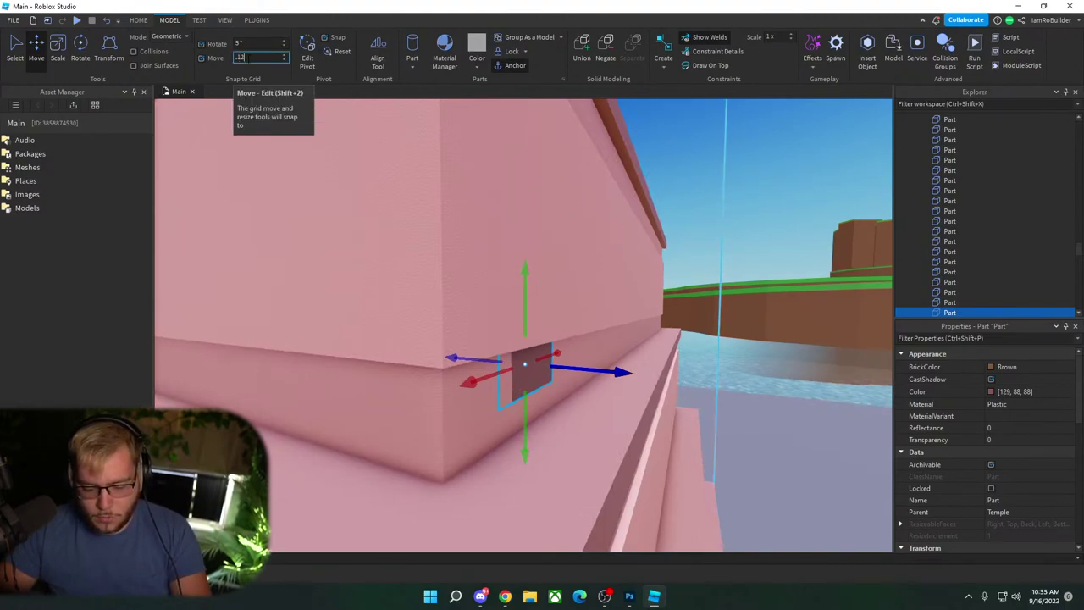
Step: Set the move snap increment to 0.125 studs and nudge the brown block into place on the recessed strip
{"action": "key", "text": "Return"}
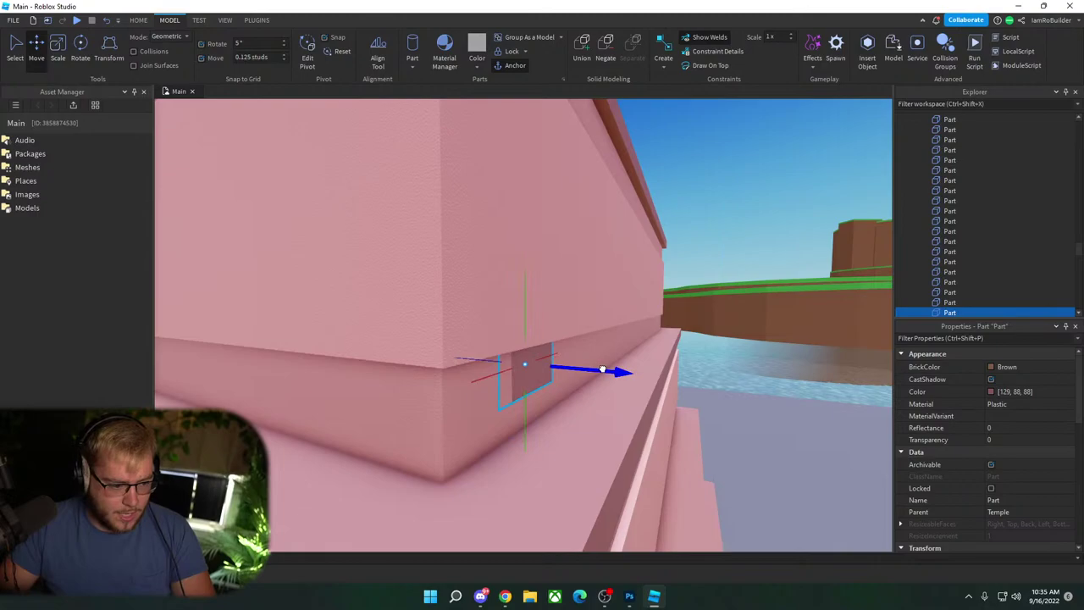
{"action": "scroll", "coordinate": [624, 356], "scroll_direction": "up", "scroll_amount": 3}
{"action": "right_click_drag", "start_coordinate": [624, 352], "coordinate": [621, 346]}
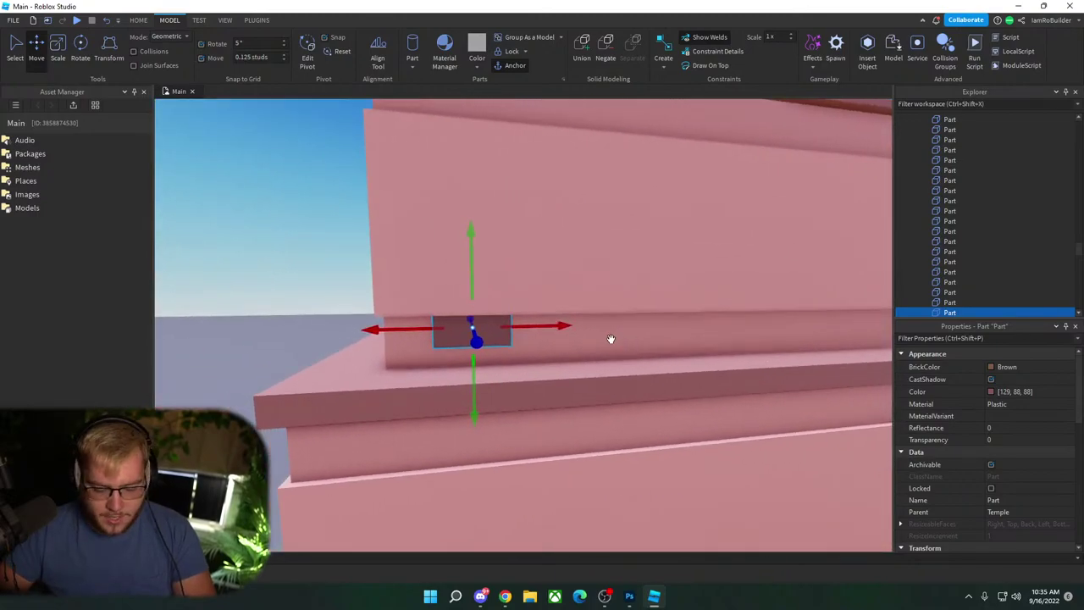
{"action": "scroll", "coordinate": [551, 328], "scroll_direction": "down", "scroll_amount": 3}
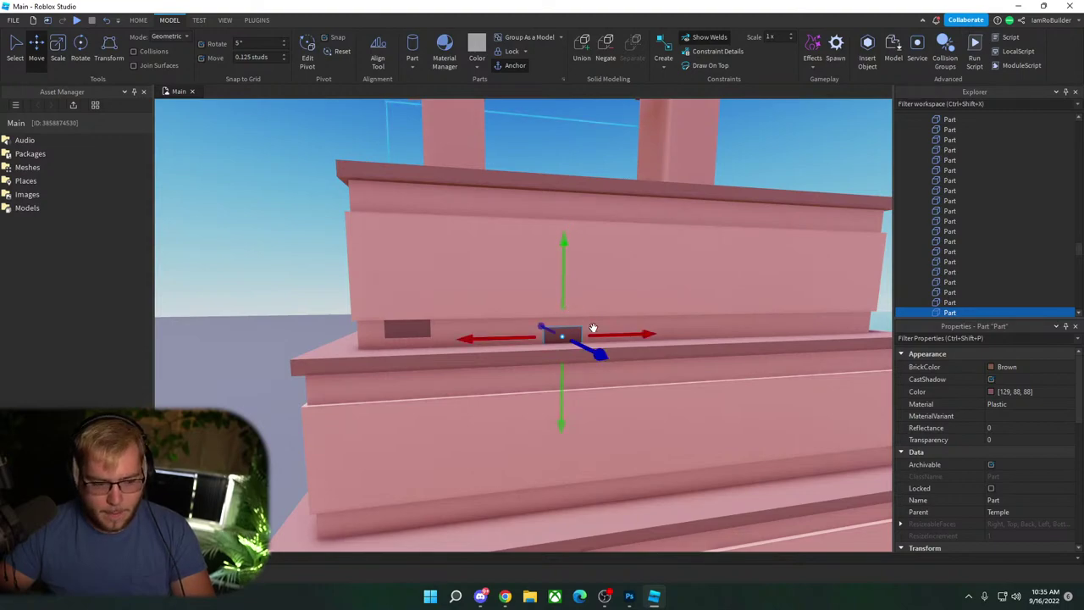
Step: Duplicate the brown block along the recessed strip, spacing the copies irregularly at different heights toward the far corner
{"action": "left_click_drag", "start_coordinate": [485, 340], "coordinate": [562, 332]}
{"action": "key", "text": "ctrl+d"}
{"action": "left_click_drag", "start_coordinate": [638, 289], "coordinate": [638, 267]}
{"action": "left_click_drag", "start_coordinate": [592, 322], "coordinate": [699, 315]}
{"action": "left_click_drag", "start_coordinate": [745, 252], "coordinate": [747, 264]}
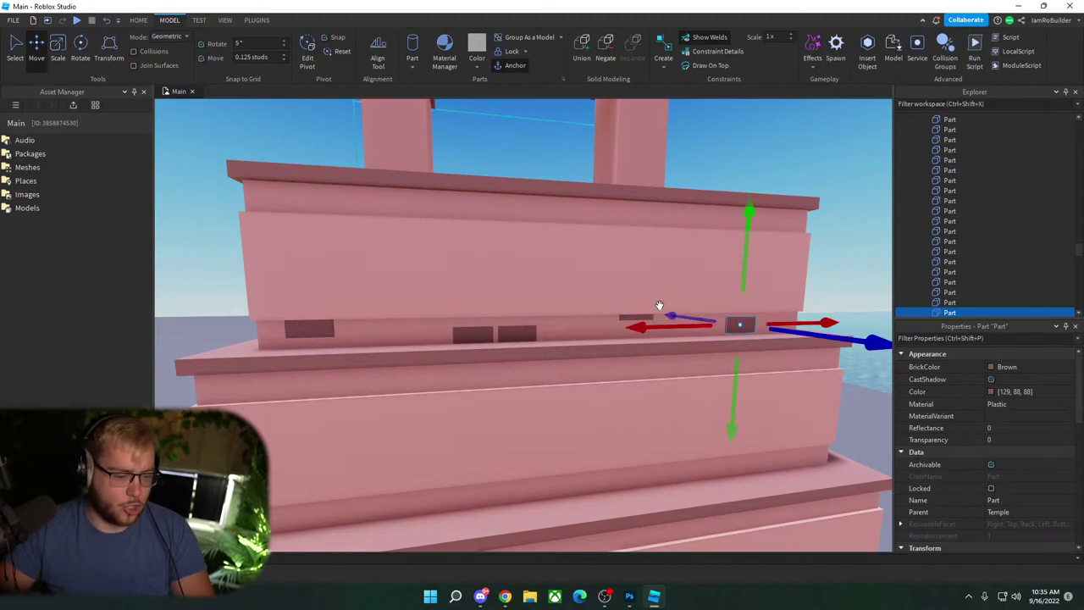
{"action": "scroll", "coordinate": [627, 322], "scroll_direction": "up", "scroll_amount": 5}
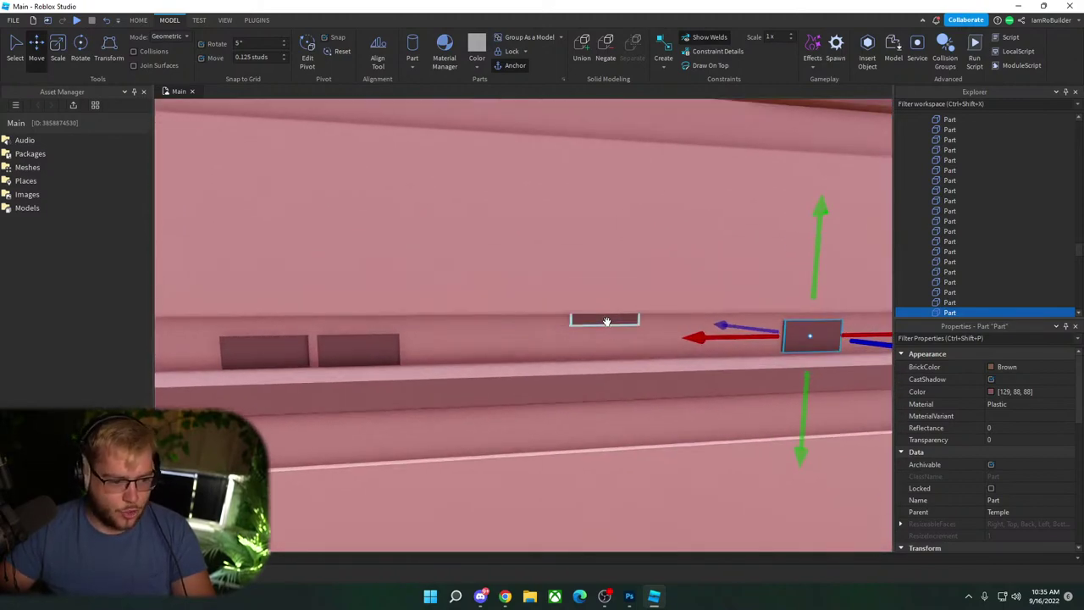
{"action": "left_click", "coordinate": [606, 321], "text": "shift"}
{"action": "left_click", "coordinate": [359, 353], "text": "shift"}
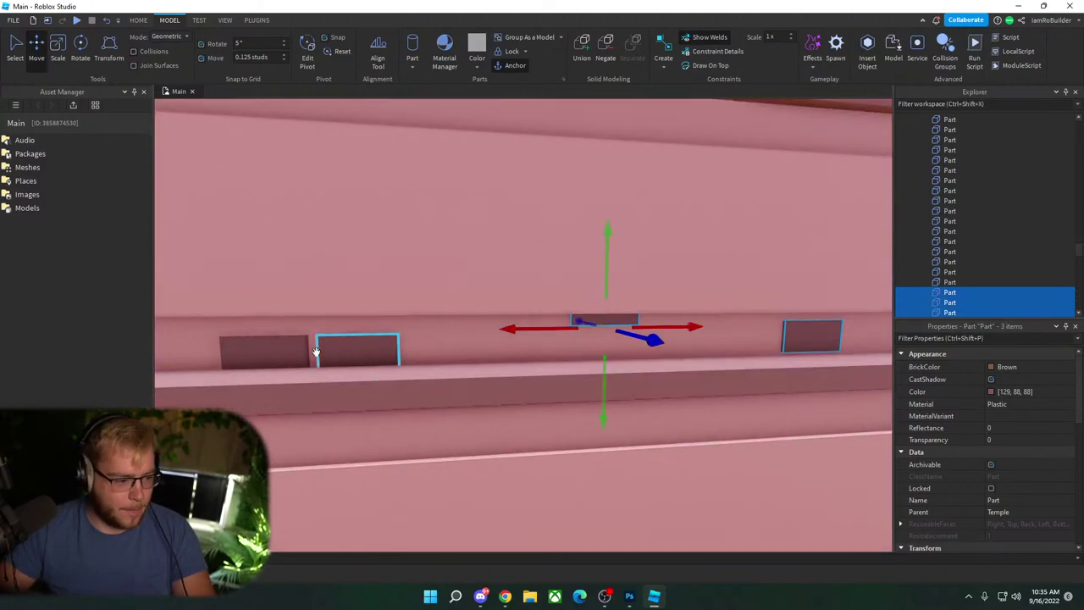
{"action": "left_click", "coordinate": [284, 352], "text": "shift"}
{"action": "key", "text": "a"}
{"action": "left_click", "coordinate": [405, 337], "text": "shift"}
{"action": "key", "text": "a"}
{"action": "right_click_drag", "start_coordinate": [404, 337], "coordinate": [446, 339]}
{"action": "key", "text": "a"}
Step: Delete the misplaced brown block copies and set the end block partly beneath the wall band near the far corner
{"action": "left_click", "coordinate": [667, 345]}
{"action": "key", "text": "s"}
{"action": "right_click_drag", "start_coordinate": [667, 346], "coordinate": [592, 344]}
{"action": "key", "text": "a"}
{"action": "key", "text": "Delete"}
{"action": "left_click", "coordinate": [496, 334]}
{"action": "key", "text": "Delete"}
{"action": "left_click", "coordinate": [624, 344]}
{"action": "right_click_drag", "start_coordinate": [497, 334], "coordinate": [619, 344]}
{"action": "key", "text": "Delete"}
{"action": "left_click", "coordinate": [619, 351]}
{"action": "key", "text": "Delete"}
{"action": "key", "text": "d"}
{"action": "left_click", "coordinate": [639, 338]}
{"action": "key", "text": "d"}
{"action": "key", "text": "d"}
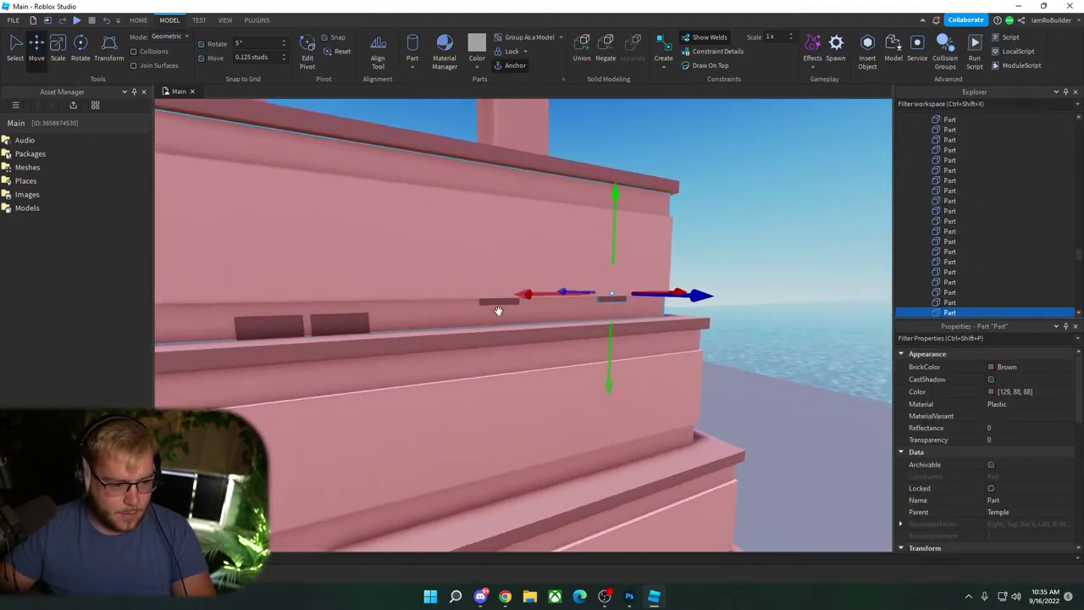
Step: Select the strip's five brown blocks, duplicate them, and move the copies through to the opposite wall of the top storey
{"action": "left_click", "coordinate": [499, 306], "text": "ctrl"}
{"action": "left_click", "coordinate": [335, 320], "text": "ctrl+alt"}
{"action": "left_click", "coordinate": [287, 326], "text": "ctrl+alt"}
{"action": "right_click_drag", "start_coordinate": [353, 326], "coordinate": [394, 320]}
{"action": "key", "text": "a"}
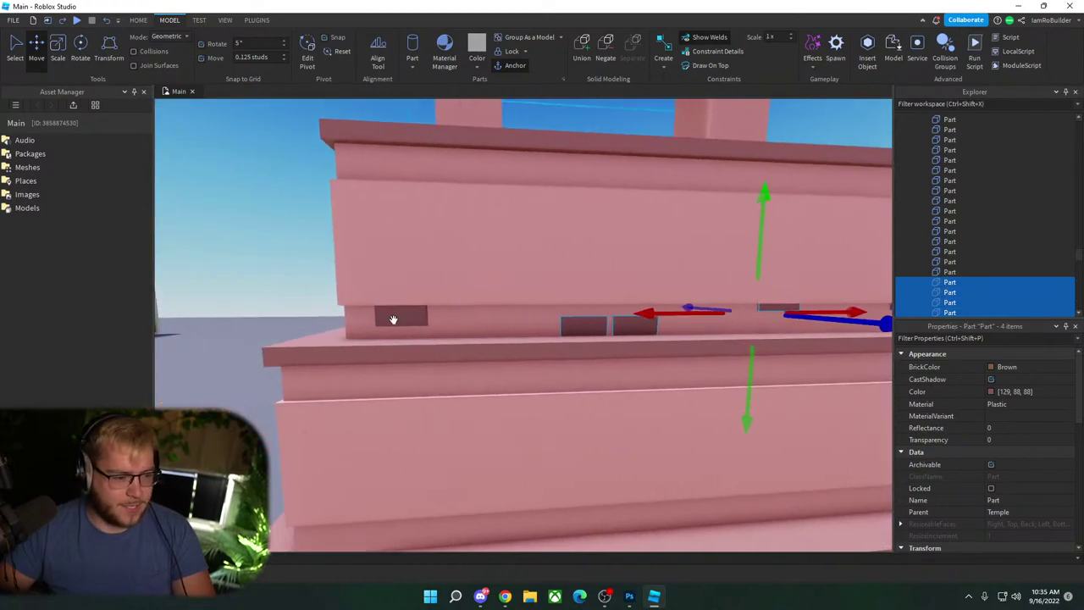
{"action": "left_click", "coordinate": [396, 319], "text": "ctrl+alt"}
{"action": "key", "text": "a"}
{"action": "right_click_drag", "start_coordinate": [632, 322], "coordinate": [638, 307]}
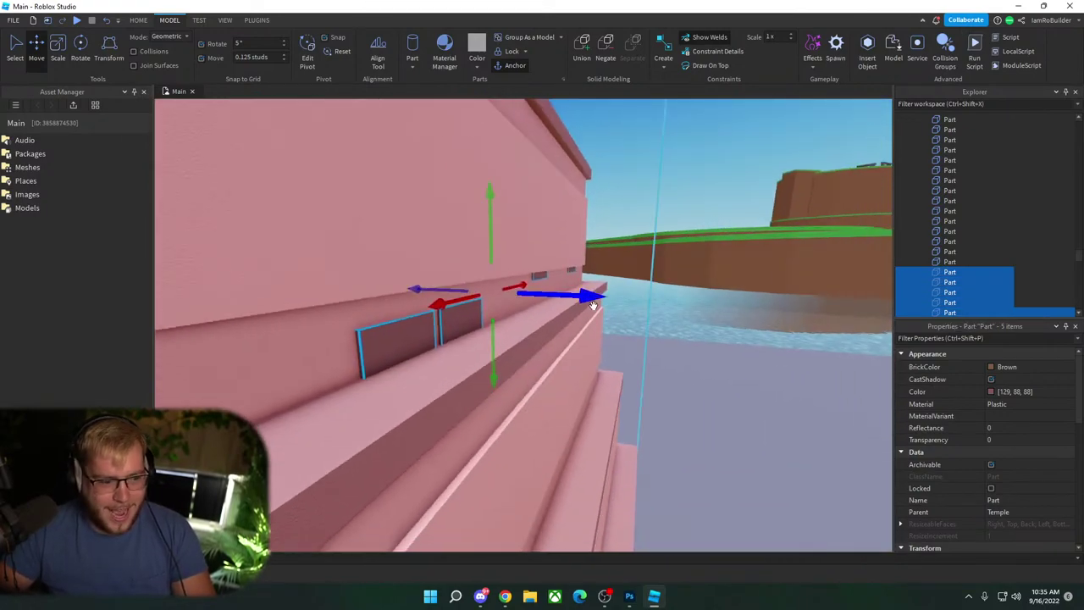
{"action": "key", "text": "a"}
{"action": "left_click_drag", "start_coordinate": [594, 300], "coordinate": [625, 286]}
{"action": "right_click_drag", "start_coordinate": [626, 287], "coordinate": [625, 283]}
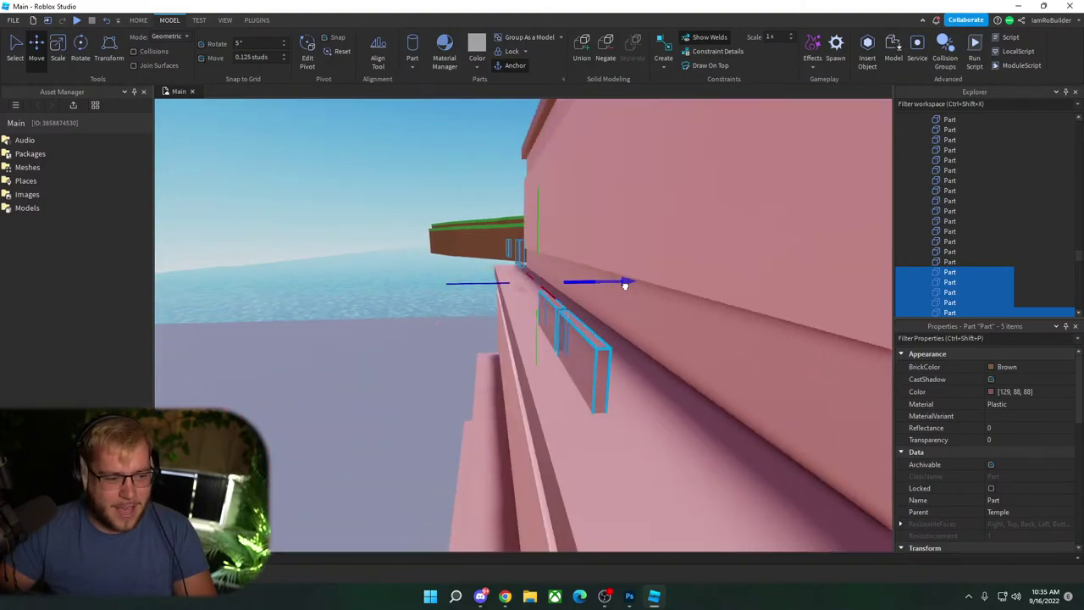
{"action": "left_click_drag", "start_coordinate": [624, 283], "coordinate": [683, 273]}
Step: Select the ten brown blocks on both opposite walls and duplicate them onto the top storey's two adjoining walls, turned 90 degrees
{"action": "key", "text": "s"}
{"action": "right_click_drag", "start_coordinate": [621, 286], "coordinate": [538, 301]}
{"action": "left_click", "coordinate": [683, 312], "text": "ctrl"}
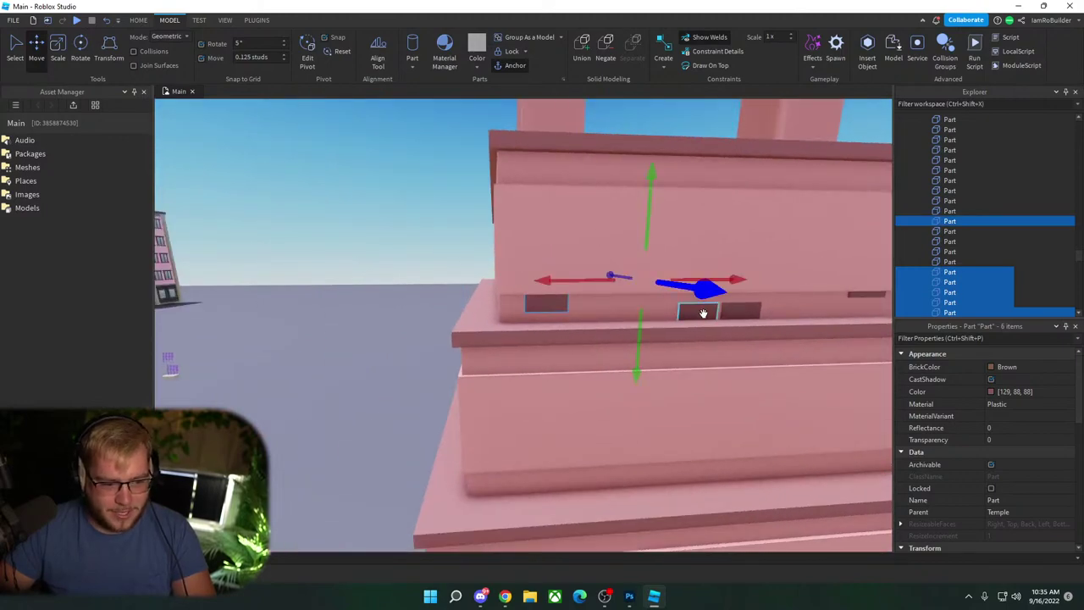
{"action": "left_click", "coordinate": [746, 311], "text": "ctrl"}
{"action": "left_click", "coordinate": [690, 314], "text": "ctrl"}
{"action": "mouse_move", "coordinate": [690, 315]}
{"action": "right_mouse_down"}
{"action": "mouse_move", "coordinate": [762, 314]}
{"action": "mouse_move", "coordinate": [695, 321]}
{"action": "right_mouse_up"}
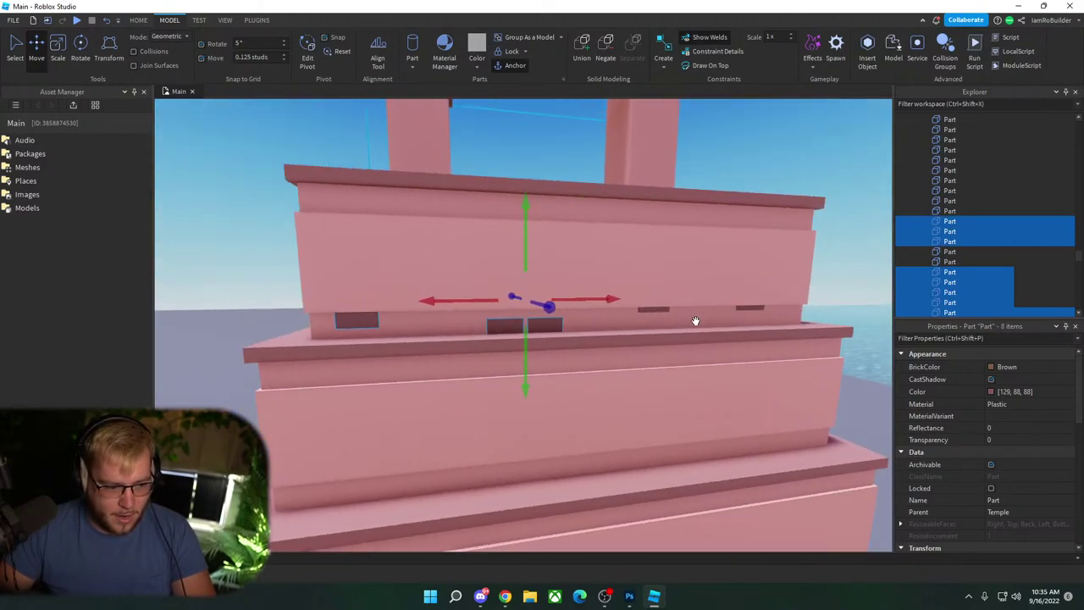
{"action": "left_click", "coordinate": [664, 310], "text": "ctrl"}
{"action": "left_click", "coordinate": [757, 308], "text": "ctrl"}
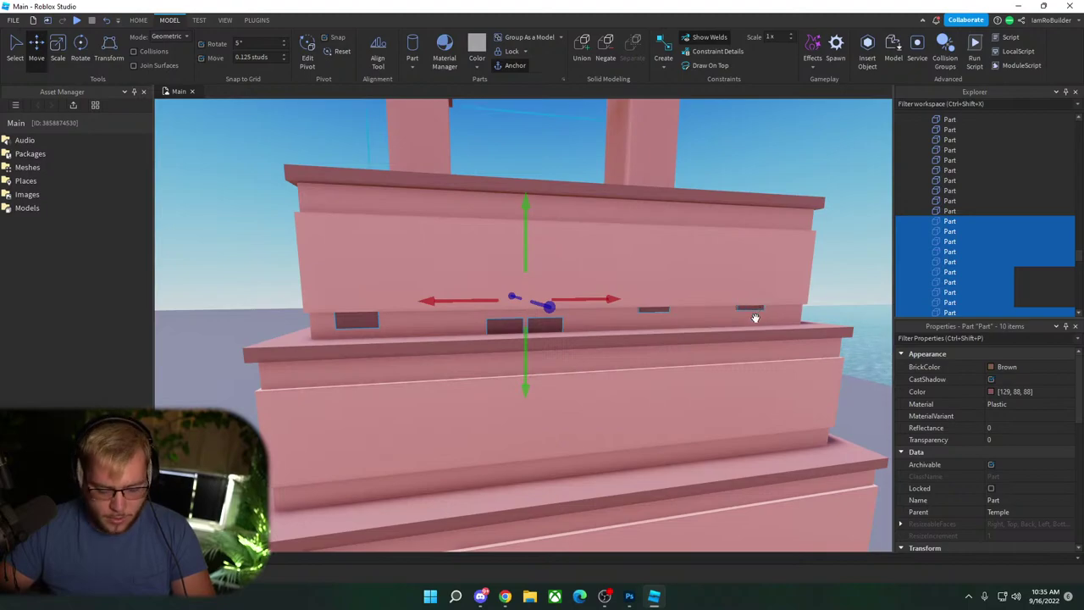
{"action": "right_click_drag", "start_coordinate": [678, 311], "coordinate": [666, 312]}
{"action": "mouse_move", "coordinate": [456, 331]}
{"action": "left_mouse_down"}
{"action": "mouse_move", "coordinate": [493, 327]}
{"action": "mouse_move", "coordinate": [448, 327]}
{"action": "left_mouse_up"}
{"action": "right_click_drag", "start_coordinate": [448, 327], "coordinate": [449, 325]}
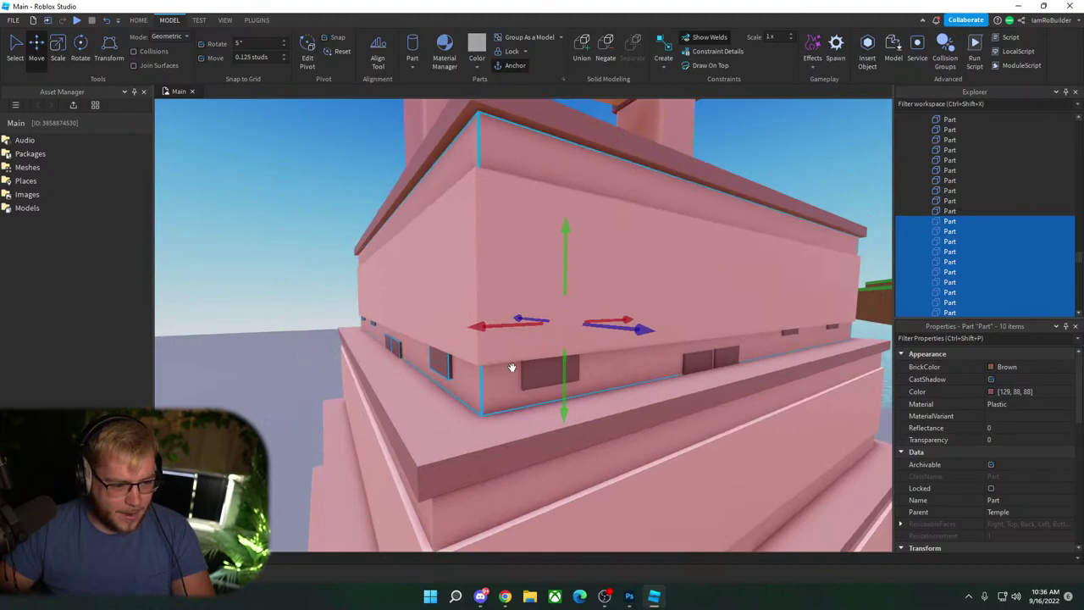
Step: Extend the selection to all twenty brown blocks around the four walls of the top storey's lower strip
{"action": "left_click", "coordinate": [547, 373], "text": "ctrl"}
{"action": "left_click", "coordinate": [698, 365], "text": "ctrl"}
{"action": "left_click", "coordinate": [726, 356], "text": "ctrl"}
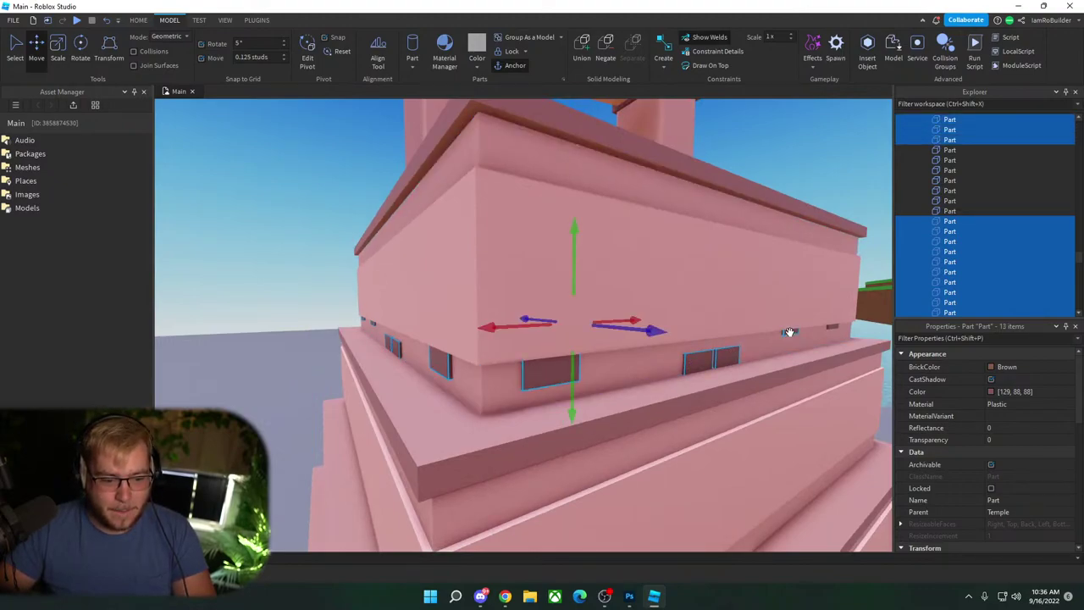
{"action": "left_click", "coordinate": [791, 332], "text": "ctrl"}
{"action": "key", "text": "d"}
{"action": "right_click_drag", "start_coordinate": [802, 335], "coordinate": [741, 326]}
{"action": "left_click", "coordinate": [726, 326], "text": "ctrl"}
{"action": "key", "text": "d"}
{"action": "key", "text": "d"}
{"action": "left_click", "coordinate": [445, 334], "text": "ctrl"}
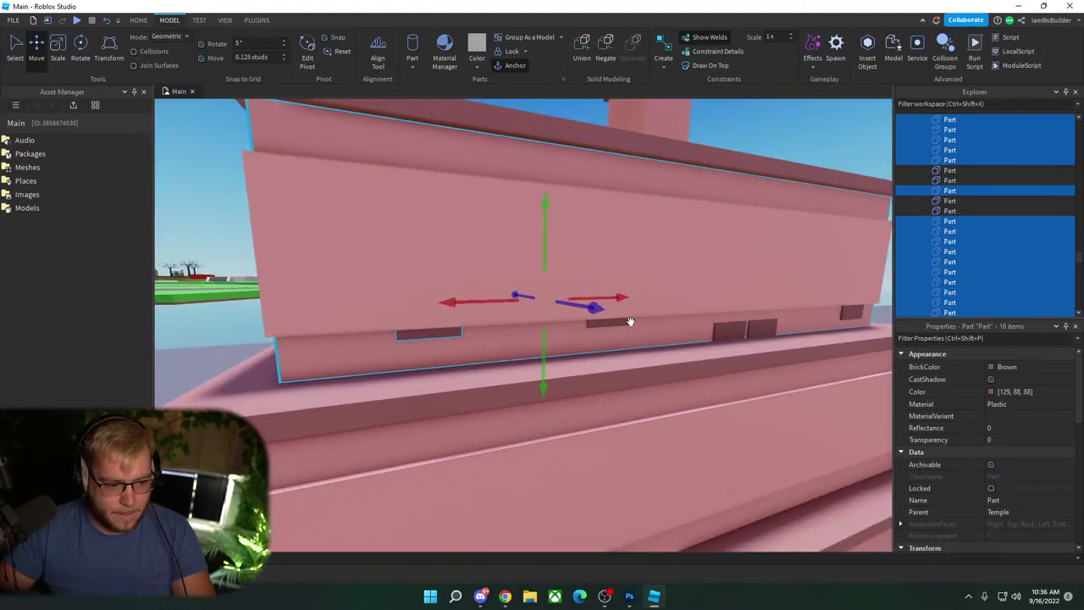
{"action": "key", "text": "d"}
{"action": "left_click", "coordinate": [654, 307], "text": "ctrl"}
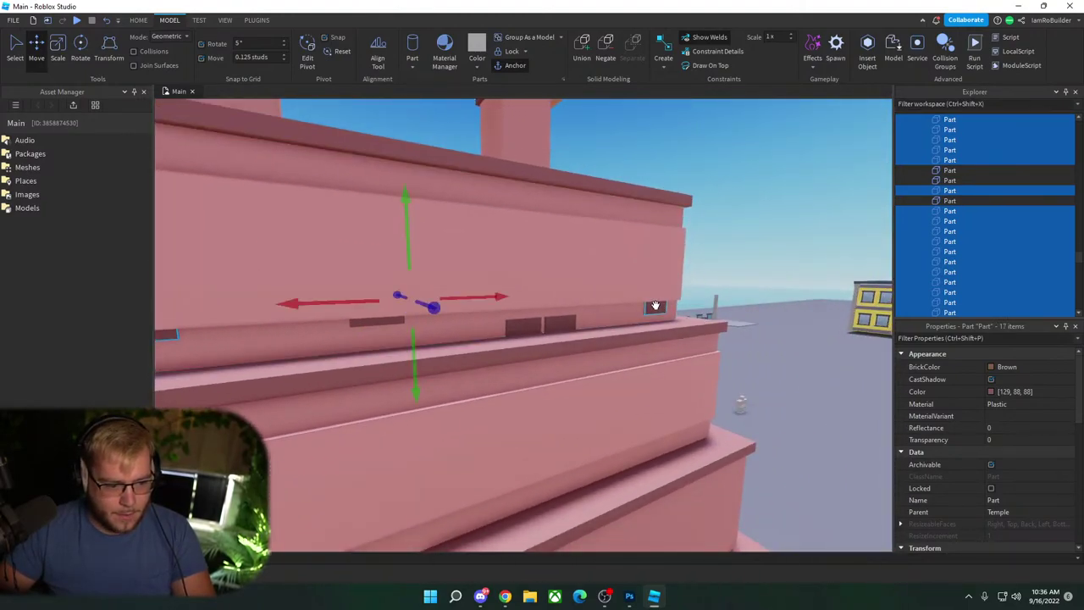
{"action": "left_click", "coordinate": [569, 322], "text": "ctrl"}
{"action": "left_click", "coordinate": [530, 327], "text": "ctrl"}
{"action": "left_click", "coordinate": [394, 321], "text": "ctrl"}
{"action": "right_click_drag", "start_coordinate": [394, 321], "coordinate": [388, 325]}
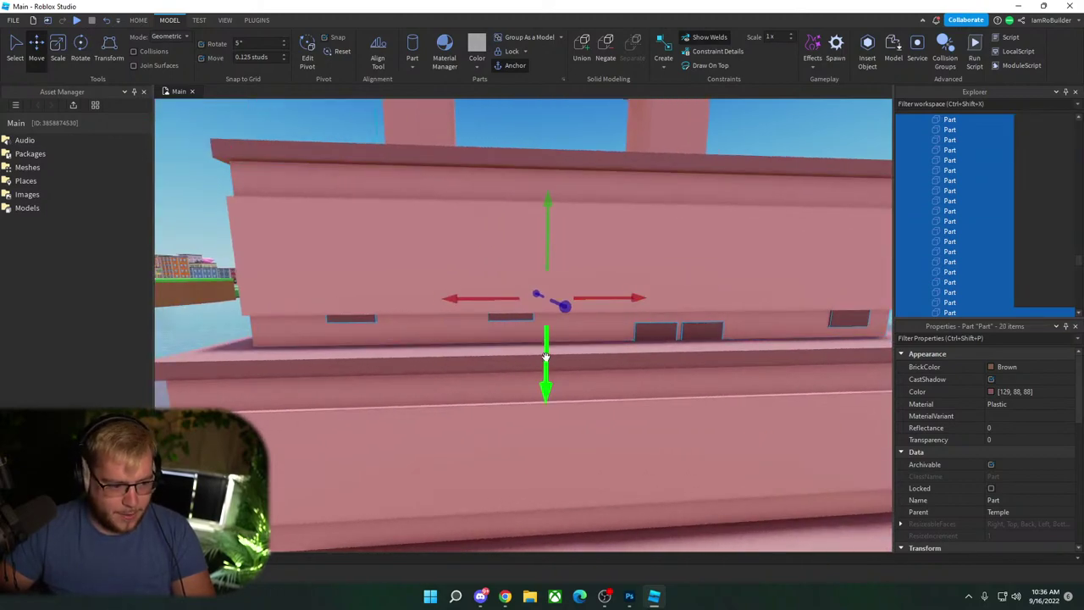
Step: Duplicate the twenty blocks up to the top storey's upper strip, flipping the copies upside down and rotating them 90 degrees
{"action": "left_click_drag", "start_coordinate": [546, 356], "coordinate": [537, 295]}
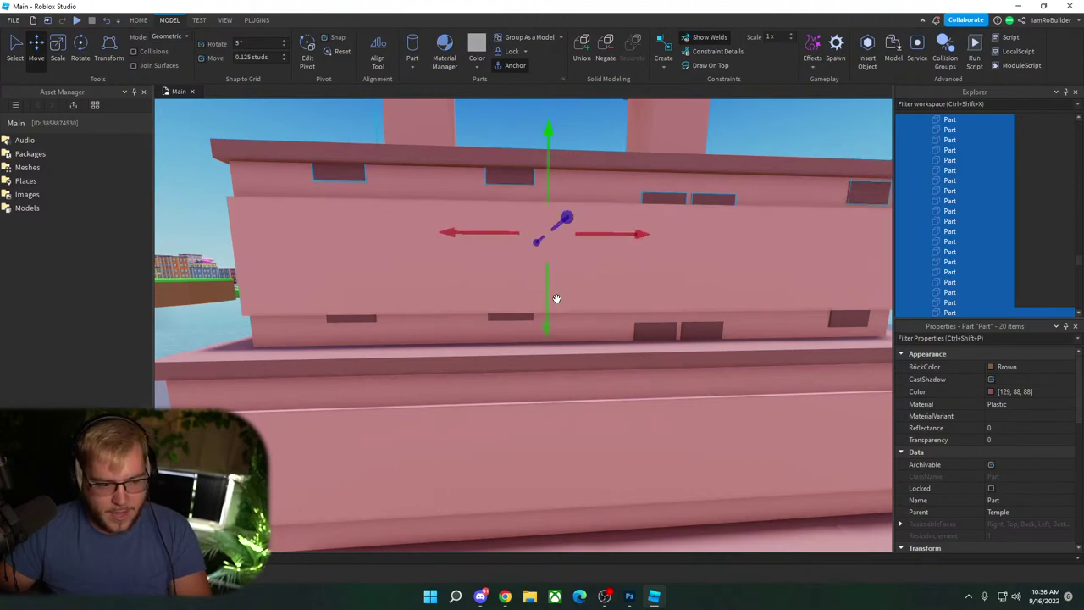
{"action": "key", "text": "ctrl+t"}
{"action": "key", "text": "ctrl+t"}
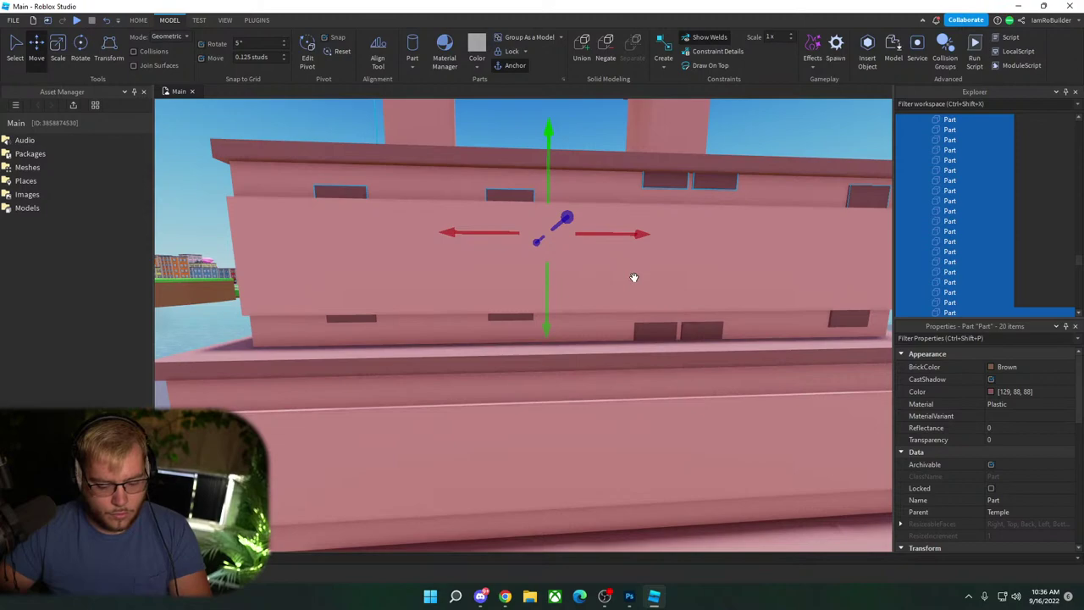
{"action": "key", "text": "ctrl+r"}
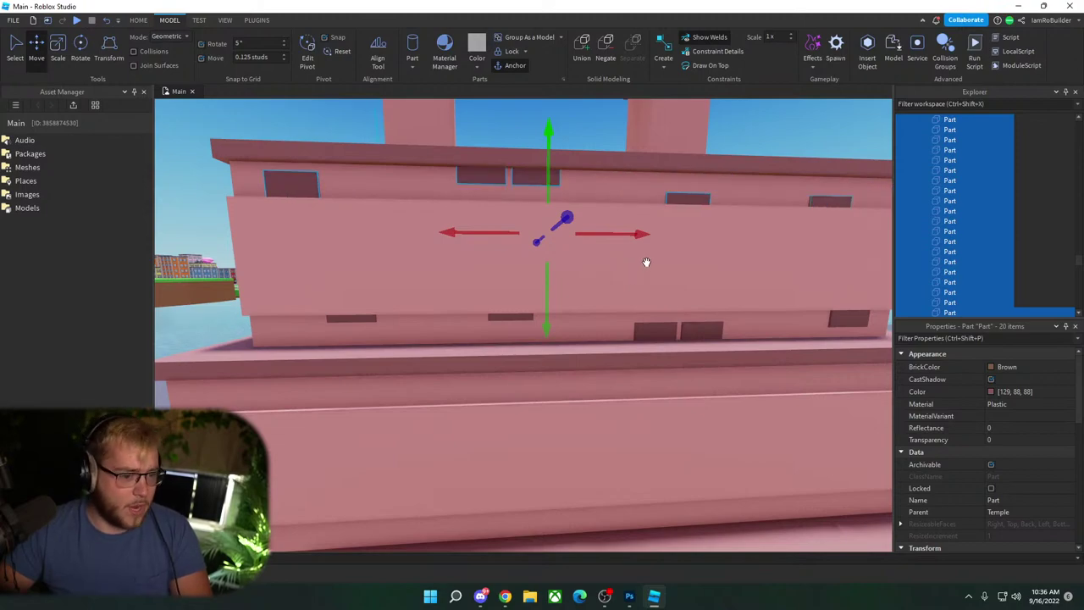
Step: Deselect the blocks and examine the decorated top storey from a distance
{"action": "key", "text": "s"}
{"action": "key", "text": "d"}
{"action": "right_click_drag", "start_coordinate": [647, 262], "coordinate": [652, 262]}
{"action": "key", "text": "a"}
{"action": "key", "text": "s"}
{"action": "left_click", "coordinate": [648, 262]}
{"action": "key", "text": "w"}
{"action": "key", "text": "s"}
{"action": "key", "text": "a"}
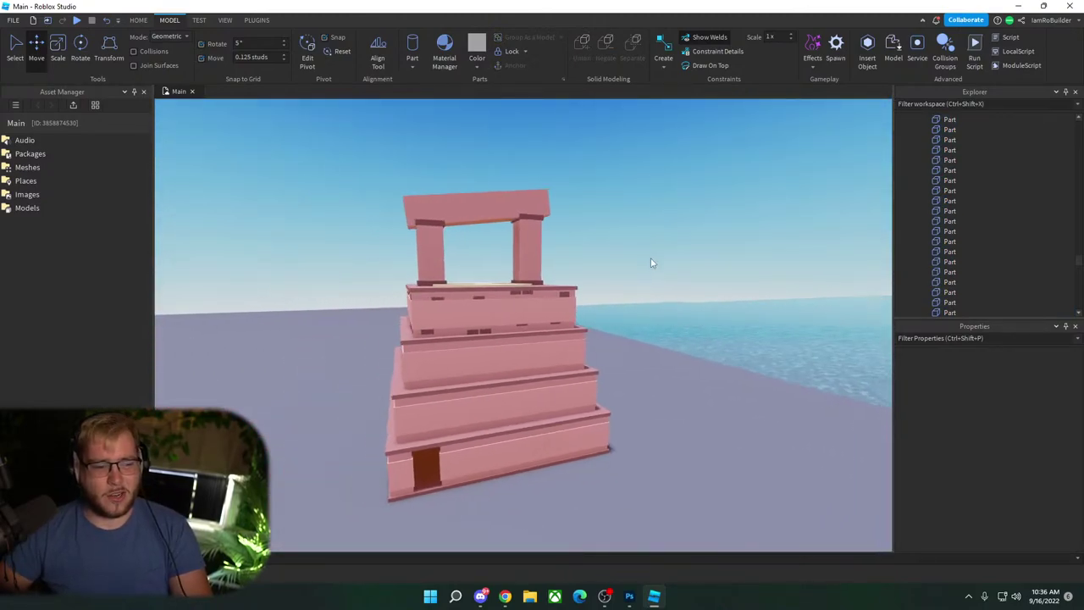
{"action": "key", "text": "w"}
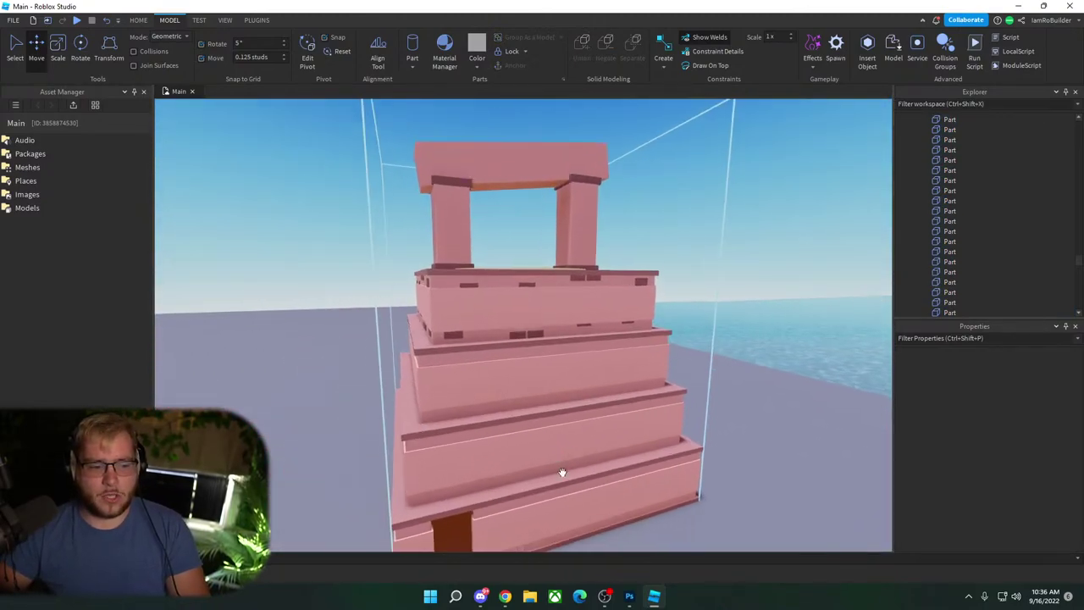
{"action": "key", "text": "s"}
{"action": "key", "text": "a"}
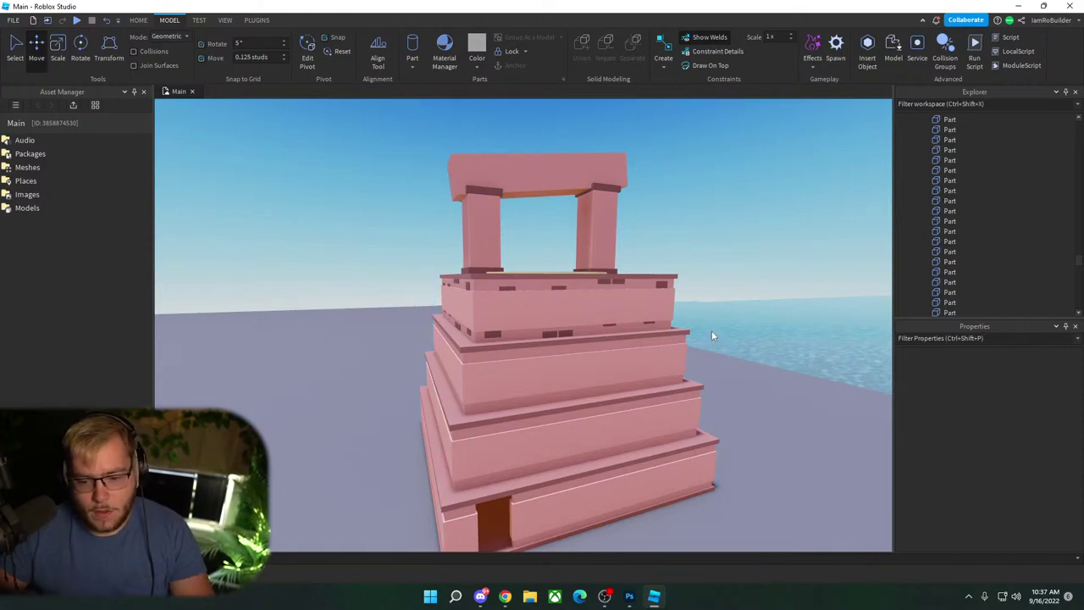
Step: Select the ten brown blocks in the upper and lower strips of one top-storey wall
{"action": "key", "text": "d"}
{"action": "right_click_drag", "start_coordinate": [746, 329], "coordinate": [746, 330]}
{"action": "key", "text": "w"}
{"action": "left_click", "coordinate": [520, 273]}
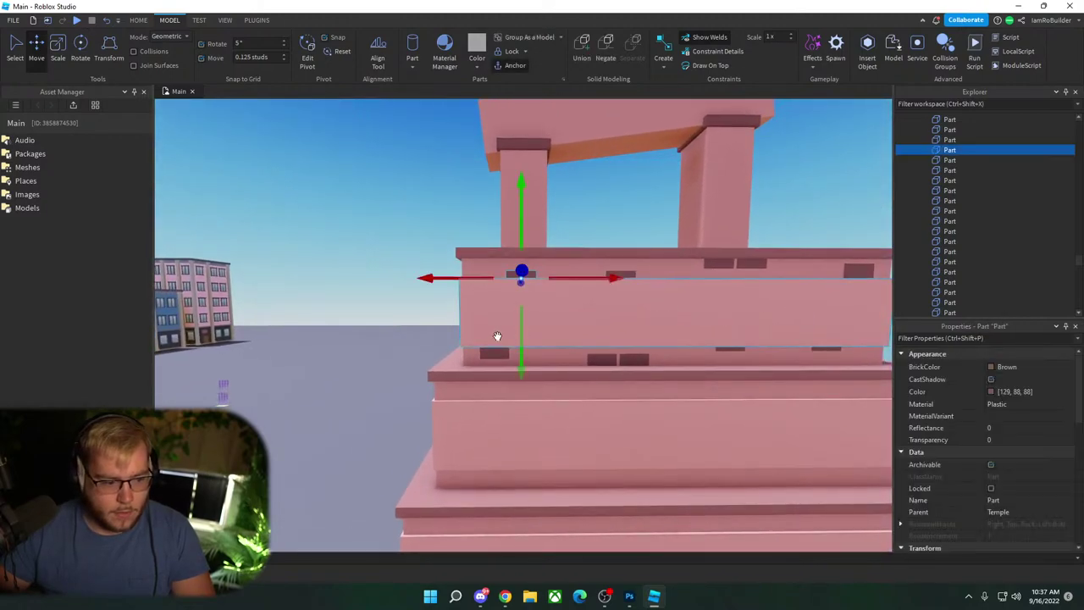
{"action": "left_click", "coordinate": [485, 353], "text": "ctrl"}
{"action": "left_click", "coordinate": [603, 361], "text": "ctrl"}
{"action": "left_click", "coordinate": [633, 361], "text": "ctrl"}
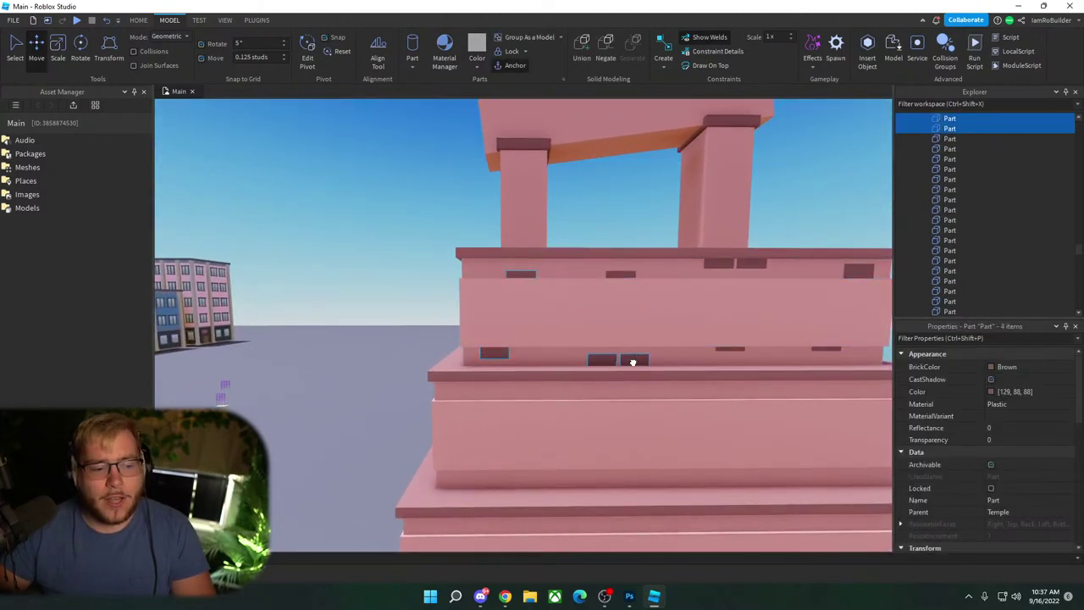
{"action": "left_click", "coordinate": [621, 273], "text": "ctrl"}
{"action": "left_click", "coordinate": [720, 261], "text": "ctrl"}
{"action": "left_click", "coordinate": [754, 262], "text": "ctrl"}
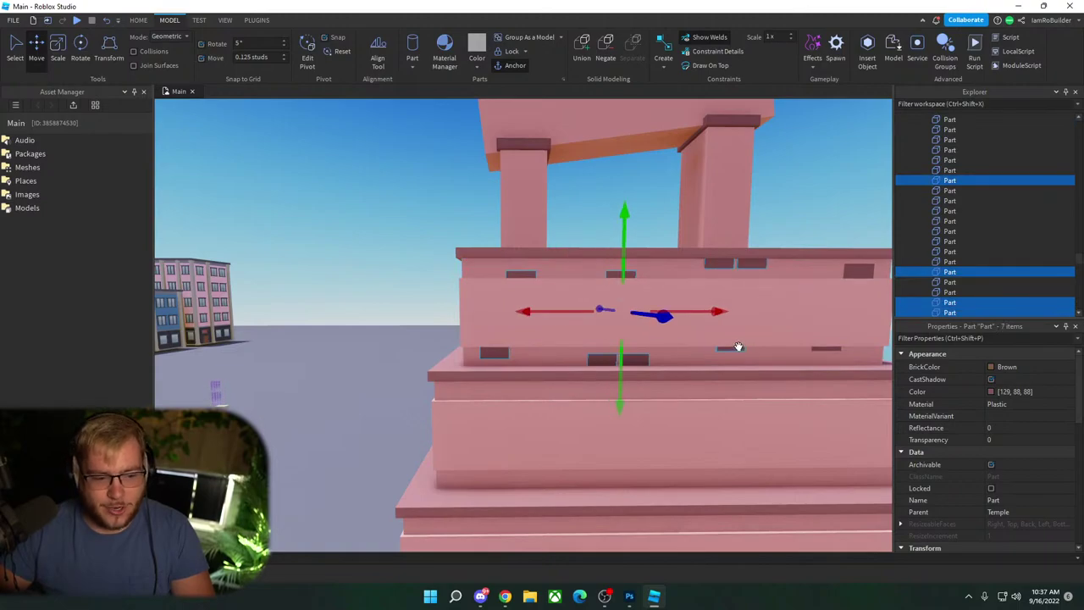
{"action": "left_click", "coordinate": [732, 348], "text": "ctrl"}
{"action": "left_click", "coordinate": [823, 349], "text": "ctrl"}
{"action": "left_click", "coordinate": [858, 271], "text": "ctrl"}
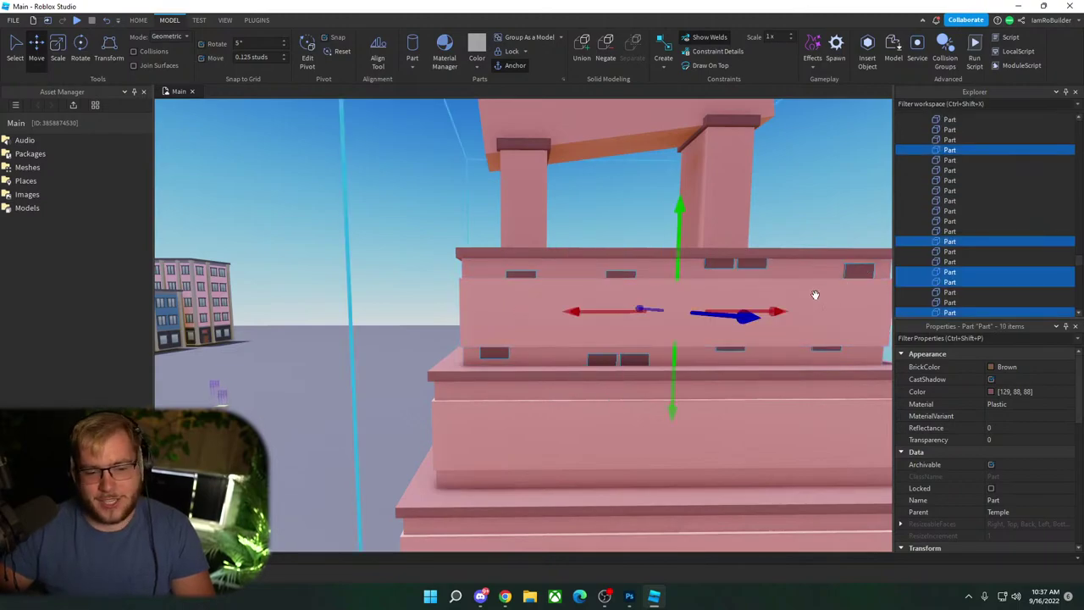
Step: Duplicate the ten blocks down to the next storey and set the copies into that storey's wall strips
{"action": "right_click_drag", "start_coordinate": [816, 296], "coordinate": [586, 267]}
{"action": "left_click_drag", "start_coordinate": [580, 263], "coordinate": [603, 262]}
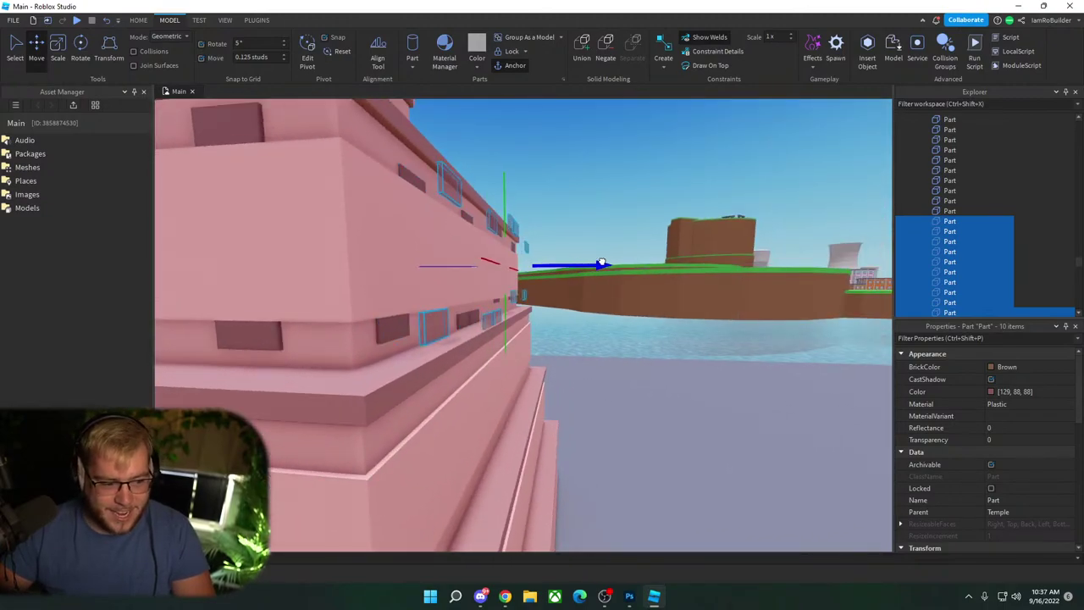
{"action": "left_click_drag", "start_coordinate": [505, 363], "coordinate": [534, 433]}
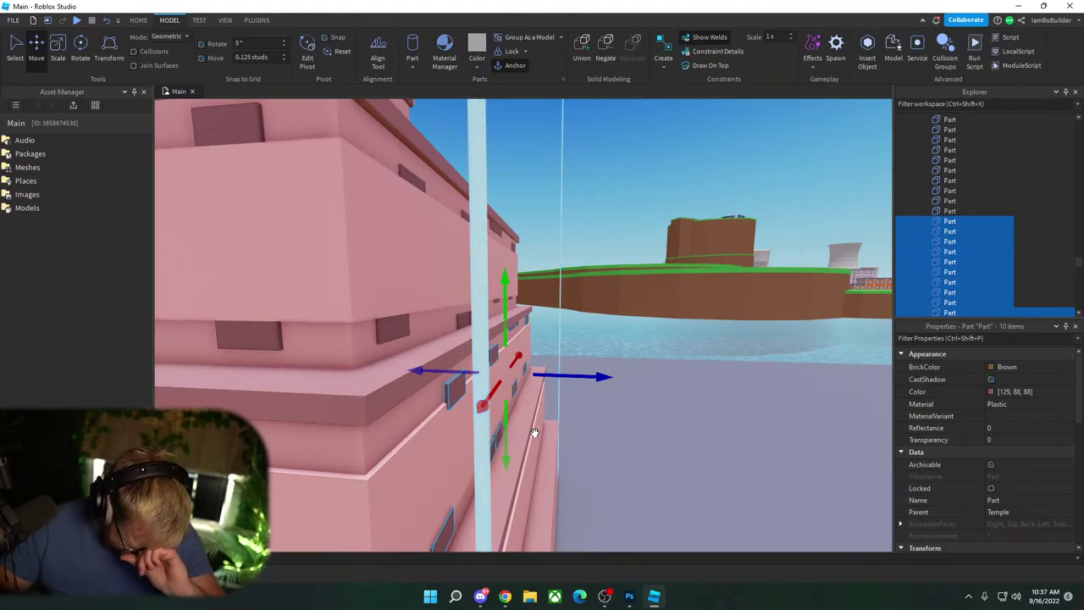
{"action": "right_click_drag", "start_coordinate": [559, 364], "coordinate": [559, 366]}
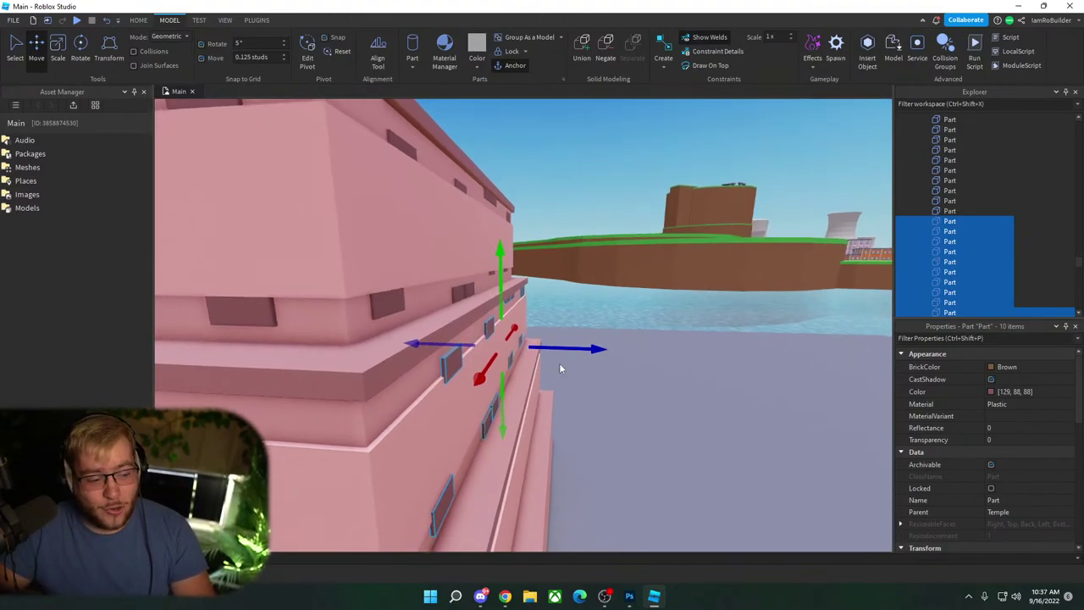
{"action": "key", "text": "w"}
{"action": "left_click_drag", "start_coordinate": [502, 331], "coordinate": [497, 333]}
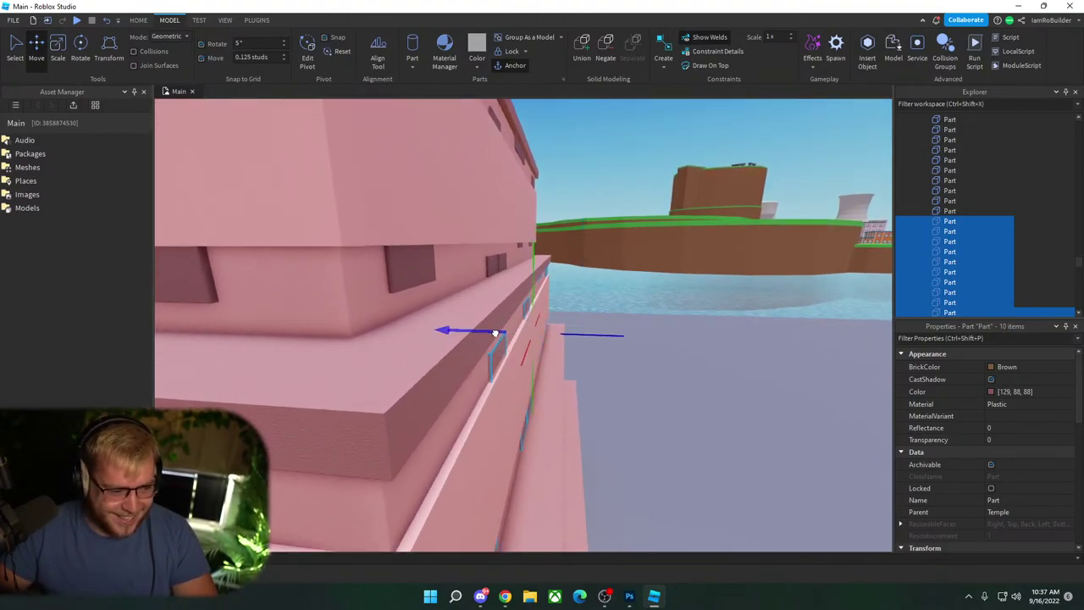
Step: Shift the copied blocks sideways along the second storey's wall and rotate them 180 degrees to reverse their pattern
{"action": "key", "text": "d"}
{"action": "right_click_drag", "start_coordinate": [576, 340], "coordinate": [582, 338]}
{"action": "key", "text": "s"}
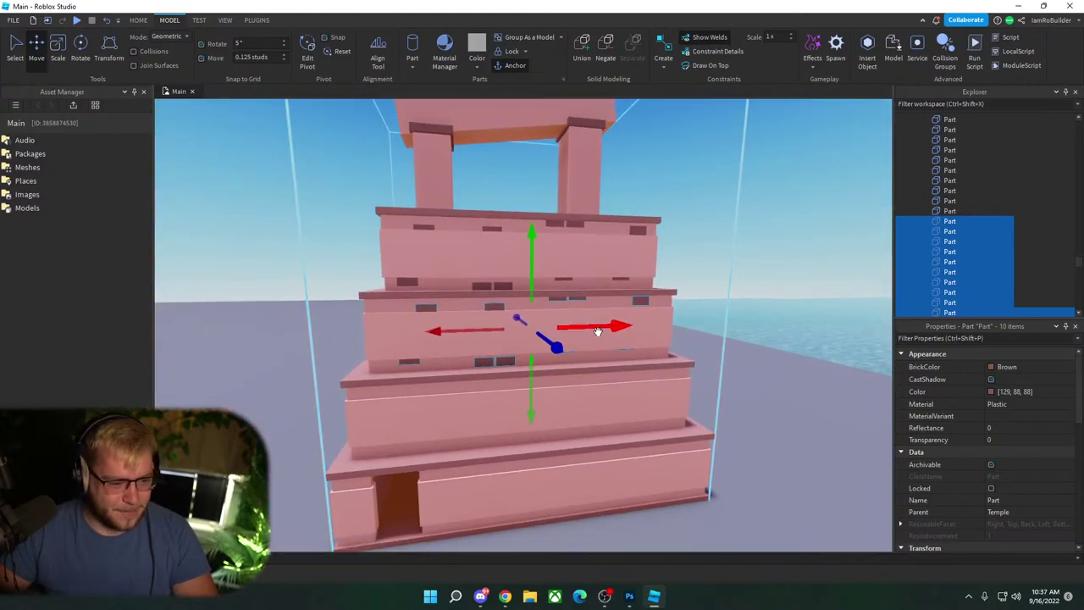
{"action": "left_click_drag", "start_coordinate": [597, 331], "coordinate": [625, 325]}
{"action": "key", "text": "ctrl+r"}
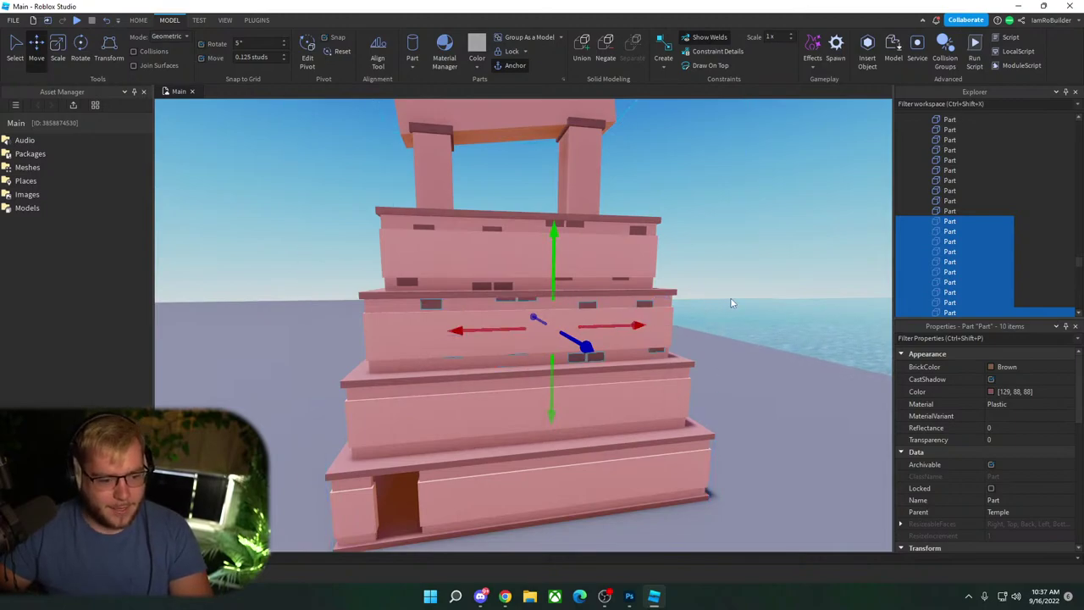
Step: Lower the two blocks mostly hidden beneath the second storey's wall band so they sit further down the recessed strip
{"action": "left_click", "coordinate": [734, 303]}
{"action": "right_click_drag", "start_coordinate": [663, 318], "coordinate": [635, 354]}
{"action": "key", "text": "w"}
{"action": "scroll", "coordinate": [635, 349], "scroll_direction": "up", "scroll_amount": 5}
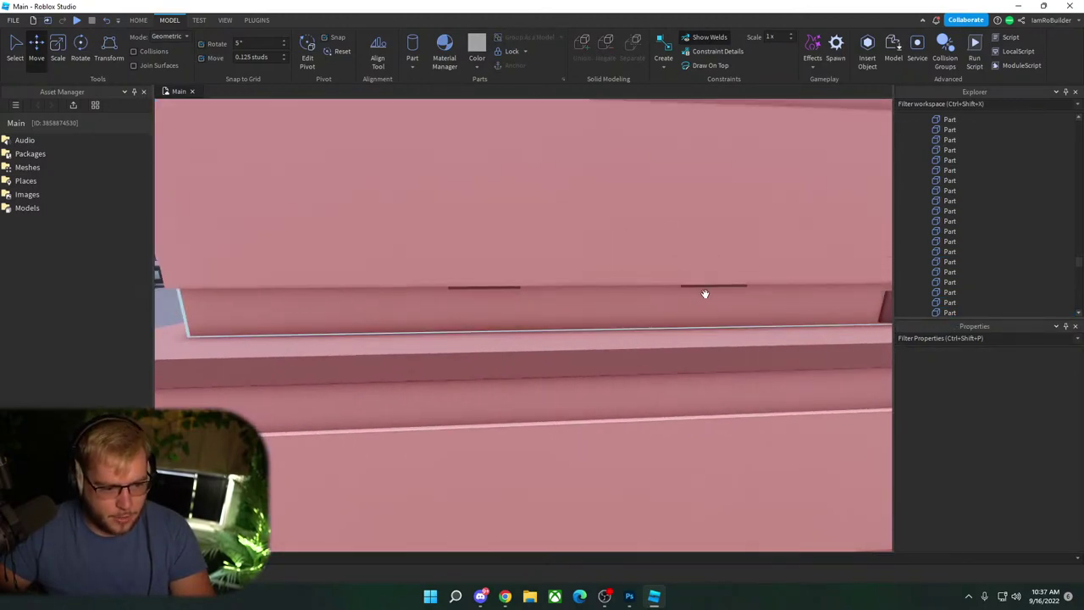
{"action": "left_click", "coordinate": [707, 285]}
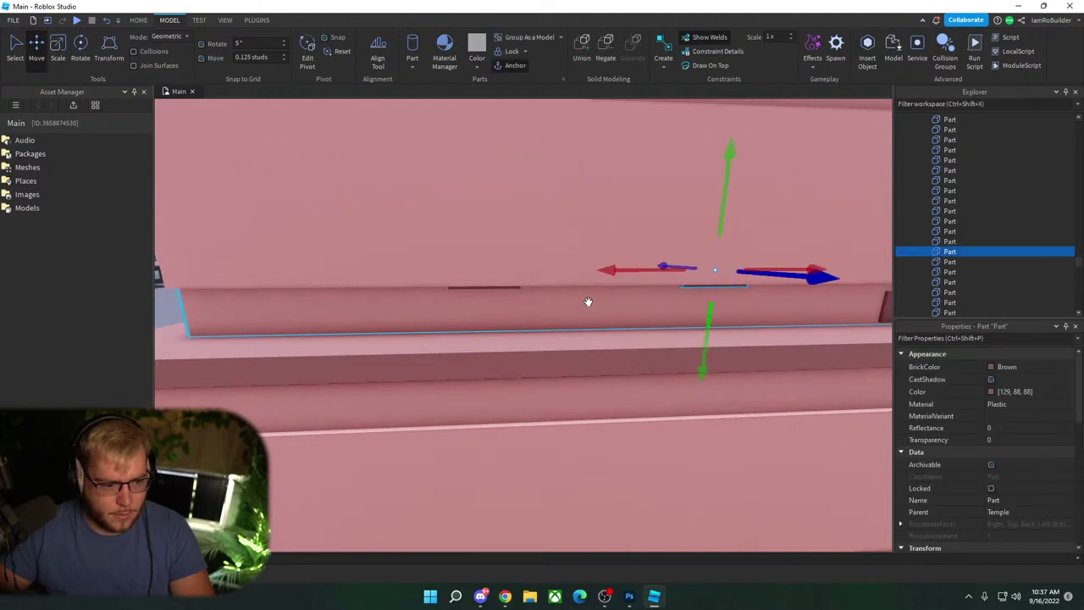
{"action": "left_click", "coordinate": [511, 288], "text": "ctrl"}
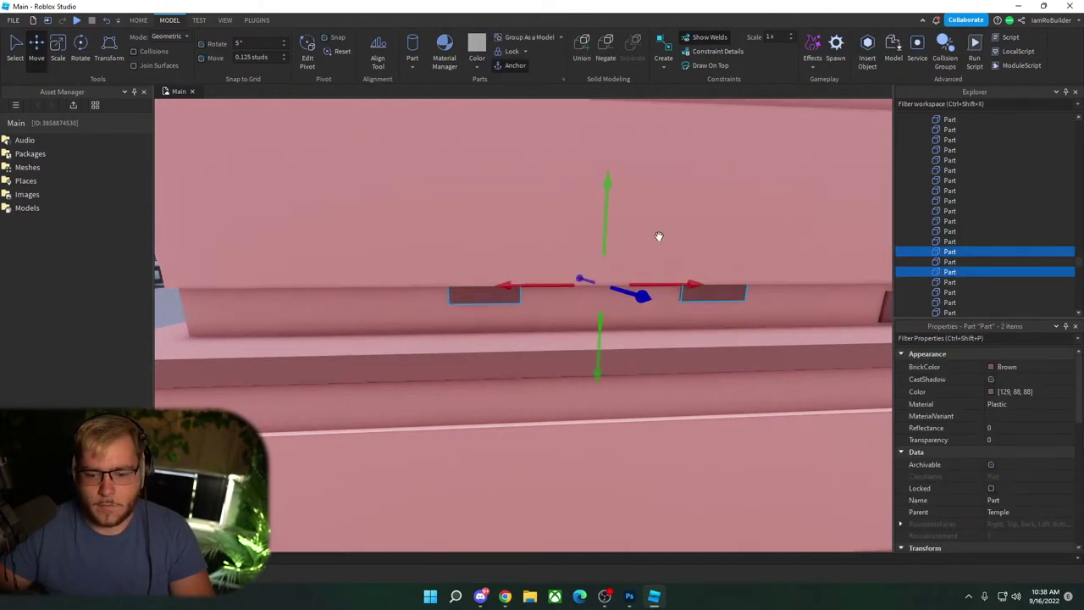
{"action": "scroll", "coordinate": [705, 237], "scroll_direction": "down", "scroll_amount": 8}
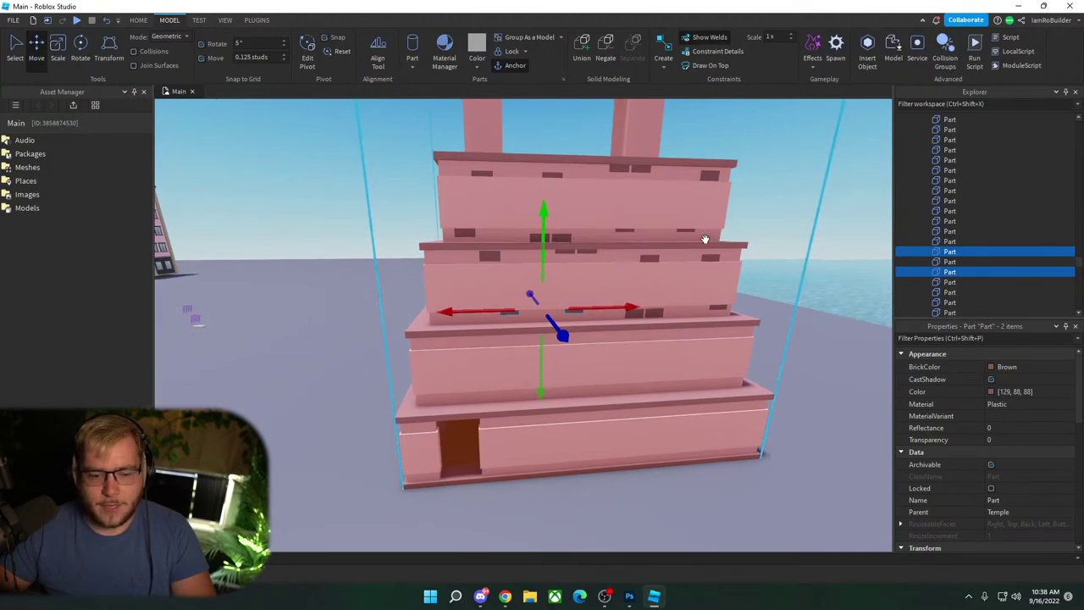
{"action": "left_click", "coordinate": [794, 349]}
{"action": "scroll", "coordinate": [732, 343], "scroll_direction": "up", "scroll_amount": 2}
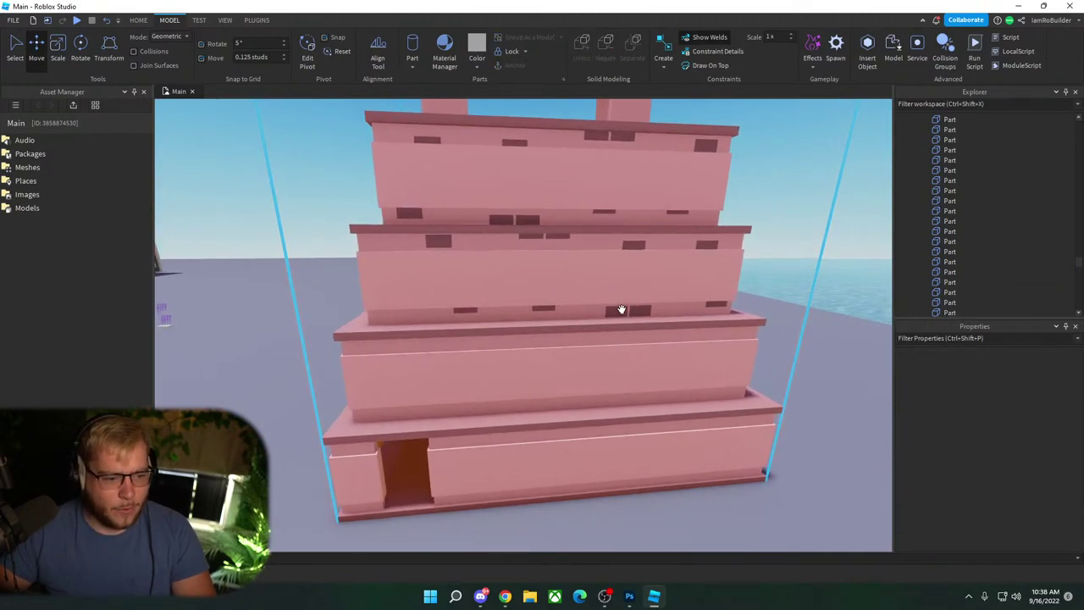
Step: Duplicate a brown block from the second storey's upper strip and place it near the corner above the doorway in its lower strip
{"action": "left_click", "coordinate": [635, 244]}
{"action": "left_click", "coordinate": [634, 244], "text": "alt"}
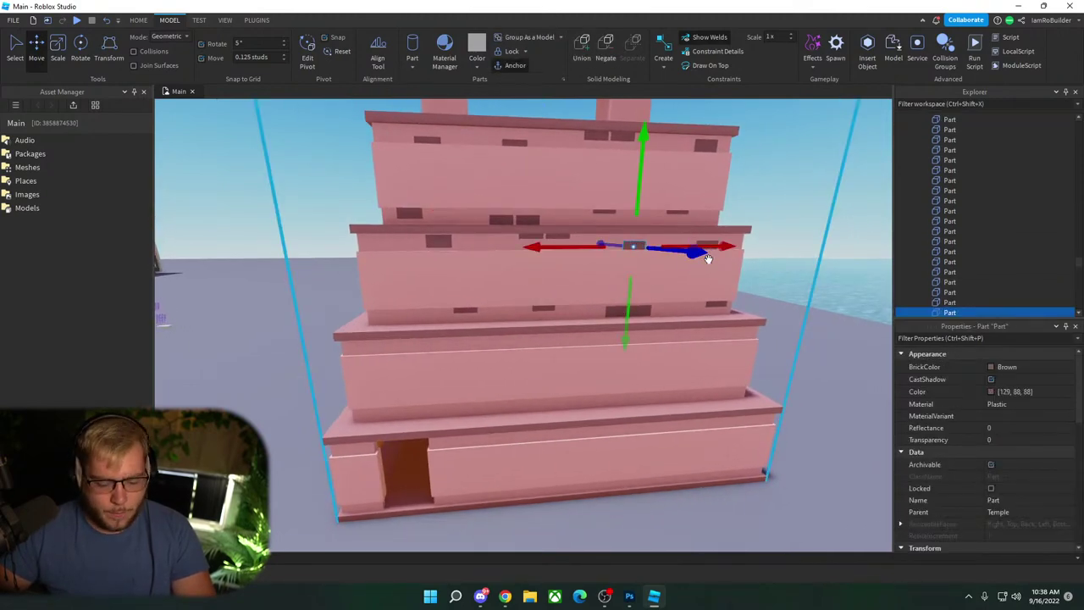
{"action": "key", "text": "ctrl+d"}
{"action": "left_click_drag", "start_coordinate": [563, 245], "coordinate": [401, 259]}
{"action": "key", "text": "a"}
{"action": "left_click_drag", "start_coordinate": [451, 218], "coordinate": [458, 262]}
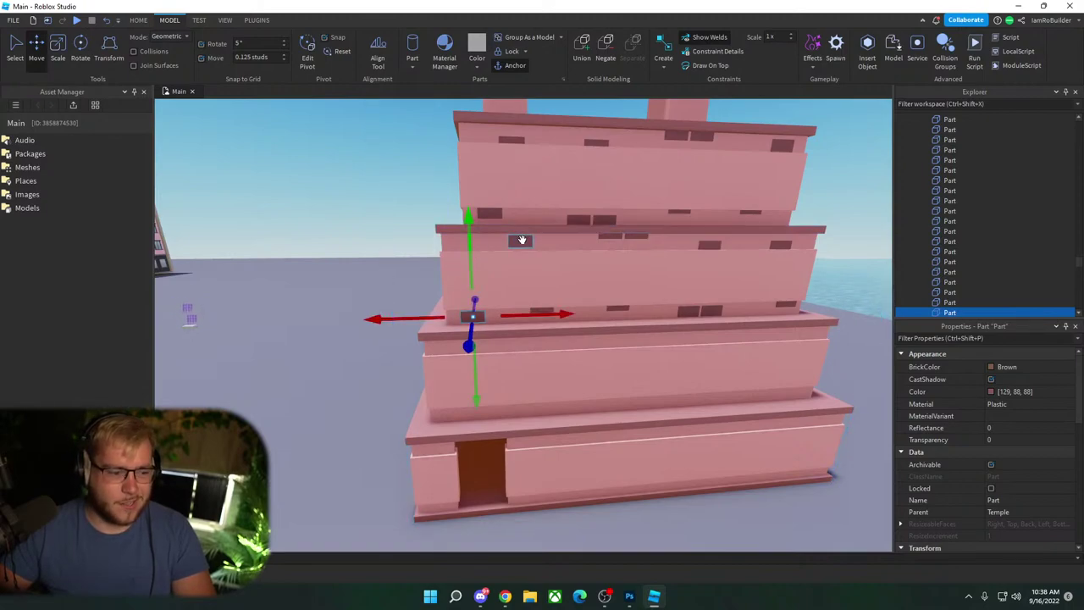
Step: Add the wall's other brown blocks to the selection so all eleven on the second storey's front are selected
{"action": "left_click", "coordinate": [522, 240], "text": "ctrl"}
{"action": "left_click", "coordinate": [543, 311], "text": "ctrl"}
{"action": "left_click", "coordinate": [616, 309], "text": "ctrl"}
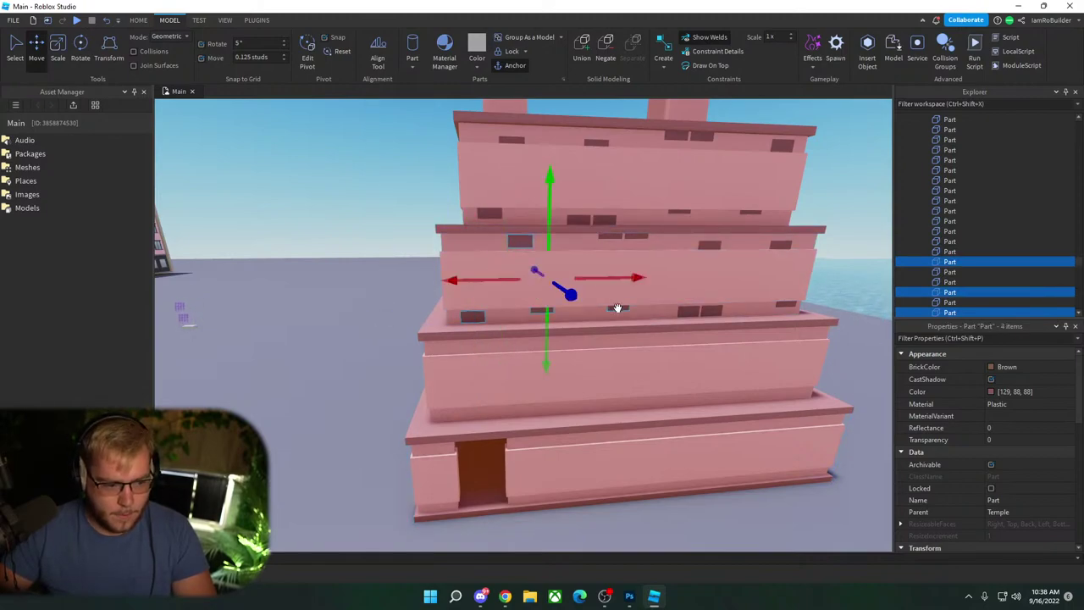
{"action": "left_click", "coordinate": [608, 238], "text": "ctrl"}
{"action": "left_click", "coordinate": [634, 235], "text": "ctrl"}
{"action": "left_click", "coordinate": [709, 245], "text": "ctrl"}
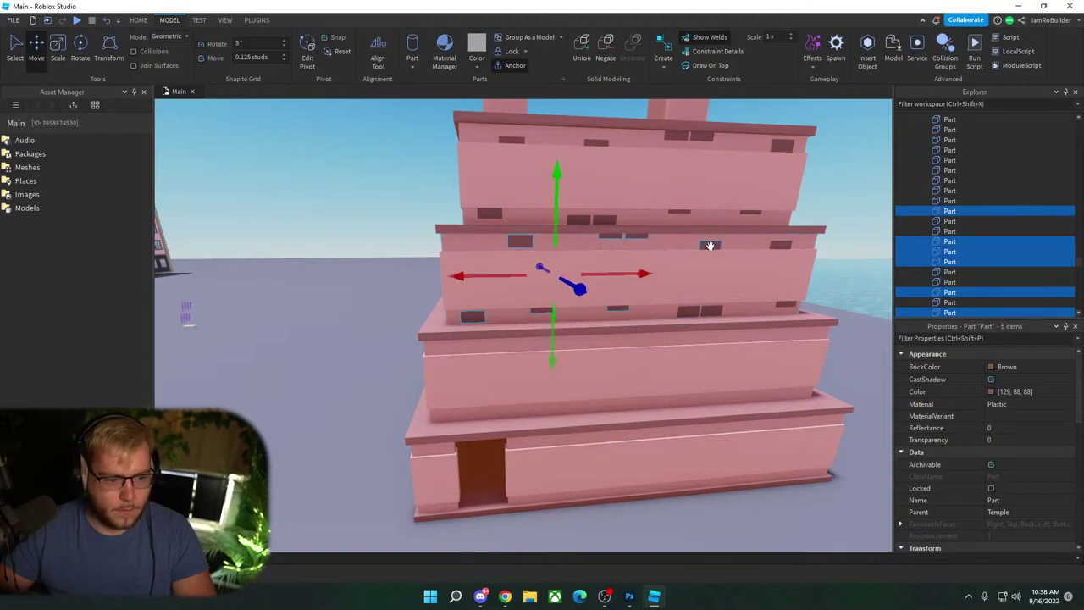
{"action": "left_click", "coordinate": [687, 305], "text": "ctrl"}
{"action": "left_click", "coordinate": [700, 310], "text": "ctrl"}
{"action": "left_click", "coordinate": [786, 304], "text": "ctrl"}
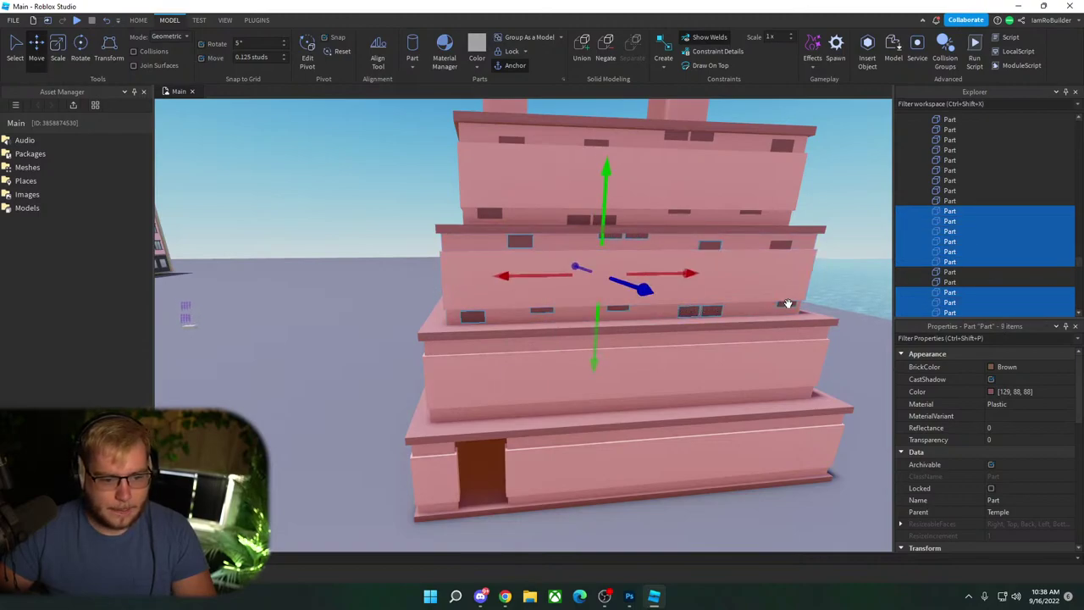
{"action": "left_click", "coordinate": [780, 246], "text": "ctrl"}
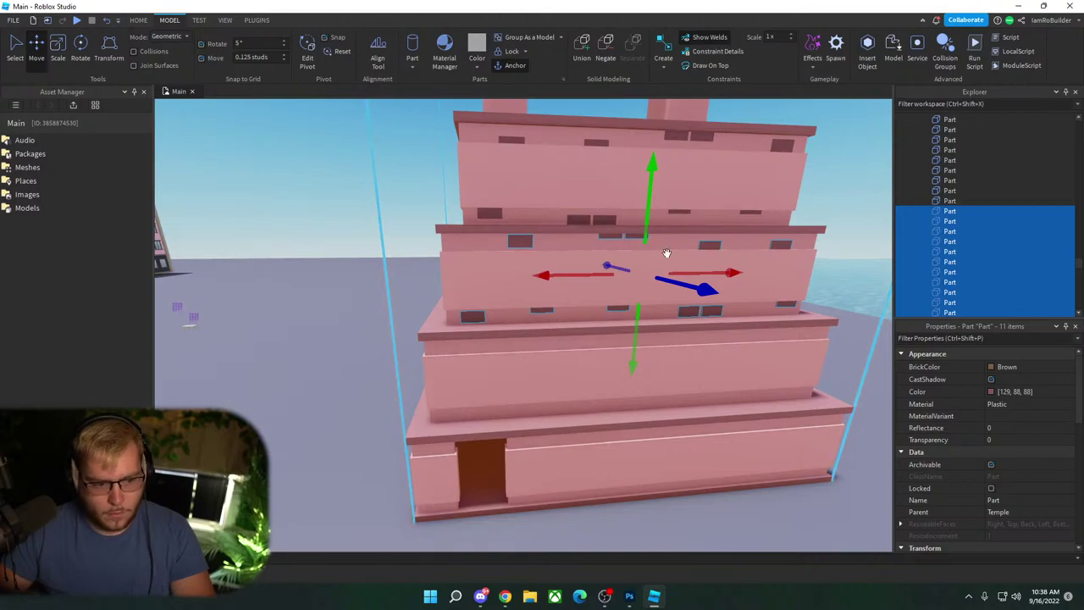
Step: Duplicate the eleven blocks and move the copies through to the opposite wall of the second storey
{"action": "scroll", "coordinate": [661, 250], "scroll_direction": "up", "scroll_amount": 6}
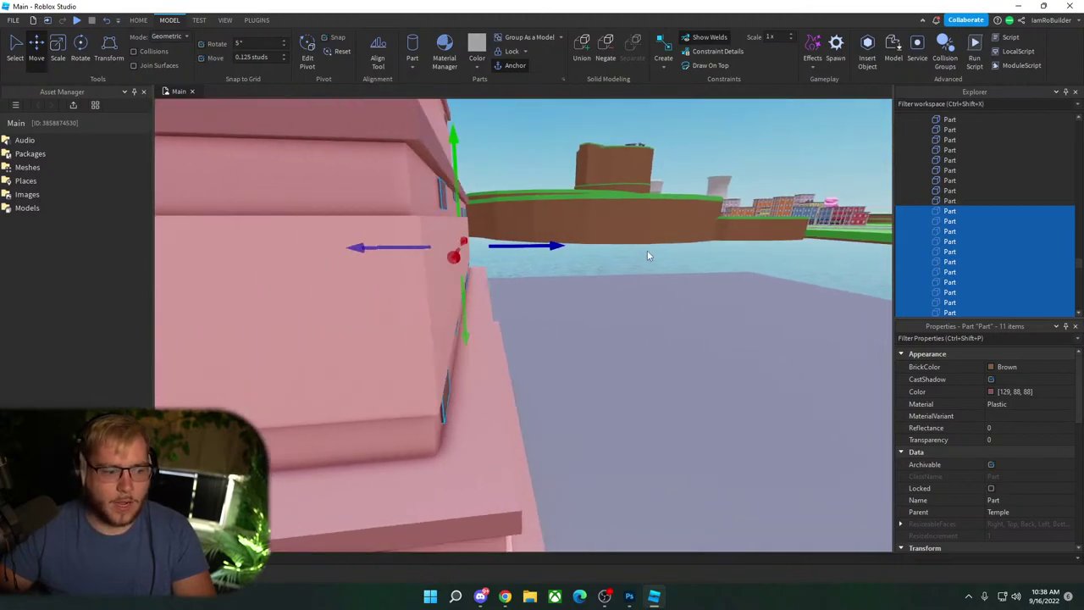
{"action": "key", "text": "a"}
{"action": "key", "text": "a"}
{"action": "left_click_drag", "start_coordinate": [519, 249], "coordinate": [479, 254]}
{"action": "right_click_drag", "start_coordinate": [478, 254], "coordinate": [533, 257]}
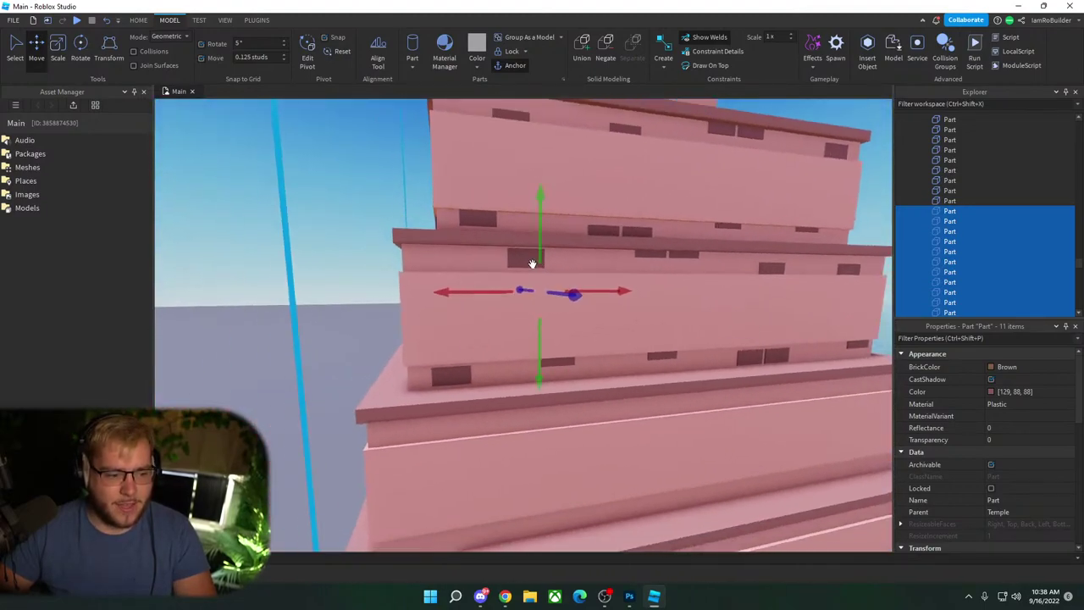
Step: Add the original eleven blocks to the selection so the blocks on both opposite walls are selected
{"action": "left_click", "coordinate": [461, 355], "text": "ctrl"}
{"action": "left_click", "coordinate": [455, 379], "text": "ctrl"}
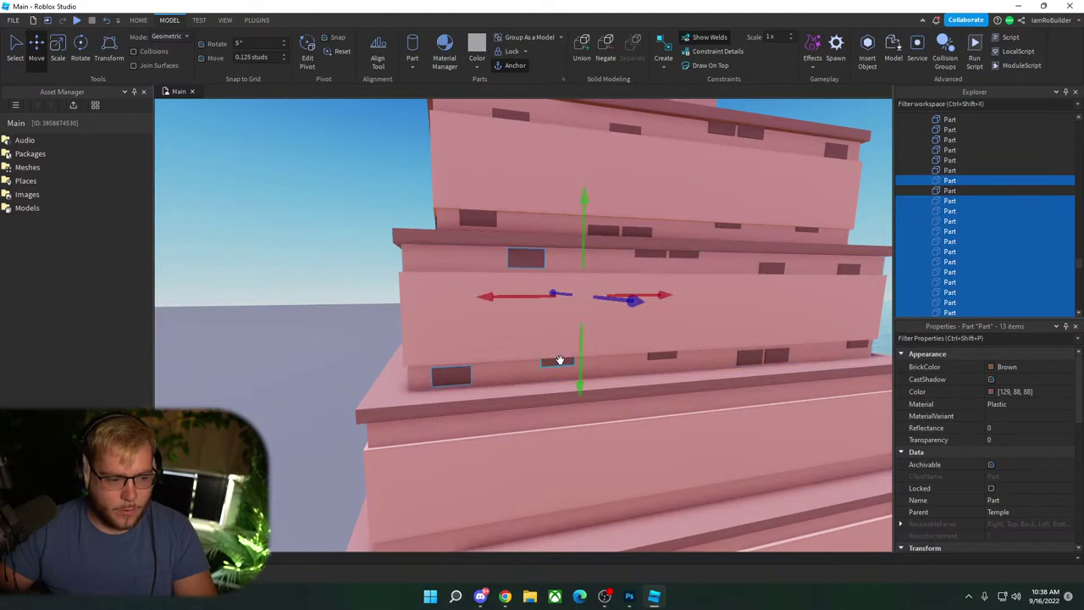
{"action": "left_click", "coordinate": [560, 362], "text": "ctrl"}
{"action": "left_click", "coordinate": [665, 356], "text": "ctrl"}
{"action": "left_click", "coordinate": [648, 254], "text": "ctrl"}
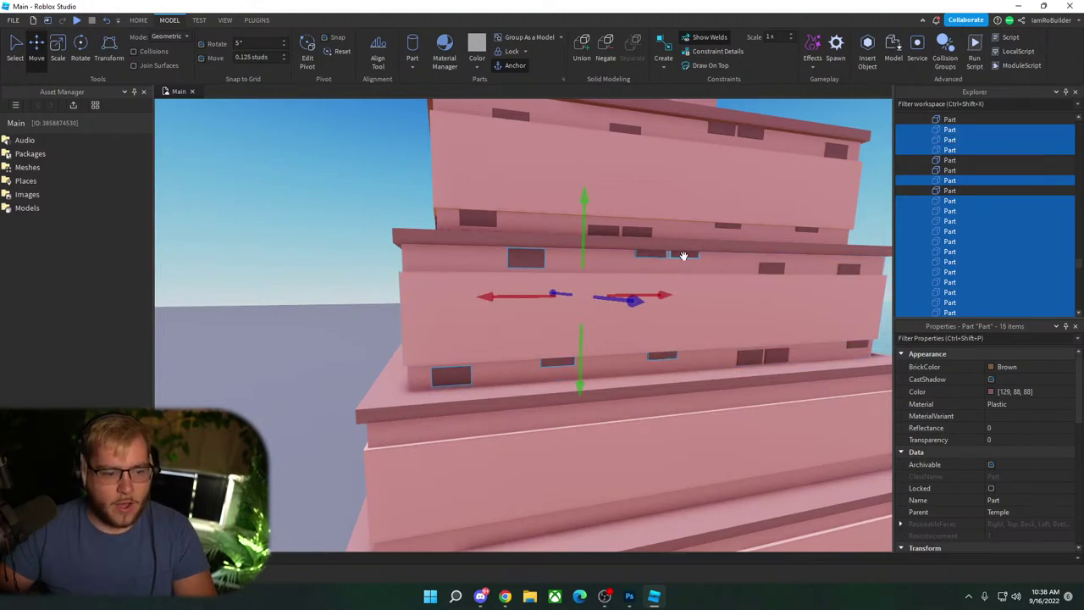
{"action": "left_click", "coordinate": [683, 253], "text": "ctrl"}
{"action": "left_click", "coordinate": [767, 270], "text": "ctrl"}
{"action": "left_click", "coordinate": [761, 332], "text": "ctrl"}
{"action": "left_click", "coordinate": [754, 359], "text": "ctrl"}
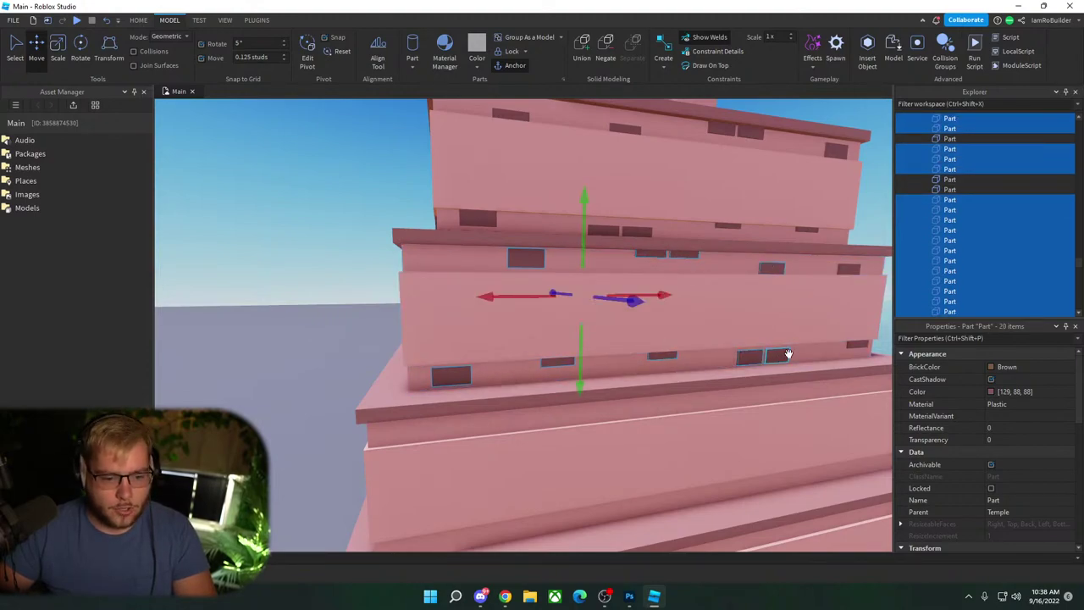
{"action": "left_click", "coordinate": [783, 355], "text": "ctrl"}
{"action": "left_click", "coordinate": [857, 344], "text": "ctrl"}
{"action": "left_click", "coordinate": [845, 268], "text": "ctrl"}
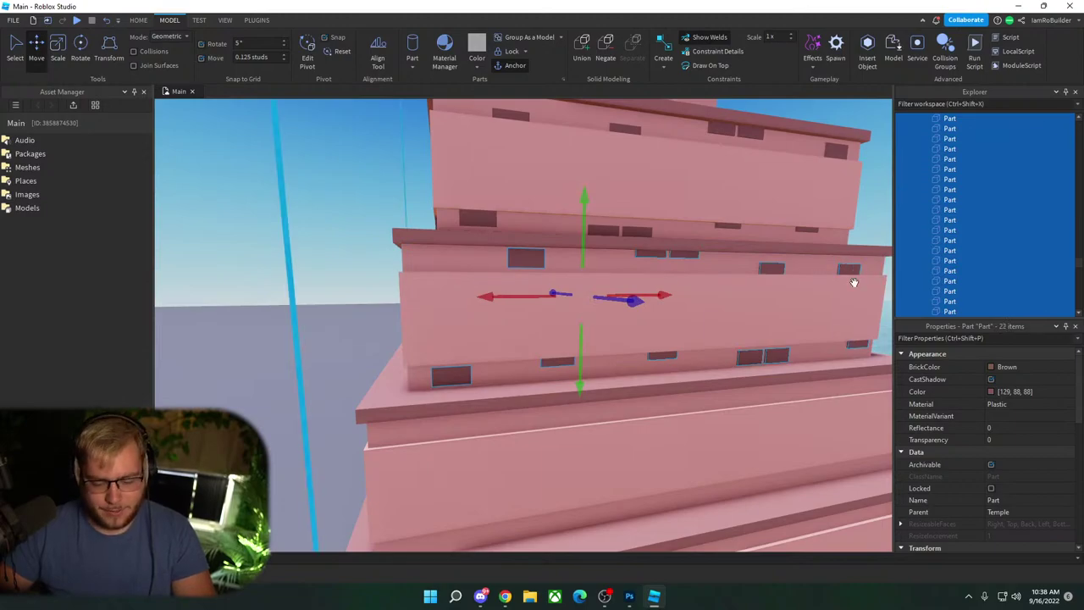
Step: Duplicate the 22 selected blocks onto the second storey's two adjoining walls, turned 90 degrees
{"action": "right_click_drag", "start_coordinate": [842, 279], "coordinate": [723, 287]}
{"action": "key", "text": "d"}
{"action": "left_click_drag", "start_coordinate": [461, 314], "coordinate": [462, 314]}
{"action": "key", "text": "a"}
{"action": "right_click_drag", "start_coordinate": [461, 314], "coordinate": [492, 310]}
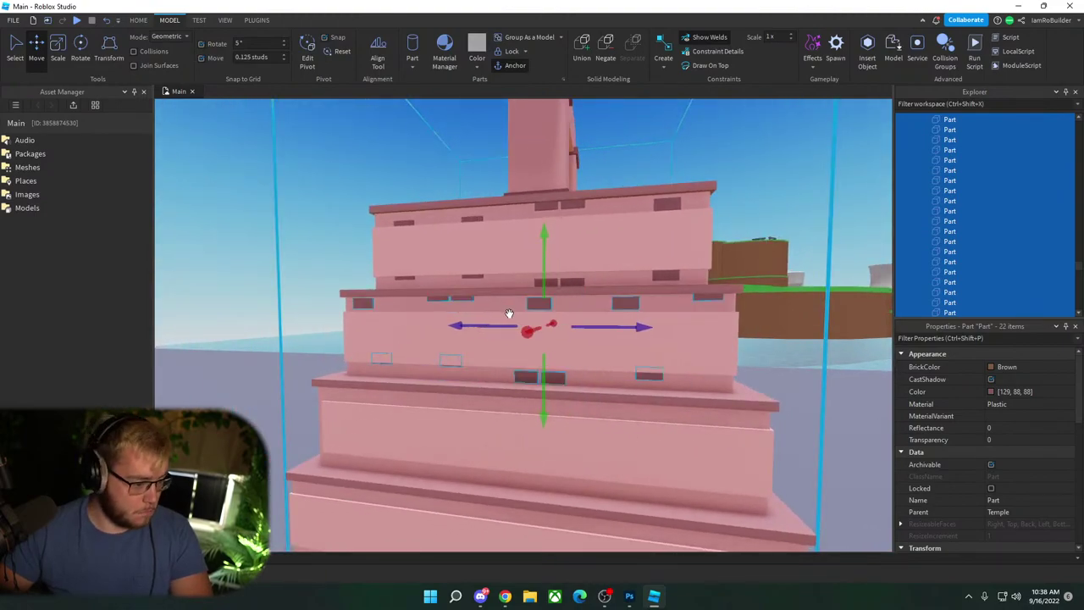
Step: Nudge the height of the 22 selected brown bricks on the second tier from the top and clear the selection
{"action": "left_click_drag", "start_coordinate": [544, 293], "coordinate": [543, 284]}
{"action": "key", "text": "d"}
{"action": "right_click_drag", "start_coordinate": [640, 249], "coordinate": [640, 244]}
{"action": "left_click", "coordinate": [640, 249]}
{"action": "key", "text": "d"}
{"action": "scroll", "coordinate": [640, 246], "scroll_direction": "up", "scroll_amount": 3}
{"action": "scroll", "coordinate": [640, 244], "scroll_direction": "down", "scroll_amount": 5}
{"action": "scroll", "coordinate": [638, 244], "scroll_direction": "down", "scroll_amount": 1}
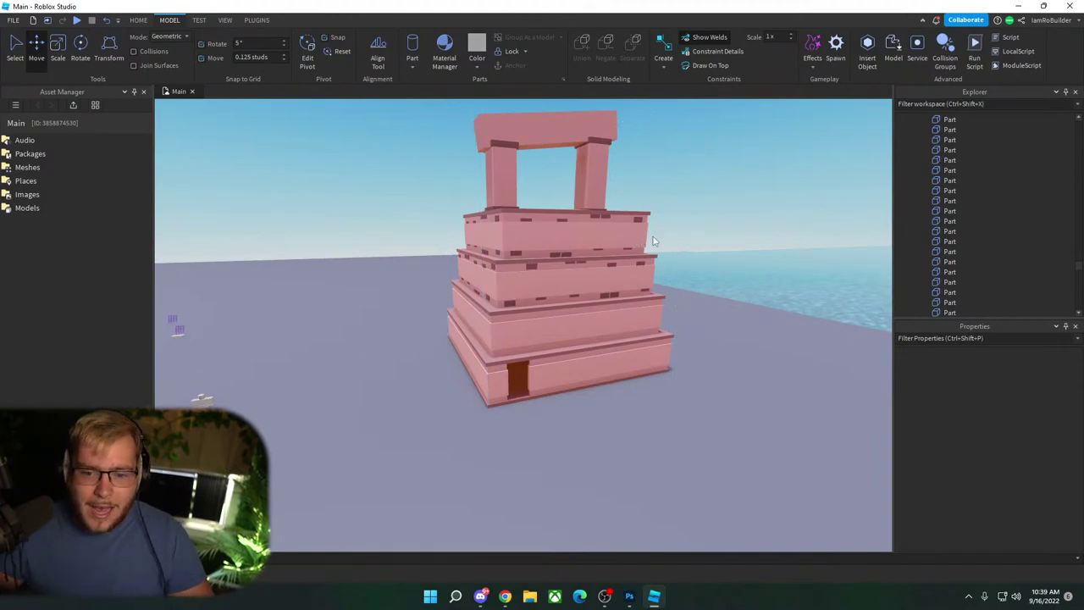
{"action": "scroll", "coordinate": [568, 278], "scroll_direction": "up", "scroll_amount": 4}
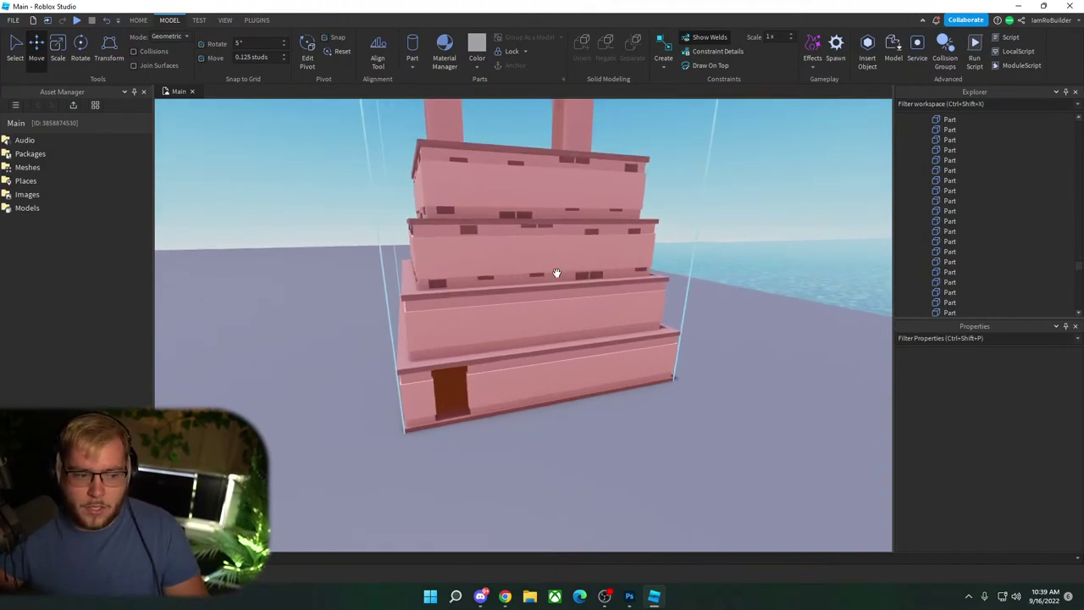
{"action": "scroll", "coordinate": [556, 273], "scroll_direction": "up", "scroll_amount": 4}
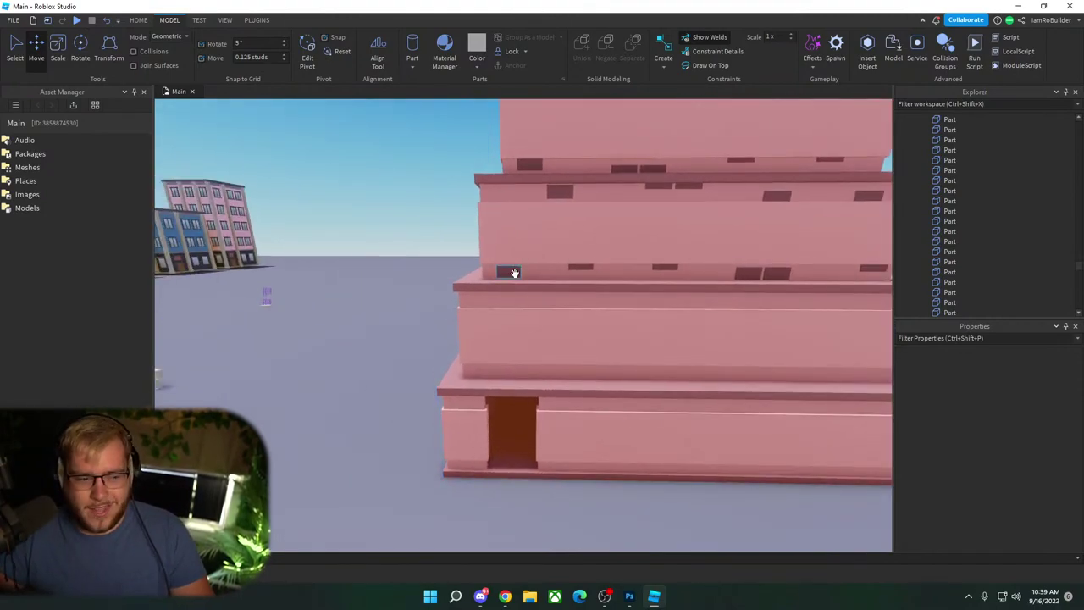
{"action": "left_click", "coordinate": [512, 273]}
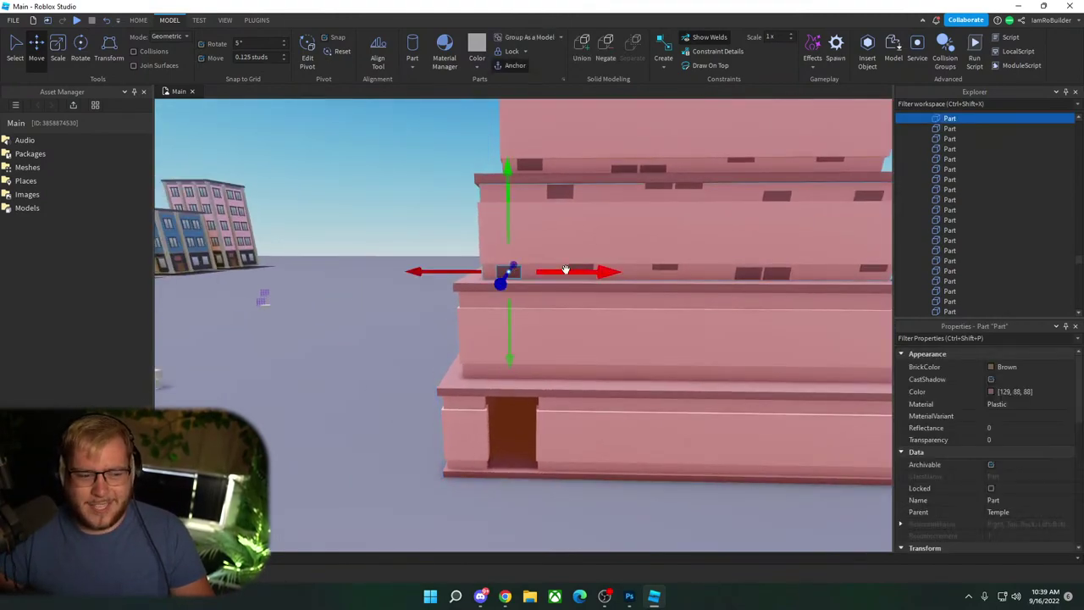
{"action": "left_click", "coordinate": [562, 196], "text": "ctrl"}
{"action": "right_click_drag", "start_coordinate": [592, 218], "coordinate": [592, 220]}
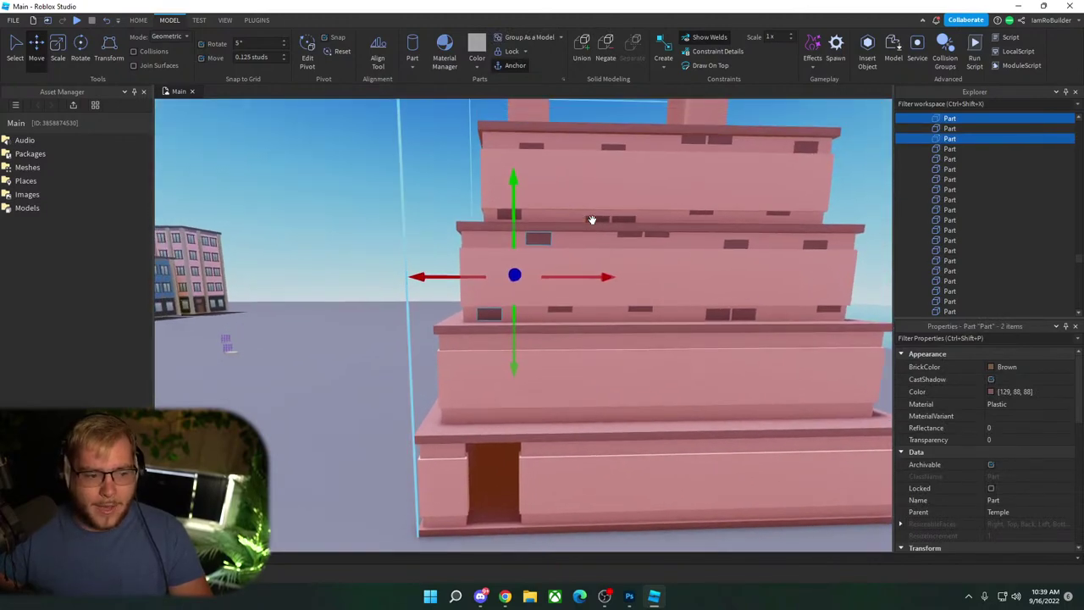
{"action": "key", "text": "d"}
{"action": "key", "text": "w"}
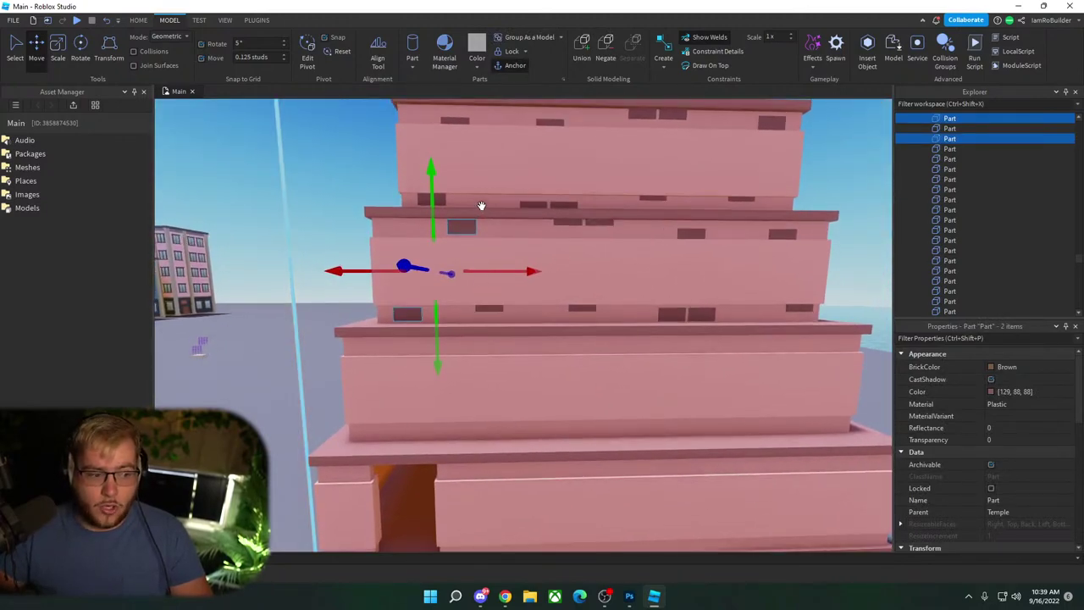
Step: Select ten brown bricks along the upper and lower trims of the top tier's front face and duplicate them
{"action": "left_click", "coordinate": [468, 123]}
{"action": "left_click", "coordinate": [429, 197], "text": "ctrl"}
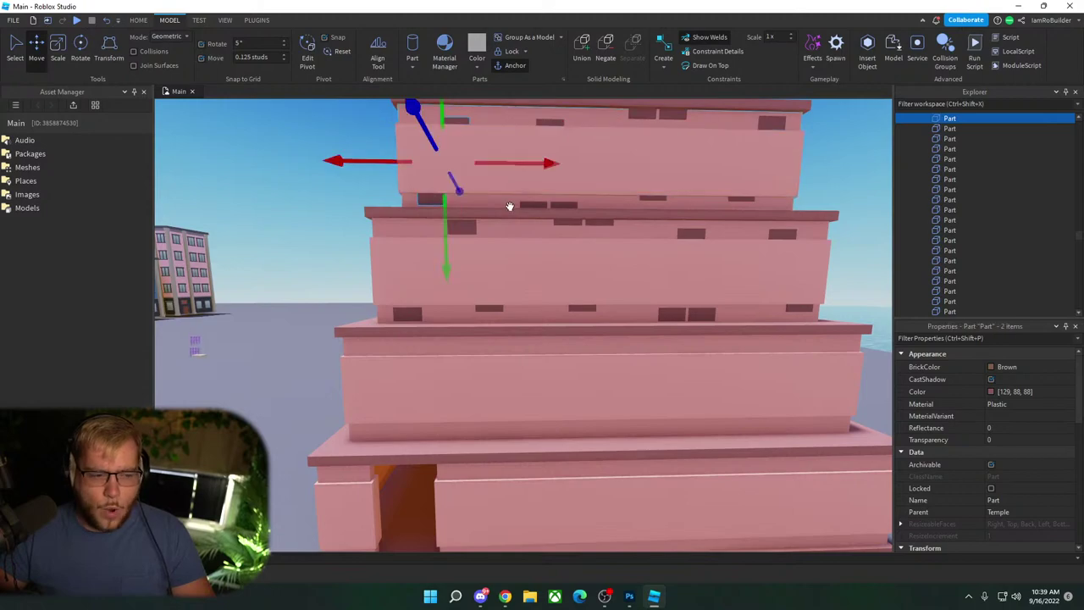
{"action": "left_click", "coordinate": [562, 205], "text": "ctrl"}
{"action": "left_click", "coordinate": [552, 141], "text": "ctrl"}
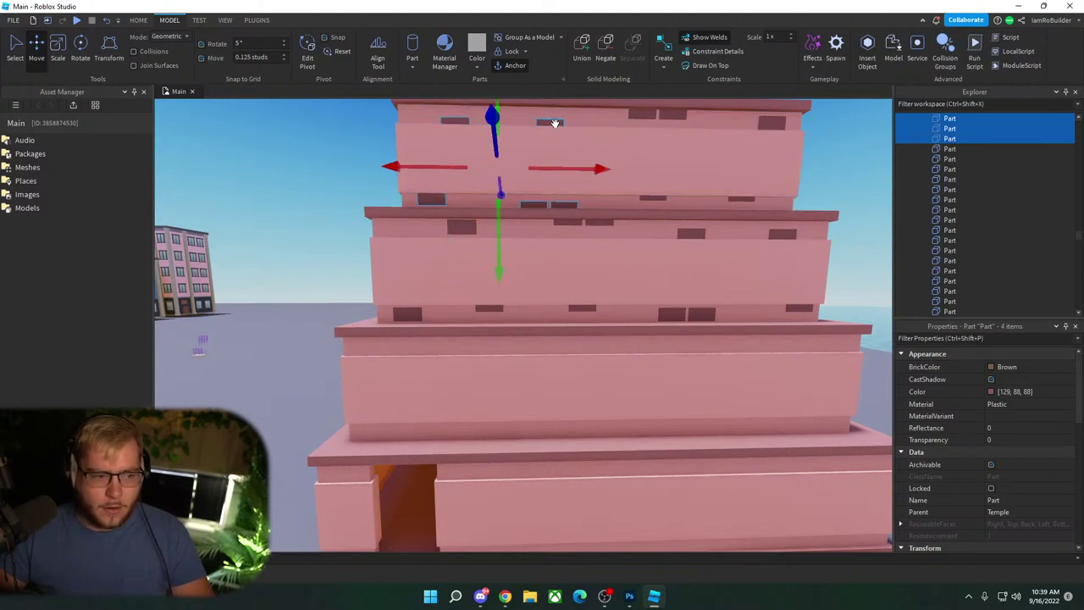
{"action": "left_click", "coordinate": [555, 122], "text": "ctrl"}
{"action": "left_click", "coordinate": [639, 113], "text": "ctrl"}
{"action": "left_click", "coordinate": [673, 112], "text": "ctrl"}
{"action": "left_click", "coordinate": [766, 124], "text": "ctrl"}
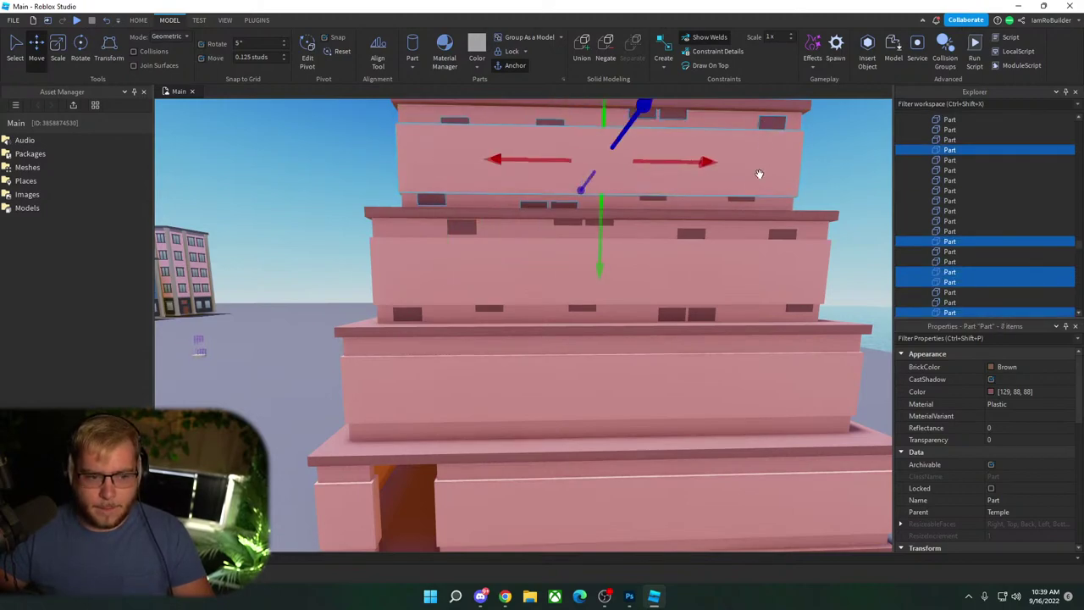
{"action": "left_click", "coordinate": [747, 199], "text": "ctrl"}
{"action": "left_click", "coordinate": [657, 200], "text": "ctrl"}
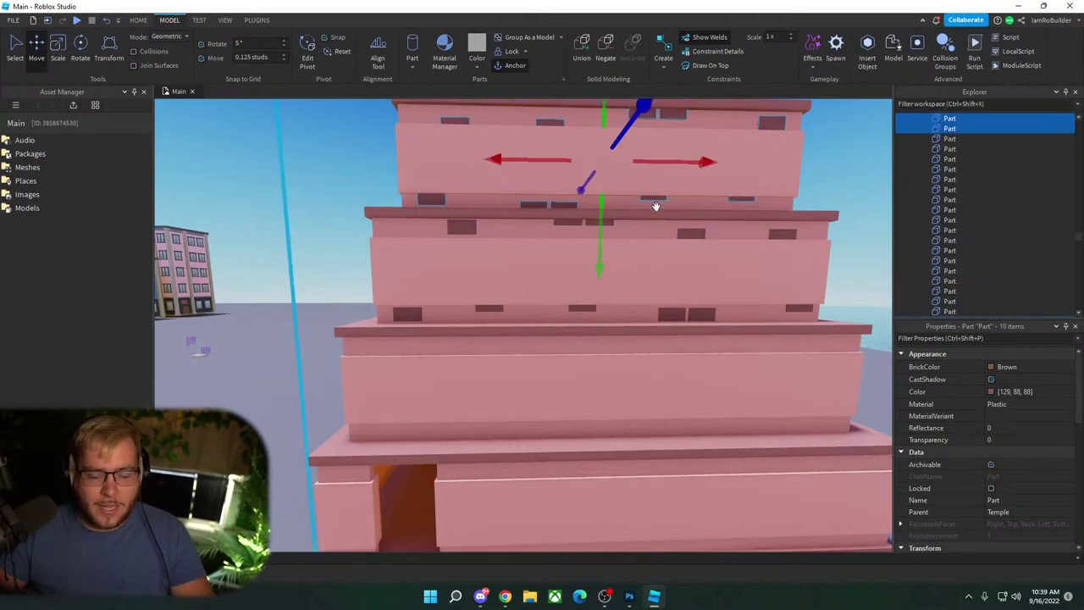
{"action": "key", "text": "ctrl+d"}
Step: Move the duplicated bricks down to the second-lowest tier and align them in height and depth with its front face
{"action": "right_click_drag", "start_coordinate": [636, 206], "coordinate": [624, 208]}
{"action": "left_click_drag", "start_coordinate": [525, 230], "coordinate": [529, 381]}
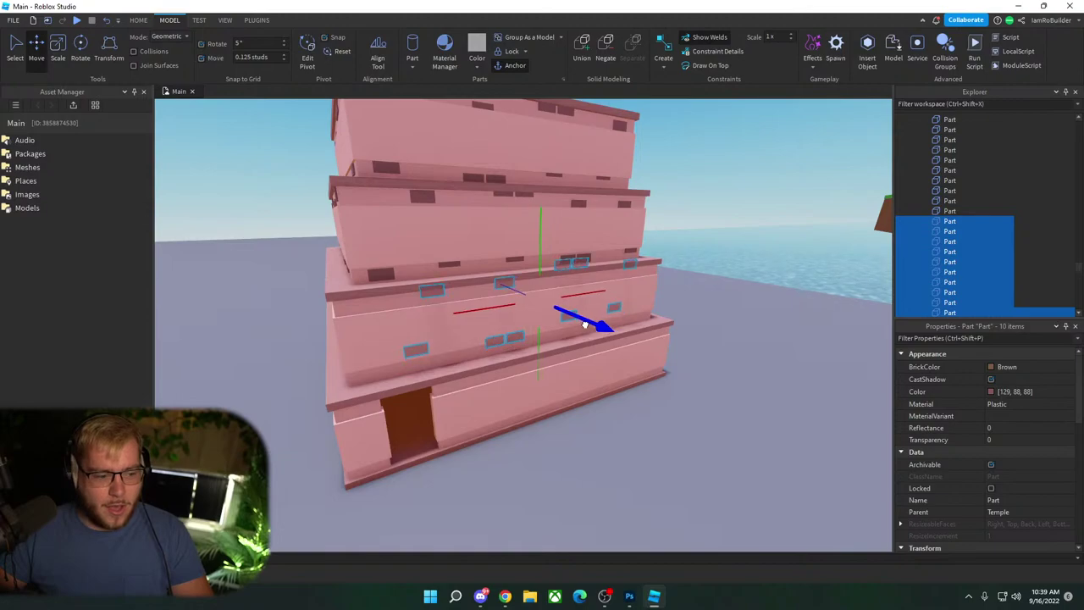
{"action": "scroll", "coordinate": [585, 322], "scroll_direction": "up", "scroll_amount": 6}
{"action": "right_click_drag", "start_coordinate": [565, 303], "coordinate": [593, 283]}
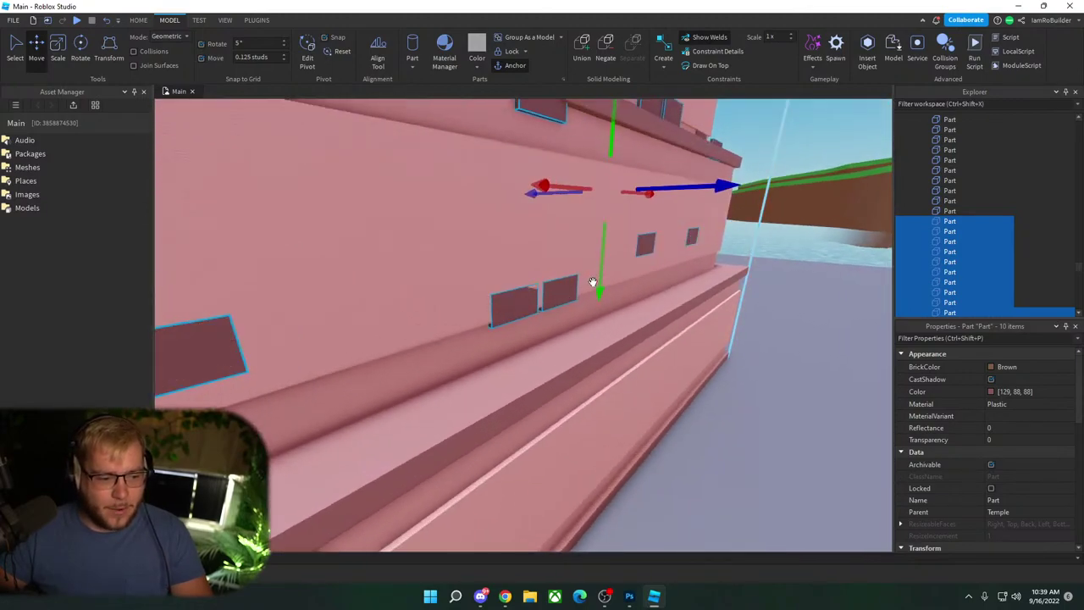
{"action": "left_click_drag", "start_coordinate": [593, 283], "coordinate": [598, 296]}
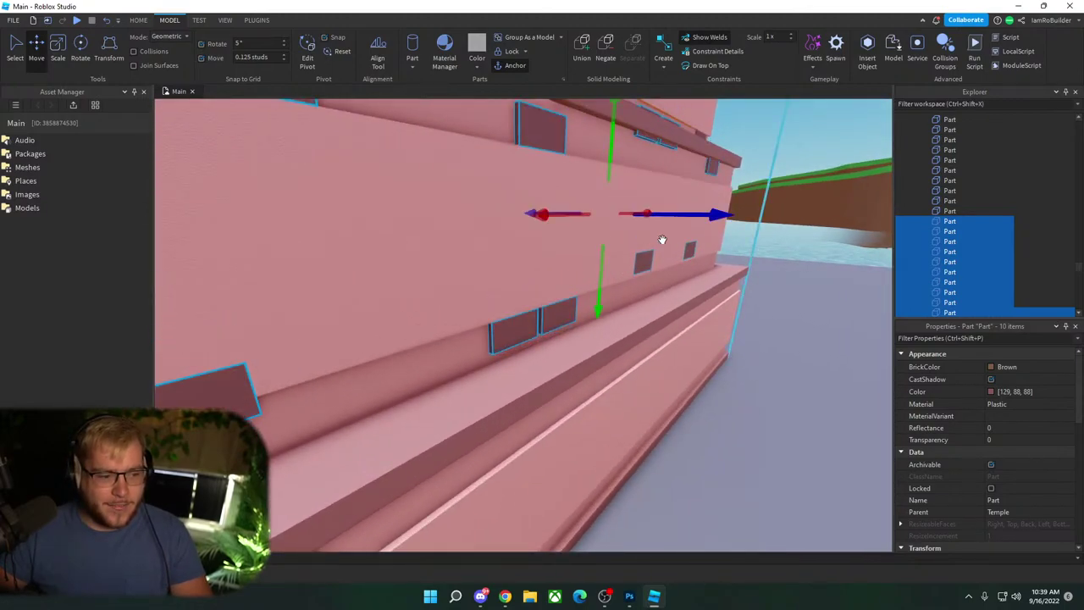
{"action": "left_click_drag", "start_coordinate": [693, 217], "coordinate": [690, 218]}
Step: Shift the copied bricks sideways along the second-lowest tier's front so they do not line up with those above
{"action": "right_click_drag", "start_coordinate": [690, 217], "coordinate": [673, 231]}
{"action": "scroll", "coordinate": [673, 231], "scroll_direction": "down", "scroll_amount": 4}
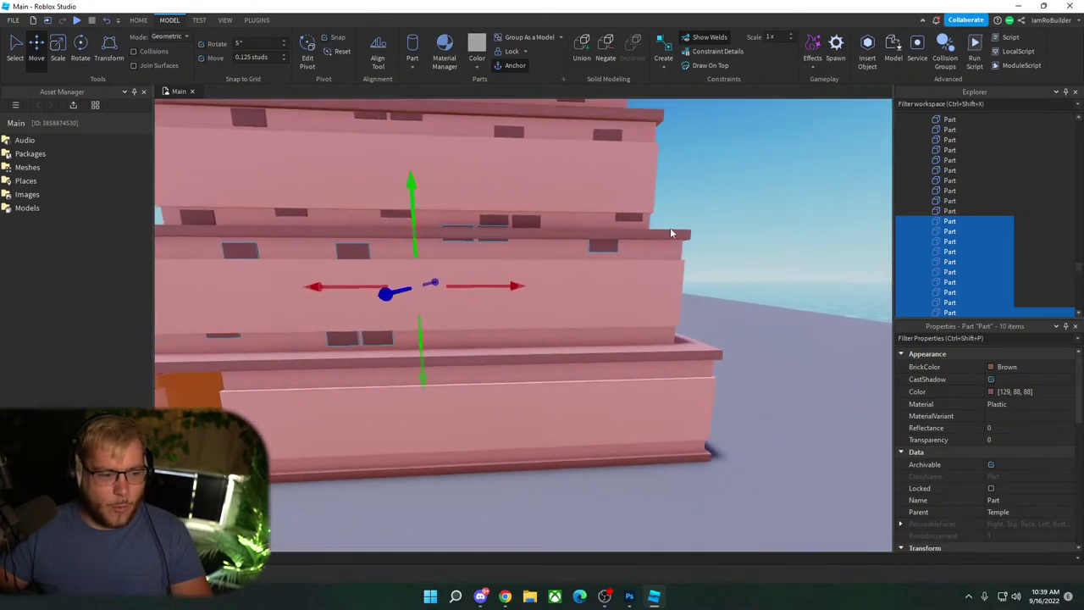
{"action": "left_click_drag", "start_coordinate": [432, 242], "coordinate": [432, 240]}
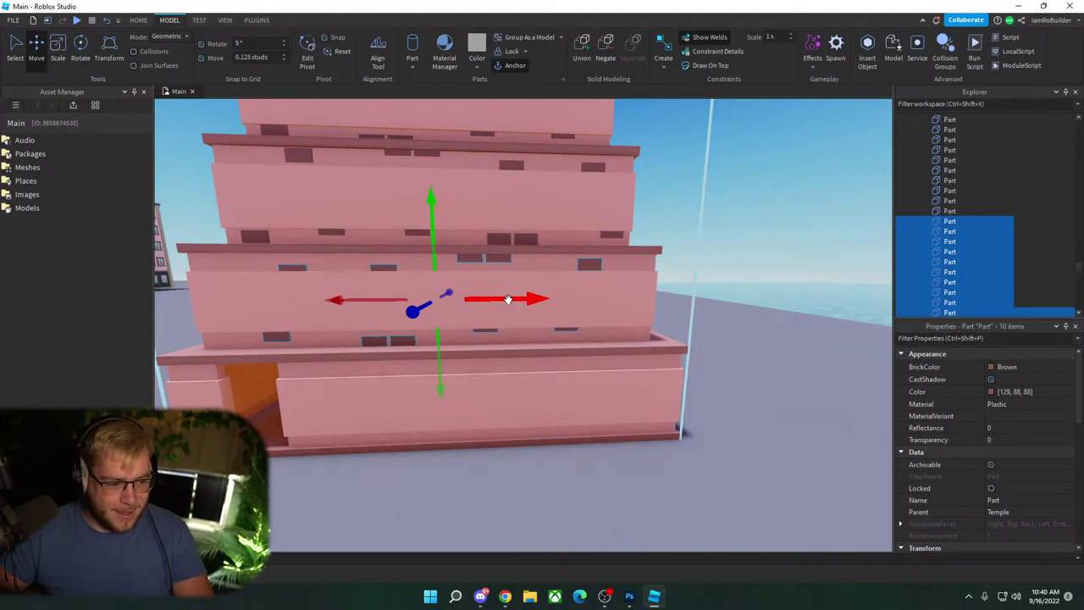
{"action": "left_click_drag", "start_coordinate": [507, 299], "coordinate": [465, 300]}
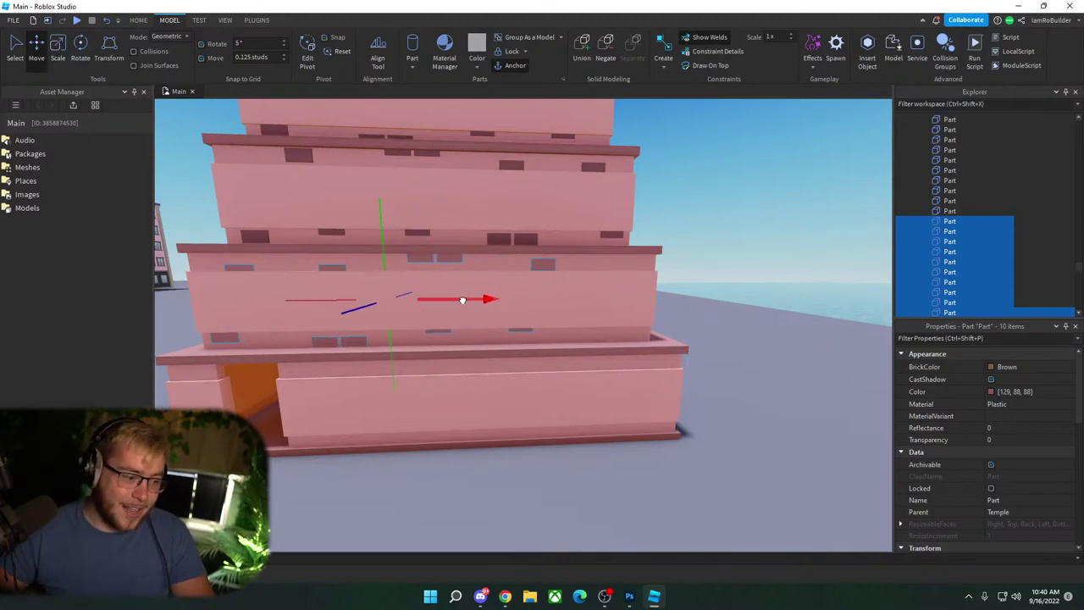
{"action": "left_click", "coordinate": [749, 239]}
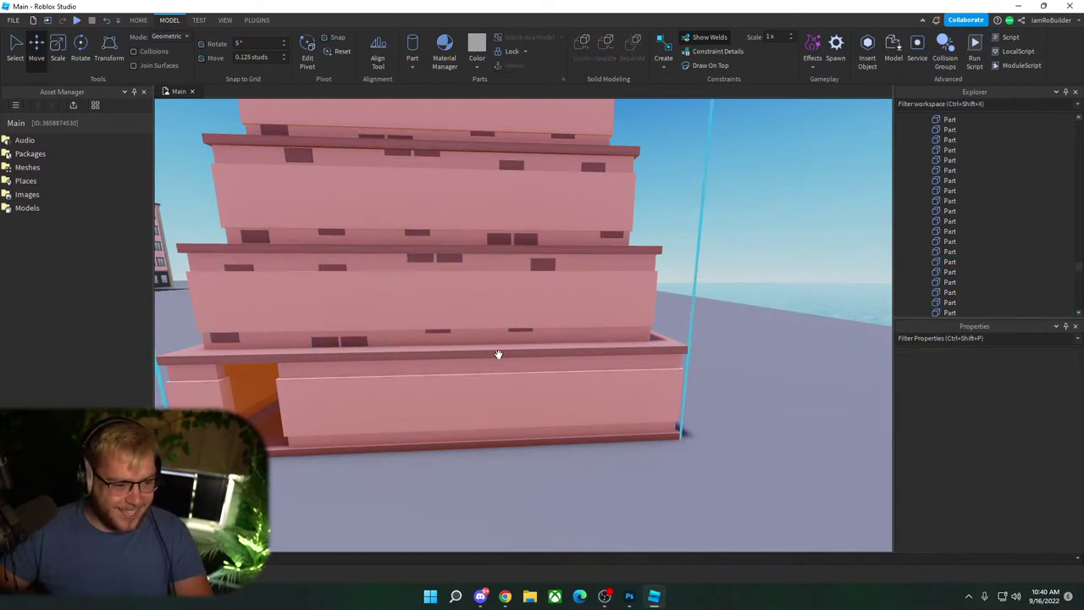
Step: Add two brick copies near the bare end of the second-lowest tier's front, one in the lower trim and one in the upper
{"action": "left_click", "coordinate": [520, 327]}
{"action": "left_click", "coordinate": [608, 333]}
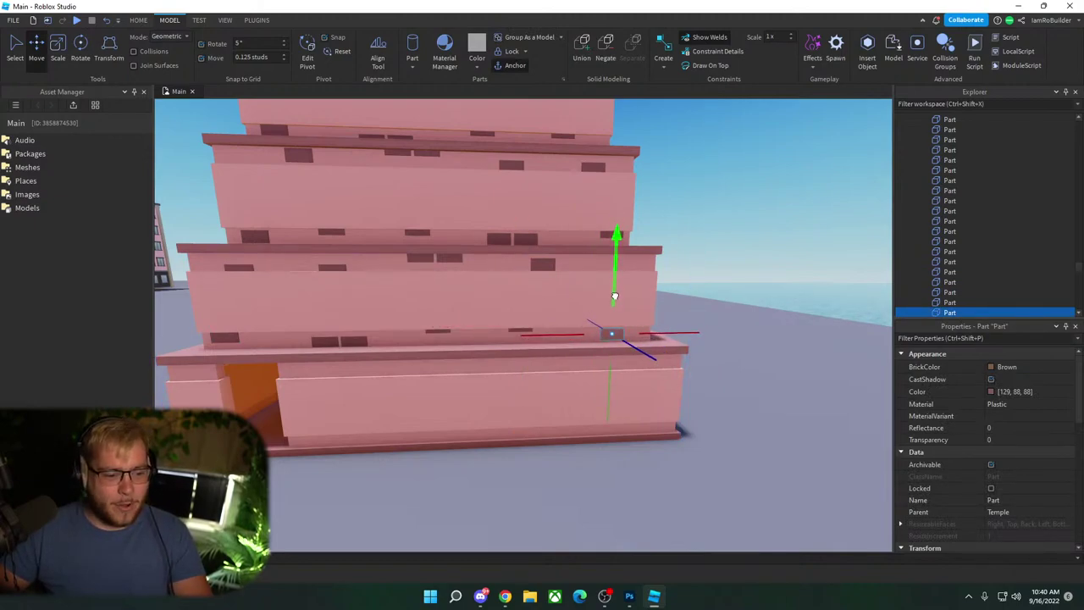
{"action": "left_click_drag", "start_coordinate": [615, 301], "coordinate": [618, 219]}
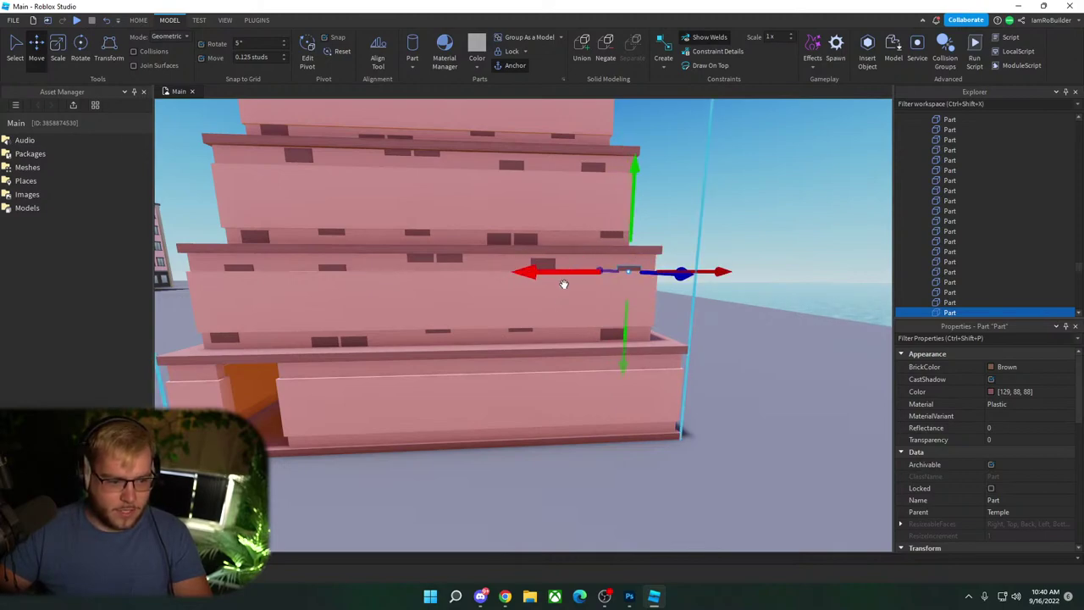
Step: Select all twelve brown bricks on the second-lowest tier's front face and duplicate them for the opposite side
{"action": "left_click", "coordinate": [605, 334], "text": "ctrl"}
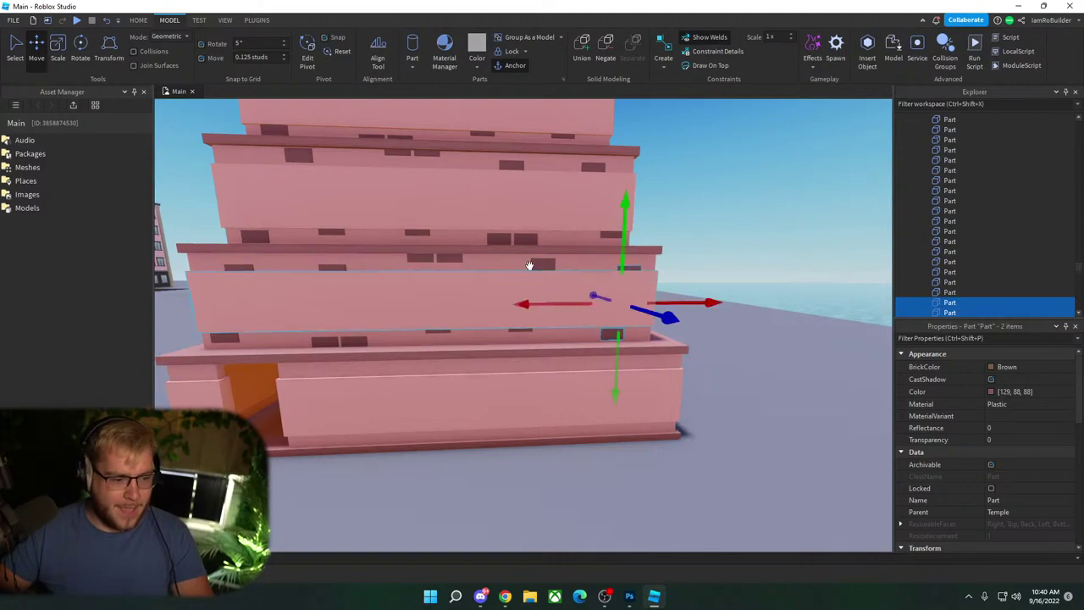
{"action": "left_click", "coordinate": [537, 265], "text": "ctrl"}
{"action": "left_click", "coordinate": [449, 258], "text": "ctrl"}
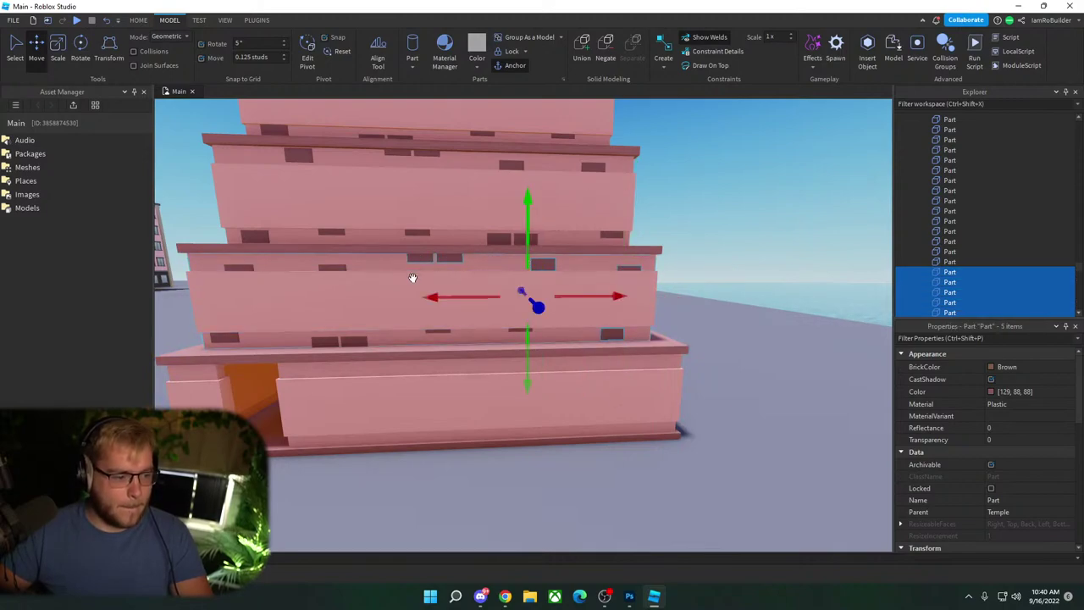
{"action": "left_click", "coordinate": [438, 332], "text": "ctrl"}
{"action": "left_click", "coordinate": [516, 330], "text": "ctrl"}
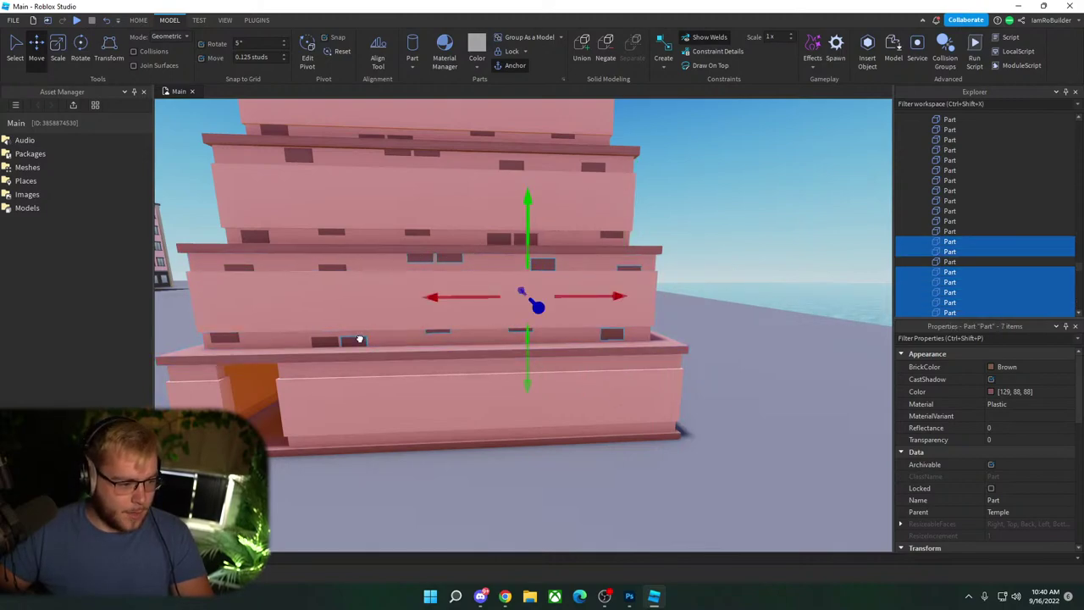
{"action": "left_click", "coordinate": [359, 340], "text": "ctrl"}
{"action": "left_click", "coordinate": [226, 339], "text": "ctrl"}
{"action": "left_click", "coordinate": [238, 271], "text": "ctrl"}
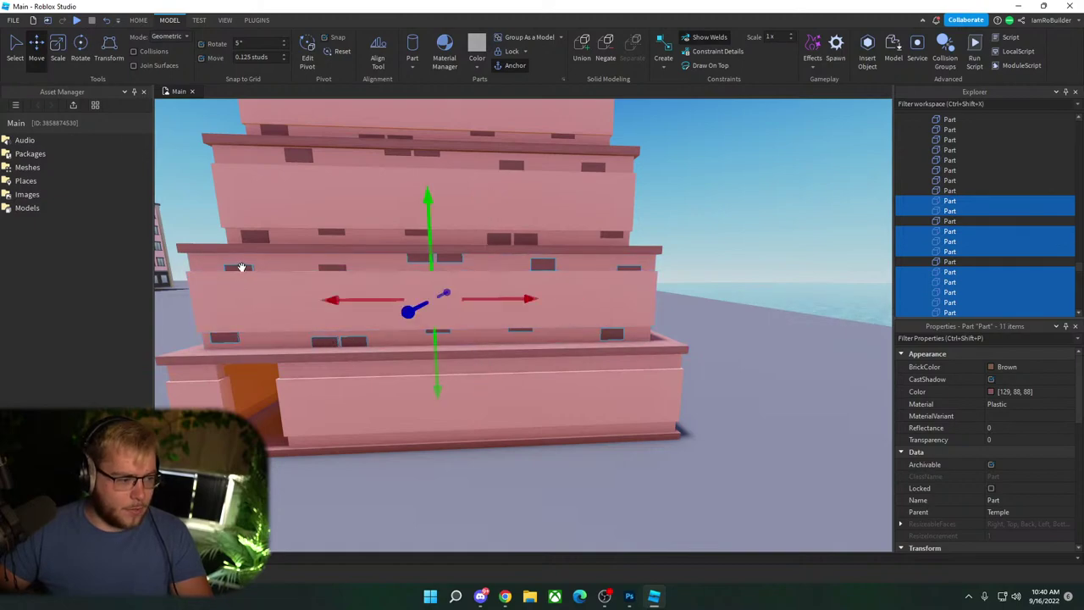
{"action": "left_click", "coordinate": [332, 267], "text": "ctrl+alt"}
{"action": "key", "text": "d"}
{"action": "right_click_drag", "start_coordinate": [531, 268], "coordinate": [533, 266]}
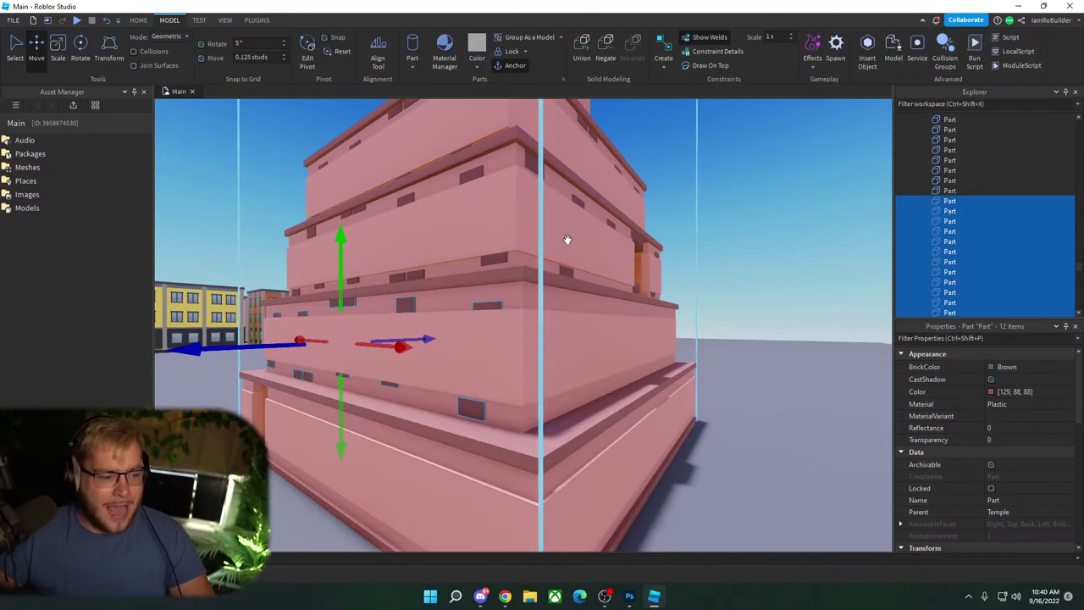
{"action": "mouse_move", "coordinate": [565, 240]}
{"action": "right_mouse_down"}
{"action": "mouse_move", "coordinate": [583, 239]}
{"action": "mouse_move", "coordinate": [575, 258]}
{"action": "right_mouse_up"}
{"action": "key", "text": "d"}
{"action": "key", "text": "ctrl+d"}
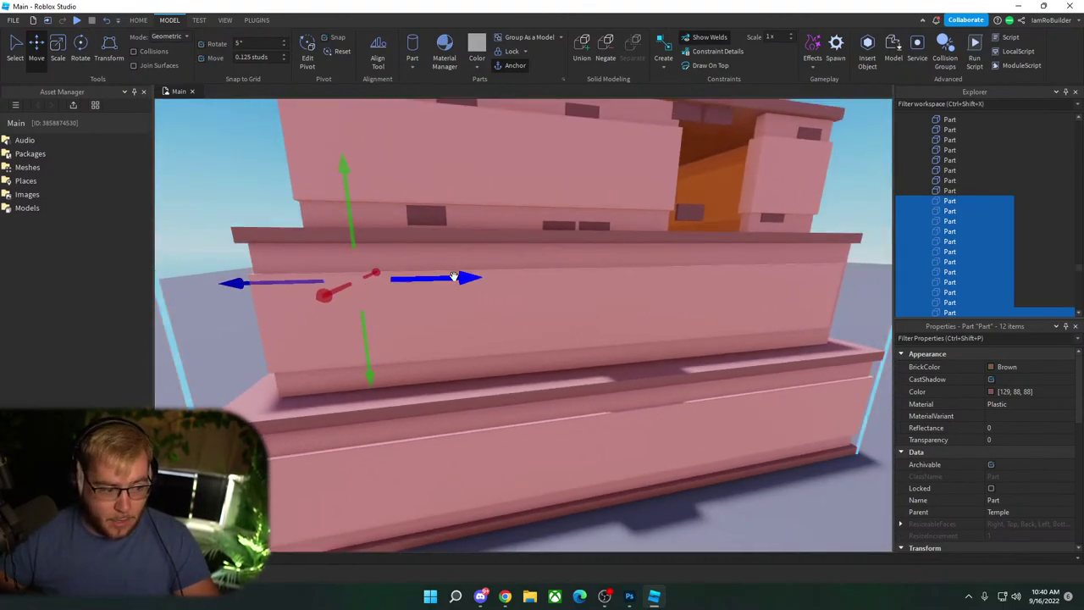
Step: Move the twelve duplicated bricks through the tier and onto its opposite face
{"action": "left_click_drag", "start_coordinate": [455, 278], "coordinate": [529, 269]}
{"action": "key", "text": "d"}
{"action": "right_click_drag", "start_coordinate": [530, 269], "coordinate": [581, 266]}
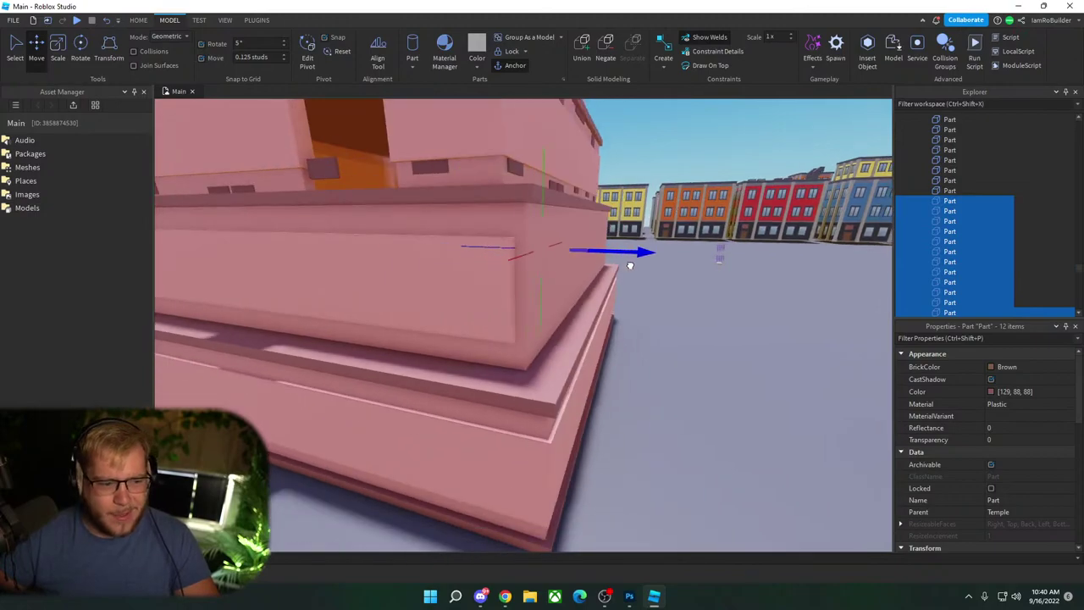
{"action": "left_click_drag", "start_coordinate": [684, 271], "coordinate": [681, 271]}
{"action": "key", "text": "w"}
{"action": "right_click_drag", "start_coordinate": [624, 276], "coordinate": [623, 278]}
{"action": "key", "text": "s"}
Step: Scale the second-lowest tier's pink middle band outward on the opposite side so it projects past the trim
{"action": "left_click", "coordinate": [540, 339]}
{"action": "key", "text": "d"}
{"action": "right_click_drag", "start_coordinate": [683, 327], "coordinate": [678, 326]}
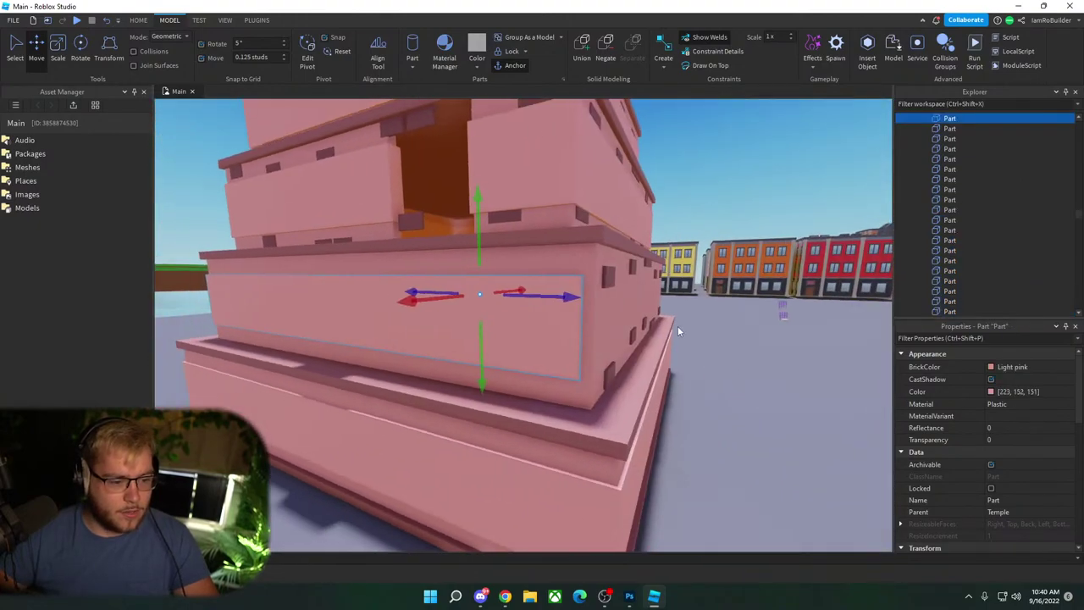
{"action": "key", "text": "w"}
{"action": "left_click", "coordinate": [57, 47]}
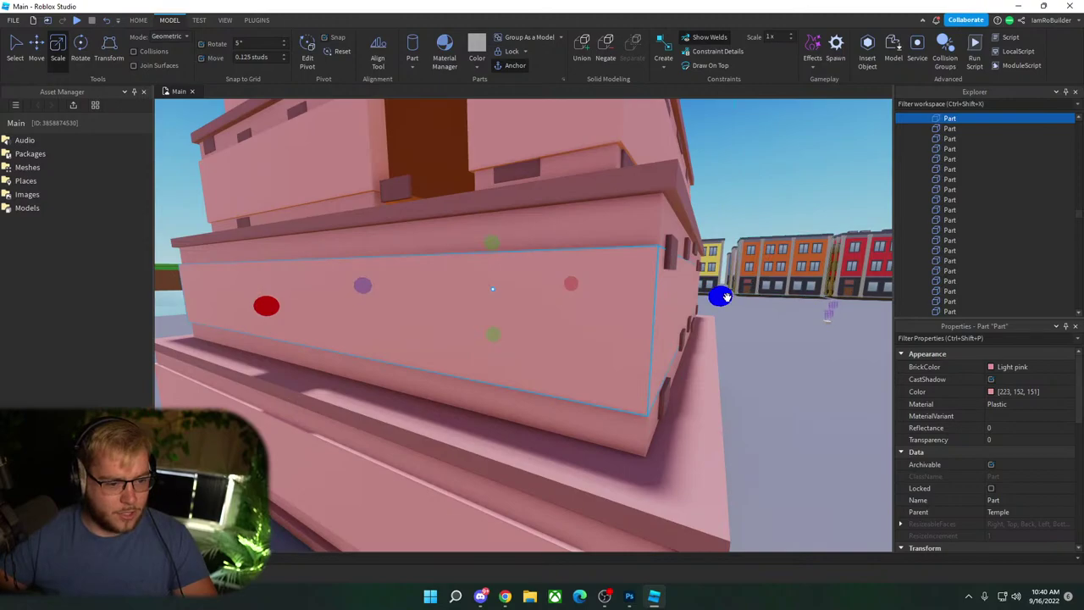
{"action": "left_click_drag", "start_coordinate": [727, 296], "coordinate": [728, 296]}
{"action": "key", "text": "w"}
{"action": "right_click_drag", "start_coordinate": [762, 244], "coordinate": [761, 245]}
{"action": "key", "text": "s"}
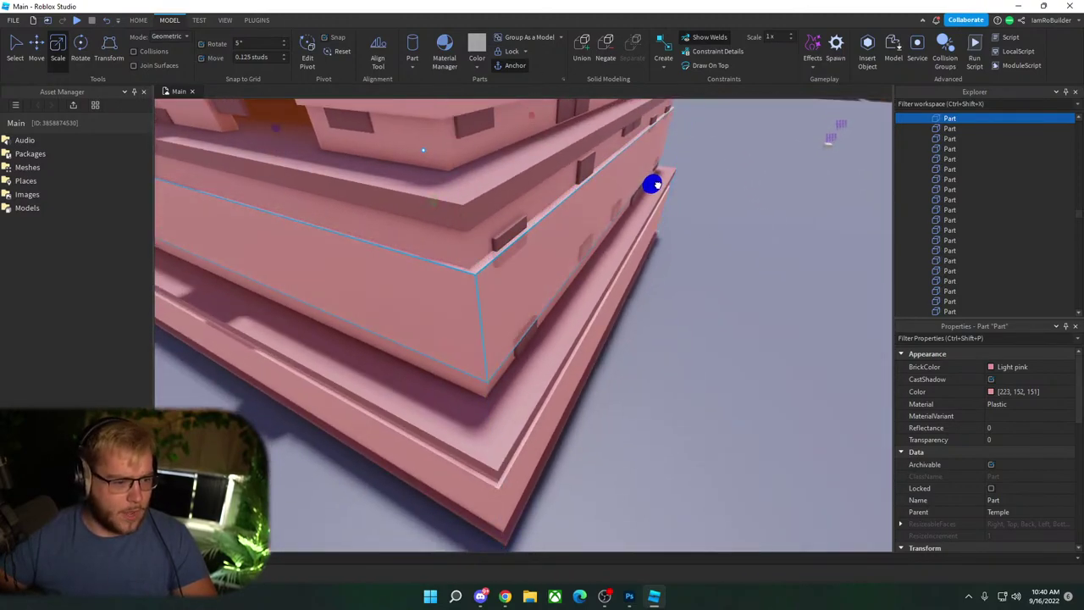
{"action": "left_click_drag", "start_coordinate": [657, 184], "coordinate": [656, 183]}
{"action": "key", "text": "w"}
{"action": "right_click_drag", "start_coordinate": [702, 189], "coordinate": [701, 188]}
{"action": "left_click_drag", "start_coordinate": [722, 213], "coordinate": [720, 215]}
{"action": "right_click_drag", "start_coordinate": [739, 266], "coordinate": [739, 266]}
{"action": "key", "text": "s"}
Step: Select all twelve brown bricks on the second-lowest tier's opposite face and move them slightly inward into the trim
{"action": "left_click", "coordinate": [419, 311]}
{"action": "left_click", "coordinate": [420, 317], "text": "alt"}
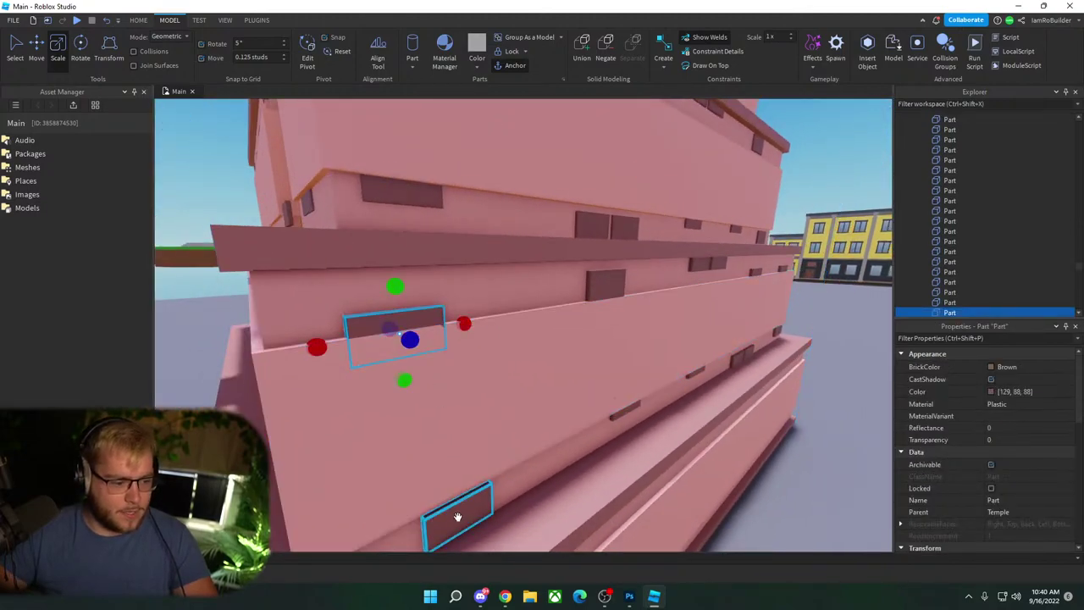
{"action": "left_click", "coordinate": [458, 517], "text": "ctrl"}
{"action": "left_click", "coordinate": [625, 411], "text": "ctrl"}
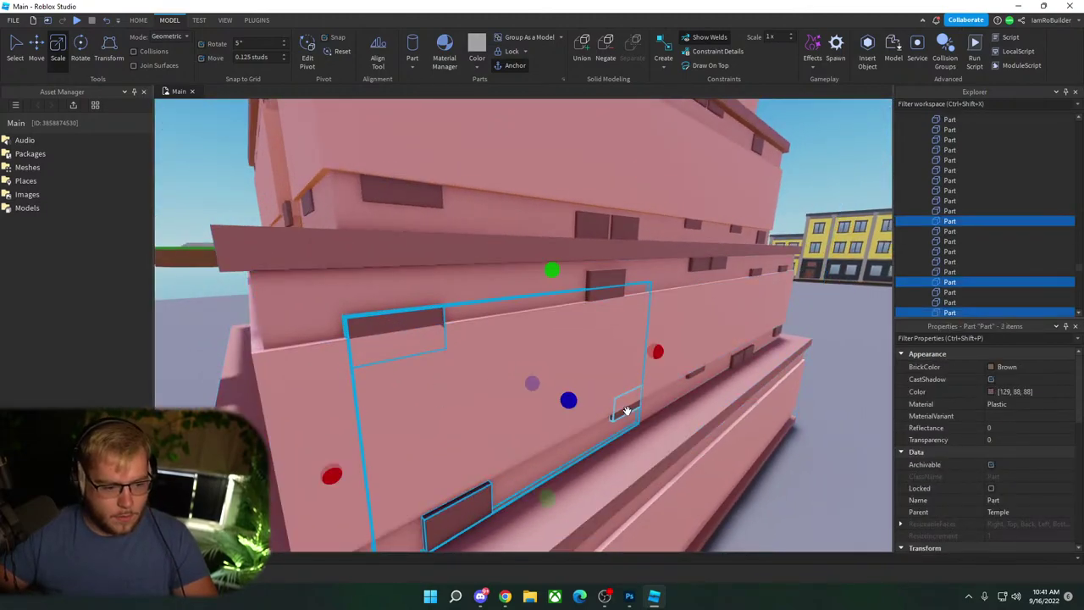
{"action": "left_click", "coordinate": [609, 287], "text": "ctrl+alt"}
{"action": "left_click", "coordinate": [699, 265], "text": "ctrl+alt"}
{"action": "left_click", "coordinate": [716, 264], "text": "ctrl+alt"}
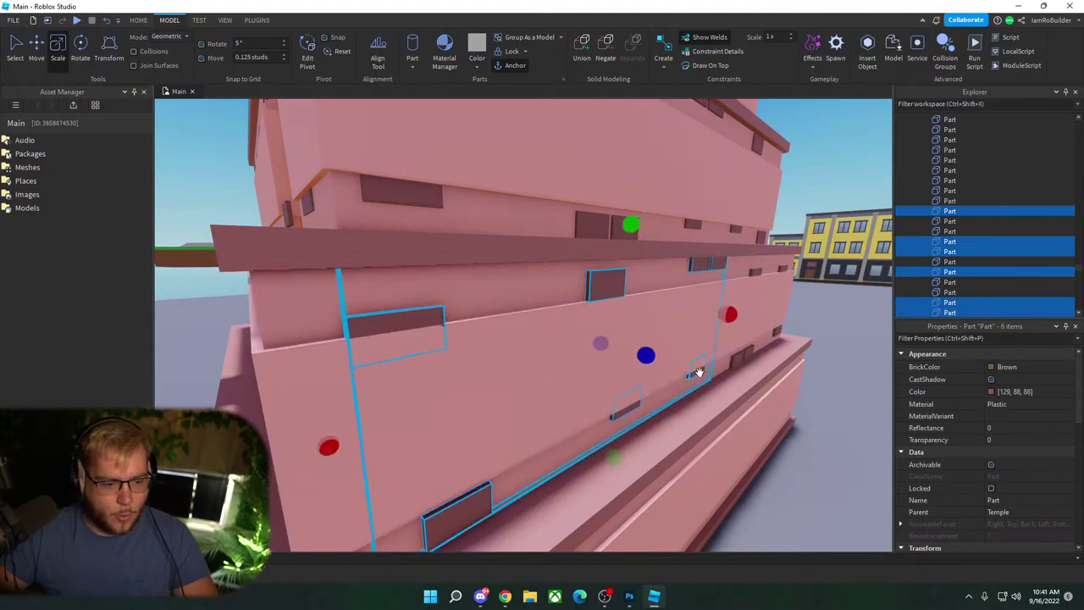
{"action": "left_click", "coordinate": [700, 372], "text": "ctrl+alt"}
{"action": "left_click", "coordinate": [737, 362], "text": "ctrl+alt"}
{"action": "left_click", "coordinate": [747, 354], "text": "ctrl+alt"}
{"action": "left_click", "coordinate": [776, 332], "text": "ctrl+alt"}
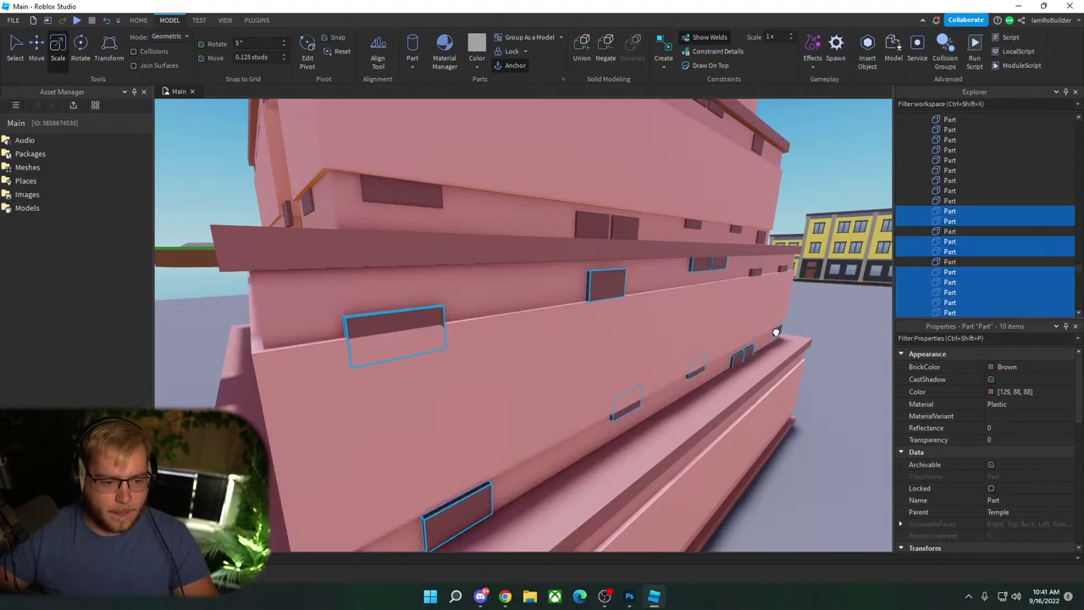
{"action": "left_click", "coordinate": [757, 272], "text": "ctrl+alt"}
{"action": "left_click", "coordinate": [783, 269], "text": "ctrl+alt"}
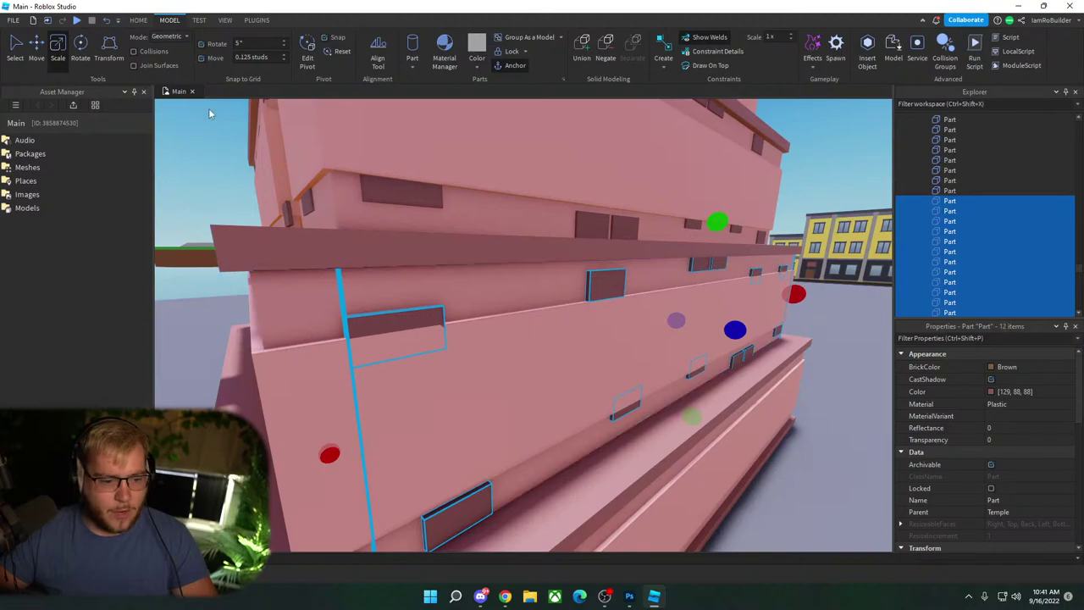
{"action": "left_click", "coordinate": [40, 49]}
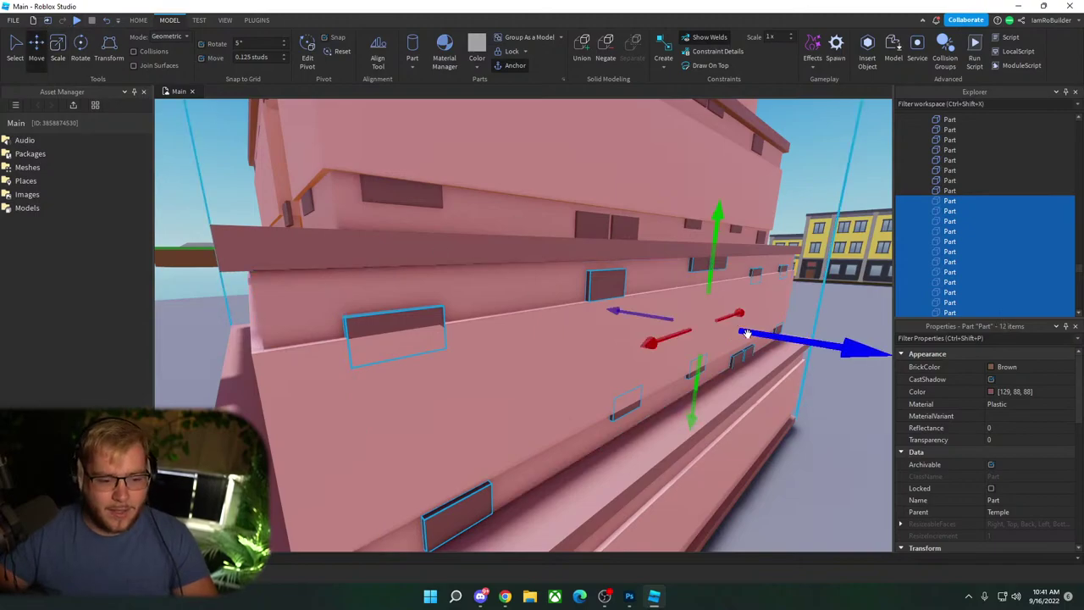
{"action": "left_click_drag", "start_coordinate": [746, 333], "coordinate": [734, 333]}
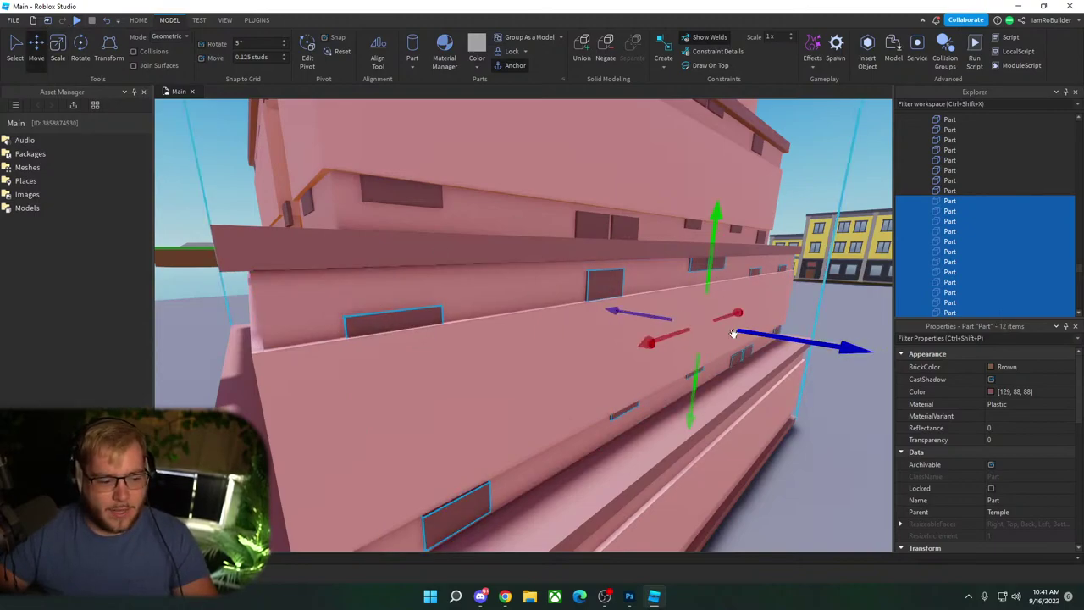
{"action": "key", "text": "s"}
{"action": "right_click_drag", "start_coordinate": [725, 329], "coordinate": [723, 333]}
{"action": "key", "text": "d"}
{"action": "right_click_drag", "start_coordinate": [603, 333], "coordinate": [541, 322]}
{"action": "key", "text": "a"}
{"action": "left_click_drag", "start_coordinate": [541, 322], "coordinate": [478, 324]}
{"action": "key", "text": "ctrl+z"}
{"action": "right_click_drag", "start_coordinate": [478, 324], "coordinate": [554, 331]}
{"action": "key", "text": "Delete"}
Step: Select all twelve brown bricks on the second-lowest tier's face above the ground-floor doorway
{"action": "left_click", "coordinate": [567, 338]}
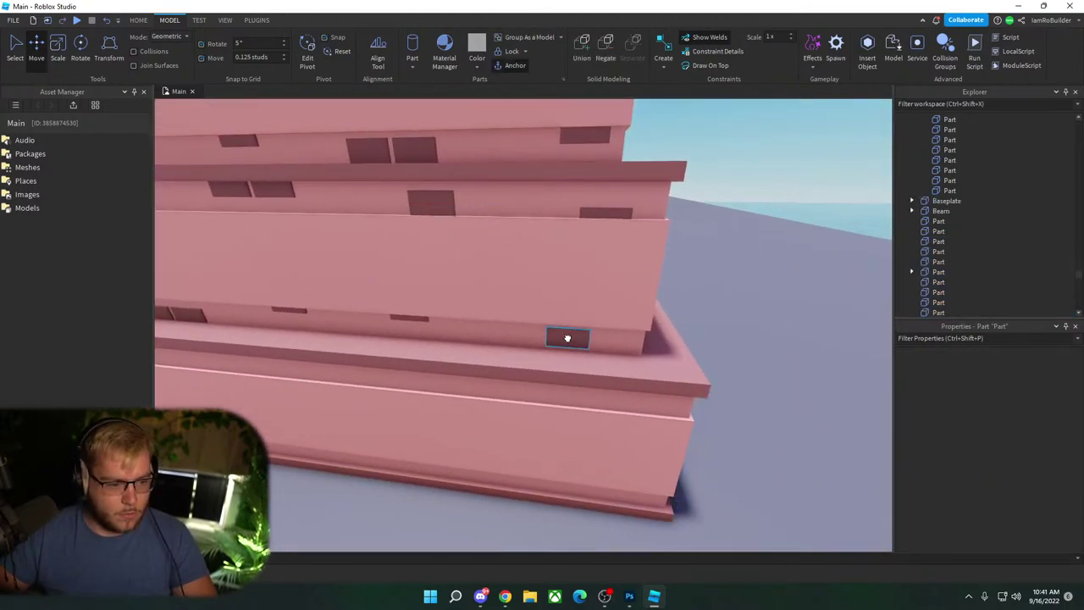
{"action": "left_click", "coordinate": [428, 202], "text": "ctrl"}
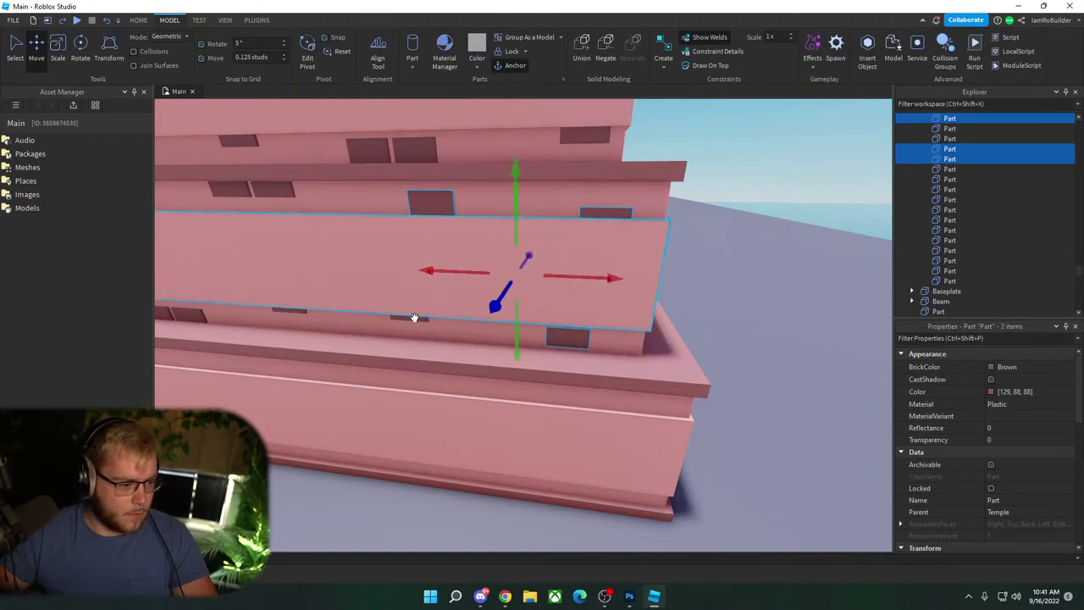
{"action": "left_click", "coordinate": [411, 317], "text": "ctrl"}
{"action": "left_click", "coordinate": [290, 310], "text": "ctrl"}
{"action": "left_click", "coordinate": [272, 187], "text": "ctrl"}
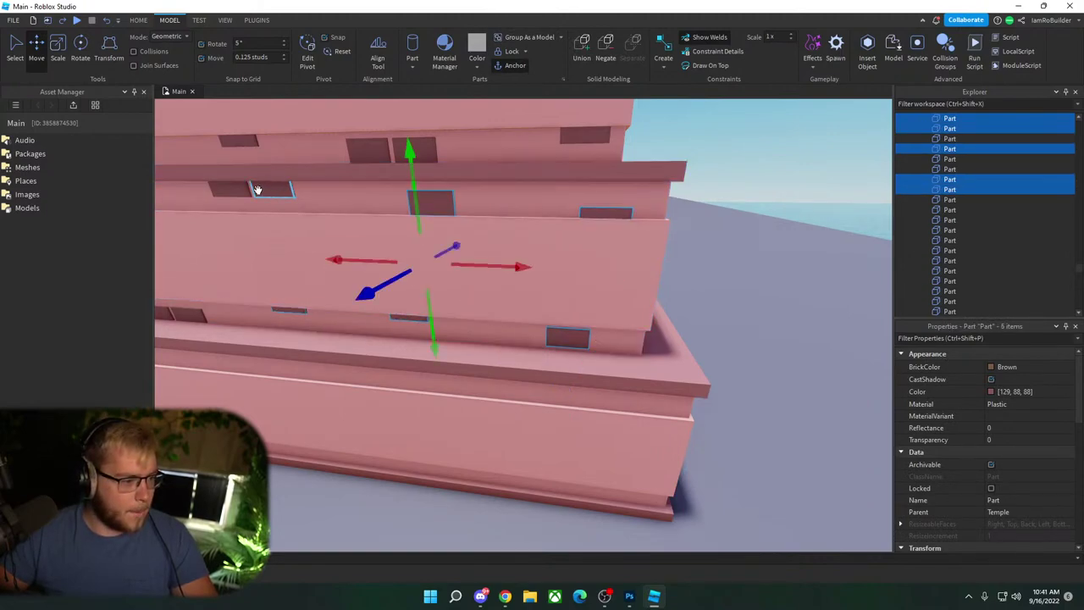
{"action": "left_click", "coordinate": [242, 189], "text": "ctrl"}
{"action": "key", "text": "a"}
{"action": "key", "text": "a"}
{"action": "right_click_drag", "start_coordinate": [363, 231], "coordinate": [361, 232]}
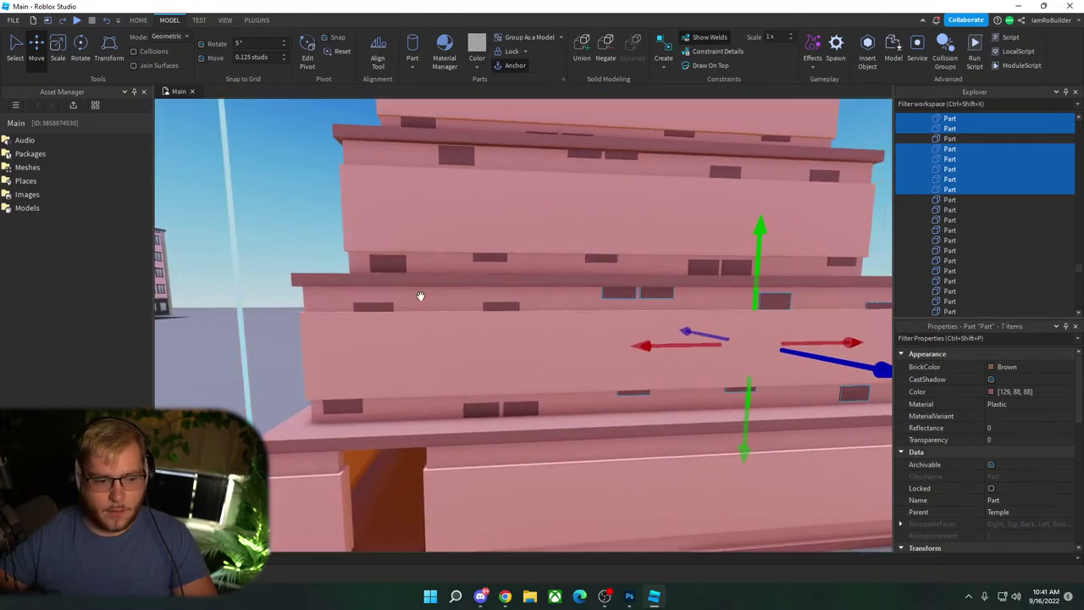
{"action": "left_click", "coordinate": [501, 409], "text": "ctrl"}
{"action": "left_click", "coordinate": [483, 409], "text": "ctrl"}
{"action": "left_click", "coordinate": [349, 403], "text": "ctrl"}
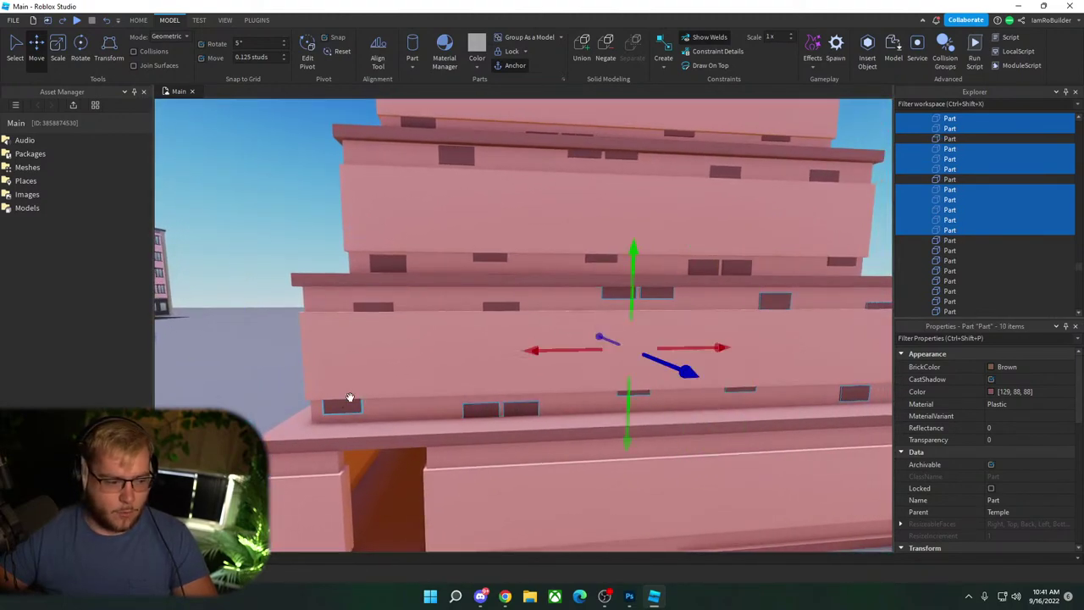
{"action": "left_click", "coordinate": [373, 304], "text": "ctrl"}
{"action": "left_click", "coordinate": [500, 305], "text": "ctrl"}
Step: Add the twelve brown bricks on the second-lowest tier's opposite face to the selection
{"action": "right_click_drag", "start_coordinate": [498, 307], "coordinate": [498, 308]}
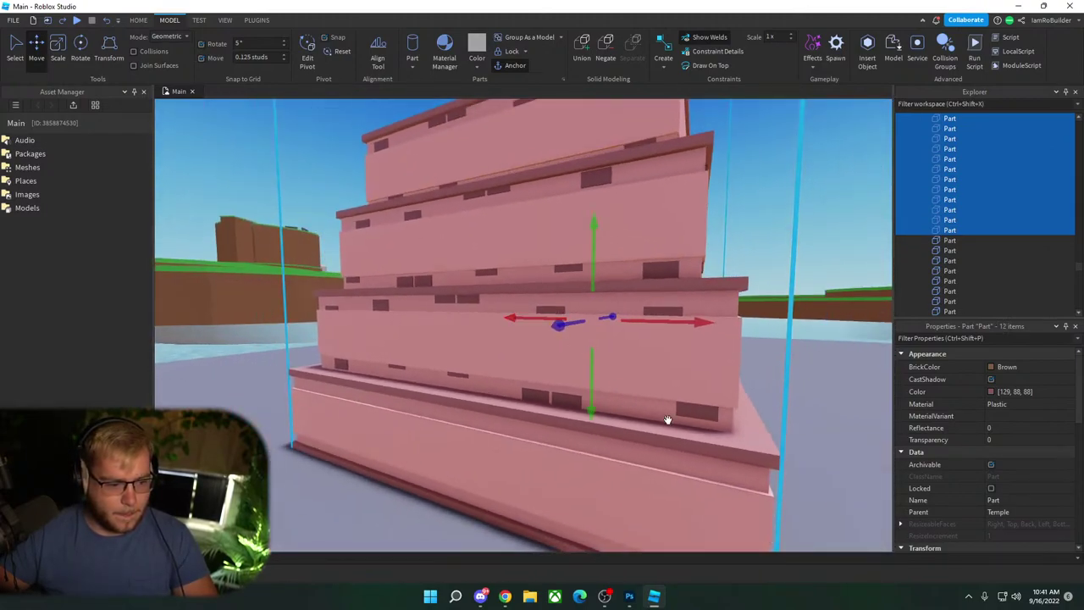
{"action": "left_click", "coordinate": [689, 410], "text": "ctrl"}
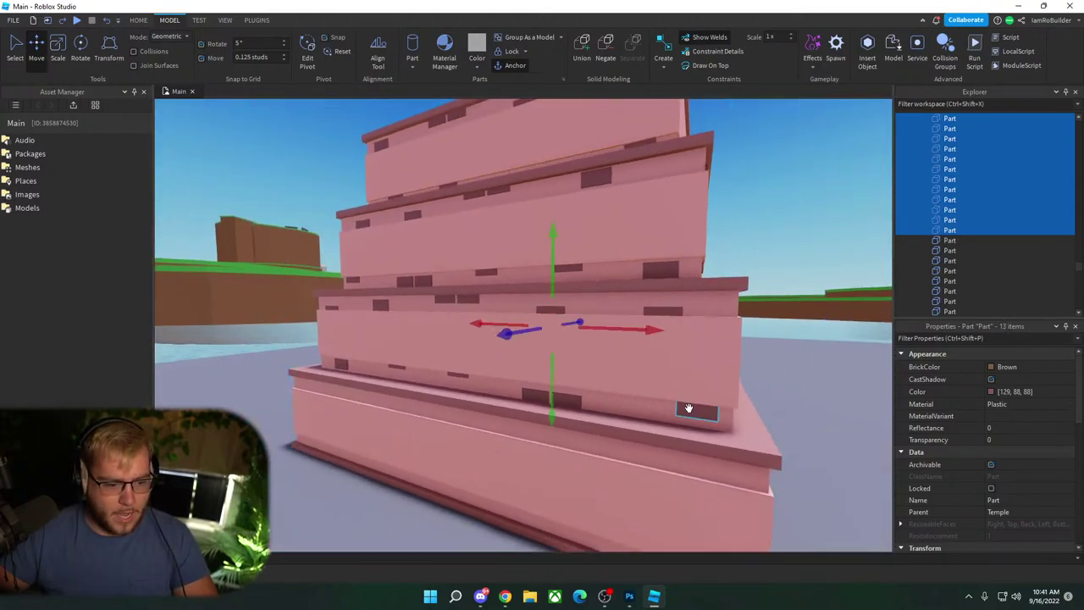
{"action": "left_click", "coordinate": [666, 311], "text": "ctrl"}
{"action": "left_click", "coordinate": [550, 310], "text": "ctrl"}
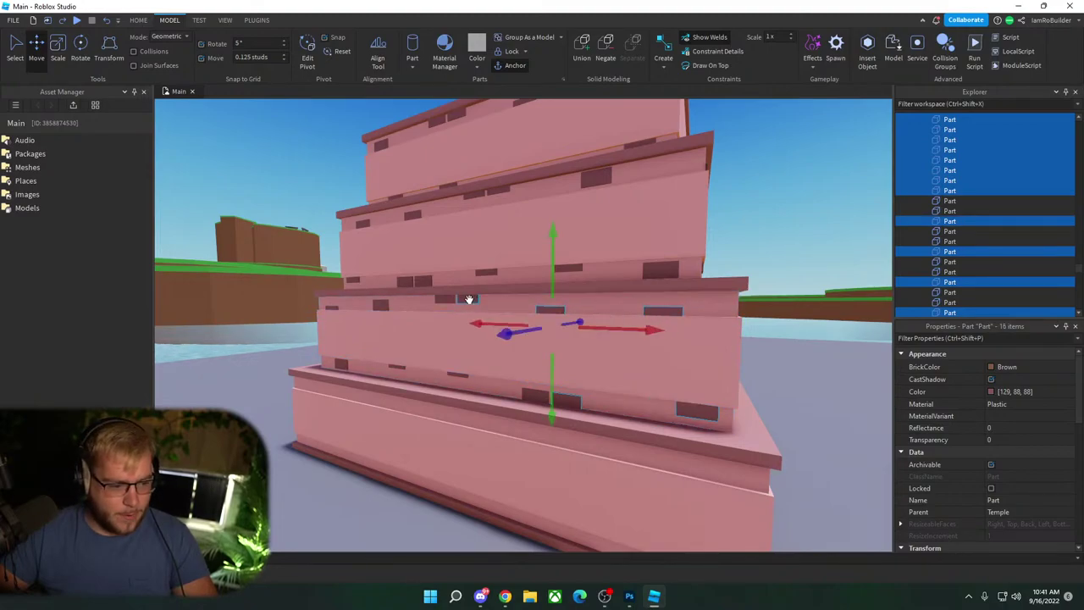
{"action": "left_click", "coordinate": [468, 299], "text": "ctrl"}
{"action": "left_click", "coordinate": [445, 298], "text": "ctrl"}
{"action": "left_click", "coordinate": [458, 375], "text": "ctrl"}
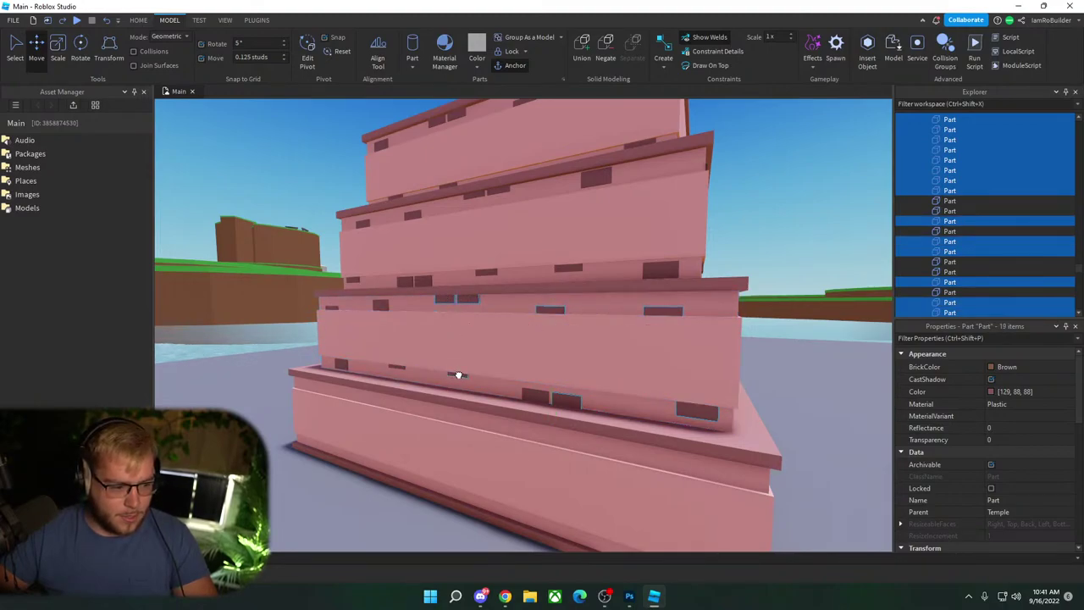
{"action": "left_click", "coordinate": [396, 367], "text": "ctrl"}
{"action": "left_click", "coordinate": [379, 305], "text": "ctrl"}
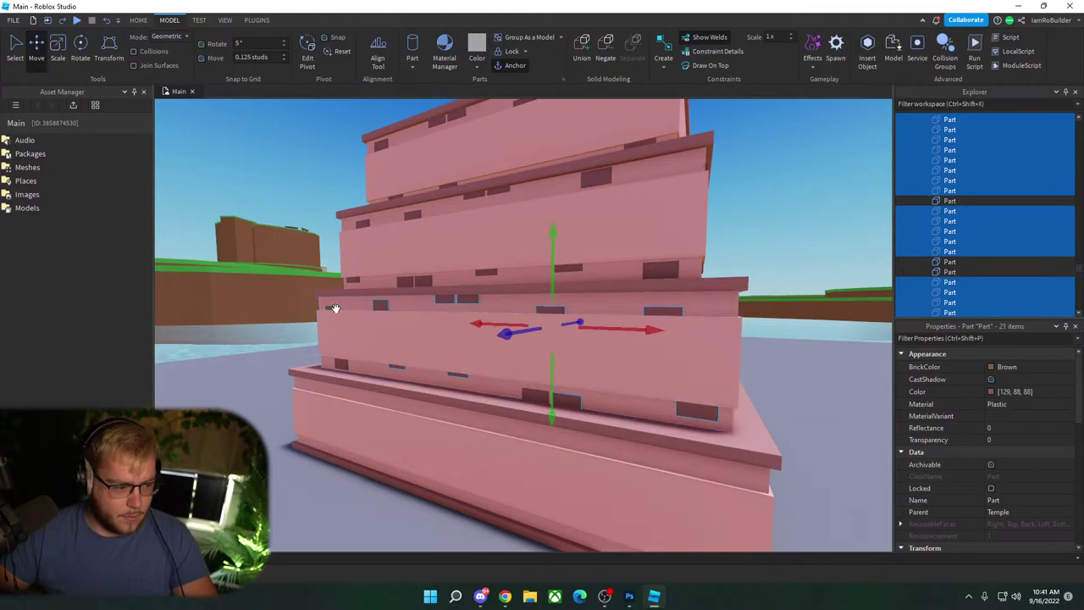
{"action": "left_click", "coordinate": [332, 307], "text": "ctrl"}
{"action": "left_click", "coordinate": [342, 364], "text": "ctrl"}
{"action": "key", "text": "a"}
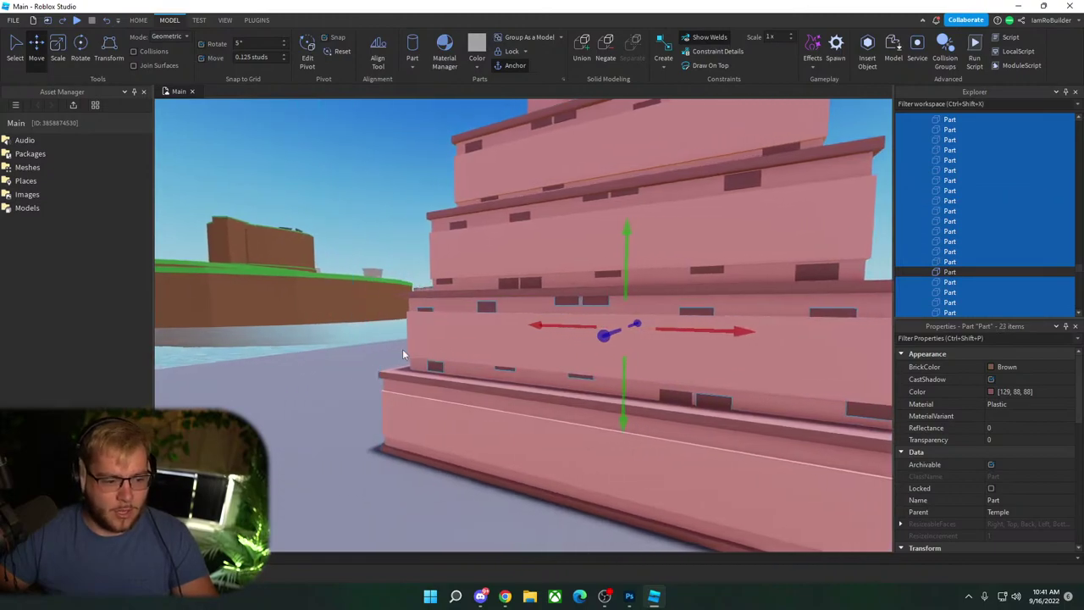
{"action": "right_click_drag", "start_coordinate": [402, 350], "coordinate": [404, 352]}
{"action": "scroll", "coordinate": [568, 415], "scroll_direction": "up", "scroll_amount": 2}
{"action": "left_click", "coordinate": [581, 394], "text": "ctrl"}
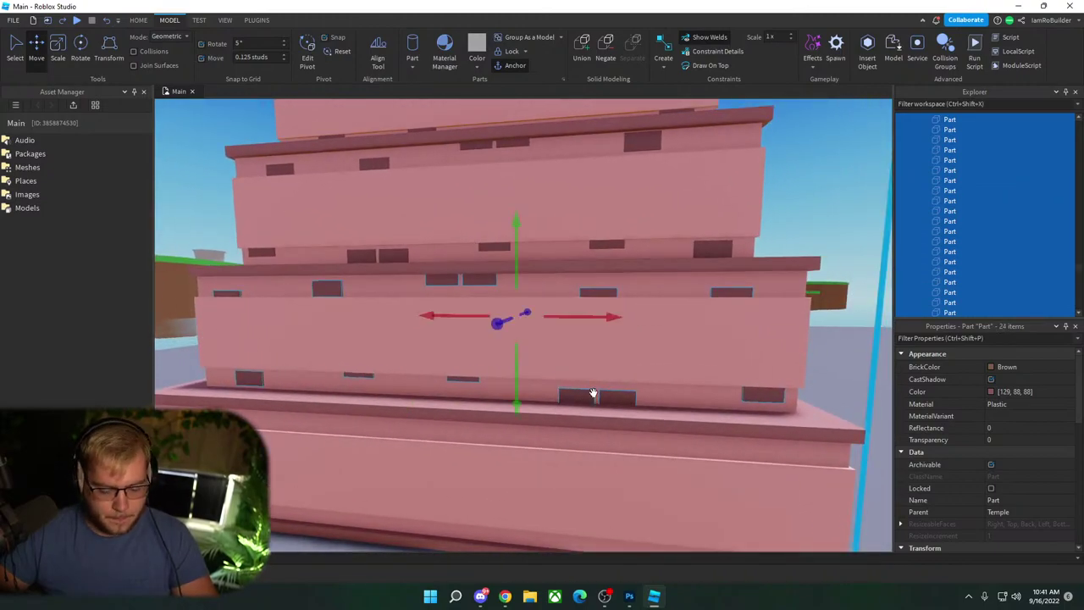
Step: Duplicate the selected bricks, rotate the copies onto the tier's two remaining faces and nudge them into alignment
{"action": "key", "text": "ctrl+d"}
{"action": "key", "text": "ctrl+r"}
{"action": "key", "text": "d"}
{"action": "right_click_drag", "start_coordinate": [639, 370], "coordinate": [639, 370]}
{"action": "key", "text": "d"}
{"action": "key", "text": "a"}
{"action": "key", "text": "w"}
{"action": "left_click_drag", "start_coordinate": [425, 314], "coordinate": [420, 313]}
{"action": "key", "text": "d"}
{"action": "right_click_drag", "start_coordinate": [650, 308], "coordinate": [651, 306]}
{"action": "key", "text": "s"}
{"action": "key", "text": "w"}
{"action": "key", "text": "s"}
{"action": "left_click", "coordinate": [627, 383]}
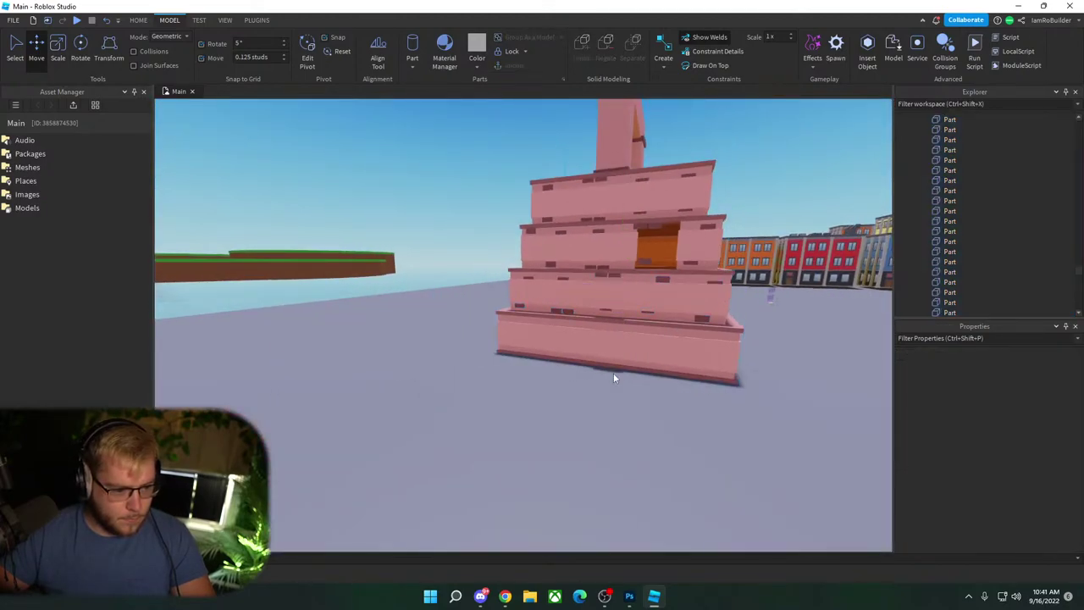
Step: Delete the three brown bricks floating in the large opening of the third tier
{"action": "right_click_drag", "start_coordinate": [613, 372], "coordinate": [613, 370]}
{"action": "key", "text": "w"}
{"action": "left_click", "coordinate": [605, 441]}
{"action": "left_click", "coordinate": [605, 441], "text": "alt"}
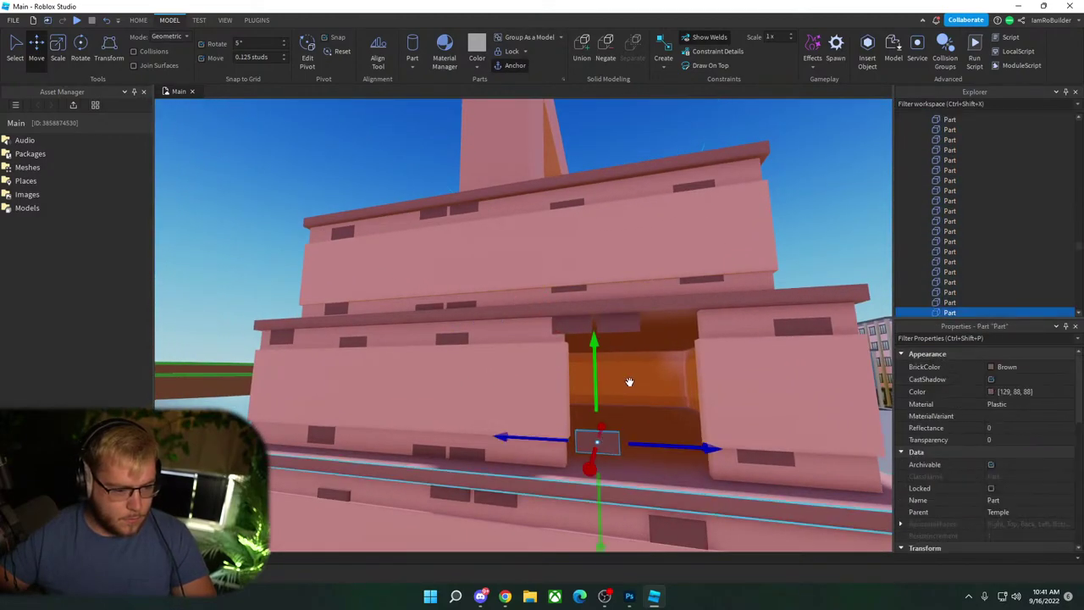
{"action": "left_click", "coordinate": [623, 327], "text": "ctrl+alt"}
{"action": "key", "text": "Delete"}
{"action": "key", "text": "w"}
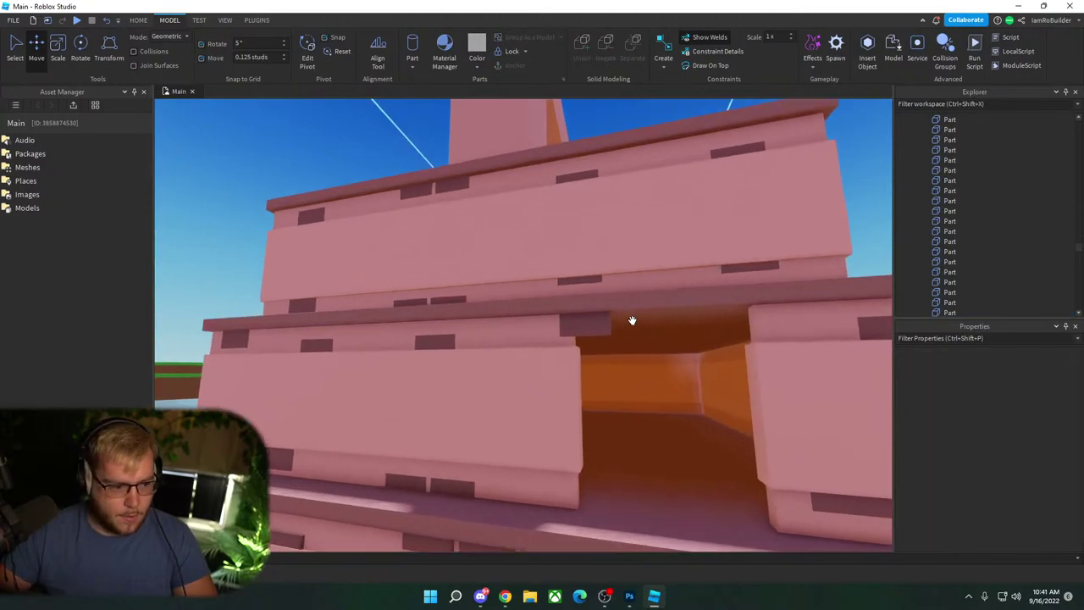
{"action": "left_click", "coordinate": [615, 327], "text": "alt"}
{"action": "key", "text": "Delete"}
{"action": "key", "text": "s"}
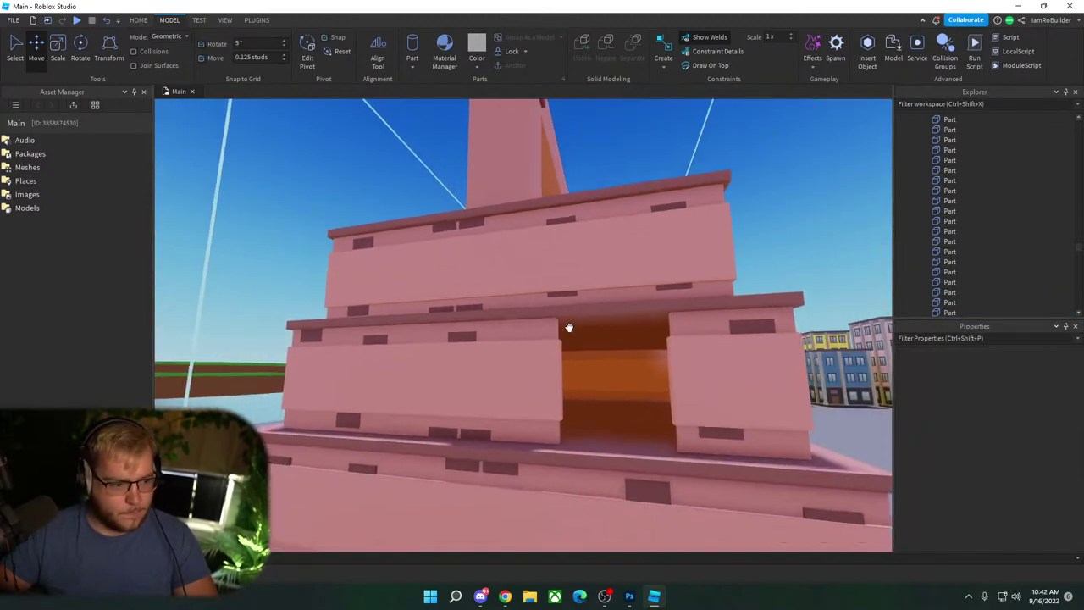
Step: Open the Magic Wand plugin, disable Include Touching and set its Extend distance to 50 studs
{"action": "key", "text": "w"}
{"action": "right_click_drag", "start_coordinate": [570, 327], "coordinate": [578, 334]}
{"action": "key", "text": "a"}
{"action": "key", "text": "s"}
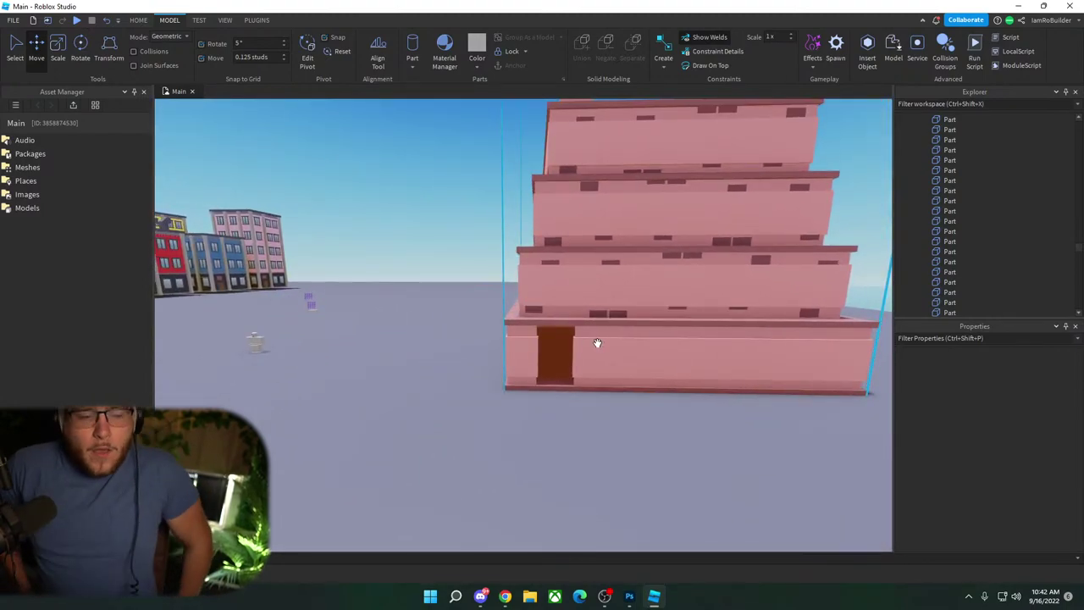
{"action": "left_click", "coordinate": [257, 21]}
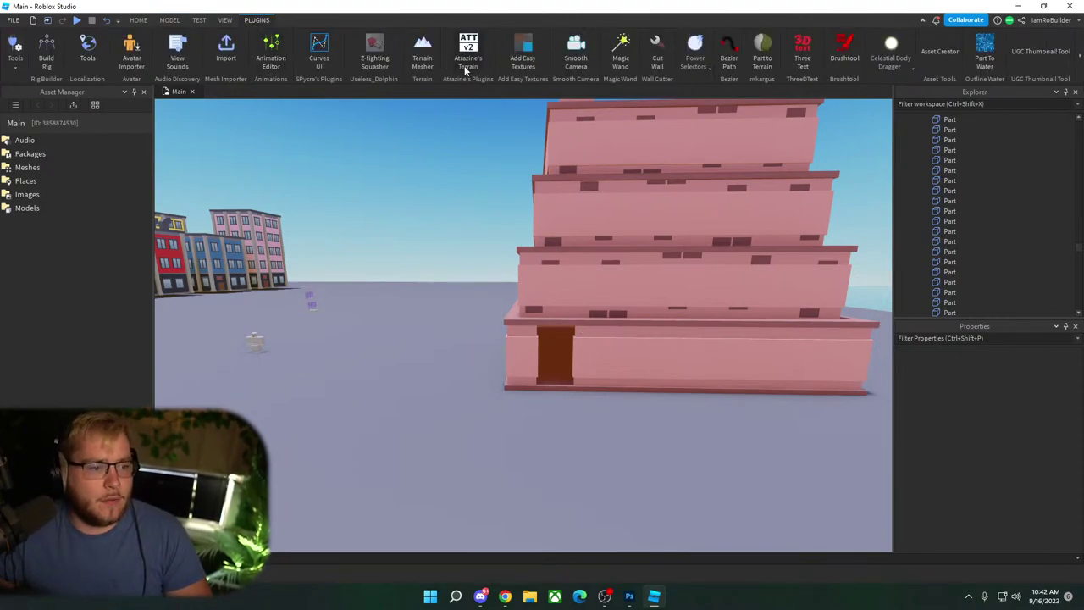
{"action": "left_click", "coordinate": [619, 49]}
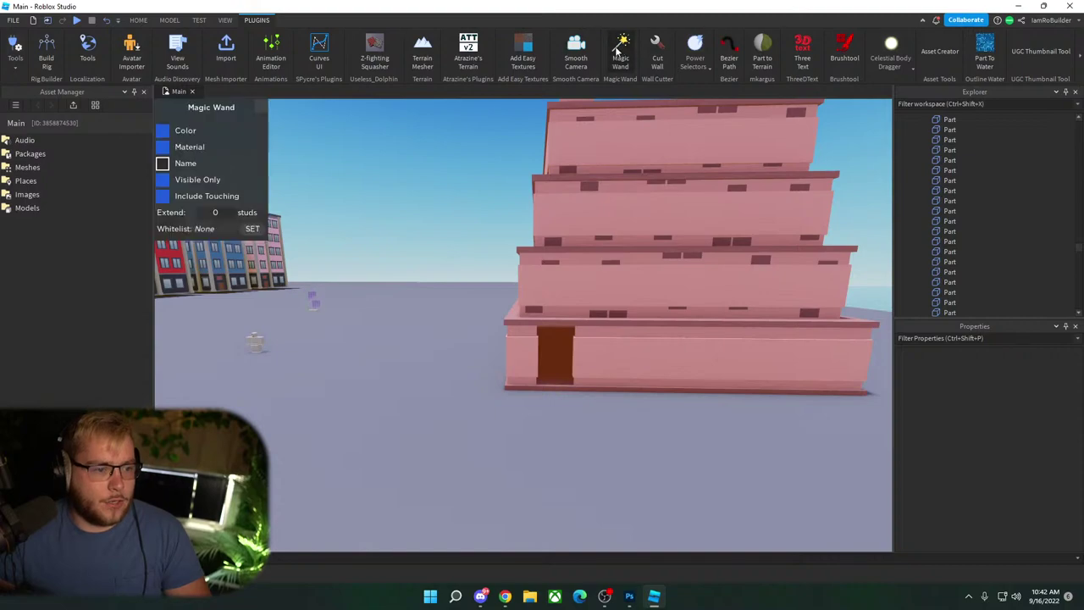
{"action": "left_click", "coordinate": [571, 169]}
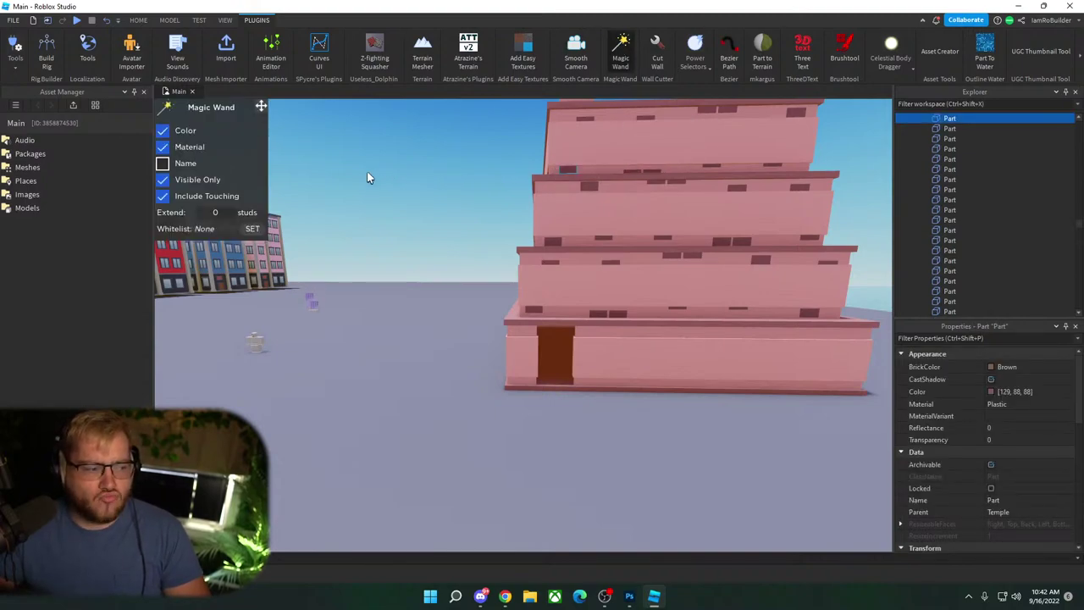
{"action": "key", "text": "ctrl+2"}
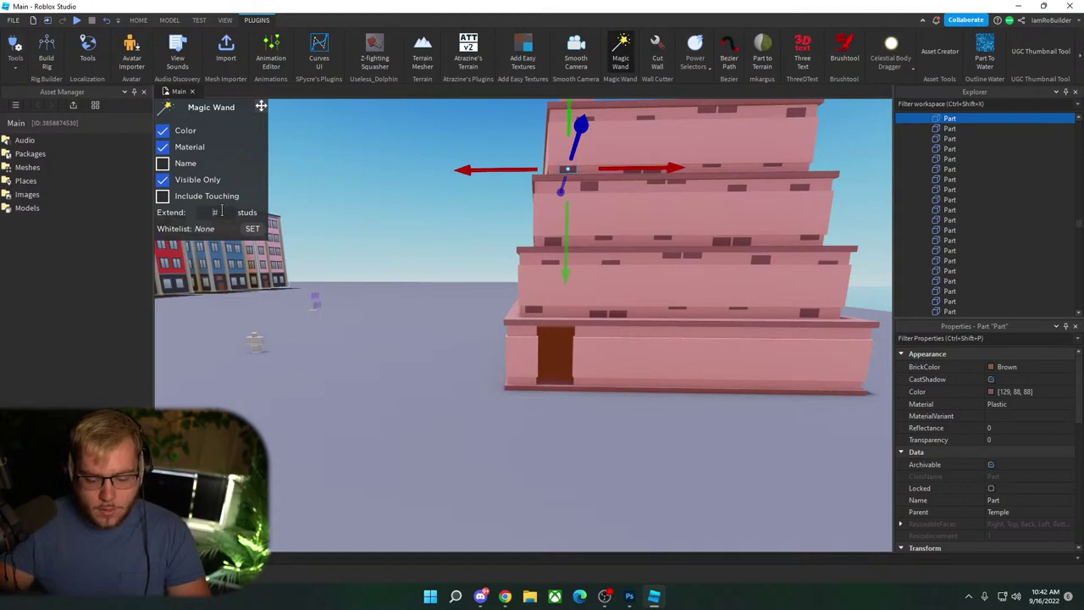
{"action": "key", "text": "Return"}
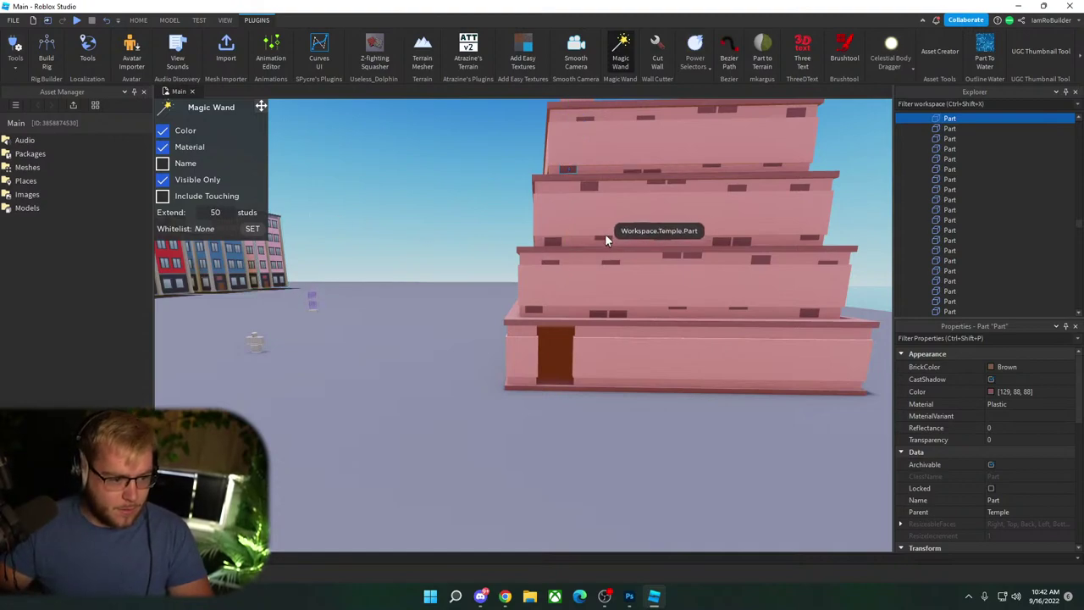
Step: Select the brown bricks across all tiers with the Magic Wand and inspect the selection around the temple
{"action": "left_click", "coordinate": [606, 241]}
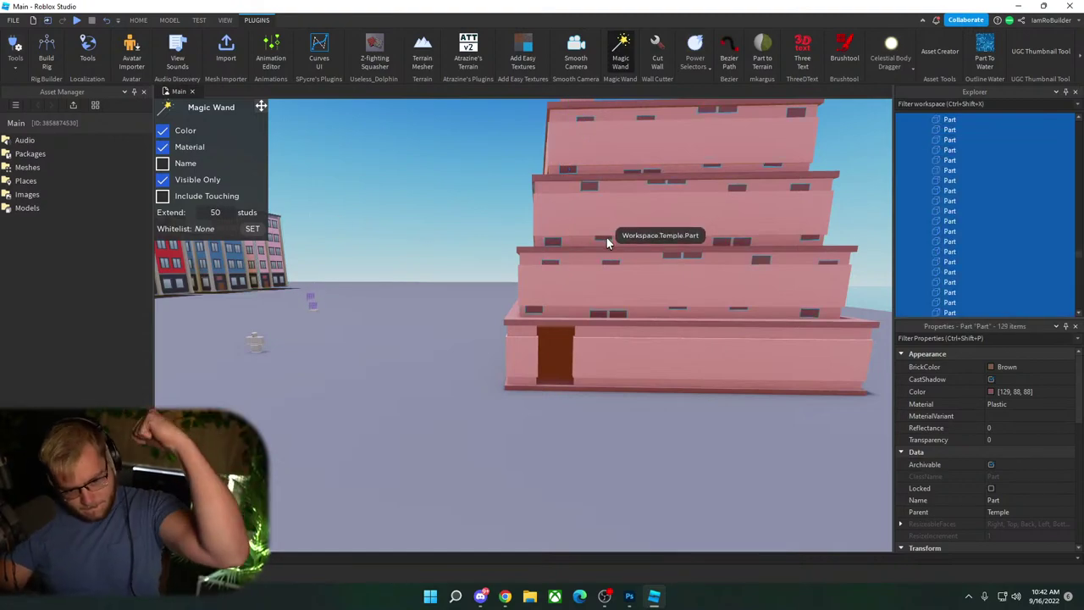
{"action": "key", "text": "s"}
{"action": "right_click_drag", "start_coordinate": [530, 388], "coordinate": [530, 388]}
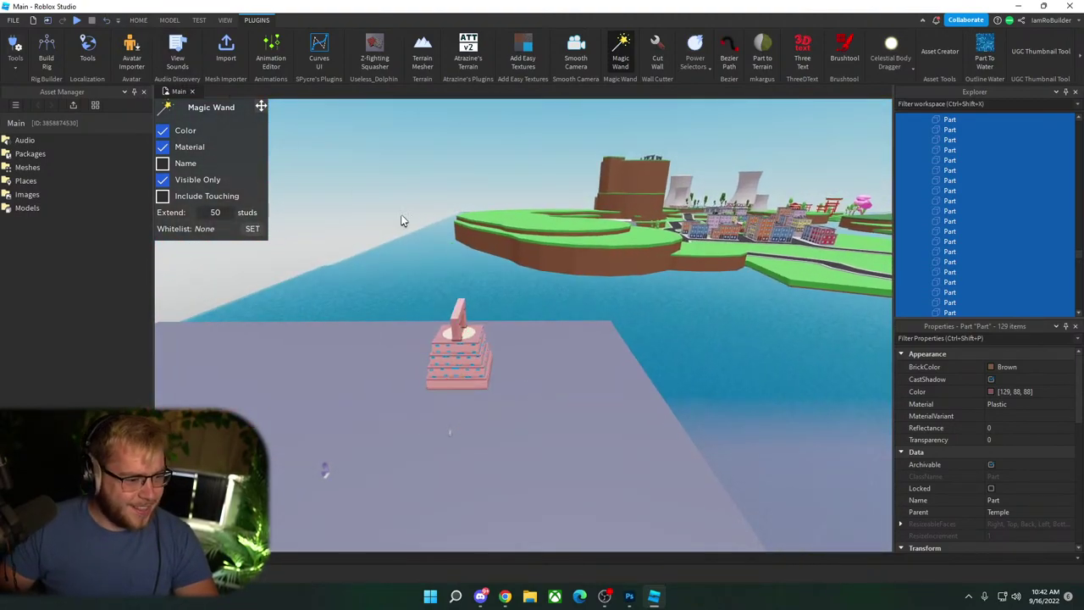
{"action": "right_click_drag", "start_coordinate": [473, 258], "coordinate": [473, 259]}
{"action": "key", "text": "w"}
{"action": "scroll", "coordinate": [472, 258], "scroll_direction": "up", "scroll_amount": 10}
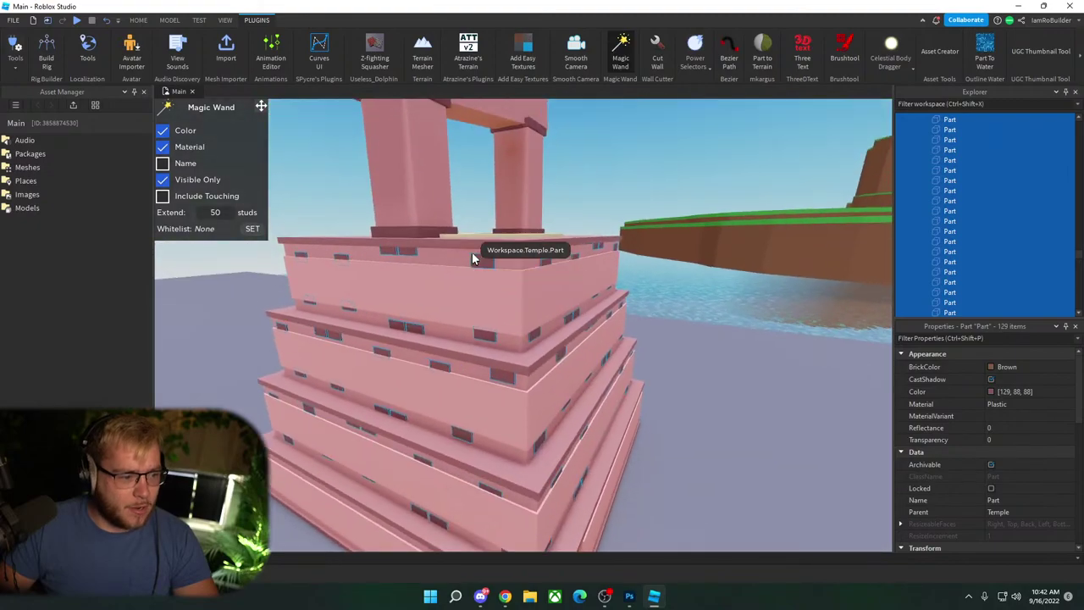
{"action": "scroll", "coordinate": [472, 259], "scroll_direction": "down", "scroll_amount": 5}
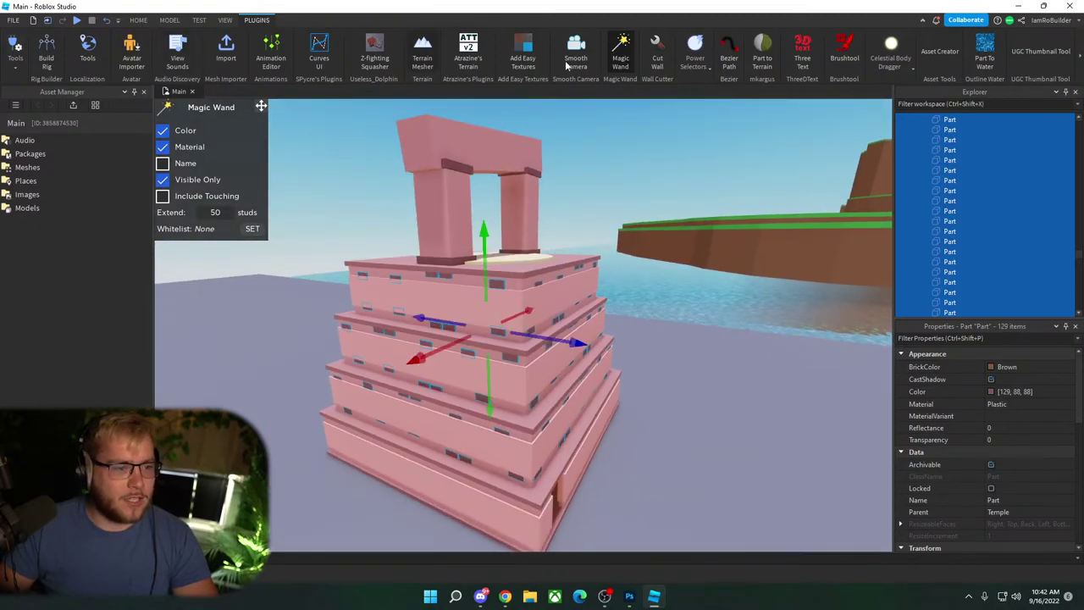
Step: Close the Magic Wand, clear the brick selection and activate the plugin again
{"action": "left_click", "coordinate": [617, 53]}
{"action": "left_click", "coordinate": [659, 130]}
{"action": "scroll", "coordinate": [599, 155], "scroll_direction": "down", "scroll_amount": 3}
{"action": "right_click_drag", "start_coordinate": [586, 189], "coordinate": [586, 189]}
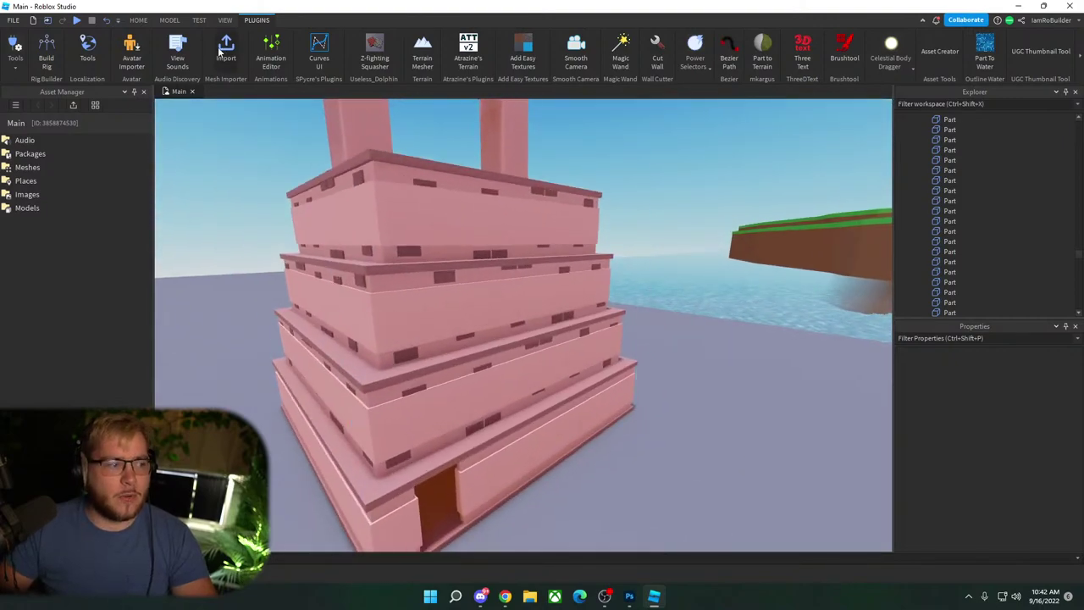
{"action": "left_click", "coordinate": [620, 48]}
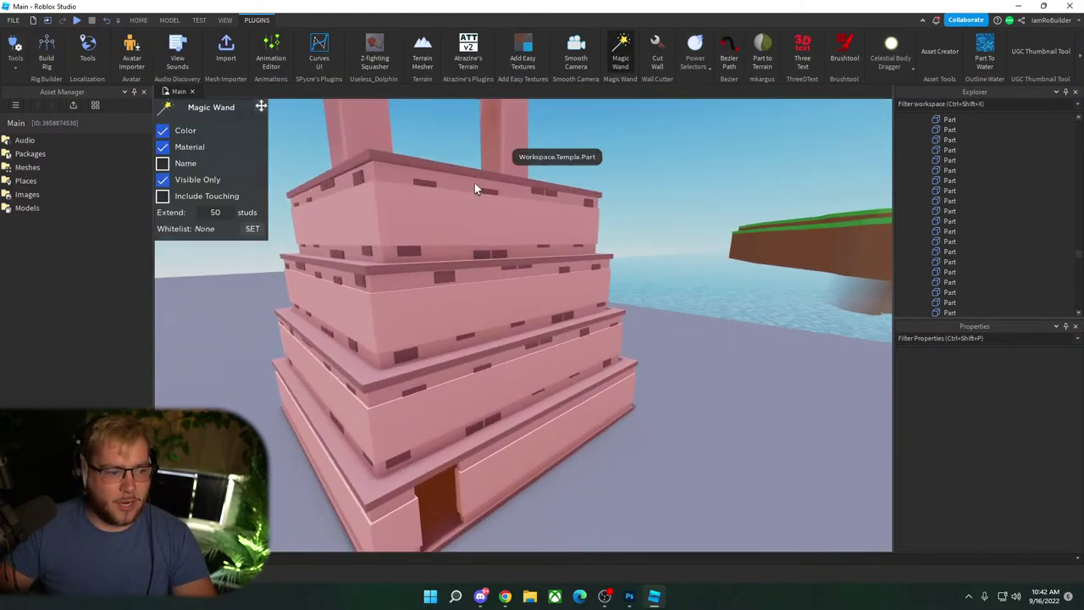
Step: Select the brown bricks across all tiers with the Magic Wand, recolour them Copper and close the plugin
{"action": "left_click", "coordinate": [431, 179]}
{"action": "right_click_drag", "start_coordinate": [653, 212], "coordinate": [664, 200]}
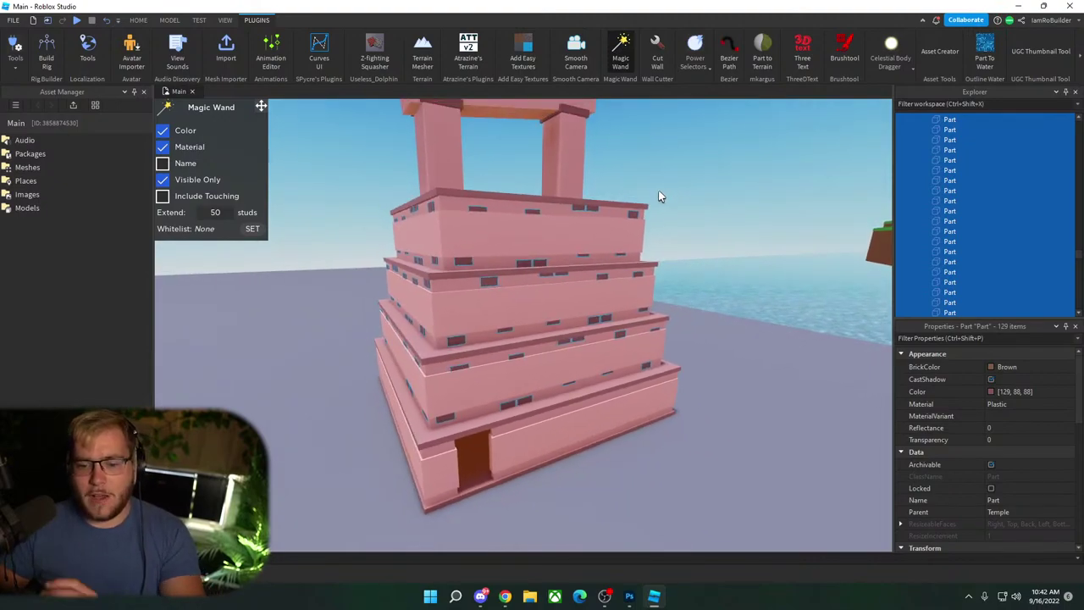
{"action": "left_click", "coordinate": [992, 368]}
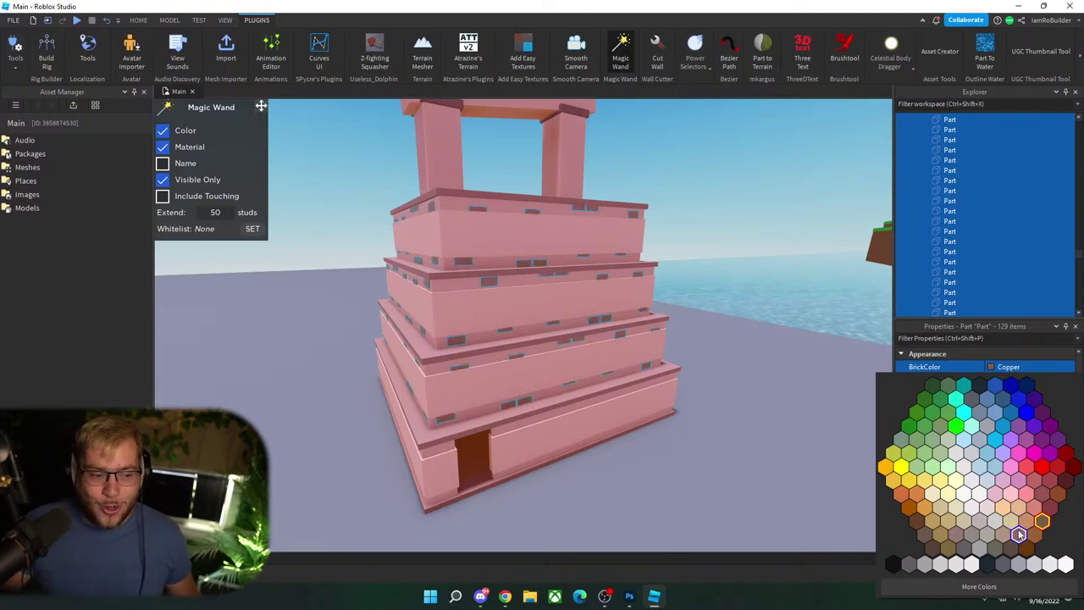
{"action": "left_click", "coordinate": [1020, 534]}
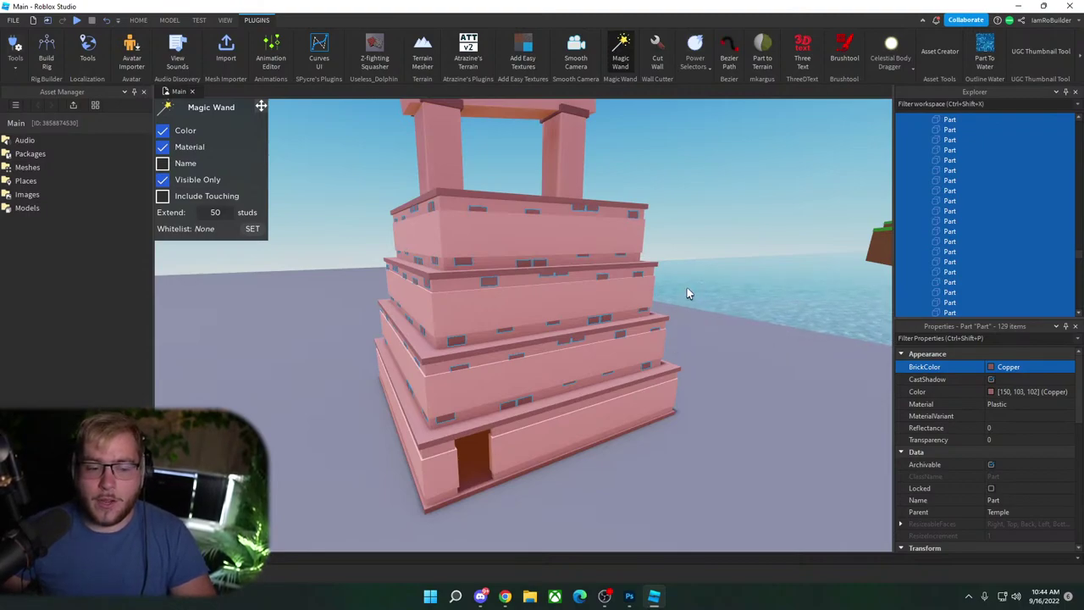
{"action": "left_click", "coordinate": [692, 206]}
{"action": "right_click_drag", "start_coordinate": [691, 217], "coordinate": [691, 232]}
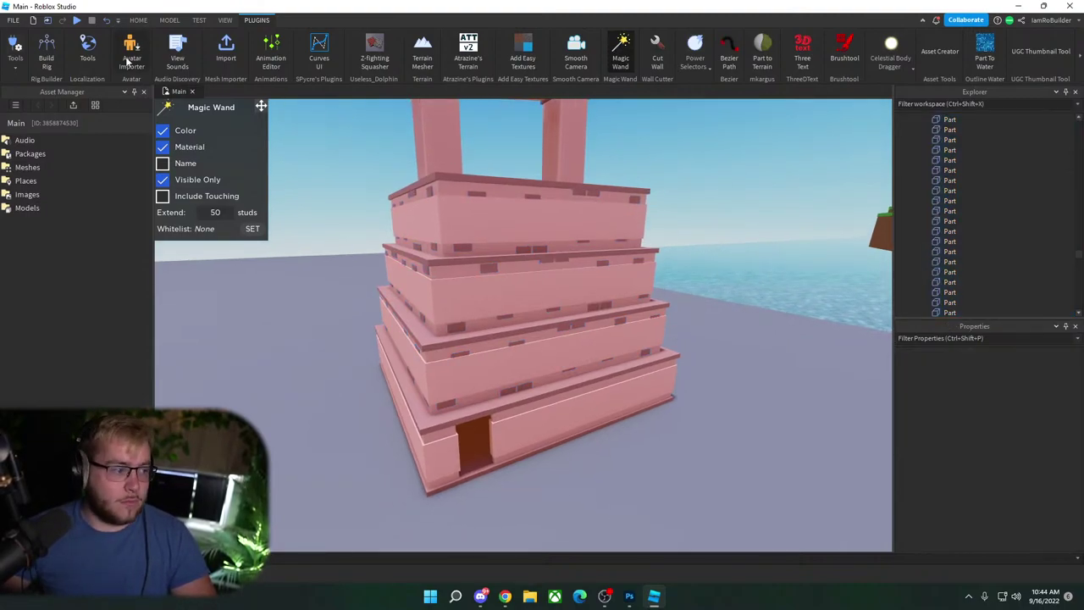
{"action": "left_click", "coordinate": [621, 47]}
Step: Select the eleven copper bricks on the third tier's front face
{"action": "scroll", "coordinate": [668, 245], "scroll_direction": "up", "scroll_amount": 8}
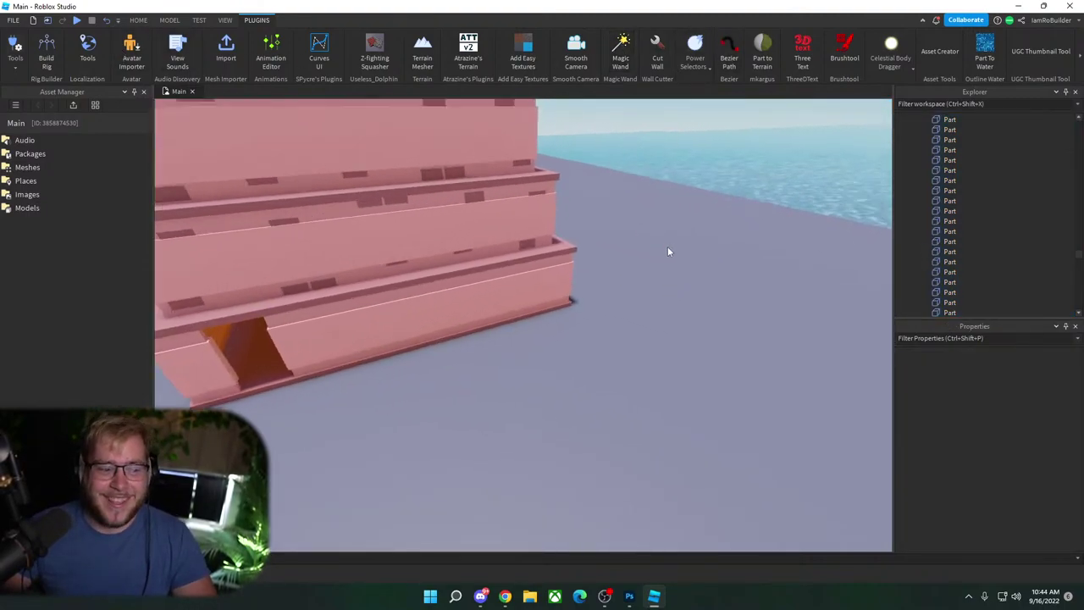
{"action": "left_click", "coordinate": [682, 232]}
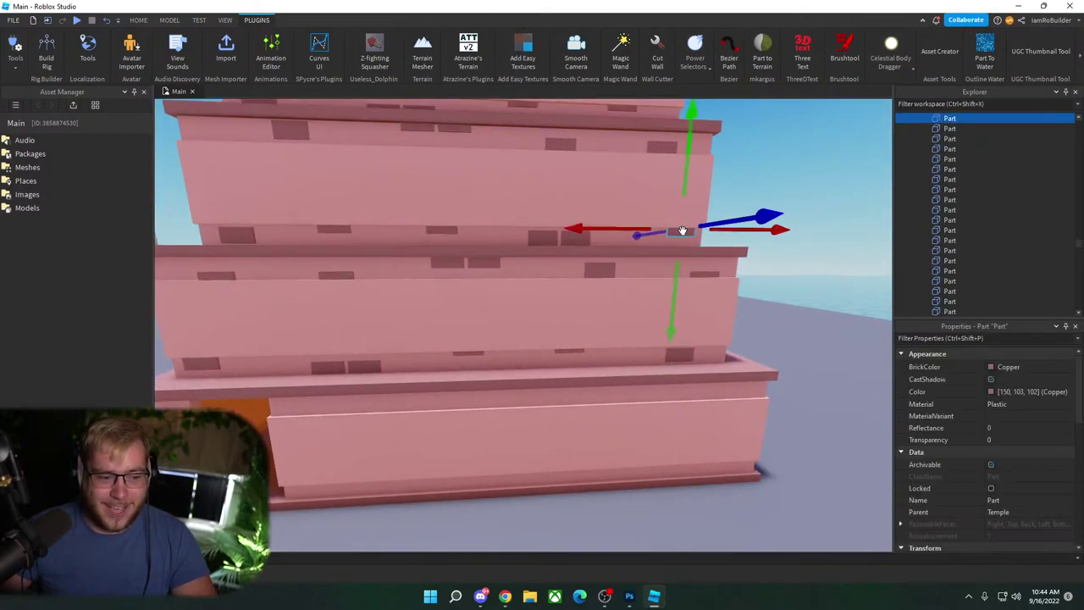
{"action": "left_click", "coordinate": [659, 148], "text": "ctrl"}
{"action": "left_click", "coordinate": [567, 148], "text": "ctrl"}
{"action": "left_click", "coordinate": [573, 240], "text": "ctrl"}
{"action": "left_click", "coordinate": [545, 239], "text": "ctrl"}
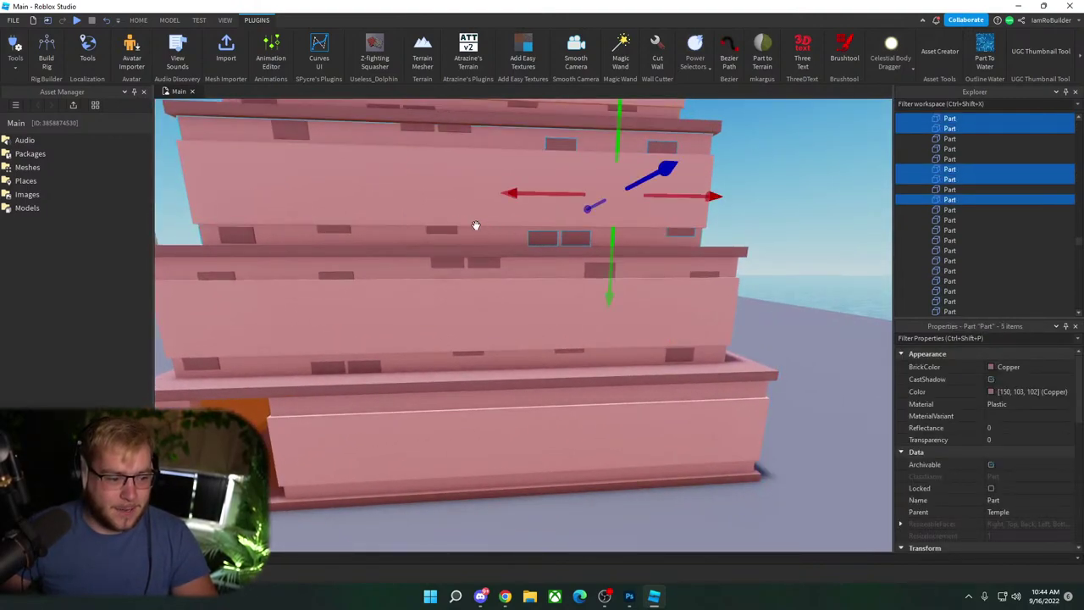
{"action": "left_click", "coordinate": [440, 230], "text": "ctrl"}
{"action": "left_click", "coordinate": [337, 230], "text": "ctrl"}
{"action": "left_click", "coordinate": [222, 234], "text": "ctrl"}
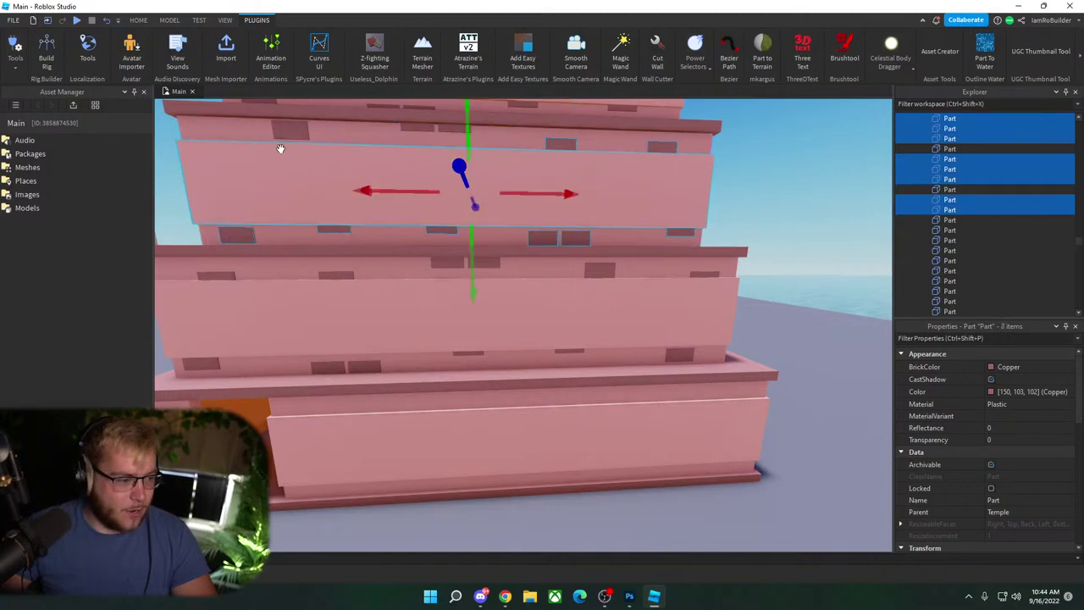
{"action": "left_click", "coordinate": [289, 129], "text": "ctrl"}
{"action": "left_click", "coordinate": [412, 123], "text": "ctrl"}
{"action": "left_click", "coordinate": [443, 125], "text": "ctrl"}
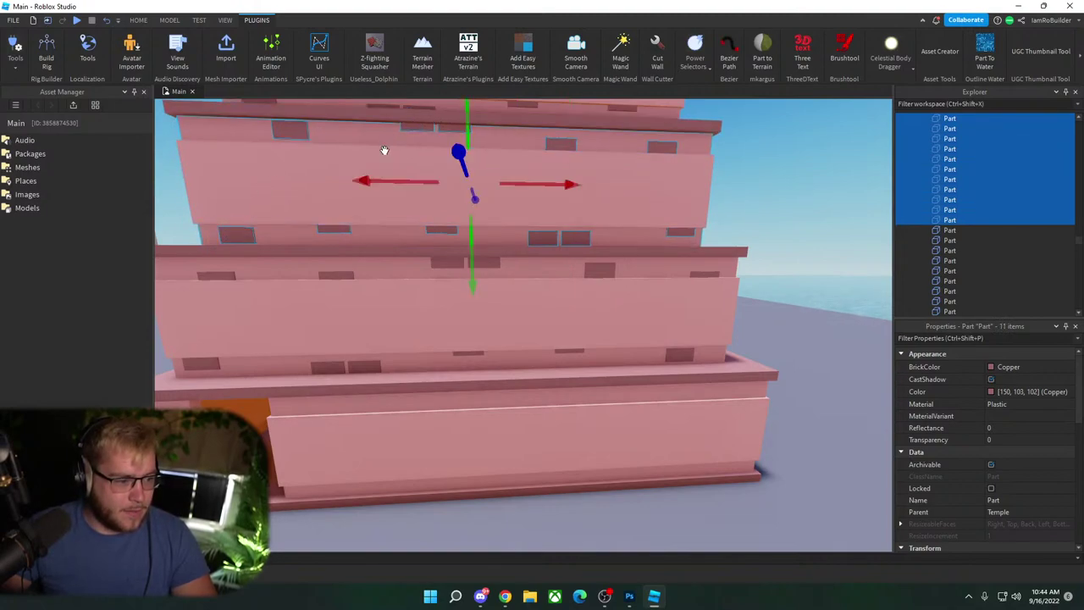
Step: Duplicate the selected bricks, lower the copies to the bottom tier and position them on its front face beside the doorway
{"action": "right_click_drag", "start_coordinate": [460, 218], "coordinate": [472, 218]}
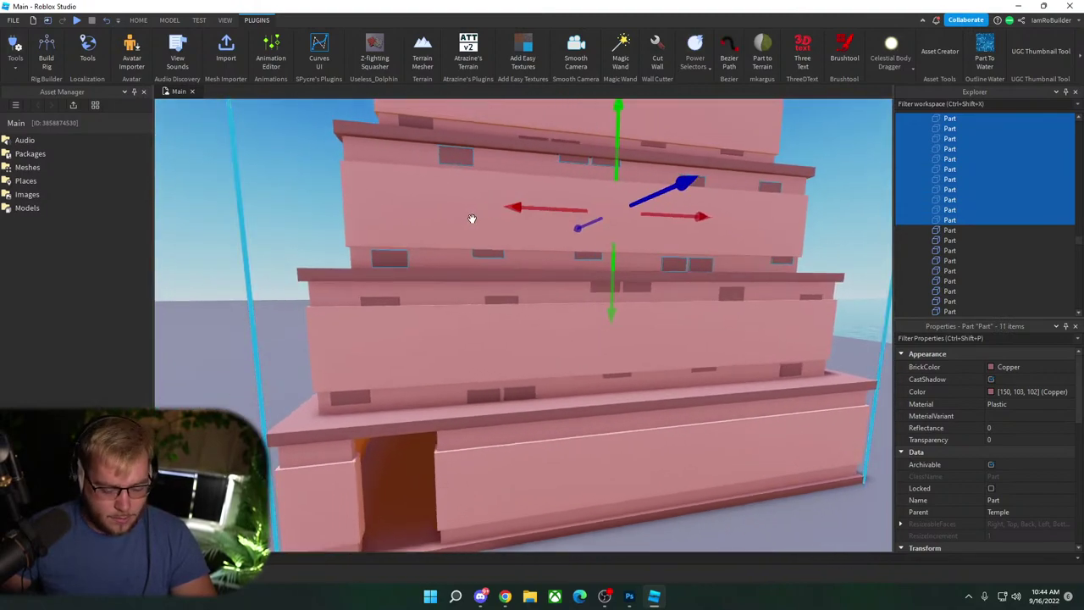
{"action": "scroll", "coordinate": [622, 427], "scroll_direction": "down", "scroll_amount": 5}
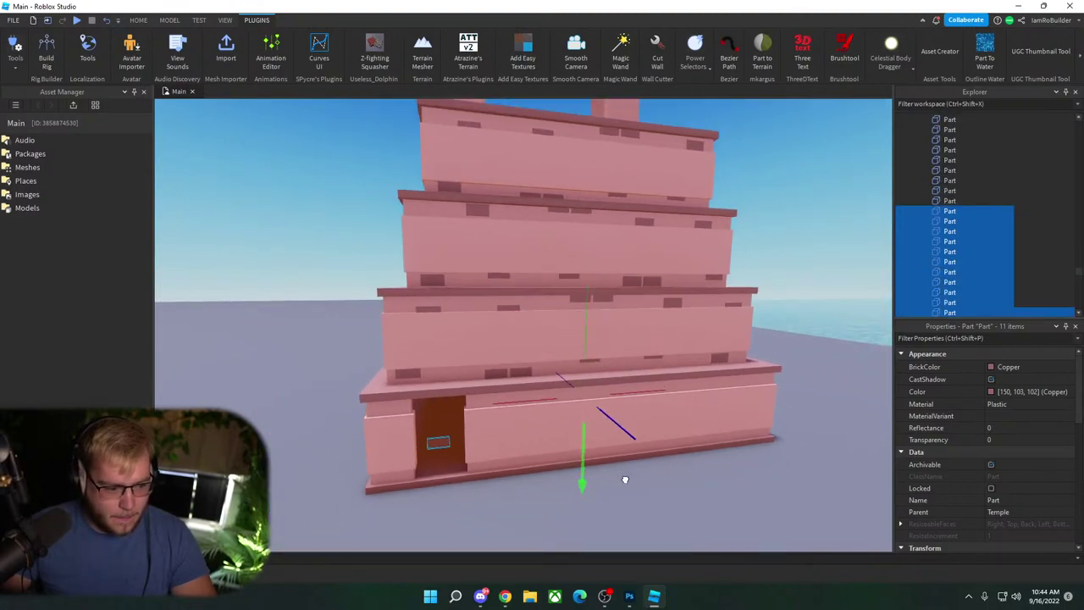
{"action": "mouse_move", "coordinate": [625, 480]}
{"action": "left_mouse_down"}
{"action": "mouse_move", "coordinate": [627, 501]}
{"action": "mouse_move", "coordinate": [628, 489]}
{"action": "left_mouse_up"}
{"action": "left_click_drag", "start_coordinate": [636, 448], "coordinate": [640, 478]}
{"action": "key", "text": "d"}
{"action": "right_click_drag", "start_coordinate": [657, 470], "coordinate": [658, 470]}
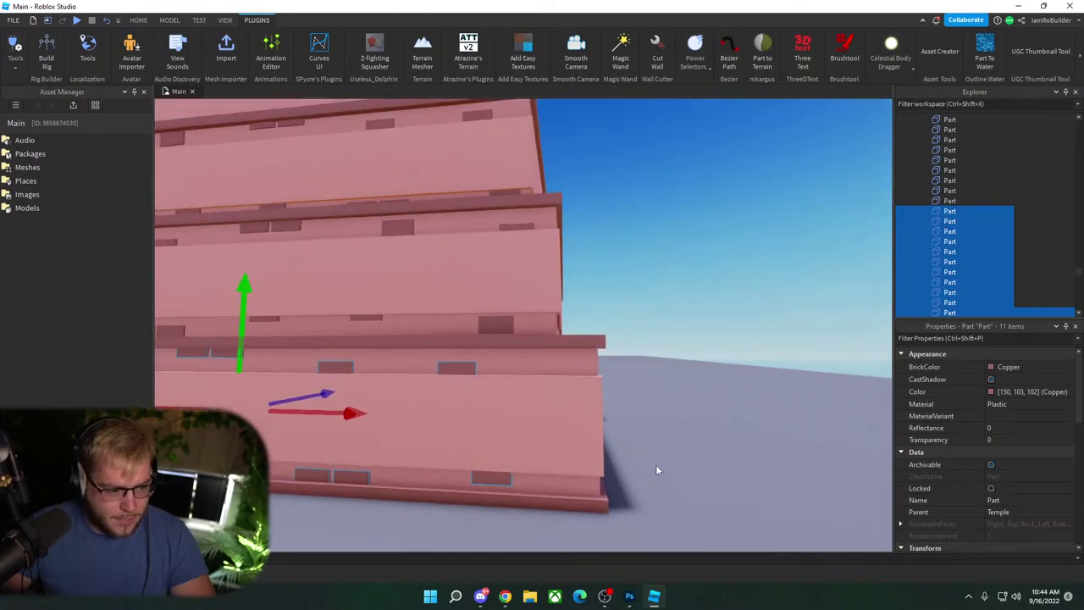
{"action": "key", "text": "s"}
{"action": "key", "text": "a"}
{"action": "left_click_drag", "start_coordinate": [512, 378], "coordinate": [536, 378]}
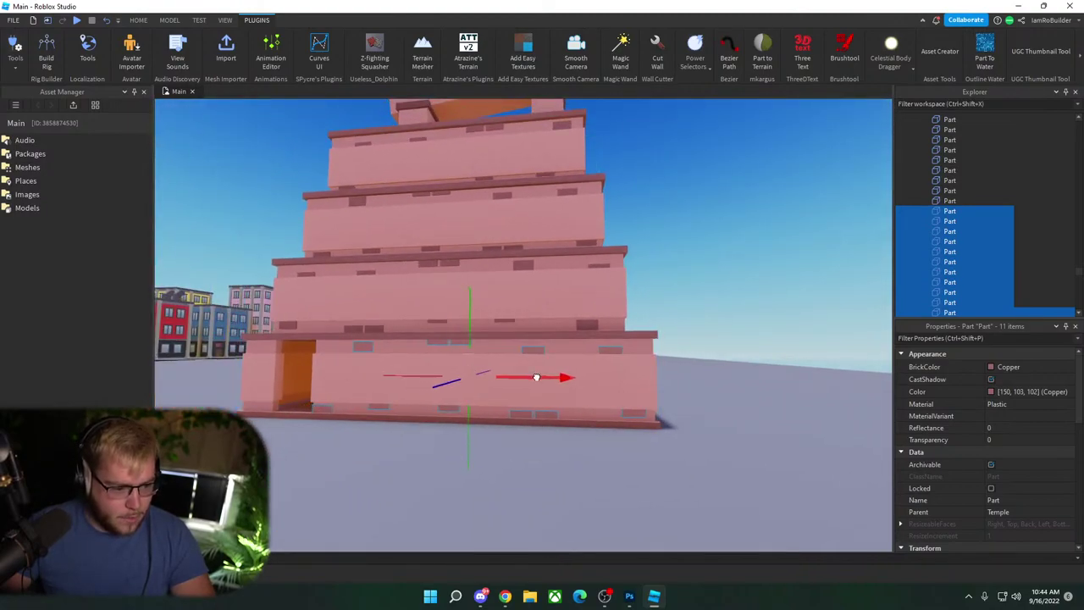
Step: Flip two pairs of upper and lower bricks on the bottom tier, one near the far corner and one near the doorway
{"action": "left_click", "coordinate": [749, 247]}
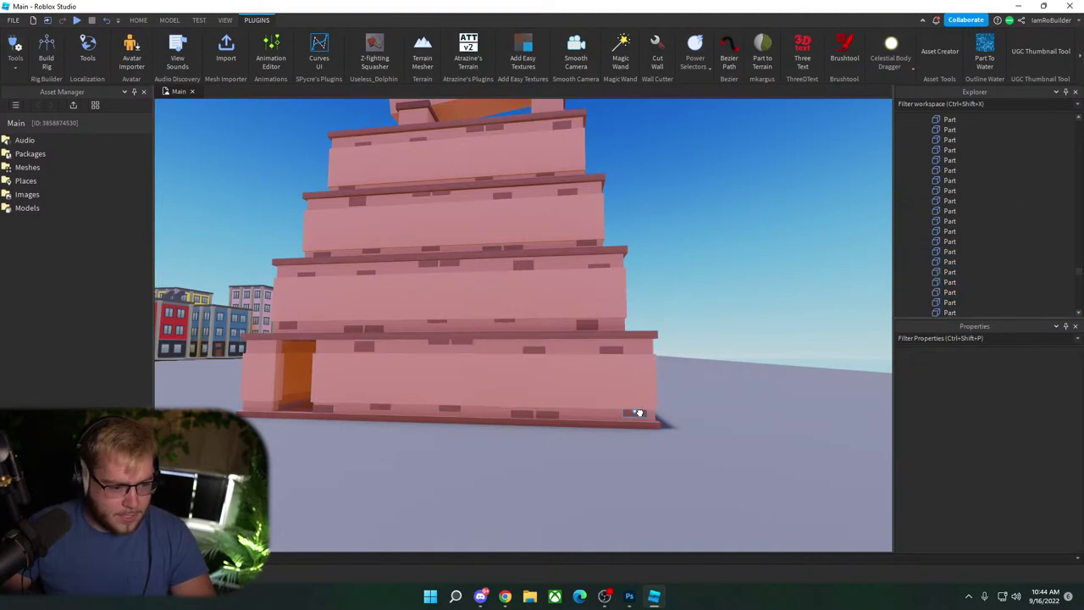
{"action": "left_click", "coordinate": [639, 413]}
{"action": "left_click", "coordinate": [610, 346], "text": "ctrl"}
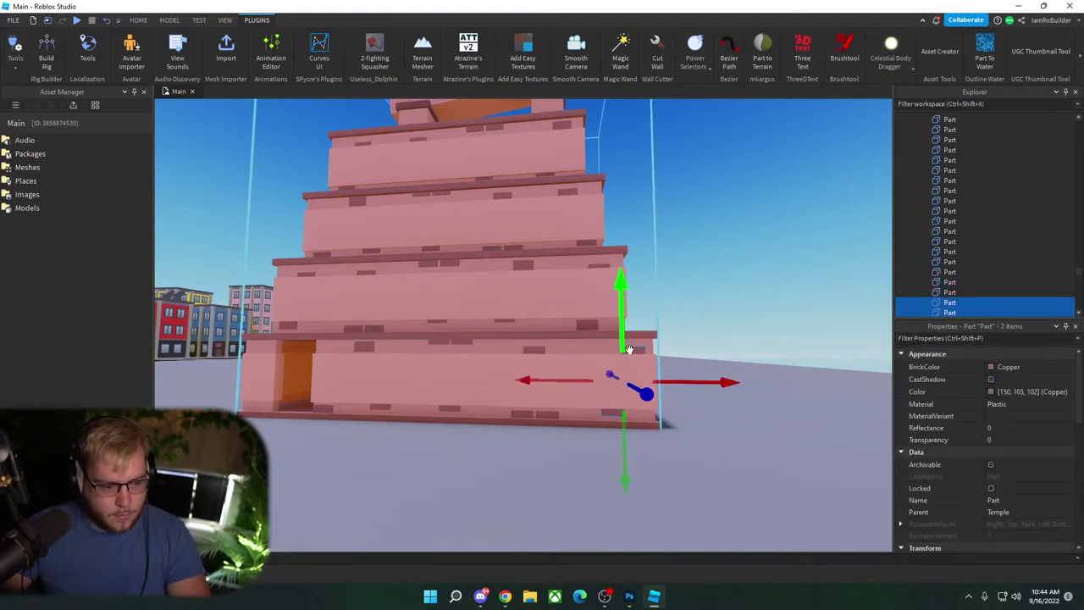
{"action": "left_click", "coordinate": [735, 341]}
{"action": "key", "text": "a"}
{"action": "key", "text": "w"}
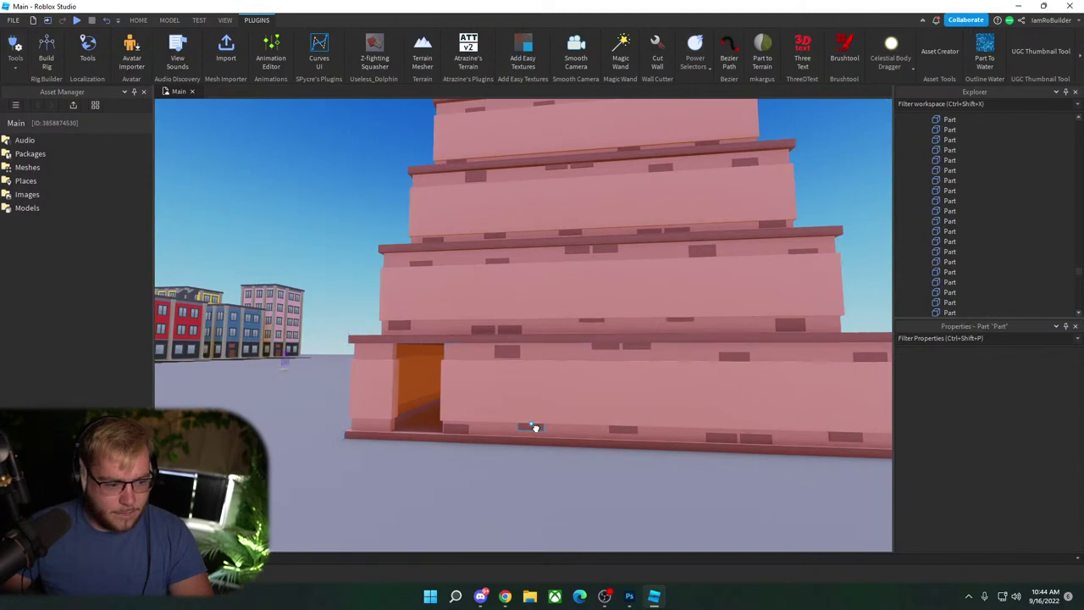
{"action": "left_click", "coordinate": [532, 427]}
{"action": "left_click", "coordinate": [511, 352], "text": "ctrl"}
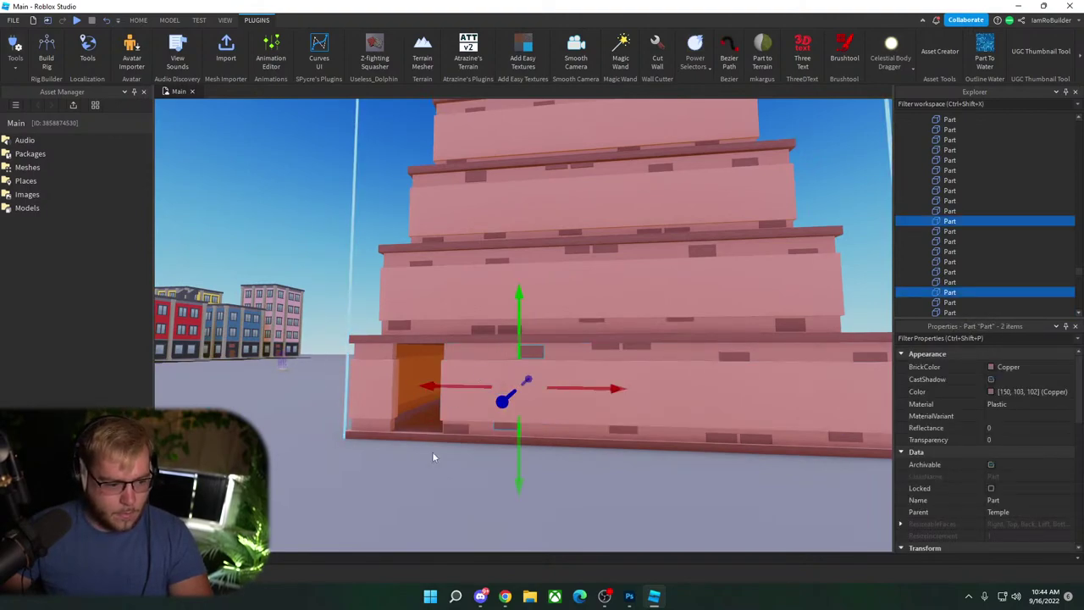
{"action": "left_click", "coordinate": [460, 500]}
Step: Copy the brick beside the doorway to the narrow wall section across it, placing one at the base and one at the top
{"action": "left_click", "coordinate": [457, 427]}
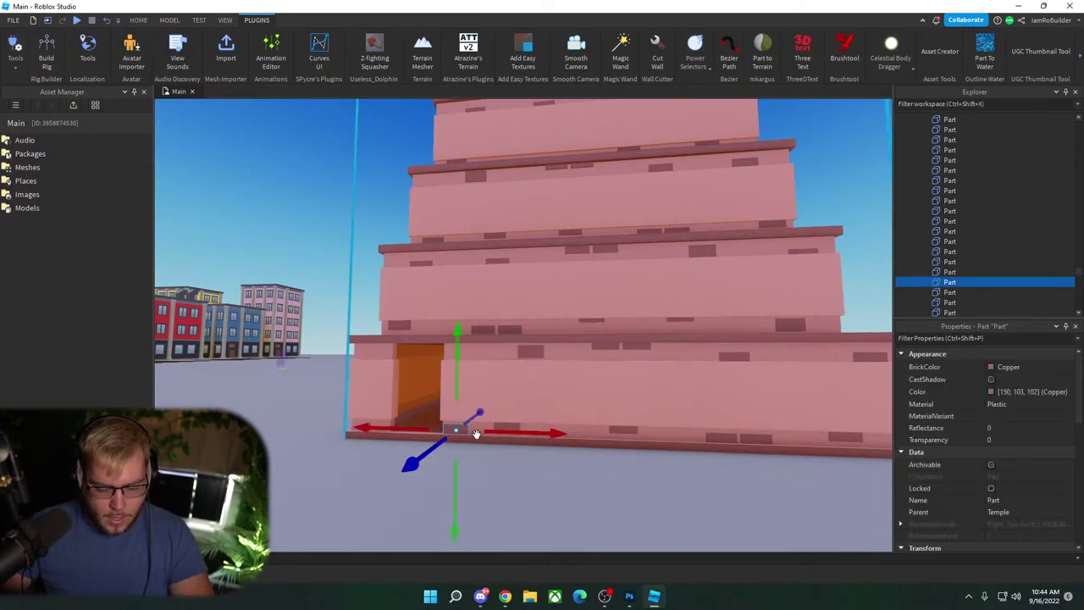
{"action": "key", "text": "a"}
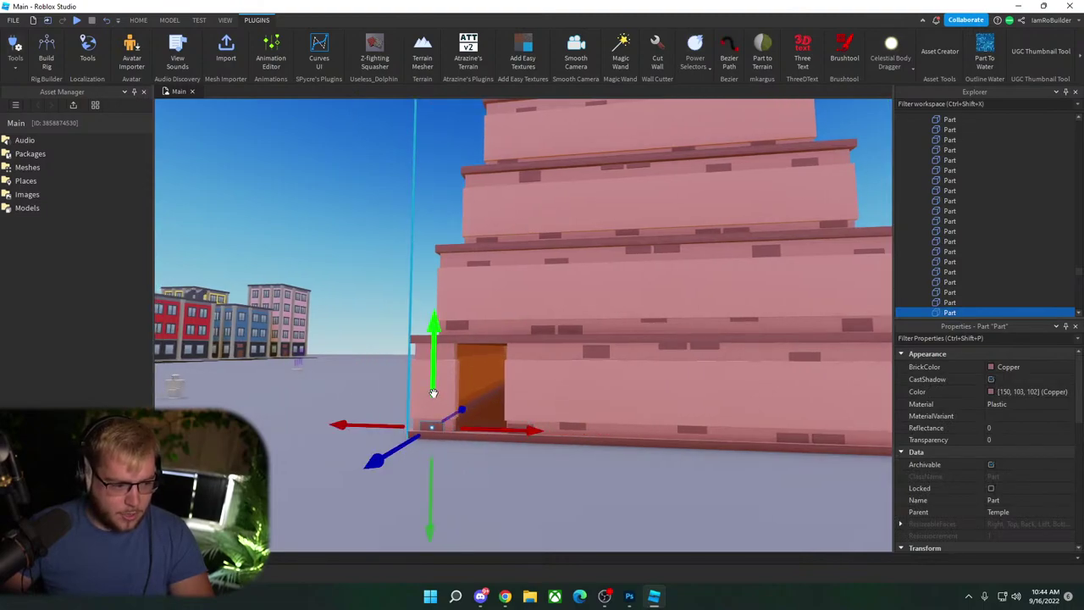
{"action": "left_click_drag", "start_coordinate": [433, 393], "coordinate": [498, 353]}
{"action": "left_click_drag", "start_coordinate": [441, 315], "coordinate": [438, 311]}
Step: Select all thirteen bricks on the bottom tier's front face, on both sides of the doorway
{"action": "left_click", "coordinate": [427, 420]}
{"action": "left_click", "coordinate": [426, 420], "text": "ctrl"}
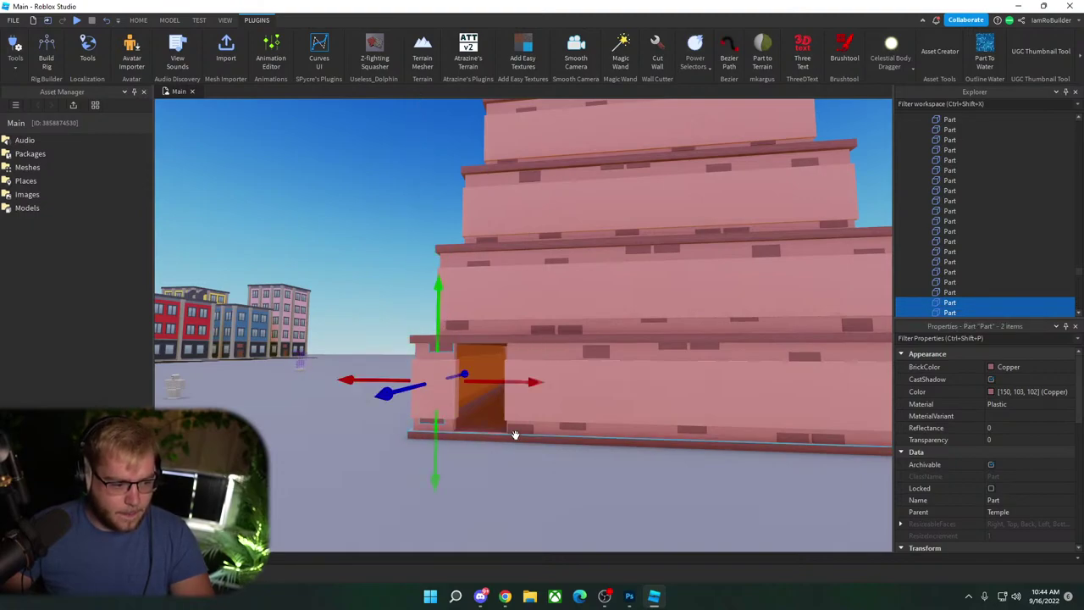
{"action": "left_click", "coordinate": [526, 428], "text": "ctrl"}
{"action": "left_click", "coordinate": [593, 354], "text": "ctrl"}
{"action": "left_click", "coordinate": [593, 354], "text": "ctrl"}
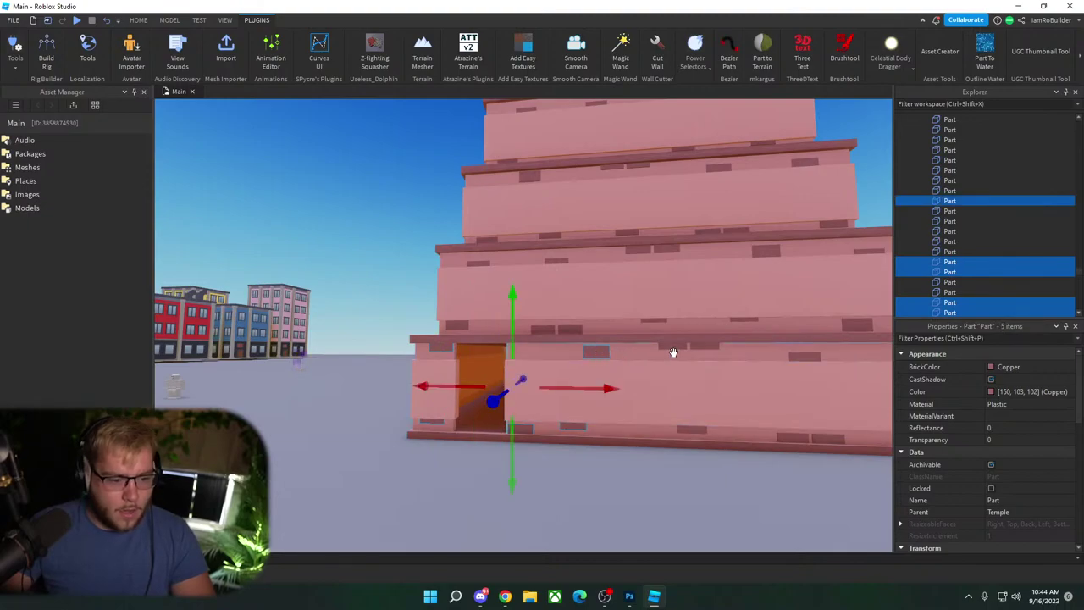
{"action": "left_click", "coordinate": [675, 348], "text": "ctrl"}
{"action": "left_click", "coordinate": [697, 347], "text": "ctrl"}
{"action": "left_click", "coordinate": [696, 428], "text": "ctrl"}
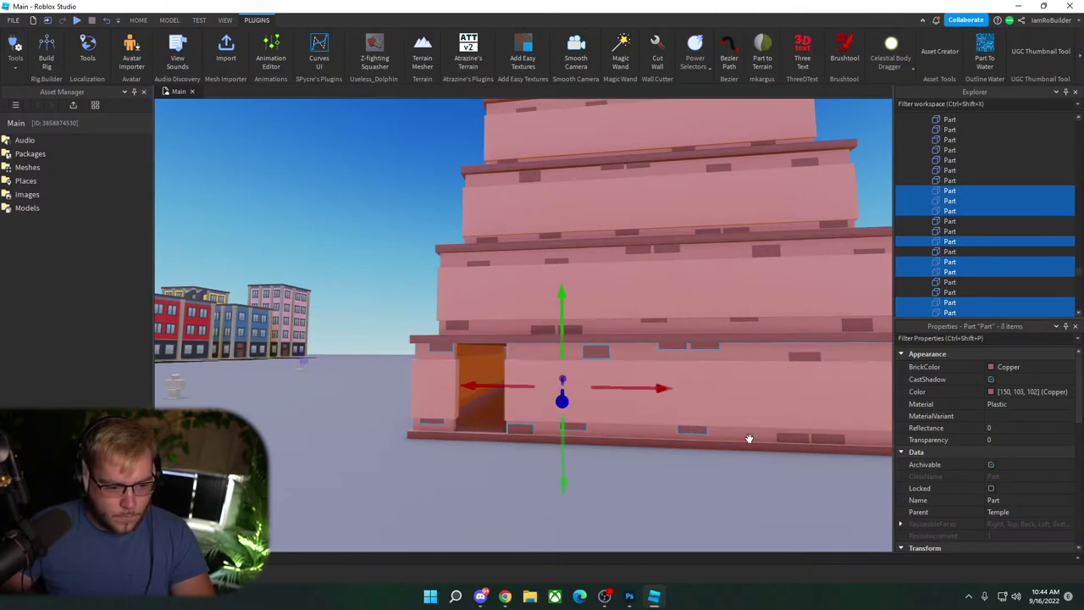
{"action": "left_click", "coordinate": [806, 438], "text": "ctrl"}
{"action": "left_click", "coordinate": [829, 438], "text": "ctrl"}
{"action": "left_click", "coordinate": [795, 356], "text": "ctrl"}
{"action": "right_click_drag", "start_coordinate": [794, 356], "coordinate": [729, 402]}
{"action": "key", "text": "w"}
{"action": "left_click", "coordinate": [725, 405], "text": "ctrl"}
{"action": "left_click", "coordinate": [693, 509], "text": "ctrl+alt"}
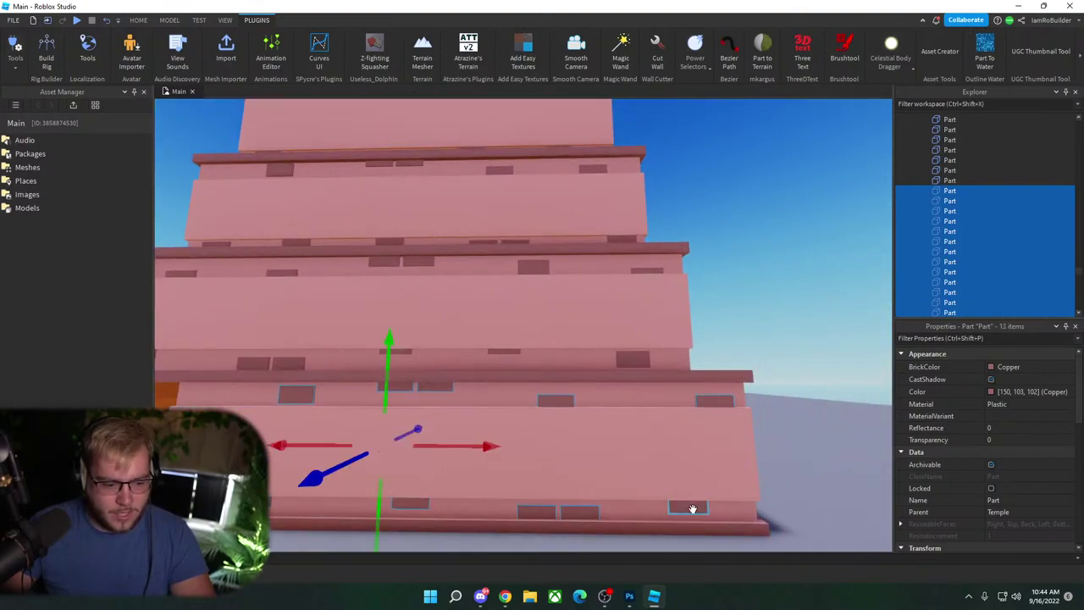
Step: Duplicate the thirteen bricks and move the copies onto the opposite face of the bottom tier
{"action": "key", "text": "d"}
{"action": "right_click_drag", "start_coordinate": [700, 502], "coordinate": [698, 500]}
{"action": "key", "text": "d"}
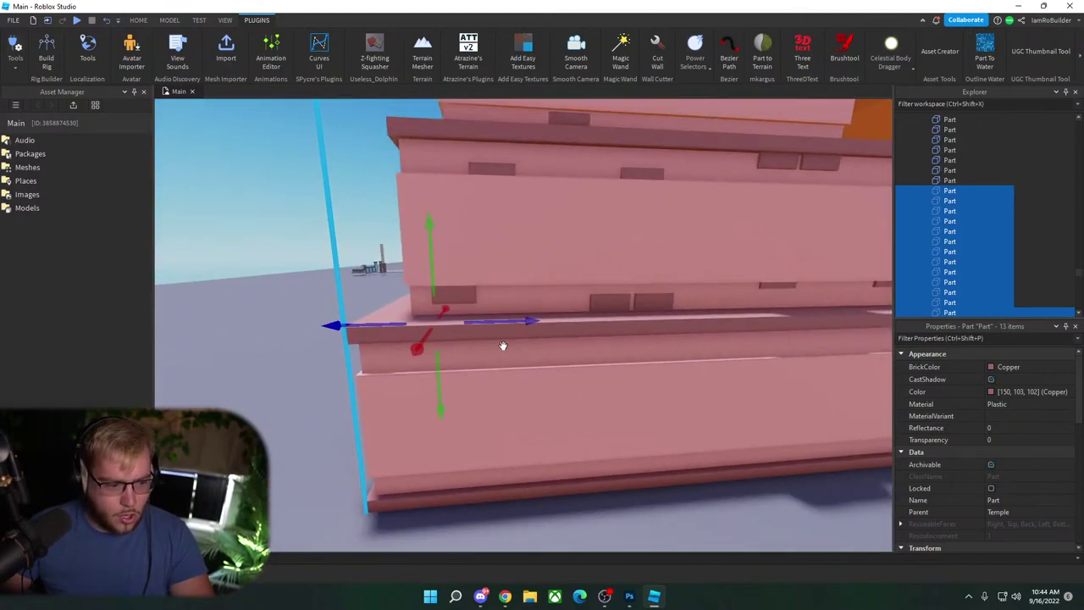
{"action": "key", "text": "d"}
{"action": "left_click_drag", "start_coordinate": [530, 321], "coordinate": [694, 323]}
{"action": "right_click_drag", "start_coordinate": [693, 323], "coordinate": [624, 327]}
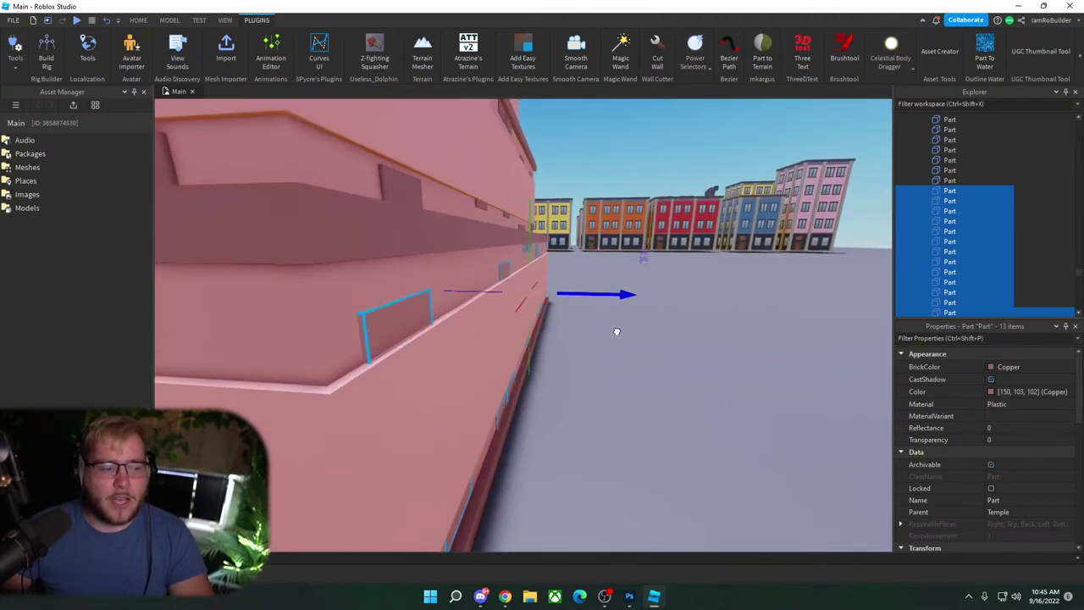
{"action": "left_click_drag", "start_coordinate": [617, 331], "coordinate": [612, 338]}
{"action": "key", "text": "w"}
{"action": "right_click_drag", "start_coordinate": [580, 353], "coordinate": [656, 367]}
{"action": "key", "text": "s"}
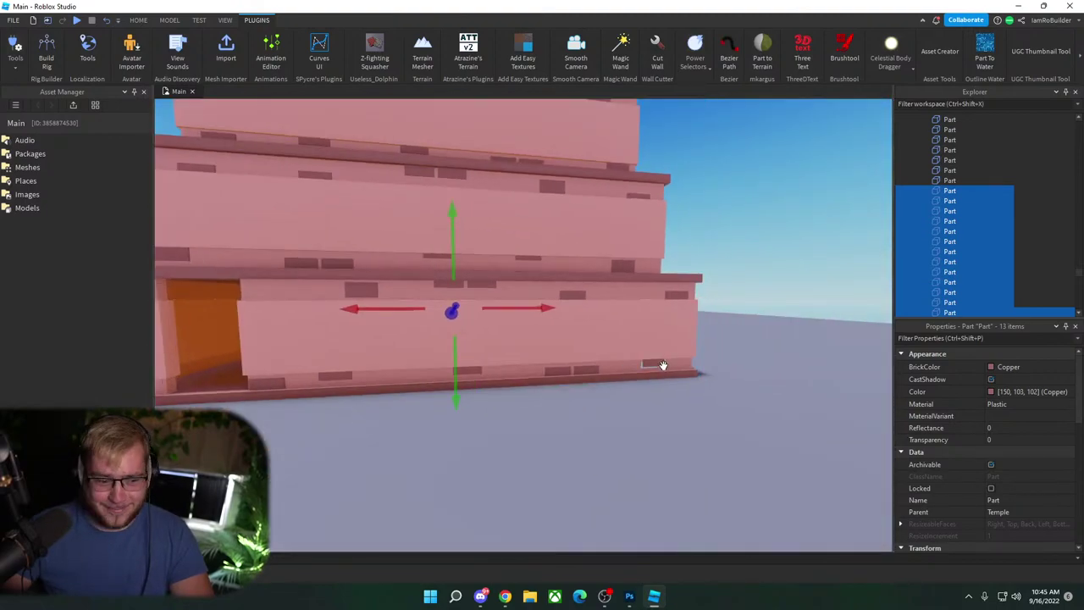
Step: Add the bricks on the wide wall section beside the doorway to the current selection
{"action": "left_click", "coordinate": [674, 325], "text": "ctrl"}
{"action": "left_click", "coordinate": [676, 293], "text": "ctrl"}
{"action": "left_click", "coordinate": [581, 366], "text": "ctrl"}
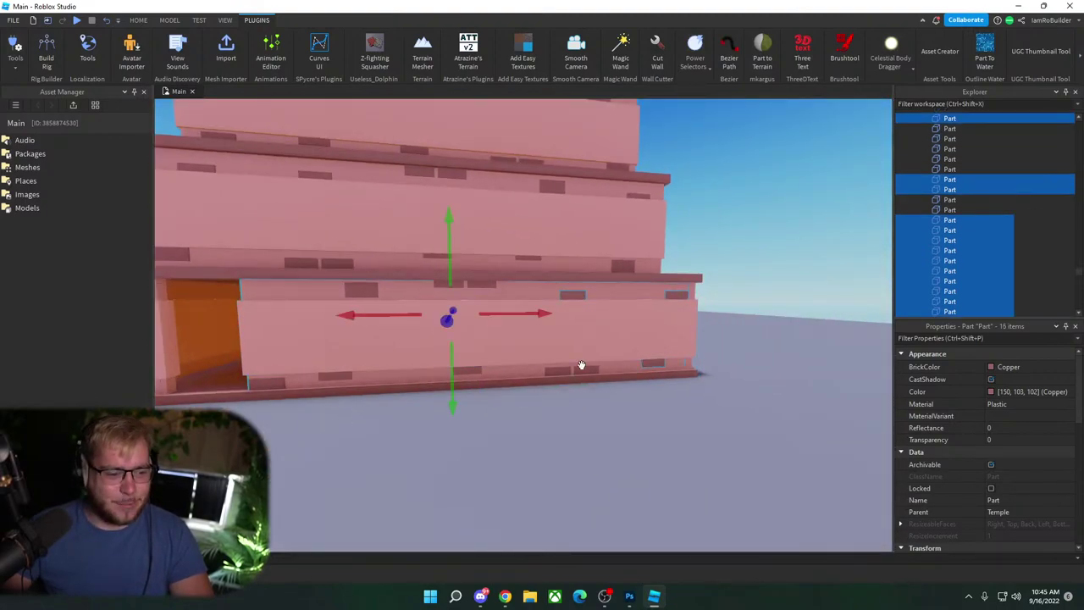
{"action": "left_click", "coordinate": [555, 368], "text": "ctrl"}
{"action": "left_click", "coordinate": [475, 371], "text": "ctrl"}
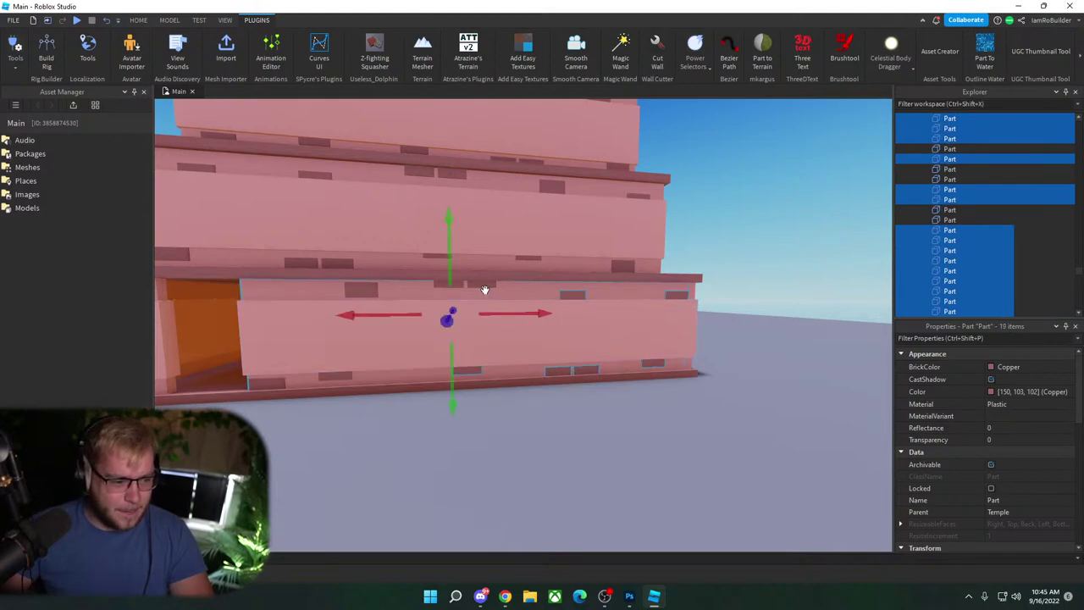
{"action": "left_click", "coordinate": [364, 289], "text": "ctrl"}
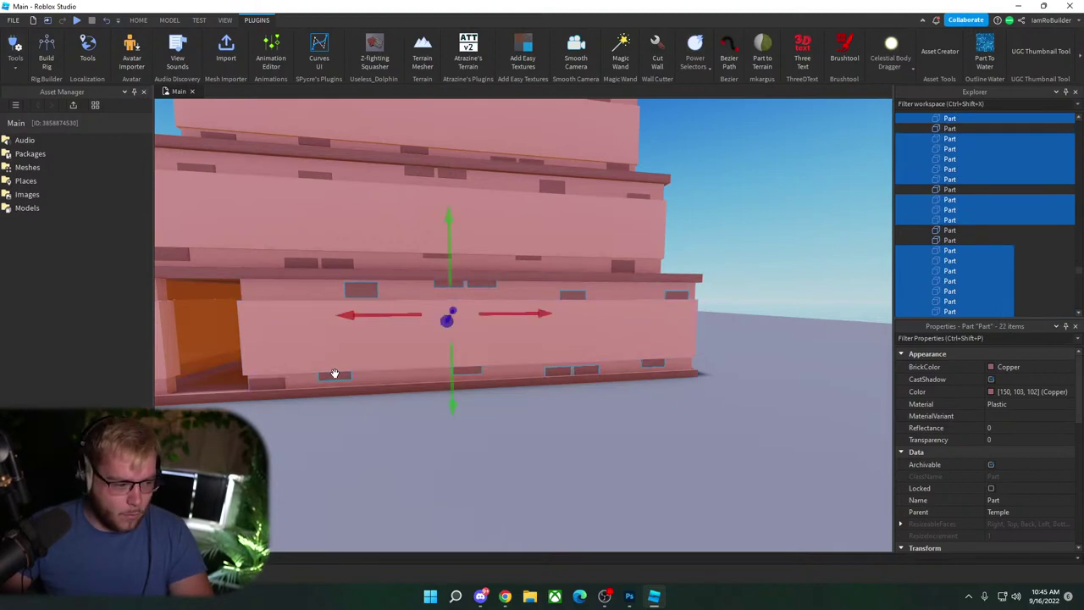
{"action": "left_click", "coordinate": [337, 376], "text": "ctrl"}
{"action": "left_click", "coordinate": [268, 383], "text": "ctrl"}
Step: Add the bricks on the narrow doorway section, duplicate the whole selection and rotate the copies onto the bottom tier's two side faces
{"action": "key", "text": "f"}
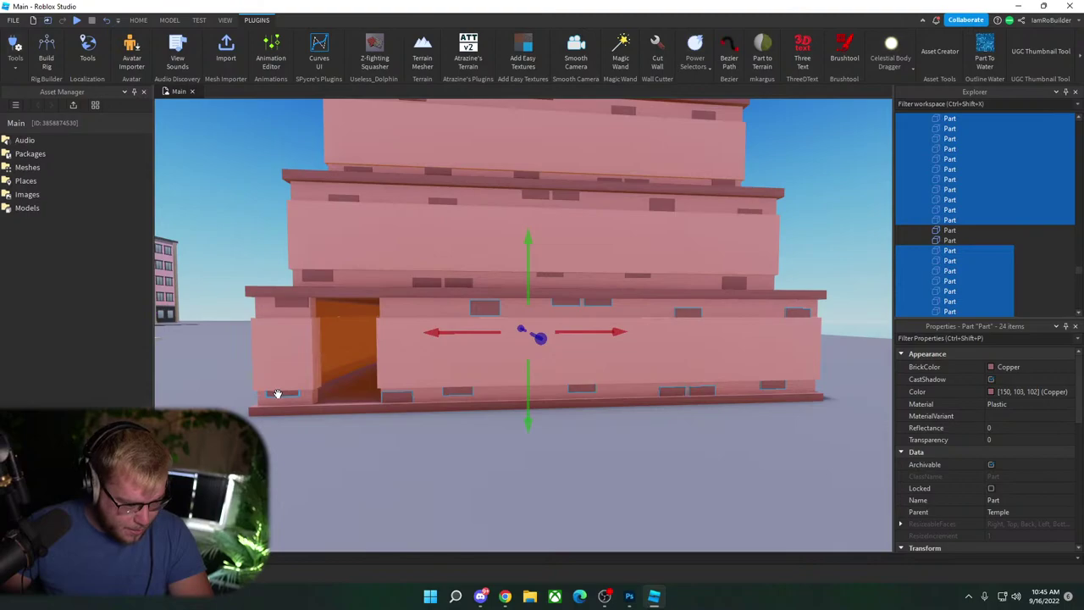
{"action": "left_click", "coordinate": [284, 355], "text": "ctrl"}
{"action": "left_click", "coordinate": [294, 305], "text": "ctrl"}
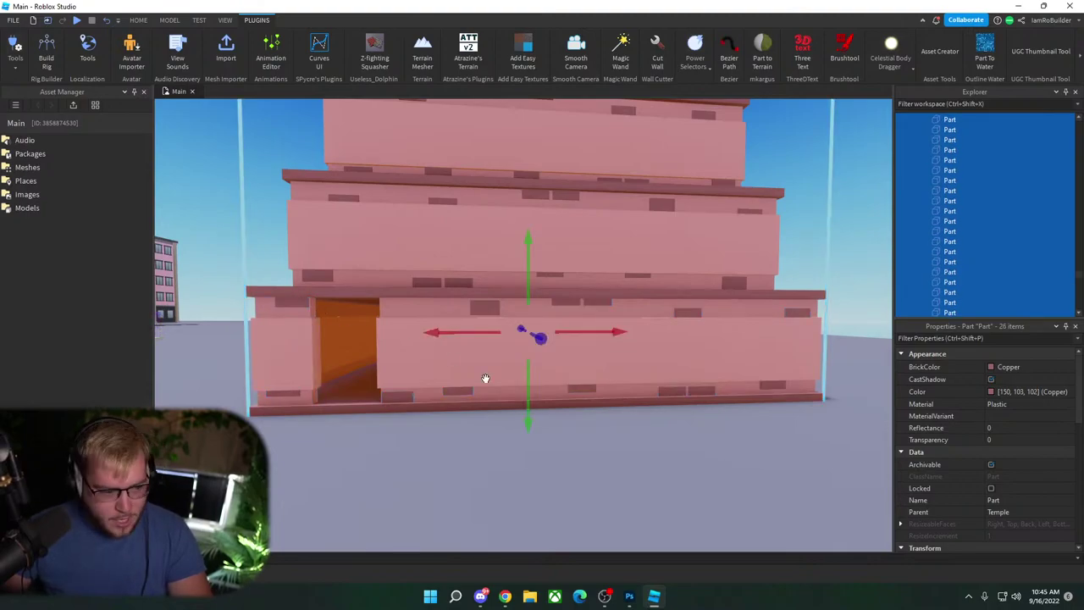
{"action": "key", "text": "a"}
{"action": "right_click_drag", "start_coordinate": [500, 390], "coordinate": [500, 390]}
{"action": "key", "text": "w"}
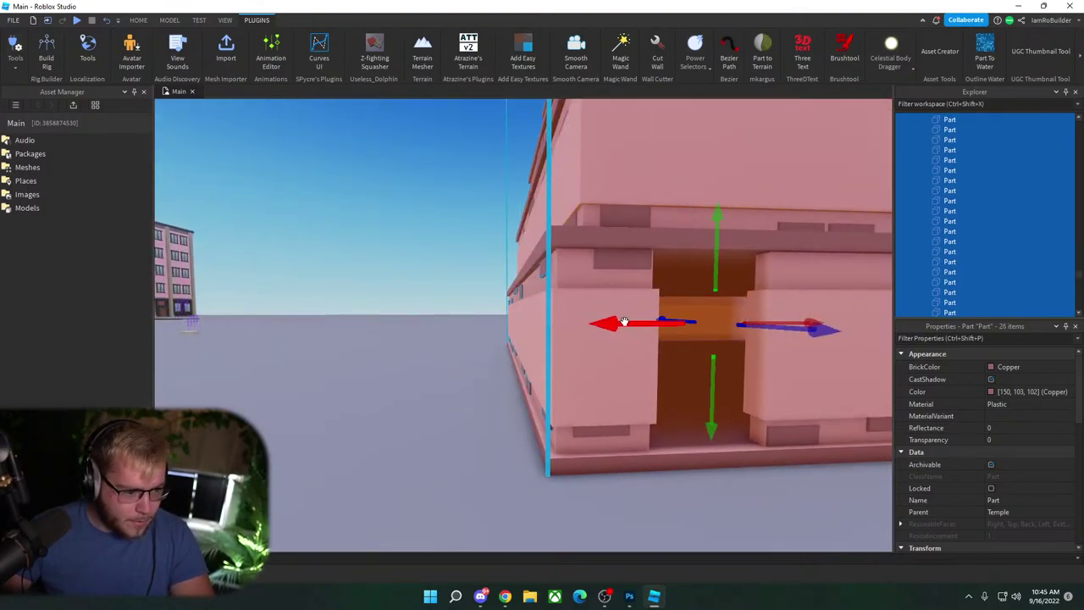
{"action": "right_click_drag", "start_coordinate": [624, 322], "coordinate": [629, 326]}
{"action": "left_click", "coordinate": [628, 326]}
Step: Duplicate a Copper brick from an upper tier and move the copy onto the base of the gateway pillar nearest the doorway
{"action": "scroll", "coordinate": [627, 326], "scroll_direction": "down", "scroll_amount": 10}
{"action": "key", "text": "w"}
{"action": "left_click", "coordinate": [451, 282]}
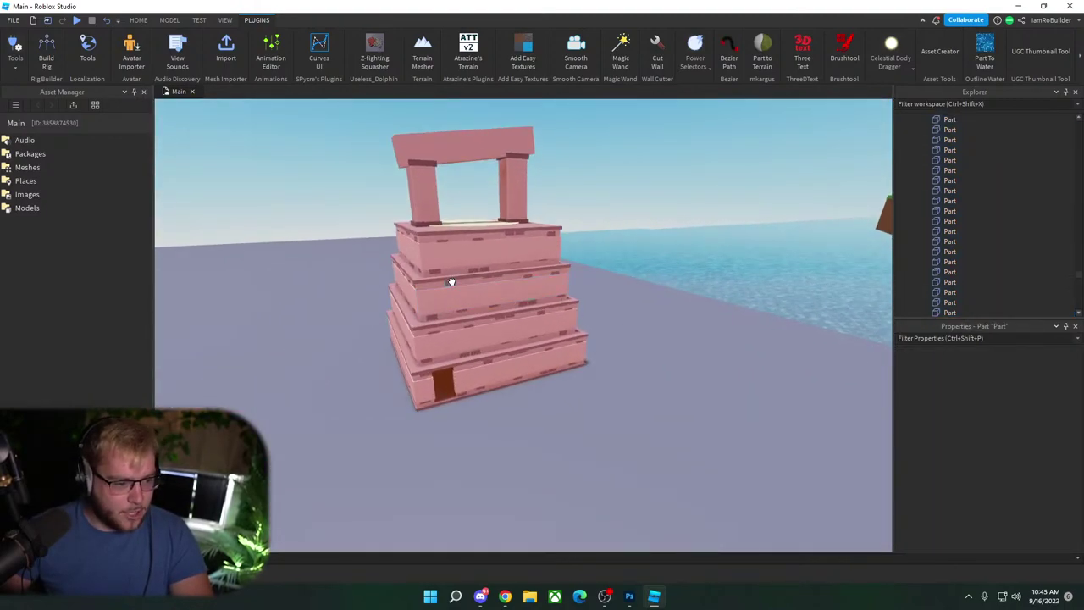
{"action": "key", "text": "ctrl+d"}
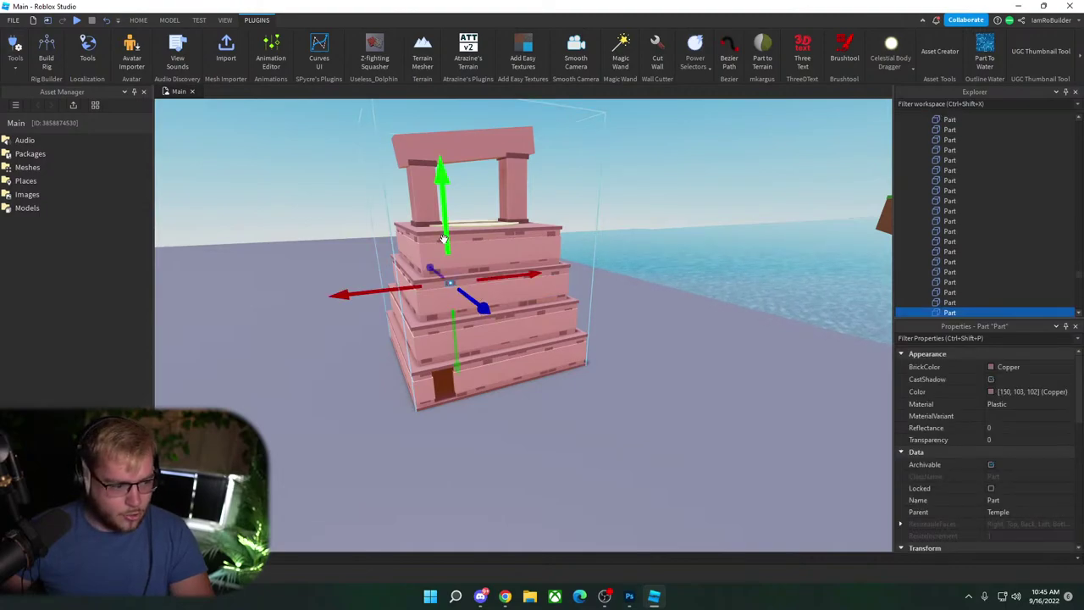
{"action": "left_click_drag", "start_coordinate": [445, 226], "coordinate": [429, 140]}
{"action": "left_click_drag", "start_coordinate": [378, 196], "coordinate": [373, 196]}
{"action": "key", "text": "w"}
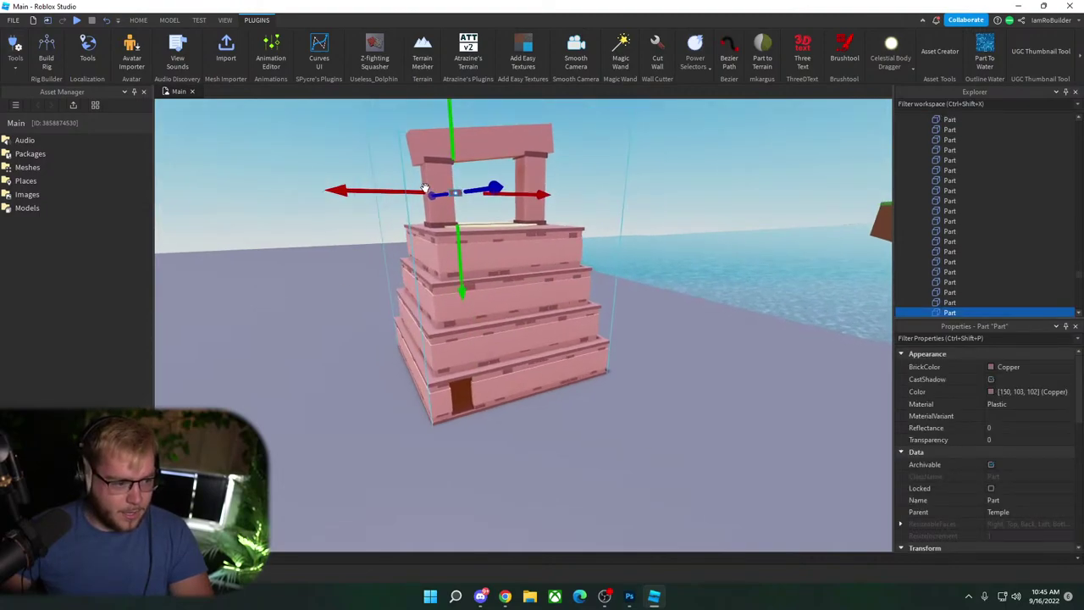
{"action": "right_click_drag", "start_coordinate": [425, 188], "coordinate": [427, 188]}
{"action": "key", "text": "a"}
{"action": "left_click_drag", "start_coordinate": [591, 238], "coordinate": [465, 219]}
{"action": "right_click_drag", "start_coordinate": [469, 217], "coordinate": [496, 254]}
Step: Place three more brick copies on the same pillar face, one just above the first and two staggered near the top
{"action": "left_click_drag", "start_coordinate": [498, 334], "coordinate": [494, 326]}
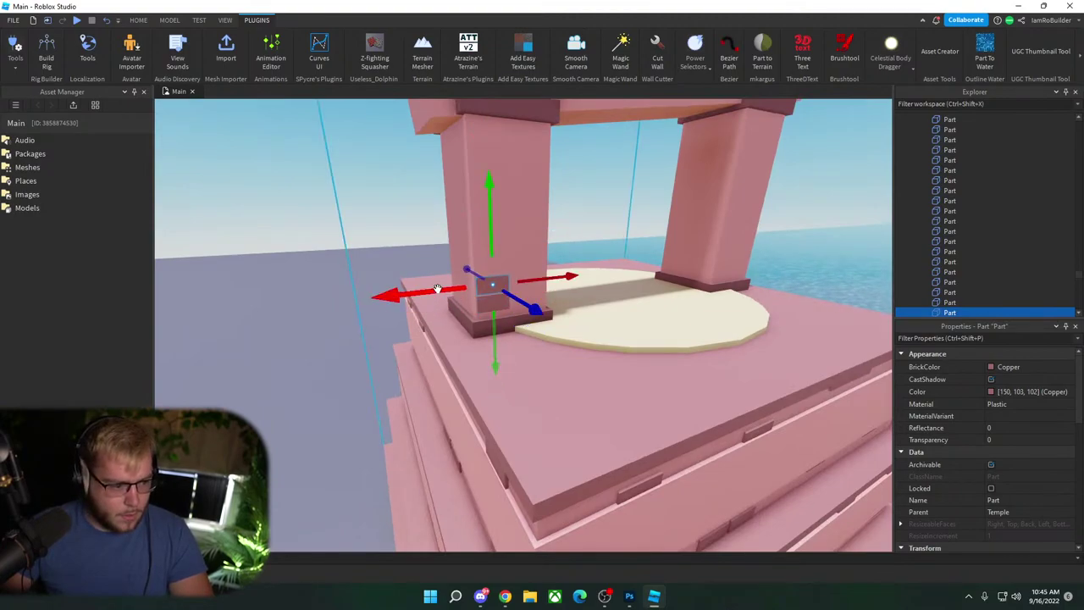
{"action": "left_click_drag", "start_coordinate": [438, 290], "coordinate": [455, 284]}
{"action": "right_click_drag", "start_coordinate": [458, 288], "coordinate": [476, 315]}
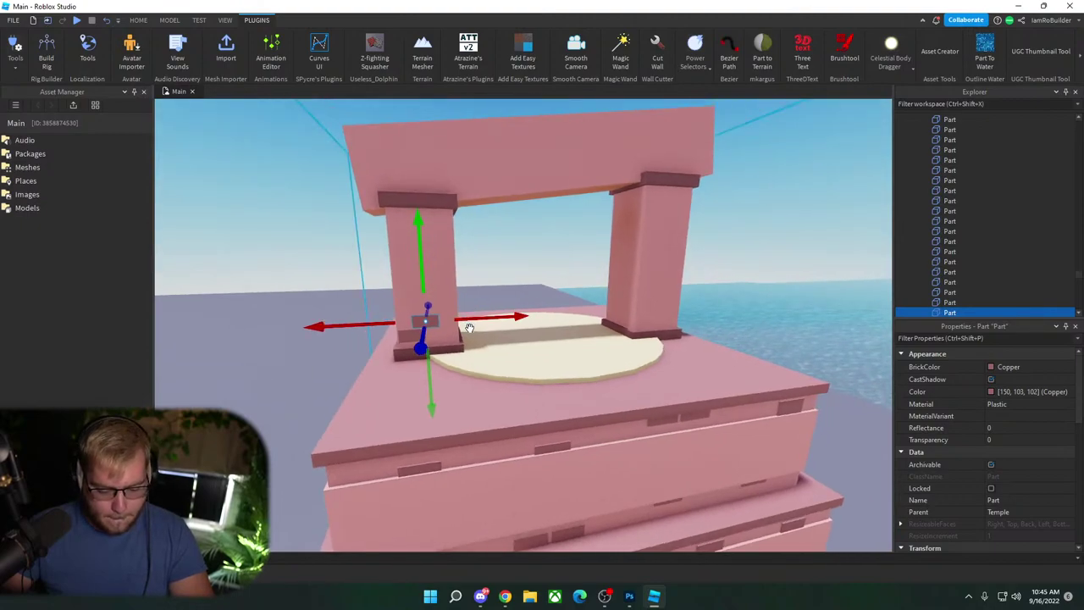
{"action": "left_click_drag", "start_coordinate": [431, 286], "coordinate": [421, 201]}
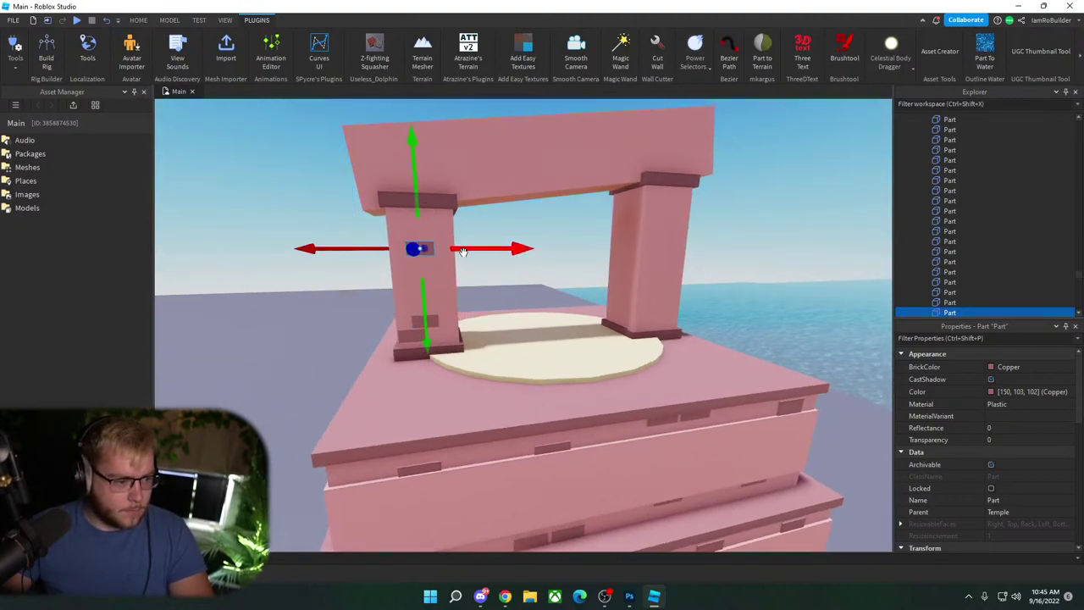
{"action": "left_click_drag", "start_coordinate": [463, 251], "coordinate": [472, 246]}
{"action": "left_click_drag", "start_coordinate": [401, 215], "coordinate": [406, 188]}
Step: Select all four bricks on this pillar face, duplicate them and fit the copies onto the pillar's opposite face
{"action": "left_click", "coordinate": [438, 264], "text": "ctrl"}
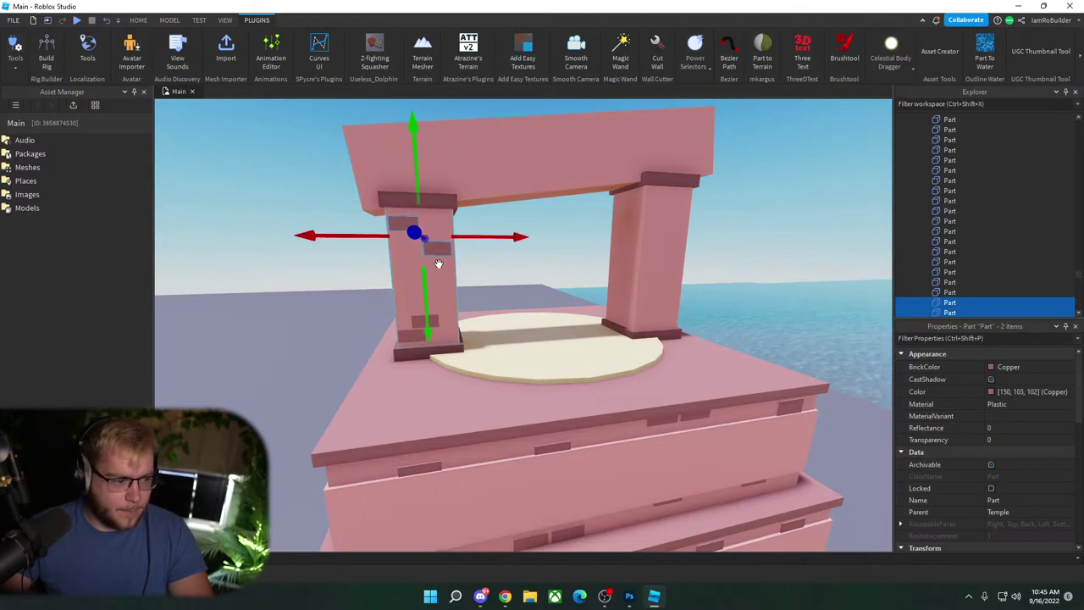
{"action": "left_click", "coordinate": [417, 322], "text": "ctrl"}
{"action": "left_click", "coordinate": [415, 334], "text": "ctrl"}
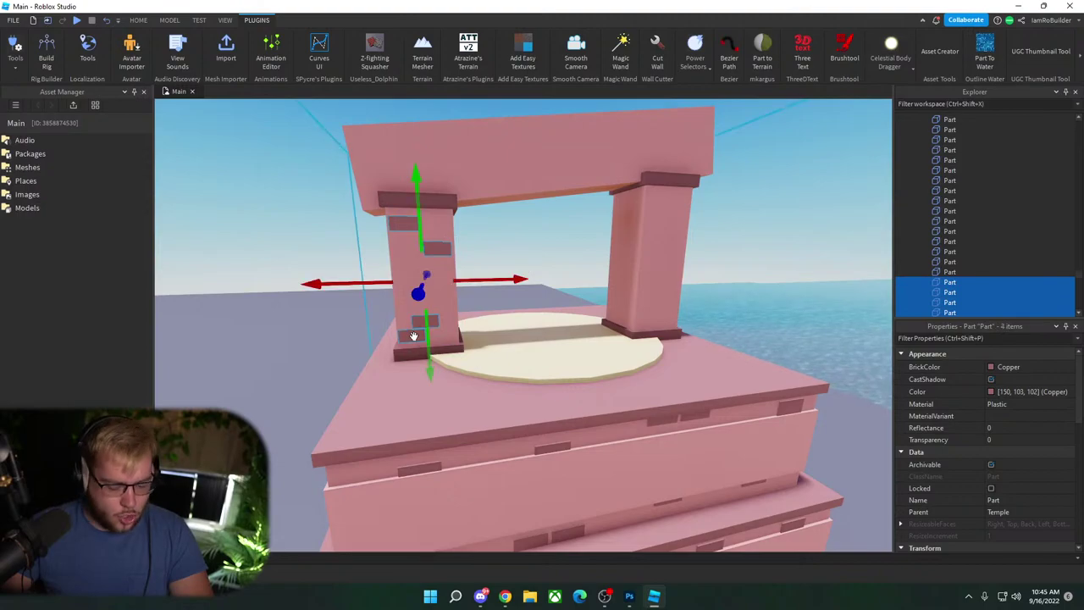
{"action": "key", "text": "a"}
{"action": "right_click_drag", "start_coordinate": [414, 336], "coordinate": [416, 336]}
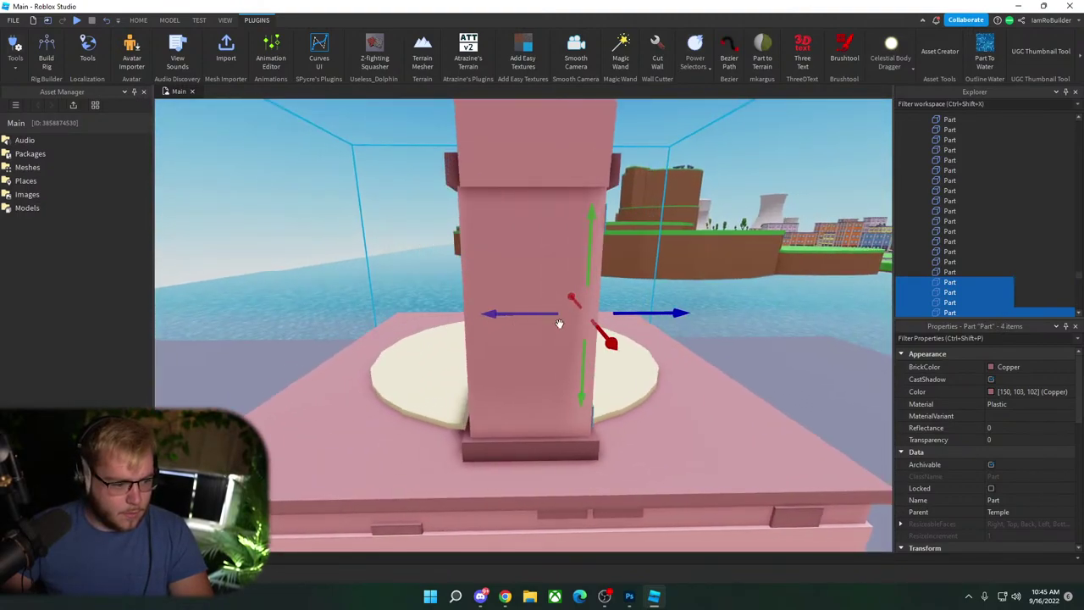
{"action": "left_click_drag", "start_coordinate": [652, 311], "coordinate": [653, 310]}
{"action": "right_click_drag", "start_coordinate": [652, 310], "coordinate": [585, 333]}
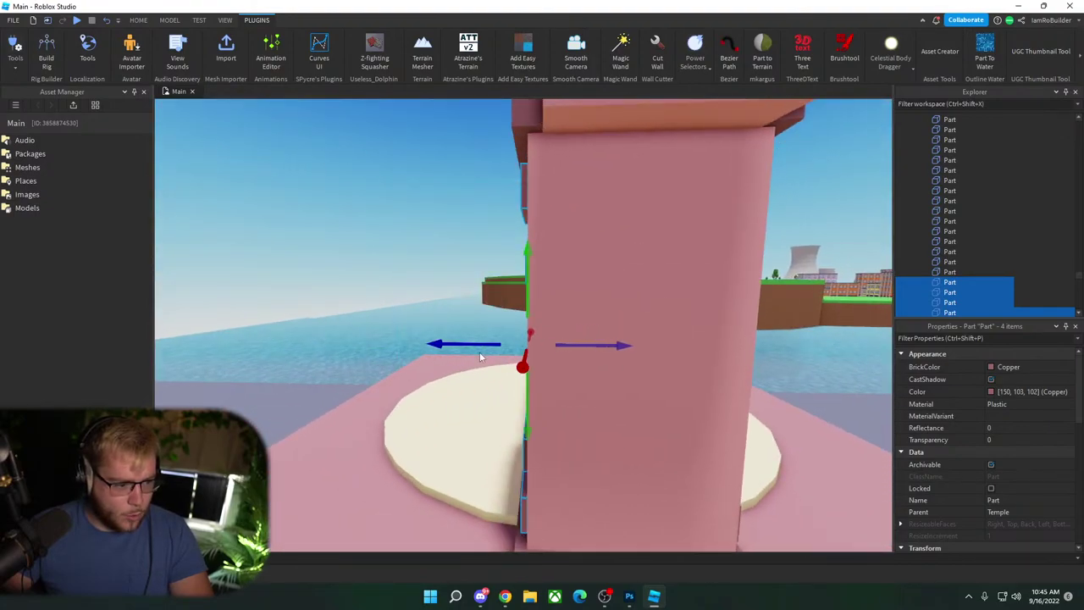
{"action": "left_click_drag", "start_coordinate": [481, 344], "coordinate": [534, 338]}
{"action": "right_click_drag", "start_coordinate": [534, 336], "coordinate": [482, 365]}
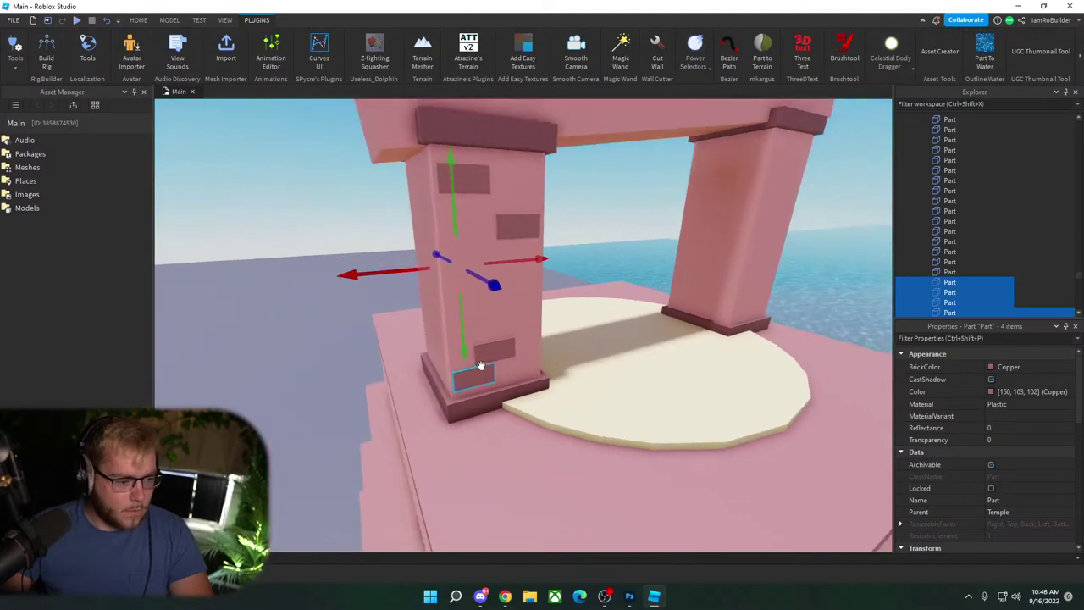
Step: Add the four original bricks to the selection, duplicate all eight and rotate the copies onto the pillar's two side faces
{"action": "left_click", "coordinate": [498, 351], "text": "ctrl"}
{"action": "left_click", "coordinate": [500, 354], "text": "ctrl"}
{"action": "left_click", "coordinate": [520, 224], "text": "ctrl"}
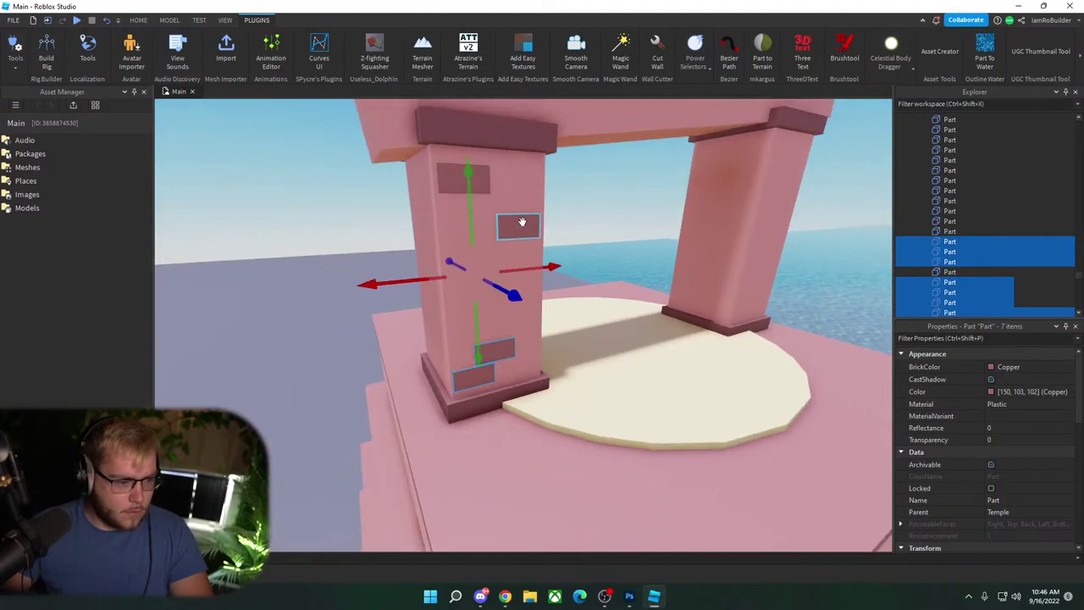
{"action": "left_click", "coordinate": [456, 178], "text": "ctrl"}
{"action": "right_click_drag", "start_coordinate": [494, 244], "coordinate": [496, 254]}
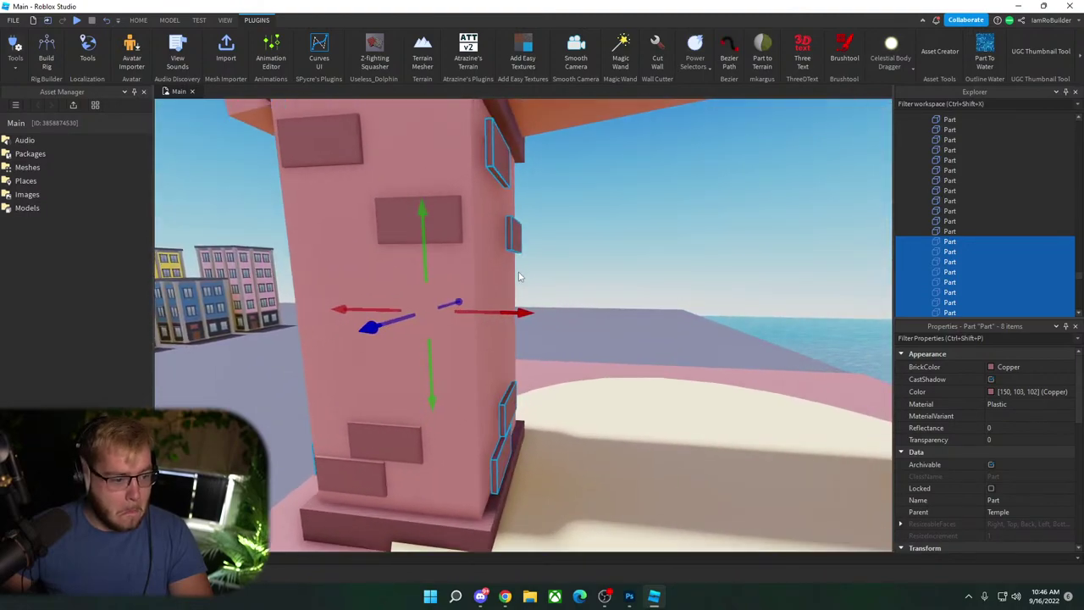
{"action": "left_click_drag", "start_coordinate": [514, 317], "coordinate": [504, 314]}
{"action": "left_click", "coordinate": [626, 241]}
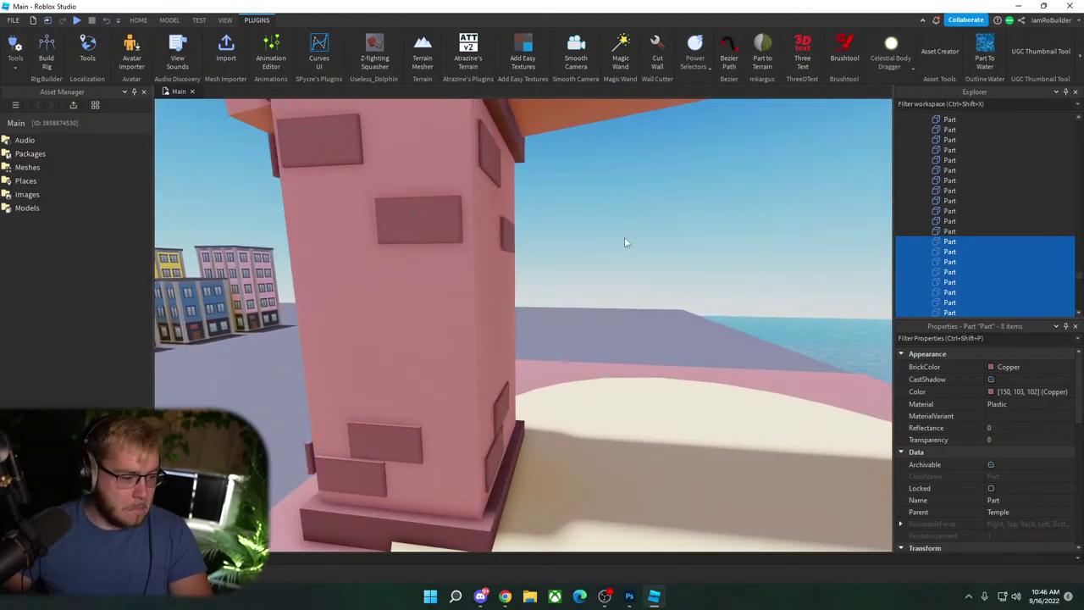
Step: Select the four bricks on the pillar's outer side face and push them in closer to its surface
{"action": "right_click_drag", "start_coordinate": [553, 266], "coordinate": [552, 268]}
{"action": "left_click", "coordinate": [582, 361]}
{"action": "left_click", "coordinate": [566, 343], "text": "ctrl"}
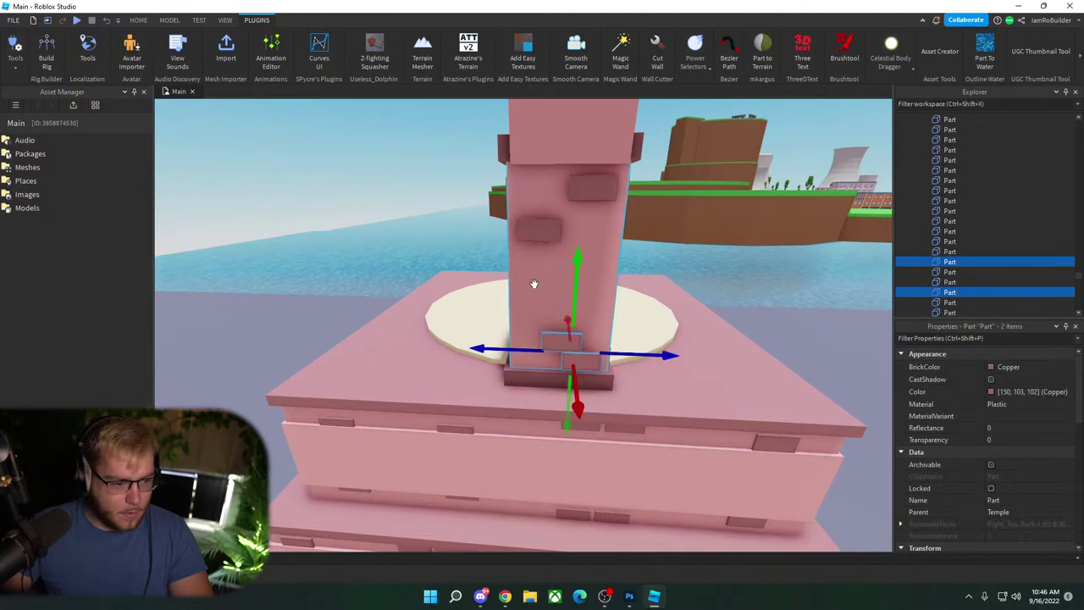
{"action": "left_click", "coordinate": [528, 233], "text": "ctrl"}
{"action": "right_click_drag", "start_coordinate": [582, 194], "coordinate": [583, 153]}
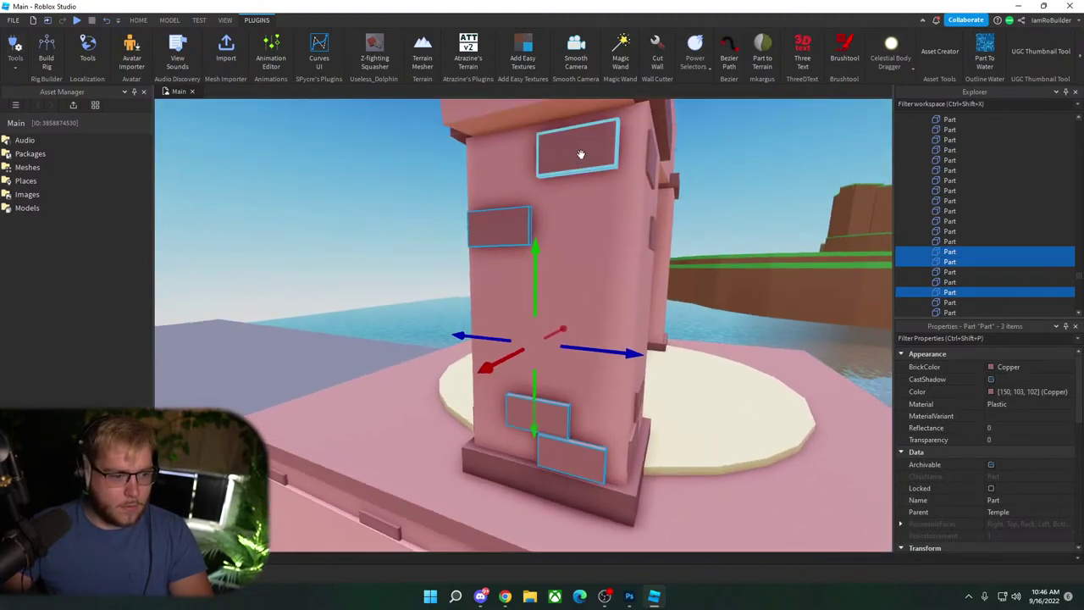
{"action": "left_click", "coordinate": [583, 153], "text": "ctrl"}
{"action": "scroll", "coordinate": [635, 218], "scroll_direction": "up", "scroll_amount": 3}
{"action": "right_click_drag", "start_coordinate": [634, 217], "coordinate": [635, 220]}
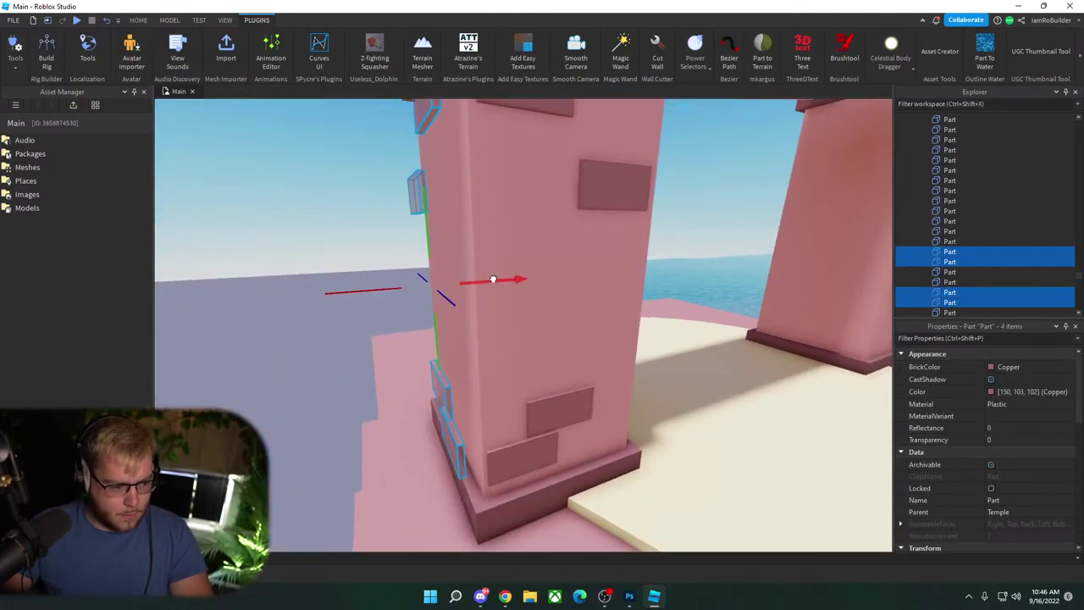
{"action": "left_click_drag", "start_coordinate": [500, 279], "coordinate": [501, 278]}
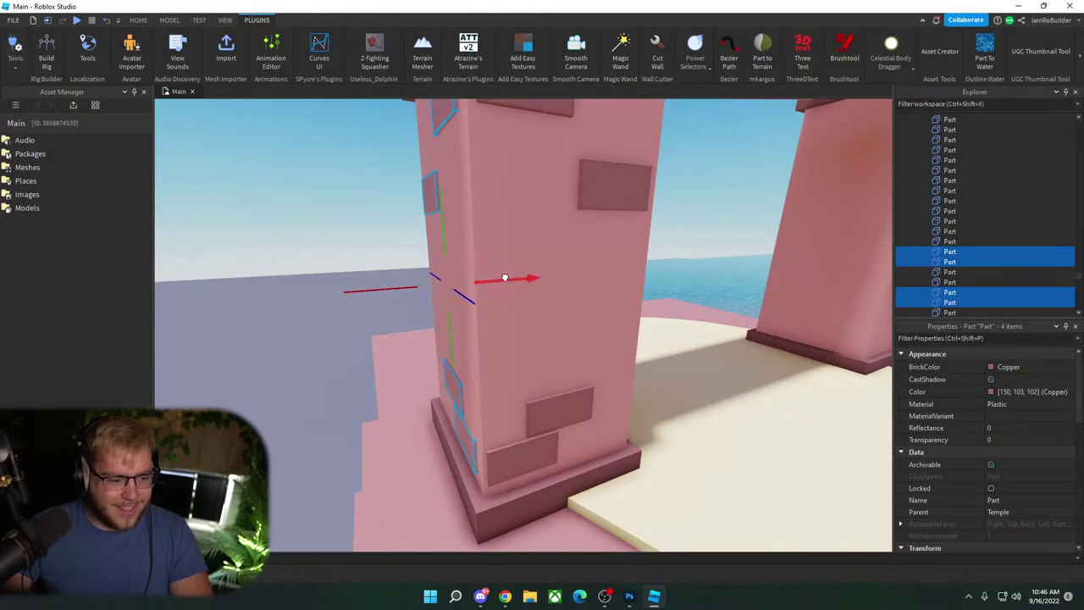
Step: Add the four bricks on the adjoining front face of the pillar to the selection
{"action": "left_click", "coordinate": [513, 453], "text": "ctrl"}
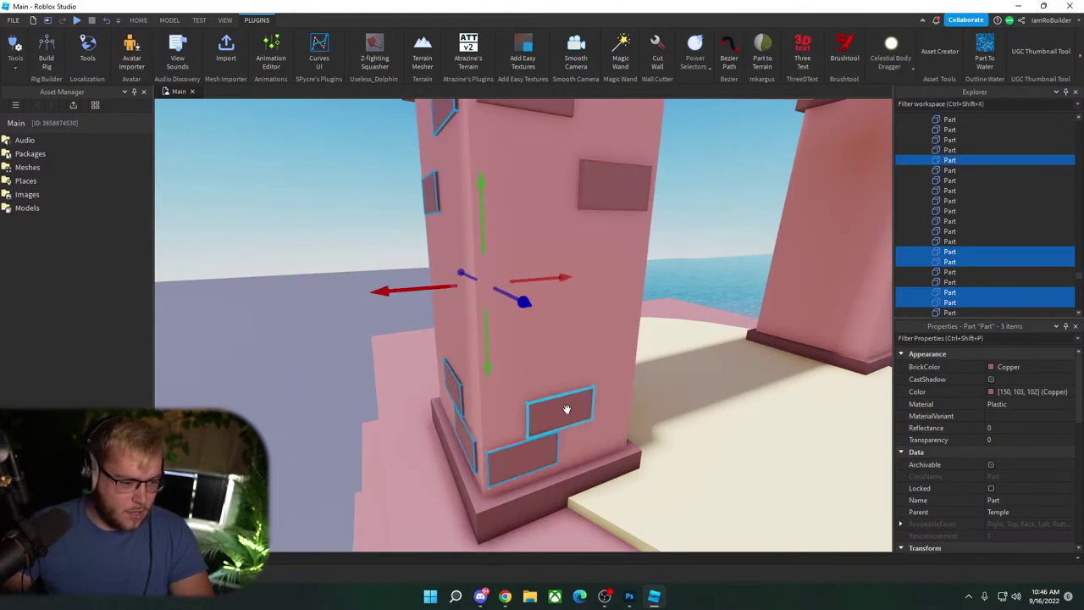
{"action": "left_click", "coordinate": [567, 412], "text": "ctrl"}
{"action": "left_click", "coordinate": [610, 201], "text": "ctrl"}
{"action": "scroll", "coordinate": [584, 165], "scroll_direction": "down", "scroll_amount": 1}
{"action": "left_click", "coordinate": [556, 123], "text": "ctrl"}
Step: Add the eight bricks on the pillar's back and inner faces to the selection
{"action": "right_click_drag", "start_coordinate": [490, 237], "coordinate": [492, 241]}
{"action": "left_click", "coordinate": [684, 242], "text": "ctrl"}
{"action": "left_click", "coordinate": [634, 294], "text": "ctrl"}
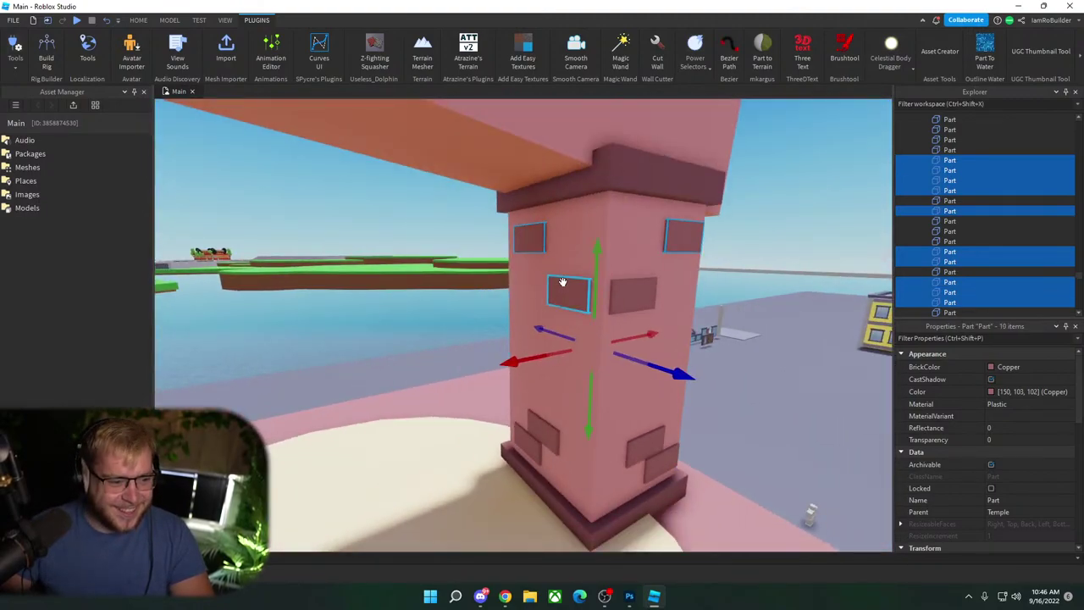
{"action": "left_click", "coordinate": [566, 291], "text": "ctrl"}
{"action": "left_click", "coordinate": [651, 447], "text": "ctrl"}
{"action": "left_click", "coordinate": [659, 458], "text": "ctrl"}
{"action": "left_click", "coordinate": [548, 436], "text": "ctrl"}
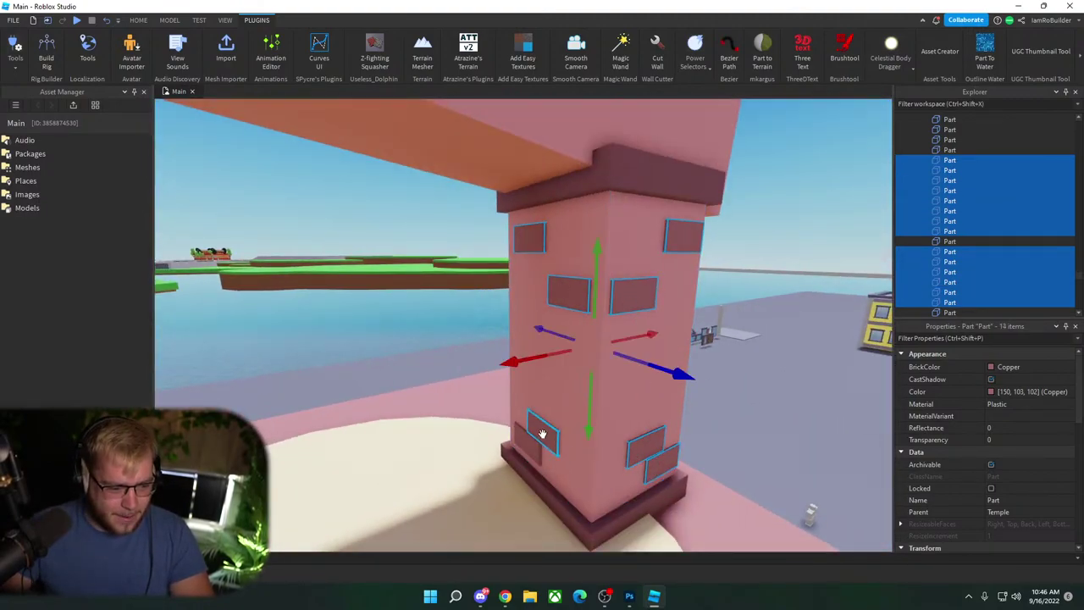
{"action": "left_click", "coordinate": [520, 438], "text": "ctrl"}
{"action": "left_click", "coordinate": [529, 444], "text": "ctrl"}
Step: Duplicate the sixteen selected bricks and move the copies across onto the second gateway pillar
{"action": "key", "text": "ctrl+d"}
{"action": "right_click_drag", "start_coordinate": [536, 430], "coordinate": [537, 430]}
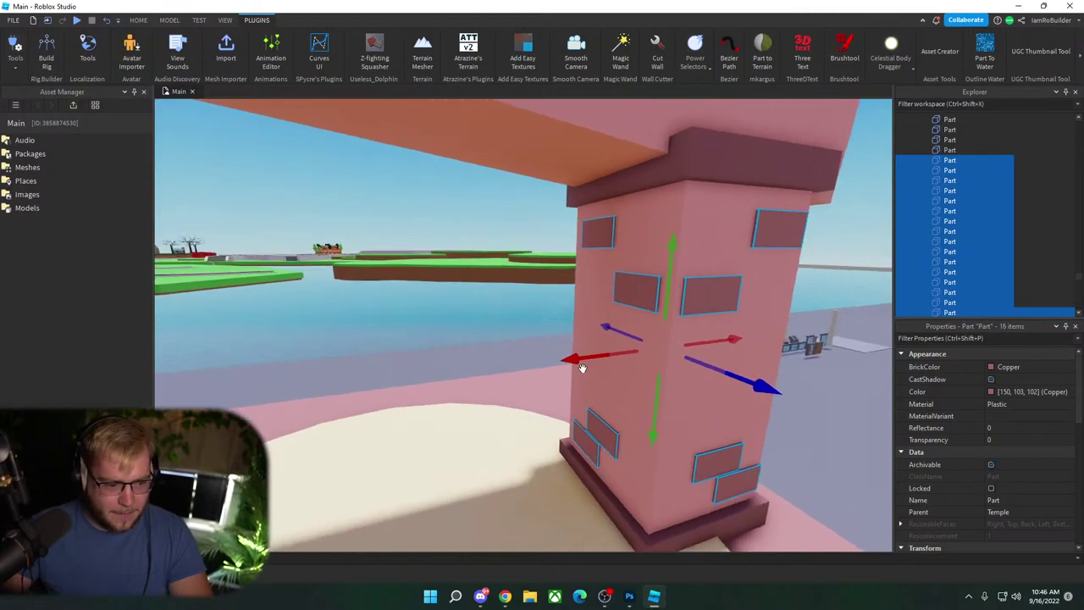
{"action": "left_click_drag", "start_coordinate": [581, 368], "coordinate": [465, 373]}
{"action": "right_click_drag", "start_coordinate": [464, 373], "coordinate": [395, 364]}
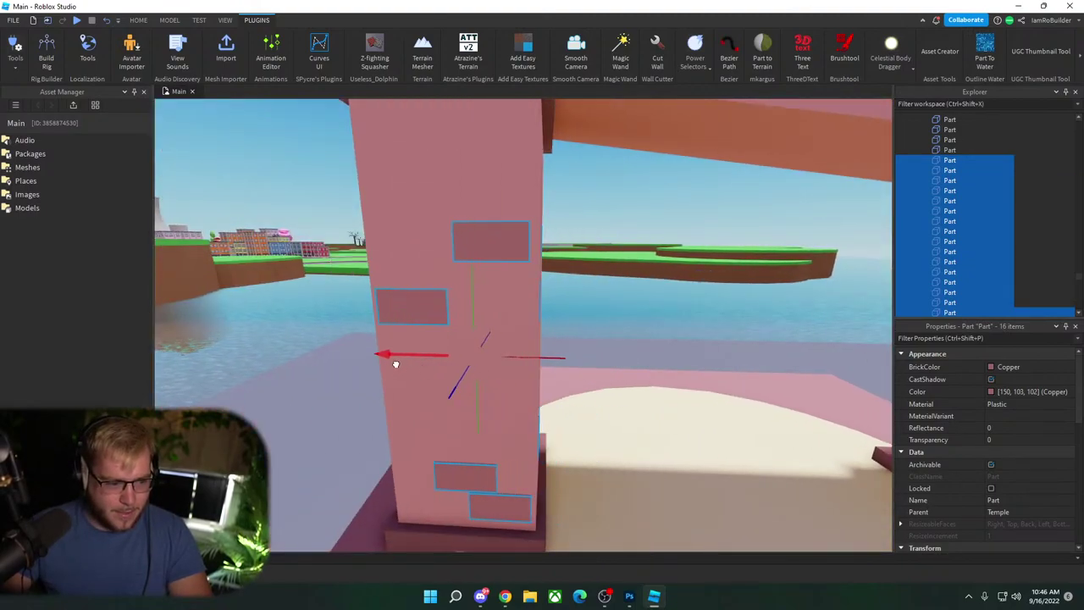
{"action": "left_click", "coordinate": [626, 261]}
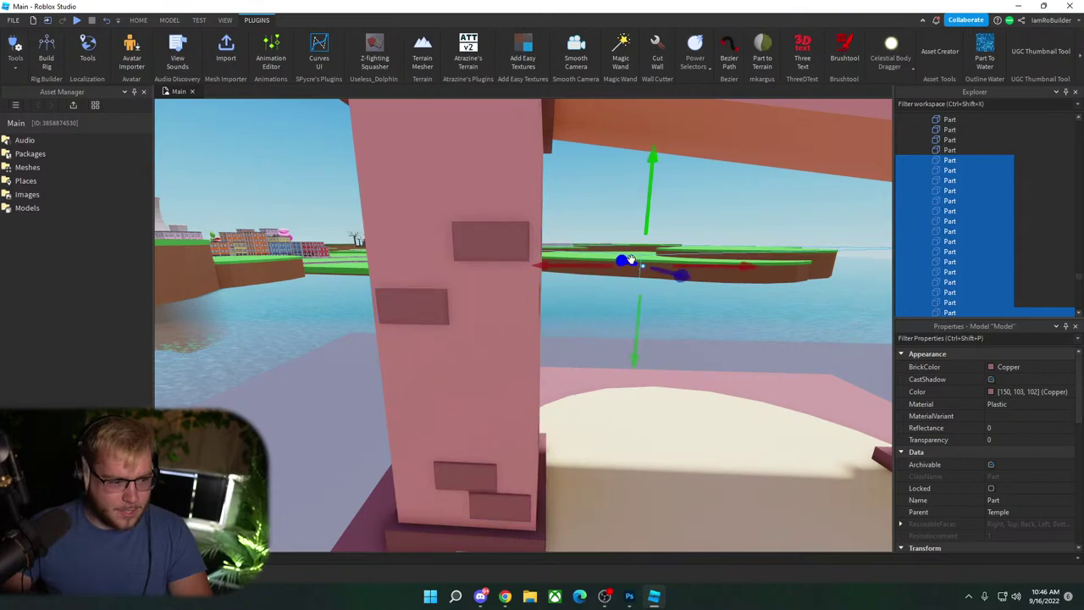
Step: Duplicate the uppermost brick on the second pillar's front face, place the copy just below the pillar cap and adjust its depth
{"action": "scroll", "coordinate": [585, 270], "scroll_direction": "down", "scroll_amount": 3}
{"action": "left_click", "coordinate": [503, 281]}
{"action": "key", "text": "ctrl+d"}
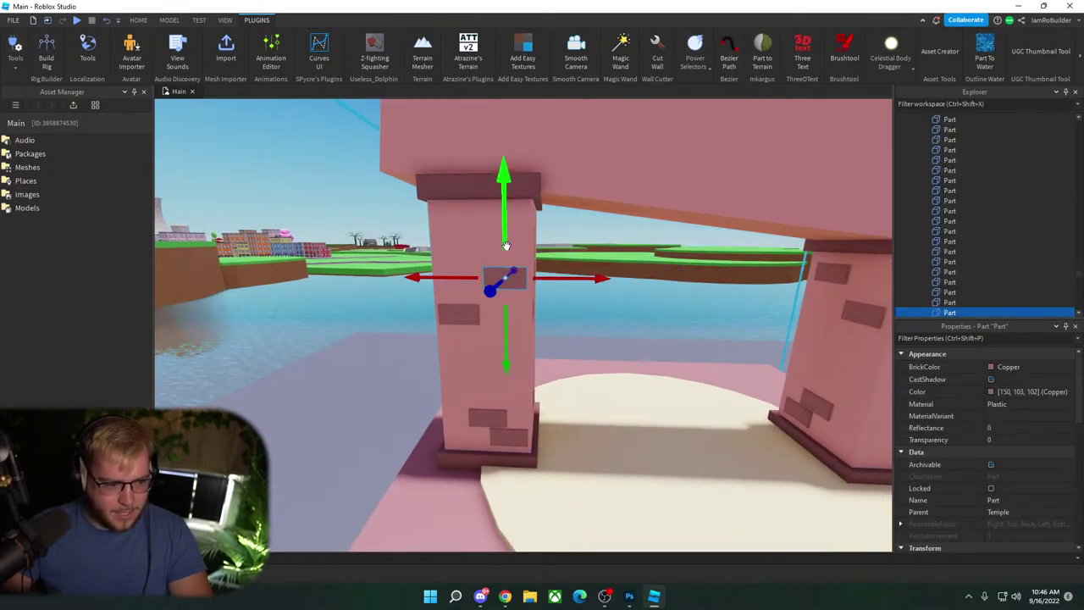
{"action": "left_click_drag", "start_coordinate": [506, 245], "coordinate": [507, 195]}
{"action": "left_click_drag", "start_coordinate": [573, 227], "coordinate": [561, 254]}
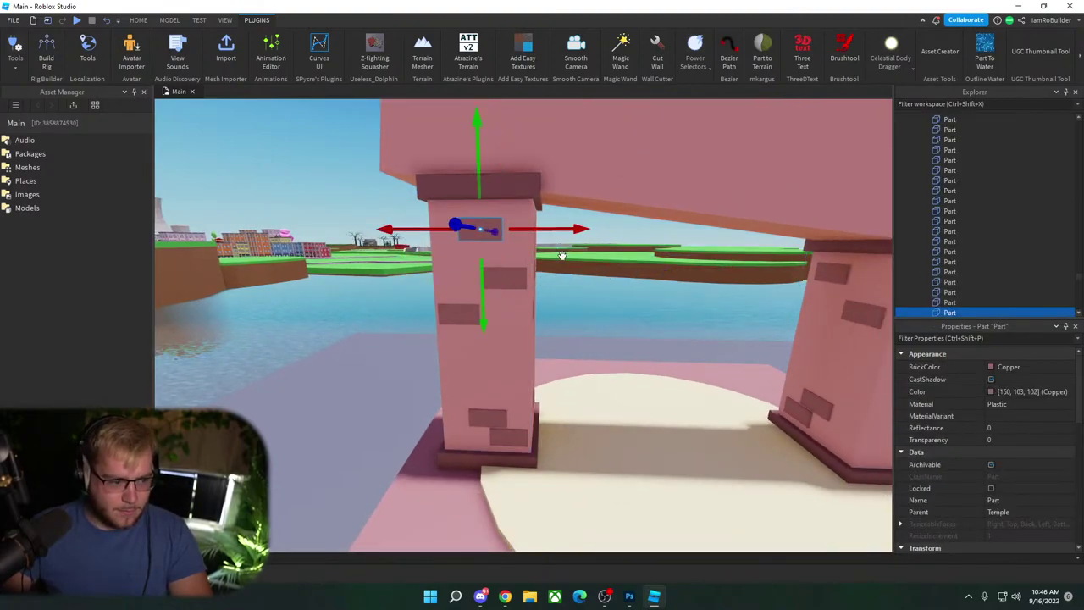
{"action": "key", "text": "w"}
{"action": "right_click_drag", "start_coordinate": [553, 284], "coordinate": [552, 283]}
{"action": "left_click_drag", "start_coordinate": [544, 251], "coordinate": [570, 250]}
{"action": "key", "text": "d"}
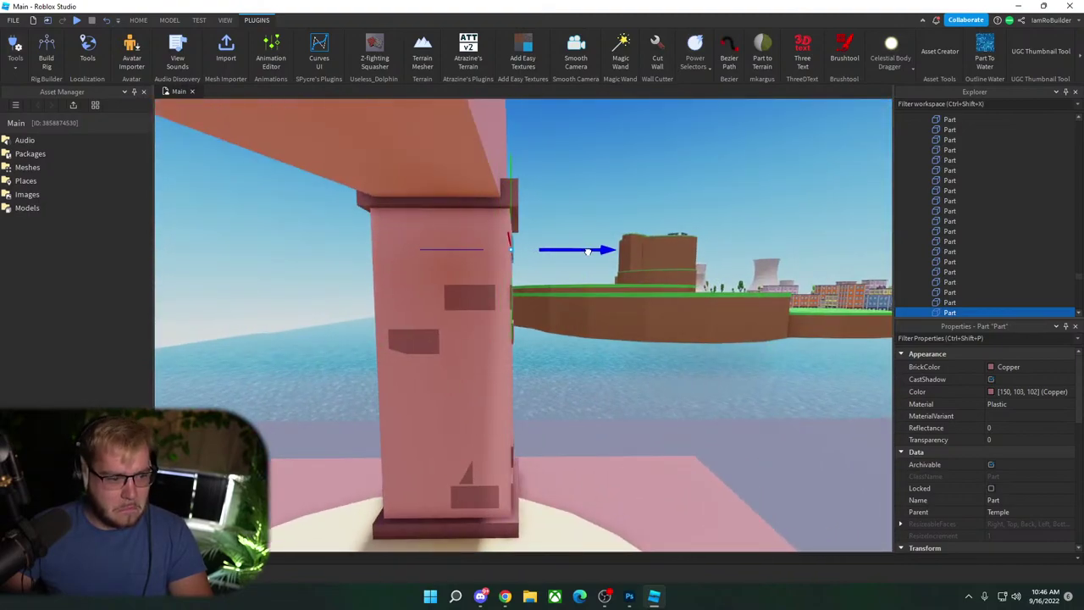
Step: Select the four bricks on the second pillar's inner side face from inside the pillar
{"action": "key", "text": "w"}
{"action": "right_click_drag", "start_coordinate": [566, 289], "coordinate": [566, 289]}
{"action": "key", "text": "s"}
{"action": "left_click", "coordinate": [642, 420]}
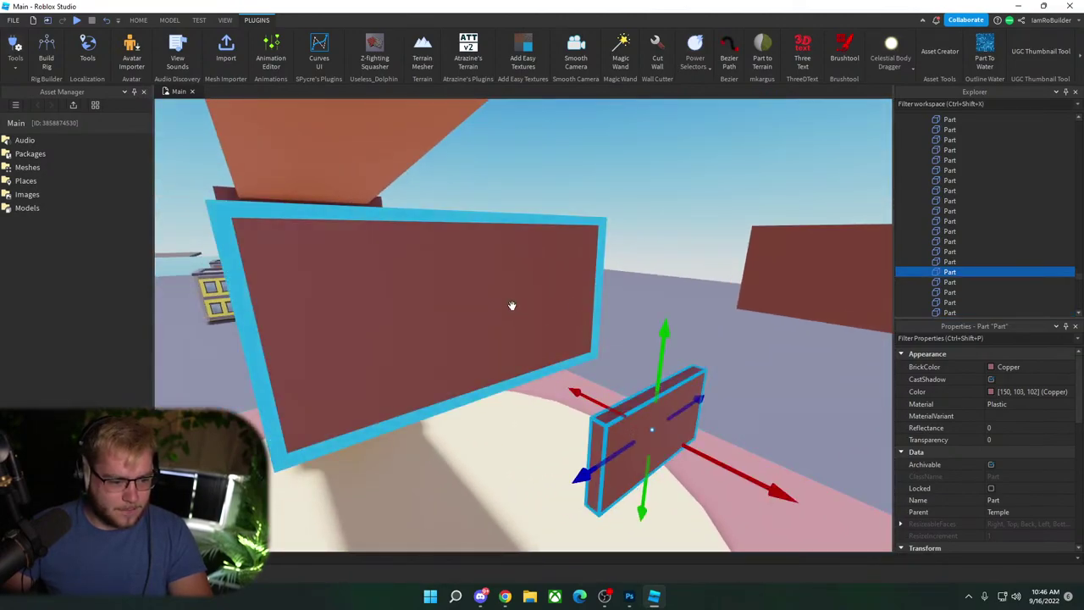
{"action": "left_click", "coordinate": [511, 305], "text": "shift"}
{"action": "right_click_drag", "start_coordinate": [618, 345], "coordinate": [618, 345]}
{"action": "left_click", "coordinate": [566, 448], "text": "shift"}
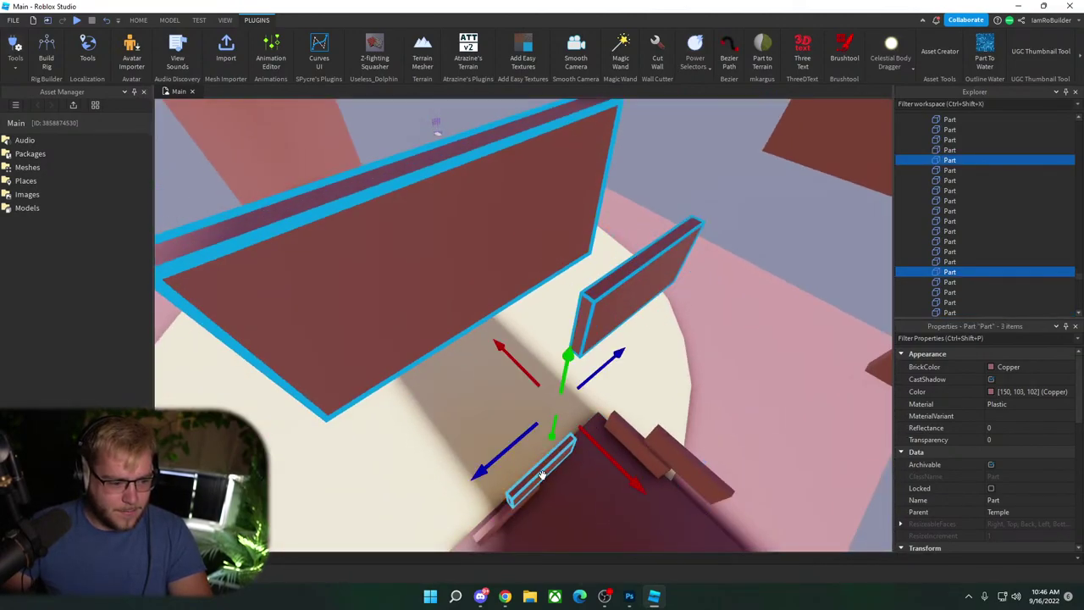
{"action": "left_click", "coordinate": [505, 514], "text": "shift"}
{"action": "right_click_drag", "start_coordinate": [565, 487], "coordinate": [632, 470]}
Step: Add the four outer side bricks to the selection and shift all eight sideways so both faces protrude evenly
{"action": "left_click", "coordinate": [622, 266], "text": "ctrl"}
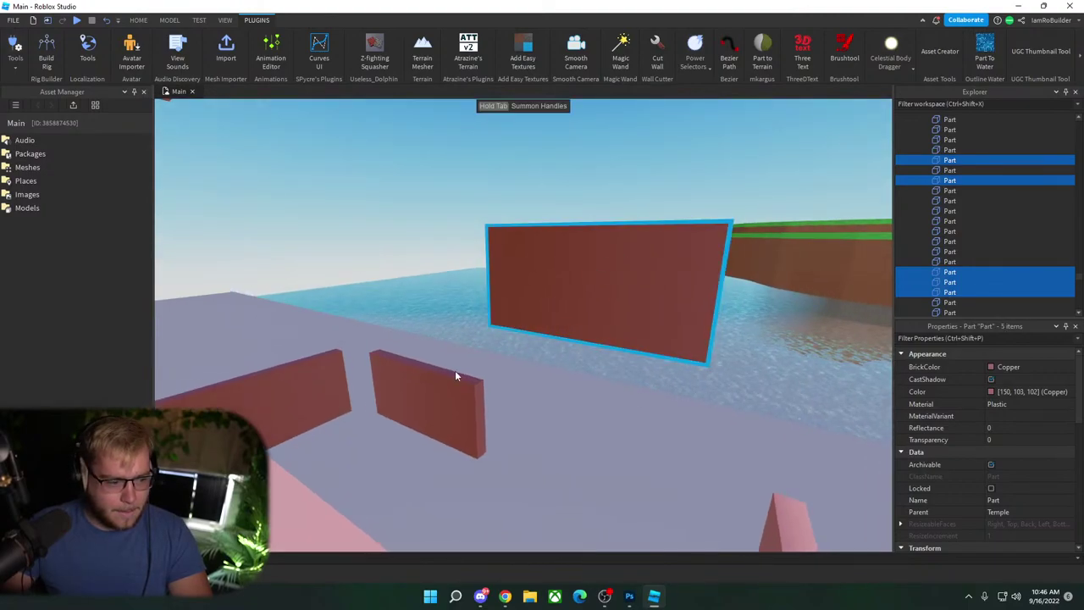
{"action": "left_click", "coordinate": [461, 392], "text": "ctrl"}
{"action": "right_click_drag", "start_coordinate": [461, 392], "coordinate": [477, 414]}
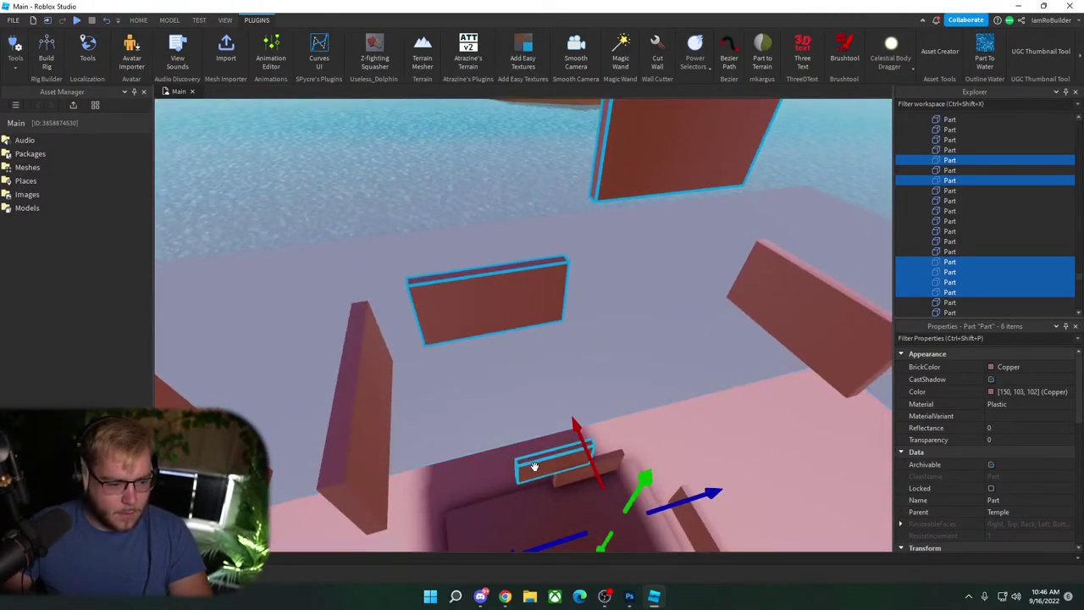
{"action": "left_click", "coordinate": [563, 478], "text": "ctrl"}
{"action": "left_click", "coordinate": [572, 471], "text": "ctrl"}
{"action": "right_click_drag", "start_coordinate": [572, 471], "coordinate": [559, 441]}
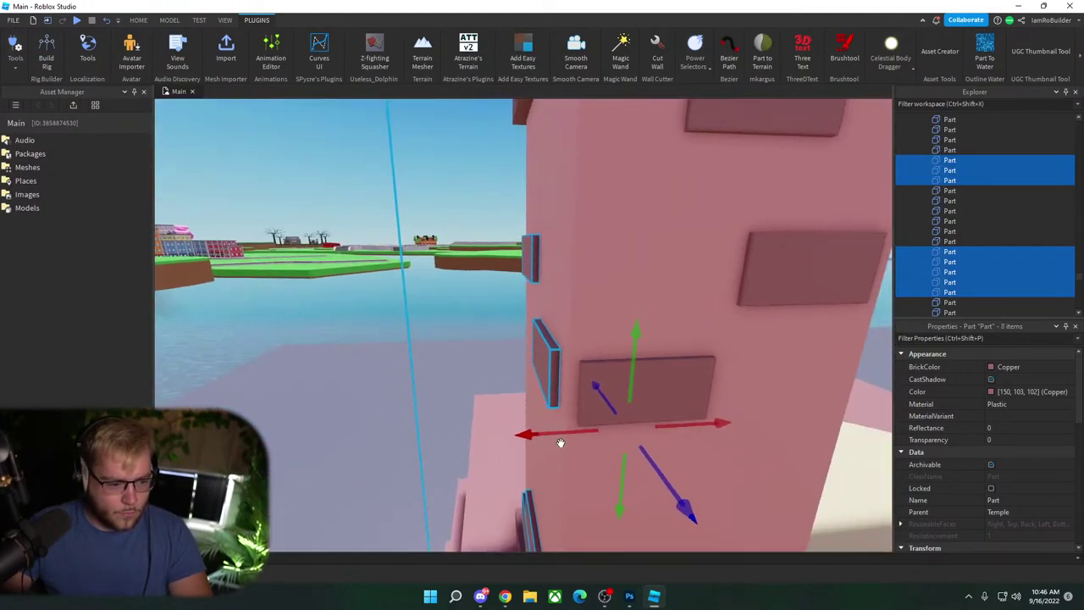
{"action": "left_click_drag", "start_coordinate": [550, 429], "coordinate": [552, 428]}
{"action": "right_click_drag", "start_coordinate": [552, 427], "coordinate": [531, 416]}
{"action": "left_click", "coordinate": [529, 416]}
Step: Find the Haunted House model across the map, select it and focus the view on it
{"action": "scroll", "coordinate": [528, 415], "scroll_direction": "down", "scroll_amount": 5}
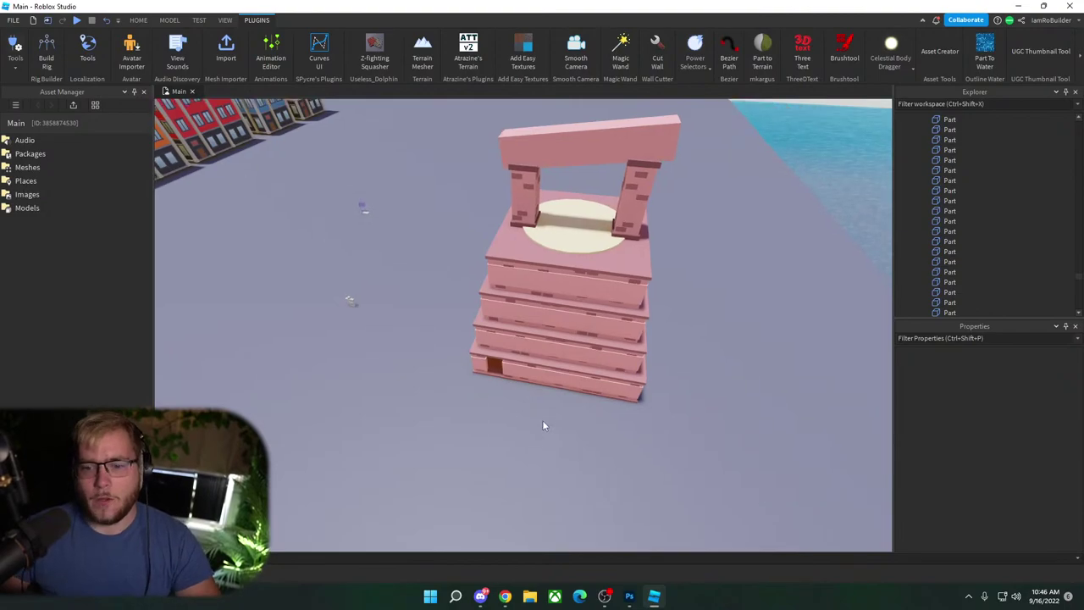
{"action": "right_click_drag", "start_coordinate": [545, 426], "coordinate": [534, 418]}
{"action": "key", "text": "w"}
{"action": "scroll", "coordinate": [542, 421], "scroll_direction": "down", "scroll_amount": 10}
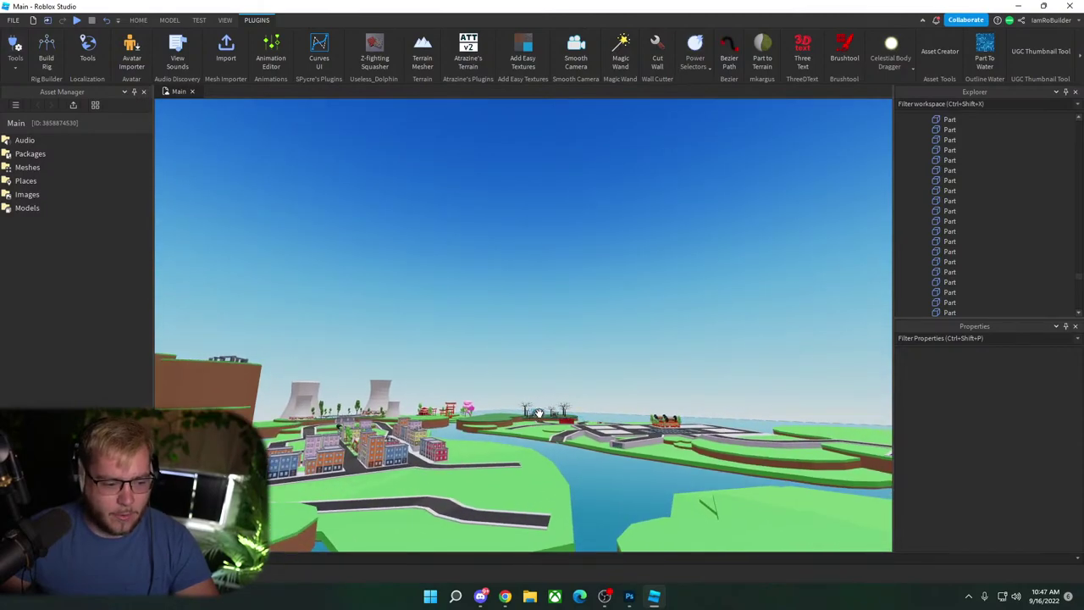
{"action": "left_click", "coordinate": [538, 413]}
{"action": "key", "text": "f"}
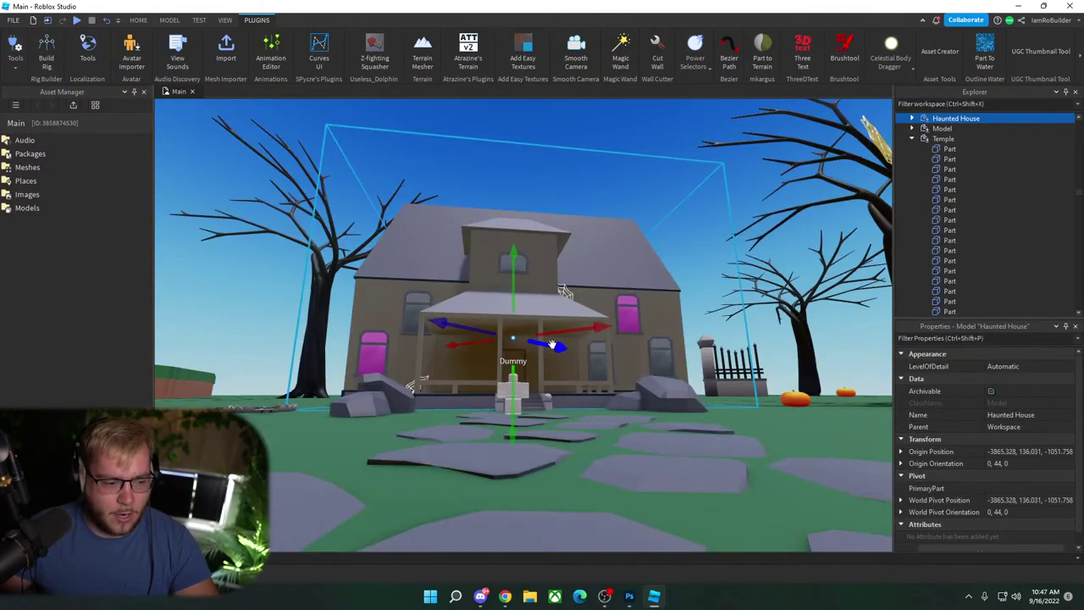
Step: Examine the Haunted House model up close and from afar, including its roof, porch and surrounding fenced yard
{"action": "left_click", "coordinate": [686, 202]}
{"action": "right_click_drag", "start_coordinate": [674, 195], "coordinate": [674, 193]}
{"action": "key", "text": "w"}
{"action": "scroll", "coordinate": [673, 192], "scroll_direction": "down", "scroll_amount": 15}
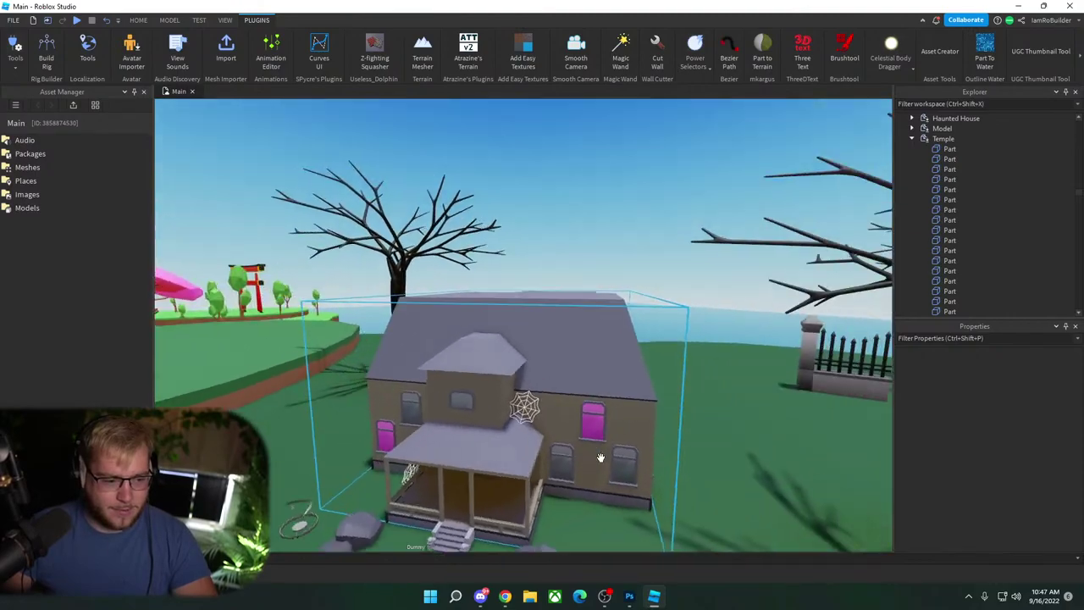
{"action": "right_click_drag", "start_coordinate": [600, 457], "coordinate": [601, 457]}
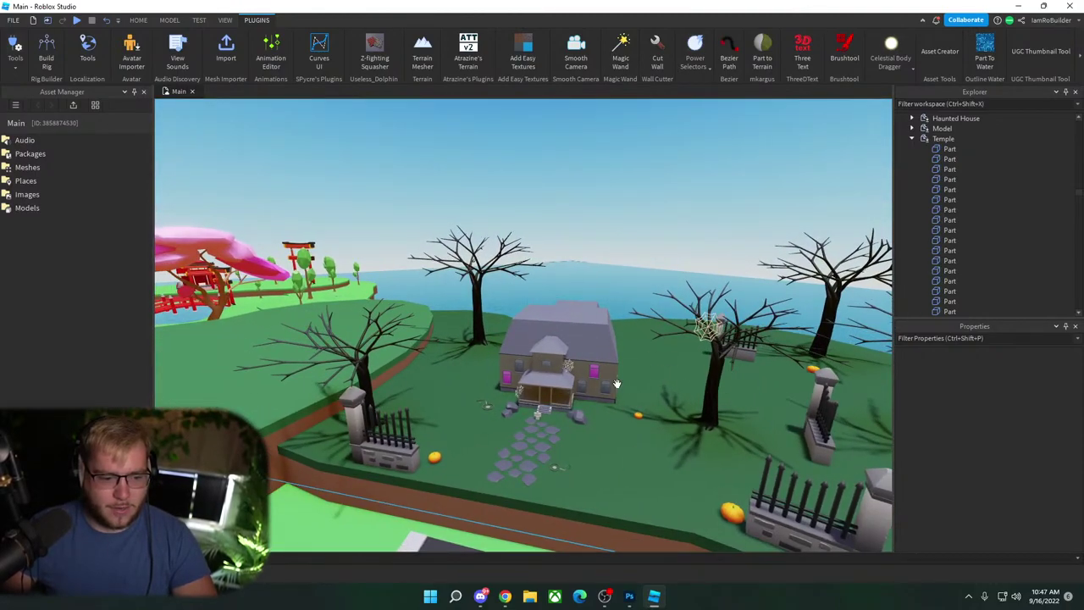
{"action": "scroll", "coordinate": [616, 383], "scroll_direction": "down", "scroll_amount": 6}
{"action": "right_click_drag", "start_coordinate": [601, 366], "coordinate": [601, 367]}
{"action": "scroll", "coordinate": [600, 366], "scroll_direction": "up", "scroll_amount": 8}
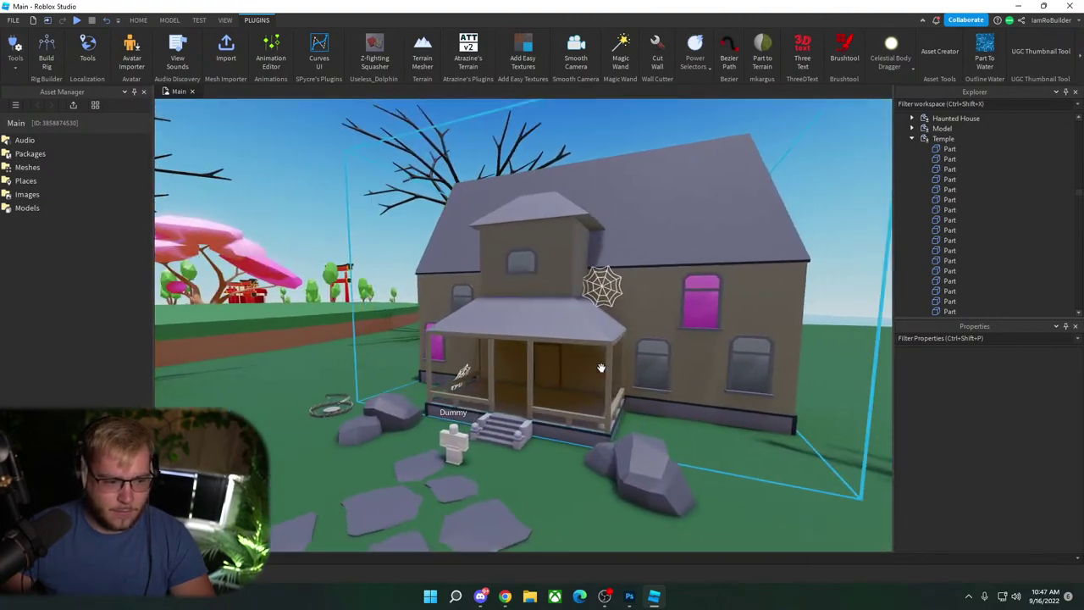
{"action": "scroll", "coordinate": [600, 366], "scroll_direction": "down", "scroll_amount": 8}
{"action": "right_click_drag", "start_coordinate": [601, 367], "coordinate": [598, 368]}
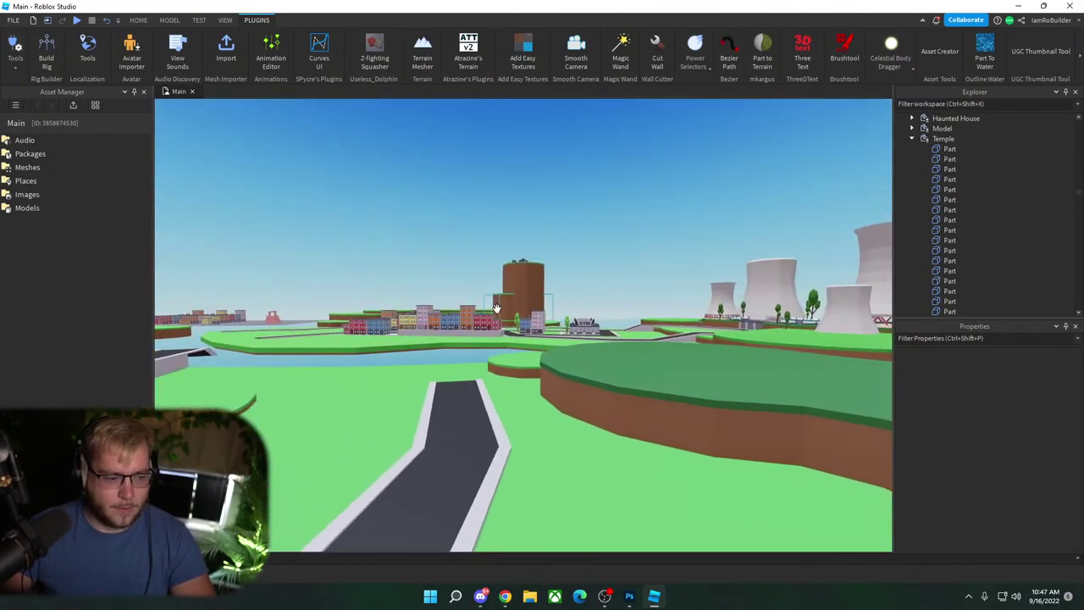
Step: Find the Temple model across the map, select it and focus the view on its front
{"action": "right_click_drag", "start_coordinate": [497, 308], "coordinate": [496, 307]}
{"action": "left_click", "coordinate": [433, 334]}
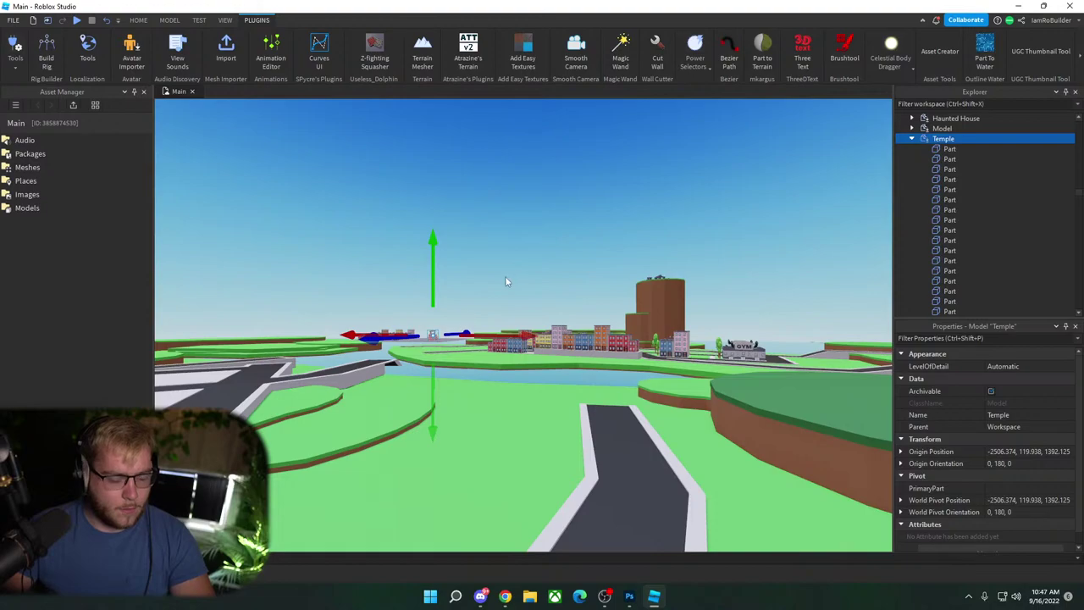
{"action": "key", "text": "f"}
{"action": "left_click", "coordinate": [723, 212]}
{"action": "scroll", "coordinate": [625, 333], "scroll_direction": "down", "scroll_amount": 5}
{"action": "right_click_drag", "start_coordinate": [624, 332], "coordinate": [624, 332]}
{"action": "scroll", "coordinate": [624, 331], "scroll_direction": "up", "scroll_amount": 3}
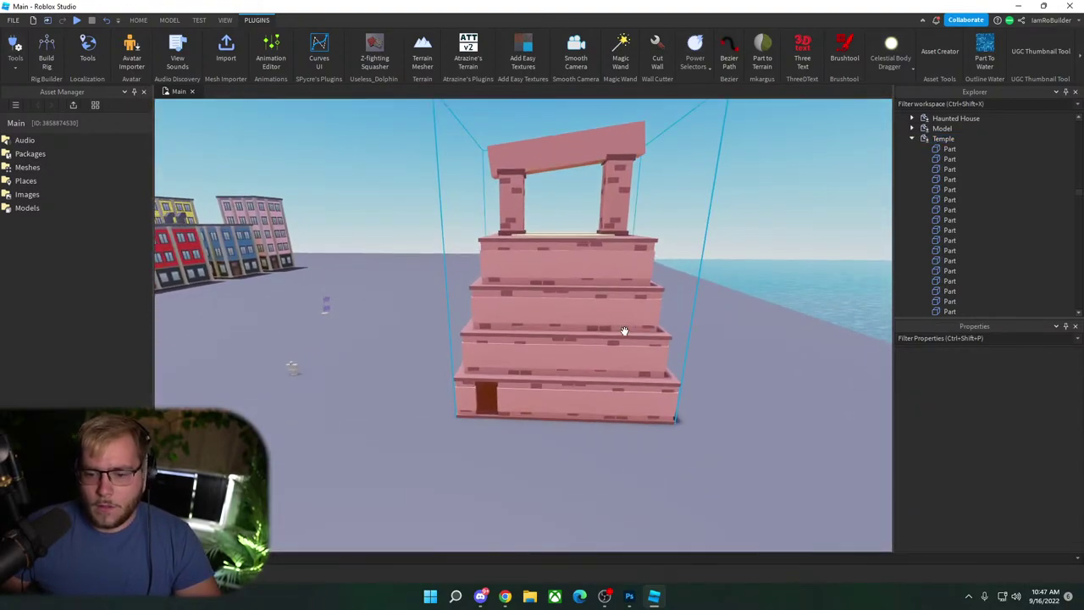
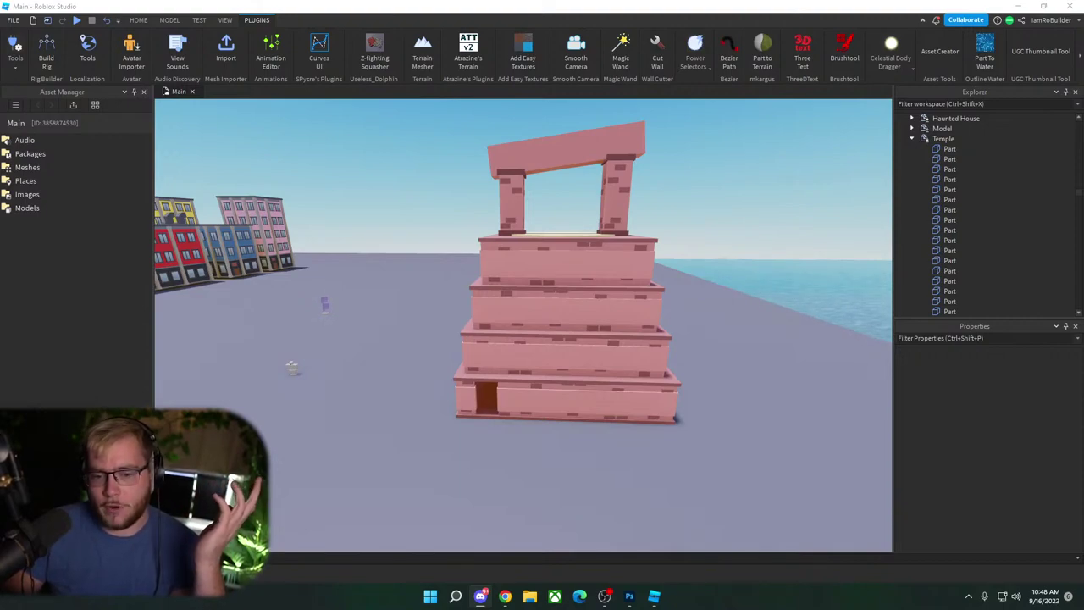
Step: Inspect the temple's accent bricks and gateway pillars both up close and from a distance
{"action": "key", "text": "alt+Tab"}
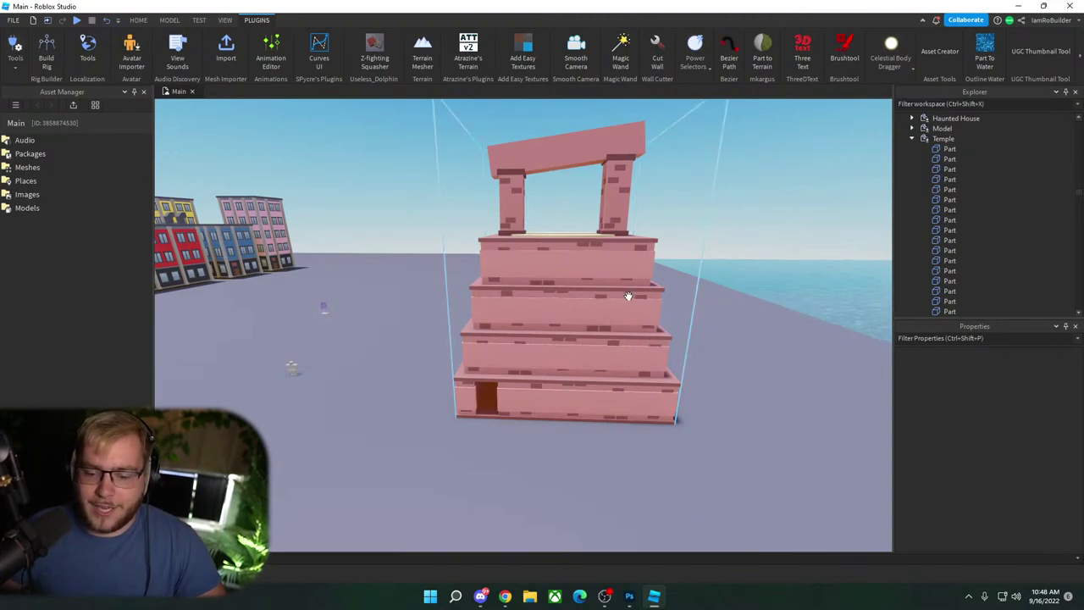
{"action": "key", "text": "s"}
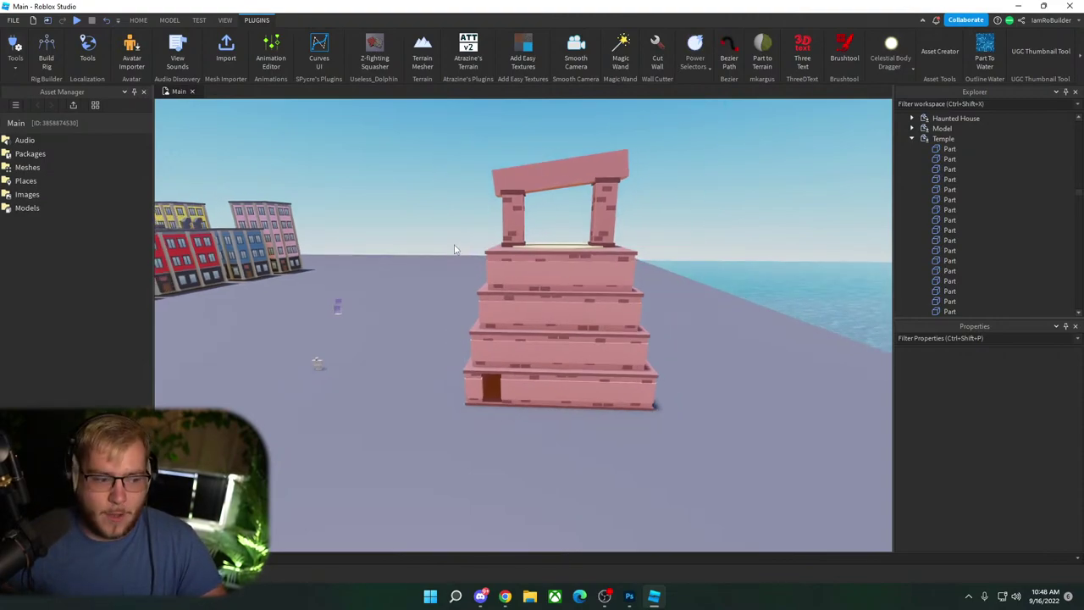
{"action": "key", "text": "a"}
{"action": "left_click", "coordinate": [576, 274]}
{"action": "scroll", "coordinate": [581, 309], "scroll_direction": "up", "scroll_amount": 10}
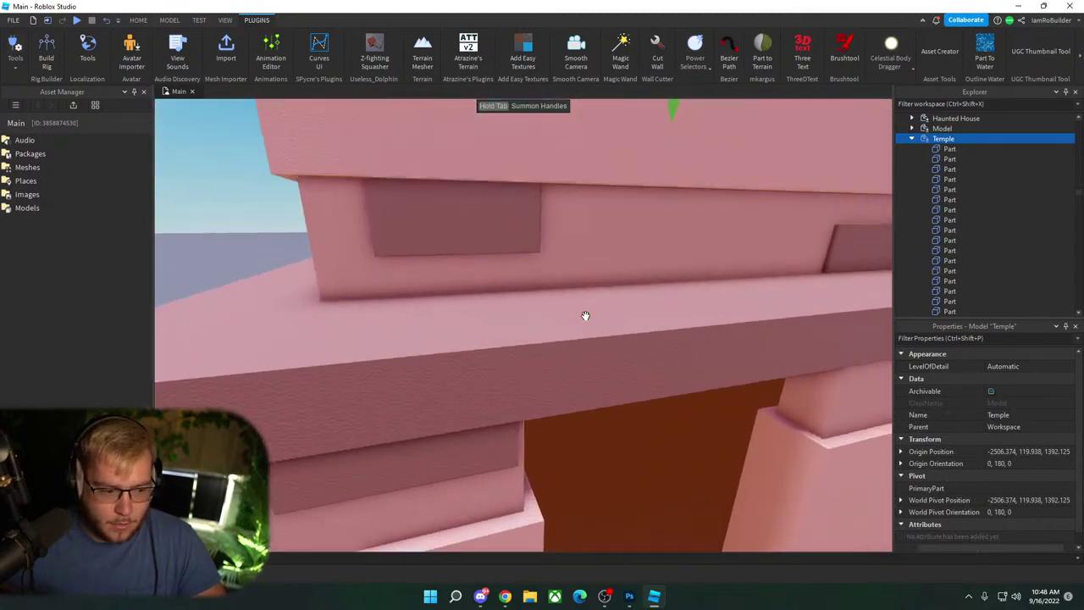
{"action": "scroll", "coordinate": [585, 315], "scroll_direction": "up", "scroll_amount": 3}
{"action": "scroll", "coordinate": [585, 315], "scroll_direction": "down", "scroll_amount": 15}
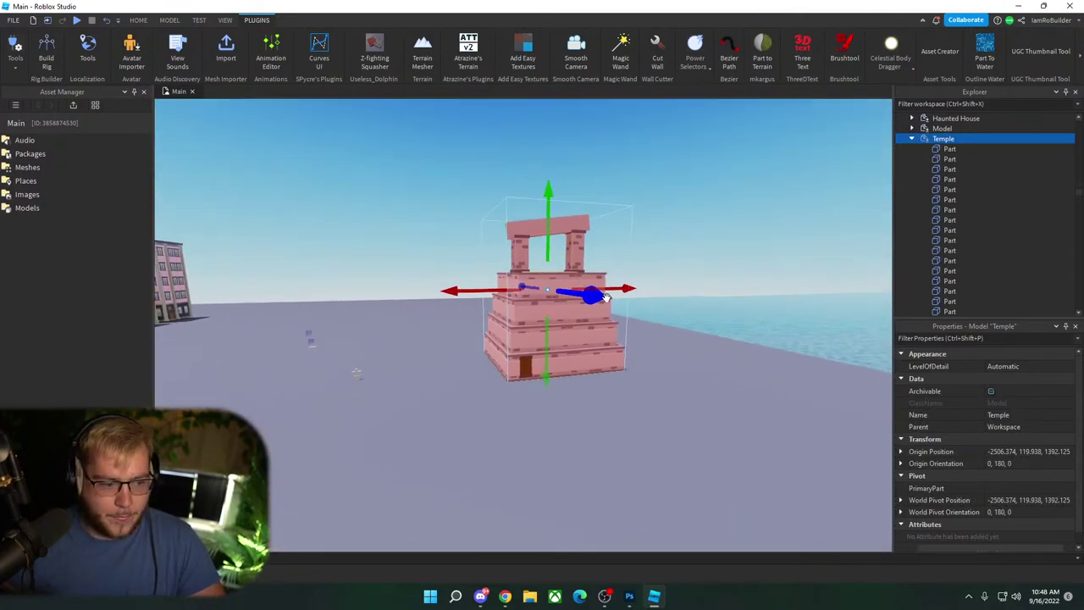
{"action": "key", "text": "d"}
{"action": "left_click", "coordinate": [660, 265]}
{"action": "key", "text": "w"}
{"action": "right_click_drag", "start_coordinate": [660, 264], "coordinate": [658, 264]}
{"action": "key", "text": "s"}
{"action": "key", "text": "d"}
{"action": "right_click_drag", "start_coordinate": [173, 111], "coordinate": [3, 4]}
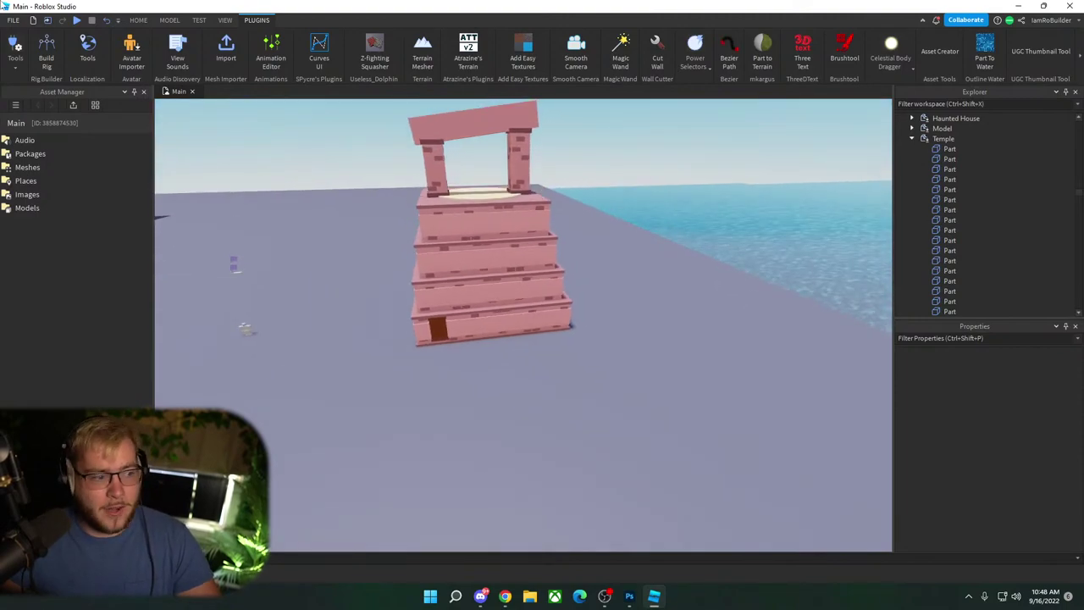
Step: Search the Toolbox models for "MESH PACK", insert the Go-To Mesh Pack and close the Toolbox
{"action": "left_click", "coordinate": [138, 19]}
{"action": "left_click", "coordinate": [292, 49]}
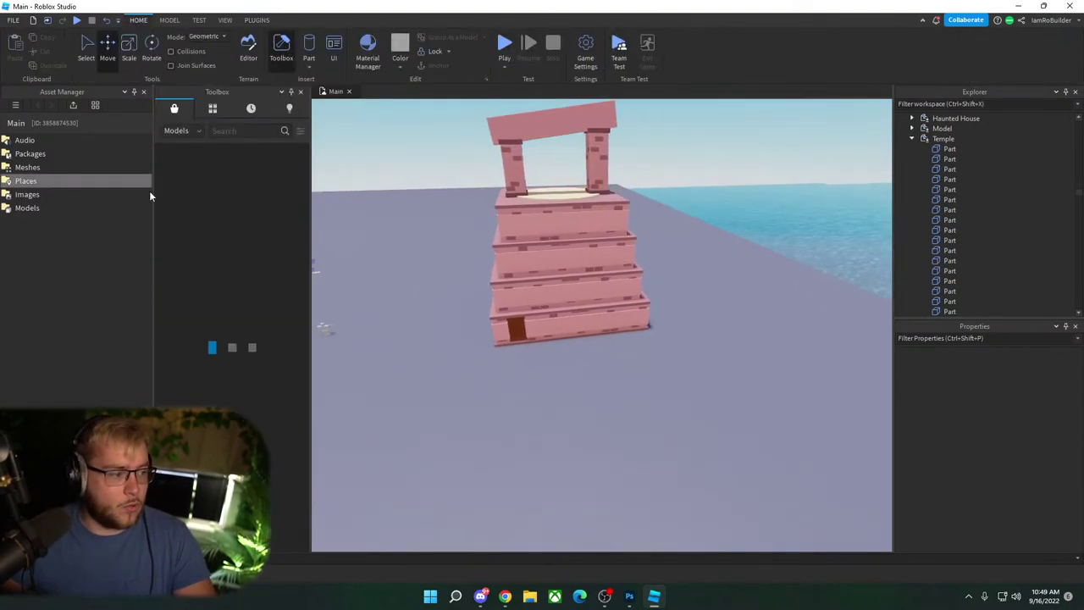
{"action": "type", "text": "MESH PACK"}
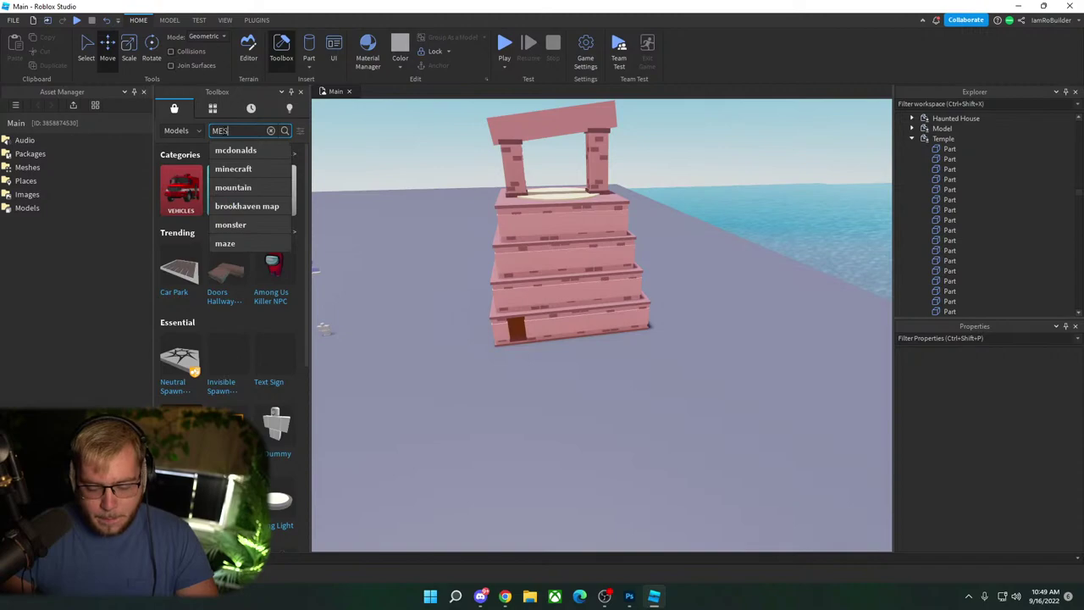
{"action": "key", "text": "Return"}
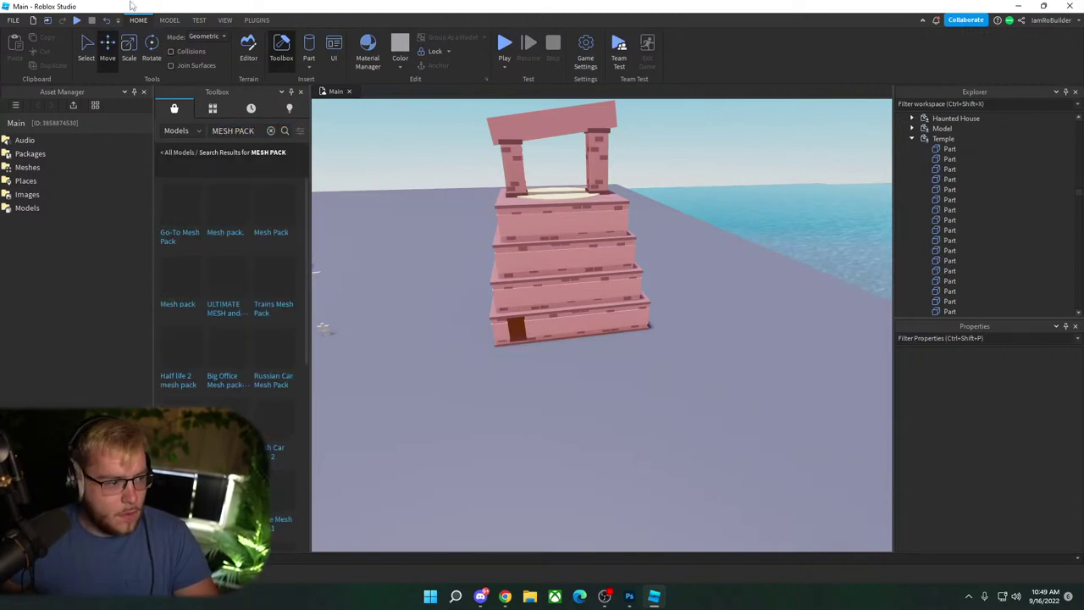
{"action": "left_click", "coordinate": [189, 212]}
{"action": "left_click", "coordinate": [271, 131]}
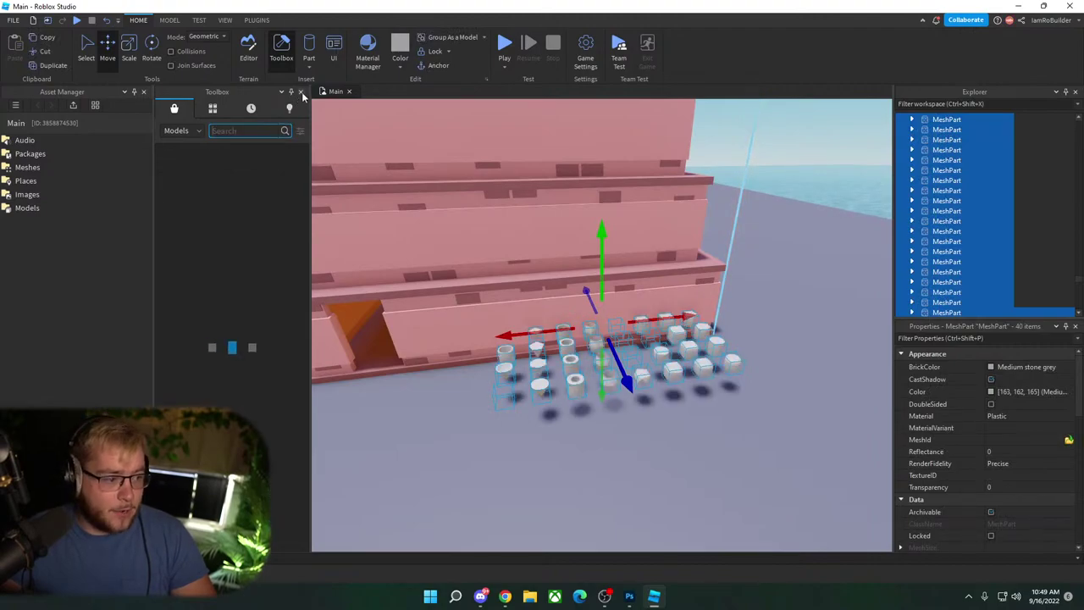
{"action": "left_click", "coordinate": [300, 92]}
Step: Move the inserted mesh parts away from the temple onto open ground and view the whole grid of shapes
{"action": "left_click_drag", "start_coordinate": [628, 362], "coordinate": [677, 352]}
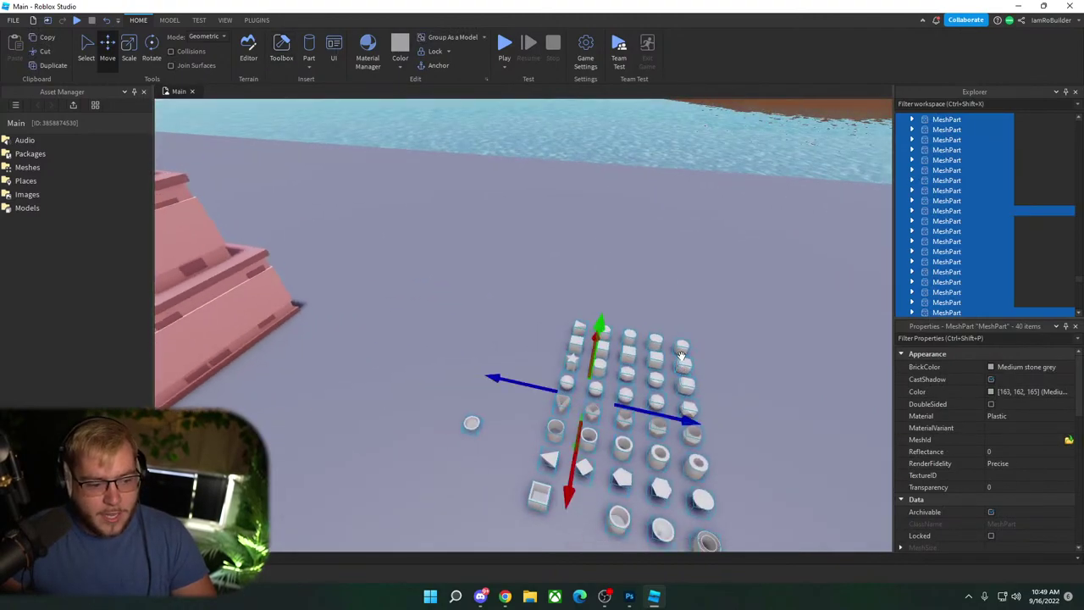
{"action": "left_click", "coordinate": [636, 231]}
{"action": "right_click_drag", "start_coordinate": [637, 232], "coordinate": [637, 254]}
{"action": "key", "text": "w"}
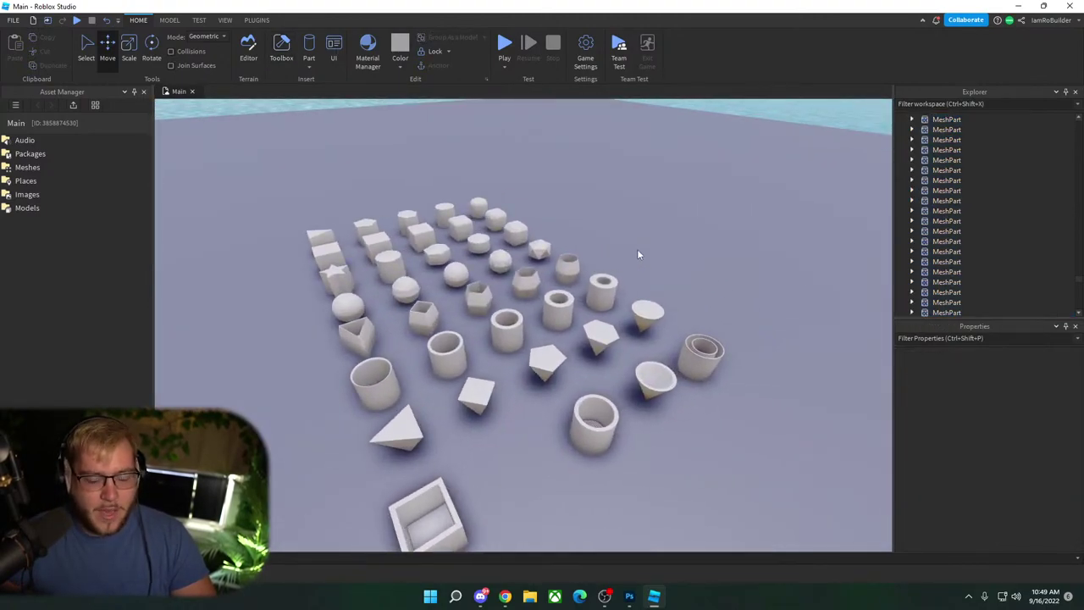
{"action": "right_click_drag", "start_coordinate": [542, 263], "coordinate": [455, 269]}
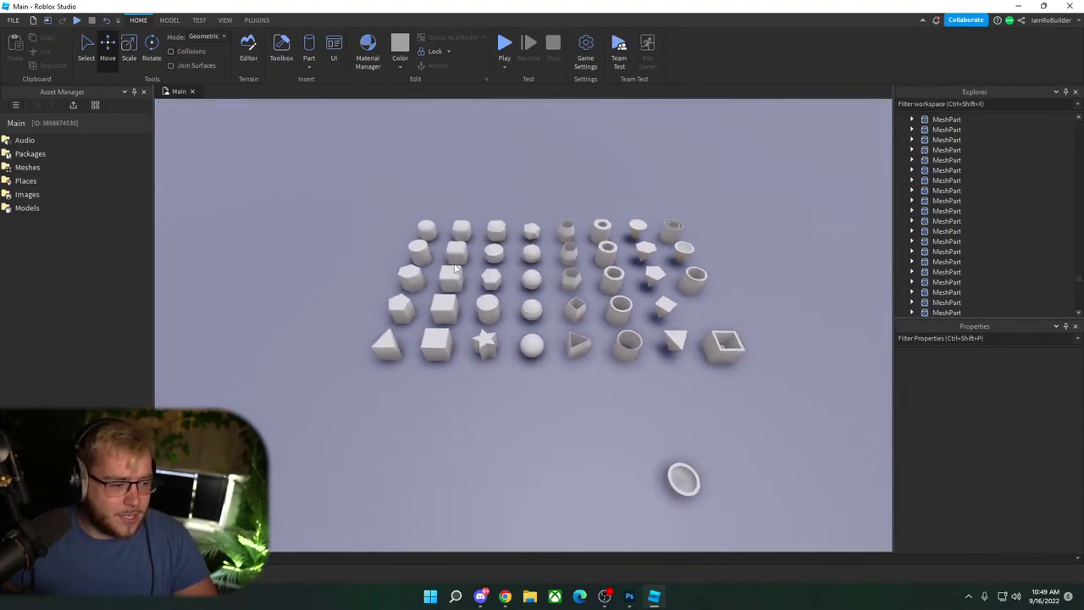
{"action": "key", "text": "d"}
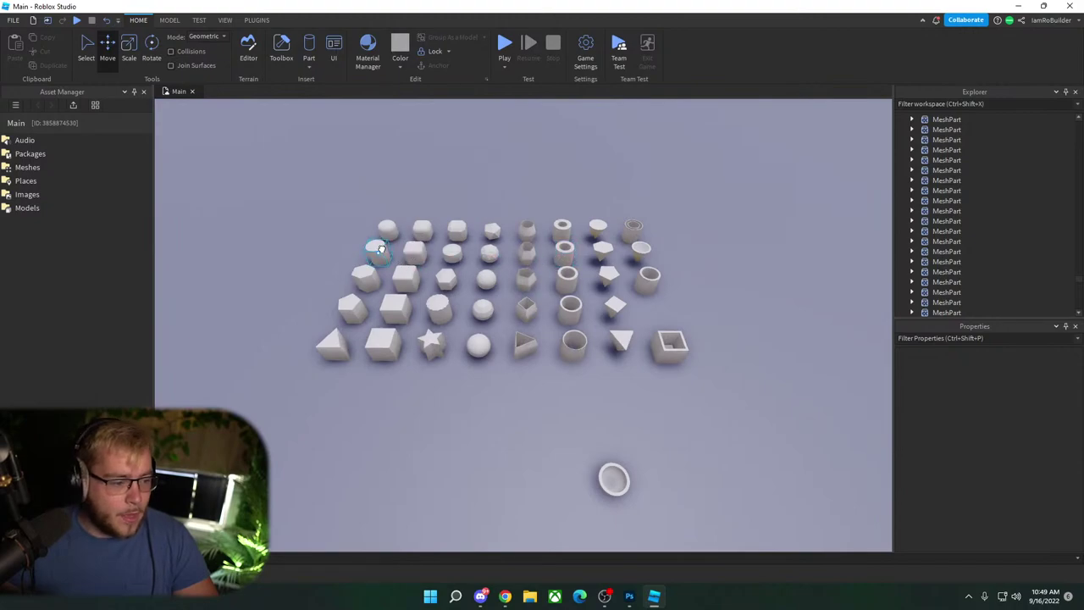
Step: Duplicate the cylinder and the smooth sphere meshes and place both copies together beside the grid
{"action": "left_click", "coordinate": [380, 248]}
{"action": "key", "text": "ctrl+d"}
{"action": "left_click_drag", "start_coordinate": [383, 252], "coordinate": [777, 193]}
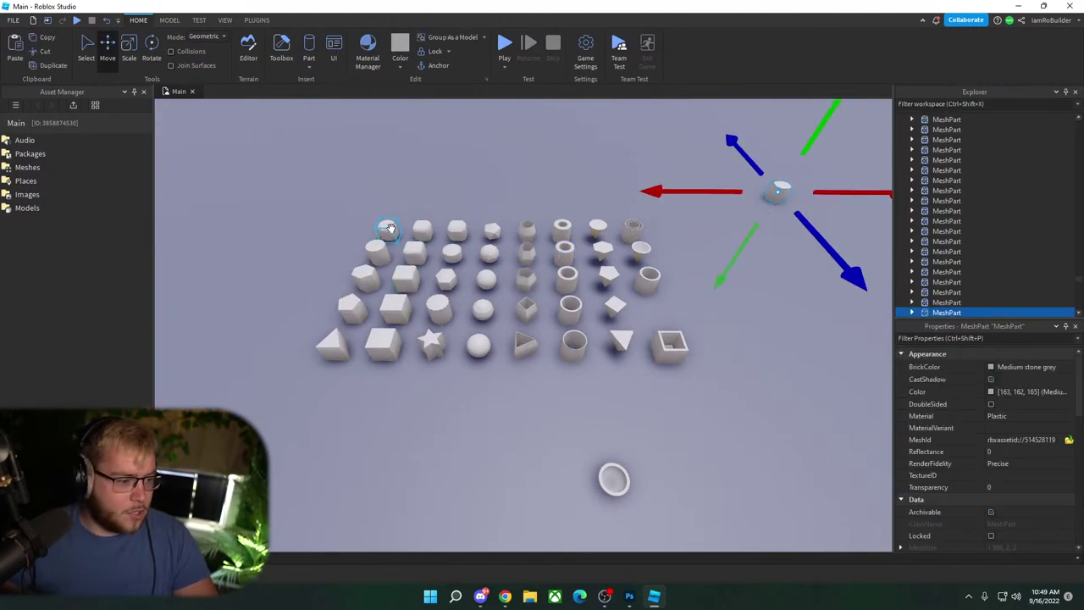
{"action": "left_click", "coordinate": [488, 352]}
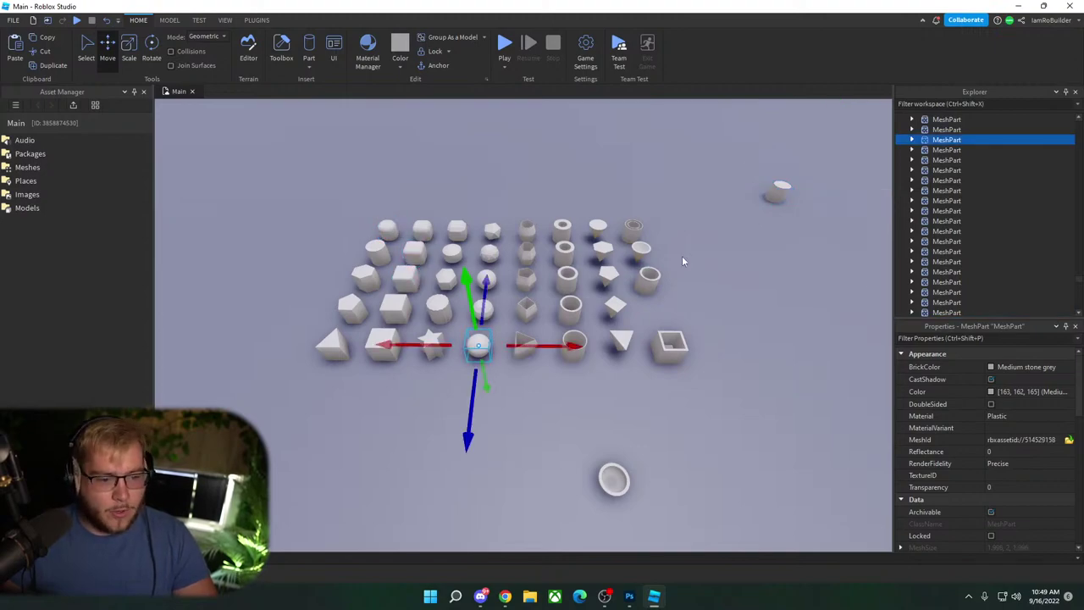
{"action": "key", "text": "ctrl+d"}
{"action": "left_click_drag", "start_coordinate": [480, 326], "coordinate": [762, 238]}
Step: Duplicate the inverted cone mesh and line the copy up in a row with the copied cylinder and sphere
{"action": "left_click", "coordinate": [599, 232]}
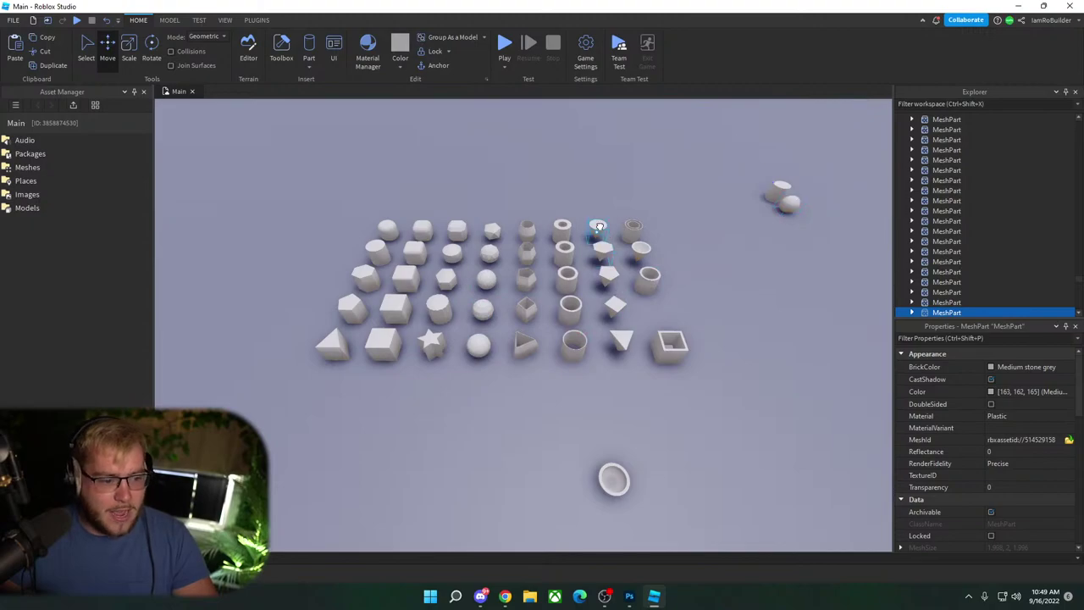
{"action": "key", "text": "ctrl+d"}
{"action": "left_click_drag", "start_coordinate": [599, 213], "coordinate": [757, 196]}
{"action": "right_click_drag", "start_coordinate": [759, 212], "coordinate": [769, 239]}
{"action": "key", "text": "w"}
{"action": "left_click_drag", "start_coordinate": [587, 307], "coordinate": [550, 308]}
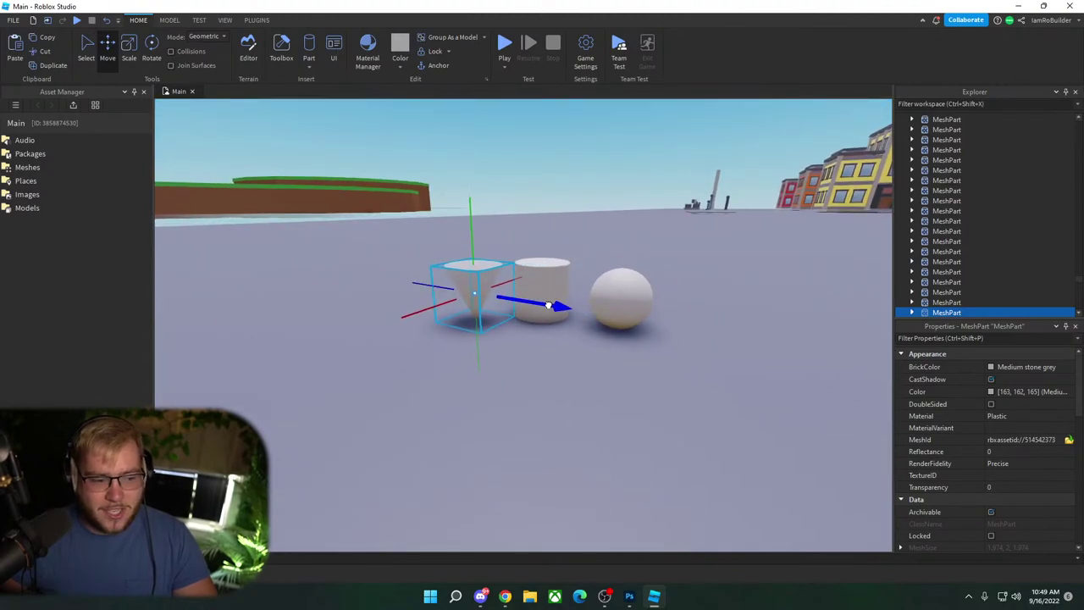
{"action": "left_click", "coordinate": [583, 177]}
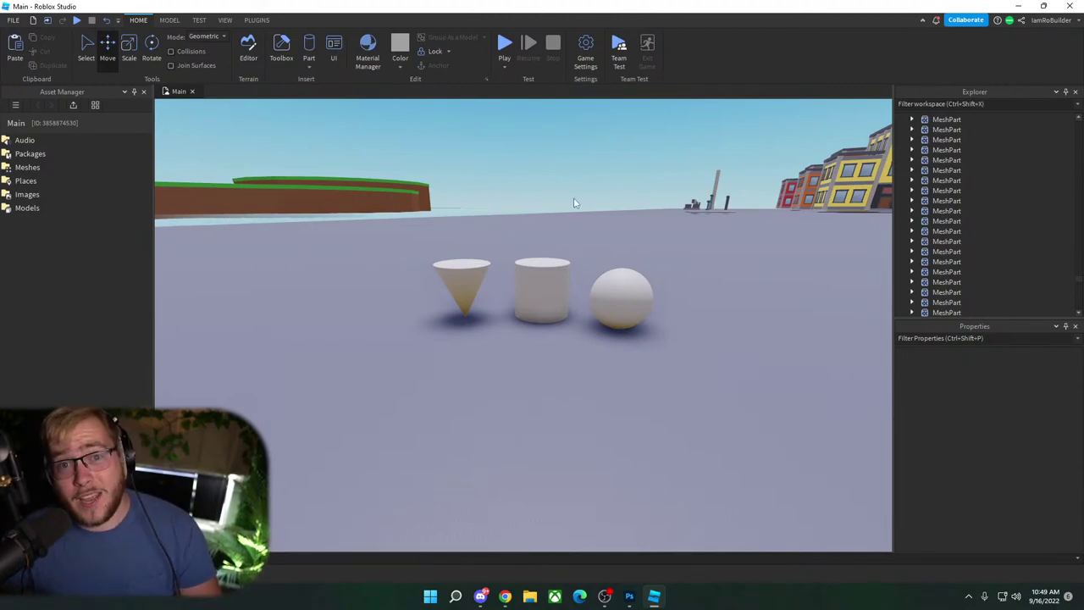
Step: Copy the cylinder's position and apply it to the sphere, setting it to -2495.375, 81.644, 1286.5
{"action": "left_click", "coordinate": [618, 298]}
{"action": "left_click", "coordinate": [542, 293]}
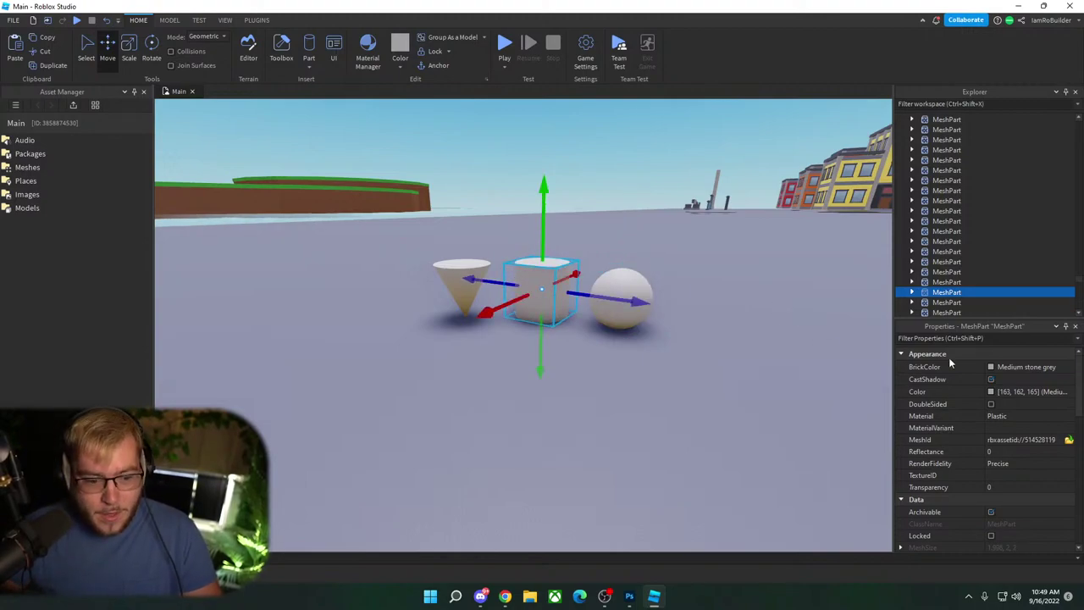
{"action": "scroll", "coordinate": [1021, 475], "scroll_direction": "down", "scroll_amount": 4}
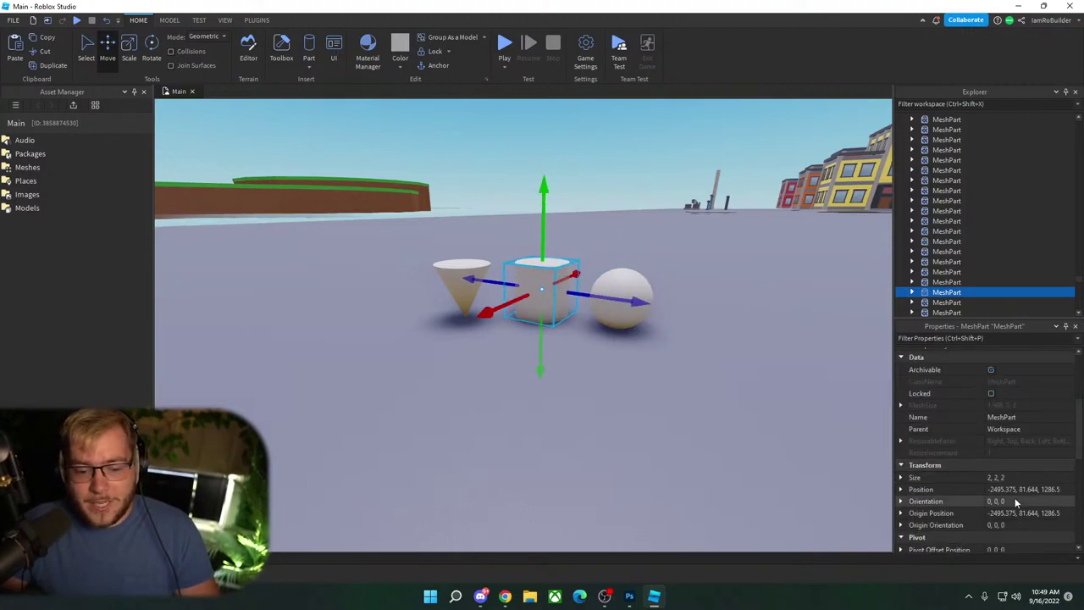
{"action": "left_click", "coordinate": [1021, 489]}
{"action": "key", "text": "ctrl+c"}
{"action": "left_click", "coordinate": [623, 293]}
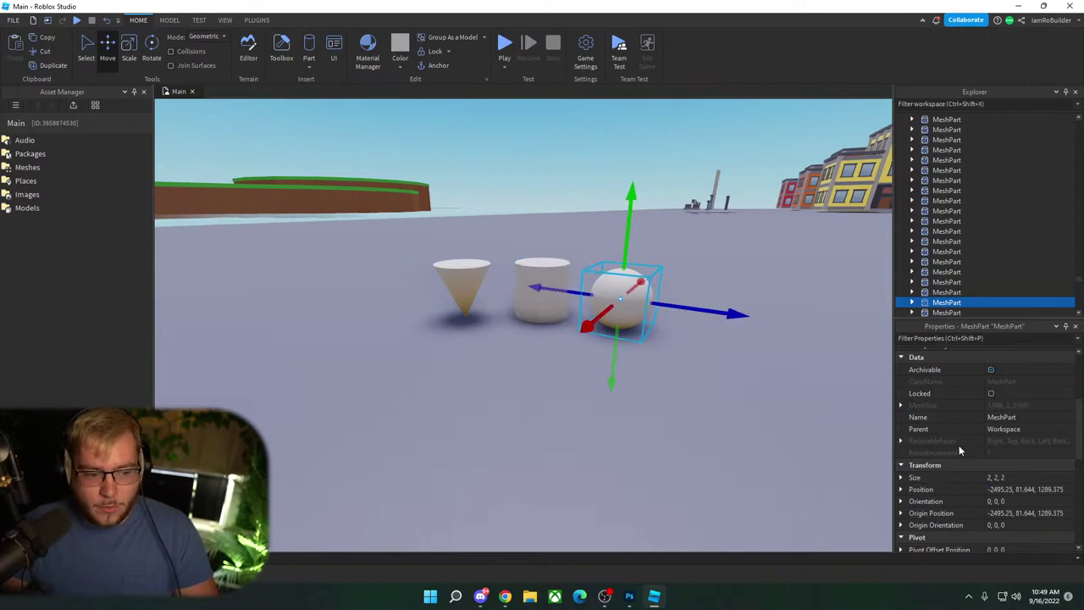
{"action": "left_click", "coordinate": [1029, 489]}
{"action": "key", "text": "ctrl+v"}
{"action": "key", "text": "Return"}
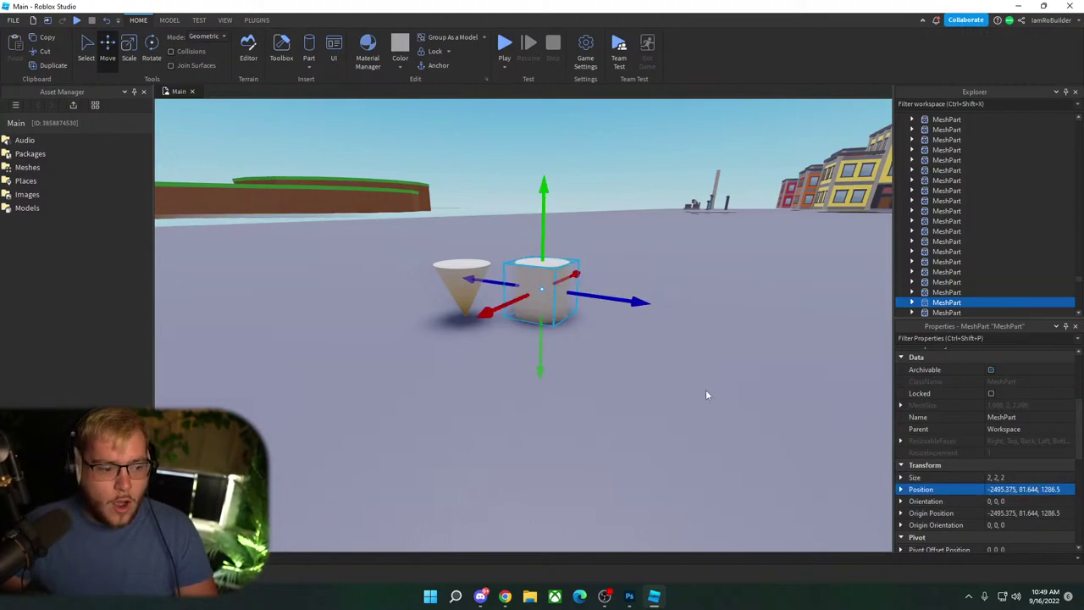
Step: Raise the sphere inside the cylinder to form a rounded dome on top, and check it up close
{"action": "key", "text": "w"}
{"action": "left_click_drag", "start_coordinate": [539, 247], "coordinate": [537, 219]}
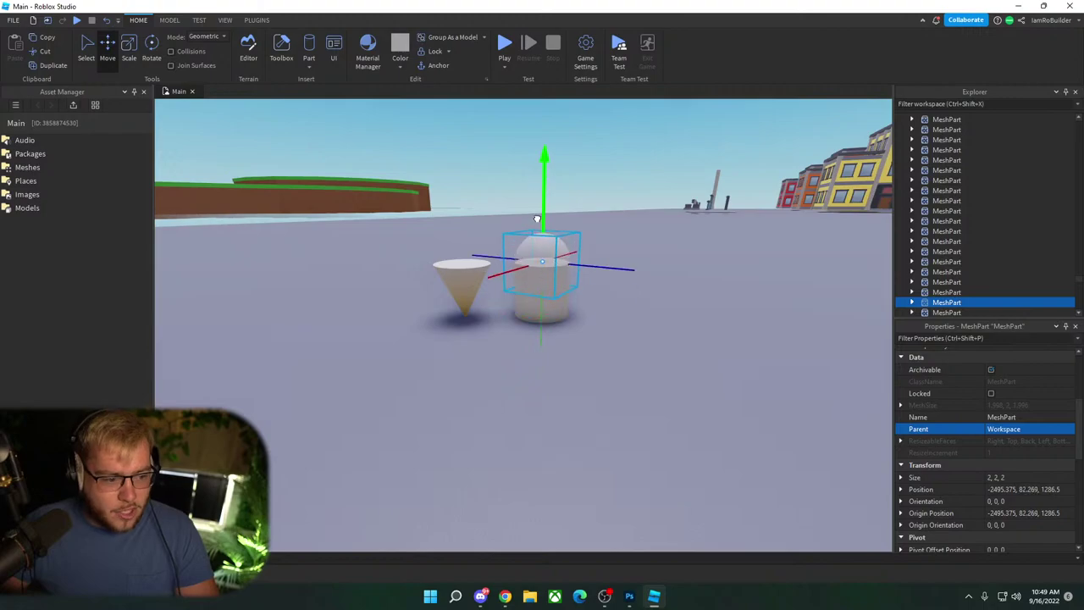
{"action": "left_click", "coordinate": [619, 217]}
{"action": "key", "text": "w"}
{"action": "right_click_drag", "start_coordinate": [619, 218], "coordinate": [619, 218]}
{"action": "key", "text": "s"}
{"action": "key", "text": "w"}
{"action": "key", "text": "w"}
{"action": "key", "text": "s"}
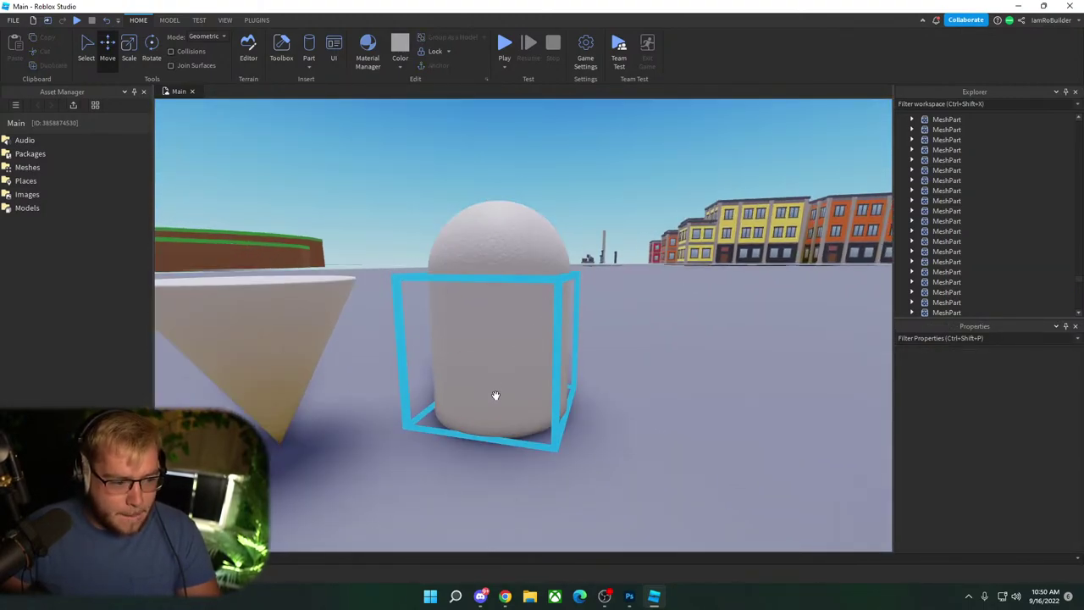
Step: Scale the cylinder shorter from its base to make a squat body beneath the dome
{"action": "left_click", "coordinate": [496, 394]}
{"action": "left_click", "coordinate": [129, 56]}
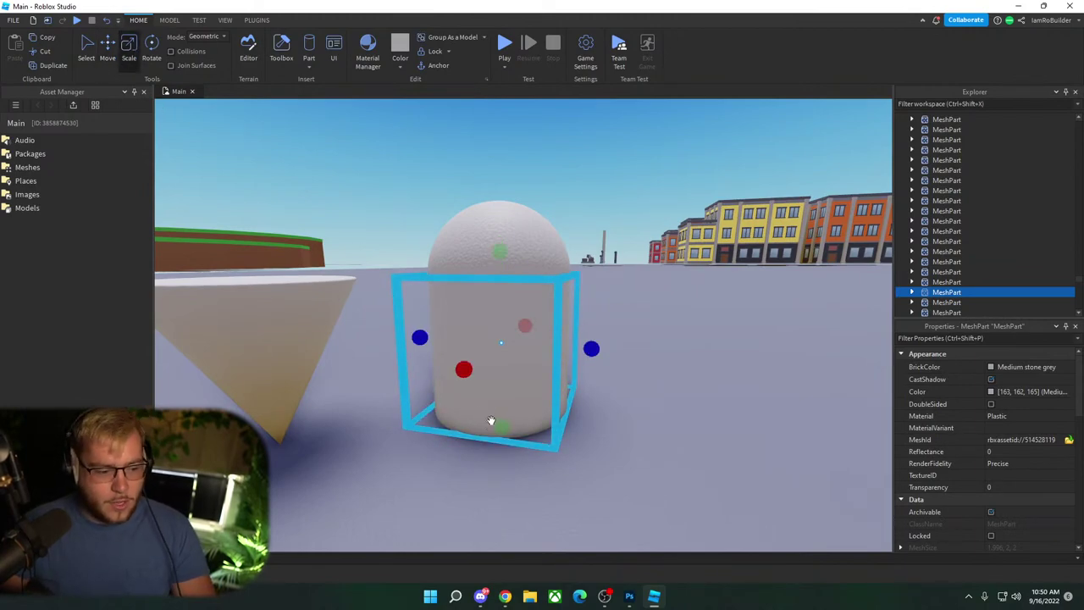
{"action": "left_click_drag", "start_coordinate": [495, 439], "coordinate": [500, 377]}
{"action": "key", "text": "ctrl+z"}
{"action": "scroll", "coordinate": [517, 386], "scroll_direction": "down", "scroll_amount": 4}
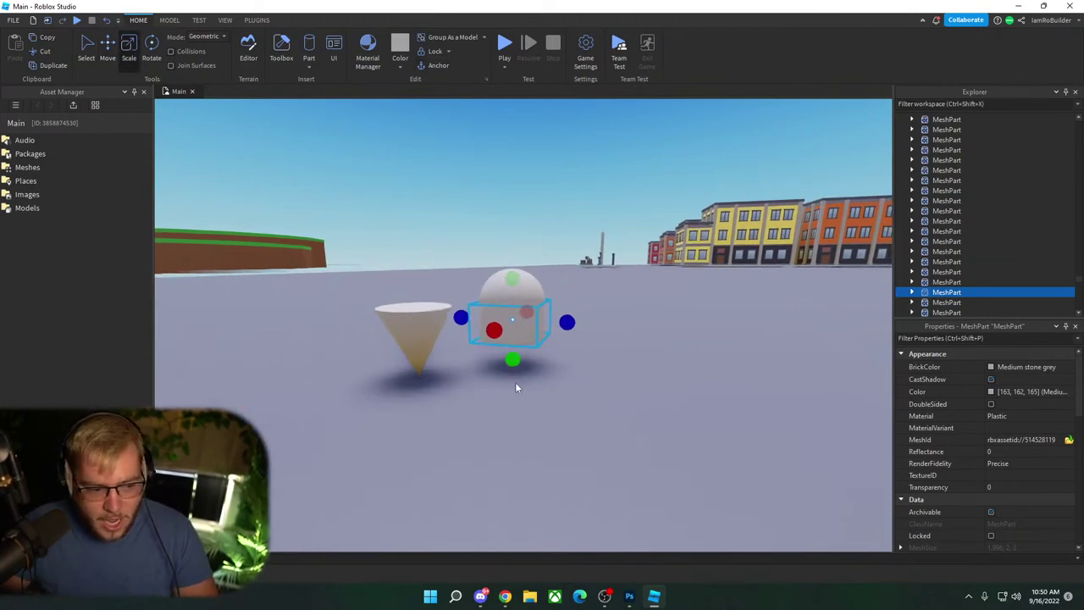
{"action": "scroll", "coordinate": [517, 385], "scroll_direction": "down", "scroll_amount": 2}
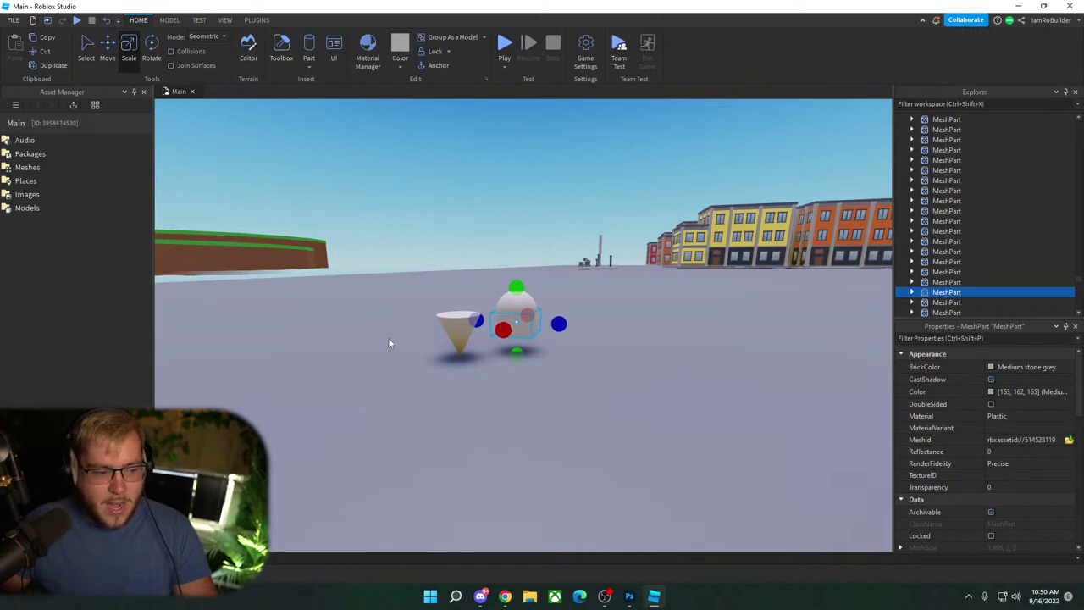
Step: Apply the copied position -2495.375, 81.644, 1286.5 to the cone so it lines up with the domed cylinder
{"action": "left_click", "coordinate": [458, 328]}
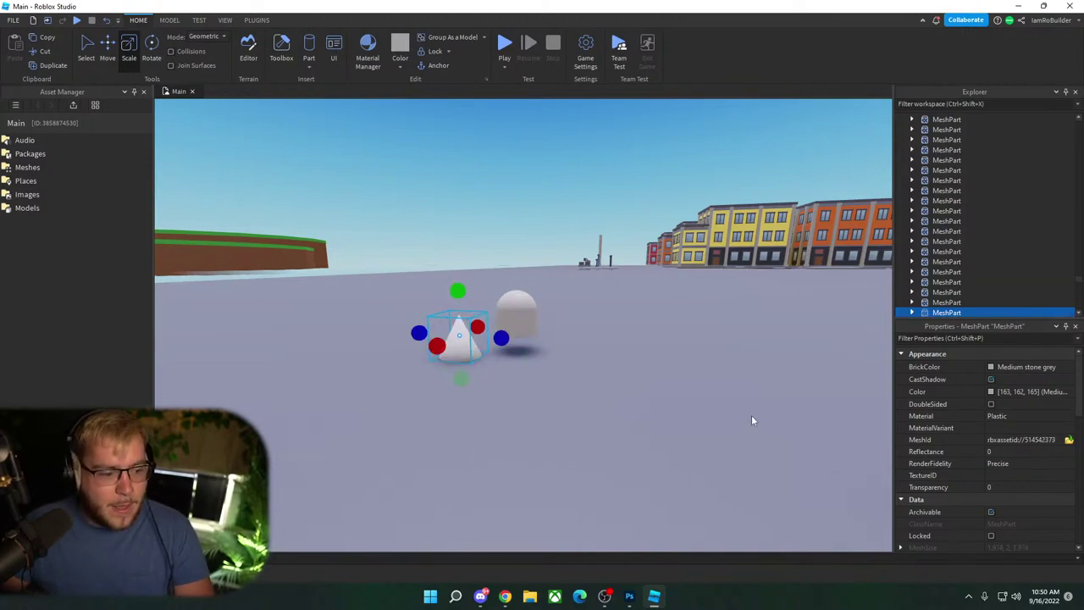
{"action": "scroll", "coordinate": [1019, 479], "scroll_direction": "down", "scroll_amount": 5}
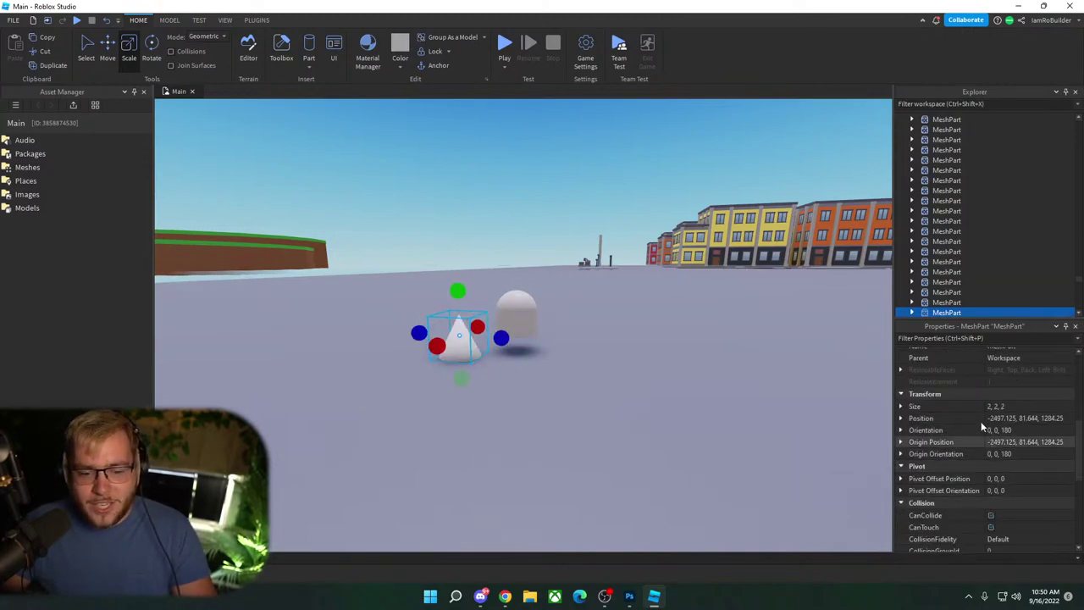
{"action": "left_click", "coordinate": [1008, 419]}
{"action": "key", "text": "ctrl+v"}
{"action": "key", "text": "Return"}
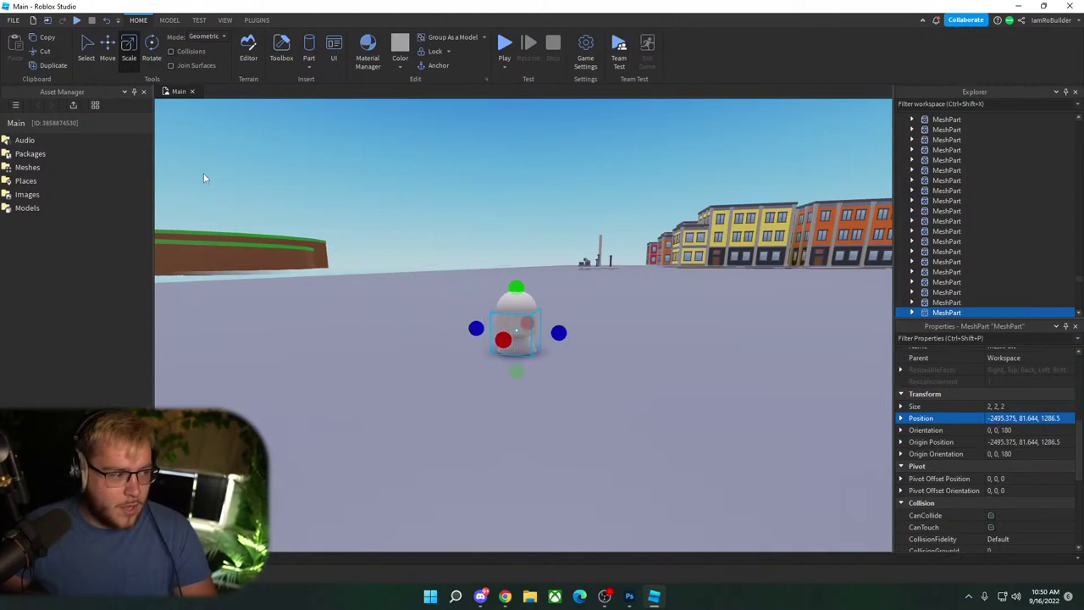
Step: Raise the cone inside the cylinder and scale it evenly to 2.875 on each axis to form the bell's flared rim
{"action": "left_click", "coordinate": [106, 47]}
{"action": "left_click_drag", "start_coordinate": [514, 273], "coordinate": [516, 257]}
{"action": "left_click", "coordinate": [129, 53]}
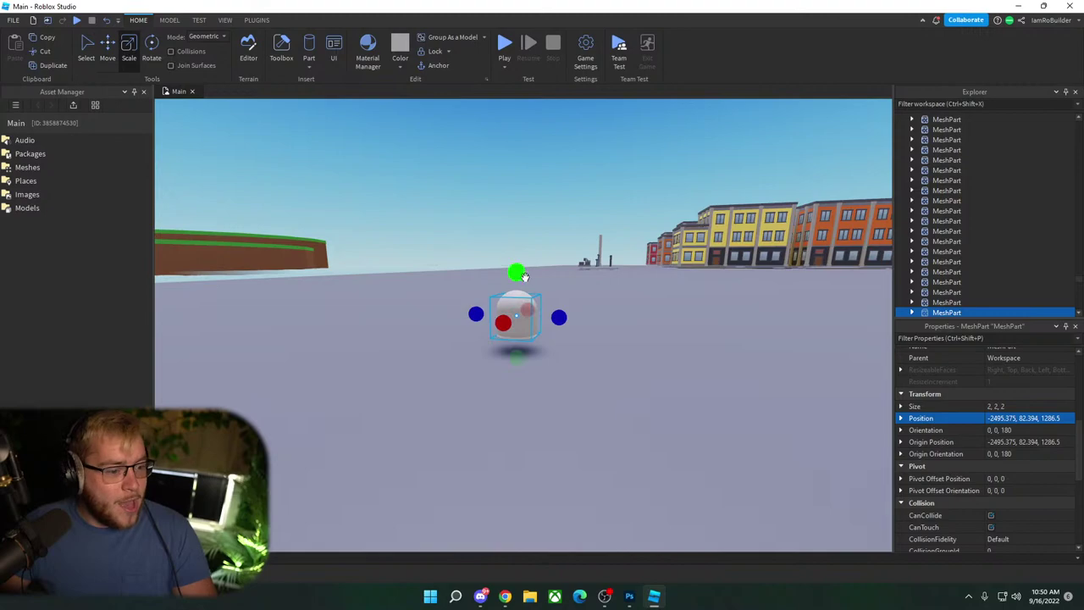
{"action": "left_click_drag", "start_coordinate": [518, 357], "coordinate": [520, 393], "text": "shift"}
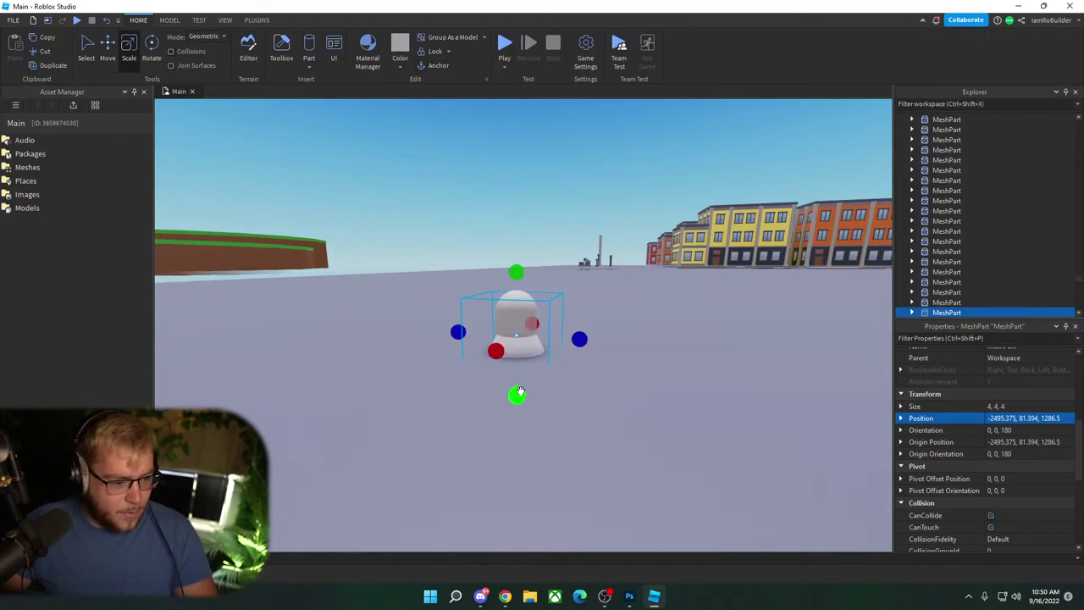
{"action": "mouse_move", "coordinate": [514, 277]}
{"action": "left_mouse_down", "text": "shift"}
{"action": "mouse_move", "coordinate": [516, 264]}
{"action": "mouse_move", "coordinate": [522, 283]}
{"action": "left_mouse_up", "text": "shift"}
{"action": "left_click_drag", "start_coordinate": [517, 394], "coordinate": [517, 371], "text": "shift"}
{"action": "left_click", "coordinate": [588, 365]}
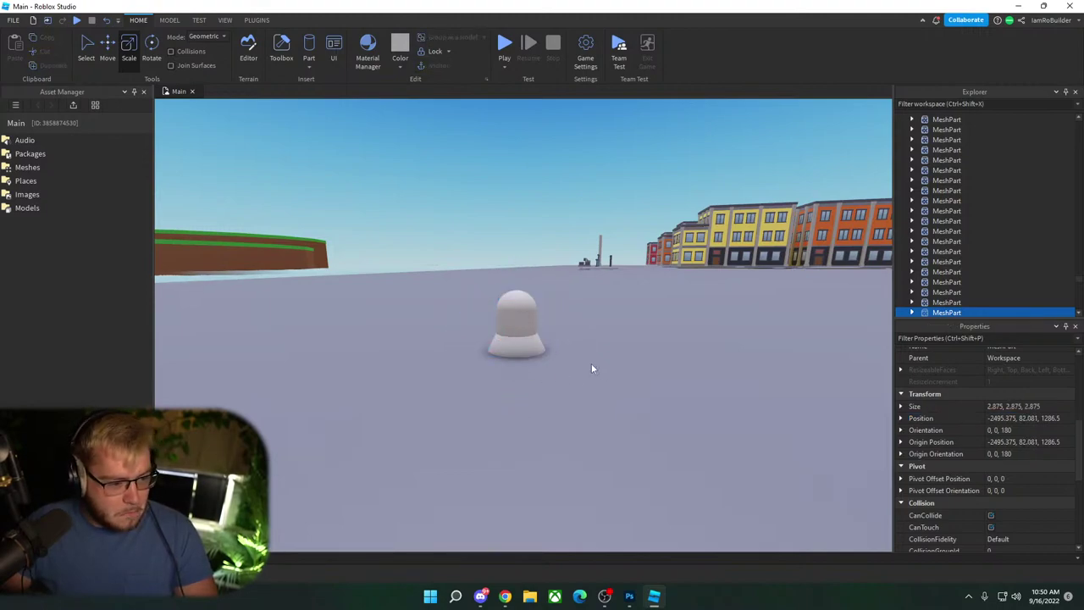
Step: Group the dome, cylinder and cone meshes into one model and view it up close
{"action": "left_click_drag", "start_coordinate": [457, 273], "coordinate": [571, 396]}
{"action": "key", "text": "ctrl+g"}
{"action": "left_click", "coordinate": [571, 365]}
{"action": "right_click_drag", "start_coordinate": [571, 365], "coordinate": [571, 365]}
{"action": "key", "text": "w"}
{"action": "key", "text": "w"}
{"action": "left_click", "coordinate": [501, 246], "text": "alt"}
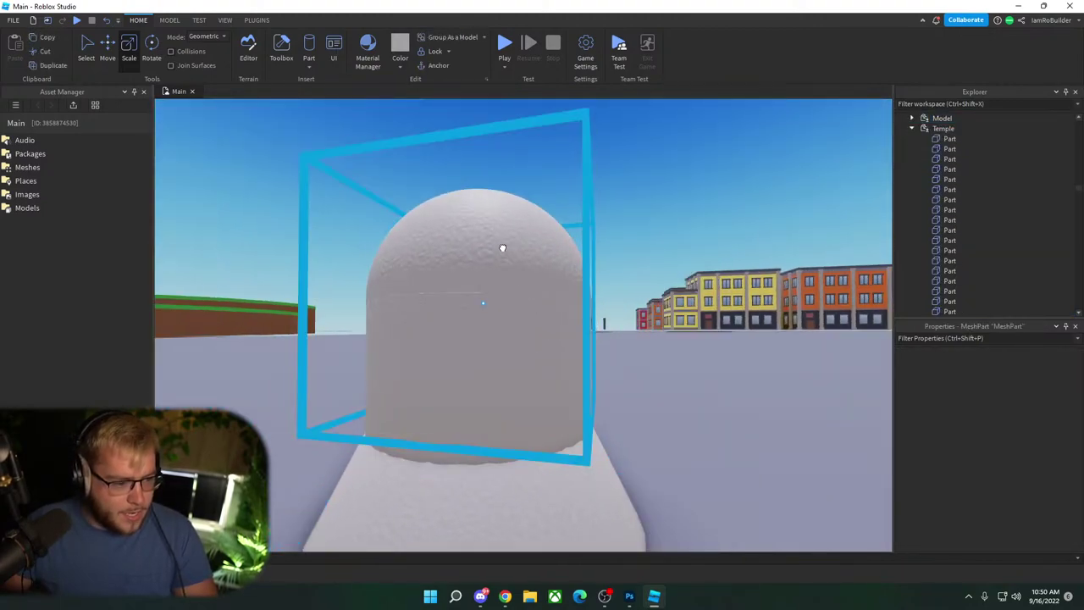
{"action": "left_click", "coordinate": [107, 46]}
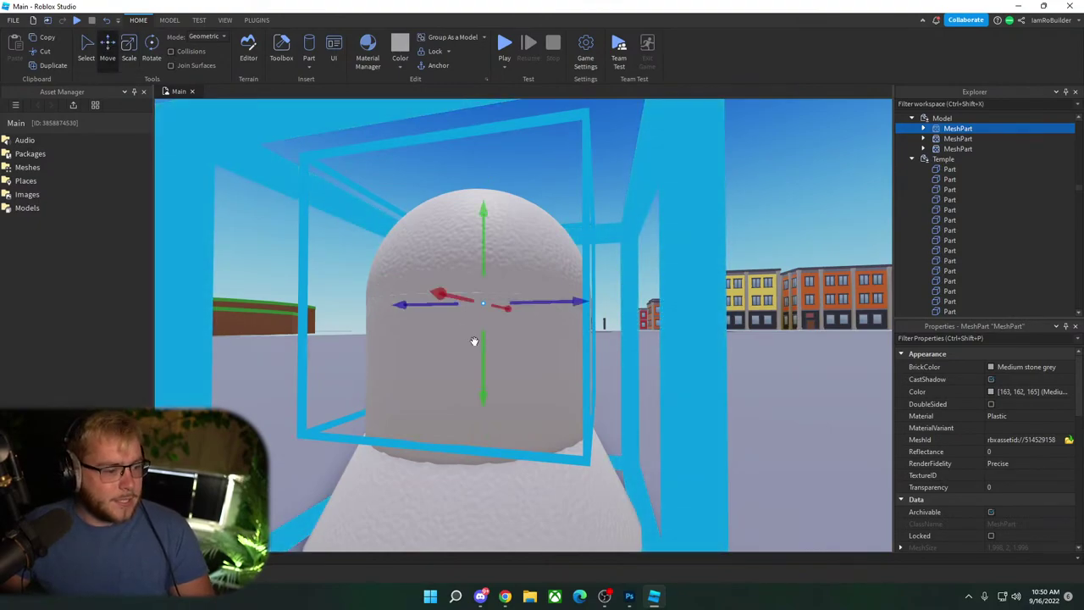
{"action": "left_click_drag", "start_coordinate": [477, 339], "coordinate": [491, 358]}
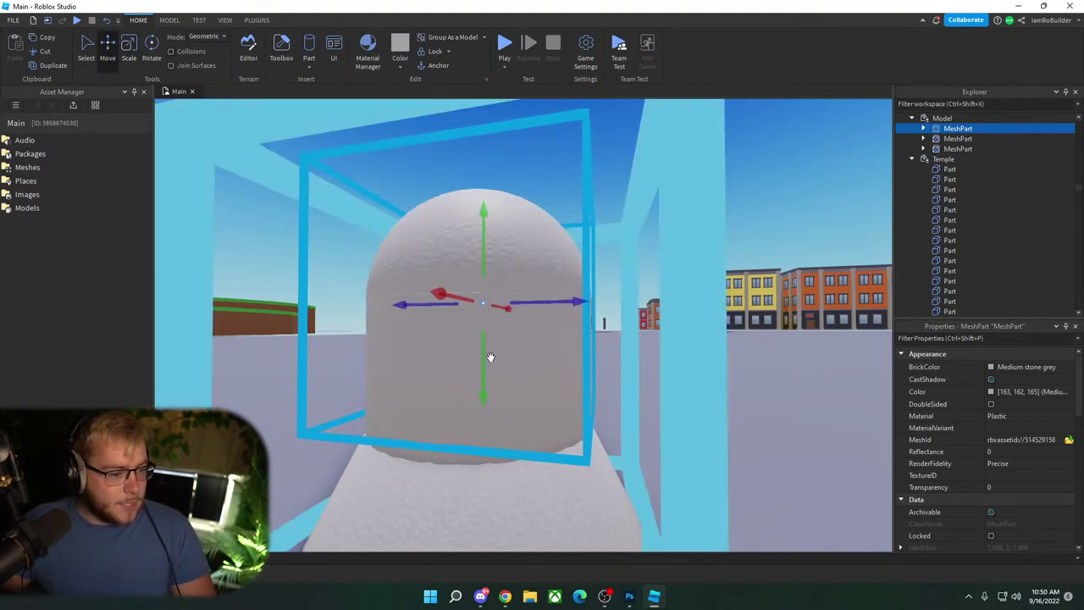
{"action": "left_click", "coordinate": [683, 370]}
Step: Colour all three meshes of the bell Copper
{"action": "right_click_drag", "start_coordinate": [675, 367], "coordinate": [675, 366]}
{"action": "key", "text": "s"}
{"action": "scroll", "coordinate": [674, 367], "scroll_direction": "down", "scroll_amount": 3}
{"action": "left_click", "coordinate": [479, 313]}
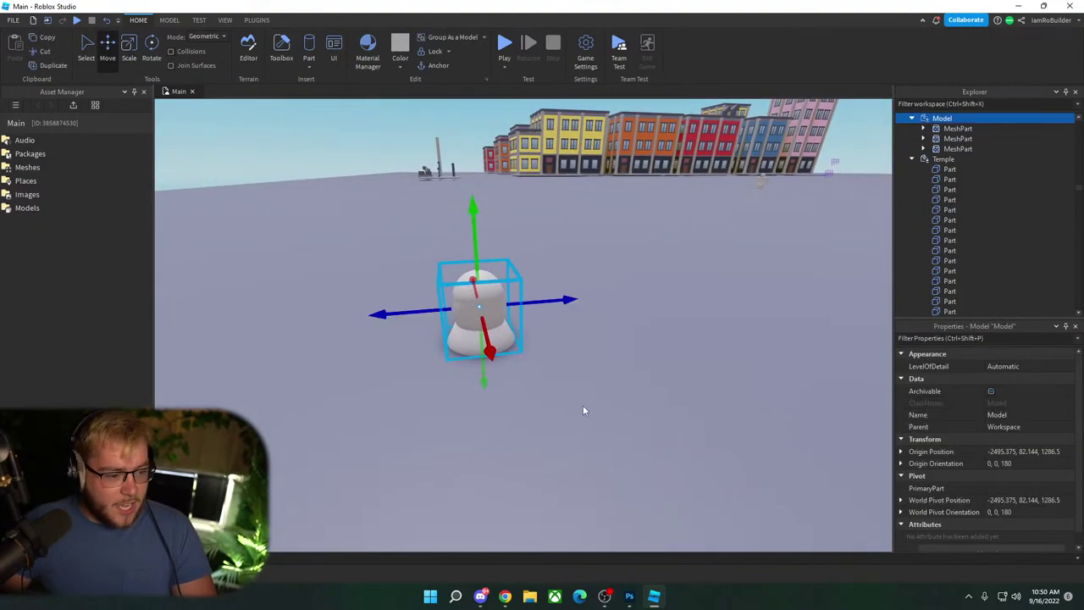
{"action": "left_click", "coordinate": [476, 288]}
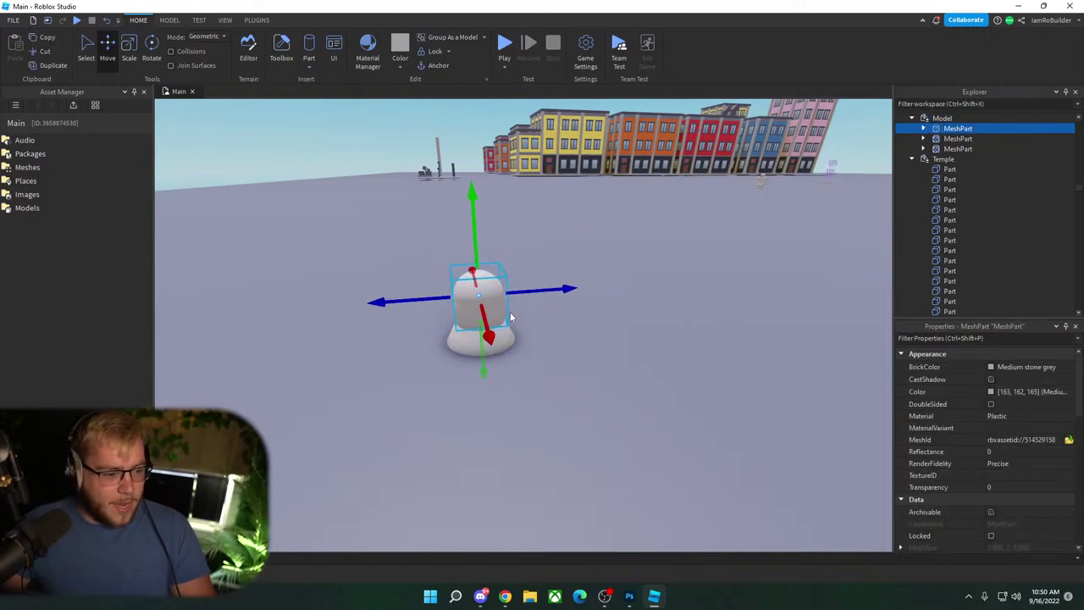
{"action": "left_click", "coordinate": [512, 336], "text": "ctrl"}
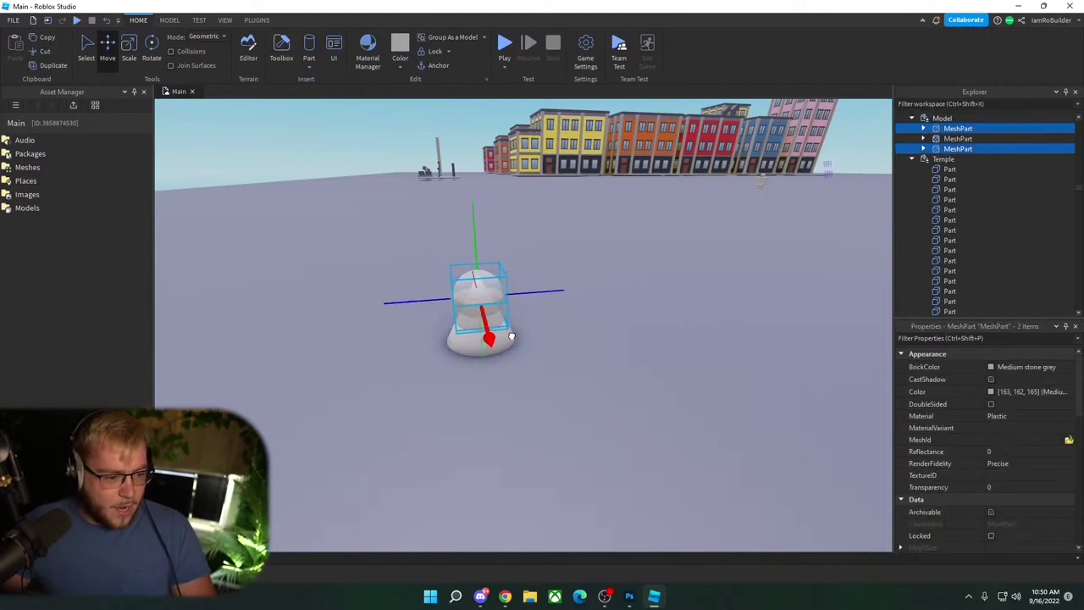
{"action": "left_click", "coordinate": [441, 347], "text": "ctrl"}
{"action": "left_click", "coordinate": [1029, 367]}
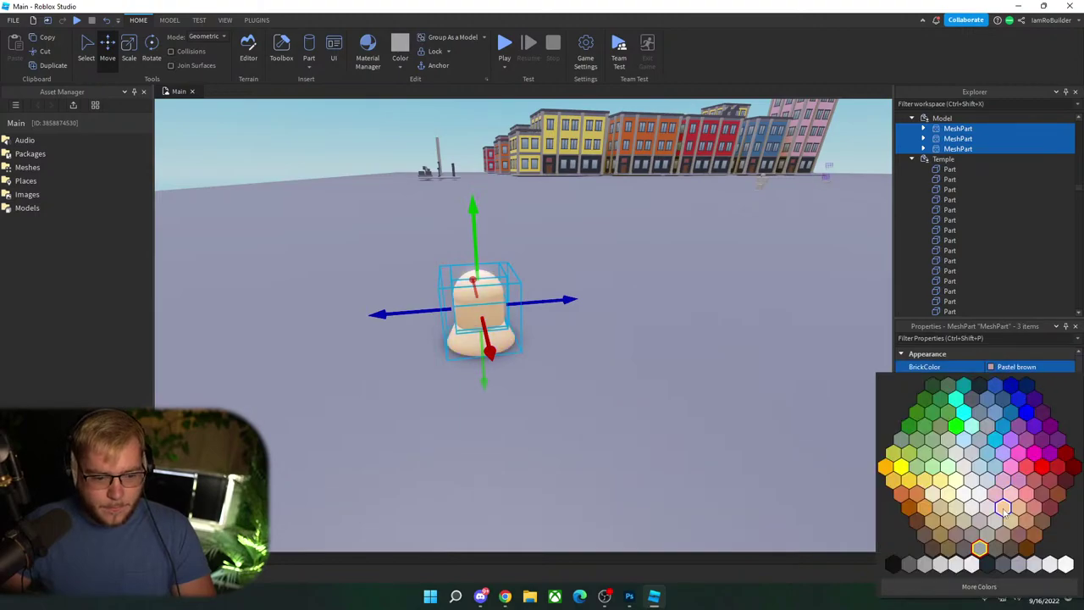
{"action": "left_click", "coordinate": [1020, 535]}
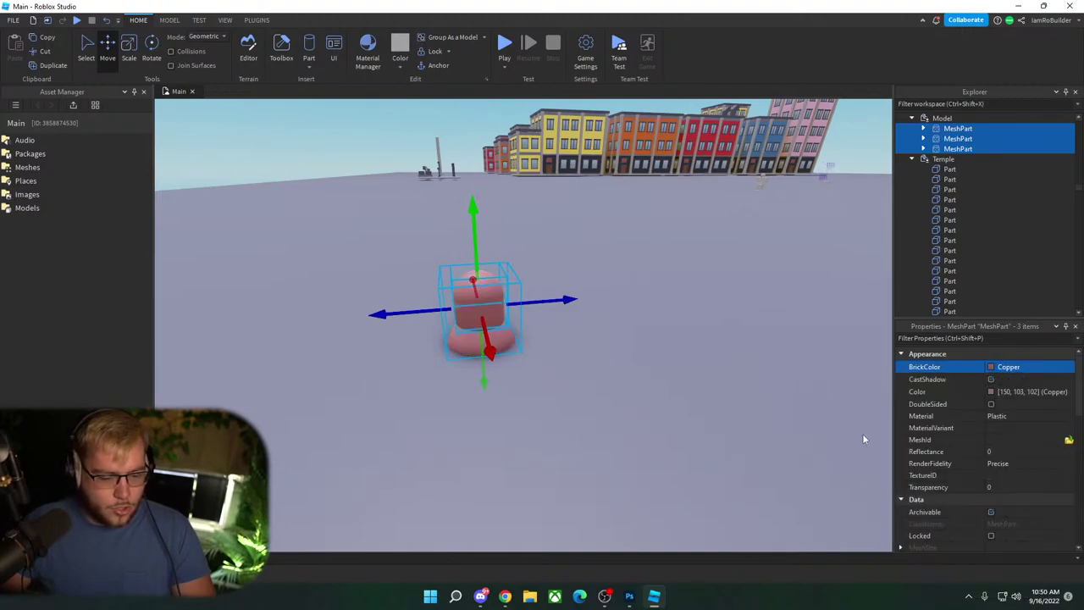
Step: Move the bell model over to the mesh pack near the temple and stretch its cone mesh slightly upwards
{"action": "left_click", "coordinate": [531, 380]}
{"action": "left_click_drag", "start_coordinate": [536, 347], "coordinate": [657, 375]}
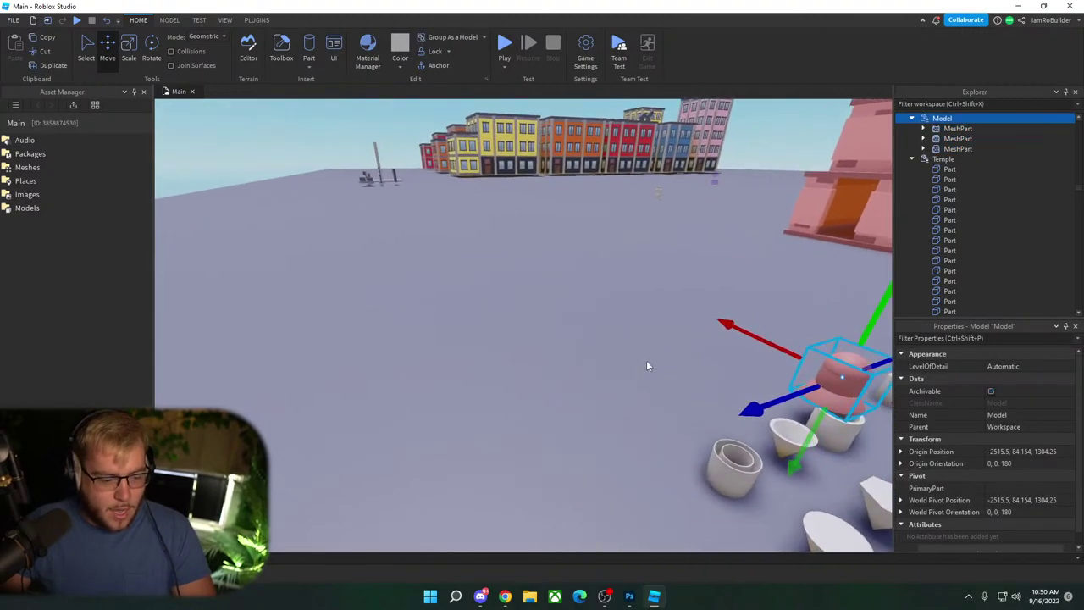
{"action": "mouse_move", "coordinate": [646, 360]}
{"action": "right_mouse_down"}
{"action": "mouse_move", "coordinate": [740, 356]}
{"action": "mouse_move", "coordinate": [647, 381]}
{"action": "right_mouse_up"}
{"action": "key", "text": "w"}
{"action": "left_click", "coordinate": [509, 446], "text": "alt"}
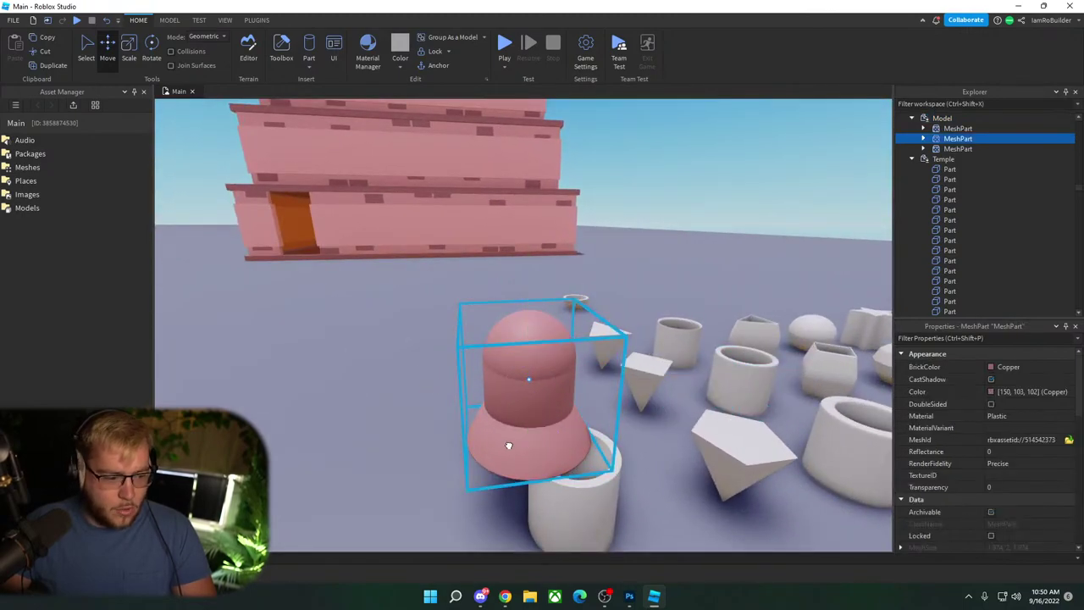
{"action": "left_click", "coordinate": [129, 47]}
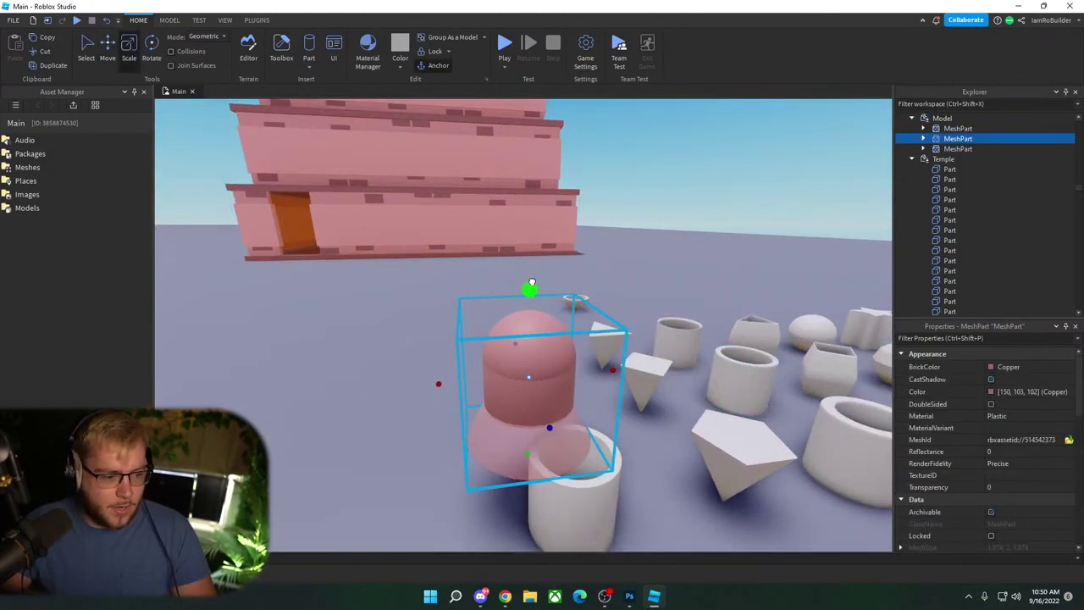
Step: Place the bell on top of the temple, hanging beneath the slanted beam, and enlarge it to suit the pillars
{"action": "left_click_drag", "start_coordinate": [547, 355], "coordinate": [541, 319]}
{"action": "right_click_drag", "start_coordinate": [541, 327], "coordinate": [540, 319]}
{"action": "key", "text": "w"}
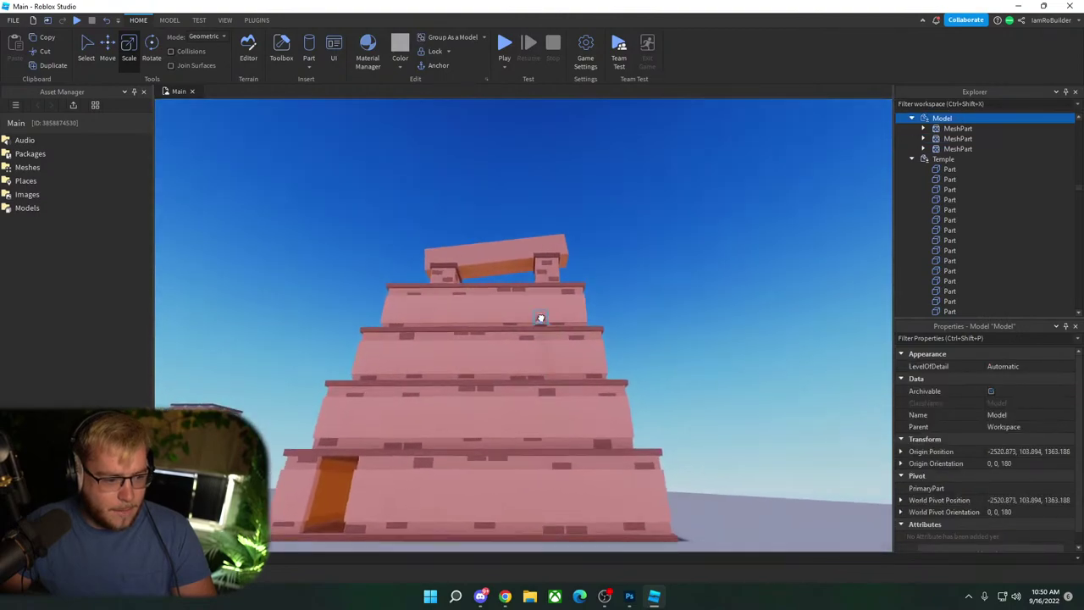
{"action": "left_click_drag", "start_coordinate": [541, 319], "coordinate": [541, 319]}
{"action": "right_click_drag", "start_coordinate": [541, 318], "coordinate": [541, 319]}
{"action": "left_click_drag", "start_coordinate": [540, 319], "coordinate": [541, 321]}
{"action": "right_click_drag", "start_coordinate": [540, 319], "coordinate": [541, 321]}
{"action": "left_click_drag", "start_coordinate": [541, 321], "coordinate": [549, 316]}
{"action": "left_click_drag", "start_coordinate": [557, 361], "coordinate": [605, 485]}
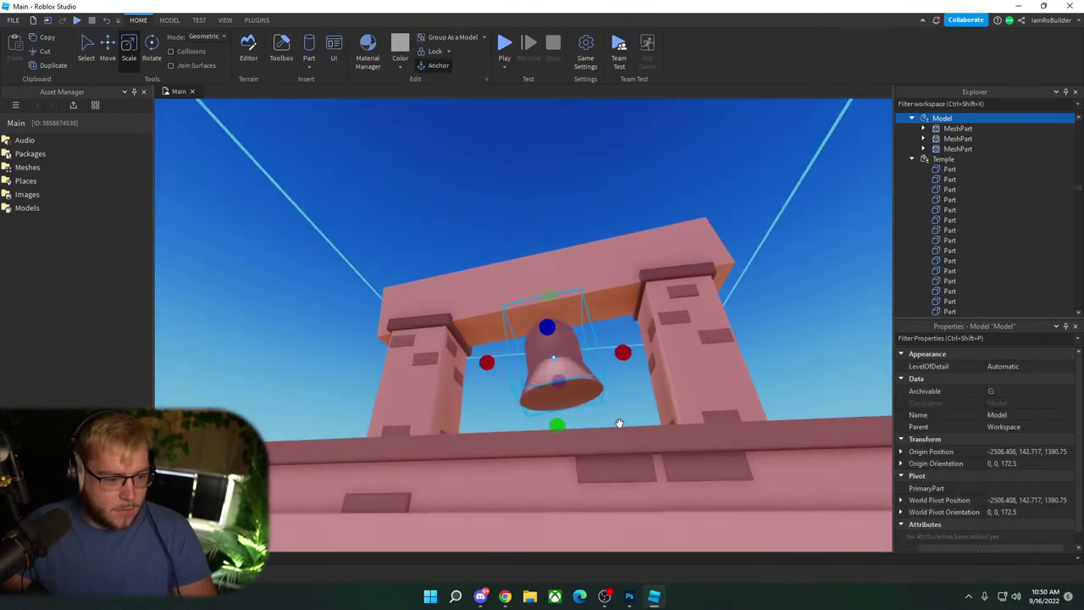
Step: Shift the bell sideways by 0.5 studs to centre it between the pillars and check the temple from a distance
{"action": "key", "text": "w"}
{"action": "right_click_drag", "start_coordinate": [629, 368], "coordinate": [627, 362]}
{"action": "key", "text": "s"}
{"action": "key", "text": "s"}
{"action": "key", "text": "d"}
{"action": "left_click", "coordinate": [632, 289]}
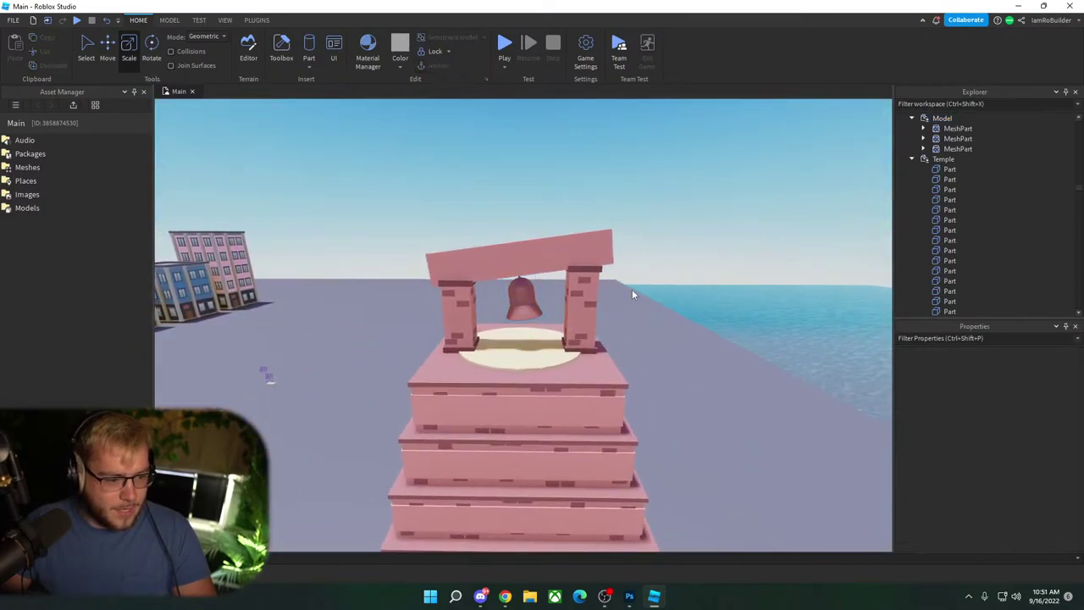
{"action": "key", "text": "w"}
{"action": "left_click", "coordinate": [522, 292]}
{"action": "left_click", "coordinate": [107, 46]}
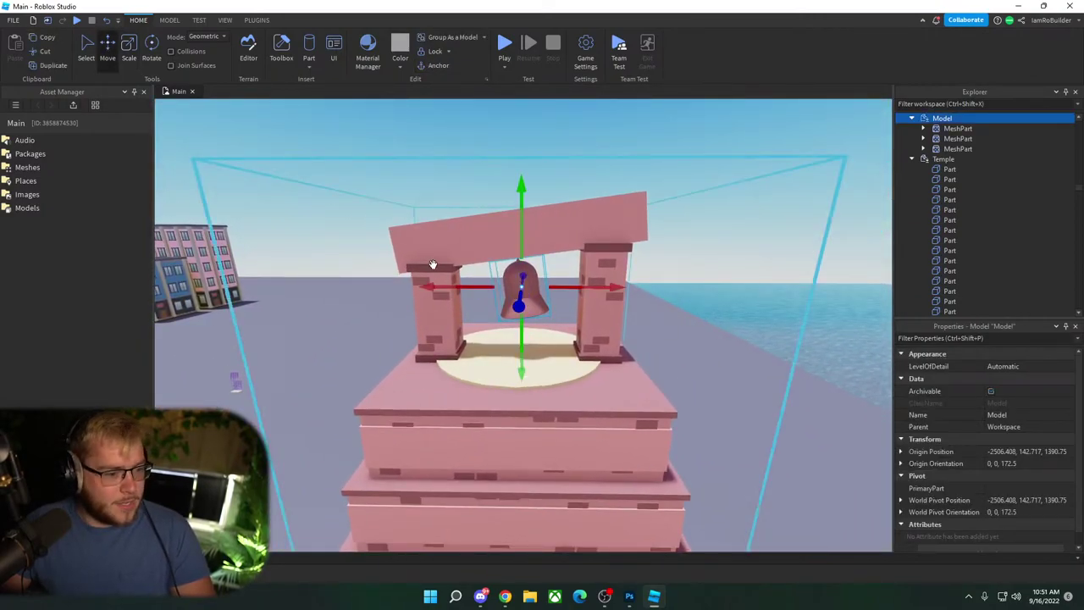
{"action": "left_click_drag", "start_coordinate": [423, 286], "coordinate": [438, 285]}
{"action": "left_click", "coordinate": [719, 248]}
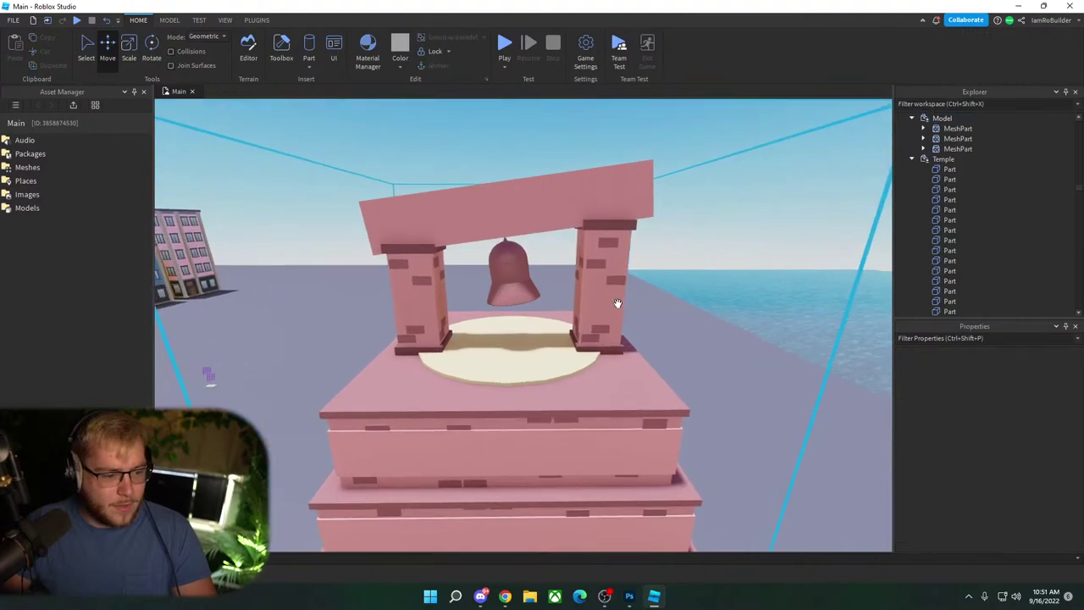
{"action": "scroll", "coordinate": [619, 303], "scroll_direction": "up", "scroll_amount": 4}
{"action": "scroll", "coordinate": [618, 303], "scroll_direction": "down", "scroll_amount": 10}
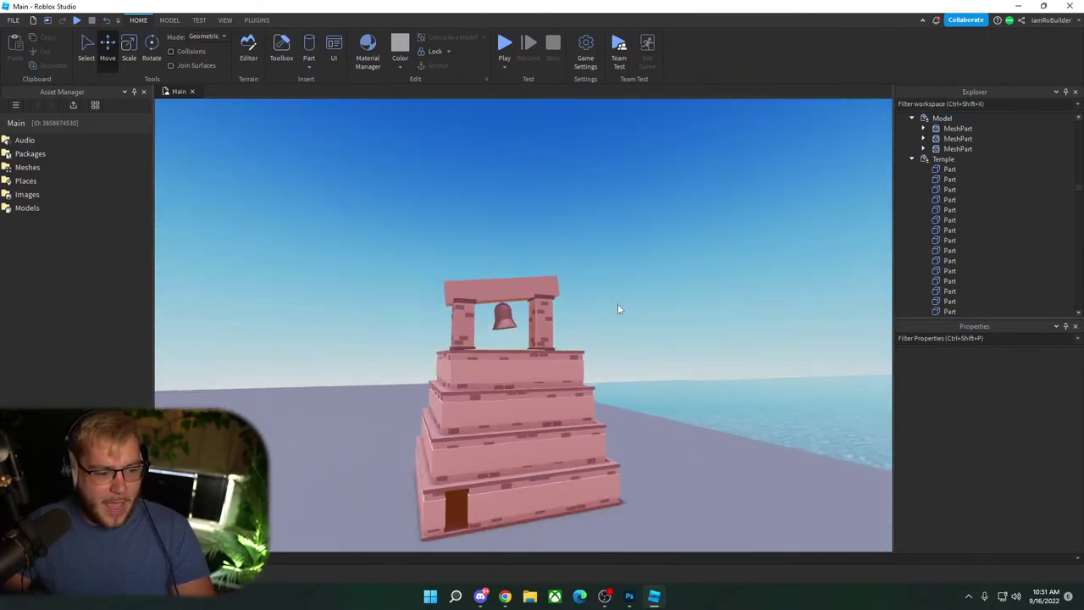
{"action": "scroll", "coordinate": [618, 309], "scroll_direction": "down", "scroll_amount": 3}
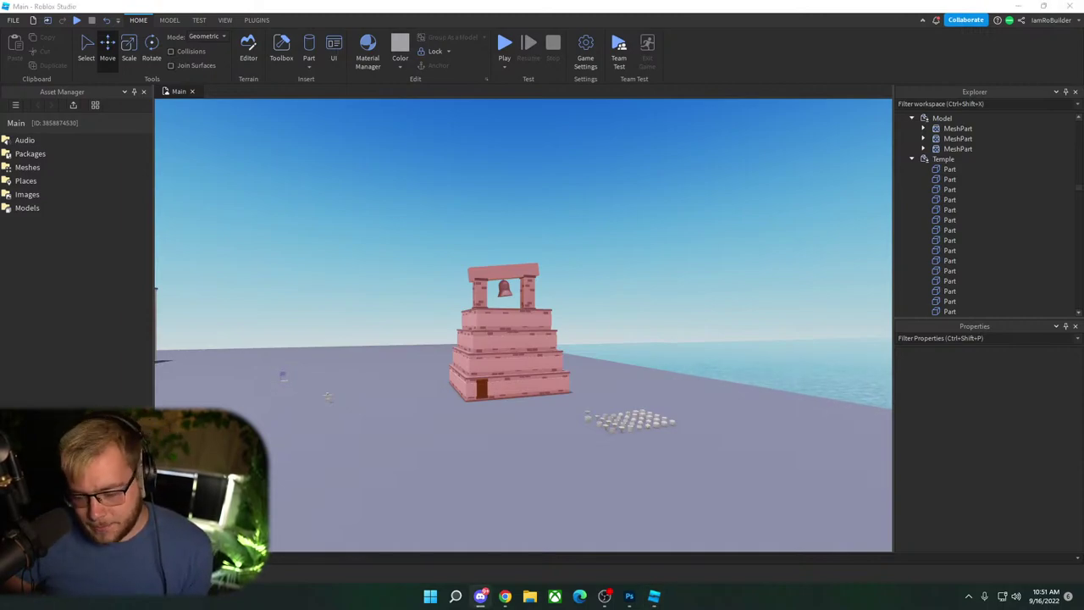
Step: Capture a snip of the Discord taskbar icon, copy it, and close Snipping Tool
{"action": "key", "text": "super+shift+s"}
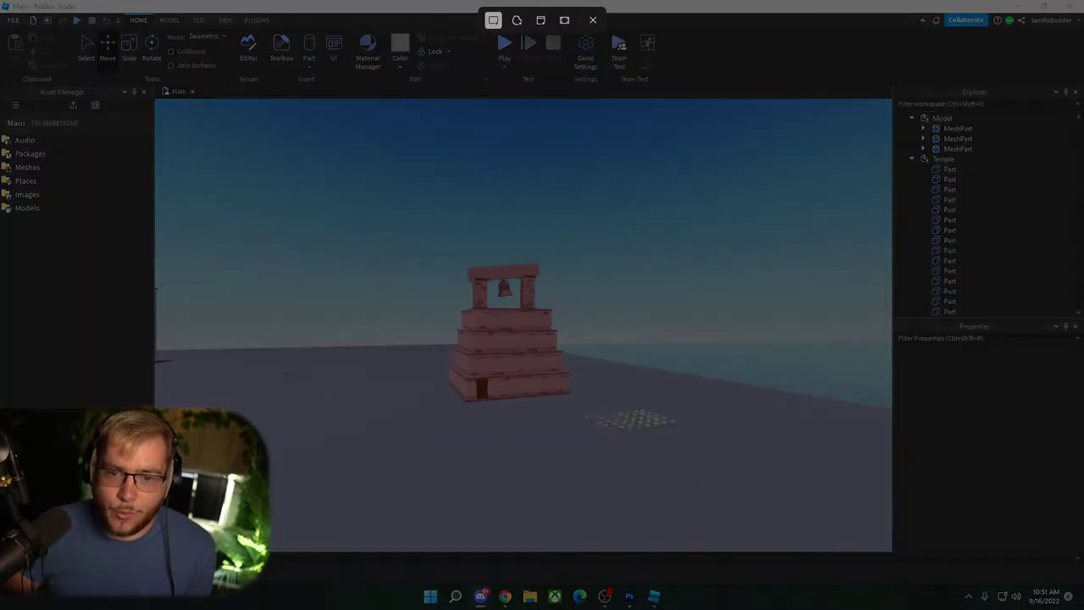
{"action": "left_click_drag", "start_coordinate": [471, 589], "coordinate": [492, 606]}
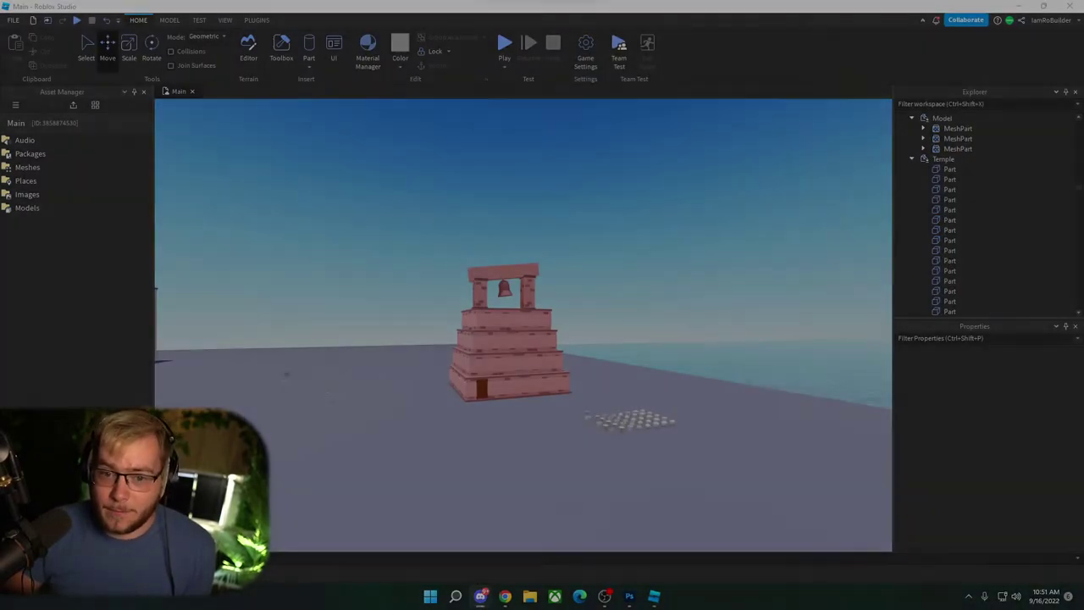
{"action": "left_click", "coordinate": [973, 466]}
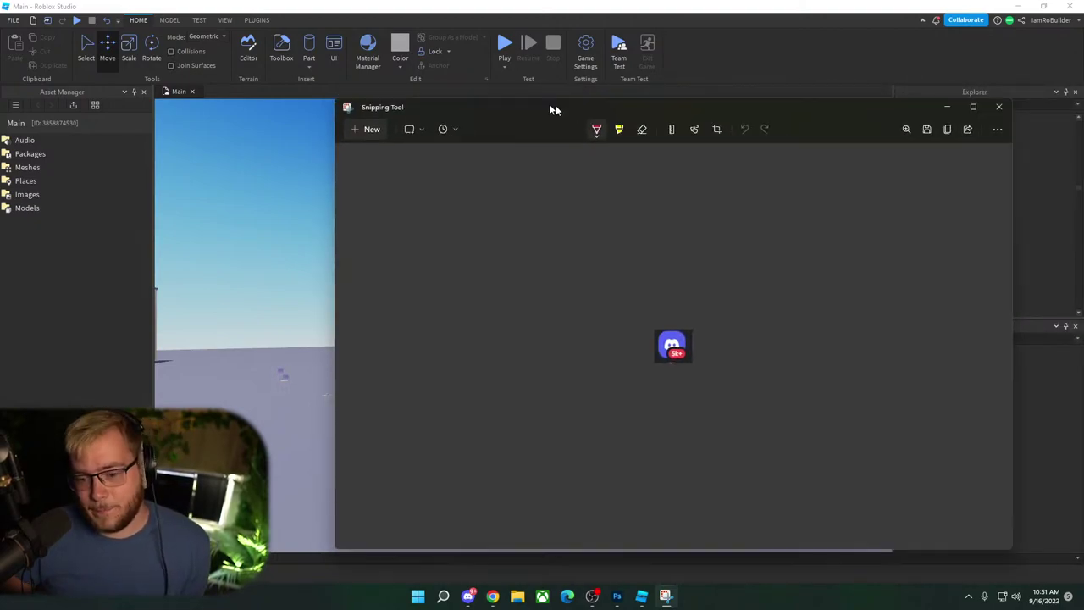
{"action": "left_click_drag", "start_coordinate": [554, 109], "coordinate": [504, 100]}
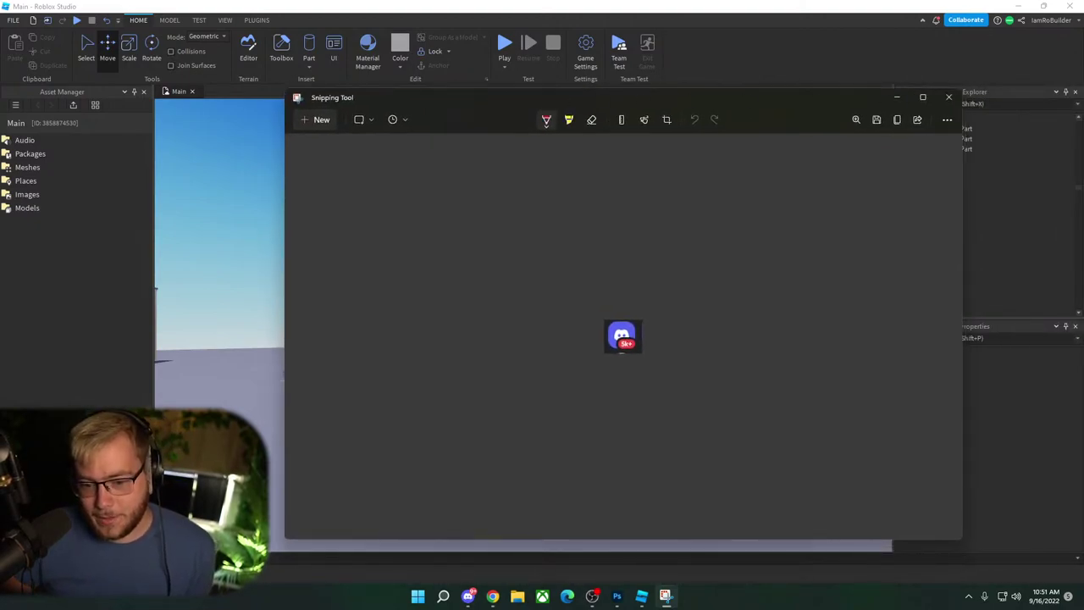
{"action": "key", "text": "ctrl+c"}
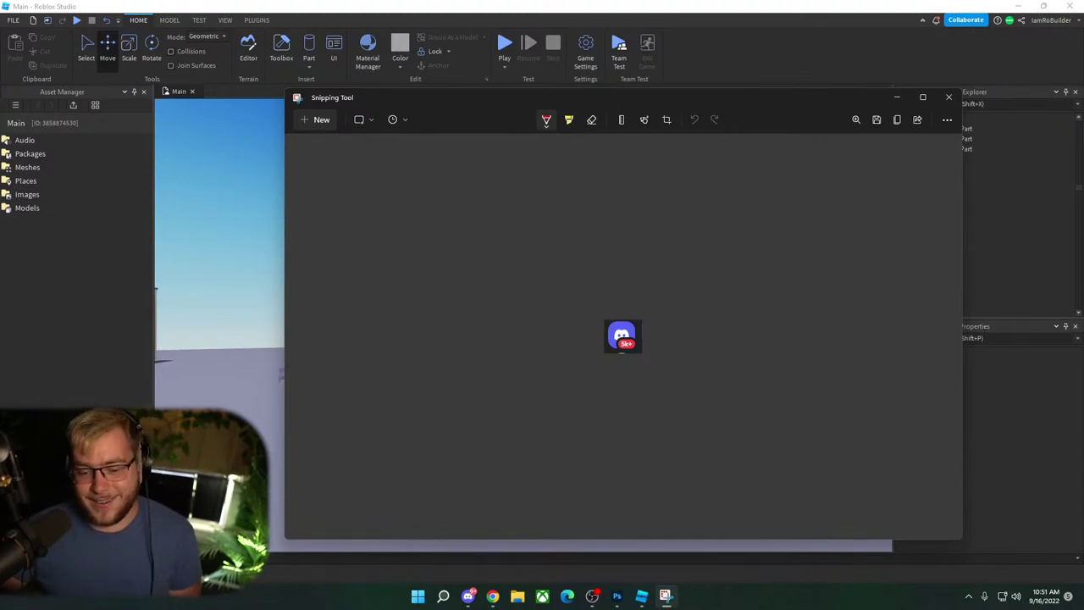
{"action": "left_click", "coordinate": [949, 97]}
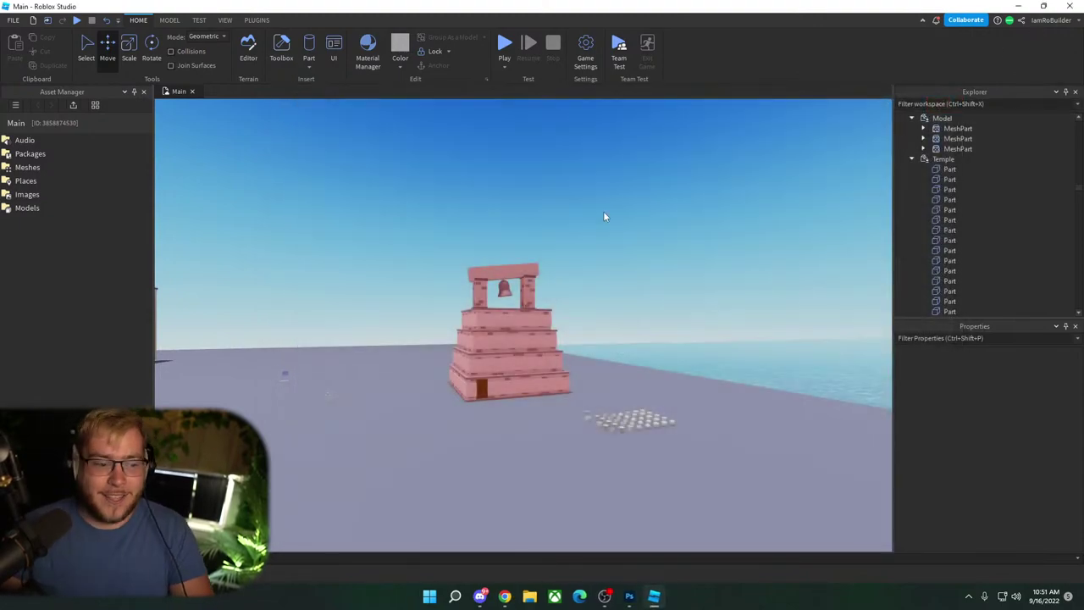
Step: Recolour the bell's three meshes Gold and set their material to Metal
{"action": "left_click", "coordinate": [505, 289]}
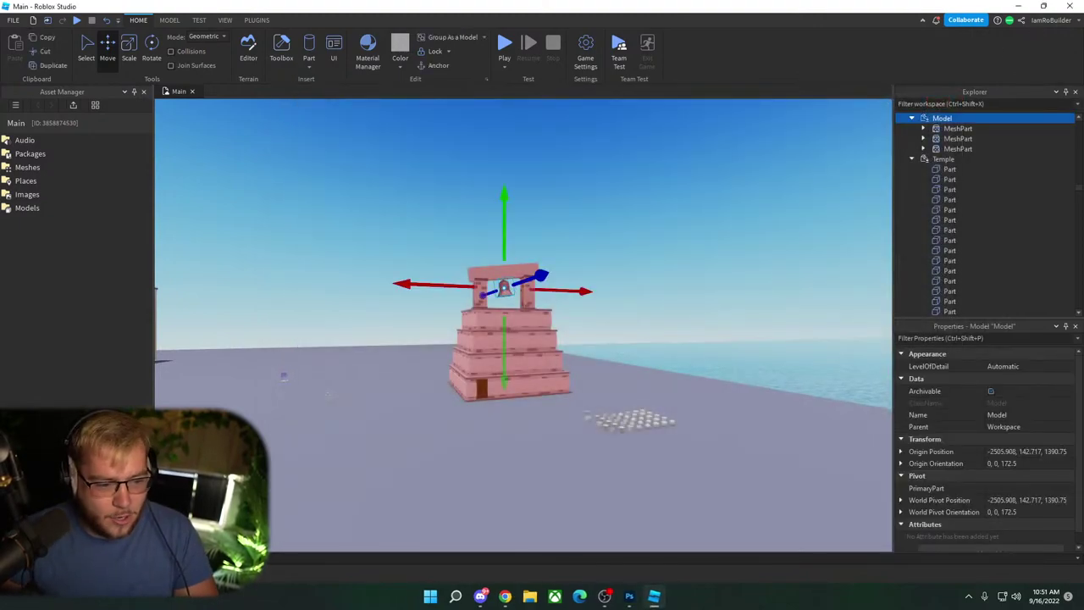
{"action": "left_click", "coordinate": [958, 128]}
{"action": "left_click", "coordinate": [955, 149], "text": "shift"}
{"action": "left_click", "coordinate": [1012, 366]}
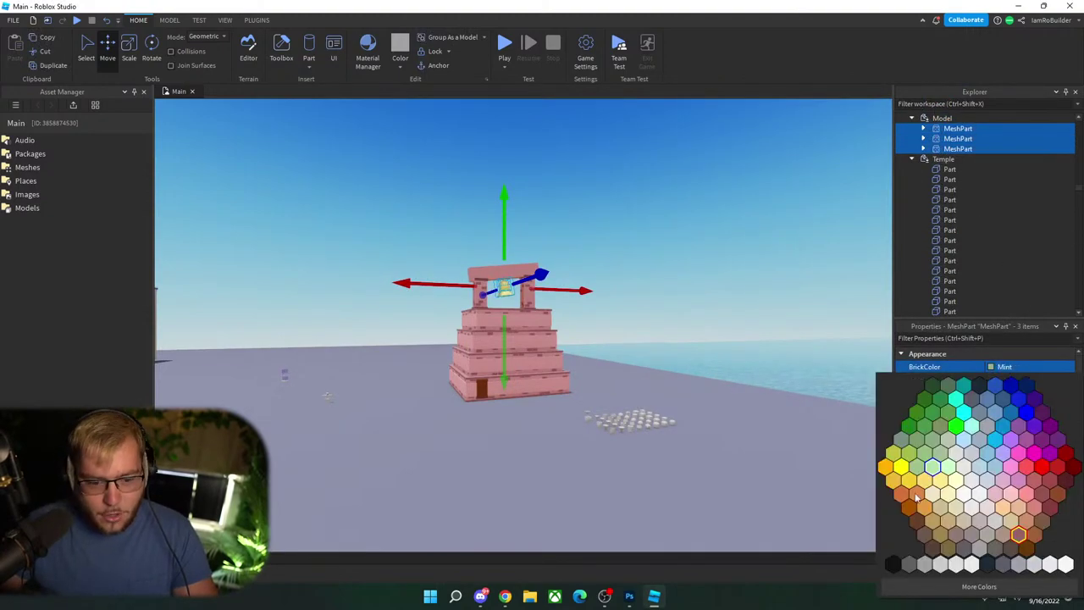
{"action": "left_click", "coordinate": [886, 467]}
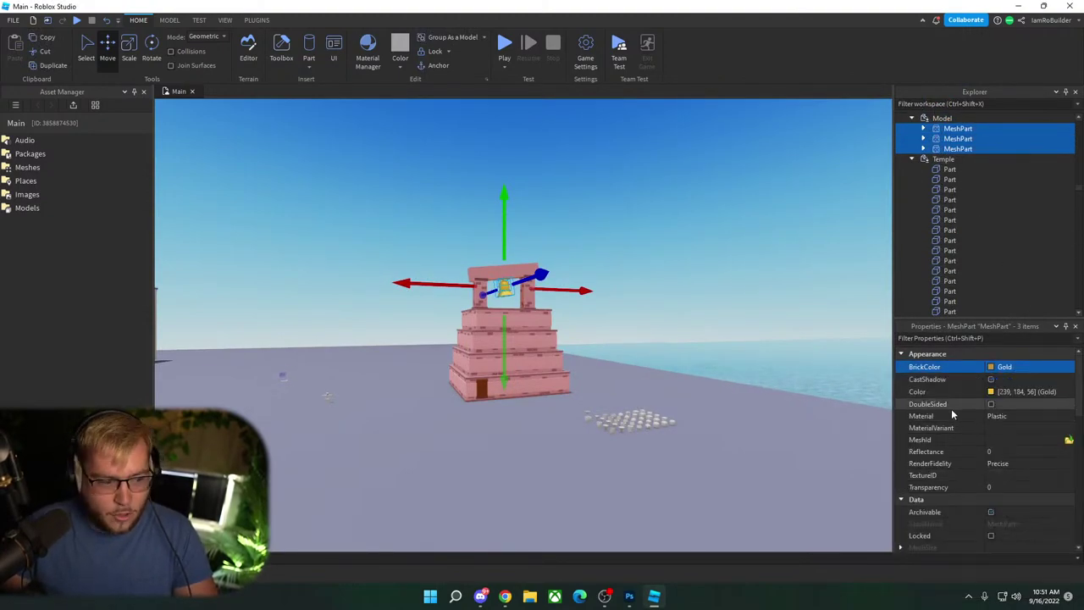
{"action": "left_click", "coordinate": [1014, 413]}
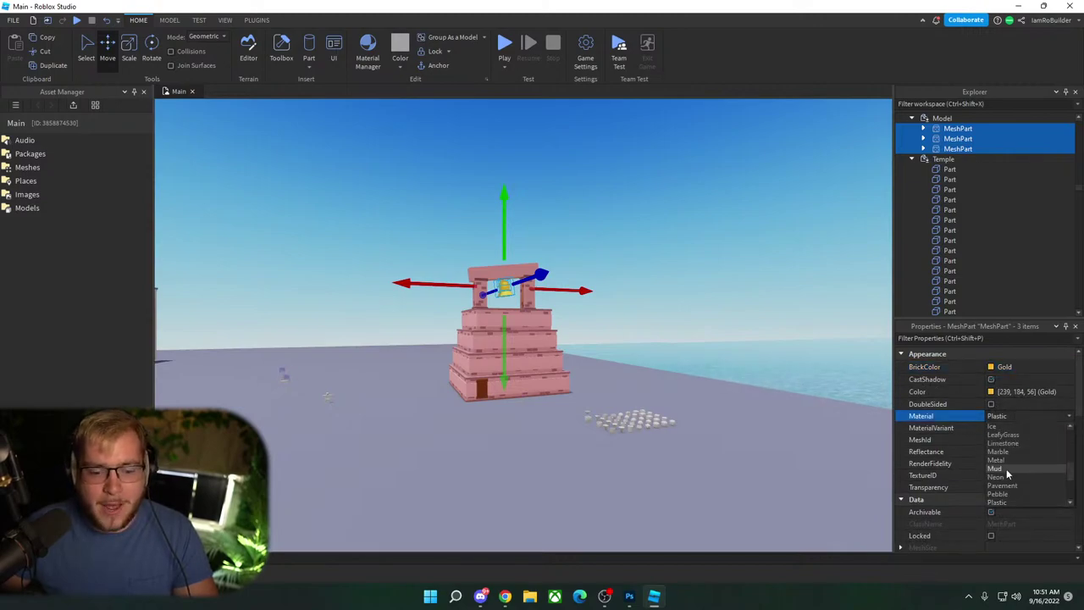
{"action": "left_click", "coordinate": [1004, 463]}
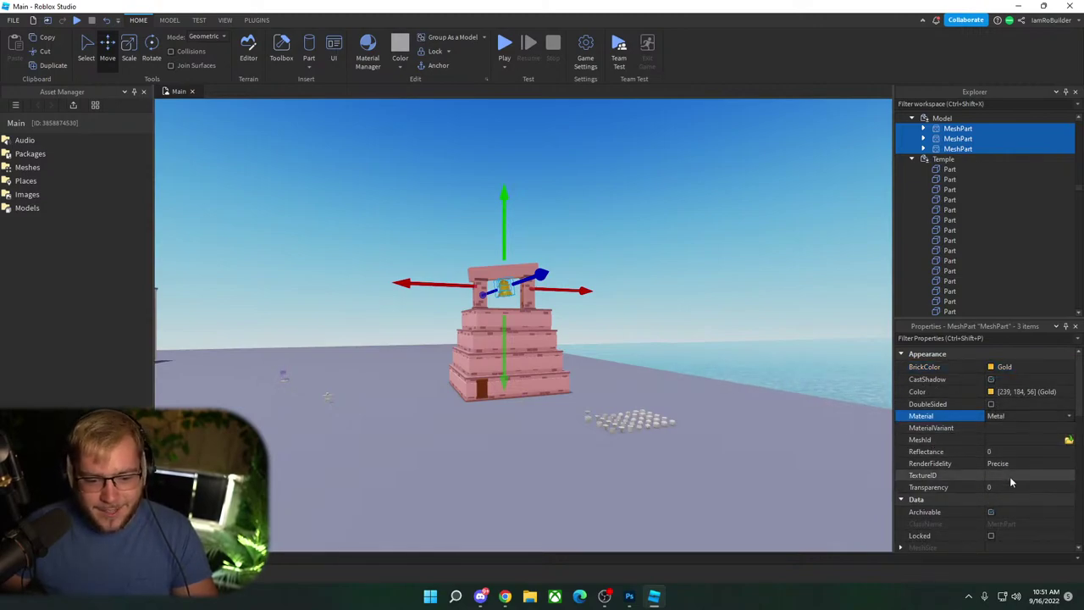
Step: Set the reflectance of the bell's three meshes to 0.25 and check the bell from different distances
{"action": "left_click", "coordinate": [1009, 451]}
{"action": "type", "text": "0.55"}
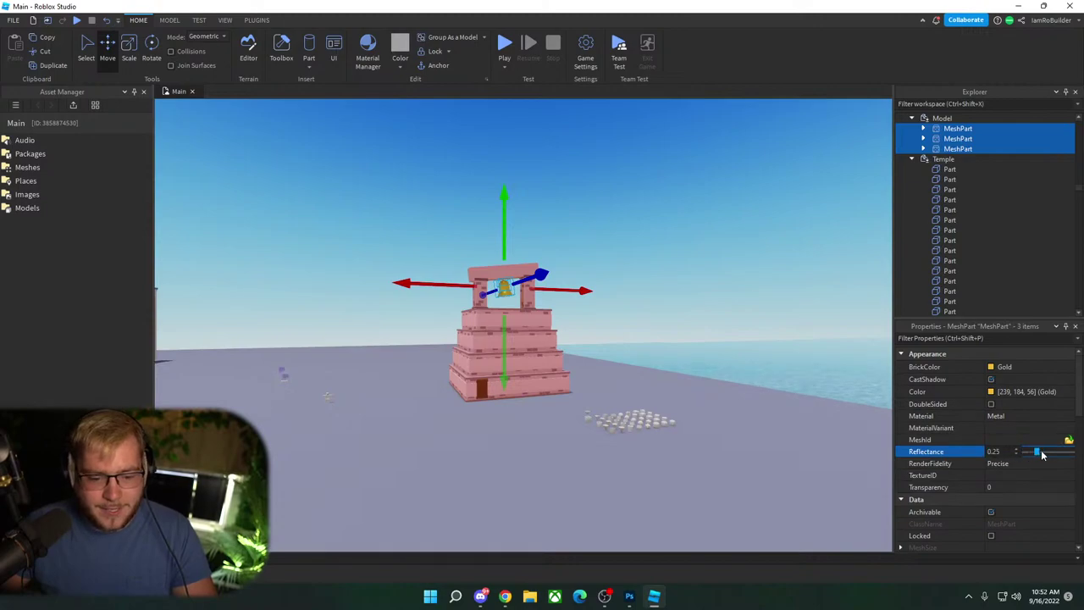
{"action": "key", "text": "Return"}
{"action": "left_click", "coordinate": [655, 250]}
{"action": "key", "text": "w"}
{"action": "right_click_drag", "start_coordinate": [666, 254], "coordinate": [627, 249]}
{"action": "key", "text": "w"}
{"action": "key", "text": "s"}
{"action": "key", "text": "s"}
Step: Move the bell's Model into the Temple model in the hierarchy and collapse the Temple
{"action": "left_click", "coordinate": [570, 252]}
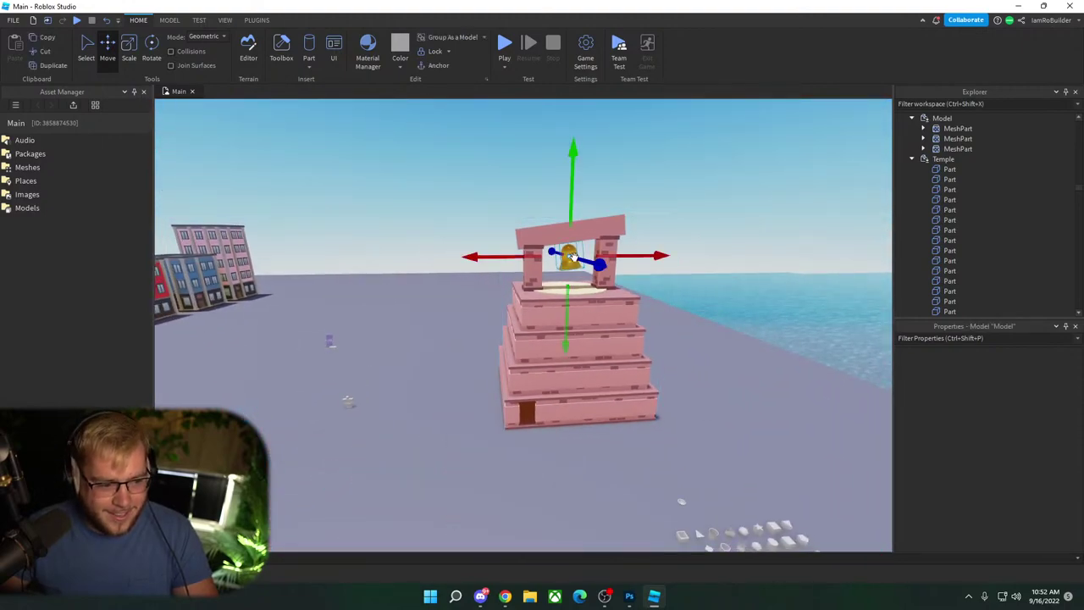
{"action": "left_click", "coordinate": [601, 230], "text": "ctrl"}
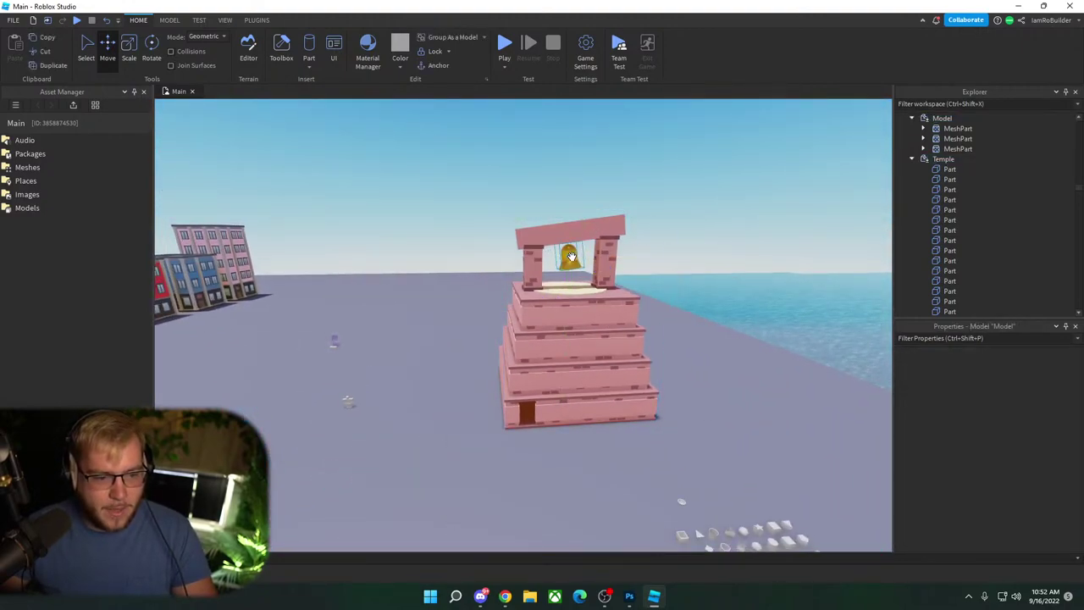
{"action": "left_click", "coordinate": [943, 119]}
{"action": "left_click_drag", "start_coordinate": [943, 120], "coordinate": [956, 161]}
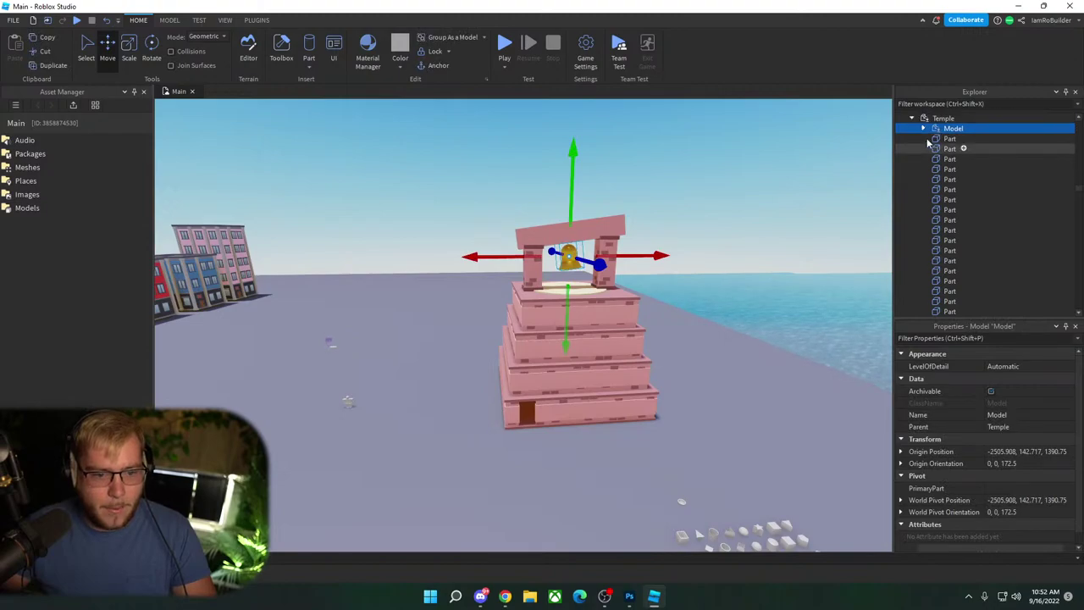
{"action": "left_click", "coordinate": [913, 119]}
{"action": "left_click", "coordinate": [920, 122]}
Step: Select the cream disc beneath the bell and bring up the Add Easy Textures plugin window beside the temple
{"action": "left_click", "coordinate": [696, 216]}
{"action": "scroll", "coordinate": [697, 216], "scroll_direction": "up", "scroll_amount": 5}
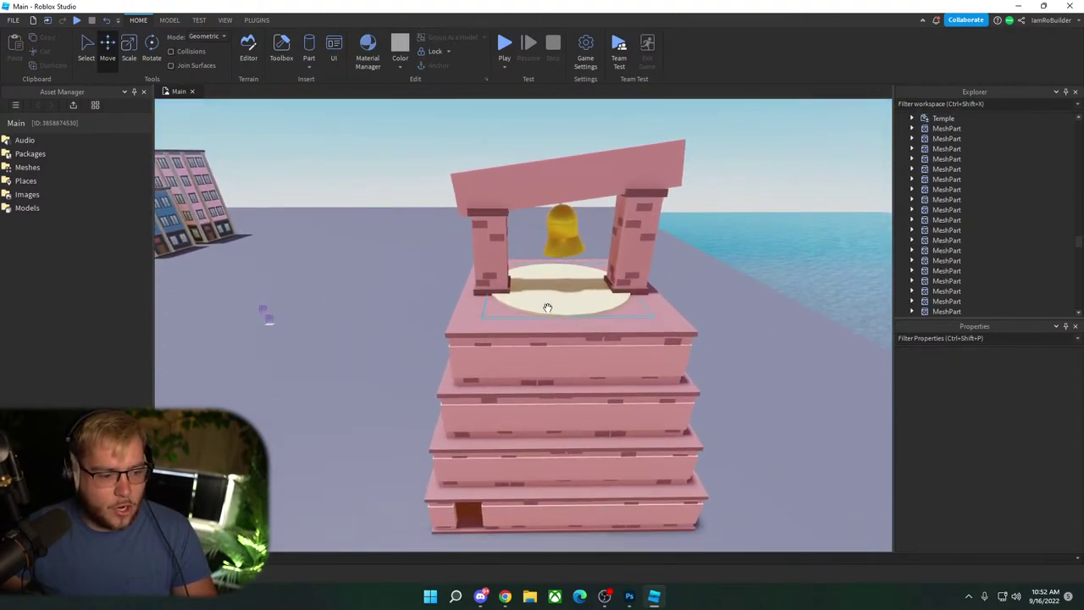
{"action": "left_click", "coordinate": [559, 293]}
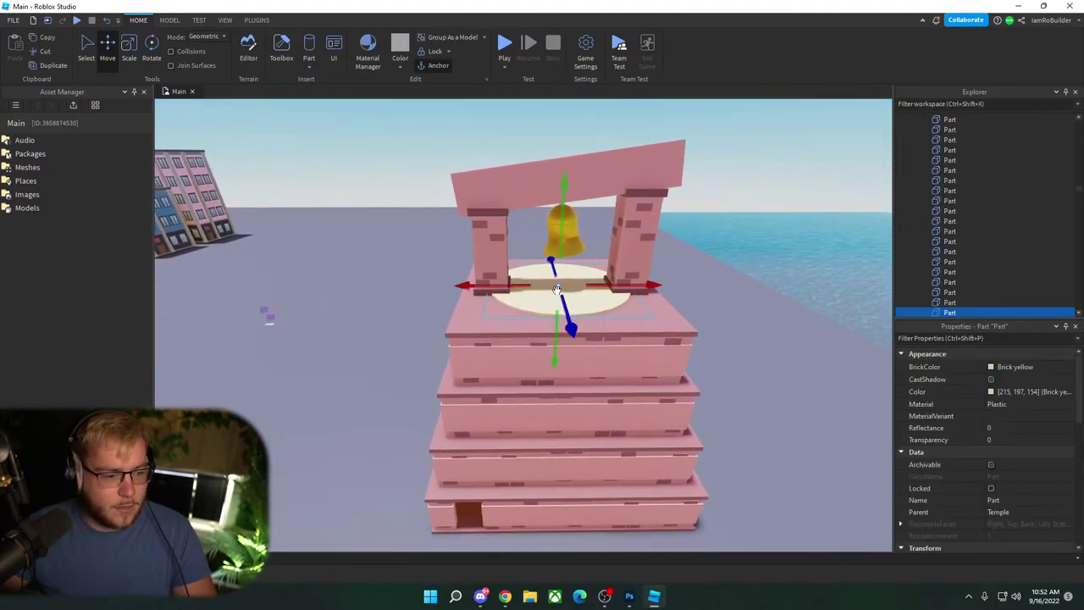
{"action": "left_click", "coordinate": [256, 20]}
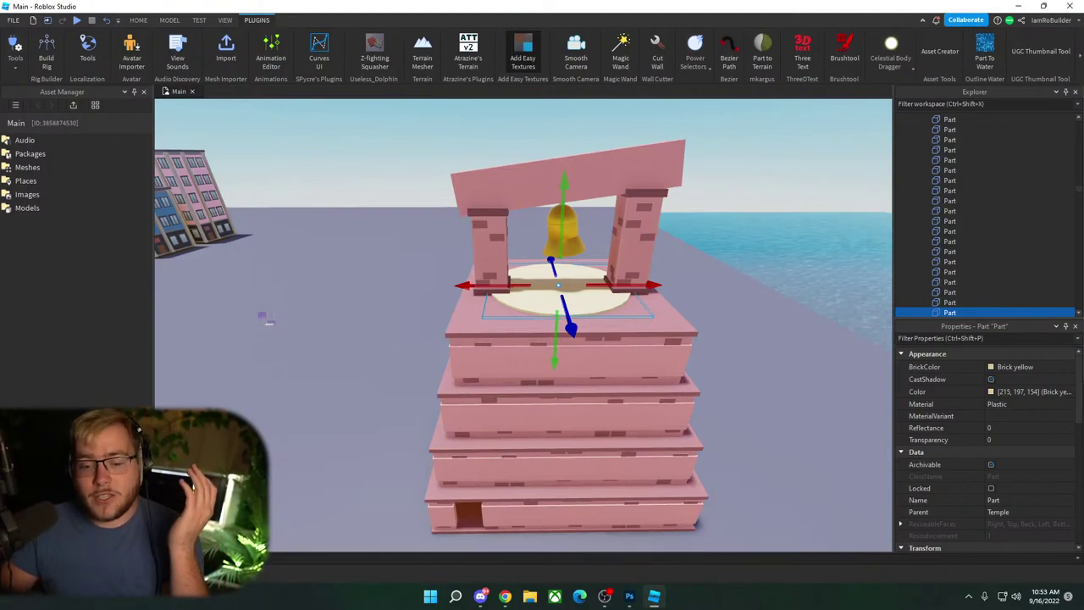
{"action": "key", "text": "alt+Tab"}
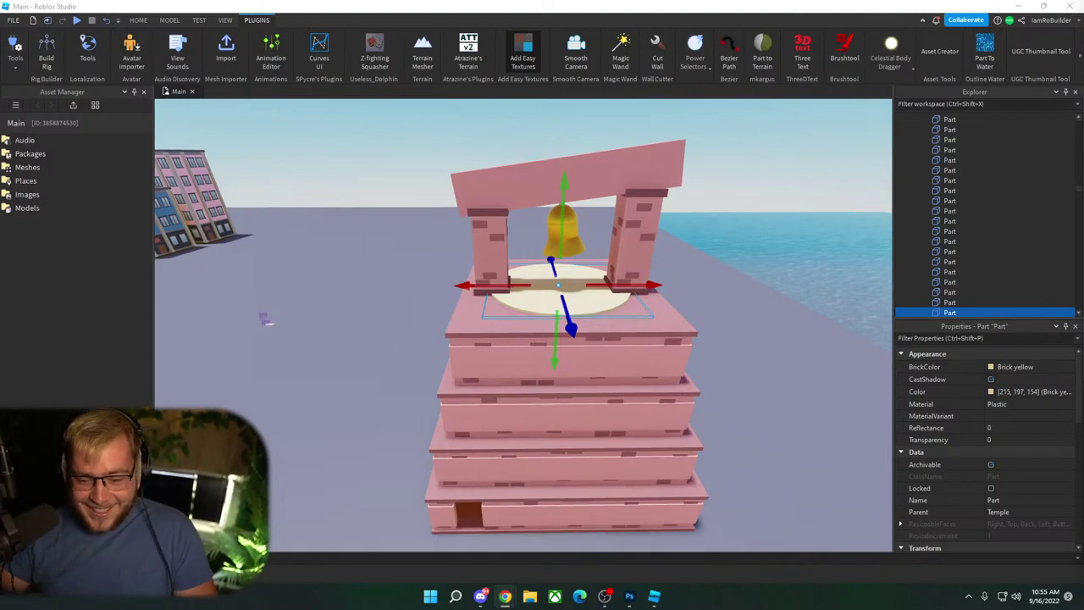
{"action": "left_click", "coordinate": [843, 256]}
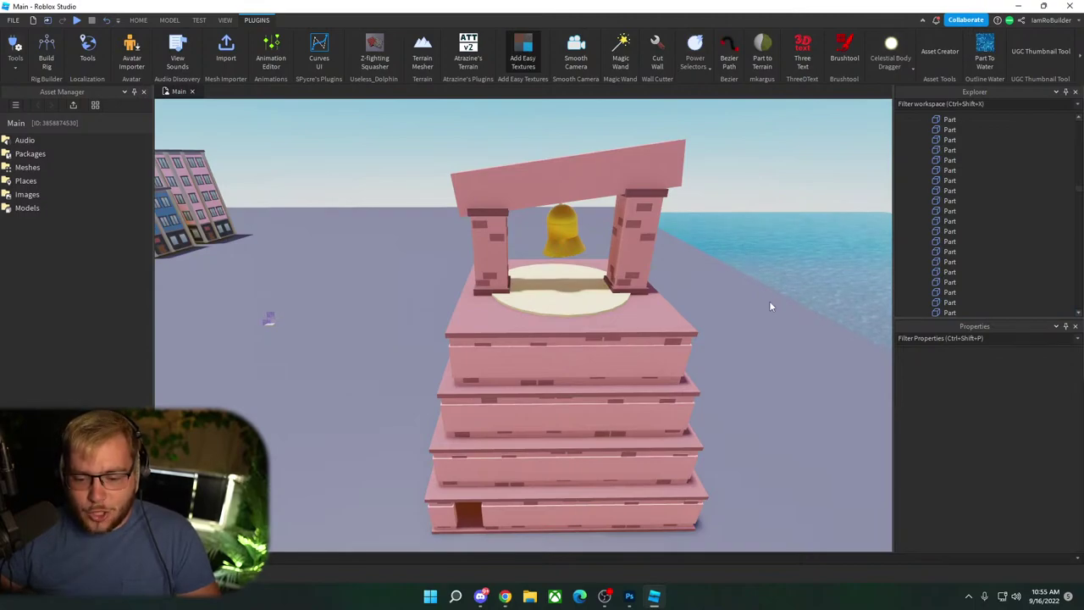
{"action": "left_click", "coordinate": [582, 292]}
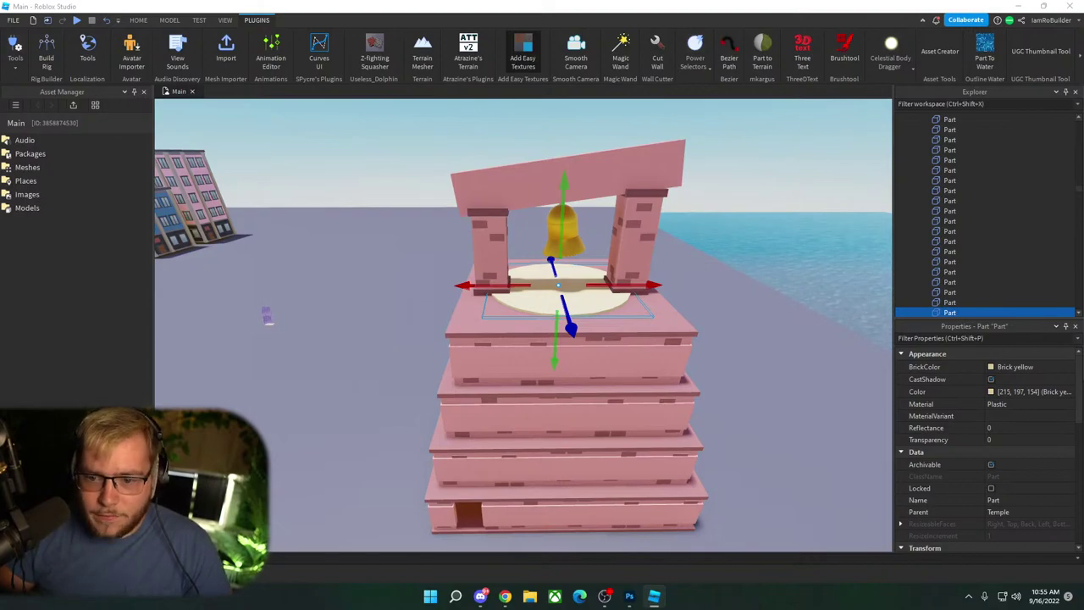
{"action": "left_click_drag", "start_coordinate": [582, 156], "coordinate": [452, 144]}
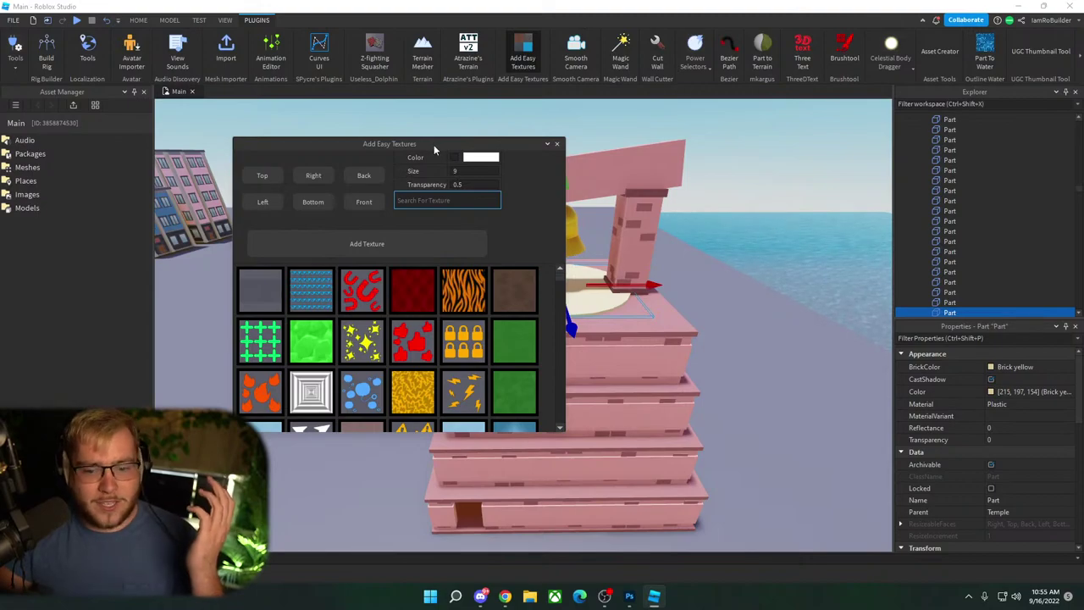
{"action": "left_click_drag", "start_coordinate": [434, 145], "coordinate": [390, 135]}
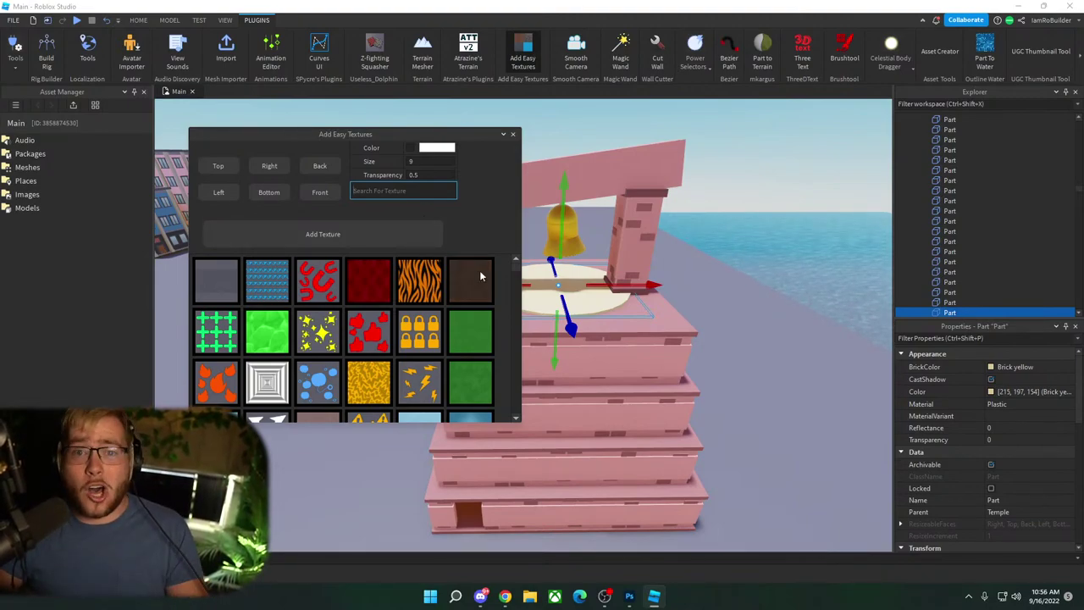
Step: Add the brown cracked-stone texture to the Left face of the disc and close the texture window
{"action": "scroll", "coordinate": [402, 311], "scroll_direction": "down", "scroll_amount": 3}
{"action": "scroll", "coordinate": [398, 315], "scroll_direction": "down", "scroll_amount": 10}
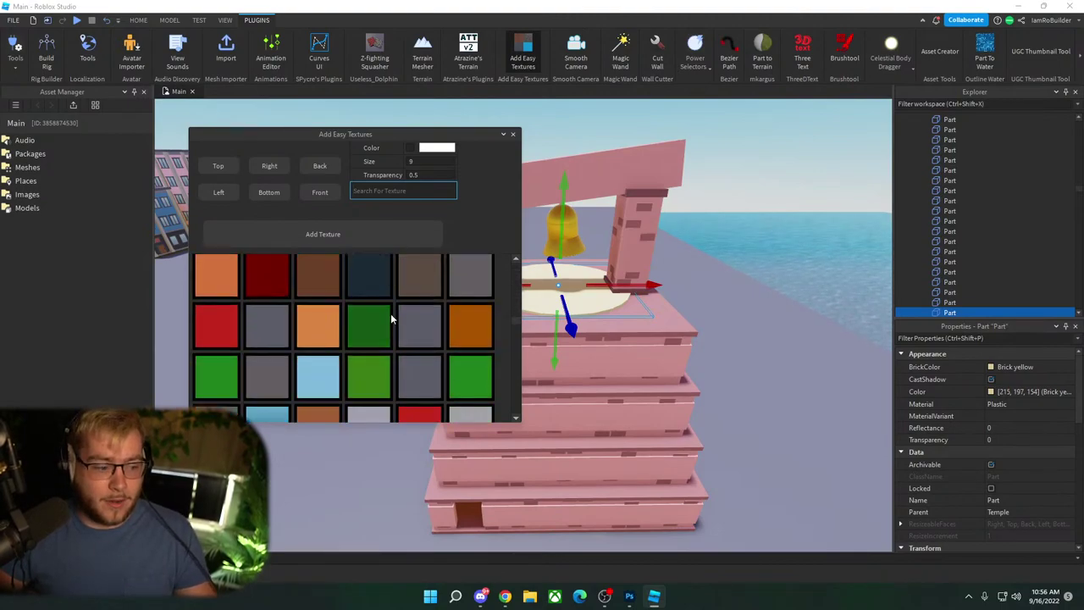
{"action": "scroll", "coordinate": [394, 320], "scroll_direction": "down", "scroll_amount": 10}
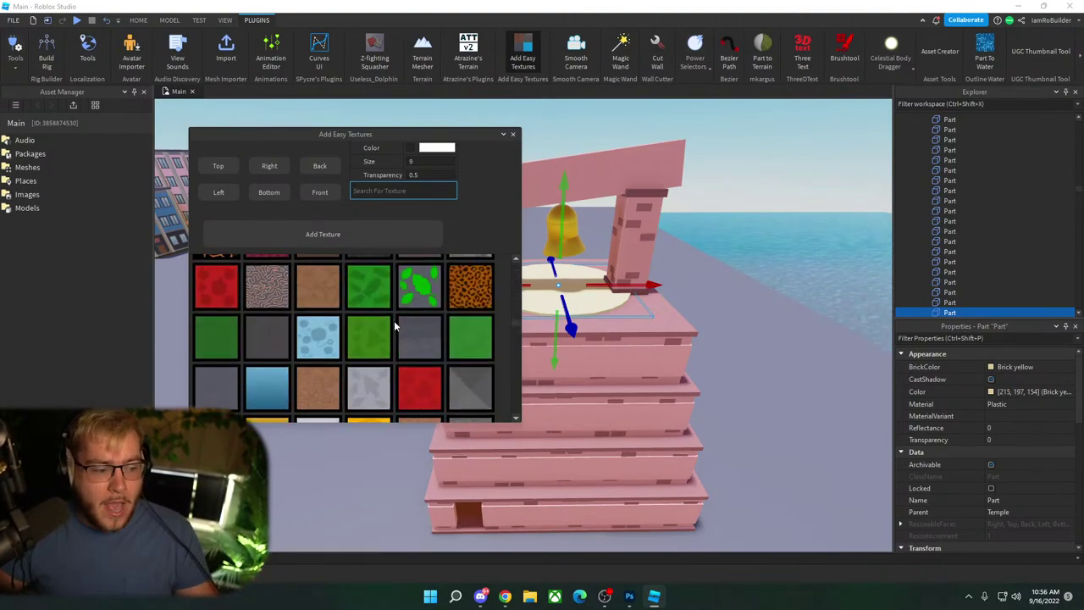
{"action": "scroll", "coordinate": [373, 326], "scroll_direction": "down", "scroll_amount": 1}
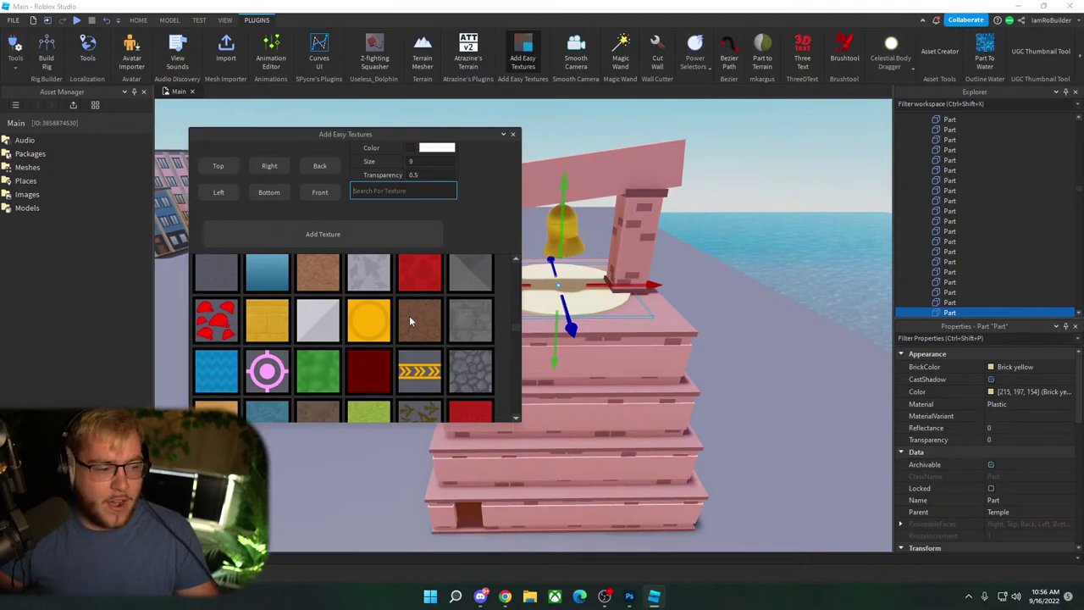
{"action": "left_click", "coordinate": [410, 316]}
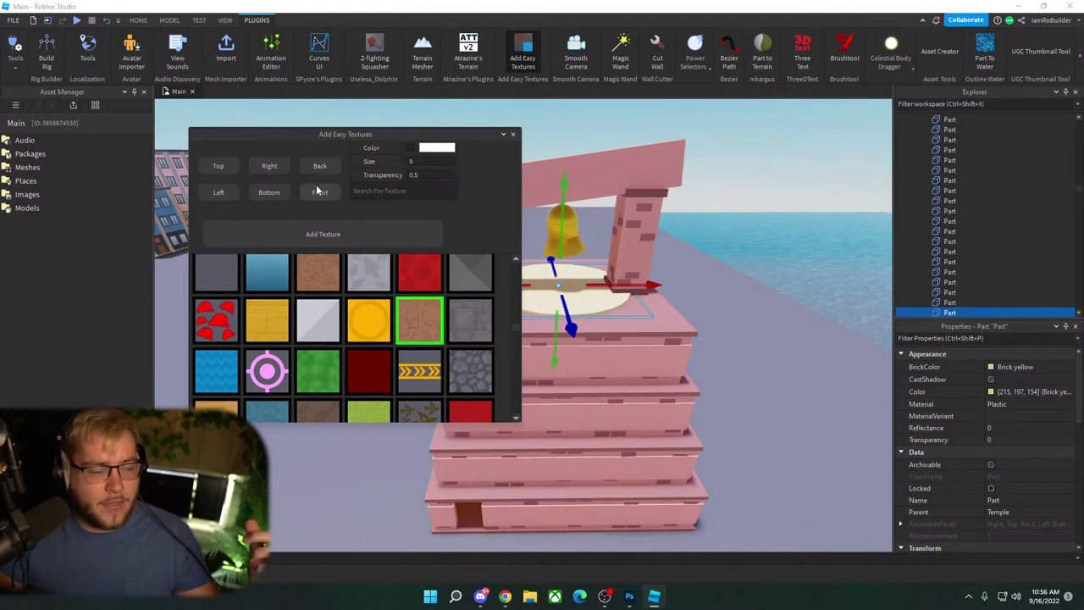
{"action": "left_click", "coordinate": [221, 194]}
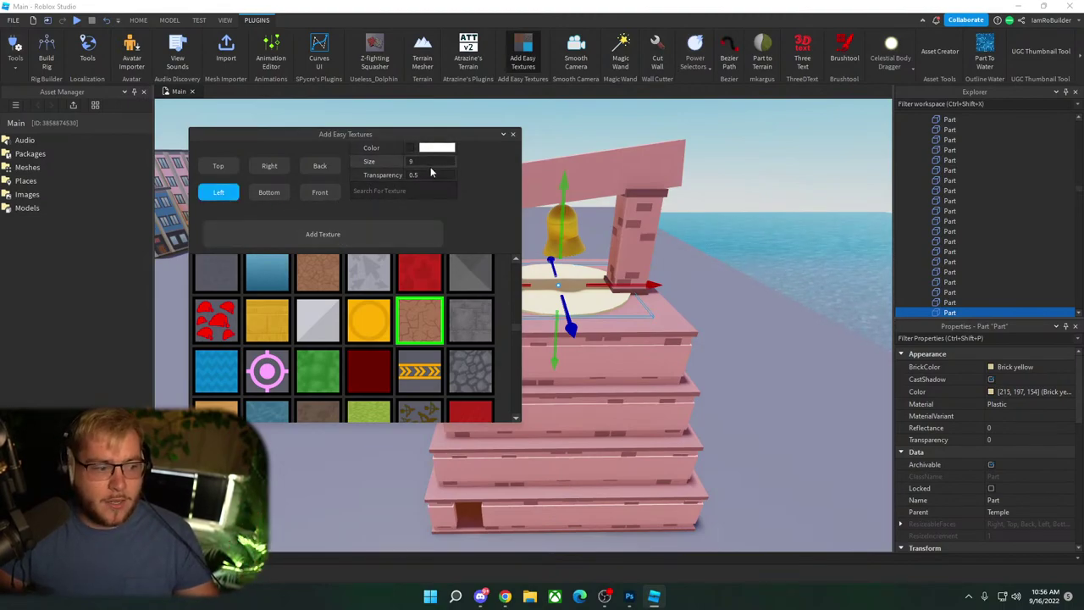
{"action": "left_click", "coordinate": [368, 234]}
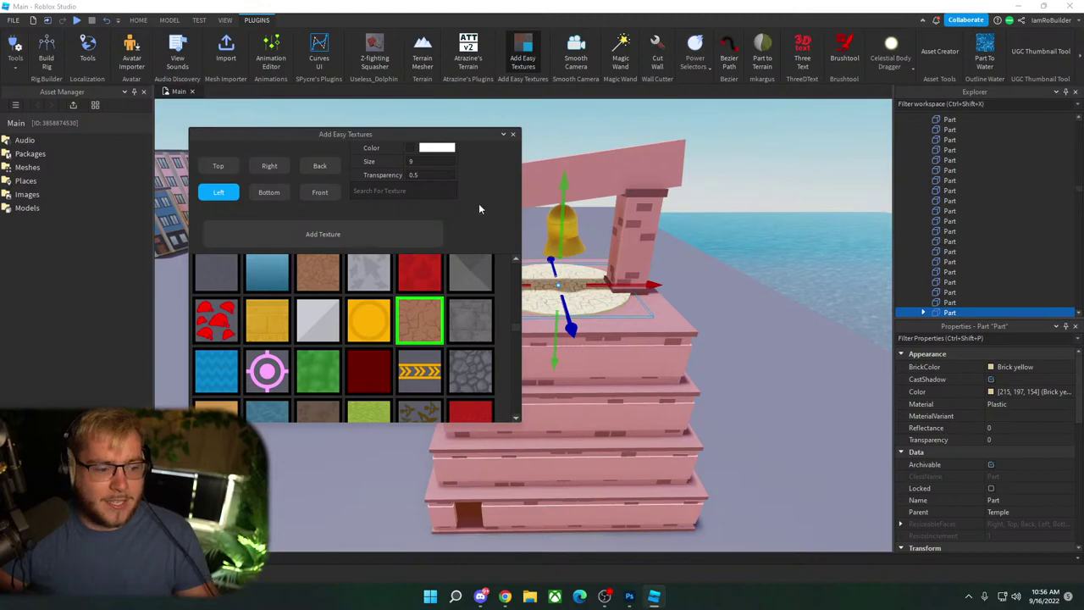
{"action": "left_click", "coordinate": [513, 135]}
Step: Examine the cracked texture on the disc up close and within the whole temple from several angles
{"action": "scroll", "coordinate": [527, 284], "scroll_direction": "up", "scroll_amount": 5}
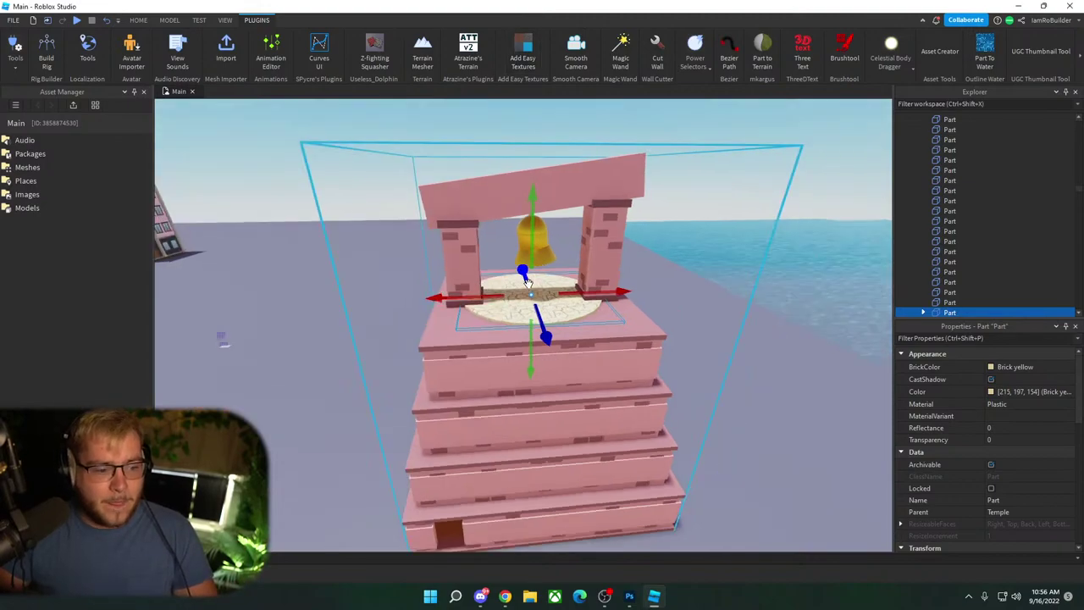
{"action": "scroll", "coordinate": [529, 285], "scroll_direction": "up", "scroll_amount": 4}
{"action": "right_click_drag", "start_coordinate": [528, 285], "coordinate": [557, 293]}
{"action": "scroll", "coordinate": [556, 294], "scroll_direction": "down", "scroll_amount": 4}
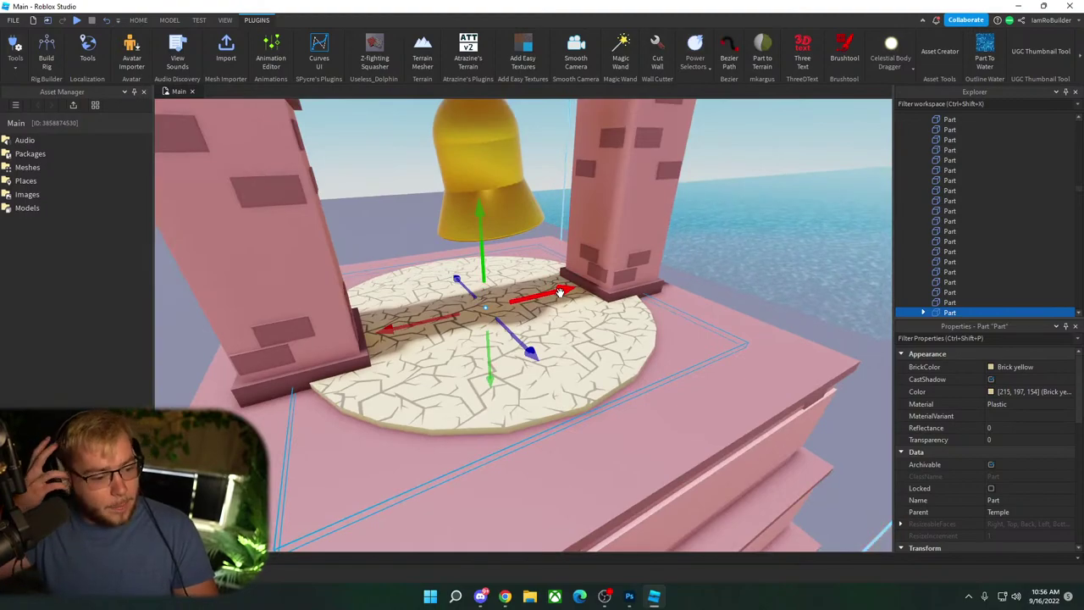
{"action": "left_click", "coordinate": [744, 278]}
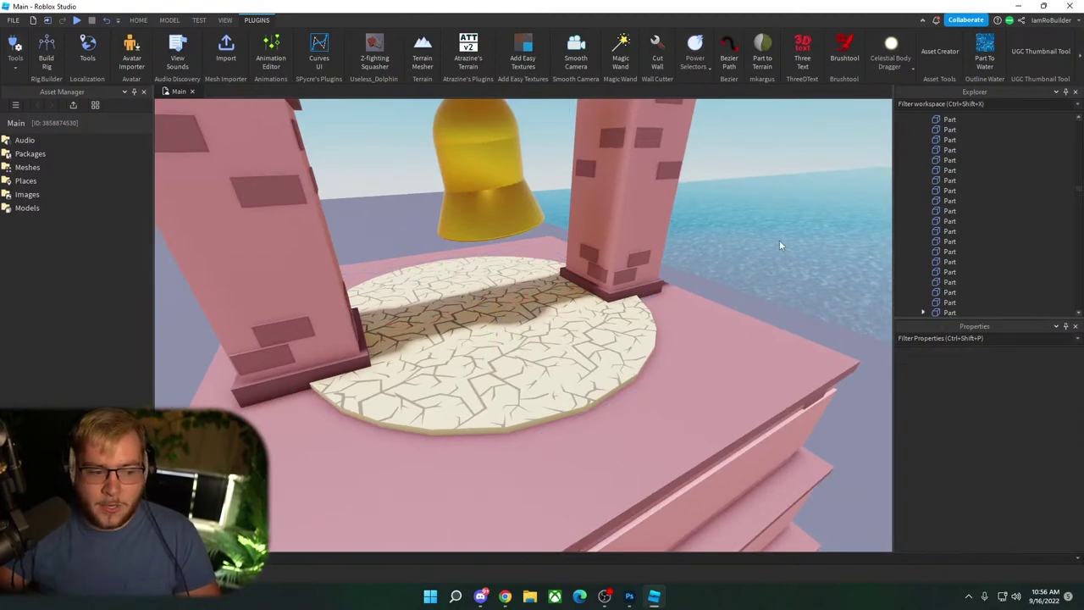
{"action": "scroll", "coordinate": [720, 284], "scroll_direction": "down", "scroll_amount": 4}
{"action": "scroll", "coordinate": [677, 295], "scroll_direction": "down", "scroll_amount": 7}
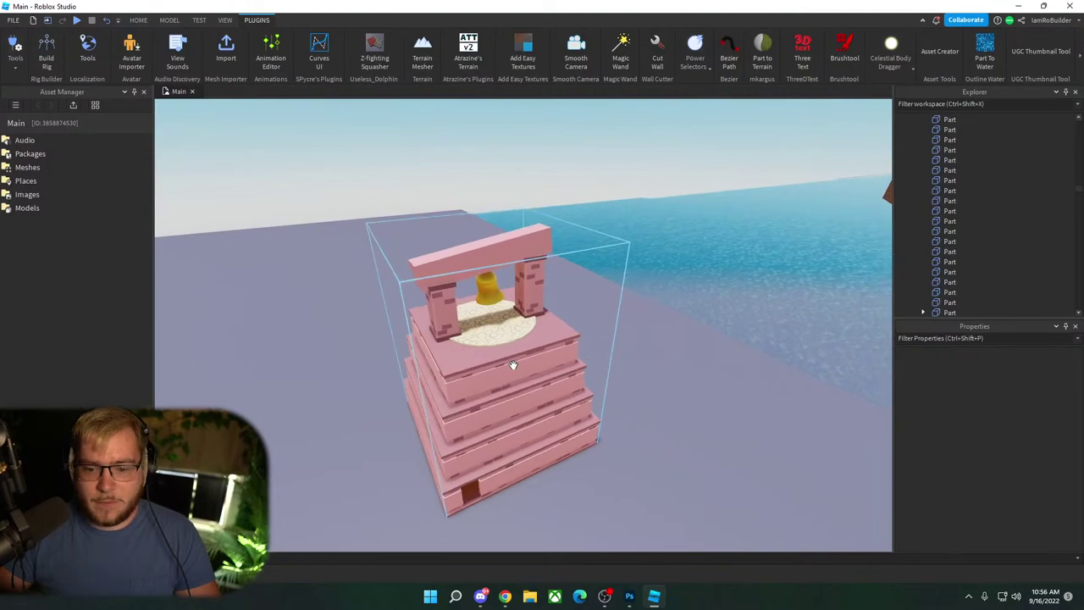
{"action": "right_click_drag", "start_coordinate": [513, 364], "coordinate": [532, 370]}
{"action": "scroll", "coordinate": [564, 379], "scroll_direction": "up", "scroll_amount": 10}
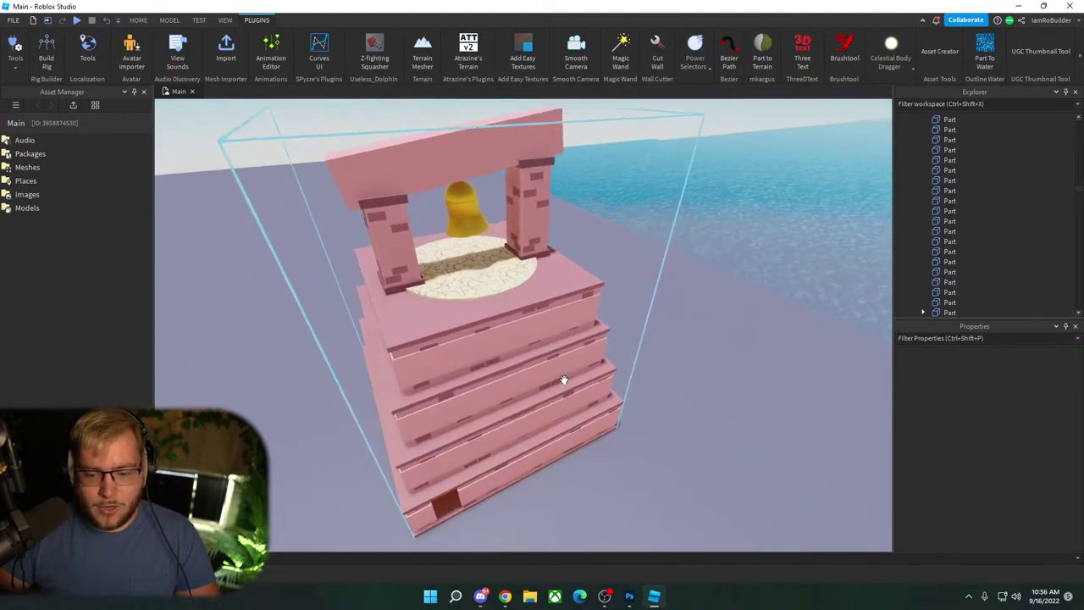
{"action": "scroll", "coordinate": [563, 380], "scroll_direction": "down", "scroll_amount": 10}
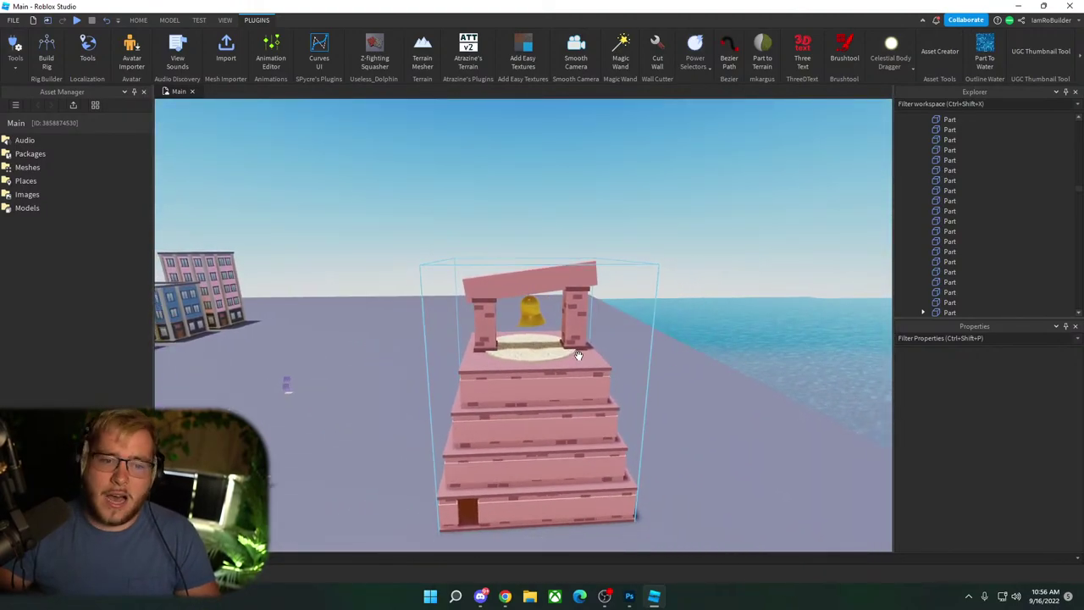
Step: Update the Add Easy Texture and Archimedes plugins in plugin management, then close it
{"action": "left_click", "coordinate": [11, 51]}
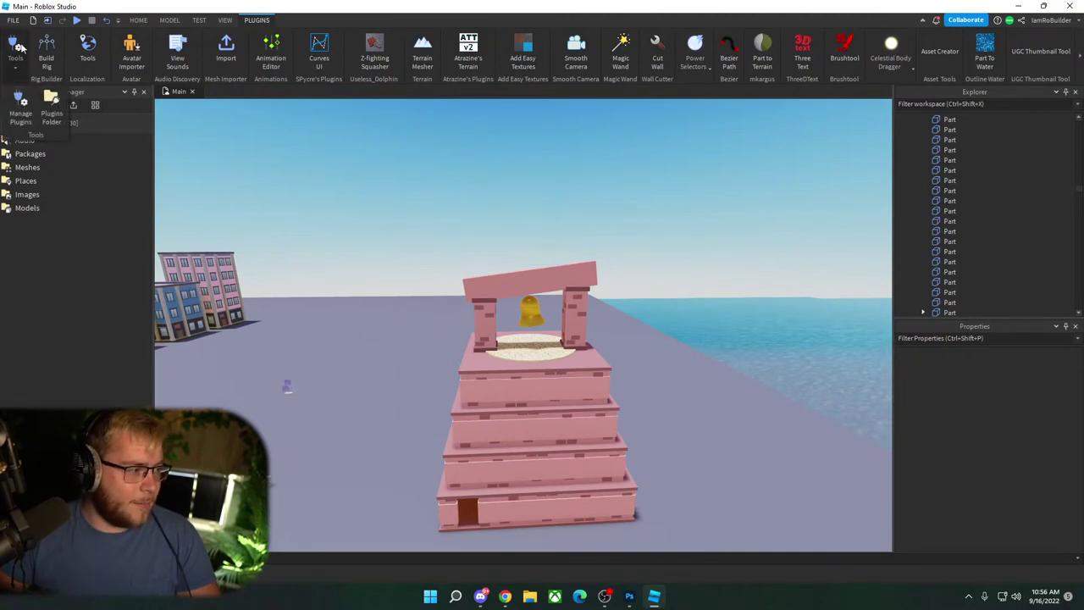
{"action": "left_click", "coordinate": [21, 103]}
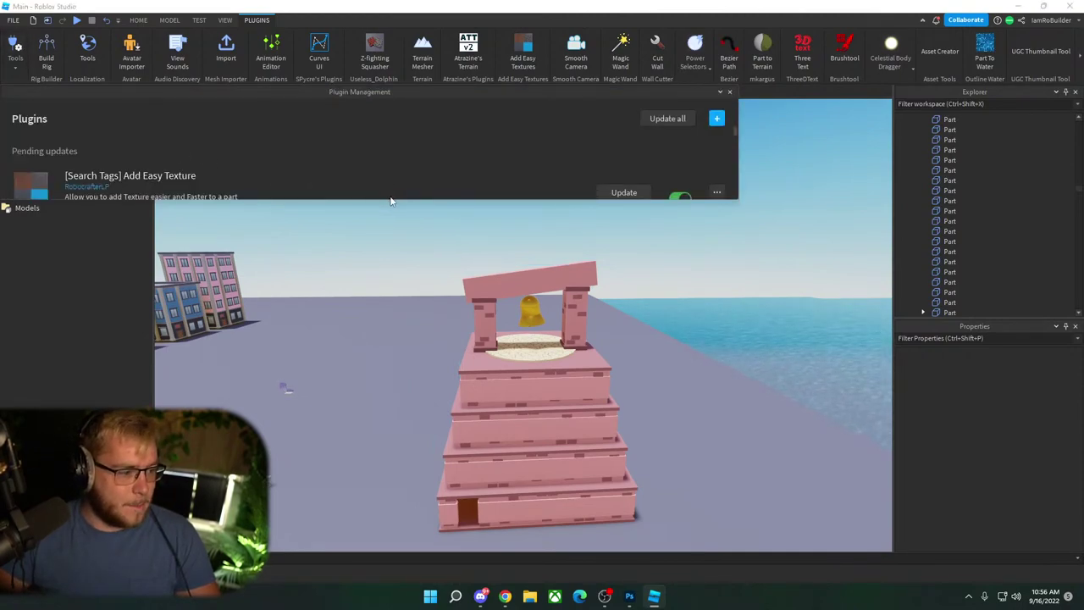
{"action": "left_click", "coordinate": [629, 190]}
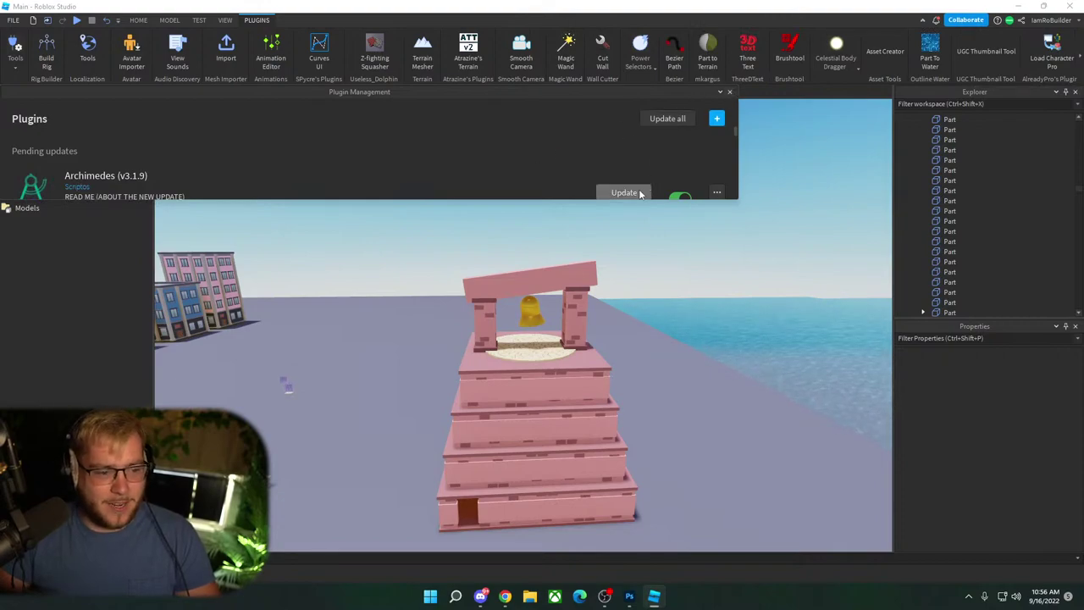
{"action": "left_click", "coordinate": [625, 193]}
{"action": "left_click", "coordinate": [731, 93]}
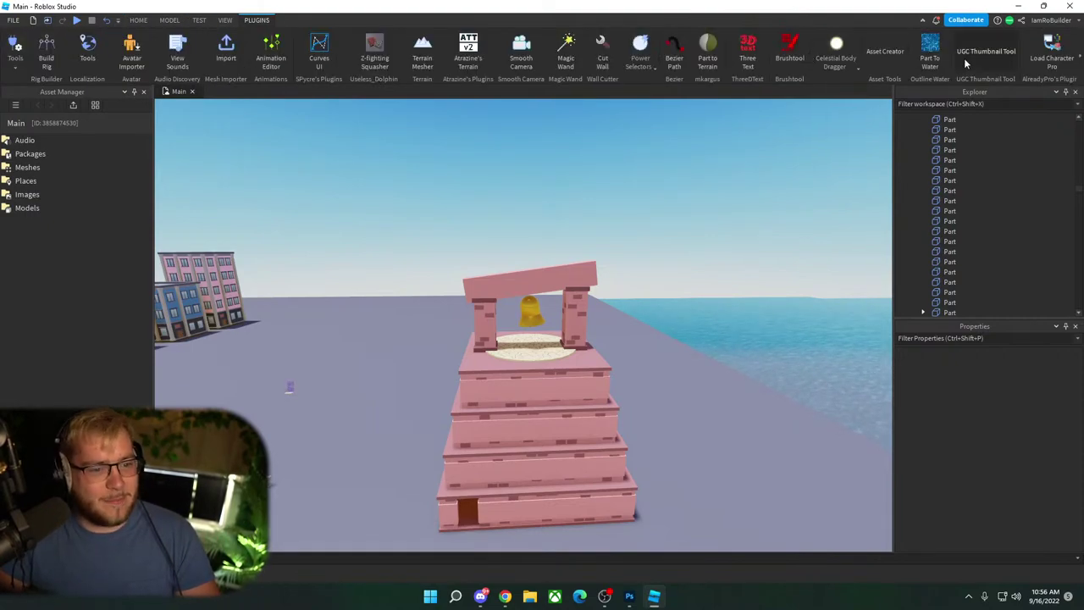
Step: Reopen the updated Add Easy Textures plugin, look through its textures and search tags, and close it
{"action": "left_click", "coordinate": [1080, 57]}
{"action": "left_click", "coordinate": [1081, 57]}
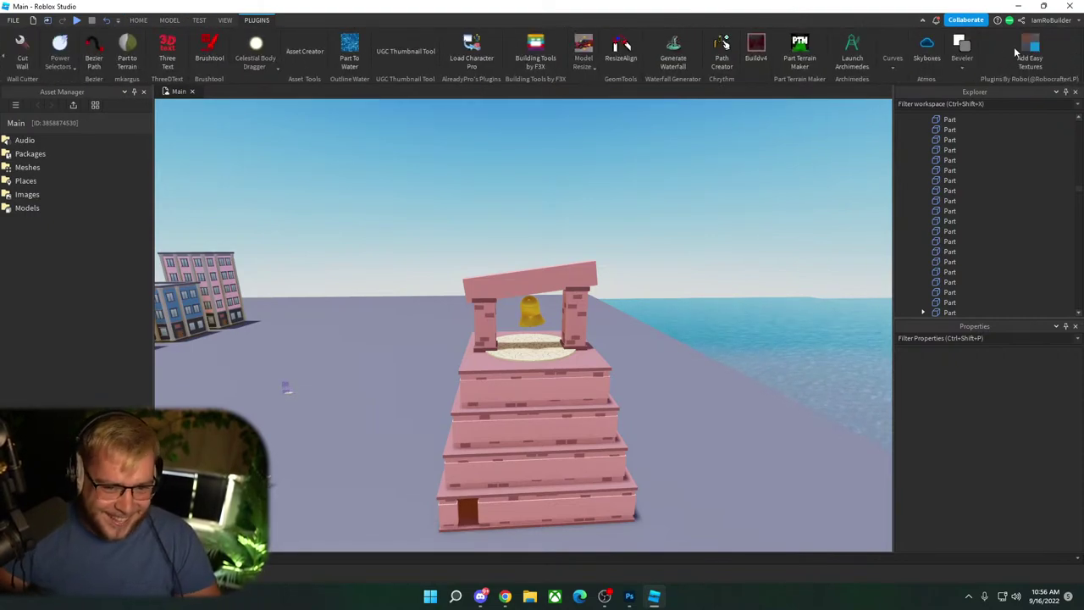
{"action": "left_click", "coordinate": [1026, 58]}
{"action": "left_click_drag", "start_coordinate": [649, 199], "coordinate": [505, 140]}
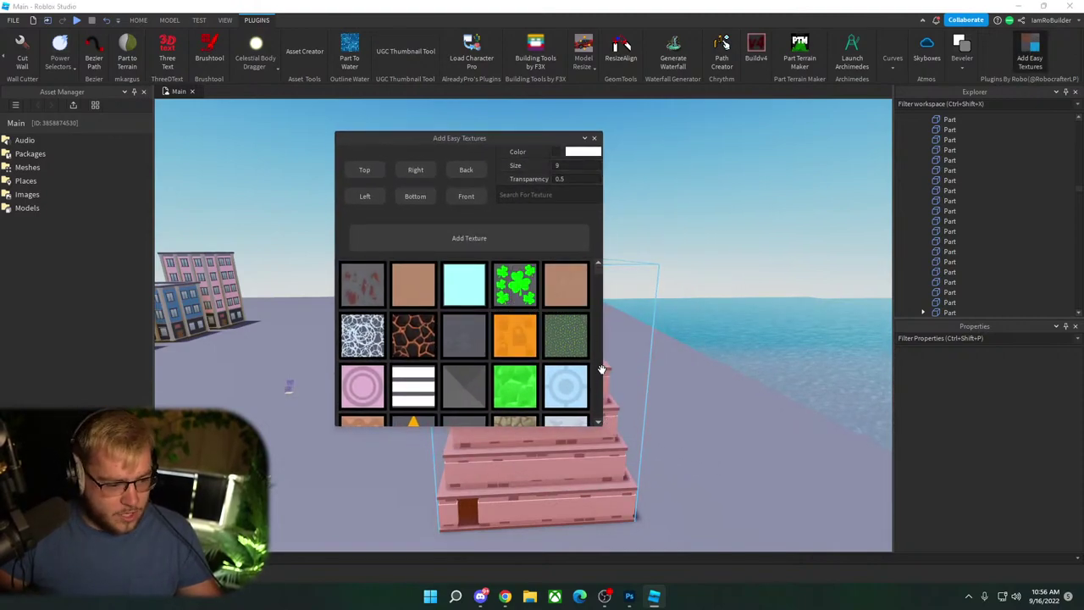
{"action": "left_click_drag", "start_coordinate": [605, 369], "coordinate": [614, 345]}
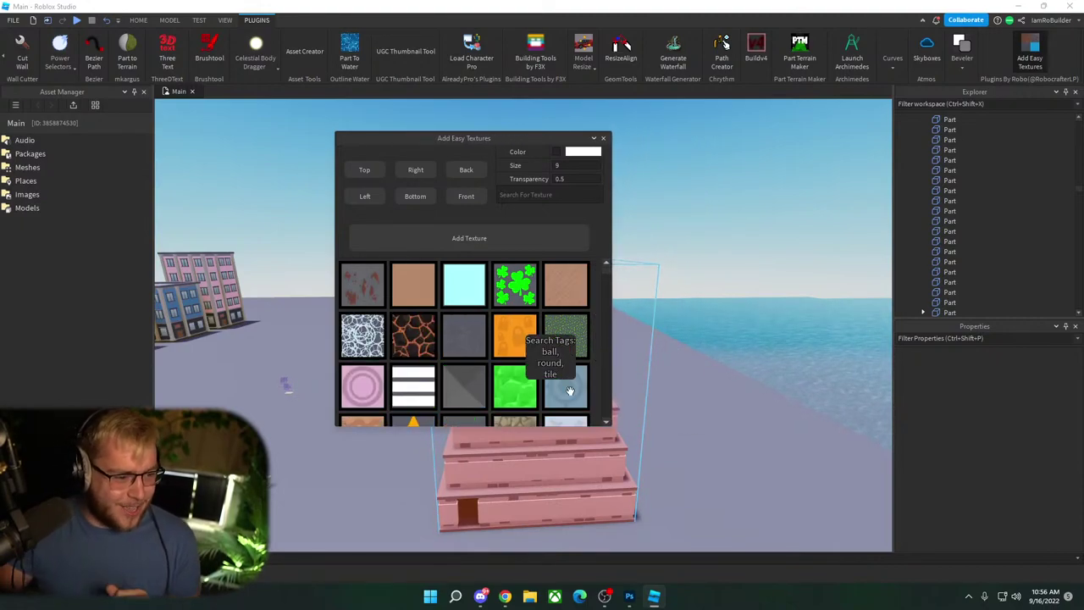
{"action": "scroll", "coordinate": [508, 352], "scroll_direction": "down", "scroll_amount": 10}
{"action": "scroll", "coordinate": [508, 351], "scroll_direction": "up", "scroll_amount": 10}
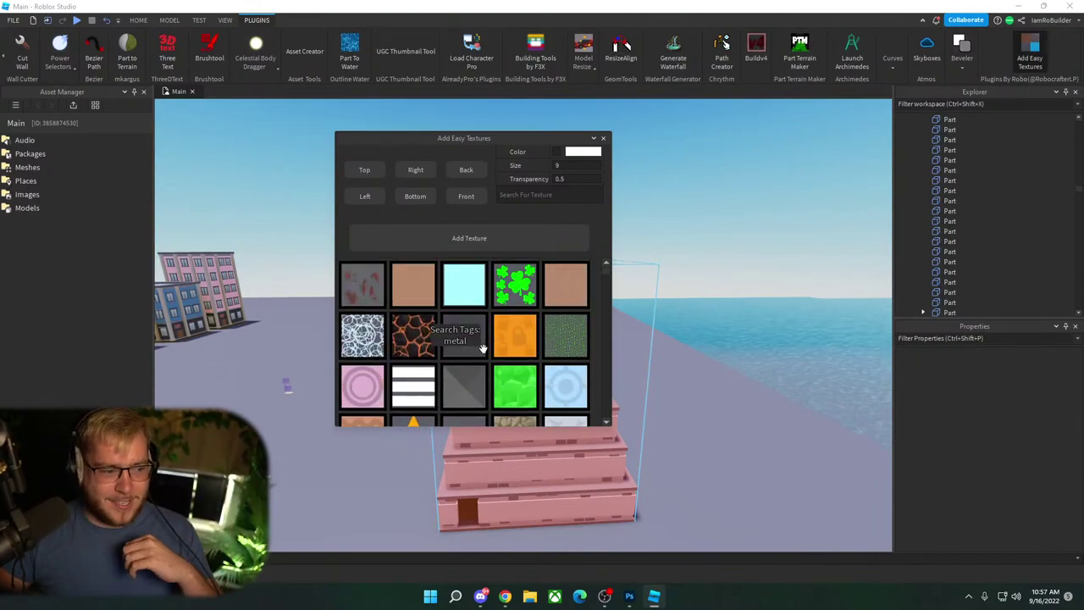
{"action": "left_click", "coordinate": [603, 138]}
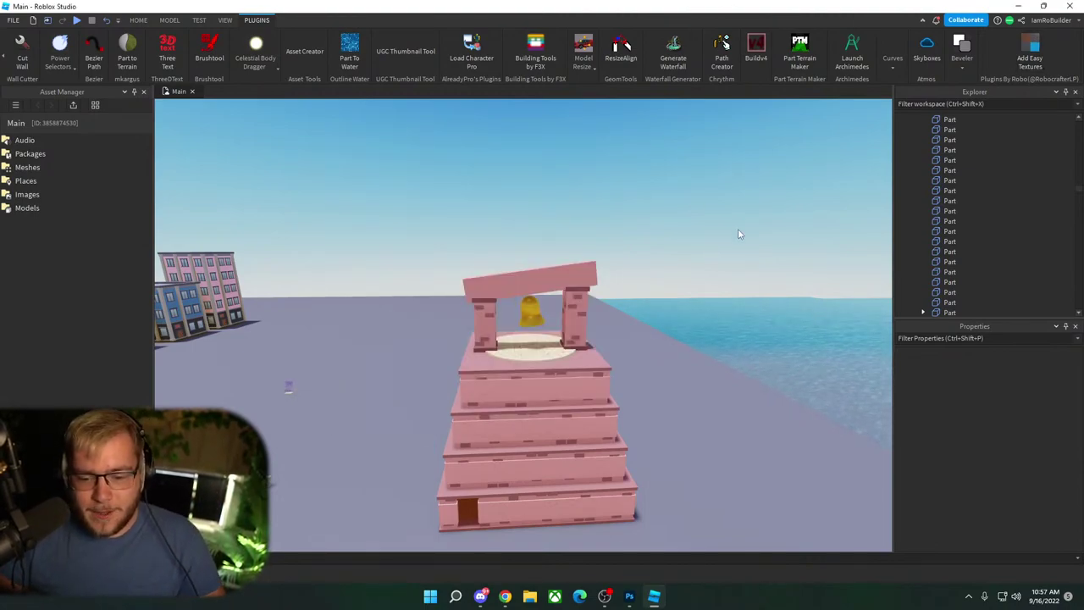
{"action": "right_click_drag", "start_coordinate": [726, 261], "coordinate": [730, 262]}
{"action": "key", "text": "a"}
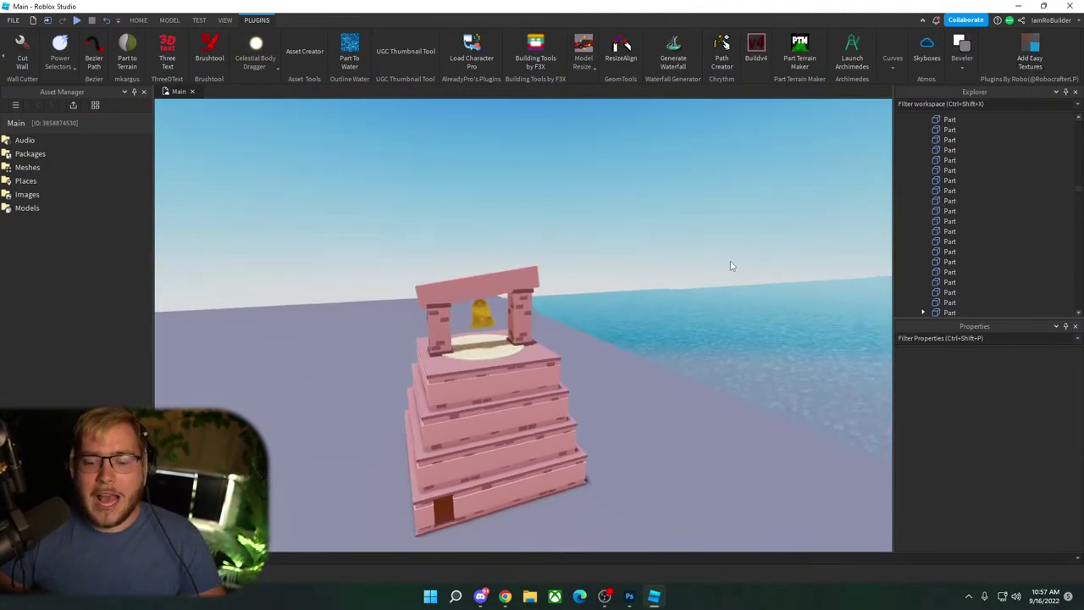
{"action": "key", "text": "s"}
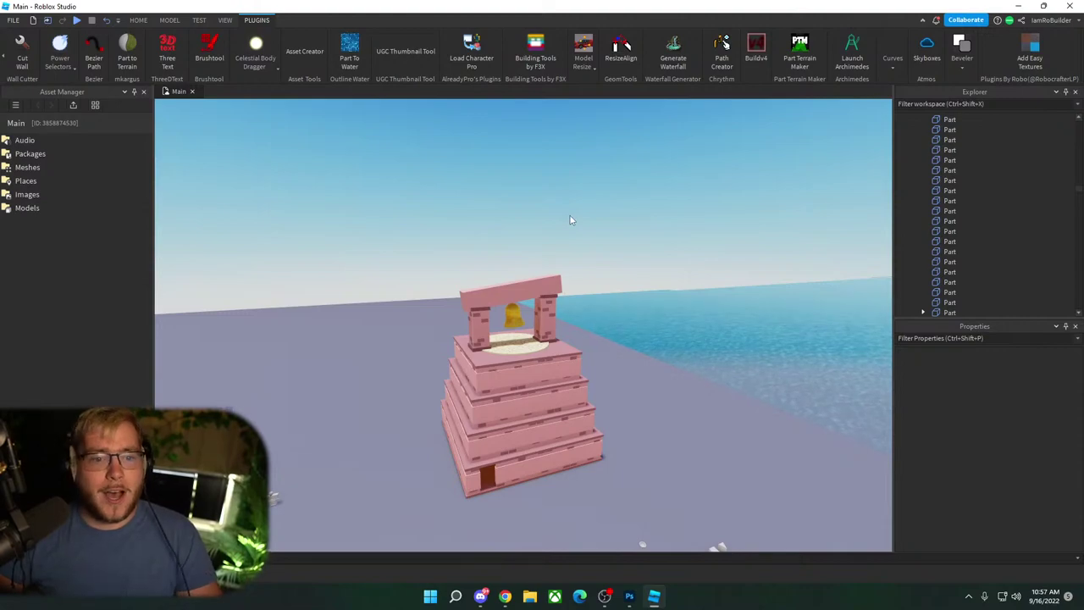
Step: Select the Temple model and shift it slightly across the baseplate
{"action": "left_click_drag", "start_coordinate": [521, 364], "coordinate": [506, 466]}
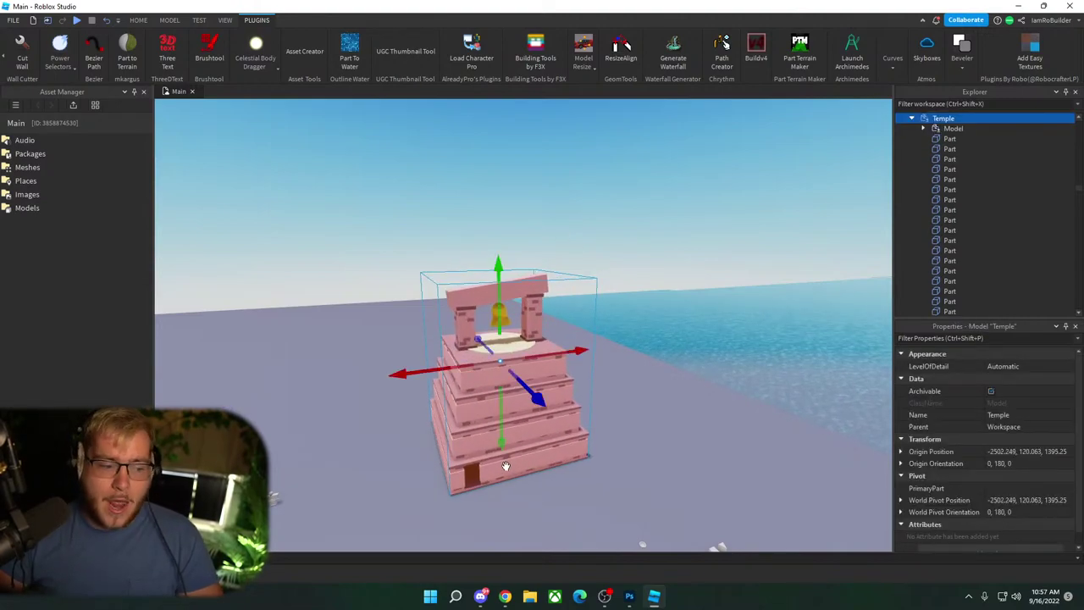
{"action": "left_click_drag", "start_coordinate": [551, 422], "coordinate": [551, 421]}
{"action": "key", "text": "w"}
{"action": "key", "text": "d"}
{"action": "right_click_drag", "start_coordinate": [551, 421], "coordinate": [557, 415]}
{"action": "scroll", "coordinate": [556, 414], "scroll_direction": "down", "scroll_amount": 5}
{"action": "key", "text": "d"}
{"action": "key", "text": "s"}
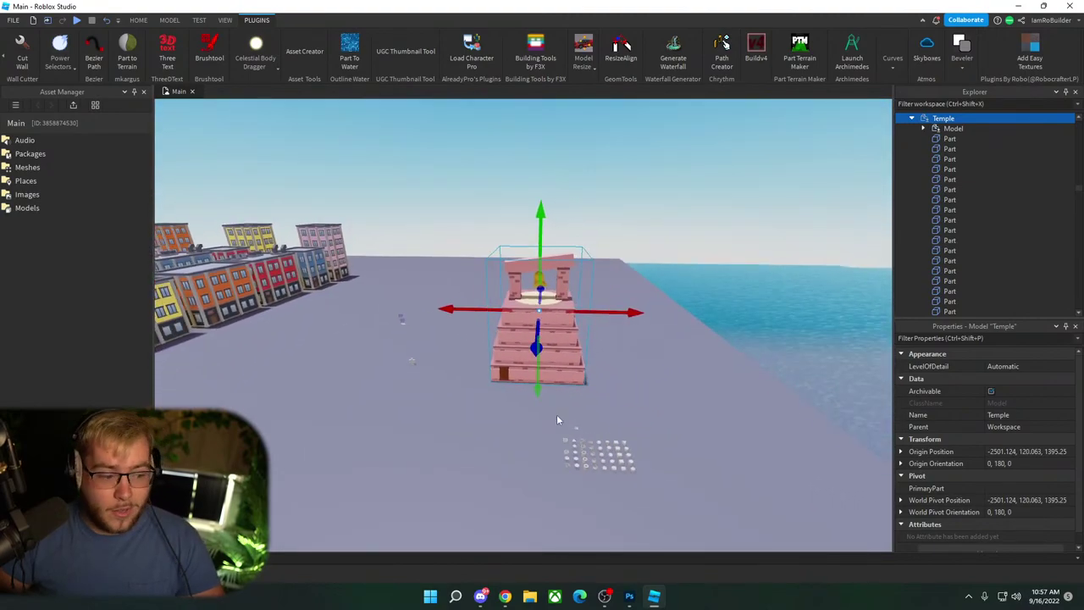
Step: Select the cluster of 40 small mesh parts in front of the temple and delete it
{"action": "left_click_drag", "start_coordinate": [531, 412], "coordinate": [626, 465]}
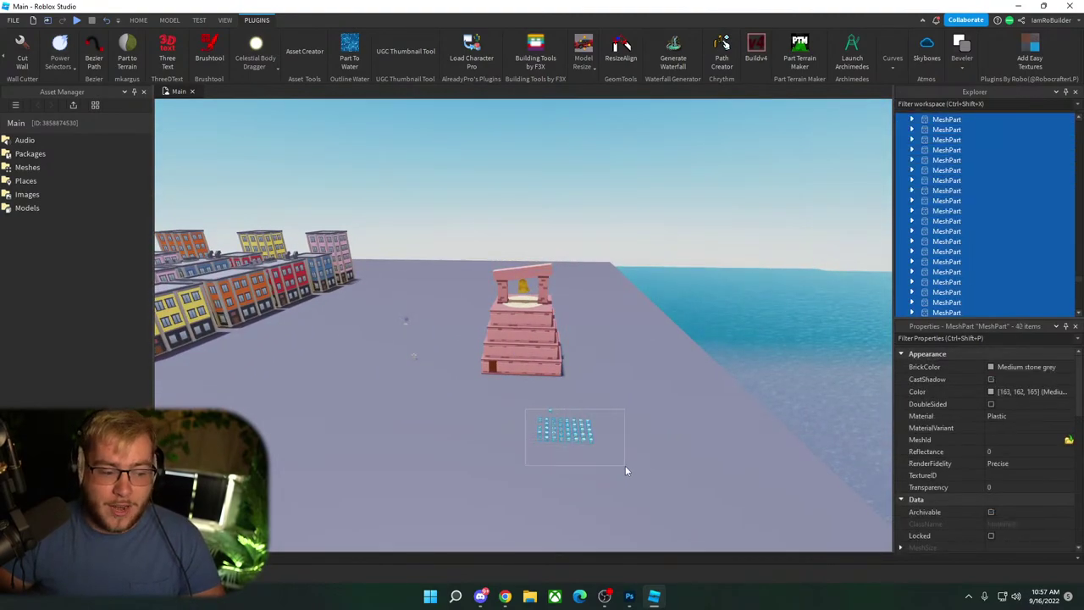
{"action": "key", "text": "Delete"}
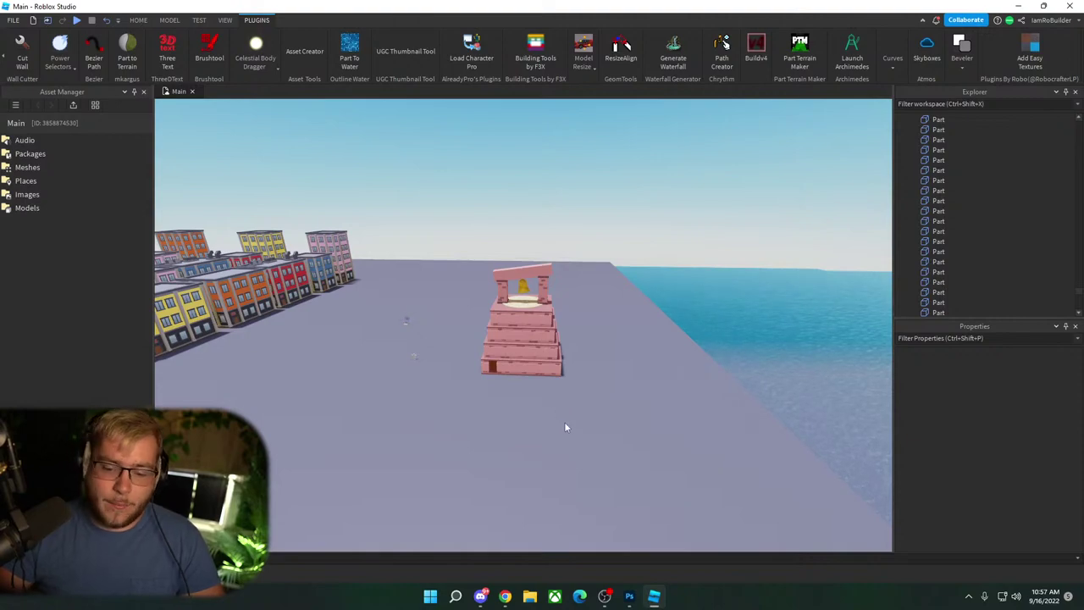
{"action": "key", "text": "w"}
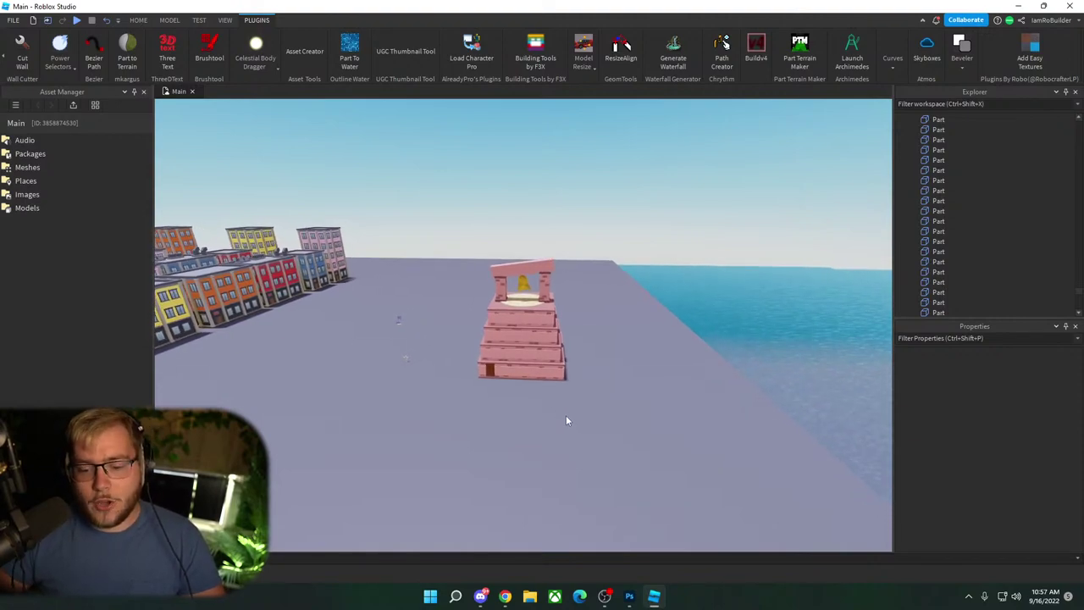
{"action": "key", "text": "w"}
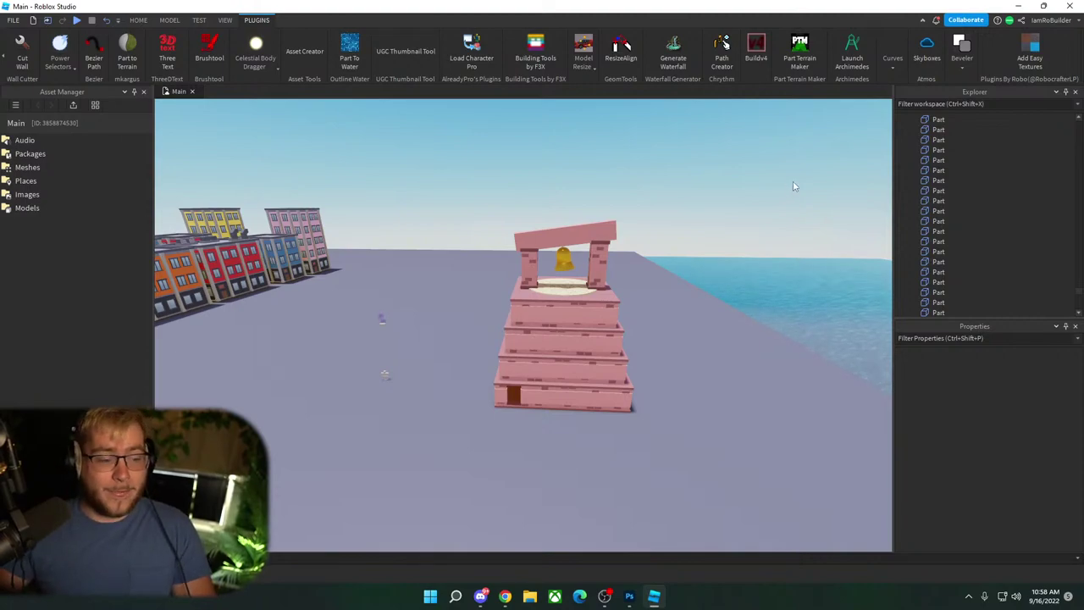
Step: Move the Temple model farther back across the baseplate and collapse its contents in the Explorer
{"action": "key", "text": "w"}
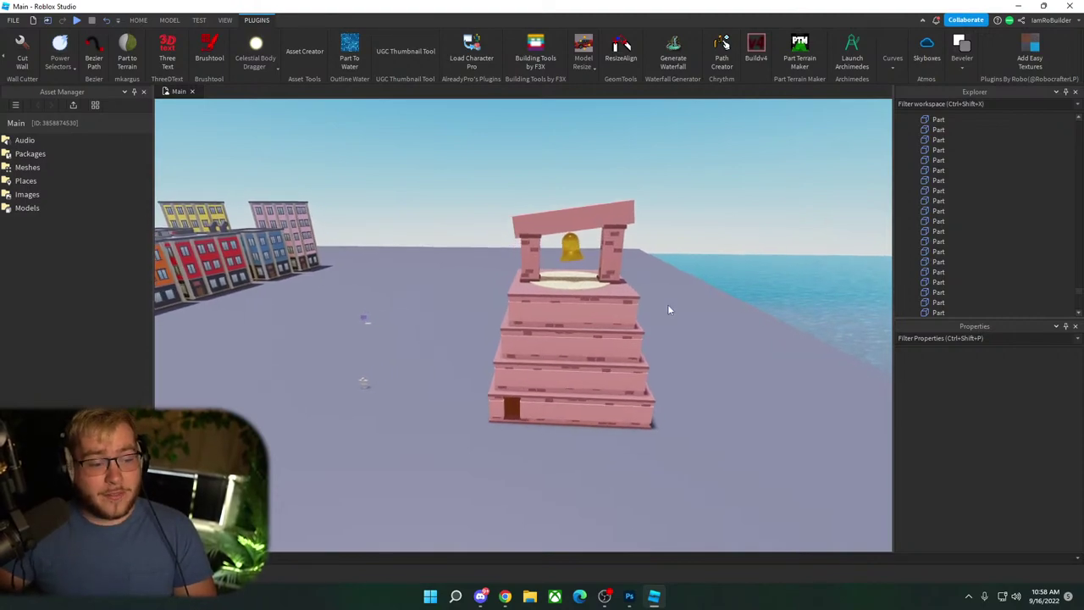
{"action": "right_click_drag", "start_coordinate": [669, 310], "coordinate": [668, 311]}
{"action": "key", "text": "s"}
{"action": "key", "text": "s"}
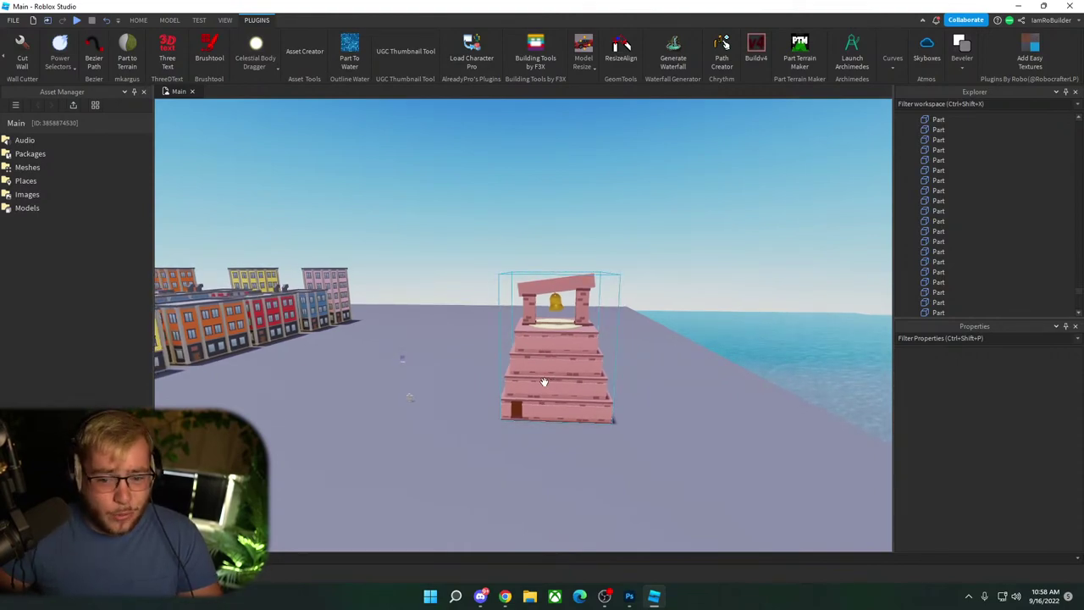
{"action": "key", "text": "s"}
{"action": "left_click", "coordinate": [563, 363]}
{"action": "key", "text": "ctrl+2"}
{"action": "key", "text": "s"}
{"action": "right_click_drag", "start_coordinate": [598, 349], "coordinate": [598, 348]}
{"action": "left_click", "coordinate": [912, 119]}
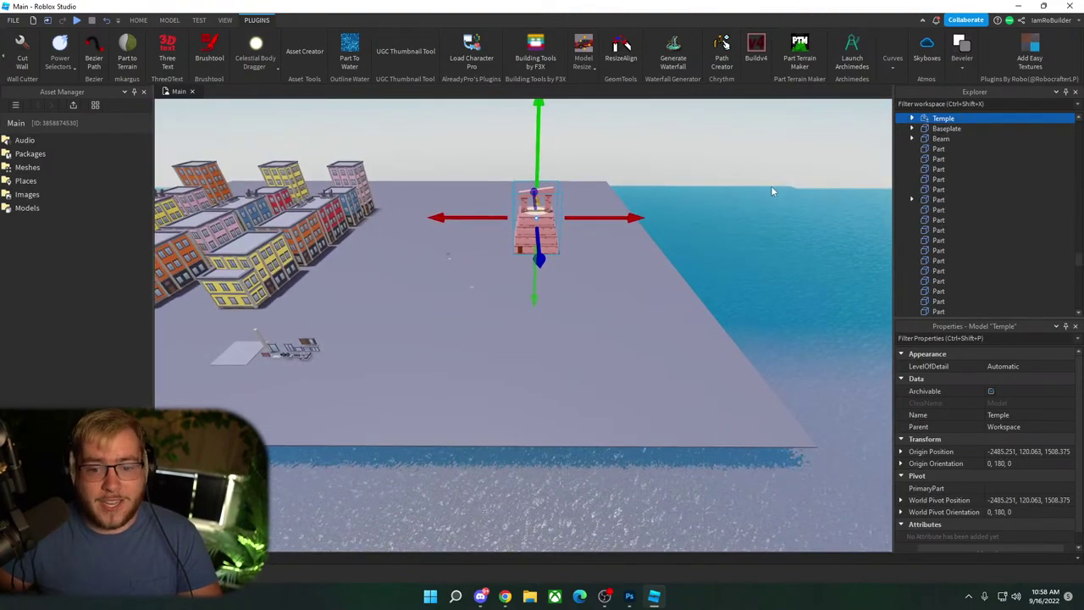
Step: Deselect the temple, survey the baseplate, and cross the finished map to the haunted house
{"action": "key", "text": "s"}
{"action": "right_click_drag", "start_coordinate": [786, 188], "coordinate": [749, 193]}
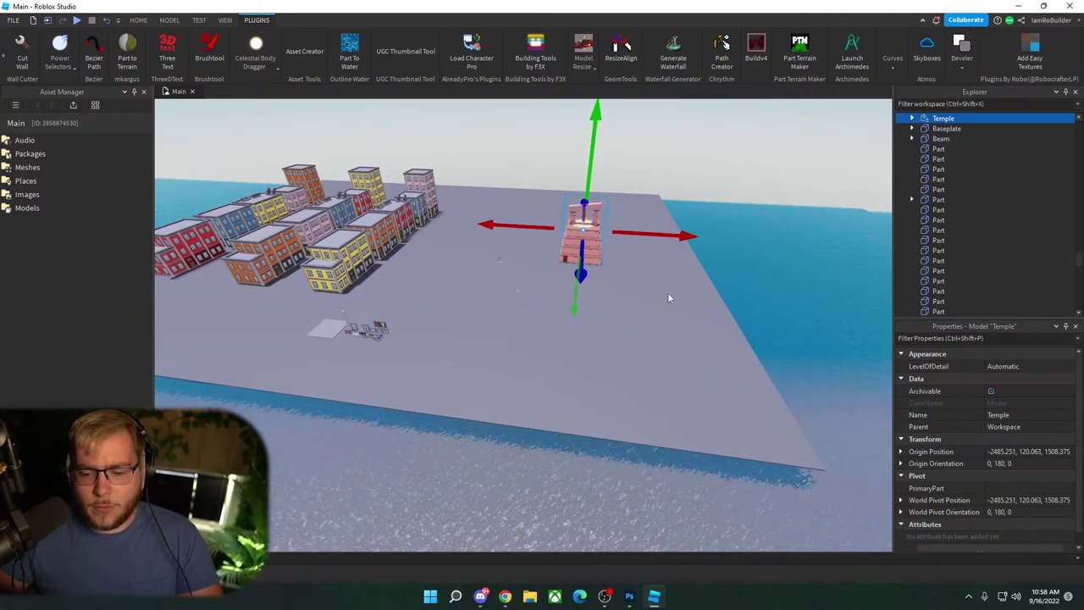
{"action": "right_click_drag", "start_coordinate": [670, 299], "coordinate": [710, 296]}
{"action": "left_click", "coordinate": [711, 294]}
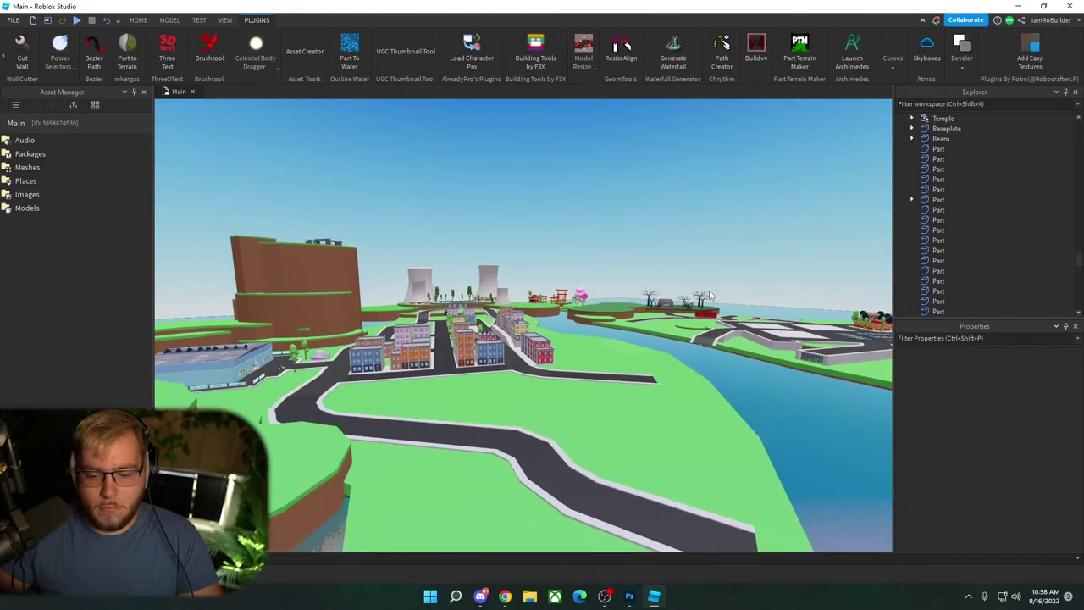
{"action": "scroll", "coordinate": [710, 295], "scroll_direction": "up", "scroll_amount": 10}
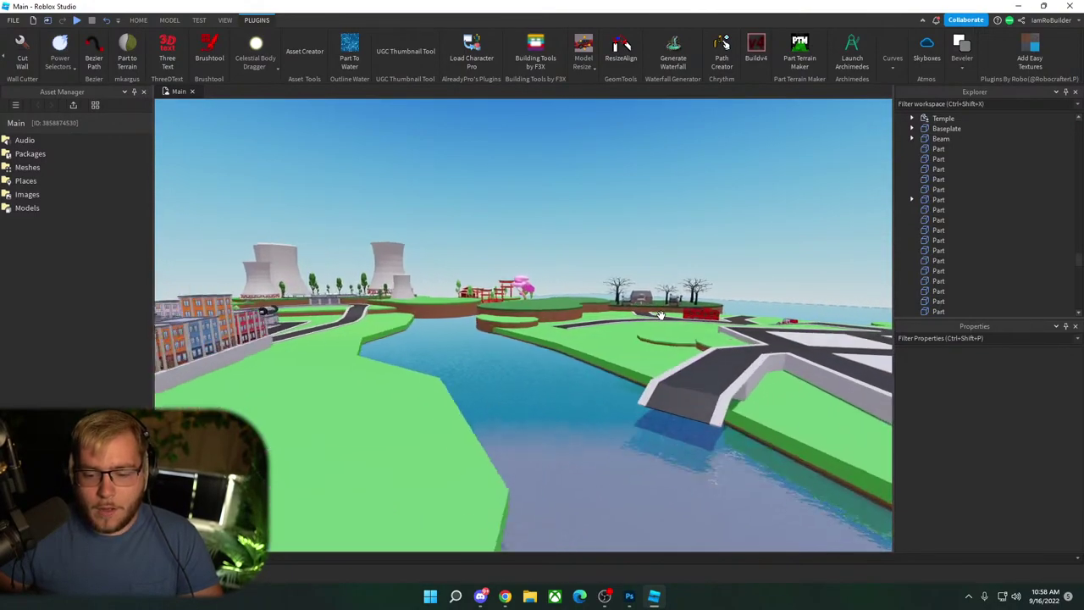
{"action": "scroll", "coordinate": [659, 315], "scroll_direction": "up", "scroll_amount": 10}
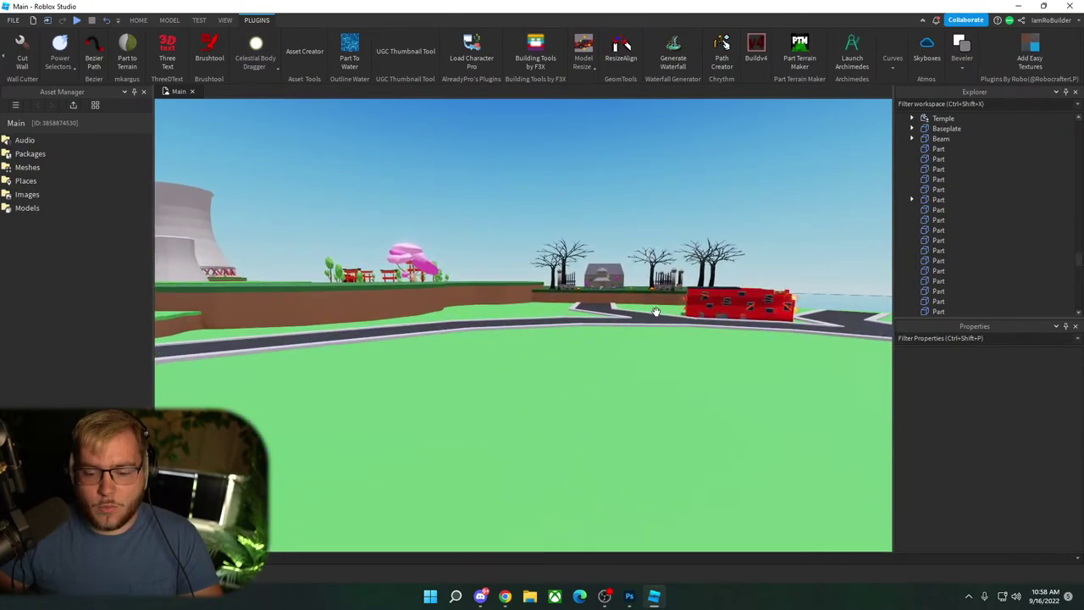
{"action": "key", "text": "w"}
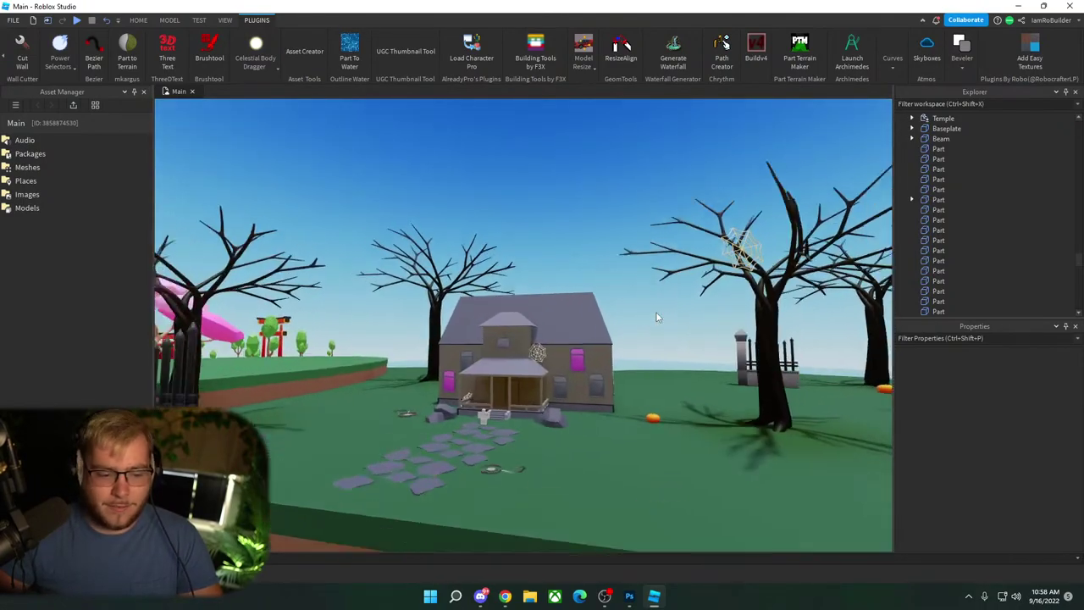
Step: Examine the haunted house's front wall around the pink upper window up close
{"action": "key", "text": "w"}
{"action": "right_click_drag", "start_coordinate": [657, 317], "coordinate": [653, 310]}
{"action": "left_click", "coordinate": [695, 370], "text": "alt"}
{"action": "right_click_drag", "start_coordinate": [695, 371], "coordinate": [578, 310]}
{"action": "left_click", "coordinate": [582, 313]}
{"action": "key", "text": "w"}
{"action": "key", "text": "w"}
{"action": "key", "text": "s"}
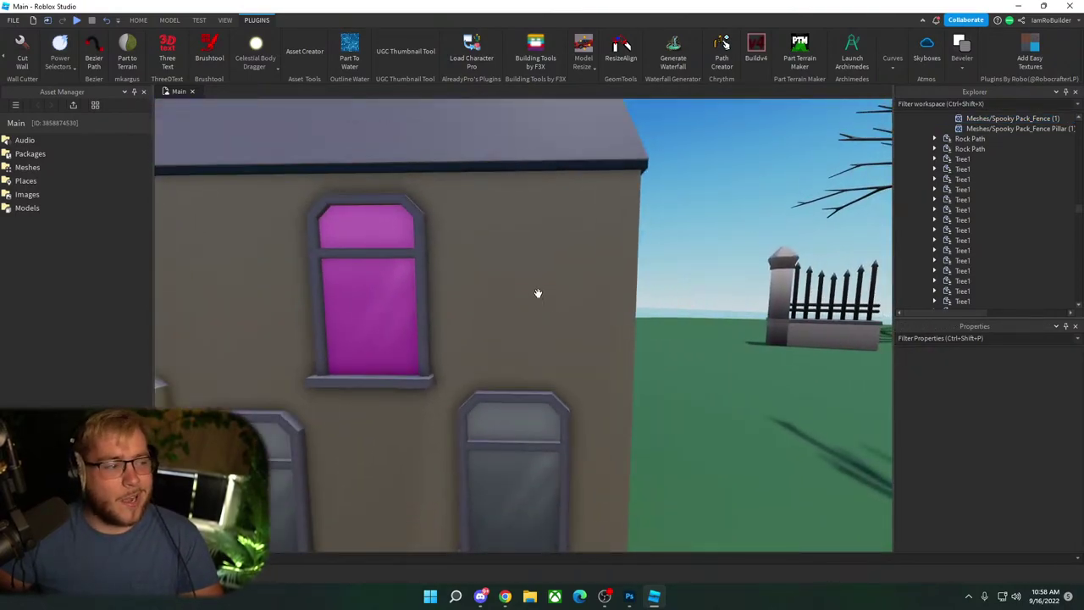
{"action": "scroll", "coordinate": [537, 293], "scroll_direction": "down", "scroll_amount": 2}
Step: Insert a block part and place it on the house wall beside the pink upper window, just below the roof edge
{"action": "left_click", "coordinate": [138, 19]}
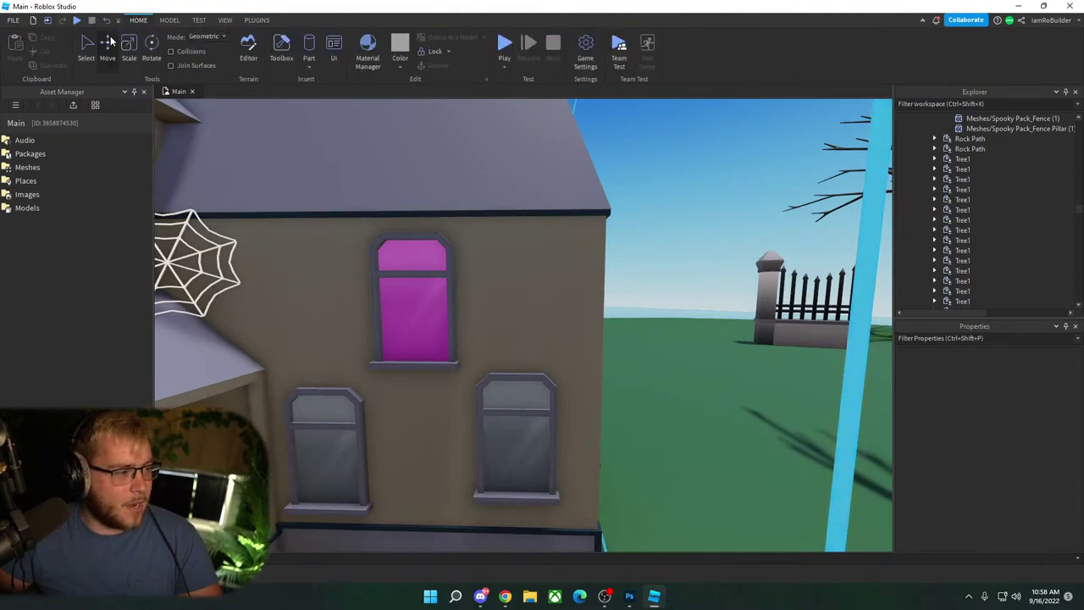
{"action": "left_click", "coordinate": [309, 65]}
{"action": "left_click", "coordinate": [315, 85]}
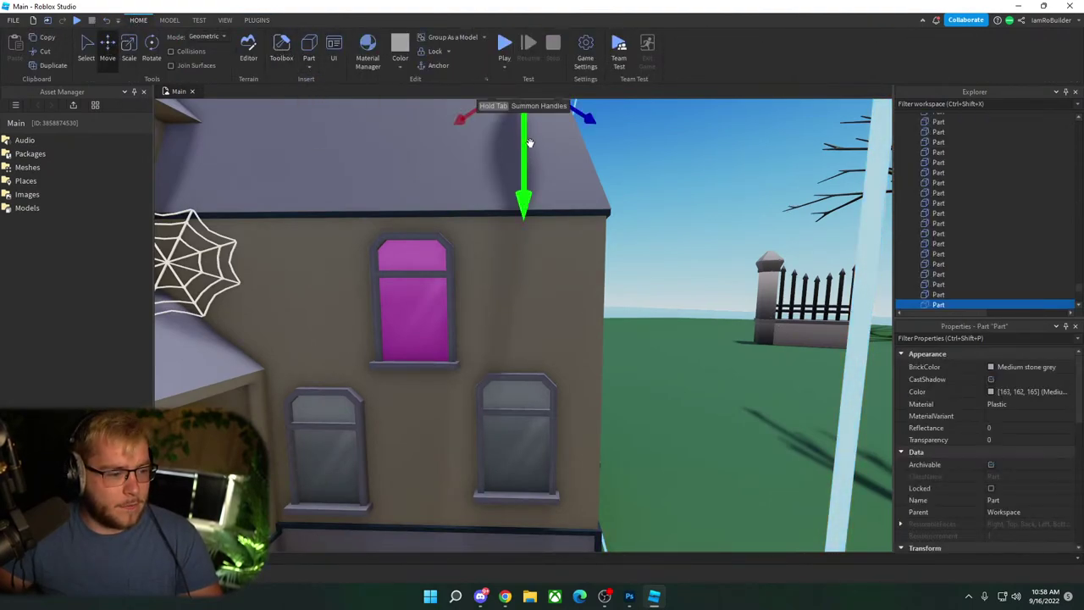
{"action": "left_click_drag", "start_coordinate": [530, 143], "coordinate": [531, 290]}
{"action": "left_click_drag", "start_coordinate": [523, 225], "coordinate": [543, 244]}
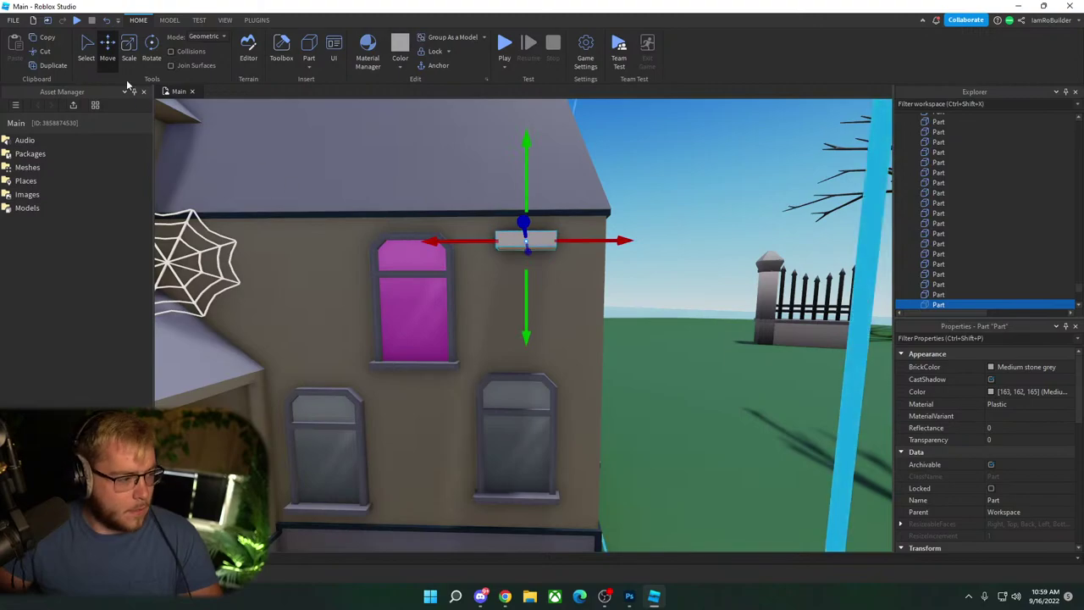
Step: Scale the new block into a taller, thin brick protruding slightly from the house wall
{"action": "left_click", "coordinate": [129, 49]}
{"action": "right_click_drag", "start_coordinate": [551, 188], "coordinate": [542, 189]}
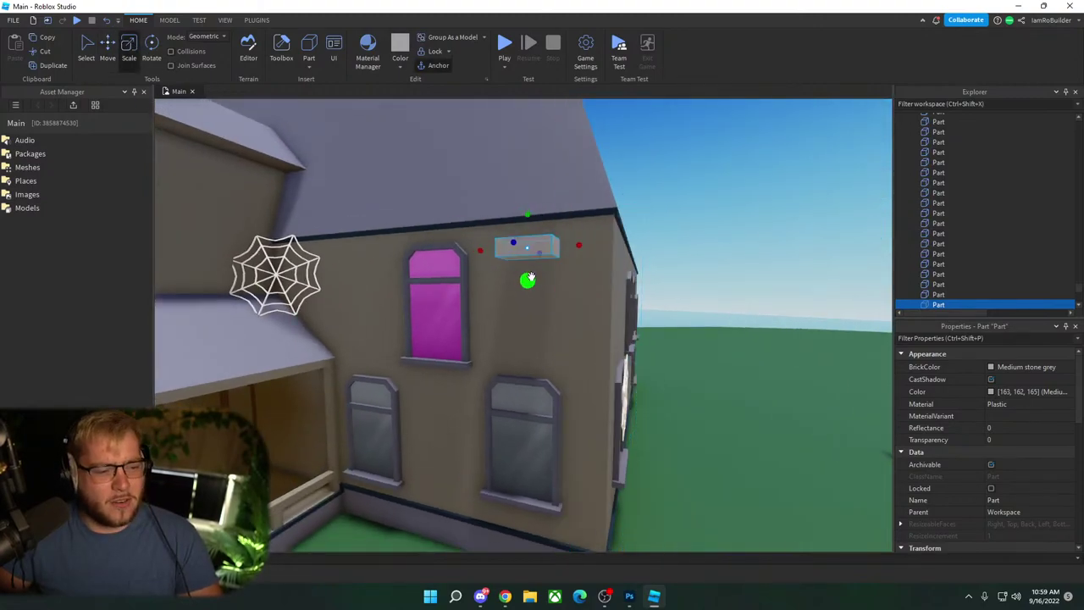
{"action": "left_click", "coordinate": [169, 20]}
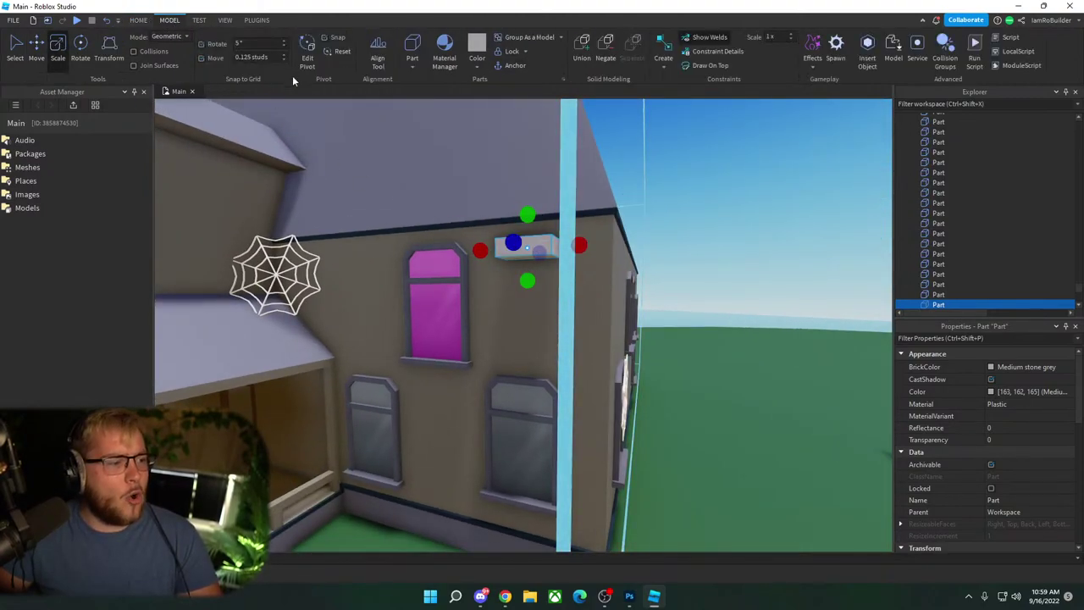
{"action": "left_click_drag", "start_coordinate": [528, 281], "coordinate": [528, 289]}
{"action": "right_click_drag", "start_coordinate": [542, 283], "coordinate": [542, 272]}
{"action": "left_click_drag", "start_coordinate": [509, 252], "coordinate": [532, 253]}
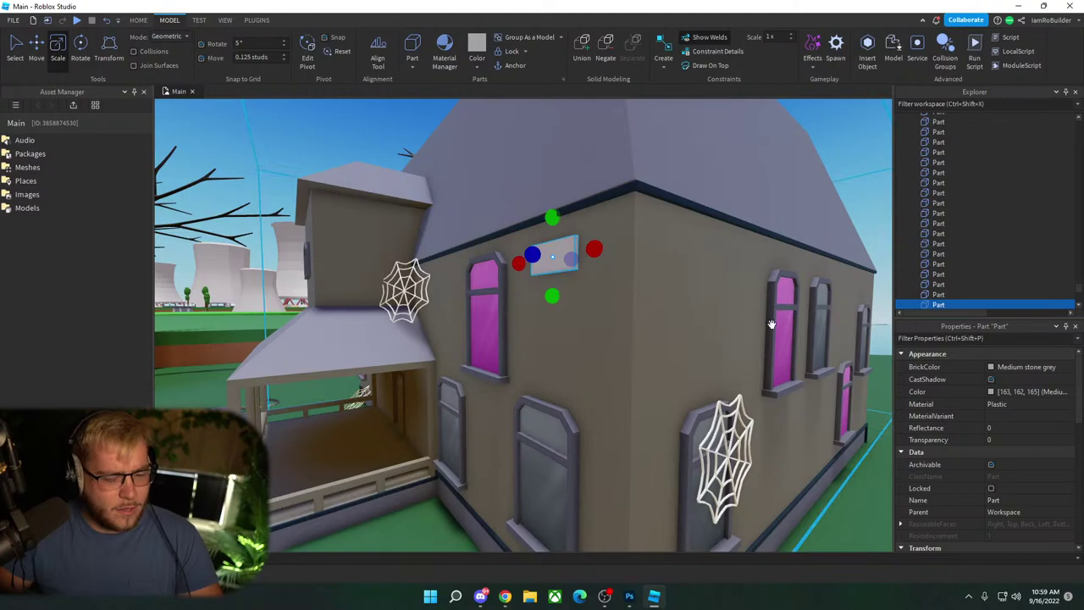
Step: Copy the roof wedge's Smoky grey color [91, 93, 105] onto the wall brick
{"action": "left_click", "coordinate": [710, 164], "text": "alt"}
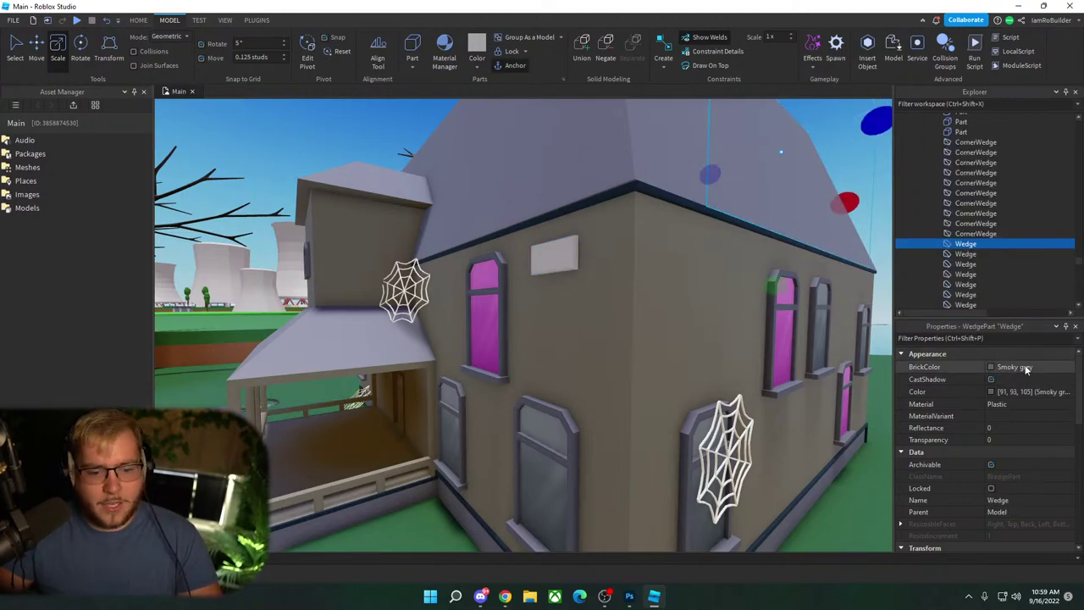
{"action": "left_click", "coordinate": [1027, 392]}
{"action": "key", "text": "ctrl+c"}
{"action": "left_click", "coordinate": [552, 256]}
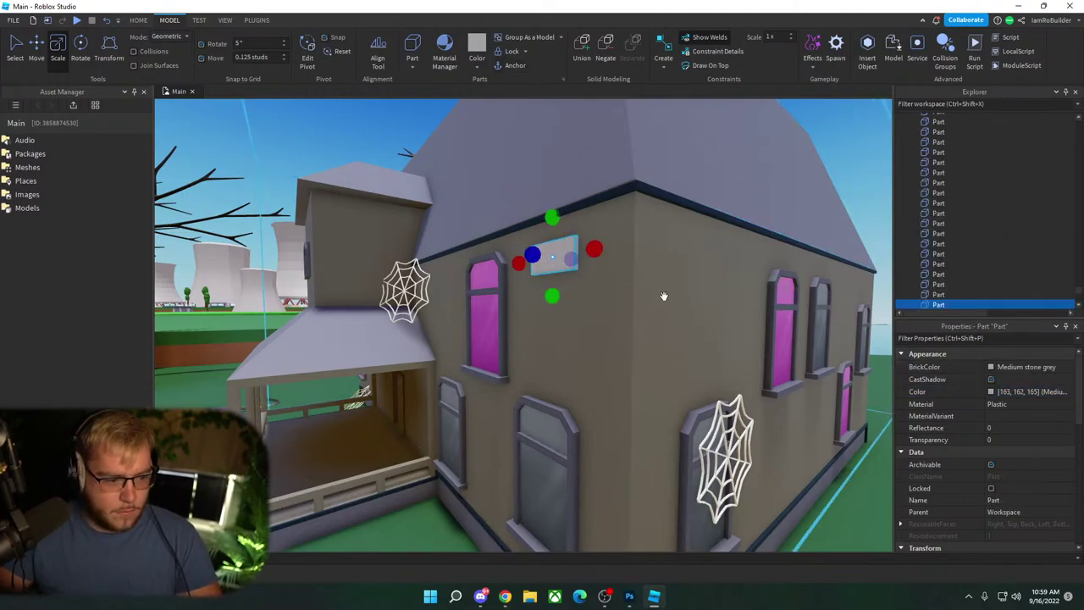
{"action": "left_click", "coordinate": [1035, 391]}
{"action": "key", "text": "ctrl+v"}
{"action": "key", "text": "Return"}
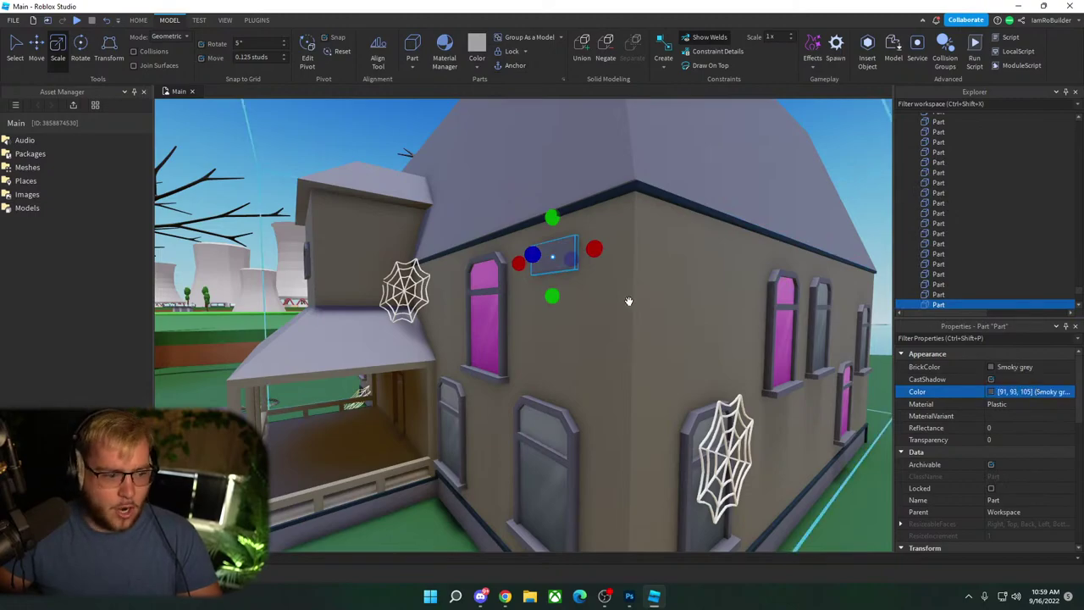
Step: Darken the wall brick's color to [68, 70, 79] and deselect it
{"action": "right_click_drag", "start_coordinate": [630, 302], "coordinate": [646, 322]}
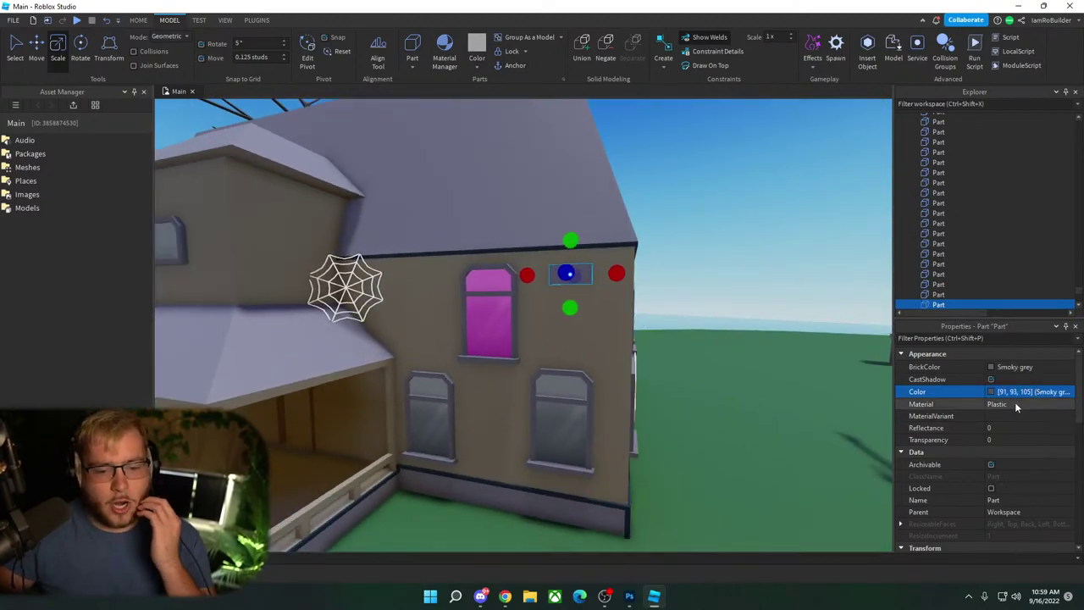
{"action": "left_click", "coordinate": [991, 391]}
{"action": "left_click", "coordinate": [678, 276]}
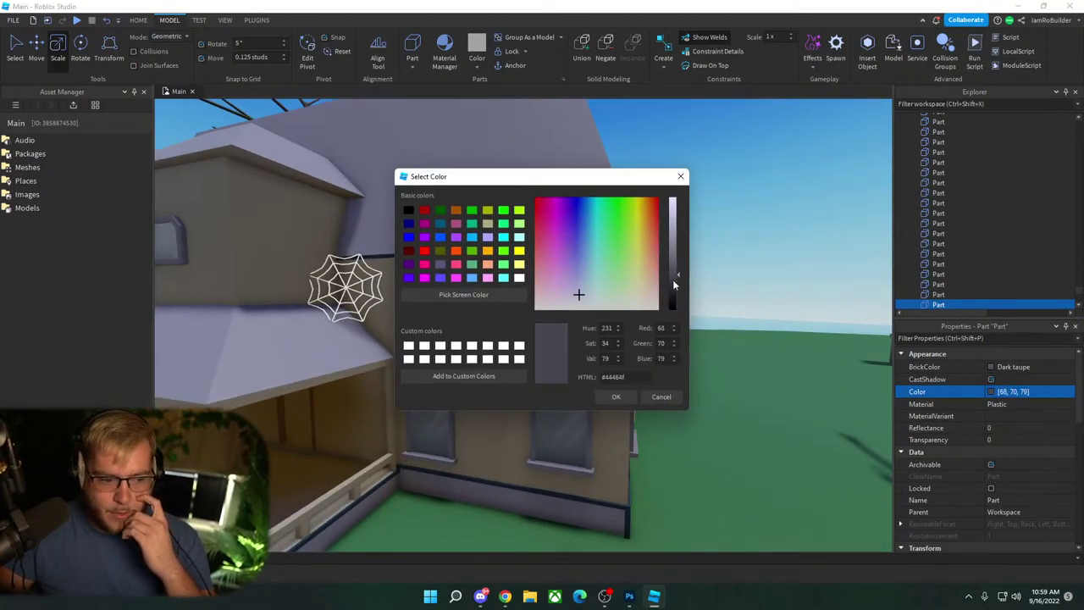
{"action": "left_click", "coordinate": [616, 396]}
{"action": "left_click", "coordinate": [706, 207]}
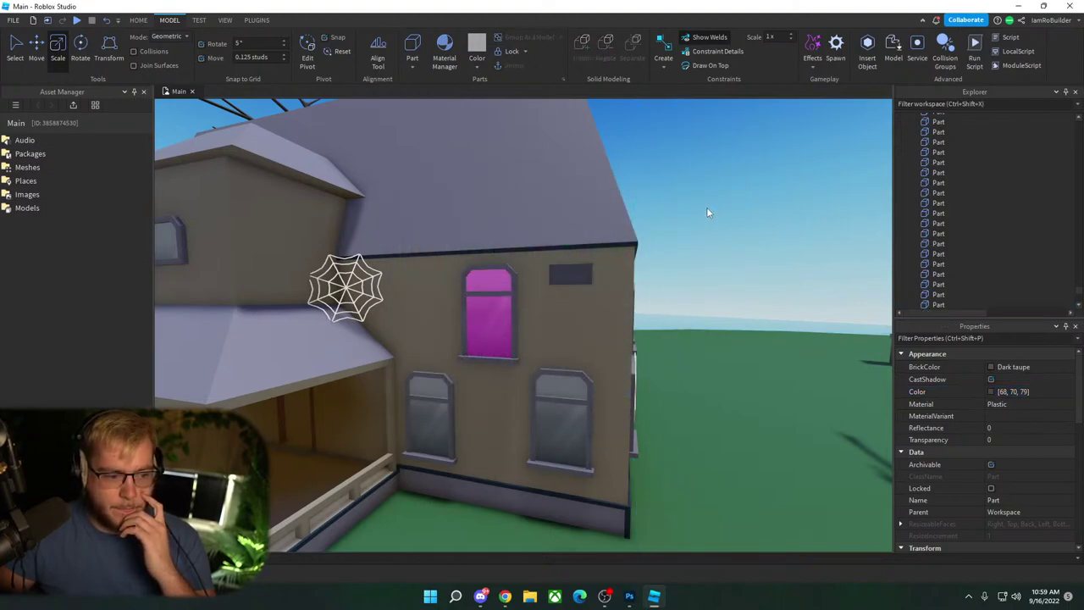
Step: Set the move snap to 0.5 studs and shift the wall brick toward the house's outer corner
{"action": "left_click", "coordinate": [566, 273]}
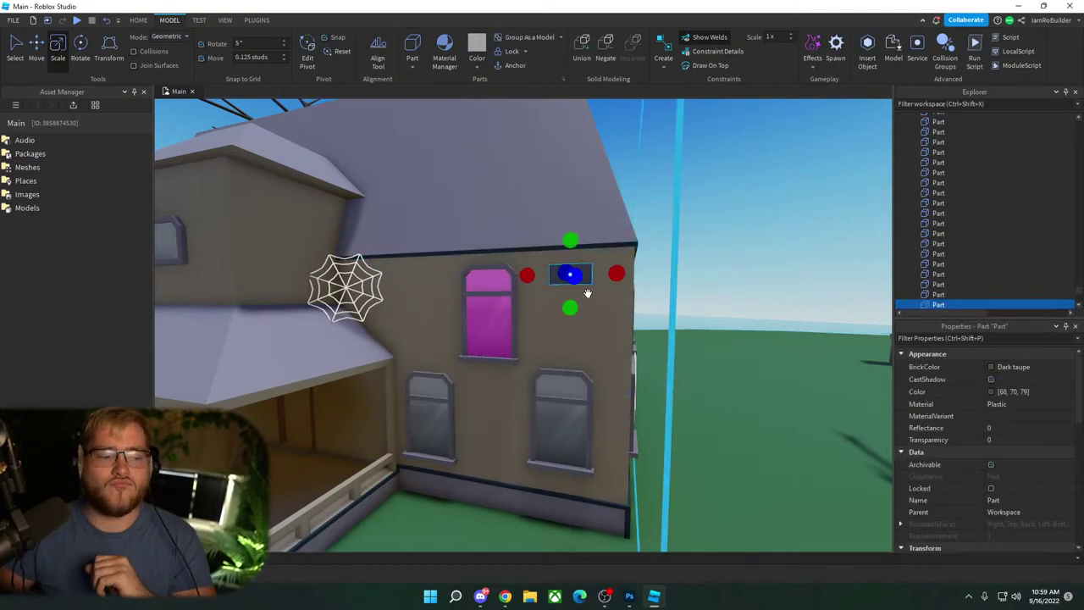
{"action": "left_click", "coordinate": [36, 47]}
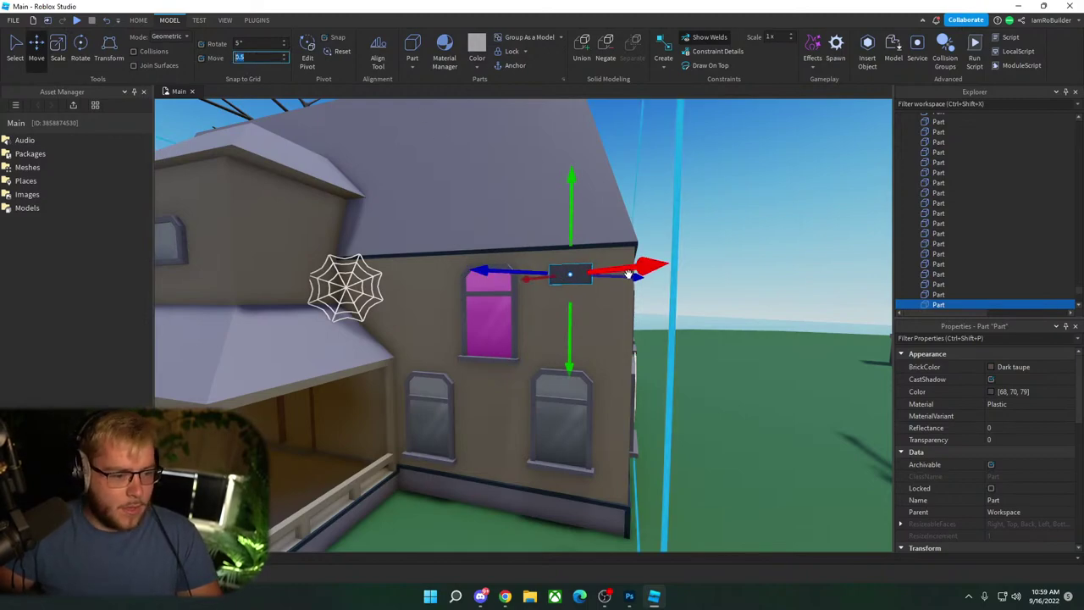
{"action": "left_click_drag", "start_coordinate": [622, 275], "coordinate": [654, 271]}
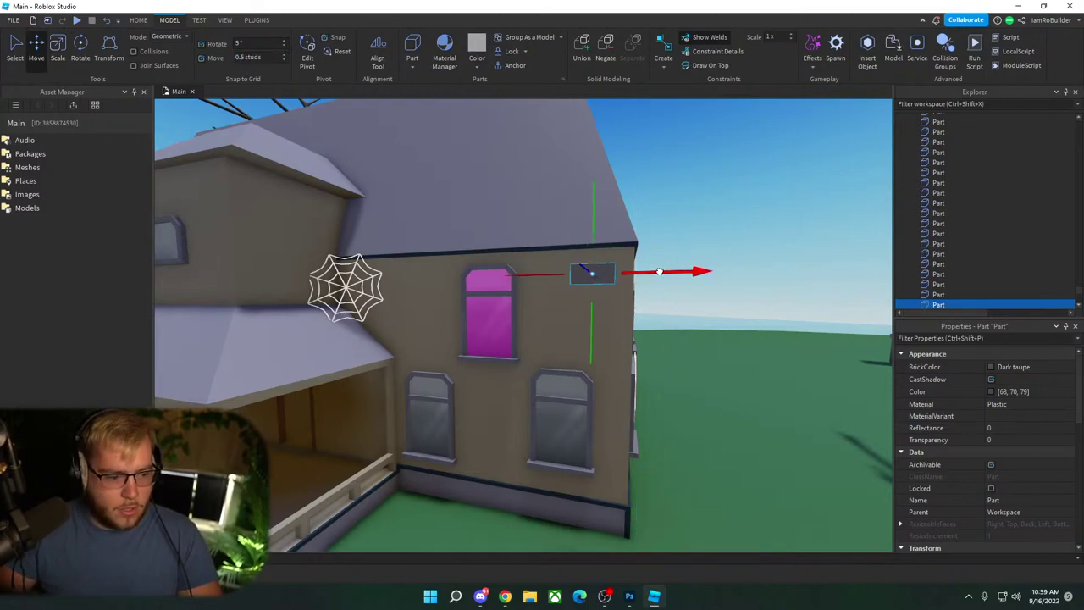
Step: Duplicate the wall brick and place the copy one row below, offset half a brick toward the pink window
{"action": "key", "text": "w"}
{"action": "right_click_drag", "start_coordinate": [675, 244], "coordinate": [674, 246]}
{"action": "key", "text": "s"}
{"action": "key", "text": "w"}
{"action": "key", "text": "s"}
{"action": "left_click_drag", "start_coordinate": [700, 264], "coordinate": [676, 263]}
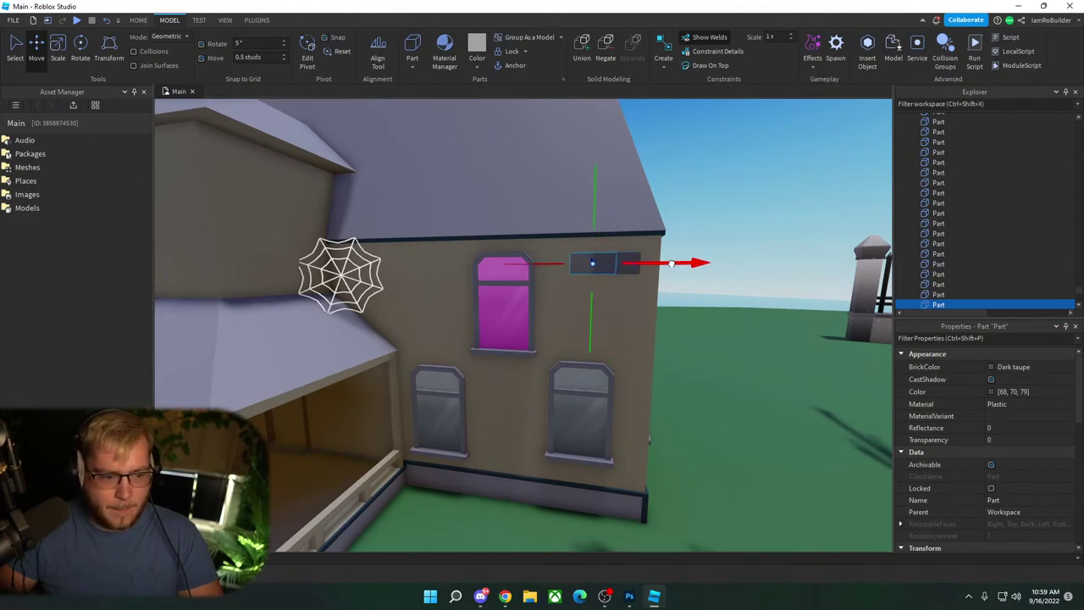
{"action": "left_click_drag", "start_coordinate": [590, 212], "coordinate": [591, 235]}
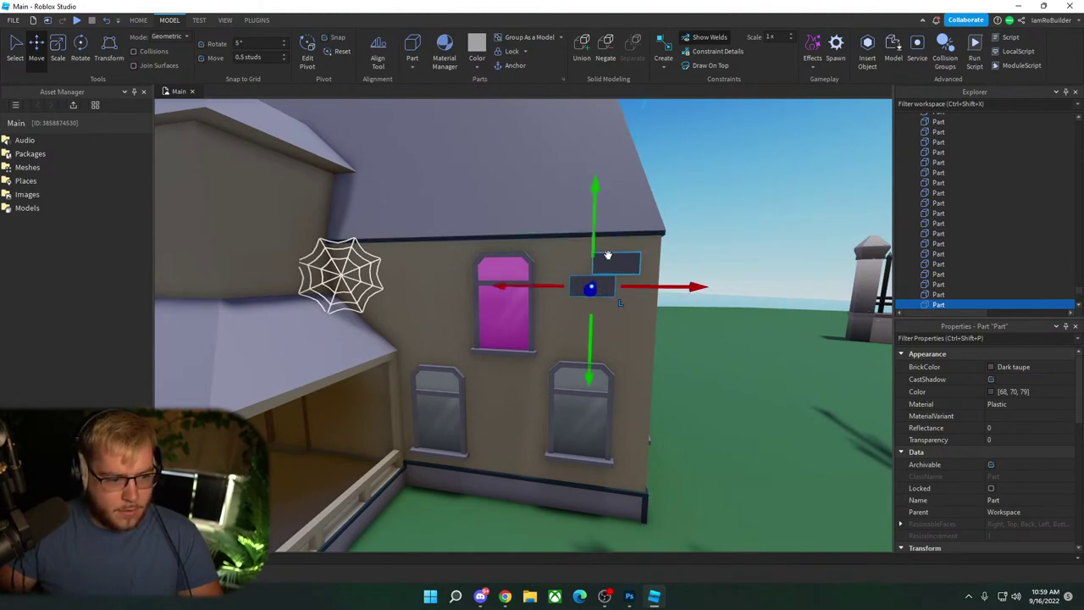
{"action": "left_click", "coordinate": [725, 227]}
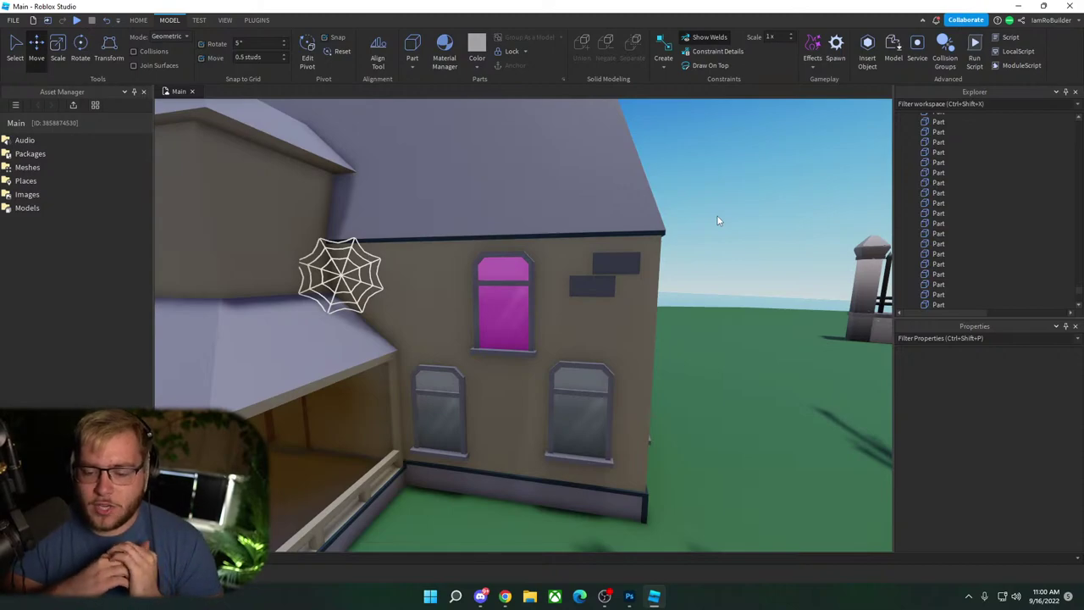
Step: Rotate and tilt the upper wall brick in 90-degree turns, returning it to its original orientation
{"action": "left_click", "coordinate": [613, 263]}
{"action": "key", "text": "f"}
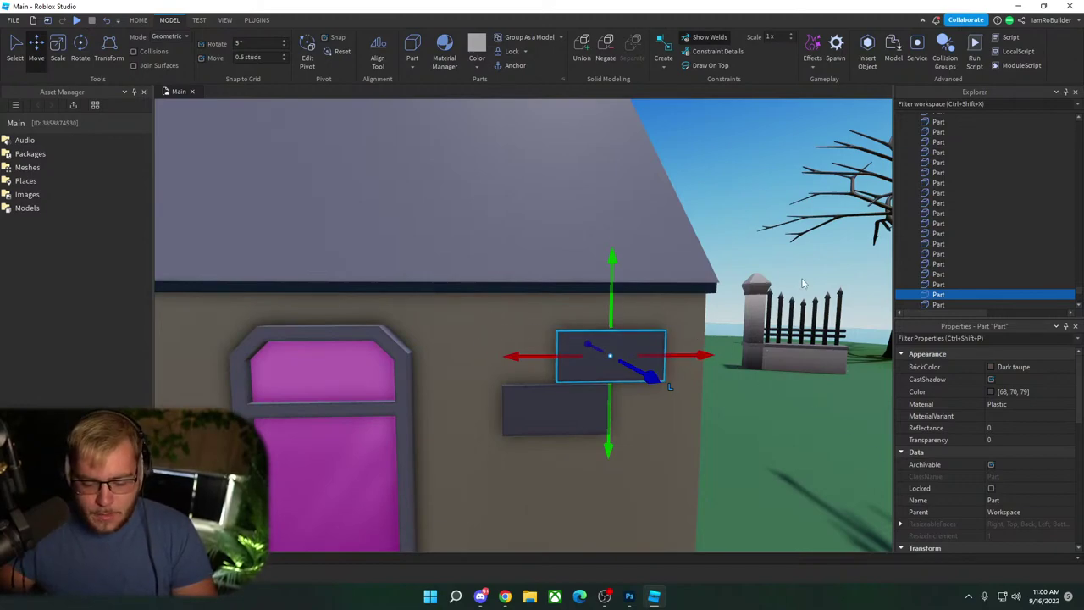
{"action": "key", "text": "ctrl+r"}
{"action": "right_click_drag", "start_coordinate": [829, 213], "coordinate": [851, 217]}
{"action": "key", "text": "ctrl+r"}
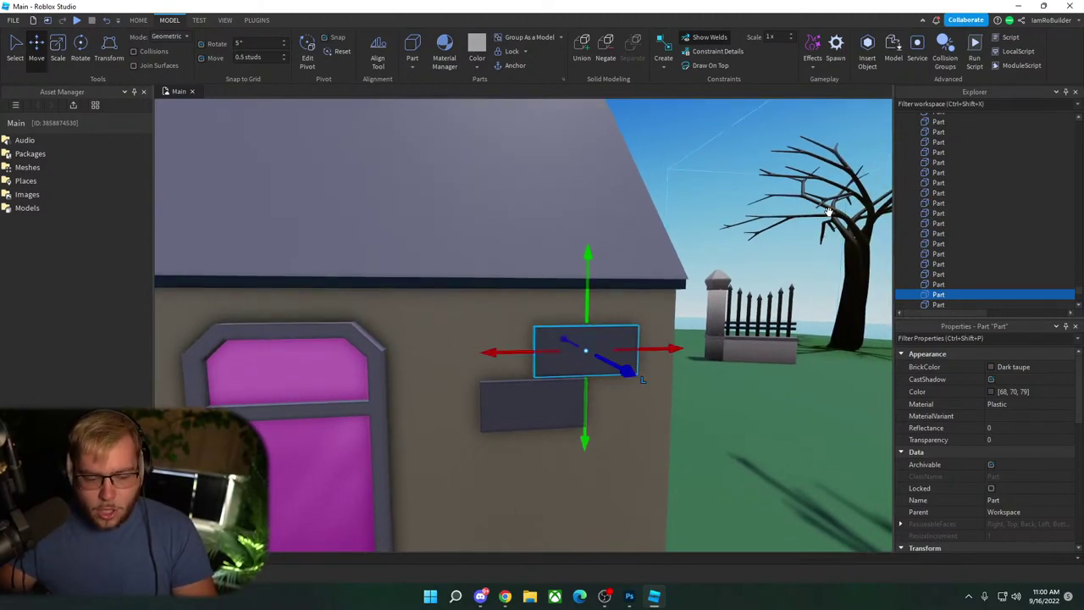
{"action": "key", "text": "ctrl+r"}
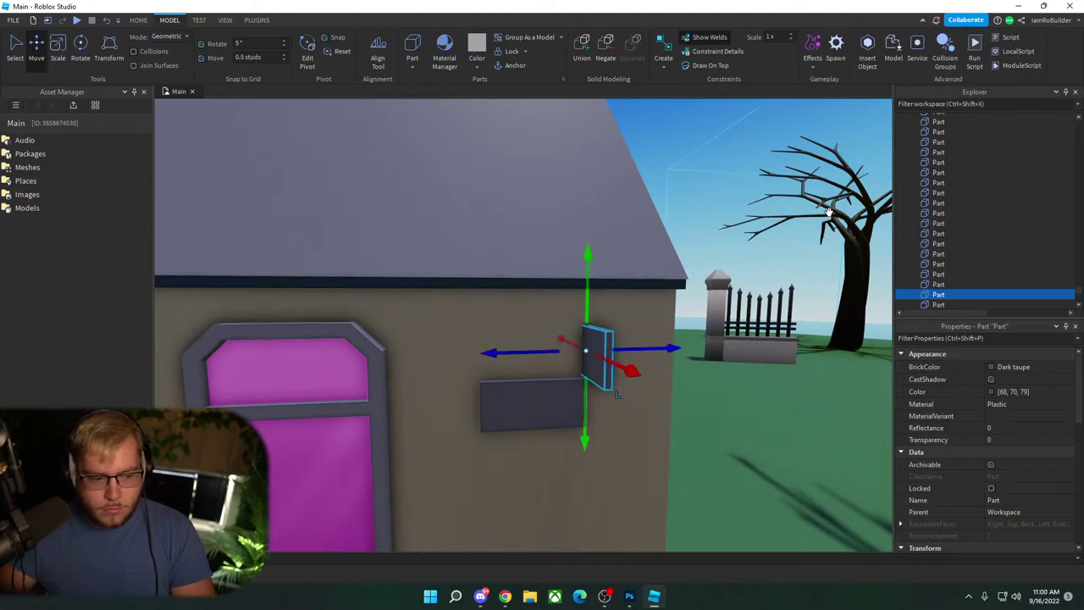
{"action": "key", "text": "ctrl+t"}
{"action": "key", "text": "ctrl+t"}
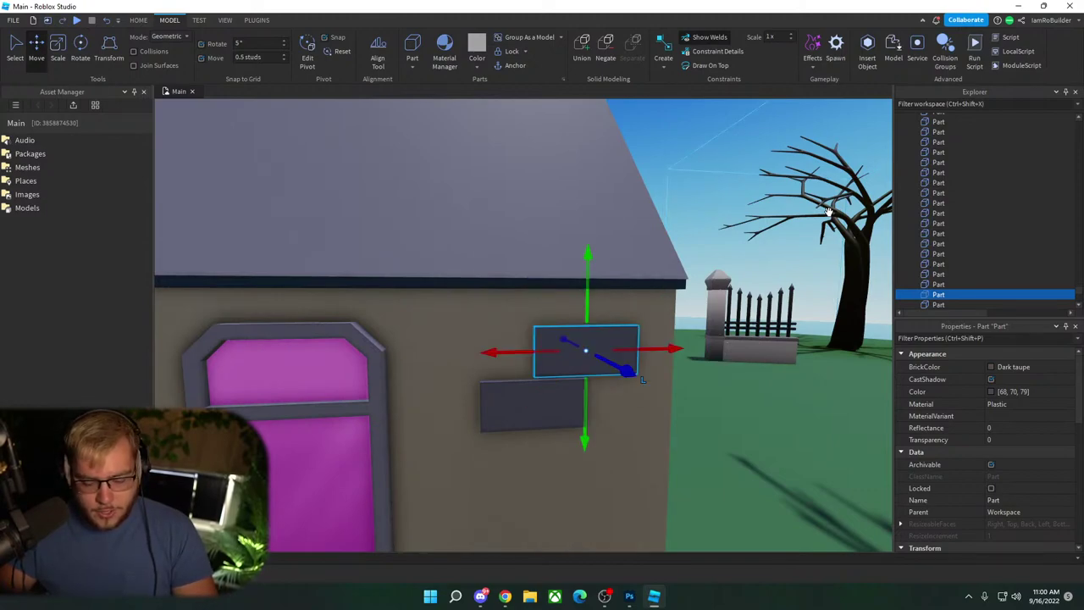
Step: Toggle the upper brick's move handles between world and local axes, ending on local axes
{"action": "key", "text": "ctrl+r"}
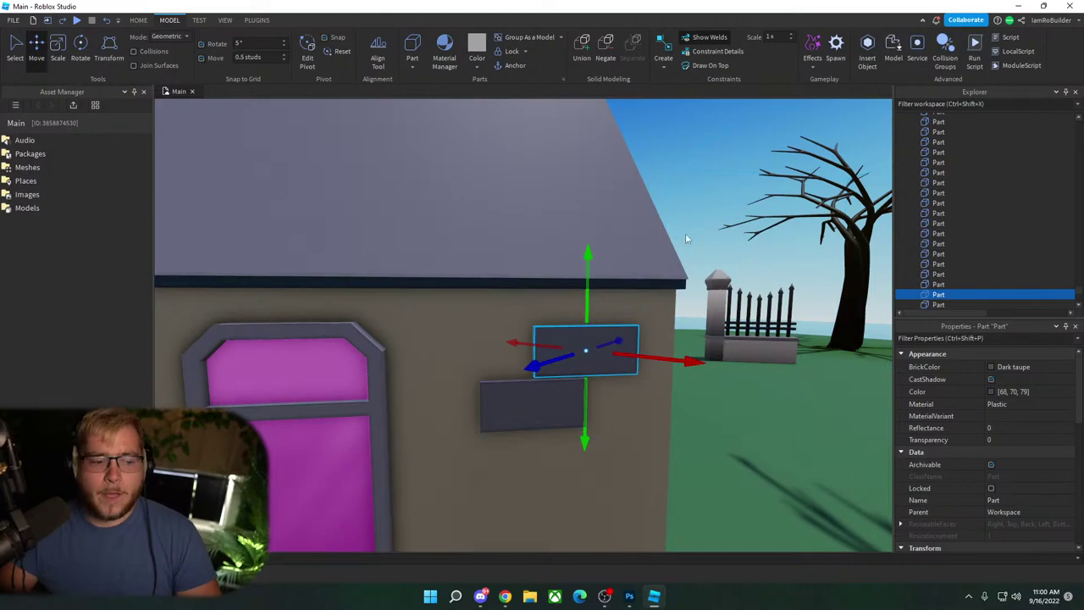
{"action": "key", "text": "e"}
{"action": "right_click_drag", "start_coordinate": [686, 239], "coordinate": [704, 259]}
{"action": "key", "text": "w"}
{"action": "key", "text": "d"}
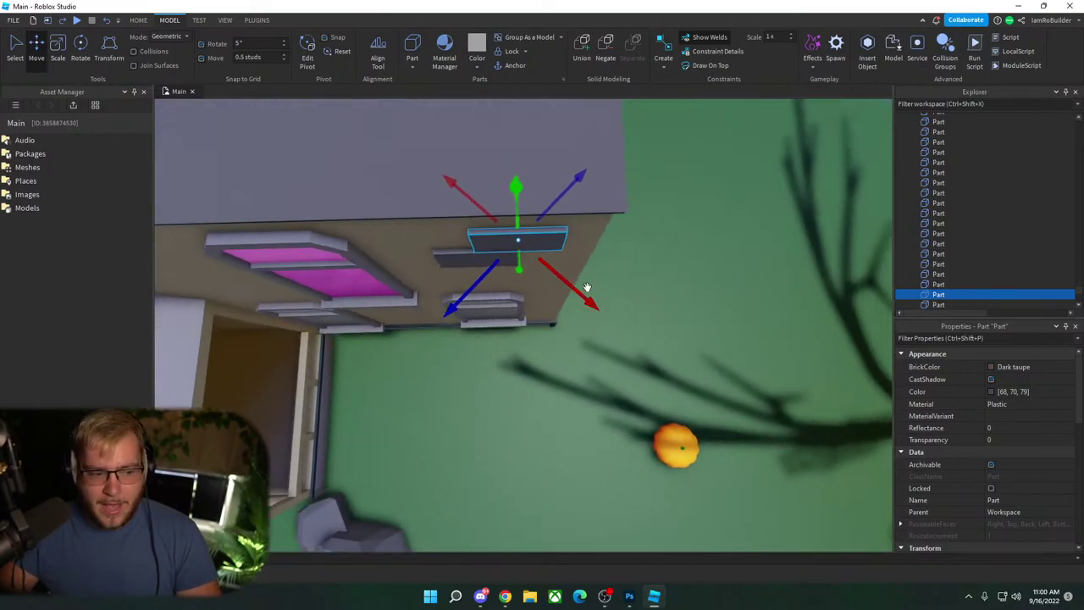
{"action": "left_click_drag", "start_coordinate": [587, 288], "coordinate": [649, 319]}
{"action": "key", "text": "ctrl+l"}
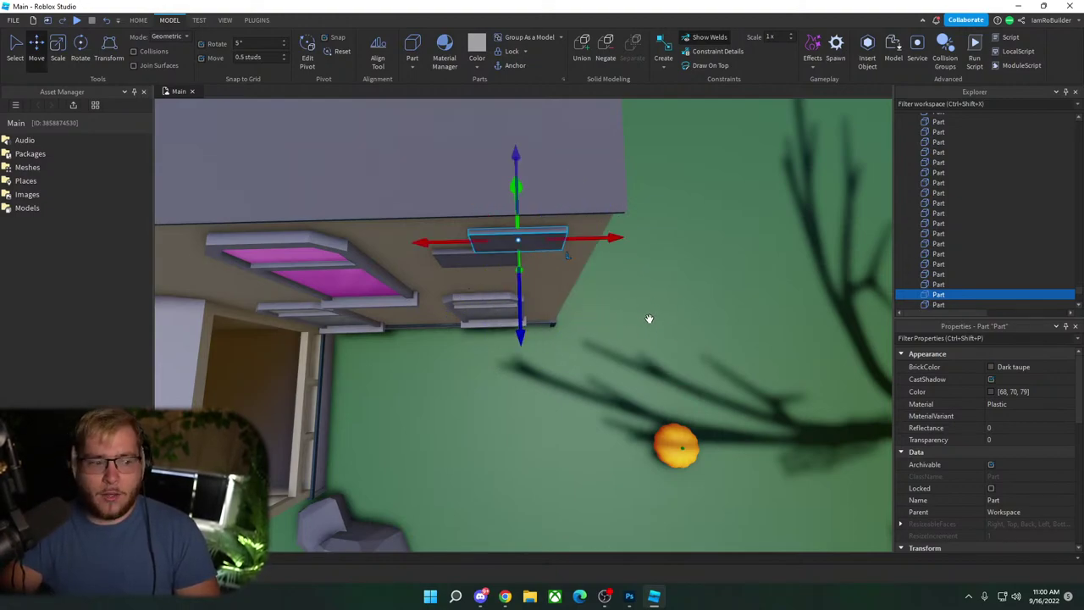
{"action": "key", "text": "ctrl+l"}
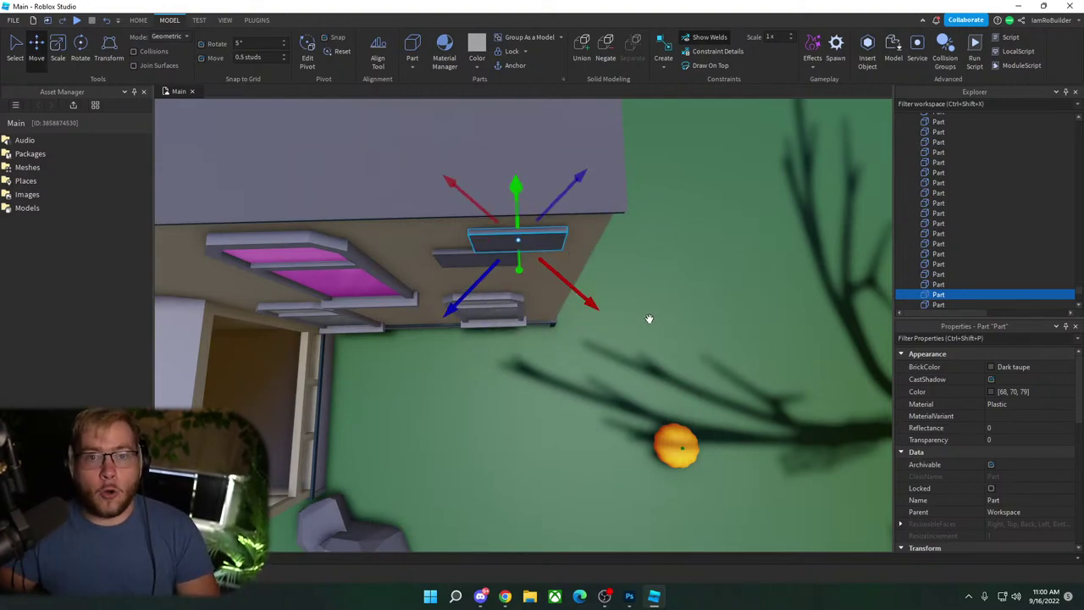
{"action": "key", "text": "ctrl+l"}
{"action": "key", "text": "ctrl+l"}
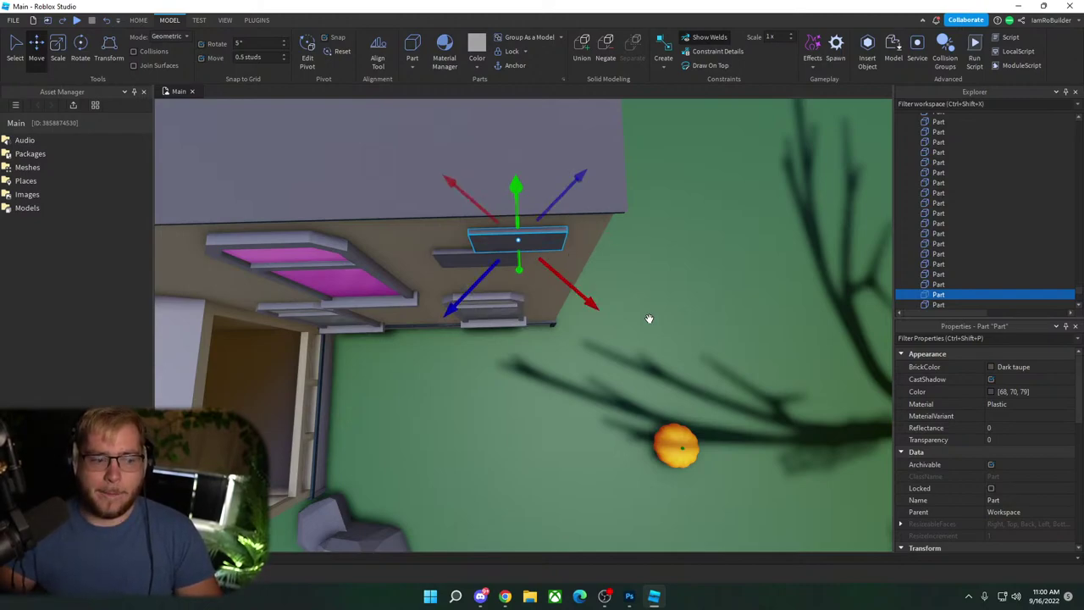
{"action": "key", "text": "ctrl+l"}
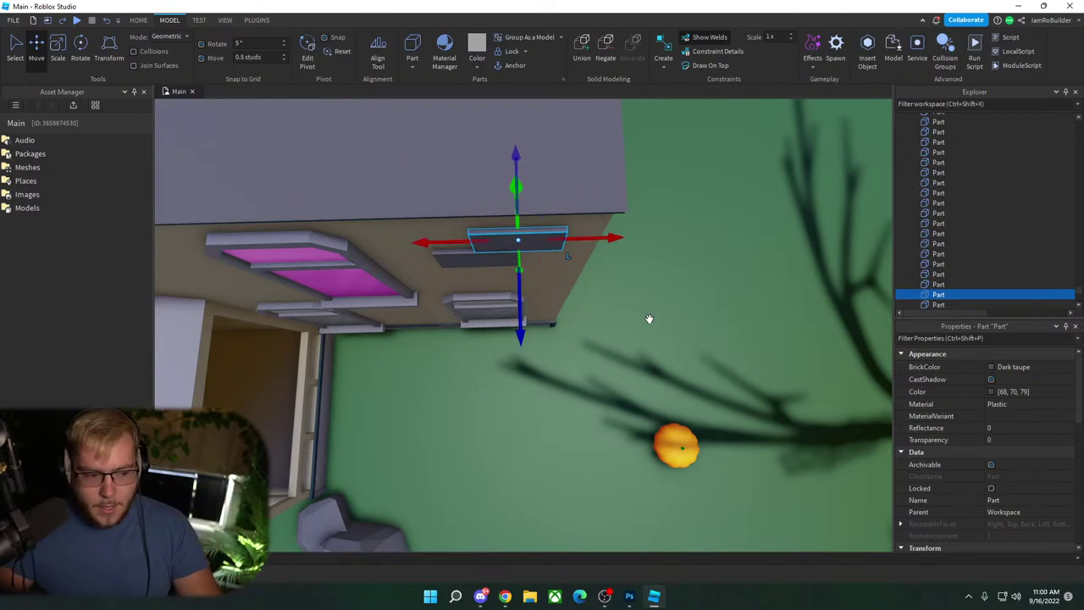
Step: Duplicate the two-brick pair, reverse the copy's stagger, and place it low on the house wall inside the porch
{"action": "right_click_drag", "start_coordinate": [605, 282], "coordinate": [601, 293]}
{"action": "key", "text": "s"}
{"action": "left_click", "coordinate": [490, 295], "text": "shift"}
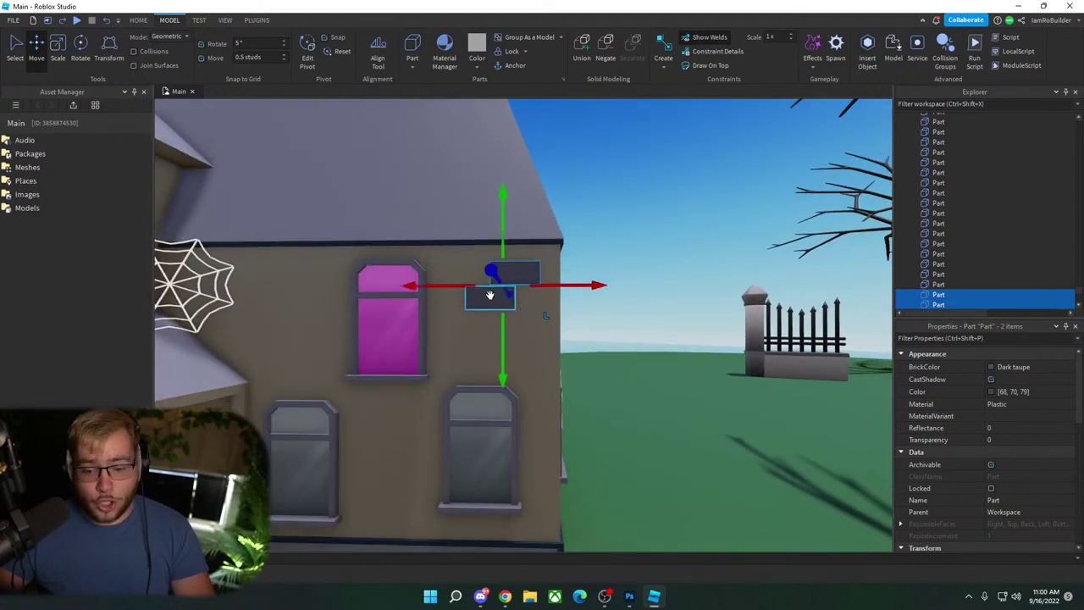
{"action": "key", "text": "ctrl+d"}
{"action": "key", "text": "a"}
{"action": "left_click_drag", "start_coordinate": [549, 286], "coordinate": [438, 295]}
{"action": "left_click_drag", "start_coordinate": [396, 353], "coordinate": [380, 501]}
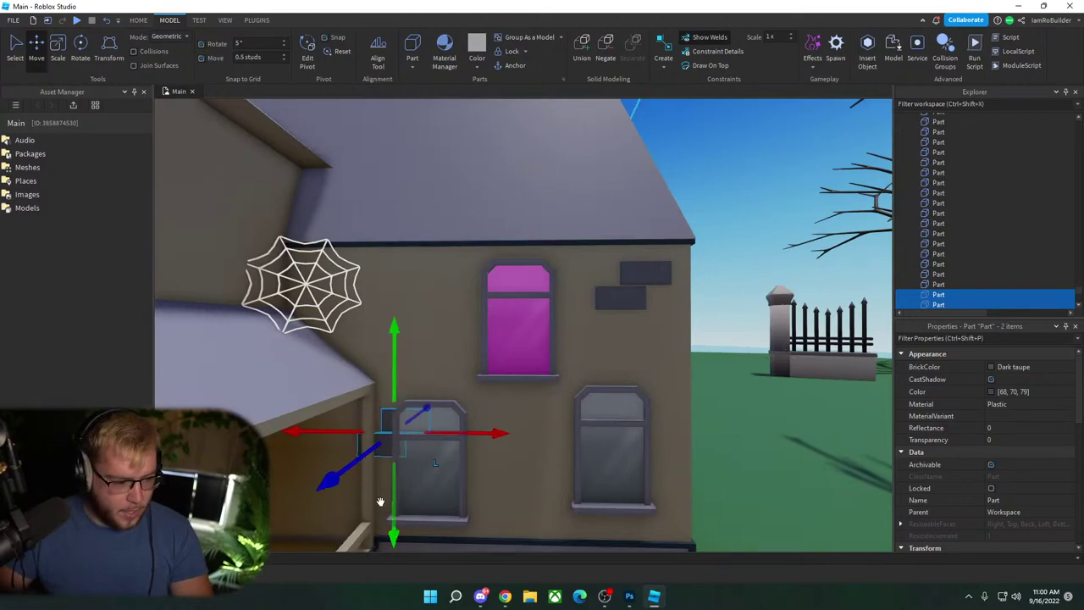
{"action": "left_click_drag", "start_coordinate": [455, 433], "coordinate": [398, 434]}
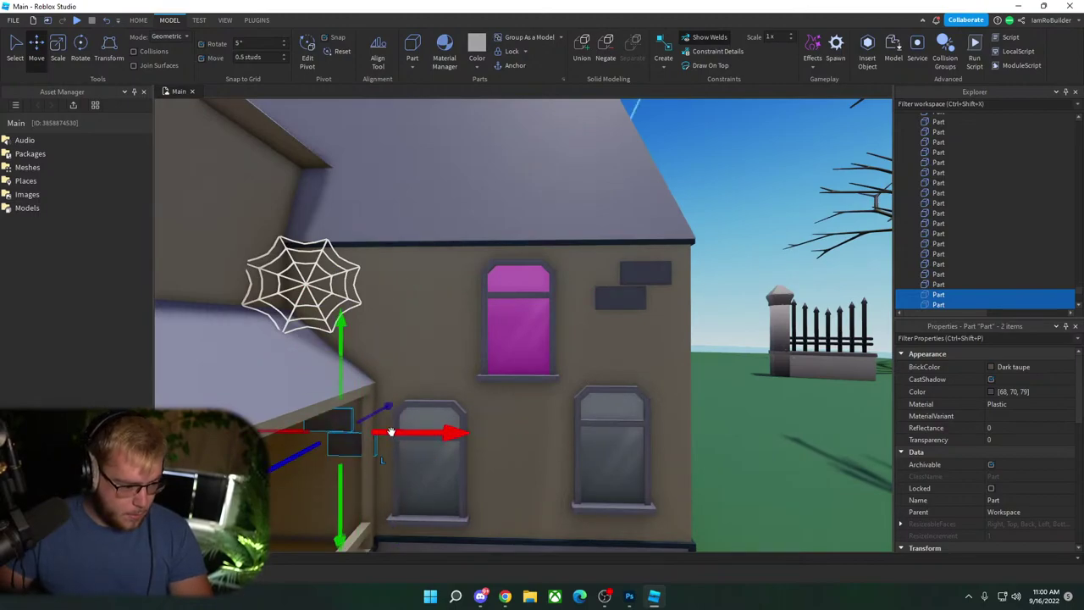
{"action": "left_click_drag", "start_coordinate": [339, 373], "coordinate": [343, 432]}
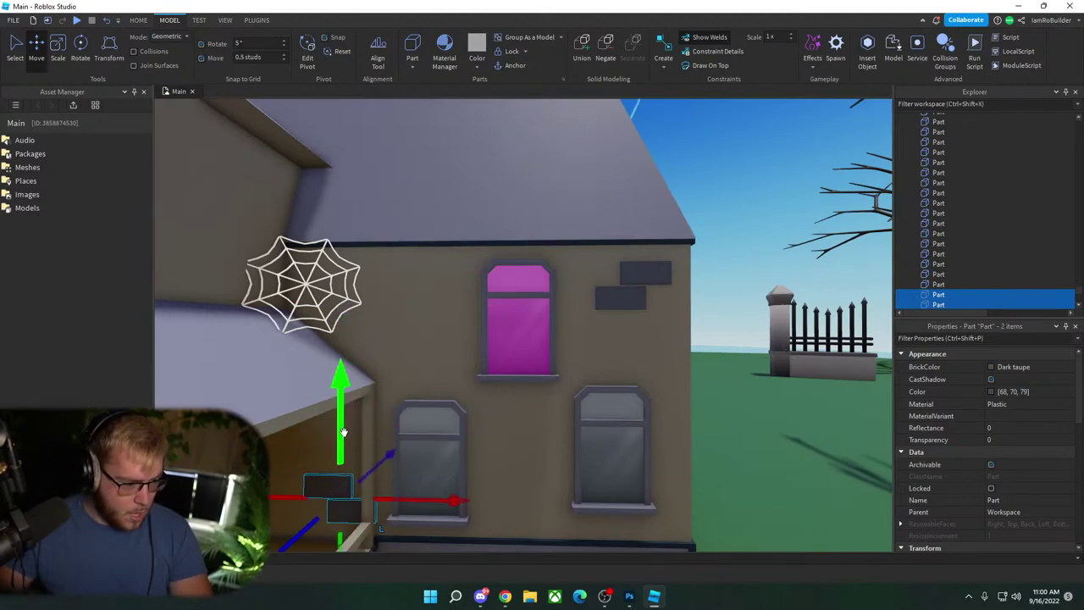
{"action": "left_click", "coordinate": [746, 401]}
Step: Duplicate the porch pair's upper brick twice, placing one copy behind the spider web and one between the two lower windows
{"action": "left_click", "coordinate": [332, 485]}
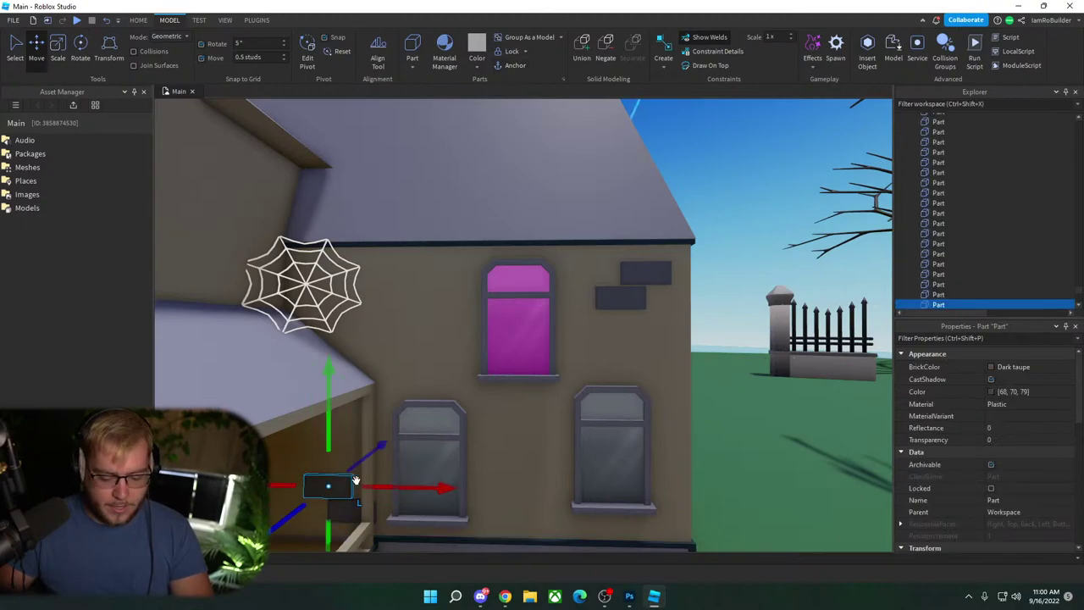
{"action": "left_click_drag", "start_coordinate": [339, 441], "coordinate": [439, 349]}
{"action": "left_click_drag", "start_coordinate": [370, 304], "coordinate": [370, 245]}
{"action": "left_click_drag", "start_coordinate": [431, 286], "coordinate": [564, 280]}
{"action": "left_click_drag", "start_coordinate": [535, 246], "coordinate": [550, 369]}
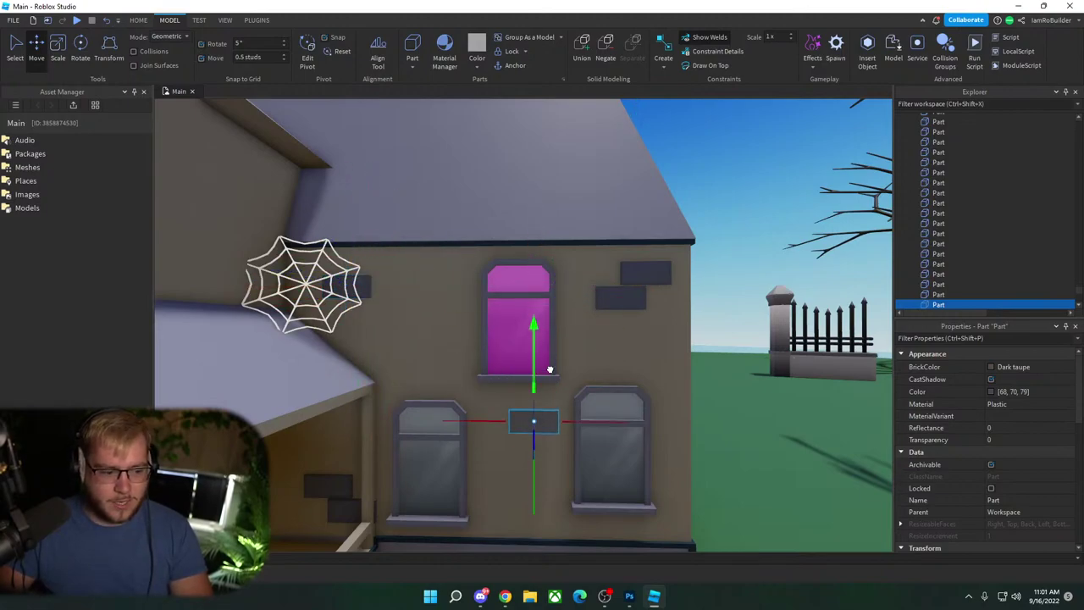
Step: Duplicate the single brick again, place the copy on the wall between the spider web and the pink window, and deselect it
{"action": "scroll", "coordinate": [585, 440], "scroll_direction": "down", "scroll_amount": 10}
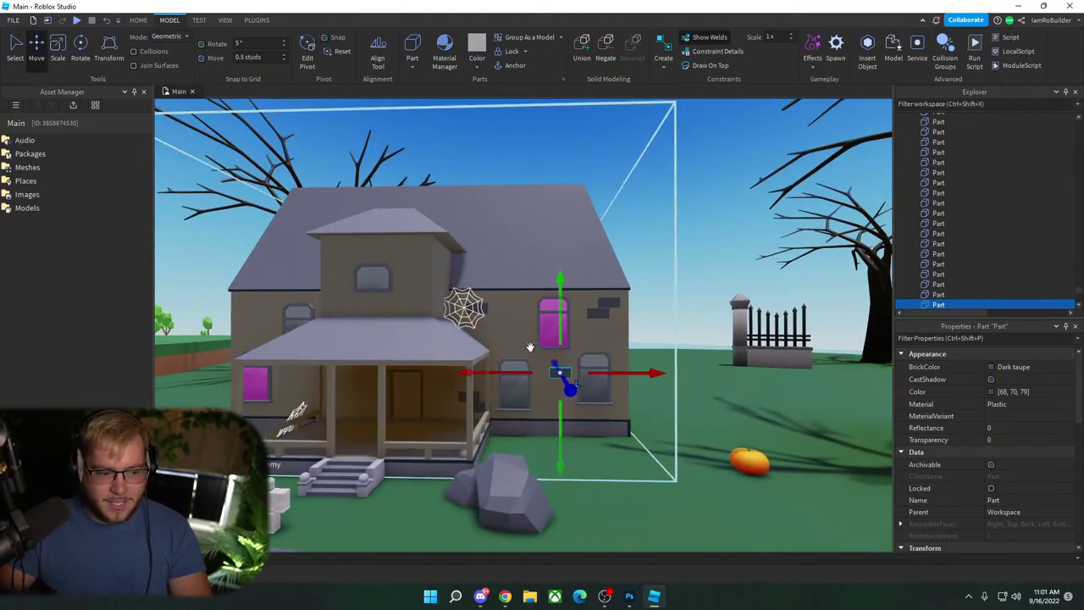
{"action": "key", "text": "d"}
{"action": "left_click", "coordinate": [471, 308]}
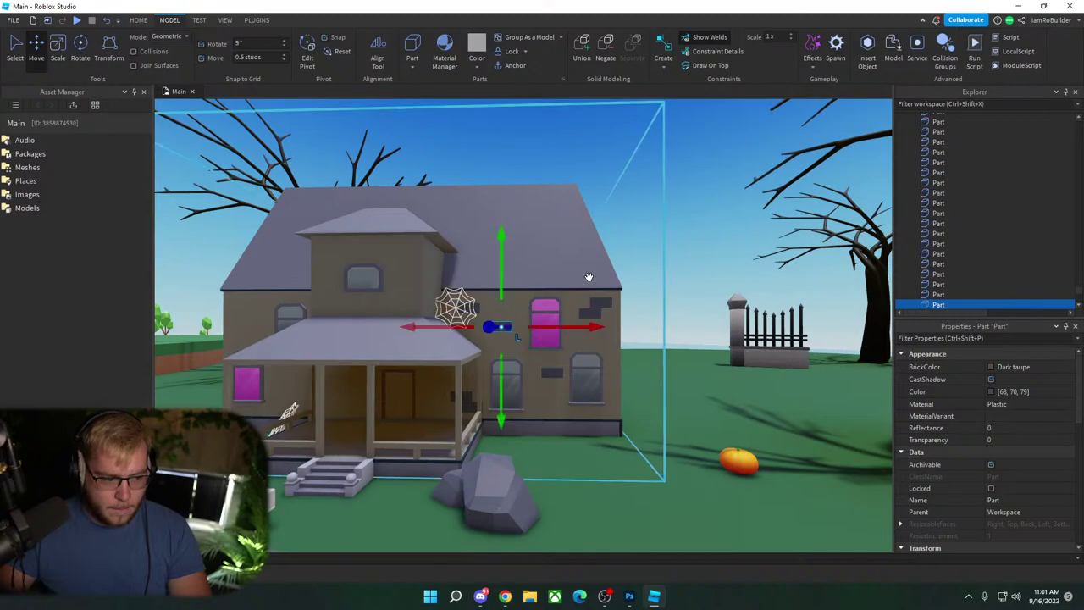
{"action": "left_click", "coordinate": [656, 209]}
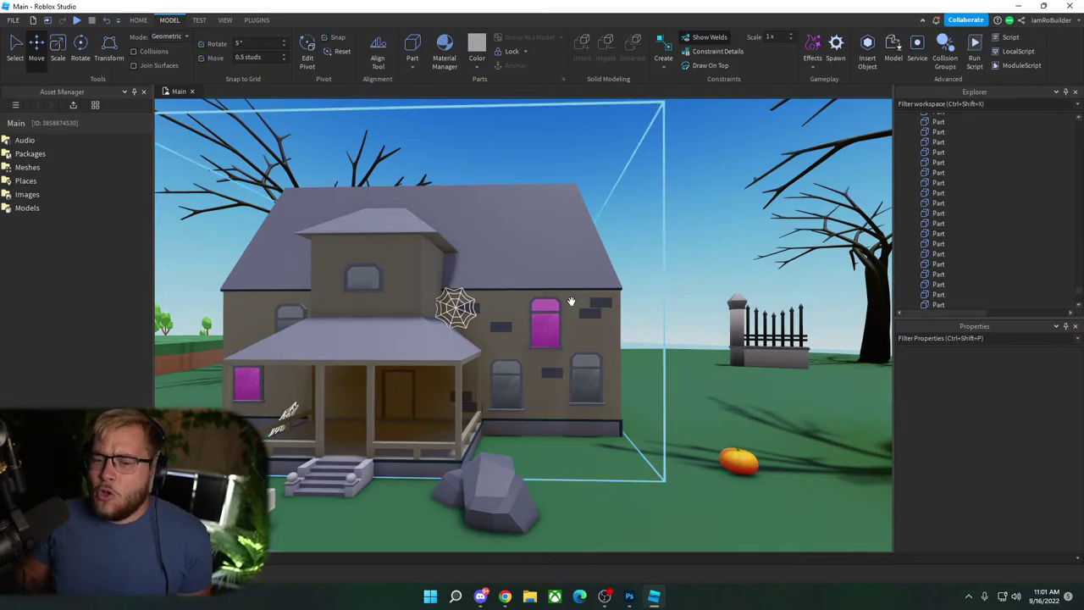
Step: Go to the empty grey baseplate by the distant side buildings and insert a new block part there
{"action": "right_click_drag", "start_coordinate": [666, 202], "coordinate": [615, 235]}
{"action": "scroll", "coordinate": [664, 217], "scroll_direction": "down", "scroll_amount": 8}
{"action": "scroll", "coordinate": [659, 229], "scroll_direction": "down", "scroll_amount": 2}
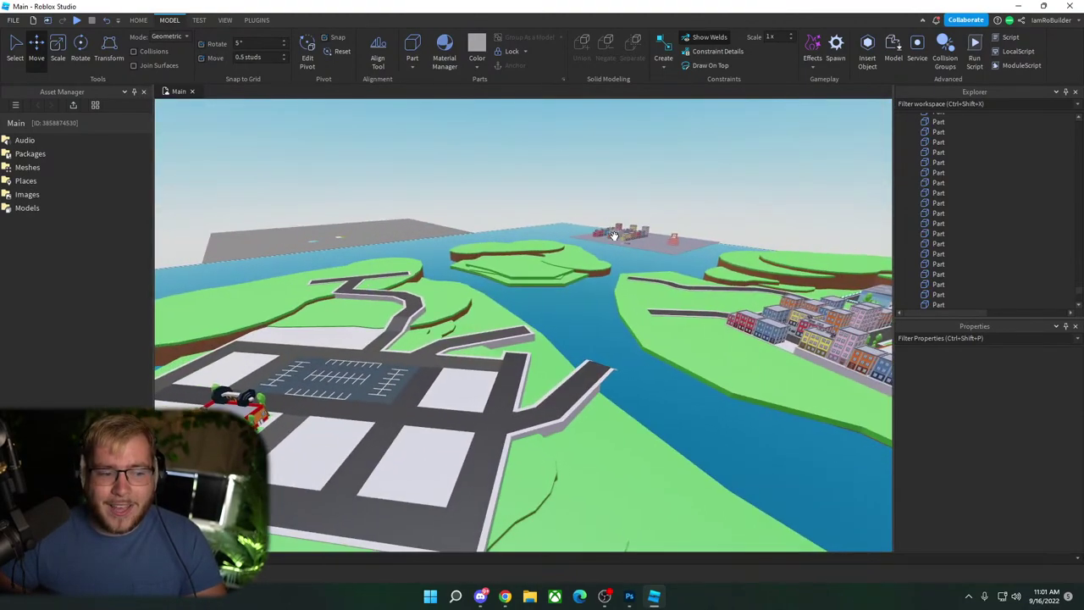
{"action": "left_click", "coordinate": [626, 238]}
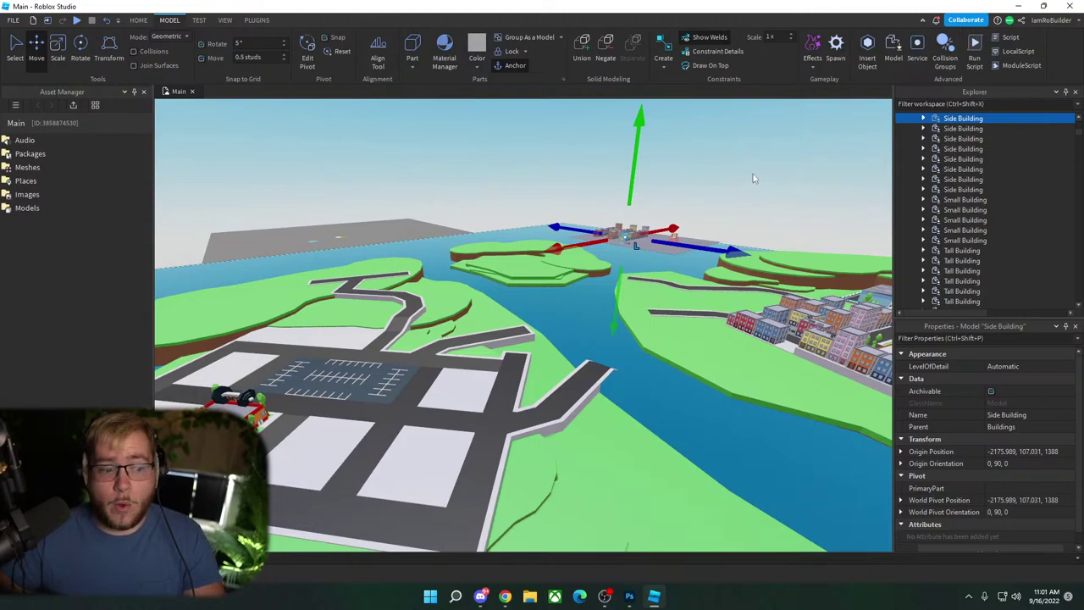
{"action": "key", "text": "f"}
{"action": "left_click", "coordinate": [680, 123]}
{"action": "key", "text": "w"}
{"action": "right_click_drag", "start_coordinate": [681, 124], "coordinate": [688, 143]}
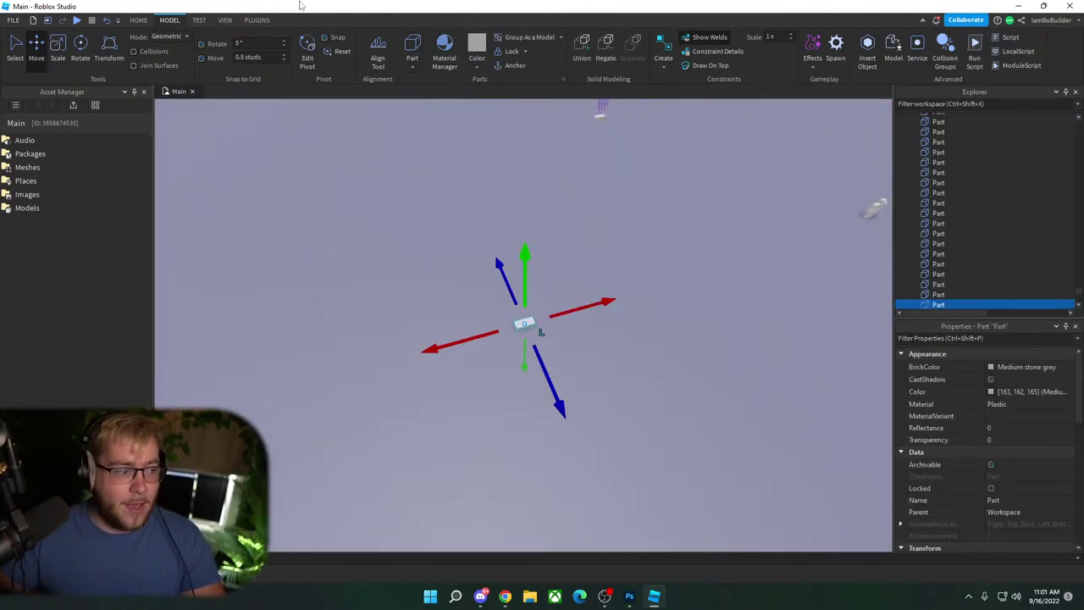
Step: Launch the Archimedes plugin for the new part and set its bend direction to X Yaw
{"action": "left_click", "coordinate": [257, 20]}
{"action": "left_click", "coordinate": [841, 51]}
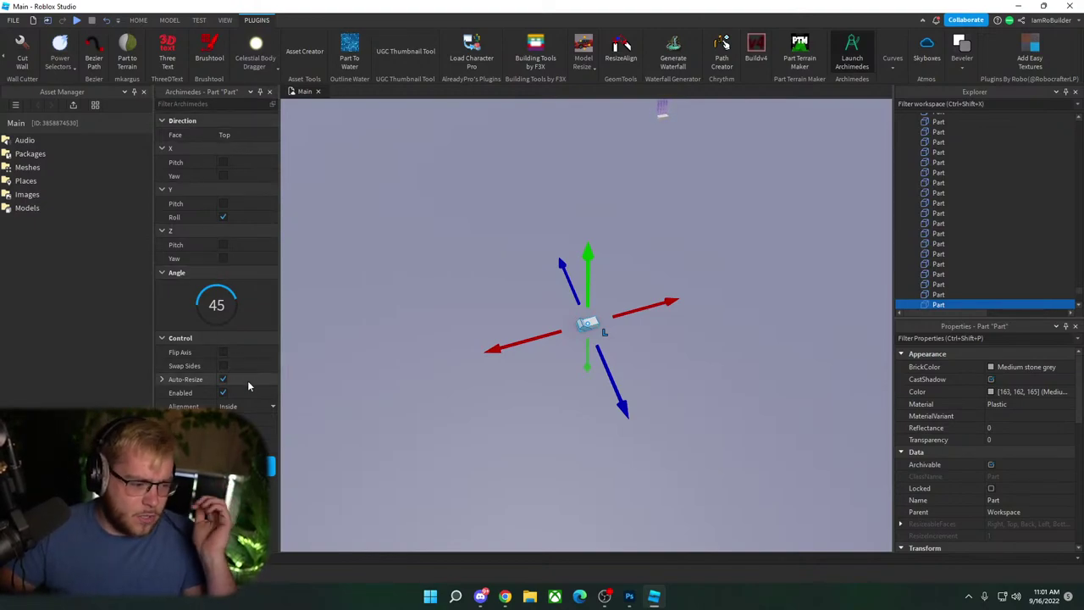
{"action": "left_click", "coordinate": [223, 176]}
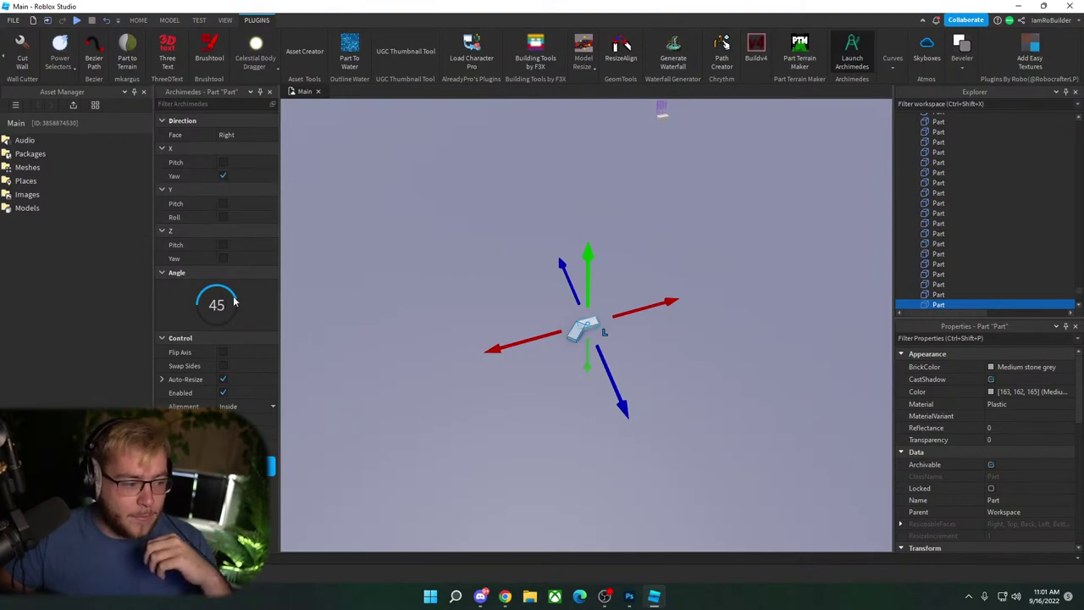
Step: Set the Archimedes angle to 25 and generate repeated segments until the part forms a closed ring
{"action": "mouse_move", "coordinate": [235, 302]}
{"action": "left_mouse_down"}
{"action": "mouse_move", "coordinate": [225, 288]}
{"action": "mouse_move", "coordinate": [244, 302]}
{"action": "mouse_move", "coordinate": [213, 375]}
{"action": "mouse_move", "coordinate": [229, 294]}
{"action": "mouse_move", "coordinate": [224, 329]}
{"action": "mouse_move", "coordinate": [204, 322]}
{"action": "mouse_move", "coordinate": [217, 327]}
{"action": "mouse_move", "coordinate": [241, 283]}
{"action": "left_mouse_up"}
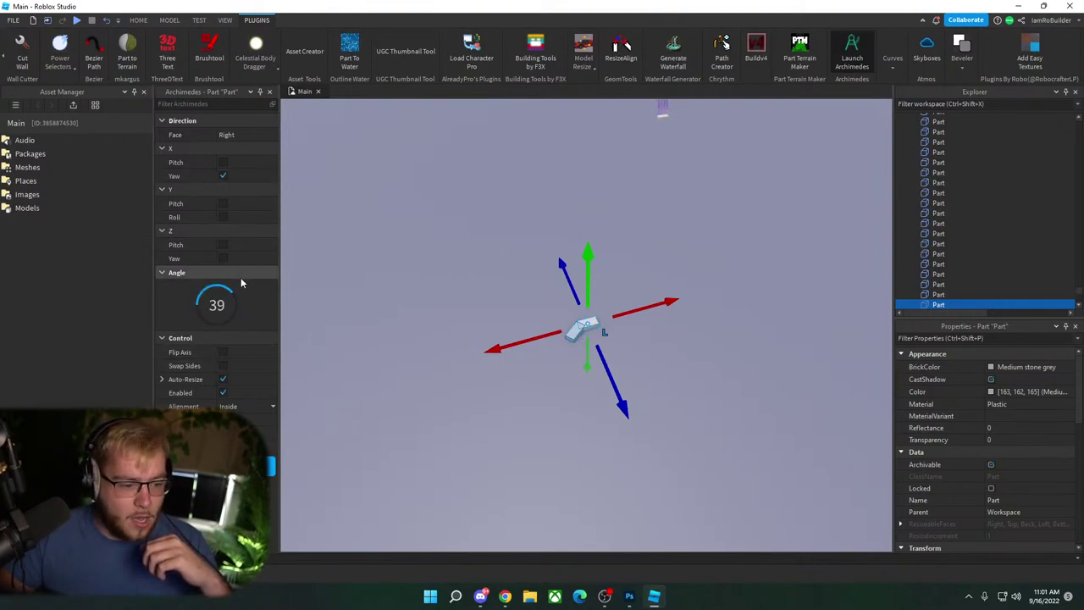
{"action": "left_click", "coordinate": [215, 283]}
{"action": "left_click", "coordinate": [222, 304]}
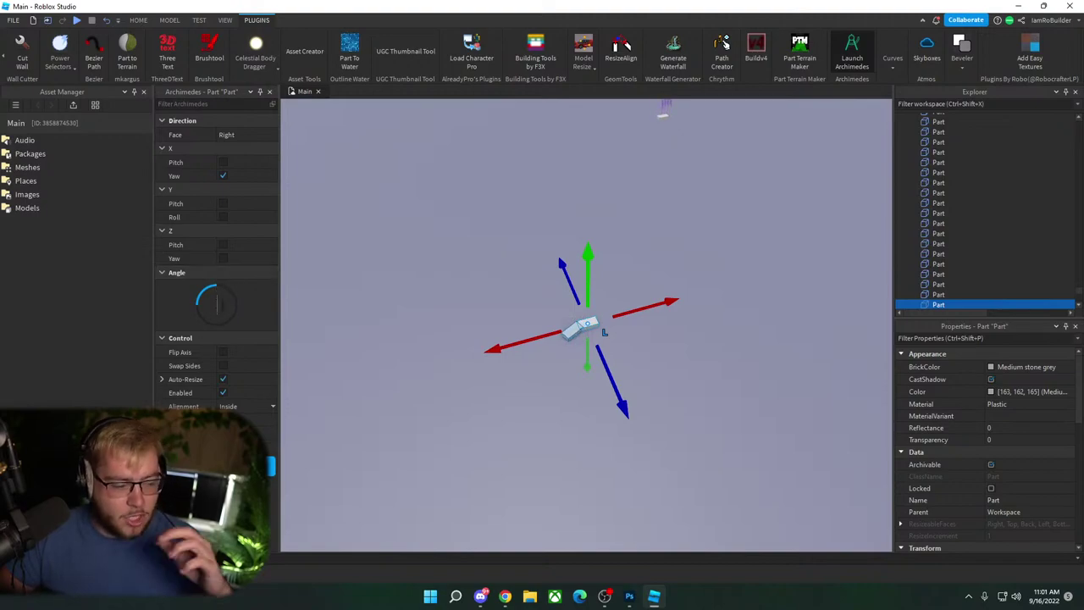
{"action": "type", "text": "25"}
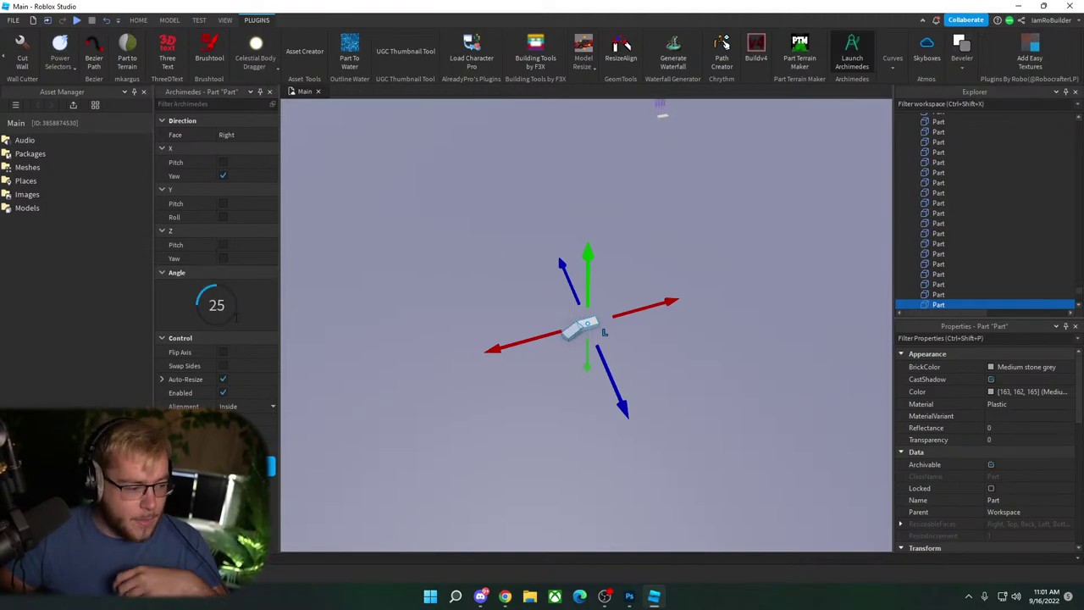
{"action": "left_click", "coordinate": [240, 465]}
{"action": "left_click", "coordinate": [240, 466]}
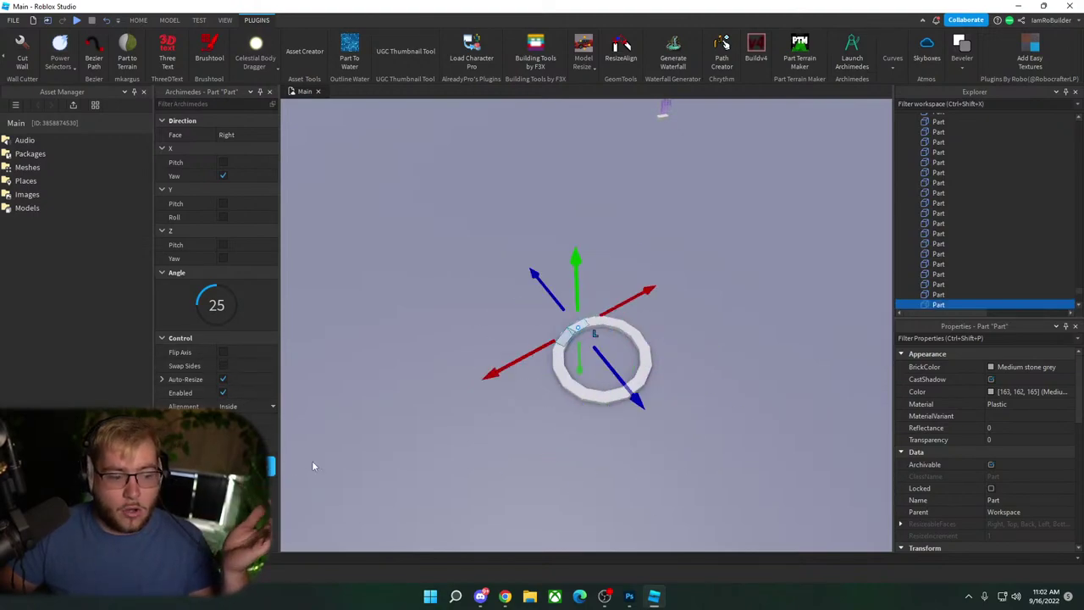
Step: Delete all the ring's segments and close Archimedes
{"action": "left_click", "coordinate": [514, 472]}
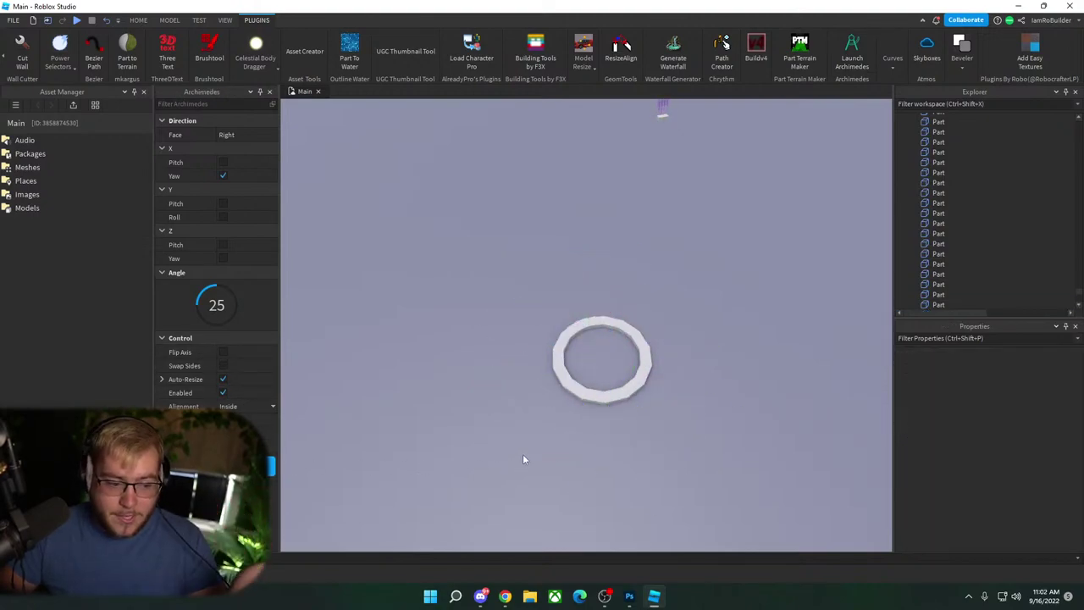
{"action": "left_click_drag", "start_coordinate": [501, 289], "coordinate": [724, 442]}
{"action": "key", "text": "Delete"}
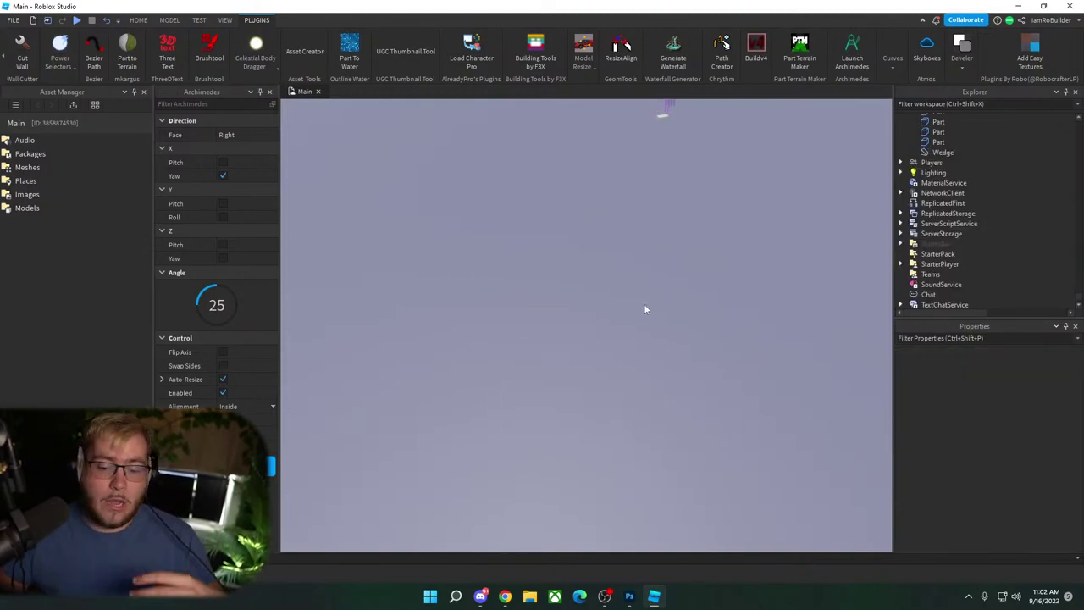
{"action": "left_click", "coordinate": [269, 91]}
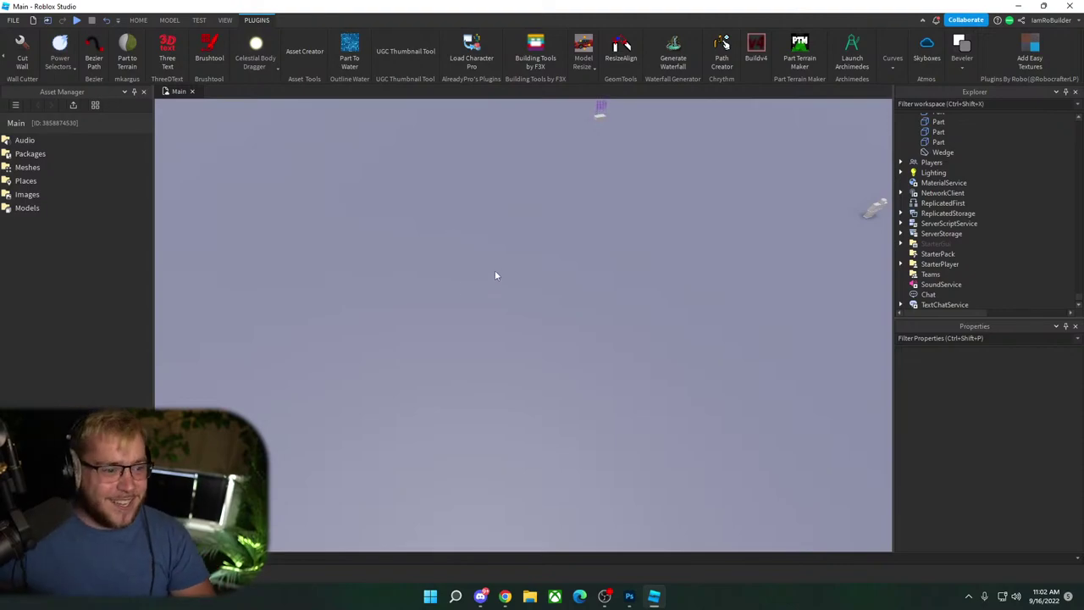
Step: Examine the pink building's accent-brick detailing, then survey the islands and city buildings across the map
{"action": "right_click_drag", "start_coordinate": [454, 227], "coordinate": [515, 275]}
{"action": "scroll", "coordinate": [514, 277], "scroll_direction": "up", "scroll_amount": 8}
{"action": "key", "text": "d"}
{"action": "key", "text": "s"}
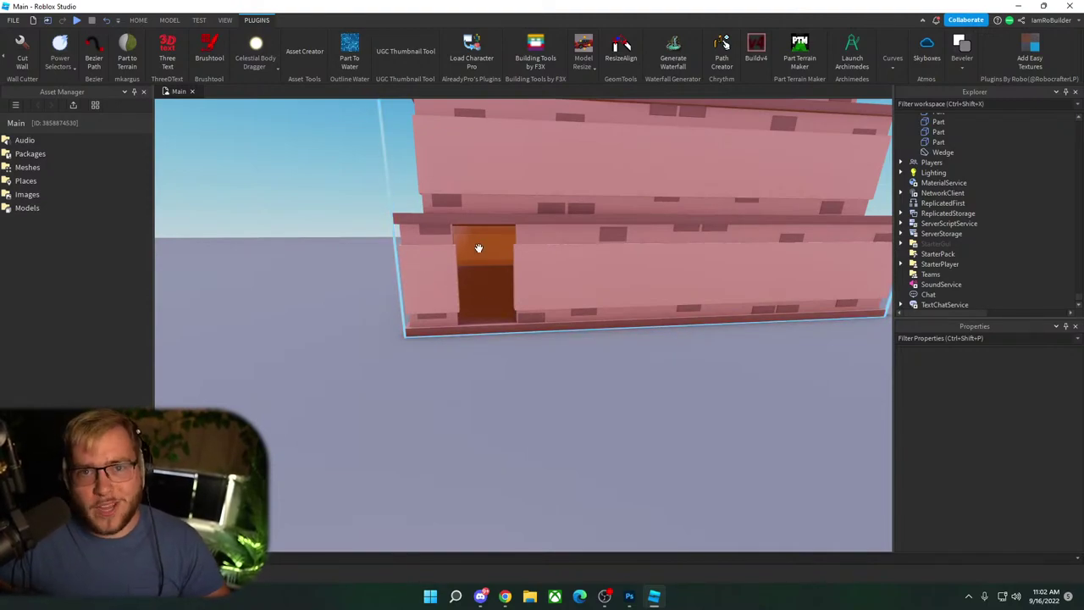
{"action": "right_click_drag", "start_coordinate": [479, 249], "coordinate": [568, 291]}
{"action": "key", "text": "s"}
{"action": "scroll", "coordinate": [476, 257], "scroll_direction": "down", "scroll_amount": 8}
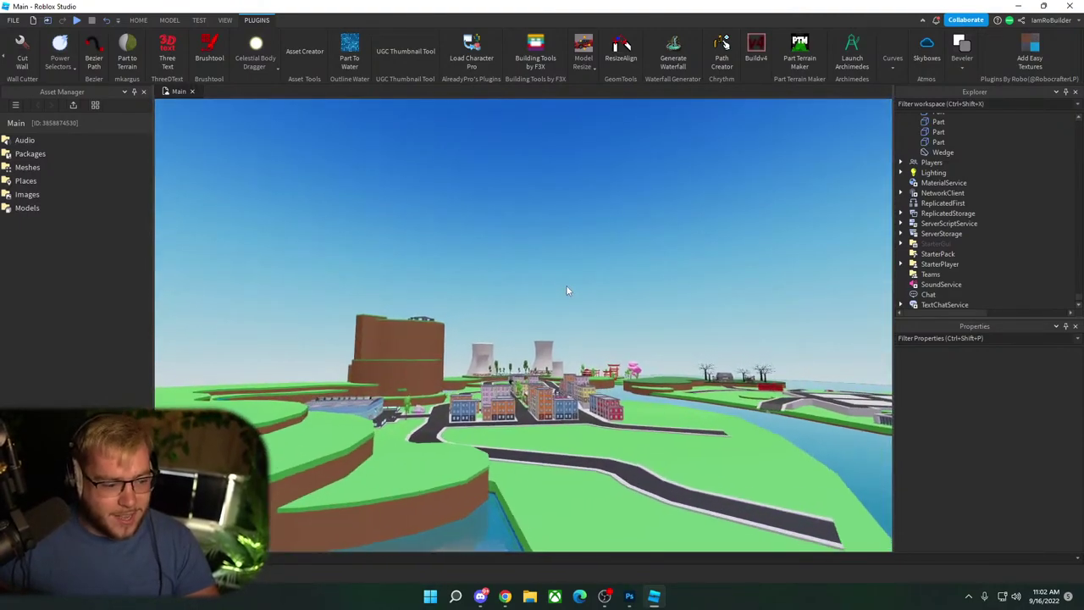
{"action": "key", "text": "w"}
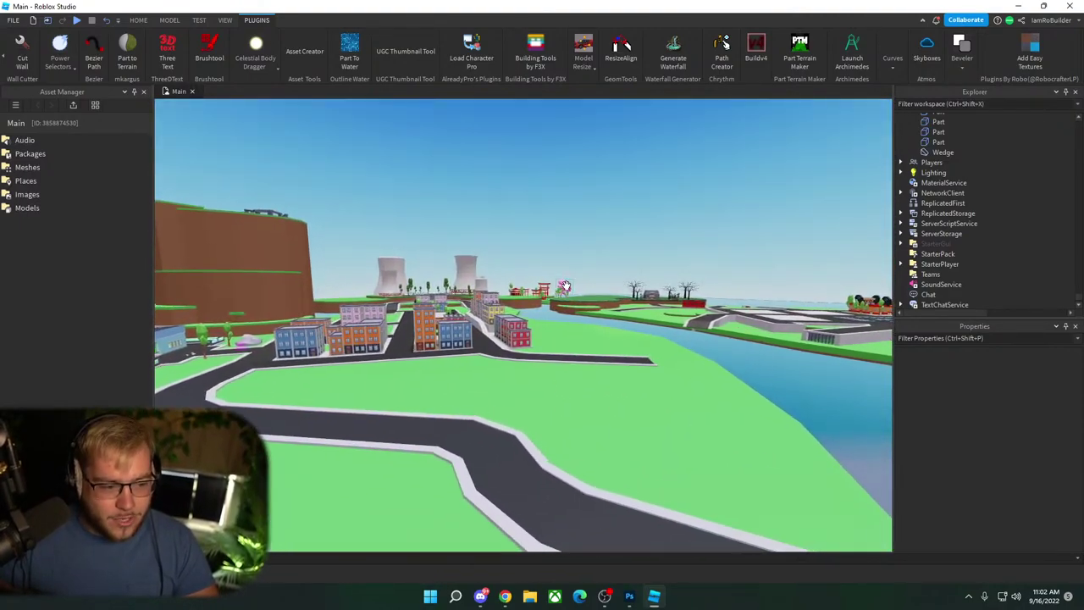
{"action": "key", "text": "w"}
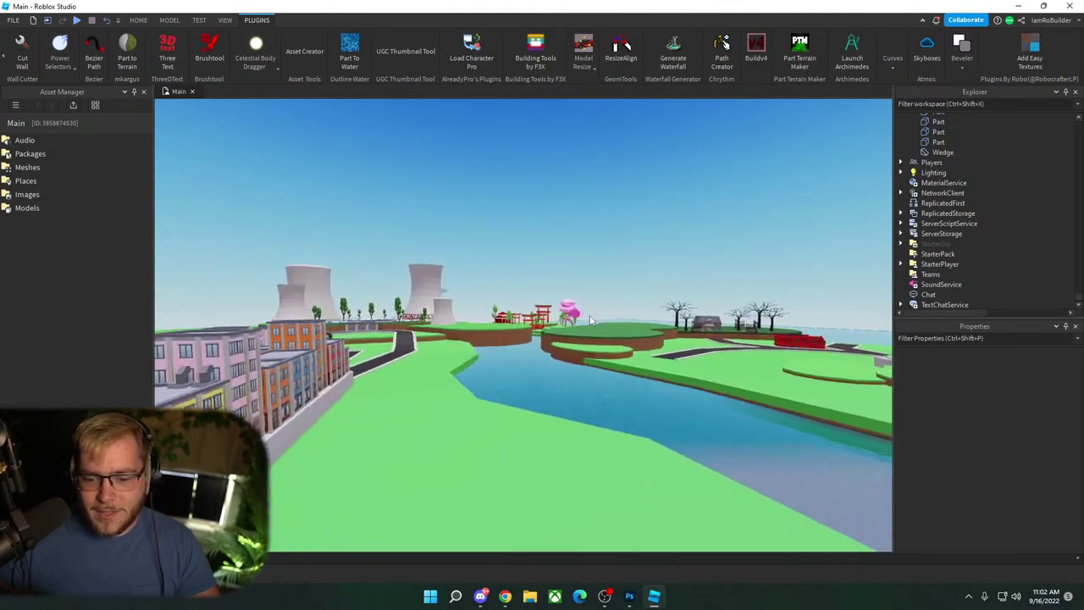
{"action": "key", "text": "w"}
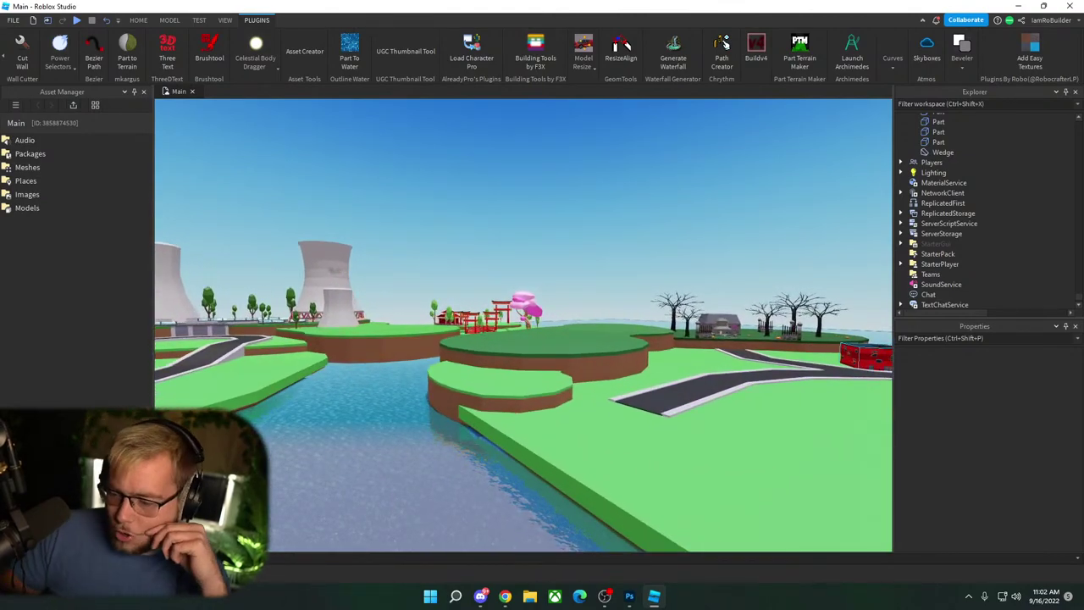
{"action": "key", "text": "alt+Tab"}
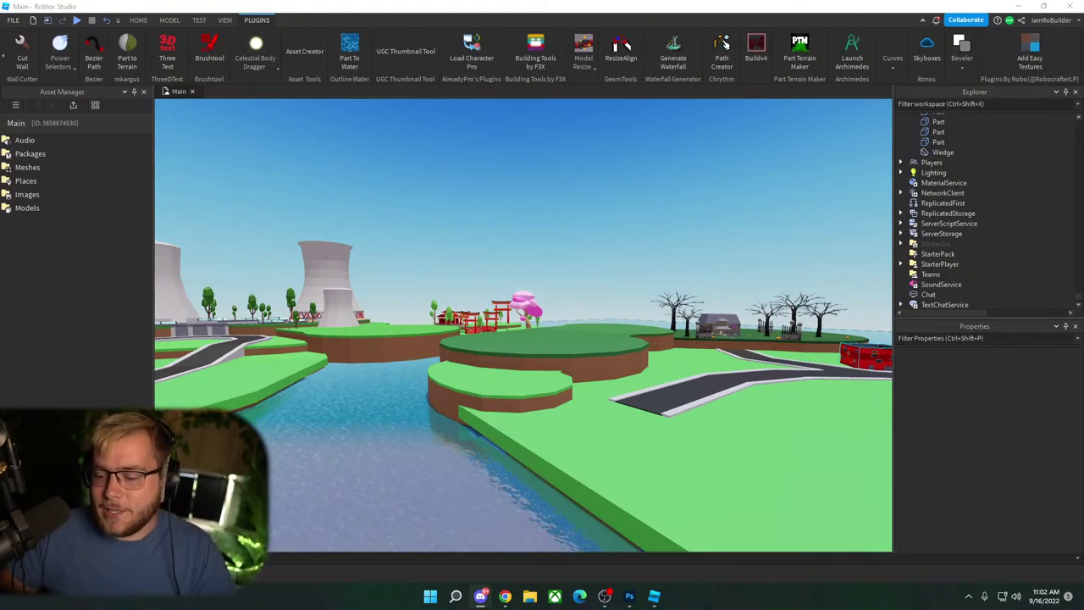
{"action": "key", "text": "alt+Tab"}
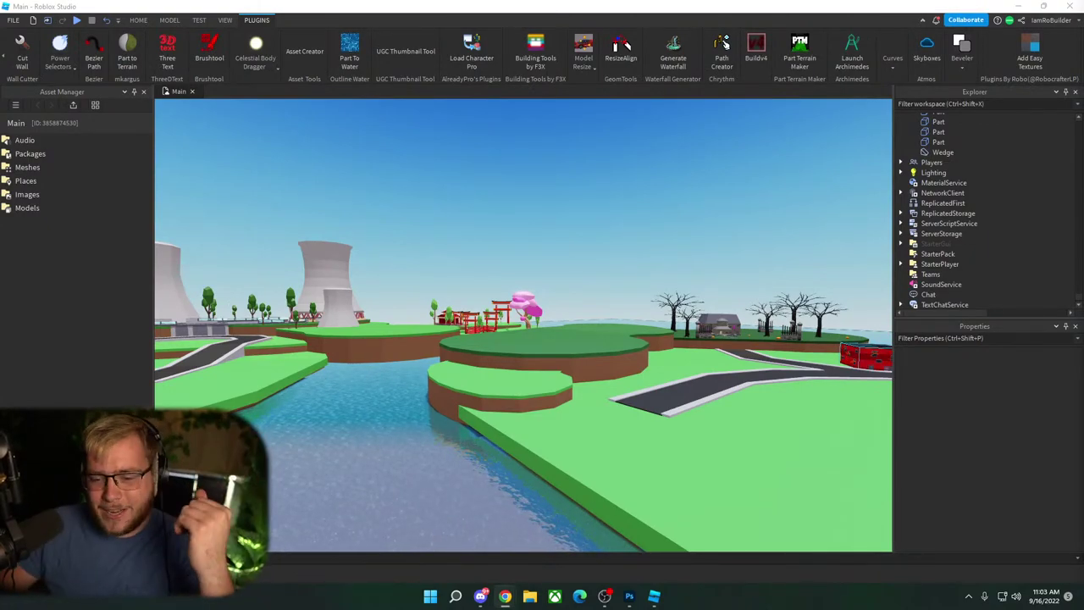
Step: Duplicate the pair of accent bricks beside the haunted house's porch door and place the copy high on the wall left of the door
{"action": "right_click_drag", "start_coordinate": [675, 247], "coordinate": [673, 276]}
{"action": "key", "text": "s"}
{"action": "key", "text": "w"}
{"action": "key", "text": "w"}
{"action": "key", "text": "w"}
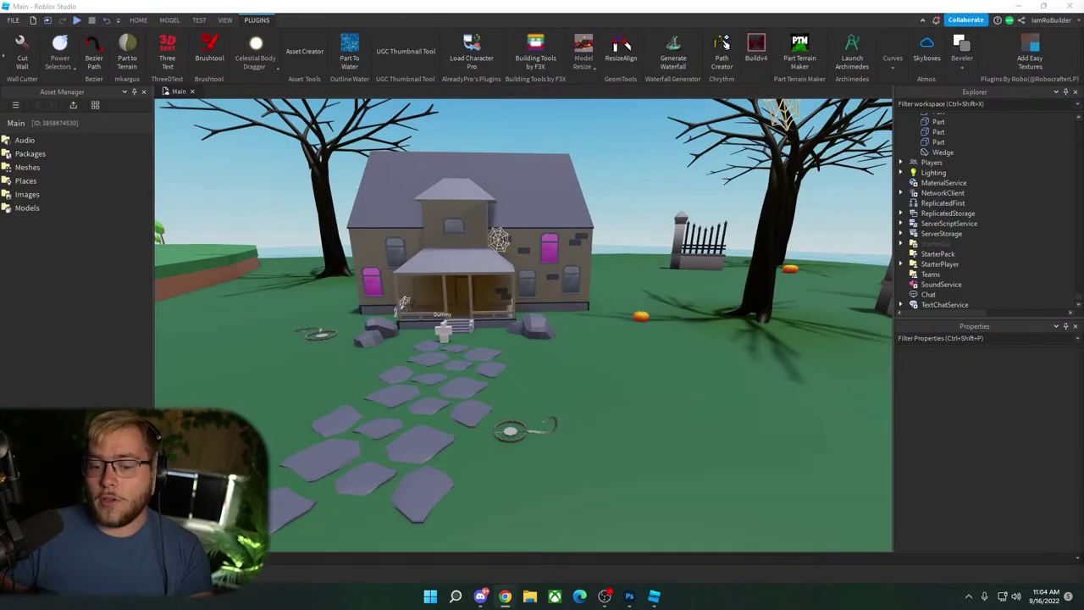
{"action": "scroll", "coordinate": [632, 205], "scroll_direction": "up", "scroll_amount": 2}
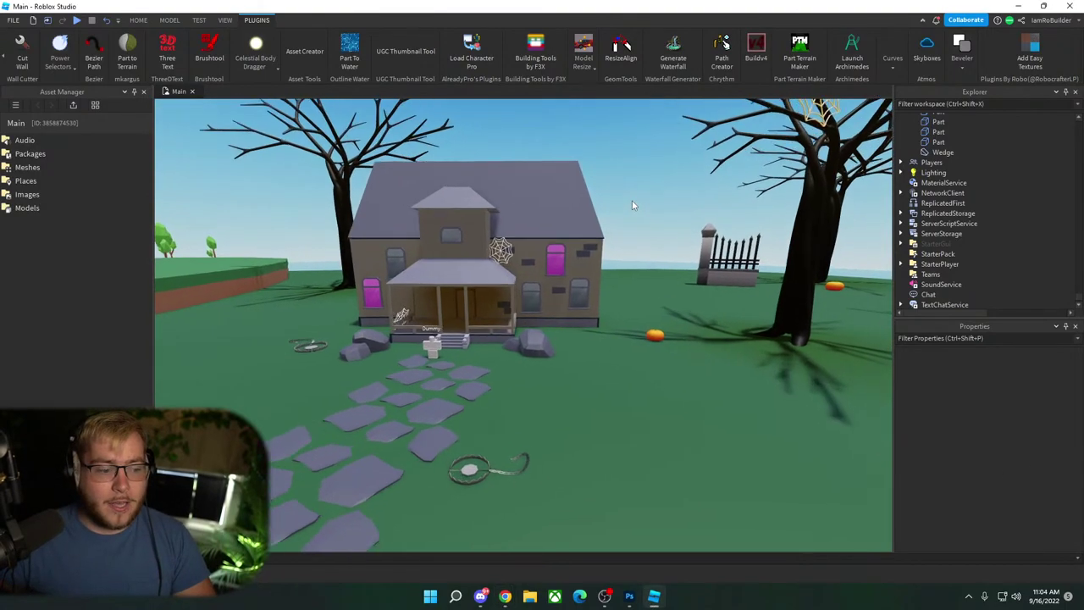
{"action": "scroll", "coordinate": [632, 205], "scroll_direction": "up", "scroll_amount": 5}
{"action": "left_click", "coordinate": [621, 249]}
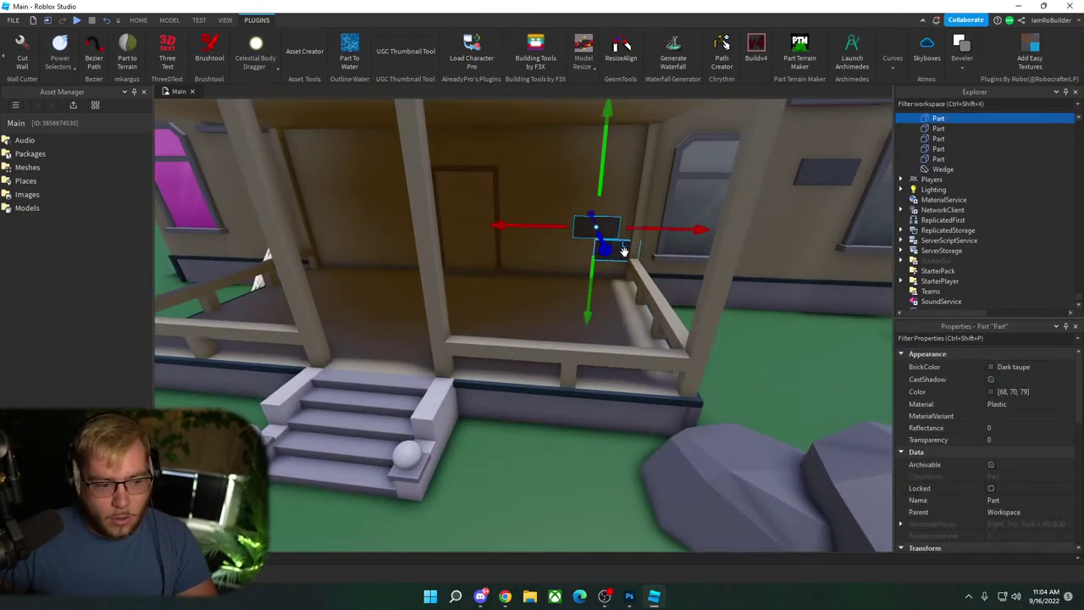
{"action": "left_click", "coordinate": [619, 250], "text": "ctrl"}
{"action": "key", "text": "ctrl+d"}
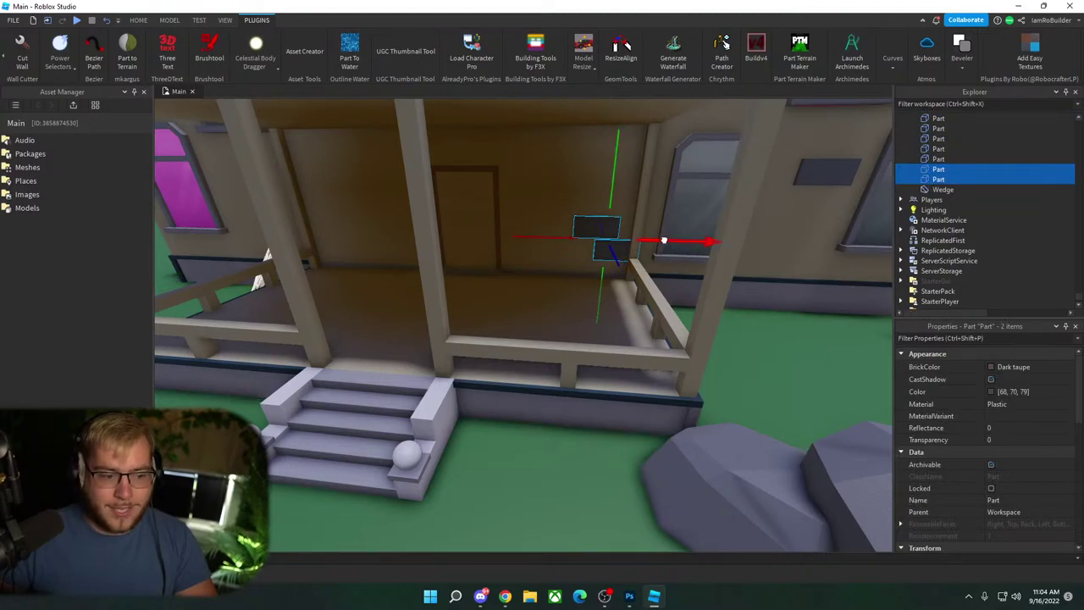
{"action": "left_click_drag", "start_coordinate": [664, 241], "coordinate": [585, 229]}
{"action": "key", "text": "a"}
{"action": "left_click_drag", "start_coordinate": [522, 193], "coordinate": [522, 111]}
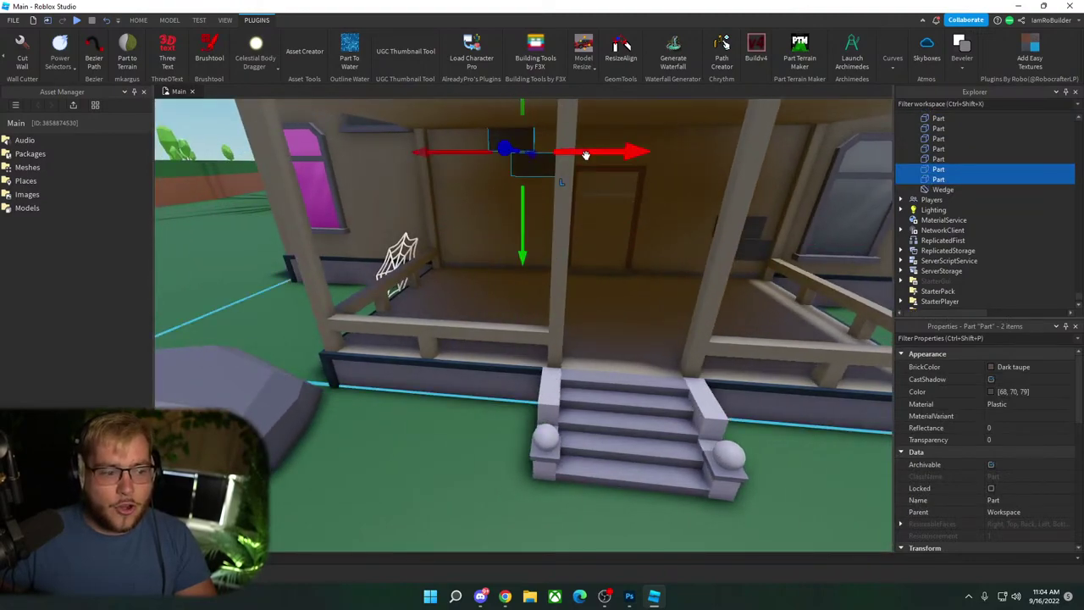
{"action": "left_click_drag", "start_coordinate": [586, 155], "coordinate": [562, 150]}
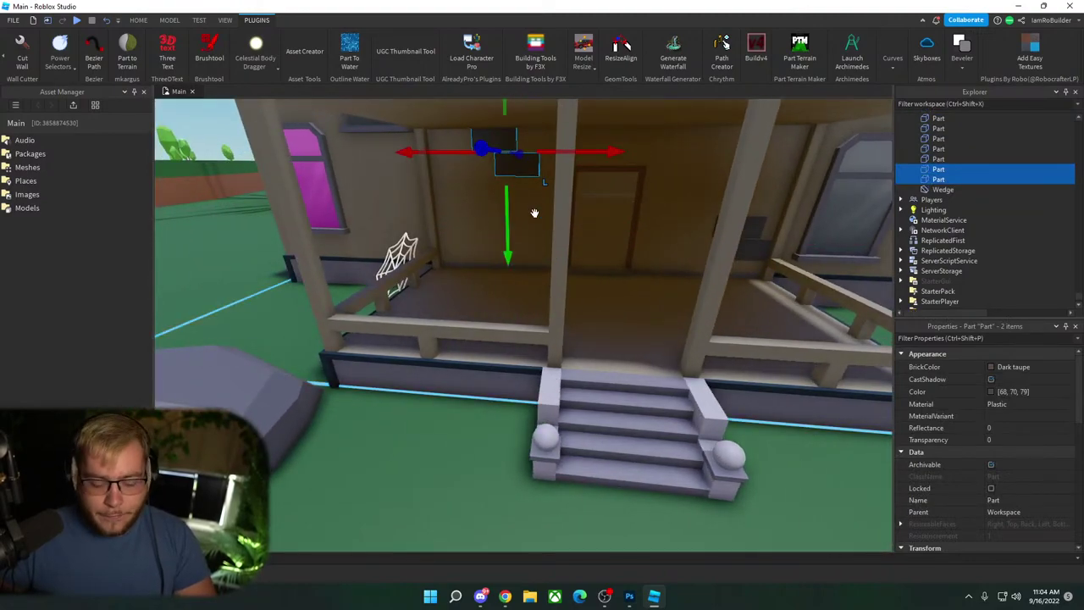
Step: Duplicate the brick pair again and place it low on the front wall, beside the pink window left of the porch
{"action": "key", "text": "ctrl+d"}
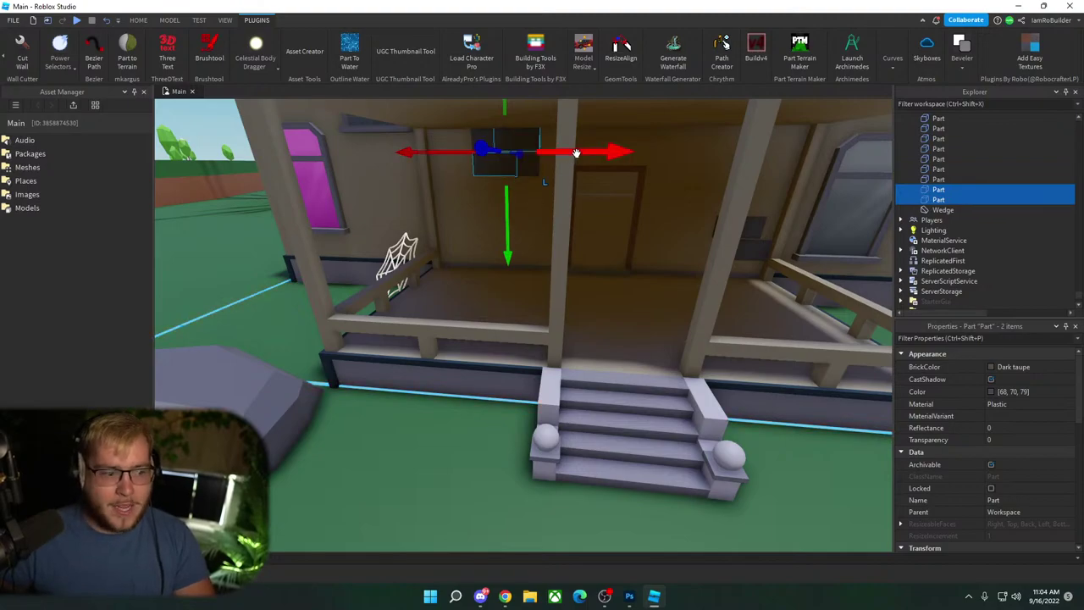
{"action": "key", "text": "a"}
{"action": "left_click_drag", "start_coordinate": [577, 153], "coordinate": [512, 154]}
{"action": "scroll", "coordinate": [439, 108], "scroll_direction": "down", "scroll_amount": 1}
{"action": "left_click_drag", "start_coordinate": [439, 110], "coordinate": [442, 202]}
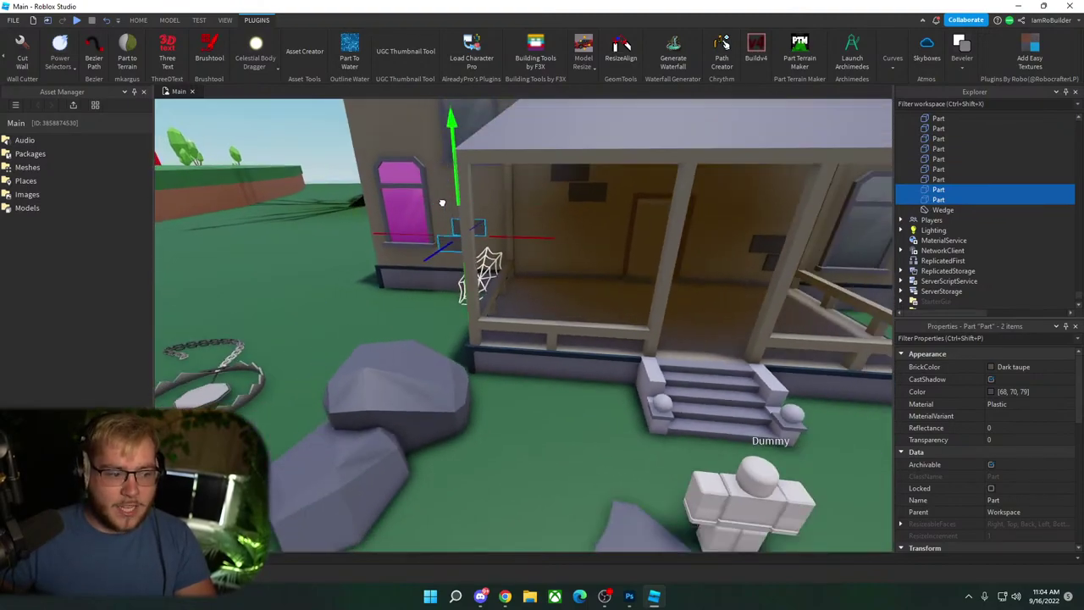
{"action": "scroll", "coordinate": [444, 199], "scroll_direction": "down", "scroll_amount": 3}
{"action": "right_click_drag", "start_coordinate": [444, 199], "coordinate": [505, 198]}
Step: Duplicate the lower brick pair and place the copy at the upper-left corner of the front wall, under the roof edge
{"action": "key", "text": "ctrl+d"}
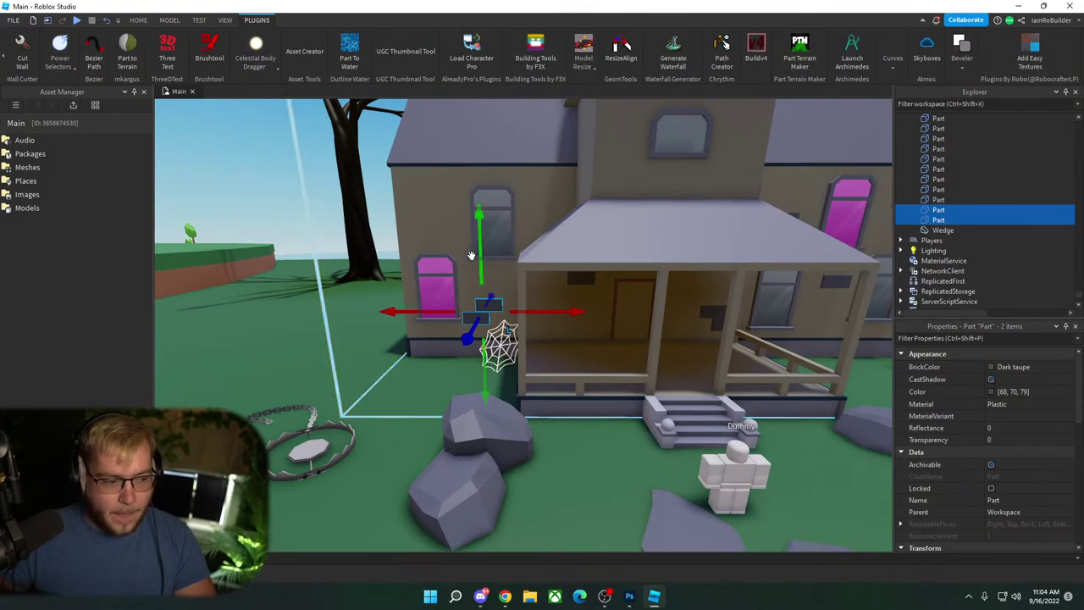
{"action": "left_click_drag", "start_coordinate": [474, 255], "coordinate": [484, 114]}
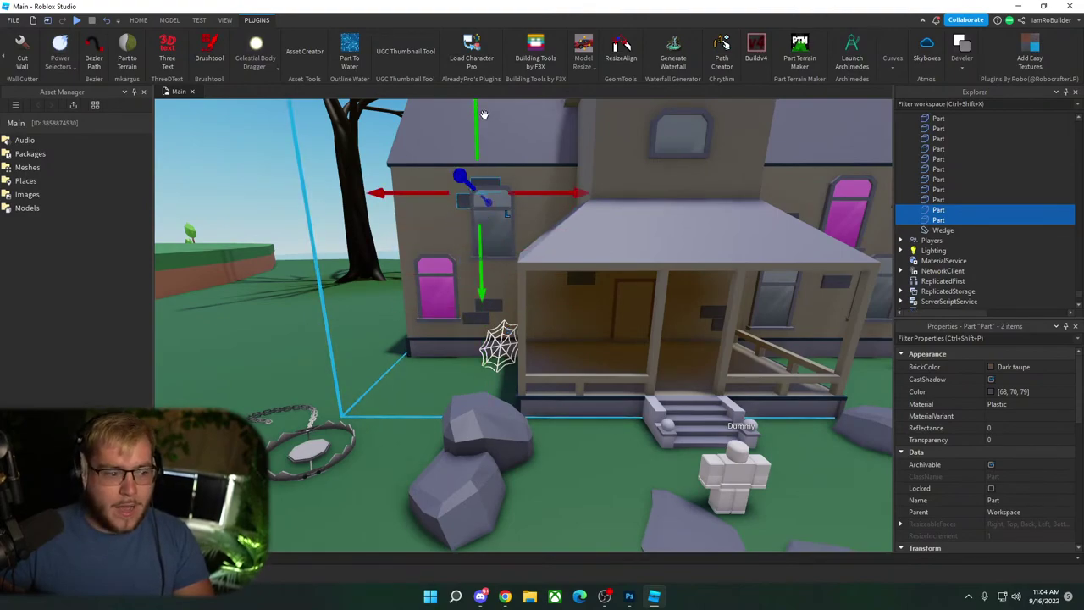
{"action": "left_click_drag", "start_coordinate": [526, 194], "coordinate": [471, 194]}
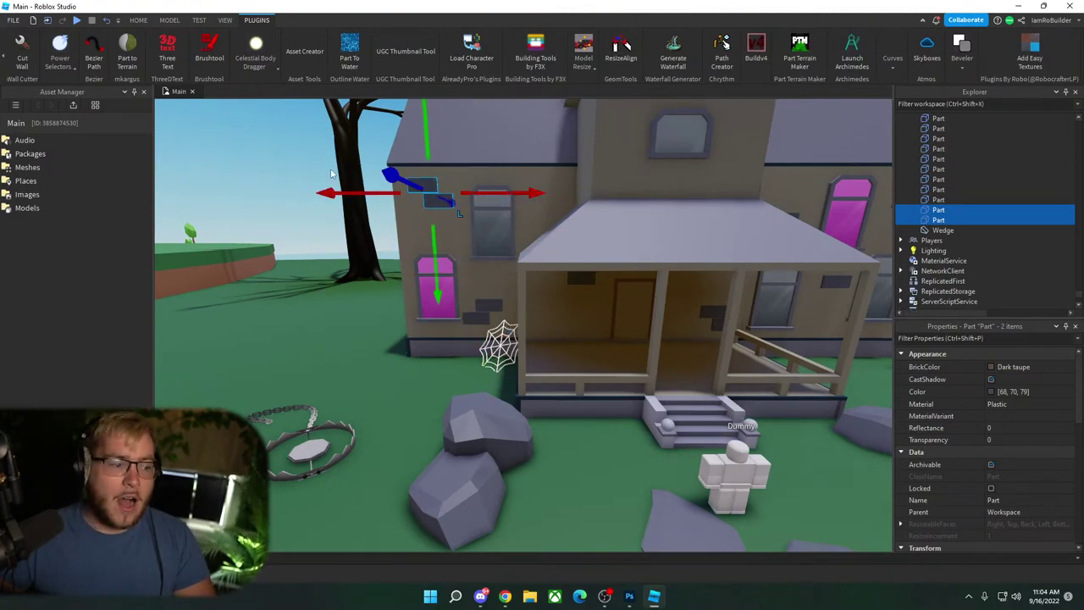
{"action": "left_click", "coordinate": [329, 172]}
Step: Duplicate one upper porch brick and place it on the upper front wall between the left grey window and the central tower
{"action": "left_click", "coordinate": [582, 279]}
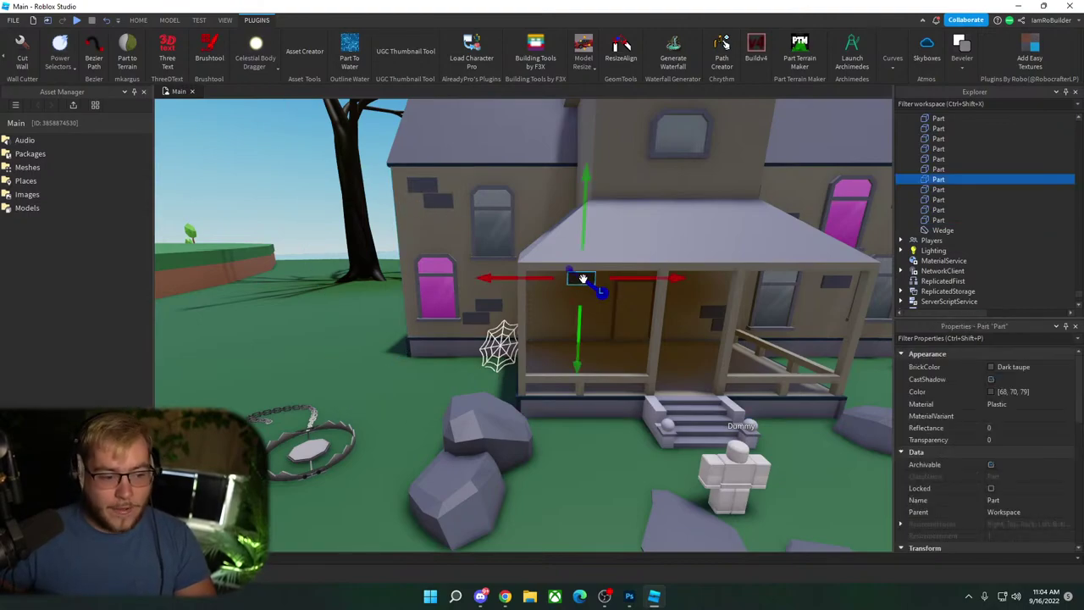
{"action": "key", "text": "ctrl+d"}
{"action": "left_click_drag", "start_coordinate": [581, 230], "coordinate": [583, 131]}
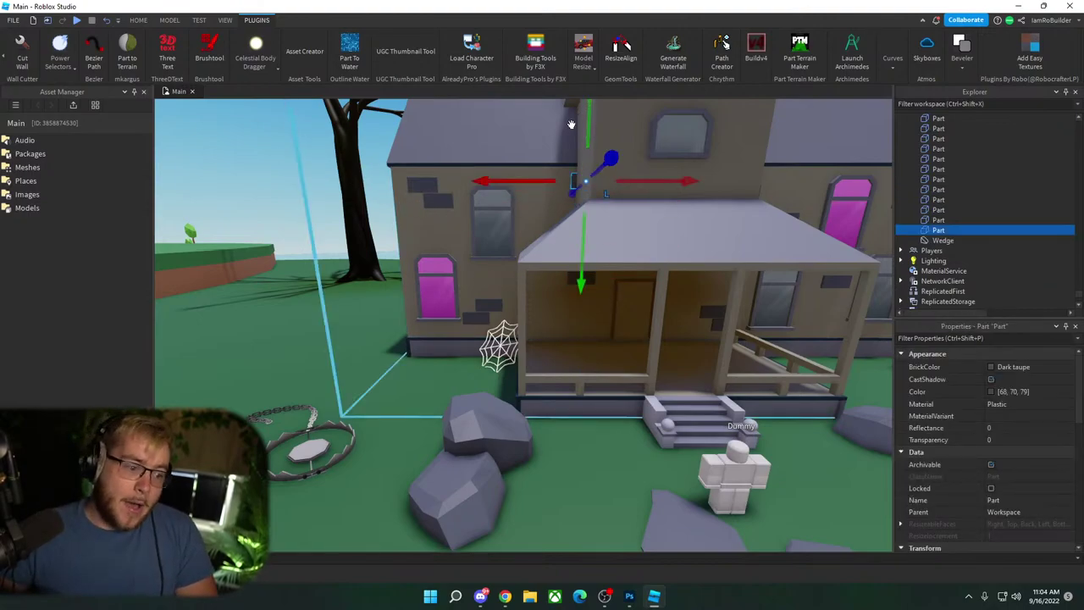
{"action": "left_click_drag", "start_coordinate": [512, 181], "coordinate": [494, 180]}
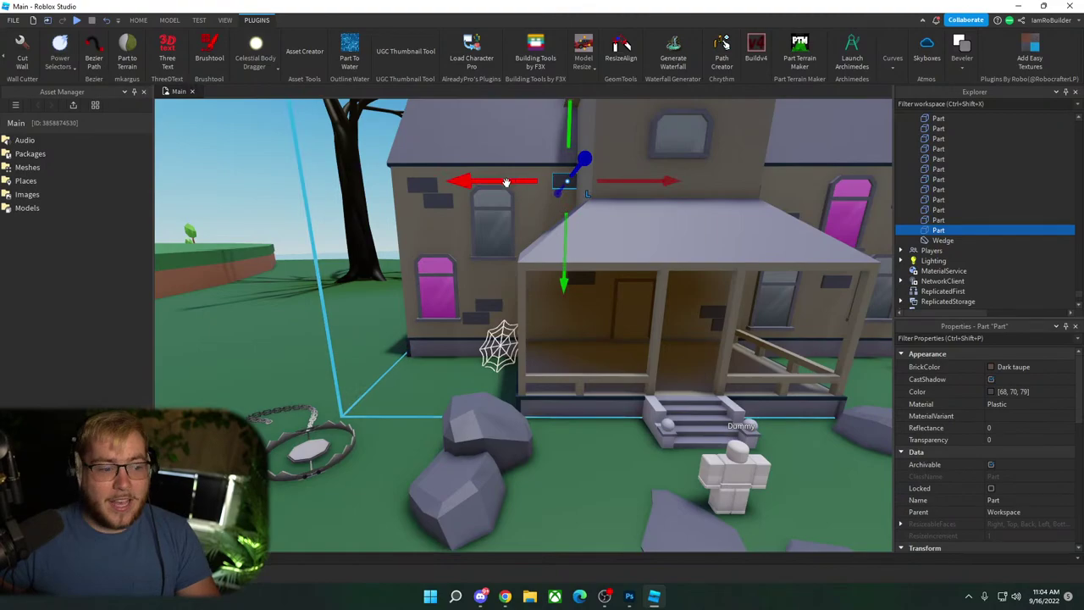
Step: Select the dark accent bricks across the haunted house's front facade, including those under the porch and around the right-hand windows
{"action": "left_click", "coordinate": [447, 201], "text": "ctrl"}
{"action": "left_click", "coordinate": [423, 183], "text": "ctrl"}
{"action": "left_click", "coordinate": [474, 318], "text": "ctrl"}
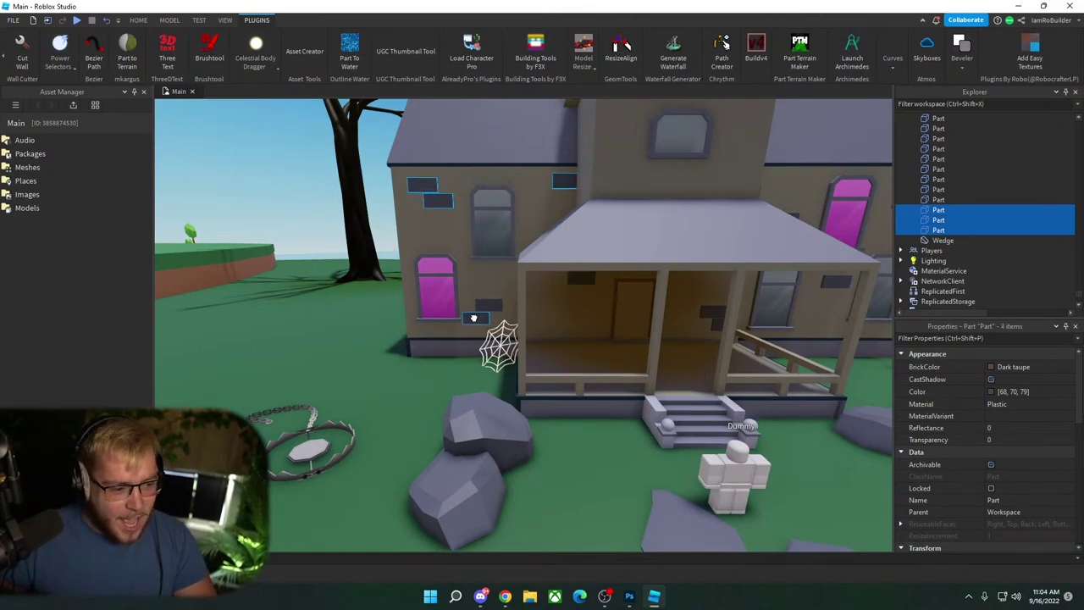
{"action": "left_click", "coordinate": [482, 306], "text": "ctrl"}
{"action": "key", "text": "d"}
{"action": "key", "text": "s"}
{"action": "right_click_drag", "start_coordinate": [581, 283], "coordinate": [582, 284]}
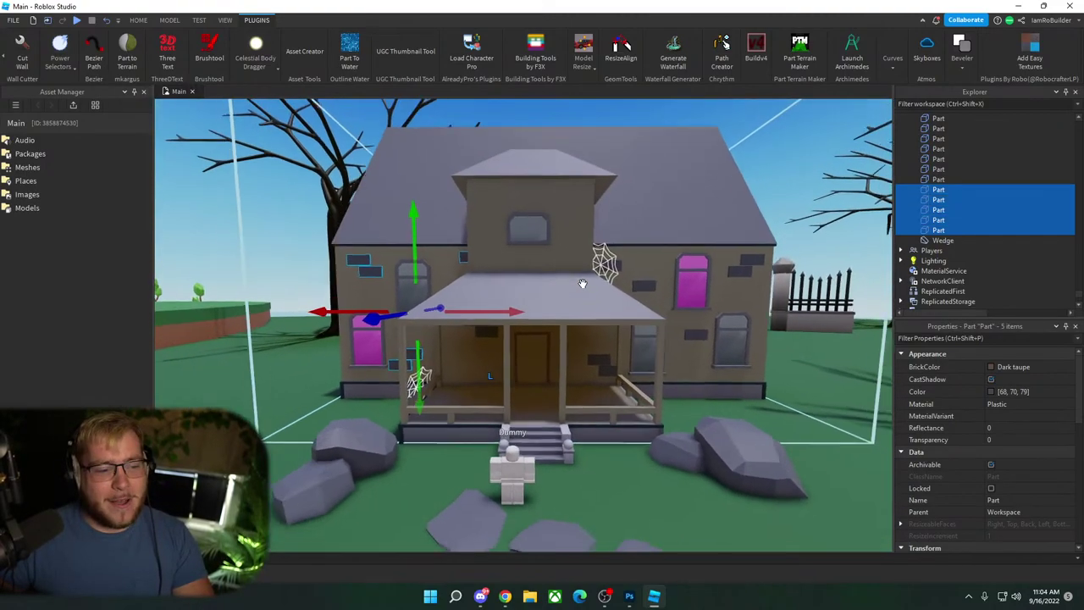
{"action": "scroll", "coordinate": [581, 286], "scroll_direction": "up", "scroll_amount": 3}
{"action": "right_click_drag", "start_coordinate": [580, 282], "coordinate": [562, 260]}
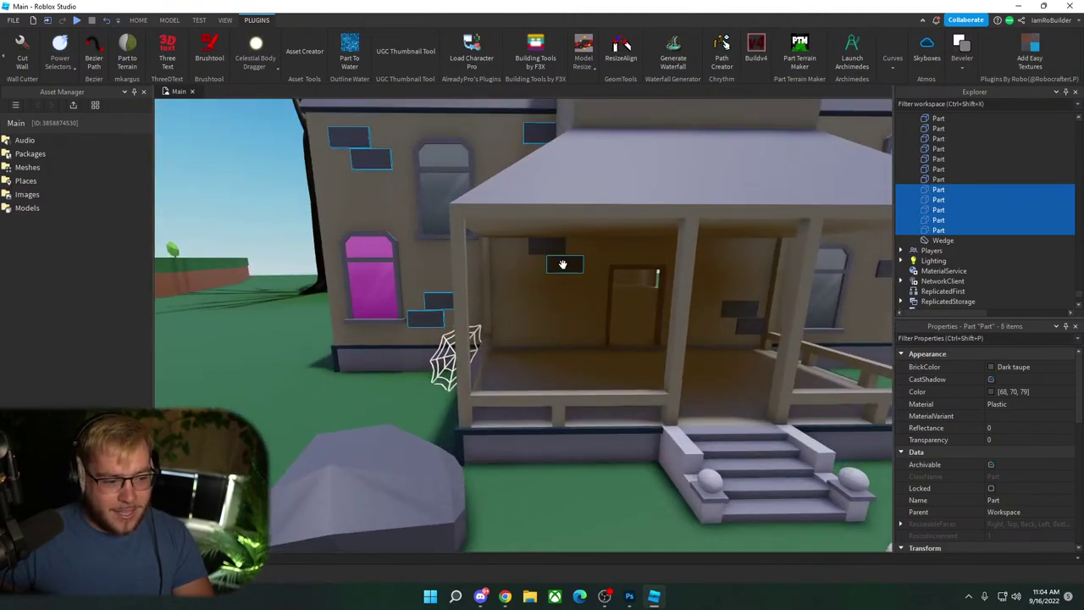
{"action": "left_click", "coordinate": [562, 263], "text": "ctrl"}
{"action": "left_click", "coordinate": [552, 246], "text": "ctrl"}
{"action": "left_click", "coordinate": [740, 309], "text": "ctrl"}
{"action": "left_click", "coordinate": [747, 322], "text": "ctrl"}
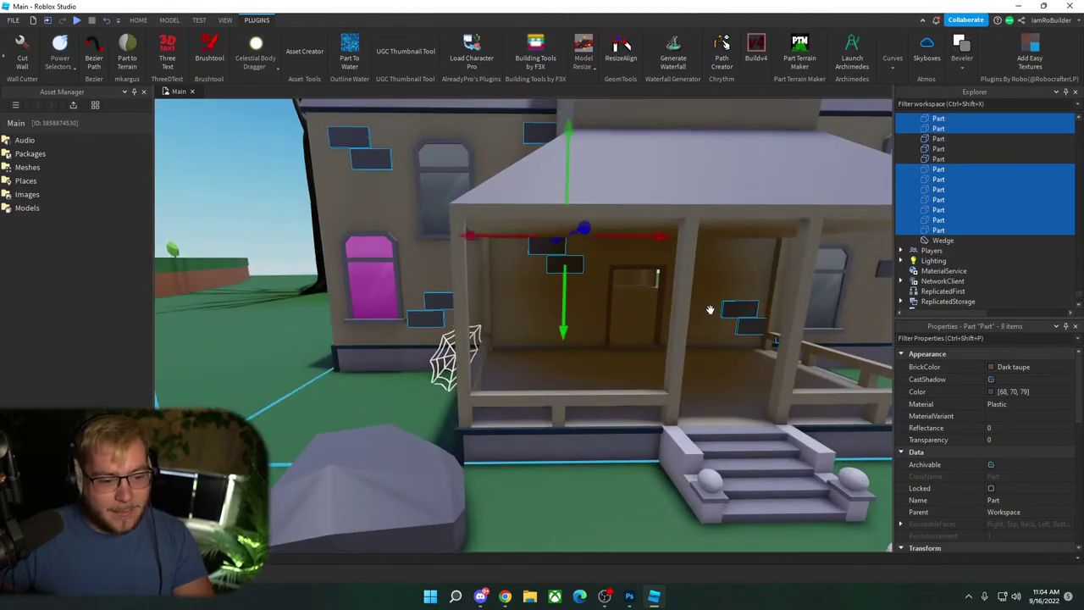
{"action": "key", "text": "d"}
{"action": "right_click_drag", "start_coordinate": [712, 310], "coordinate": [710, 308]}
{"action": "left_click", "coordinate": [642, 336], "text": "ctrl"}
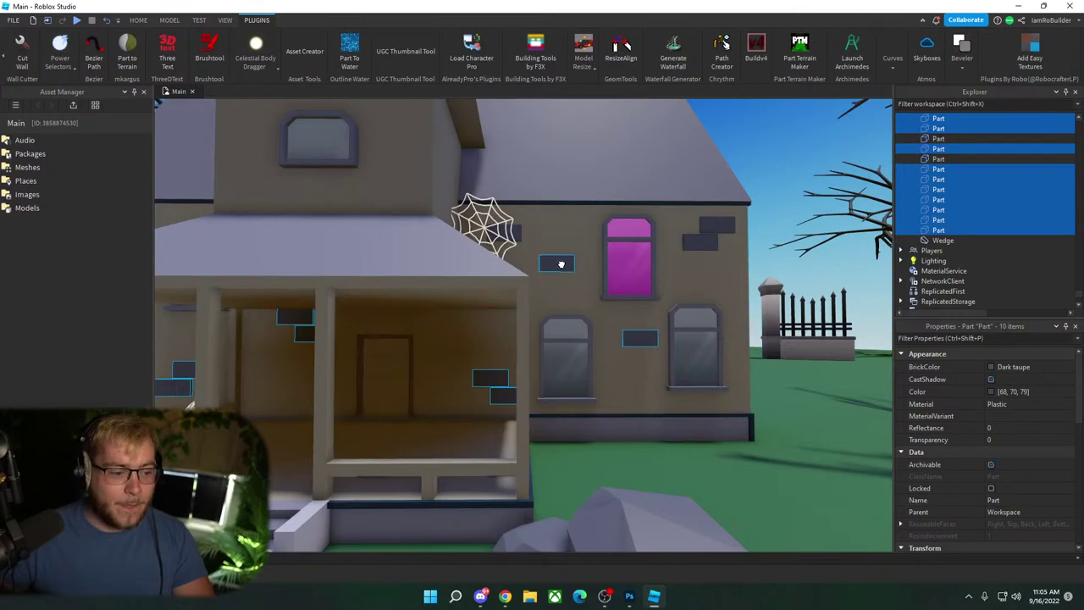
{"action": "left_click", "coordinate": [699, 243], "text": "ctrl"}
{"action": "left_click", "coordinate": [718, 225], "text": "ctrl"}
{"action": "left_click", "coordinate": [556, 263], "text": "ctrl"}
{"action": "left_click", "coordinate": [513, 232], "text": "ctrl"}
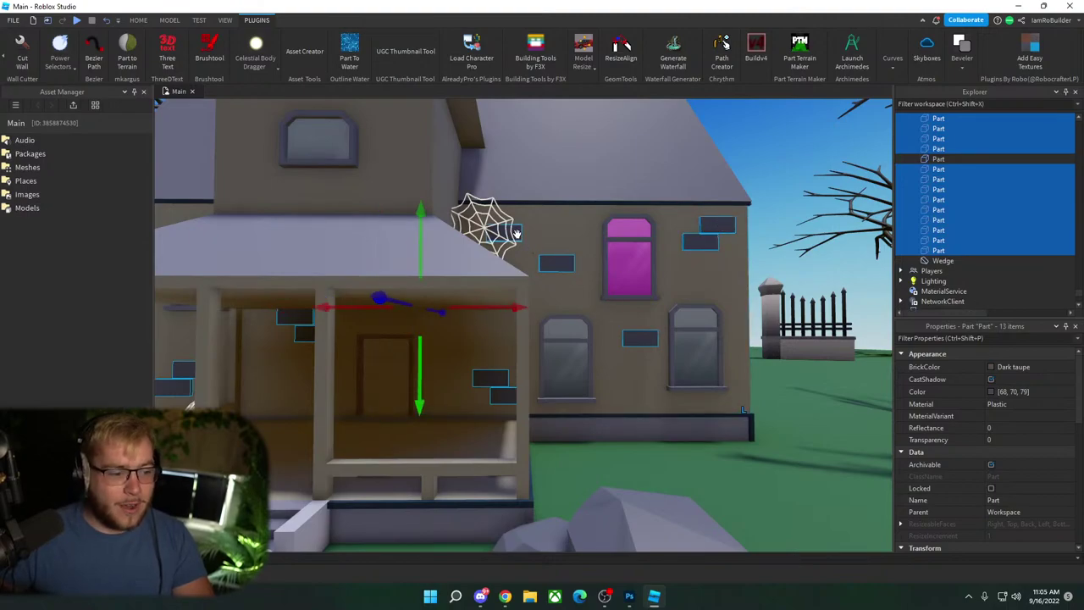
Step: Duplicate the selected facade bricks, rotate the copies a quarter turn, and spread them along the house's side wall
{"action": "key", "text": "d"}
{"action": "right_click_drag", "start_coordinate": [635, 269], "coordinate": [636, 268]}
{"action": "key", "text": "s"}
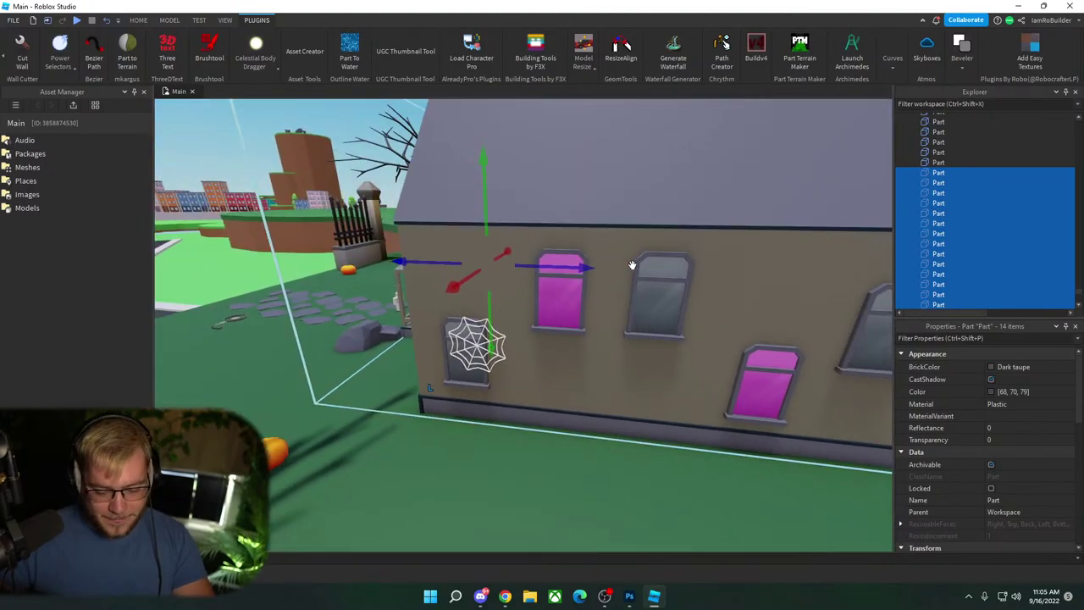
{"action": "key", "text": "ctrl+r"}
{"action": "key", "text": "a"}
{"action": "right_click_drag", "start_coordinate": [564, 264], "coordinate": [531, 283]}
{"action": "key", "text": "f"}
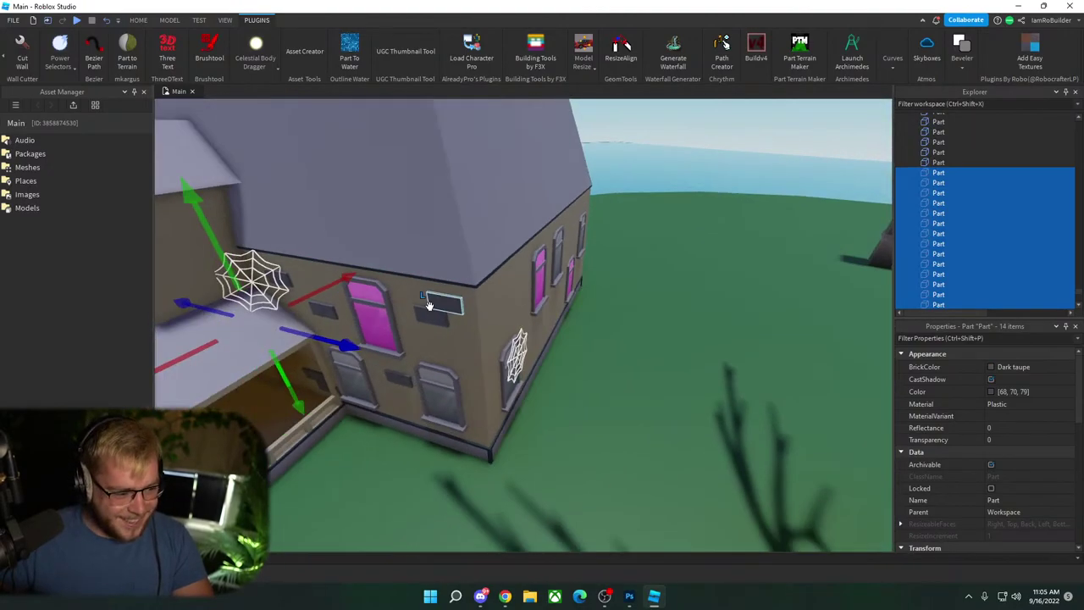
{"action": "left_click_drag", "start_coordinate": [587, 360], "coordinate": [583, 359]}
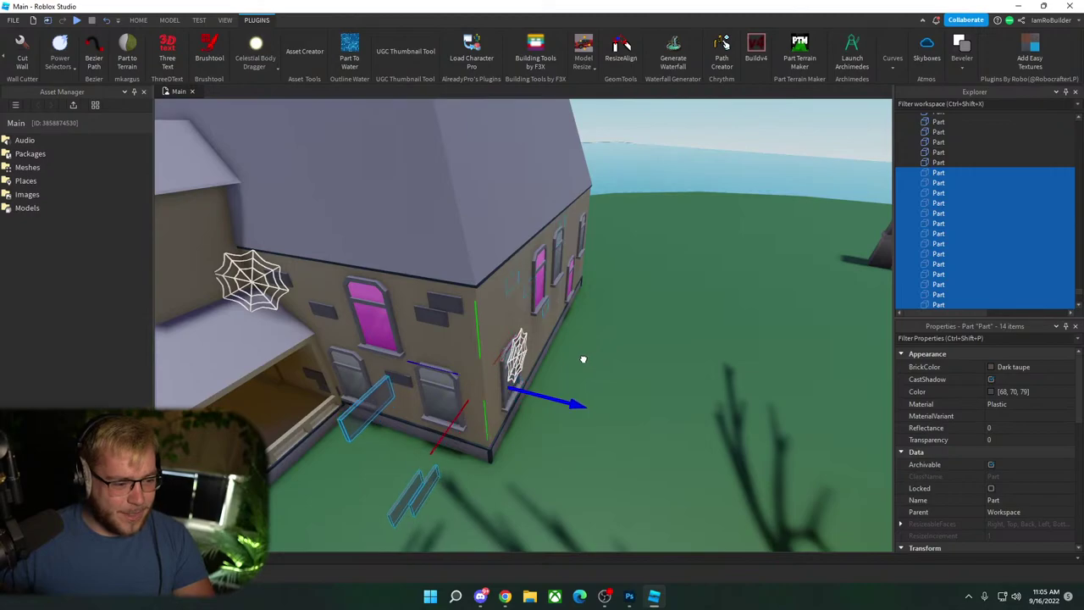
{"action": "right_click_drag", "start_coordinate": [584, 358], "coordinate": [610, 339]}
{"action": "scroll", "coordinate": [610, 339], "scroll_direction": "down", "scroll_amount": 5}
{"action": "left_click_drag", "start_coordinate": [463, 354], "coordinate": [650, 345]}
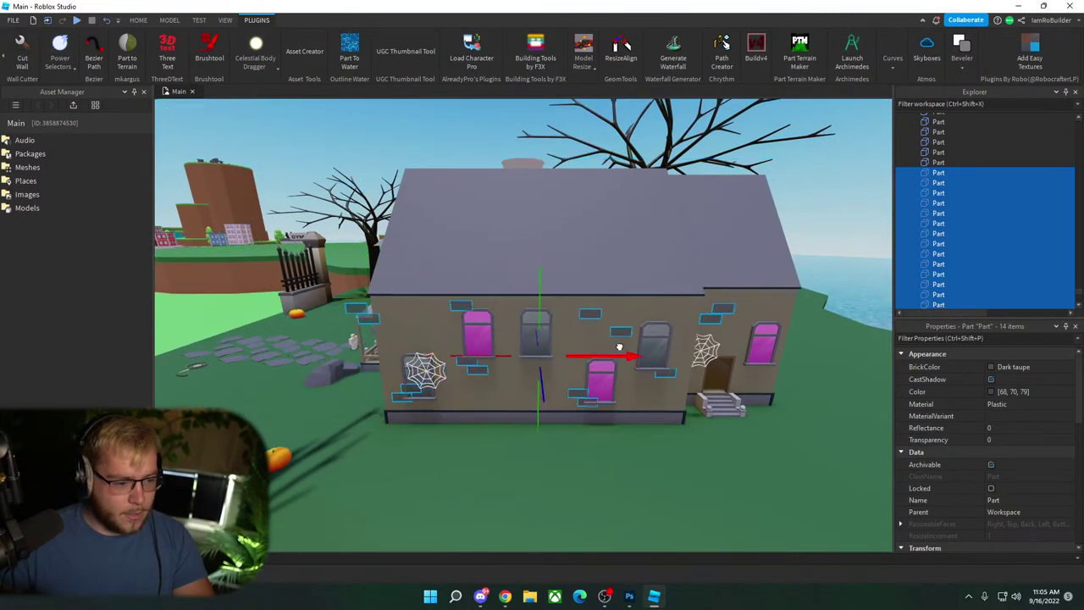
{"action": "key", "text": "d"}
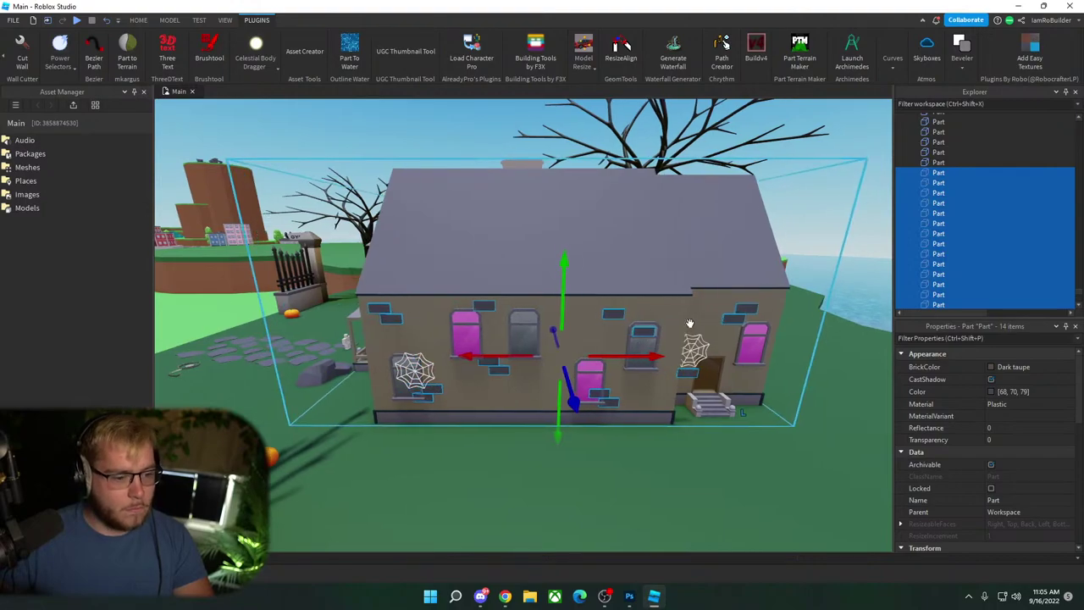
{"action": "left_click", "coordinate": [781, 272]}
{"action": "left_click", "coordinate": [628, 374]}
{"action": "left_click", "coordinate": [669, 319], "text": "shift"}
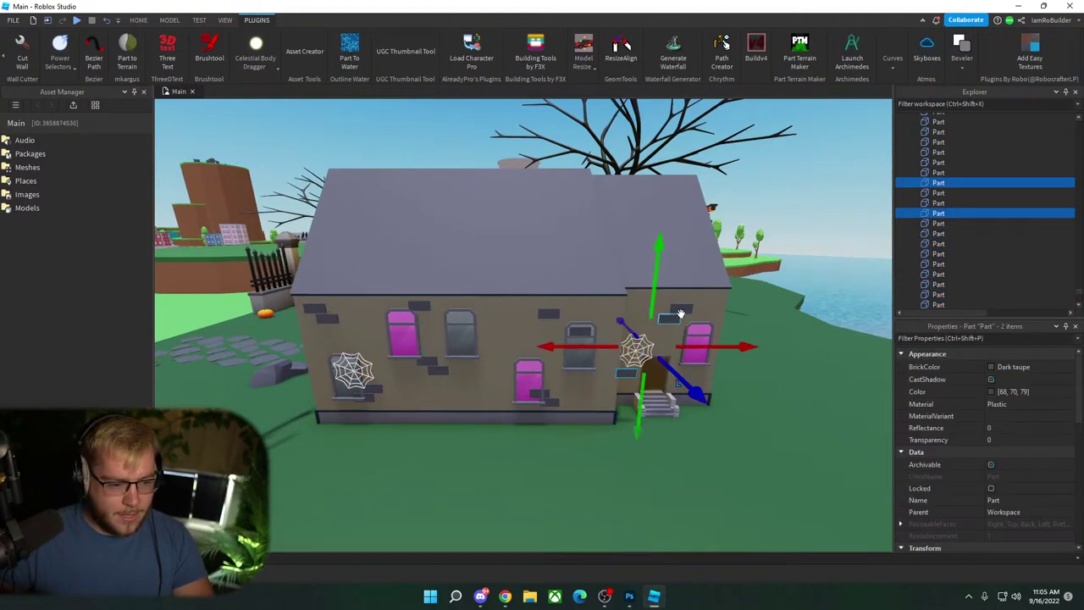
{"action": "left_click", "coordinate": [693, 310], "text": "shift"}
{"action": "left_click", "coordinate": [769, 301]}
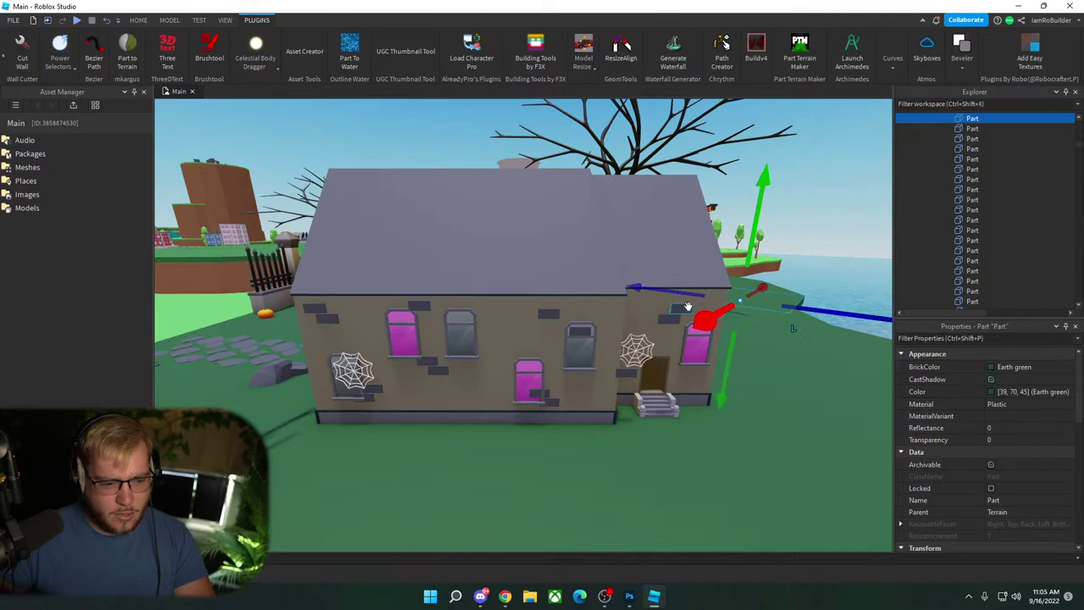
{"action": "left_click", "coordinate": [649, 349]}
{"action": "left_click", "coordinate": [839, 252]}
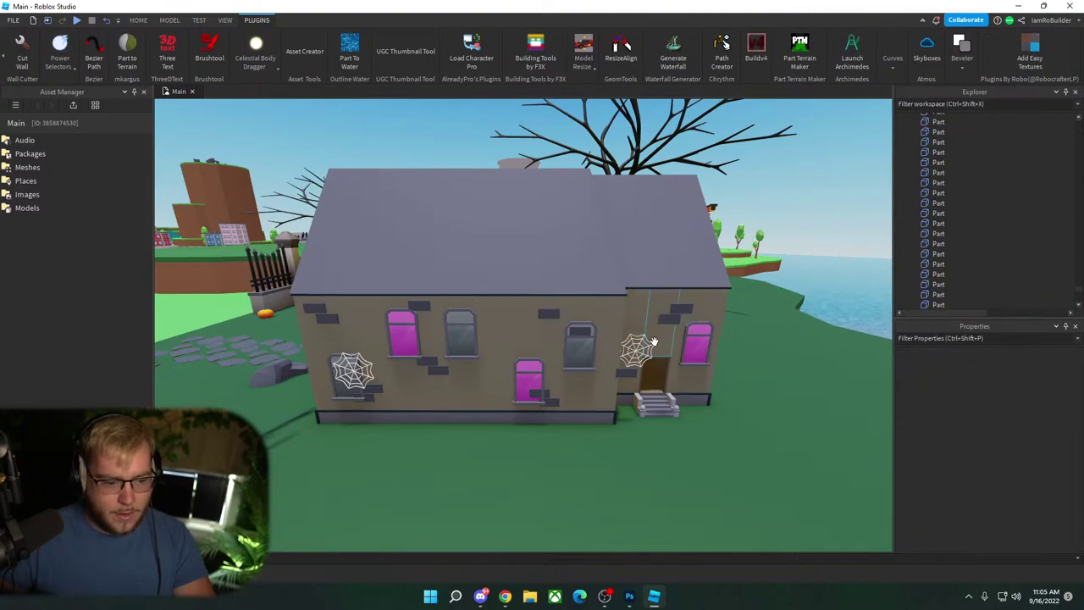
Step: Delete the three copied bricks floating in front of the recessed wall section around the side door
{"action": "left_click", "coordinate": [670, 319]}
{"action": "left_click", "coordinate": [691, 308], "text": "shift"}
{"action": "left_click", "coordinate": [630, 372], "text": "shift"}
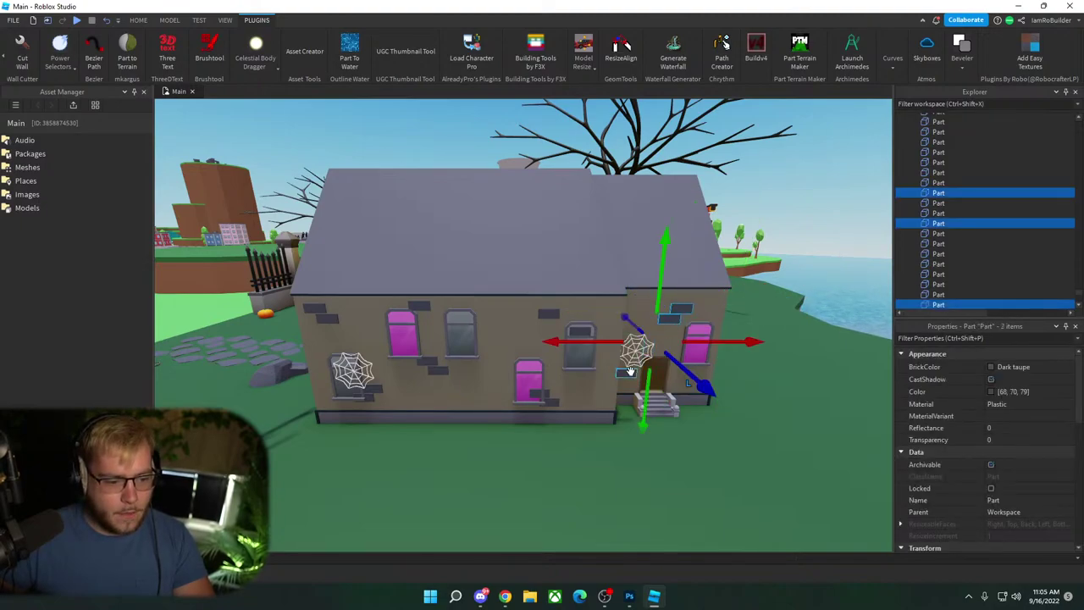
{"action": "key", "text": "Delete"}
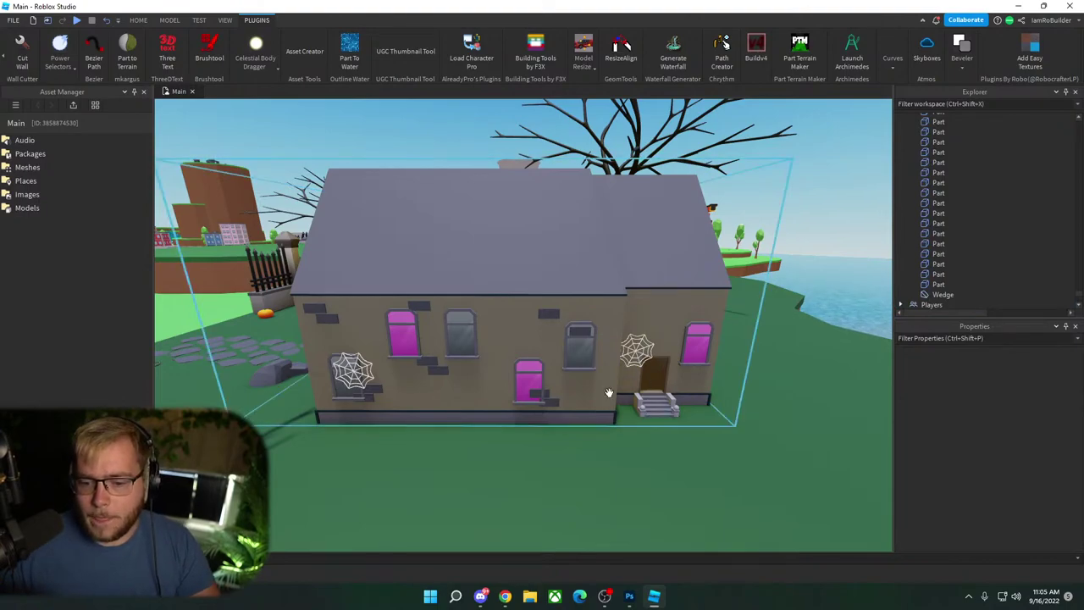
Step: Move the two bricks overlapping the side wall's lower pink window onto the bare wall to its right, below the grey window
{"action": "scroll", "coordinate": [603, 356], "scroll_direction": "up", "scroll_amount": 10}
{"action": "scroll", "coordinate": [613, 322], "scroll_direction": "down", "scroll_amount": 4}
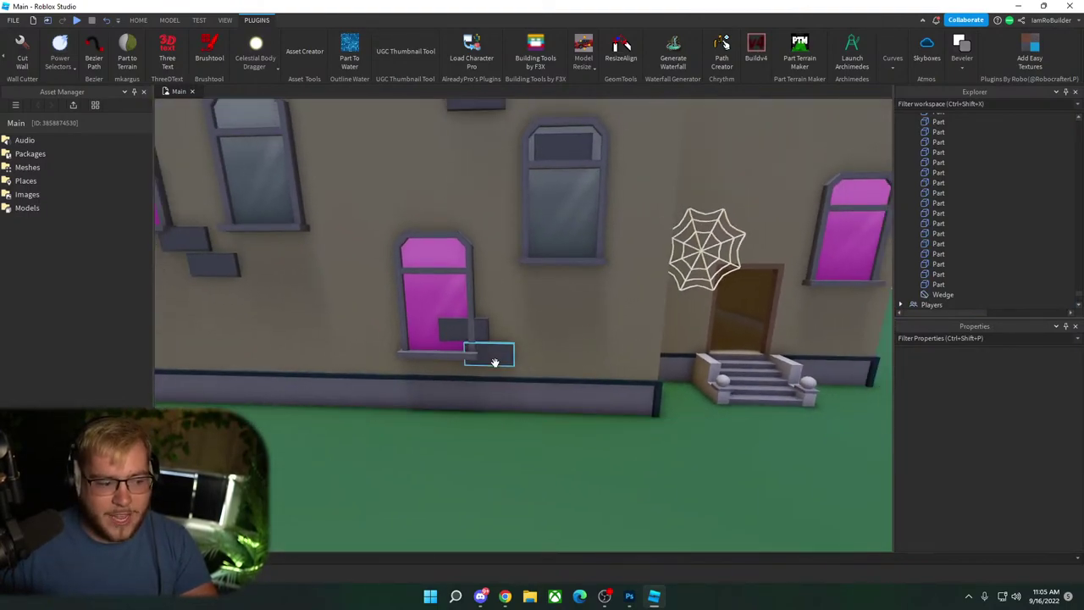
{"action": "left_click", "coordinate": [494, 356]}
{"action": "left_click", "coordinate": [477, 330], "text": "shift"}
{"action": "left_click_drag", "start_coordinate": [543, 343], "coordinate": [652, 330]}
Step: Move the two stacked bricks below the side wall's upper pink window onto the bare wall between the grey window and the lower pink window
{"action": "key", "text": "a"}
{"action": "scroll", "coordinate": [635, 310], "scroll_direction": "down", "scroll_amount": 6}
{"action": "left_click", "coordinate": [629, 210]}
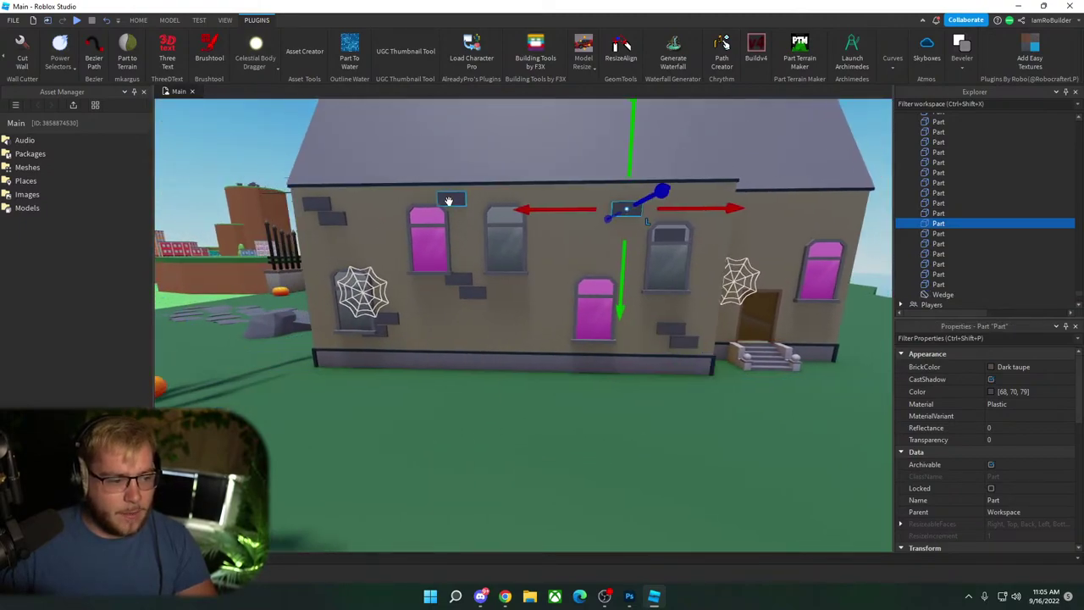
{"action": "left_click", "coordinate": [486, 280]}
{"action": "left_click", "coordinate": [495, 294], "text": "shift"}
{"action": "left_click_drag", "start_coordinate": [538, 284], "coordinate": [580, 282]}
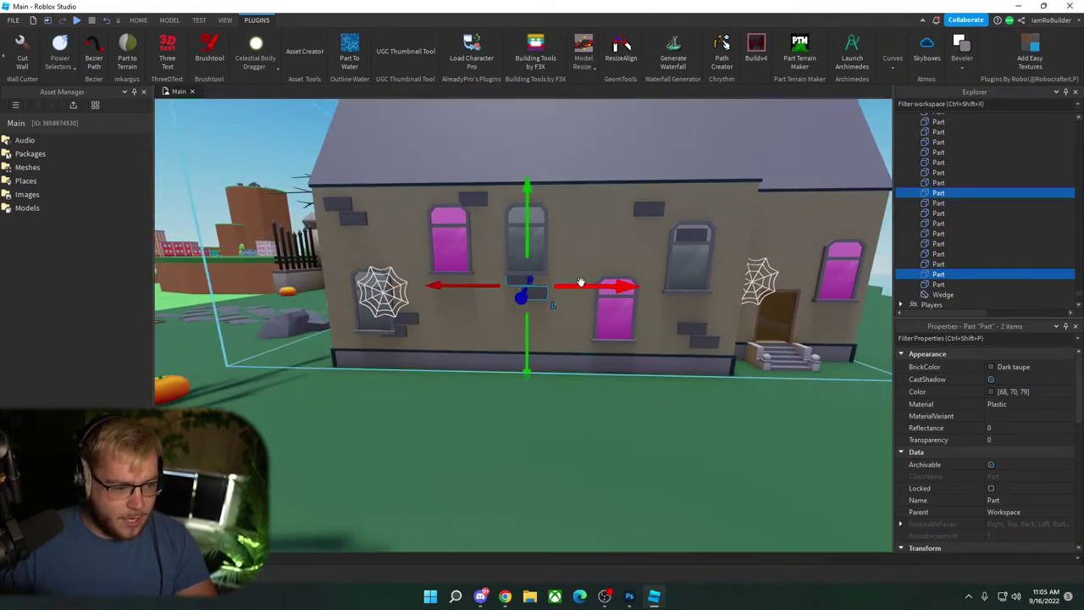
{"action": "mouse_move", "coordinate": [527, 239]}
{"action": "left_mouse_down"}
{"action": "mouse_move", "coordinate": [526, 274]}
{"action": "mouse_move", "coordinate": [525, 252]}
{"action": "left_mouse_up"}
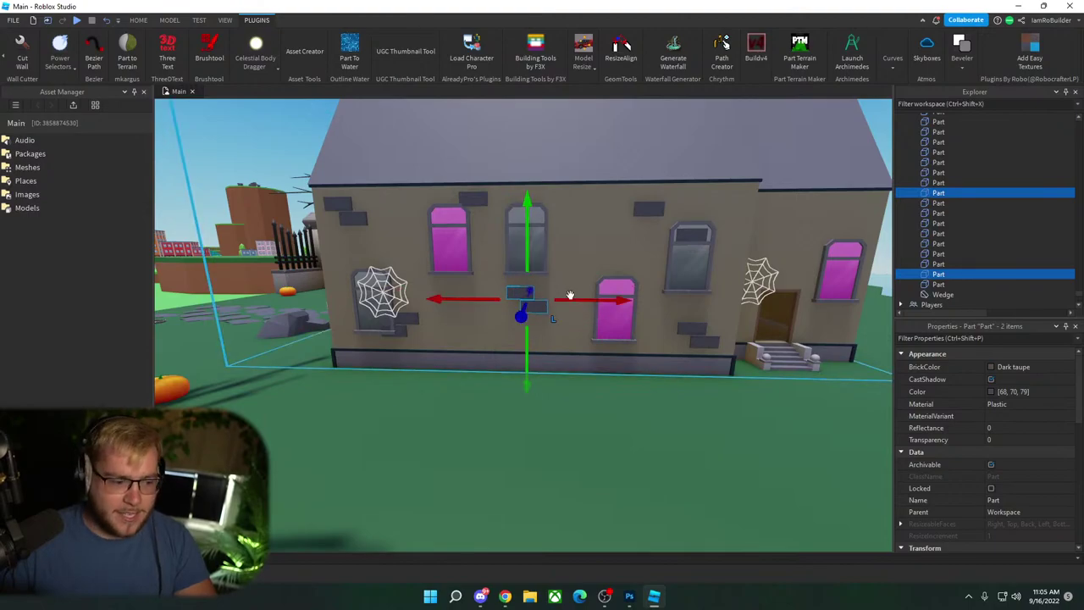
{"action": "left_click_drag", "start_coordinate": [568, 297], "coordinate": [597, 296]}
Step: Shift the brick covering the top of the side wall's right-hand grey window onto the bare wall beside it, slightly higher
{"action": "left_click", "coordinate": [692, 235]}
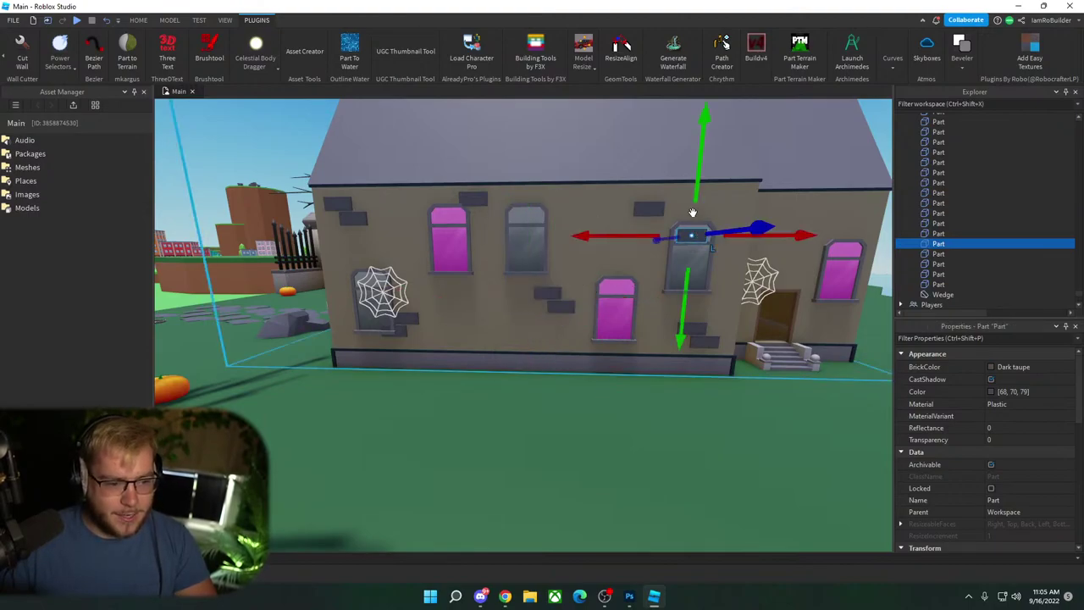
{"action": "left_click_drag", "start_coordinate": [631, 236], "coordinate": [670, 235]}
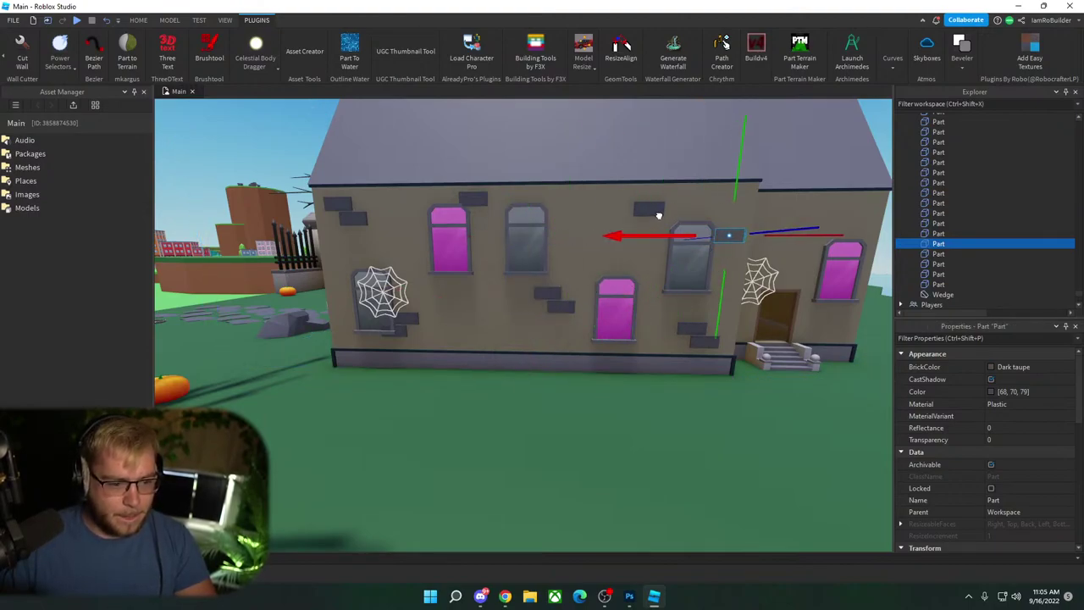
{"action": "left_click_drag", "start_coordinate": [716, 194], "coordinate": [717, 182]}
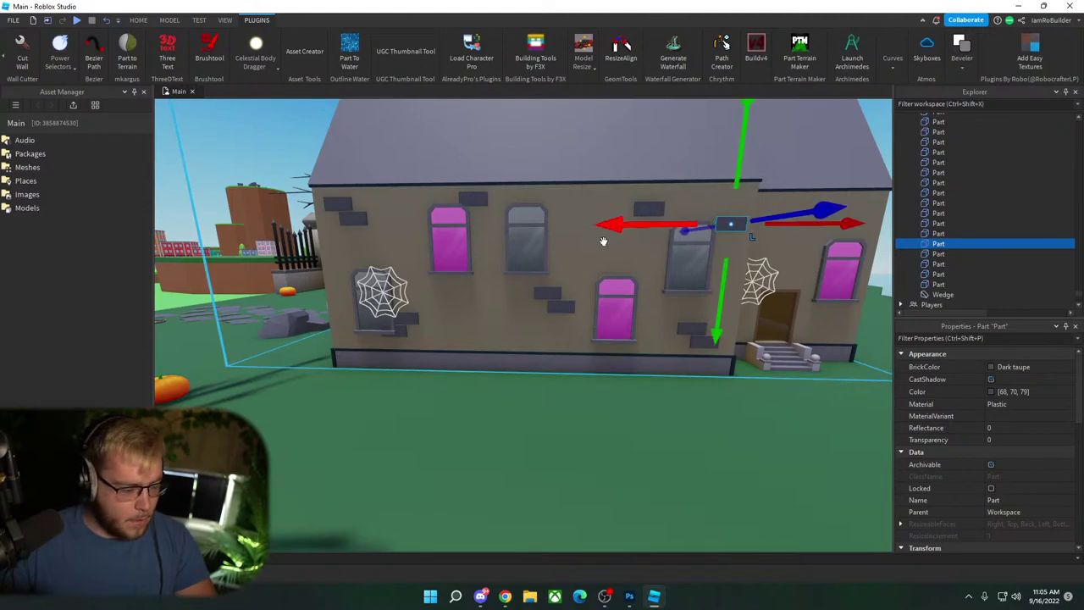
Step: Select all eleven dark accent bricks on the main side wall together
{"action": "left_click", "coordinate": [408, 318], "text": "ctrl"}
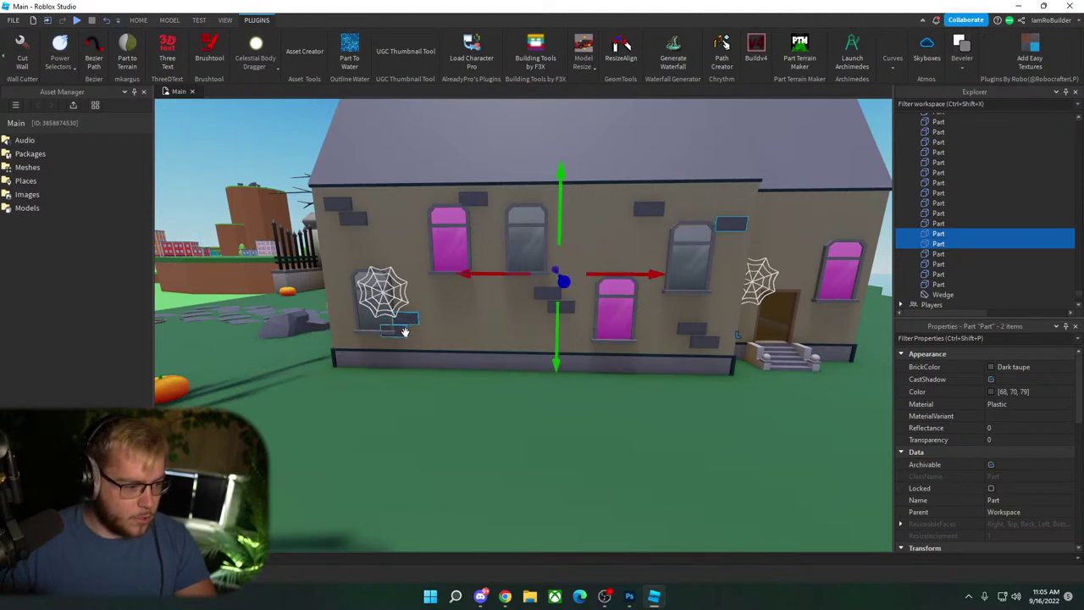
{"action": "left_click", "coordinate": [400, 329], "text": "ctrl"}
{"action": "left_click", "coordinate": [563, 305], "text": "ctrl"}
{"action": "left_click", "coordinate": [545, 293], "text": "ctrl"}
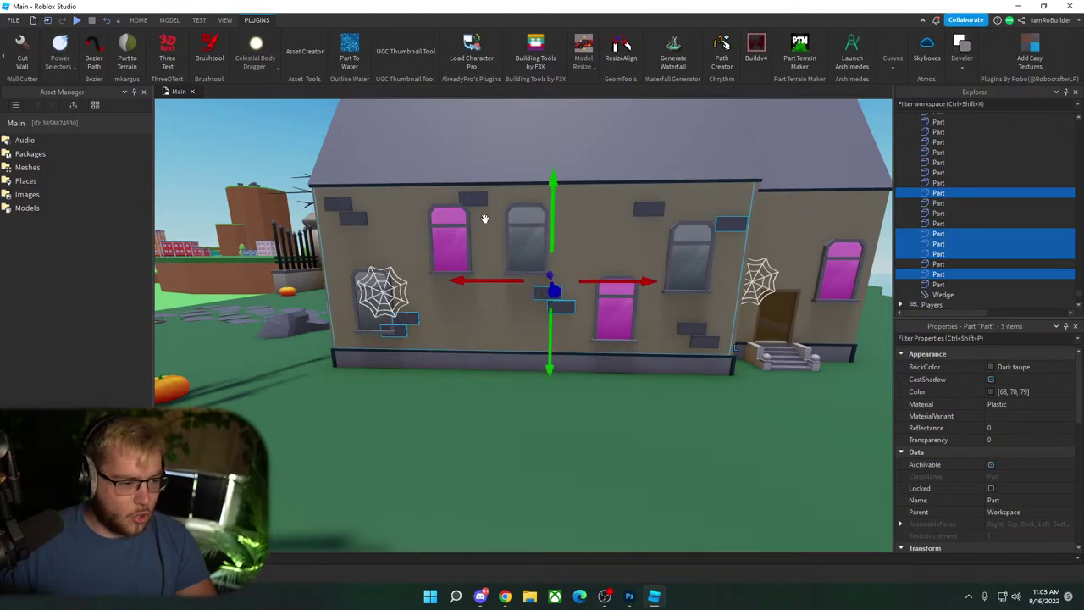
{"action": "left_click", "coordinate": [473, 198], "text": "ctrl"}
{"action": "left_click", "coordinate": [353, 219], "text": "ctrl"}
{"action": "left_click", "coordinate": [337, 204], "text": "ctrl"}
{"action": "left_click", "coordinate": [703, 341], "text": "ctrl"}
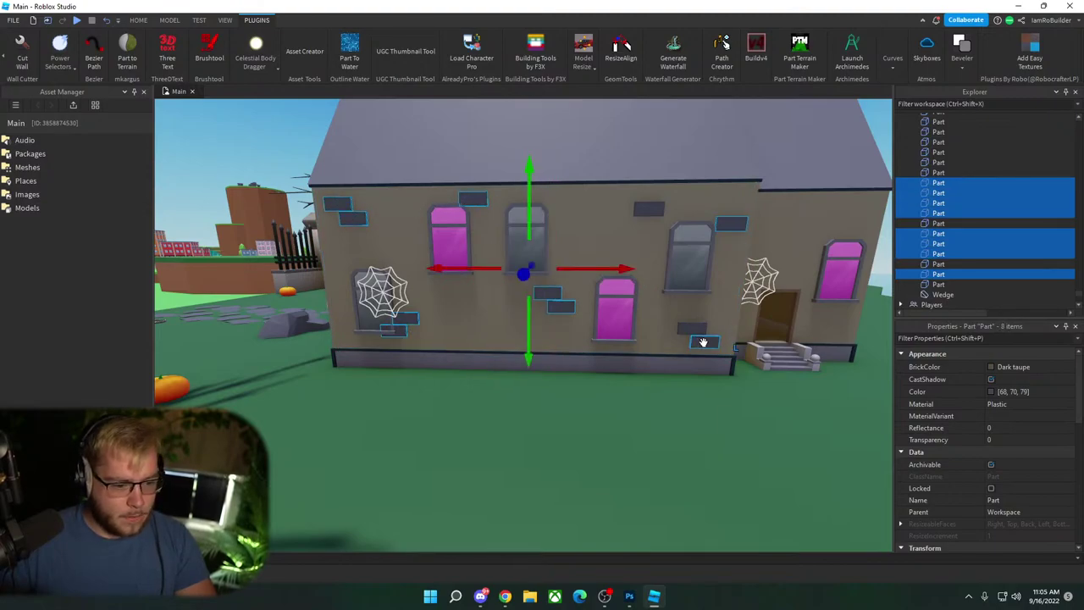
{"action": "left_click", "coordinate": [688, 327], "text": "ctrl"}
{"action": "left_click", "coordinate": [646, 212], "text": "ctrl"}
Step: Duplicate the selected bricks and carry the copies through the house onto the opposite side wall
{"action": "key", "text": "ctrl+d"}
{"action": "key", "text": "w"}
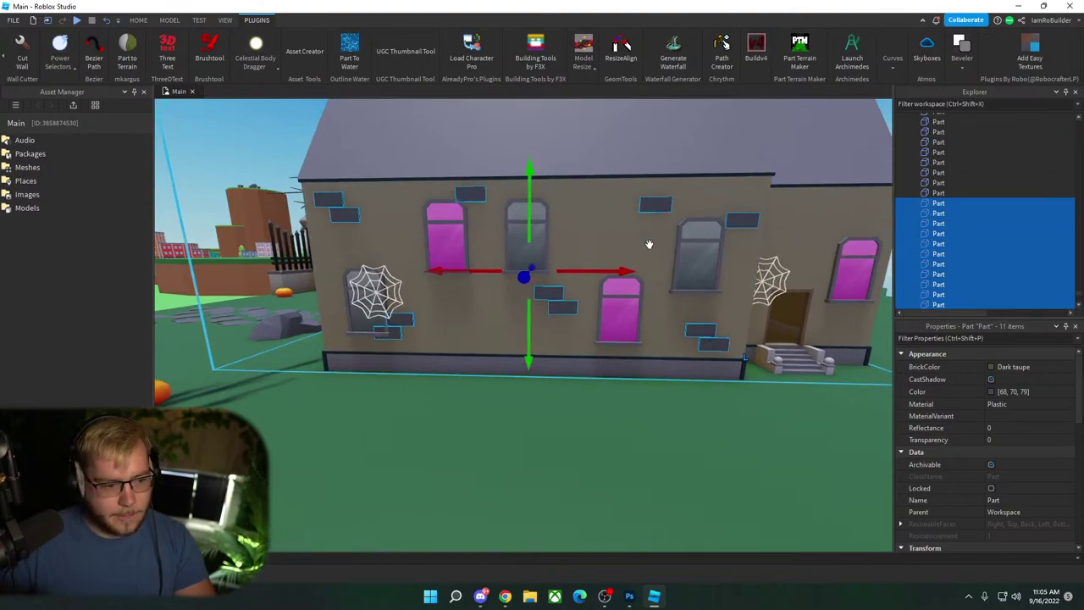
{"action": "right_click_drag", "start_coordinate": [649, 244], "coordinate": [649, 243]}
{"action": "key", "text": "w"}
{"action": "key", "text": "d"}
{"action": "left_click_drag", "start_coordinate": [663, 238], "coordinate": [626, 261]}
{"action": "key", "text": "d"}
{"action": "key", "text": "s"}
{"action": "scroll", "coordinate": [722, 241], "scroll_direction": "down", "scroll_amount": 3}
{"action": "key", "text": "a"}
{"action": "key", "text": "s"}
{"action": "key", "text": "s"}
{"action": "right_click_drag", "start_coordinate": [621, 240], "coordinate": [620, 240]}
{"action": "left_click", "coordinate": [621, 241]}
{"action": "key", "text": "d"}
{"action": "key", "text": "w"}
Step: Slide the brick overlapping the lower grey window near the opposite side wall's outer corner along the wall
{"action": "left_click", "coordinate": [591, 227]}
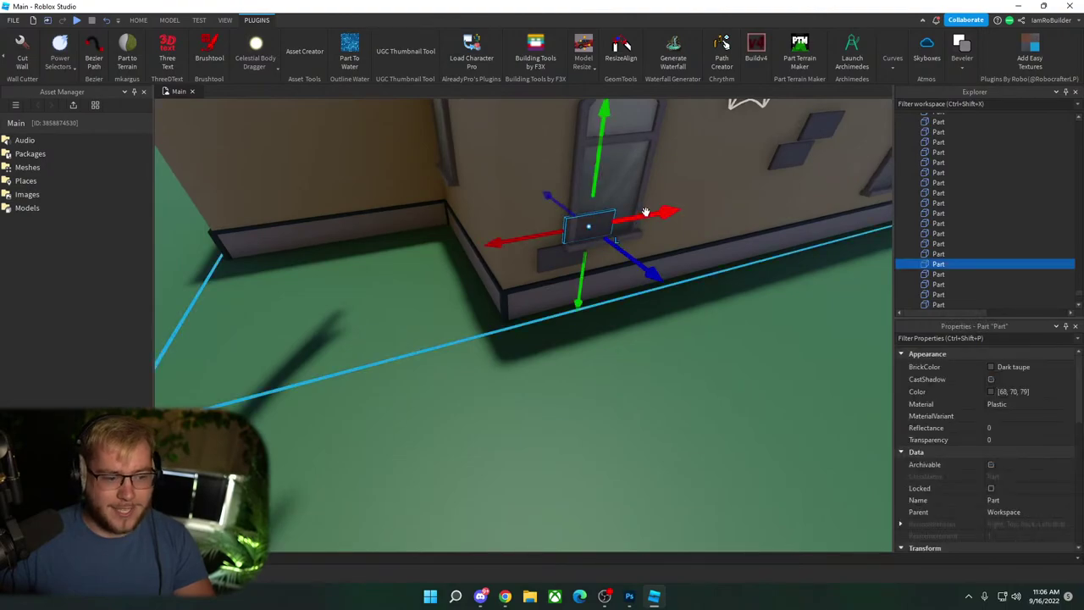
{"action": "left_click_drag", "start_coordinate": [647, 211], "coordinate": [683, 205]}
{"action": "key", "text": "d"}
{"action": "key", "text": "s"}
{"action": "right_click_drag", "start_coordinate": [683, 205], "coordinate": [681, 243]}
{"action": "key", "text": "d"}
{"action": "left_click", "coordinate": [682, 244]}
{"action": "key", "text": "s"}
{"action": "key", "text": "d"}
{"action": "key", "text": "w"}
{"action": "scroll", "coordinate": [679, 242], "scroll_direction": "down", "scroll_amount": 3}
Step: Duplicate the front facade brick beside the tower and place the copy on the tower's front, below and right of its window
{"action": "left_click", "coordinate": [709, 259]}
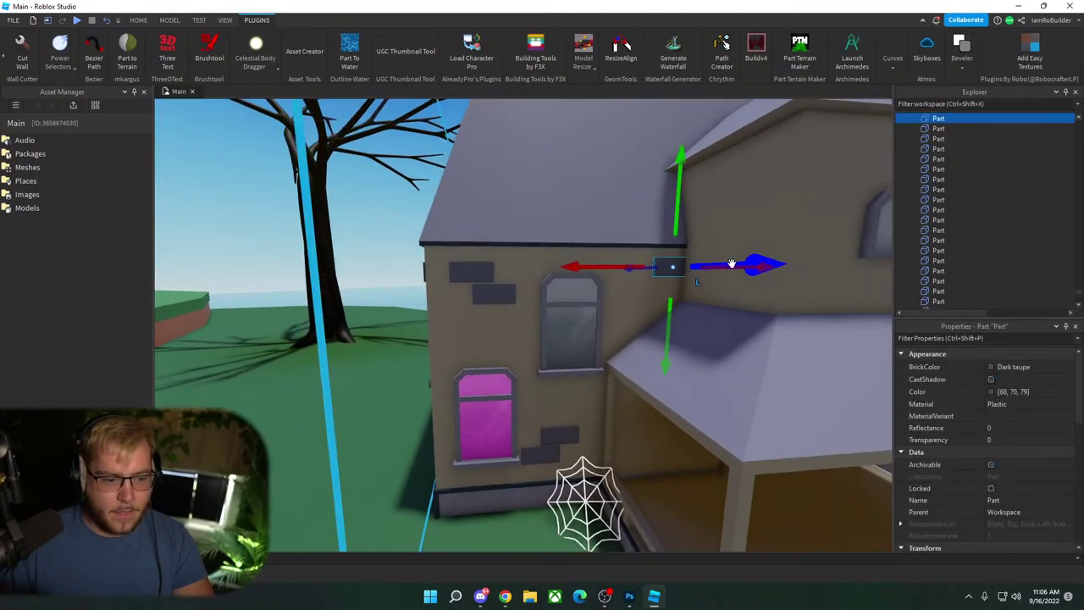
{"action": "scroll", "coordinate": [738, 269], "scroll_direction": "down", "scroll_amount": 4}
{"action": "key", "text": "ctrl+d"}
{"action": "left_click_drag", "start_coordinate": [559, 225], "coordinate": [621, 232]}
{"action": "left_click_drag", "start_coordinate": [520, 225], "coordinate": [551, 223]}
{"action": "key", "text": "w"}
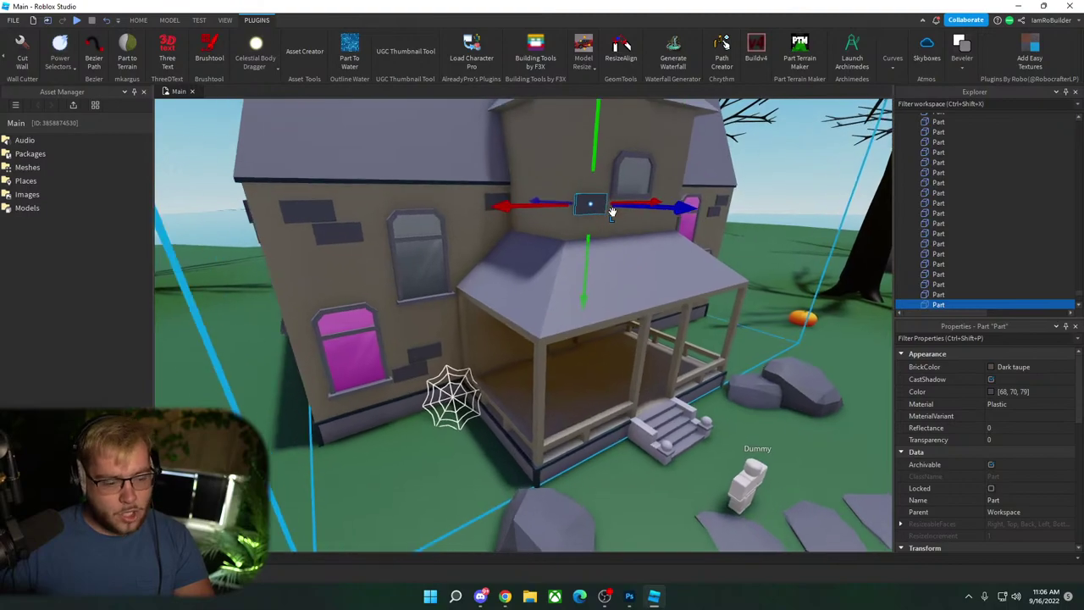
{"action": "right_click_drag", "start_coordinate": [612, 211], "coordinate": [612, 211]}
{"action": "scroll", "coordinate": [612, 212], "scroll_direction": "down", "scroll_amount": 4}
{"action": "left_click_drag", "start_coordinate": [570, 269], "coordinate": [569, 292]}
{"action": "left_click_drag", "start_coordinate": [634, 247], "coordinate": [566, 249]}
Step: Add another brick copy on the tower's front, above and slightly left of its window
{"action": "key", "text": "d"}
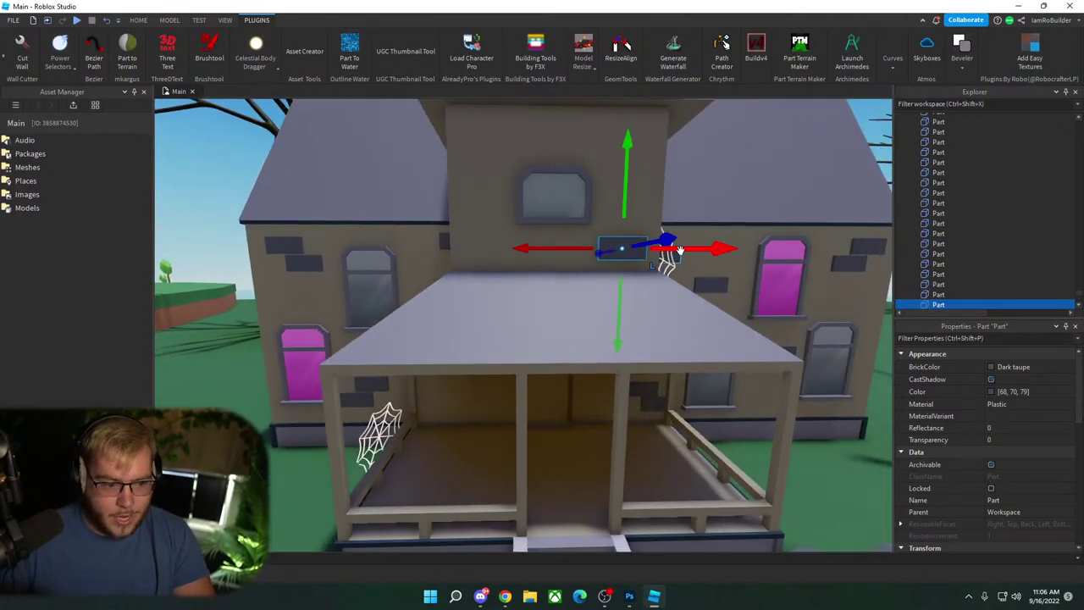
{"action": "left_click_drag", "start_coordinate": [518, 292], "coordinate": [530, 217]}
{"action": "scroll", "coordinate": [531, 217], "scroll_direction": "down", "scroll_amount": 6}
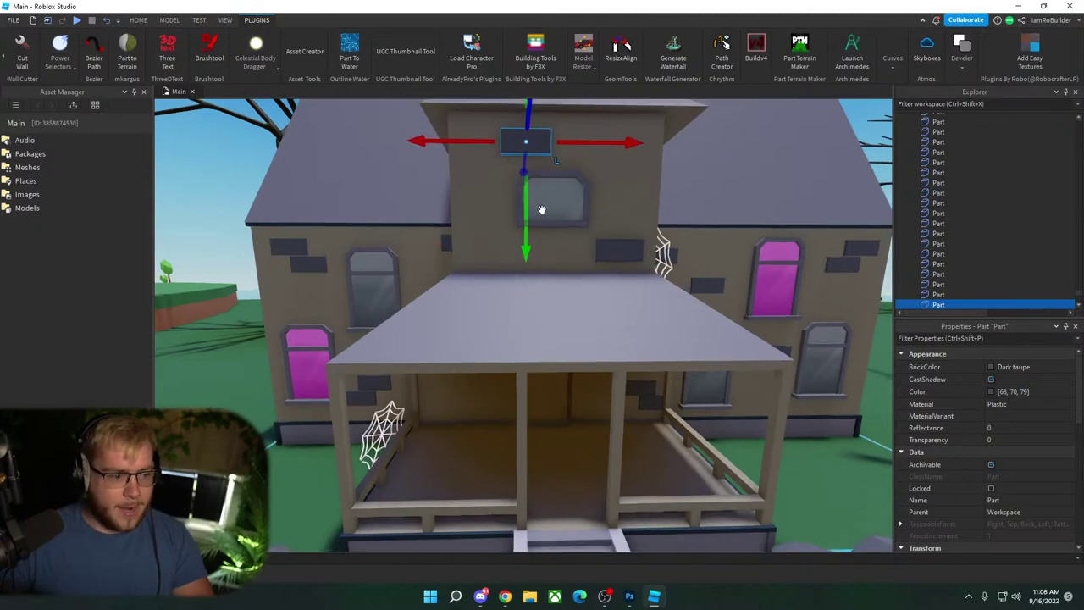
{"action": "left_click", "coordinate": [531, 217]}
{"action": "scroll", "coordinate": [531, 217], "scroll_direction": "down", "scroll_amount": 2}
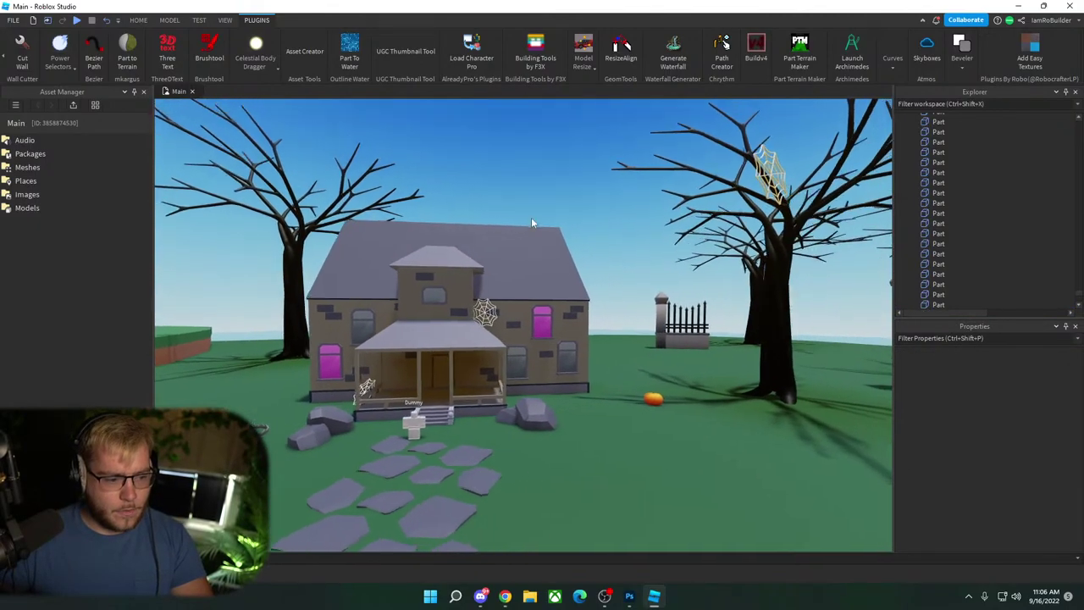
{"action": "right_click_drag", "start_coordinate": [531, 217], "coordinate": [566, 246]}
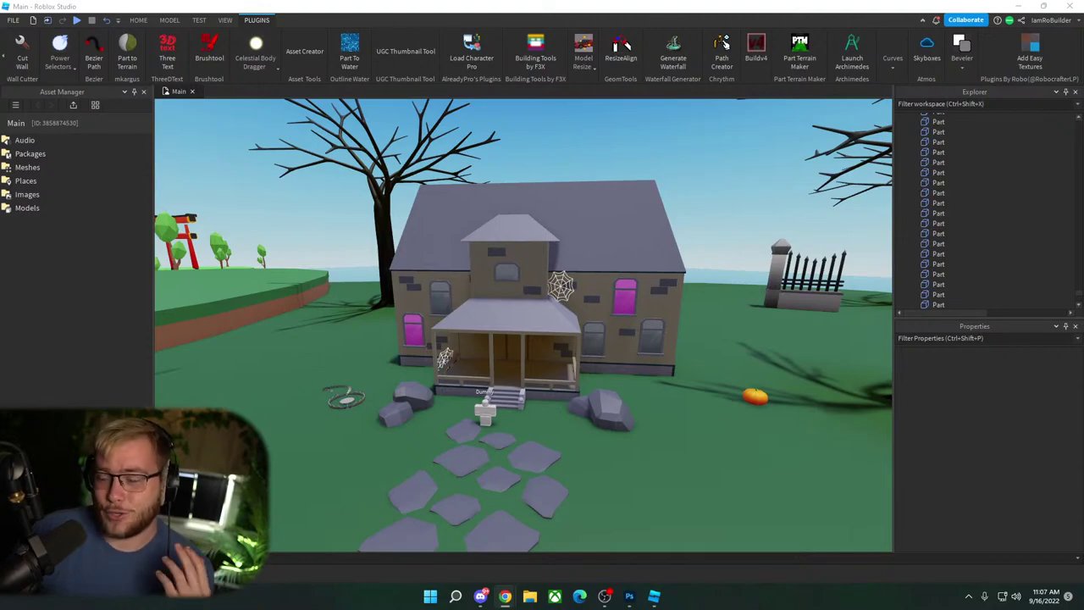
{"action": "key", "text": "alt+Tab"}
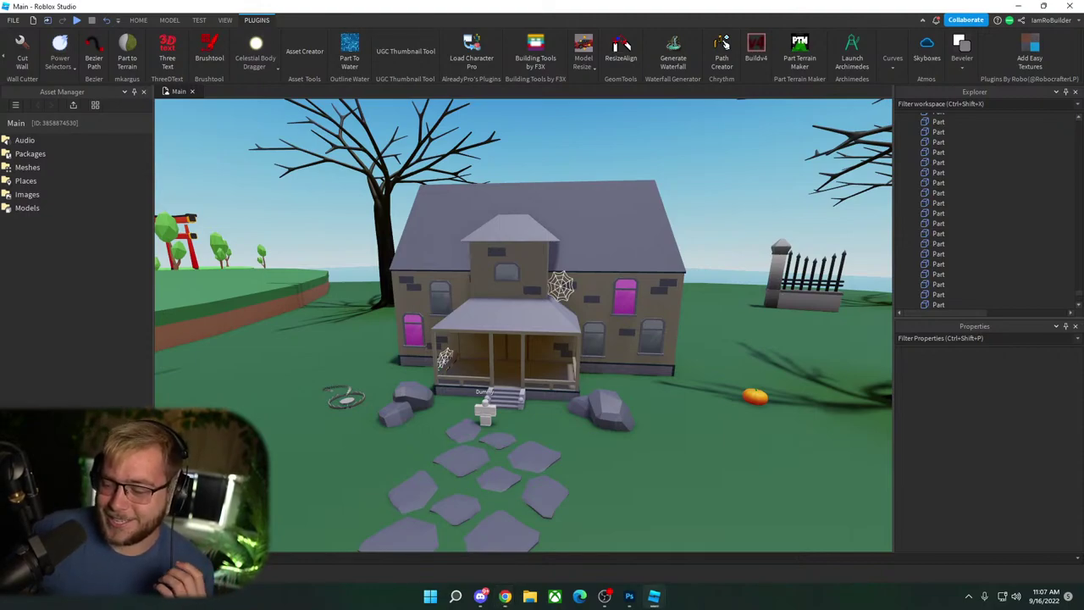
{"action": "key", "text": "alt+Tab"}
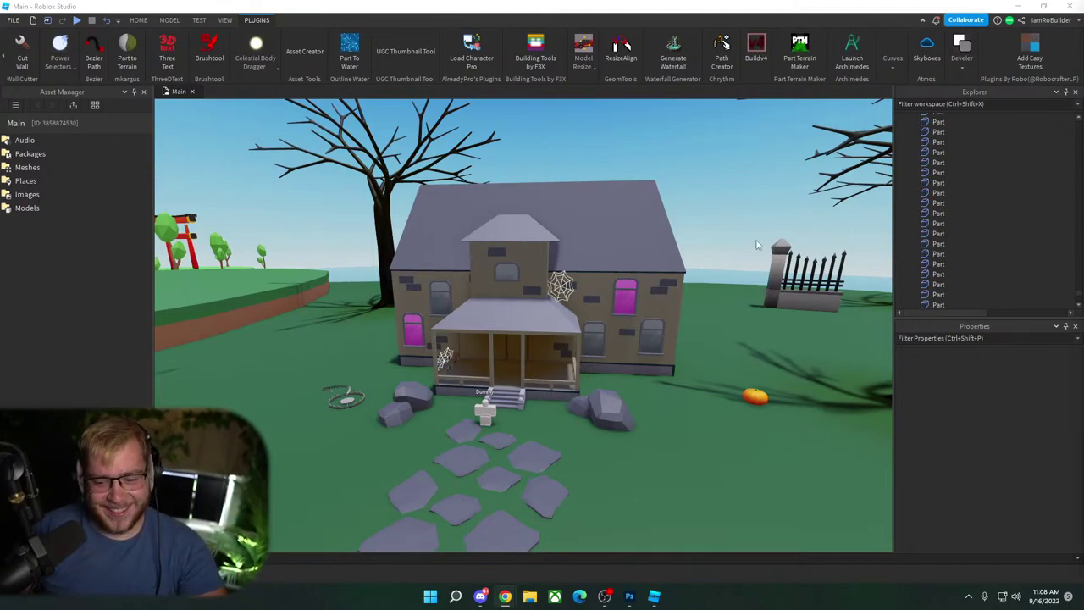
Step: Copy the brick beside the side wall's grey window onto the recessed door wall, above the cobweb and above the pink window
{"action": "key", "text": "d"}
{"action": "right_click_drag", "start_coordinate": [704, 198], "coordinate": [704, 198]}
{"action": "key", "text": "w"}
{"action": "key", "text": "w"}
{"action": "key", "text": "d"}
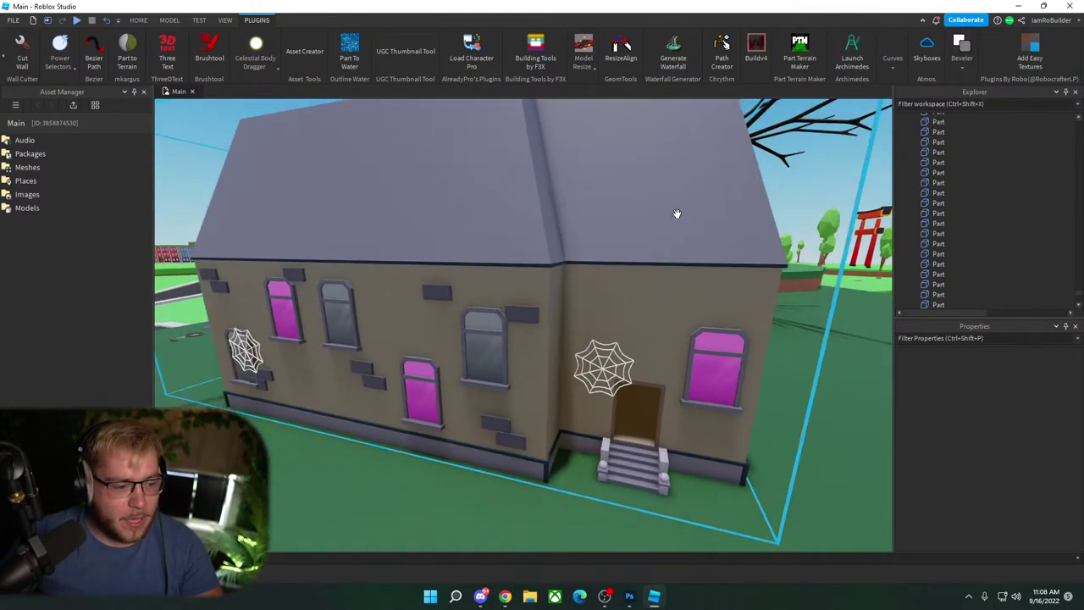
{"action": "left_click", "coordinate": [511, 318]}
{"action": "key", "text": "ctrl+d"}
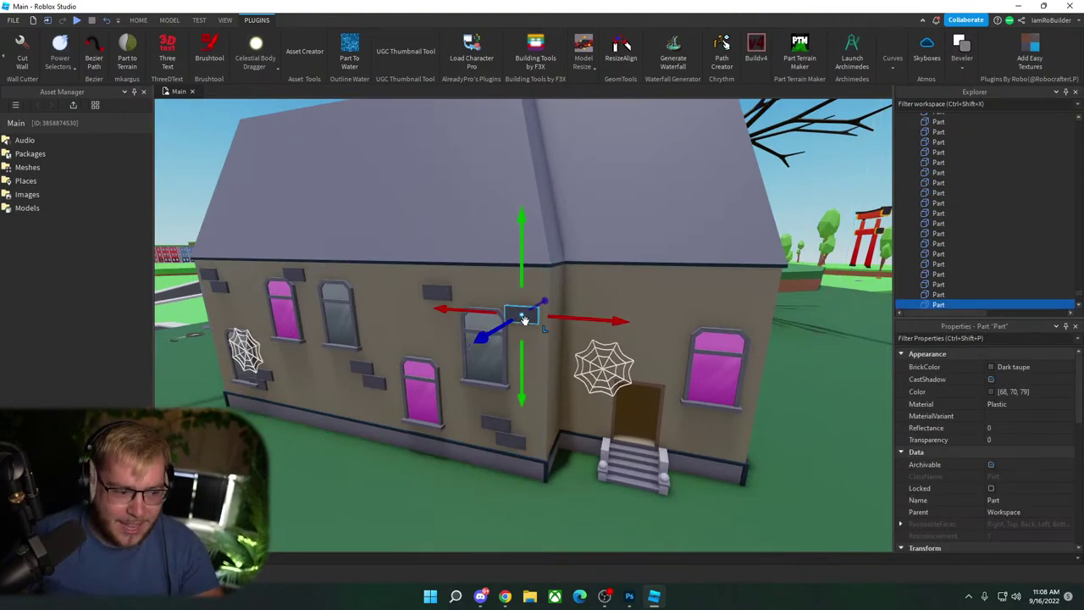
{"action": "left_click_drag", "start_coordinate": [514, 316], "coordinate": [767, 283]}
Step: Place two more brick copies low on the recessed wall, one left of the door and one below the pink window near the corner
{"action": "key", "text": "ctrl+d"}
{"action": "left_click_drag", "start_coordinate": [705, 244], "coordinate": [695, 388]}
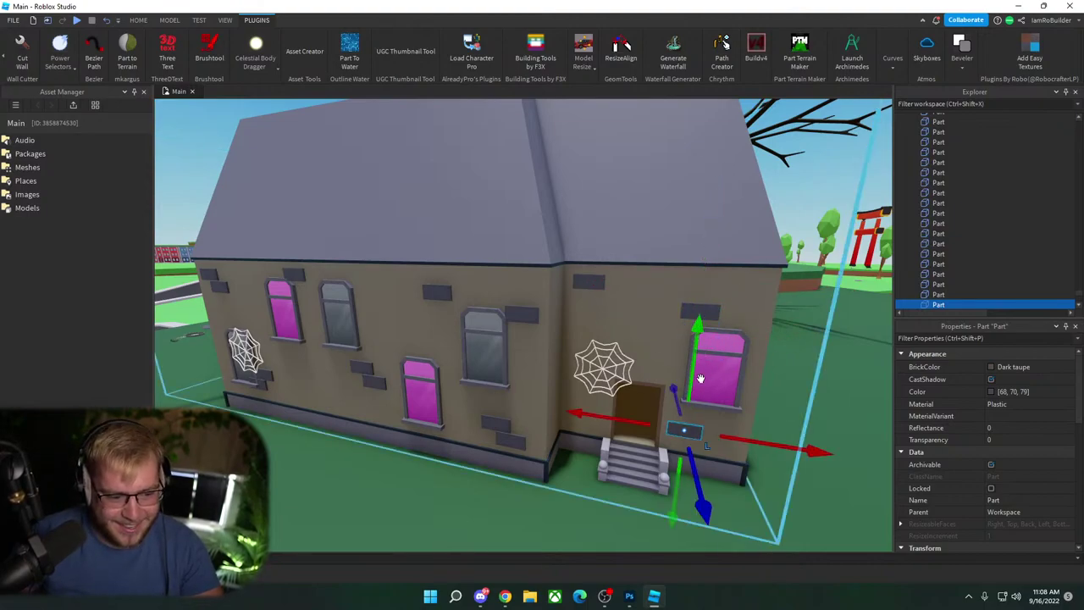
{"action": "left_click_drag", "start_coordinate": [643, 422], "coordinate": [527, 415]}
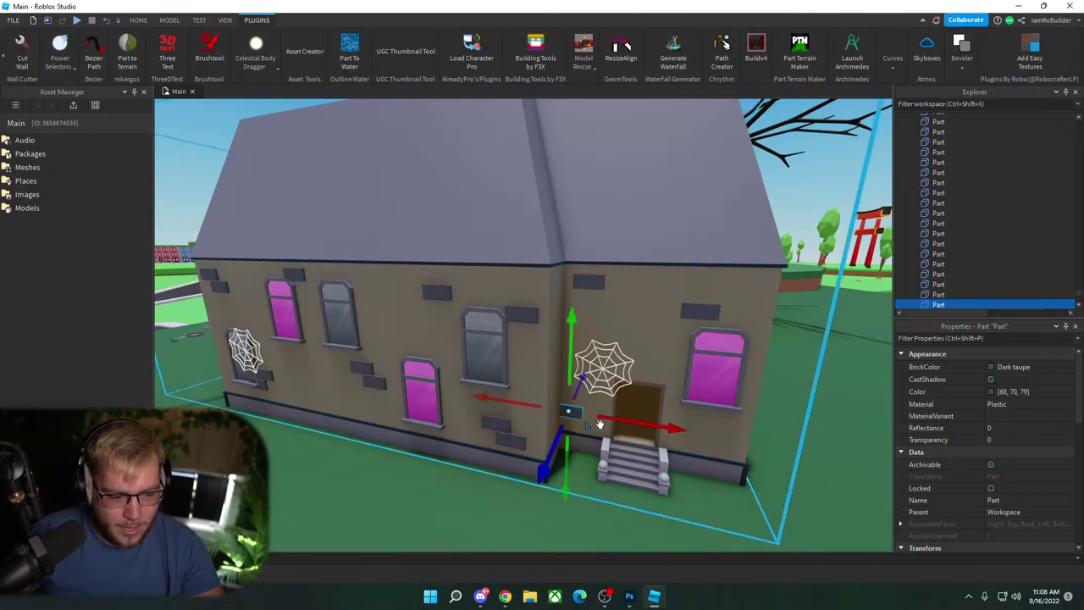
{"action": "left_click_drag", "start_coordinate": [646, 421], "coordinate": [792, 442]}
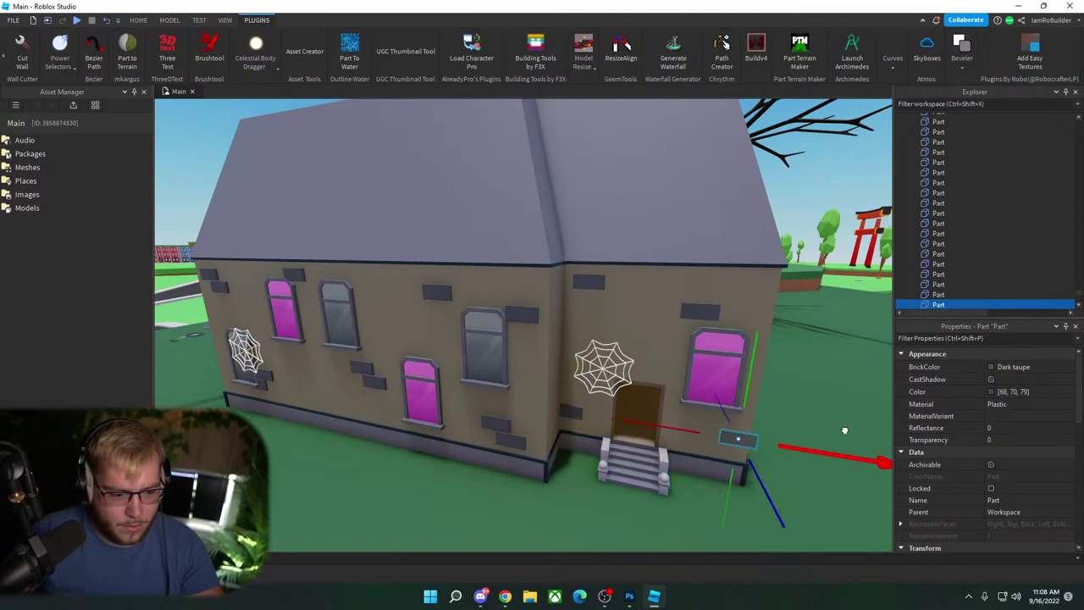
{"action": "left_click_drag", "start_coordinate": [743, 365], "coordinate": [745, 377]}
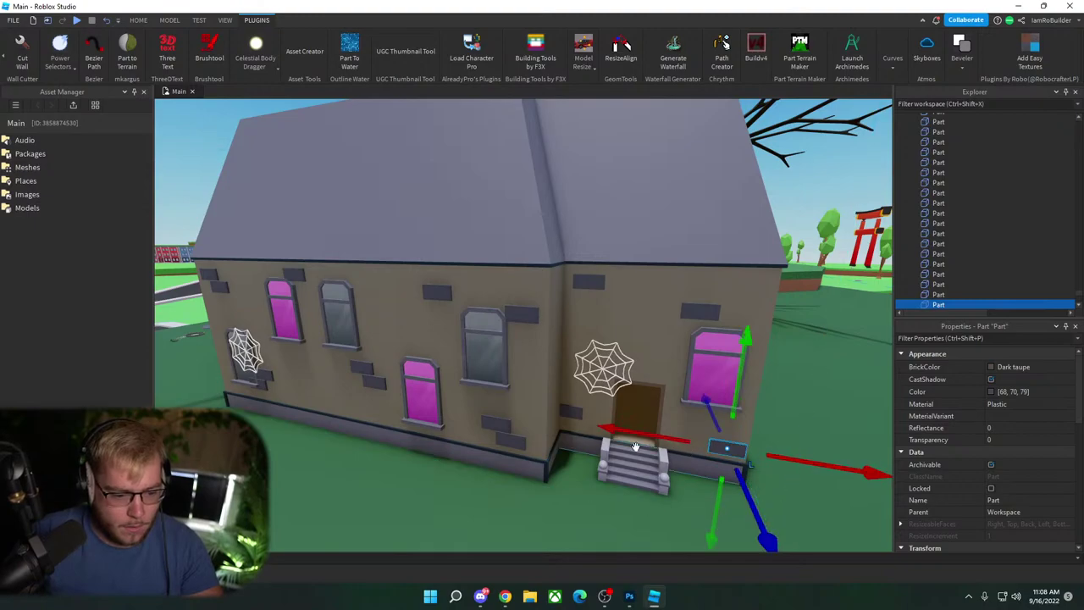
Step: Apply the door wall's four-brick arrangement to the matching recessed cobweb wall on the opposite side of the house, set against its surface
{"action": "left_click", "coordinate": [571, 411], "text": "ctrl"}
{"action": "left_click", "coordinate": [589, 282], "text": "ctrl"}
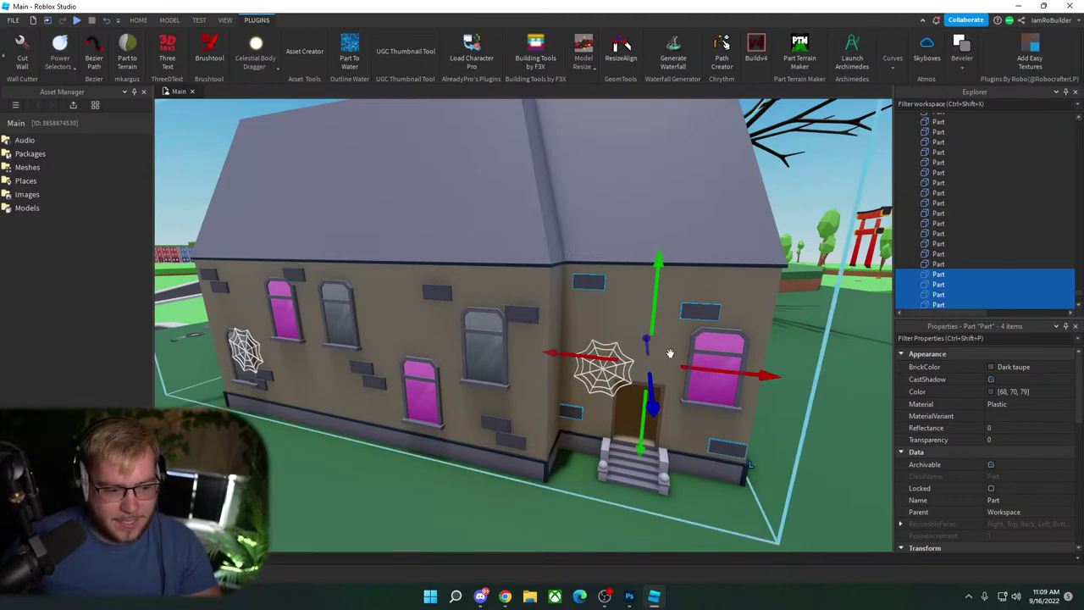
{"action": "scroll", "coordinate": [670, 352], "scroll_direction": "up", "scroll_amount": 4}
{"action": "right_click_drag", "start_coordinate": [671, 352], "coordinate": [632, 365]}
{"action": "left_click_drag", "start_coordinate": [554, 368], "coordinate": [676, 340]}
{"action": "right_click_drag", "start_coordinate": [676, 339], "coordinate": [569, 326]}
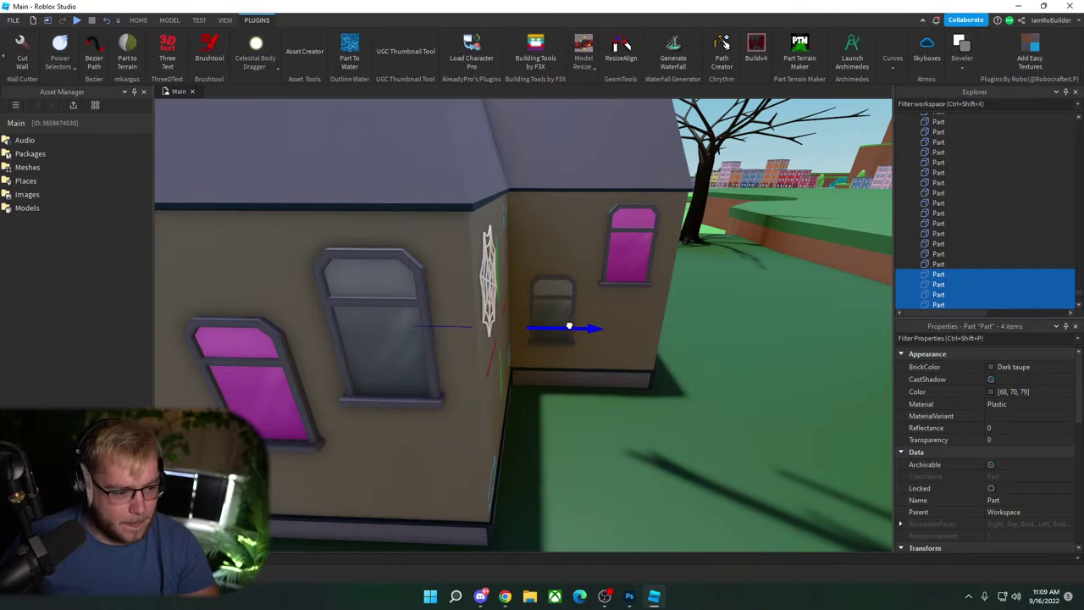
{"action": "scroll", "coordinate": [566, 333], "scroll_direction": "up", "scroll_amount": 4}
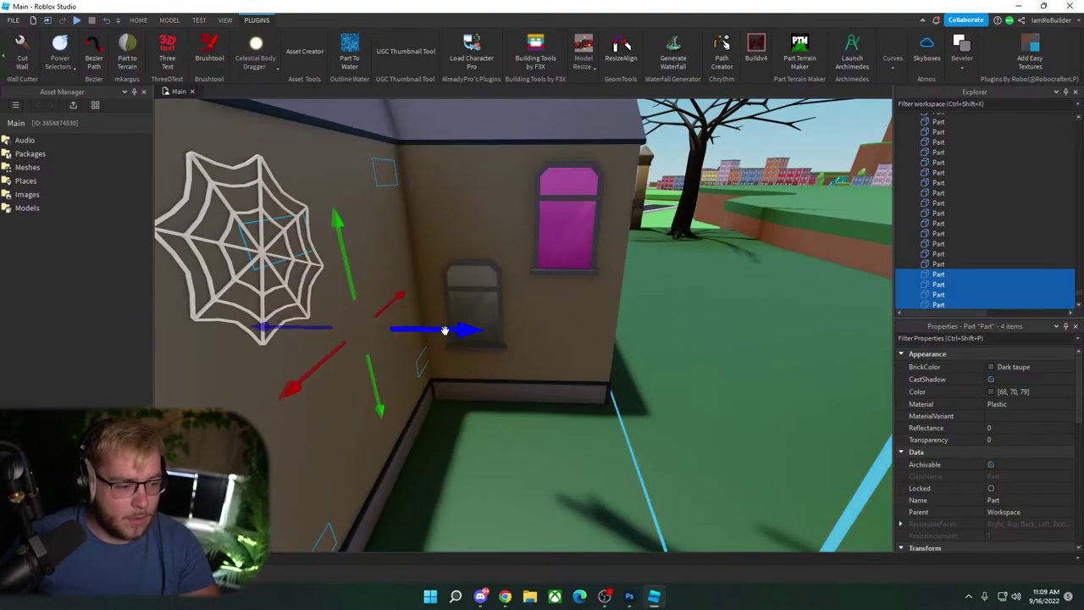
{"action": "left_click_drag", "start_coordinate": [444, 330], "coordinate": [453, 329]}
Step: Lower the cobweb on the recessed wall so that it hangs clear beneath the overlapping brick
{"action": "left_click", "coordinate": [709, 347]}
{"action": "scroll", "coordinate": [709, 348], "scroll_direction": "down", "scroll_amount": 3}
{"action": "right_click_drag", "start_coordinate": [709, 347], "coordinate": [657, 347]}
{"action": "left_click", "coordinate": [666, 373]}
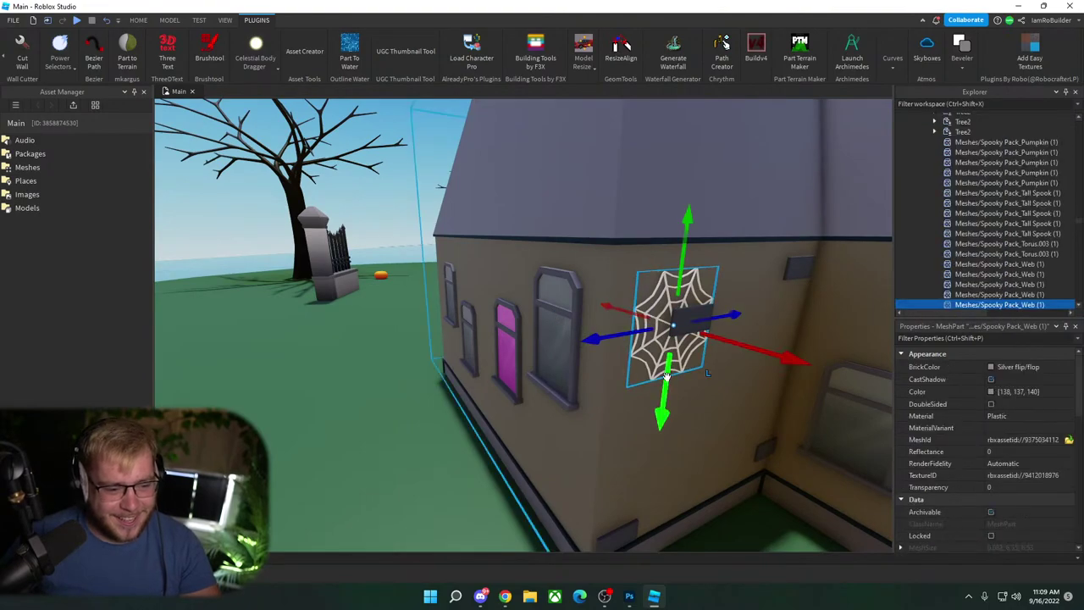
{"action": "left_click_drag", "start_coordinate": [667, 373], "coordinate": [661, 454]}
Step: Duplicate the cobweb wall's four bricks, rotate the copies a quarter turn, and place them on the adjoining rear wall with four windows
{"action": "left_click", "coordinate": [692, 321]}
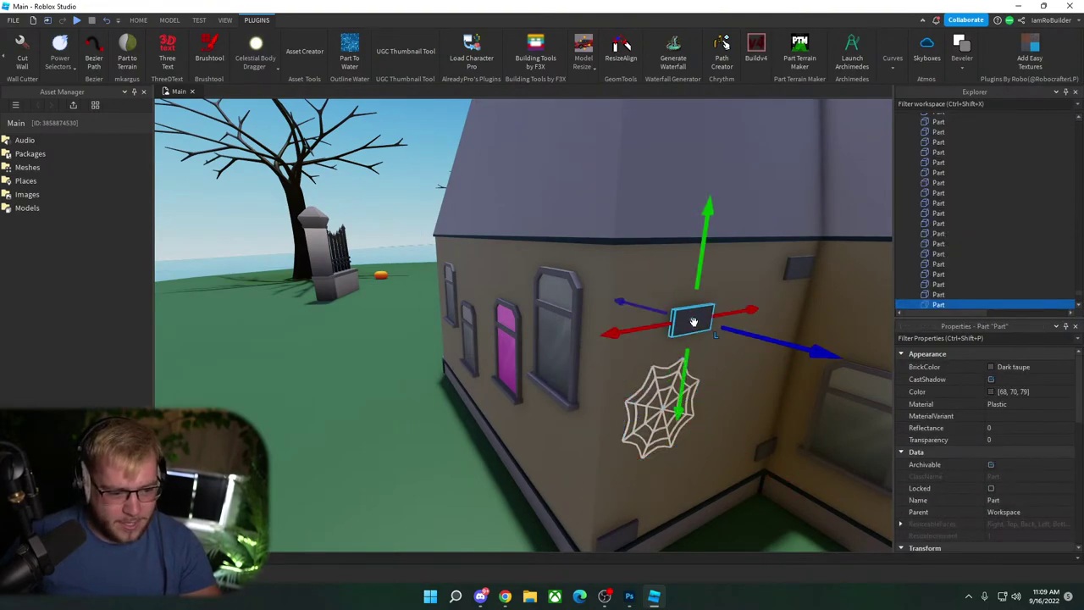
{"action": "left_click", "coordinate": [805, 269], "text": "ctrl"}
{"action": "left_click", "coordinate": [767, 447], "text": "ctrl"}
{"action": "left_click", "coordinate": [633, 533], "text": "ctrl"}
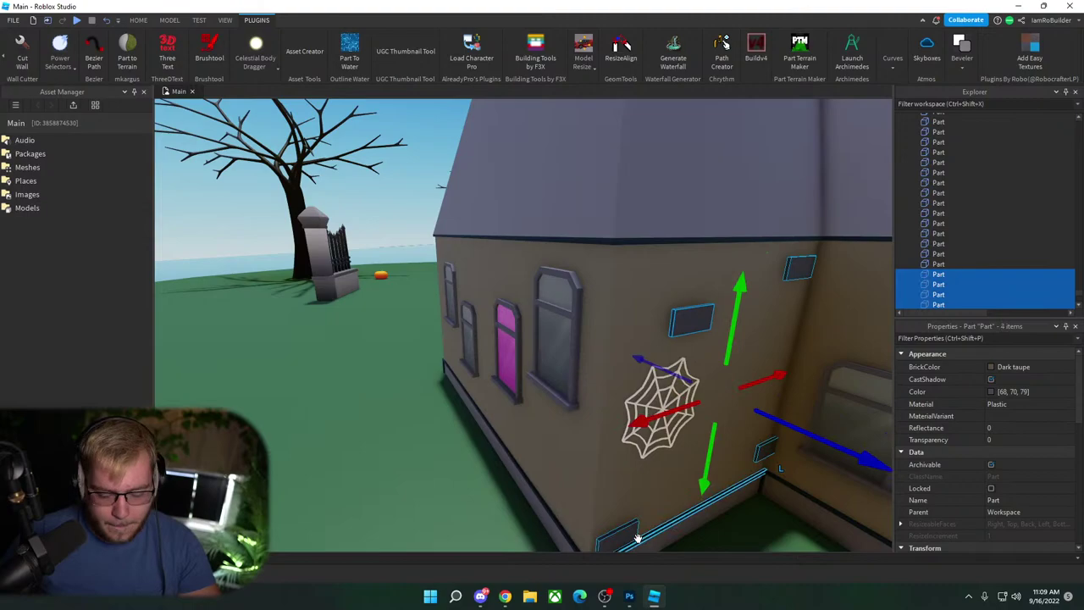
{"action": "key", "text": "ctrl+d"}
{"action": "key", "text": "ctrl+r"}
{"action": "left_click_drag", "start_coordinate": [660, 411], "coordinate": [536, 434]}
{"action": "right_click_drag", "start_coordinate": [536, 434], "coordinate": [595, 440]}
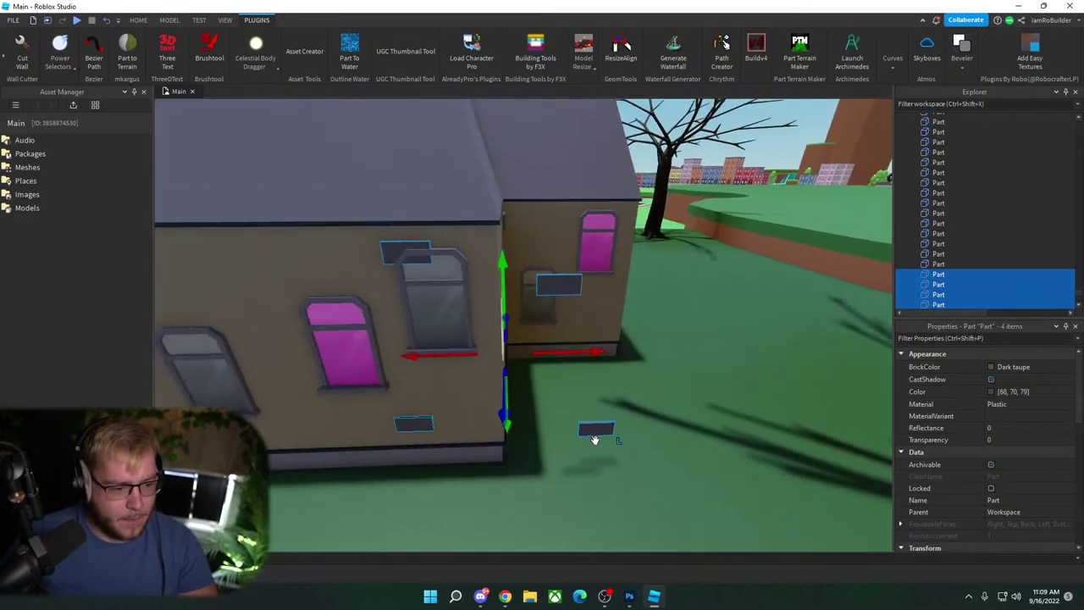
{"action": "right_click_drag", "start_coordinate": [583, 353], "coordinate": [655, 381]}
{"action": "left_click", "coordinate": [655, 381]}
Step: Duplicate the low brick on the rear wall toward its far end, forming a stacked pair near the base and adding one under the roofline
{"action": "key", "text": "a"}
{"action": "left_click", "coordinate": [527, 387]}
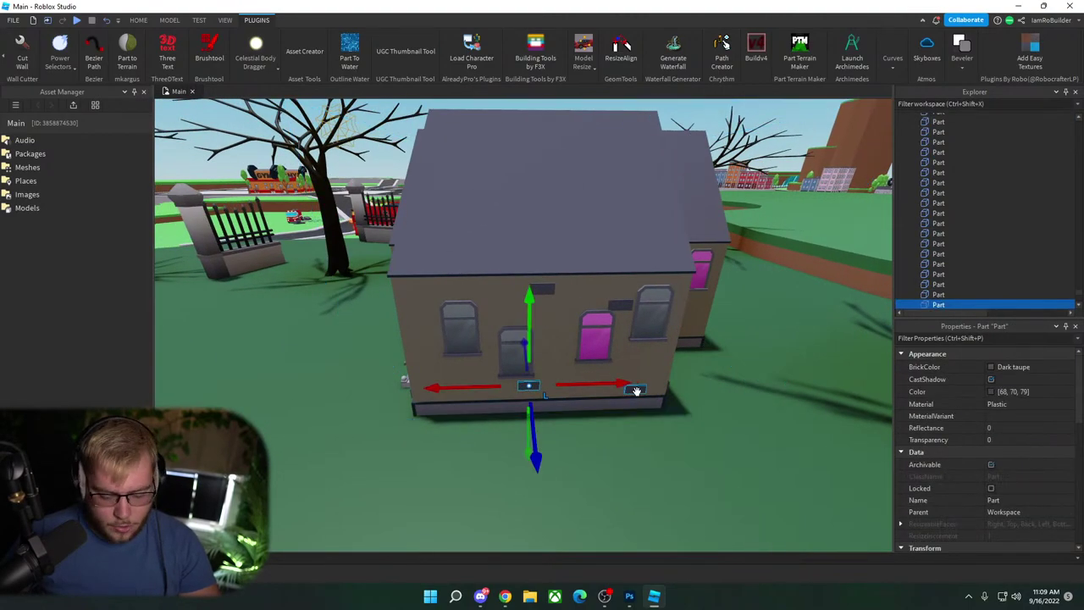
{"action": "left_click", "coordinate": [455, 381]}
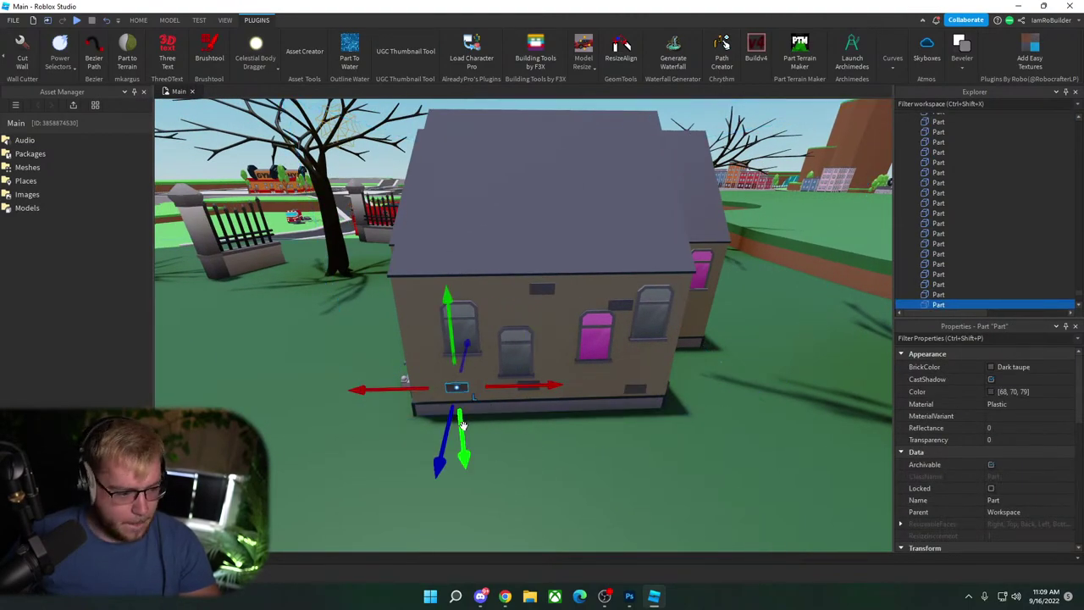
{"action": "left_click_drag", "start_coordinate": [505, 374], "coordinate": [488, 373]}
{"action": "key", "text": "ctrl+d"}
{"action": "left_click_drag", "start_coordinate": [444, 415], "coordinate": [436, 334]}
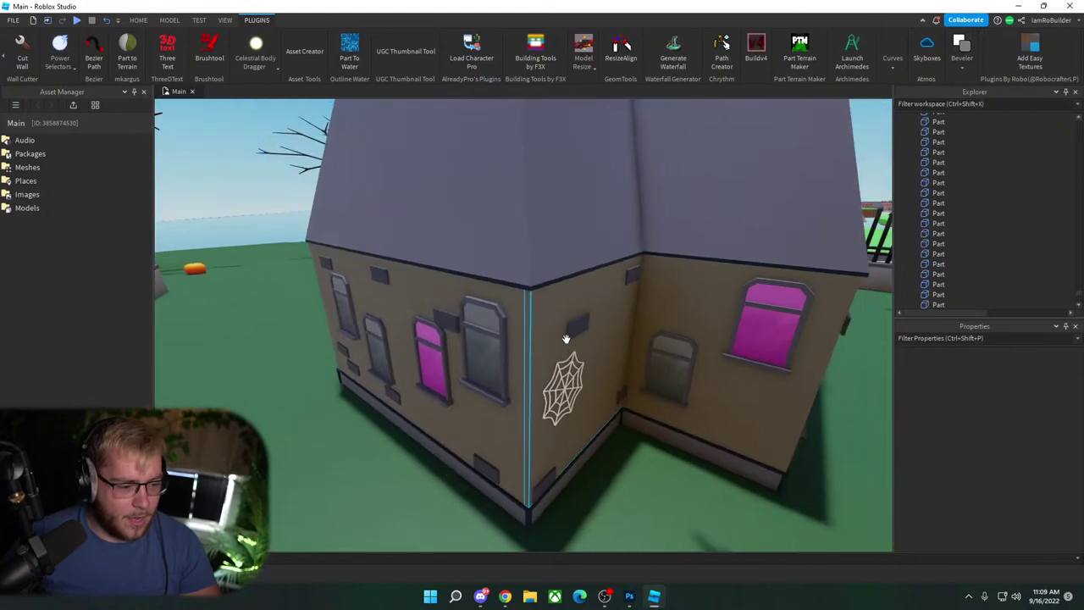
Step: Copy the two rear-wall bricks nearest the cobweb corner and move the copies toward the inner wall with the grey and pink windows
{"action": "left_click", "coordinate": [444, 316]}
{"action": "left_click", "coordinate": [486, 472], "text": "ctrl"}
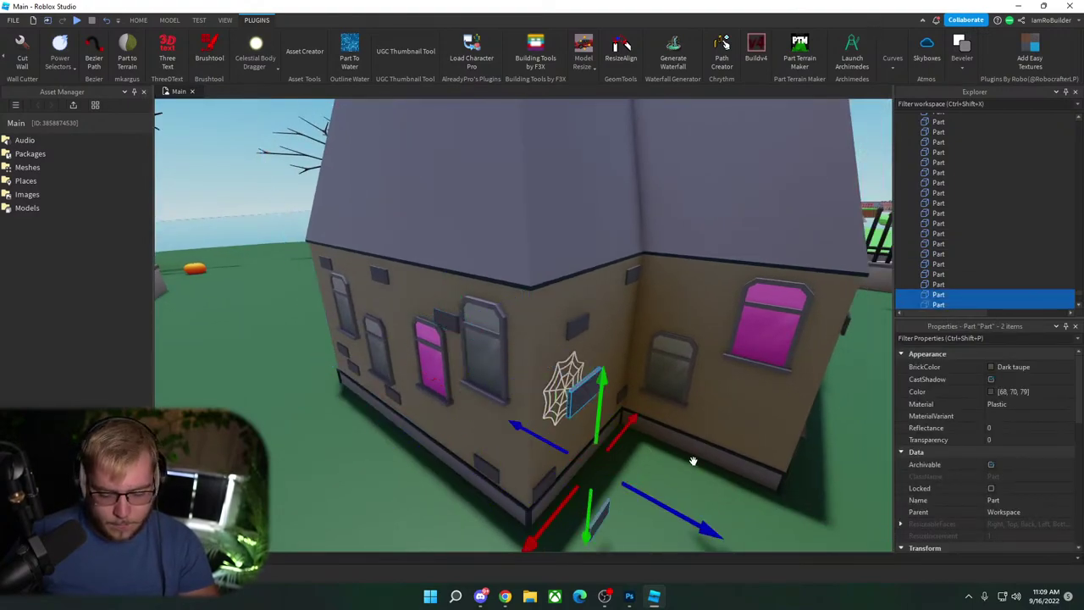
{"action": "left_click_drag", "start_coordinate": [693, 461], "coordinate": [705, 356]}
{"action": "left_click", "coordinate": [651, 508]}
Step: Return to the front of the house and select the first visible Terrain model in the Elivation Terrain group
{"action": "right_click_drag", "start_coordinate": [632, 468], "coordinate": [644, 454]}
{"action": "key", "text": "w"}
{"action": "key", "text": "s"}
{"action": "key", "text": "w"}
{"action": "left_click", "coordinate": [935, 118]}
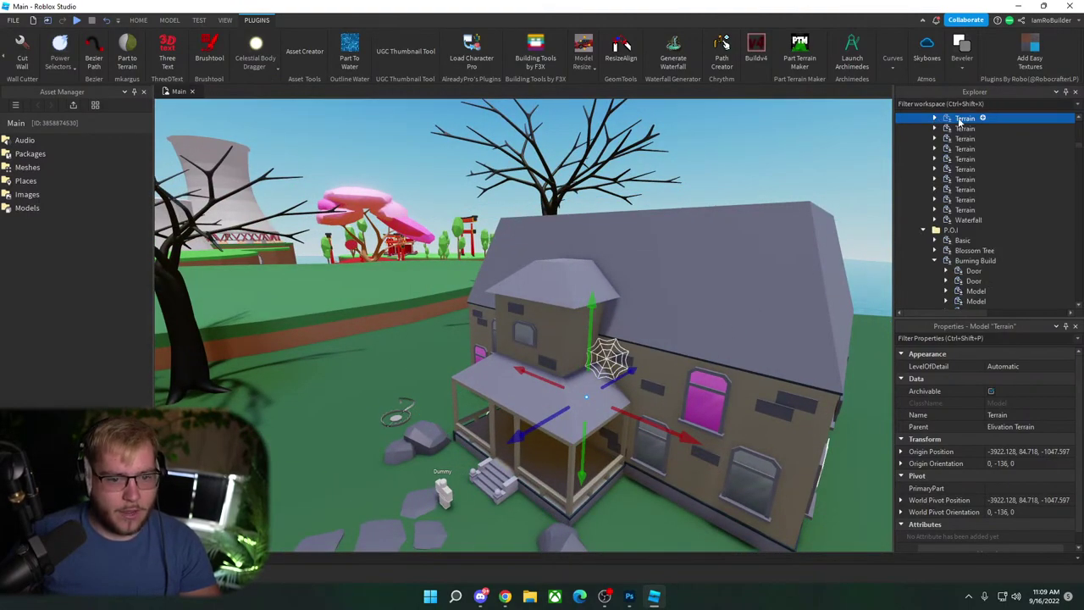
Step: Try raising the selected Terrain model and undo the move
{"action": "left_click_drag", "start_coordinate": [592, 297], "coordinate": [607, 223]}
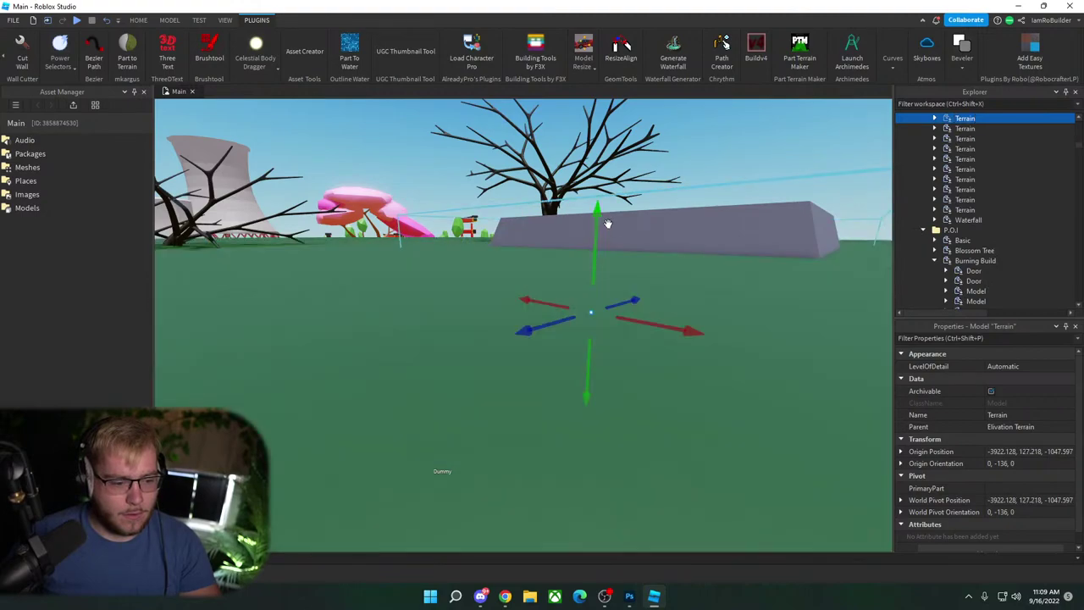
{"action": "key", "text": "ctrl+z"}
Step: Select all dark taupe bricks on the haunted house with Magic Wand, matching color and material among visible parts
{"action": "left_click", "coordinate": [651, 387]}
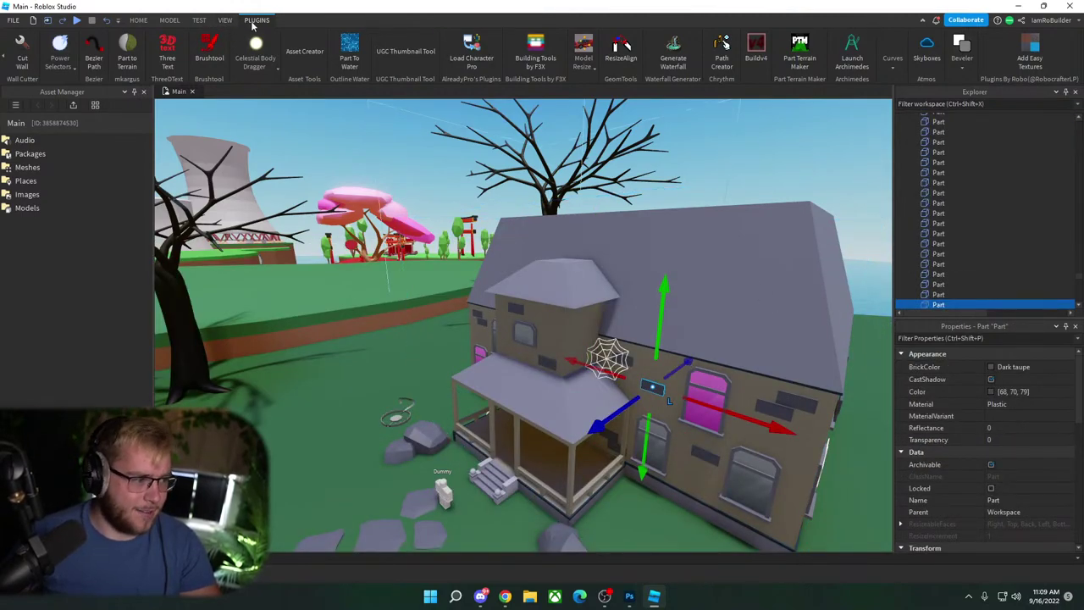
{"action": "scroll", "coordinate": [153, 73], "scroll_direction": "up", "scroll_amount": 5}
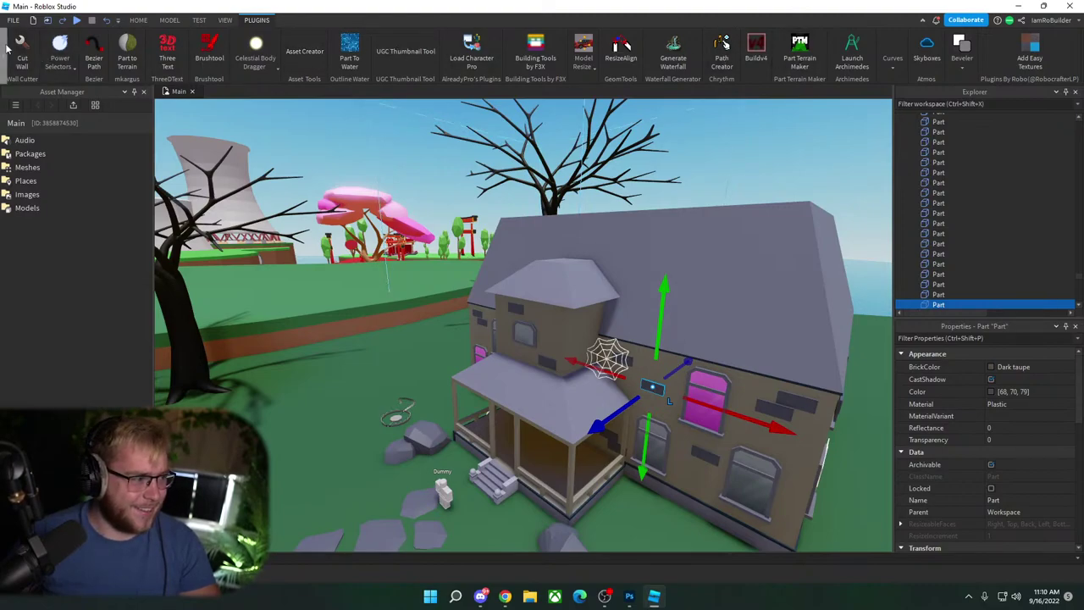
{"action": "left_click", "coordinate": [348, 48]}
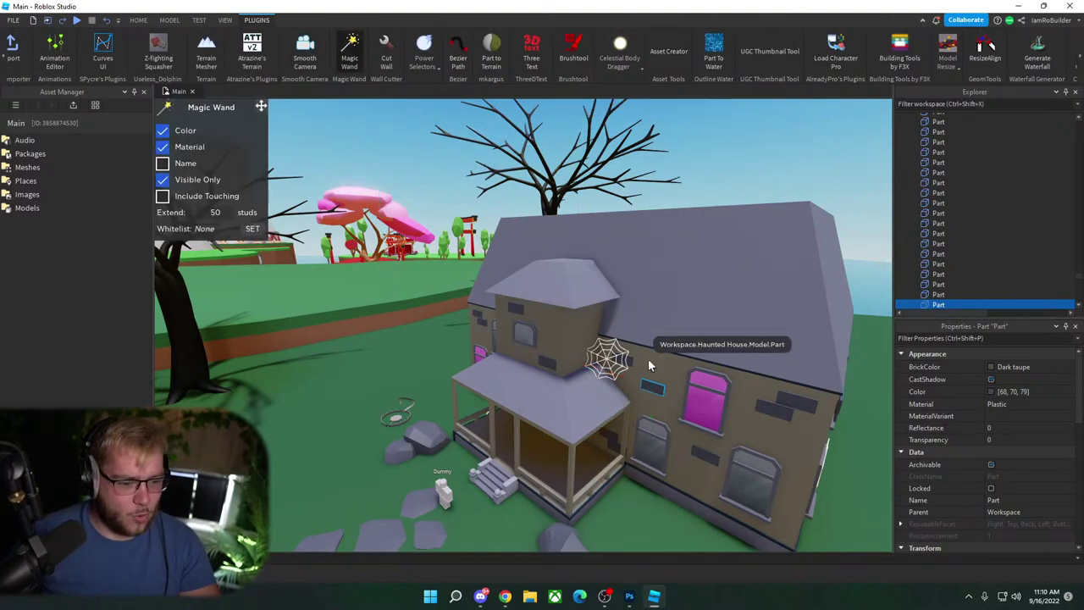
{"action": "left_click", "coordinate": [656, 395]}
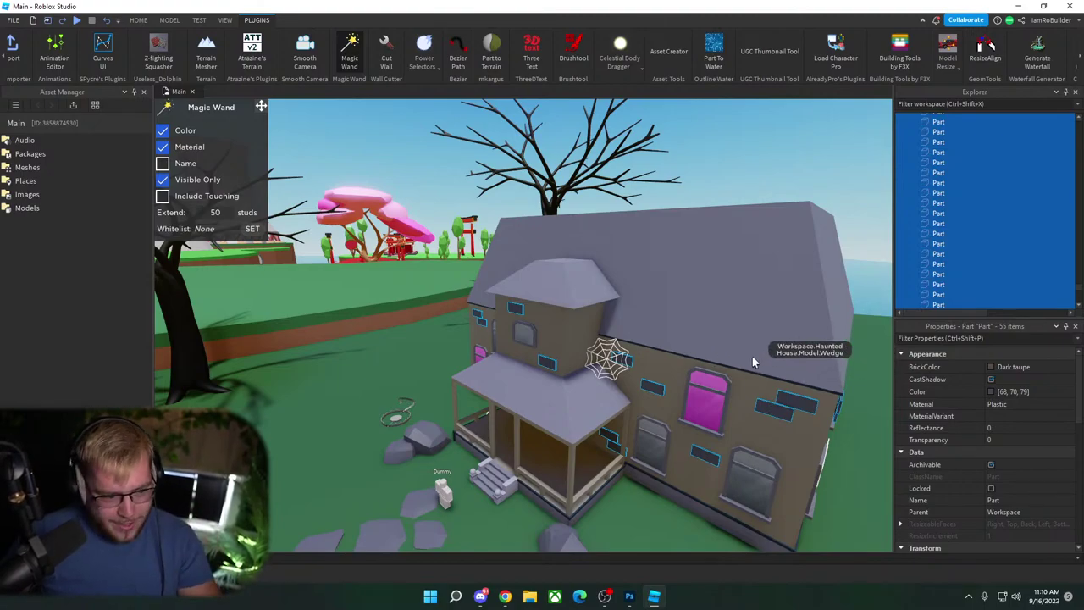
{"action": "left_click", "coordinate": [349, 51]}
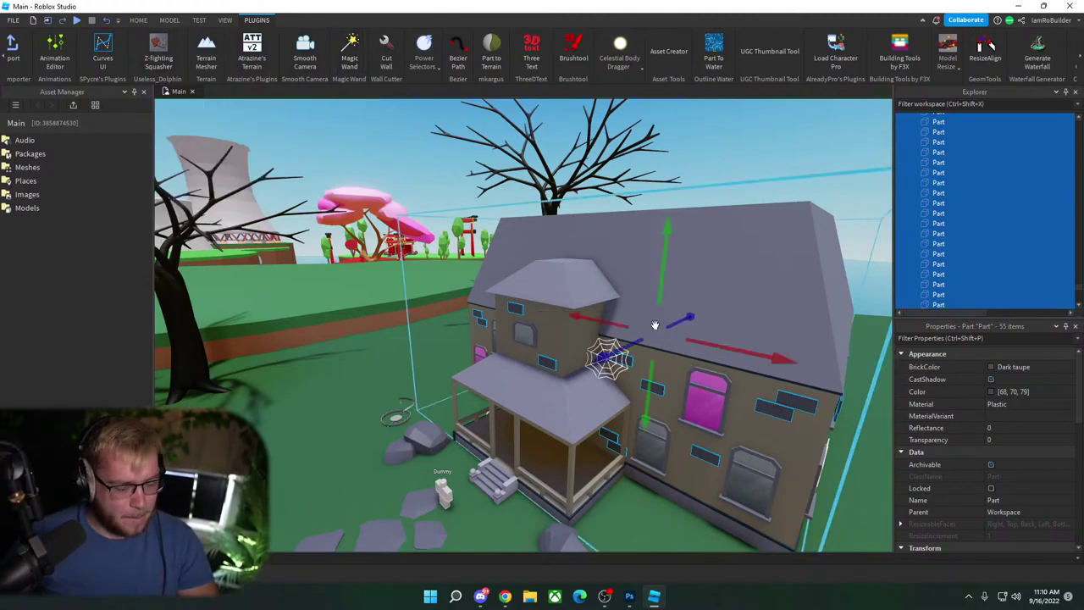
Step: Group the selected bricks into a model and name it Bricks
{"action": "key", "text": "ctrl+g"}
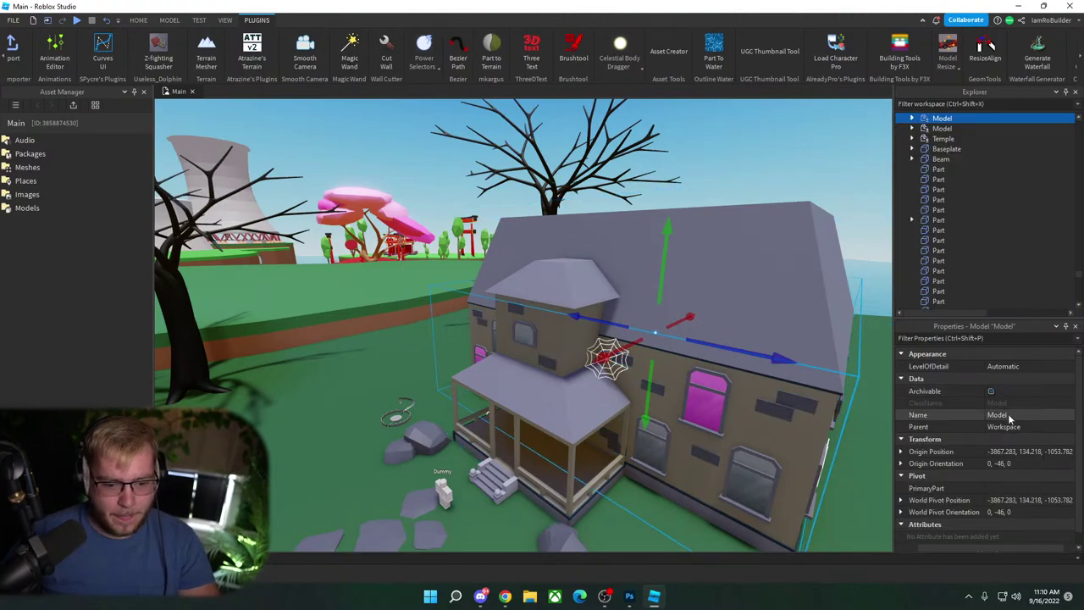
{"action": "left_click", "coordinate": [999, 415]}
{"action": "type", "text": "Bricksd"}
{"action": "key", "text": "Return"}
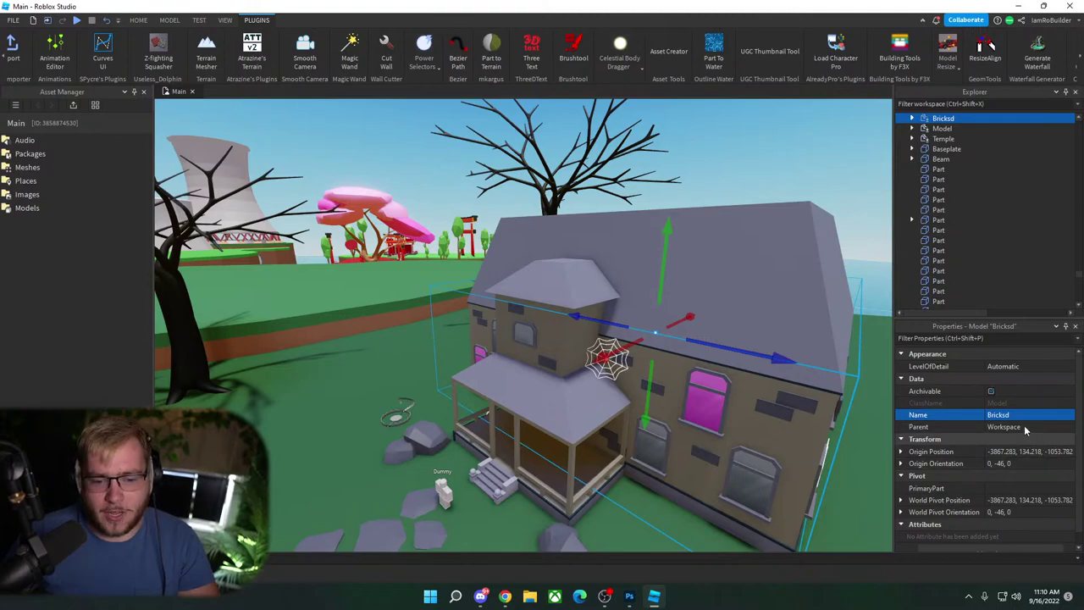
{"action": "left_click", "coordinate": [1017, 415]}
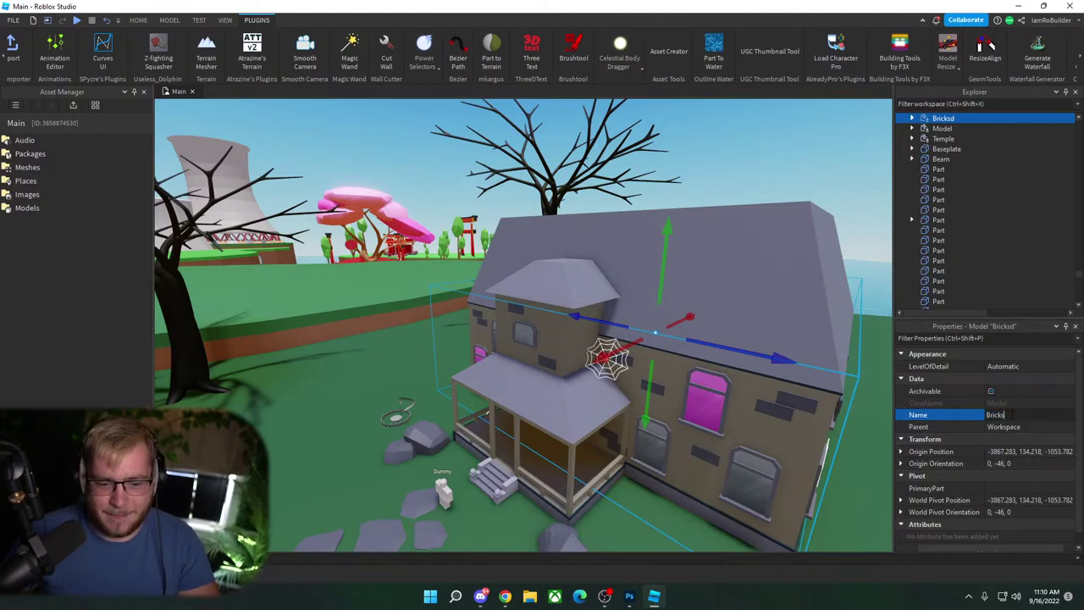
{"action": "key", "text": "Return"}
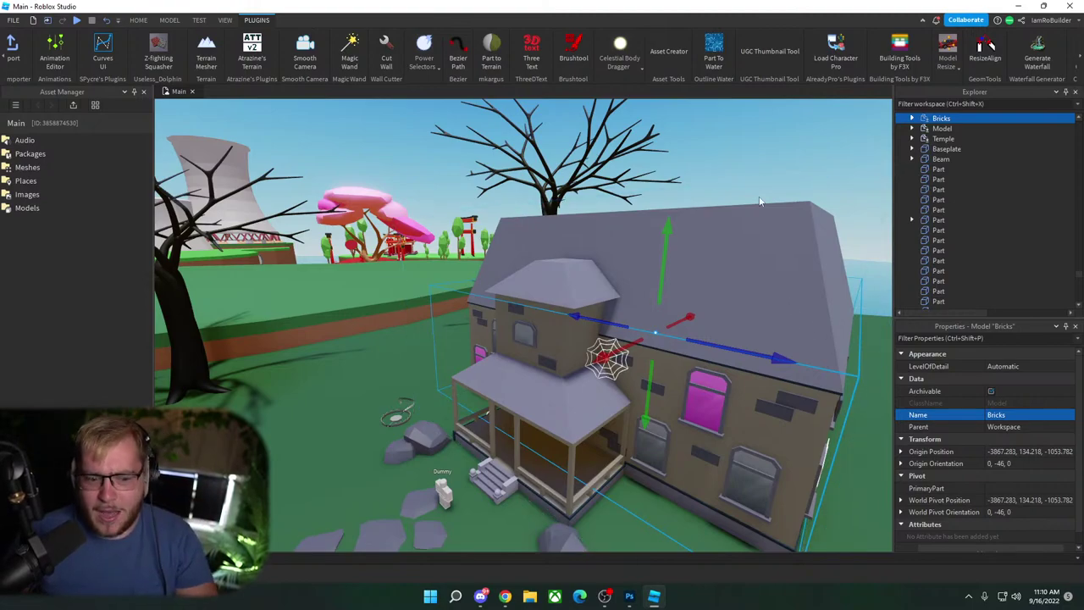
Step: Select the individual bricks near the front corner of the house's side wall, including the pair beside the lower spider web
{"action": "right_click_drag", "start_coordinate": [808, 231], "coordinate": [808, 228]}
{"action": "key", "text": "w"}
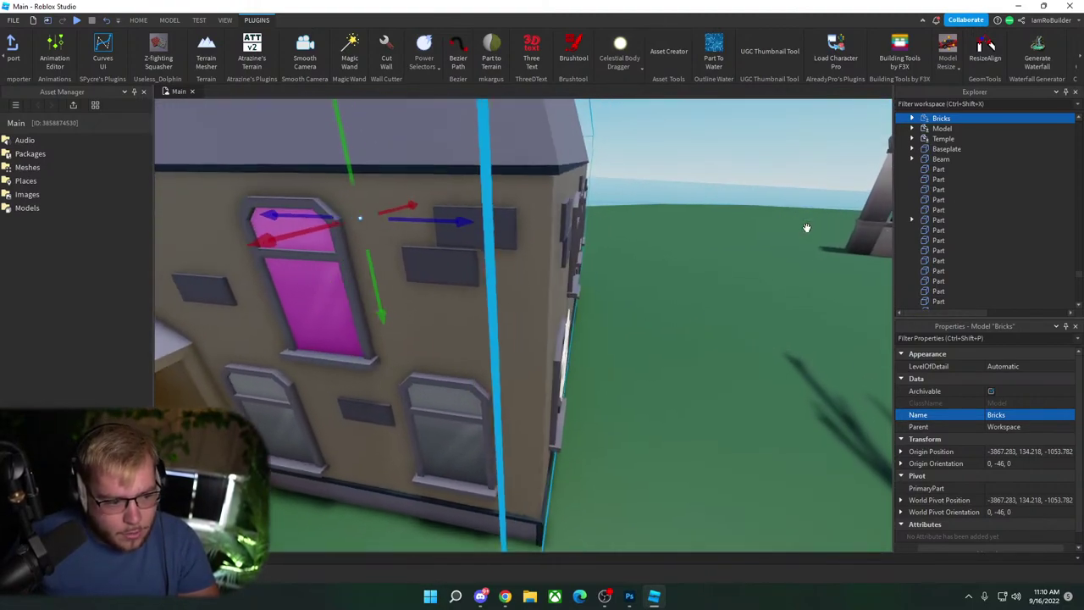
{"action": "scroll", "coordinate": [593, 245], "scroll_direction": "up", "scroll_amount": 8}
{"action": "left_click", "coordinate": [549, 265]}
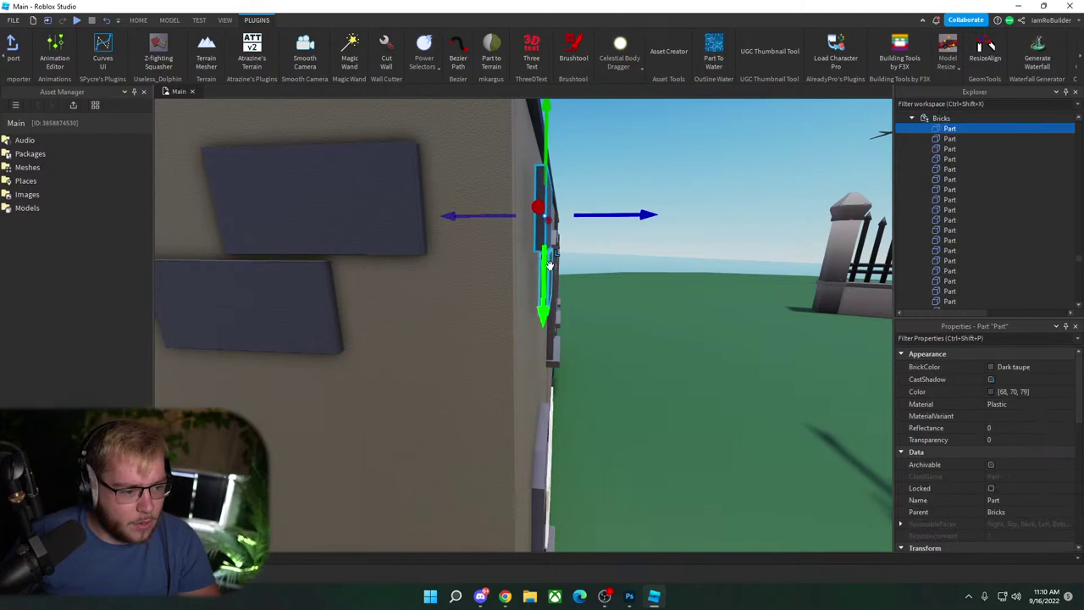
{"action": "right_click_drag", "start_coordinate": [650, 273], "coordinate": [639, 266]}
{"action": "key", "text": "d"}
{"action": "left_click", "coordinate": [638, 267], "text": "ctrl"}
{"action": "scroll", "coordinate": [669, 339], "scroll_direction": "down", "scroll_amount": 4}
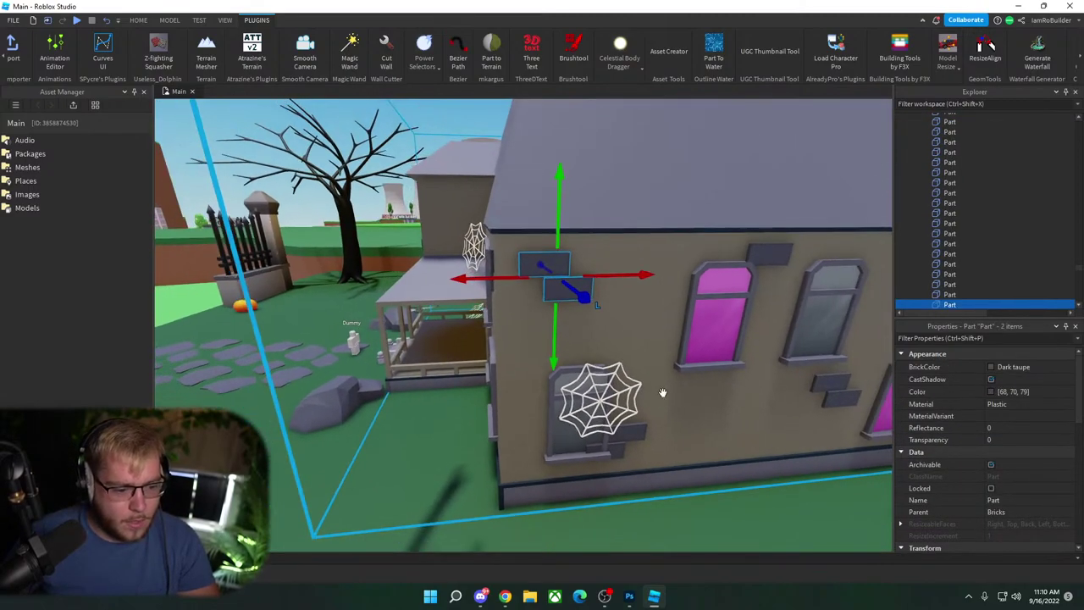
{"action": "left_click", "coordinate": [635, 436], "text": "ctrl"}
{"action": "left_click", "coordinate": [620, 449], "text": "ctrl"}
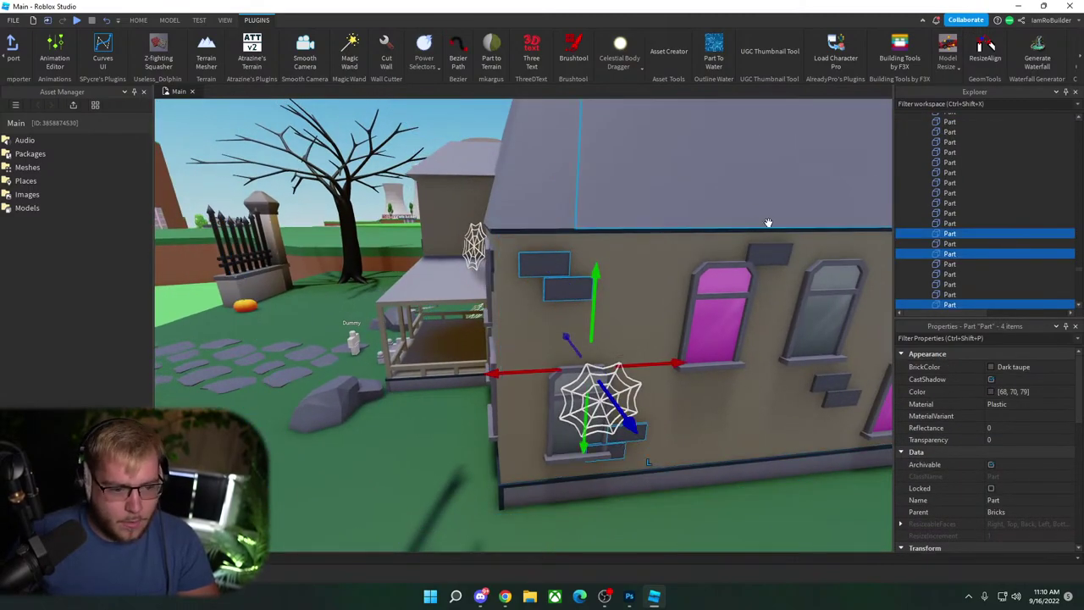
Step: Add the remaining bricks along the same side wall, around its windows, to the selection
{"action": "left_click", "coordinate": [772, 256], "text": "ctrl"}
{"action": "left_click", "coordinate": [830, 383], "text": "ctrl"}
{"action": "left_click", "coordinate": [828, 397], "text": "ctrl"}
{"action": "right_click_drag", "start_coordinate": [827, 398], "coordinate": [790, 398]}
{"action": "key", "text": "d"}
{"action": "left_click", "coordinate": [749, 443], "text": "ctrl"}
{"action": "left_click", "coordinate": [741, 432], "text": "ctrl"}
{"action": "left_click", "coordinate": [786, 294], "text": "ctrl"}
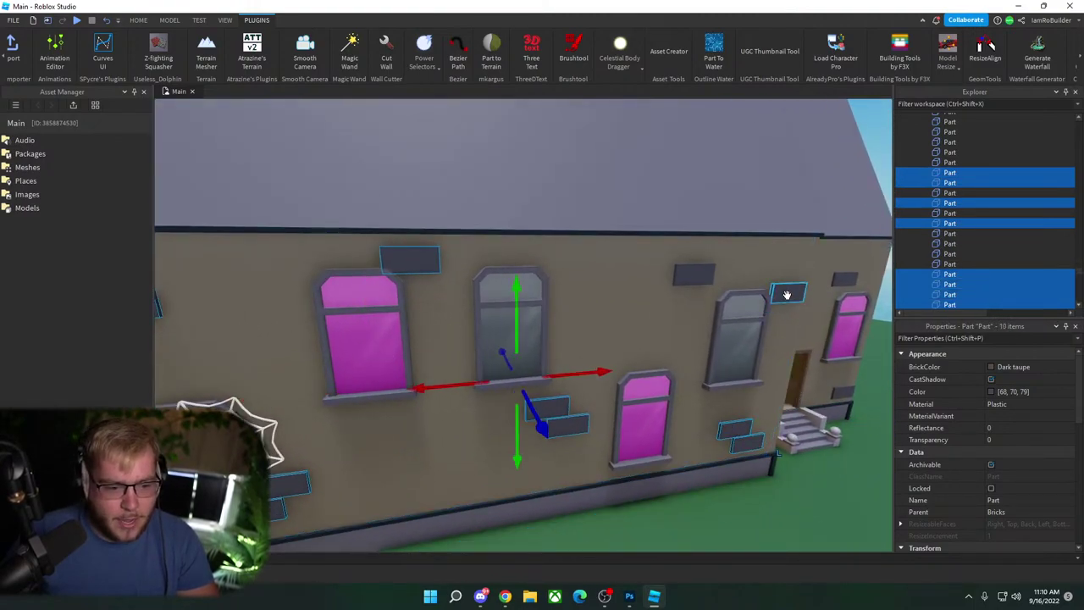
{"action": "left_click", "coordinate": [699, 273], "text": "ctrl"}
Step: Push the selected bricks into the side wall and set the move snapping increment to 0.25 studs
{"action": "right_click_drag", "start_coordinate": [703, 273], "coordinate": [704, 271]}
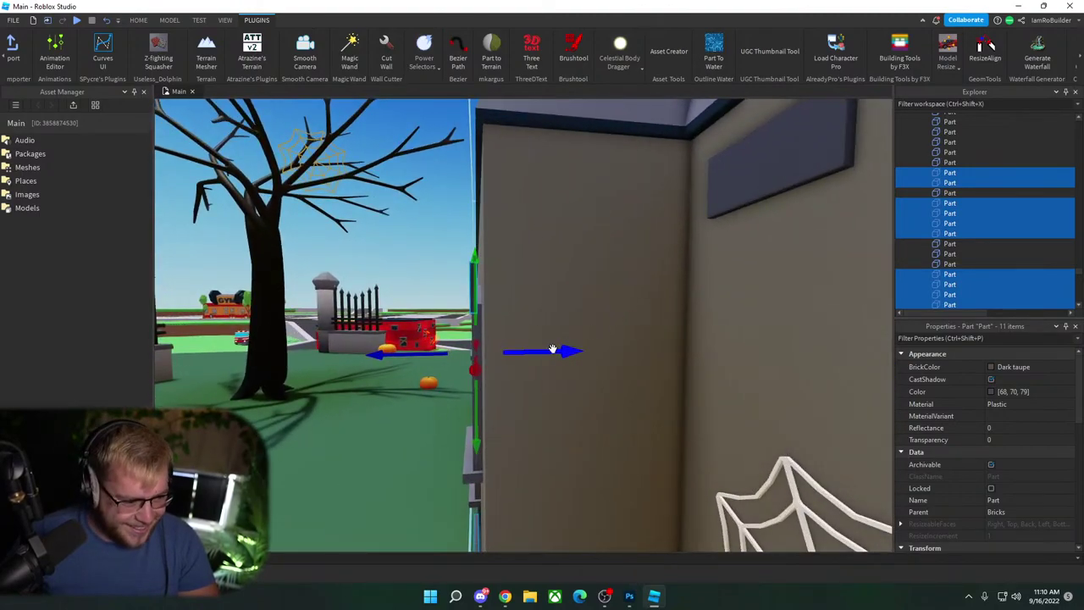
{"action": "left_click_drag", "start_coordinate": [552, 348], "coordinate": [556, 350]}
{"action": "key", "text": "a"}
{"action": "right_click_drag", "start_coordinate": [592, 315], "coordinate": [593, 312]}
{"action": "key", "text": "d"}
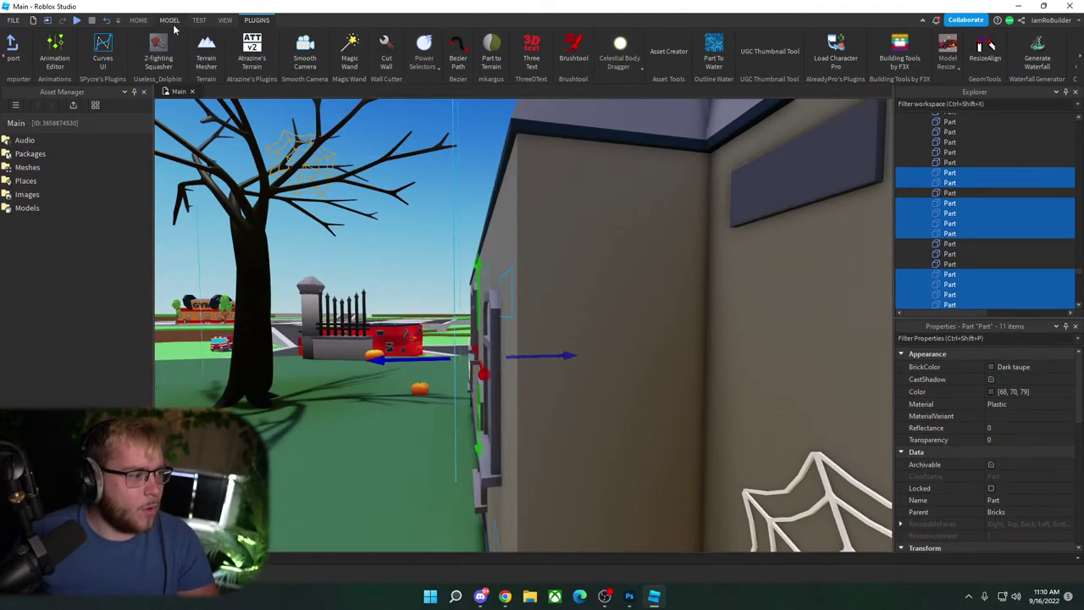
{"action": "left_click", "coordinate": [139, 19]}
{"action": "left_click", "coordinate": [169, 20]}
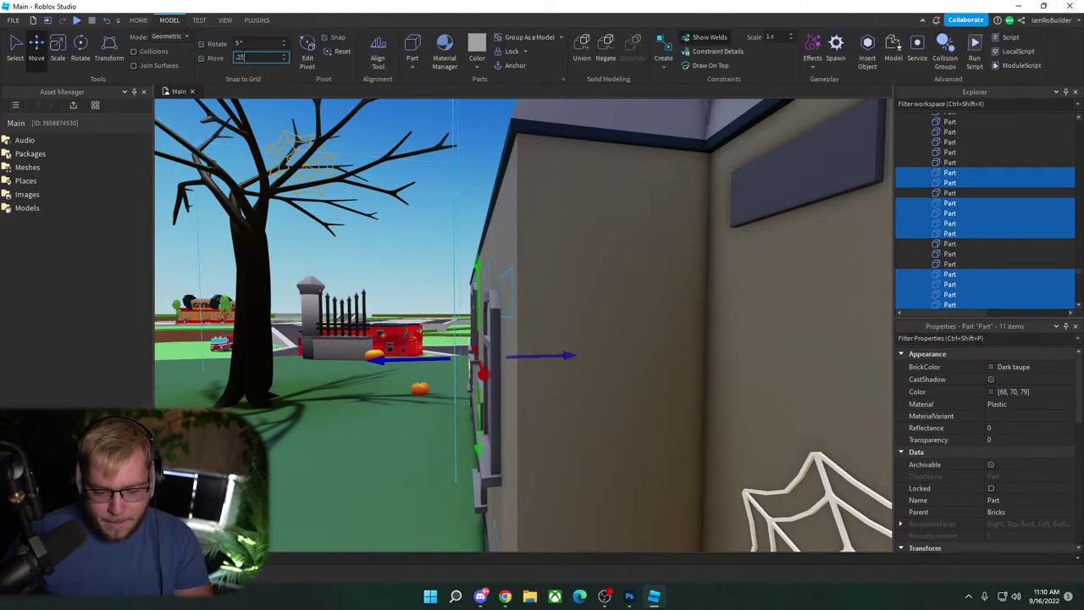
{"action": "key", "text": "Return"}
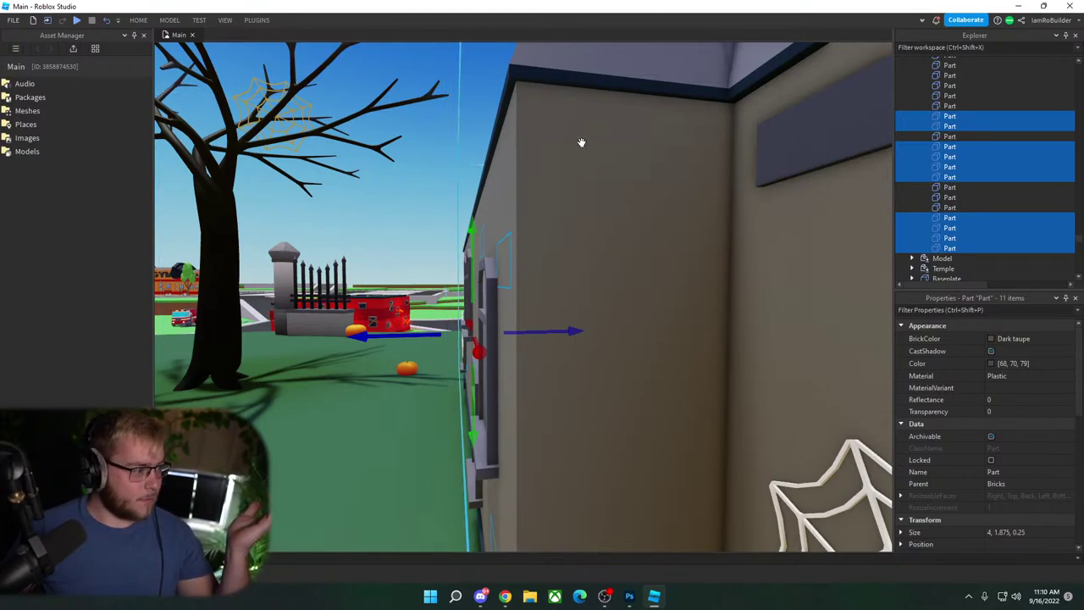
{"action": "left_click", "coordinate": [199, 20]}
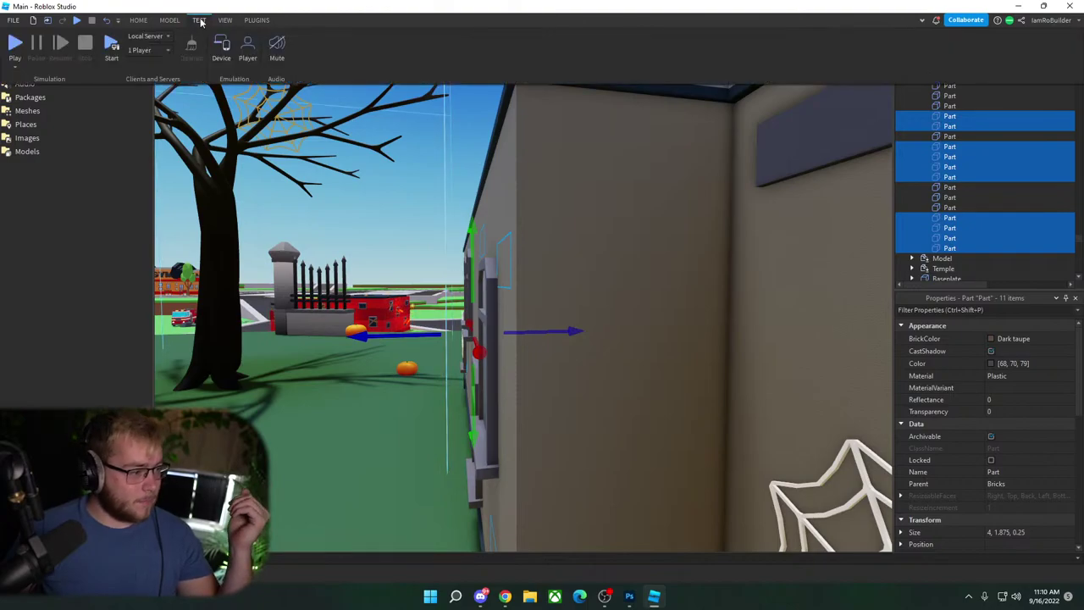
{"action": "left_click", "coordinate": [225, 20]}
{"action": "left_click", "coordinate": [257, 20]}
{"action": "left_click", "coordinate": [170, 19]}
{"action": "left_click", "coordinate": [137, 19]}
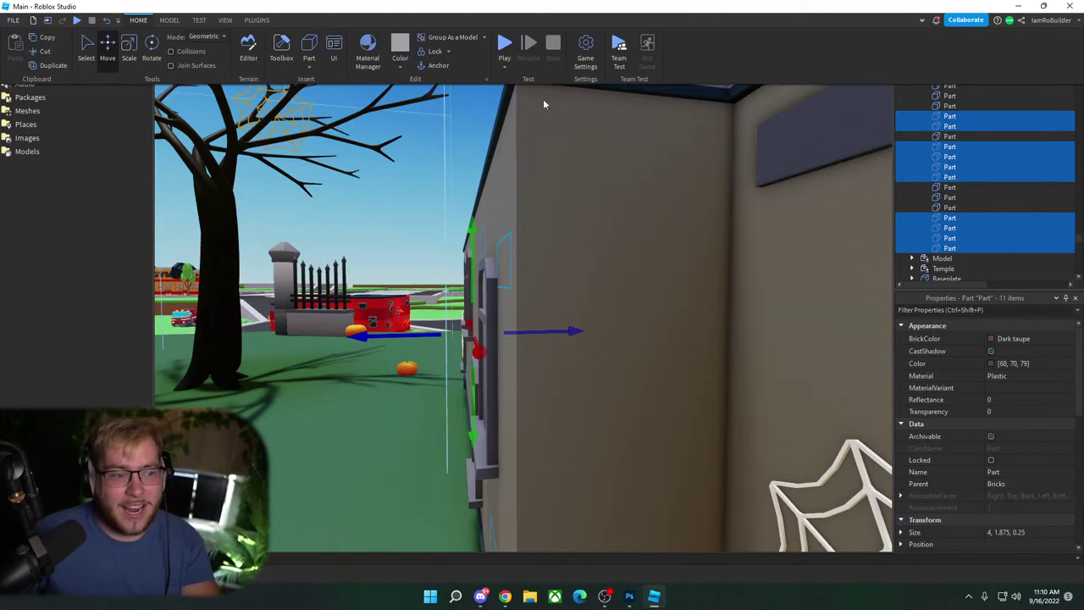
{"action": "left_click", "coordinate": [693, 26]}
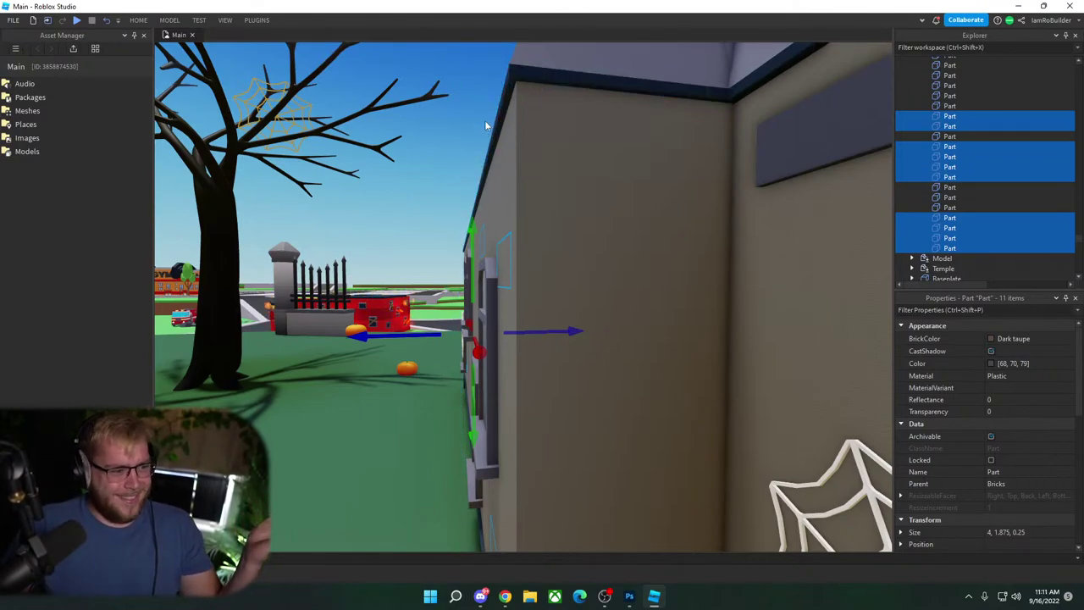
{"action": "left_click", "coordinate": [171, 21]}
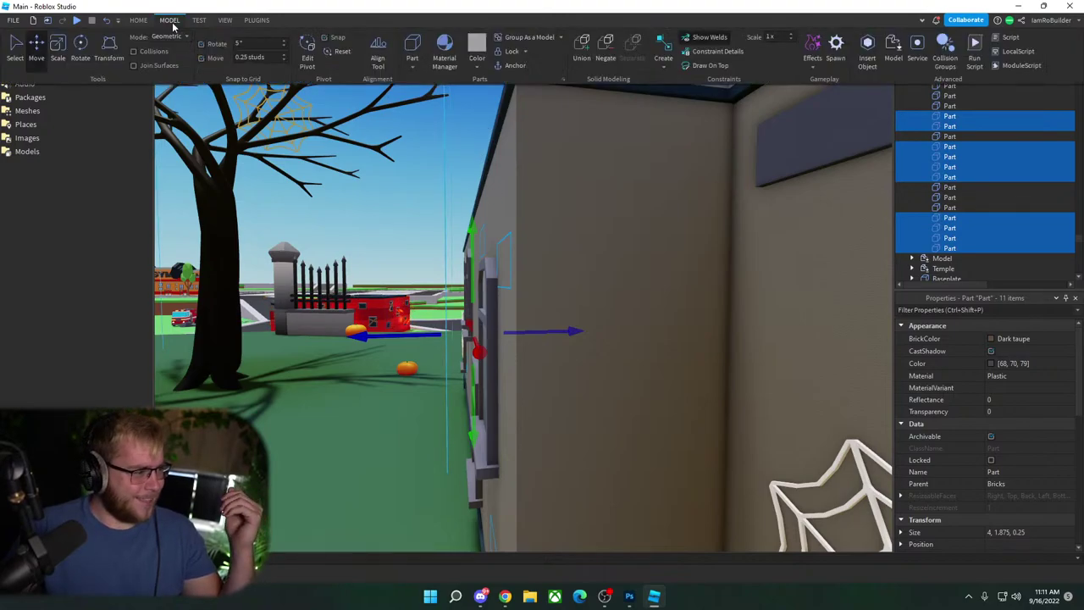
Step: Nudge the selected bricks perpendicular to the side wall until they protrude slightly, and deselect them
{"action": "left_click", "coordinate": [548, 331]}
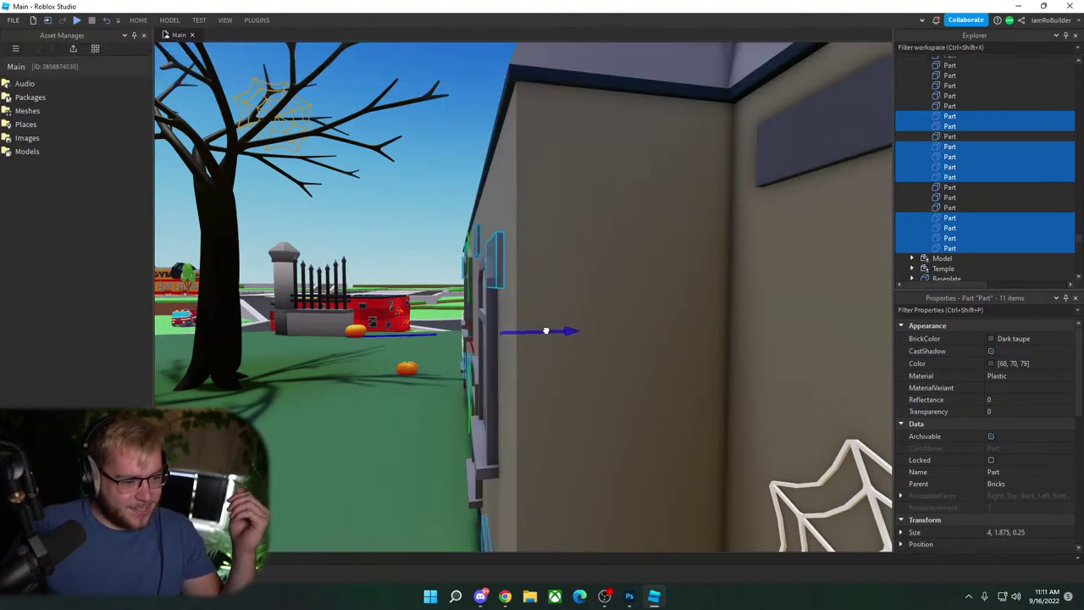
{"action": "left_click_drag", "start_coordinate": [550, 332], "coordinate": [548, 328]}
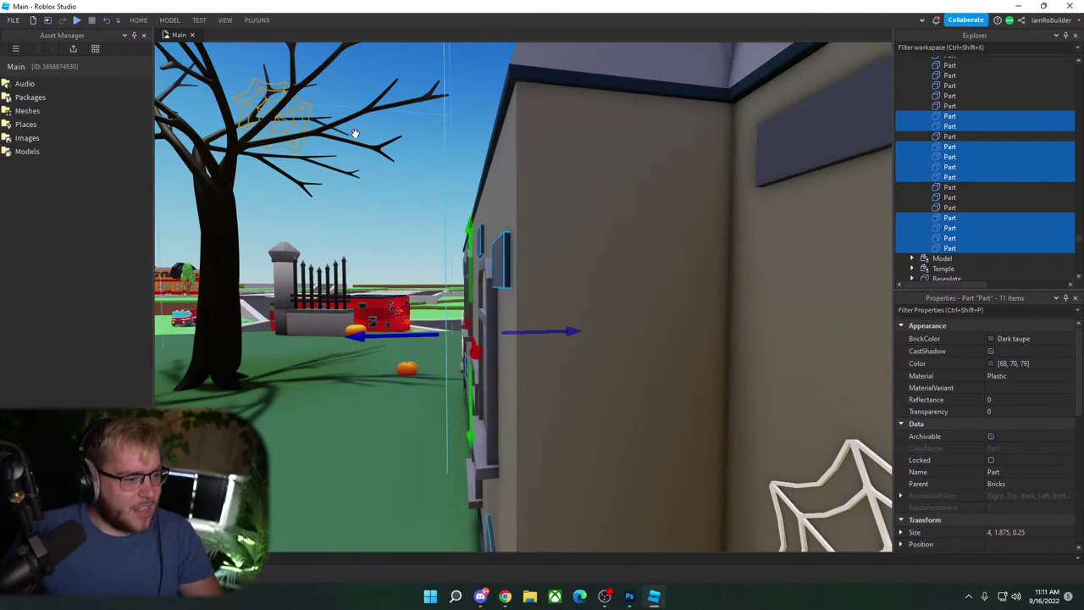
{"action": "scroll", "coordinate": [373, 156], "scroll_direction": "down", "scroll_amount": 10}
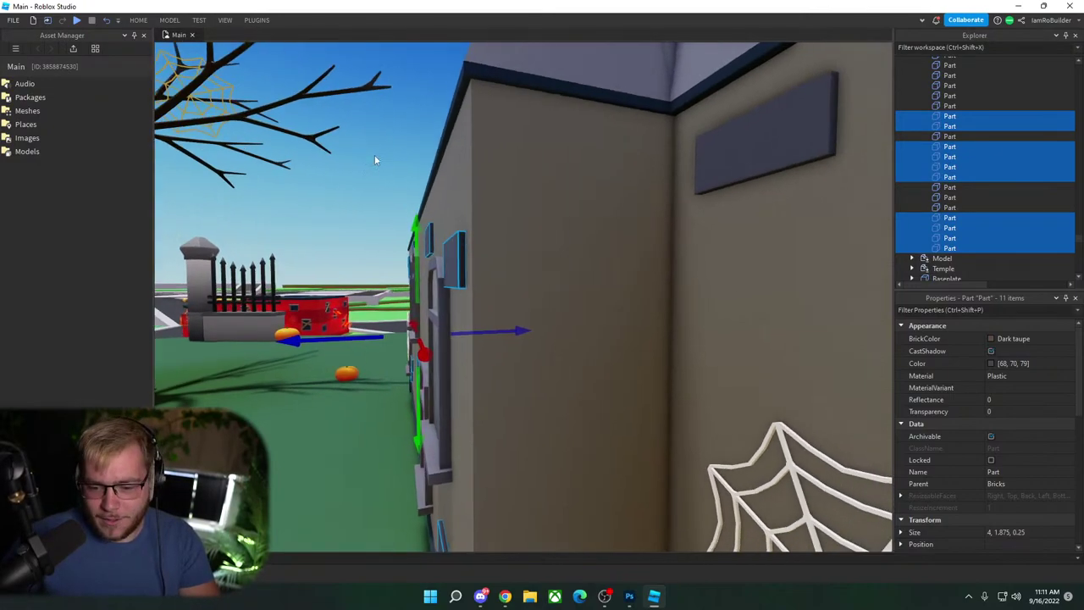
{"action": "scroll", "coordinate": [374, 156], "scroll_direction": "down", "scroll_amount": 5}
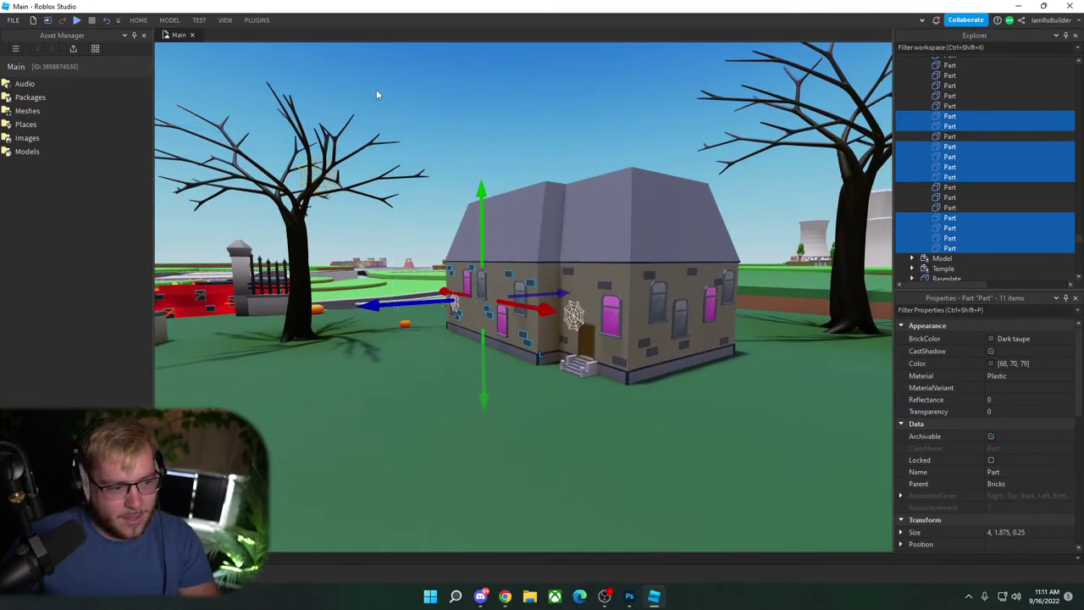
{"action": "left_click", "coordinate": [438, 89]}
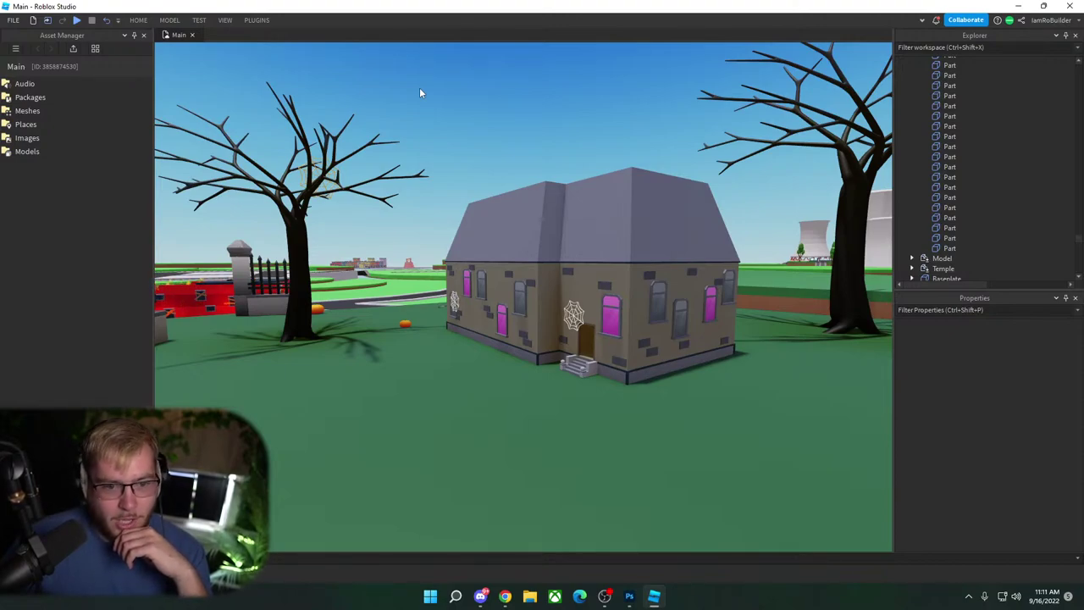
Step: Expand the collapsed tool ribbon so it stays visible above the viewport
{"action": "left_click", "coordinate": [1058, 37]}
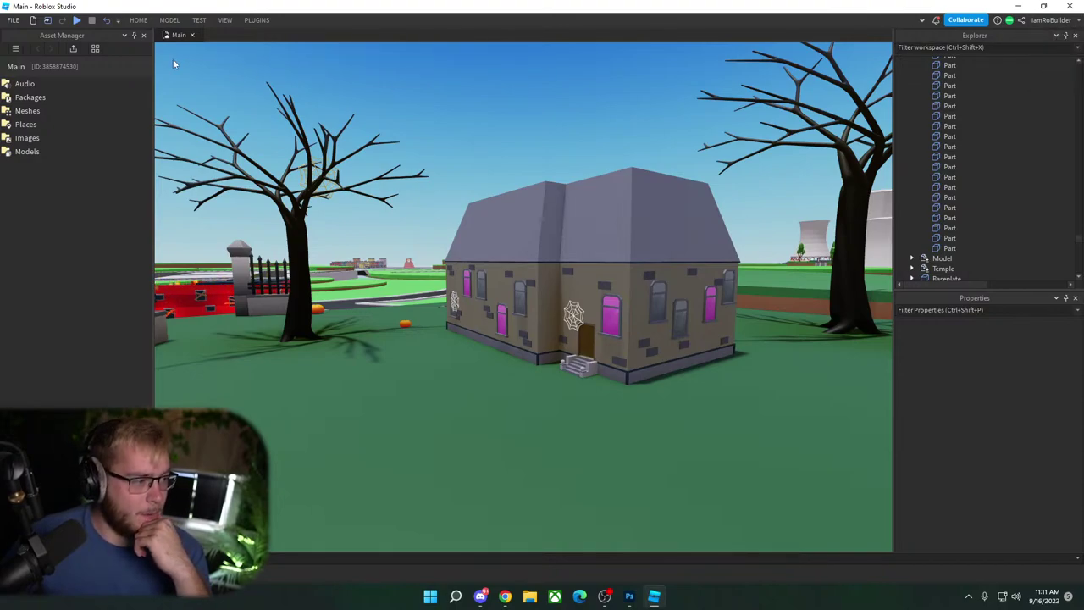
{"action": "left_click", "coordinate": [48, 23]}
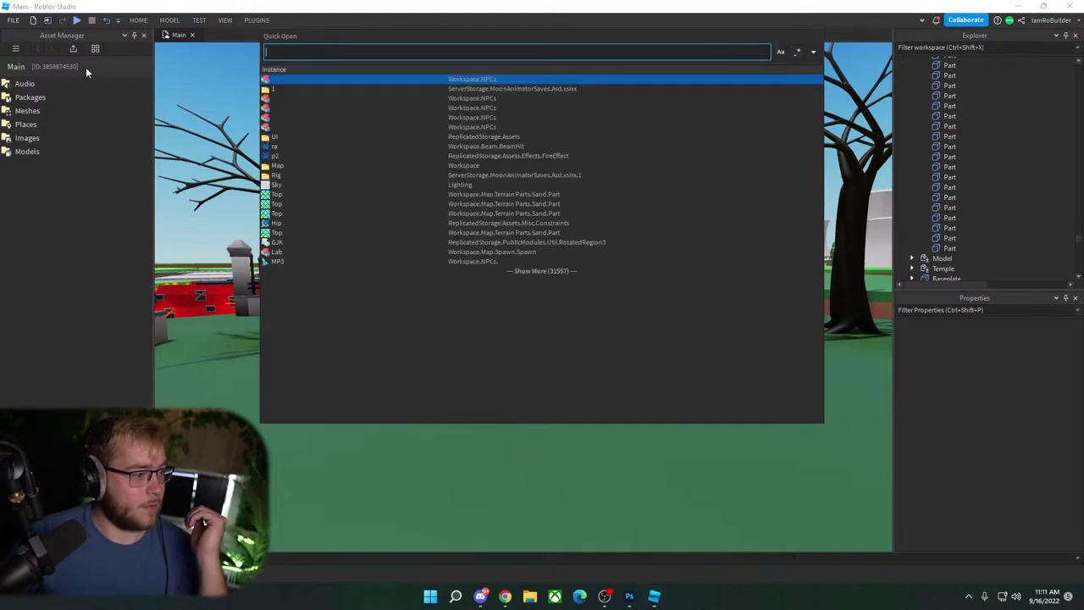
{"action": "key", "text": "Escape"}
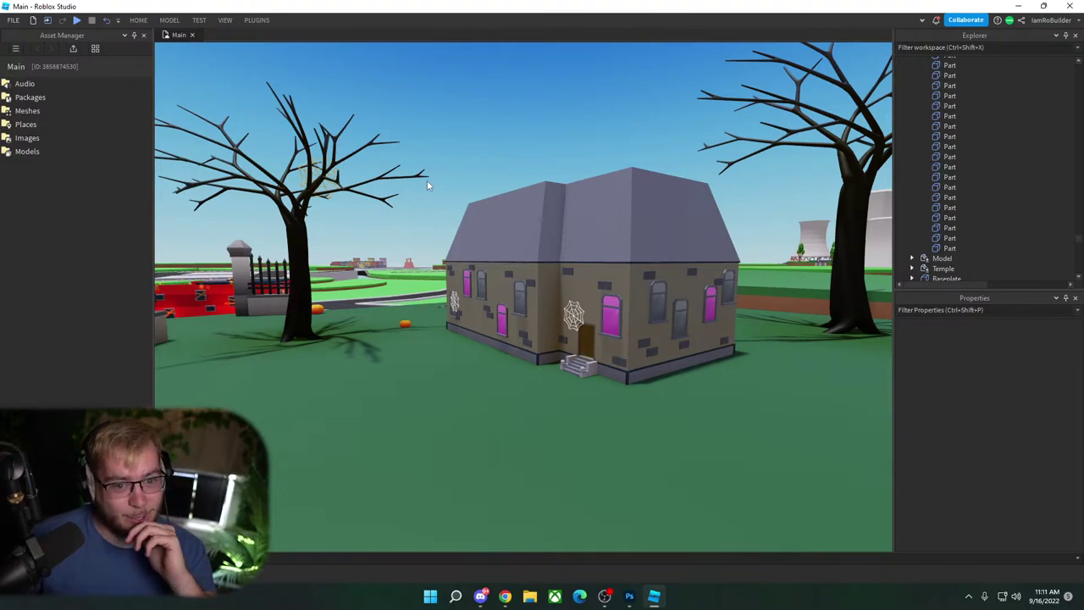
{"action": "left_click", "coordinate": [923, 21]}
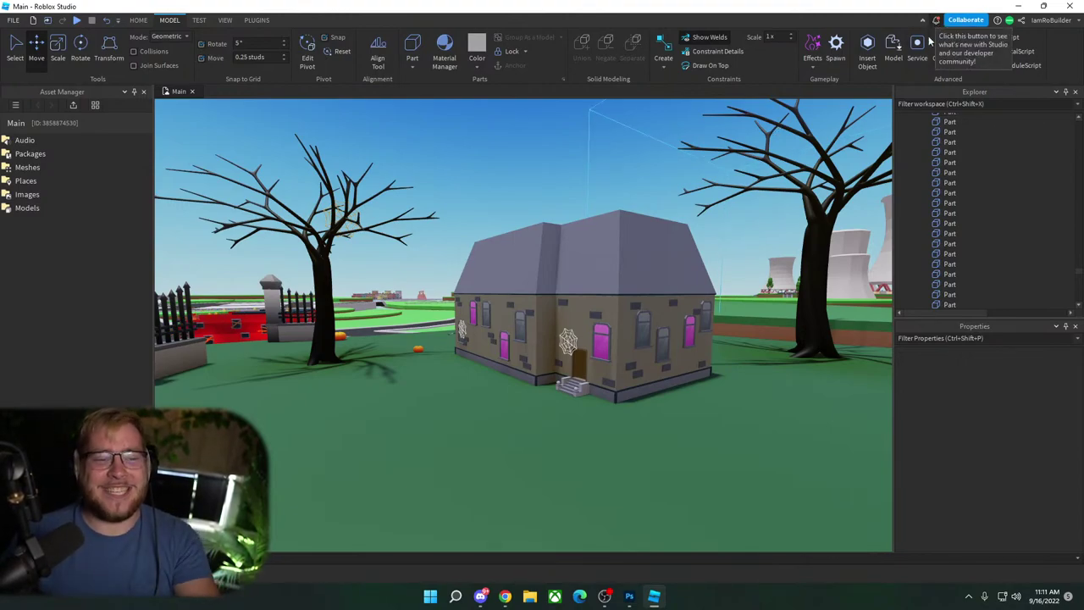
Step: Duplicate the spooky tree beside the front fence and move the copy in front of the haunted house, next to the stone path
{"action": "key", "text": "w"}
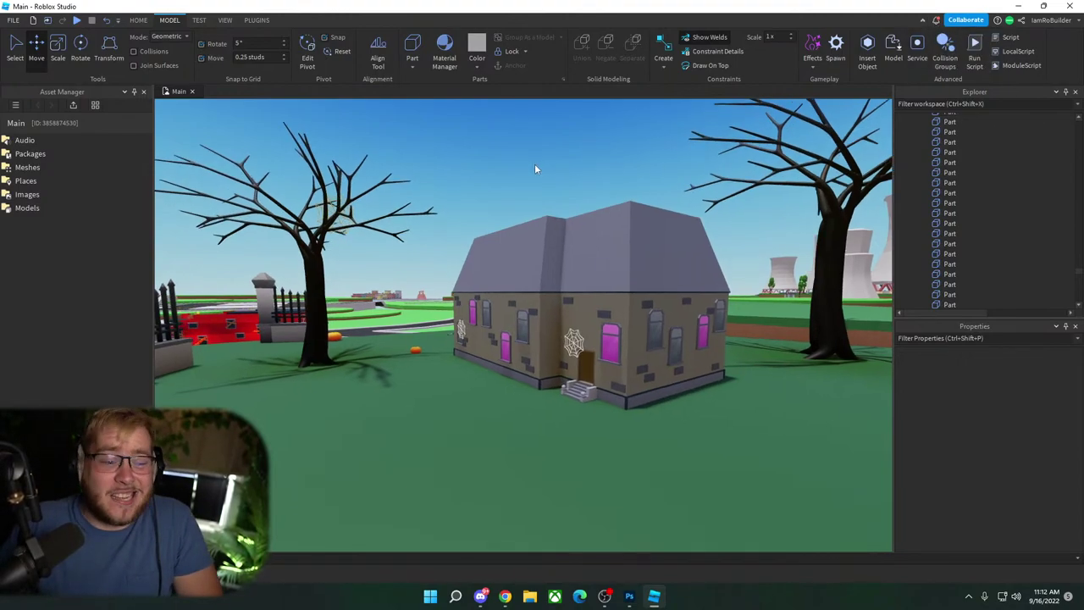
{"action": "key", "text": "a"}
{"action": "key", "text": "w"}
{"action": "right_click_drag", "start_coordinate": [523, 252], "coordinate": [527, 248]}
{"action": "key", "text": "s"}
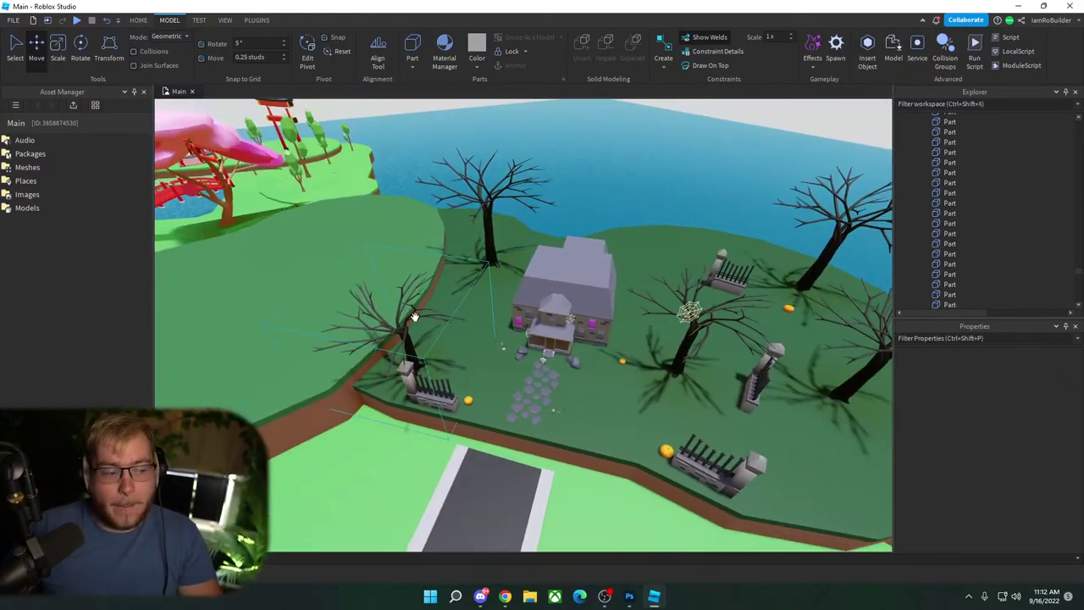
{"action": "left_click", "coordinate": [405, 327]}
{"action": "key", "text": "ctrl+d"}
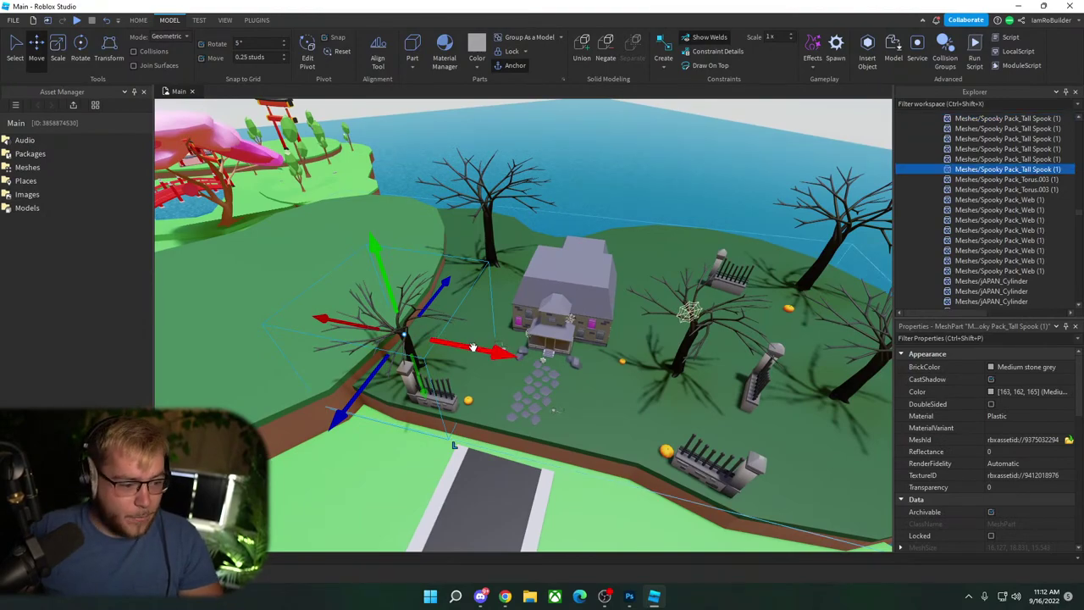
{"action": "left_click_drag", "start_coordinate": [422, 332], "coordinate": [604, 366]}
{"action": "left_click_drag", "start_coordinate": [577, 437], "coordinate": [581, 414]}
Step: Scale the copied tree down proportionally to a small size and deselect it
{"action": "key", "text": "ctrl+3"}
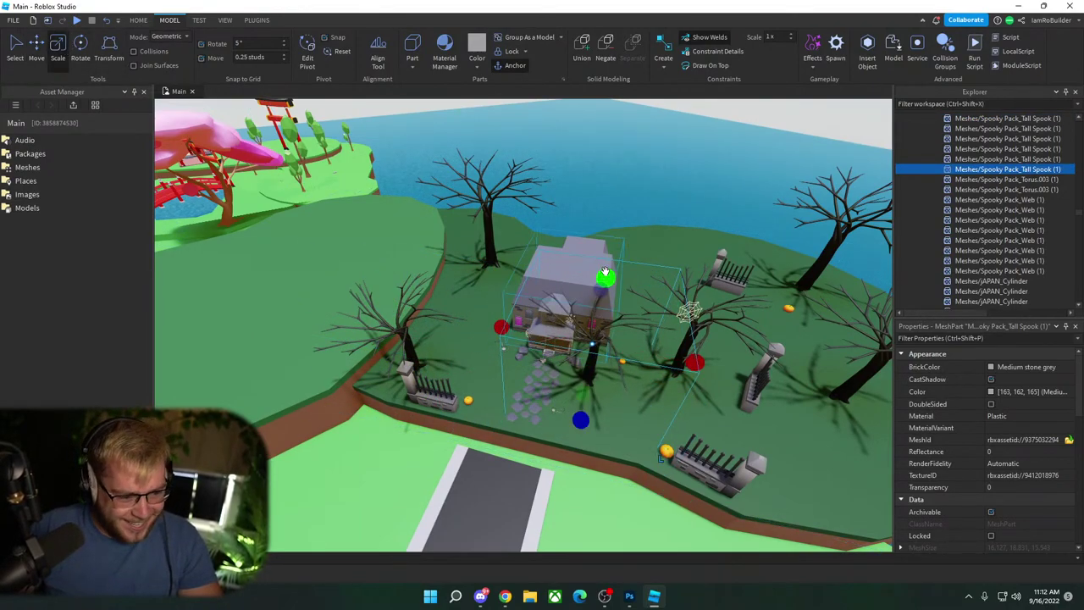
{"action": "left_click_drag", "start_coordinate": [607, 277], "coordinate": [603, 337], "text": "shift"}
{"action": "left_click", "coordinate": [619, 292]}
Step: Duplicate the small spooky tree and move the copy across the stone path so the two trees flank the house entrance
{"action": "right_click_drag", "start_coordinate": [609, 273], "coordinate": [576, 309]}
{"action": "scroll", "coordinate": [608, 269], "scroll_direction": "up", "scroll_amount": 5}
{"action": "scroll", "coordinate": [608, 269], "scroll_direction": "up", "scroll_amount": 5}
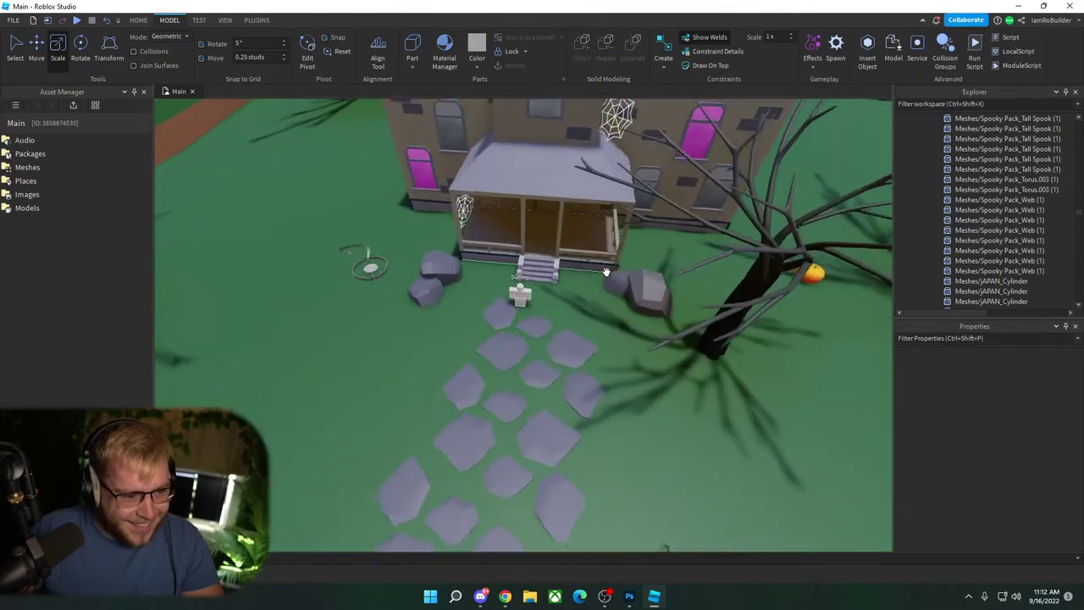
{"action": "right_click_drag", "start_coordinate": [607, 270], "coordinate": [603, 222]}
{"action": "scroll", "coordinate": [607, 271], "scroll_direction": "down", "scroll_amount": 10}
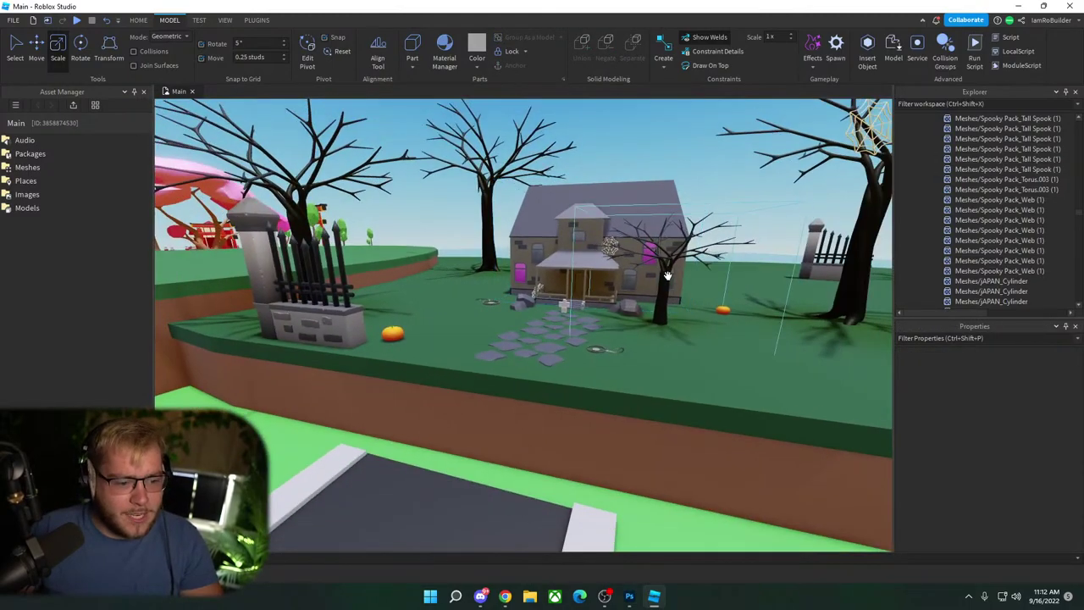
{"action": "left_click", "coordinate": [678, 278]}
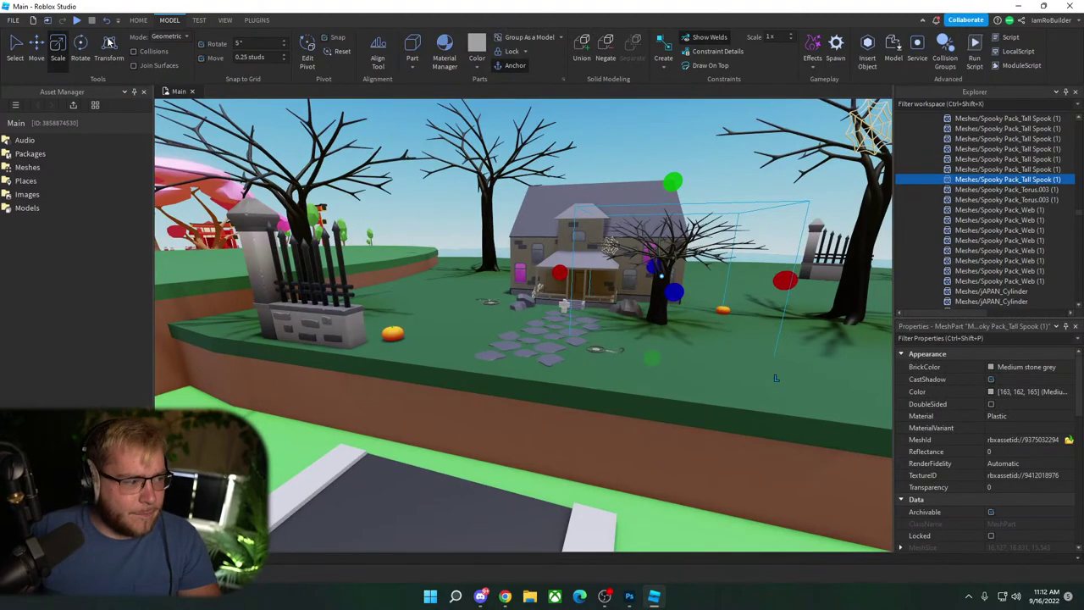
{"action": "left_click", "coordinate": [37, 47]}
{"action": "left_click_drag", "start_coordinate": [585, 271], "coordinate": [398, 295]}
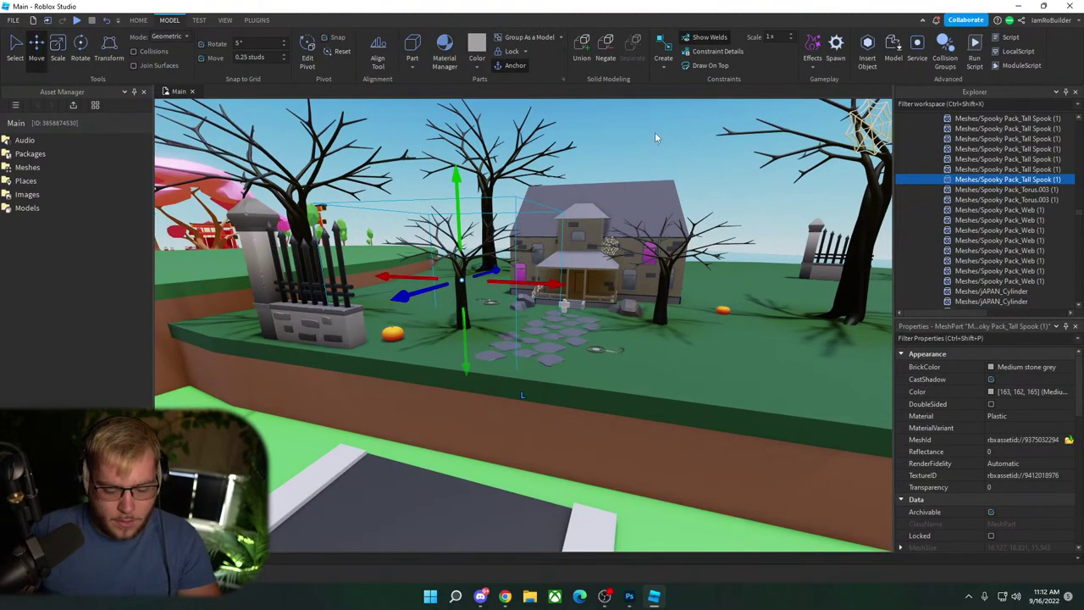
{"action": "left_click", "coordinate": [653, 104]}
Step: Look over the haunted house area from afar and survey the rest of the map around the city and gym
{"action": "scroll", "coordinate": [638, 166], "scroll_direction": "down", "scroll_amount": 2}
{"action": "scroll", "coordinate": [638, 166], "scroll_direction": "down", "scroll_amount": 3}
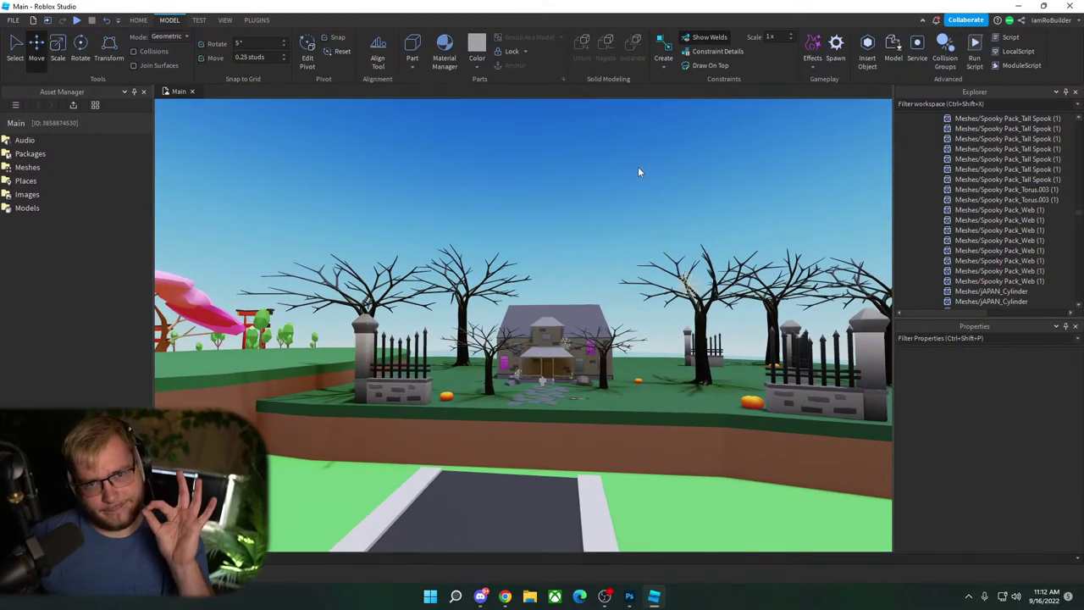
{"action": "scroll", "coordinate": [608, 220], "scroll_direction": "down", "scroll_amount": 5}
{"action": "right_click_drag", "start_coordinate": [616, 196], "coordinate": [610, 231]}
{"action": "scroll", "coordinate": [622, 236], "scroll_direction": "down", "scroll_amount": 5}
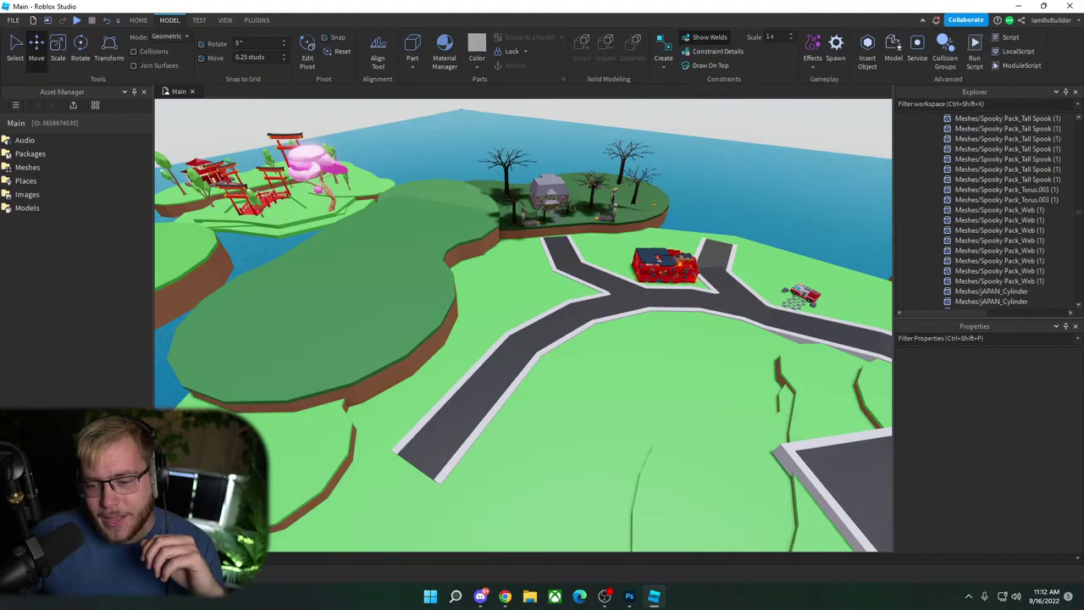
{"action": "key", "text": "alt+Tab"}
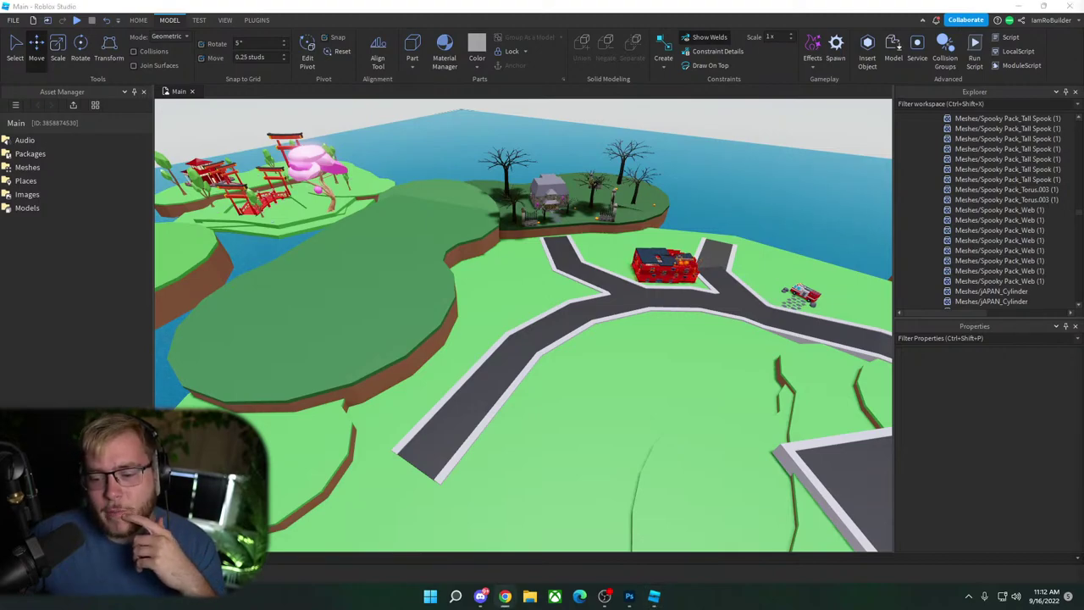
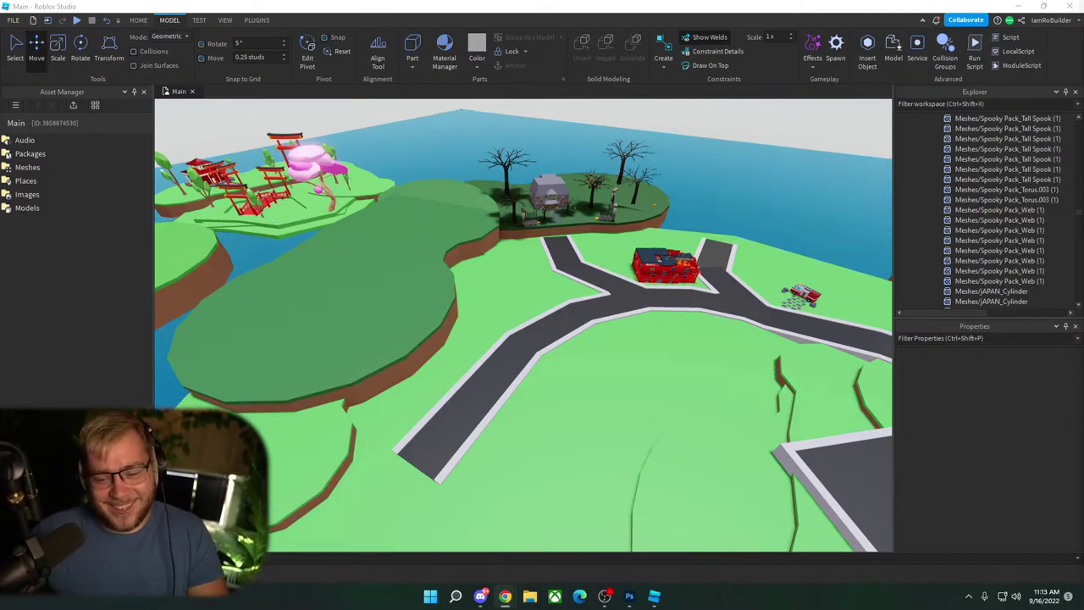
{"action": "left_click", "coordinate": [864, 163]}
{"action": "key", "text": "w"}
{"action": "right_click_drag", "start_coordinate": [824, 188], "coordinate": [818, 188]}
{"action": "key", "text": "w"}
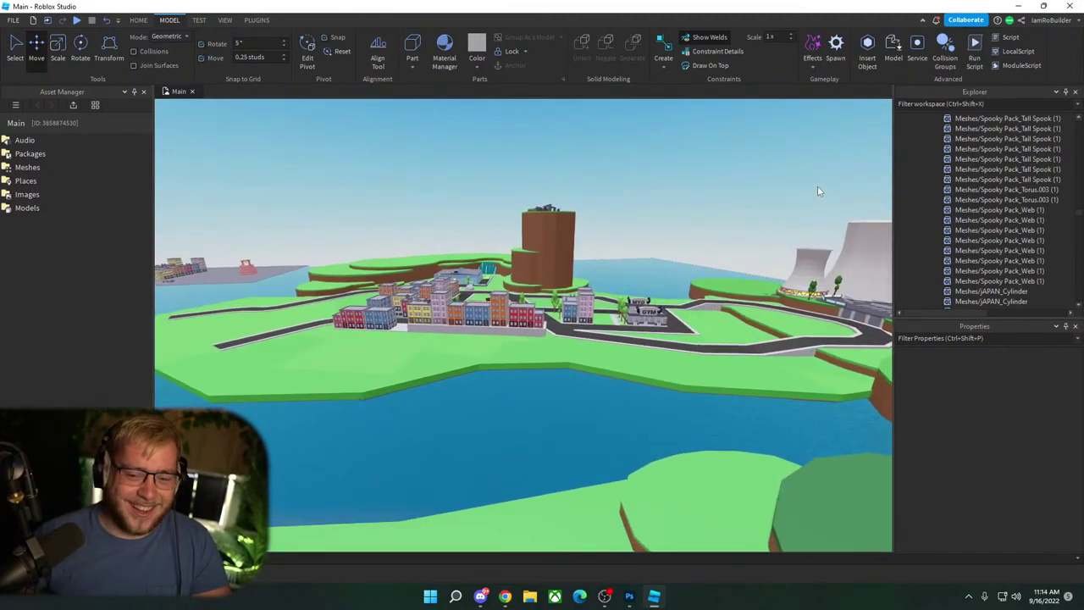
{"action": "scroll", "coordinate": [817, 192], "scroll_direction": "up", "scroll_amount": 3}
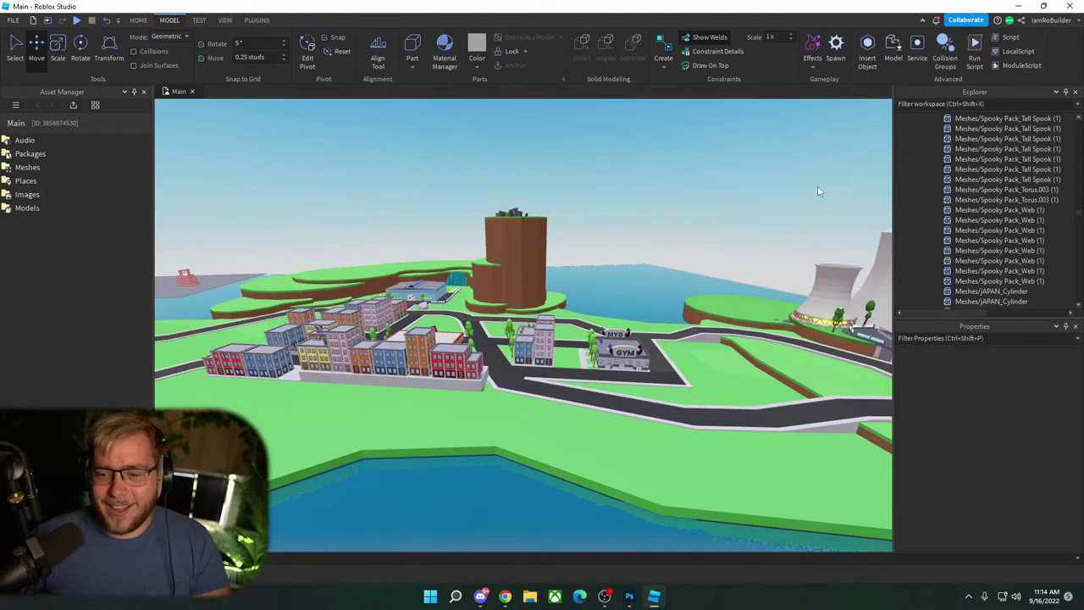
{"action": "right_click_drag", "start_coordinate": [816, 189], "coordinate": [817, 204]}
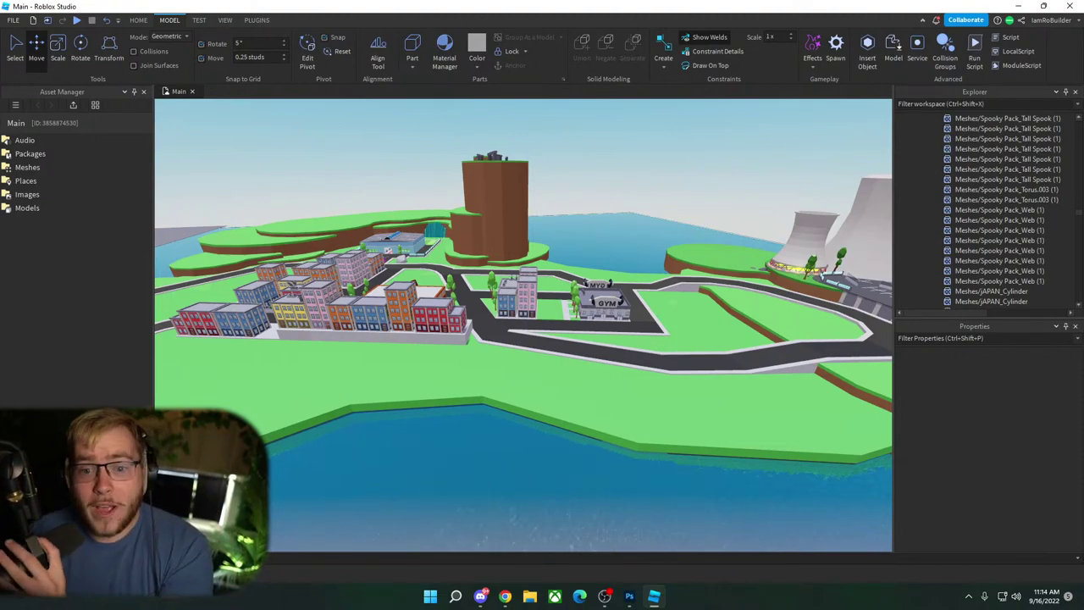
Step: Switch to Chrome, open the IamGolden channel from the YouTube search results, and look through its uploads
{"action": "key", "text": "alt+Tab"}
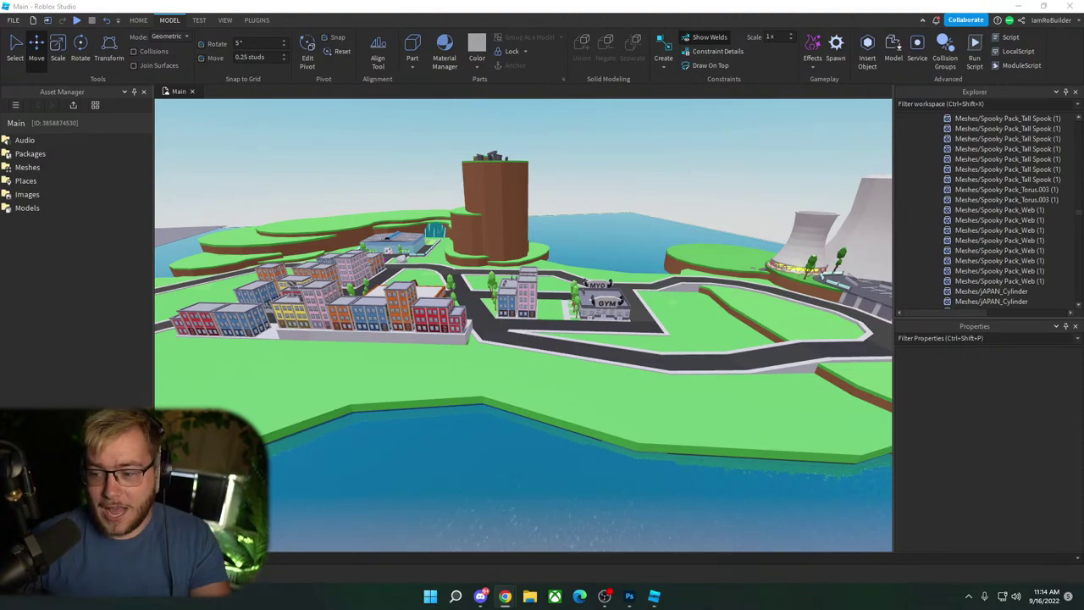
{"action": "left_click_drag", "start_coordinate": [1083, 167], "coordinate": [683, 16]}
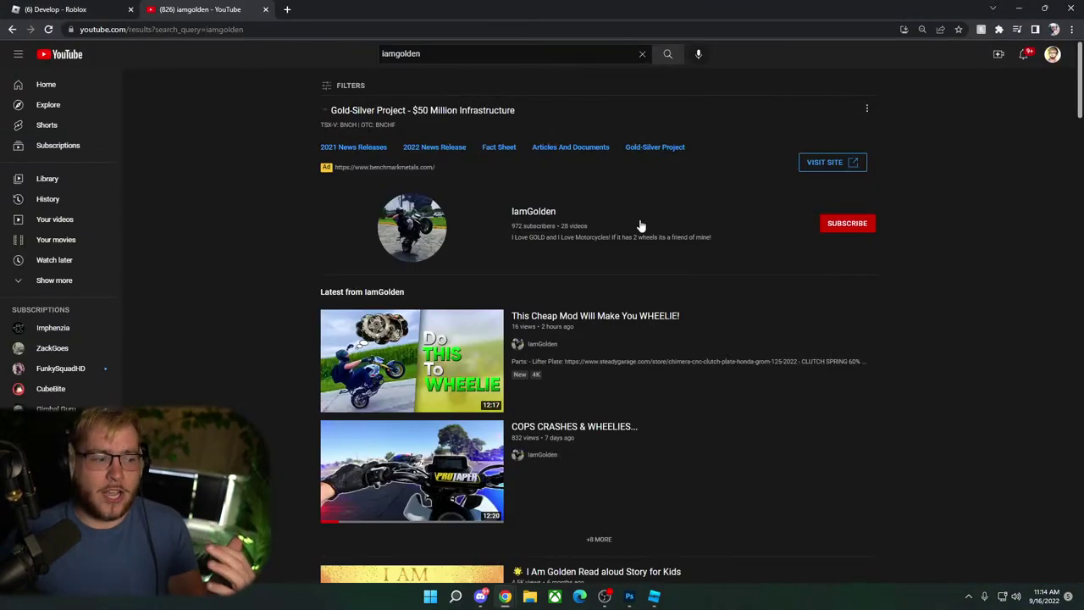
{"action": "left_click", "coordinate": [426, 224]}
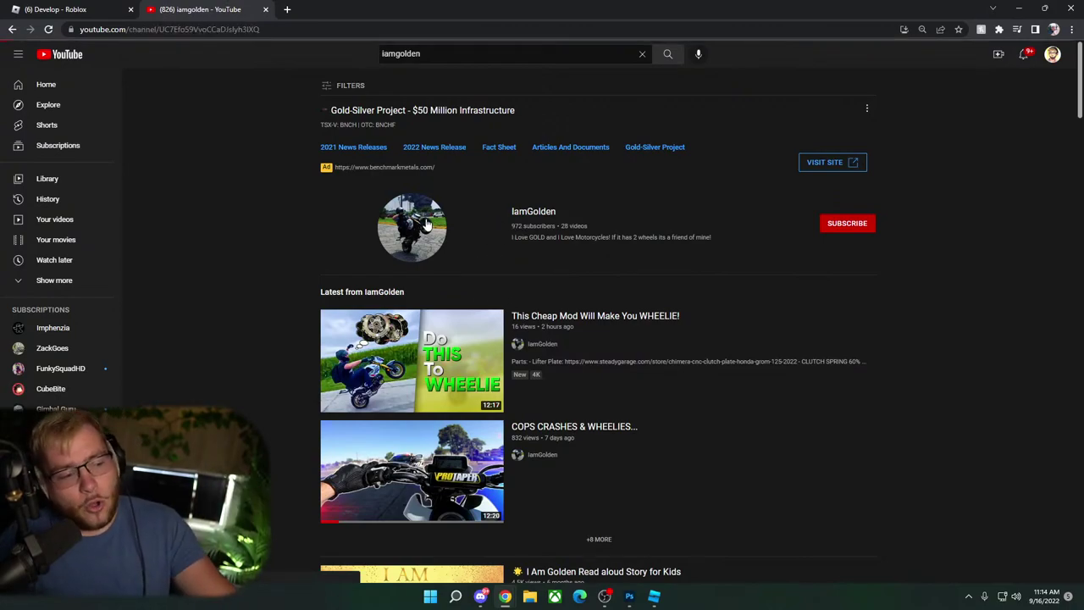
{"action": "scroll", "coordinate": [458, 233], "scroll_direction": "down", "scroll_amount": 3}
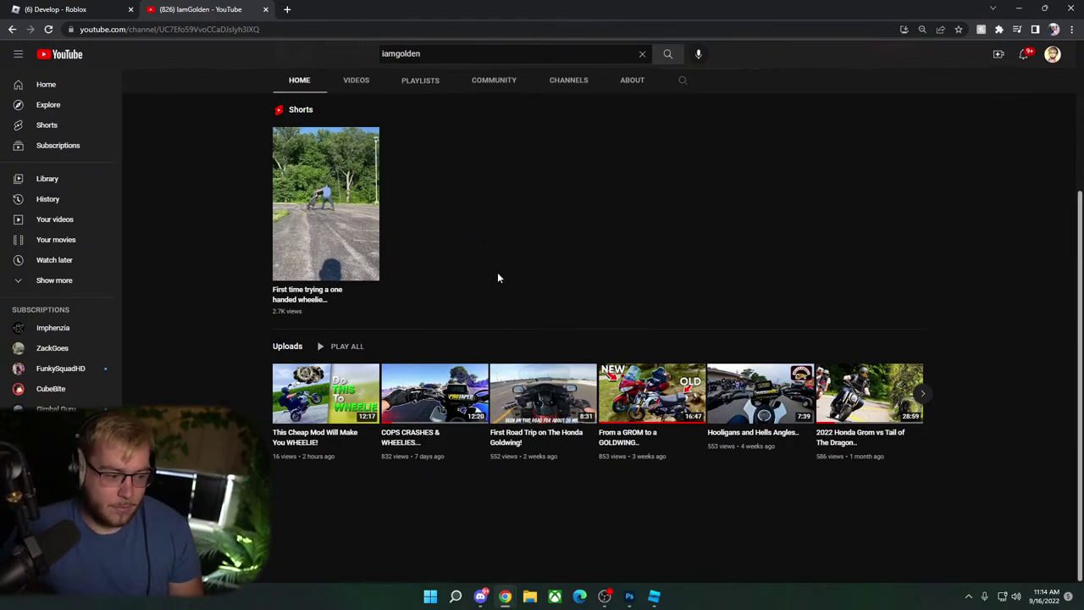
{"action": "mouse_move", "coordinate": [299, 412]}
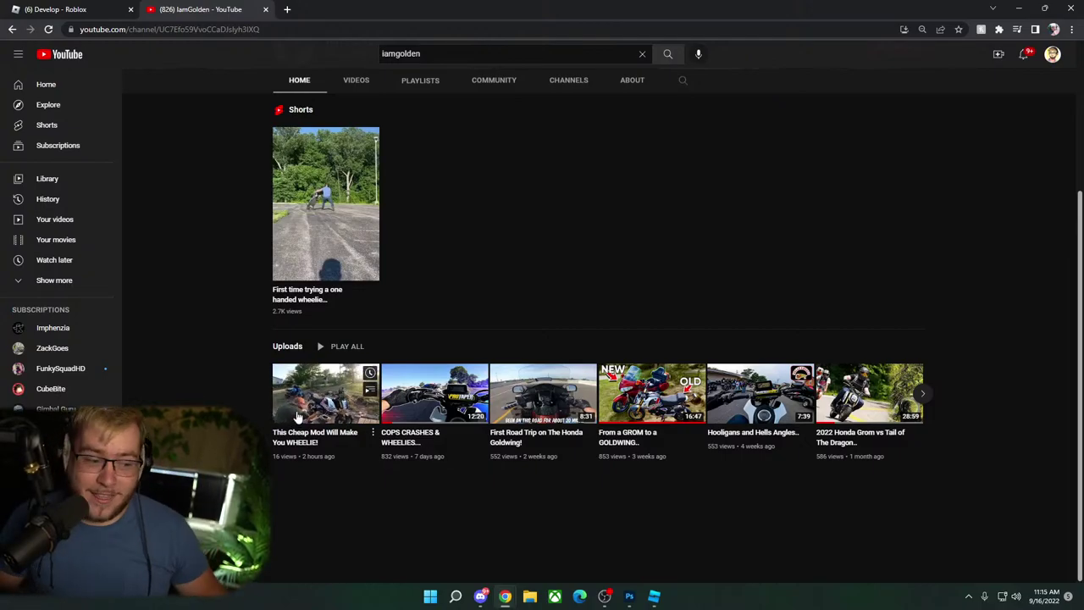
Step: Play the video "COPS CRASHES & WHEELIES..." and skip through it to a point near the middle
{"action": "left_click", "coordinate": [425, 405]}
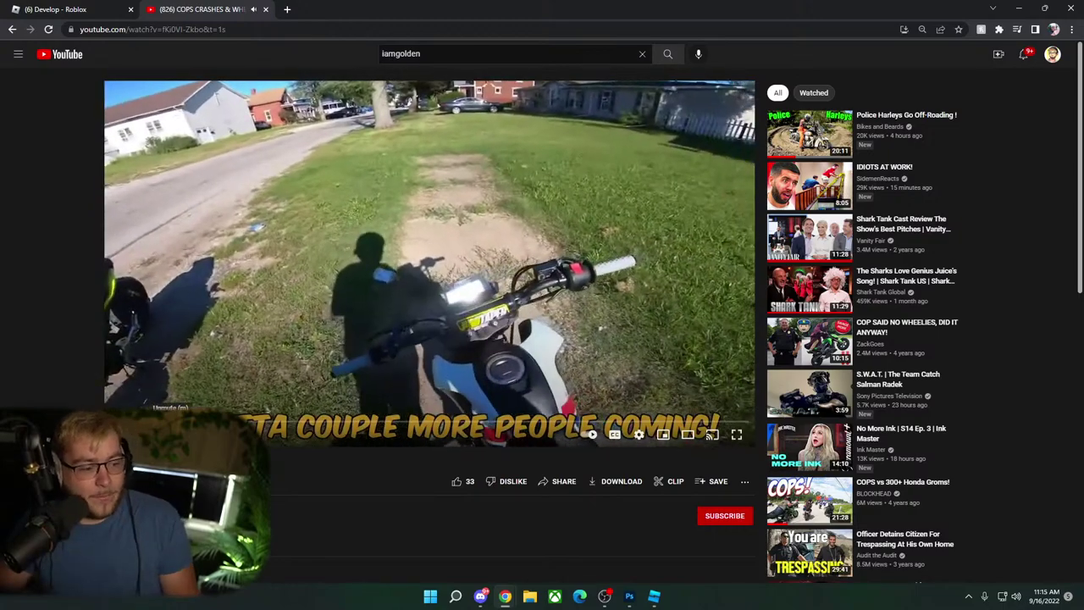
{"action": "left_click", "coordinate": [220, 421]}
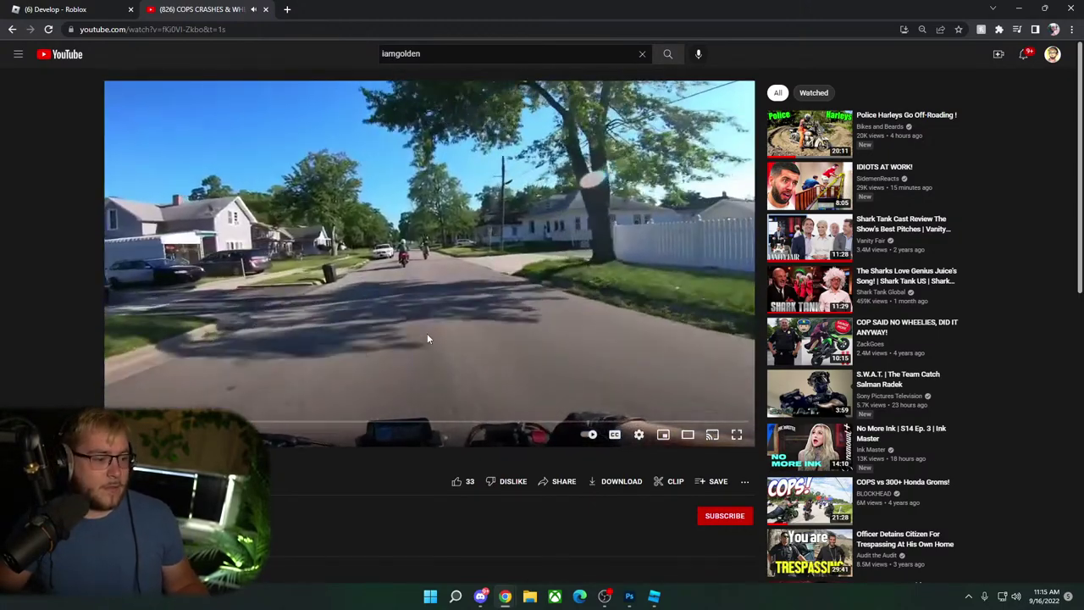
{"action": "left_click", "coordinate": [470, 422]}
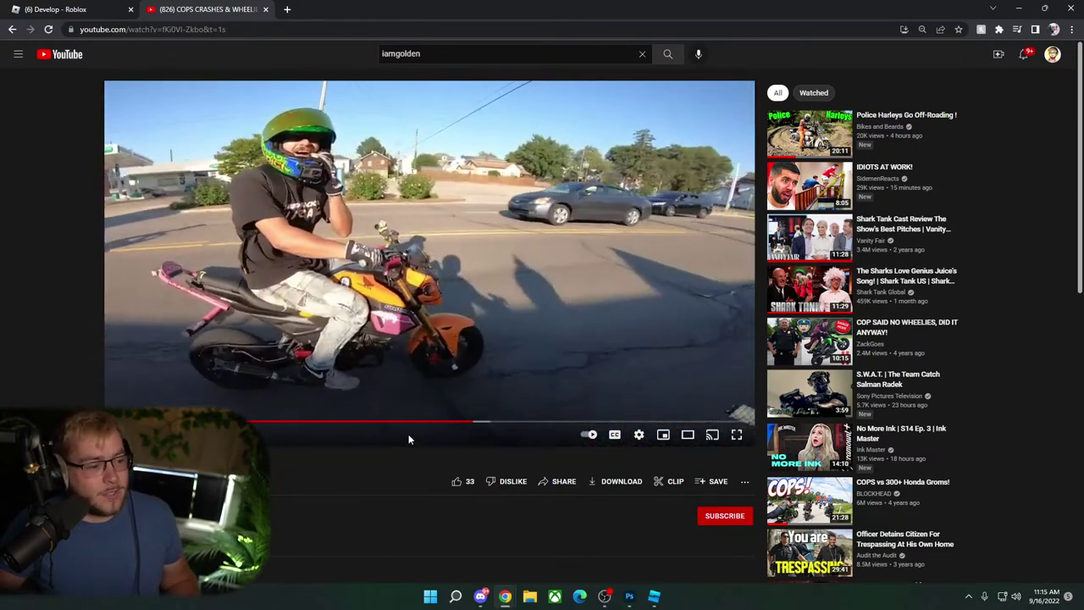
{"action": "left_click", "coordinate": [381, 427]}
{"action": "left_click_drag", "start_coordinate": [380, 426], "coordinate": [412, 426]}
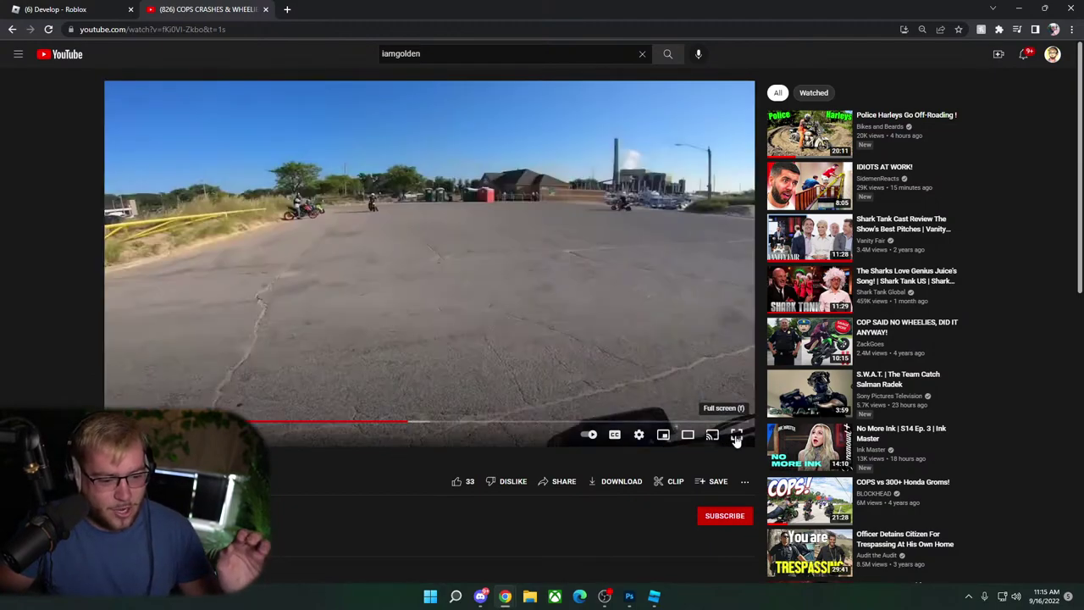
Step: Watch the police stop scene of the video in full screen, pause it, and leave full screen
{"action": "left_click", "coordinate": [735, 435]}
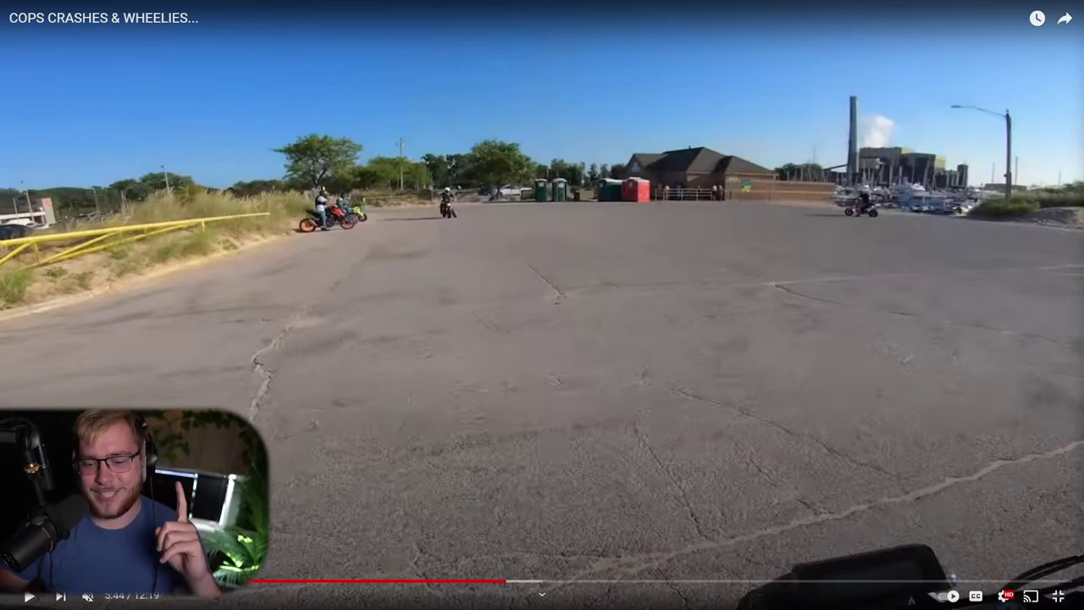
{"action": "left_click", "coordinate": [747, 319]}
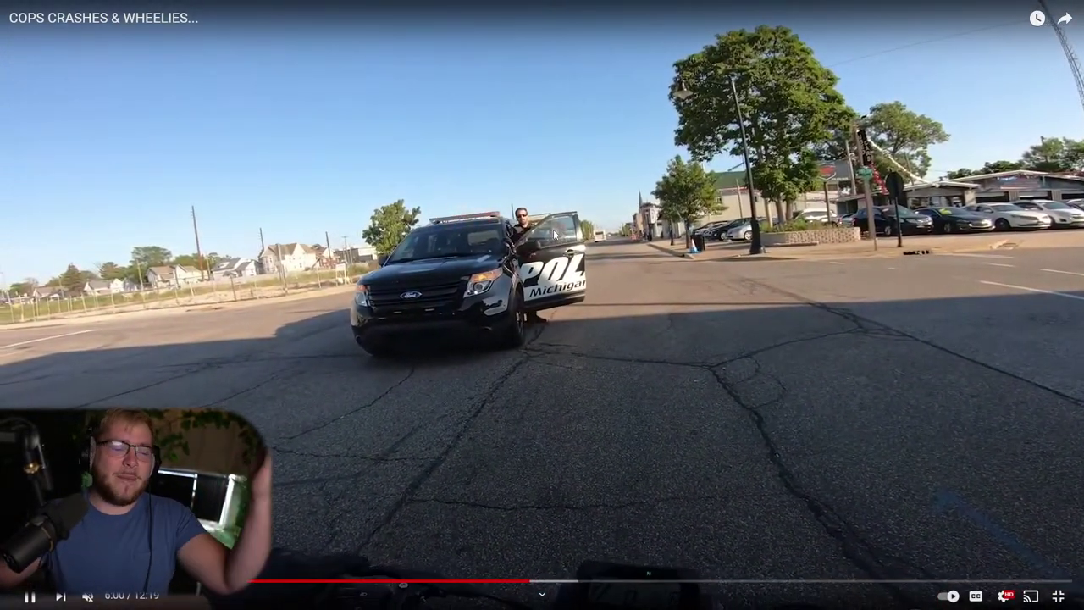
{"action": "left_click", "coordinate": [791, 446]}
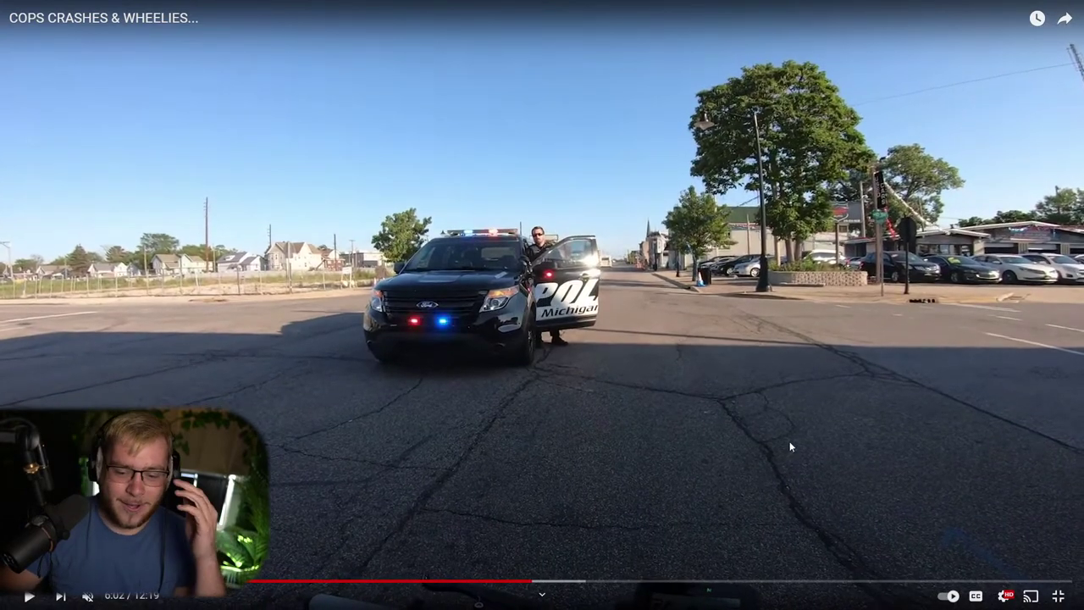
{"action": "left_click", "coordinate": [1058, 596]}
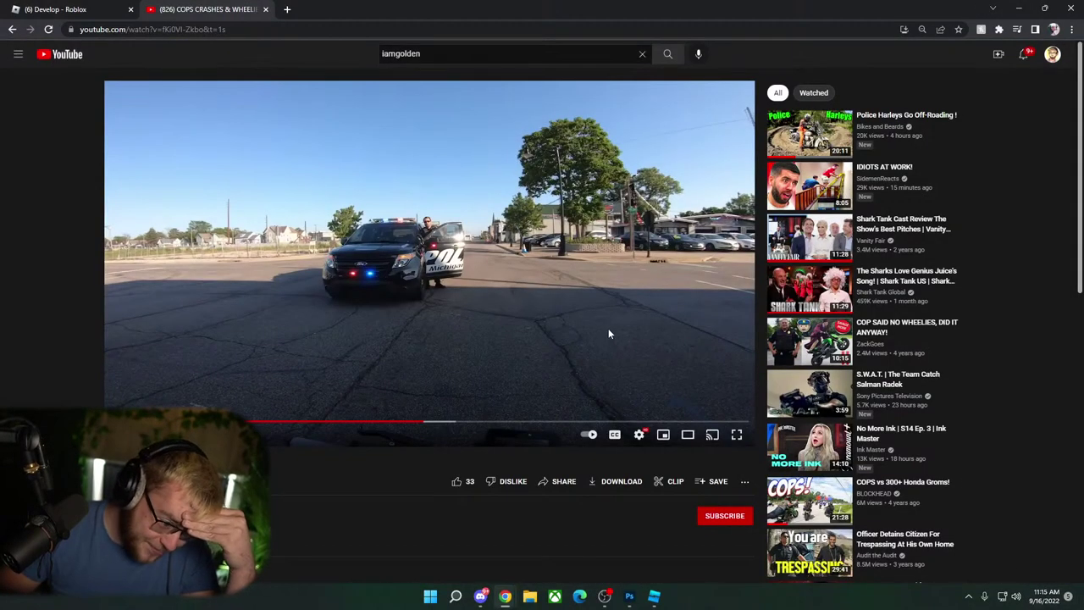
Step: Rewind the video slightly, pause it, and close the YouTube tab
{"action": "left_click", "coordinate": [407, 420]}
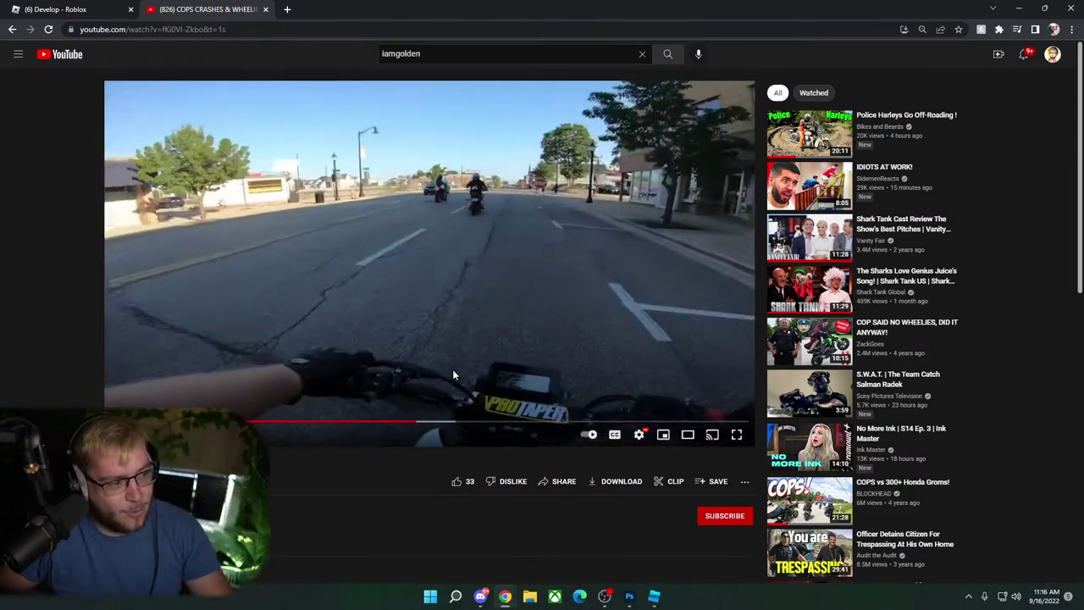
{"action": "left_click", "coordinate": [452, 370]}
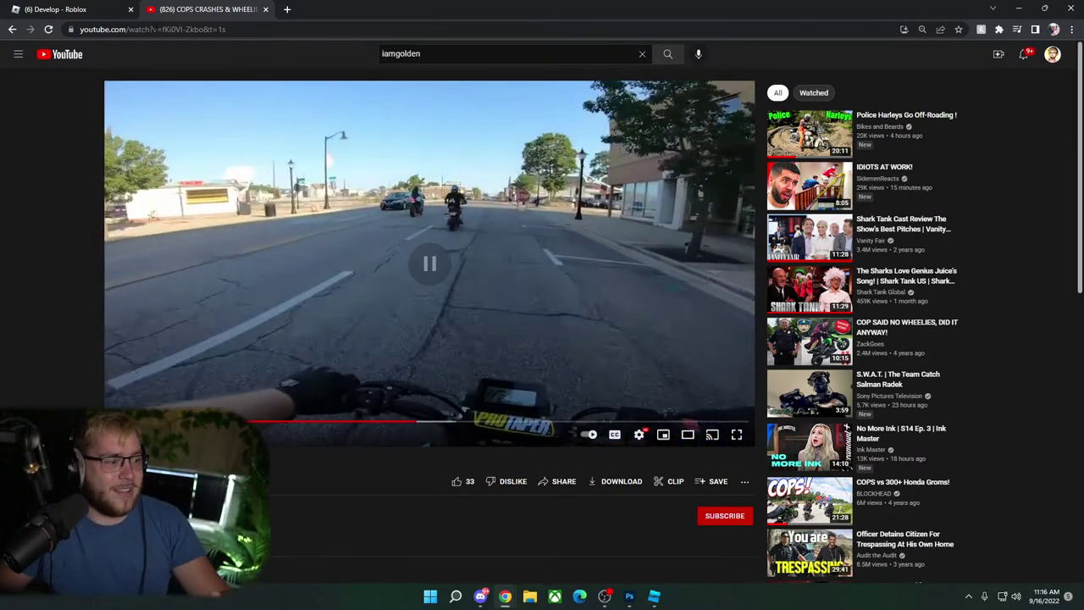
{"action": "left_click", "coordinate": [265, 10]}
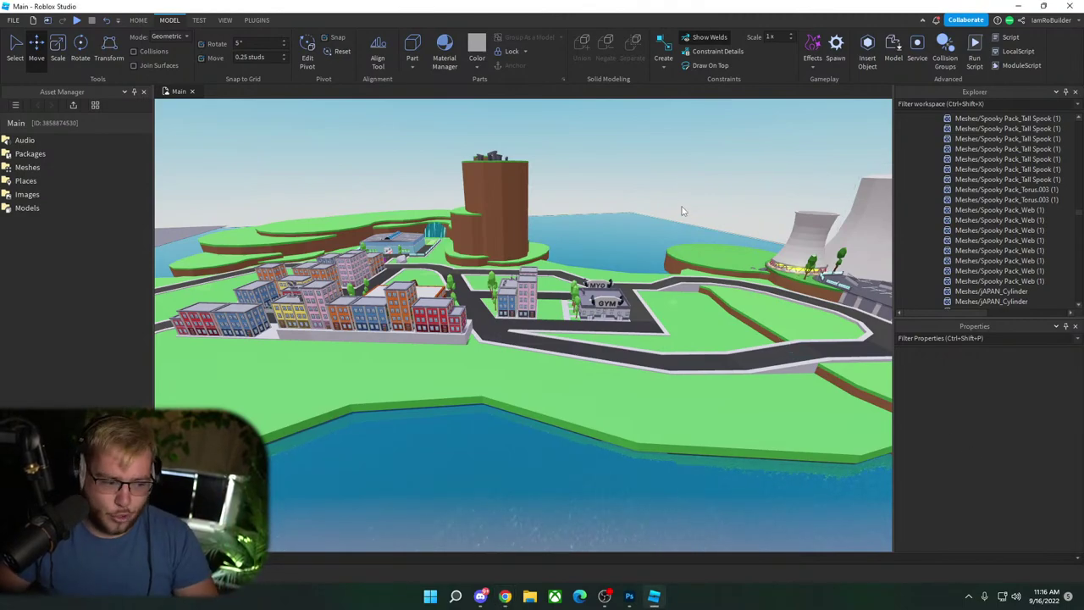
Step: Examine the haunted house area from its access road and look over the neighbouring islands and roads of the map
{"action": "right_click_drag", "start_coordinate": [683, 211], "coordinate": [680, 208]}
{"action": "key", "text": "w"}
{"action": "key", "text": "w"}
{"action": "key", "text": "s"}
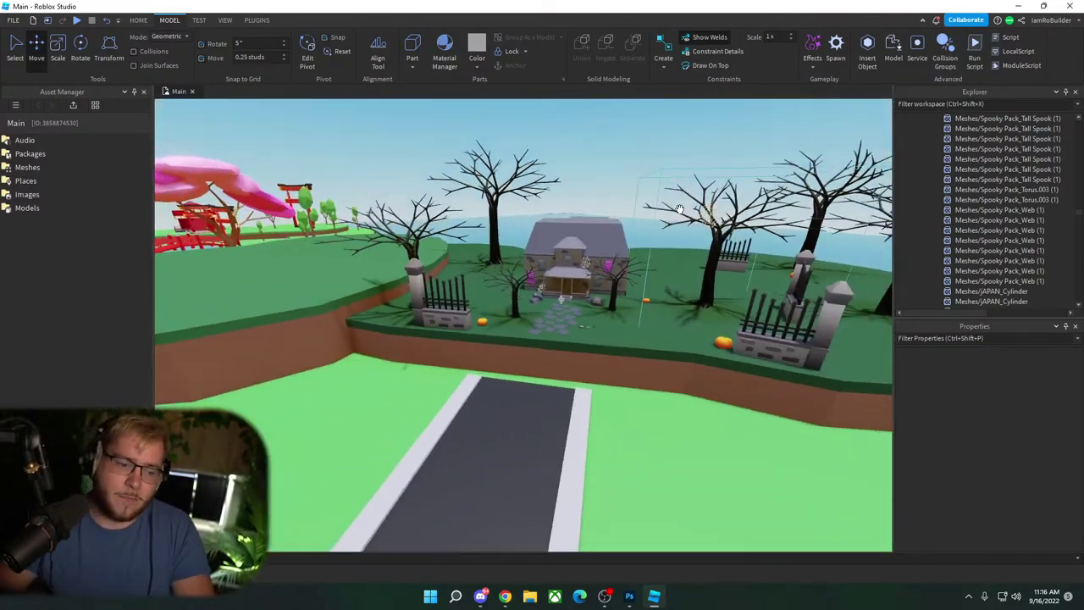
{"action": "scroll", "coordinate": [679, 210], "scroll_direction": "down", "scroll_amount": 1}
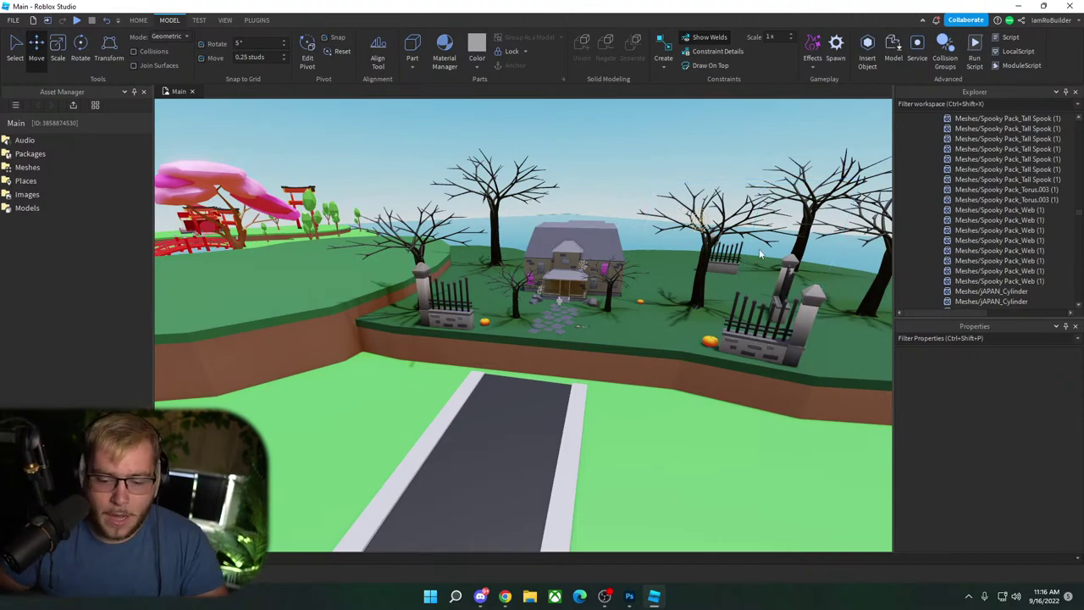
{"action": "right_click_drag", "start_coordinate": [680, 209], "coordinate": [726, 232]}
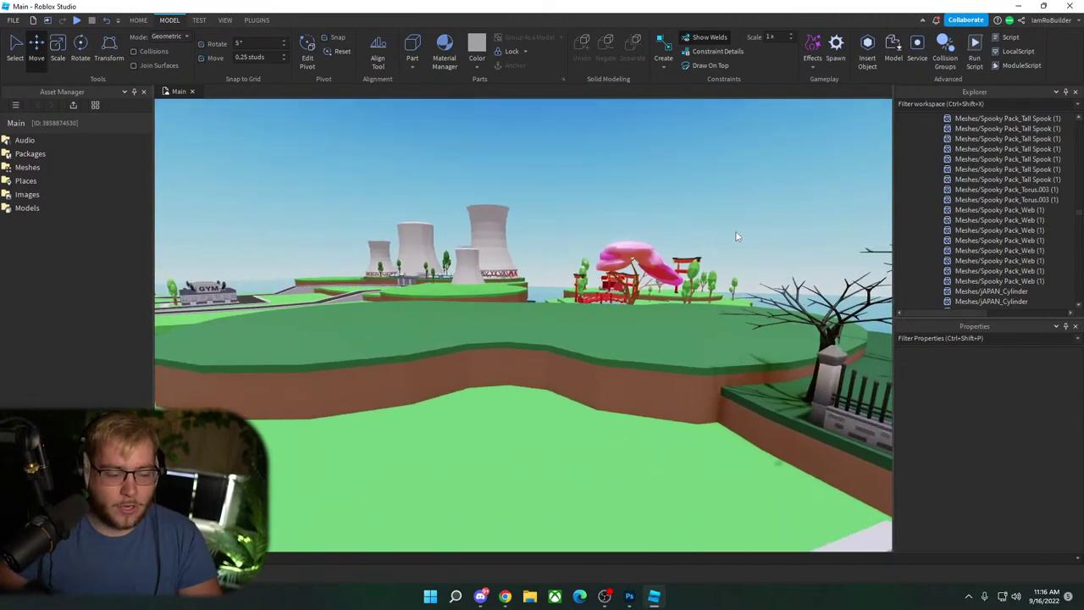
{"action": "key", "text": "a"}
{"action": "mouse_move", "coordinate": [552, 363]}
{"action": "right_mouse_down"}
{"action": "mouse_move", "coordinate": [564, 359]}
{"action": "mouse_move", "coordinate": [551, 358]}
{"action": "mouse_move", "coordinate": [557, 367]}
{"action": "right_mouse_up"}
{"action": "key", "text": "a"}
{"action": "key", "text": "s"}
{"action": "key", "text": "s"}
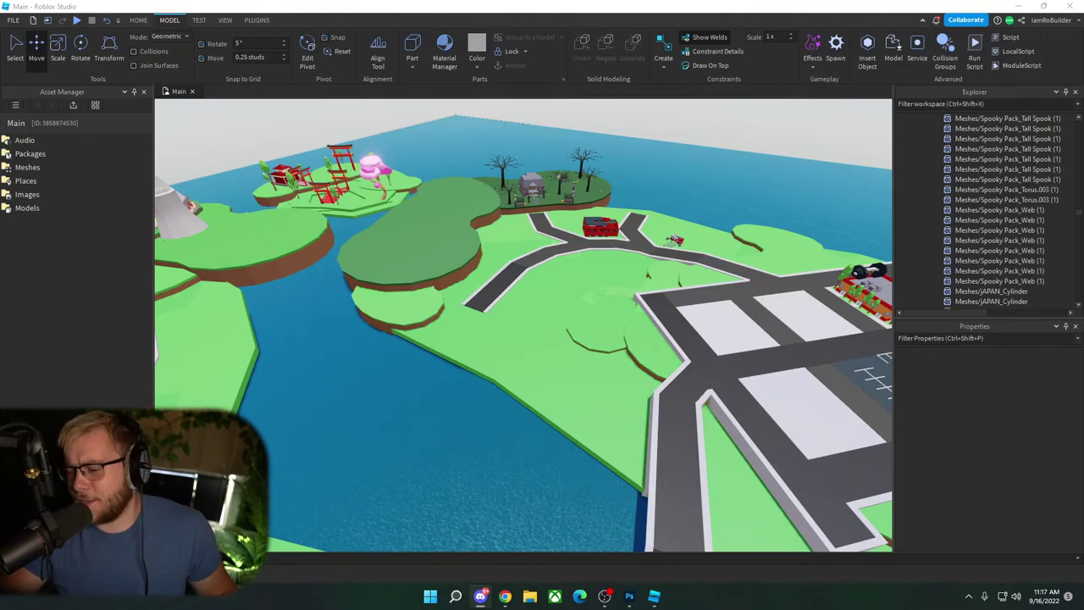
Step: Capture the message "Thank you so much for helping me with coding", enlarge it in Snipping Tool, and close the snip
{"action": "key", "text": "super+shift+s"}
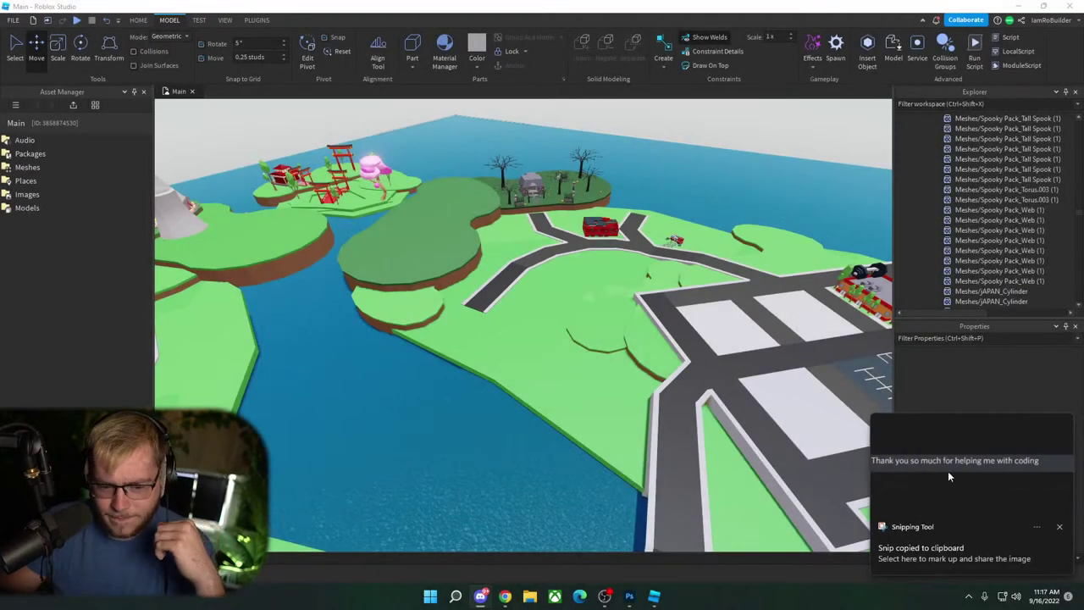
{"action": "left_click", "coordinate": [950, 474]}
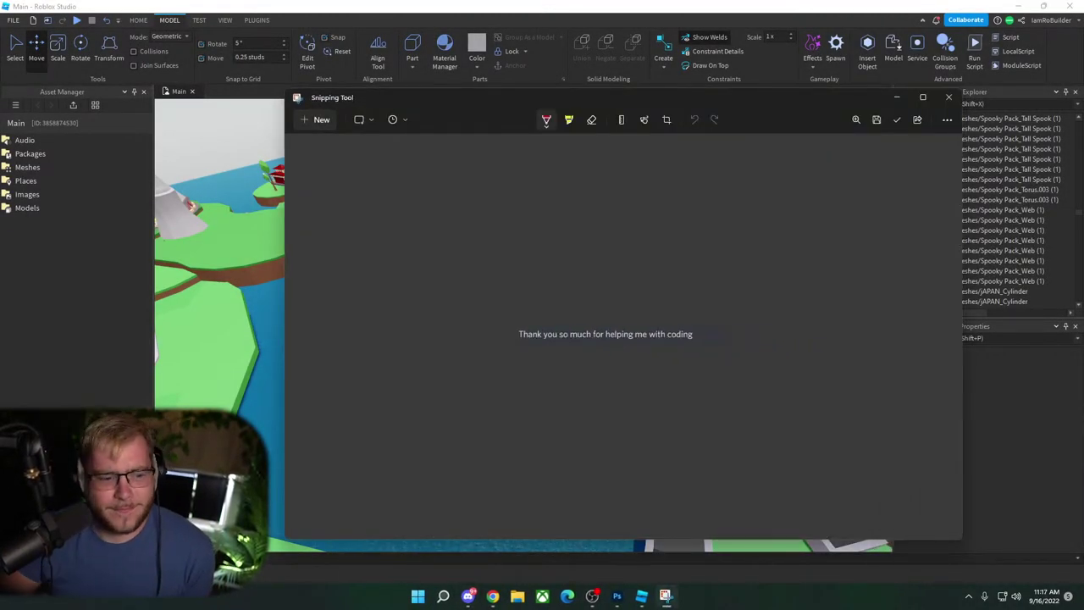
{"action": "left_click", "coordinate": [856, 120]}
{"action": "left_click_drag", "start_coordinate": [805, 175], "coordinate": [884, 174]}
{"action": "left_click", "coordinate": [709, 333]}
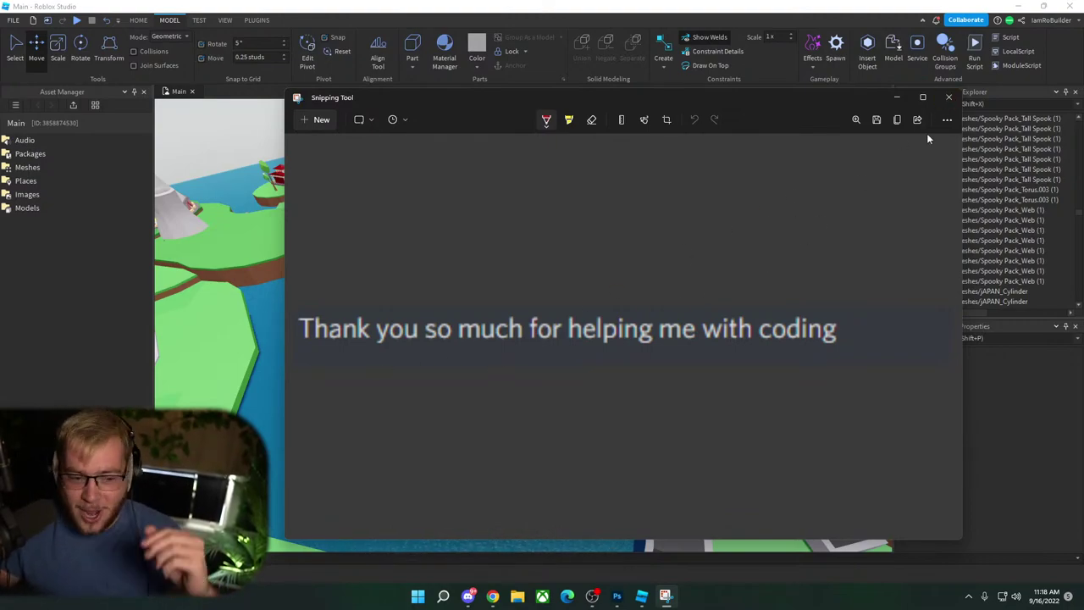
{"action": "left_click", "coordinate": [951, 100]}
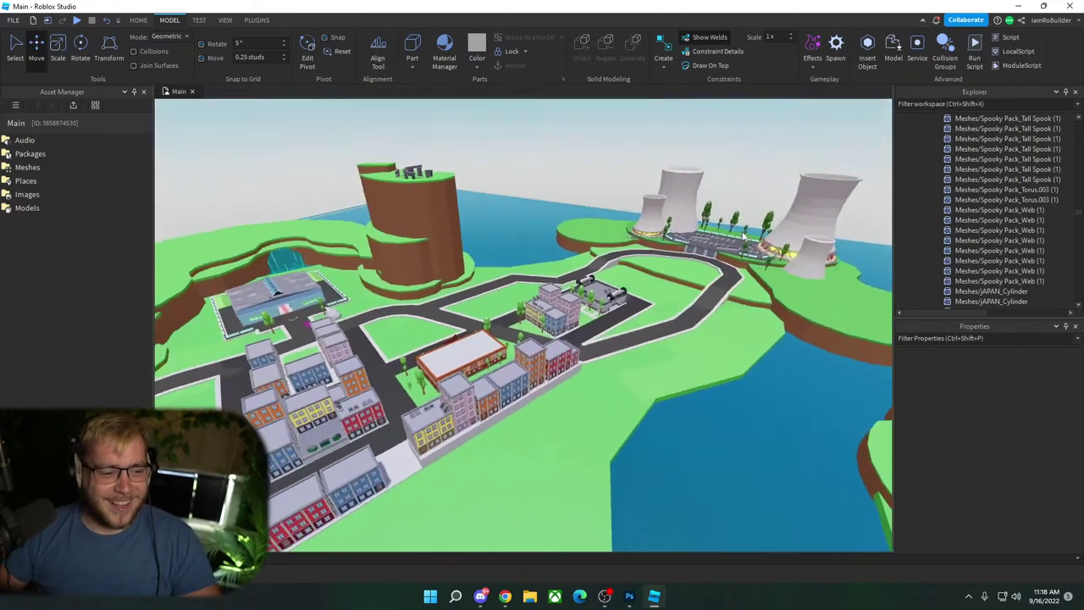
{"action": "scroll", "coordinate": [737, 254], "scroll_direction": "up", "scroll_amount": 5}
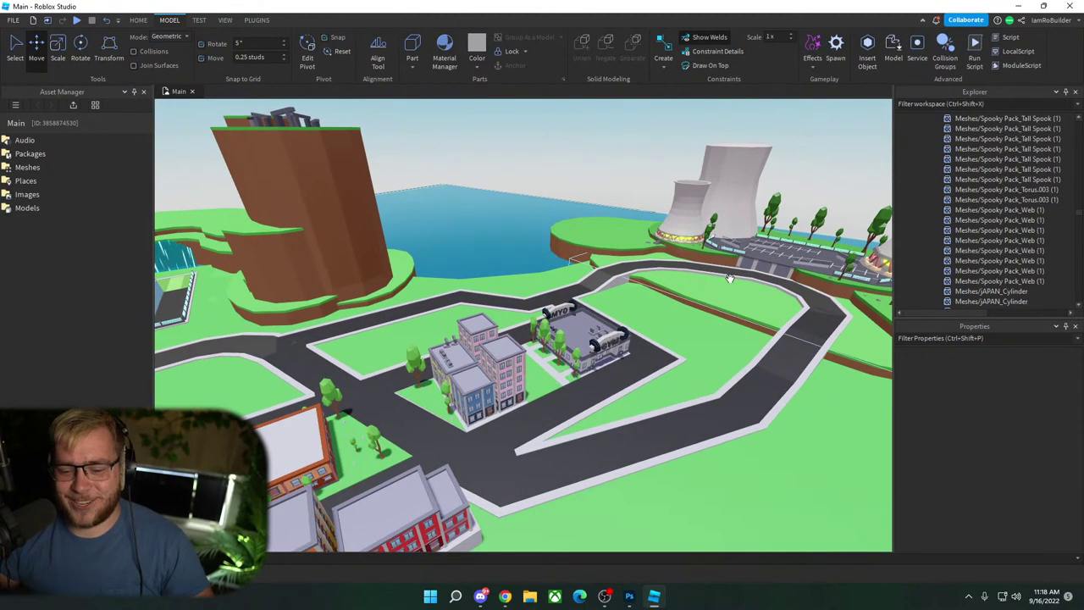
{"action": "scroll", "coordinate": [728, 284], "scroll_direction": "down", "scroll_amount": 5}
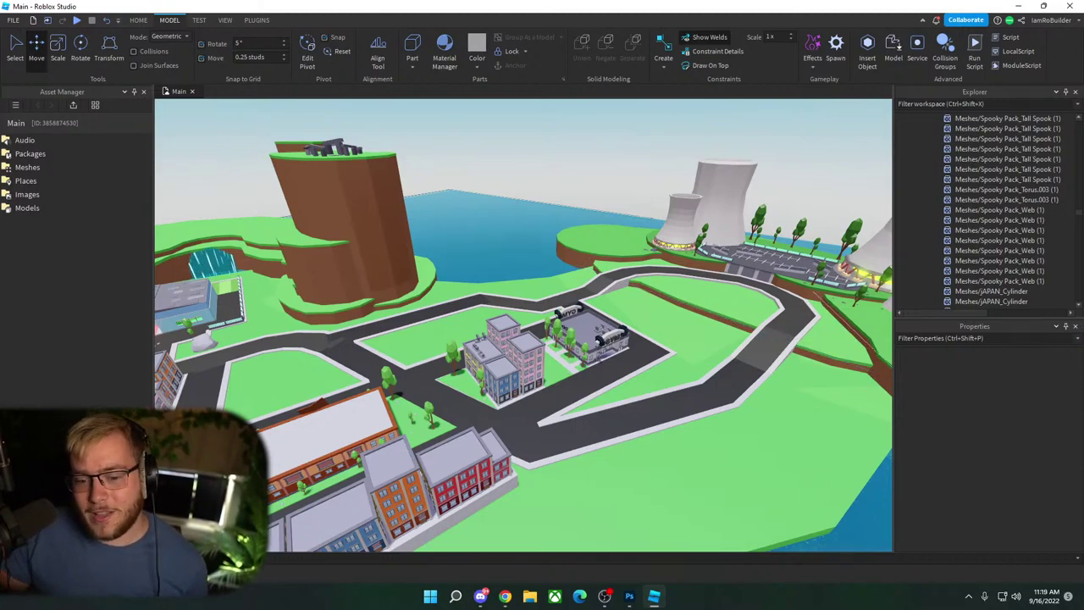
Step: Switch to Chrome, open Pet Evolution Simulator from the lilBIG Studio group, review its description and visit count, and minimize the browser
{"action": "left_click", "coordinate": [480, 597]}
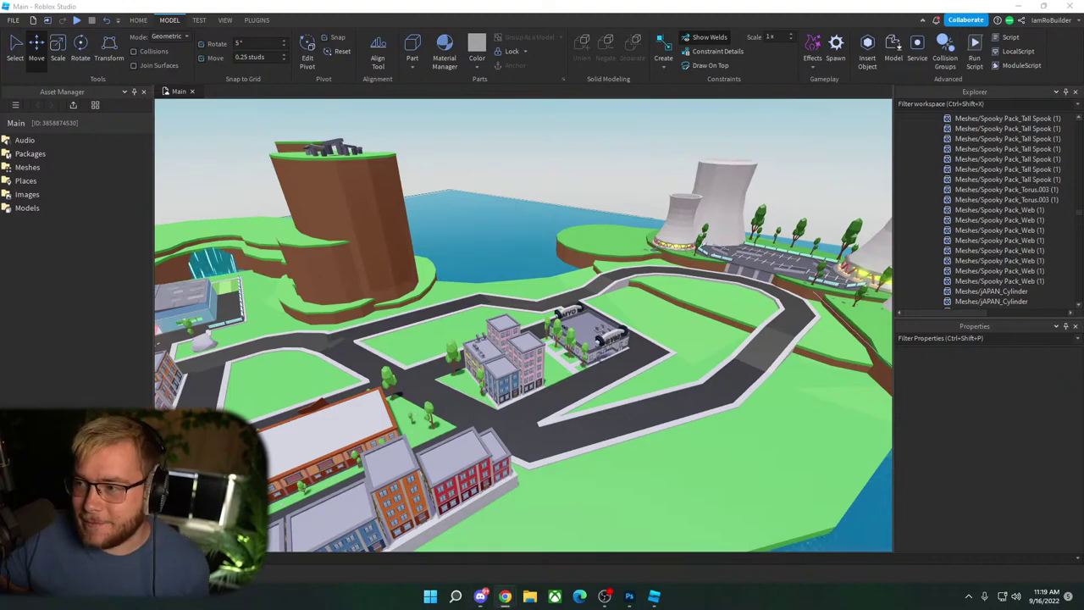
{"action": "left_click_drag", "start_coordinate": [457, 0], "coordinate": [462, 2]}
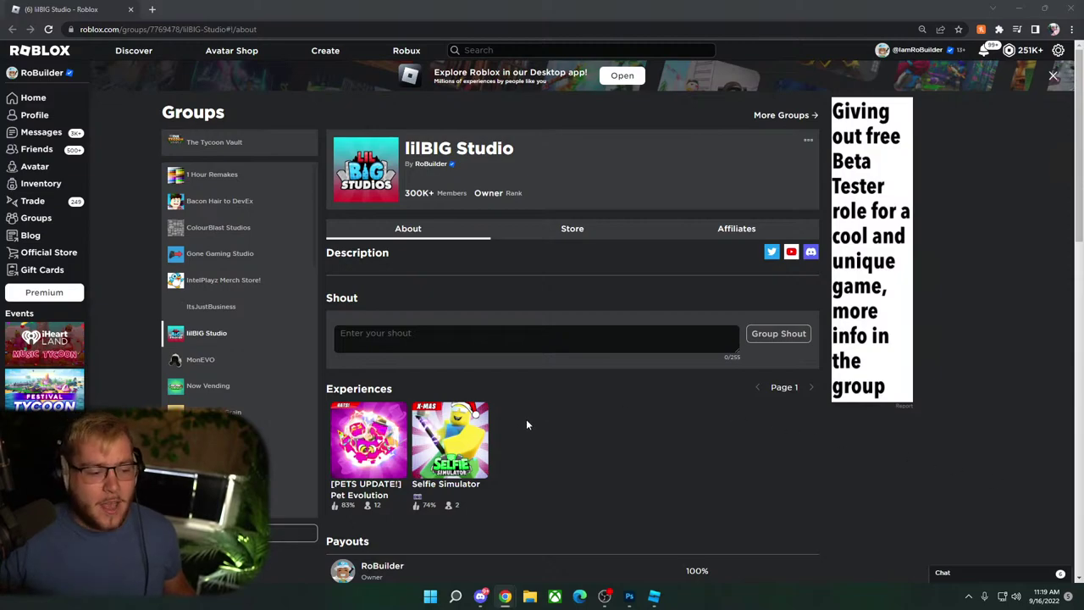
{"action": "left_click", "coordinate": [373, 498]}
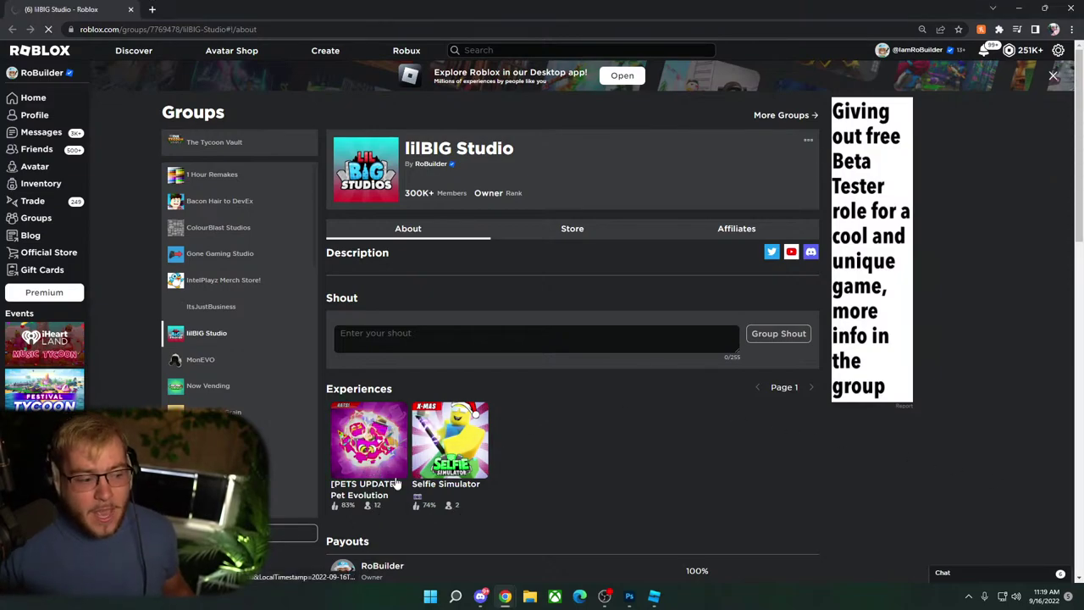
{"action": "scroll", "coordinate": [372, 449], "scroll_direction": "down", "scroll_amount": 5}
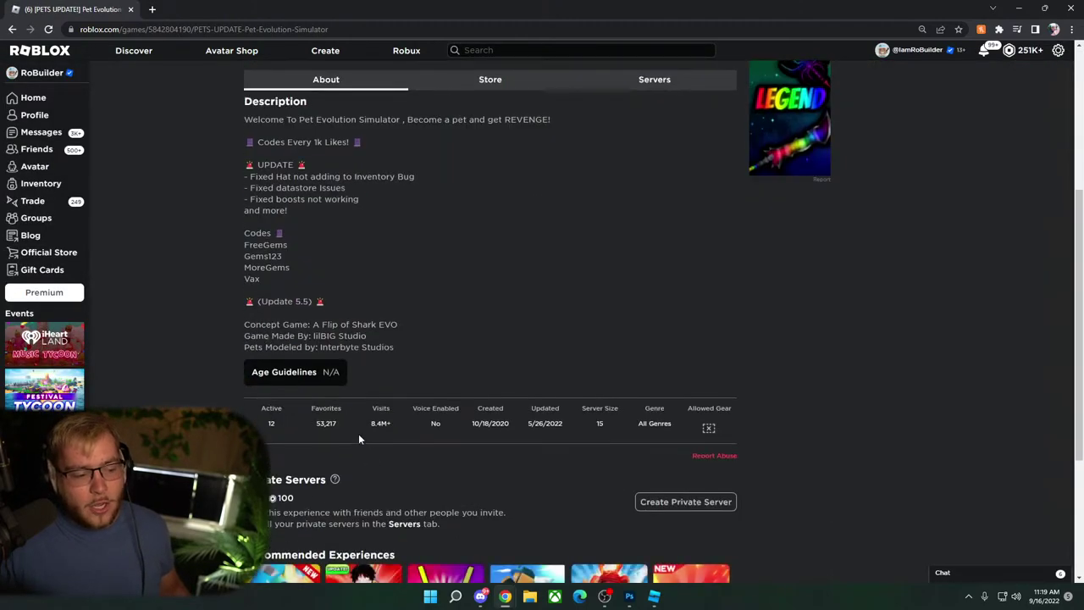
{"action": "double_click", "coordinate": [380, 422]}
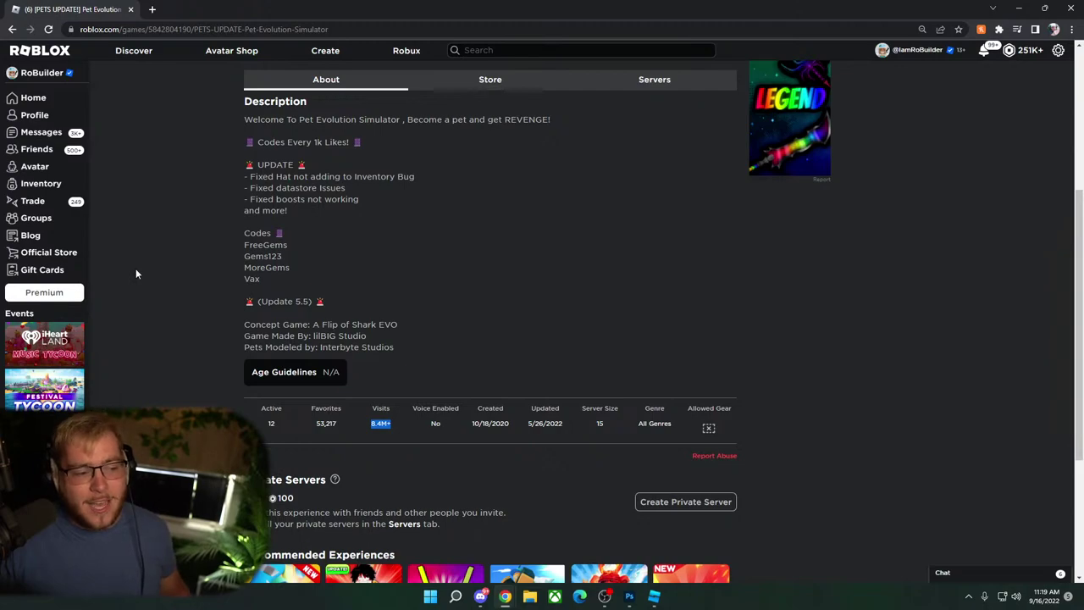
{"action": "scroll", "coordinate": [149, 271], "scroll_direction": "up", "scroll_amount": 3}
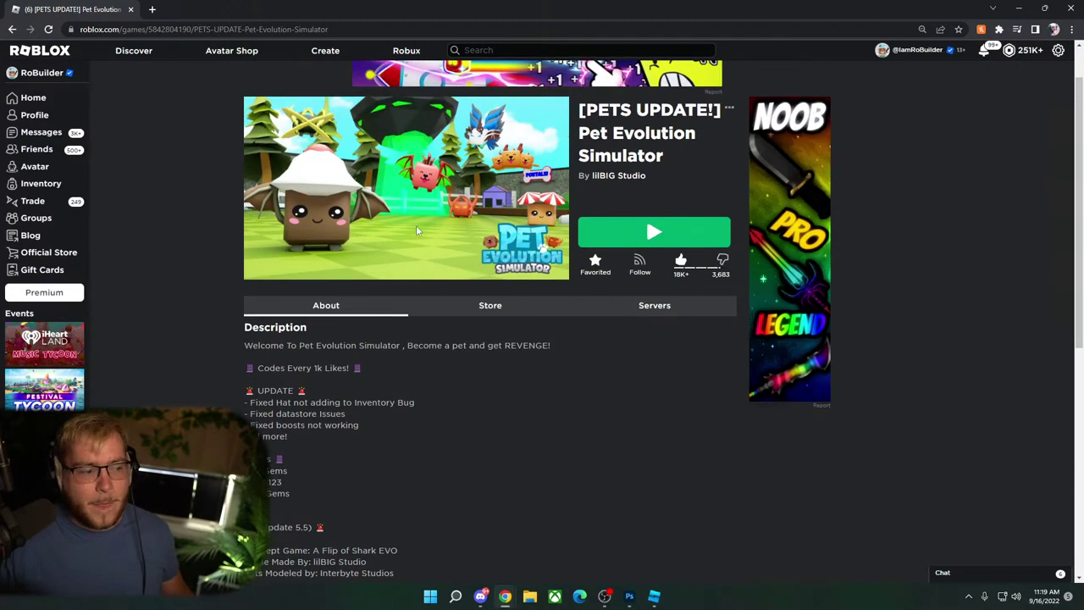
{"action": "left_click", "coordinate": [1019, 9]}
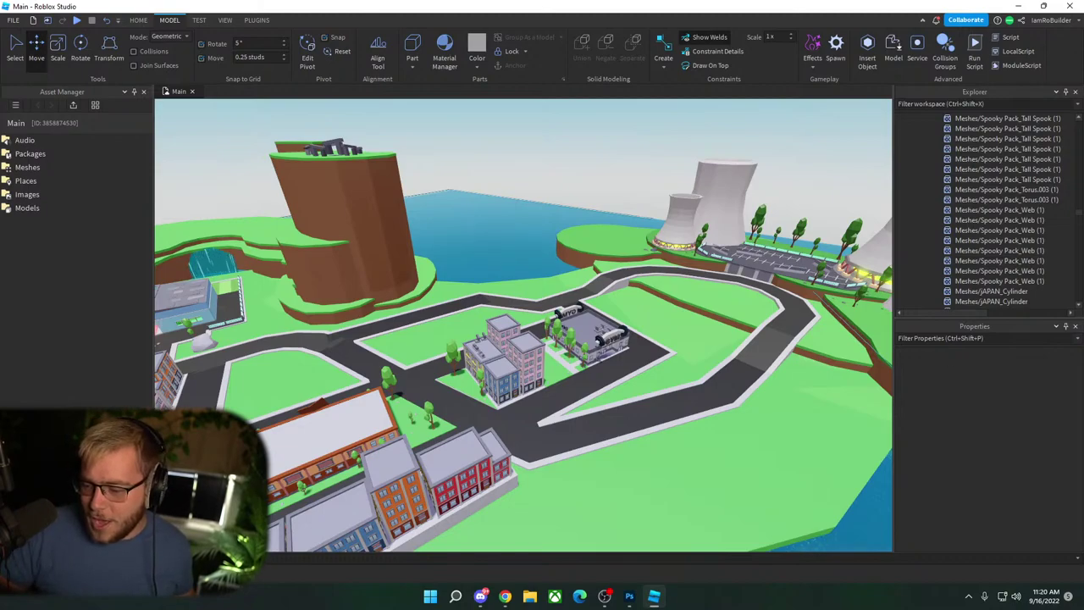
Step: Look over the map from the city towards the haunted house island and the roads around the burning red building
{"action": "key", "text": "alt+Tab"}
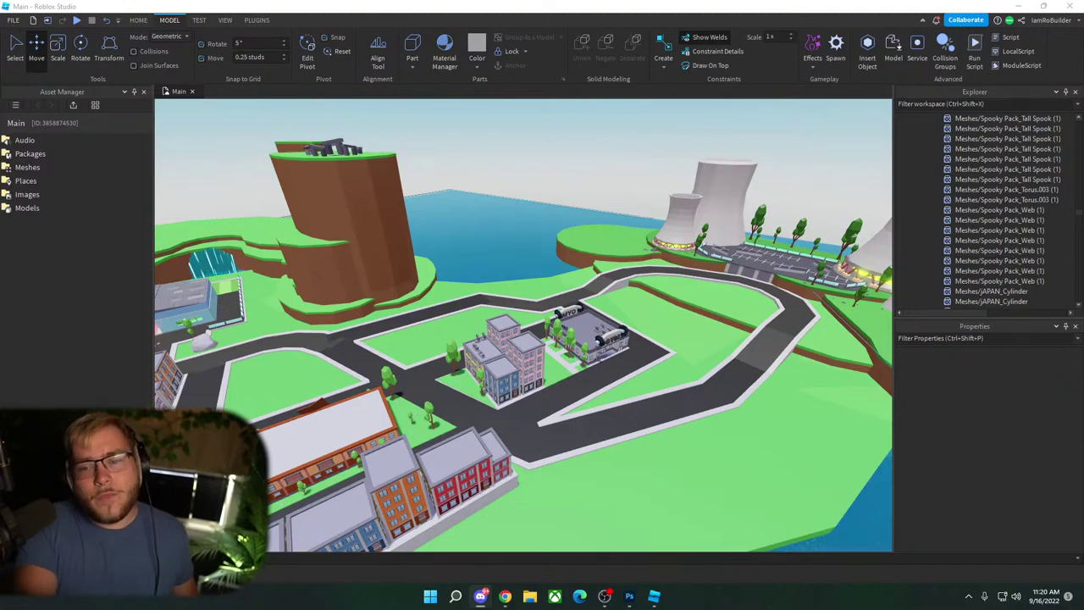
{"action": "key", "text": "alt+Tab"}
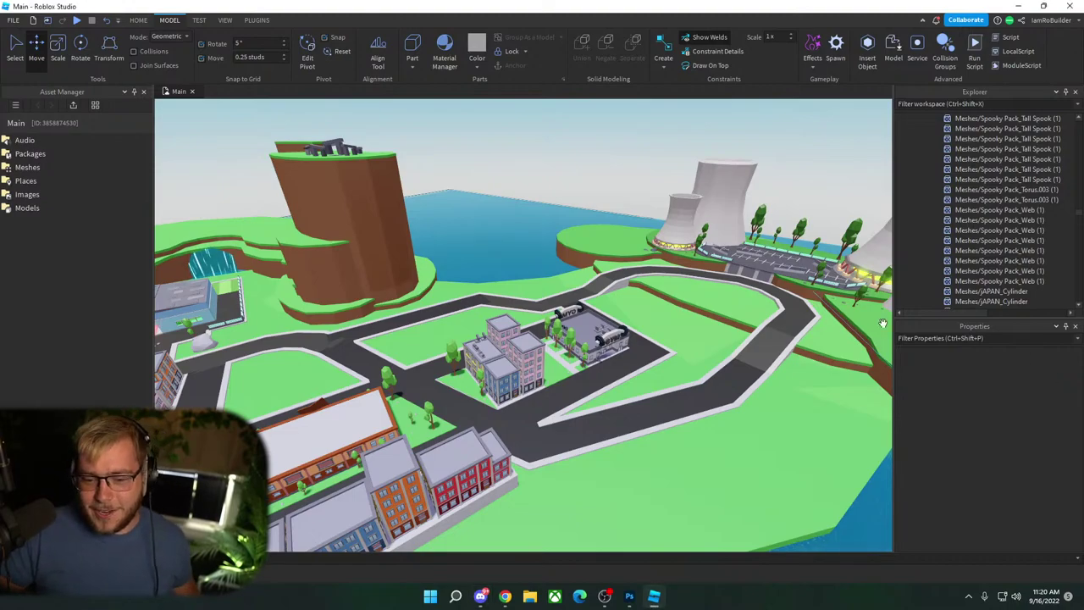
{"action": "right_click_drag", "start_coordinate": [563, 235], "coordinate": [560, 216]}
{"action": "key", "text": "w"}
{"action": "key", "text": "w"}
{"action": "key", "text": "w"}
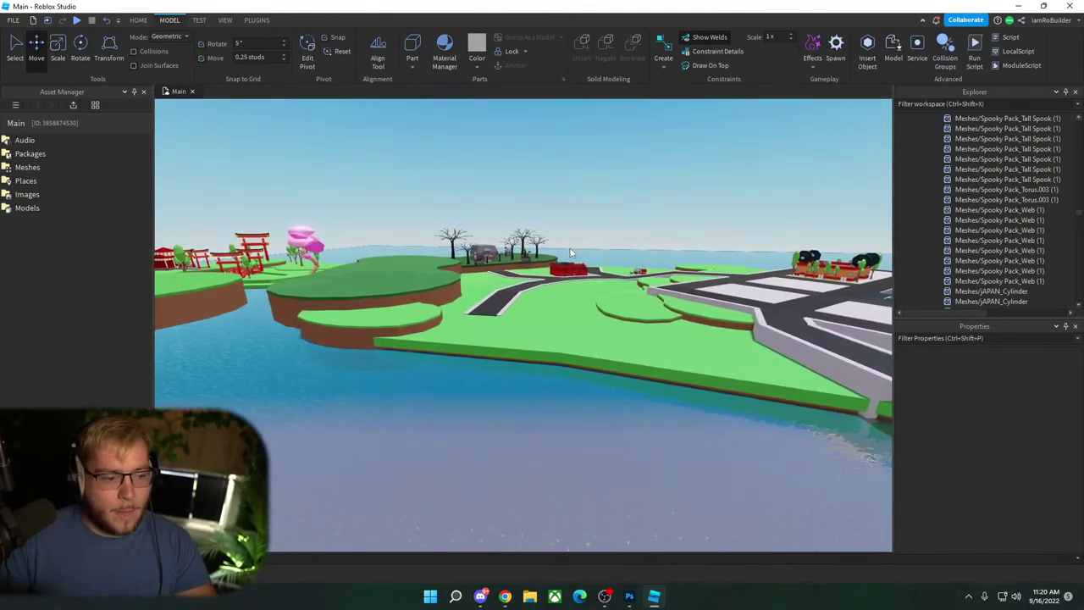
{"action": "right_click_drag", "start_coordinate": [591, 265], "coordinate": [589, 266]}
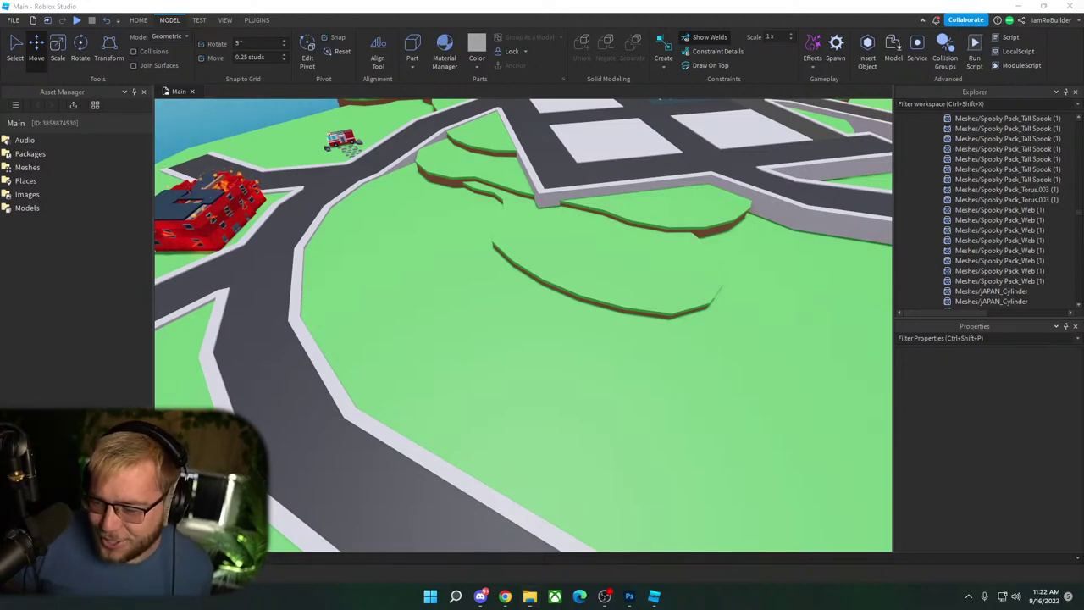
Step: Bring over the YouTube live chat window and publish a poll asking "what one" with the options 1 and 2
{"action": "left_click_drag", "start_coordinate": [1083, 12], "coordinate": [629, 16]}
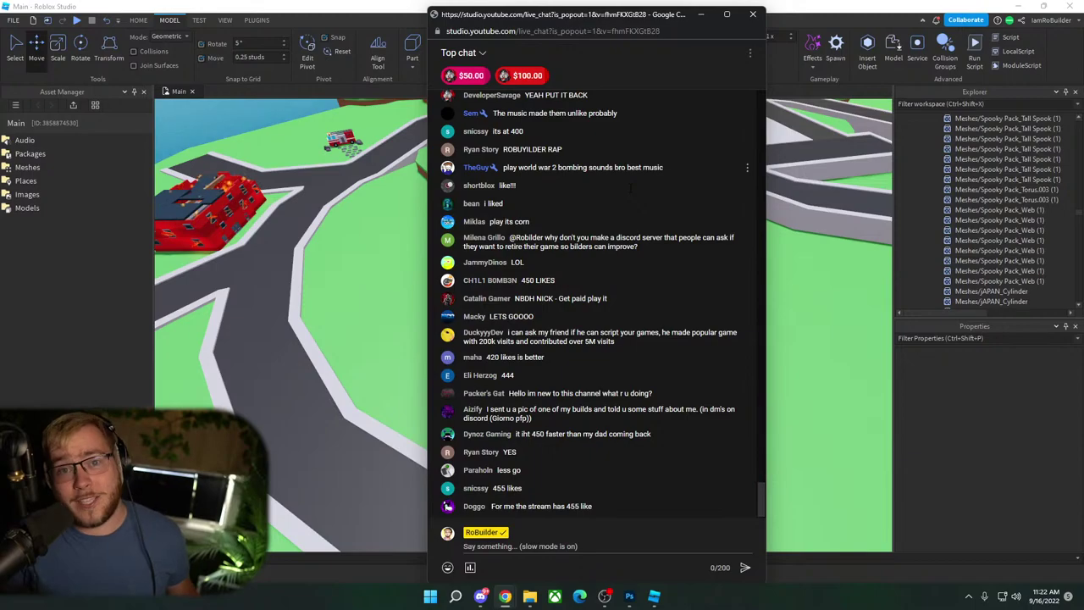
{"action": "left_click", "coordinate": [470, 567]}
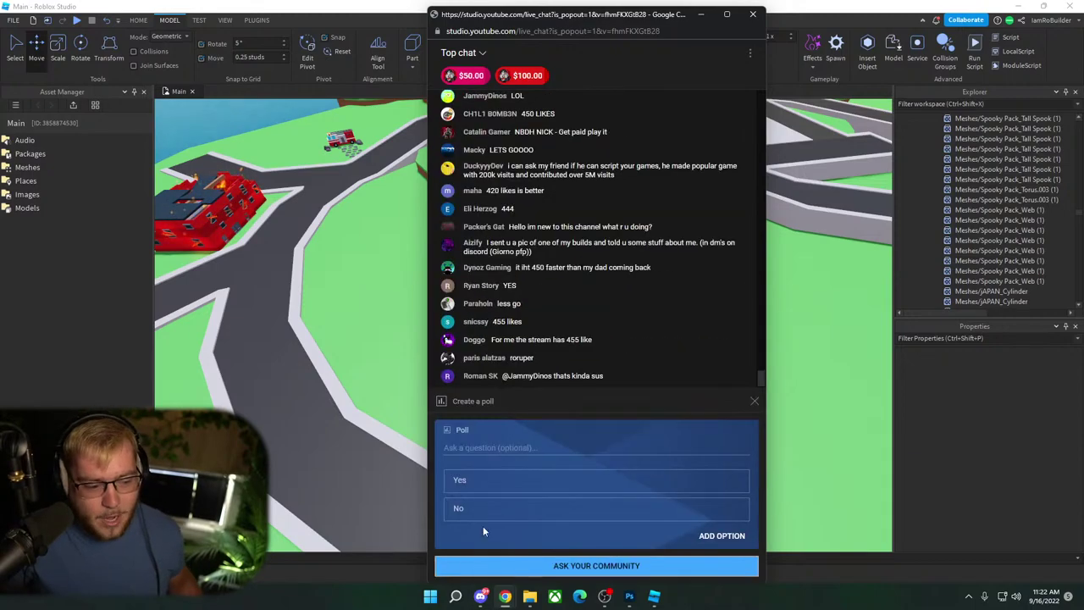
{"action": "left_click", "coordinate": [490, 449]}
{"action": "type", "text": "what"}
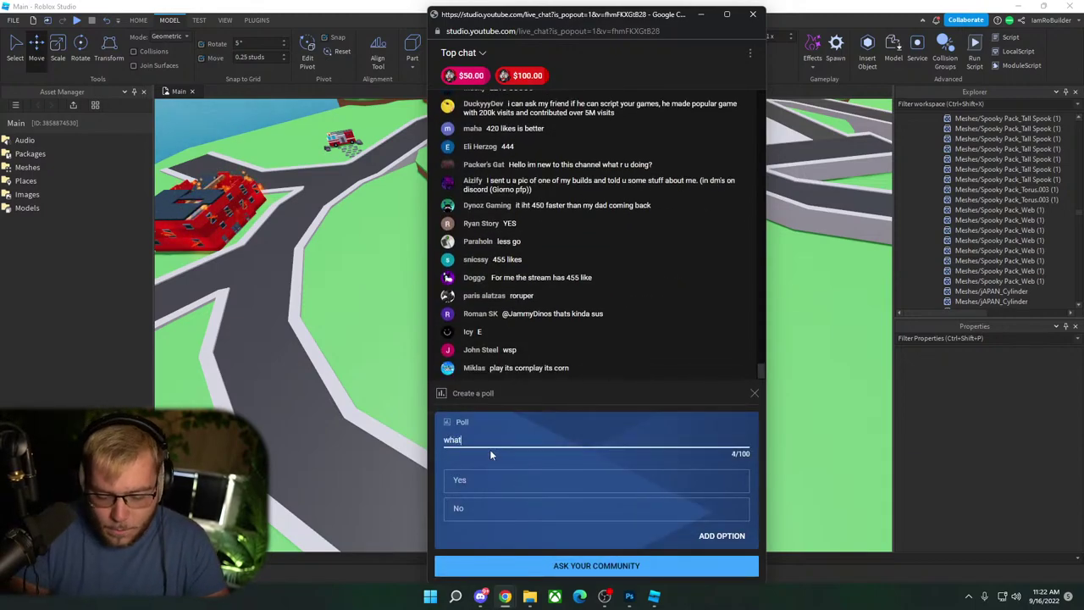
{"action": "type", "text": " one"}
{"action": "left_click", "coordinate": [511, 480]}
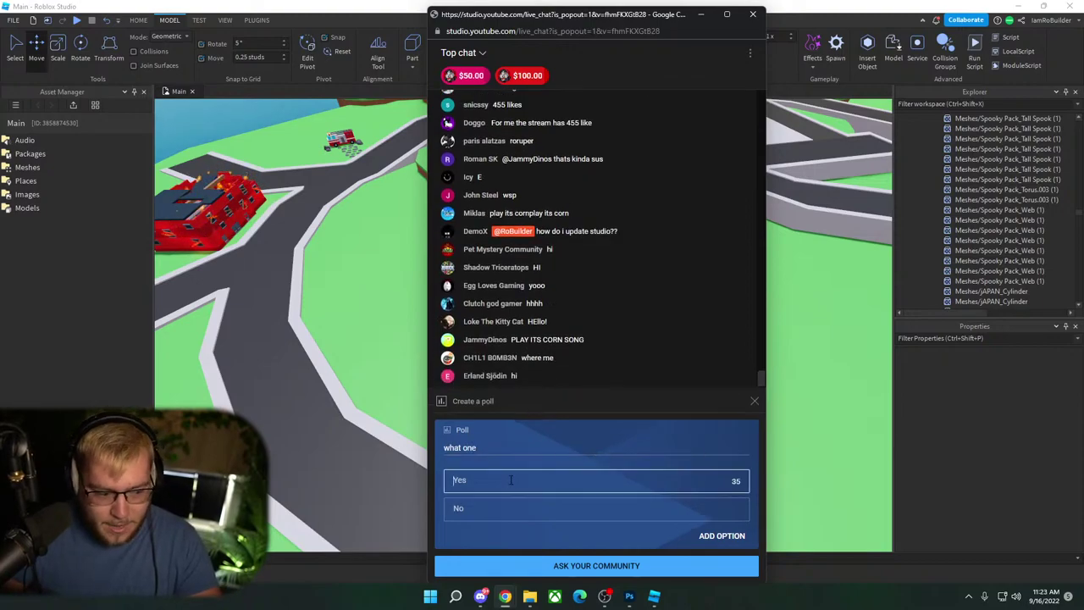
{"action": "type", "text": "1"}
{"action": "key", "text": "Tab"}
{"action": "type", "text": "2"}
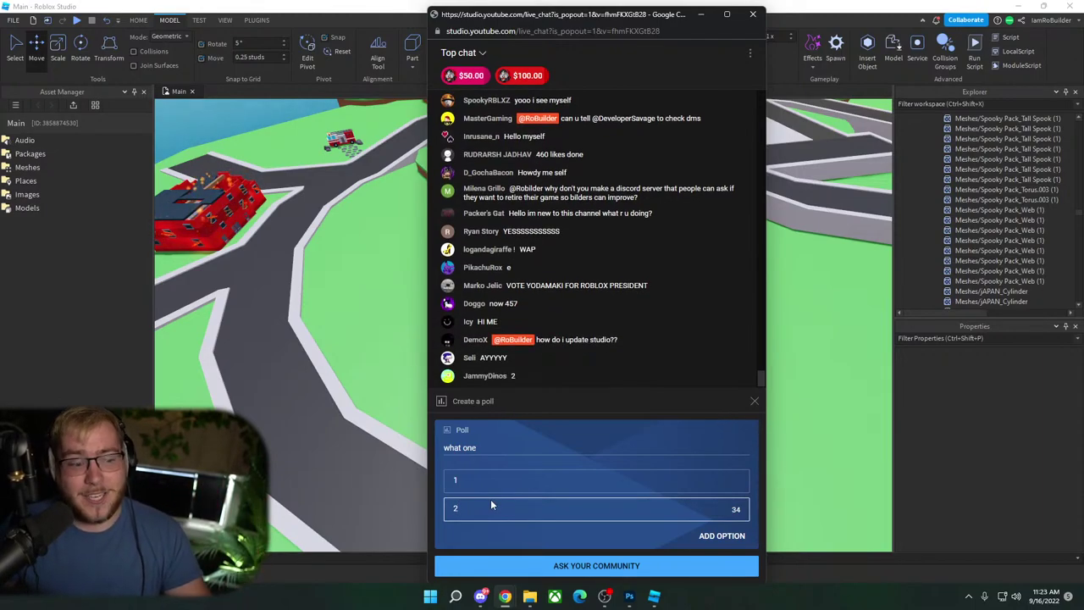
{"action": "left_click", "coordinate": [562, 566]}
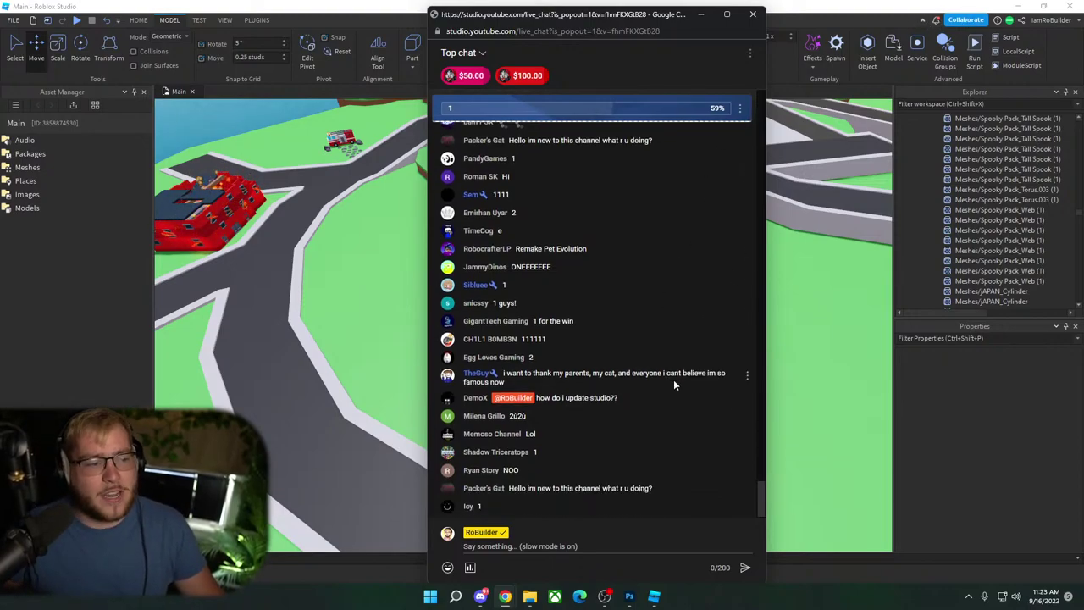
Step: End the running poll in the live chat
{"action": "left_click", "coordinate": [740, 107]}
{"action": "left_click", "coordinate": [702, 151]}
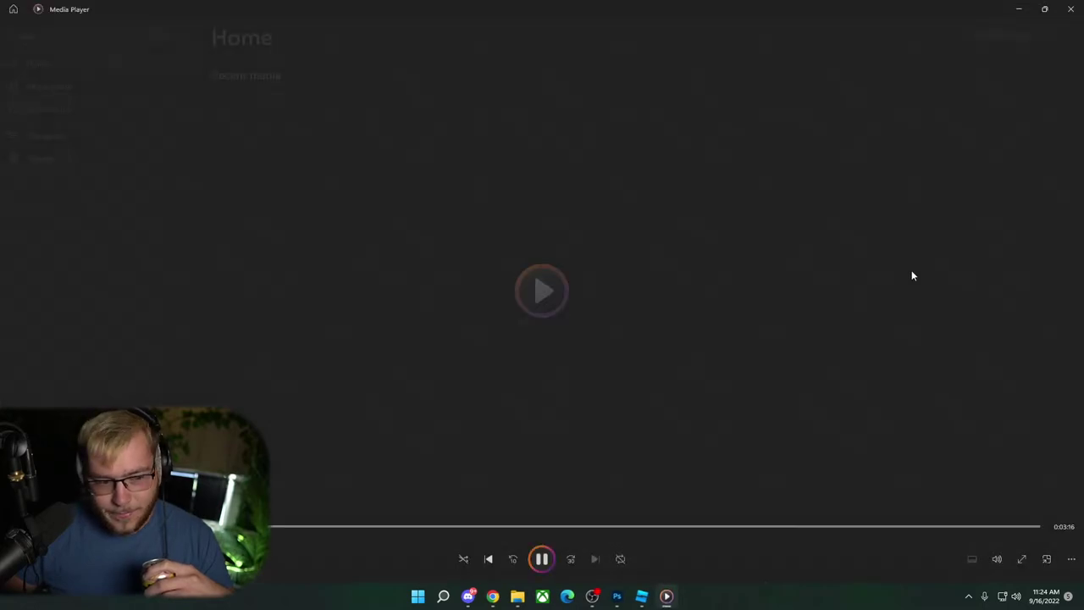
Step: Pause and resume the track in Media Player, place its window beside the live chat, and minimize both windows
{"action": "left_click", "coordinate": [542, 559]}
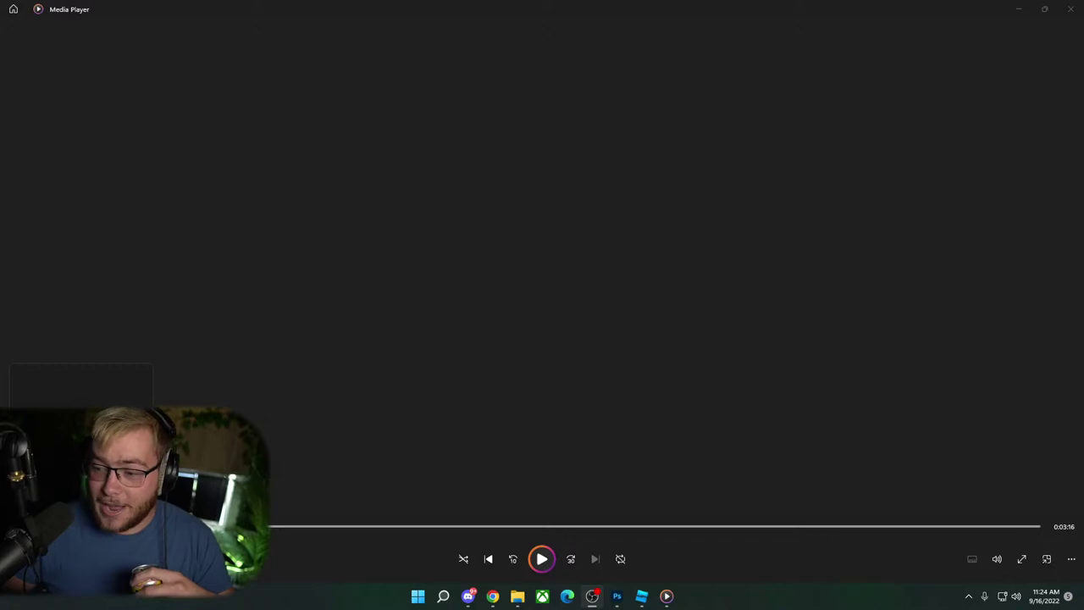
{"action": "left_click", "coordinate": [552, 559]}
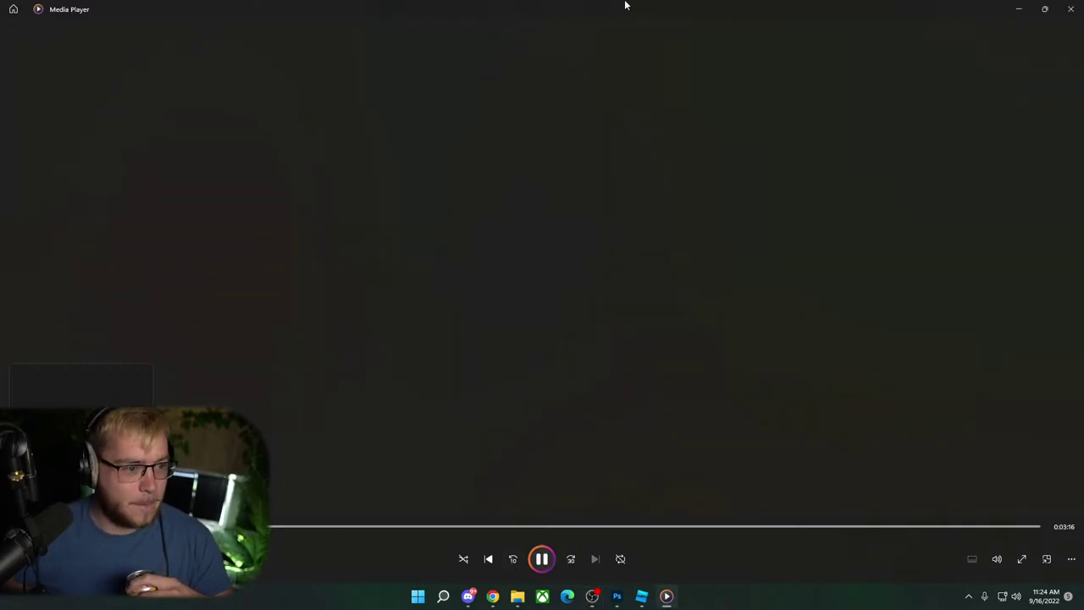
{"action": "left_click_drag", "start_coordinate": [625, 5], "coordinate": [345, 44]}
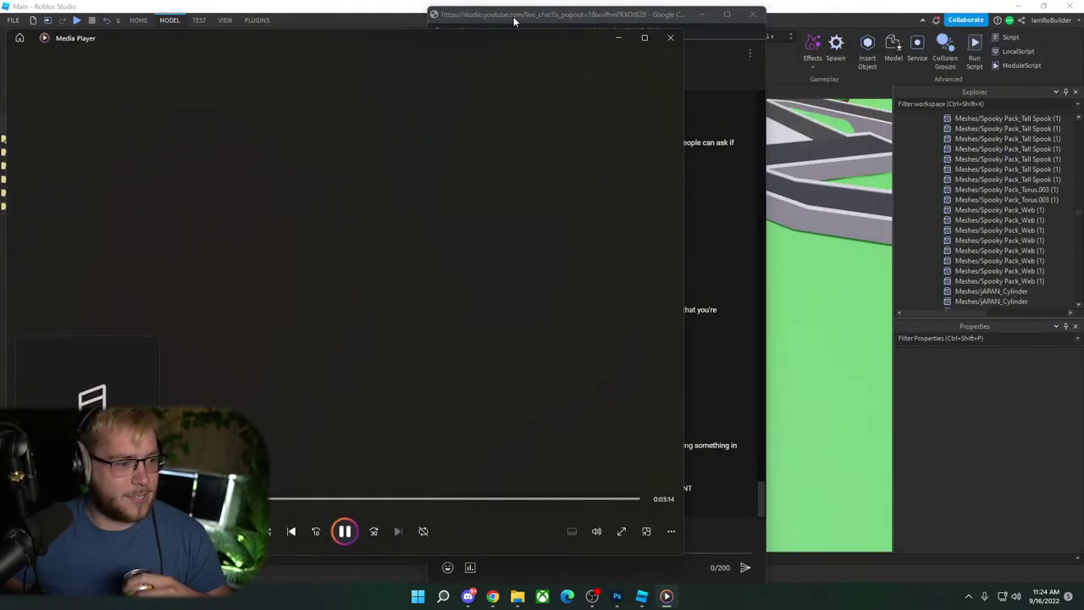
{"action": "left_click_drag", "start_coordinate": [509, 10], "coordinate": [811, 3]}
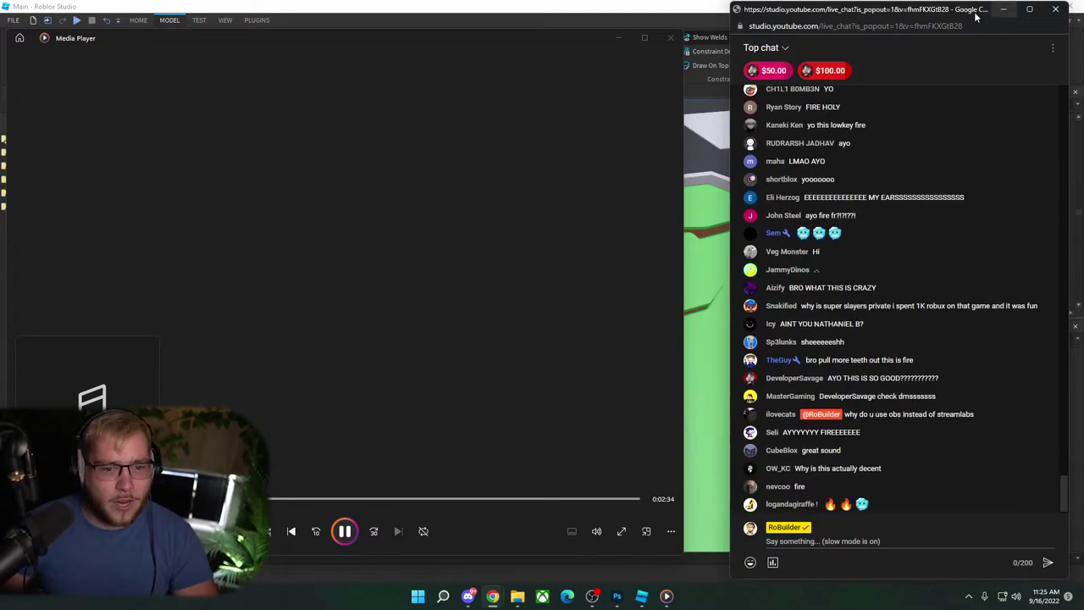
{"action": "left_click", "coordinate": [1003, 9]}
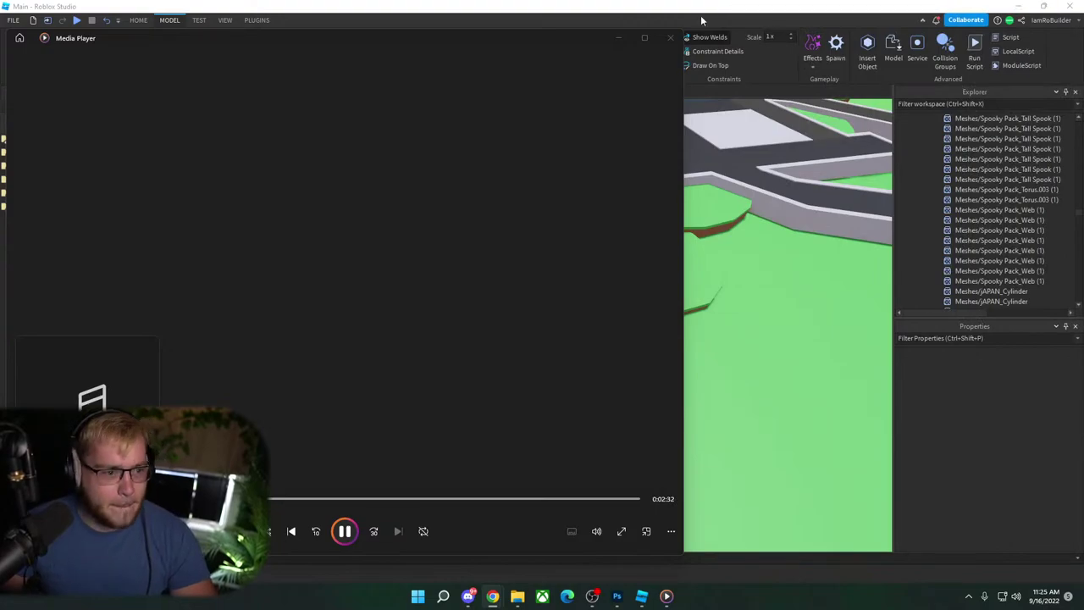
{"action": "left_click", "coordinate": [618, 39]}
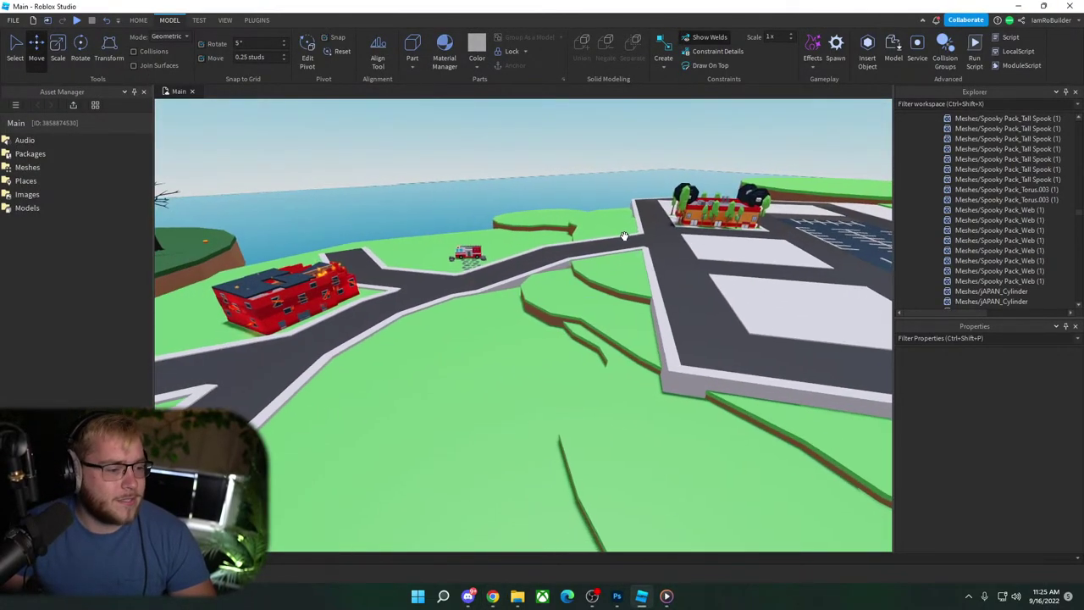
Step: Examine the empty islands, the roads and the parking lot area of the Roblox map from several heights
{"action": "key", "text": "w"}
{"action": "right_click_drag", "start_coordinate": [549, 232], "coordinate": [552, 225]}
{"action": "key", "text": "w"}
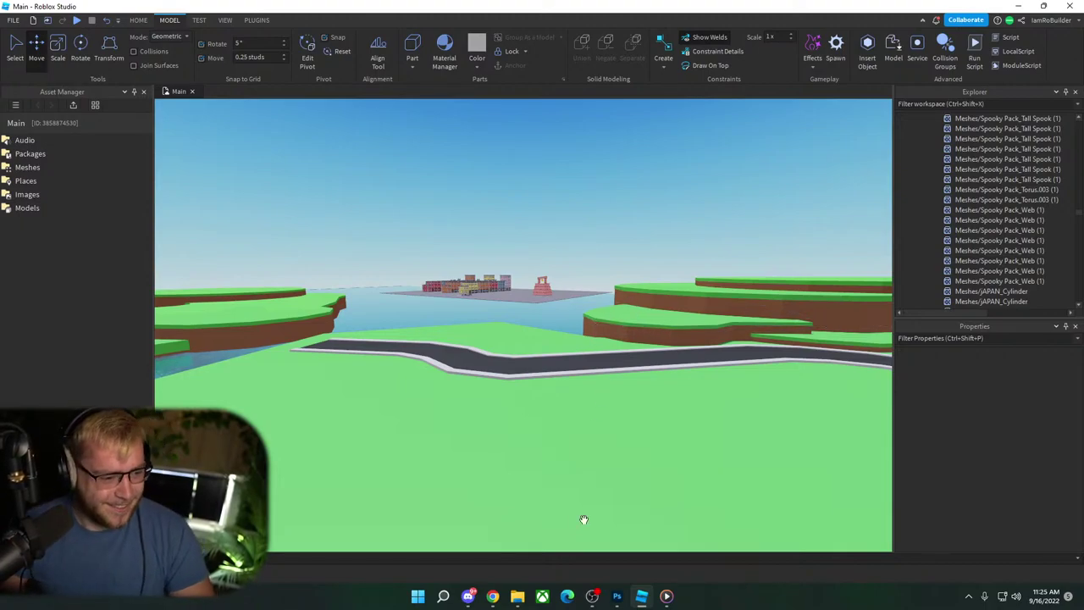
{"action": "right_click_drag", "start_coordinate": [570, 405], "coordinate": [559, 363]}
{"action": "key", "text": "w"}
{"action": "key", "text": "w"}
{"action": "key", "text": "s"}
{"action": "key", "text": "s"}
{"action": "key", "text": "a"}
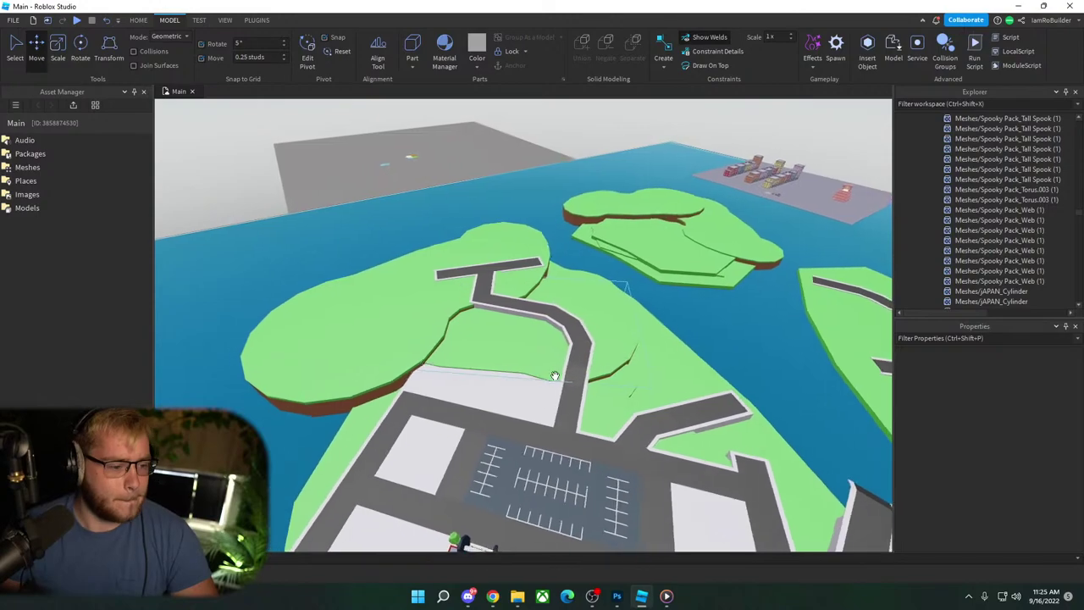
{"action": "key", "text": "w"}
{"action": "key", "text": "d"}
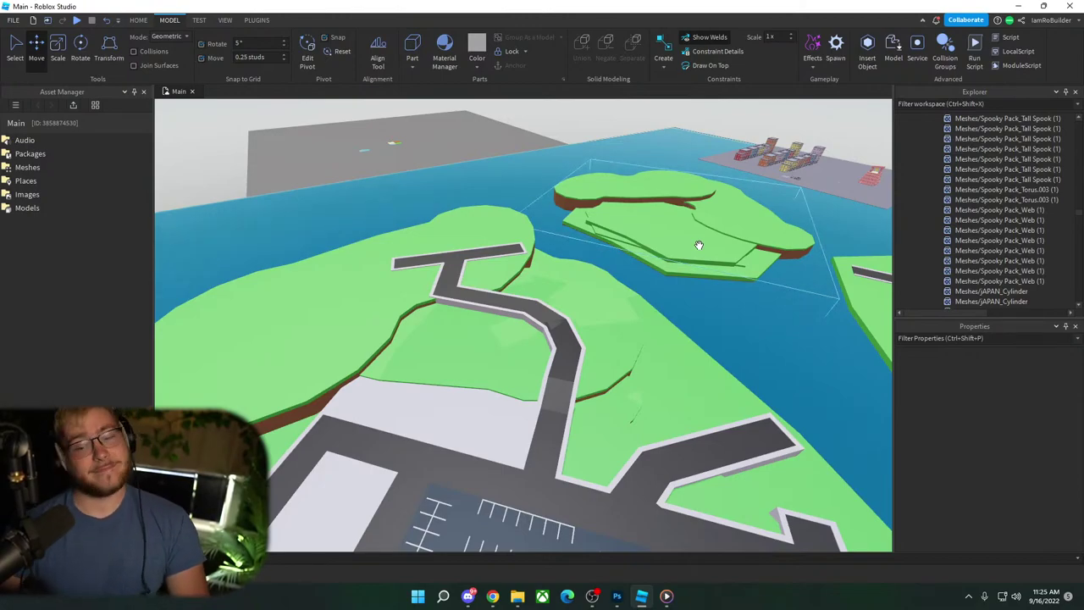
Step: Inspect the open grass area by the water between the raised road and the haunted house island
{"action": "right_click_drag", "start_coordinate": [708, 299], "coordinate": [675, 296]}
{"action": "key", "text": "w"}
{"action": "key", "text": "w"}
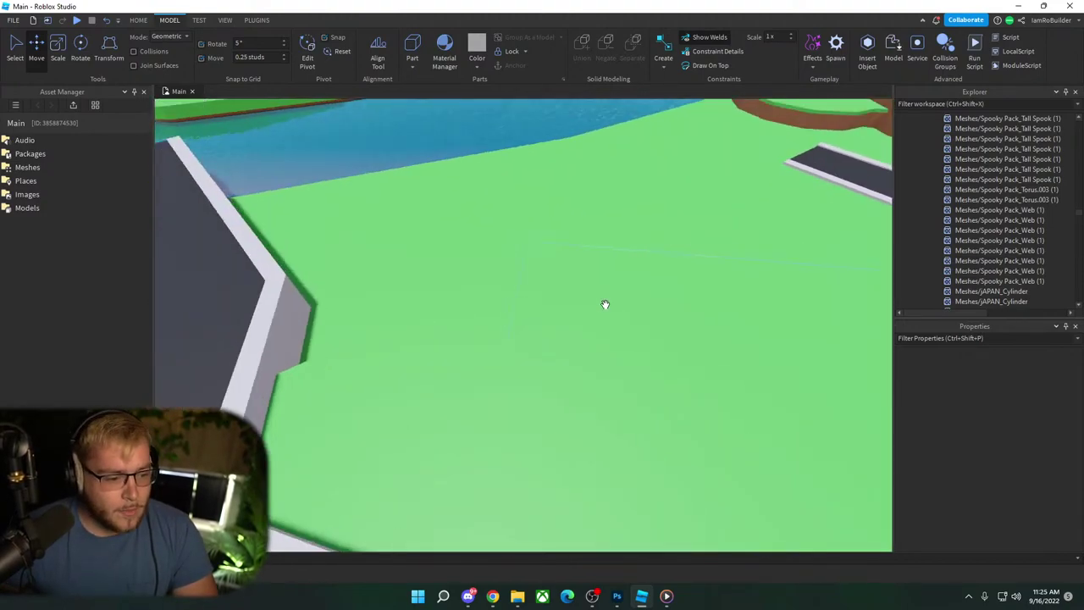
{"action": "right_click_drag", "start_coordinate": [606, 305], "coordinate": [606, 304]}
{"action": "key", "text": "s"}
{"action": "key", "text": "s"}
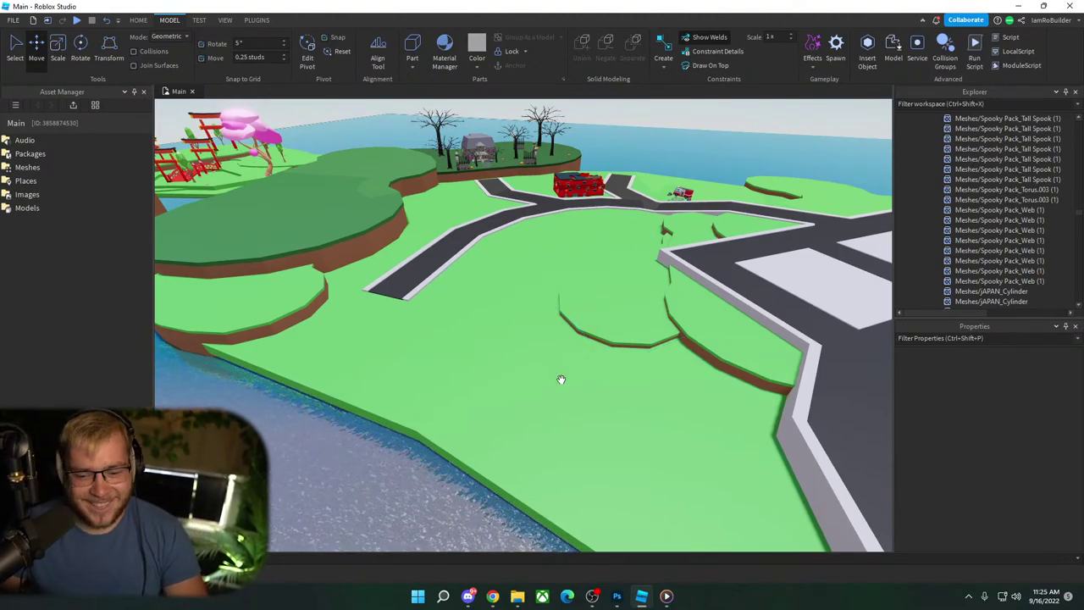
Step: Examine the haunted house island, the burning red building, the parking lot and the orange building from several distances
{"action": "right_click_drag", "start_coordinate": [559, 365], "coordinate": [553, 365]}
{"action": "key", "text": "w"}
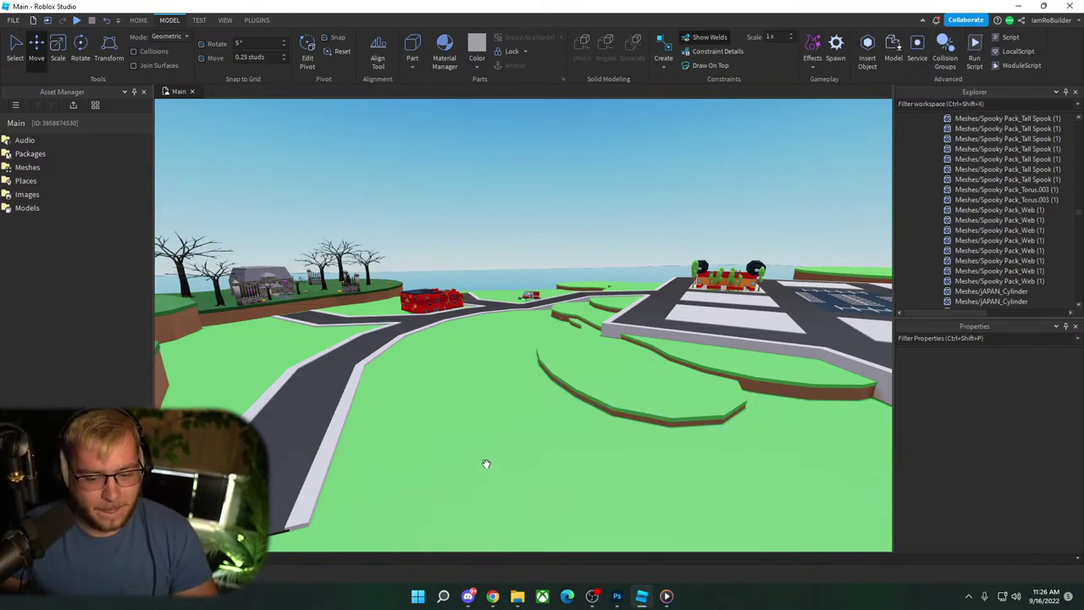
{"action": "key", "text": "s"}
{"action": "right_click_drag", "start_coordinate": [487, 464], "coordinate": [495, 403]}
{"action": "key", "text": "w"}
{"action": "key", "text": "w"}
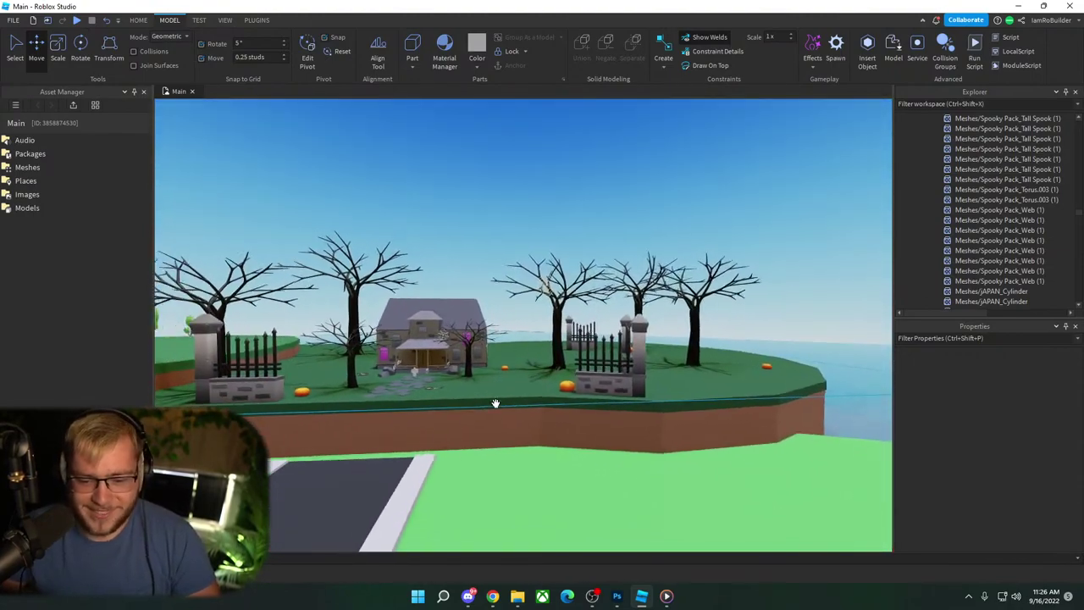
{"action": "scroll", "coordinate": [495, 400], "scroll_direction": "down", "scroll_amount": 10}
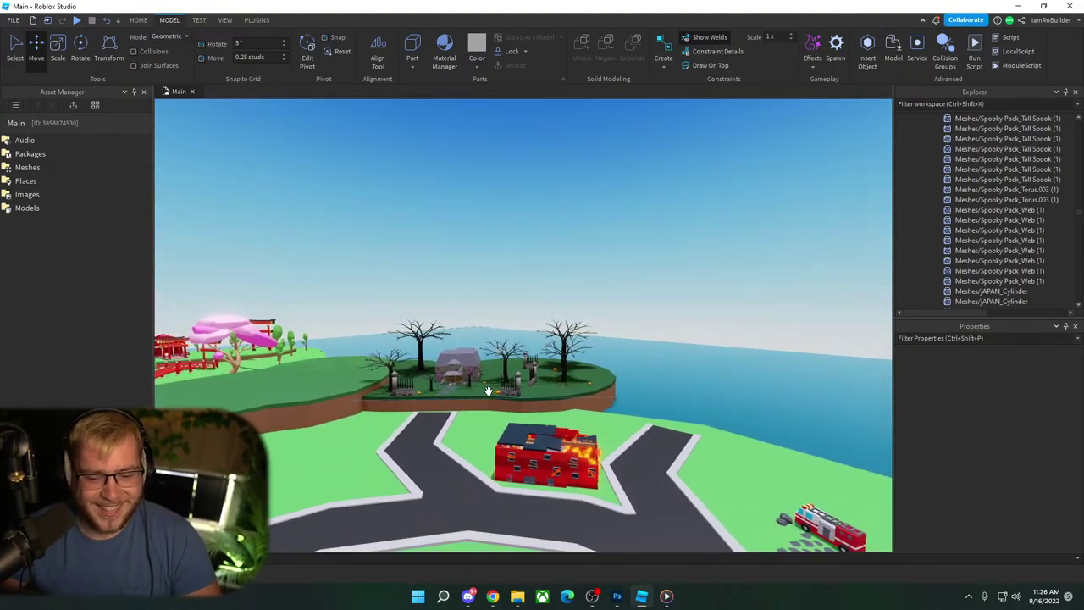
{"action": "key", "text": "a"}
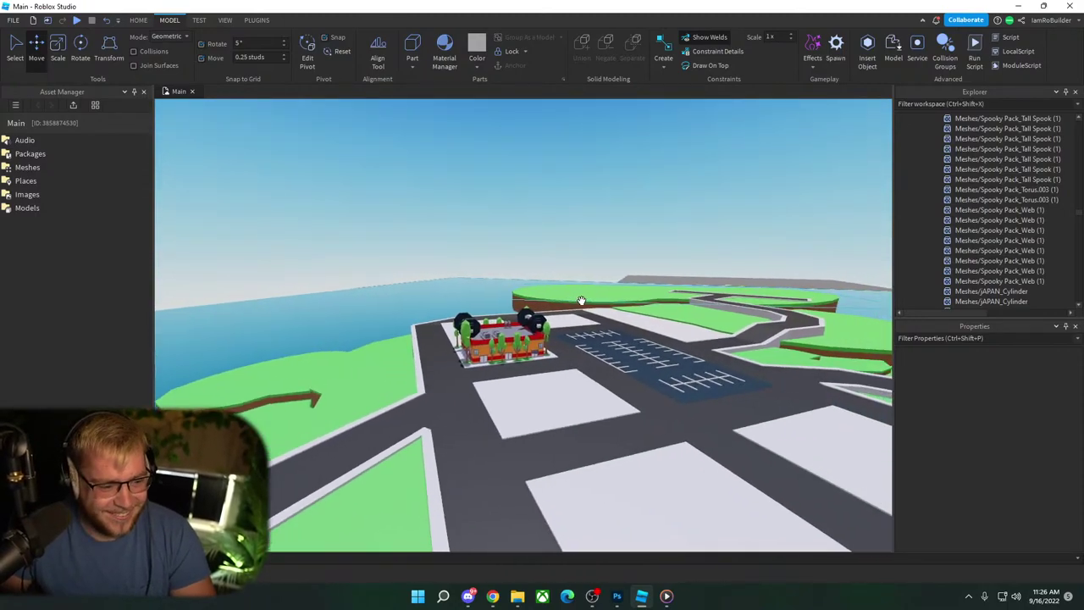
{"action": "scroll", "coordinate": [552, 315], "scroll_direction": "down", "scroll_amount": 8}
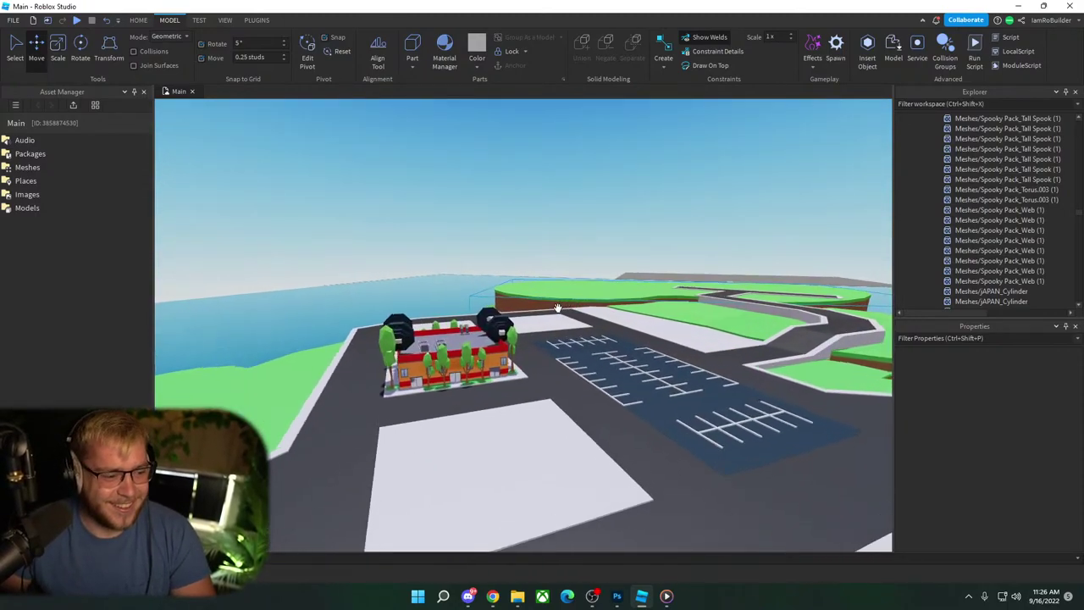
{"action": "scroll", "coordinate": [553, 320], "scroll_direction": "down", "scroll_amount": 10}
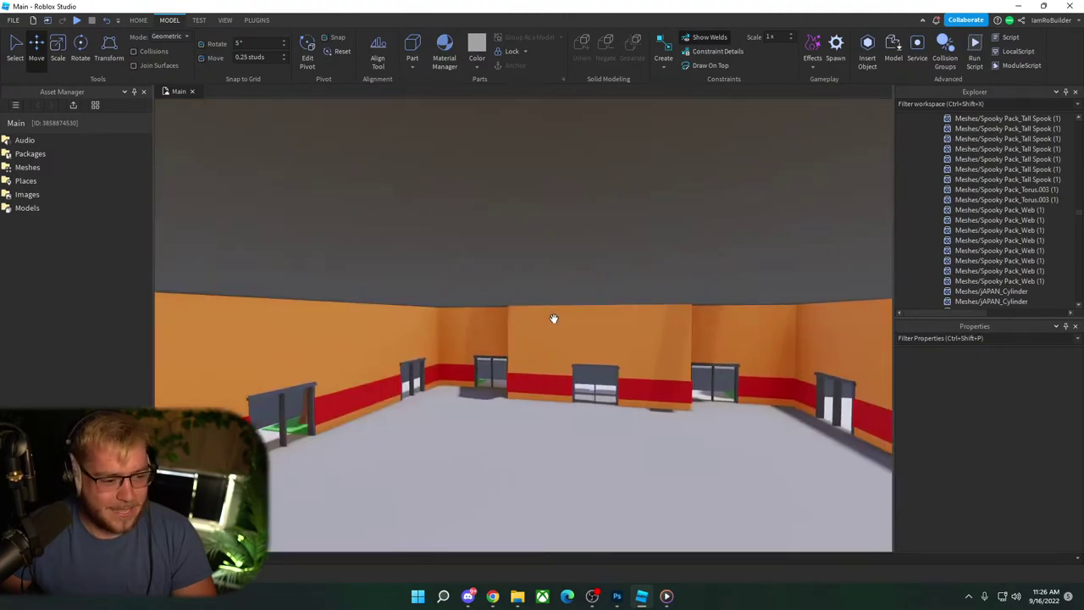
{"action": "scroll", "coordinate": [553, 324], "scroll_direction": "down", "scroll_amount": 10}
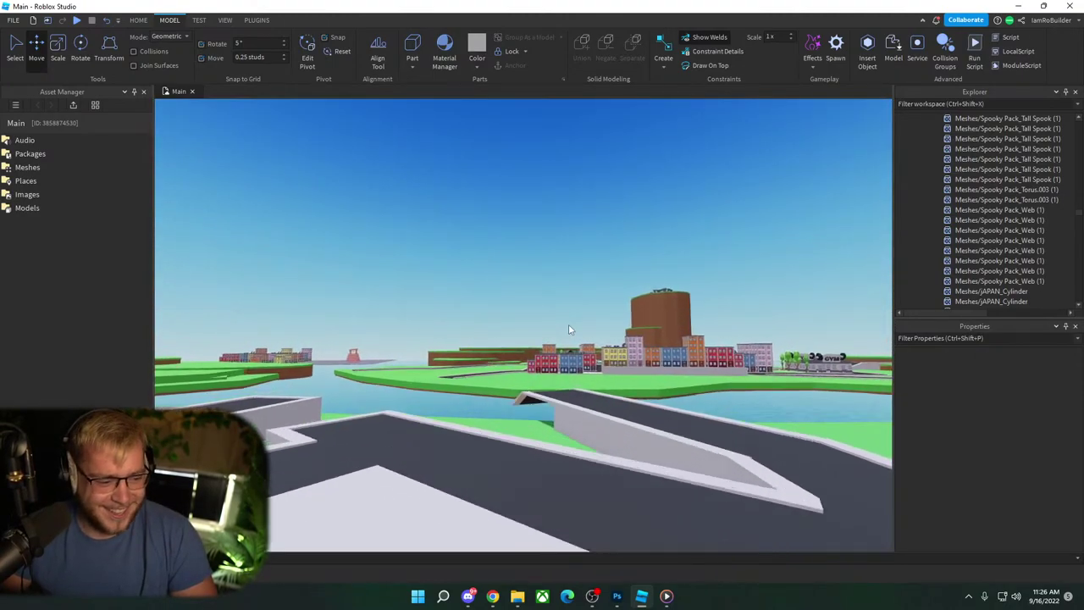
Step: Examine the city blocks, the cooling towers, the Japanese garden and the raised roads near the fire truck
{"action": "scroll", "coordinate": [560, 329], "scroll_direction": "down", "scroll_amount": 10}
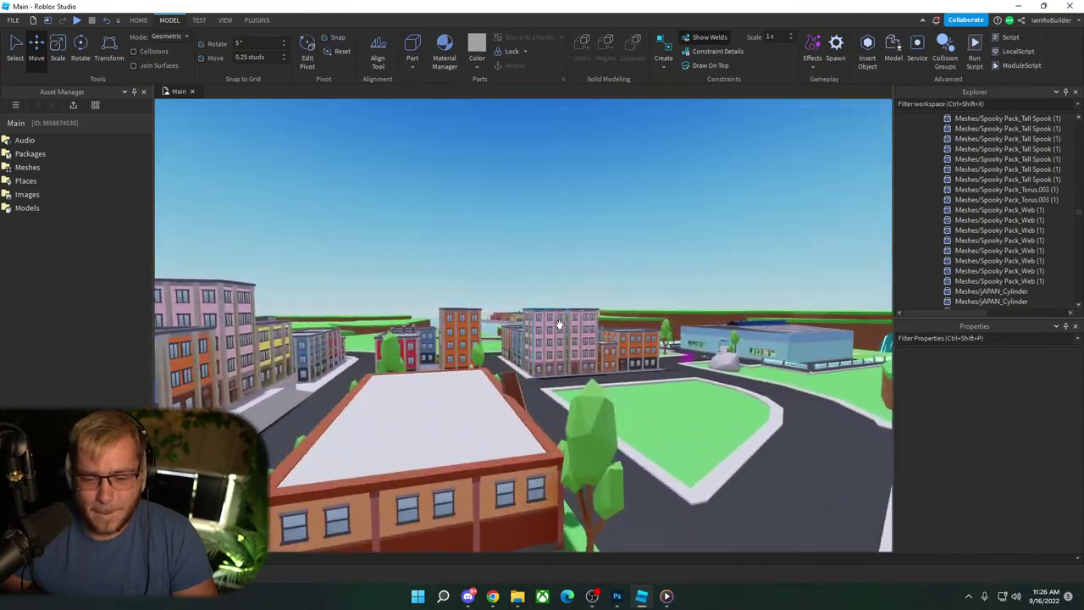
{"action": "scroll", "coordinate": [560, 324], "scroll_direction": "down", "scroll_amount": 8}
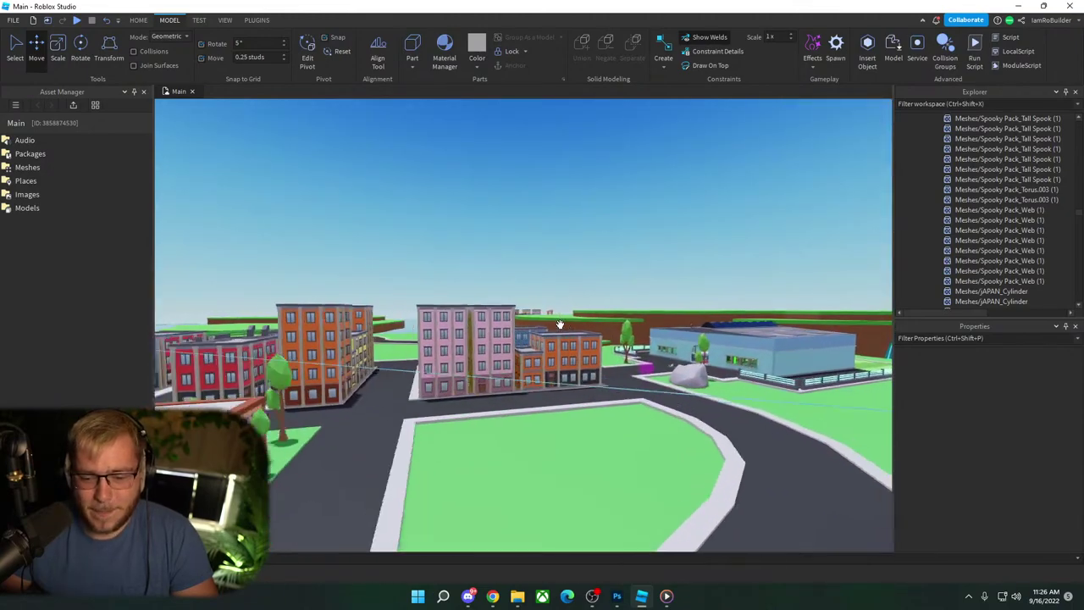
{"action": "scroll", "coordinate": [559, 324], "scroll_direction": "up", "scroll_amount": 8}
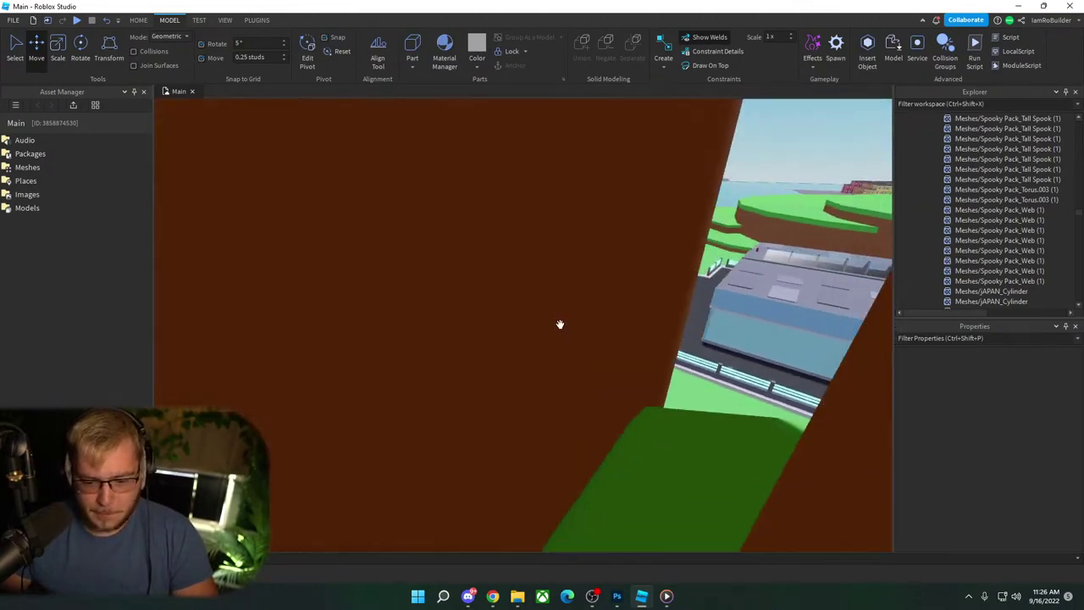
{"action": "scroll", "coordinate": [559, 324], "scroll_direction": "up", "scroll_amount": 10}
{"action": "scroll", "coordinate": [560, 325], "scroll_direction": "down", "scroll_amount": 15}
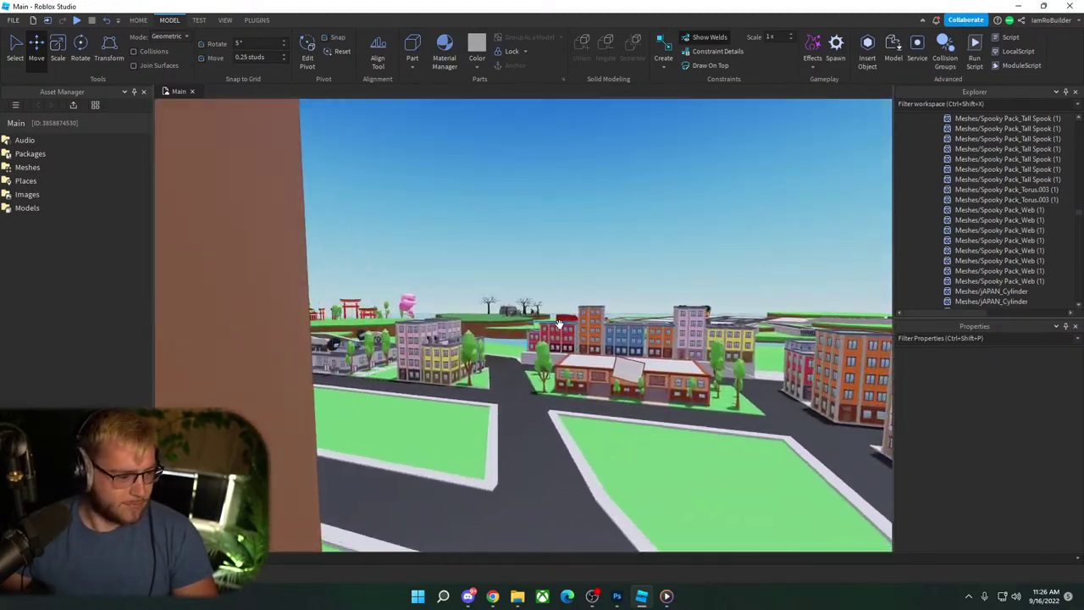
{"action": "scroll", "coordinate": [552, 336], "scroll_direction": "down", "scroll_amount": 12}
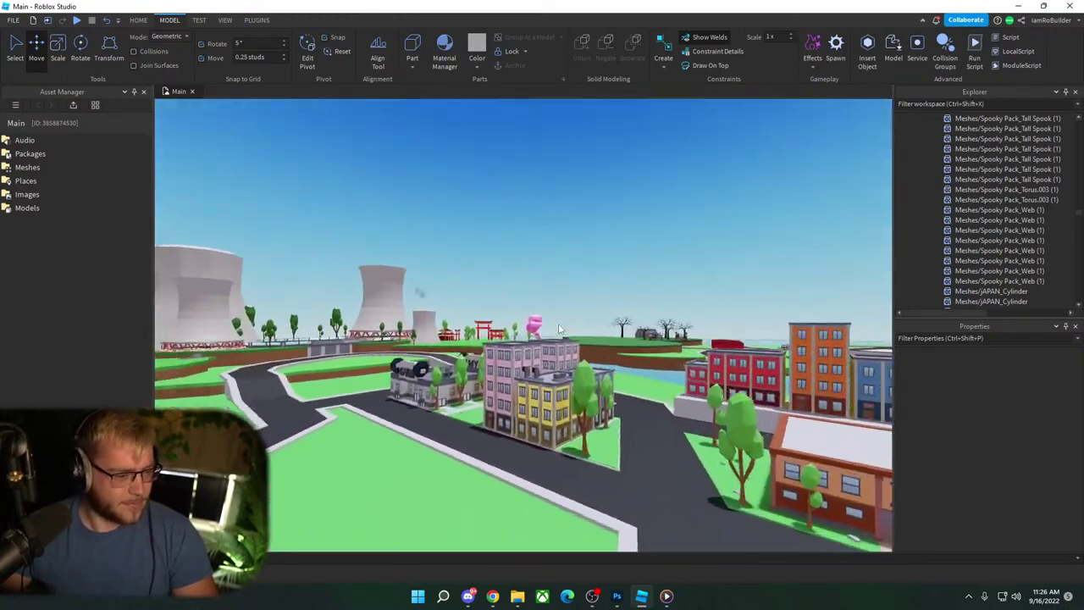
{"action": "scroll", "coordinate": [550, 333], "scroll_direction": "down", "scroll_amount": 15}
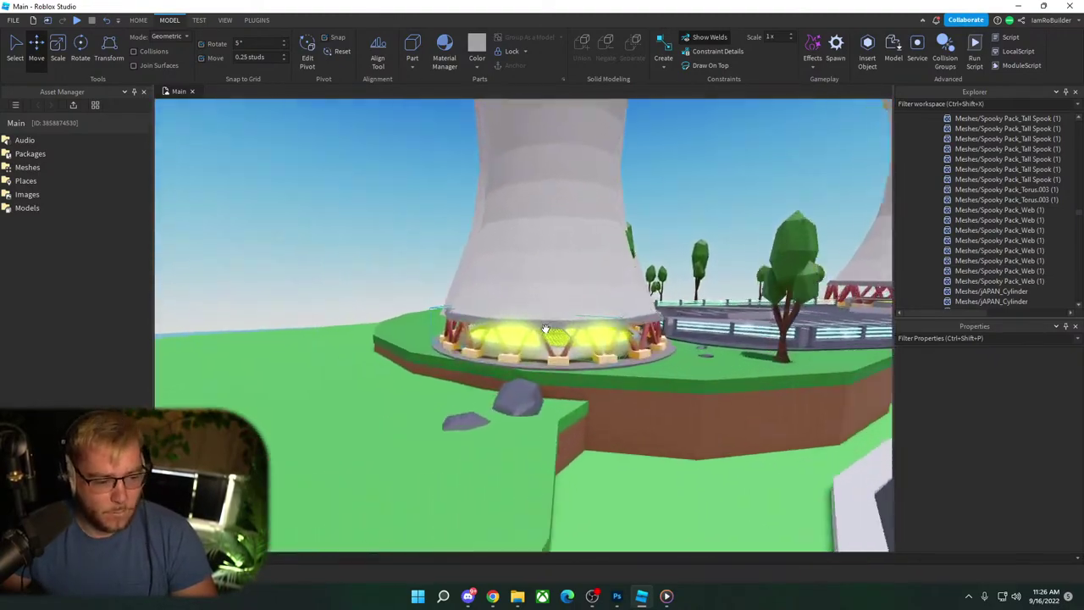
{"action": "scroll", "coordinate": [547, 329], "scroll_direction": "down", "scroll_amount": 15}
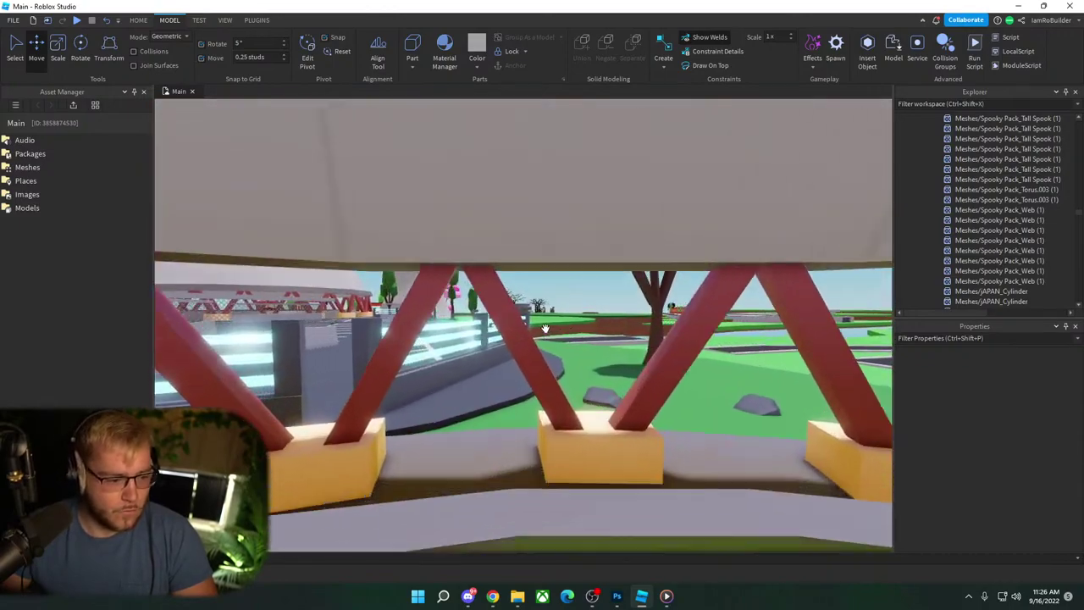
{"action": "scroll", "coordinate": [546, 328], "scroll_direction": "down", "scroll_amount": 15}
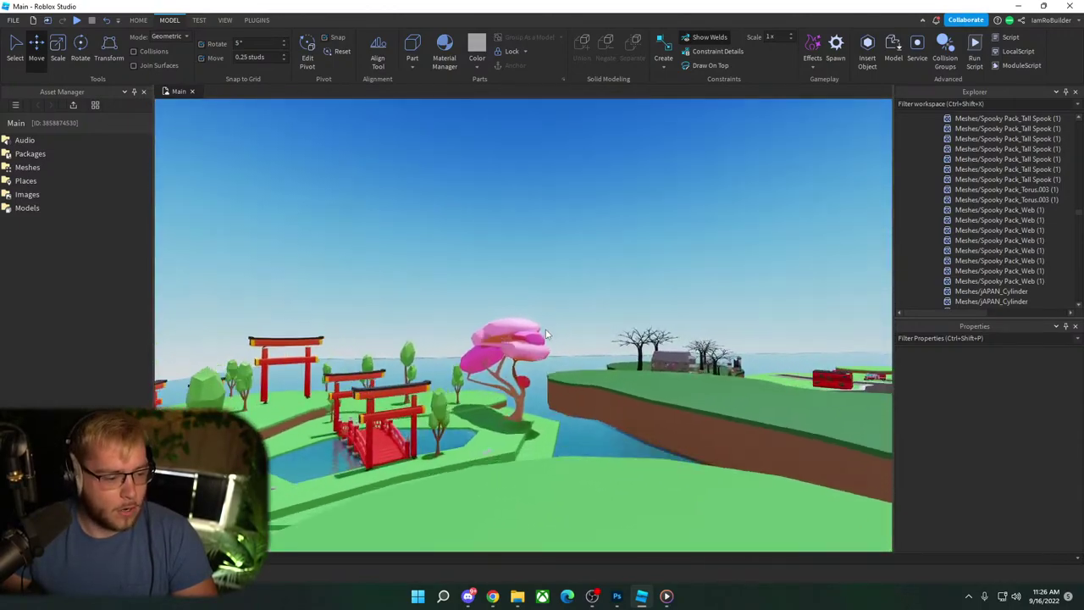
{"action": "scroll", "coordinate": [547, 329], "scroll_direction": "down", "scroll_amount": 15}
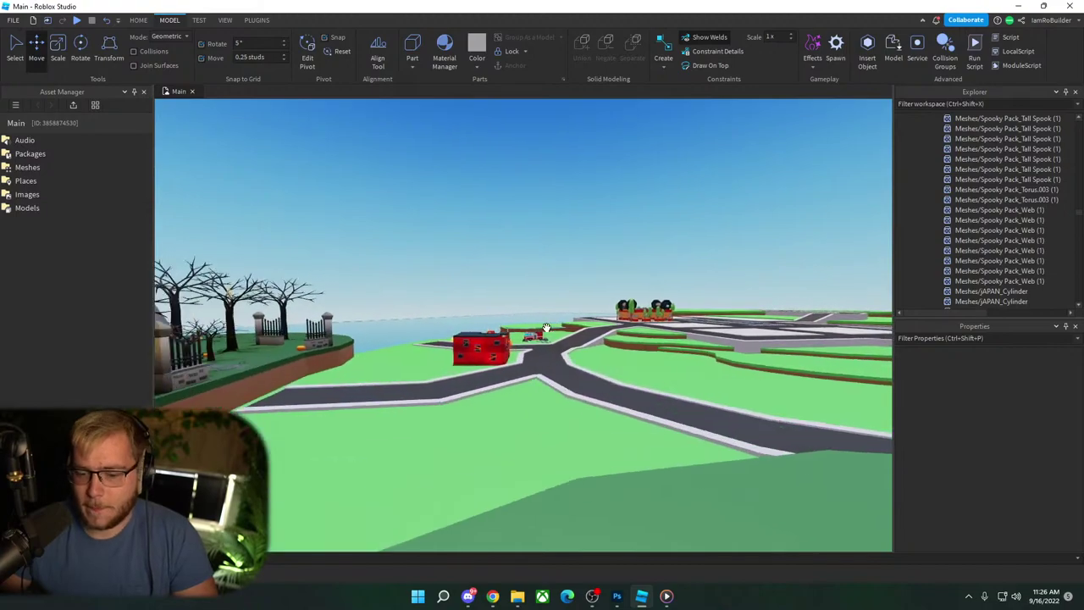
{"action": "scroll", "coordinate": [547, 330], "scroll_direction": "down", "scroll_amount": 15}
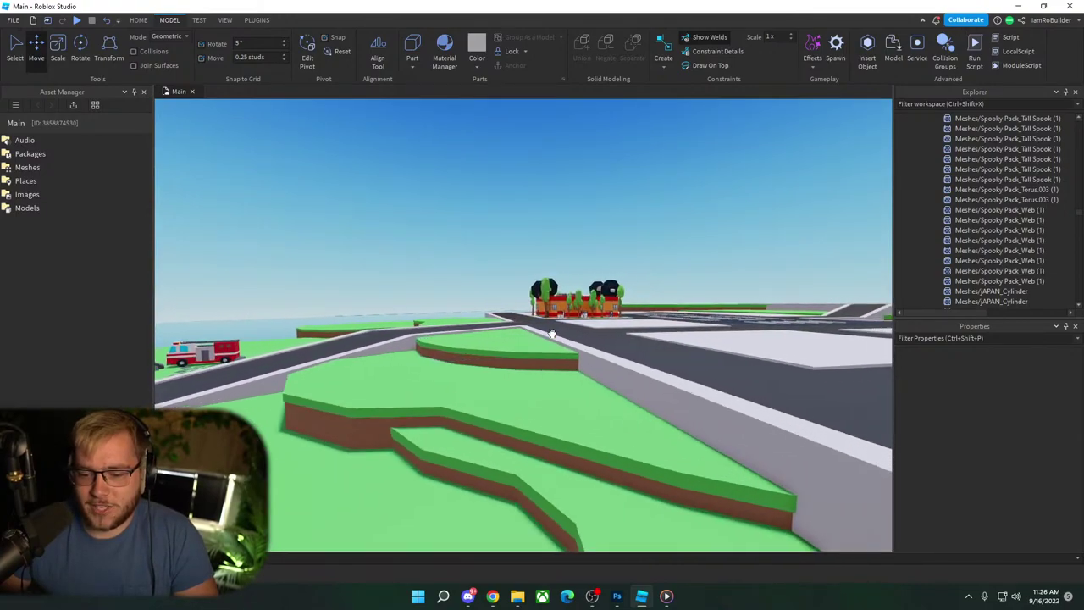
{"action": "right_click_drag", "start_coordinate": [552, 333], "coordinate": [556, 338]}
{"action": "key", "text": "w"}
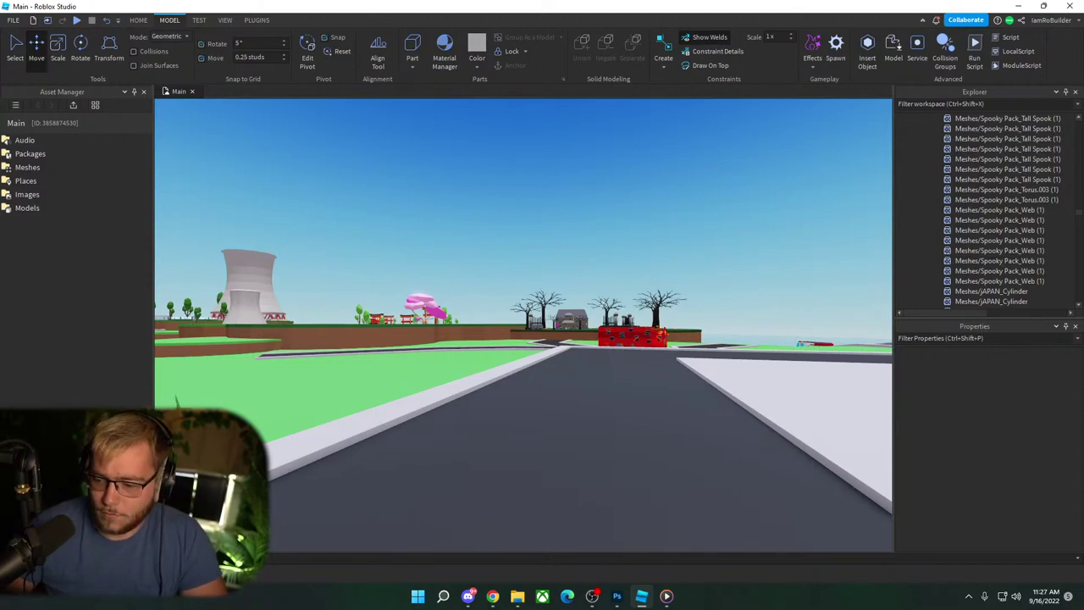
Step: Close Media Player and open the YouTube home page in Chrome
{"action": "key", "text": "alt+Tab"}
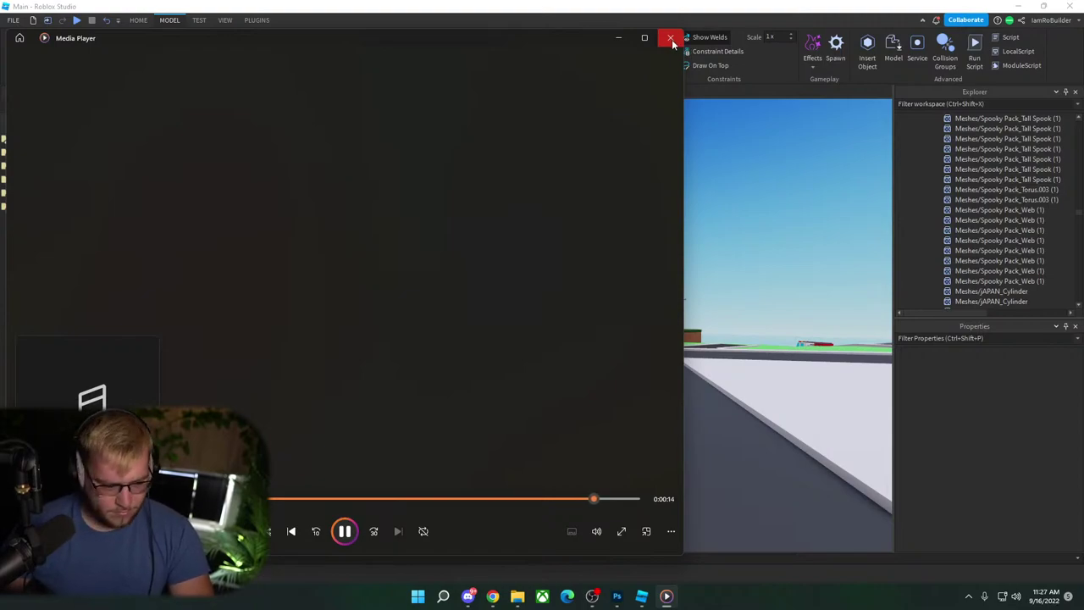
{"action": "left_click", "coordinate": [671, 39]}
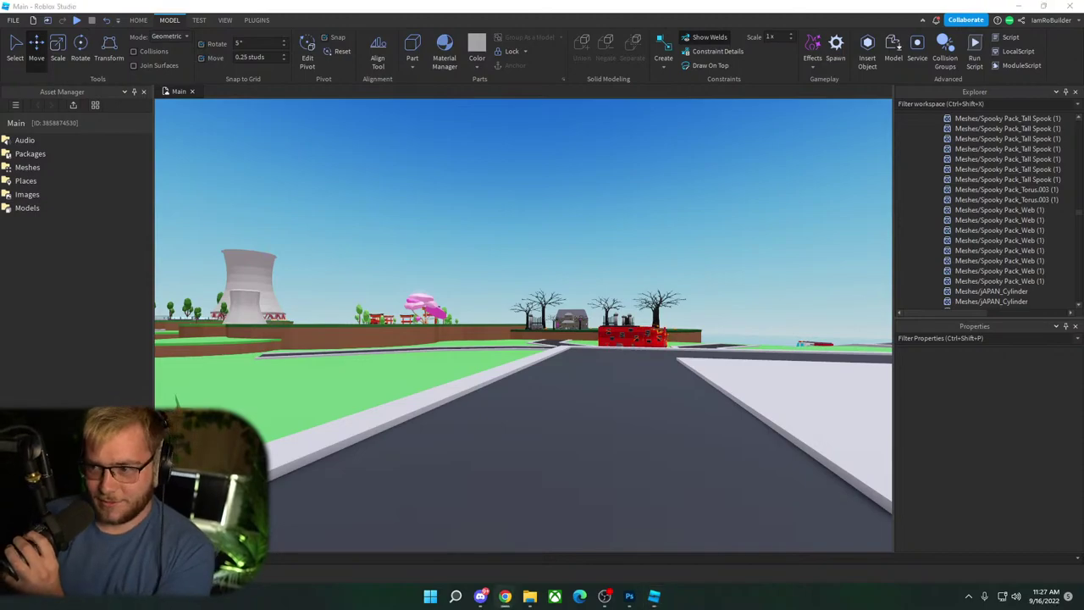
{"action": "key", "text": "alt+Tab"}
{"action": "left_click", "coordinate": [32, 44]}
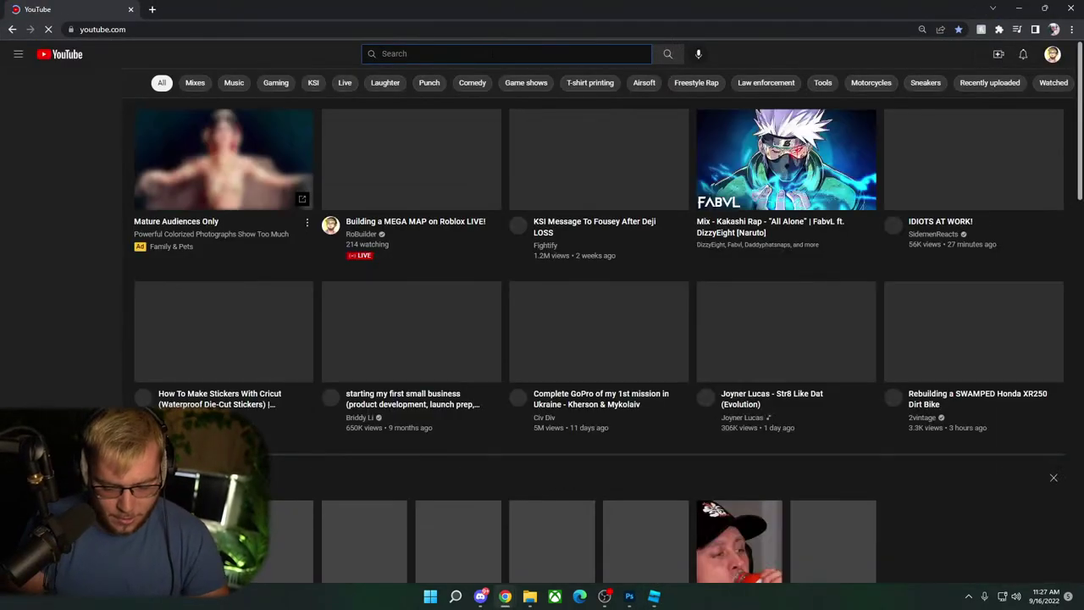
{"action": "type", "text": "hared diis"}
{"action": "key", "text": "Return"}
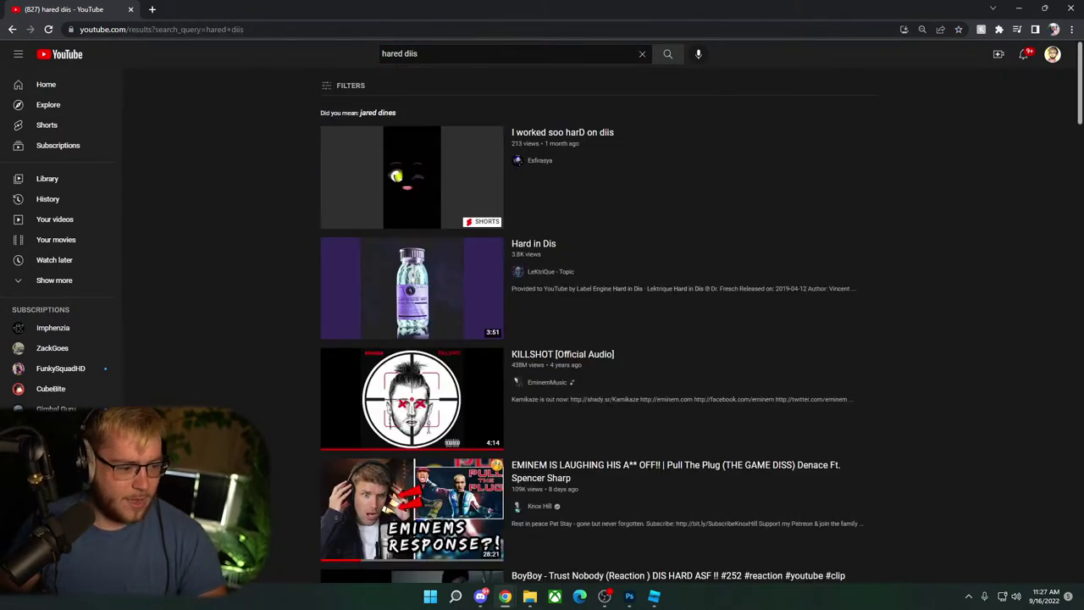
{"action": "left_click", "coordinate": [475, 54]}
{"action": "key", "text": "BackSpace"}
{"action": "key", "text": "BackSpace"}
{"action": "key", "text": "BackSpace"}
{"action": "key", "text": "BackSpace"}
{"action": "key", "text": "BackSpace"}
{"action": "key", "text": "BackSpace"}
{"action": "key", "text": "BackSpace"}
{"action": "key", "text": "BackSpace"}
{"action": "key", "text": "BackSpace"}
{"action": "key", "text": "BackSpace"}
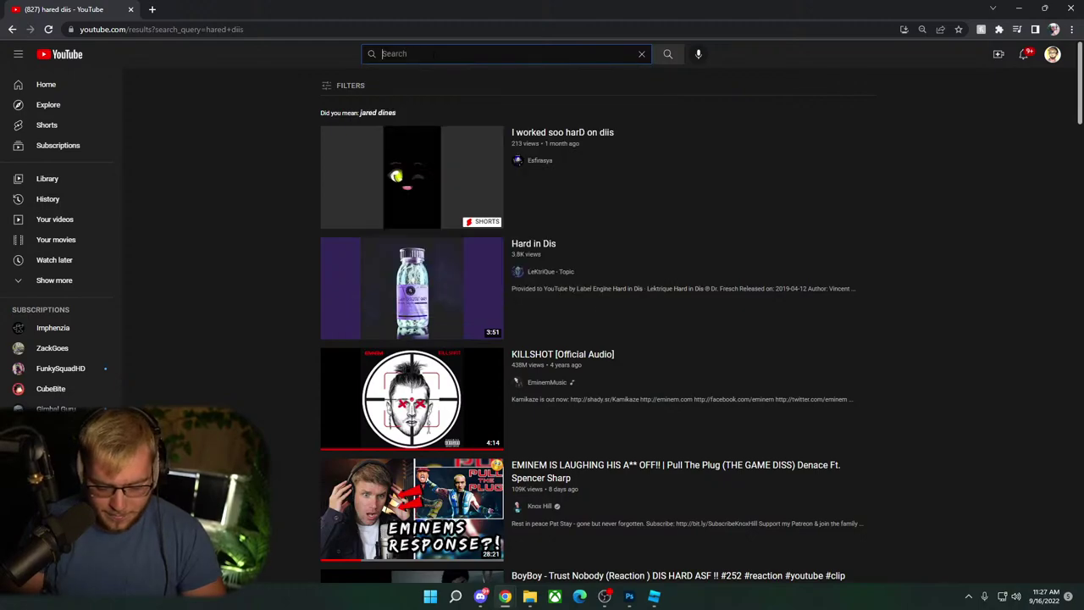
Step: Search YouTube for "hard diss" and open the "PSYCHOPATH" diss track type beat video
{"action": "type", "text": "hard diss"}
{"action": "key", "text": "Return"}
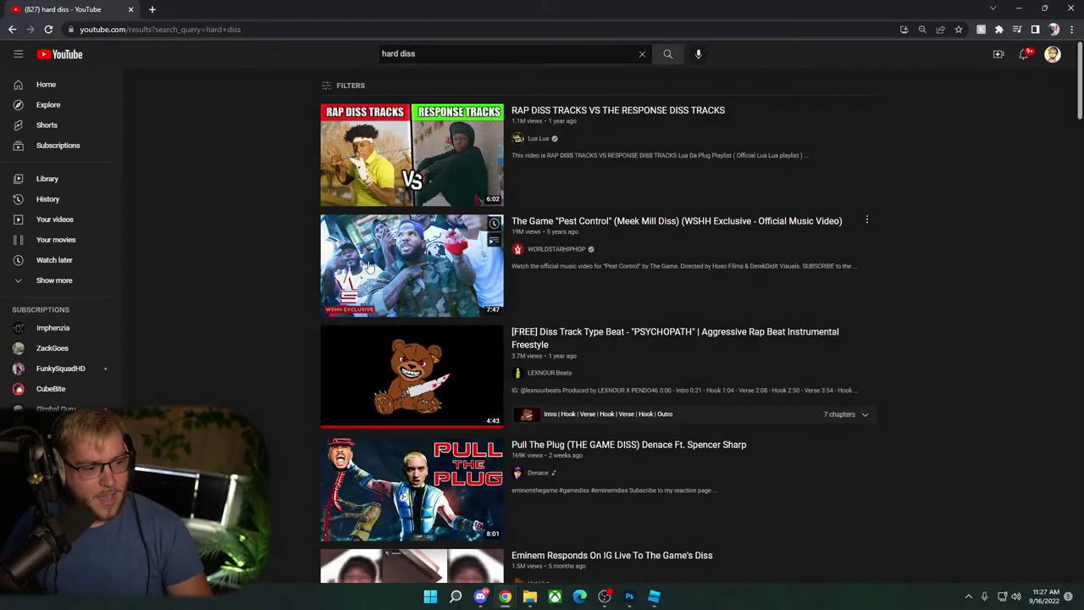
{"action": "left_click", "coordinate": [426, 370]}
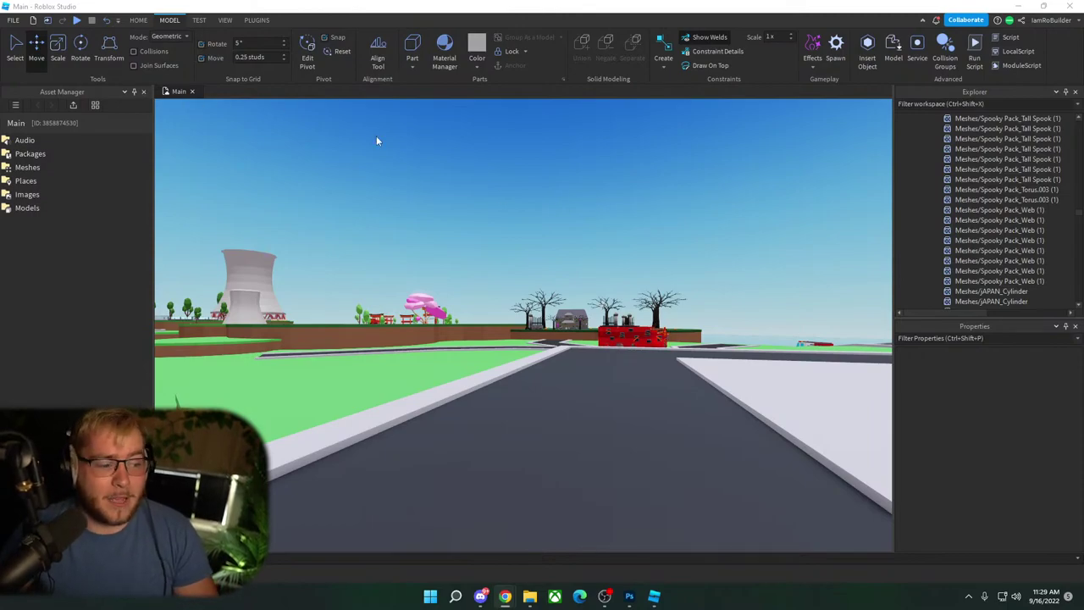
Step: In Roblox Studio, move the Temple model from the distant gray platform onto the empty grass island across the water
{"action": "right_click_drag", "start_coordinate": [467, 242], "coordinate": [486, 280]}
{"action": "key", "text": "w"}
{"action": "key", "text": "s"}
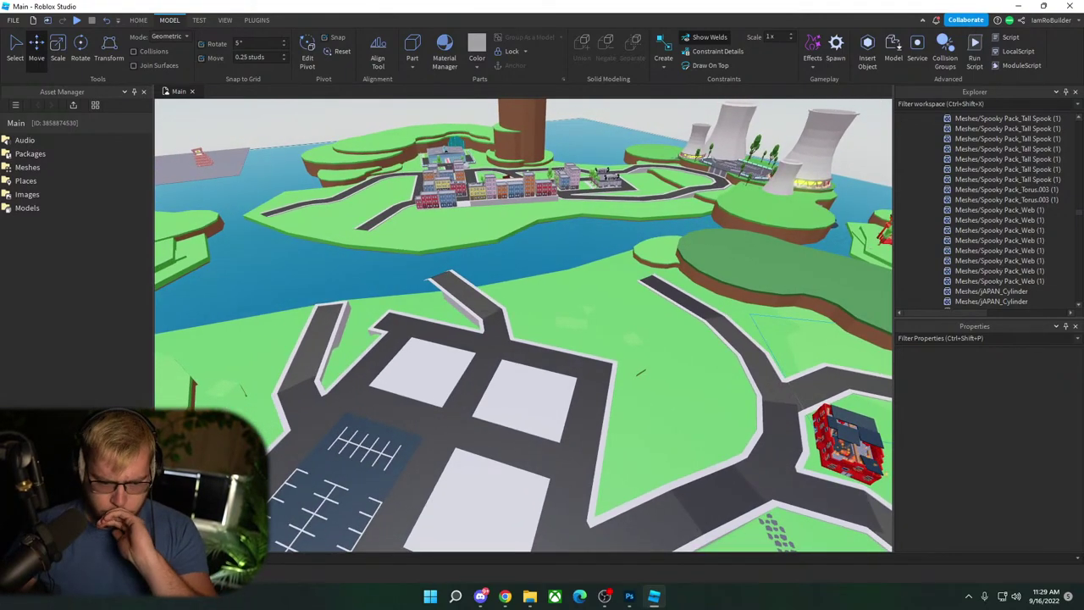
{"action": "right_click_drag", "start_coordinate": [550, 277], "coordinate": [550, 277]}
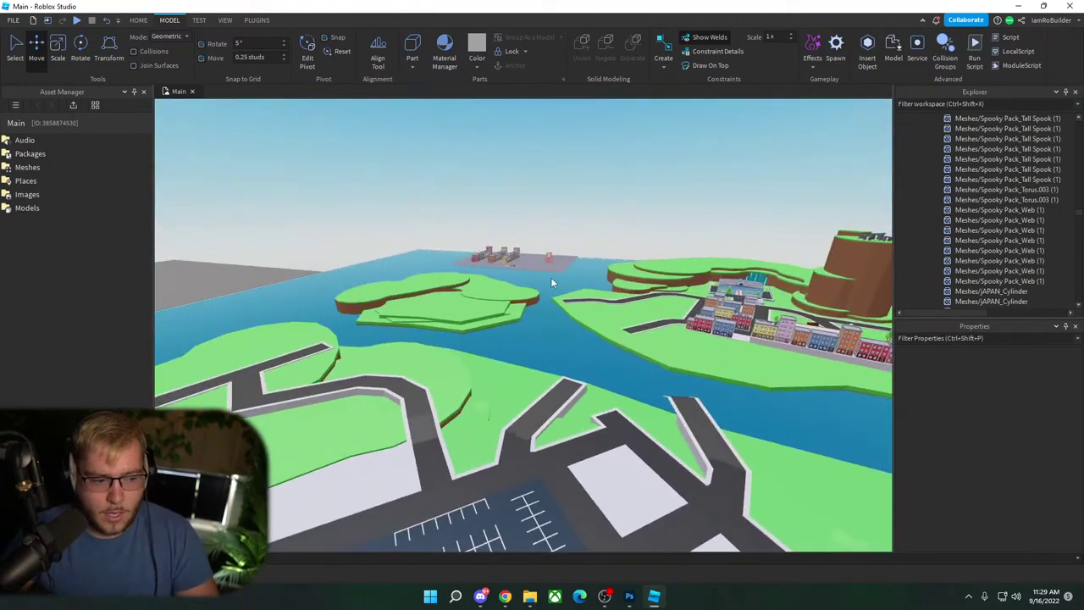
{"action": "left_click", "coordinate": [548, 254]}
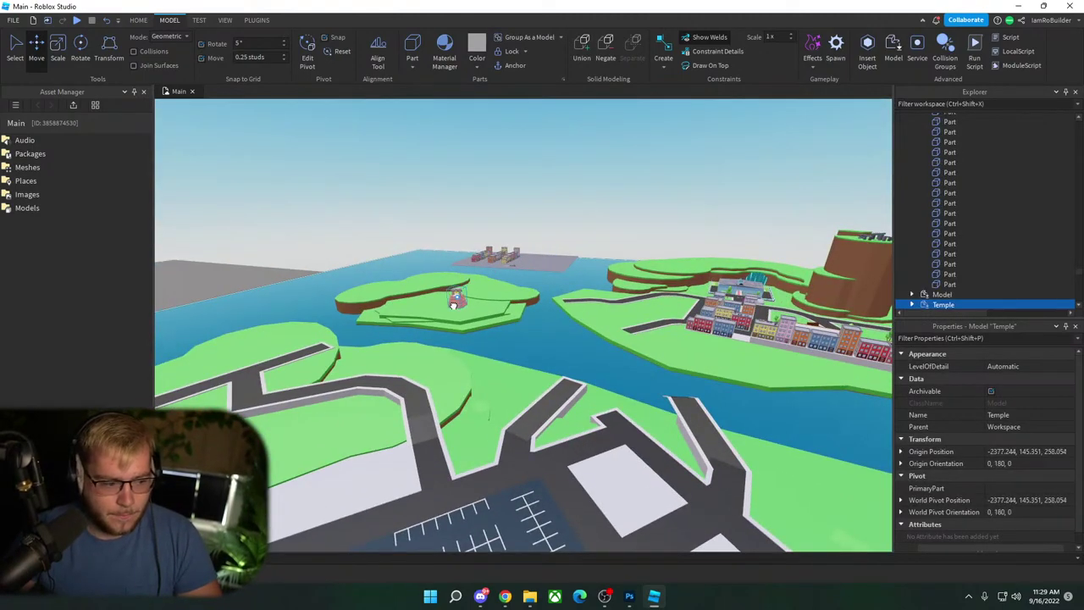
{"action": "key", "text": "f"}
Step: Reposition the temple on the island's raised grass tier, turn it about its vertical axis, and deselect it
{"action": "right_click_drag", "start_coordinate": [499, 303], "coordinate": [499, 302]}
{"action": "scroll", "coordinate": [502, 305], "scroll_direction": "down", "scroll_amount": 4}
{"action": "left_click_drag", "start_coordinate": [503, 308], "coordinate": [479, 288]}
{"action": "right_click_drag", "start_coordinate": [480, 288], "coordinate": [480, 288]}
{"action": "left_click_drag", "start_coordinate": [480, 288], "coordinate": [480, 288]}
{"action": "right_click_drag", "start_coordinate": [480, 288], "coordinate": [480, 288]}
{"action": "left_click_drag", "start_coordinate": [480, 288], "coordinate": [479, 288]}
{"action": "right_click_drag", "start_coordinate": [479, 288], "coordinate": [479, 288]}
{"action": "left_click_drag", "start_coordinate": [480, 288], "coordinate": [480, 290]}
{"action": "right_click_drag", "start_coordinate": [479, 288], "coordinate": [480, 290]}
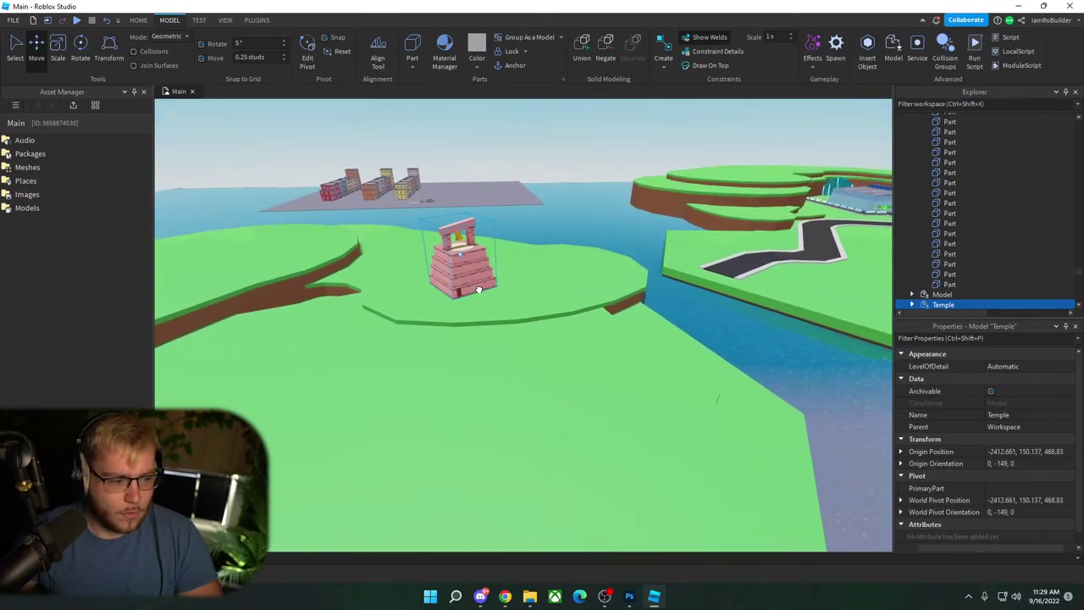
{"action": "left_click_drag", "start_coordinate": [480, 290], "coordinate": [497, 255]}
{"action": "left_click", "coordinate": [81, 47]}
{"action": "left_click", "coordinate": [612, 123]}
Step: Activate the Magic Wand plugin and enable its Include Touching option
{"action": "key", "text": "w"}
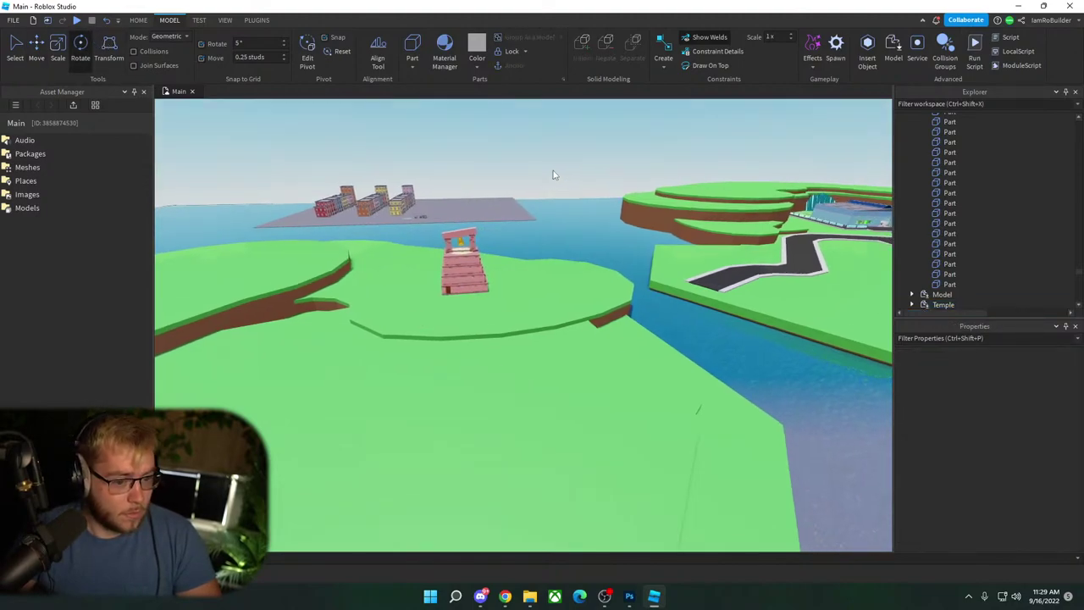
{"action": "right_click_drag", "start_coordinate": [552, 170], "coordinate": [552, 174]}
{"action": "key", "text": "s"}
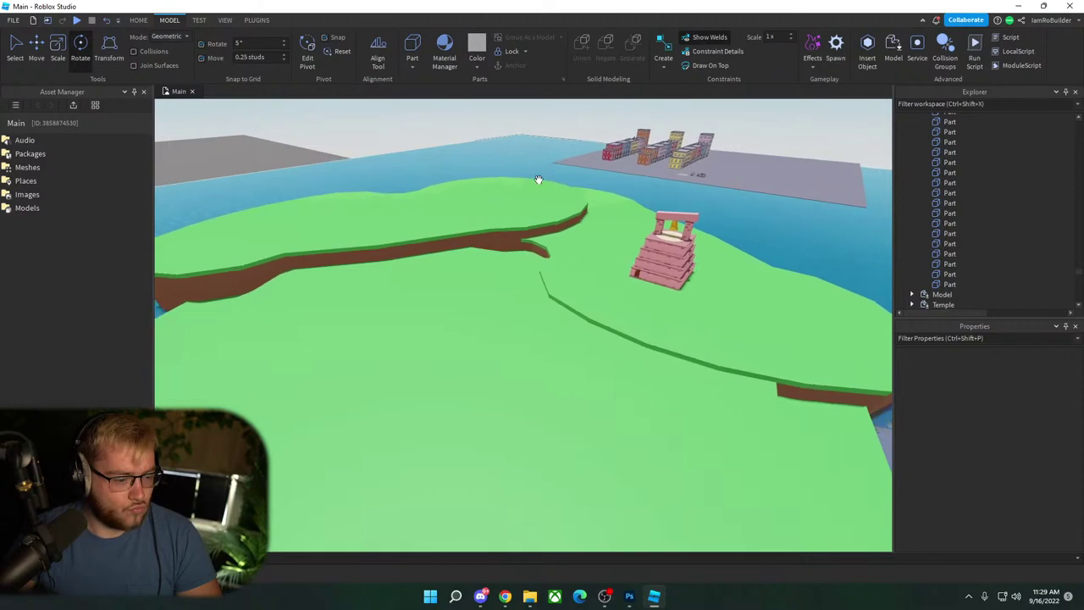
{"action": "left_click", "coordinate": [257, 20]}
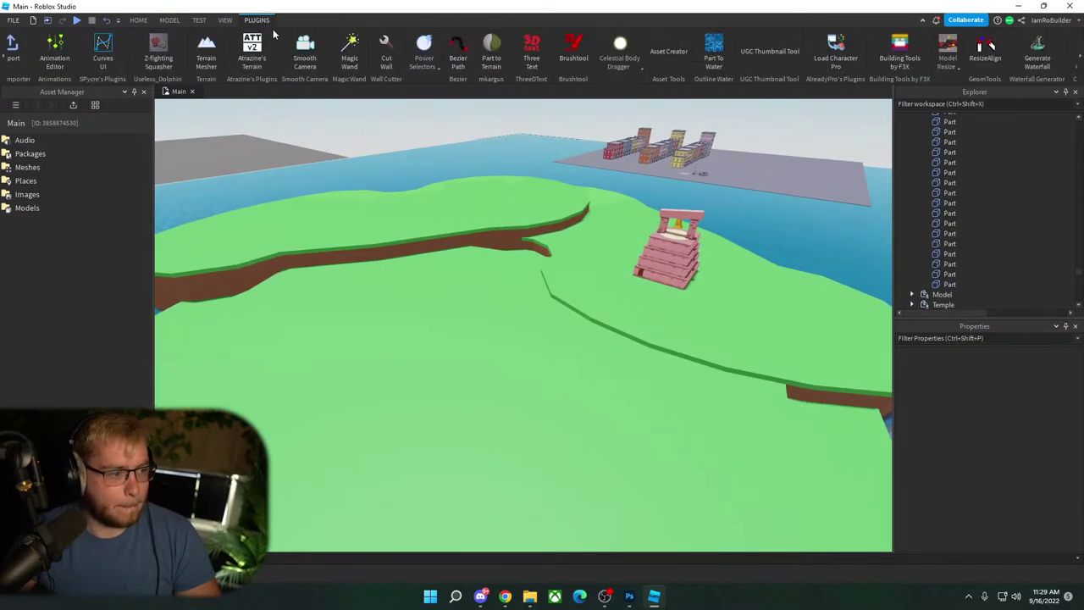
{"action": "left_click", "coordinate": [349, 52]}
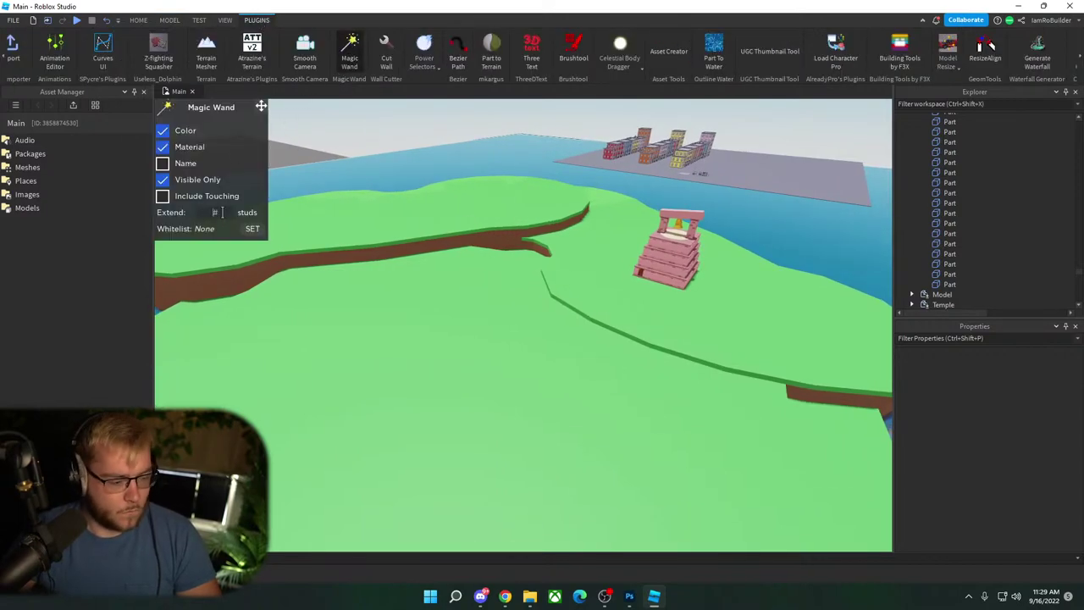
{"action": "left_click", "coordinate": [162, 196]}
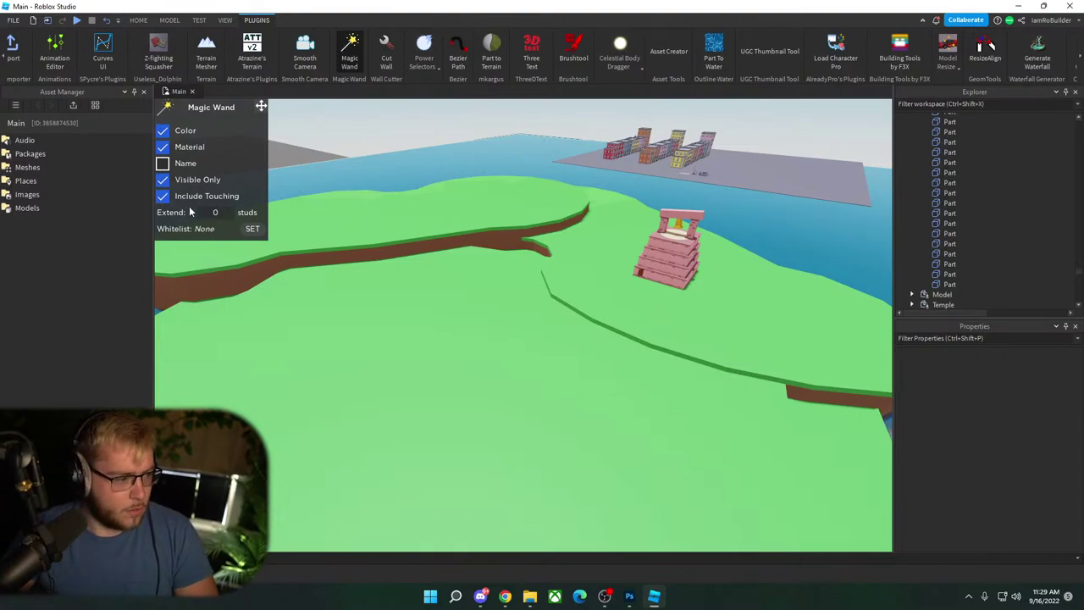
Step: Select the grass tier beneath the temple with the Magic Wand and examine which connected green parts are included
{"action": "left_click", "coordinate": [610, 286]}
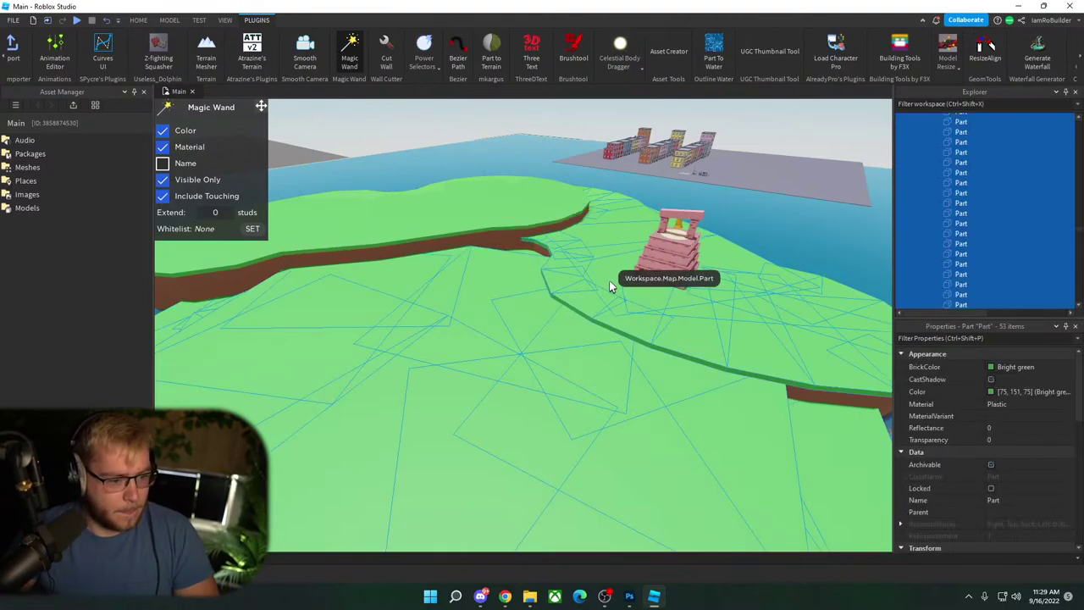
{"action": "right_click_drag", "start_coordinate": [601, 282], "coordinate": [600, 284]}
{"action": "scroll", "coordinate": [600, 282], "scroll_direction": "down", "scroll_amount": 5}
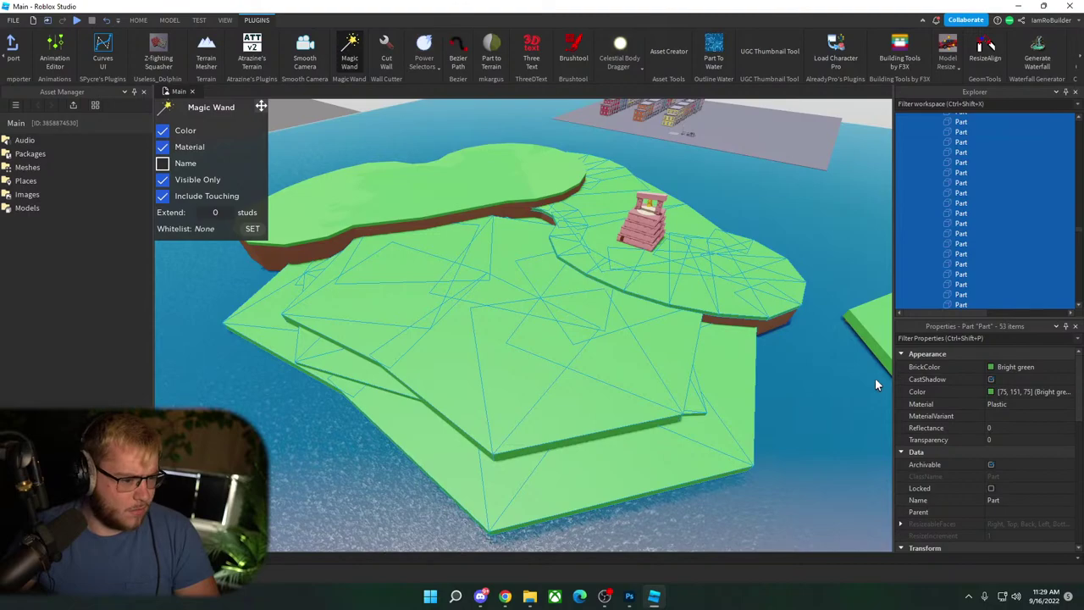
{"action": "scroll", "coordinate": [702, 303], "scroll_direction": "up", "scroll_amount": 4}
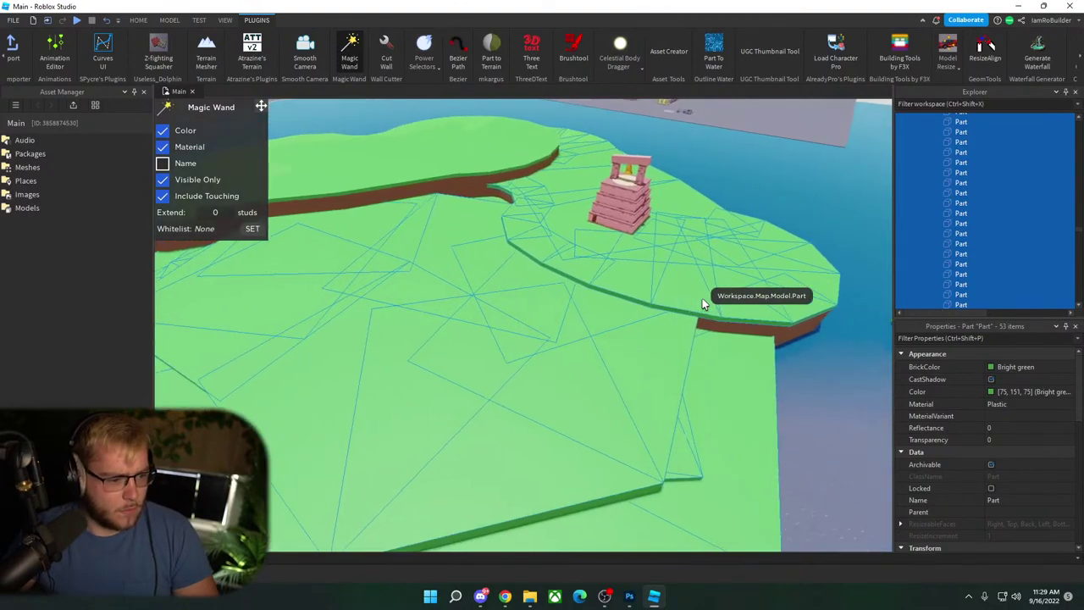
{"action": "scroll", "coordinate": [695, 308], "scroll_direction": "up", "scroll_amount": 6}
{"action": "right_click_drag", "start_coordinate": [695, 308], "coordinate": [693, 307]}
{"action": "scroll", "coordinate": [696, 304], "scroll_direction": "up", "scroll_amount": 3}
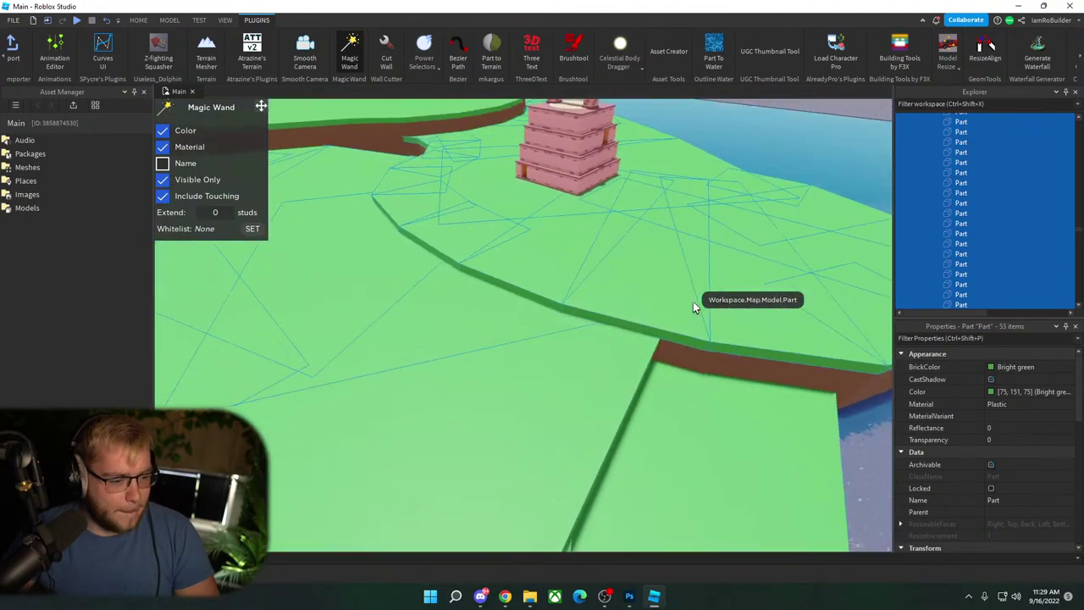
{"action": "scroll", "coordinate": [695, 304], "scroll_direction": "down", "scroll_amount": 6}
Step: Select the island's empty upper grass tier with the Magic Wand, recolor it Burlap, and deselect it
{"action": "left_click", "coordinate": [529, 195]}
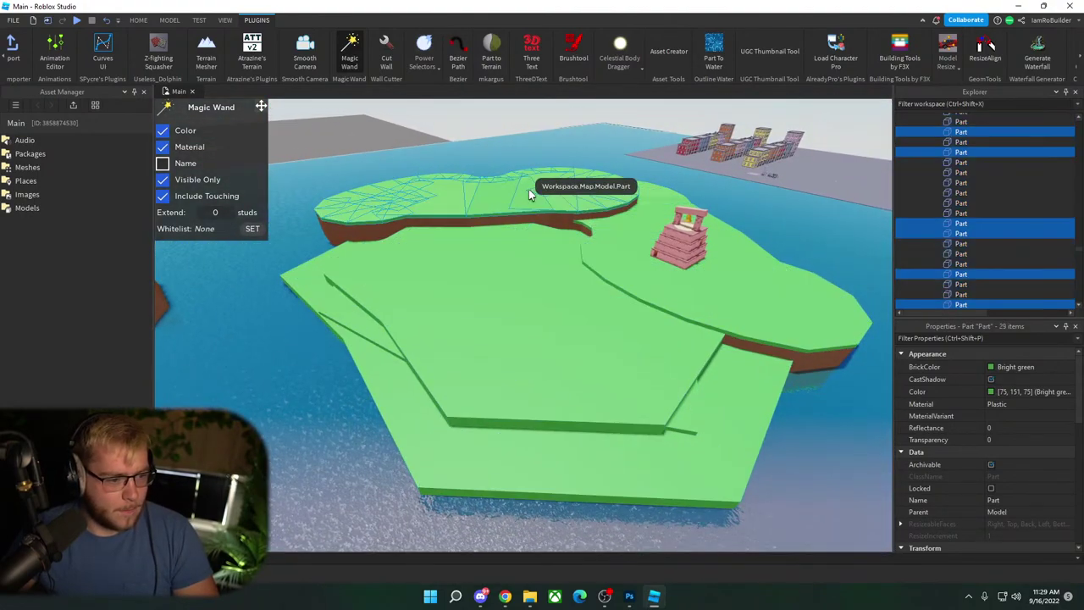
{"action": "left_click", "coordinate": [1010, 367]}
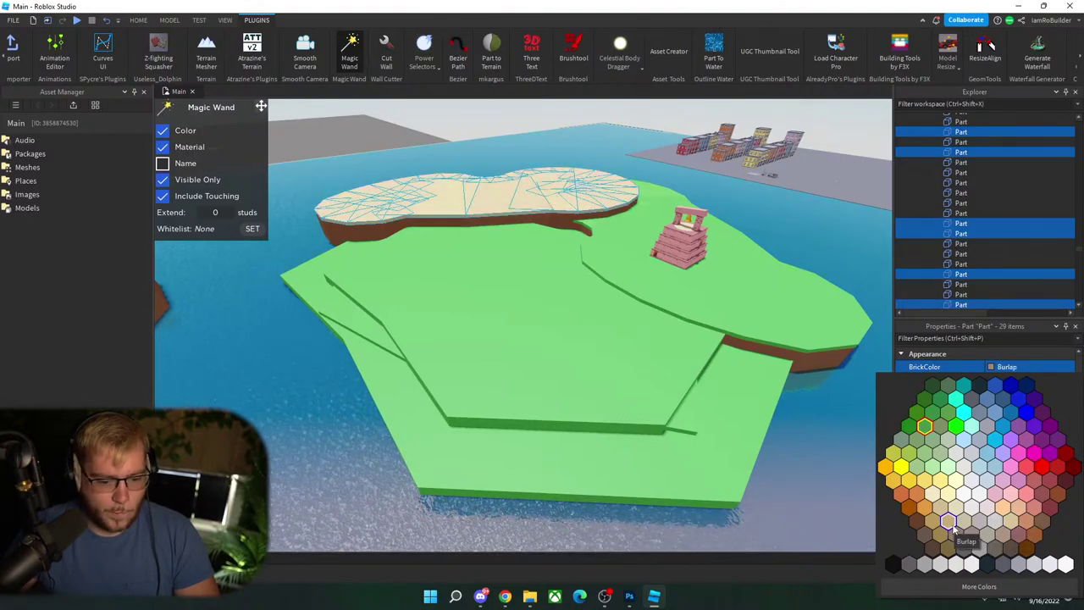
{"action": "left_click", "coordinate": [951, 524]}
{"action": "left_click", "coordinate": [519, 108]}
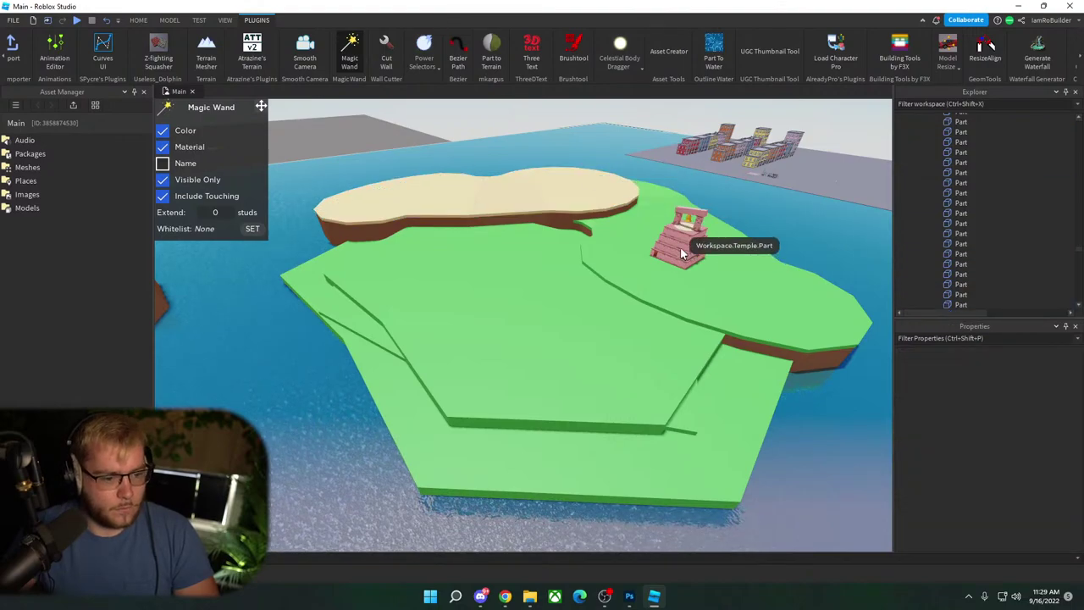
Step: Turn off the Magic Wand, move the temple onto the sand-colored upper tier, and turn its entrance toward the lower grass tiers
{"action": "left_click", "coordinate": [359, 56]}
{"action": "left_click_drag", "start_coordinate": [674, 254], "coordinate": [428, 198]}
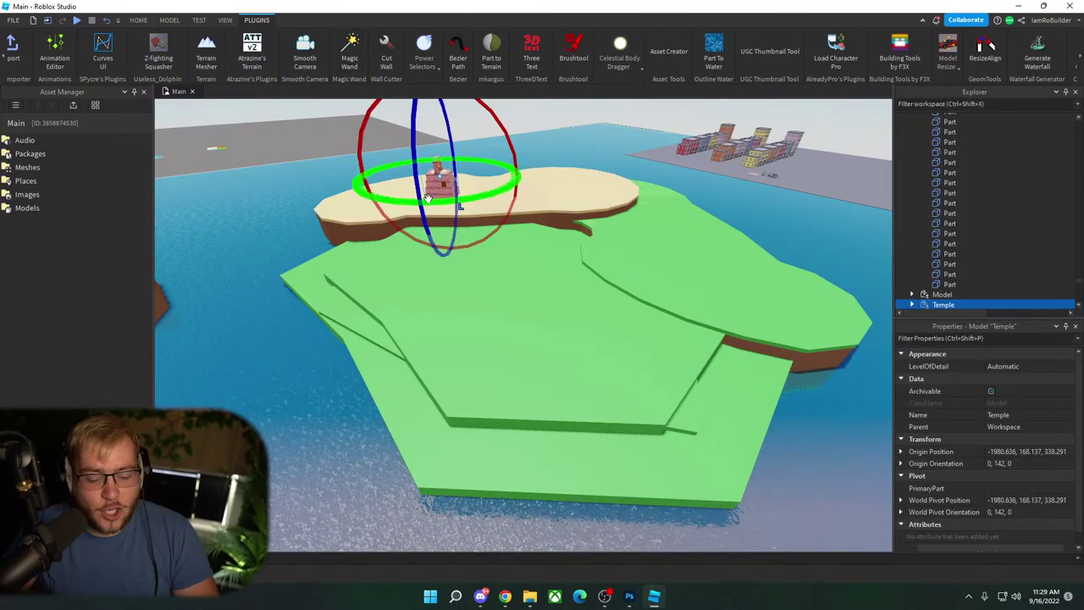
{"action": "key", "text": "ctrl+r"}
{"action": "key", "text": "ctrl+r"}
{"action": "key", "text": "ctrl+r"}
{"action": "key", "text": "ctrl+r"}
{"action": "key", "text": "ctrl+r"}
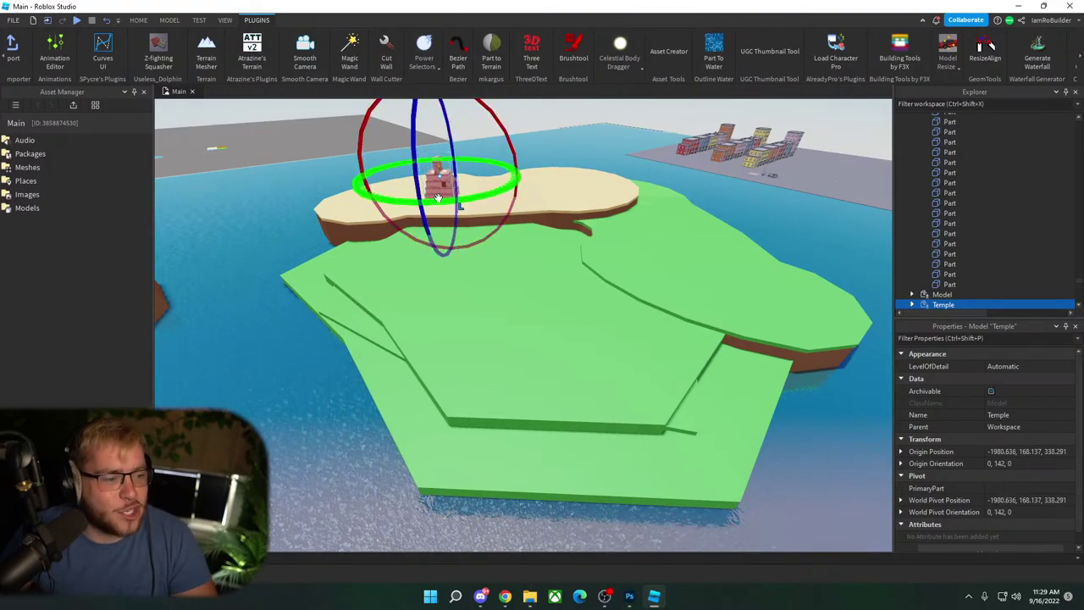
{"action": "left_click", "coordinate": [531, 118]}
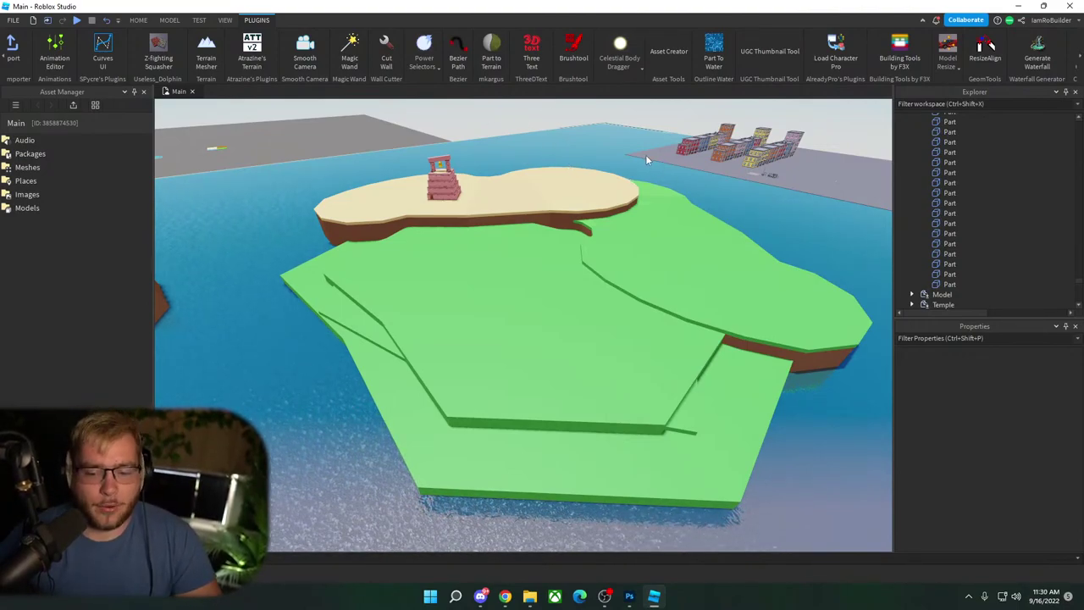
Step: Rotate the temple slightly about its vertical axis on the sand-colored tier and deselect it
{"action": "right_click_drag", "start_coordinate": [679, 258], "coordinate": [663, 244]}
{"action": "key", "text": "w"}
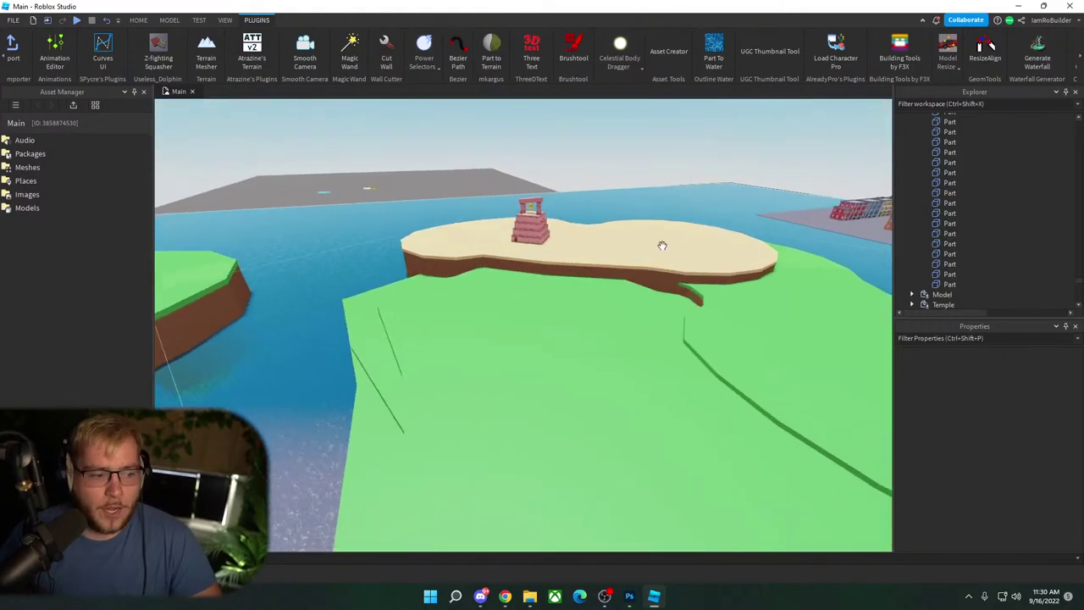
{"action": "left_click", "coordinate": [544, 230]}
{"action": "key", "text": "w"}
{"action": "right_click_drag", "start_coordinate": [473, 216], "coordinate": [482, 207]}
{"action": "left_click_drag", "start_coordinate": [516, 277], "coordinate": [594, 216]}
{"action": "left_click", "coordinate": [647, 136]}
{"action": "scroll", "coordinate": [571, 213], "scroll_direction": "down", "scroll_amount": 10}
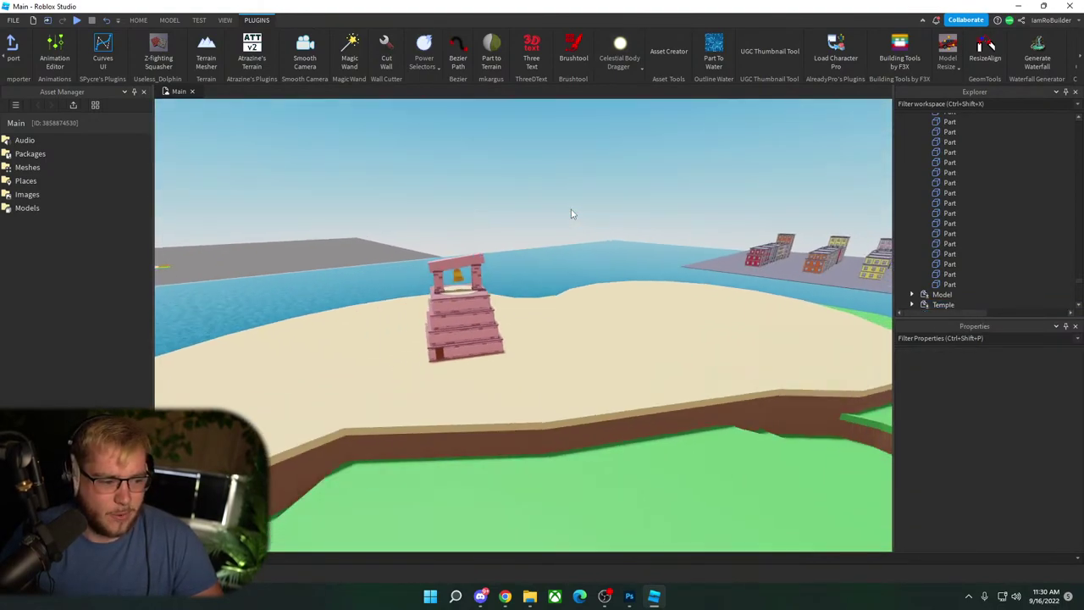
{"action": "right_click_drag", "start_coordinate": [590, 231], "coordinate": [595, 243]}
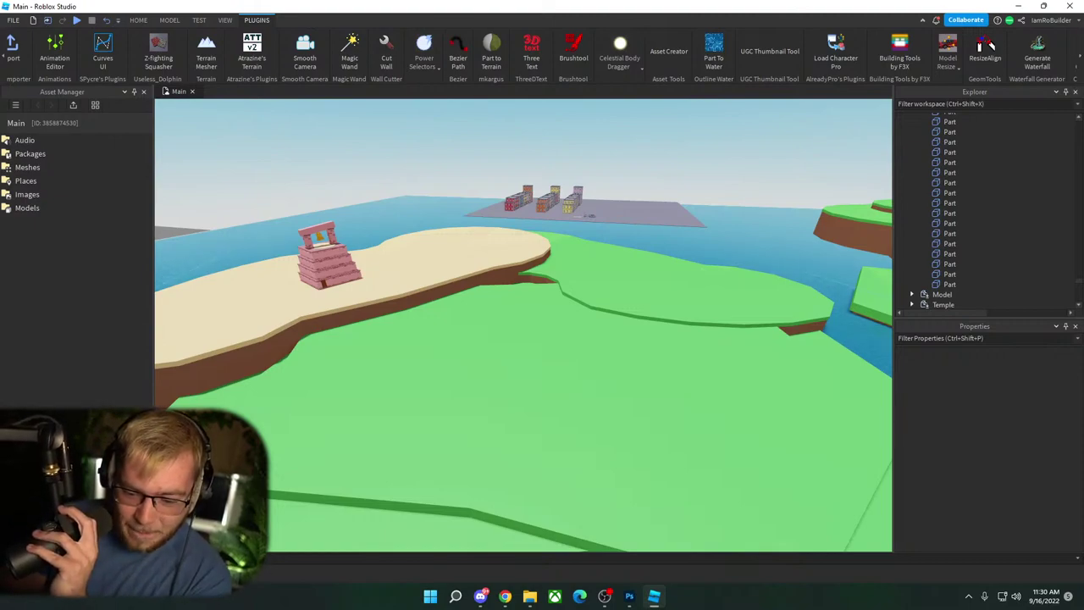
Step: Open the nighttime motorcycle ride video from File Explorer, rewind it toward the beginning, and close the player
{"action": "key", "text": "super+e"}
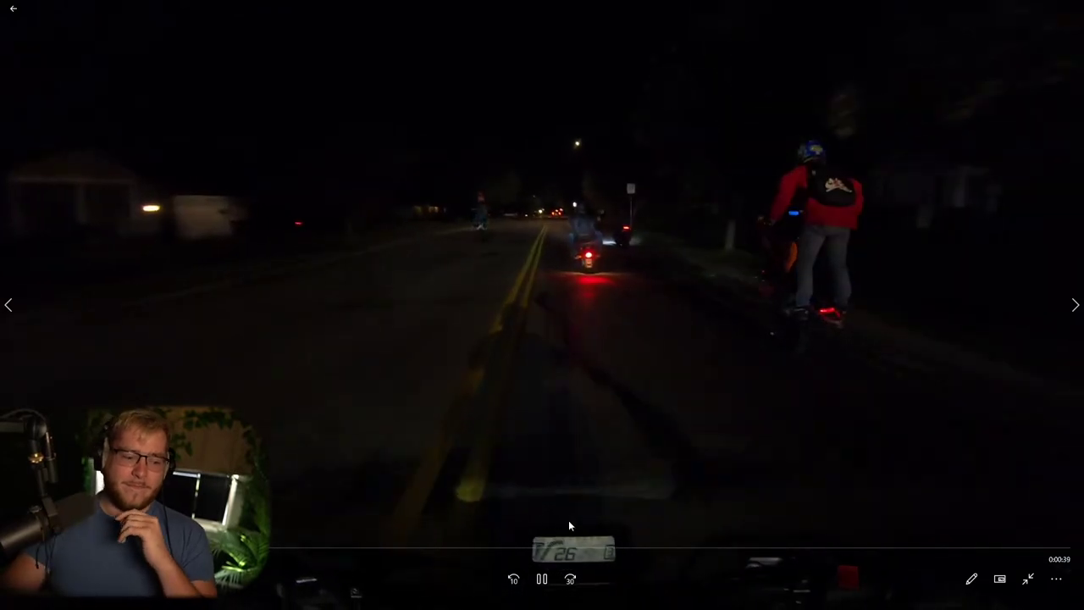
{"action": "left_click_drag", "start_coordinate": [532, 548], "coordinate": [295, 526]}
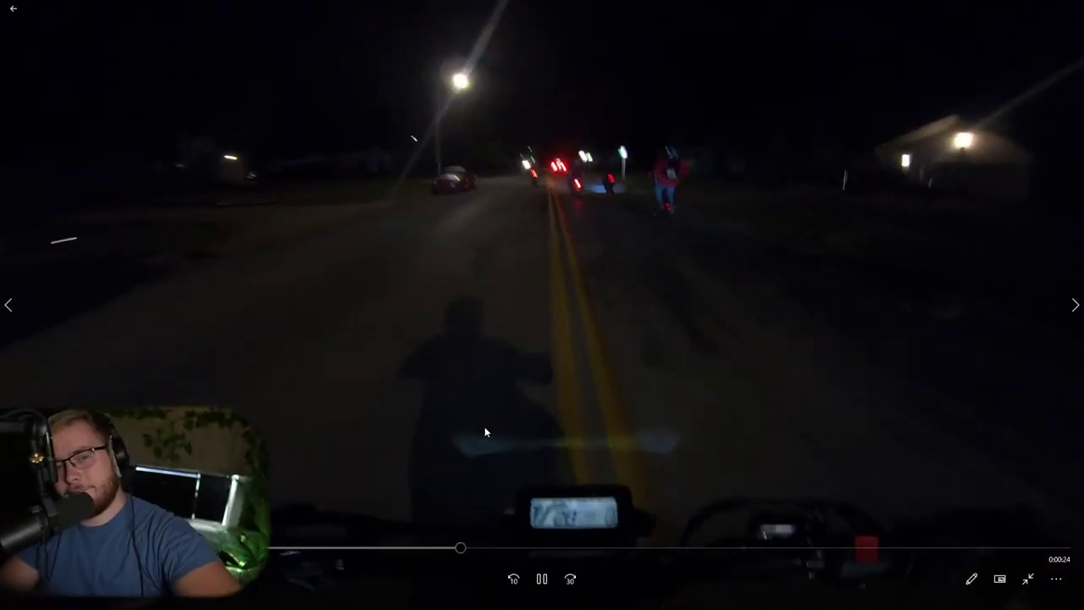
{"action": "left_click", "coordinate": [1029, 584]}
{"action": "left_click", "coordinate": [1074, 7]}
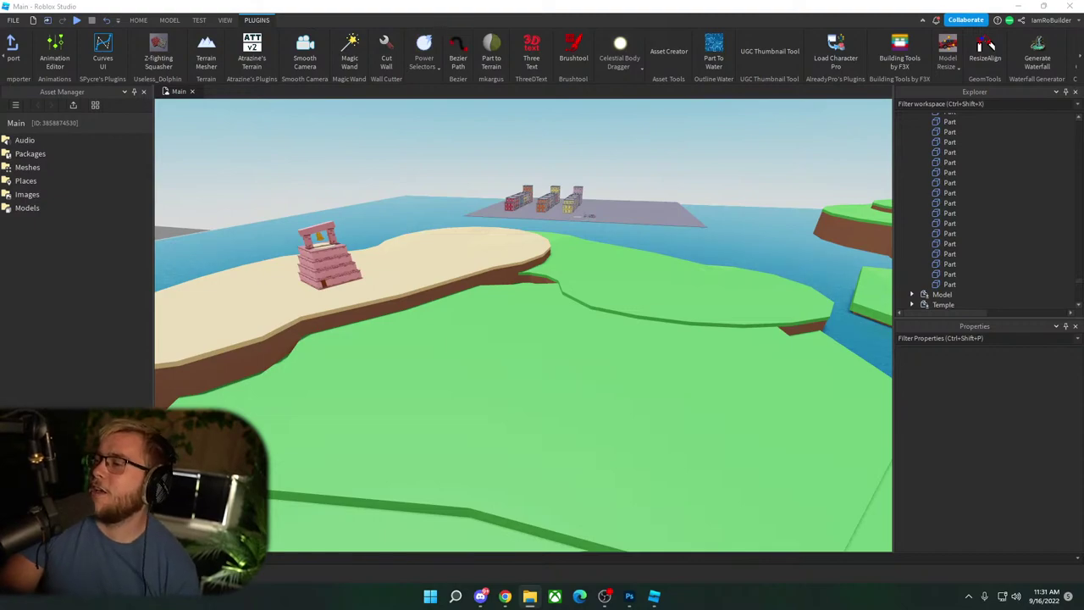
Step: Return to Roblox Studio and examine the map's city, power plant, haunted house, and fire station areas
{"action": "key", "text": "alt+Tab"}
{"action": "key", "text": "alt+Tab"}
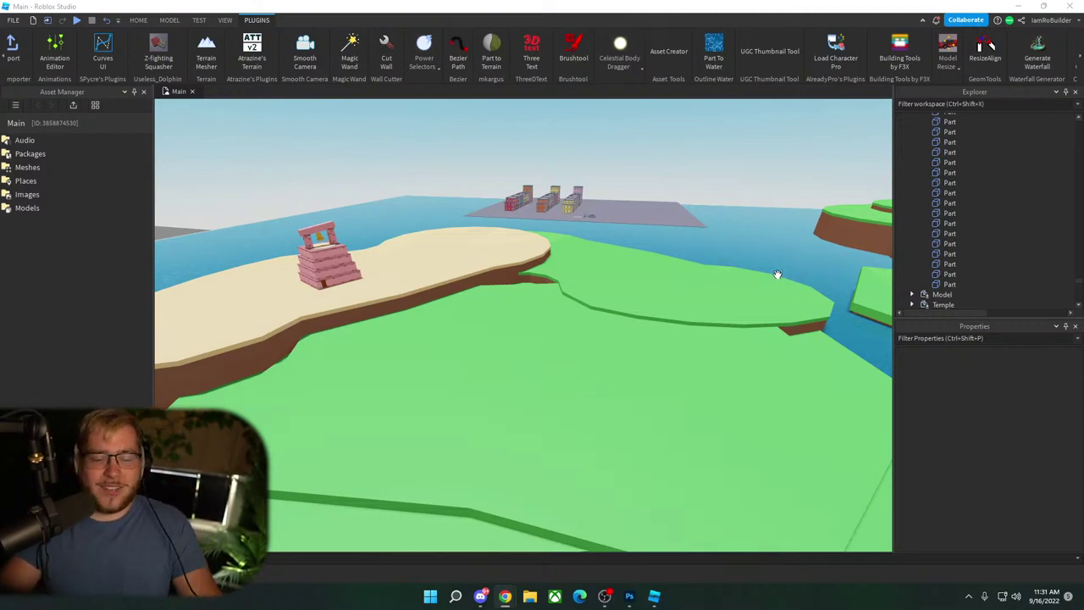
{"action": "left_click", "coordinate": [704, 127]}
{"action": "right_click_drag", "start_coordinate": [617, 212], "coordinate": [620, 209]}
{"action": "key", "text": "w"}
{"action": "right_click_drag", "start_coordinate": [619, 212], "coordinate": [650, 241]}
{"action": "scroll", "coordinate": [650, 242], "scroll_direction": "up", "scroll_amount": 2}
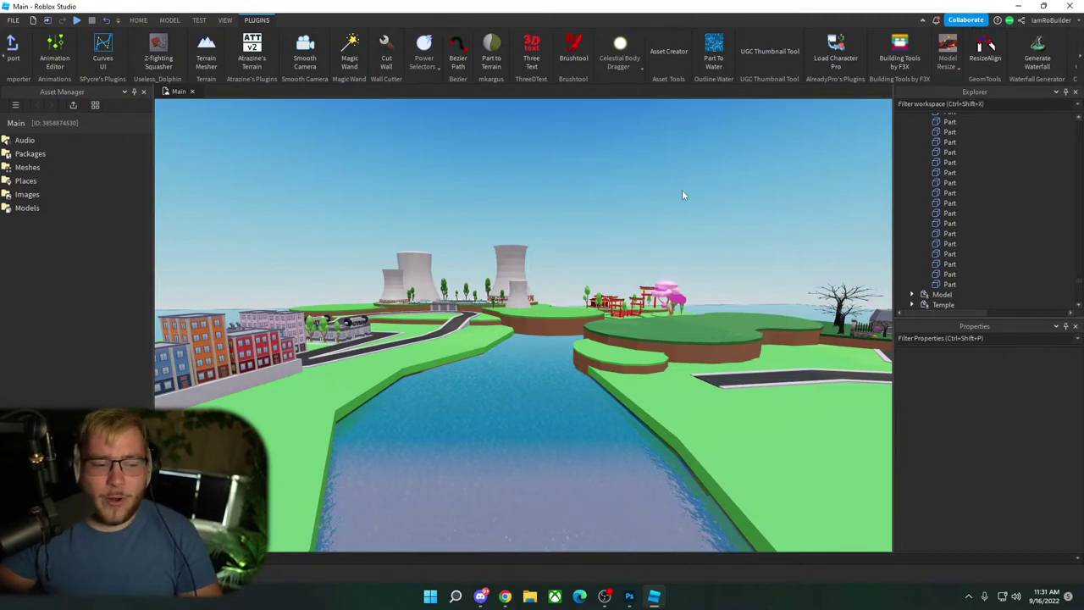
{"action": "right_click_drag", "start_coordinate": [651, 213], "coordinate": [649, 213]}
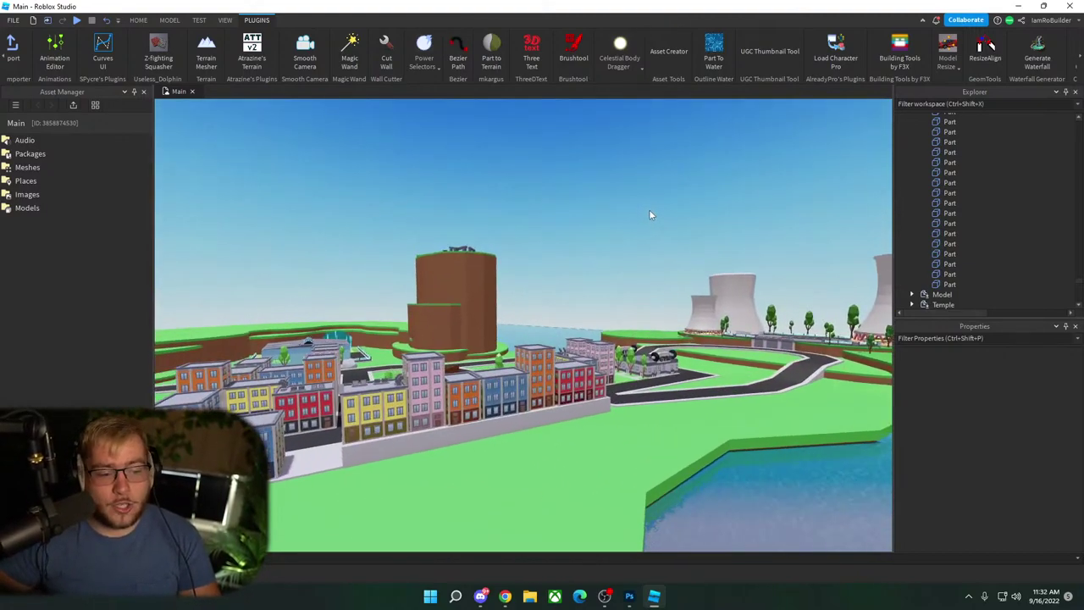
{"action": "scroll", "coordinate": [639, 241], "scroll_direction": "up", "scroll_amount": 5}
{"action": "key", "text": "w"}
{"action": "right_click_drag", "start_coordinate": [630, 250], "coordinate": [631, 254]}
{"action": "key", "text": "w"}
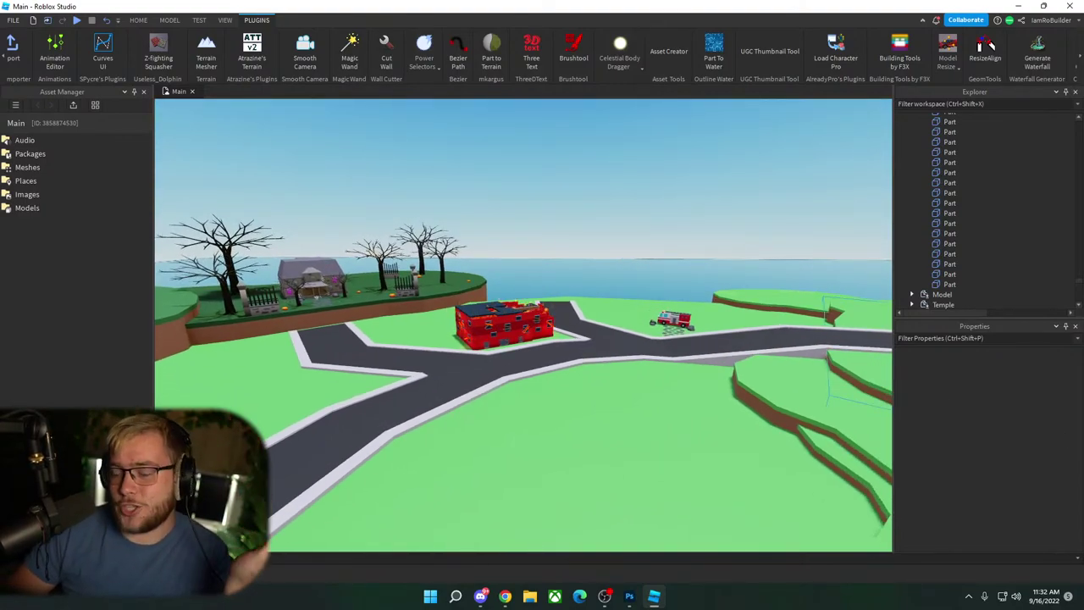
{"action": "key", "text": "alt+Tab"}
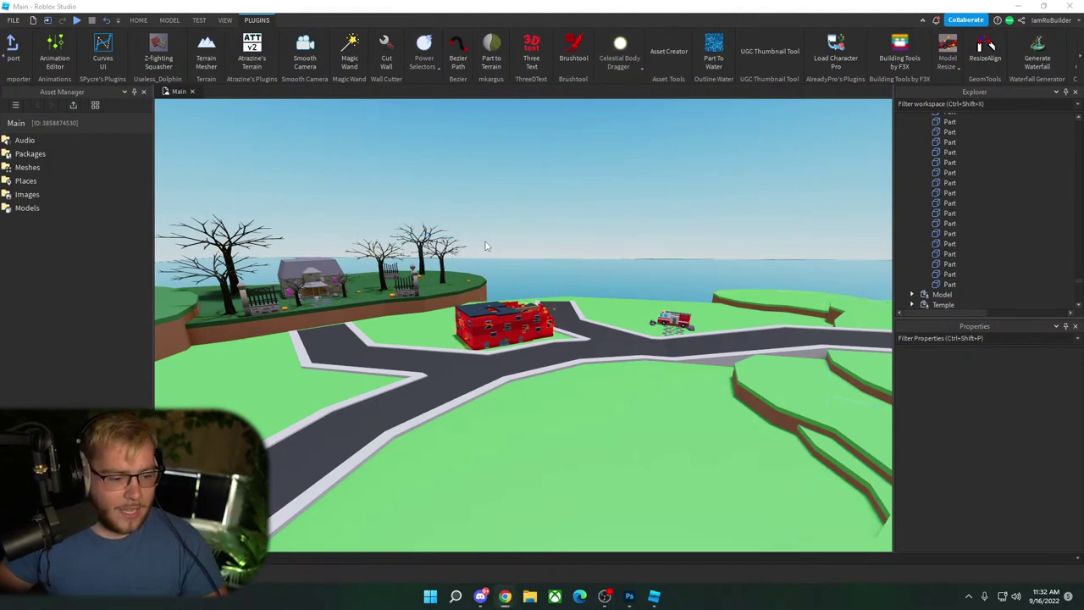
Step: Copy the slab at the base of the temple and paste a duplicate into the workspace
{"action": "right_click_drag", "start_coordinate": [534, 252], "coordinate": [538, 248]}
{"action": "key", "text": "w"}
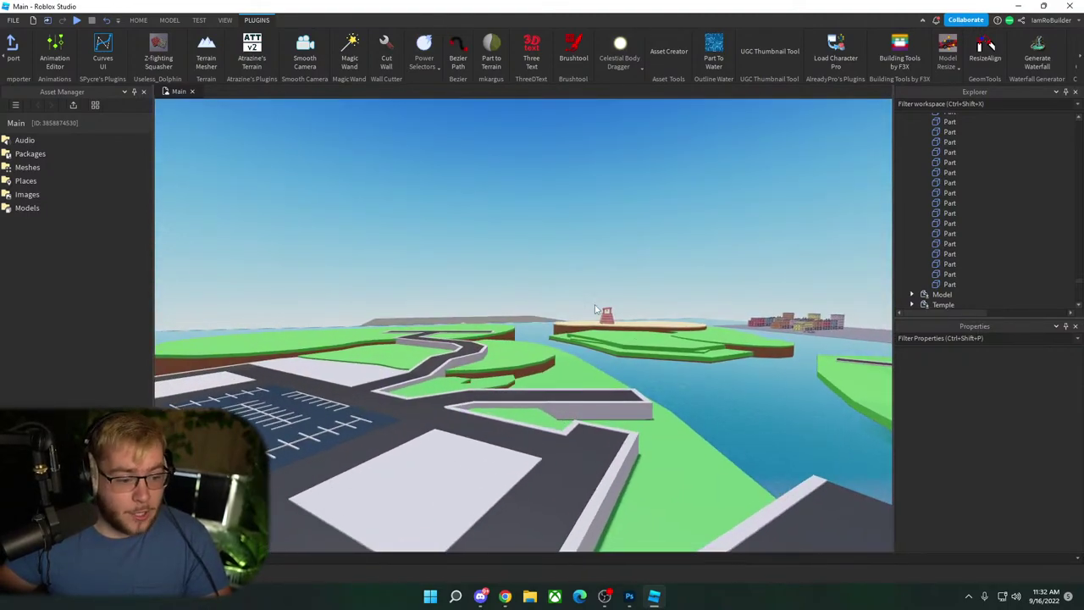
{"action": "left_click", "coordinate": [609, 318]}
{"action": "key", "text": "f"}
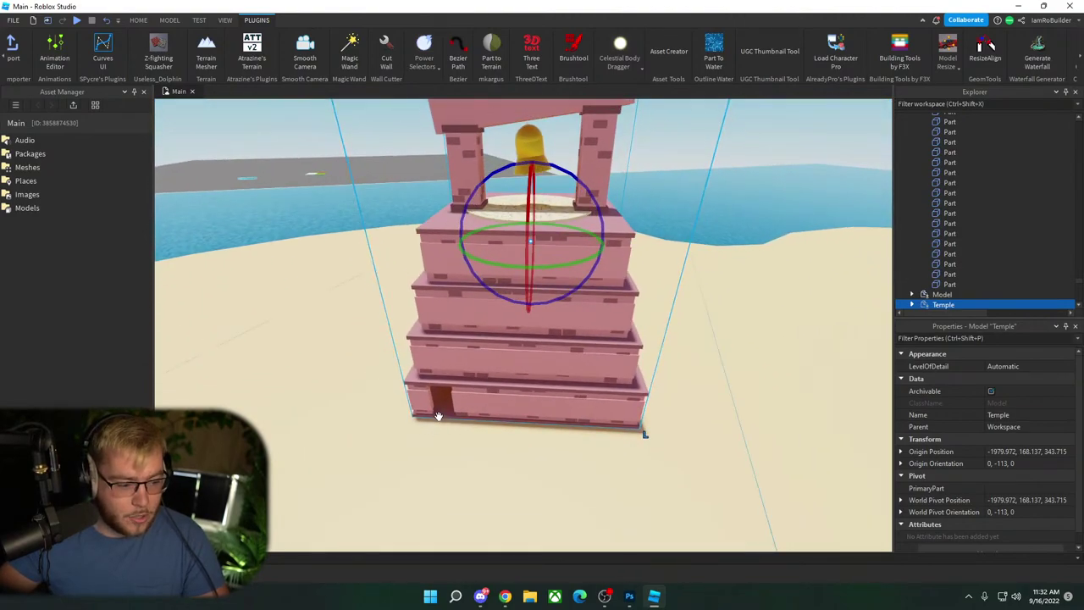
{"action": "left_click", "coordinate": [455, 405], "text": "alt"}
{"action": "key", "text": "ctrl+c"}
{"action": "key", "text": "ctrl+v"}
{"action": "right_click_drag", "start_coordinate": [485, 386], "coordinate": [445, 318]}
{"action": "scroll", "coordinate": [610, 219], "scroll_direction": "down", "scroll_amount": 4}
{"action": "left_click_drag", "start_coordinate": [579, 219], "coordinate": [508, 237]}
{"action": "key", "text": "a"}
{"action": "key", "text": "ctrl+z"}
{"action": "scroll", "coordinate": [611, 215], "scroll_direction": "up", "scroll_amount": 6}
{"action": "scroll", "coordinate": [611, 215], "scroll_direction": "down", "scroll_amount": 8}
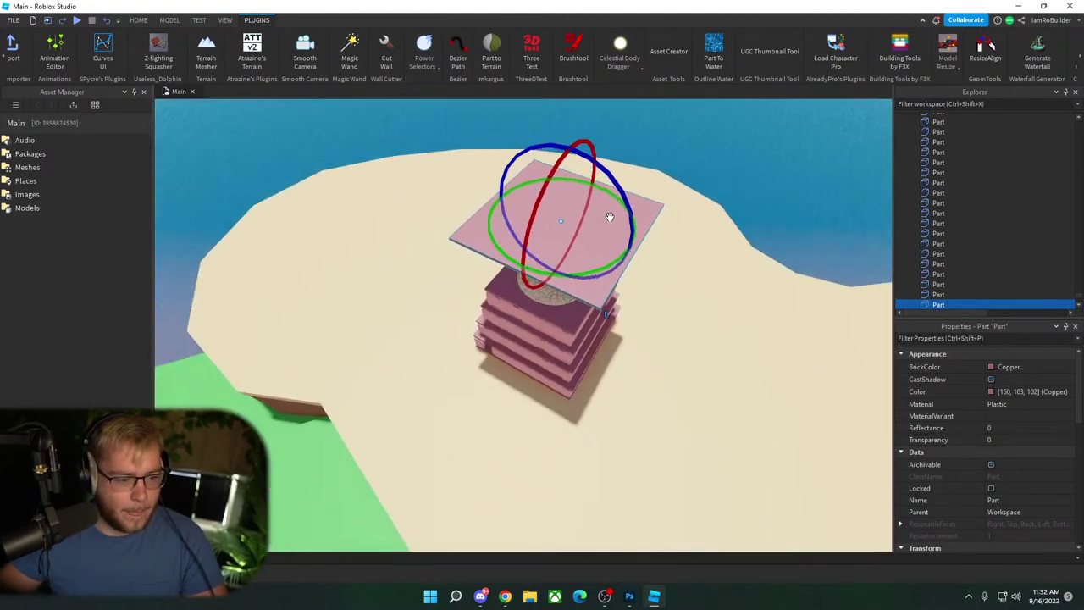
Step: Move the copied slab across the water onto the white building plot beside the parking lot, flush with the plot's corner
{"action": "left_click_drag", "start_coordinate": [581, 292], "coordinate": [469, 305]}
{"action": "right_click_drag", "start_coordinate": [469, 305], "coordinate": [470, 305]}
{"action": "left_click_drag", "start_coordinate": [469, 304], "coordinate": [469, 305]}
{"action": "right_click_drag", "start_coordinate": [469, 305], "coordinate": [469, 305]}
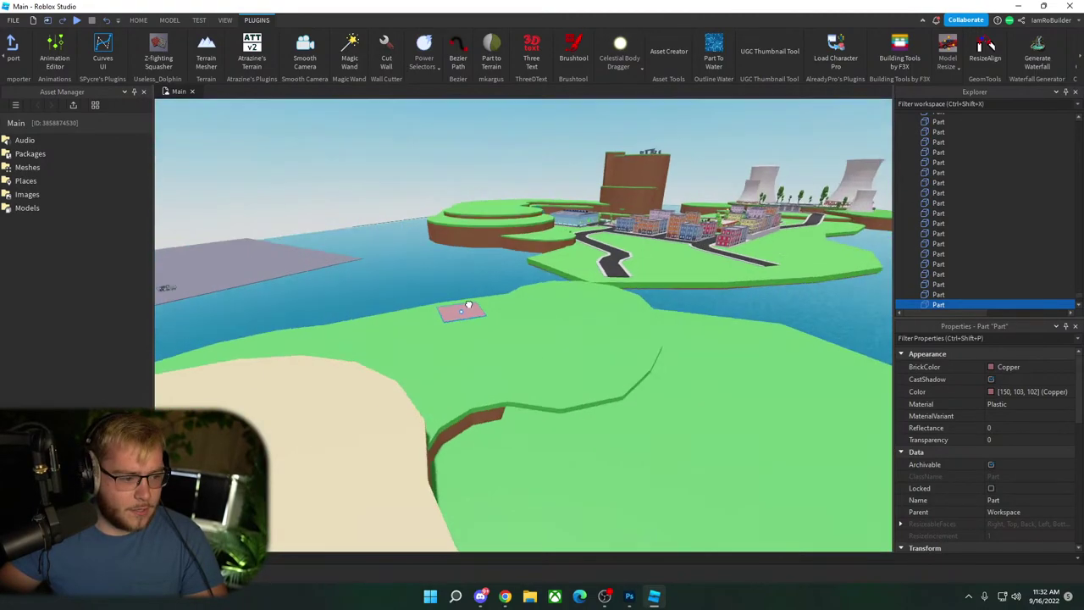
{"action": "left_click_drag", "start_coordinate": [469, 305], "coordinate": [395, 298]}
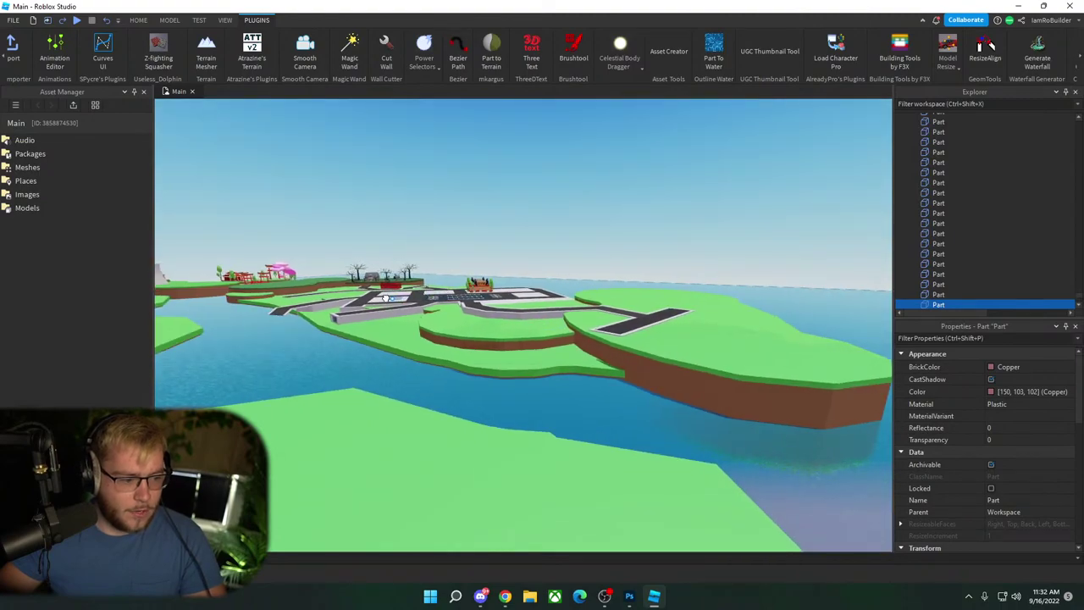
{"action": "key", "text": "f"}
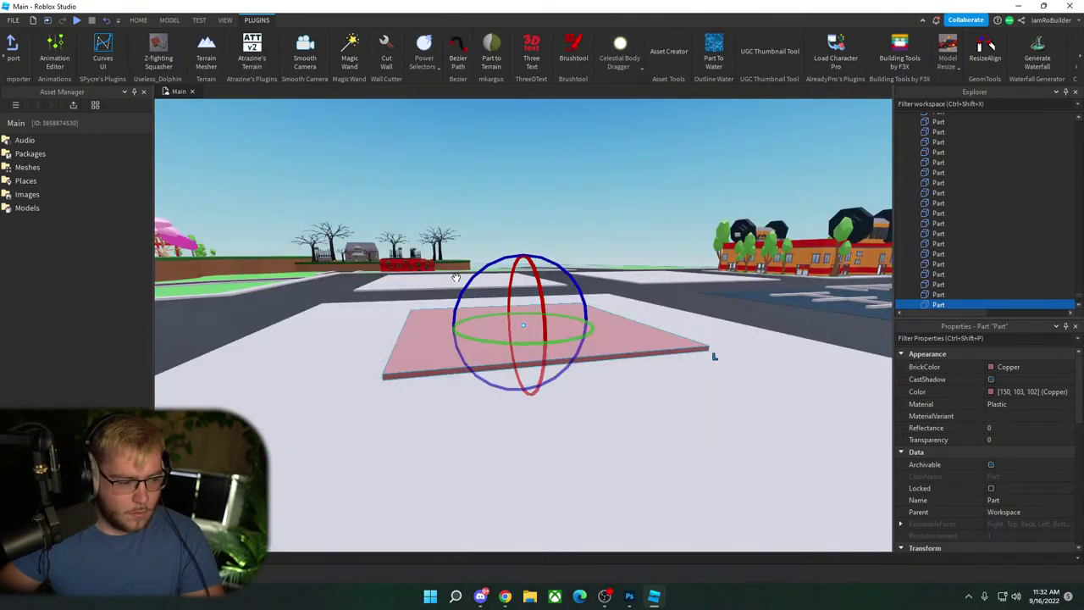
{"action": "right_click_drag", "start_coordinate": [455, 278], "coordinate": [455, 276]}
{"action": "scroll", "coordinate": [455, 276], "scroll_direction": "down", "scroll_amount": 2}
{"action": "left_click_drag", "start_coordinate": [498, 313], "coordinate": [395, 257]}
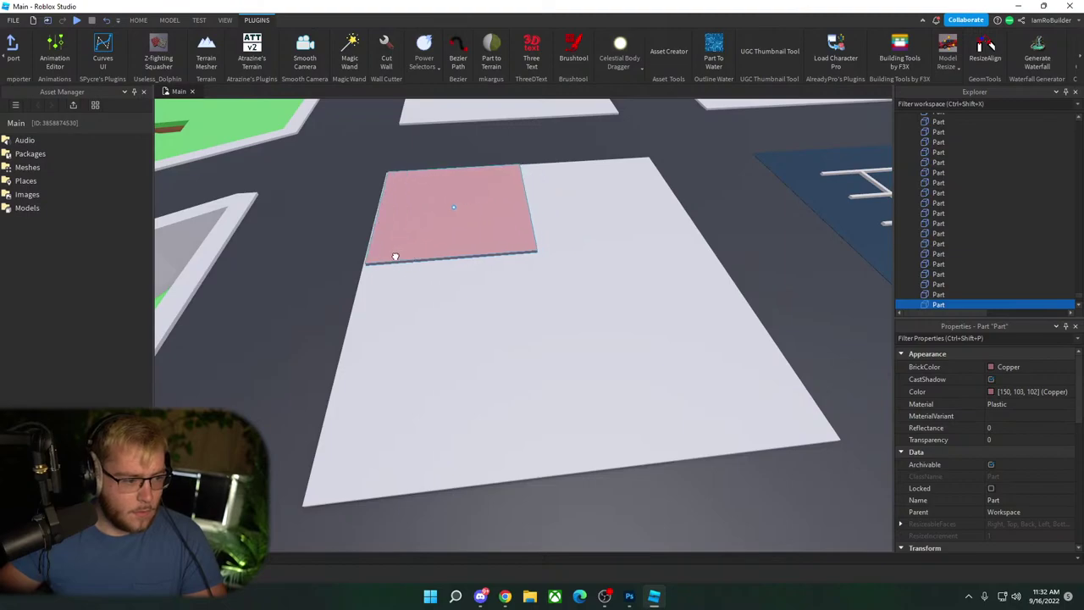
Step: Recolor the copied slab gray and bring its size property into view
{"action": "key", "text": "ctrl+4"}
{"action": "left_click", "coordinate": [1012, 366]}
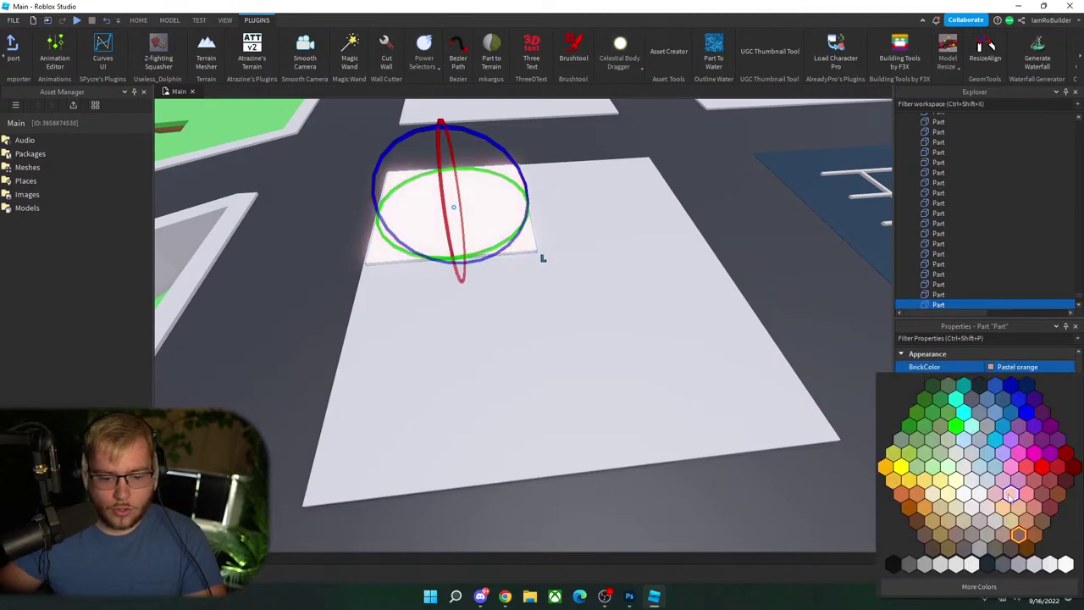
{"action": "left_click", "coordinate": [1003, 564]}
{"action": "right_click_drag", "start_coordinate": [649, 351], "coordinate": [517, 349]}
{"action": "scroll", "coordinate": [1025, 488], "scroll_direction": "down", "scroll_amount": 2}
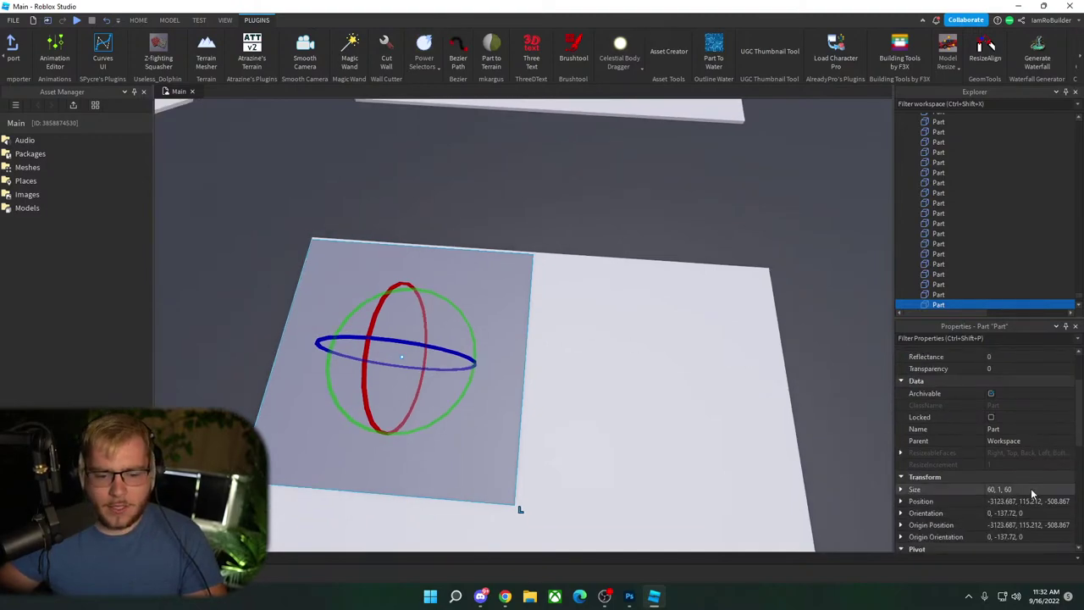
Step: Set the gray slab's size to 60, 1, 54
{"action": "left_click", "coordinate": [1032, 490]}
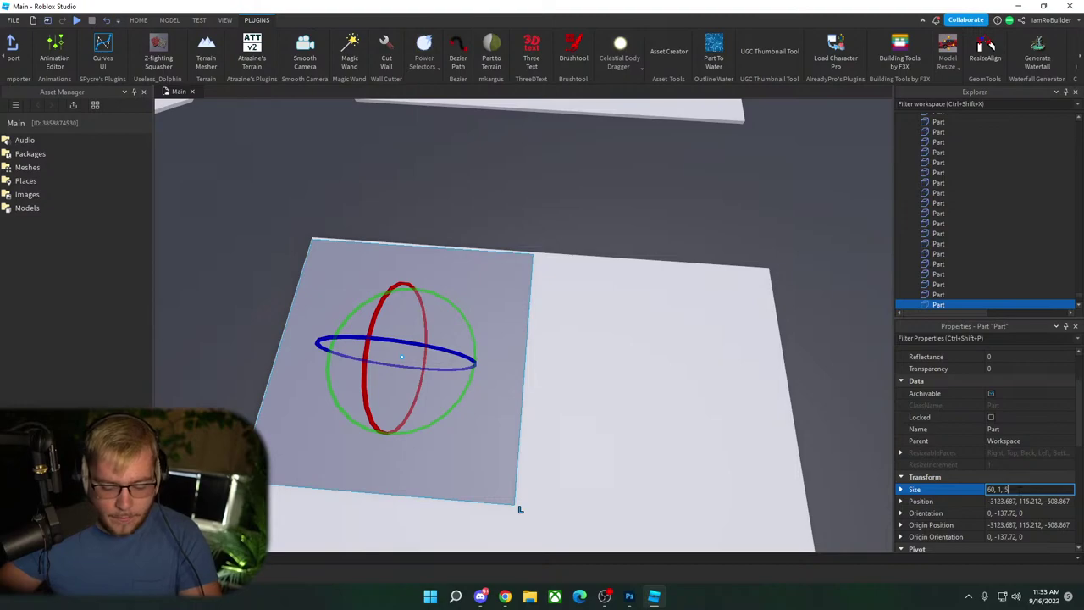
{"action": "type", "text": "4"}
{"action": "key", "text": "Return"}
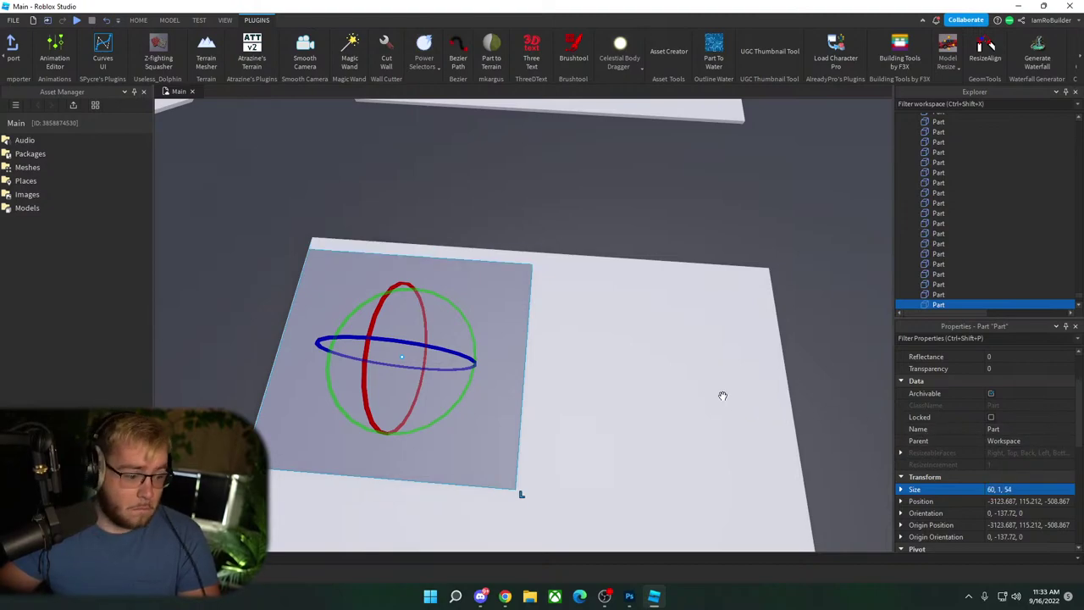
{"action": "left_click", "coordinate": [504, 384]}
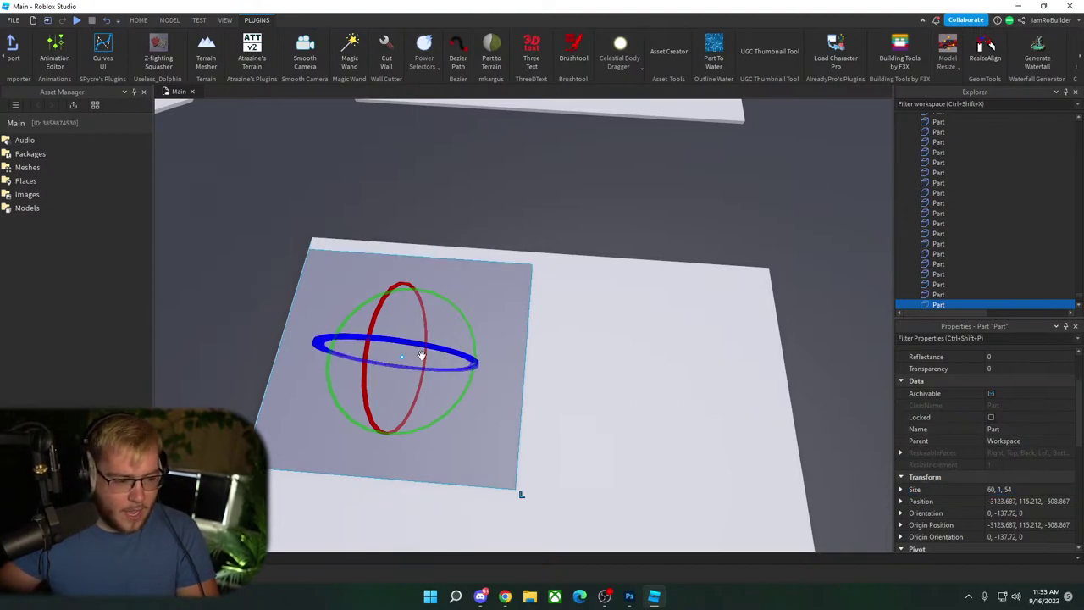
Step: Duplicate the slab, rotate the copy a quarter turn, and place it partly over the original along the plot
{"action": "left_click", "coordinate": [138, 19]}
{"action": "left_click", "coordinate": [108, 47]}
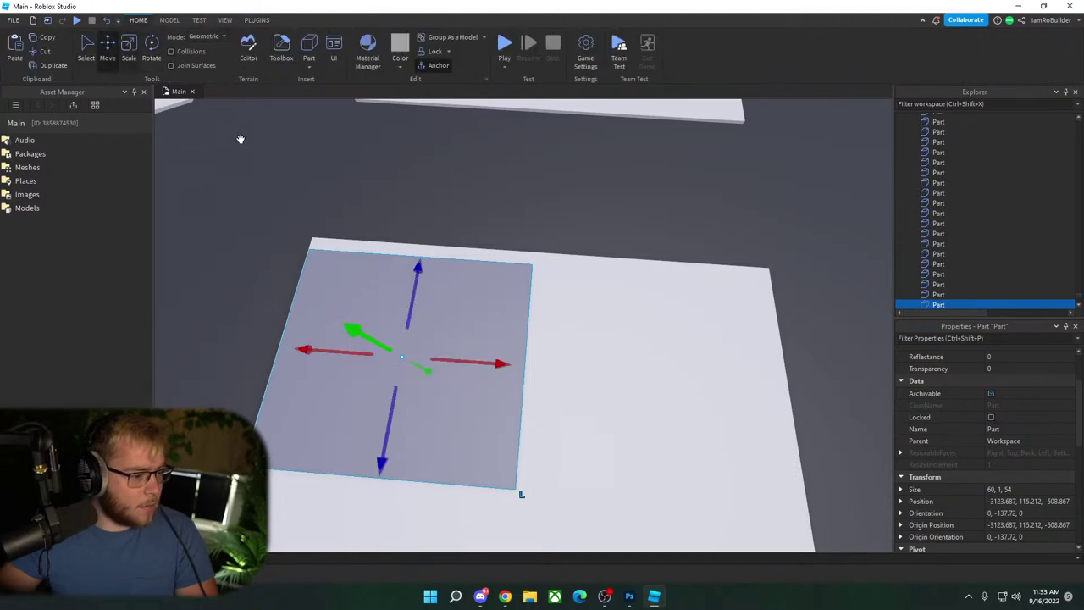
{"action": "key", "text": "ctrl+r"}
{"action": "left_click_drag", "start_coordinate": [503, 363], "coordinate": [706, 381]}
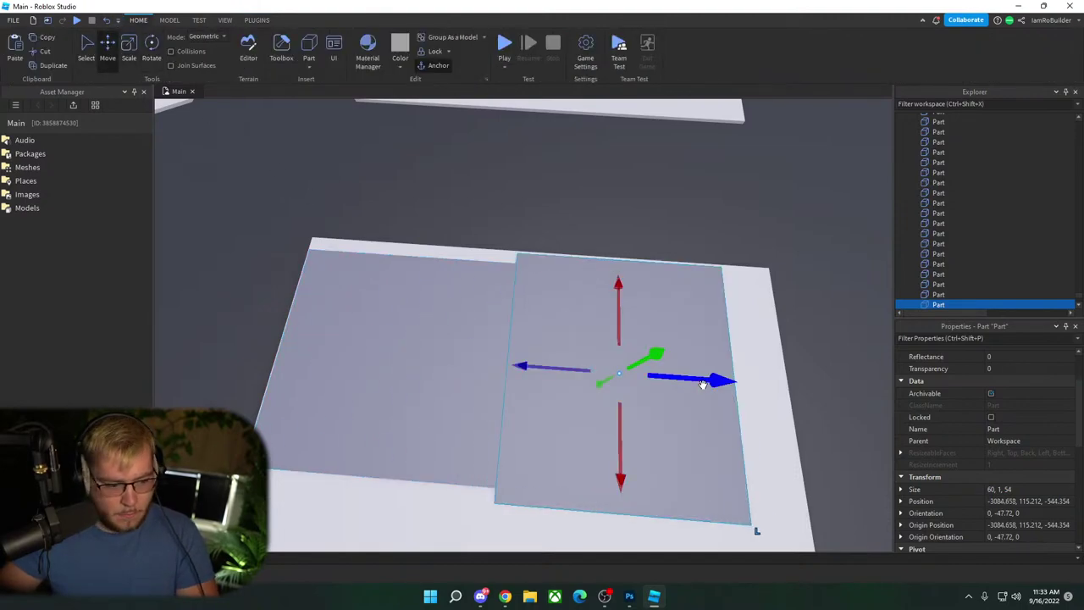
{"action": "scroll", "coordinate": [548, 371], "scroll_direction": "up", "scroll_amount": 6}
{"action": "right_click_drag", "start_coordinate": [549, 371], "coordinate": [545, 365]}
{"action": "scroll", "coordinate": [560, 288], "scroll_direction": "down", "scroll_amount": 5}
{"action": "left_click_drag", "start_coordinate": [569, 245], "coordinate": [401, 284]}
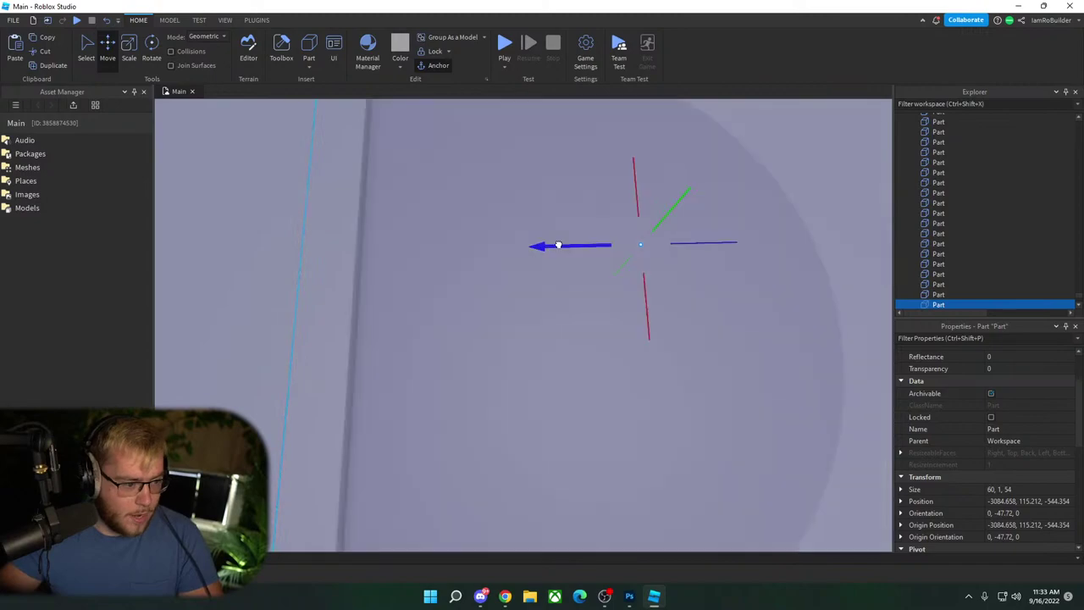
{"action": "scroll", "coordinate": [521, 251], "scroll_direction": "down", "scroll_amount": 3}
Step: Shrink the original slab to a size of 22, 1, 54 so it ends at the rotated slab's edge
{"action": "left_click", "coordinate": [285, 266]}
{"action": "key", "text": "w"}
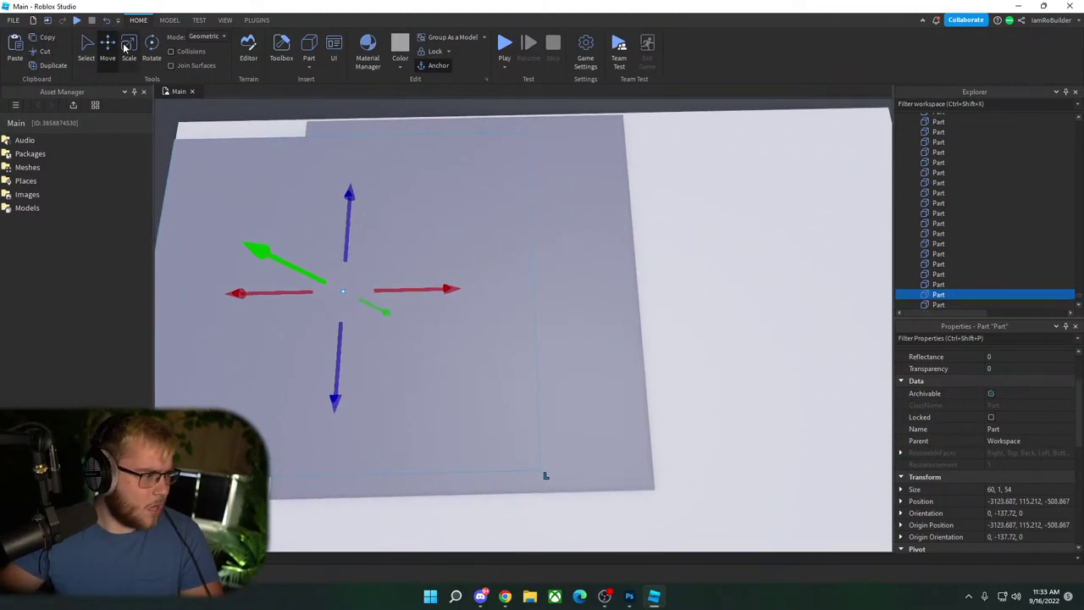
{"action": "left_click", "coordinate": [132, 49]}
{"action": "left_click_drag", "start_coordinate": [559, 288], "coordinate": [378, 295]}
{"action": "key", "text": "w"}
{"action": "key", "text": "s"}
{"action": "right_click_drag", "start_coordinate": [378, 295], "coordinate": [377, 291]}
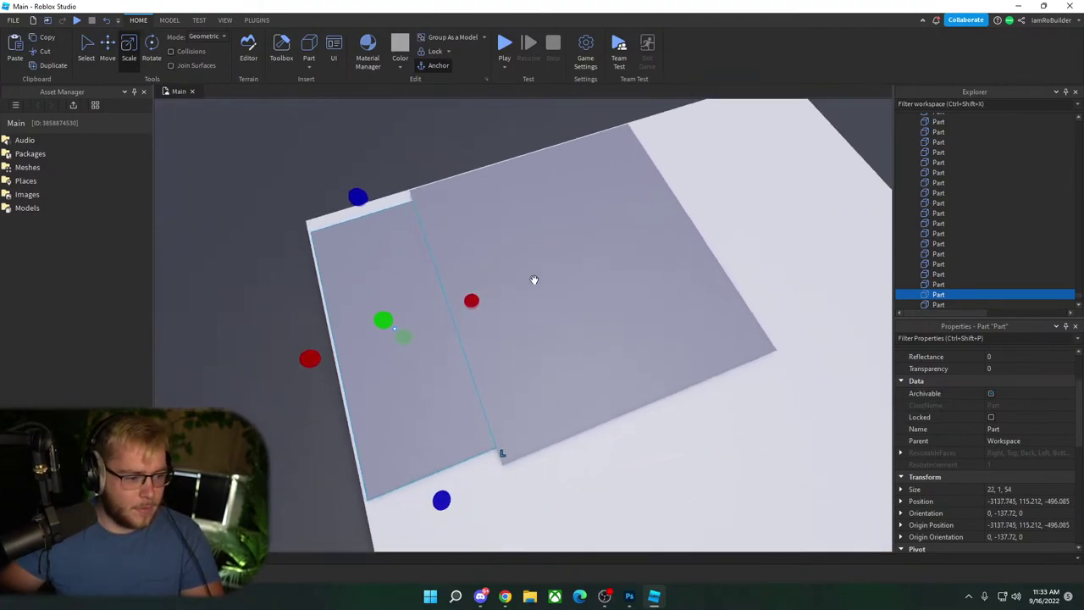
Step: Move both gray slabs together inward from the plot's two nearest edges
{"action": "left_click", "coordinate": [574, 286], "text": "ctrl"}
{"action": "key", "text": "s"}
{"action": "left_click", "coordinate": [110, 56]}
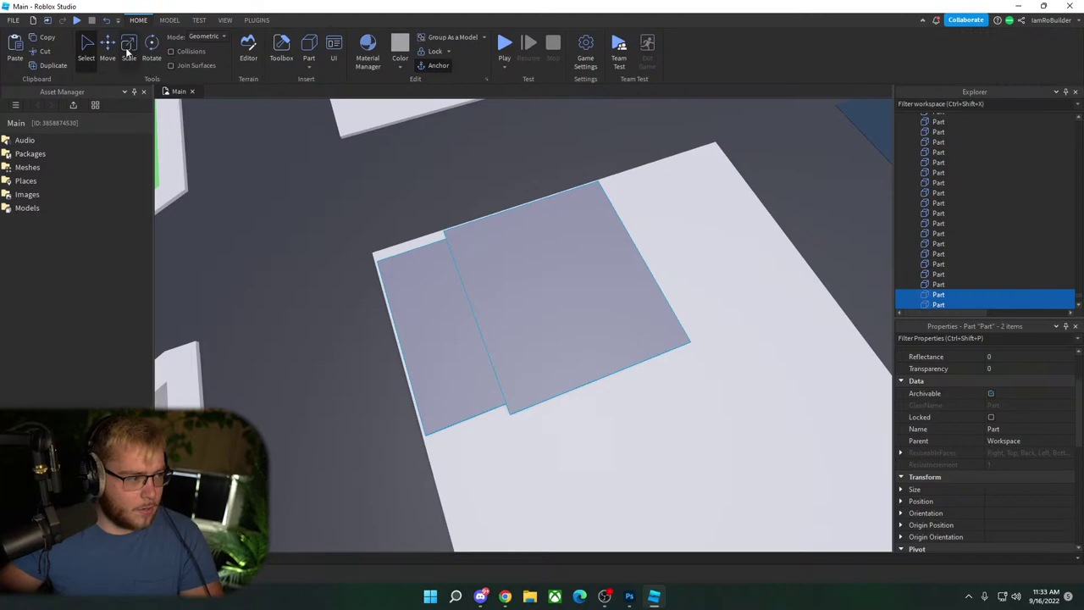
{"action": "left_click", "coordinate": [107, 47]}
{"action": "left_click_drag", "start_coordinate": [584, 277], "coordinate": [599, 272]}
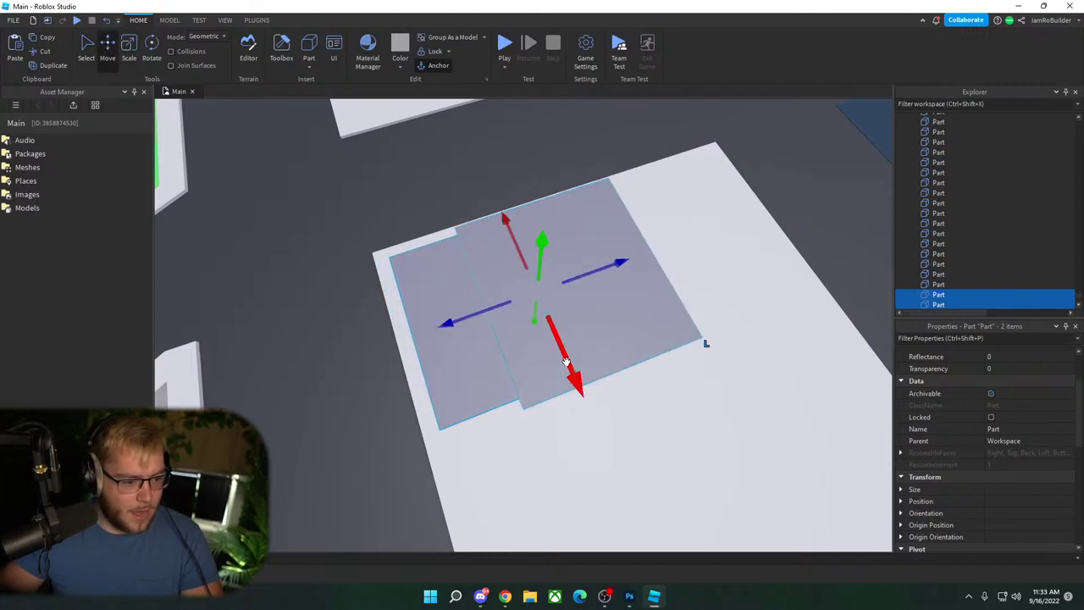
{"action": "left_click_drag", "start_coordinate": [566, 362], "coordinate": [647, 406]}
Step: Offset a copy of the large slab past its outer edge and narrow the copy to 47 studs, flush with the far side
{"action": "left_click", "coordinate": [700, 384]}
{"action": "left_click", "coordinate": [604, 356]}
{"action": "left_click", "coordinate": [129, 45]}
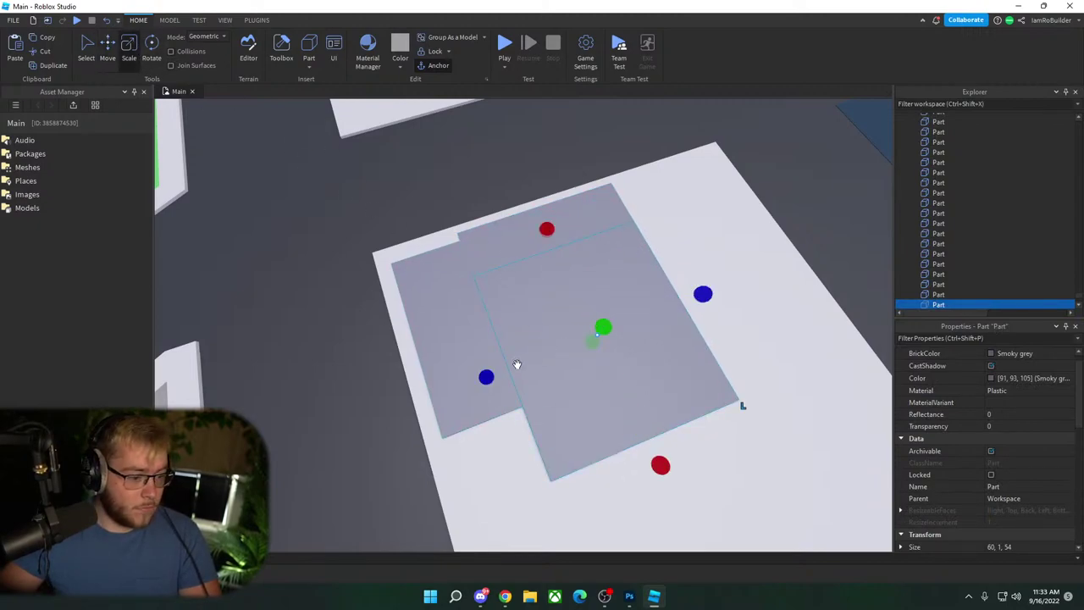
{"action": "left_click_drag", "start_coordinate": [487, 376], "coordinate": [512, 367]}
{"action": "key", "text": "d"}
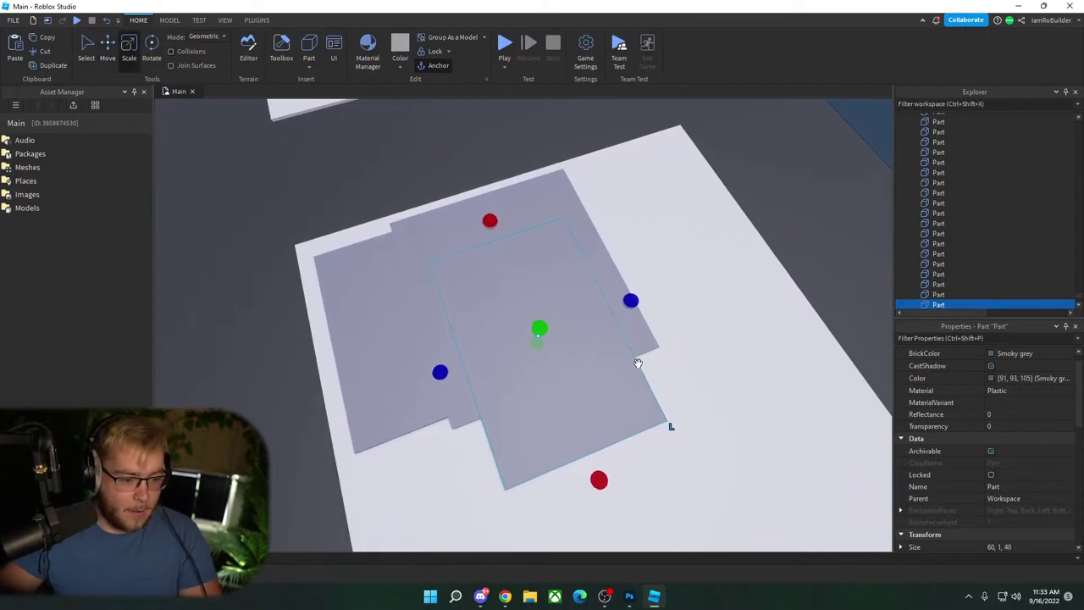
{"action": "key", "text": "w"}
{"action": "right_click_drag", "start_coordinate": [639, 362], "coordinate": [588, 344]}
{"action": "left_click_drag", "start_coordinate": [561, 316], "coordinate": [593, 311]}
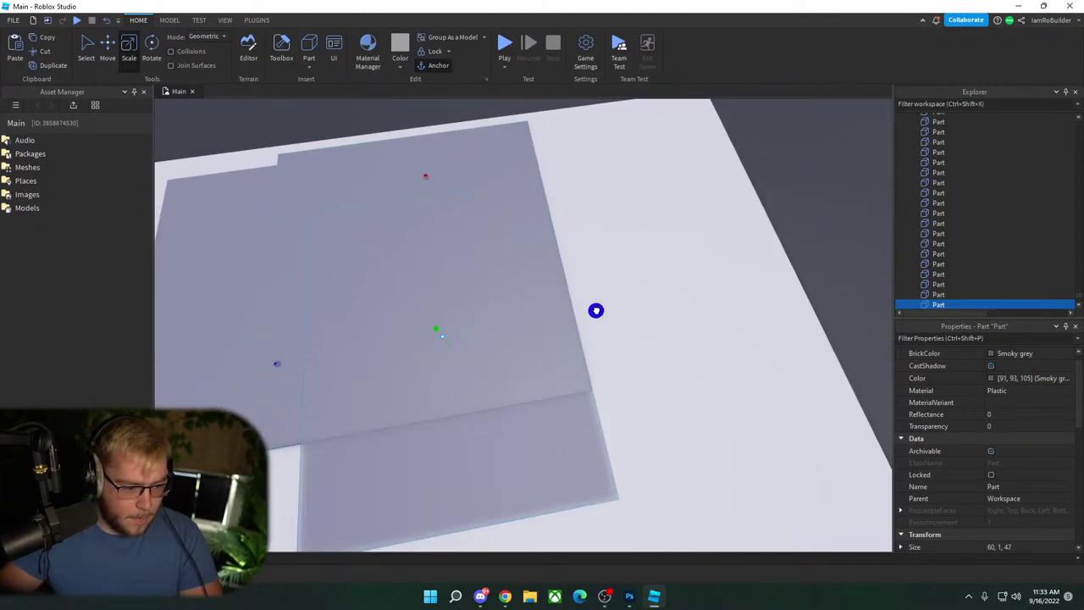
Step: Shorten the copied slab to 16.5 studs so it only extends beyond the large slab's edge
{"action": "key", "text": "d"}
{"action": "right_click_drag", "start_coordinate": [581, 310], "coordinate": [646, 279]}
{"action": "left_click_drag", "start_coordinate": [659, 264], "coordinate": [505, 299]}
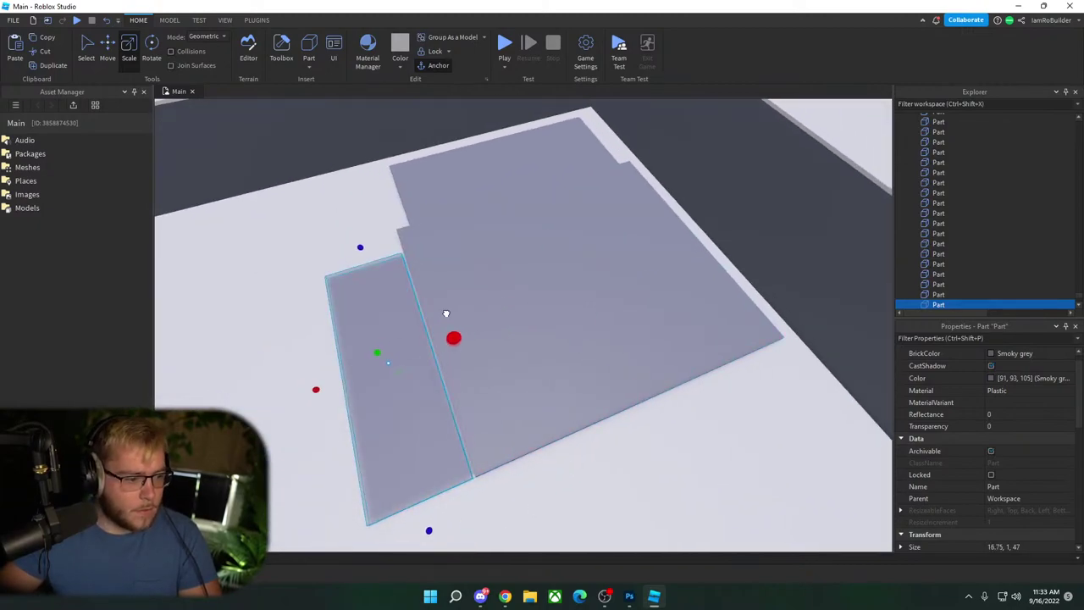
{"action": "right_click_drag", "start_coordinate": [471, 306], "coordinate": [472, 307]}
{"action": "scroll", "coordinate": [472, 308], "scroll_direction": "down", "scroll_amount": 5}
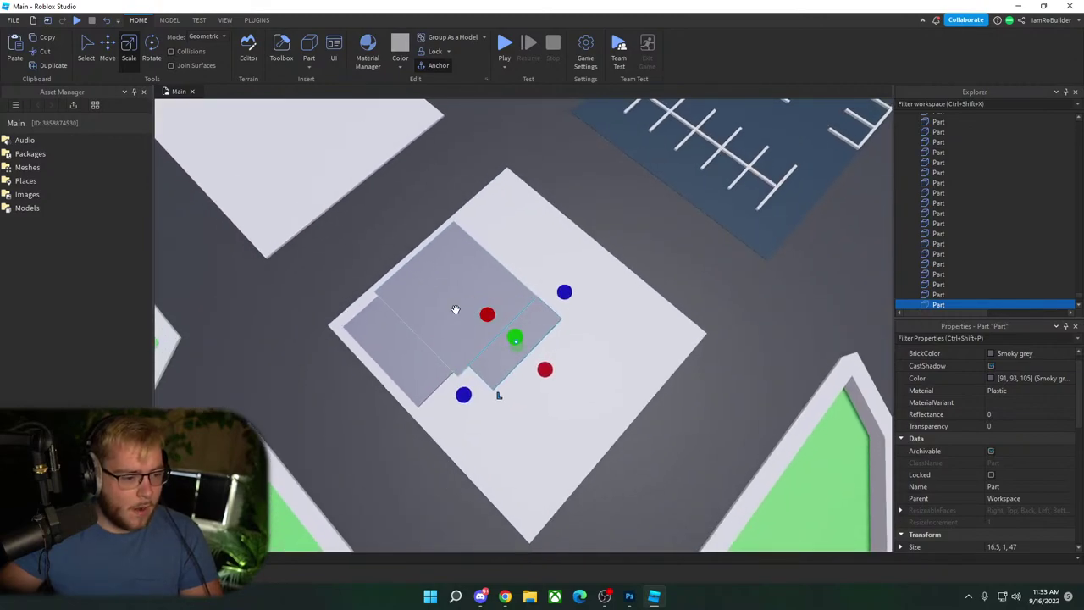
Step: Select all three gray slabs and move them together to the middle of the white plot
{"action": "left_click", "coordinate": [452, 310], "text": "ctrl"}
{"action": "left_click", "coordinate": [380, 329], "text": "ctrl"}
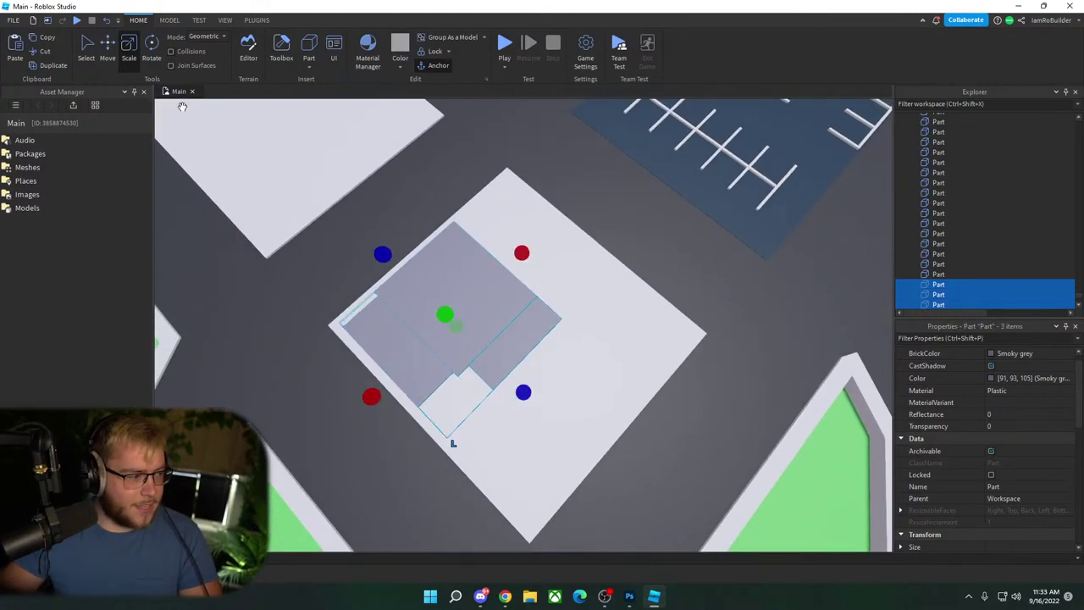
{"action": "left_click", "coordinate": [108, 43]}
{"action": "left_click_drag", "start_coordinate": [487, 385], "coordinate": [542, 398]}
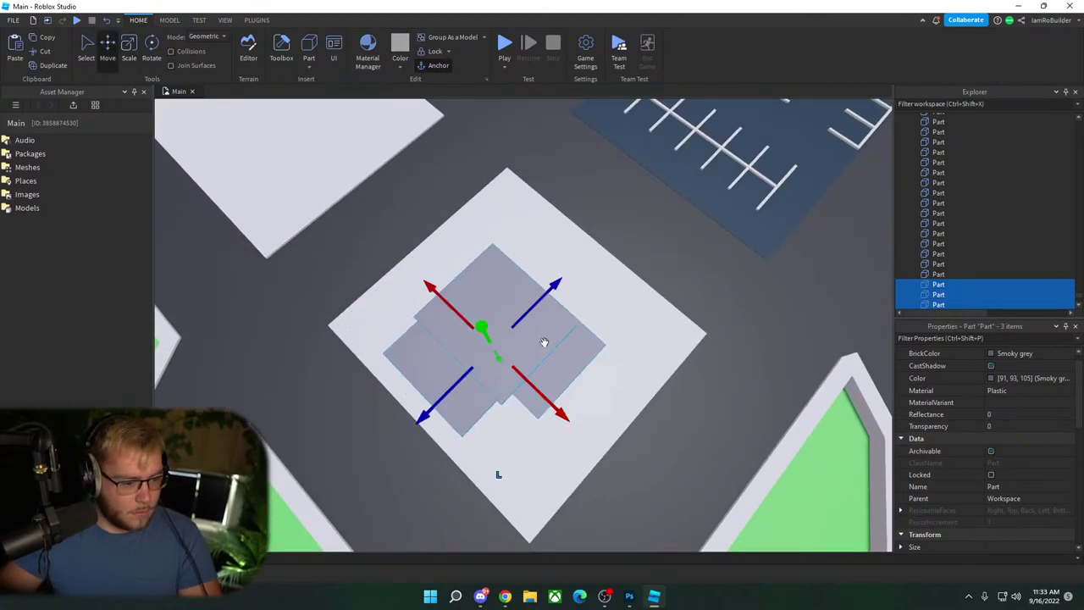
{"action": "left_click_drag", "start_coordinate": [539, 295], "coordinate": [549, 271]}
Step: Group the three slabs into a model and name it "Meet Freezer"
{"action": "key", "text": "ctrl+g"}
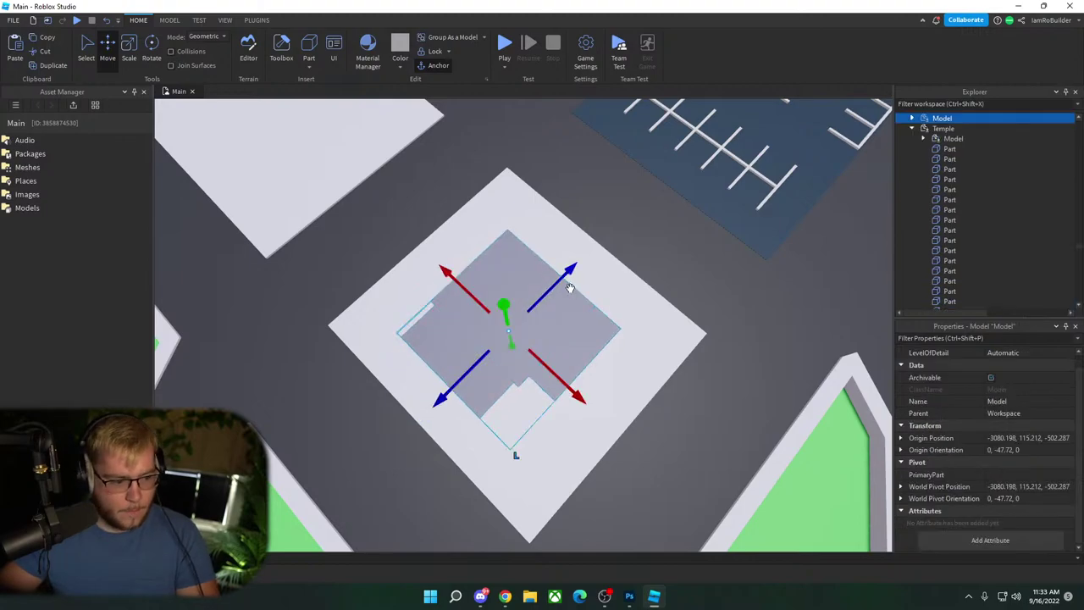
{"action": "right_click_drag", "start_coordinate": [571, 291], "coordinate": [620, 289]}
{"action": "scroll", "coordinate": [620, 289], "scroll_direction": "up", "scroll_amount": 1}
{"action": "left_click", "coordinate": [1004, 401]}
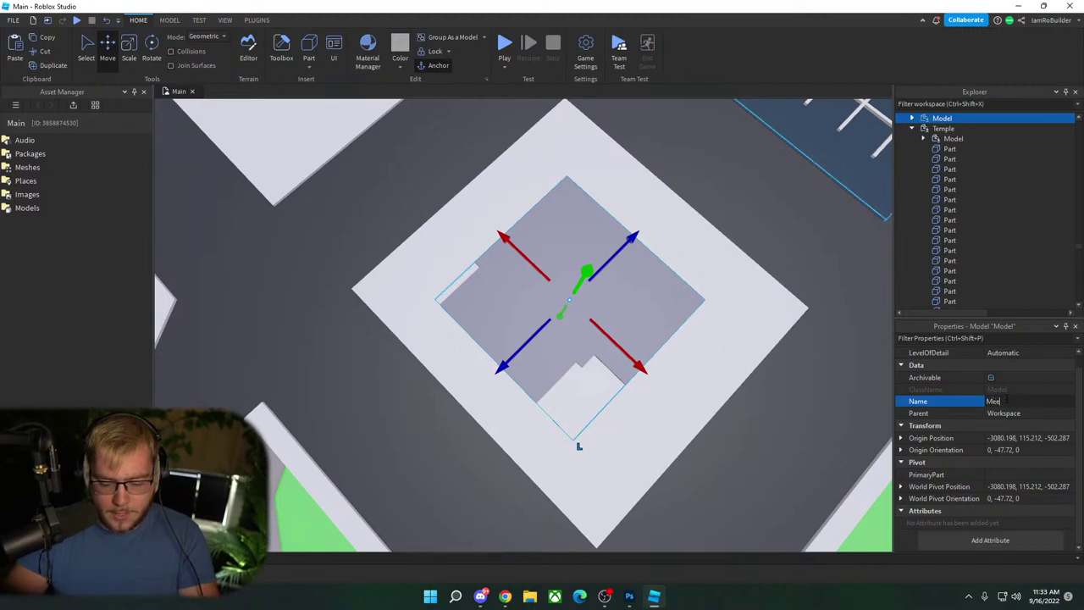
{"action": "type", "text": "Meet Freeze"}
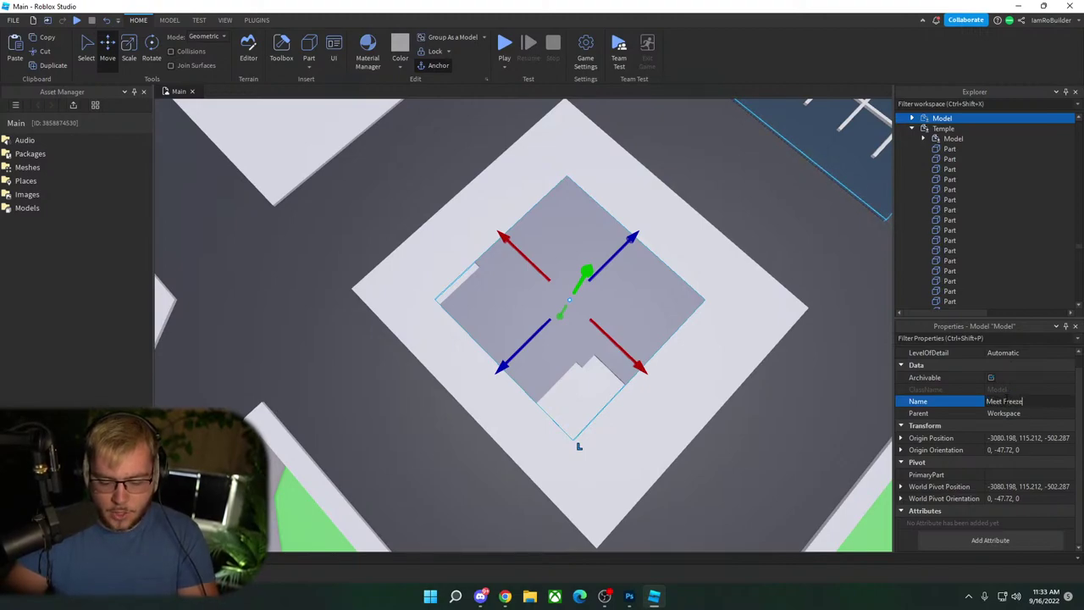
{"action": "type", "text": "r"}
{"action": "key", "text": "Return"}
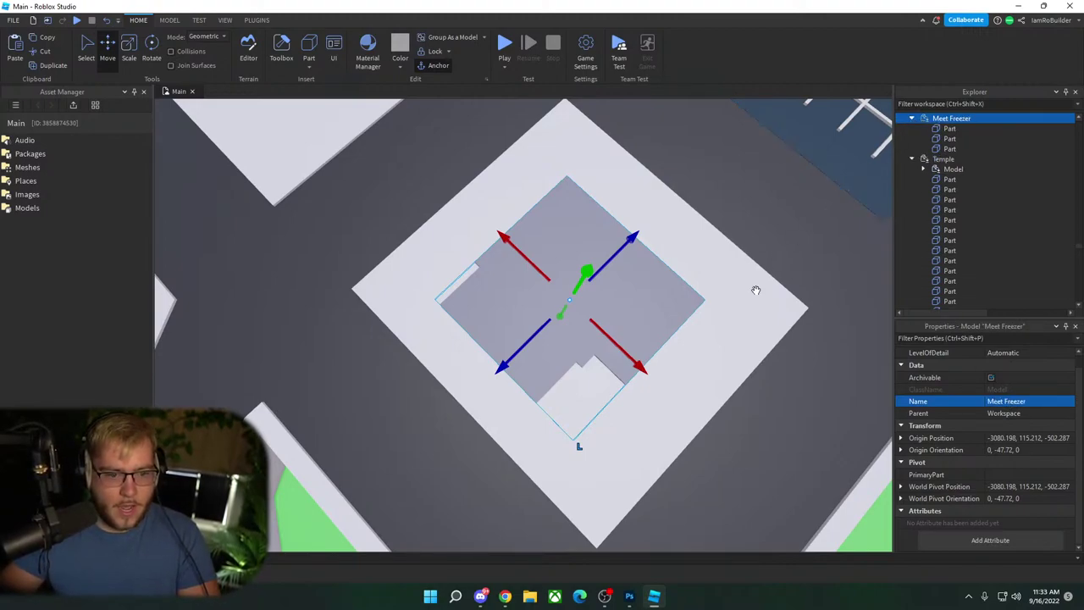
Step: Duplicate the 22 by 54 slab and reduce the copy to a 21.5, 1, 2 strip along its short side
{"action": "right_click_drag", "start_coordinate": [756, 290], "coordinate": [627, 390]}
{"action": "scroll", "coordinate": [682, 377], "scroll_direction": "up", "scroll_amount": 3}
{"action": "left_click", "coordinate": [622, 394], "text": "alt"}
{"action": "key", "text": "ctrl+d"}
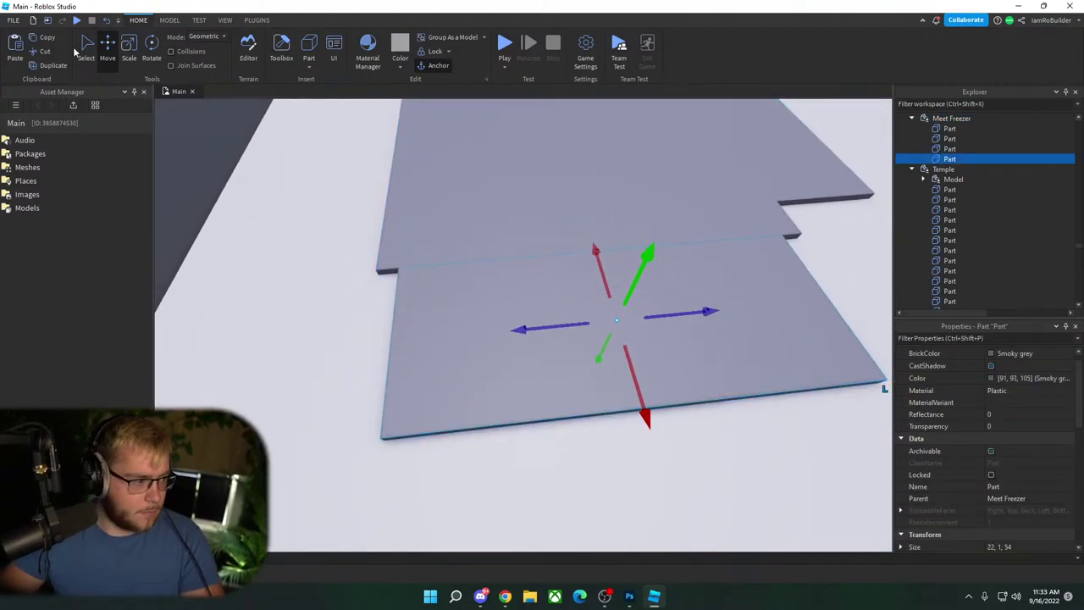
{"action": "left_click", "coordinate": [129, 47]}
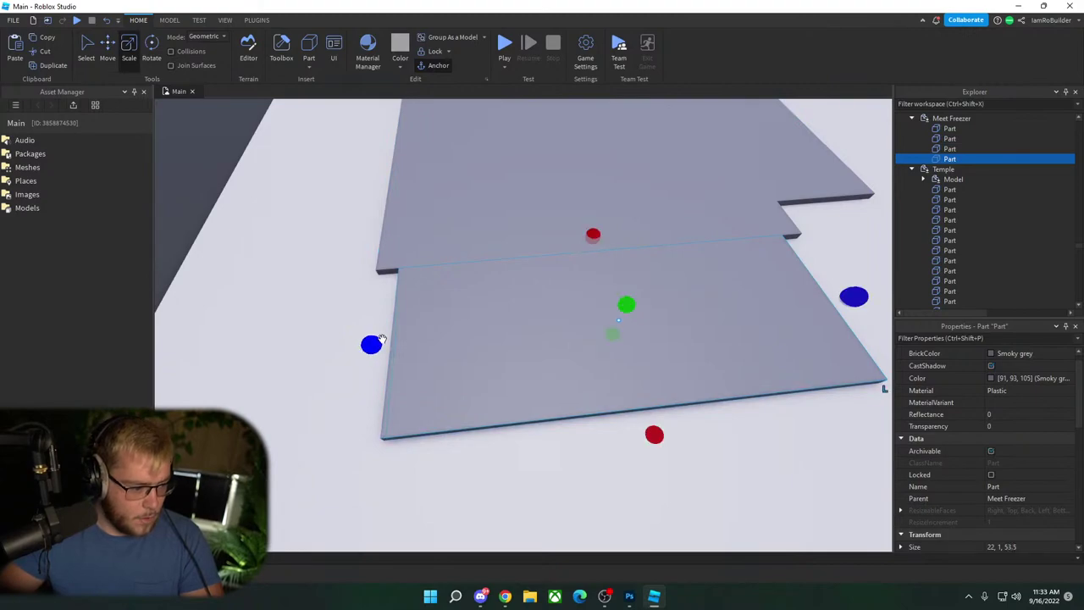
{"action": "left_click_drag", "start_coordinate": [852, 296], "coordinate": [517, 320]}
{"action": "left_click_drag", "start_coordinate": [488, 461], "coordinate": [488, 459]}
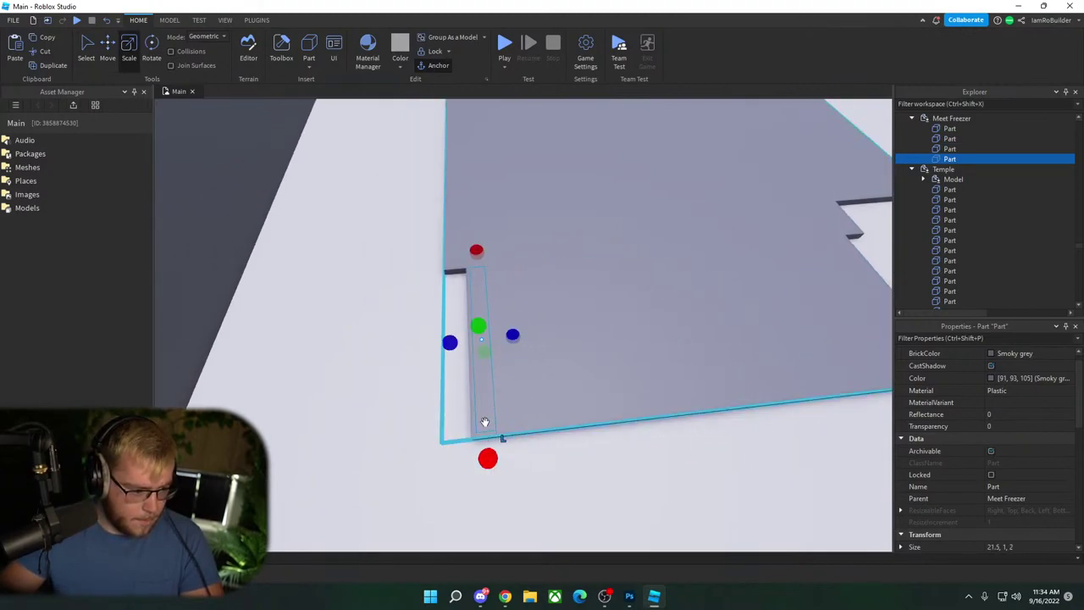
Step: Raise the strip into a wall 17.5 studs high and thin it to 1.75 studs
{"action": "scroll", "coordinate": [477, 323], "scroll_direction": "down", "scroll_amount": 1}
{"action": "left_click_drag", "start_coordinate": [477, 322], "coordinate": [467, 208]}
{"action": "scroll", "coordinate": [569, 327], "scroll_direction": "up", "scroll_amount": 2}
{"action": "right_click_drag", "start_coordinate": [568, 327], "coordinate": [569, 327]}
{"action": "left_click_drag", "start_coordinate": [564, 327], "coordinate": [561, 327]}
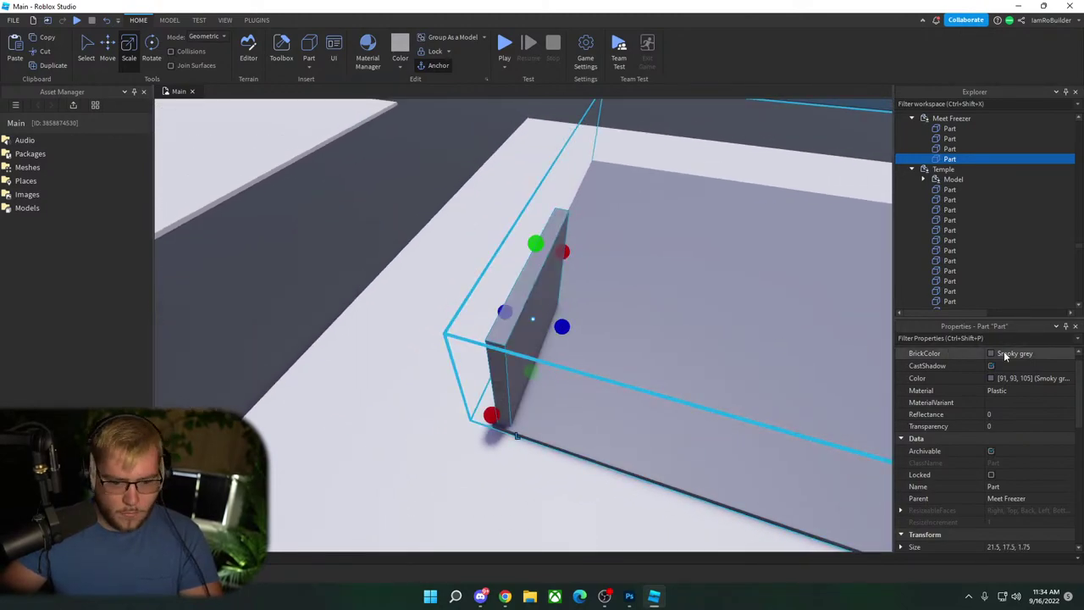
Step: Color the wall Storm blue and lengthen it toward the corner of the adjoining large slab
{"action": "left_click", "coordinate": [1009, 353]}
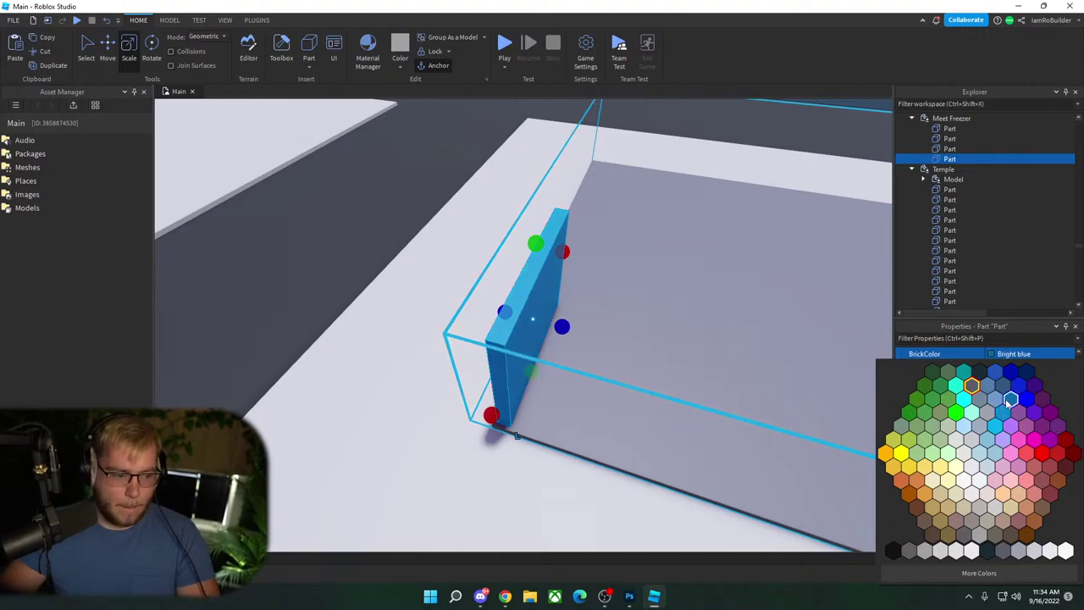
{"action": "left_click", "coordinate": [989, 440]}
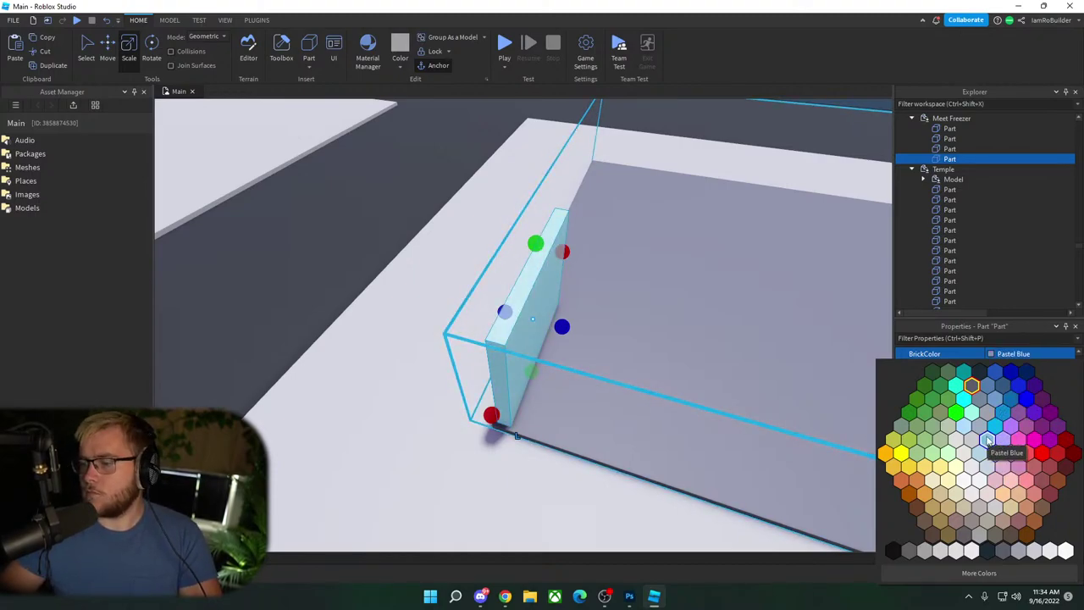
{"action": "left_click", "coordinate": [1020, 385]}
{"action": "right_click_drag", "start_coordinate": [614, 293], "coordinate": [614, 292]}
{"action": "key", "text": "w"}
{"action": "scroll", "coordinate": [517, 297], "scroll_direction": "up", "scroll_amount": 6}
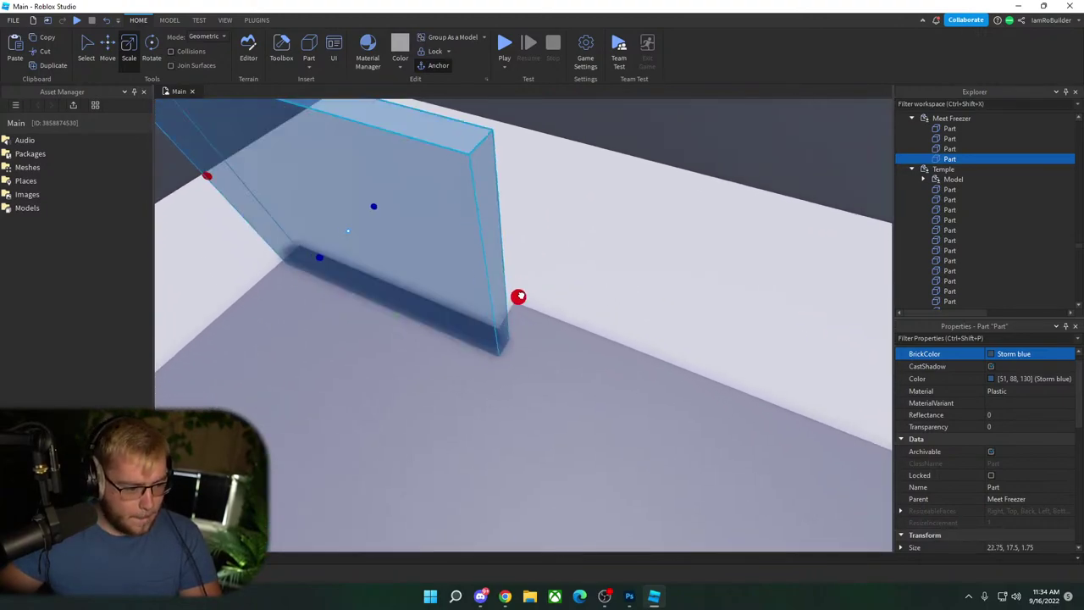
{"action": "left_click_drag", "start_coordinate": [520, 295], "coordinate": [533, 289]}
{"action": "right_click_drag", "start_coordinate": [534, 288], "coordinate": [532, 289]}
Step: Duplicate the blue wall and reshape the copy into a short perpendicular return at the wall's end
{"action": "key", "text": "ctrl+d"}
{"action": "key", "text": "a"}
{"action": "left_click_drag", "start_coordinate": [687, 192], "coordinate": [557, 246]}
{"action": "left_click_drag", "start_coordinate": [550, 317], "coordinate": [580, 347]}
Step: Duplicate the short end piece and stretch it into a 51.5, 17.5, 1 wall along the slab's outer edge
{"action": "key", "text": "ctrl+d"}
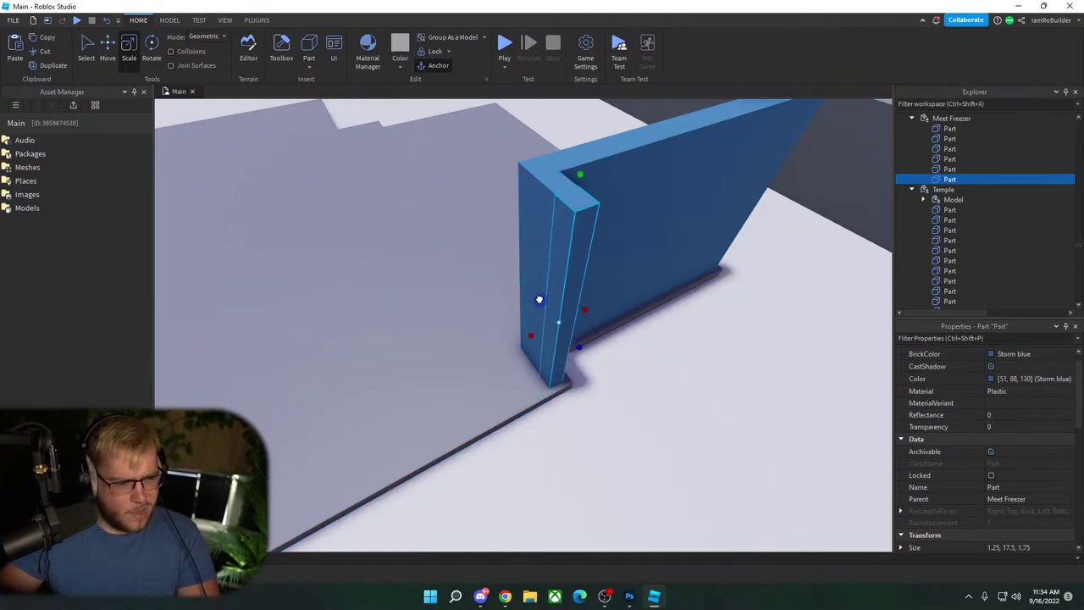
{"action": "left_click_drag", "start_coordinate": [543, 305], "coordinate": [577, 306]}
{"action": "scroll", "coordinate": [569, 310], "scroll_direction": "down", "scroll_amount": 3}
{"action": "right_click_drag", "start_coordinate": [568, 310], "coordinate": [568, 310]}
{"action": "left_click_drag", "start_coordinate": [547, 339], "coordinate": [430, 360]}
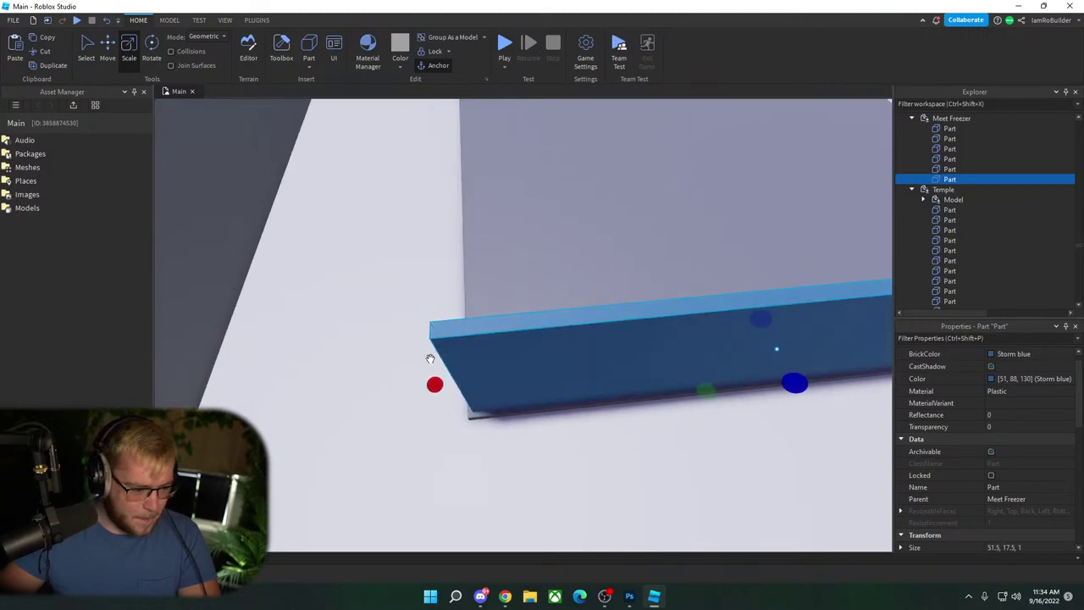
{"action": "key", "text": "a"}
{"action": "right_click_drag", "start_coordinate": [453, 329], "coordinate": [453, 328]}
{"action": "key", "text": "s"}
Step: Select the long blue wall, try to cut a window opening in it with Wall Cutter, and inspect the pieces
{"action": "left_click", "coordinate": [455, 332]}
{"action": "key", "text": "d"}
{"action": "key", "text": "w"}
{"action": "left_click", "coordinate": [256, 20]}
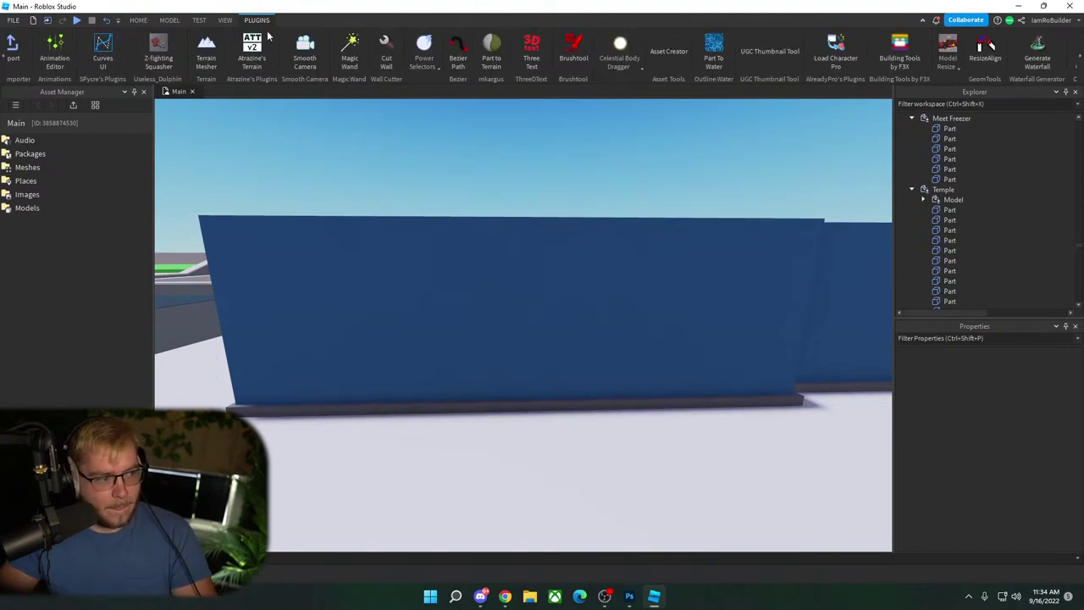
{"action": "left_click", "coordinate": [366, 237]}
{"action": "left_click", "coordinate": [391, 256]}
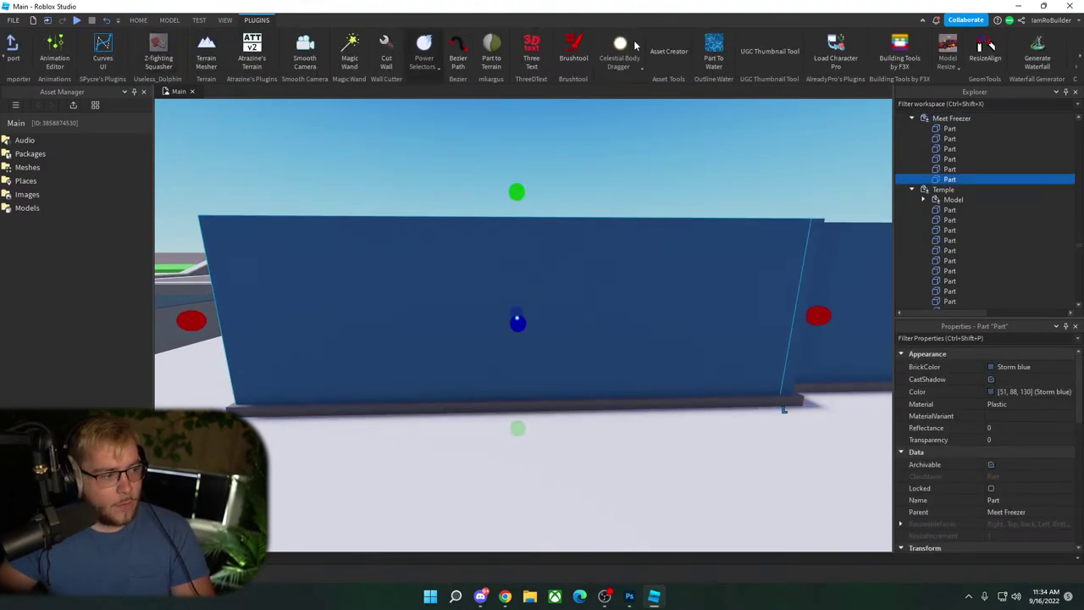
{"action": "left_click", "coordinate": [1080, 49]}
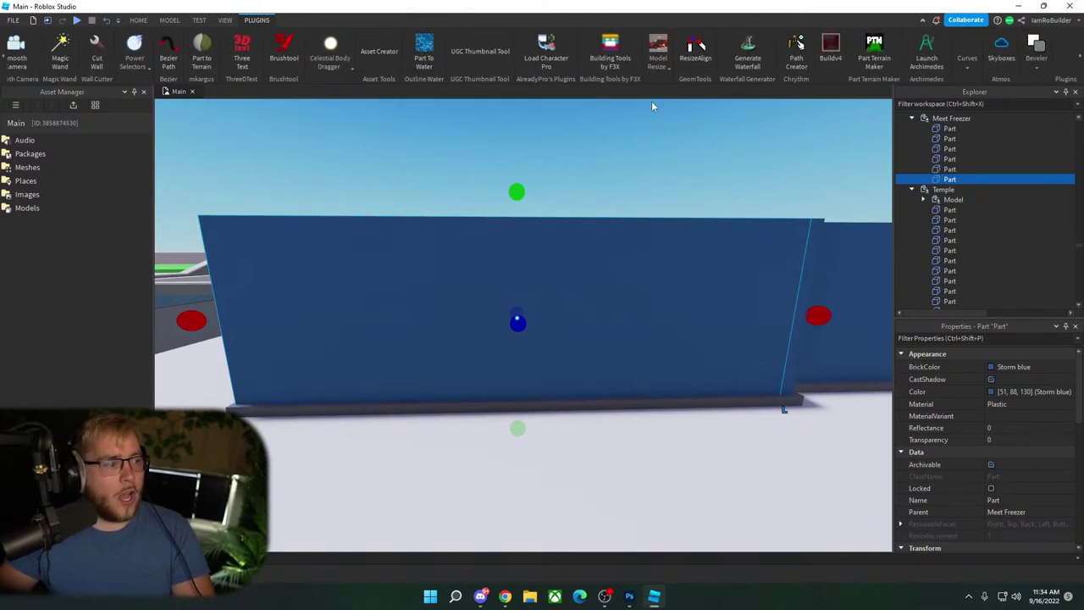
{"action": "left_click", "coordinate": [95, 53]}
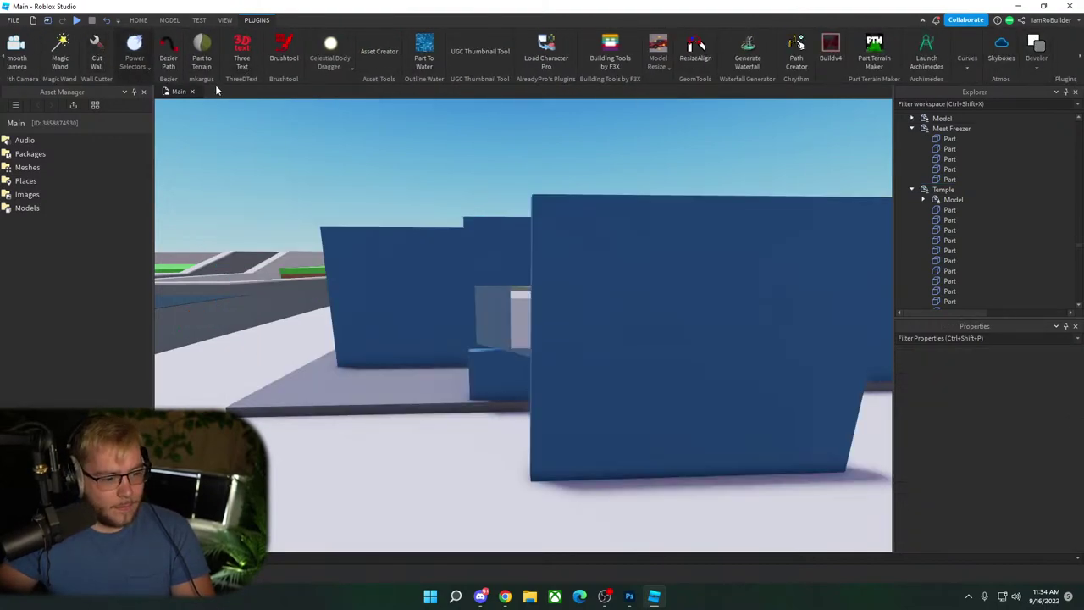
{"action": "right_click_drag", "start_coordinate": [475, 155], "coordinate": [474, 156]}
{"action": "scroll", "coordinate": [475, 156], "scroll_direction": "down", "scroll_amount": 3}
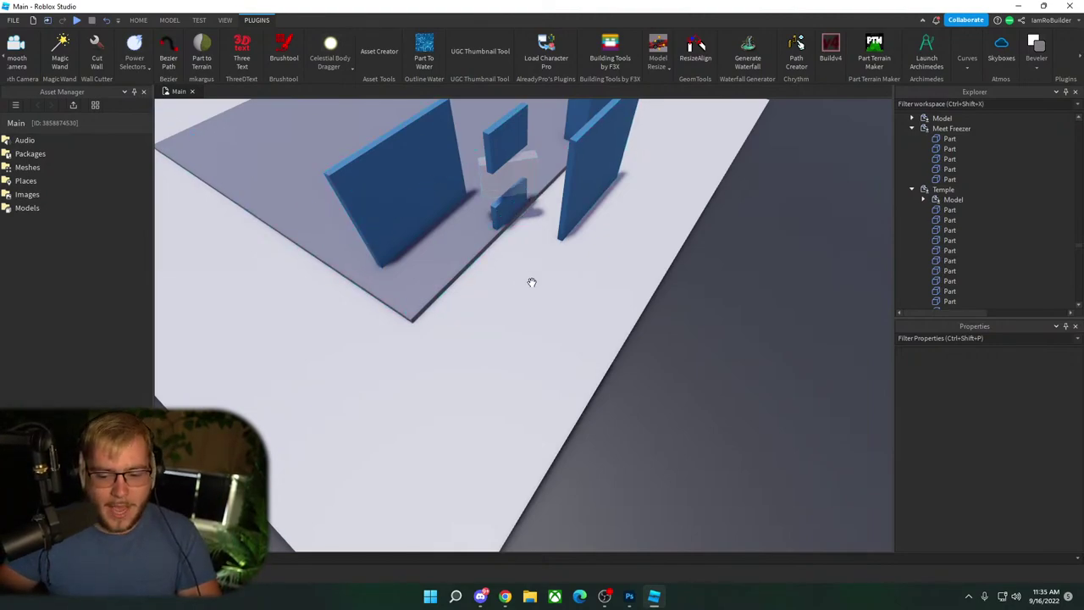
Step: Undo the Wall Cutter split so the long blue wall is one piece again
{"action": "key", "text": "ctrl+z"}
{"action": "key", "text": "ctrl+z"}
{"action": "key", "text": "ctrl+z"}
{"action": "key", "text": "ctrl+z"}
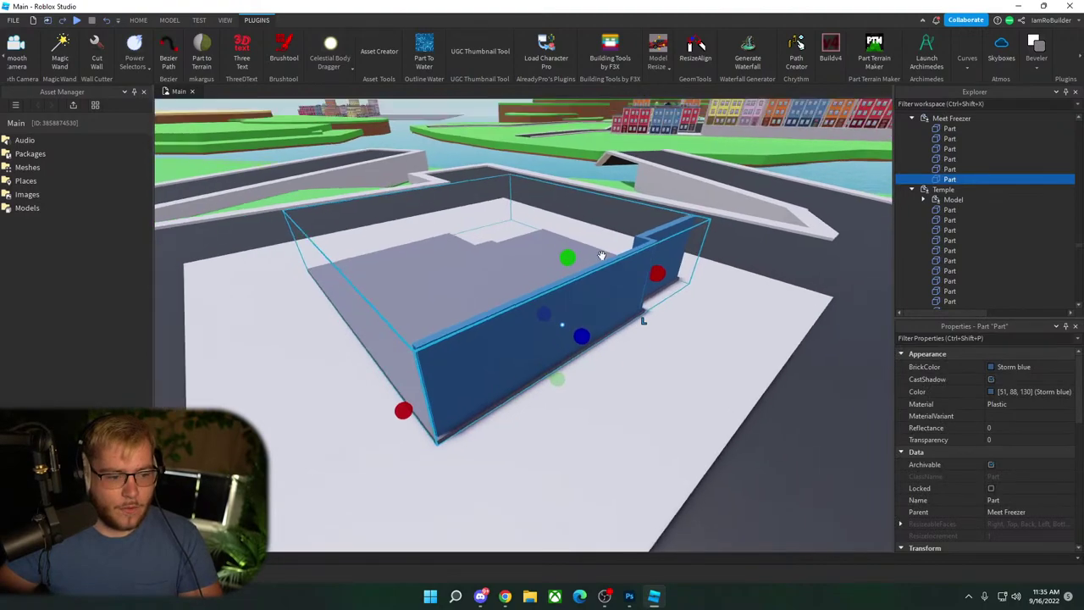
Step: Try to cut a window opening with Cut Wall in a pasted copy above the long wall, and remove that copy
{"action": "right_click_drag", "start_coordinate": [602, 256], "coordinate": [590, 232]}
{"action": "key", "text": "ctrl+v"}
{"action": "left_click", "coordinate": [593, 257]}
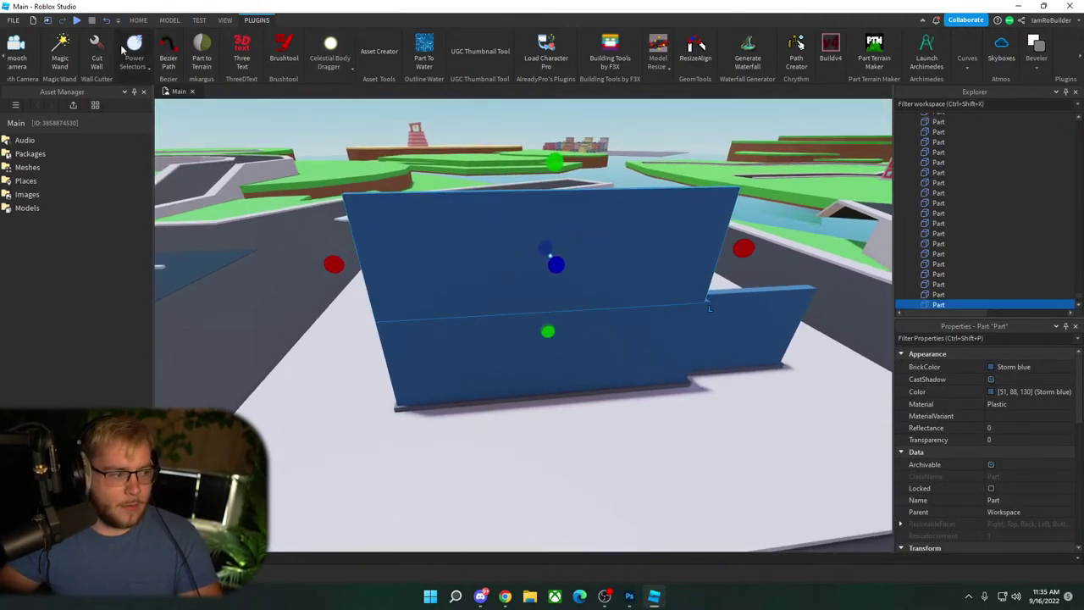
{"action": "left_click", "coordinate": [60, 51]}
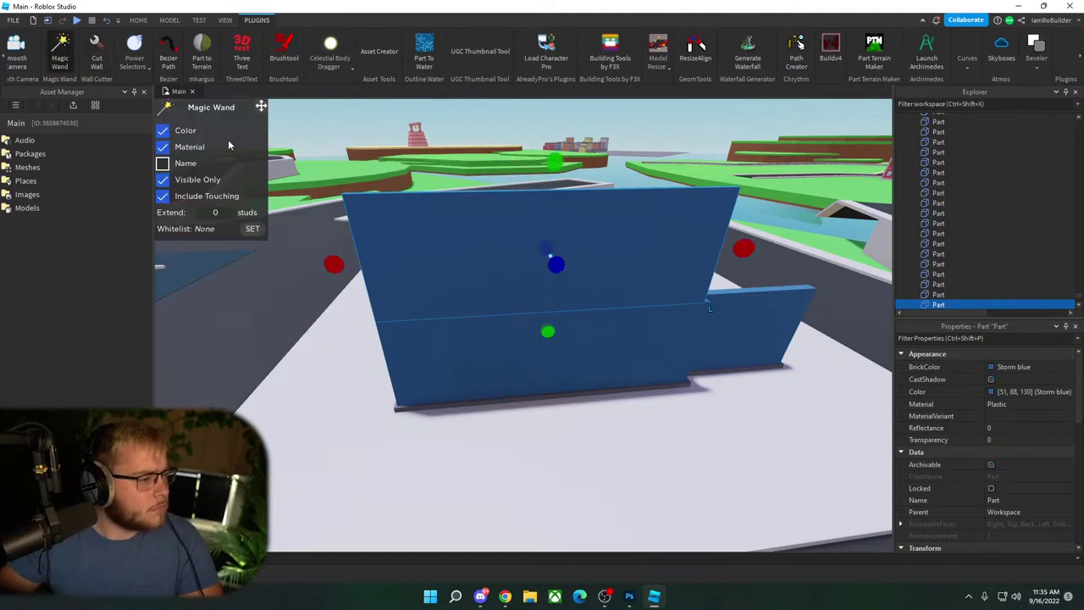
{"action": "left_click", "coordinate": [60, 51]}
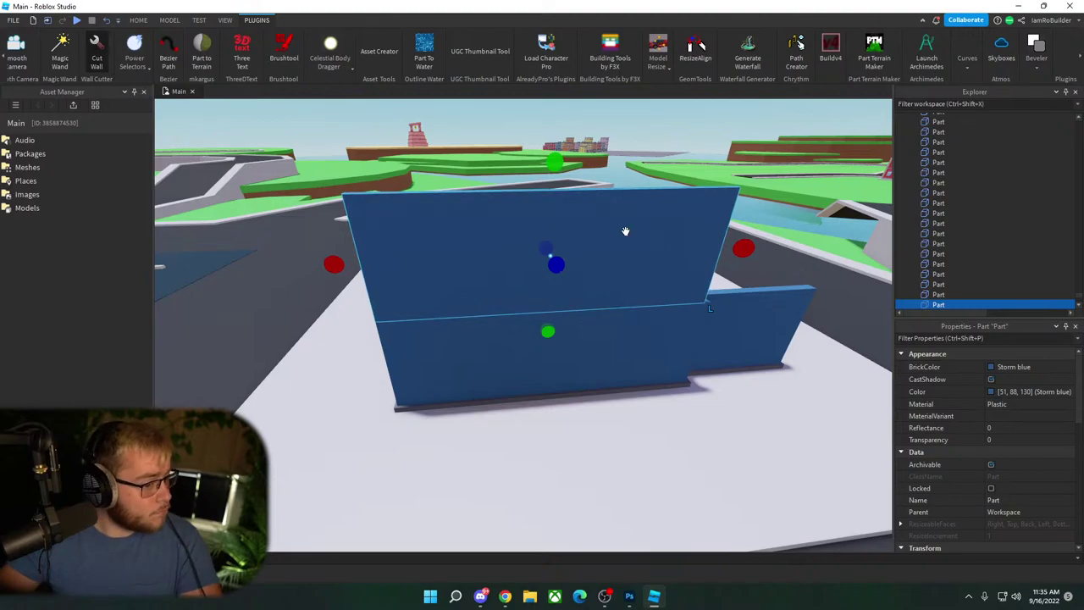
{"action": "left_click", "coordinate": [98, 48]}
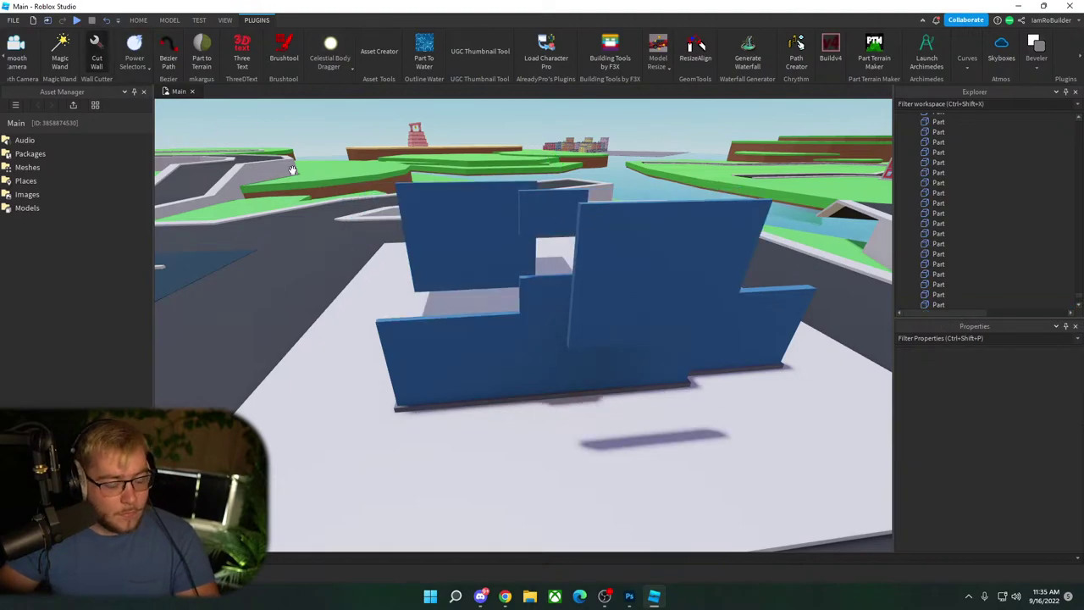
{"action": "key", "text": "ctrl+z"}
{"action": "key", "text": "Delete"}
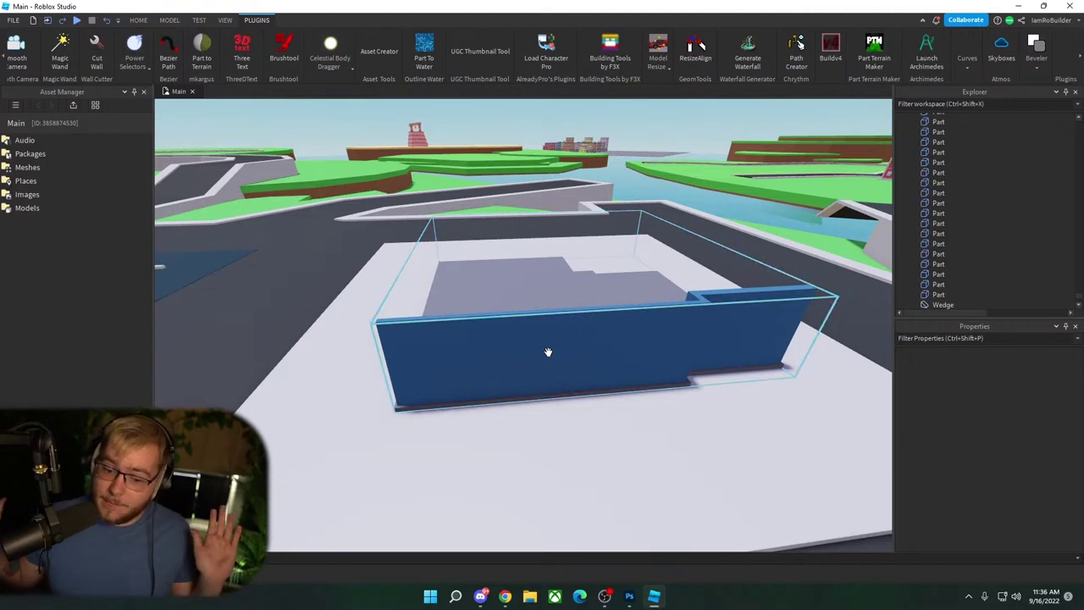
Step: Shorten the long wall, duplicate it, and narrow the copy into an end piece at the slab corner, leaving a window-wide gap
{"action": "left_click", "coordinate": [477, 362]}
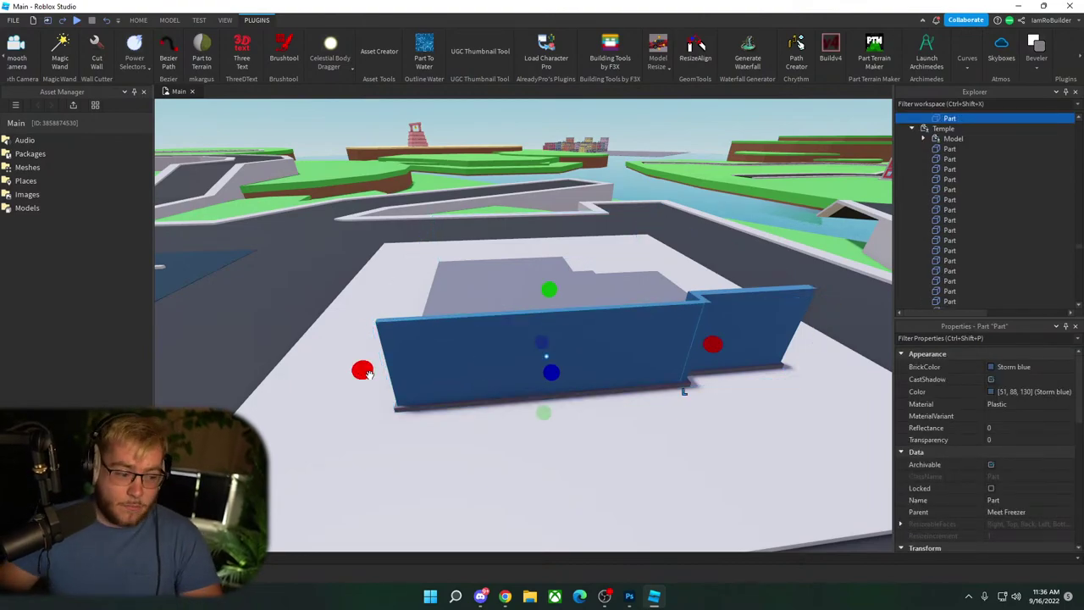
{"action": "left_click_drag", "start_coordinate": [367, 371], "coordinate": [478, 354]}
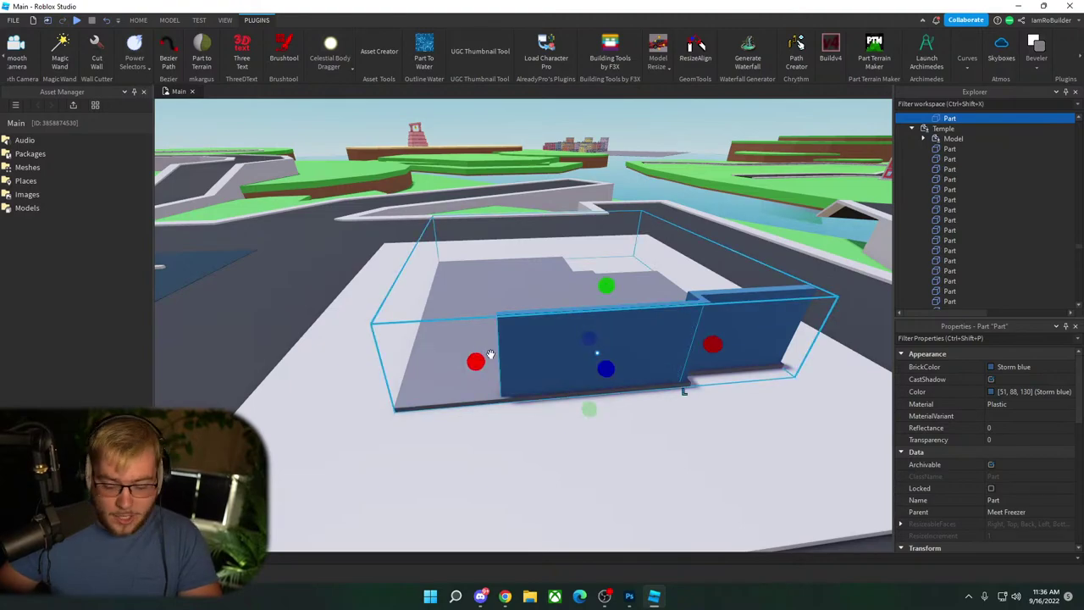
{"action": "key", "text": "ctrl+d"}
{"action": "key", "text": "a"}
{"action": "left_click_drag", "start_coordinate": [718, 344], "coordinate": [465, 370]}
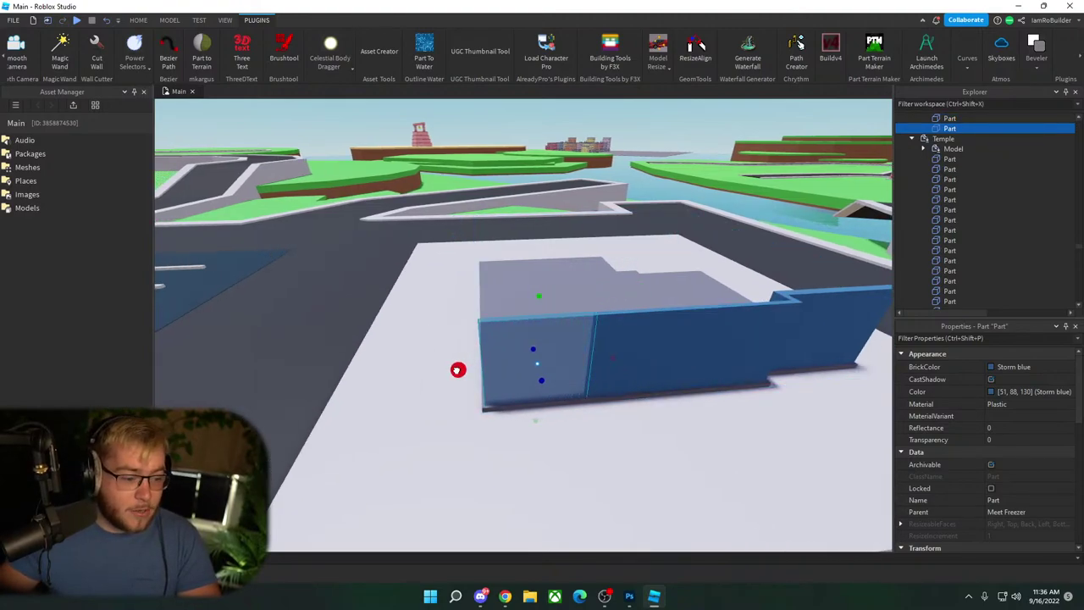
{"action": "key", "text": "w"}
{"action": "key", "text": "d"}
{"action": "left_click_drag", "start_coordinate": [565, 370], "coordinate": [488, 368]}
Step: Duplicate the end piece and reshape the copy into a low sill filling the bottom of the window gap
{"action": "key", "text": "ctrl+d"}
{"action": "key", "text": "w"}
{"action": "right_click_drag", "start_coordinate": [456, 354], "coordinate": [456, 354]}
{"action": "key", "text": "s"}
{"action": "left_click_drag", "start_coordinate": [481, 285], "coordinate": [469, 458]}
{"action": "right_click_drag", "start_coordinate": [612, 468], "coordinate": [612, 468]}
{"action": "key", "text": "s"}
{"action": "left_click_drag", "start_coordinate": [554, 428], "coordinate": [645, 435]}
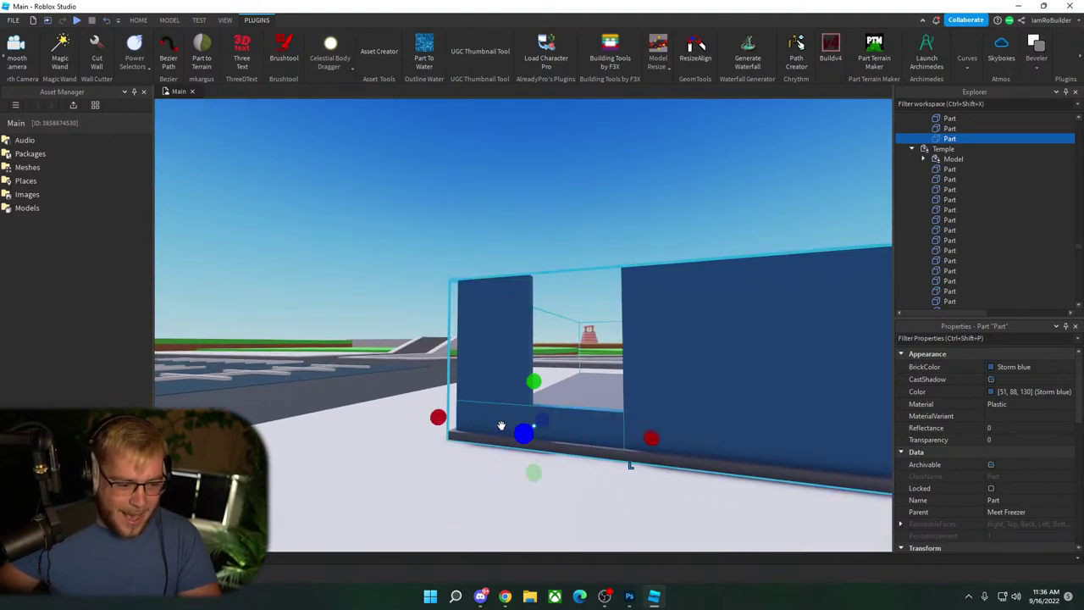
{"action": "left_click_drag", "start_coordinate": [517, 421], "coordinate": [514, 421]}
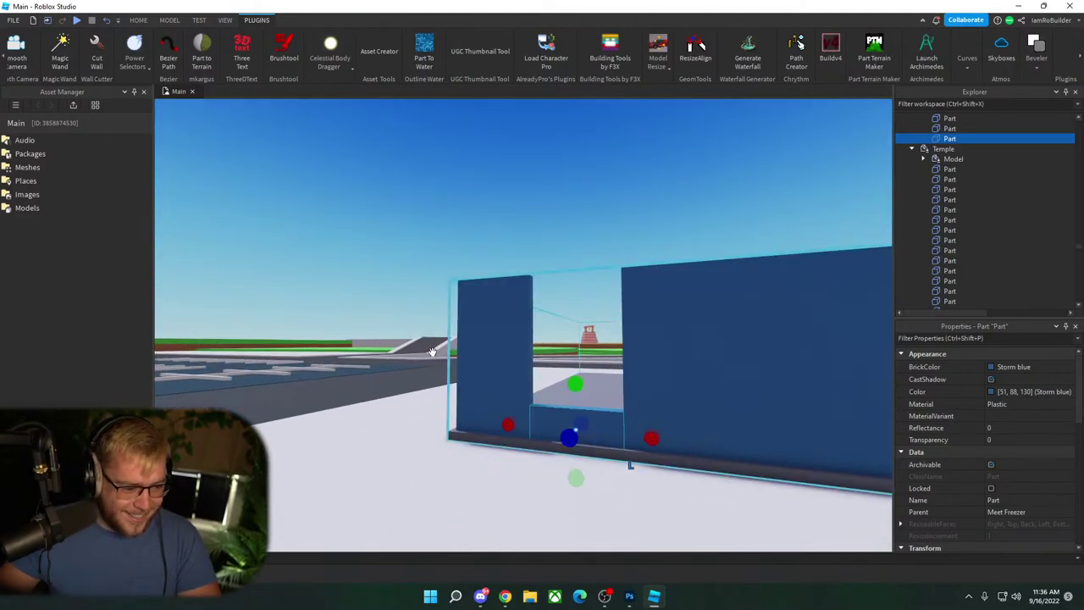
Step: Duplicate the sill piece and raise the copy to the top of the gap to close the window opening
{"action": "left_click", "coordinate": [138, 19]}
{"action": "left_click", "coordinate": [108, 47]}
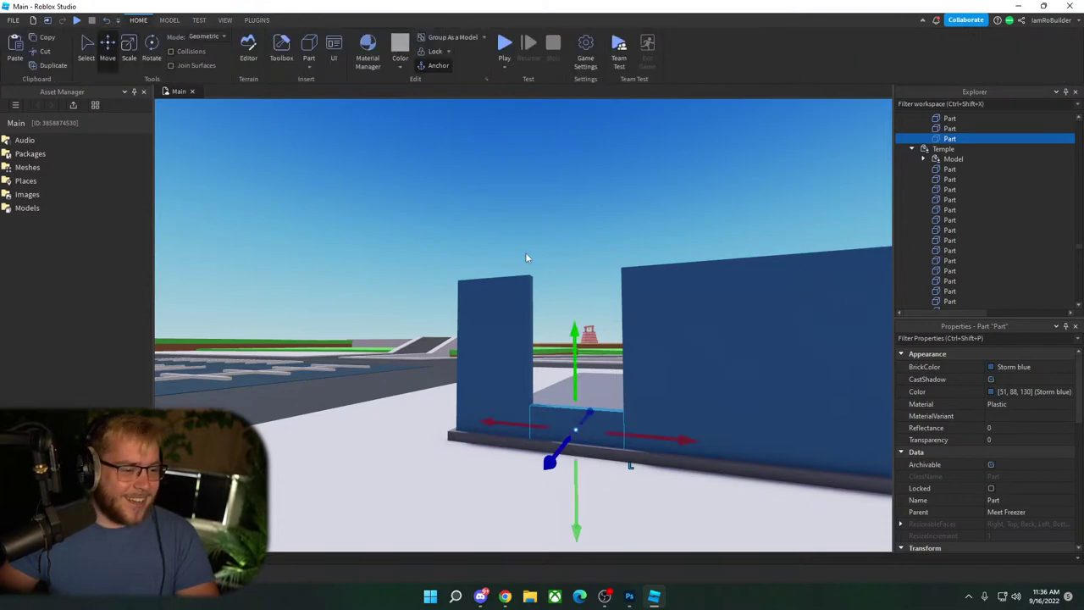
{"action": "key", "text": "ctrl+d"}
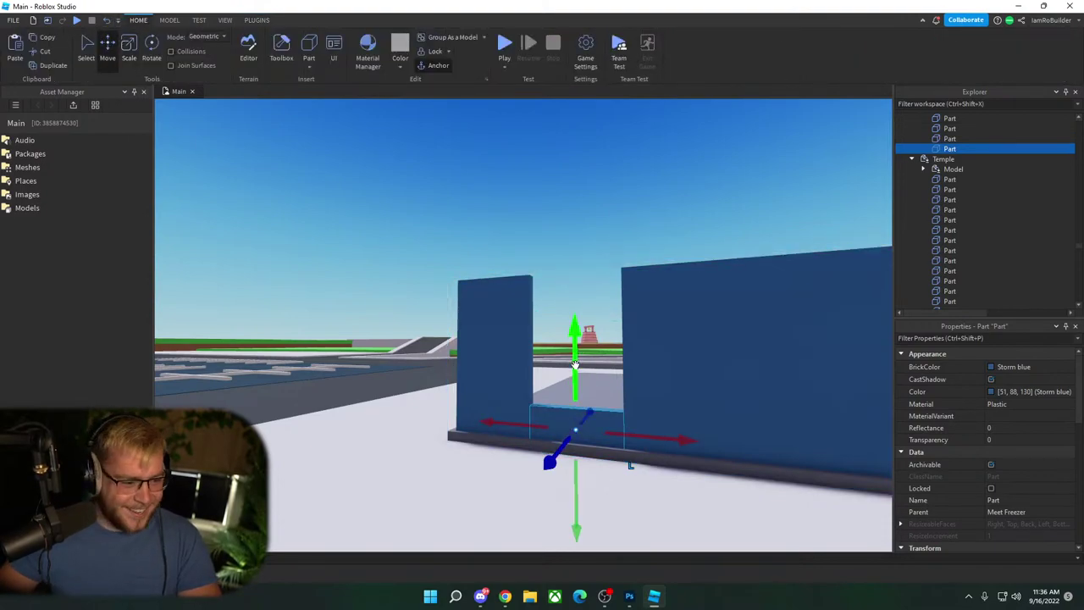
{"action": "left_click_drag", "start_coordinate": [584, 373], "coordinate": [579, 232]}
{"action": "left_click", "coordinate": [615, 197]}
Step: Select the four pieces of the windowed wall, duplicate them, and rotate the copy 90 degrees
{"action": "key", "text": "w"}
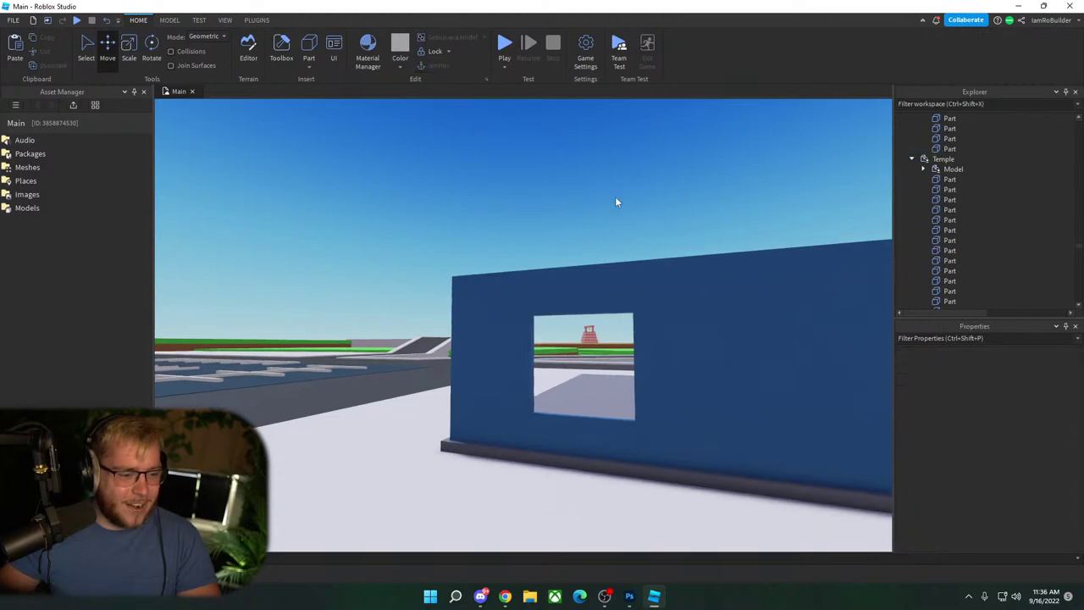
{"action": "right_click_drag", "start_coordinate": [615, 197], "coordinate": [616, 196]}
{"action": "scroll", "coordinate": [615, 197], "scroll_direction": "down", "scroll_amount": 5}
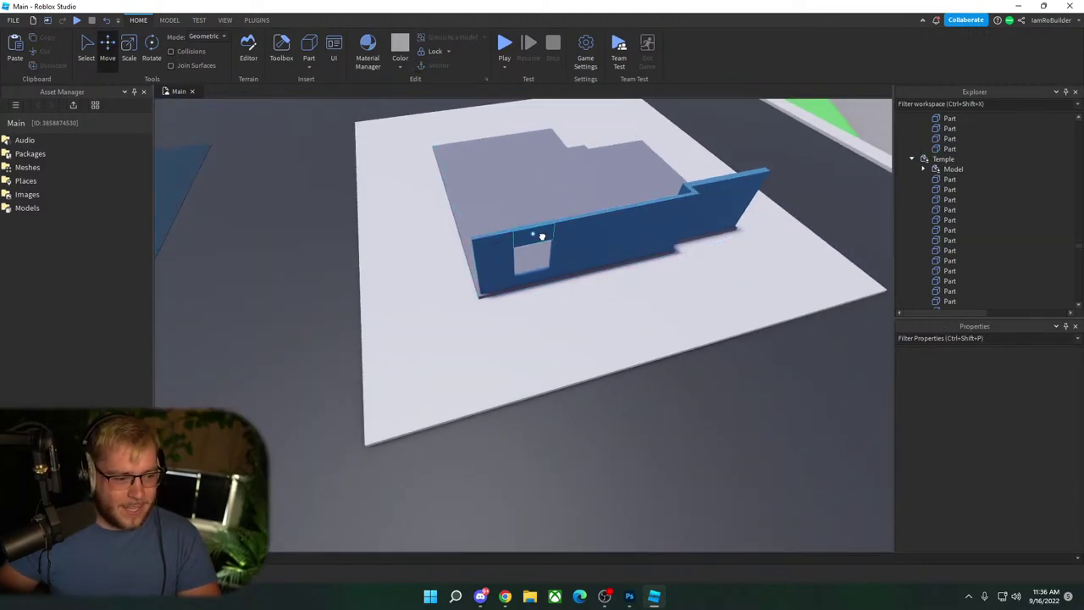
{"action": "left_click", "coordinate": [505, 257]}
{"action": "left_click", "coordinate": [516, 278], "text": "ctrl"}
{"action": "left_click", "coordinate": [590, 264], "text": "ctrl"}
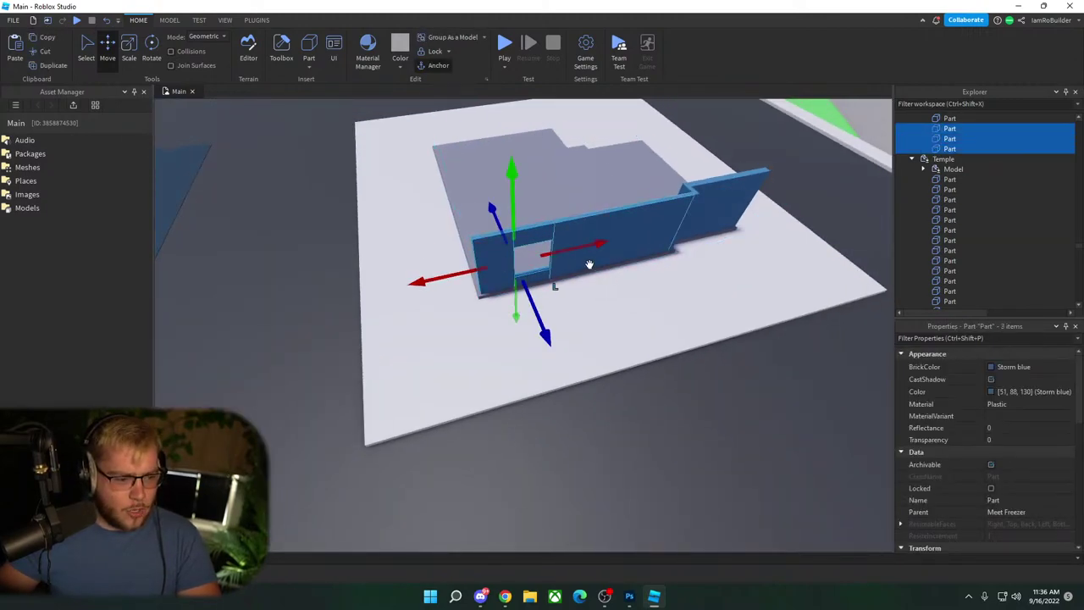
{"action": "left_click", "coordinate": [638, 239], "text": "ctrl"}
{"action": "key", "text": "ctrl+d"}
{"action": "key", "text": "ctrl+r"}
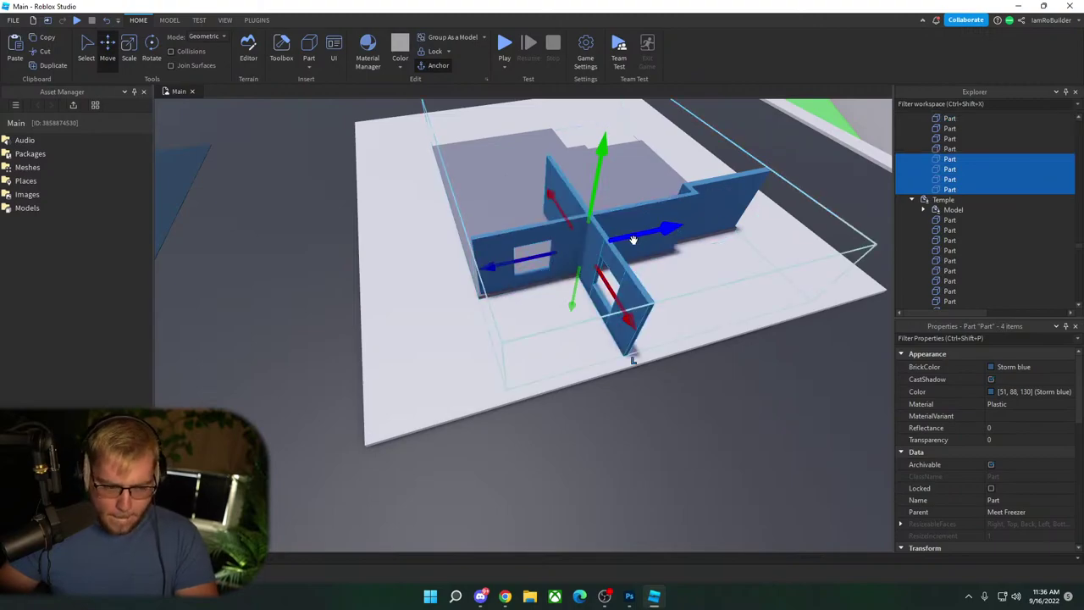
Step: Move the rotated windowed wall across the slab and line it up along the slab's stepped edge
{"action": "left_click_drag", "start_coordinate": [624, 291], "coordinate": [535, 139]}
{"action": "key", "text": "w"}
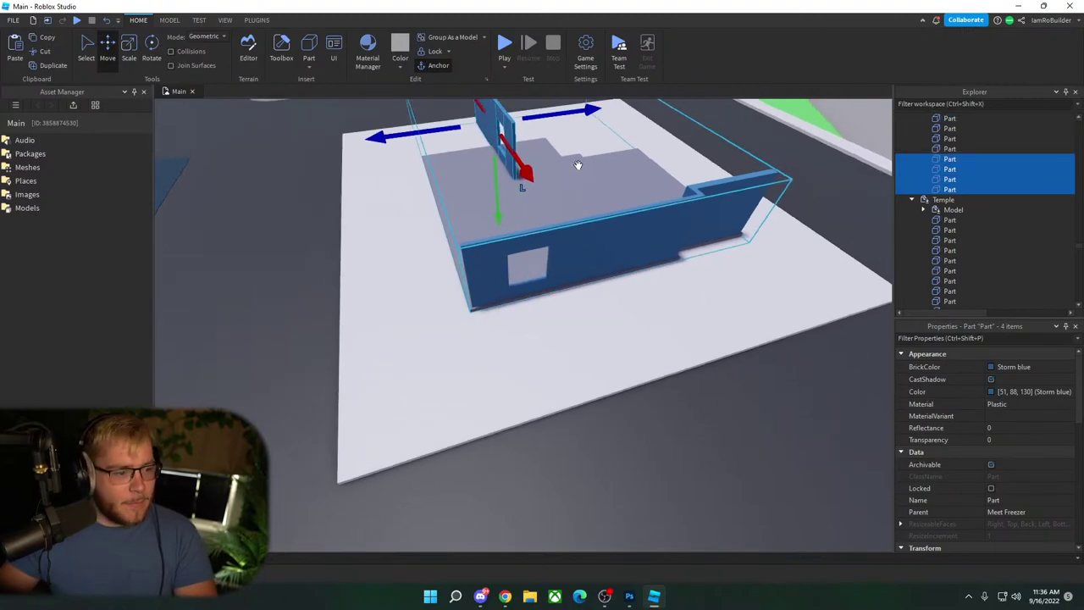
{"action": "right_click_drag", "start_coordinate": [576, 168], "coordinate": [576, 169]}
{"action": "key", "text": "s"}
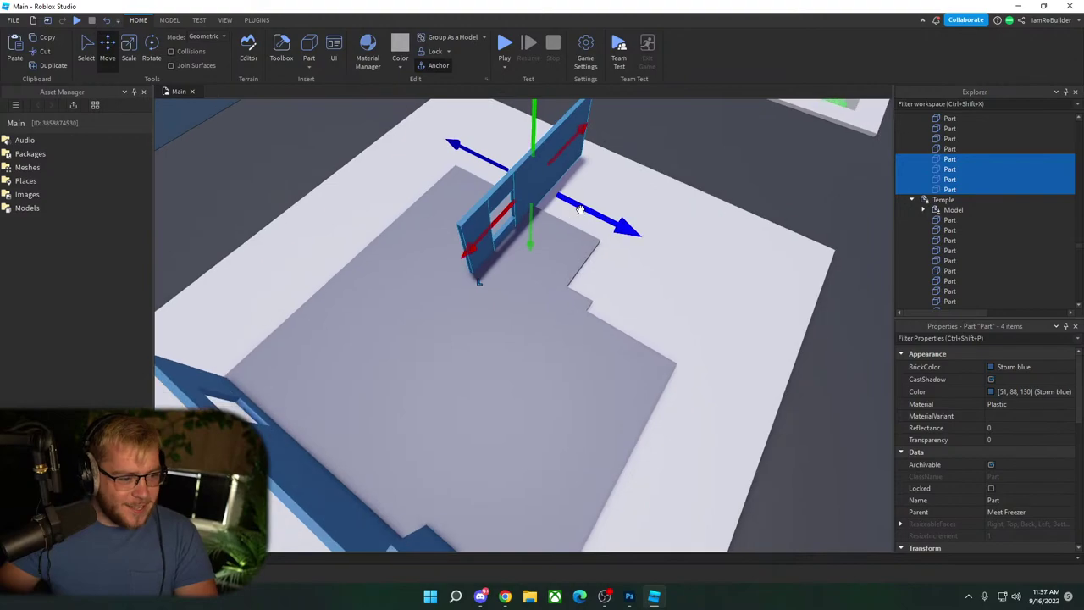
{"action": "left_click_drag", "start_coordinate": [596, 203], "coordinate": [652, 234]}
{"action": "key", "text": "w"}
{"action": "key", "text": "w"}
{"action": "right_click_drag", "start_coordinate": [629, 251], "coordinate": [625, 236]}
{"action": "left_click_drag", "start_coordinate": [615, 168], "coordinate": [637, 181]}
{"action": "key", "text": "d"}
{"action": "right_click_drag", "start_coordinate": [612, 223], "coordinate": [571, 276]}
{"action": "key", "text": "s"}
Step: Shift the window pieces of the rotated wall along the wall's length, over the edge next to the slab's step
{"action": "left_click", "coordinate": [585, 285]}
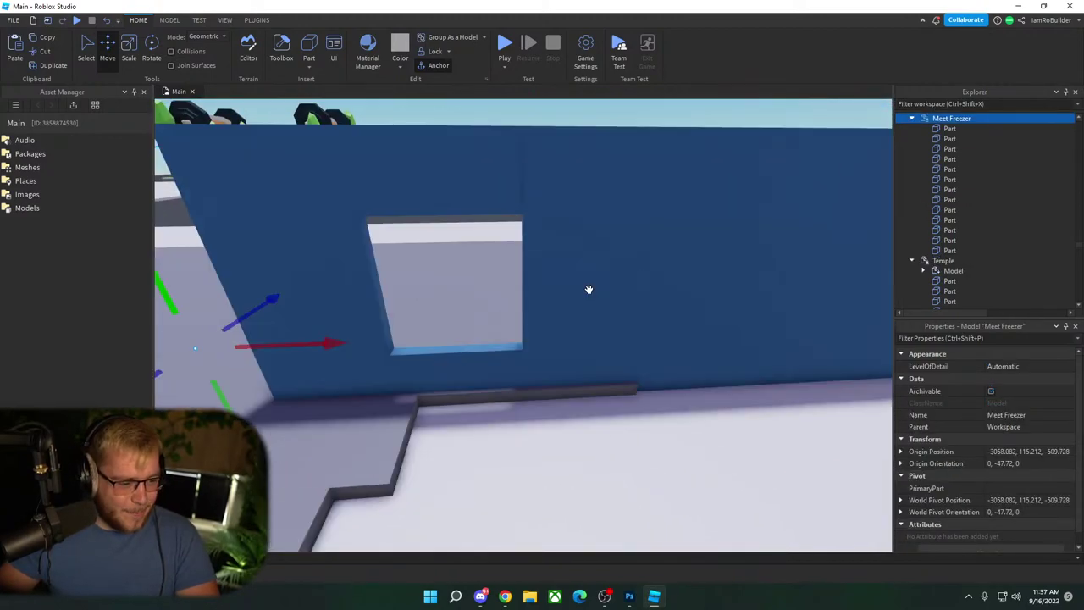
{"action": "left_click", "coordinate": [370, 280]}
{"action": "left_click", "coordinate": [496, 373], "text": "ctrl"}
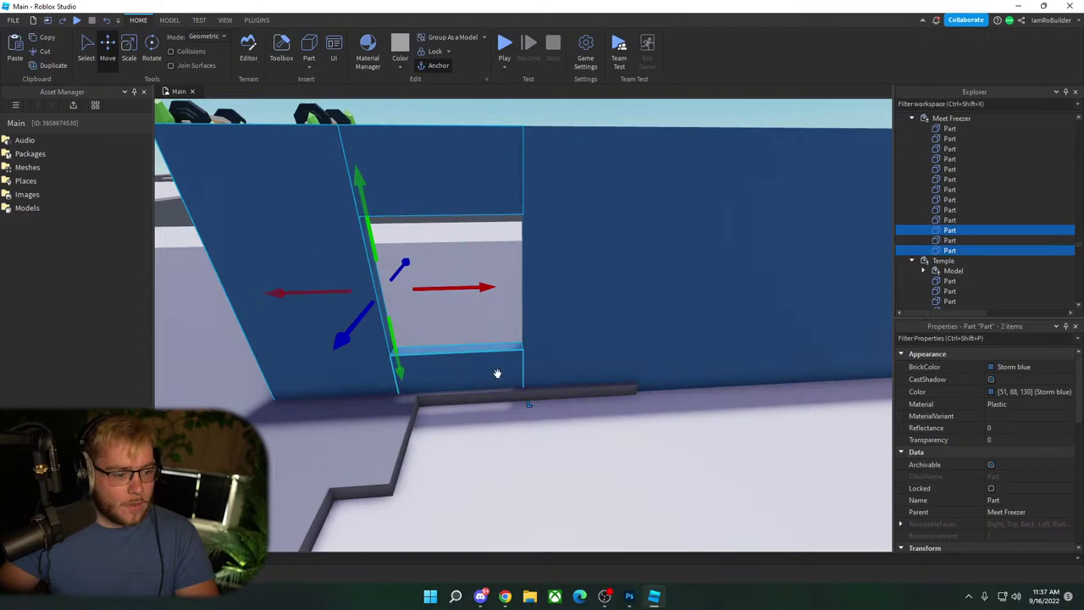
{"action": "left_click", "coordinate": [583, 332], "text": "ctrl"}
{"action": "left_click", "coordinate": [574, 306], "text": "ctrl"}
{"action": "left_click_drag", "start_coordinate": [565, 283], "coordinate": [632, 283]}
{"action": "left_click", "coordinate": [542, 315]}
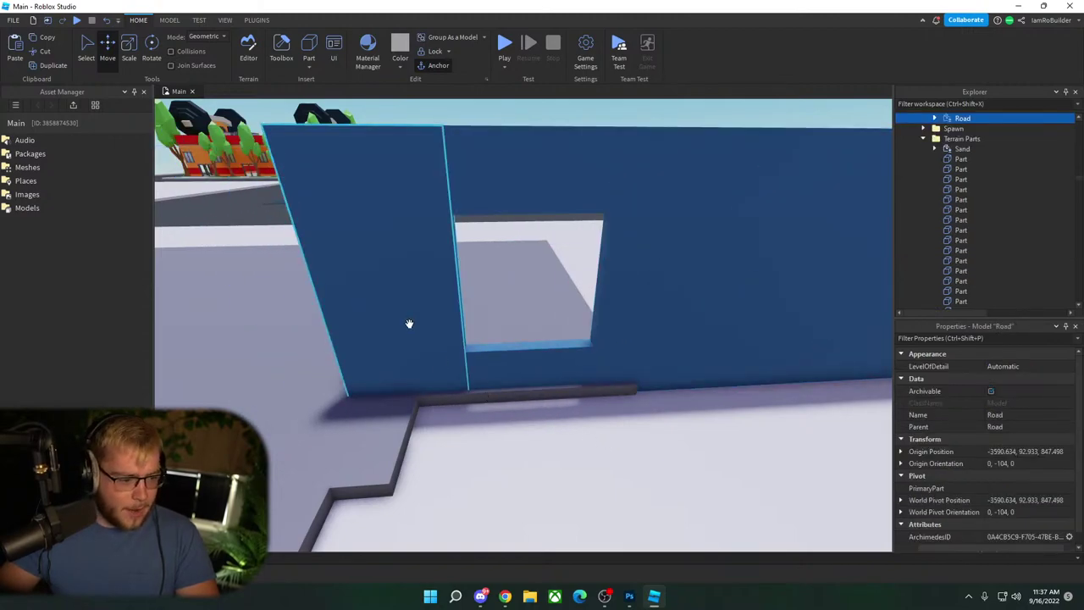
Step: Narrow the end piece beside the rotated wall's window and shorten the long piece on the window's other side
{"action": "left_click", "coordinate": [409, 323], "text": "alt"}
{"action": "left_click", "coordinate": [129, 45]}
{"action": "left_click_drag", "start_coordinate": [291, 293], "coordinate": [348, 293]}
{"action": "key", "text": "d"}
{"action": "left_click", "coordinate": [625, 308], "text": "alt"}
{"action": "left_click_drag", "start_coordinate": [858, 271], "coordinate": [564, 270]}
Step: Duplicate the shortened wall piece and stretch the copy into a long wall along the slab's adjacent side
{"action": "key", "text": "a"}
{"action": "right_click_drag", "start_coordinate": [613, 249], "coordinate": [610, 245]}
{"action": "key", "text": "s"}
{"action": "key", "text": "ctrl+d"}
{"action": "left_click_drag", "start_coordinate": [529, 277], "coordinate": [556, 277]}
{"action": "right_click_drag", "start_coordinate": [618, 266], "coordinate": [625, 260]}
{"action": "key", "text": "d"}
{"action": "mouse_move", "coordinate": [624, 261]}
{"action": "middle_mouse_down"}
{"action": "mouse_move", "coordinate": [538, 253]}
{"action": "mouse_move", "coordinate": [639, 251]}
{"action": "middle_mouse_up"}
{"action": "left_click_drag", "start_coordinate": [639, 250], "coordinate": [658, 249]}
{"action": "right_click_drag", "start_coordinate": [654, 247], "coordinate": [656, 247]}
{"action": "key", "text": "s"}
Step: Duplicate that side wall, shrink the copy to the far corner, and stretch it along the remaining open side to the long windowed wall
{"action": "key", "text": "ctrl+d"}
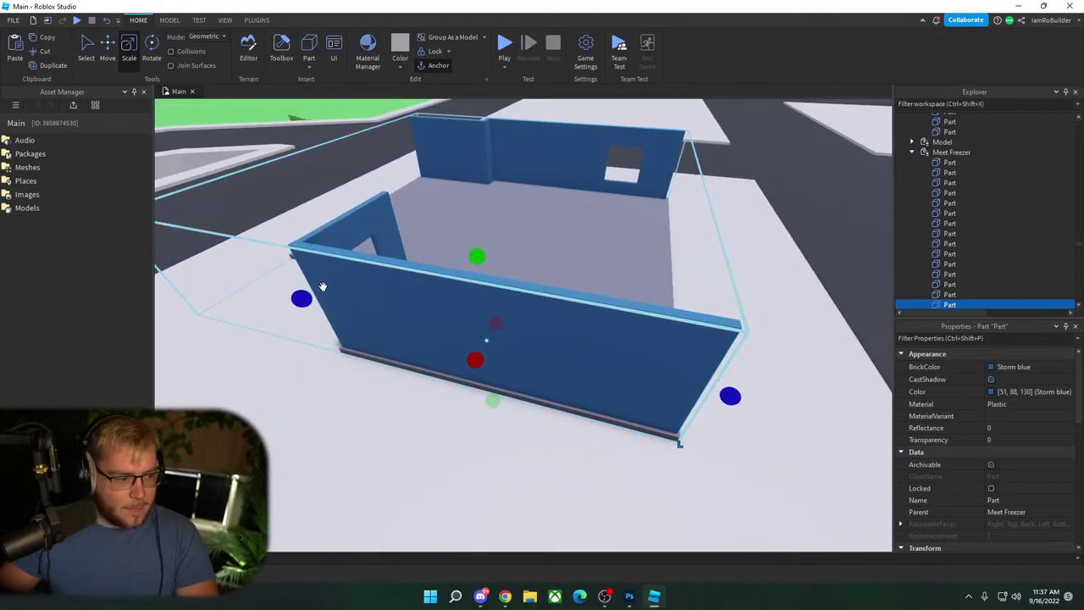
{"action": "key", "text": "d"}
{"action": "left_click_drag", "start_coordinate": [304, 296], "coordinate": [606, 350]}
{"action": "key", "text": "d"}
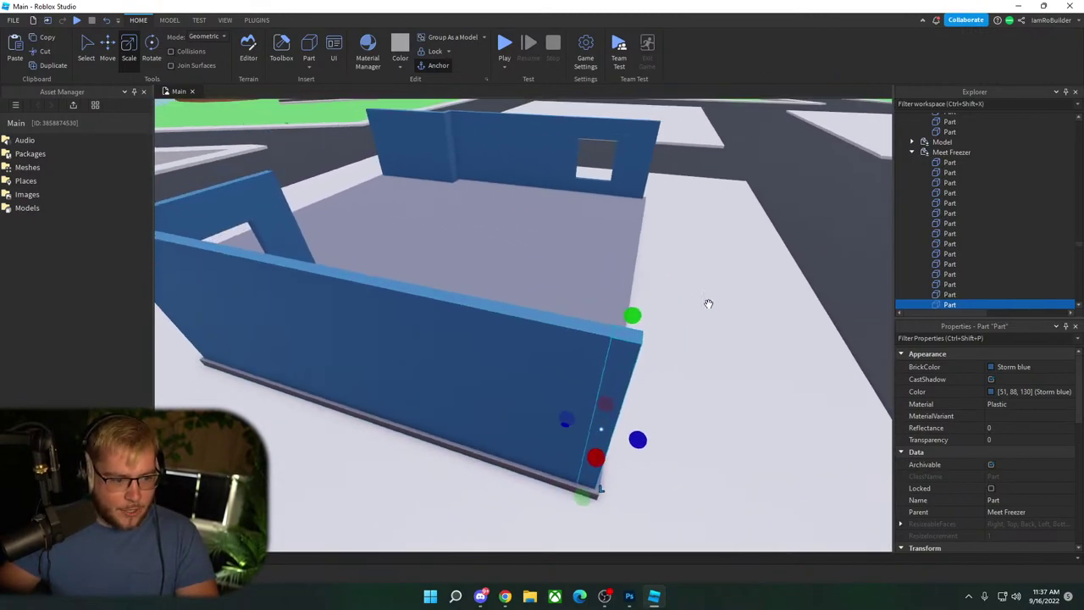
{"action": "right_click_drag", "start_coordinate": [709, 303], "coordinate": [703, 307]}
{"action": "key", "text": "d"}
{"action": "left_click_drag", "start_coordinate": [590, 322], "coordinate": [813, 315]}
{"action": "scroll", "coordinate": [804, 324], "scroll_direction": "up", "scroll_amount": 6}
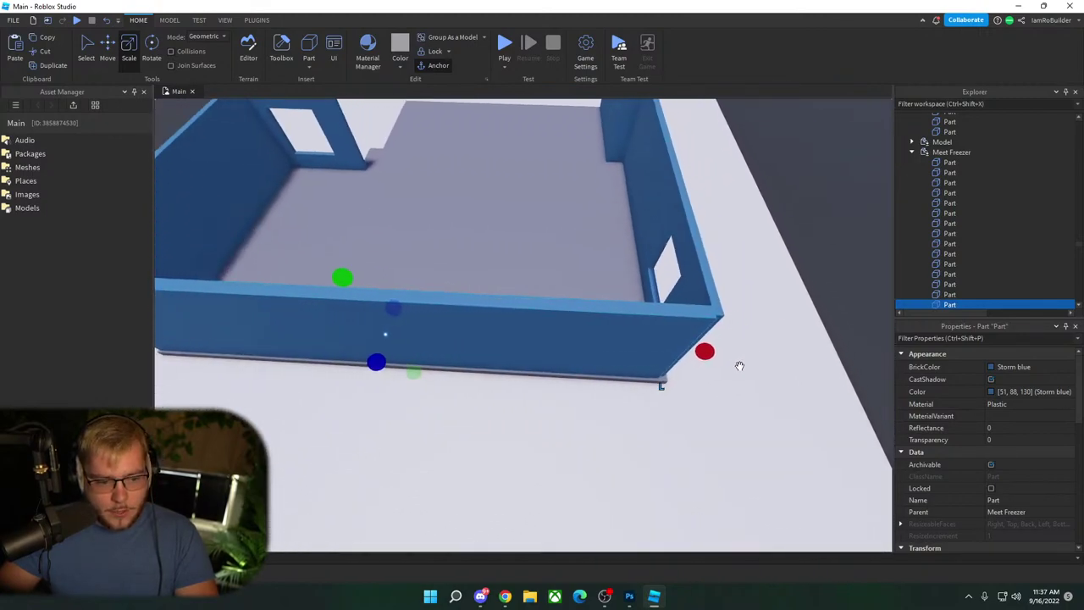
{"action": "left_click_drag", "start_coordinate": [535, 372], "coordinate": [554, 372]}
{"action": "right_click_drag", "start_coordinate": [557, 355], "coordinate": [550, 352]}
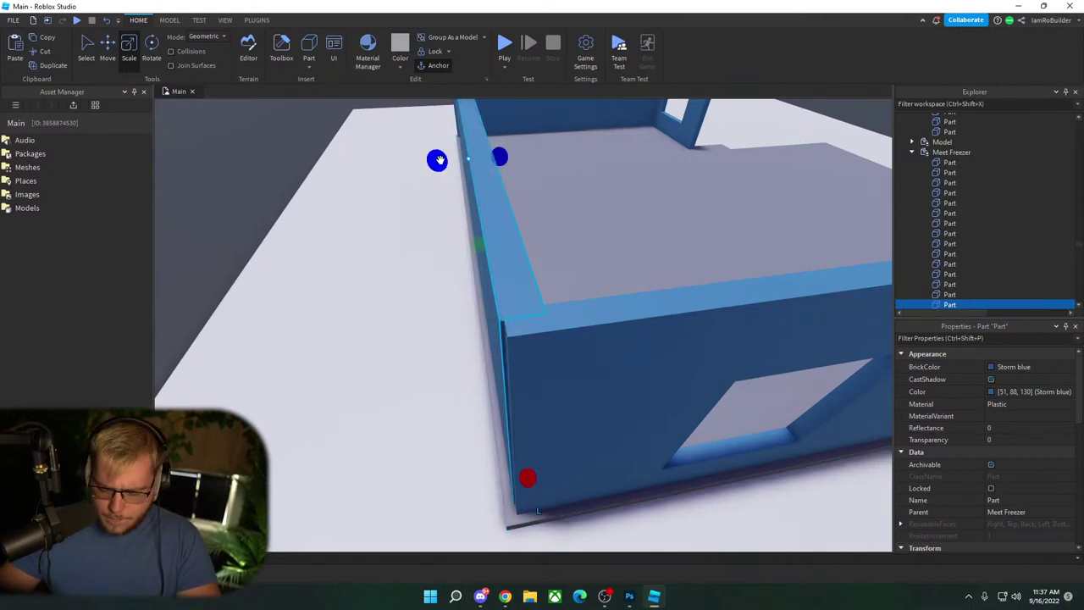
Step: Delete the two solid walls just built along the slab's open sides
{"action": "key", "text": "Delete"}
{"action": "right_click_drag", "start_coordinate": [466, 214], "coordinate": [474, 221]}
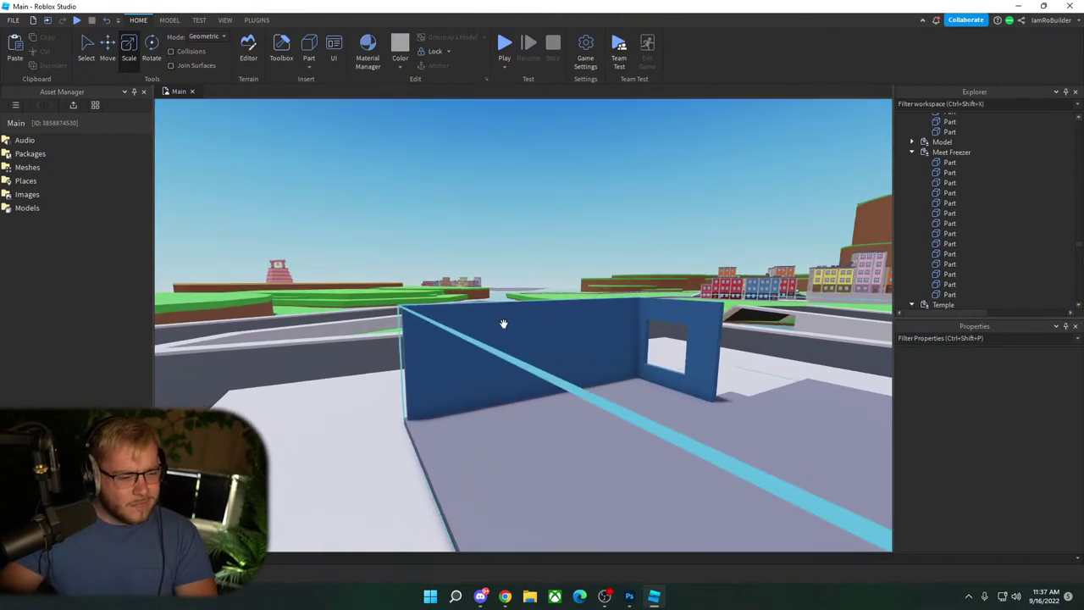
{"action": "left_click", "coordinate": [506, 334], "text": "alt"}
{"action": "key", "text": "Delete"}
Step: Duplicate the end piece beside the long wall's window and reshape the copy into a perpendicular wall along the slab's open edge
{"action": "right_click_drag", "start_coordinate": [532, 317], "coordinate": [532, 318]}
{"action": "left_click", "coordinate": [595, 335], "text": "alt"}
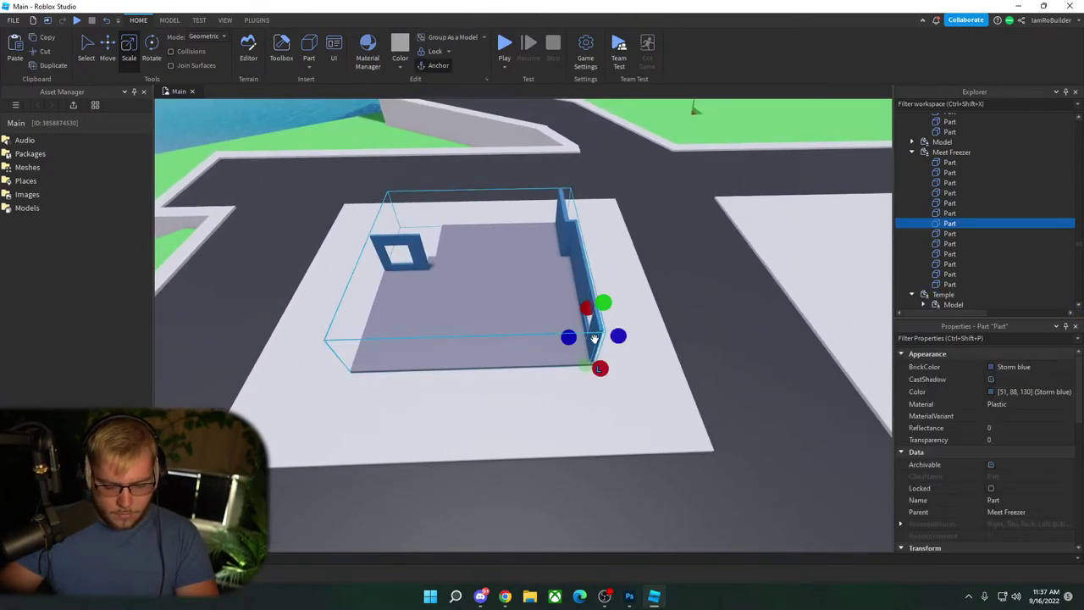
{"action": "key", "text": "ctrl+d"}
{"action": "right_click_drag", "start_coordinate": [502, 257], "coordinate": [503, 259]}
{"action": "scroll", "coordinate": [502, 259], "scroll_direction": "up", "scroll_amount": 5}
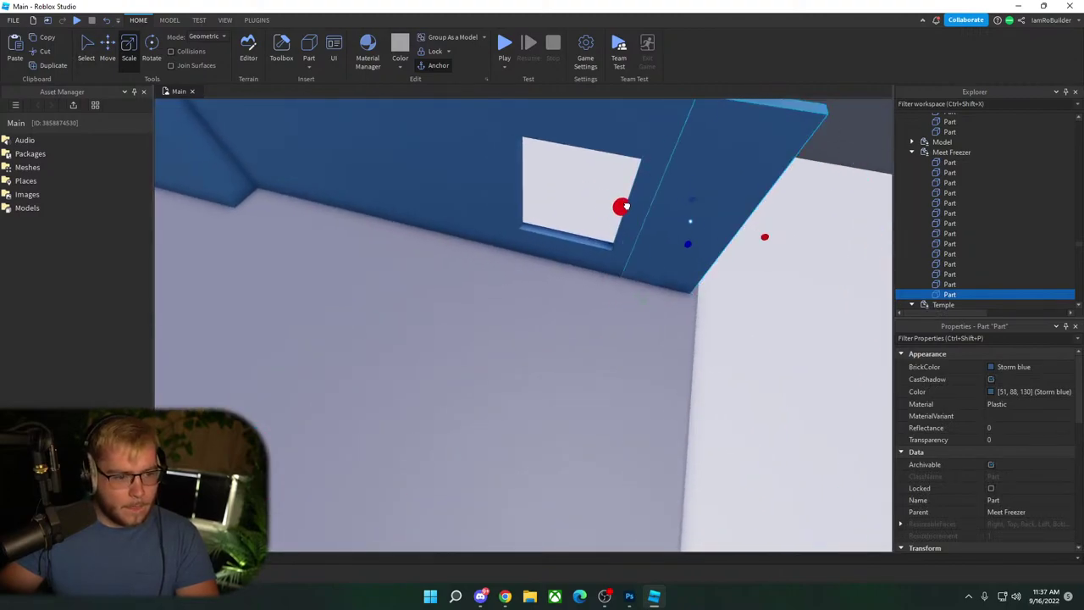
{"action": "left_click_drag", "start_coordinate": [724, 253], "coordinate": [702, 322]}
{"action": "right_click_drag", "start_coordinate": [703, 322], "coordinate": [703, 322]}
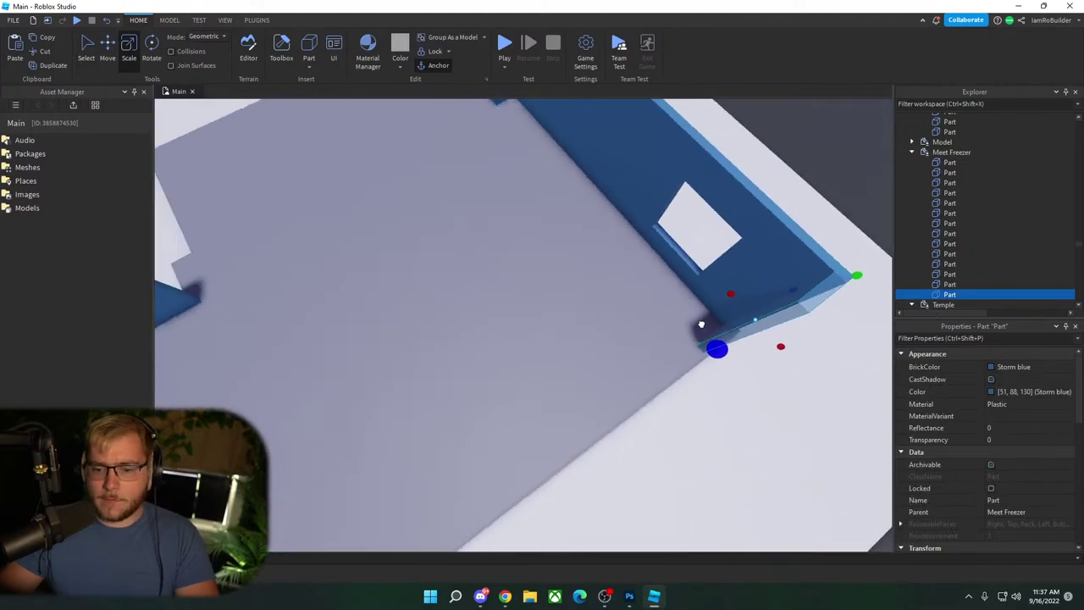
{"action": "left_click_drag", "start_coordinate": [702, 322], "coordinate": [703, 322]}
{"action": "right_click_drag", "start_coordinate": [702, 322], "coordinate": [702, 322]}
{"action": "left_click_drag", "start_coordinate": [702, 322], "coordinate": [696, 315]}
{"action": "right_click_drag", "start_coordinate": [702, 322], "coordinate": [738, 296]}
{"action": "key", "text": "s"}
Step: Duplicate the new edge wall, shrink the copy to the far corner, and stretch it along the side toward the small windowed wall
{"action": "key", "text": "ctrl+d"}
{"action": "key", "text": "s"}
{"action": "scroll", "coordinate": [557, 347], "scroll_direction": "up", "scroll_amount": 5}
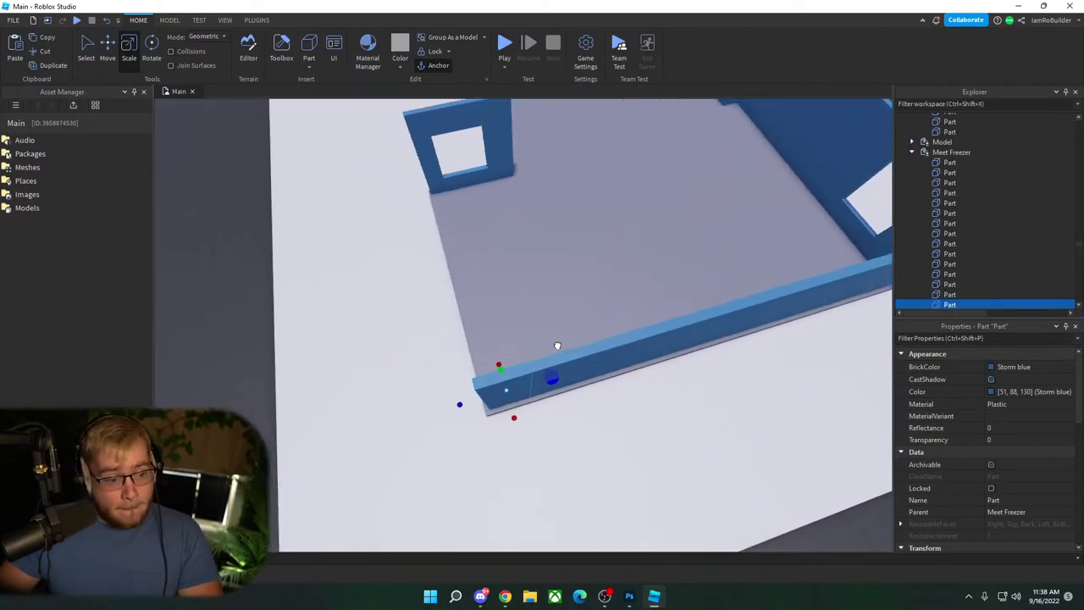
{"action": "left_click_drag", "start_coordinate": [564, 352], "coordinate": [482, 201]}
Step: Trim the small windowed wall's corner piece flush with the outer face of the new side wall and check the joint
{"action": "key", "text": "a"}
{"action": "right_click_drag", "start_coordinate": [523, 241], "coordinate": [523, 246]}
{"action": "key", "text": "w"}
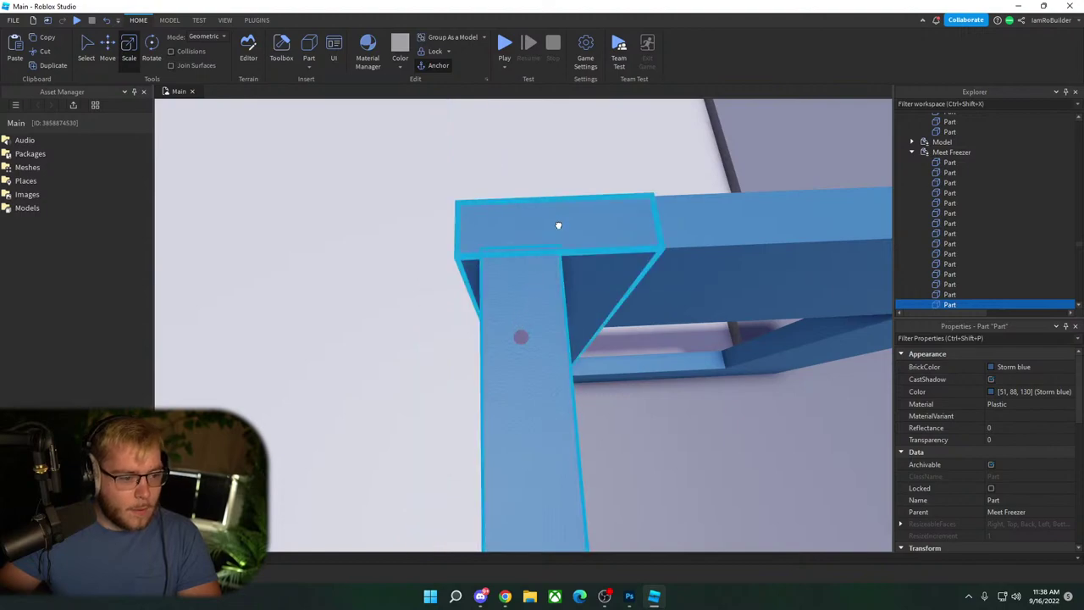
{"action": "left_click", "coordinate": [559, 225]}
{"action": "left_click_drag", "start_coordinate": [476, 351], "coordinate": [486, 351]}
{"action": "left_click", "coordinate": [169, 19]}
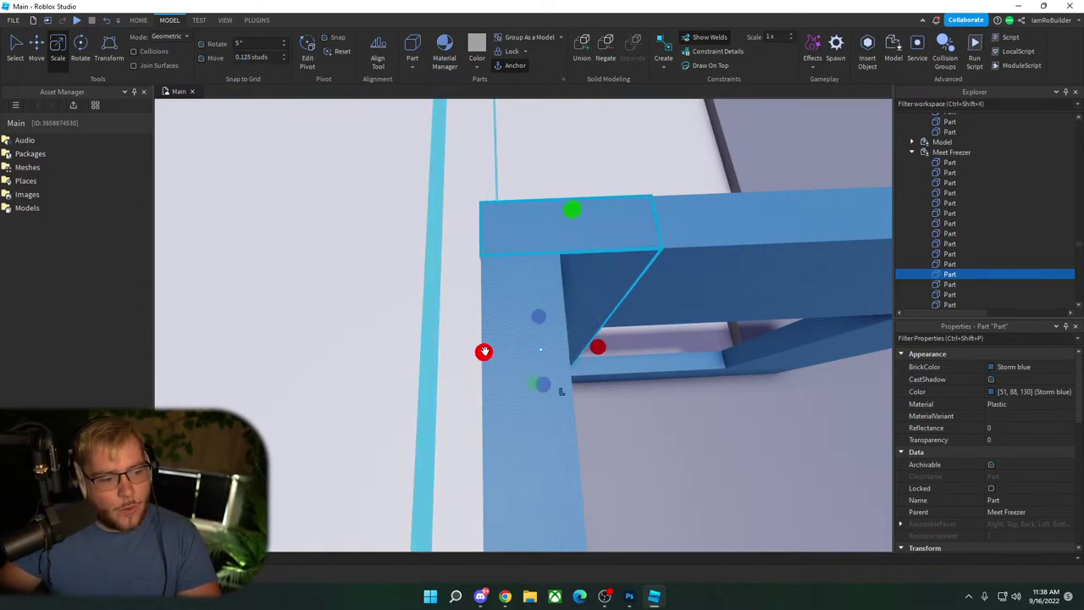
{"action": "left_click", "coordinate": [393, 326]}
{"action": "left_click", "coordinate": [720, 237]}
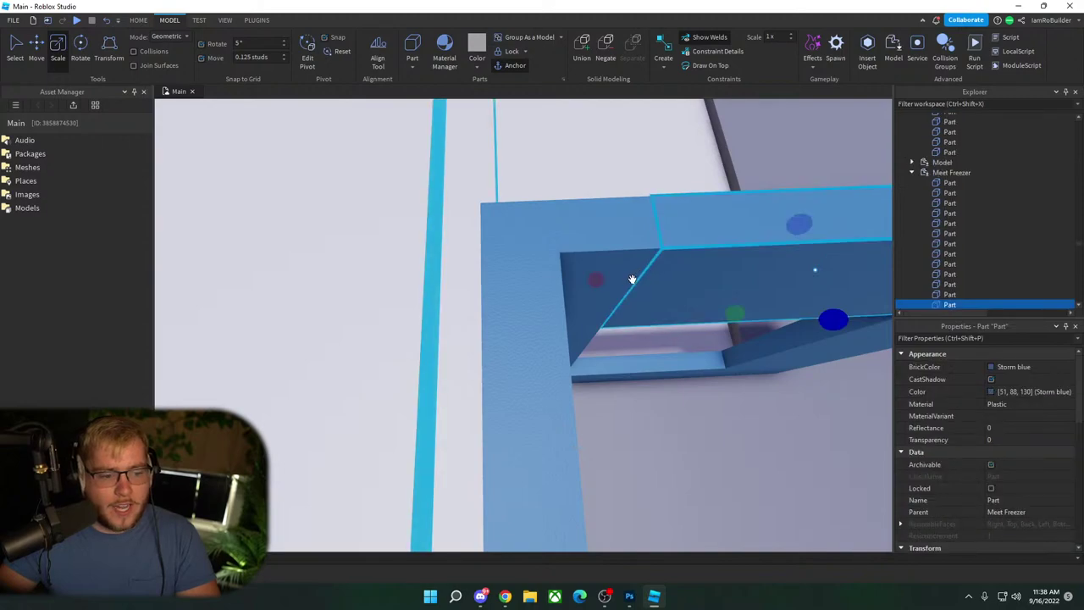
{"action": "left_click", "coordinate": [390, 279]}
{"action": "key", "text": "d"}
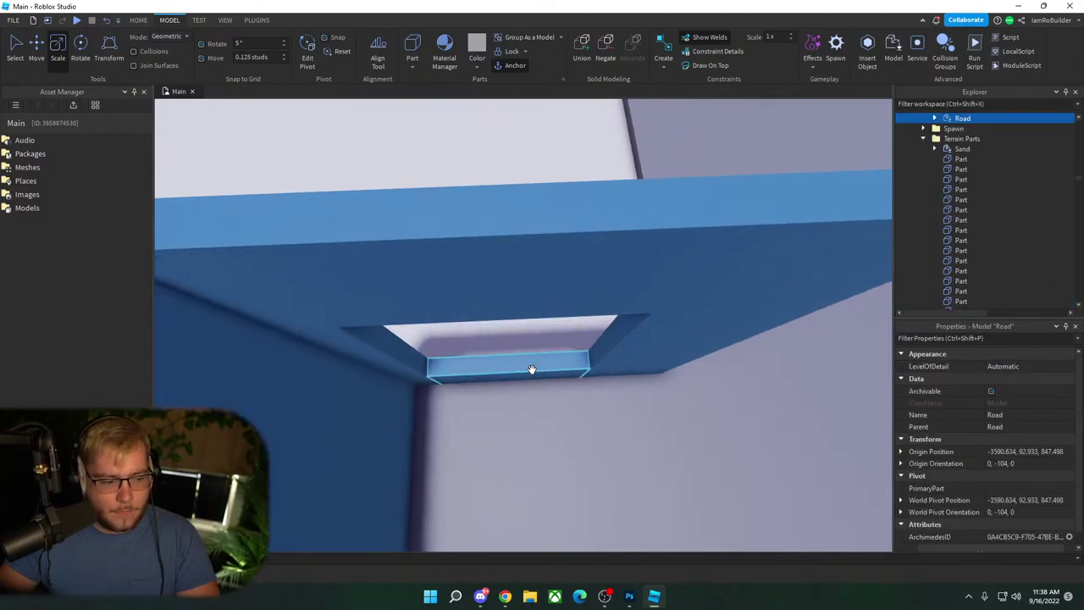
Step: Inspect the small windowed wall's sill piece and the layout of the walls built around the slab
{"action": "left_click", "coordinate": [530, 370]}
{"action": "left_click_drag", "start_coordinate": [413, 379], "coordinate": [411, 379]}
{"action": "key", "text": "s"}
{"action": "scroll", "coordinate": [398, 309], "scroll_direction": "down", "scroll_amount": 5}
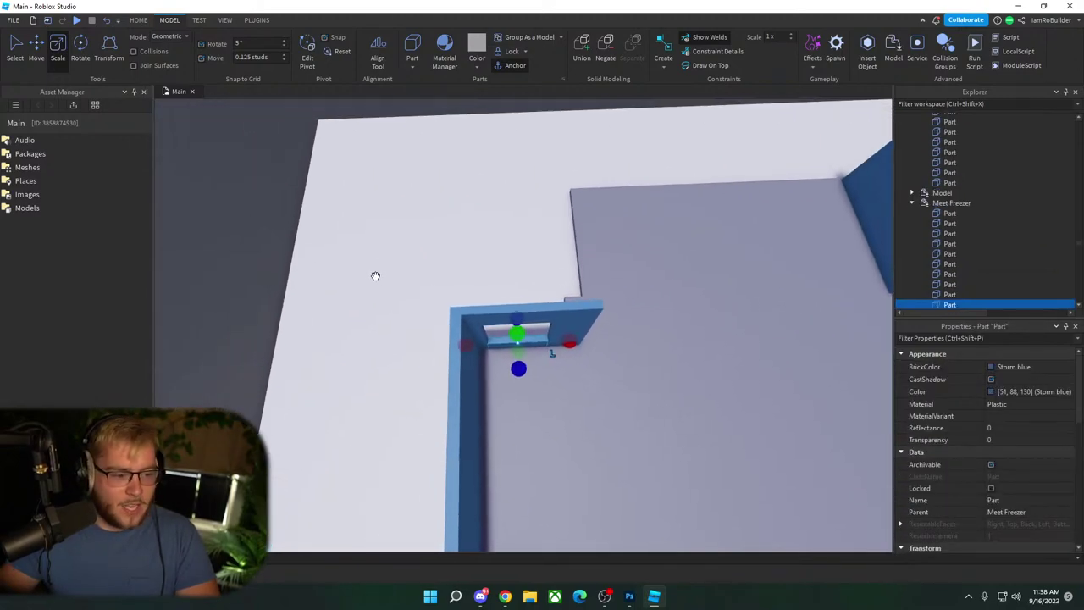
{"action": "left_click", "coordinate": [462, 318]}
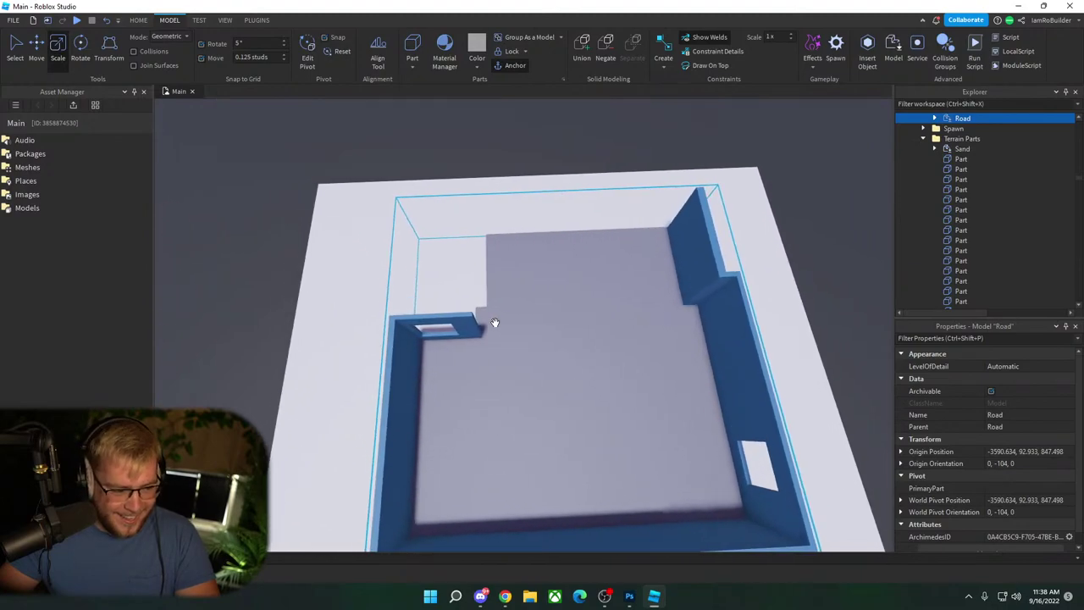
{"action": "key", "text": "a"}
{"action": "right_click_drag", "start_coordinate": [496, 323], "coordinate": [563, 332]}
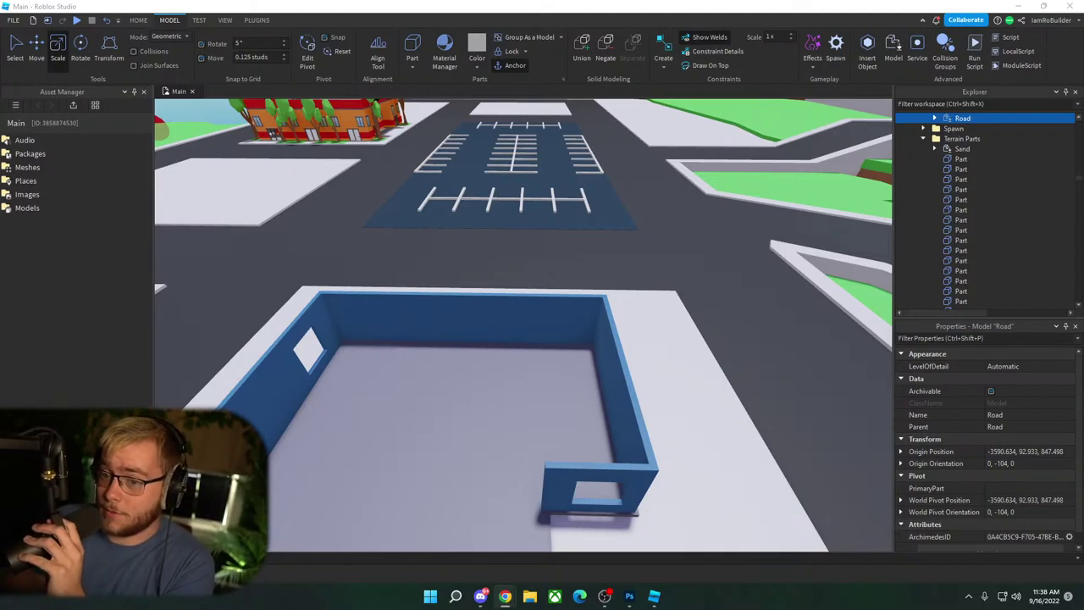
Step: Bring the live stream's chat window into view to read the messages and move it away again
{"action": "left_click_drag", "start_coordinate": [1083, 23], "coordinate": [939, 39]}
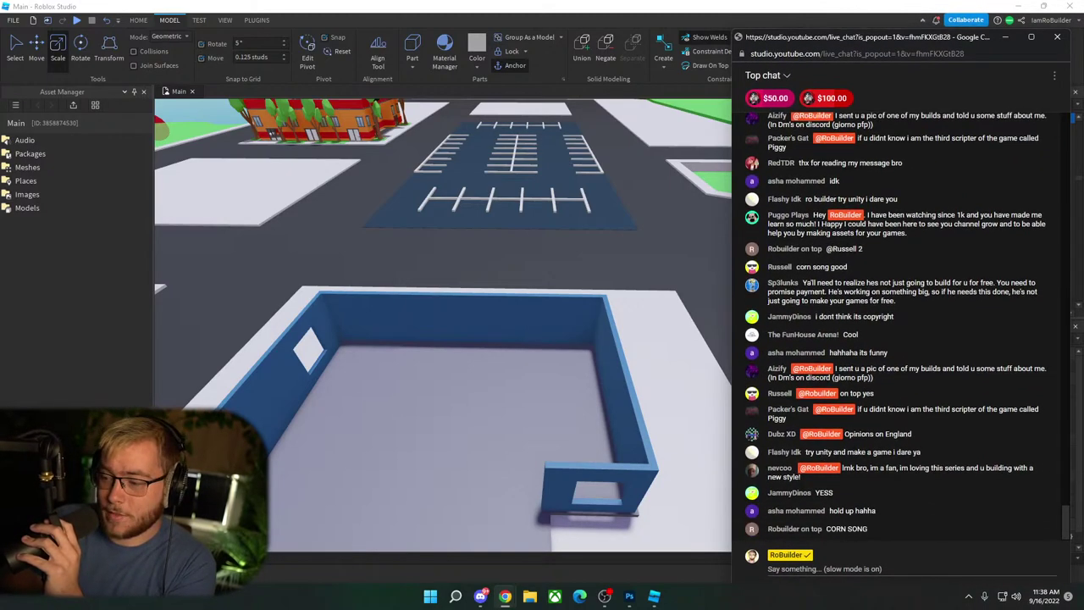
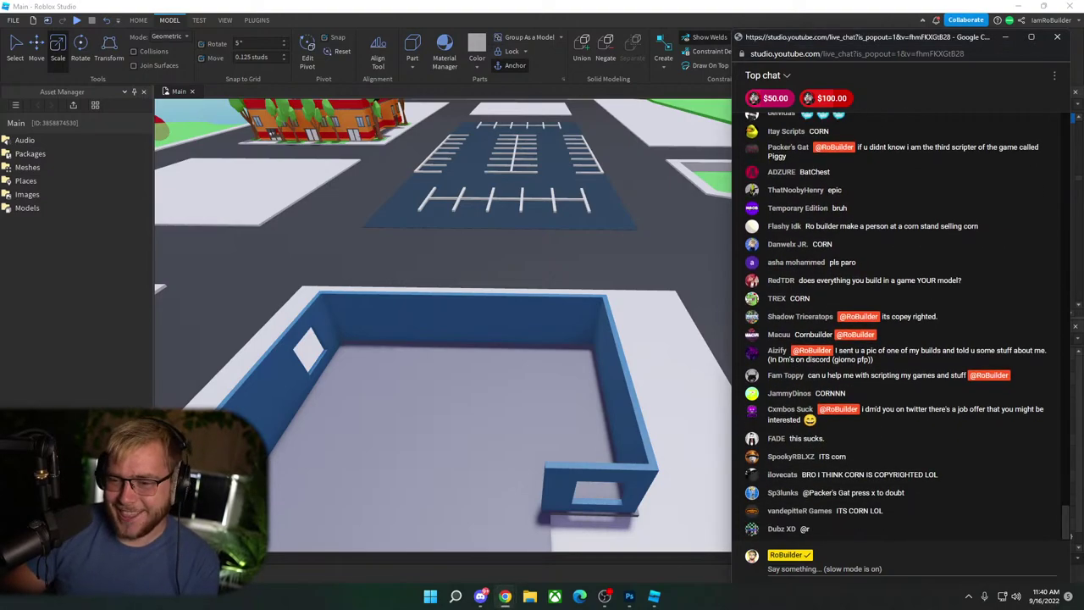
{"action": "left_click_drag", "start_coordinate": [807, 40], "coordinate": [1083, 39]}
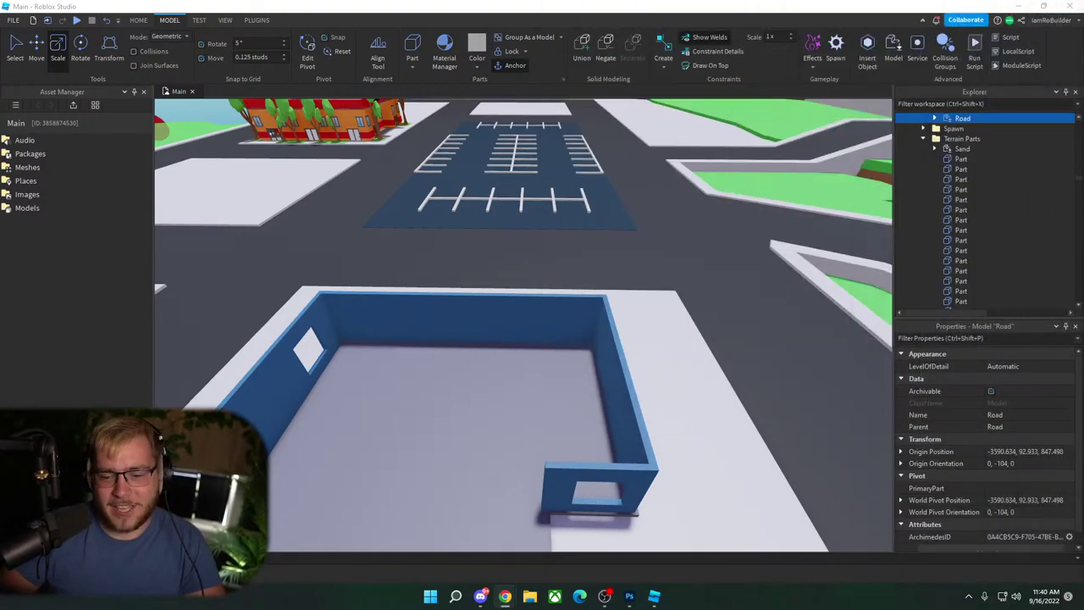
Step: Duplicate the small windowed wall's end piece and reshape the copy into a short perpendicular wall along the slab's notch
{"action": "right_click_drag", "start_coordinate": [772, 304], "coordinate": [760, 302]}
{"action": "key", "text": "s"}
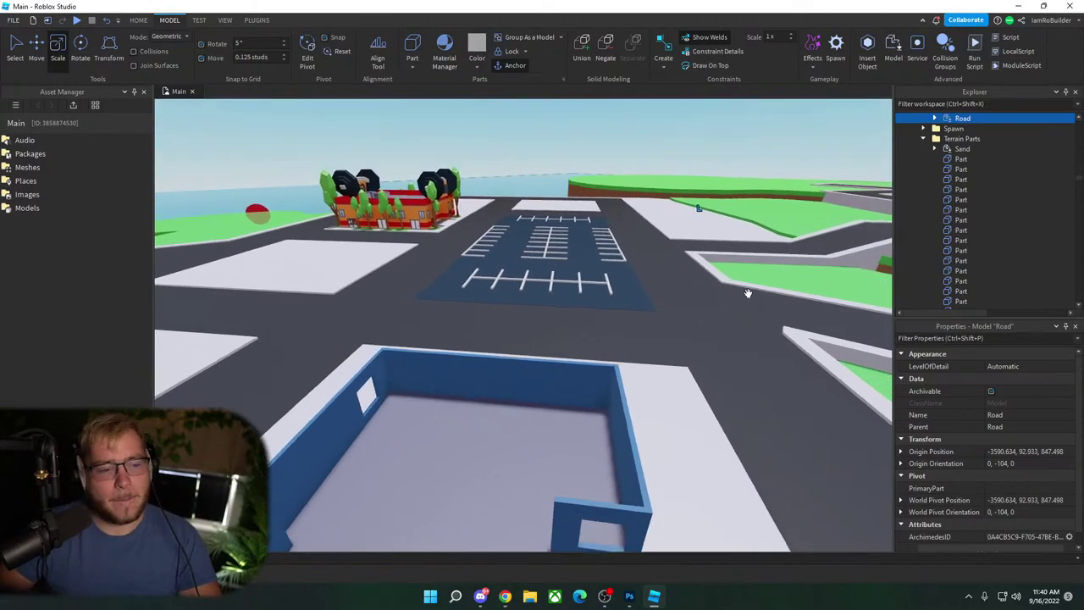
{"action": "left_click", "coordinate": [661, 161]}
{"action": "key", "text": "w"}
{"action": "right_click_drag", "start_coordinate": [663, 164], "coordinate": [664, 165]}
{"action": "left_click", "coordinate": [563, 229]}
{"action": "scroll", "coordinate": [559, 229], "scroll_direction": "up", "scroll_amount": 3}
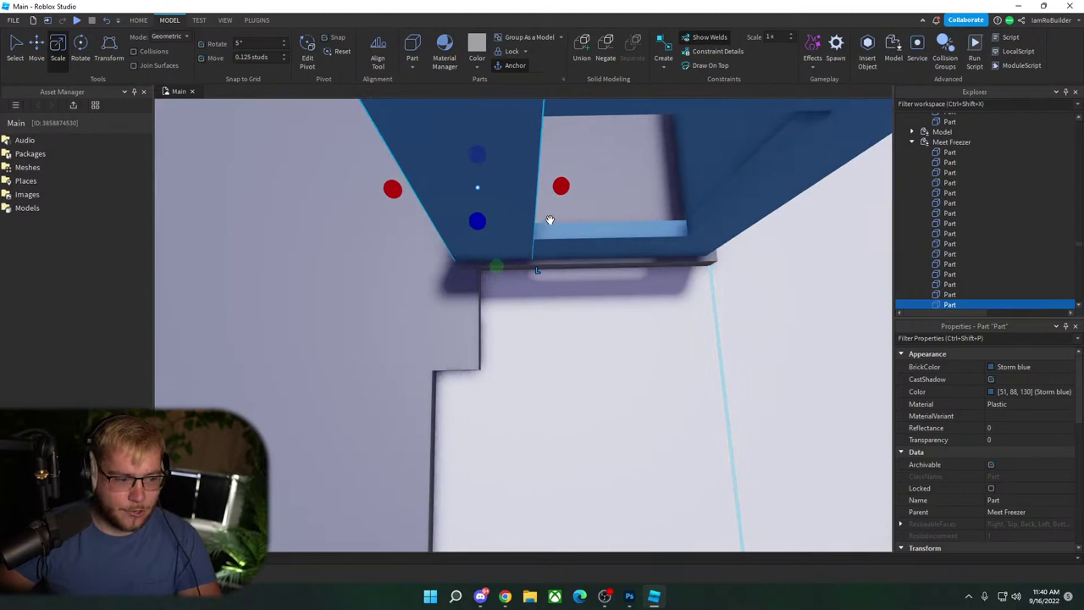
{"action": "left_click_drag", "start_coordinate": [561, 186], "coordinate": [472, 186]}
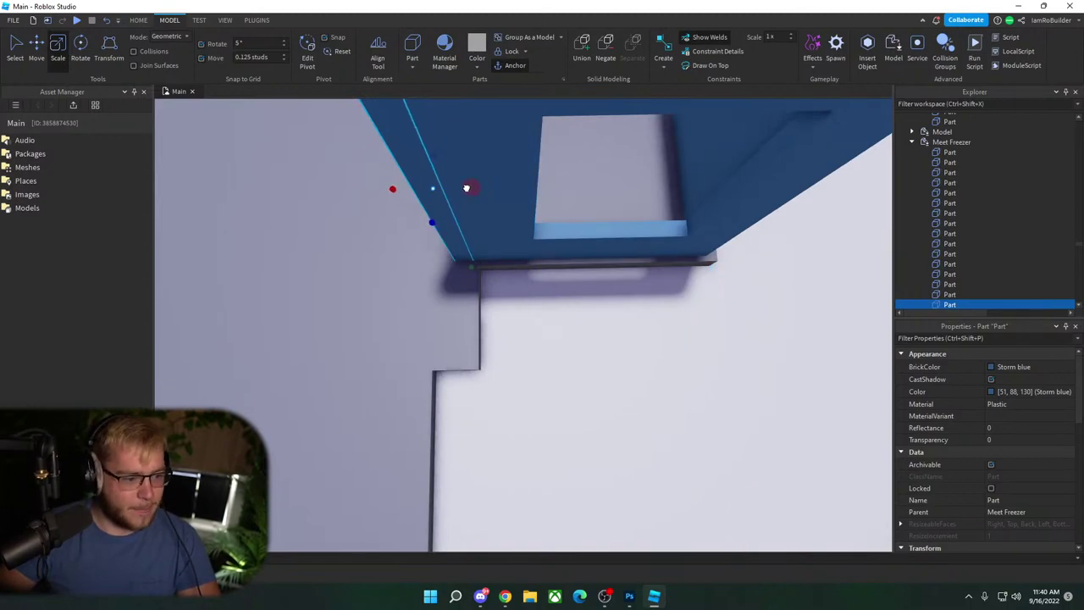
{"action": "left_click_drag", "start_coordinate": [432, 220], "coordinate": [425, 379]}
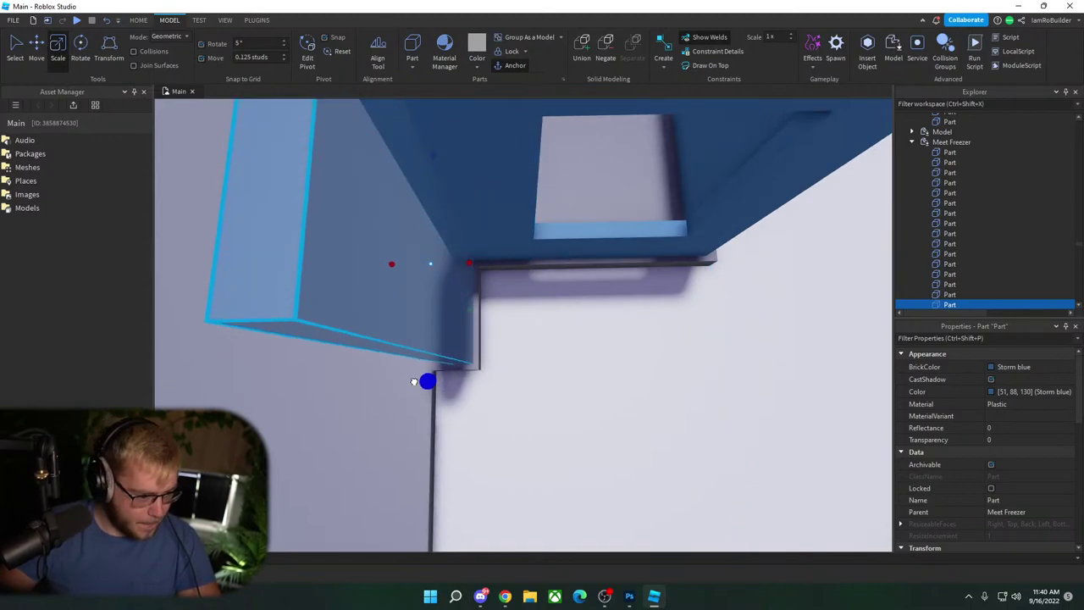
{"action": "right_click_drag", "start_coordinate": [423, 365], "coordinate": [424, 365]}
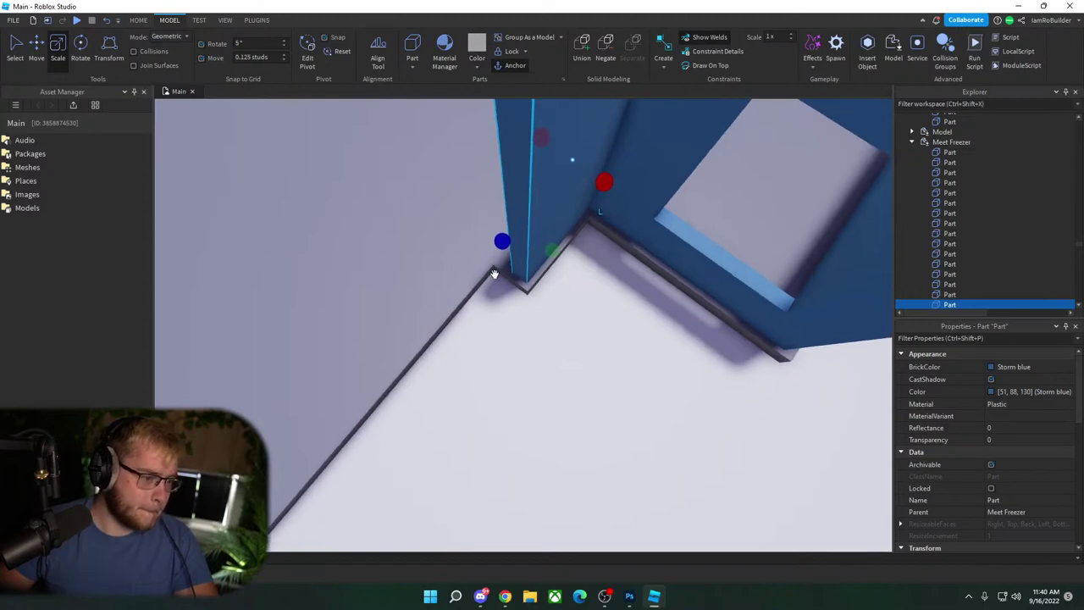
Step: Close the slab's notch with a copied wall piece and run another copy along the slab's side to its front corner
{"action": "right_click_drag", "start_coordinate": [522, 271], "coordinate": [541, 258]}
{"action": "left_click_drag", "start_coordinate": [540, 257], "coordinate": [554, 324]}
{"action": "right_click_drag", "start_coordinate": [584, 303], "coordinate": [582, 301]}
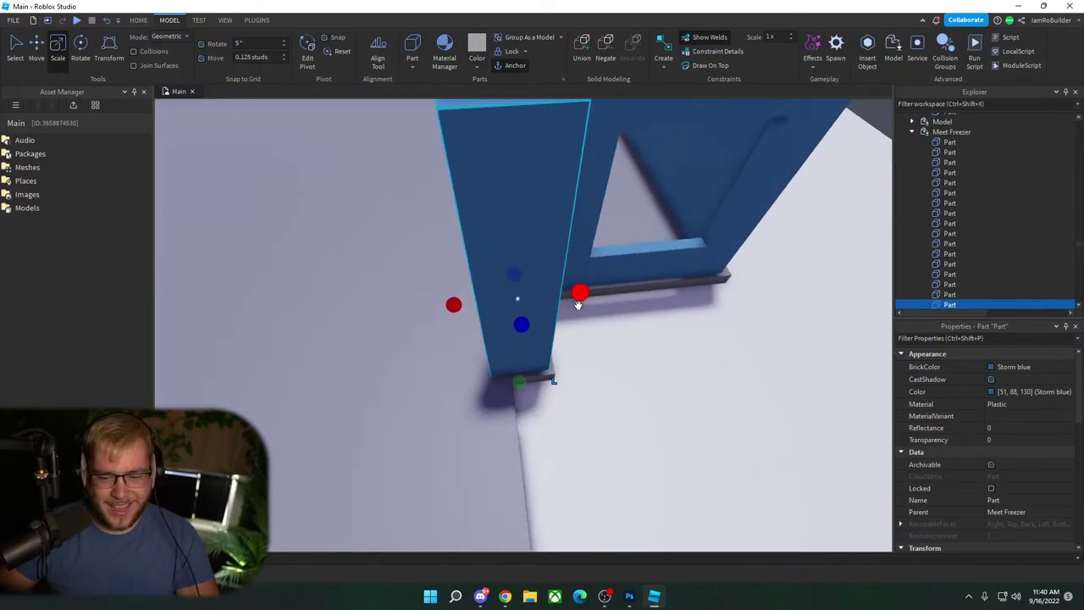
{"action": "left_click_drag", "start_coordinate": [578, 294], "coordinate": [424, 367]}
{"action": "right_click_drag", "start_coordinate": [424, 367], "coordinate": [424, 367]}
{"action": "left_click_drag", "start_coordinate": [423, 368], "coordinate": [478, 354]}
{"action": "left_click_drag", "start_coordinate": [821, 288], "coordinate": [547, 358]}
Step: Stretch another wall copy across the slab's open front edge to the opposite side wall and check the corner joint
{"action": "right_click_drag", "start_coordinate": [583, 443], "coordinate": [583, 443]}
{"action": "key", "text": "a"}
{"action": "left_click_drag", "start_coordinate": [627, 402], "coordinate": [405, 340]}
{"action": "right_click_drag", "start_coordinate": [460, 303], "coordinate": [460, 304]}
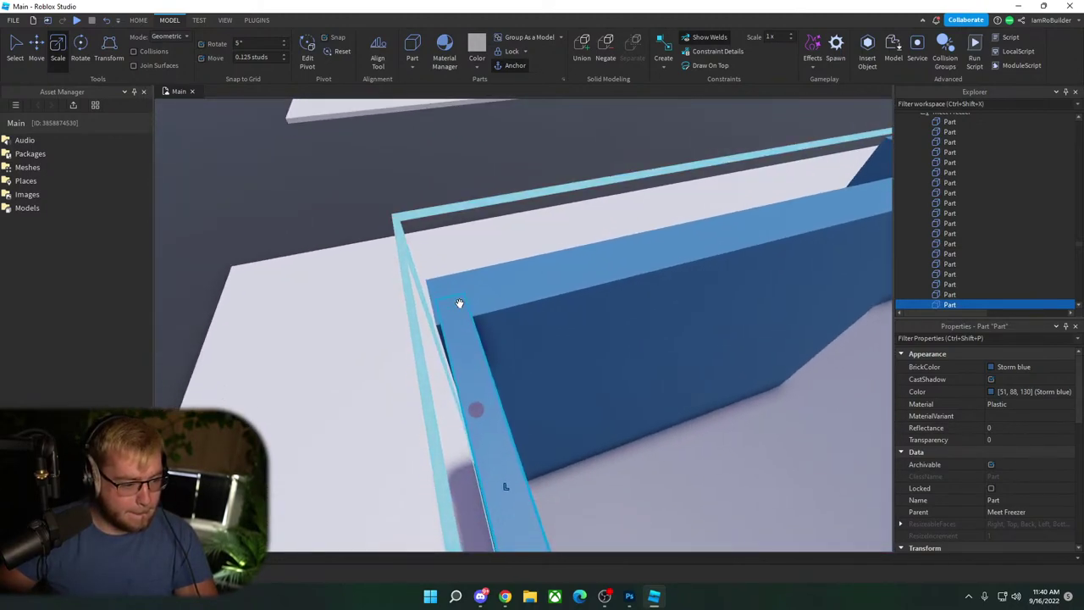
{"action": "left_click", "coordinate": [551, 279]}
{"action": "left_click", "coordinate": [488, 406]}
Step: Shorten the front wall to a short piece at the corner beside the notched side, leaving the rest of the front open
{"action": "scroll", "coordinate": [496, 395], "scroll_direction": "down", "scroll_amount": 5}
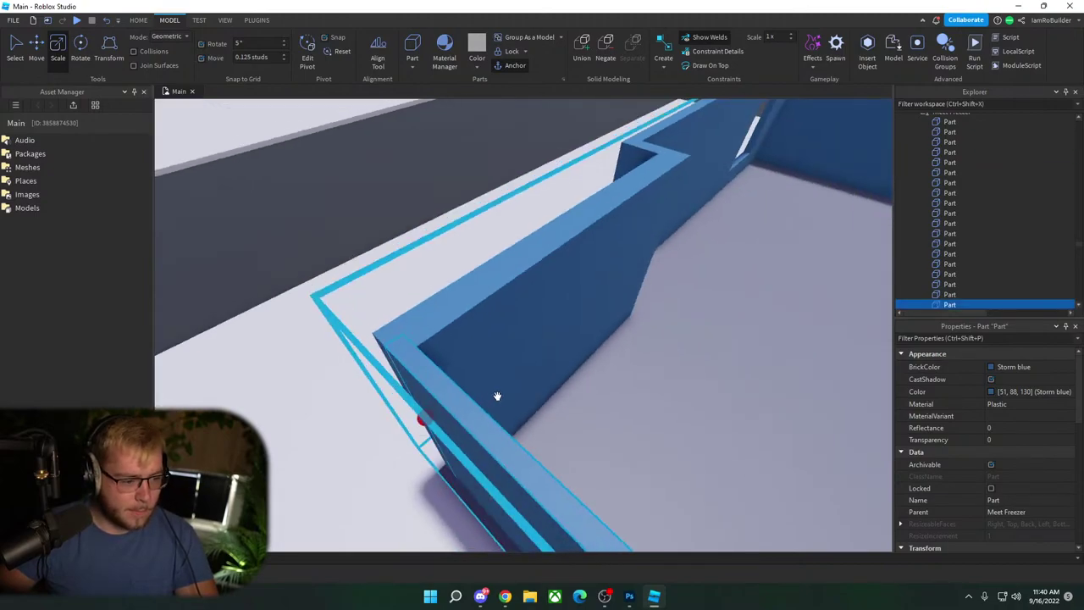
{"action": "scroll", "coordinate": [486, 422], "scroll_direction": "down", "scroll_amount": 1}
{"action": "left_click_drag", "start_coordinate": [427, 401], "coordinate": [616, 440]}
{"action": "right_click_drag", "start_coordinate": [616, 440], "coordinate": [616, 440]}
{"action": "scroll", "coordinate": [616, 441], "scroll_direction": "up", "scroll_amount": 3}
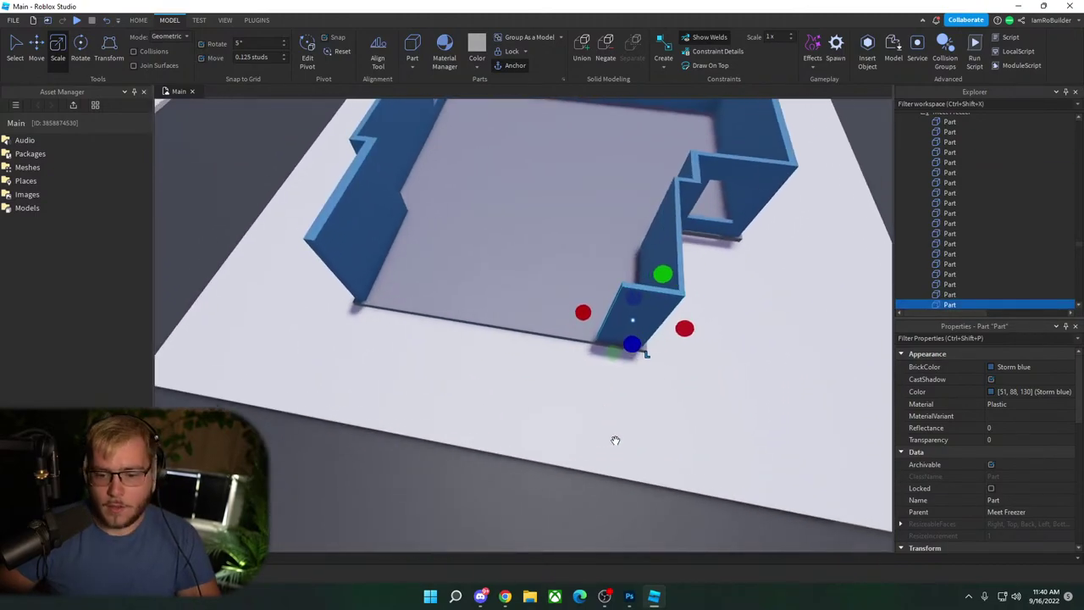
Step: Widen the short front wall toward the opening and duplicate it into a perpendicular wall running inward from its end
{"action": "scroll", "coordinate": [615, 440], "scroll_direction": "up", "scroll_amount": 3}
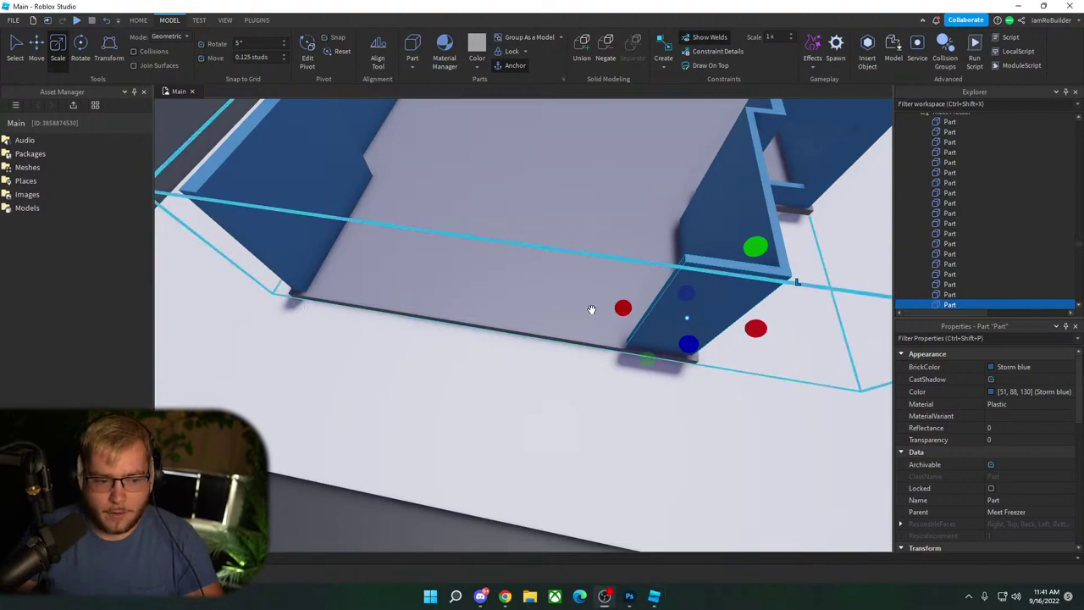
{"action": "scroll", "coordinate": [593, 296], "scroll_direction": "down", "scroll_amount": 3}
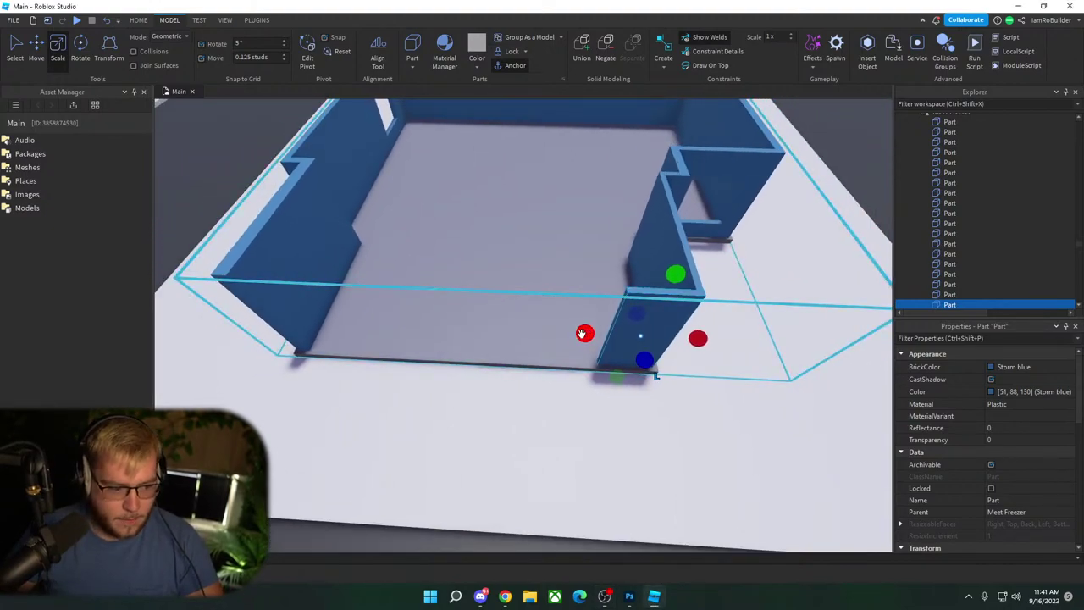
{"action": "left_click_drag", "start_coordinate": [584, 333], "coordinate": [548, 334]}
{"action": "left_click_drag", "start_coordinate": [697, 339], "coordinate": [606, 332]}
{"action": "right_click_drag", "start_coordinate": [608, 331], "coordinate": [618, 310]}
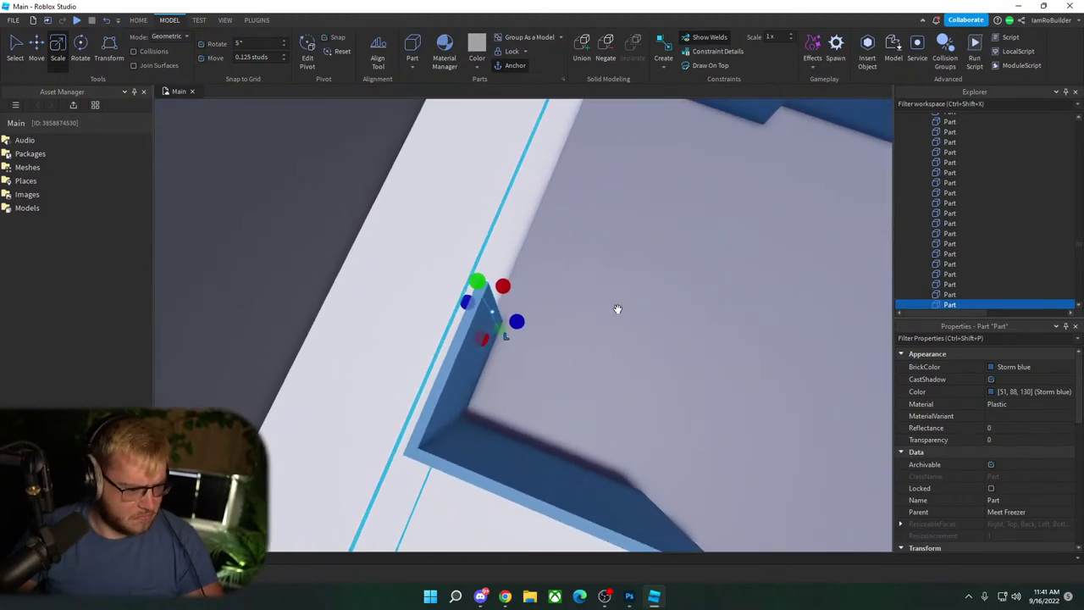
{"action": "scroll", "coordinate": [617, 310], "scroll_direction": "down", "scroll_amount": 1}
{"action": "left_click_drag", "start_coordinate": [520, 322], "coordinate": [643, 338]}
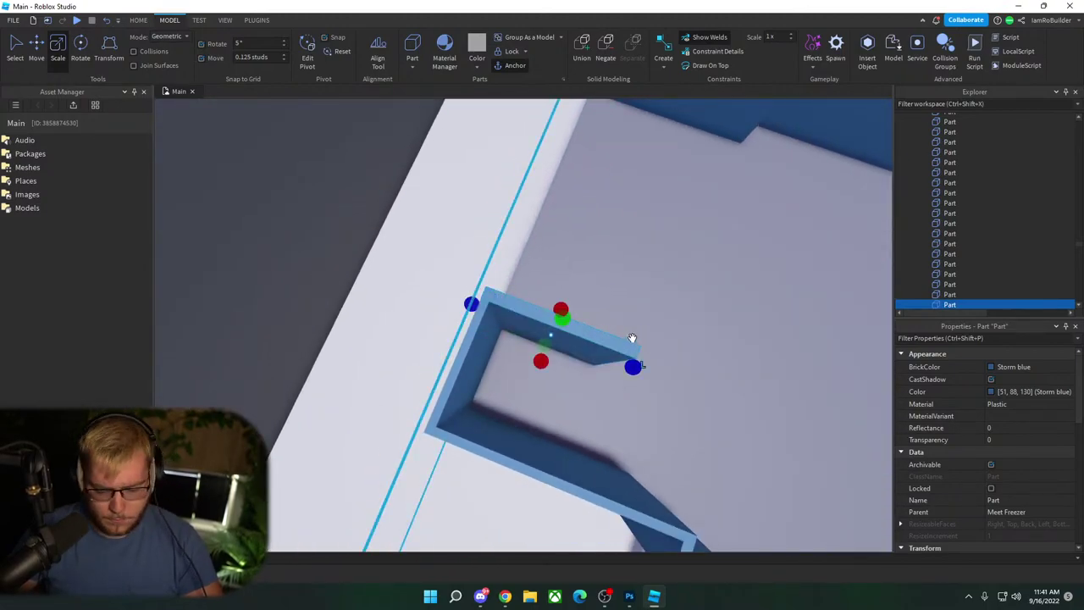
Step: Duplicate the inward wall, shrink the copy to its inner end, and stretch it across the room to the opposite side wall
{"action": "left_click_drag", "start_coordinate": [497, 315], "coordinate": [595, 336]}
{"action": "key", "text": "d"}
{"action": "key", "text": "w"}
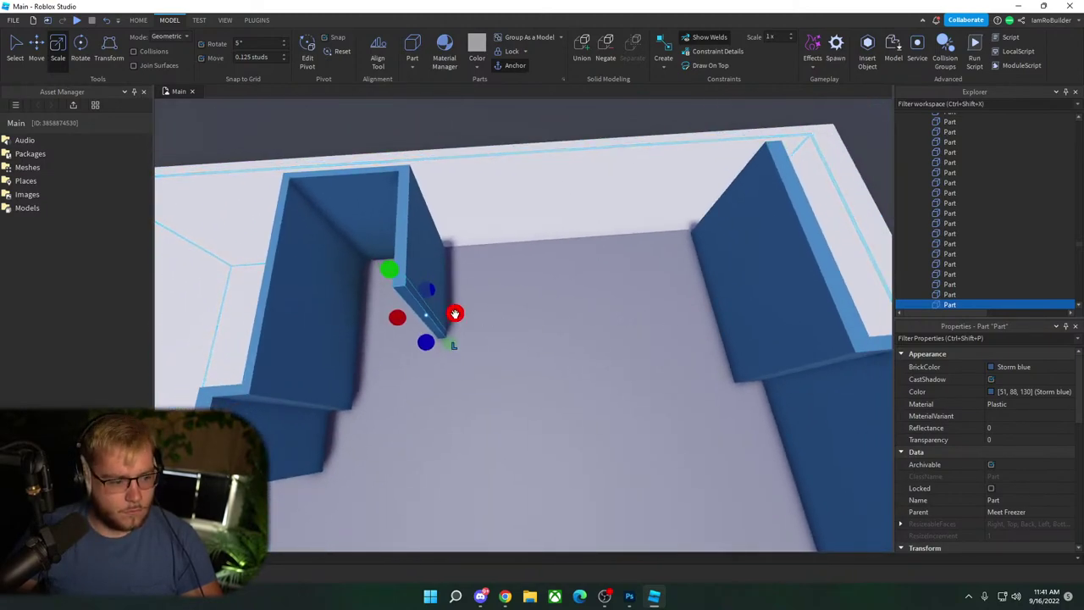
{"action": "left_click_drag", "start_coordinate": [455, 314], "coordinate": [709, 283]}
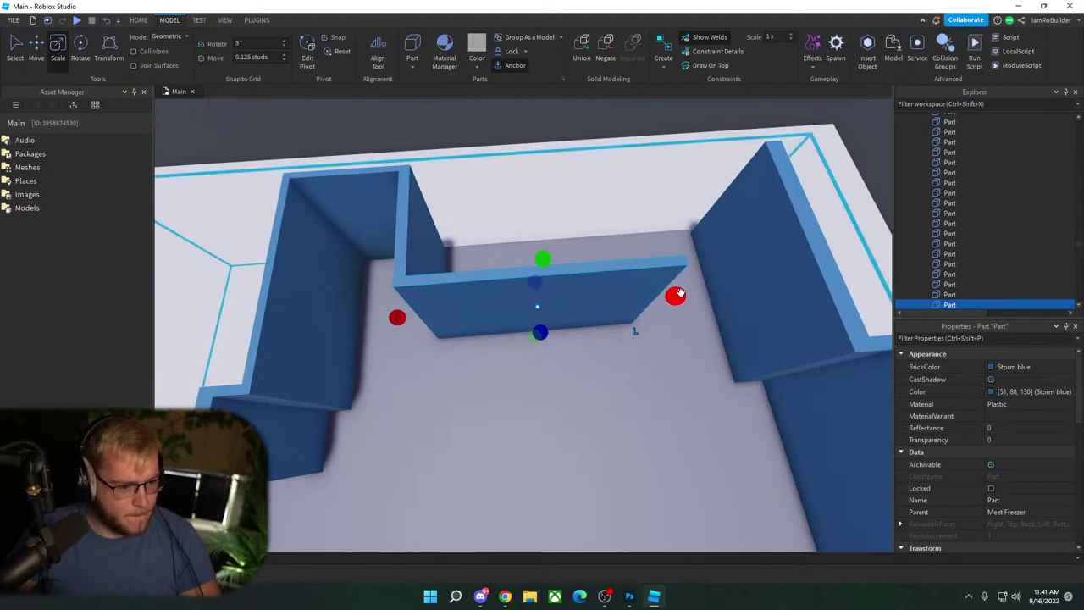
{"action": "left_click_drag", "start_coordinate": [673, 295], "coordinate": [771, 252]}
Step: Split the cross wall with resized duplicates into two side sections and a header, leaving a doorway between them
{"action": "key", "text": "ctrl+d"}
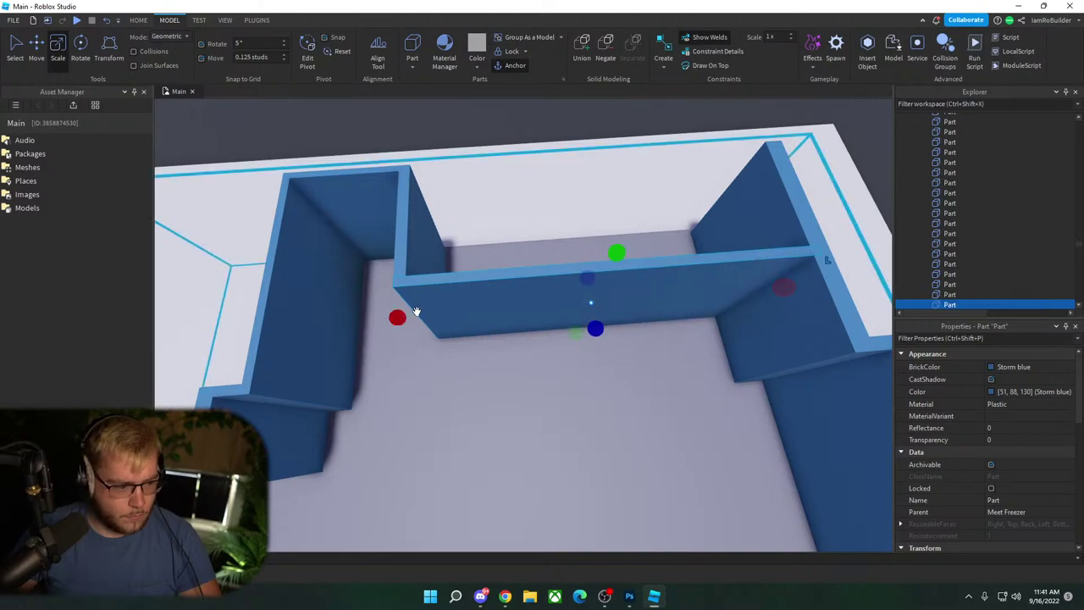
{"action": "left_click_drag", "start_coordinate": [405, 313], "coordinate": [524, 293]}
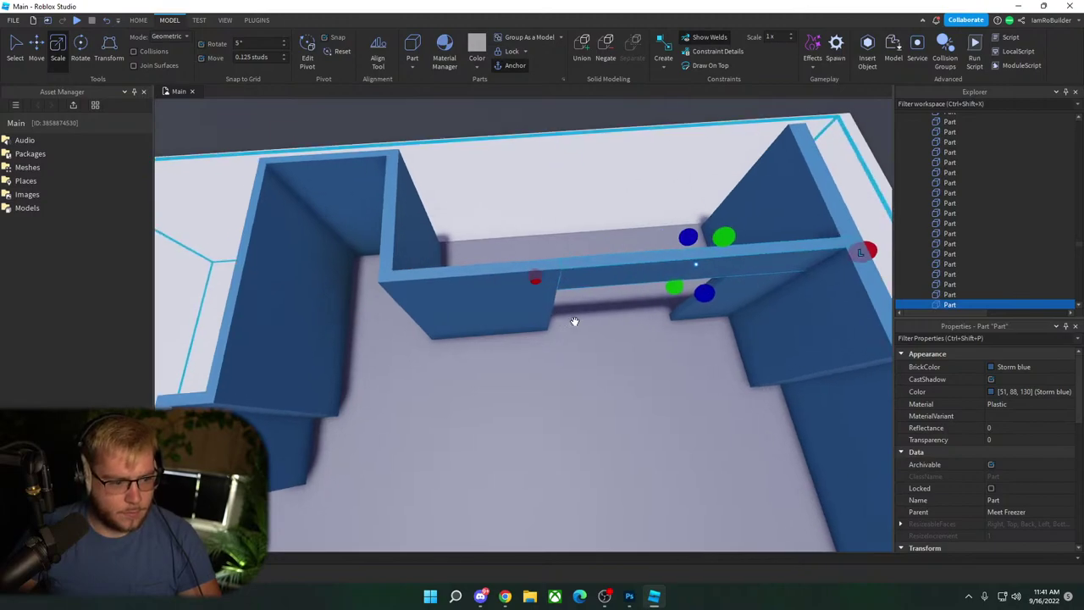
{"action": "key", "text": "w"}
{"action": "right_click_drag", "start_coordinate": [573, 319], "coordinate": [574, 320]}
{"action": "key", "text": "s"}
{"action": "left_click_drag", "start_coordinate": [660, 342], "coordinate": [565, 349]}
{"action": "key", "text": "s"}
{"action": "right_click_drag", "start_coordinate": [532, 251], "coordinate": [530, 251]}
{"action": "left_click", "coordinate": [532, 252]}
{"action": "key", "text": "d"}
{"action": "scroll", "coordinate": [530, 251], "scroll_direction": "down", "scroll_amount": 10}
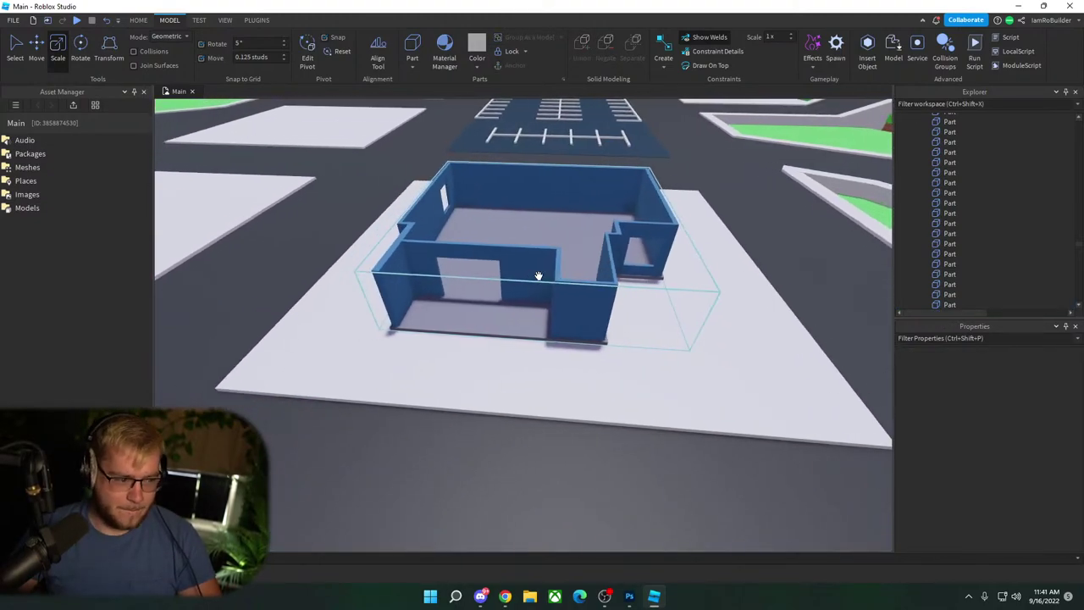
Step: Thicken the side wall next to the doorway inward over the open front area
{"action": "scroll", "coordinate": [509, 268], "scroll_direction": "up", "scroll_amount": 10}
{"action": "left_click", "coordinate": [477, 266]}
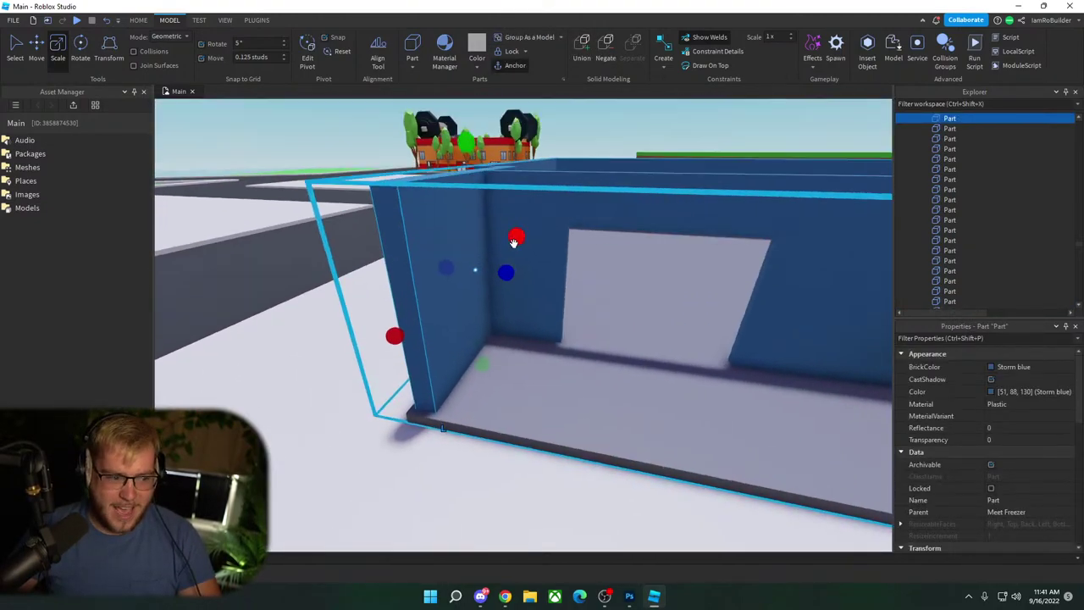
{"action": "scroll", "coordinate": [491, 259], "scroll_direction": "up", "scroll_amount": 5}
{"action": "scroll", "coordinate": [512, 247], "scroll_direction": "down", "scroll_amount": 8}
{"action": "right_click_drag", "start_coordinate": [510, 247], "coordinate": [511, 247]}
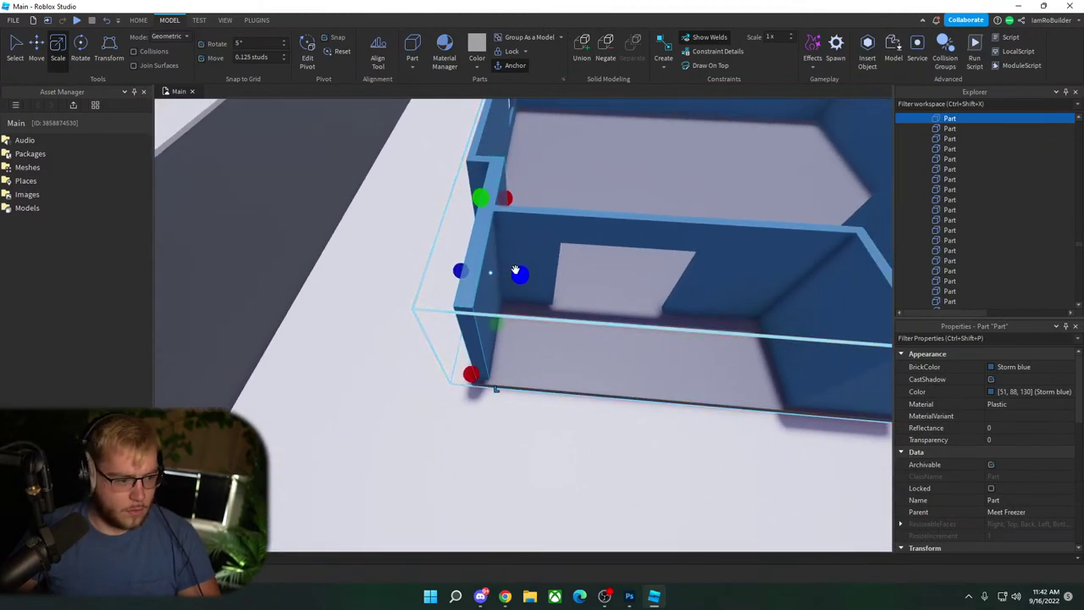
{"action": "left_click_drag", "start_coordinate": [516, 270], "coordinate": [557, 275]}
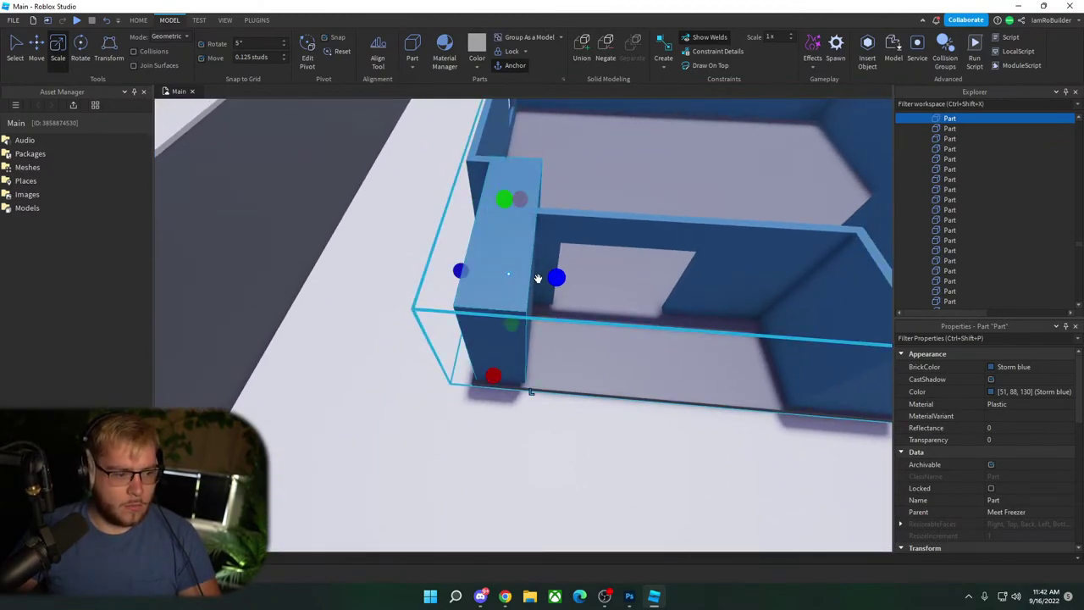
{"action": "right_click_drag", "start_coordinate": [392, 258], "coordinate": [392, 264]}
{"action": "left_click", "coordinate": [392, 262]}
Step: Examine the building's overall shape and the wall section beneath the window from inside the room
{"action": "scroll", "coordinate": [392, 261], "scroll_direction": "down", "scroll_amount": 5}
{"action": "scroll", "coordinate": [392, 262], "scroll_direction": "up", "scroll_amount": 5}
{"action": "scroll", "coordinate": [432, 347], "scroll_direction": "down", "scroll_amount": 3}
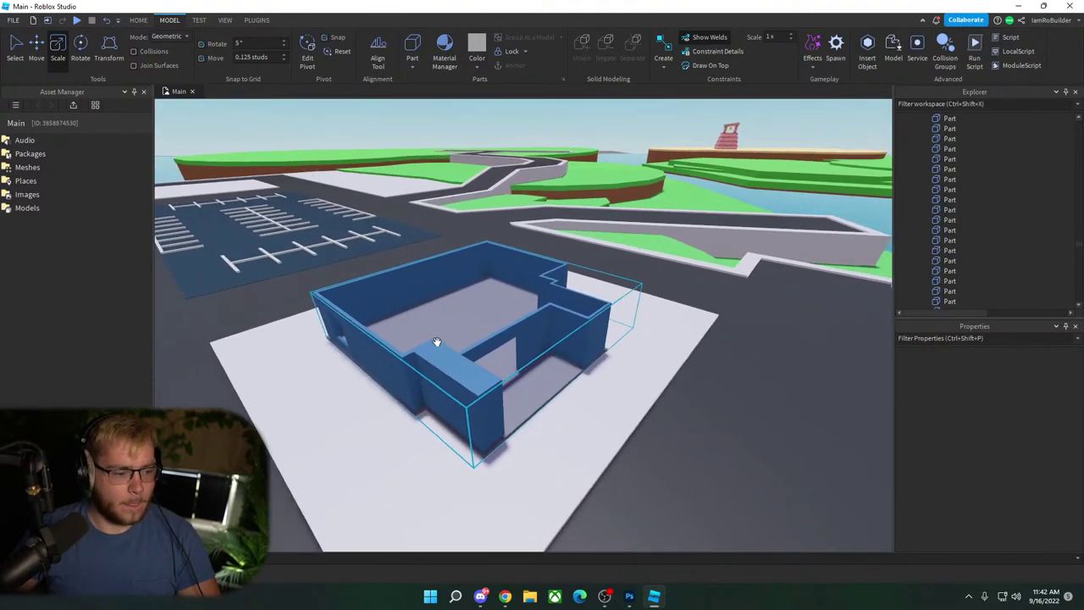
{"action": "key", "text": "d"}
{"action": "right_click_drag", "start_coordinate": [452, 327], "coordinate": [453, 328]}
{"action": "key", "text": "w"}
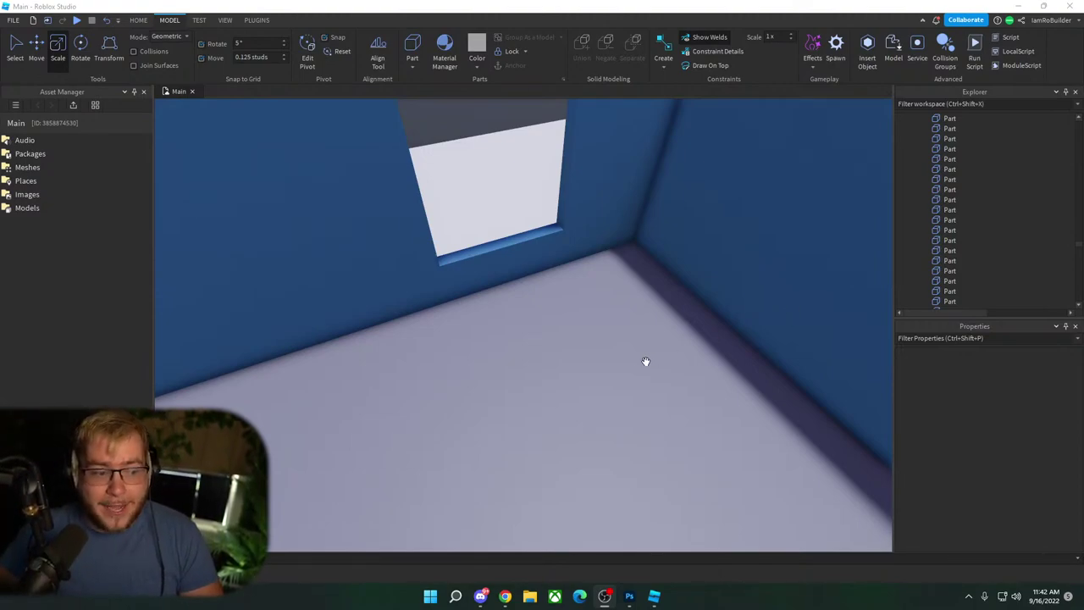
{"action": "right_click_drag", "start_coordinate": [570, 294], "coordinate": [563, 287]}
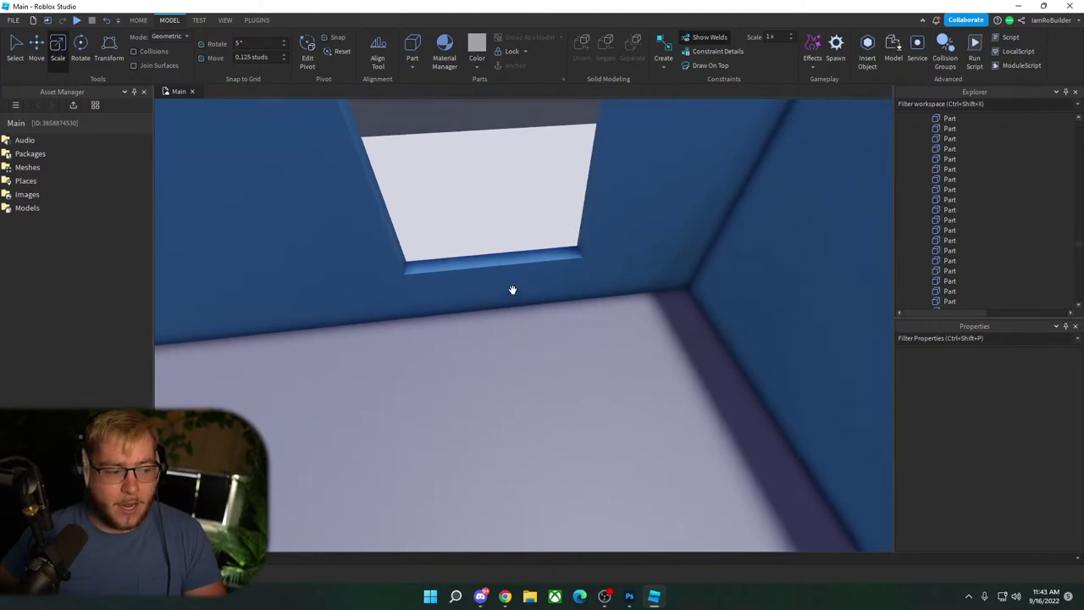
{"action": "left_click", "coordinate": [486, 289]}
{"action": "right_click_drag", "start_coordinate": [503, 266], "coordinate": [503, 266]}
{"action": "left_click_drag", "start_coordinate": [483, 330], "coordinate": [477, 328]}
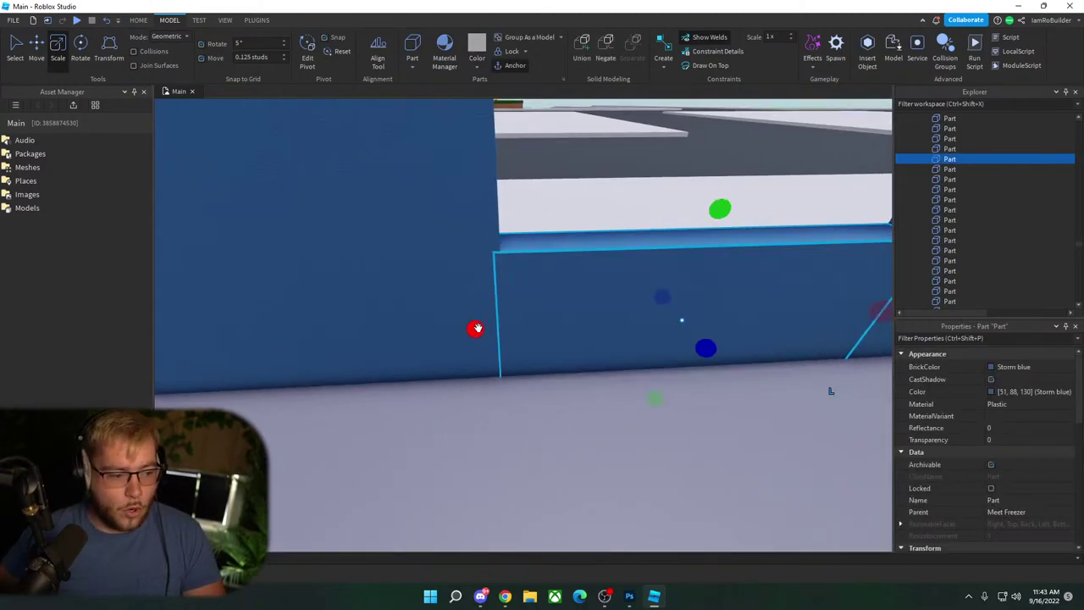
Step: Insert a new block part and place it on the ledge of the window opening
{"action": "right_click_drag", "start_coordinate": [551, 263], "coordinate": [565, 243]}
{"action": "left_click", "coordinate": [558, 249]}
{"action": "key", "text": "d"}
{"action": "key", "text": "w"}
{"action": "key", "text": "s"}
{"action": "key", "text": "w"}
{"action": "left_click", "coordinate": [413, 50]}
{"action": "left_click_drag", "start_coordinate": [568, 234], "coordinate": [424, 300]}
{"action": "key", "text": "d"}
{"action": "right_click_drag", "start_coordinate": [513, 289], "coordinate": [513, 289]}
Step: Resize the new block into a thin sill lying on the window ledge, slightly narrower than the opening
{"action": "left_click_drag", "start_coordinate": [553, 274], "coordinate": [598, 297]}
{"action": "right_click_drag", "start_coordinate": [598, 297], "coordinate": [598, 297]}
{"action": "key", "text": "a"}
{"action": "left_click_drag", "start_coordinate": [598, 298], "coordinate": [600, 298]}
{"action": "right_click_drag", "start_coordinate": [598, 298], "coordinate": [600, 299]}
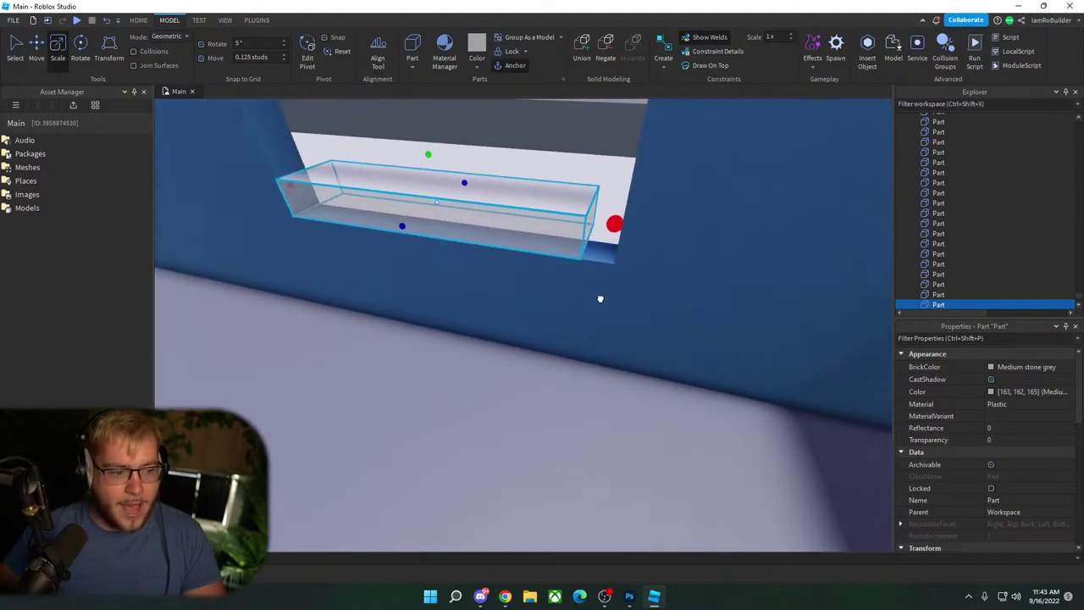
{"action": "left_click_drag", "start_coordinate": [600, 298], "coordinate": [621, 292]}
{"action": "right_click_drag", "start_coordinate": [622, 292], "coordinate": [613, 245]}
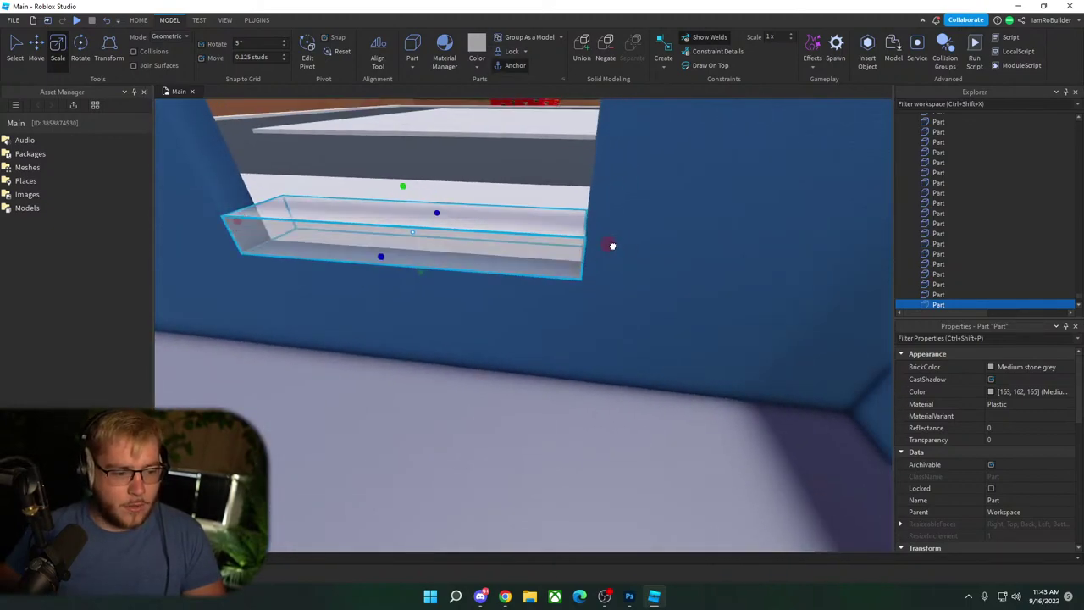
{"action": "left_click_drag", "start_coordinate": [608, 245], "coordinate": [600, 243], "text": "ctrl"}
{"action": "left_click_drag", "start_coordinate": [403, 183], "coordinate": [405, 204]}
{"action": "left_click_drag", "start_coordinate": [592, 253], "coordinate": [588, 252], "text": "ctrl"}
Step: Set the window sill block's BrickColor to Black
{"action": "left_click", "coordinate": [1028, 368]}
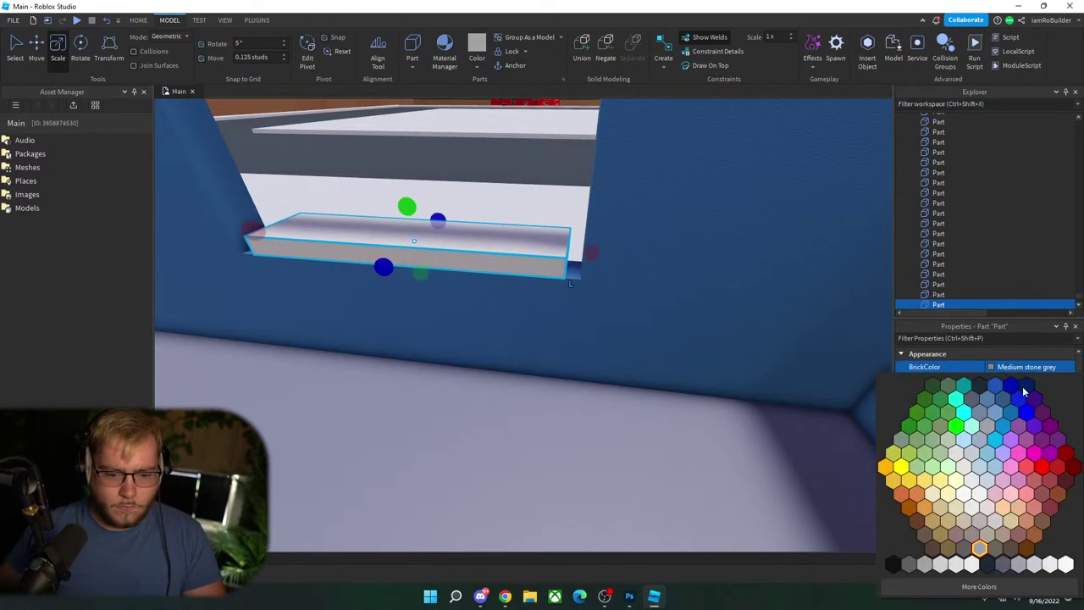
{"action": "left_click", "coordinate": [988, 564]}
{"action": "right_click_drag", "start_coordinate": [531, 301], "coordinate": [530, 300]}
{"action": "scroll", "coordinate": [530, 300], "scroll_direction": "down", "scroll_amount": 3}
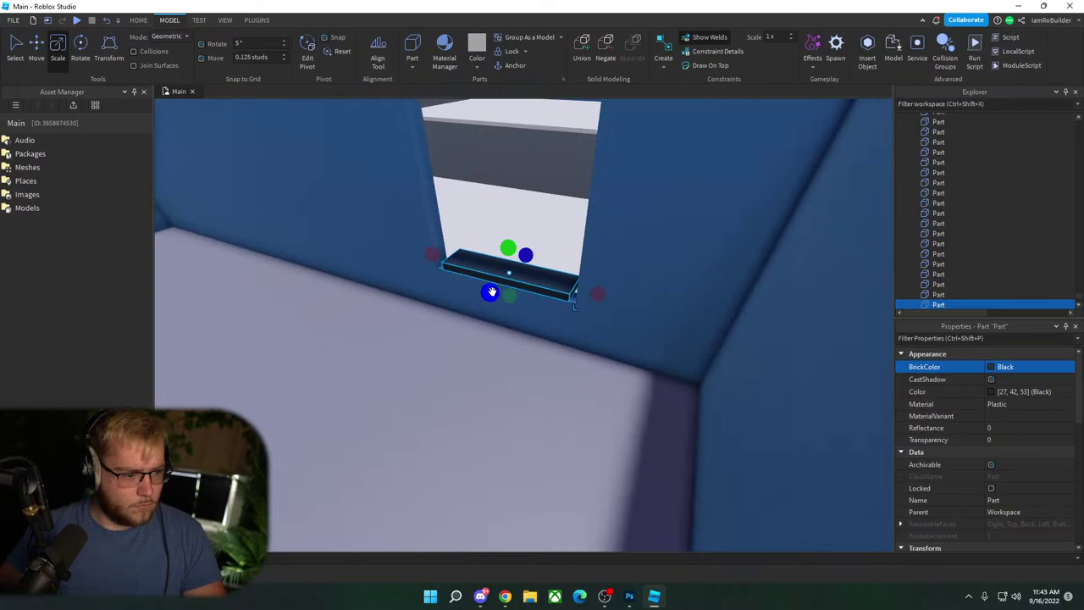
Step: Extend the black sill out from the window into the room as a long slab and narrow it slightly on both sides
{"action": "left_click_drag", "start_coordinate": [491, 293], "coordinate": [285, 414]}
{"action": "right_click_drag", "start_coordinate": [549, 293], "coordinate": [552, 293]}
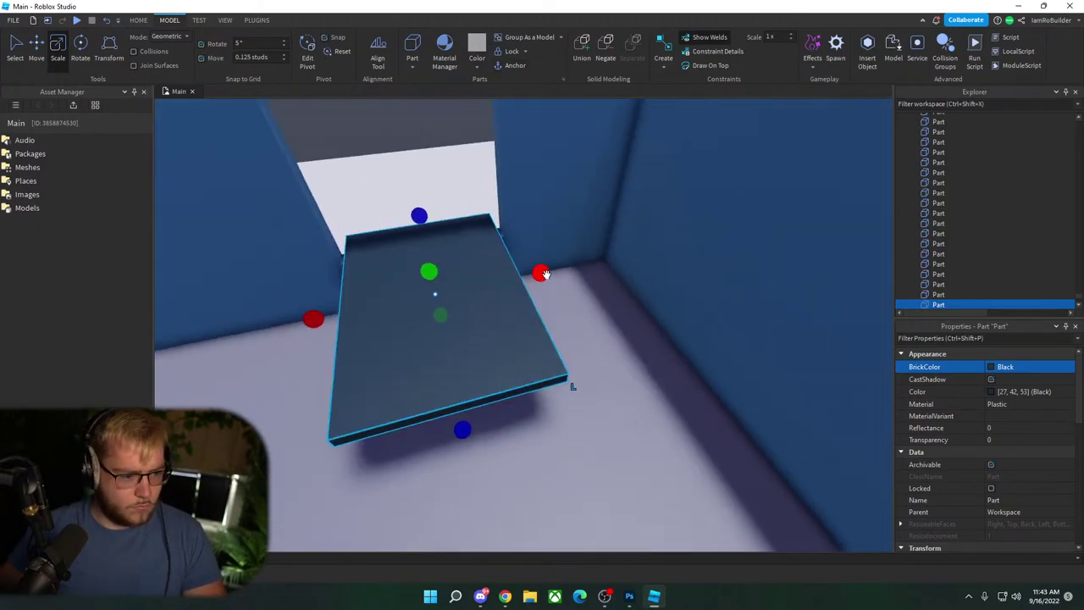
{"action": "left_click_drag", "start_coordinate": [545, 272], "coordinate": [516, 276], "text": "ctrl"}
Step: Duplicate the black slab, shrink the copy into a narrow rail along one long edge, and set its BrickColor to Fossil
{"action": "key", "text": "ctrl+d"}
{"action": "left_click_drag", "start_coordinate": [320, 320], "coordinate": [513, 261]}
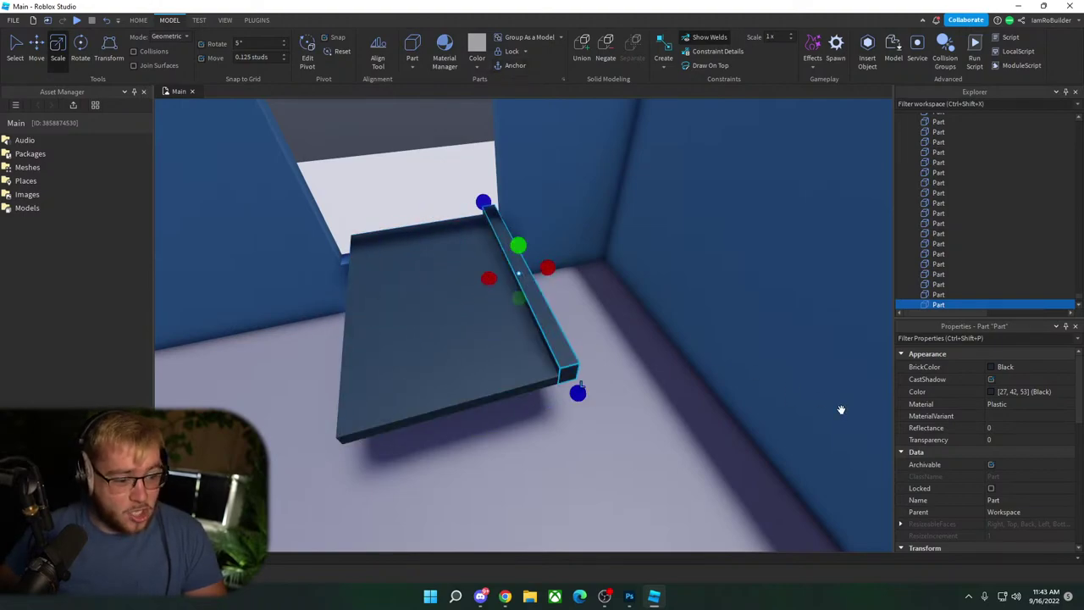
{"action": "left_click", "coordinate": [1004, 367]}
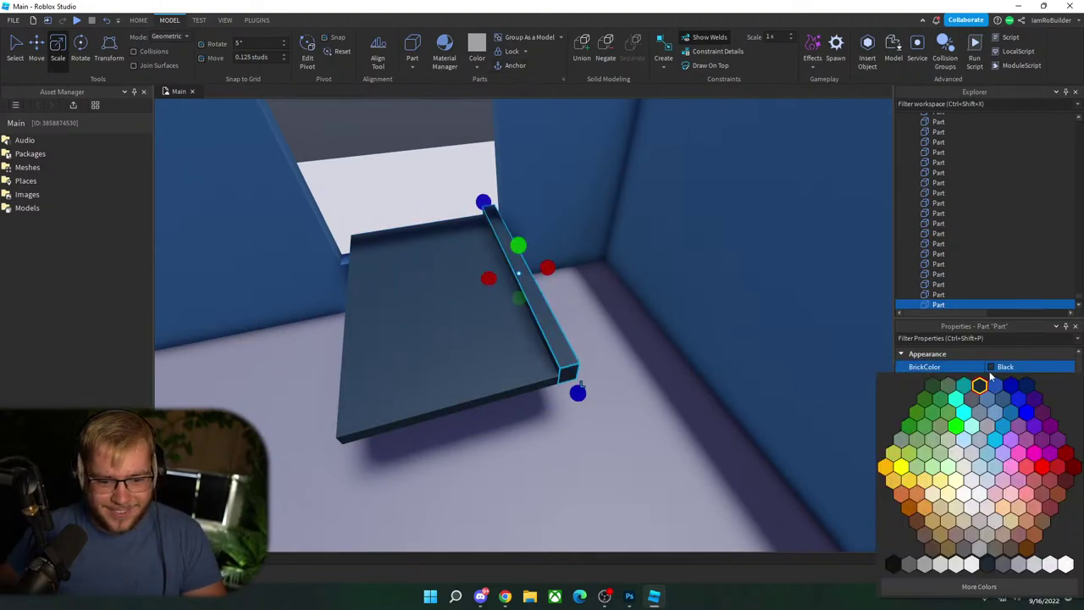
{"action": "left_click", "coordinate": [1005, 565]}
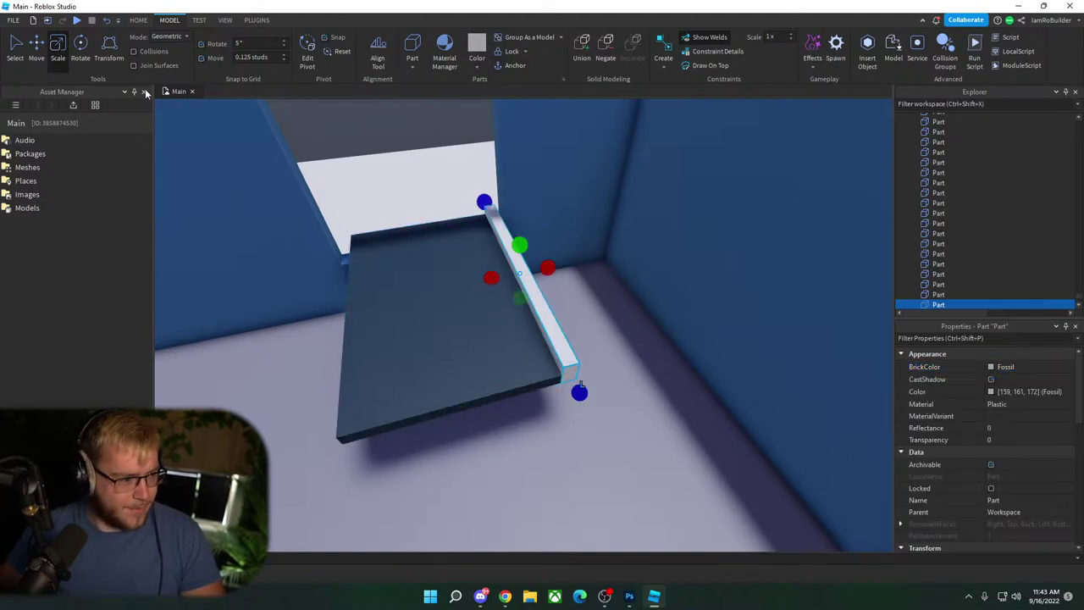
Step: Duplicate the Fossil rail and move the copy to the slab's opposite long edge
{"action": "left_click", "coordinate": [39, 46]}
{"action": "key", "text": "ctrl+d"}
{"action": "key", "text": "a"}
{"action": "mouse_move", "coordinate": [460, 282]}
{"action": "left_mouse_down"}
{"action": "mouse_move", "coordinate": [404, 295]}
{"action": "mouse_move", "coordinate": [448, 289]}
{"action": "left_mouse_up"}
{"action": "key", "text": "d"}
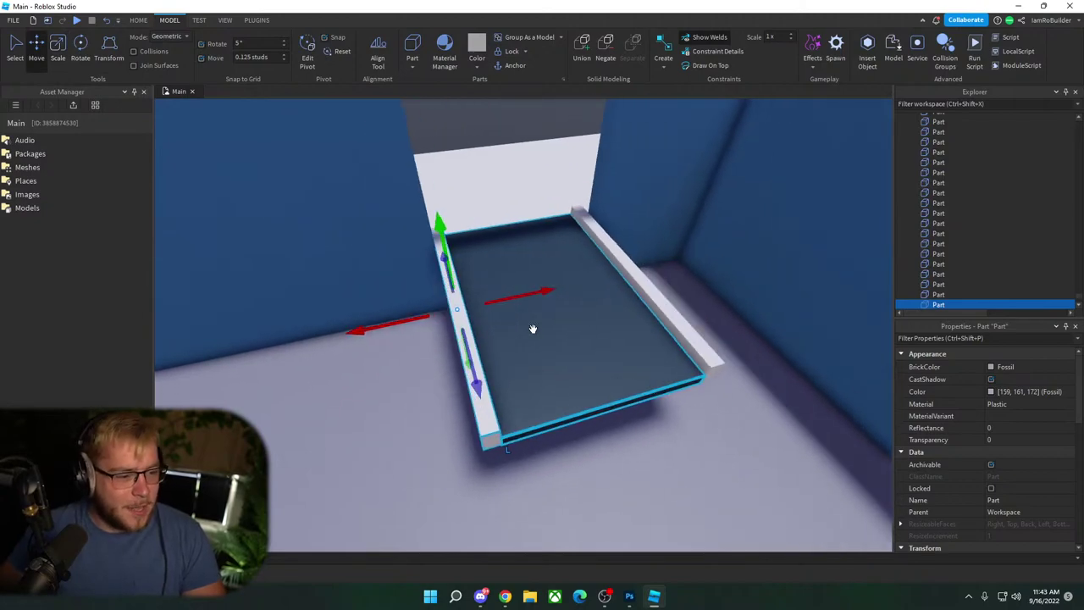
{"action": "key", "text": "w"}
{"action": "right_click_drag", "start_coordinate": [444, 407], "coordinate": [444, 407]}
{"action": "key", "text": "s"}
{"action": "right_click_drag", "start_coordinate": [443, 315], "coordinate": [446, 283]}
{"action": "key", "text": "w"}
{"action": "left_click", "coordinate": [447, 283]}
{"action": "key", "text": "s"}
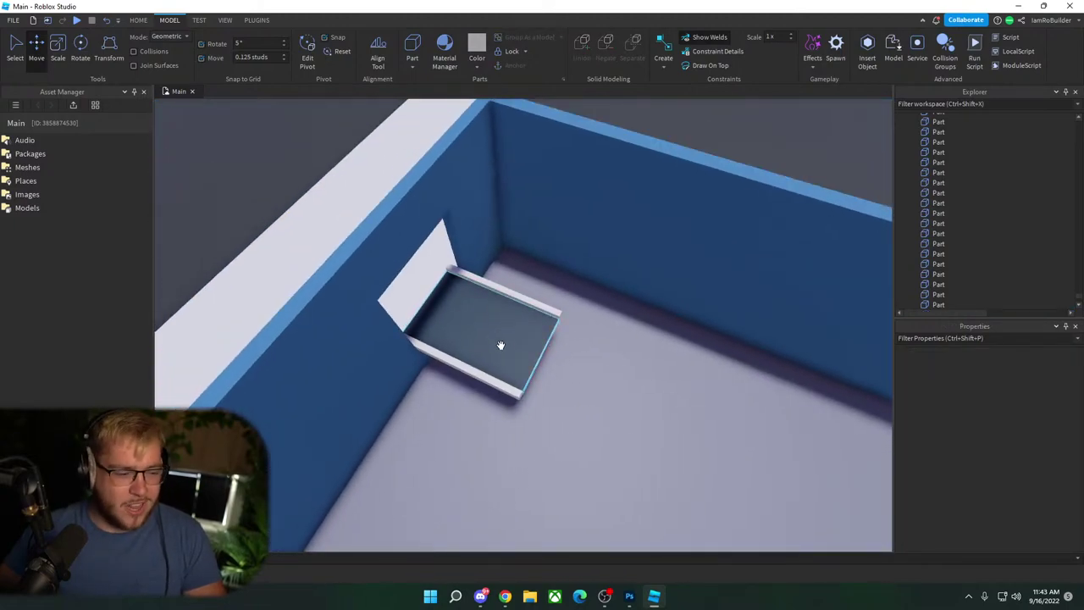
Step: Select the black slab together with both Fossil side rails and group them into a model
{"action": "right_click_drag", "start_coordinate": [500, 344], "coordinate": [511, 348]}
{"action": "key", "text": "w"}
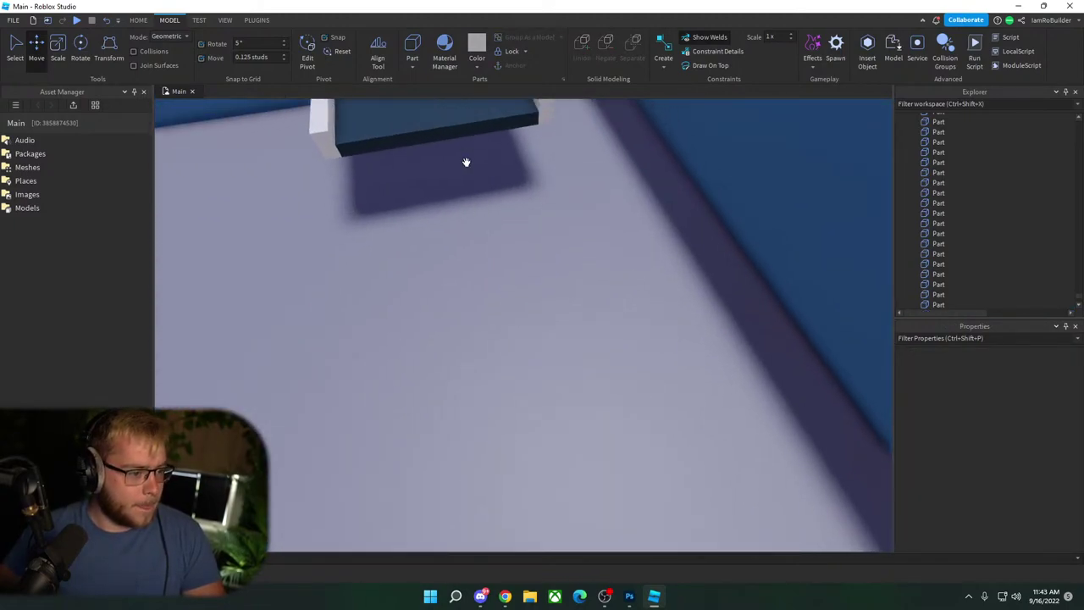
{"action": "left_click", "coordinate": [466, 130]}
{"action": "right_click_drag", "start_coordinate": [480, 265], "coordinate": [488, 266]}
{"action": "key", "text": "s"}
{"action": "key", "text": "w"}
{"action": "scroll", "coordinate": [489, 266], "scroll_direction": "down", "scroll_amount": 8}
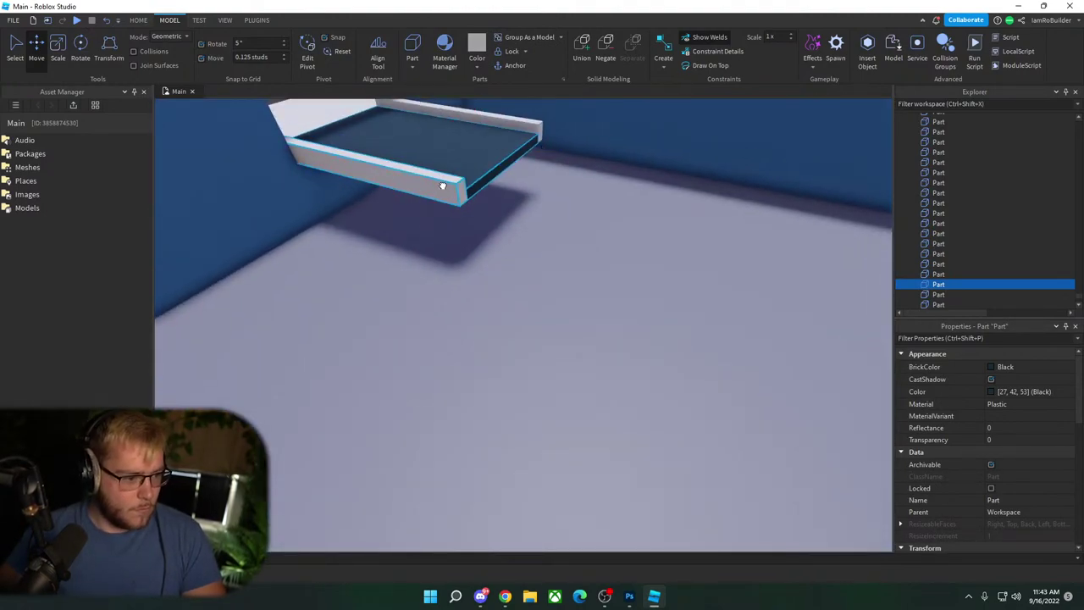
{"action": "left_click", "coordinate": [538, 120], "text": "ctrl"}
{"action": "left_click", "coordinate": [539, 121], "text": "ctrl"}
{"action": "left_click", "coordinate": [535, 126], "text": "ctrl"}
{"action": "left_click", "coordinate": [579, 120], "text": "ctrl"}
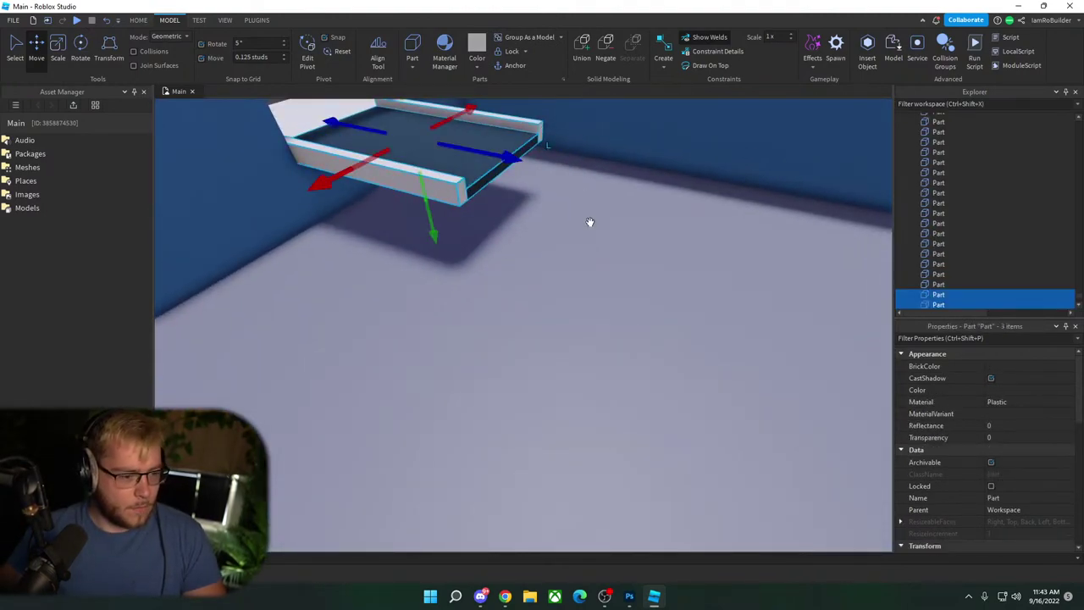
{"action": "key", "text": "ctrl+g"}
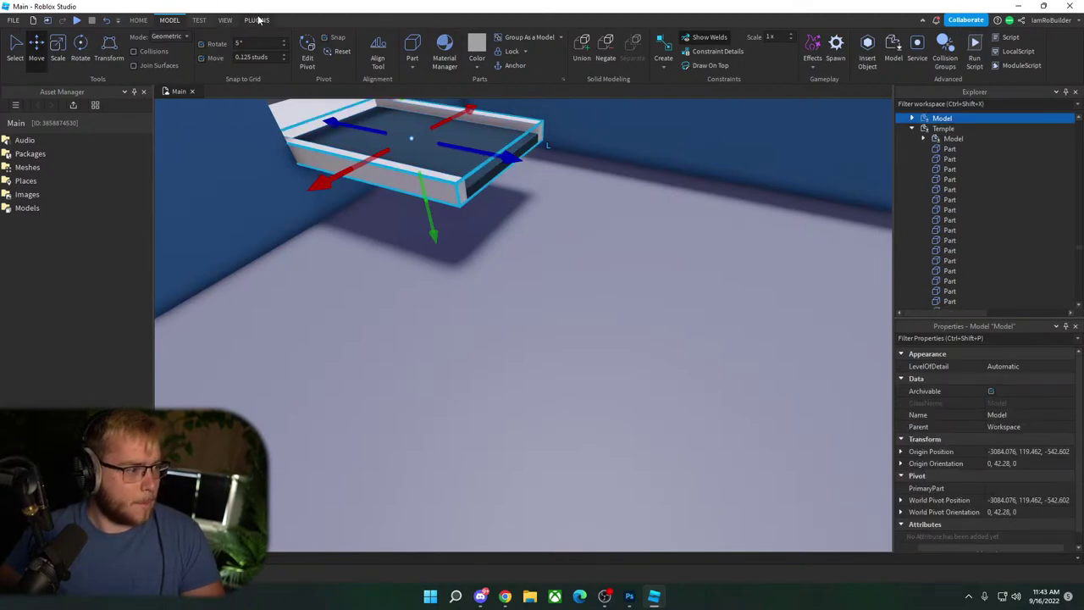
Step: Launch the Archimedes plugin on the grouped slab model and set its bend direction to Z Pitch
{"action": "left_click", "coordinate": [258, 20]}
{"action": "left_click", "coordinate": [927, 49]}
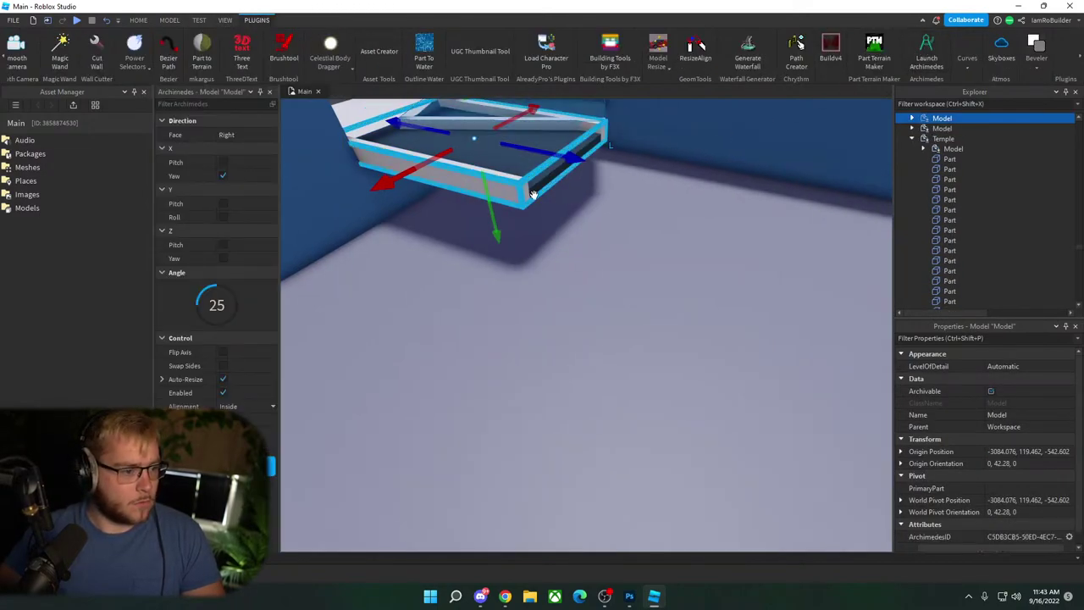
{"action": "left_click", "coordinate": [224, 203]}
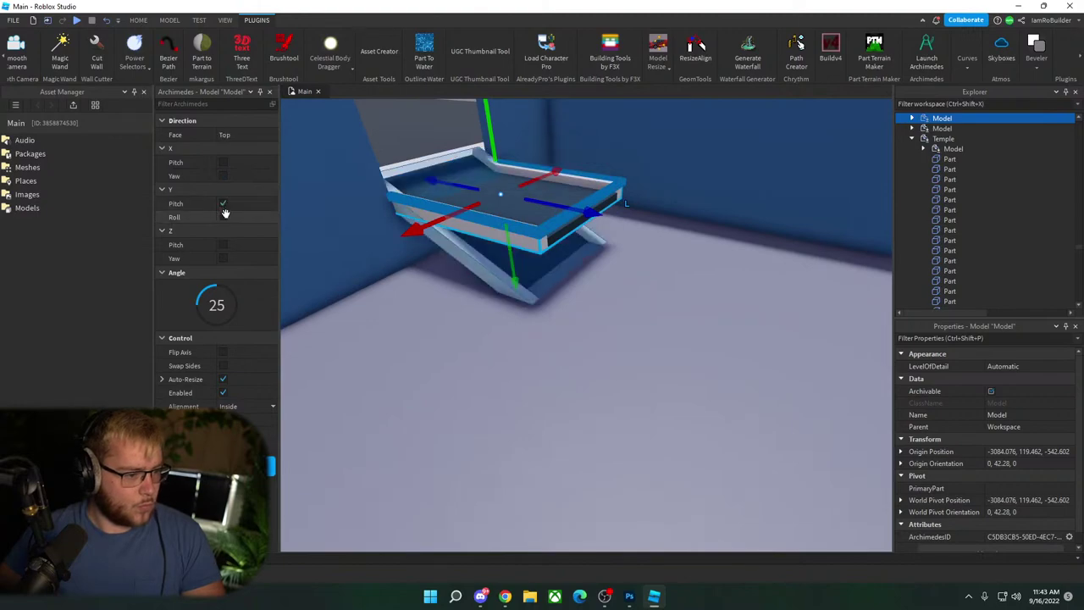
{"action": "left_click", "coordinate": [222, 219]}
{"action": "left_click", "coordinate": [222, 218]}
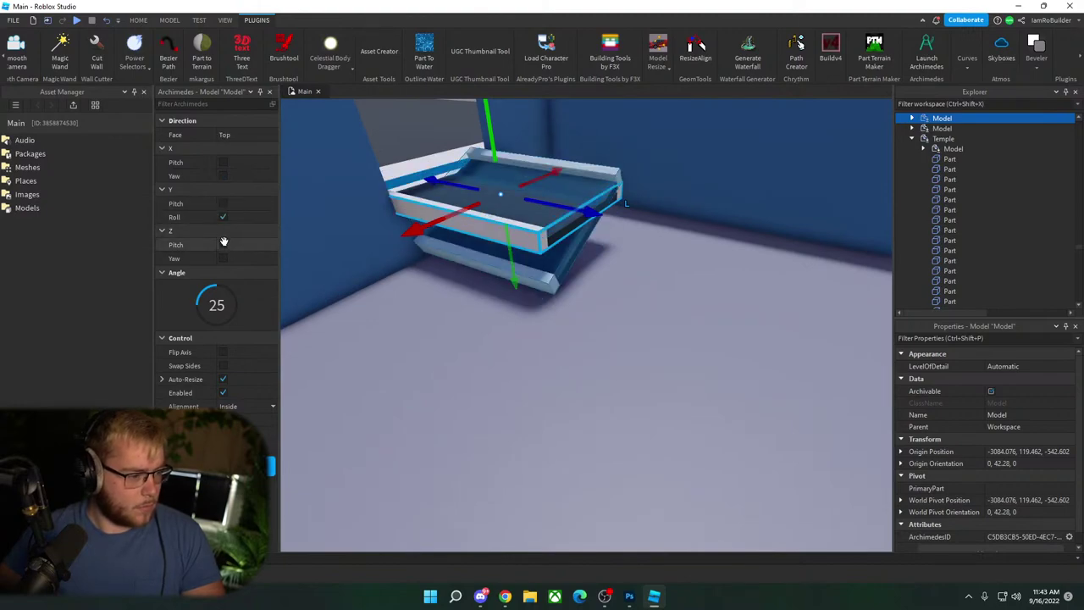
{"action": "left_click", "coordinate": [223, 244]}
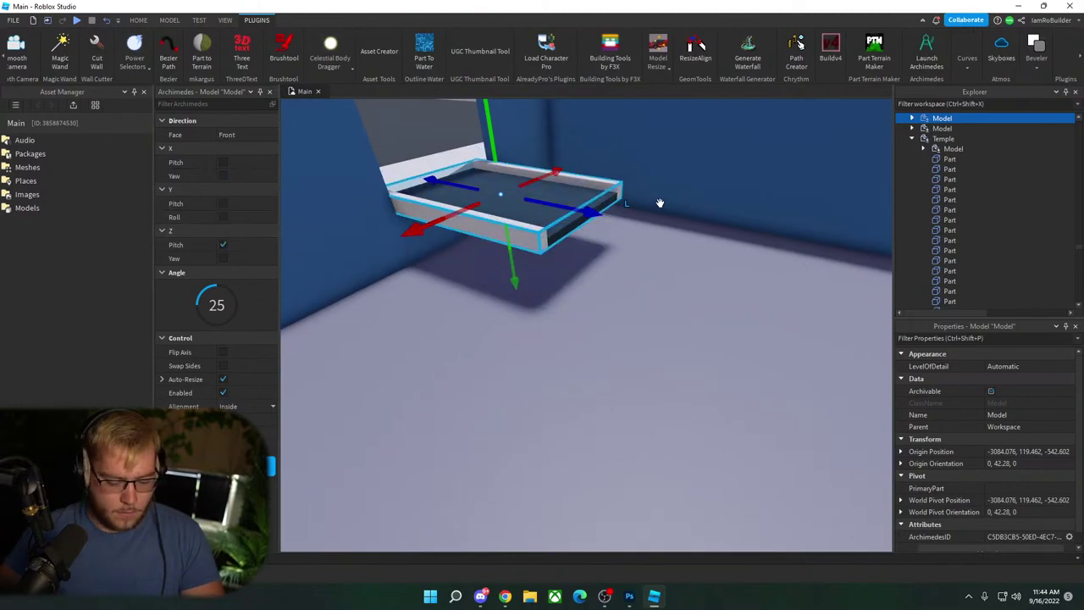
Step: Set the Archimedes alignment to Middle, after comparing Outside, at the joint between the slab model and its sloped preview
{"action": "right_click_drag", "start_coordinate": [614, 293], "coordinate": [615, 298]}
{"action": "scroll", "coordinate": [629, 264], "scroll_direction": "up", "scroll_amount": 10}
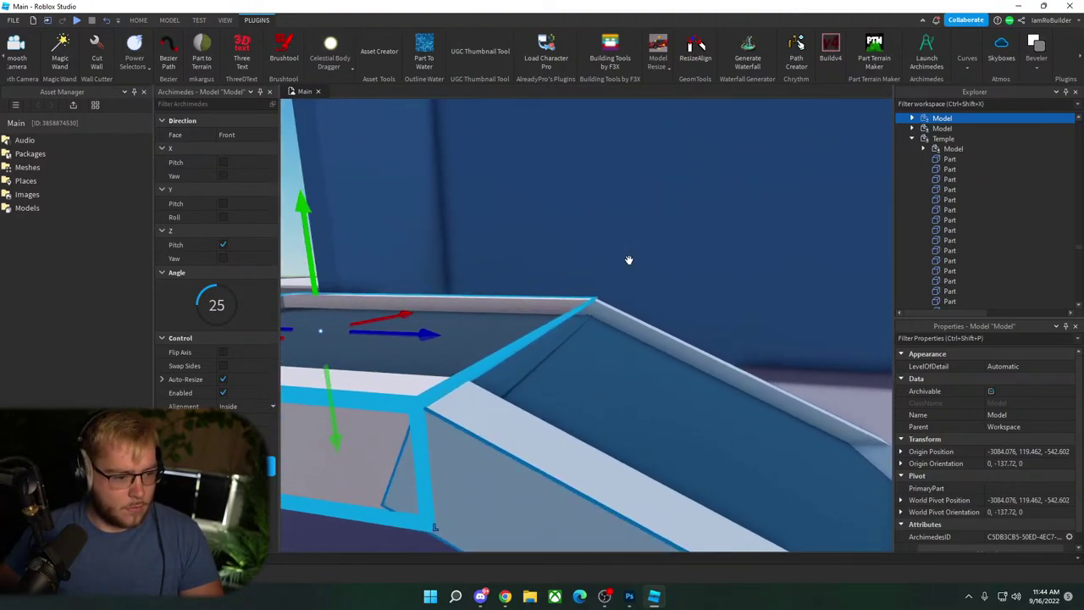
{"action": "scroll", "coordinate": [628, 265], "scroll_direction": "up", "scroll_amount": 3}
{"action": "scroll", "coordinate": [597, 260], "scroll_direction": "down", "scroll_amount": 3}
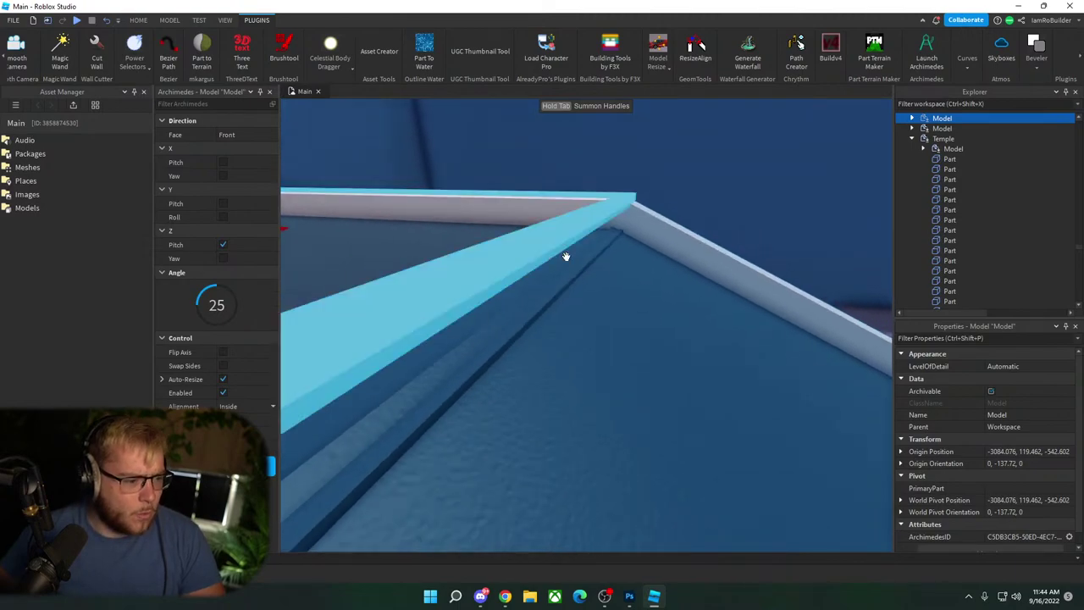
{"action": "left_click", "coordinate": [233, 407]}
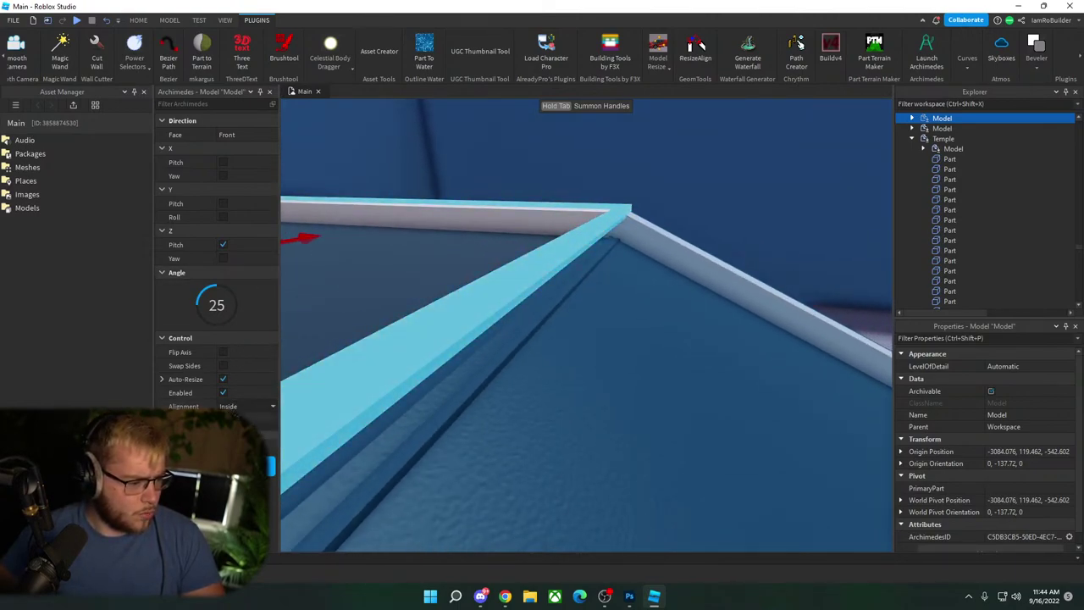
{"action": "left_click", "coordinate": [235, 431]}
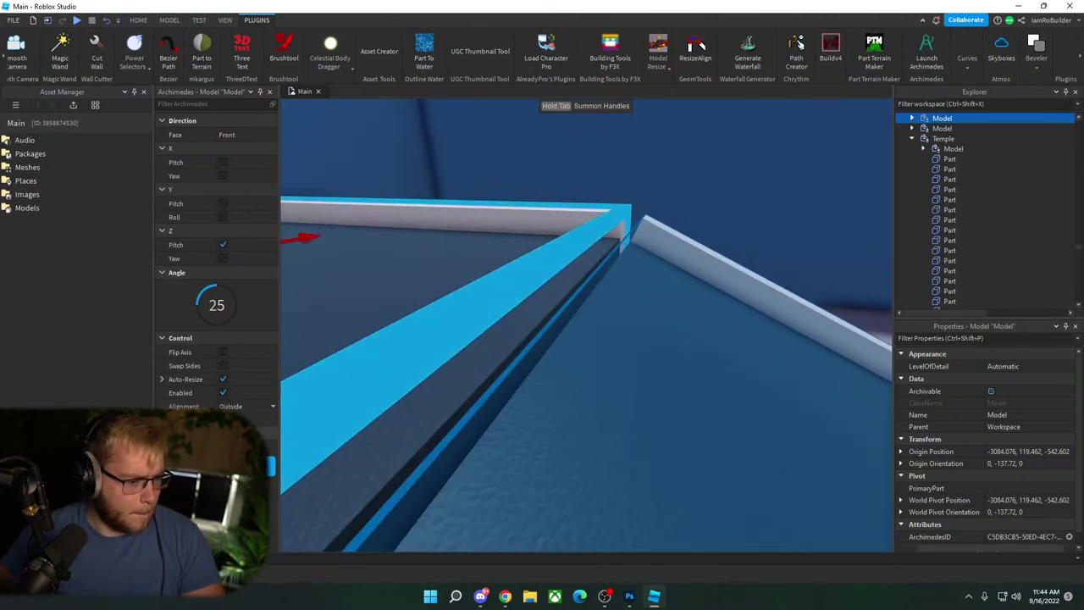
{"action": "left_click", "coordinate": [235, 408]}
{"action": "left_click", "coordinate": [234, 433]}
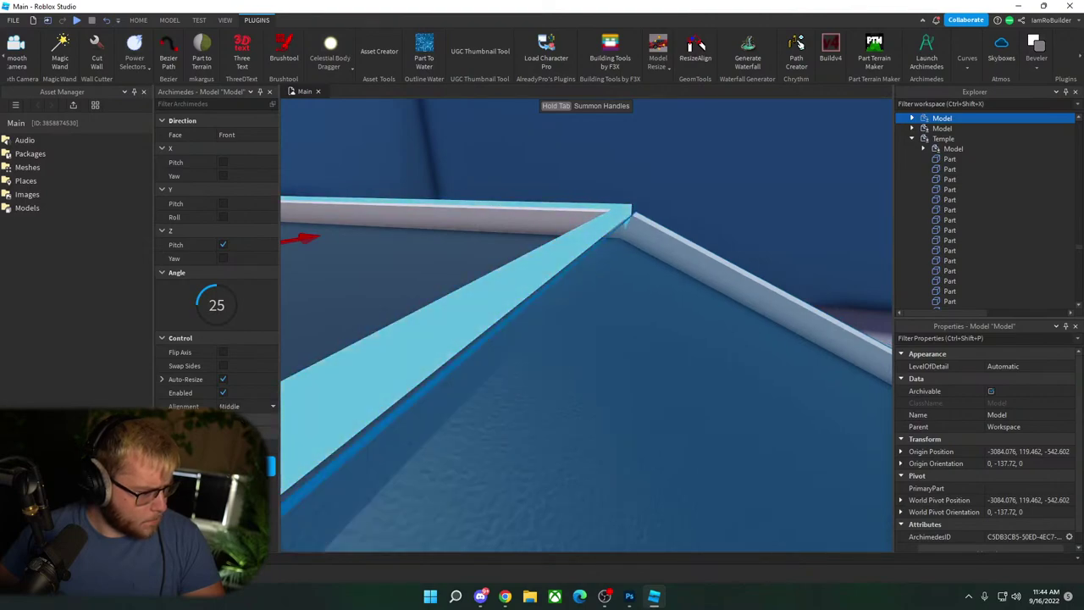
Step: Render the sloped segment at 25 degrees from the end of the slab model down to the floor
{"action": "right_click_drag", "start_coordinate": [666, 223], "coordinate": [665, 223]}
{"action": "key", "text": "s"}
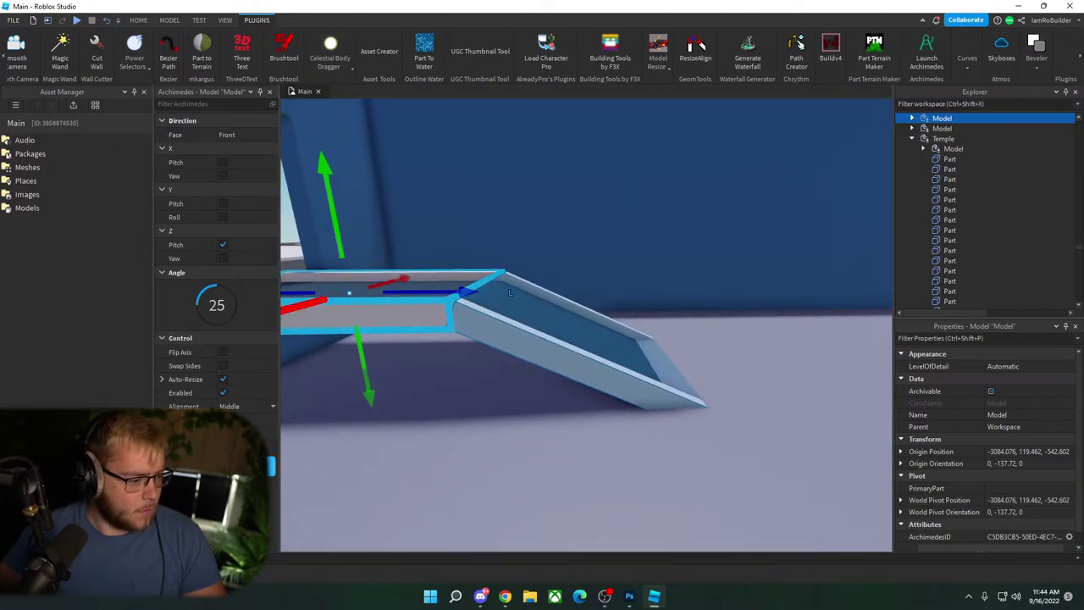
{"action": "left_click", "coordinate": [237, 466]}
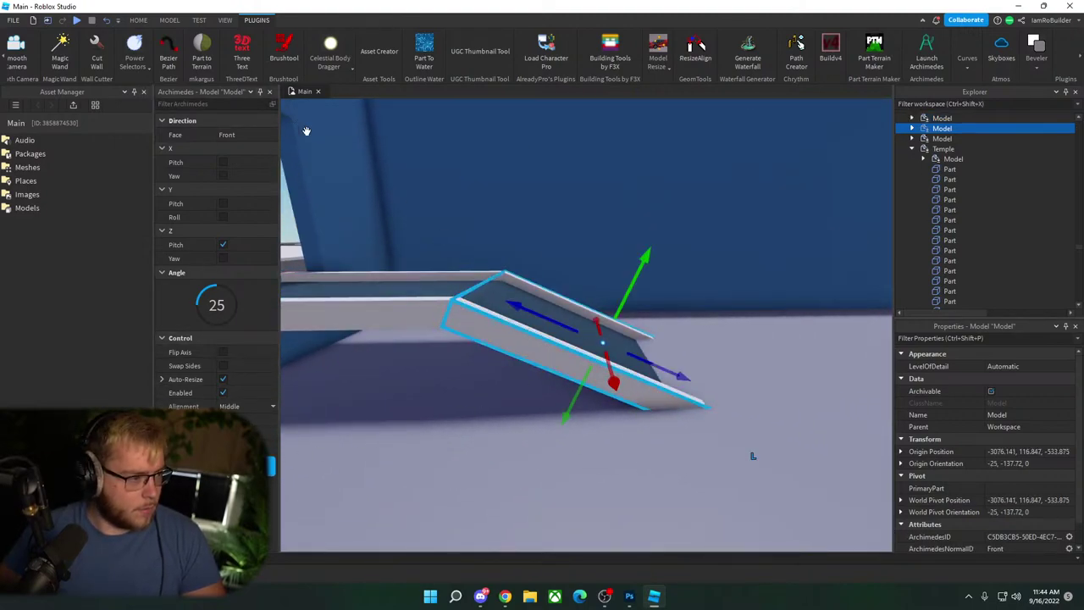
{"action": "right_click_drag", "start_coordinate": [475, 211], "coordinate": [475, 210]}
{"action": "left_click", "coordinate": [474, 210]}
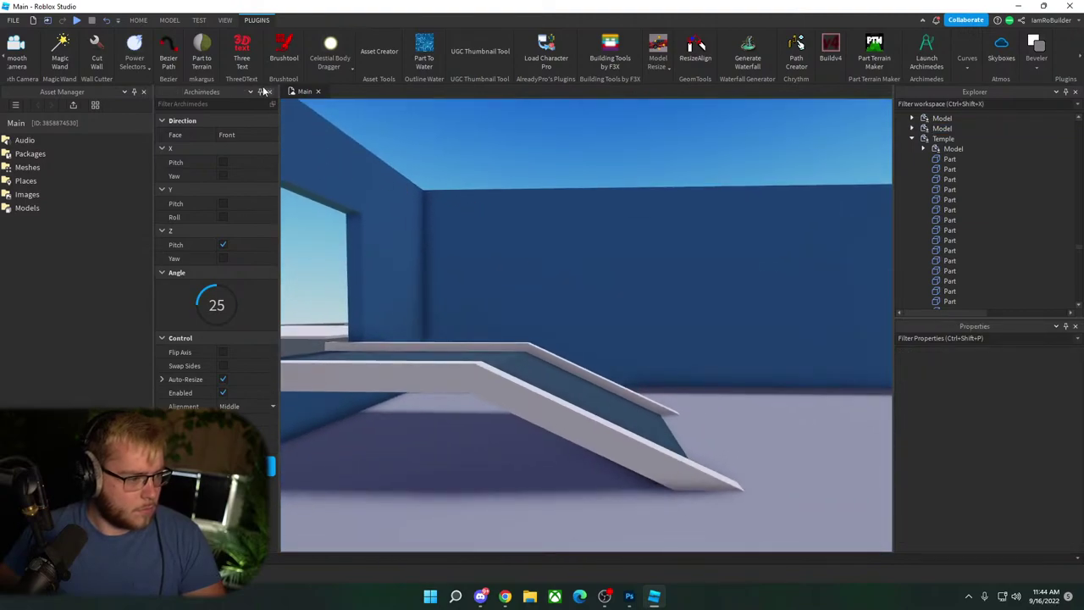
Step: Toggle move snapping and shorten only the black slab of the sloped segment at its floor end using Scale
{"action": "left_click", "coordinate": [138, 20]}
{"action": "left_click", "coordinate": [172, 21]}
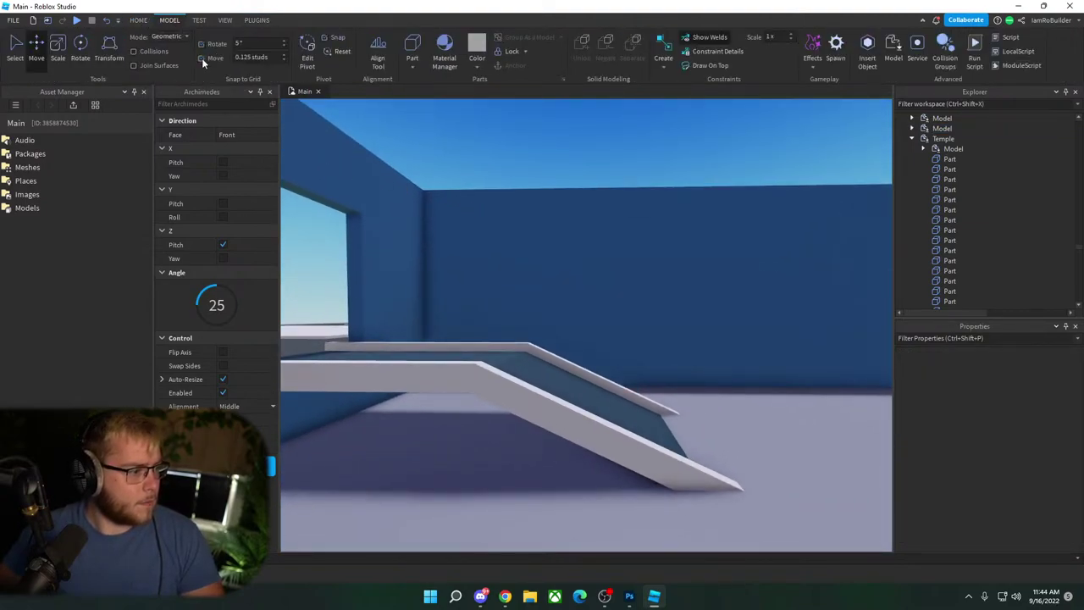
{"action": "left_click", "coordinate": [202, 59]}
{"action": "key", "text": "w"}
{"action": "right_click_drag", "start_coordinate": [601, 334], "coordinate": [600, 334]}
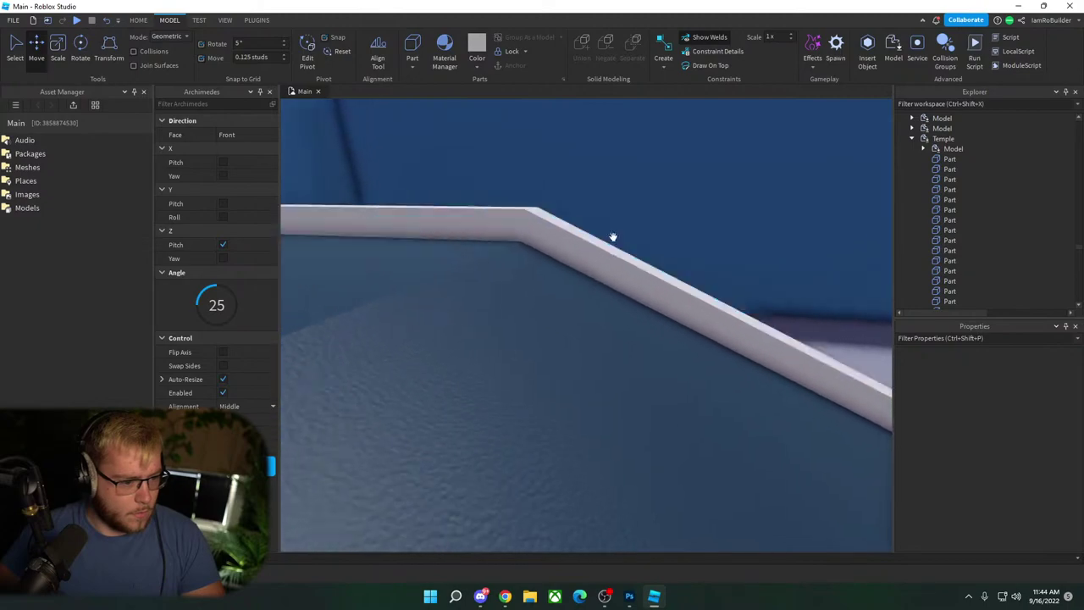
{"action": "right_click_drag", "start_coordinate": [631, 168], "coordinate": [630, 168]}
{"action": "key", "text": "w"}
{"action": "key", "text": "s"}
{"action": "key", "text": "s"}
{"action": "left_click", "coordinate": [612, 191], "text": "alt"}
{"action": "right_click_drag", "start_coordinate": [717, 266], "coordinate": [718, 266]}
{"action": "key", "text": "s"}
{"action": "left_click", "coordinate": [58, 48]}
{"action": "key", "text": "w"}
{"action": "right_click_drag", "start_coordinate": [537, 218], "coordinate": [590, 224]}
{"action": "mouse_move", "coordinate": [555, 210]}
{"action": "left_mouse_down"}
{"action": "mouse_move", "coordinate": [532, 203]}
{"action": "mouse_move", "coordinate": [545, 209]}
{"action": "left_mouse_up"}
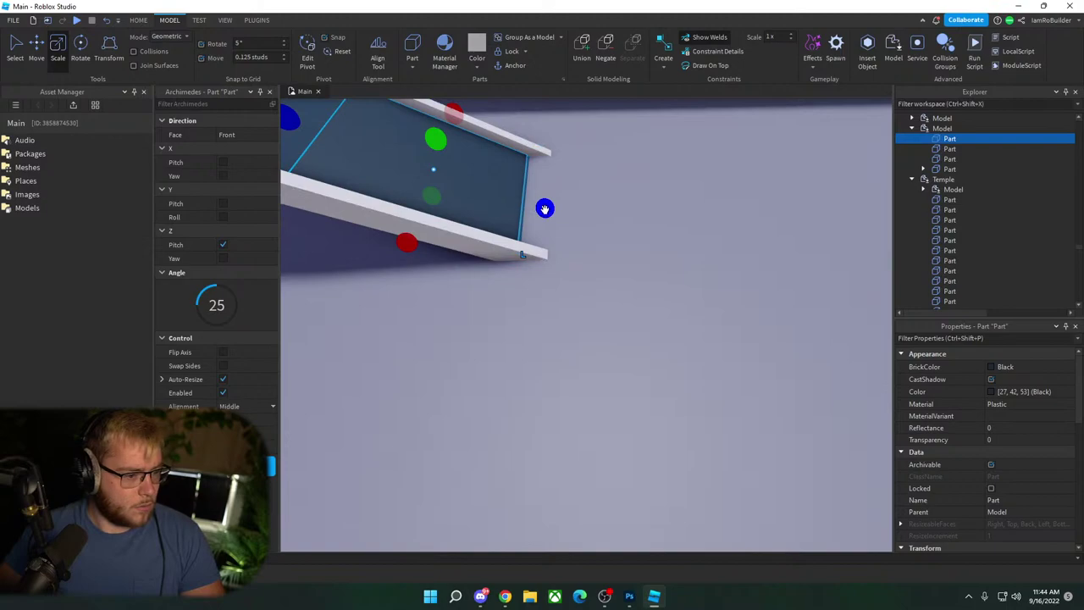
Step: Set the Archimedes angle to -25 and fine-tune the sloped slab's length so the preview segment meets the floor
{"action": "left_click", "coordinate": [218, 305]}
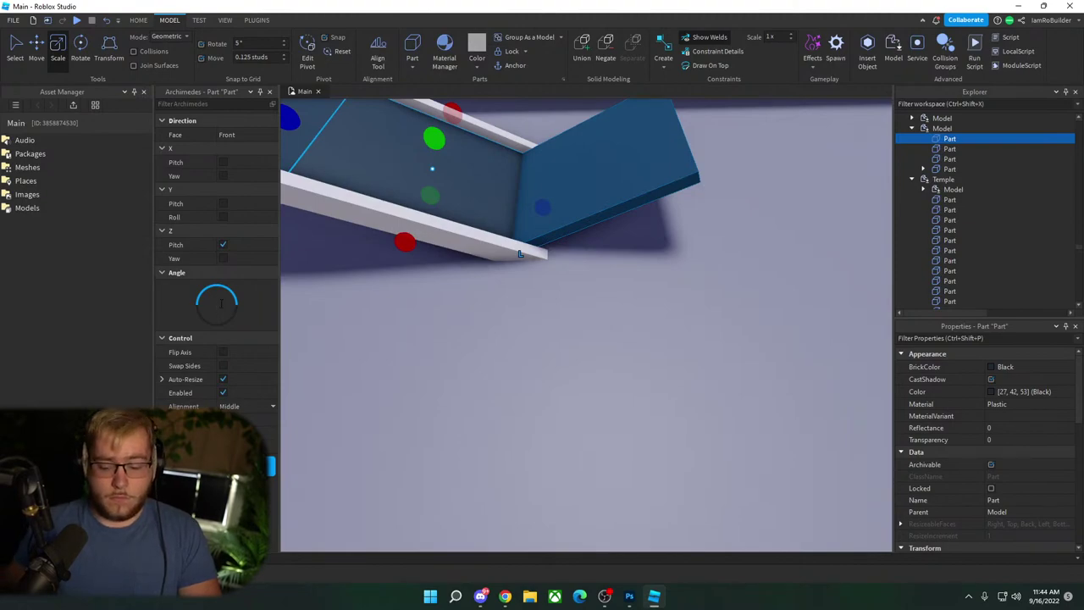
{"action": "type", "text": "25"}
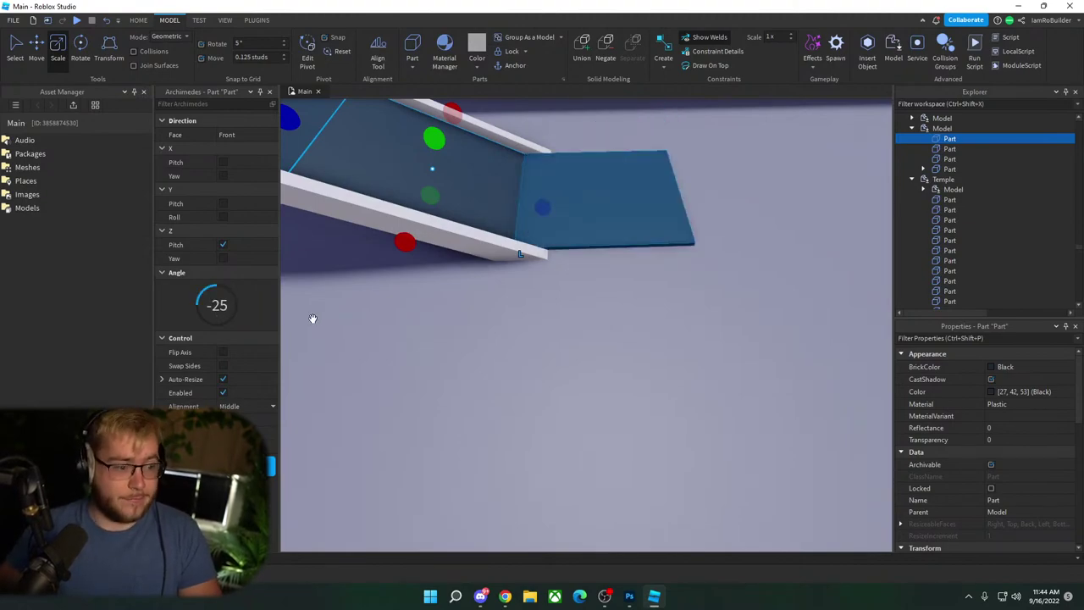
{"action": "left_click_drag", "start_coordinate": [541, 205], "coordinate": [544, 208]}
{"action": "scroll", "coordinate": [585, 226], "scroll_direction": "down", "scroll_amount": 5}
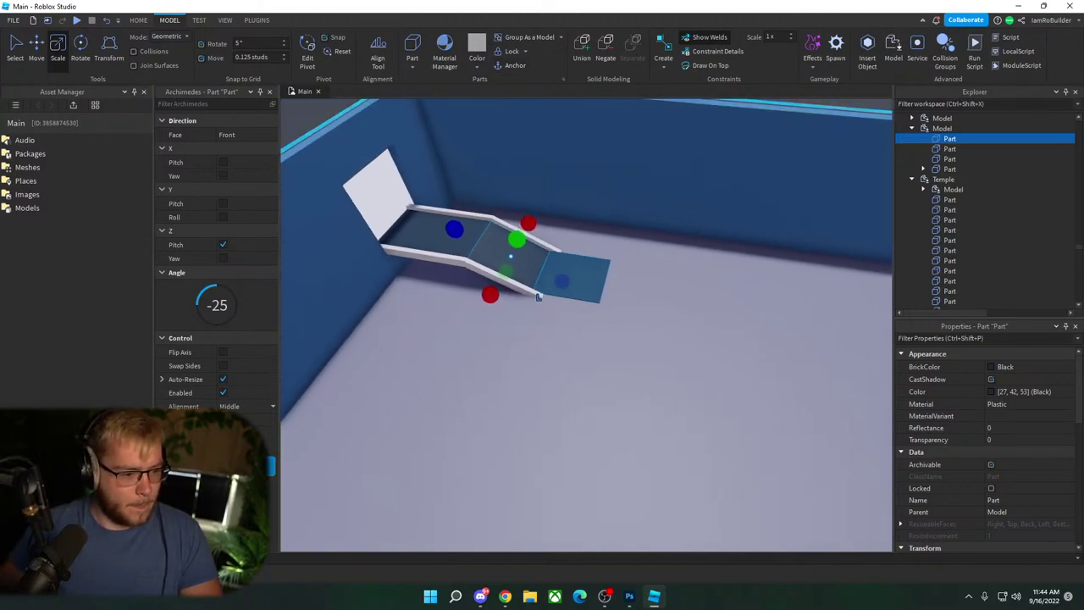
Step: Try adding a level black segment at the bottom of the slope, and undo it
{"action": "left_click", "coordinate": [538, 296]}
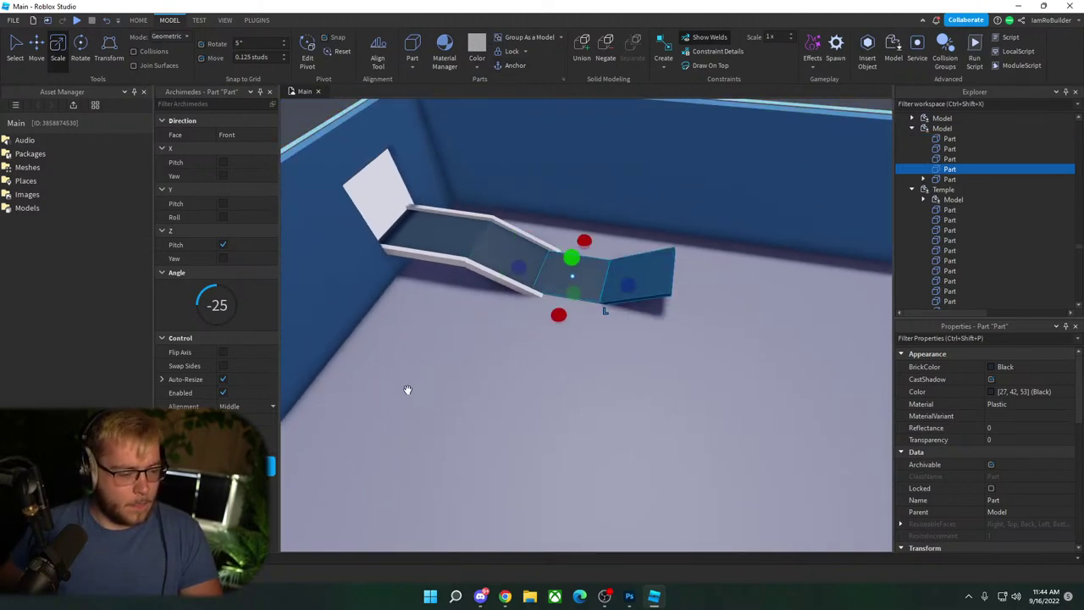
{"action": "key", "text": "ctrl+z"}
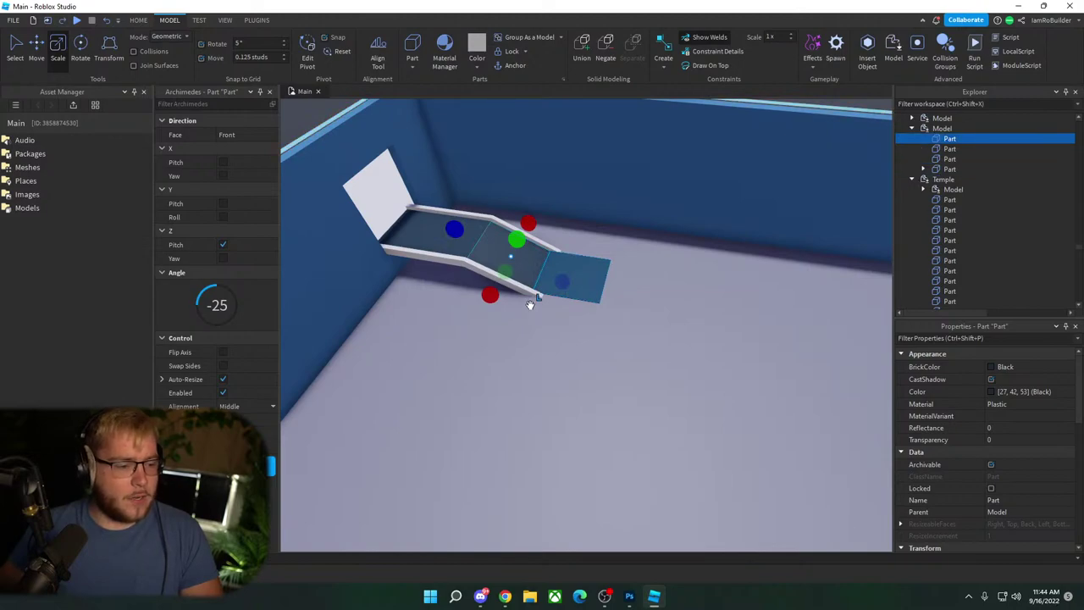
Step: Close the Archimedes plugin and shorten both sloped side rails to end level with the black slab at the floor
{"action": "left_click", "coordinate": [271, 91]}
{"action": "scroll", "coordinate": [533, 289], "scroll_direction": "down", "scroll_amount": 5}
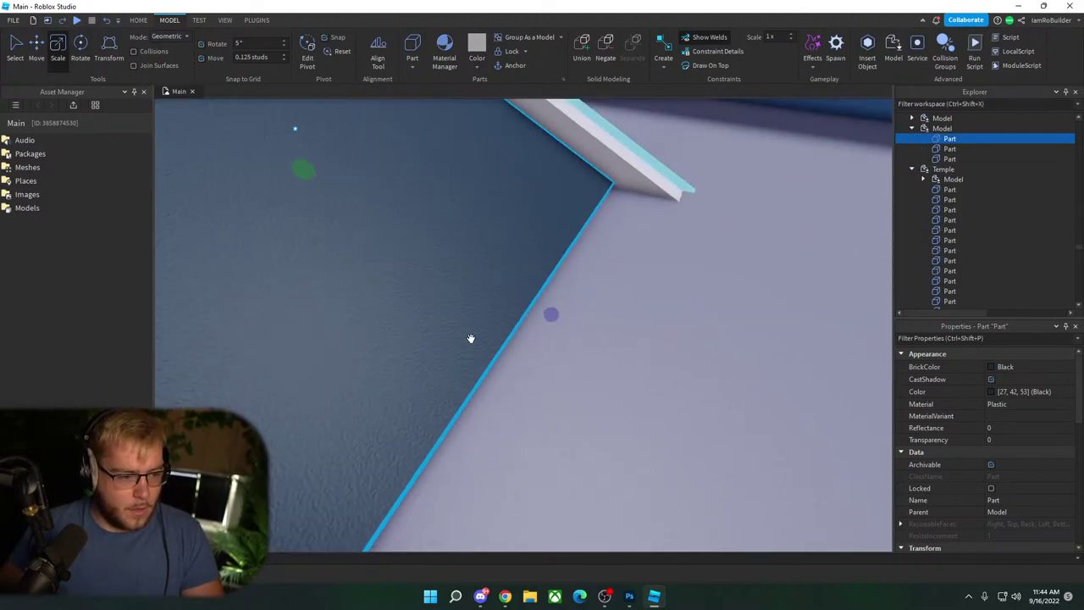
{"action": "left_click", "coordinate": [457, 428]}
{"action": "right_click_drag", "start_coordinate": [486, 416], "coordinate": [486, 415]}
{"action": "scroll", "coordinate": [487, 415], "scroll_direction": "up", "scroll_amount": 2}
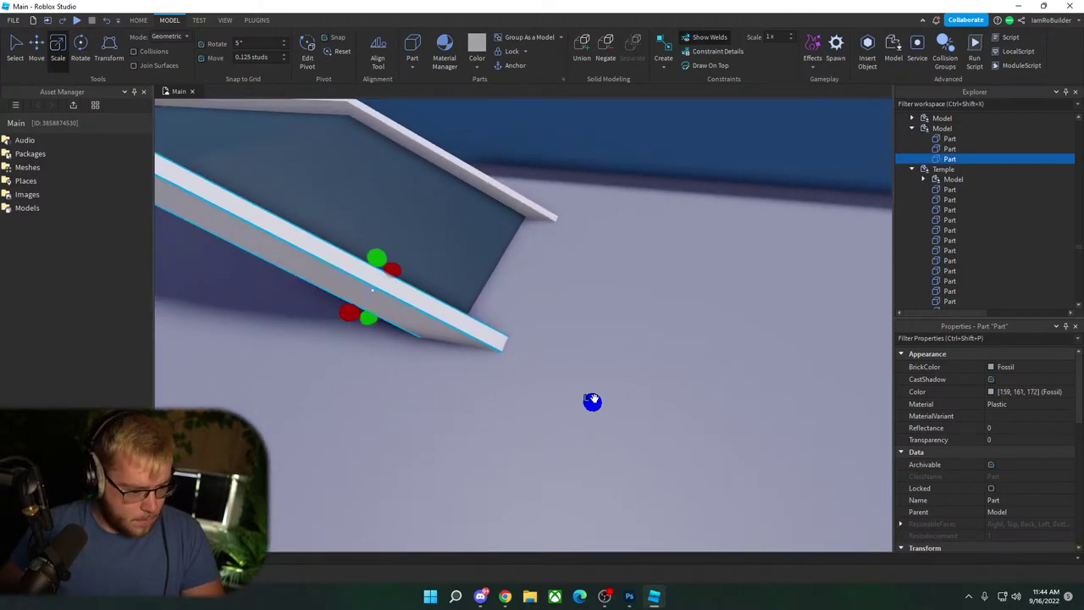
{"action": "left_click_drag", "start_coordinate": [592, 400], "coordinate": [490, 324]}
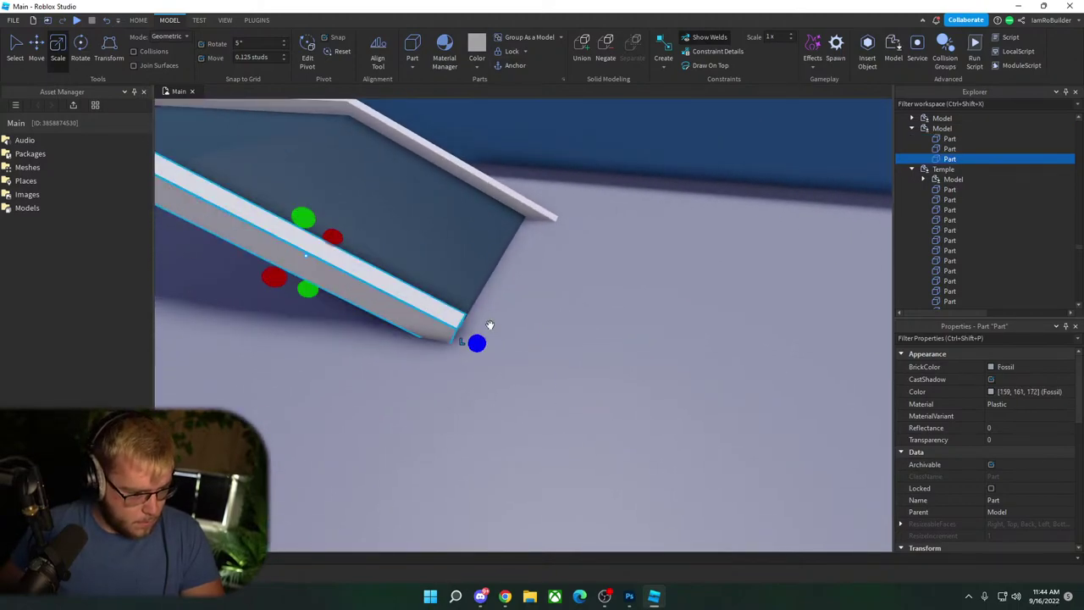
{"action": "left_click", "coordinate": [536, 206]}
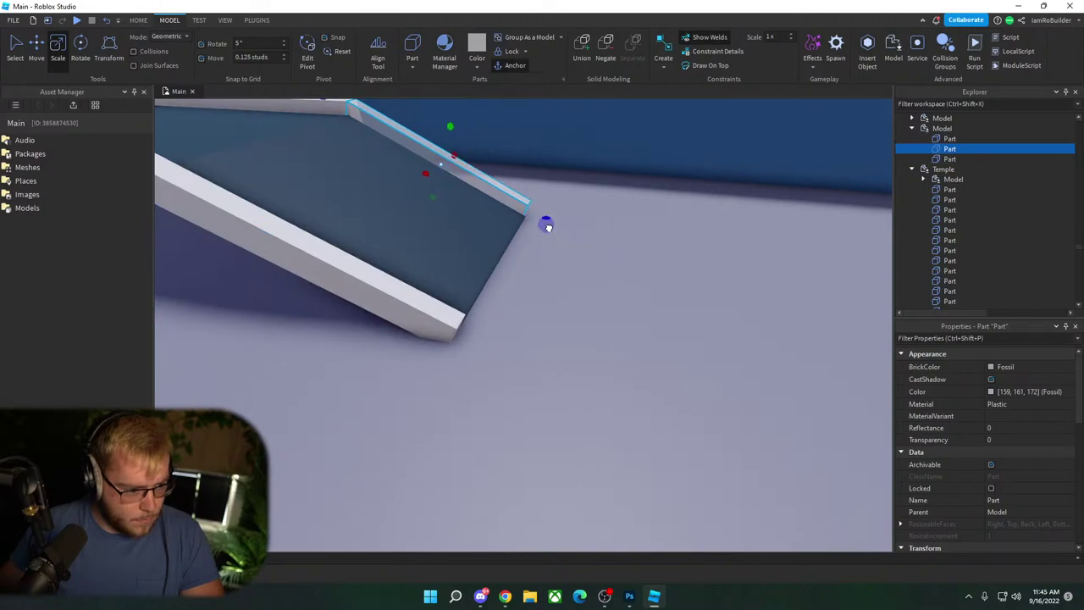
{"action": "left_click", "coordinate": [460, 233]}
{"action": "scroll", "coordinate": [573, 260], "scroll_direction": "down", "scroll_amount": 3}
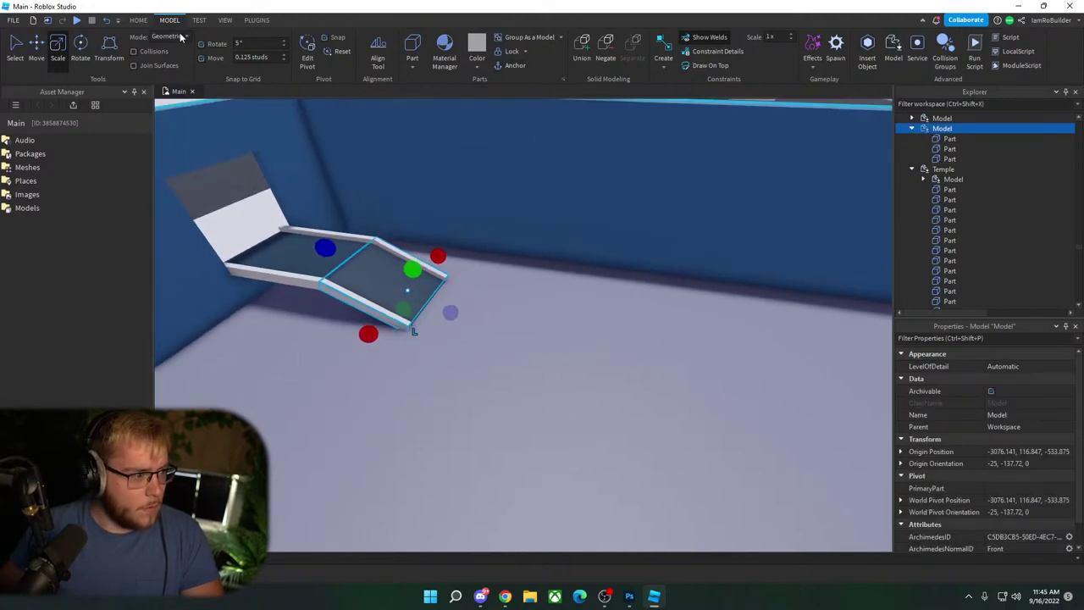
Step: Reopen the Archimedes plugin on the sloped segment and add a level conveyor segment along the floor
{"action": "left_click", "coordinate": [258, 20]}
{"action": "left_click", "coordinate": [927, 51]}
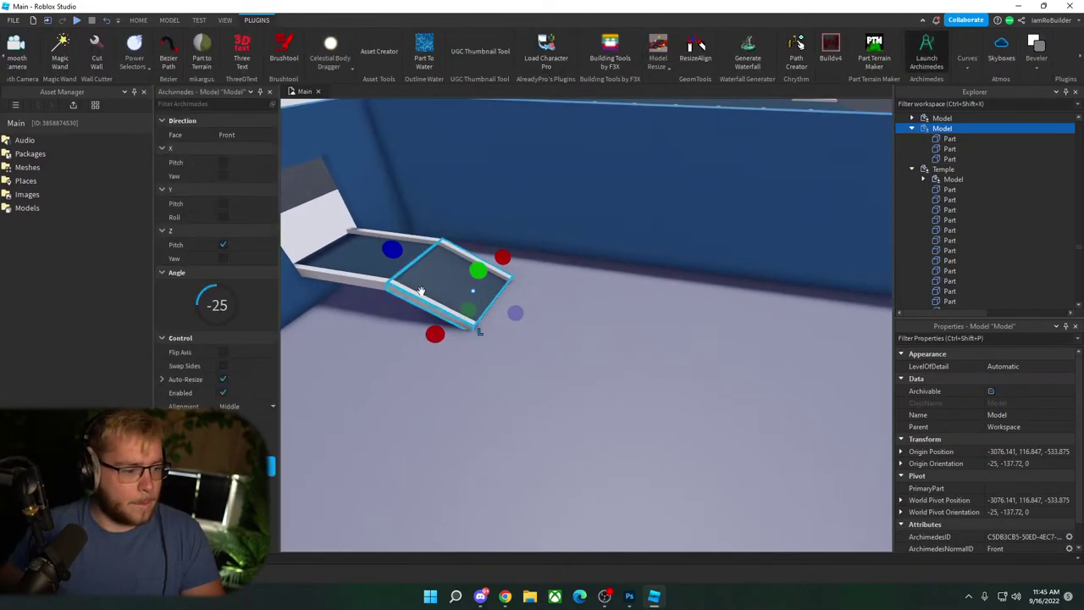
{"action": "left_click", "coordinate": [225, 466]}
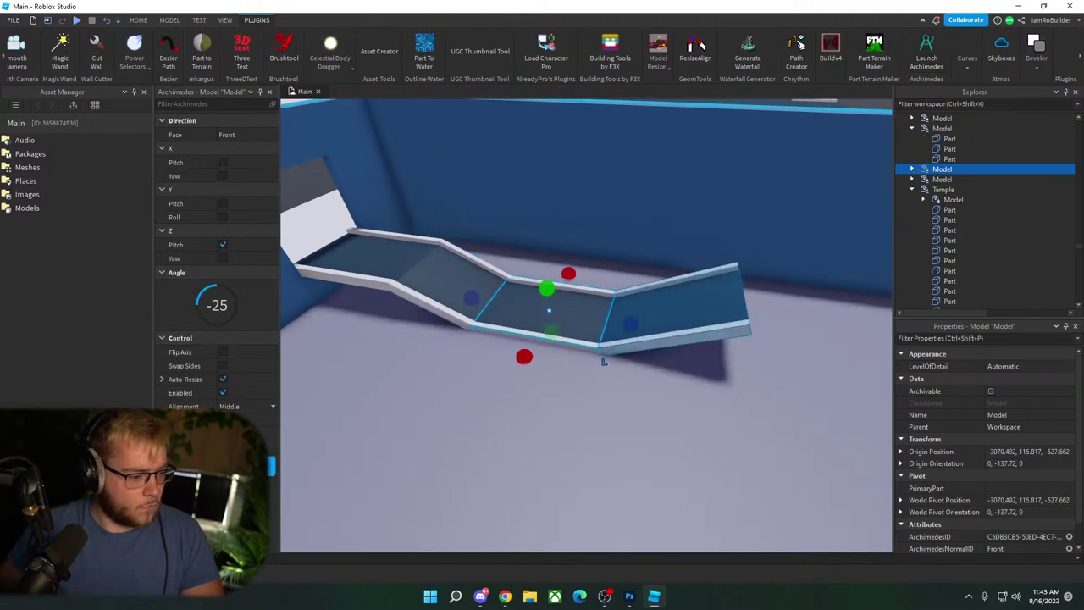
Step: Switch Archimedes to Z Yaw with Inside alignment and add two turning conveyor segments at an angle of -25
{"action": "left_click", "coordinate": [223, 259]}
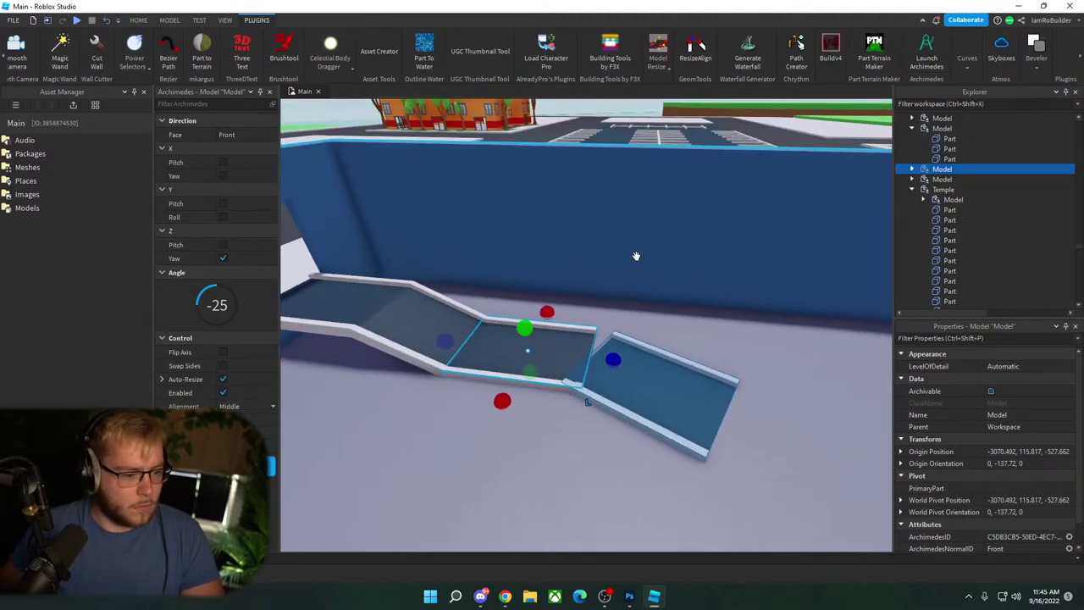
{"action": "left_click", "coordinate": [236, 407]}
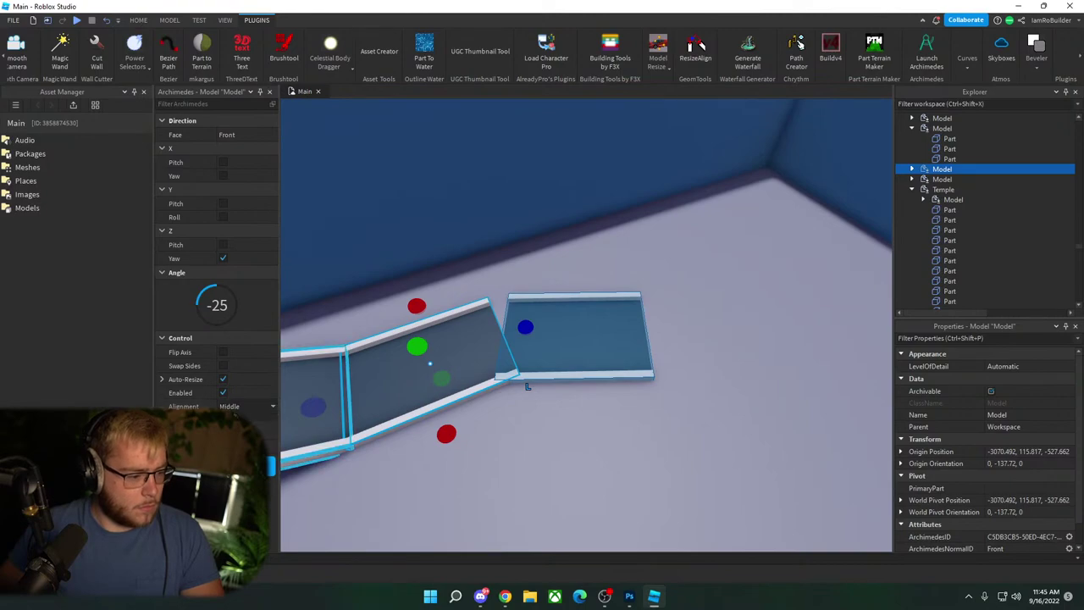
{"action": "left_click", "coordinate": [247, 421]}
{"action": "scroll", "coordinate": [589, 251], "scroll_direction": "down", "scroll_amount": 10}
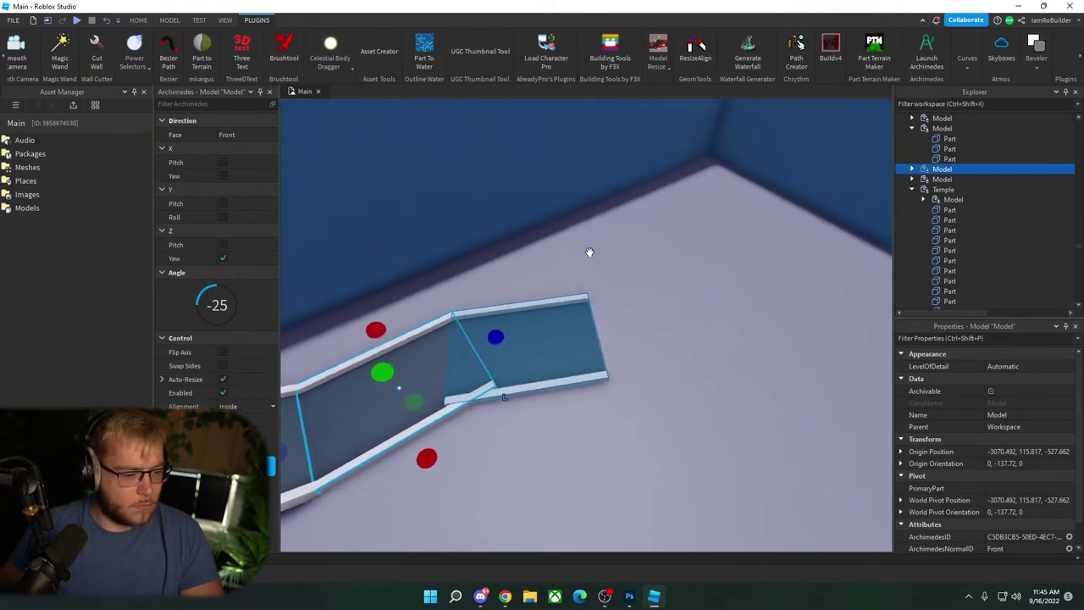
{"action": "left_click", "coordinate": [270, 471]}
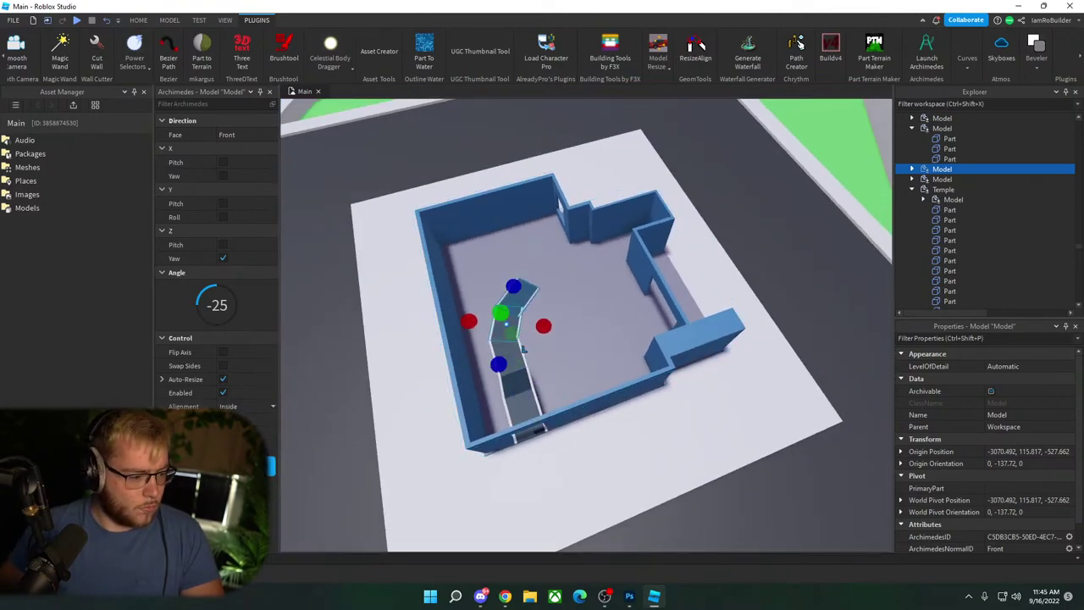
{"action": "key", "text": "f"}
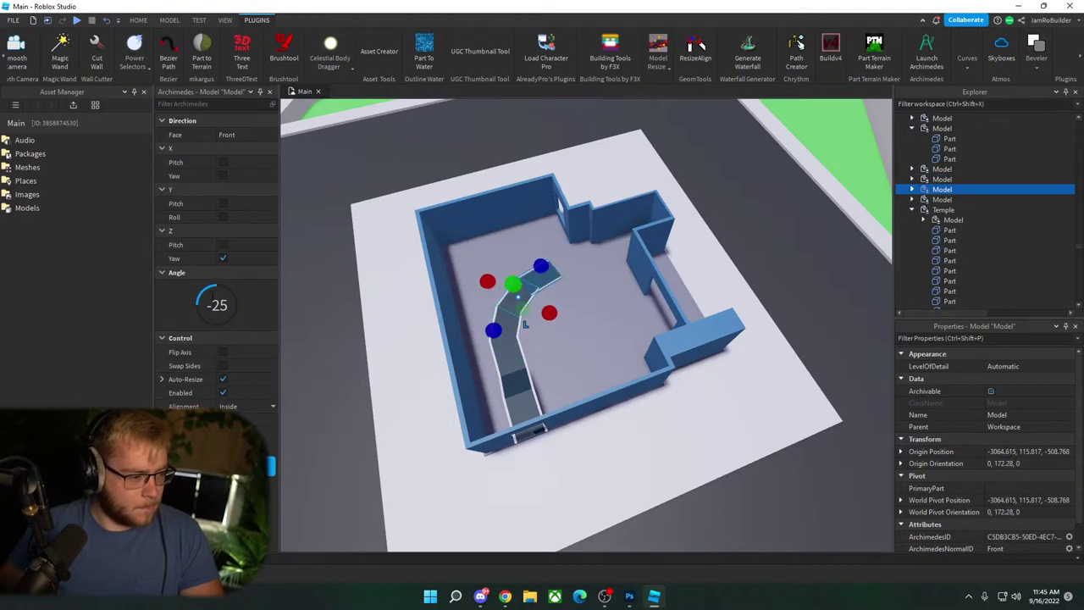
Step: Add two more conveyor segments toward the far window, one at an angle of 22 and one at -20
{"action": "left_click", "coordinate": [219, 286]}
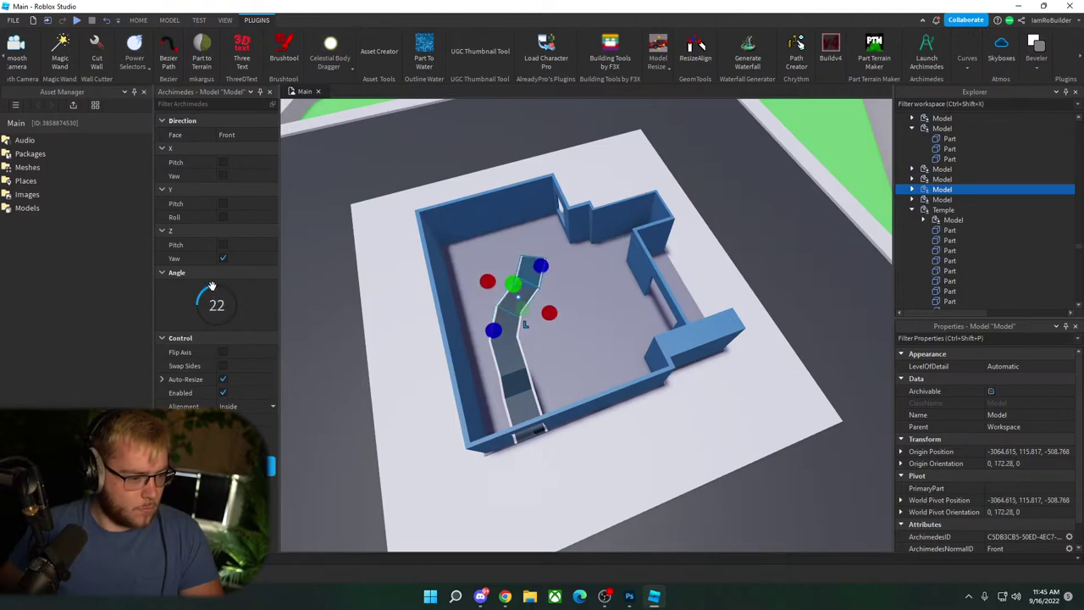
{"action": "key", "text": "f"}
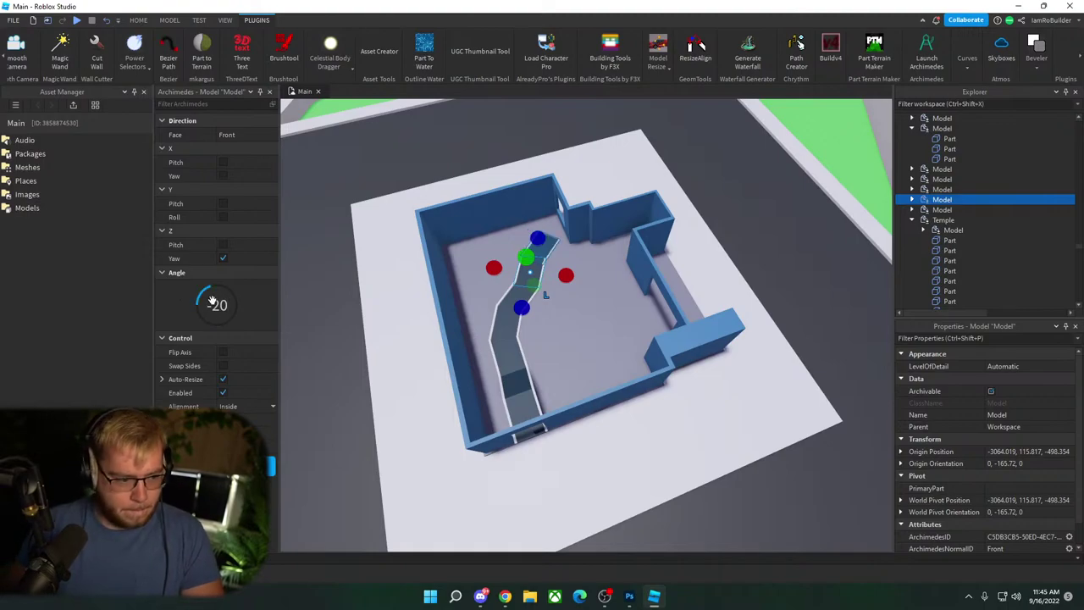
{"action": "scroll", "coordinate": [503, 302], "scroll_direction": "up", "scroll_amount": 5}
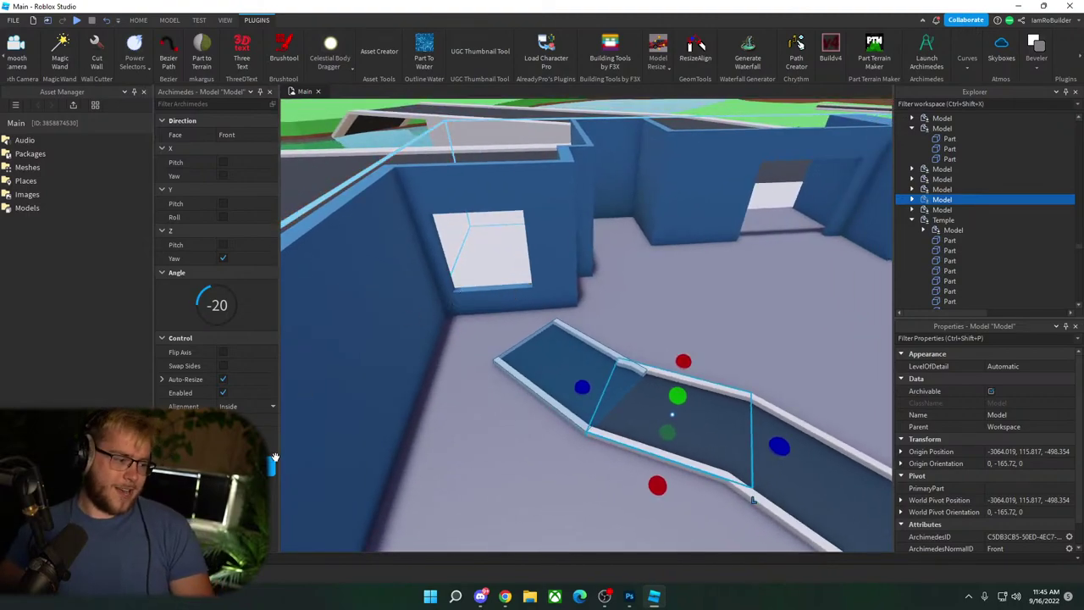
{"action": "left_click", "coordinate": [217, 466]}
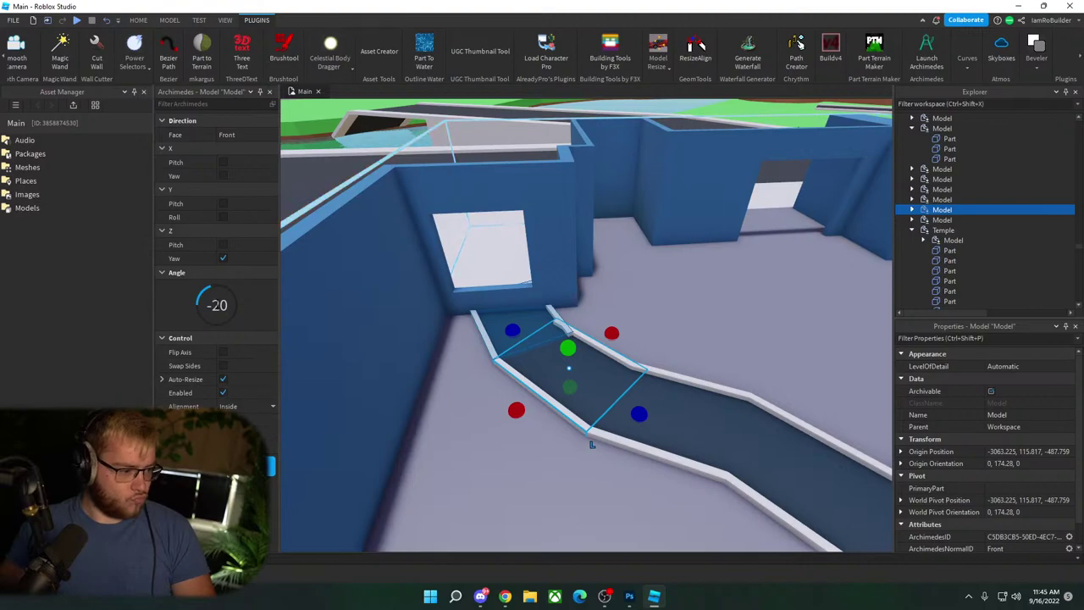
Step: Try Archimedes angles of 0, -25 and 30 on the preview segment in front of the window wall
{"action": "left_click_drag", "start_coordinate": [196, 304], "coordinate": [198, 309]}
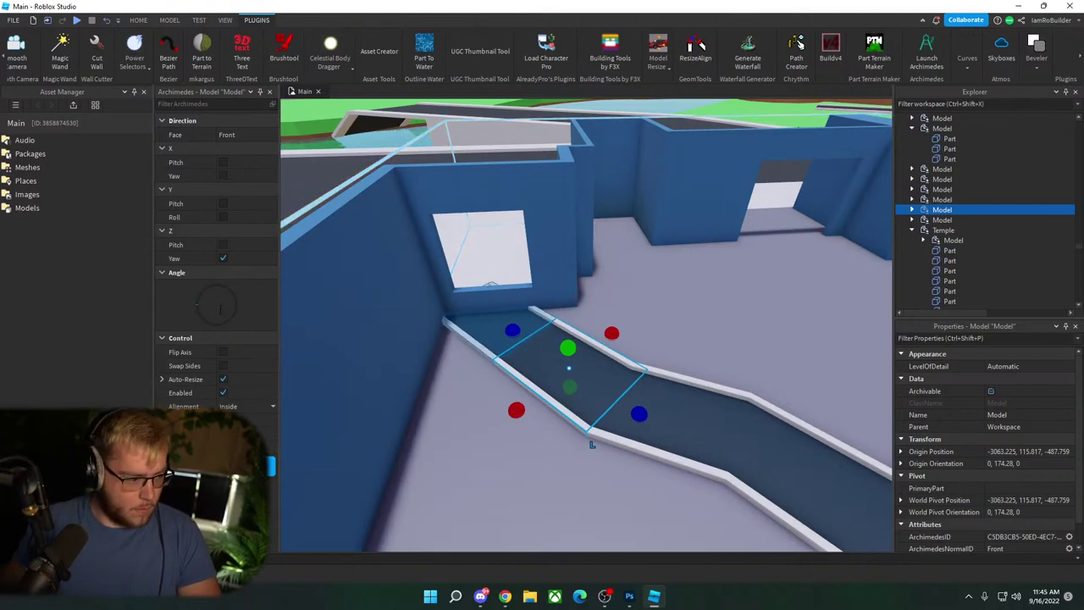
{"action": "scroll", "coordinate": [197, 304], "scroll_direction": "up", "scroll_amount": 8}
{"action": "scroll", "coordinate": [182, 301], "scroll_direction": "down", "scroll_amount": 8}
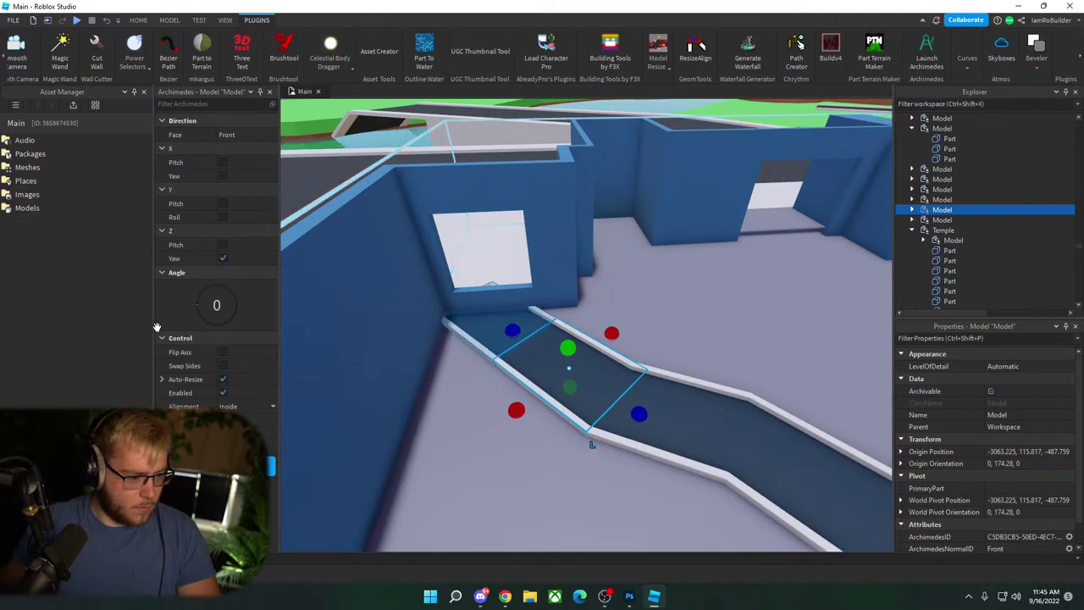
{"action": "scroll", "coordinate": [217, 303], "scroll_direction": "up", "scroll_amount": 5}
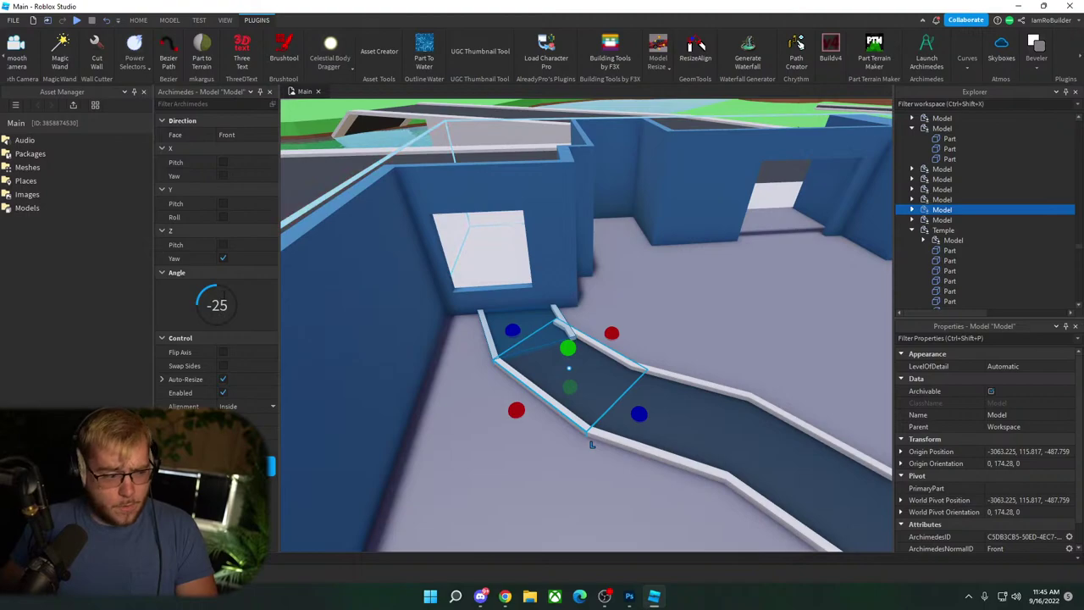
{"action": "type", "text": "0"}
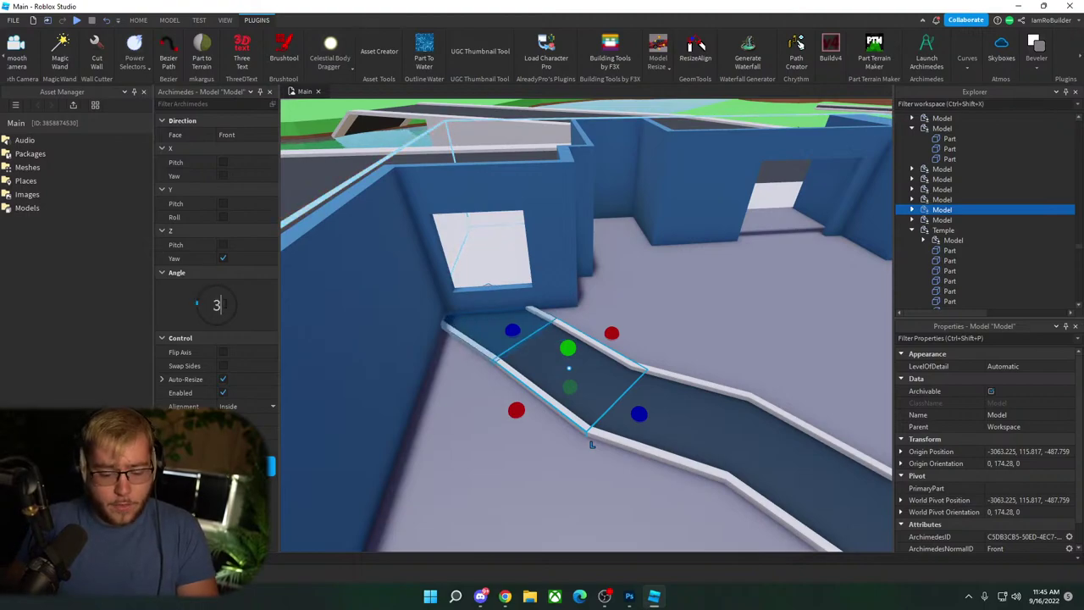
{"action": "type", "text": "0"}
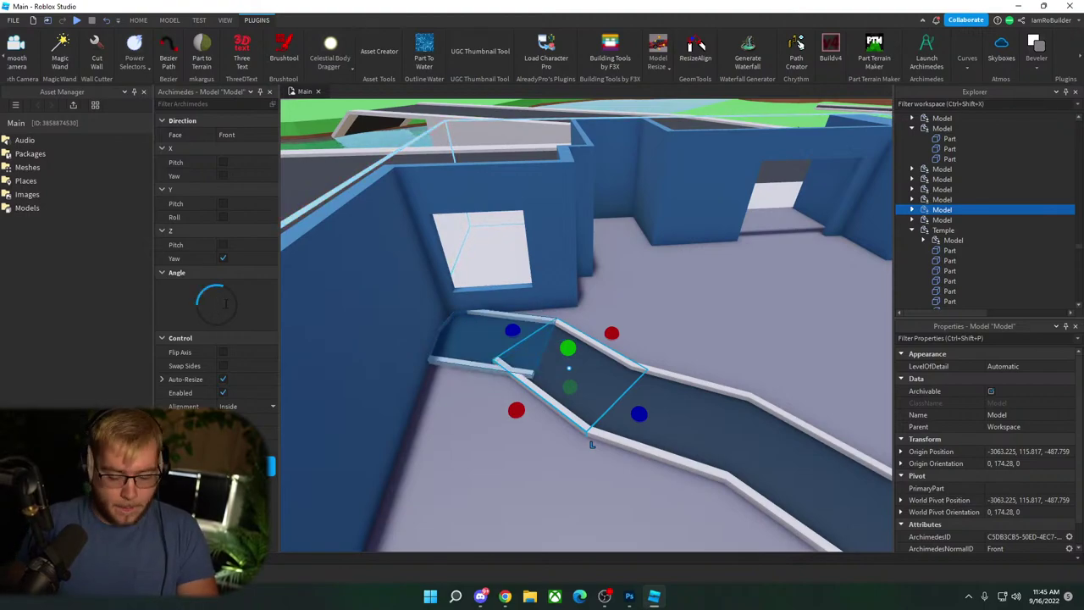
Step: Set the Archimedes angle to -30, add the segment passing through the wall below the window, and close the plugin
{"action": "type", "text": "-30"}
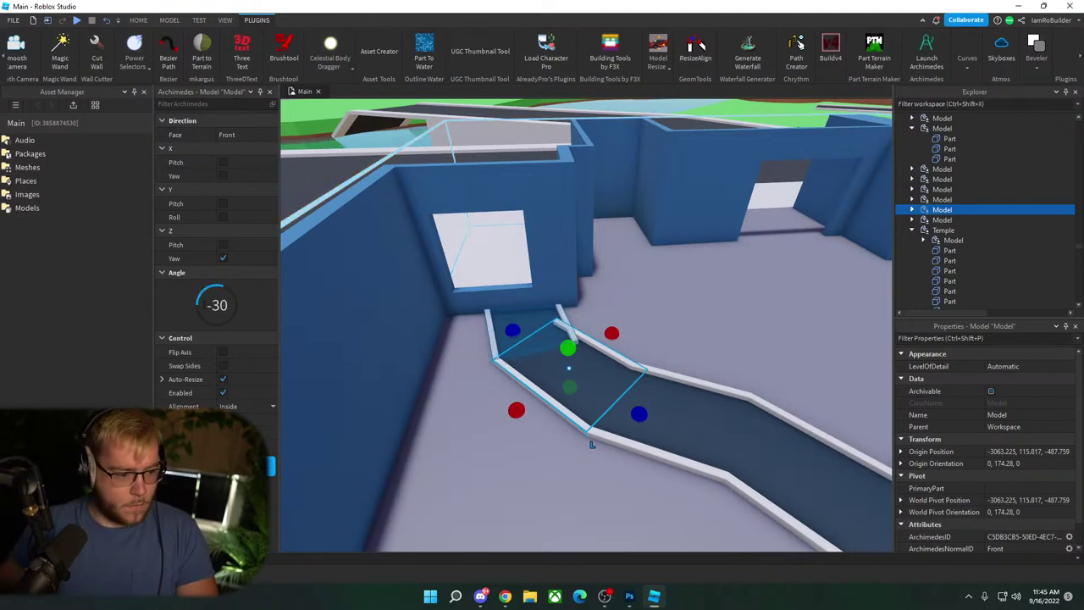
{"action": "right_click_drag", "start_coordinate": [504, 378], "coordinate": [503, 372]}
{"action": "key", "text": "w"}
{"action": "key", "text": "s"}
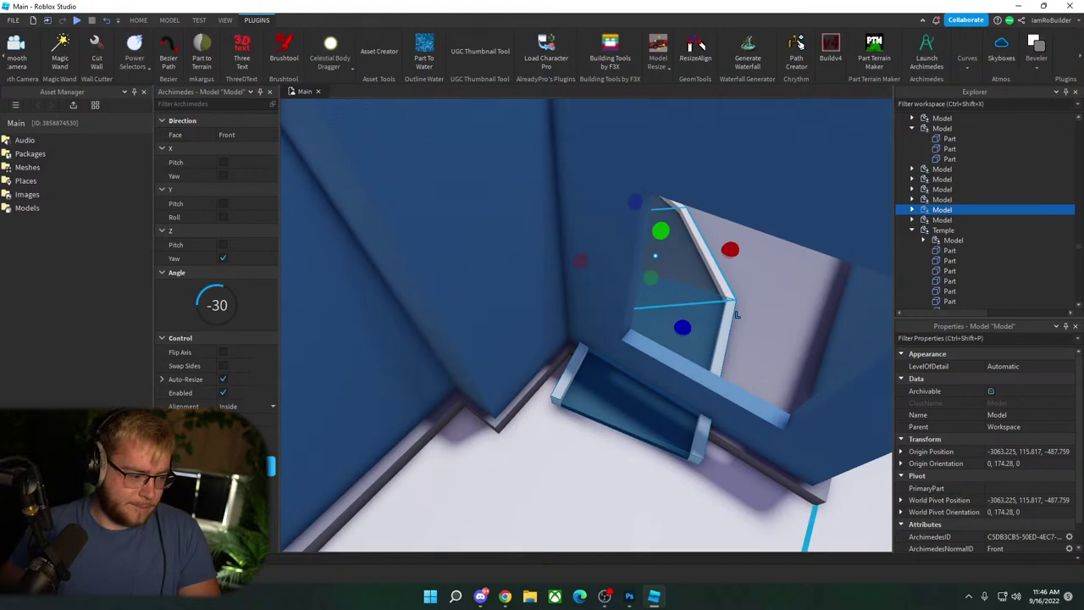
{"action": "left_click", "coordinate": [246, 466]}
{"action": "scroll", "coordinate": [584, 381], "scroll_direction": "down", "scroll_amount": 5}
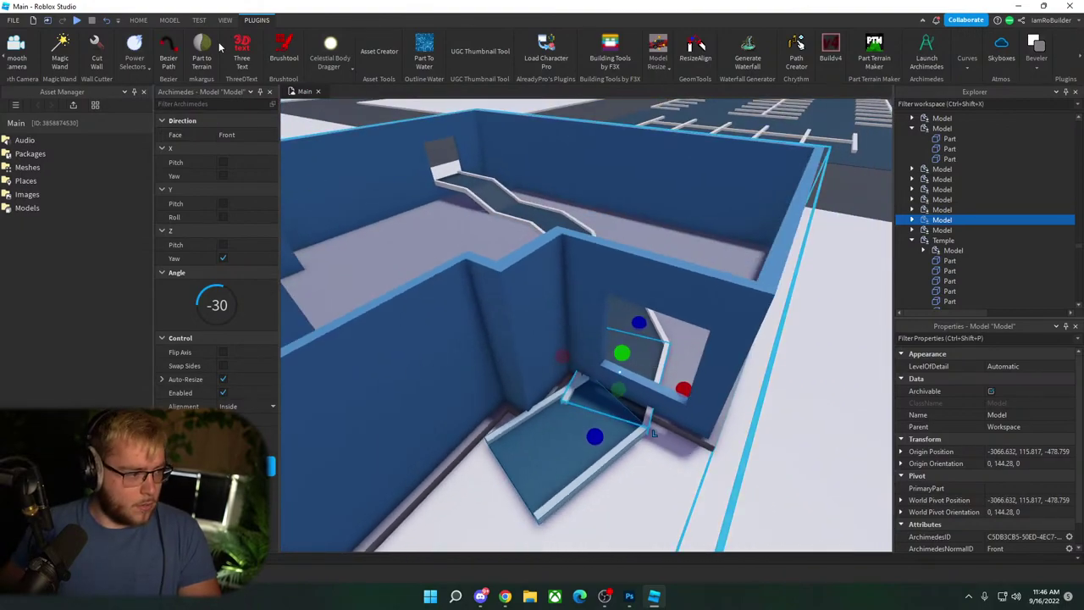
{"action": "left_click", "coordinate": [270, 92]}
Step: Remove the narrow wall strip beside the window and shorten the wall beneath it to clear the conveyor
{"action": "scroll", "coordinate": [621, 261], "scroll_direction": "up", "scroll_amount": 5}
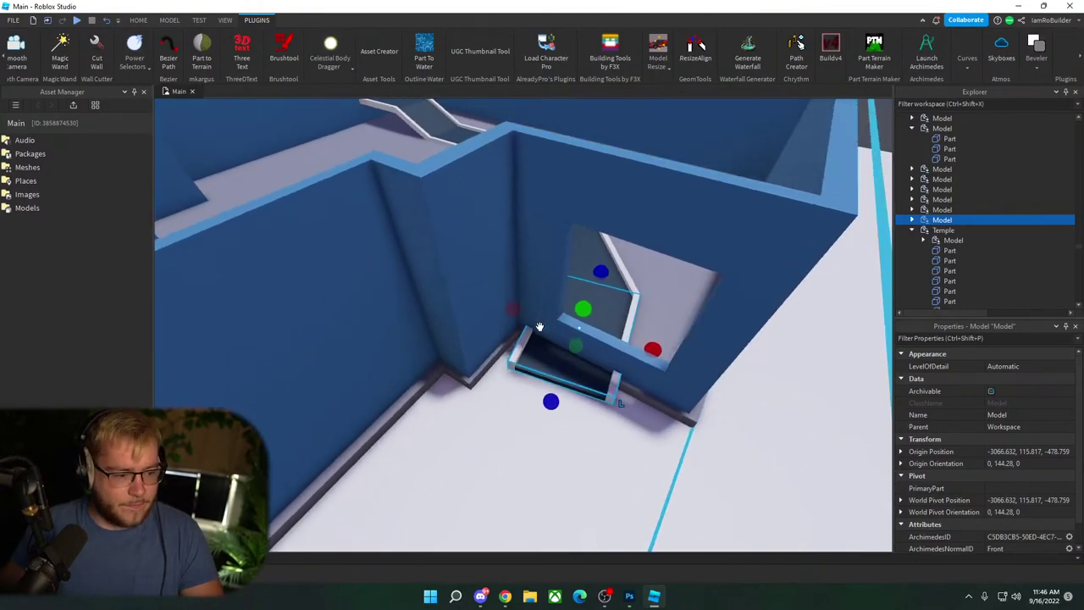
{"action": "left_click", "coordinate": [621, 261]}
{"action": "key", "text": "d"}
{"action": "left_click_drag", "start_coordinate": [635, 286], "coordinate": [576, 278]}
{"action": "left_click", "coordinate": [634, 378]}
{"action": "left_click_drag", "start_coordinate": [571, 357], "coordinate": [669, 359]}
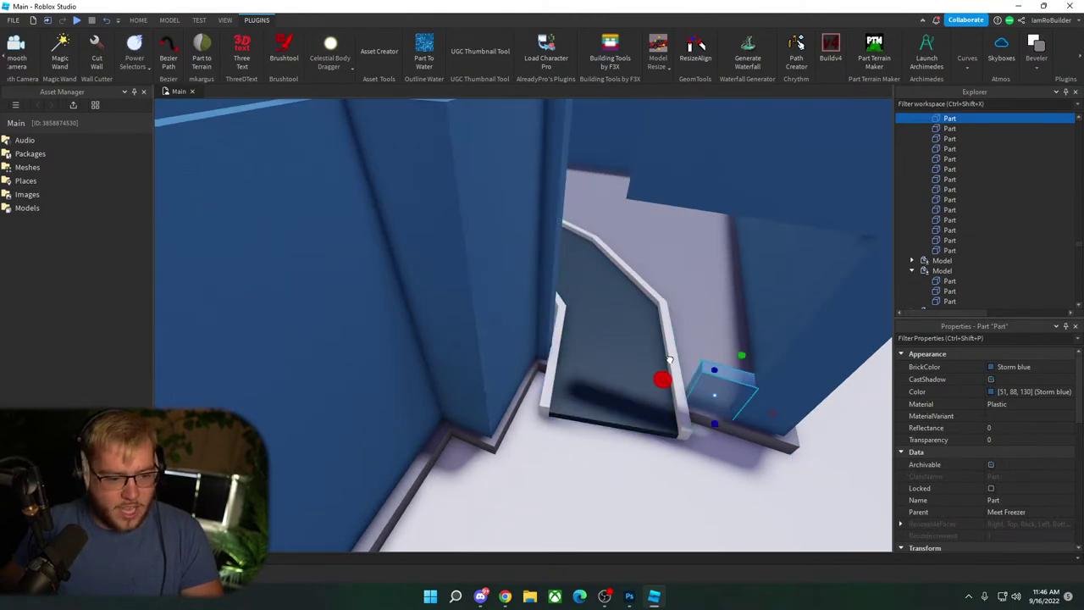
Step: Extend the wall part above the opening sideways across the gap to meet the corner pillar
{"action": "right_click_drag", "start_coordinate": [666, 361], "coordinate": [705, 313]}
{"action": "scroll", "coordinate": [705, 312], "scroll_direction": "down", "scroll_amount": 2}
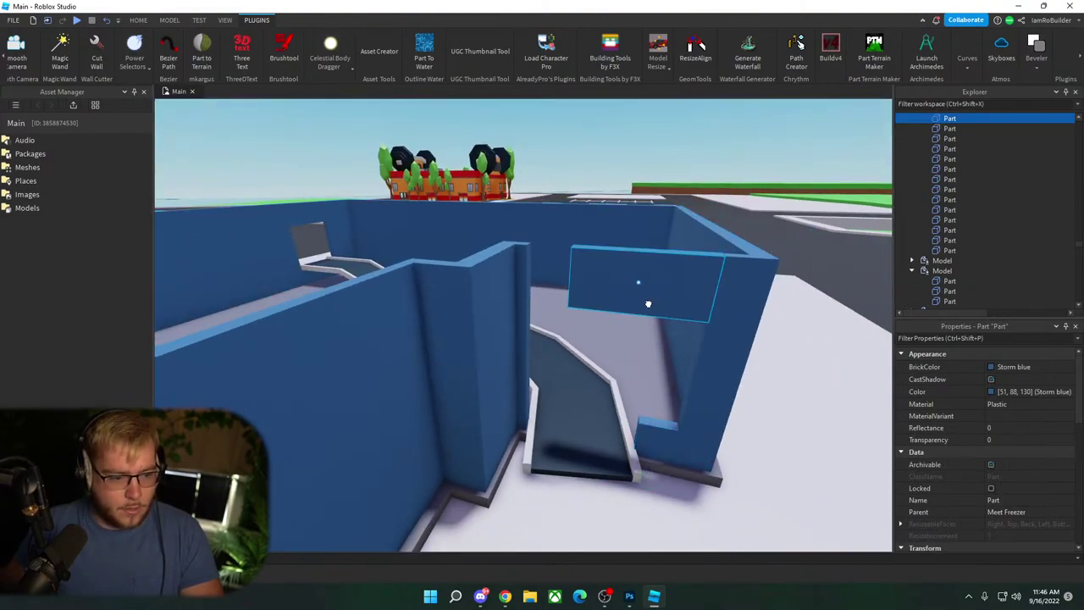
{"action": "left_click", "coordinate": [648, 302]}
{"action": "left_click_drag", "start_coordinate": [549, 278], "coordinate": [522, 272]}
{"action": "scroll", "coordinate": [512, 270], "scroll_direction": "up", "scroll_amount": 5}
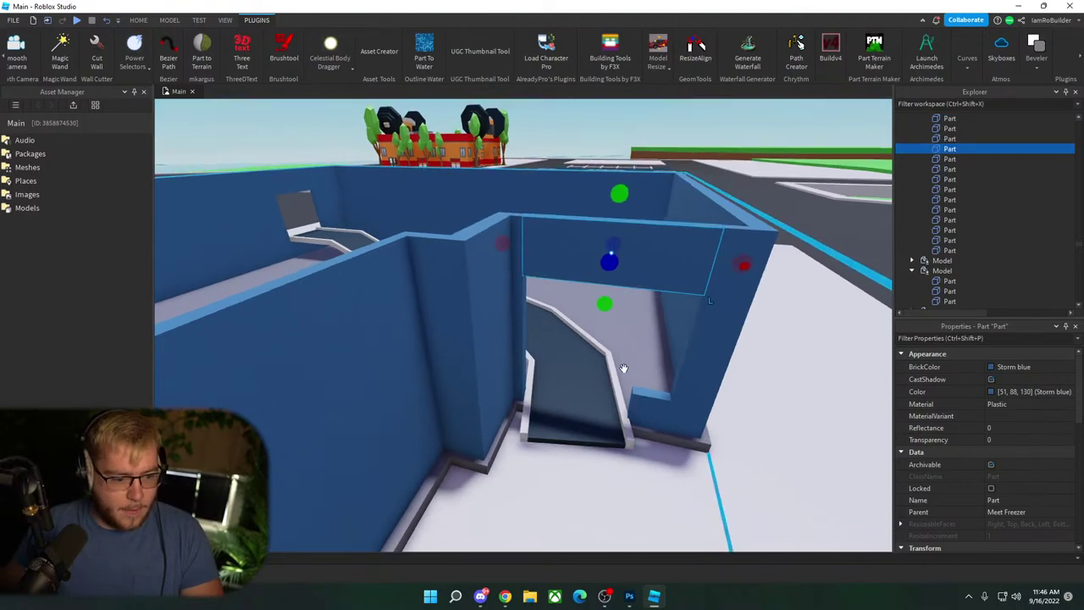
Step: Raise the low wall block beside the conveyor exit and extend the wall above the opening down toward the conveyor
{"action": "left_click", "coordinate": [645, 393]}
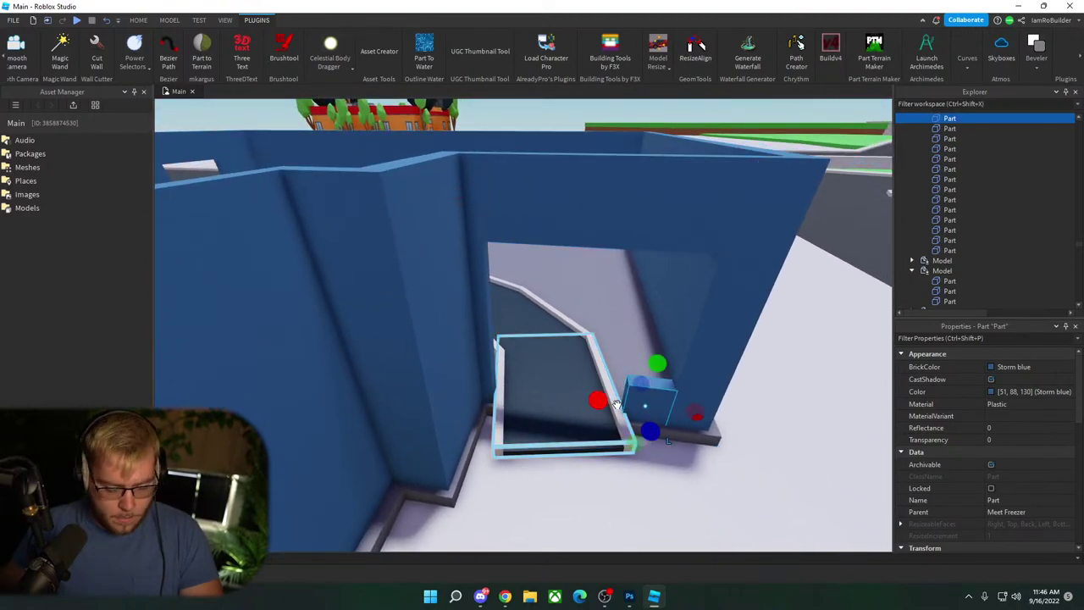
{"action": "left_click_drag", "start_coordinate": [657, 364], "coordinate": [669, 313]}
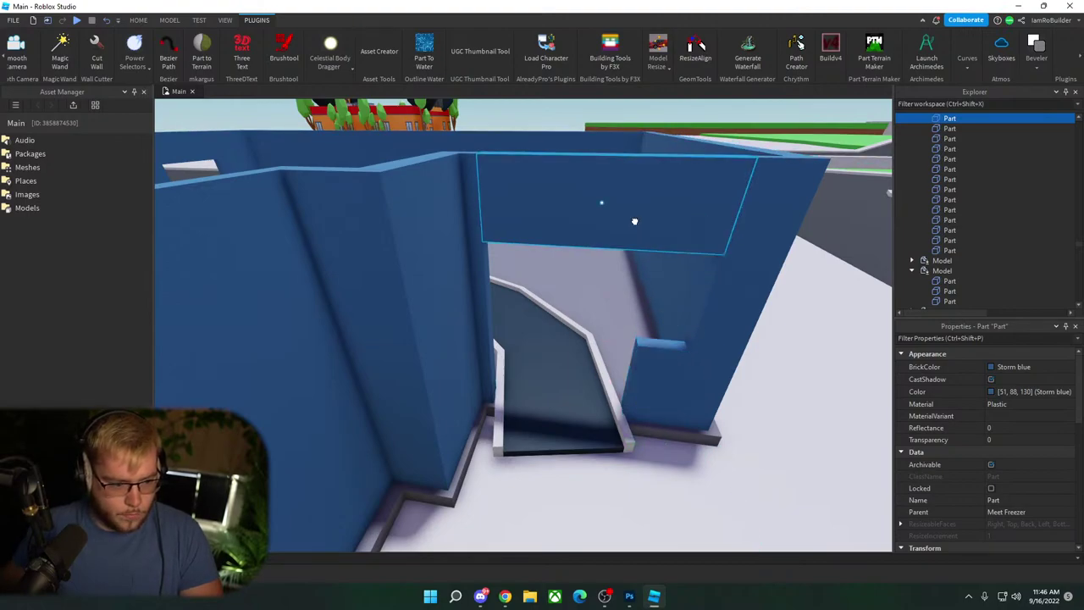
{"action": "left_click", "coordinate": [631, 225]}
{"action": "left_click_drag", "start_coordinate": [593, 268], "coordinate": [582, 356]}
{"action": "right_click_drag", "start_coordinate": [687, 412], "coordinate": [687, 412]}
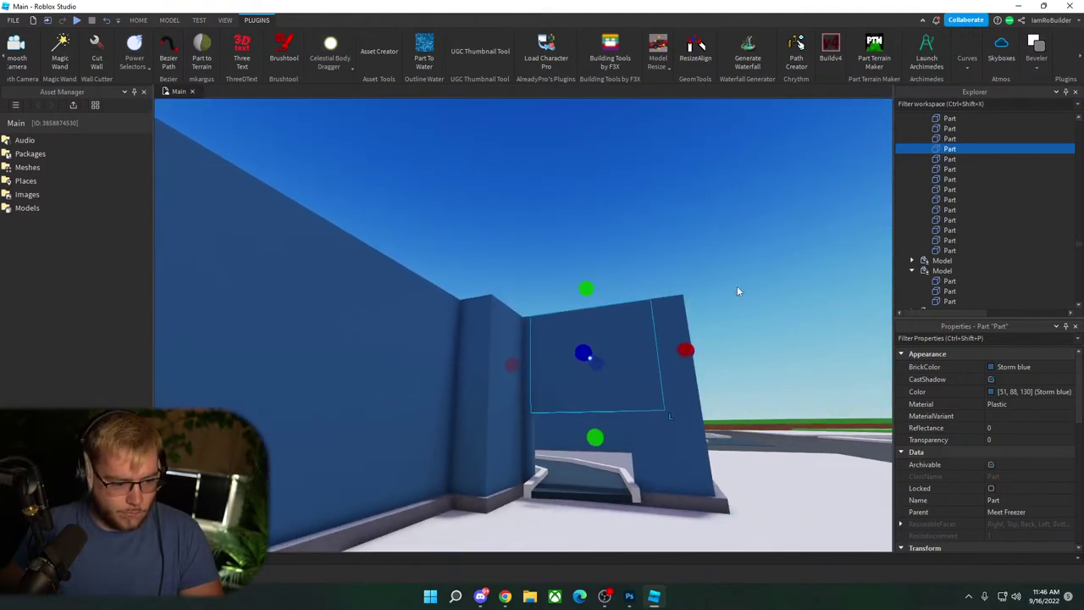
Step: Clear the selection and examine the conveyor's path and rail joints through the room
{"action": "left_click", "coordinate": [737, 290]}
{"action": "key", "text": "d"}
{"action": "key", "text": "w"}
{"action": "right_click_drag", "start_coordinate": [684, 336], "coordinate": [684, 336]}
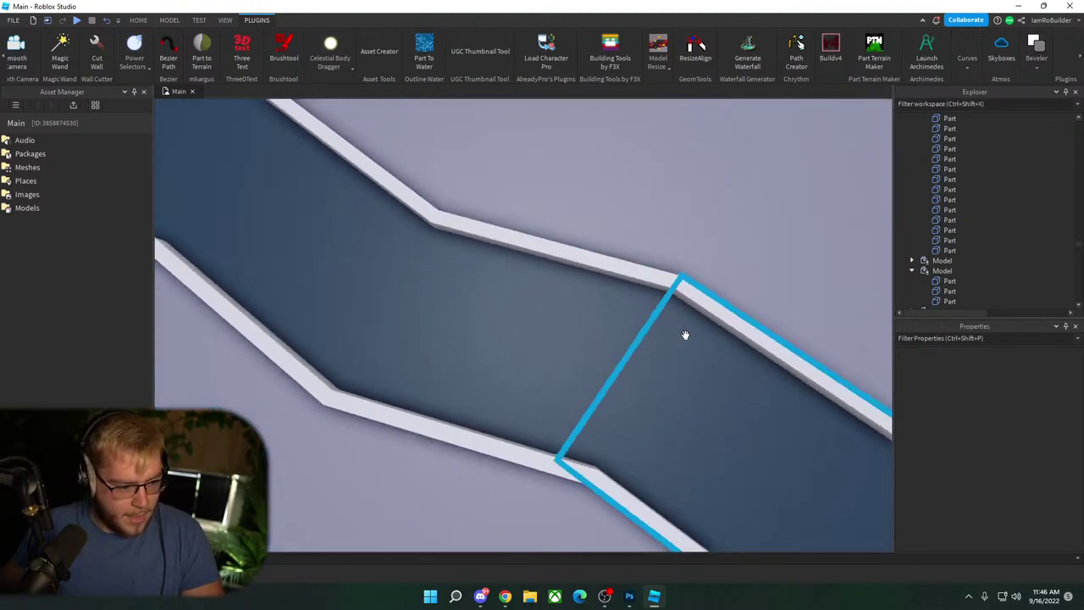
{"action": "scroll", "coordinate": [678, 331], "scroll_direction": "down", "scroll_amount": 5}
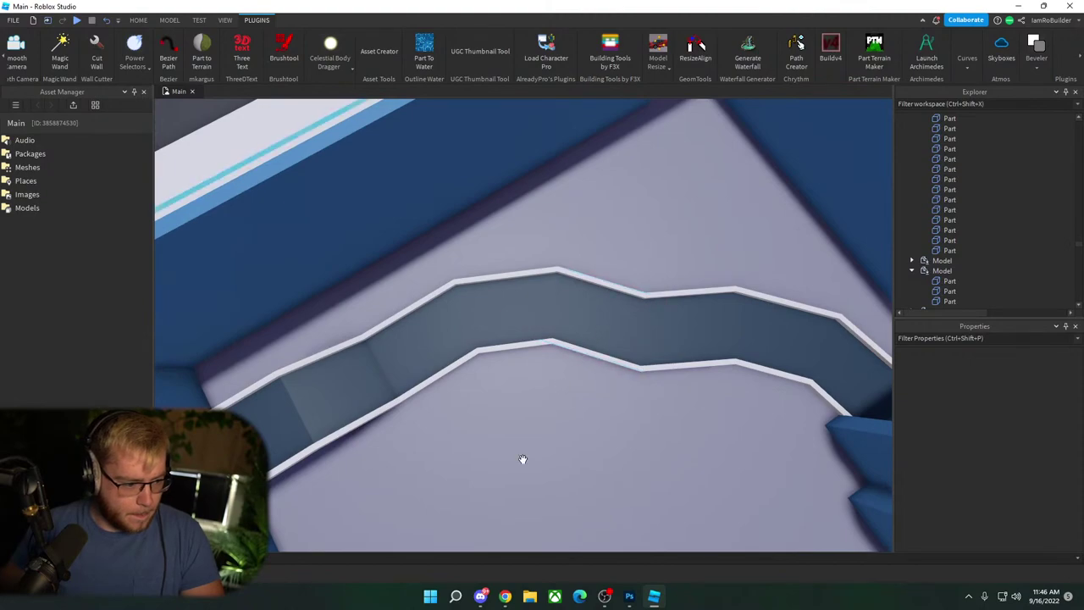
{"action": "key", "text": "d"}
{"action": "key", "text": "w"}
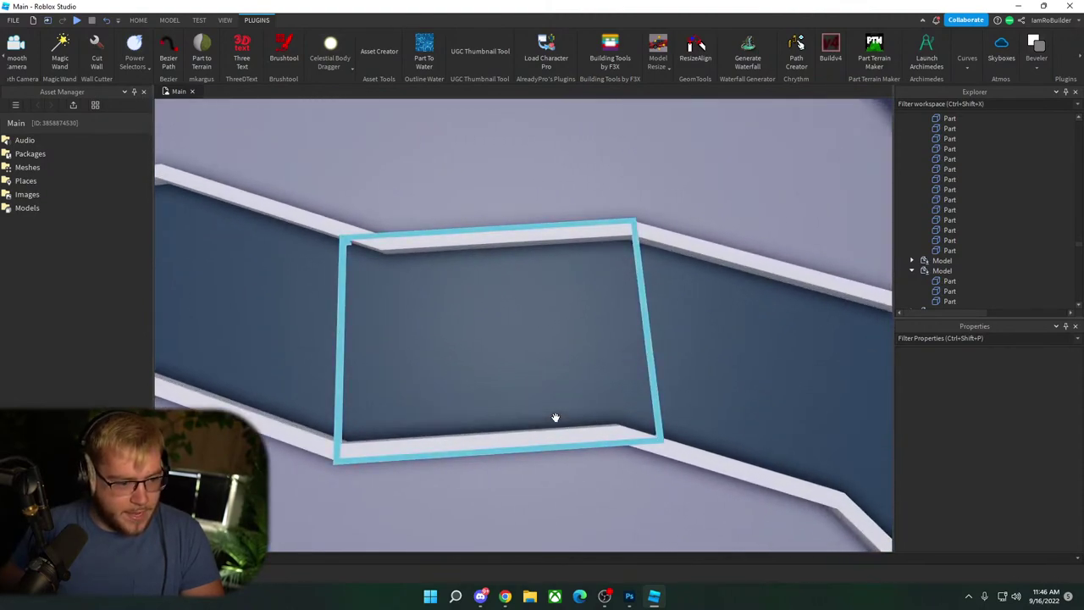
{"action": "right_click_drag", "start_coordinate": [555, 417], "coordinate": [588, 393]}
{"action": "scroll", "coordinate": [556, 417], "scroll_direction": "down", "scroll_amount": 5}
{"action": "scroll", "coordinate": [558, 420], "scroll_direction": "down", "scroll_amount": 3}
{"action": "scroll", "coordinate": [574, 397], "scroll_direction": "up", "scroll_amount": 6}
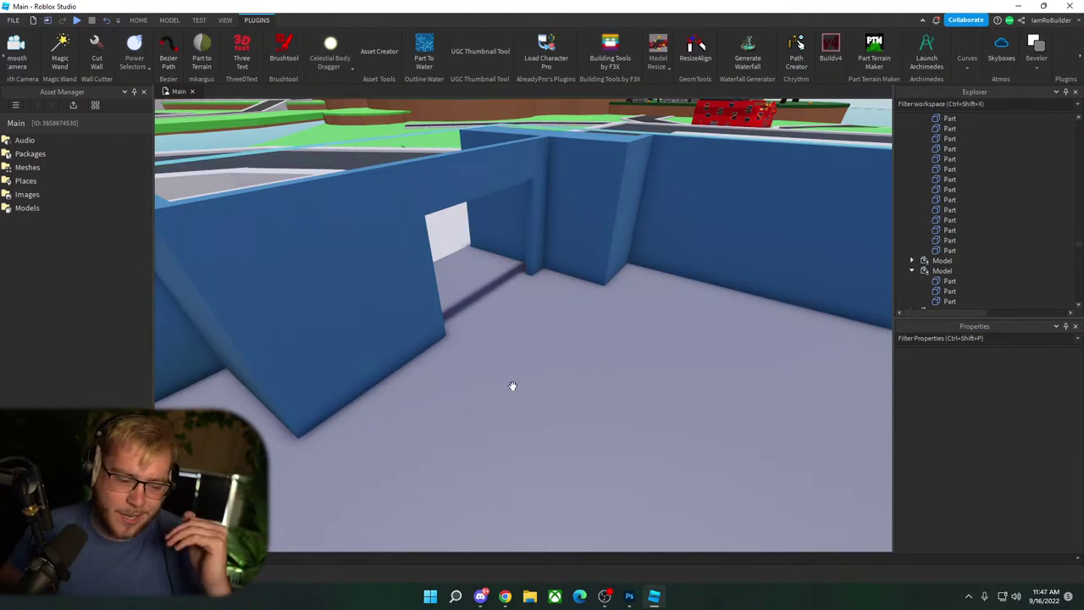
Step: Delete the end wall closing the narrow corridor and widen its side wall to fill the space up to the opposite wall
{"action": "right_click_drag", "start_coordinate": [535, 378], "coordinate": [518, 283]}
{"action": "key", "text": "s"}
{"action": "key", "text": "w"}
{"action": "key", "text": "s"}
{"action": "key", "text": "a"}
{"action": "left_click", "coordinate": [503, 286]}
{"action": "key", "text": "a"}
{"action": "right_click_drag", "start_coordinate": [539, 319], "coordinate": [555, 310]}
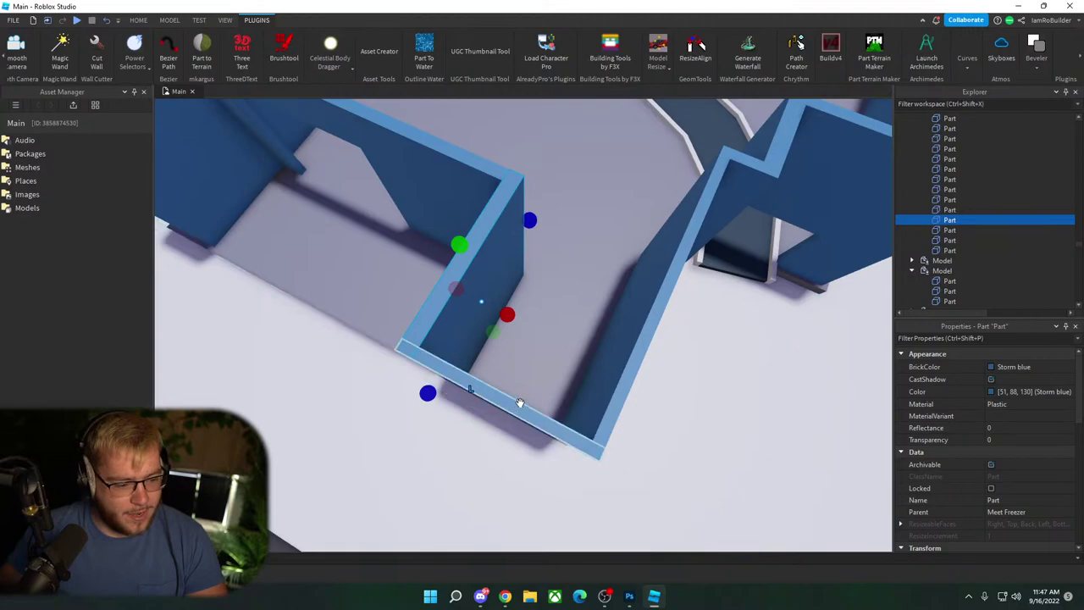
{"action": "left_click", "coordinate": [519, 403]}
{"action": "key", "text": "Delete"}
{"action": "left_click", "coordinate": [458, 334]}
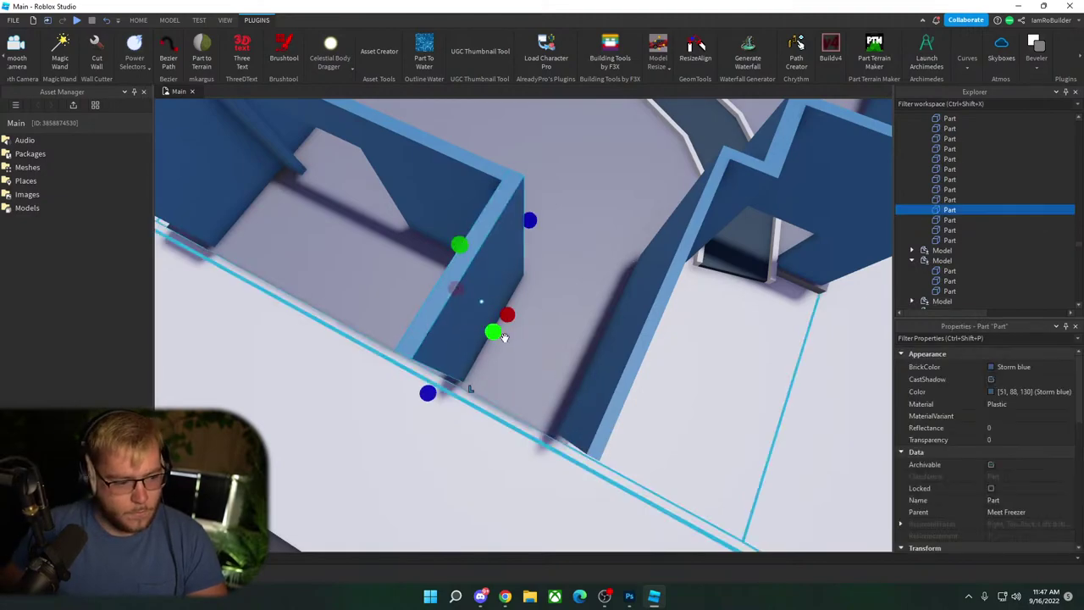
{"action": "left_click_drag", "start_coordinate": [506, 314], "coordinate": [645, 344]}
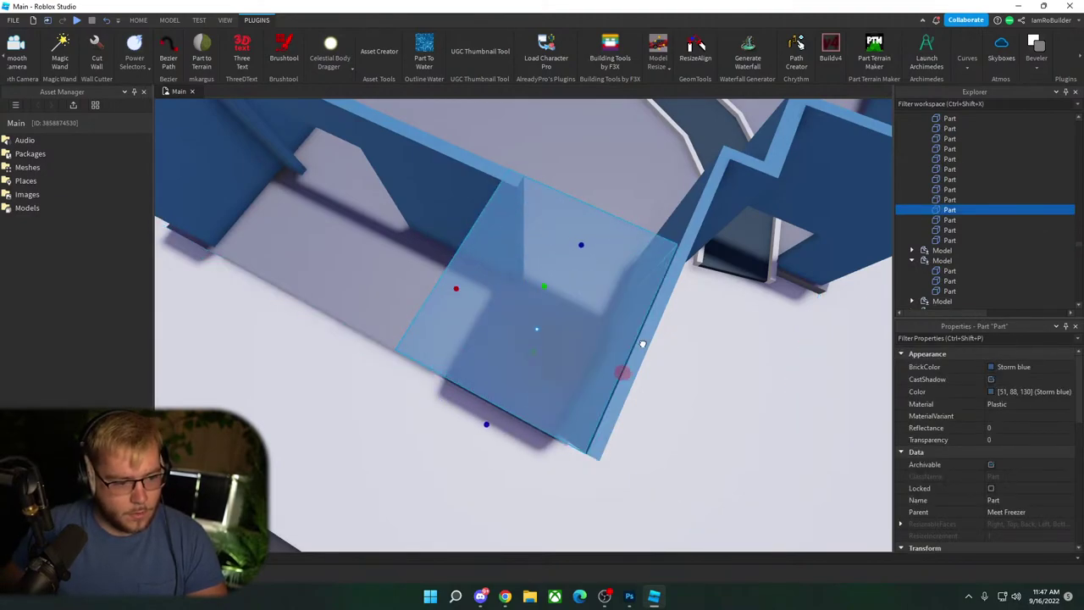
Step: Duplicate the wall section beside the inner doorway and resize the copy into a short partition projecting into the room
{"action": "key", "text": "s"}
{"action": "right_click_drag", "start_coordinate": [644, 344], "coordinate": [615, 321]}
{"action": "left_click", "coordinate": [616, 320]}
{"action": "left_click", "coordinate": [617, 322]}
{"action": "key", "text": "w"}
{"action": "right_click_drag", "start_coordinate": [505, 336], "coordinate": [504, 338]}
{"action": "key", "text": "s"}
{"action": "key", "text": "w"}
{"action": "scroll", "coordinate": [503, 337], "scroll_direction": "down", "scroll_amount": 3}
{"action": "left_click", "coordinate": [412, 353]}
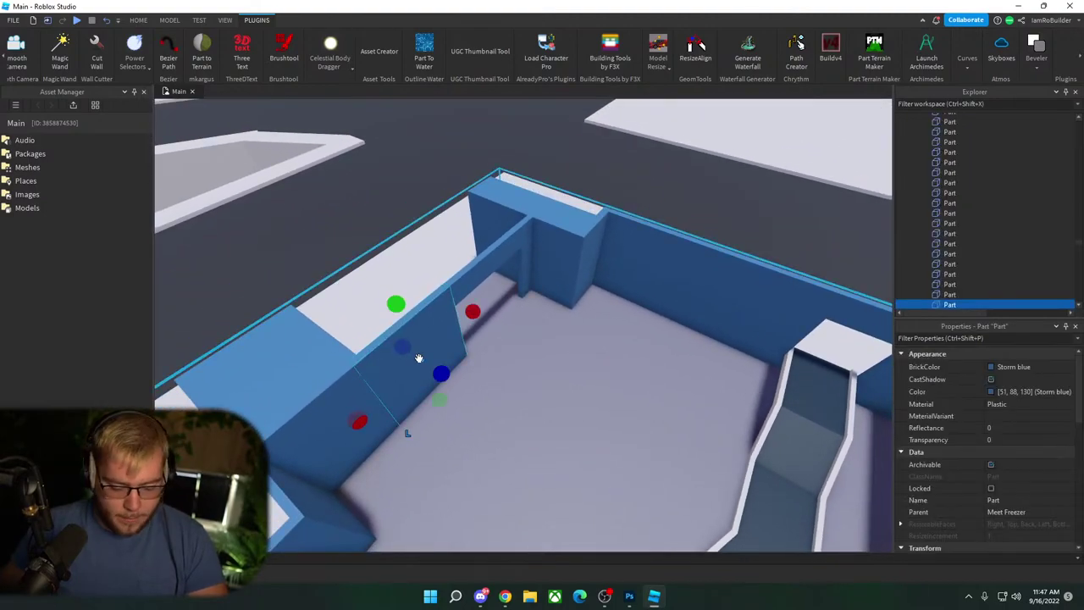
{"action": "left_click_drag", "start_coordinate": [473, 320], "coordinate": [464, 322]}
{"action": "left_click_drag", "start_coordinate": [438, 375], "coordinate": [546, 411]}
{"action": "key", "text": "ctrl+z"}
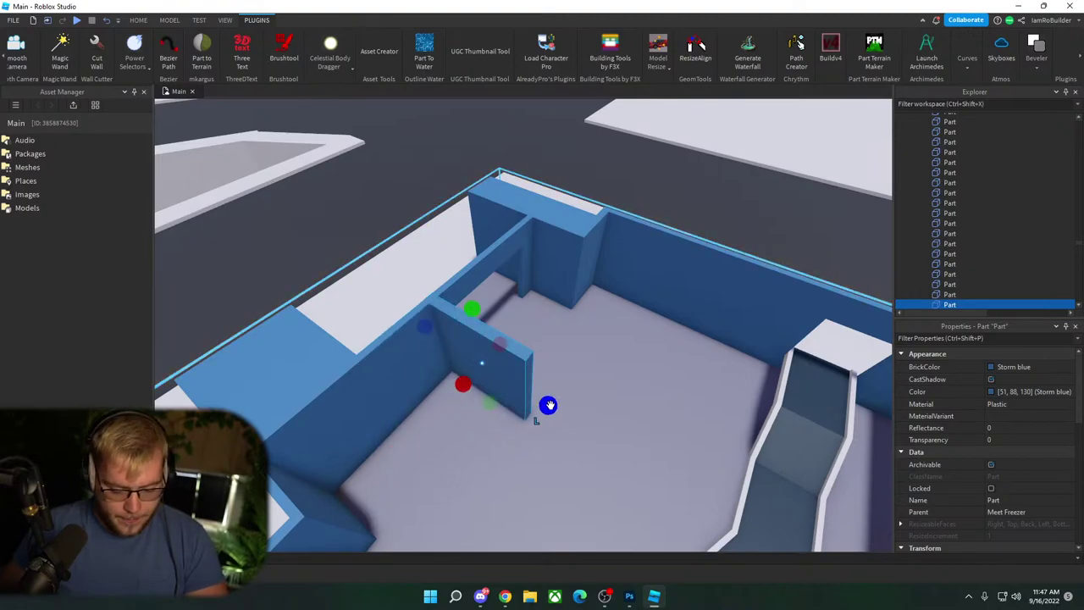
Step: Lower the new partition to a low sill wall and lengthen it further into the room
{"action": "left_click_drag", "start_coordinate": [471, 309], "coordinate": [481, 374]}
{"action": "right_click_drag", "start_coordinate": [567, 373], "coordinate": [567, 373]}
{"action": "key", "text": "d"}
{"action": "key", "text": "s"}
{"action": "key", "text": "a"}
{"action": "left_click_drag", "start_coordinate": [488, 408], "coordinate": [425, 426]}
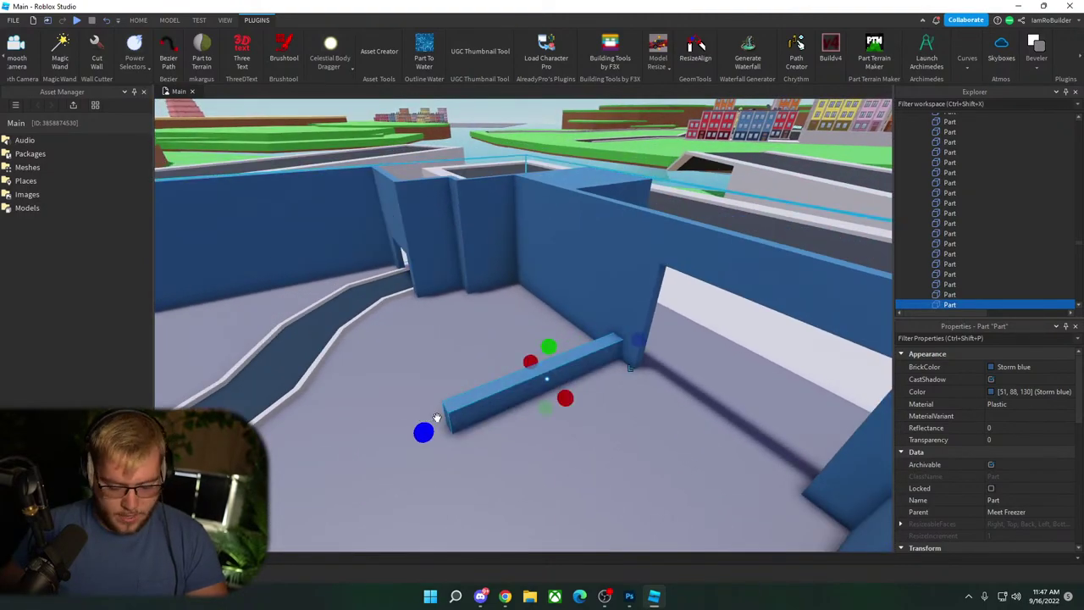
Step: Copy the low sill wall into a header beam above it and a narrow post against the existing wall
{"action": "left_click_drag", "start_coordinate": [551, 346], "coordinate": [561, 195]}
{"action": "left_click_drag", "start_coordinate": [542, 413], "coordinate": [566, 384]}
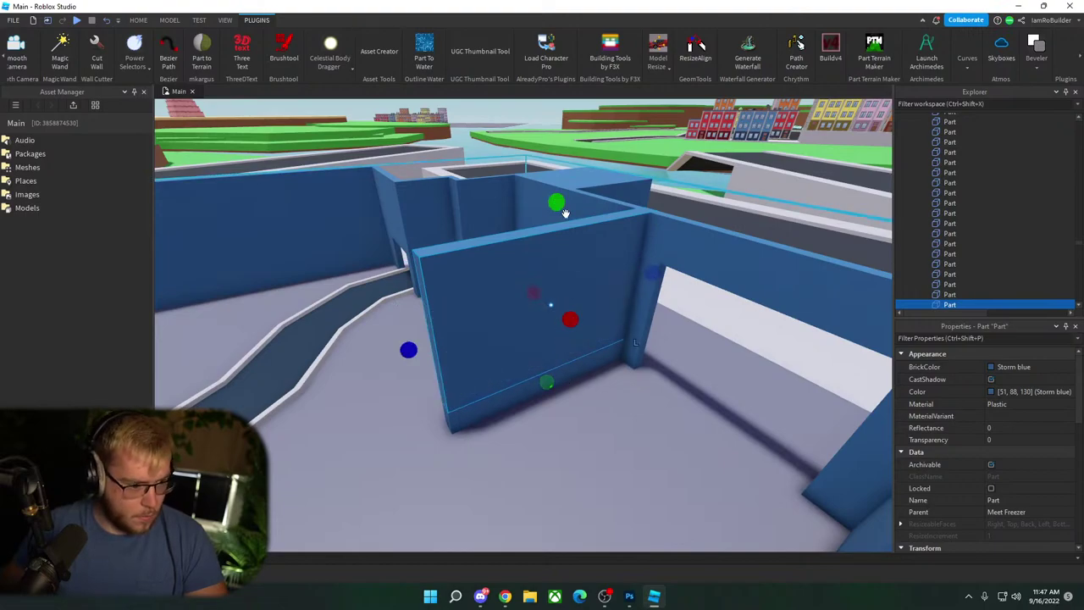
{"action": "left_click_drag", "start_coordinate": [570, 205], "coordinate": [571, 252]}
{"action": "key", "text": "w"}
{"action": "right_click_drag", "start_coordinate": [593, 307], "coordinate": [593, 310]}
{"action": "left_click_drag", "start_coordinate": [393, 361], "coordinate": [629, 345]}
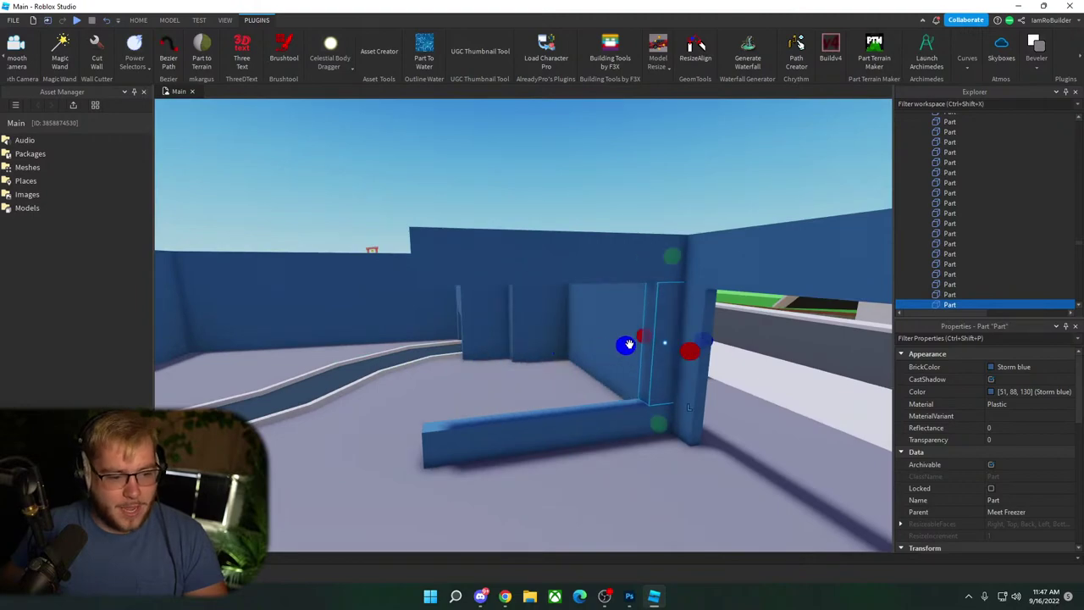
Step: Place the narrow post at the free end of the sill wall to close the window frame
{"action": "left_click", "coordinate": [138, 19]}
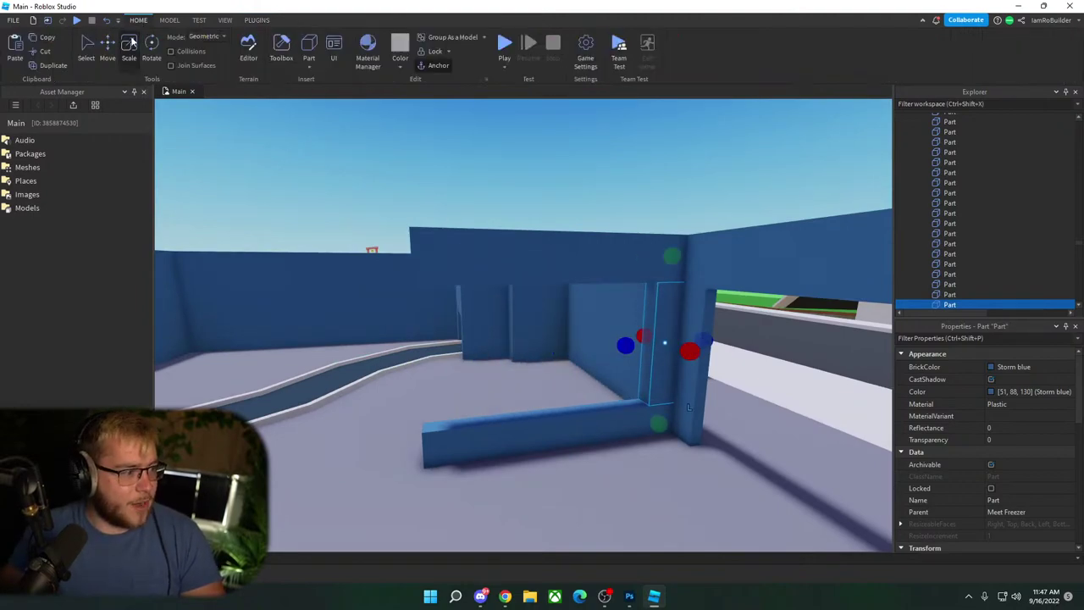
{"action": "left_click", "coordinate": [108, 46]}
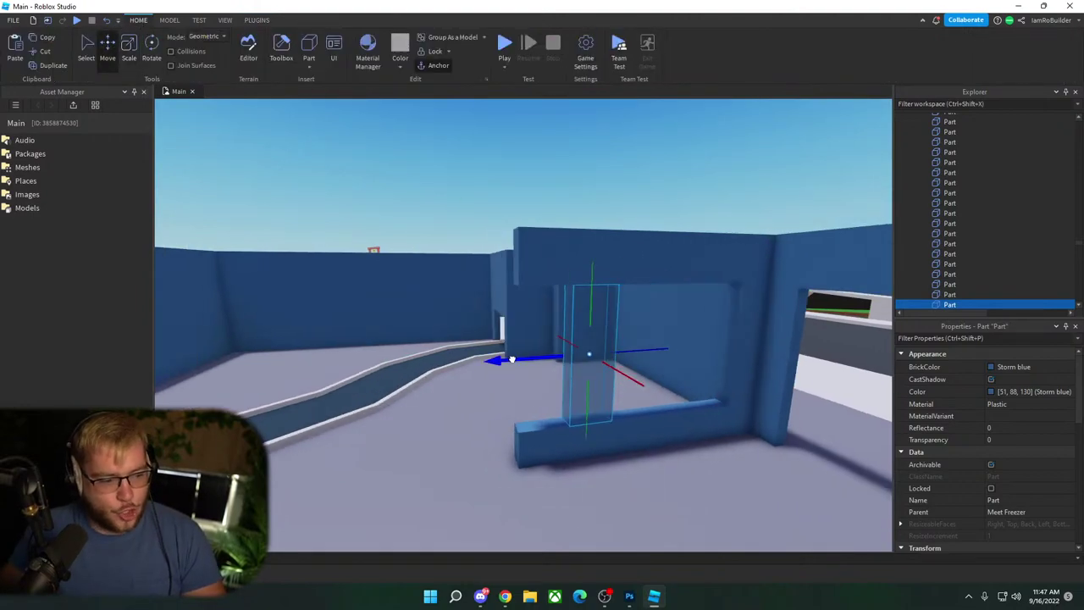
{"action": "left_click_drag", "start_coordinate": [511, 361], "coordinate": [467, 361]}
{"action": "right_click_drag", "start_coordinate": [593, 352], "coordinate": [592, 351]}
{"action": "key", "text": "w"}
{"action": "scroll", "coordinate": [589, 354], "scroll_direction": "up", "scroll_amount": 1}
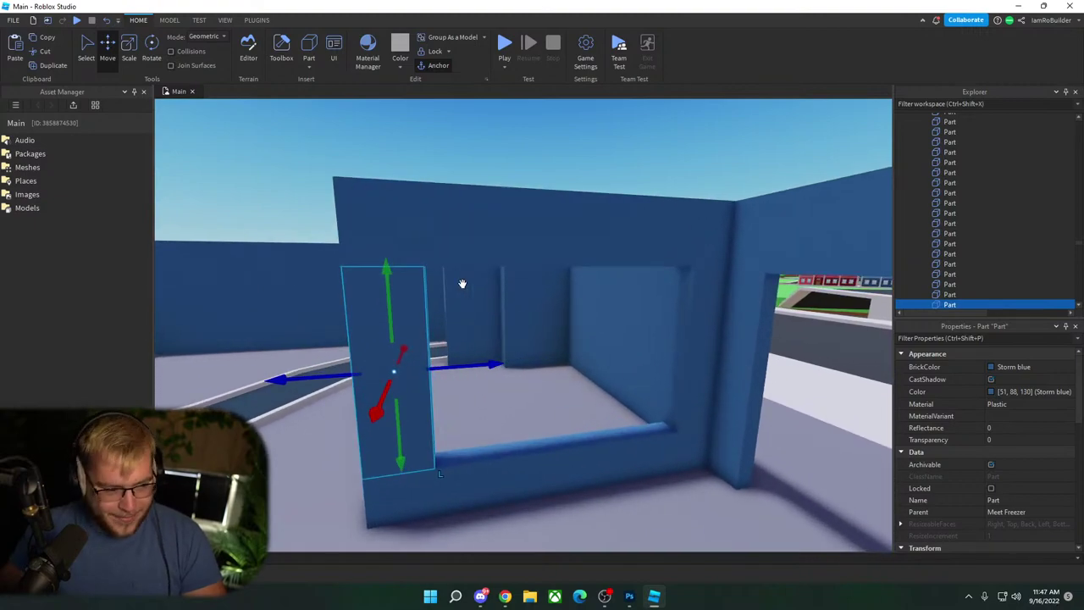
Step: Make a thin pane from the post and stretch it to fill the partition's window opening
{"action": "left_click", "coordinate": [128, 44]}
{"action": "key", "text": "w"}
{"action": "right_click_drag", "start_coordinate": [537, 268], "coordinate": [537, 268]}
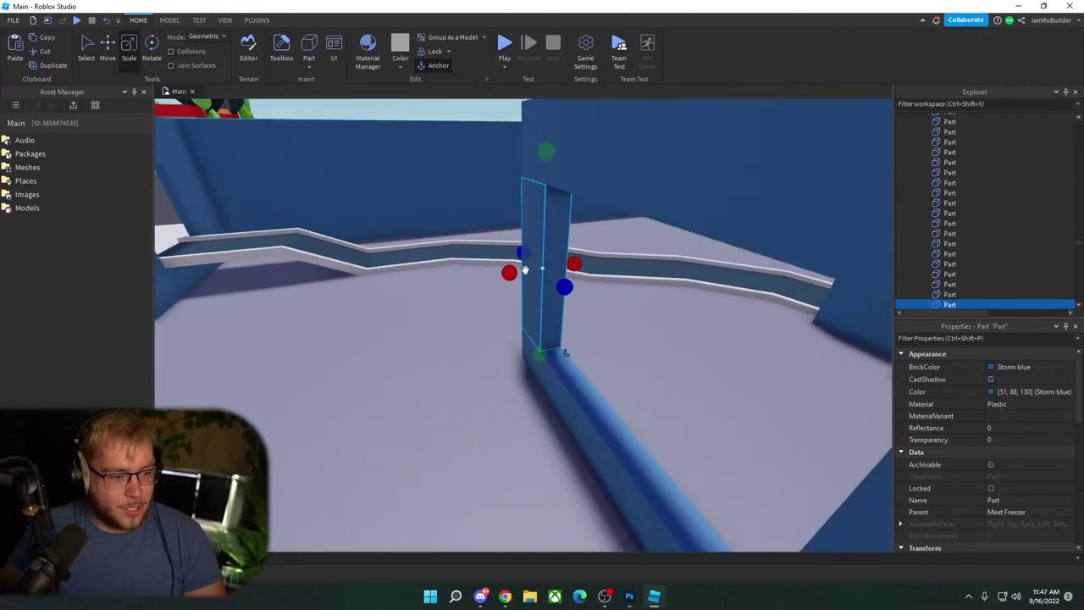
{"action": "left_click_drag", "start_coordinate": [507, 273], "coordinate": [619, 312]}
{"action": "right_click_drag", "start_coordinate": [620, 312], "coordinate": [619, 312]}
{"action": "left_click_drag", "start_coordinate": [619, 312], "coordinate": [697, 293]}
{"action": "left_click_drag", "start_coordinate": [301, 226], "coordinate": [341, 228]}
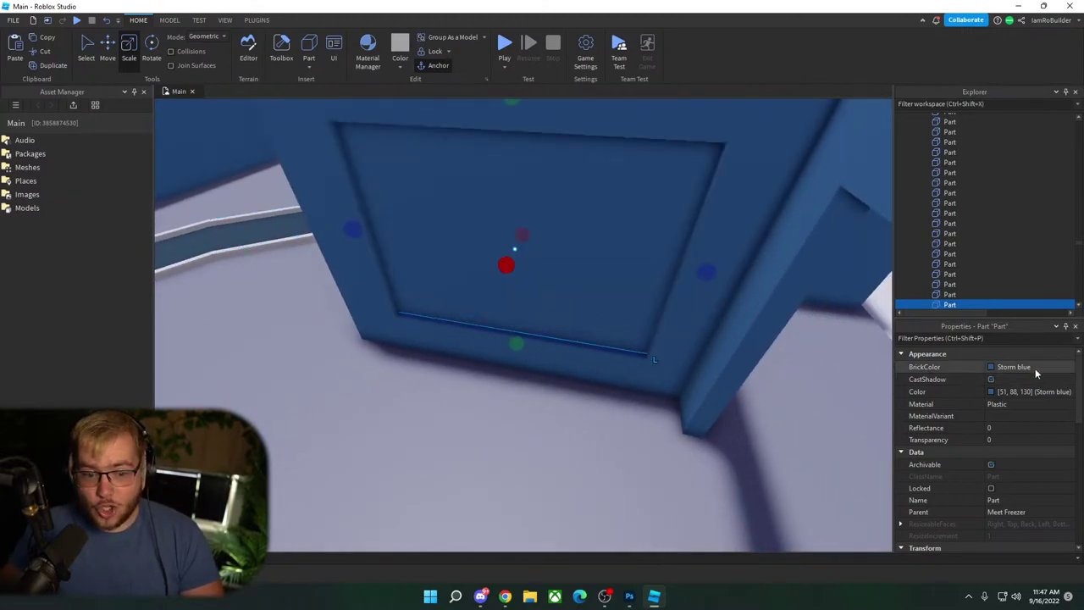
Step: Turn the window pane into glass with BrickColor Fossil and Transparency 0.7
{"action": "left_click", "coordinate": [1022, 367]}
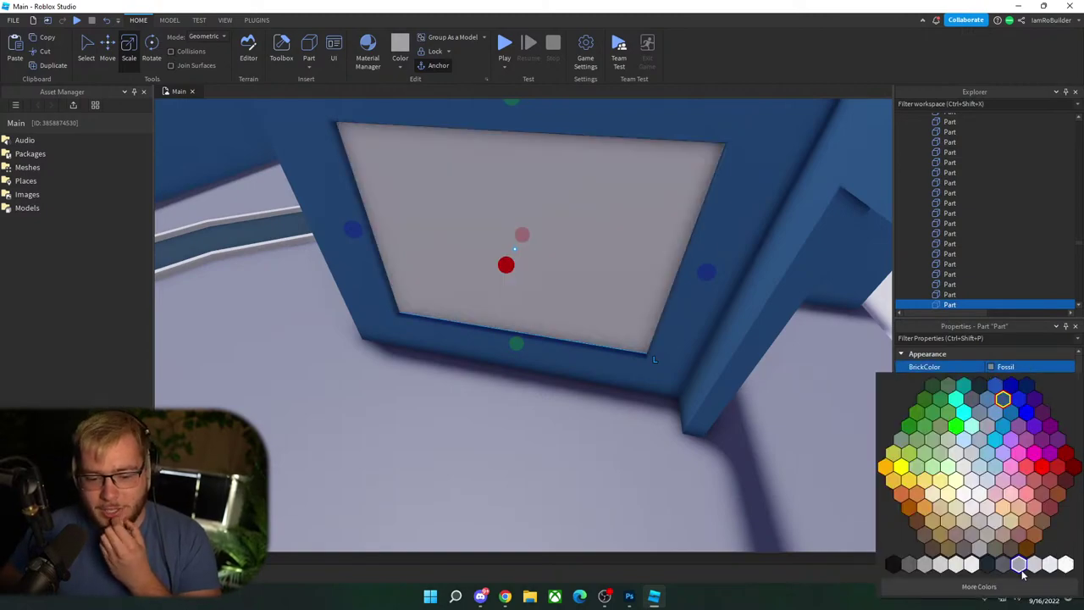
{"action": "left_click", "coordinate": [1018, 566]}
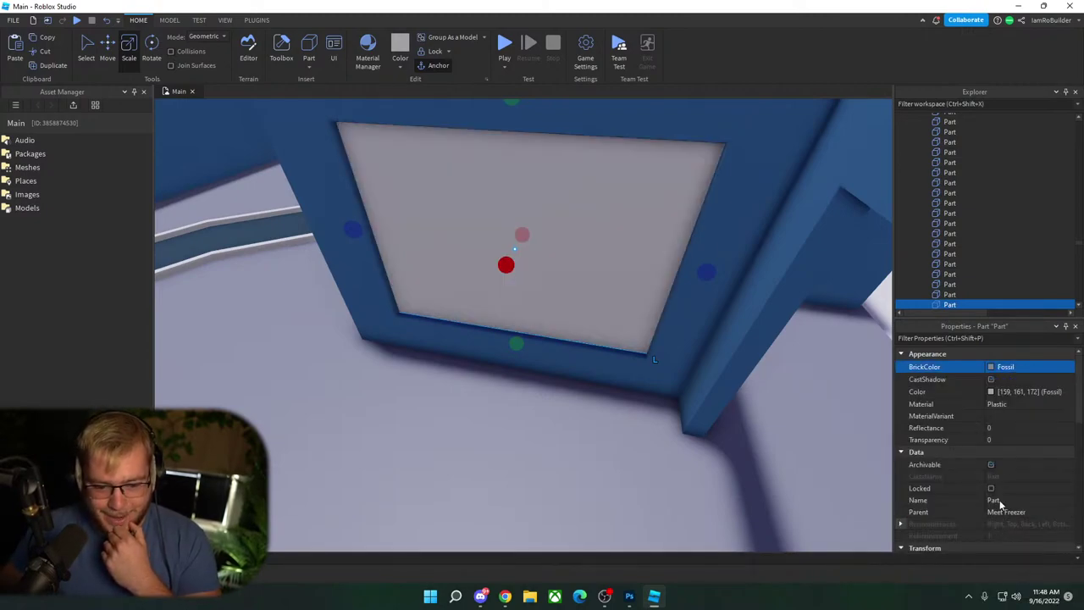
{"action": "left_click", "coordinate": [1008, 429]}
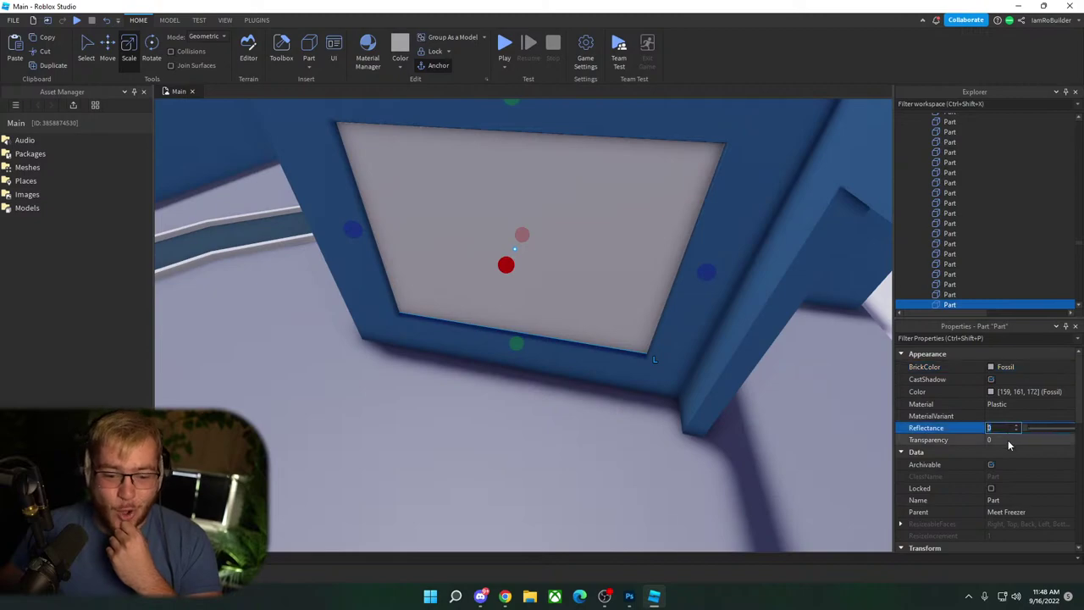
{"action": "left_click", "coordinate": [1008, 440]}
{"action": "left_click_drag", "start_coordinate": [1021, 441], "coordinate": [1057, 444]}
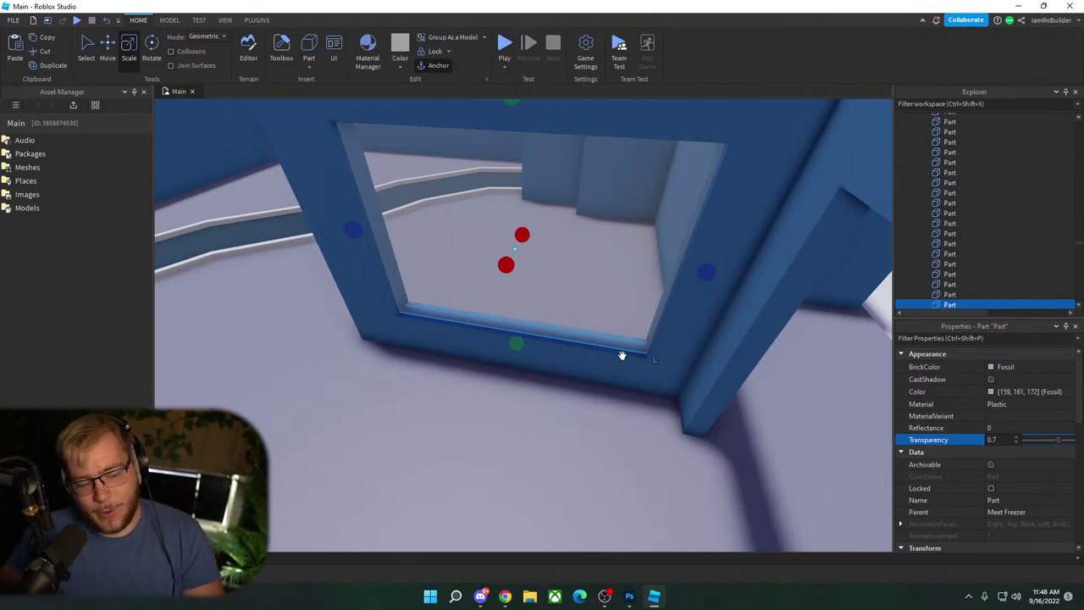
Step: Duplicate the window's sill wall, shorten the copy to its free end, and extend it sideways toward the conveyor as a low block
{"action": "right_click_drag", "start_coordinate": [622, 355], "coordinate": [619, 368]}
{"action": "key", "text": "a"}
{"action": "key", "text": "s"}
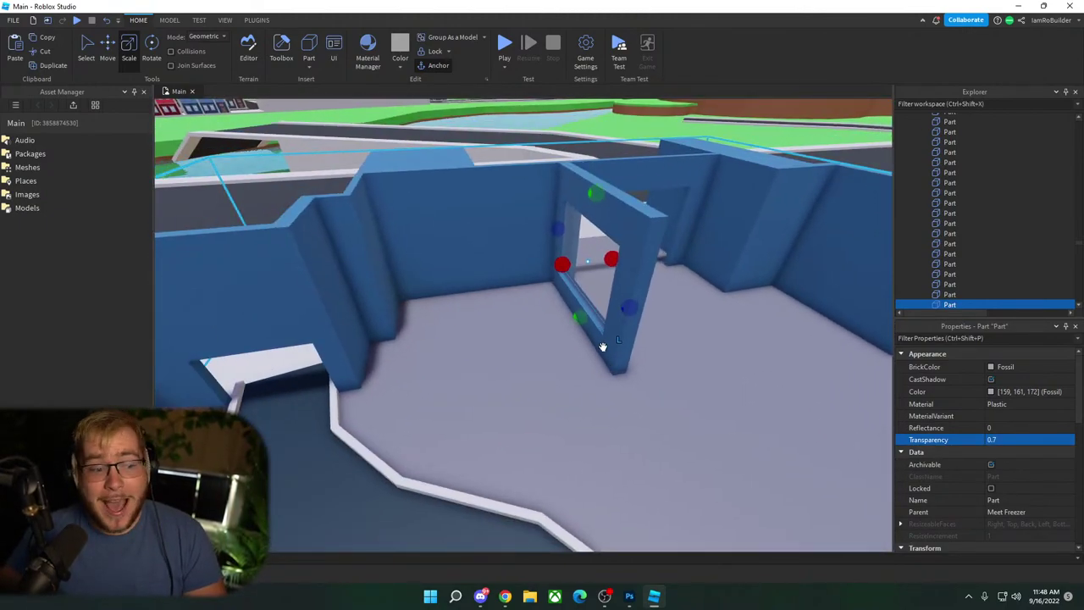
{"action": "left_click", "coordinate": [600, 352]}
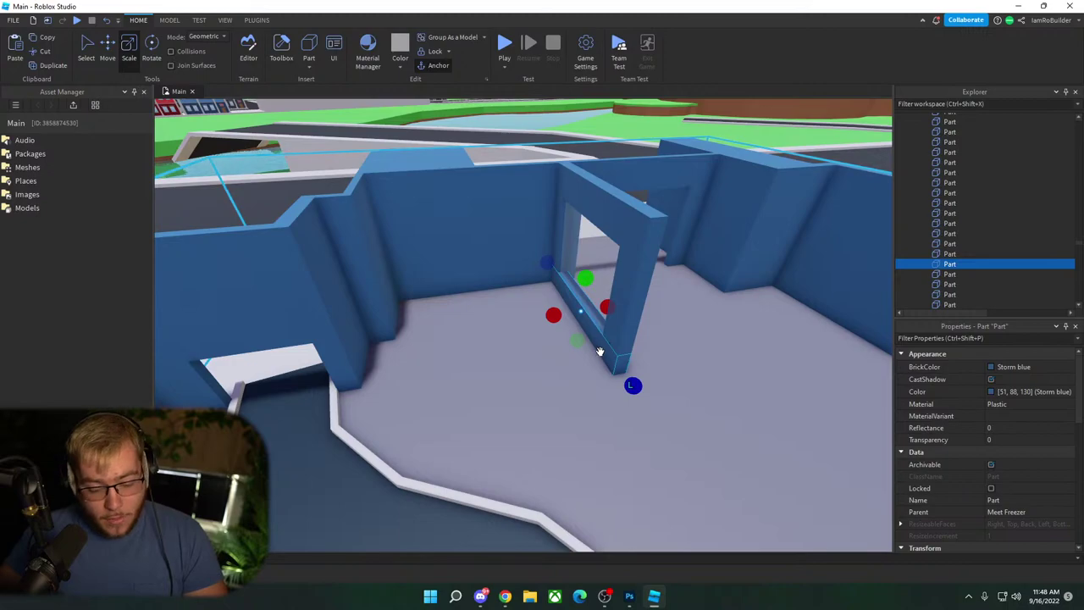
{"action": "left_click", "coordinate": [569, 310]}
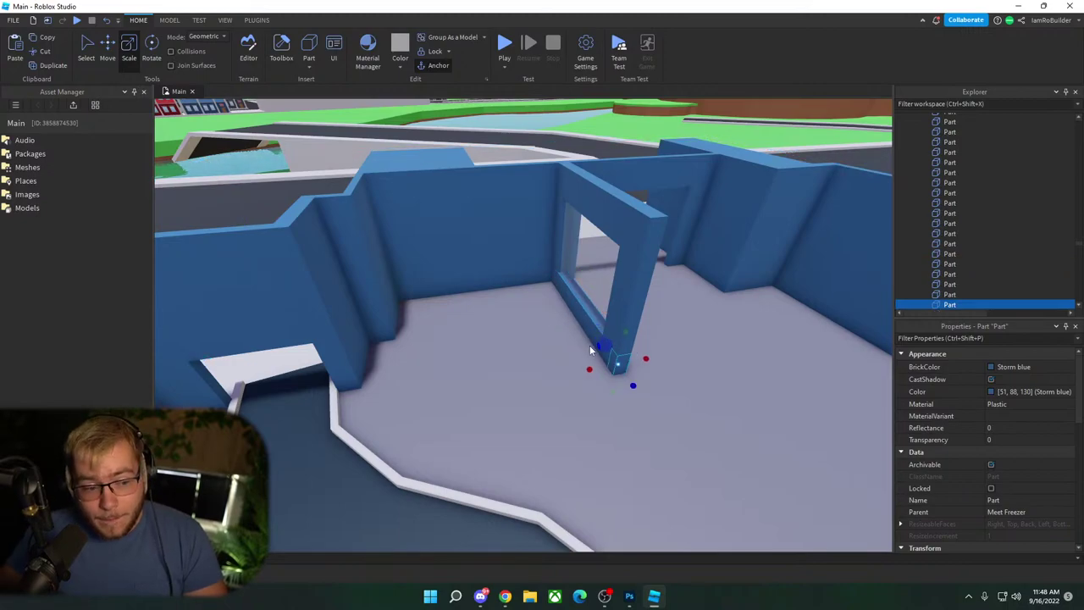
{"action": "left_click_drag", "start_coordinate": [587, 370], "coordinate": [546, 378]}
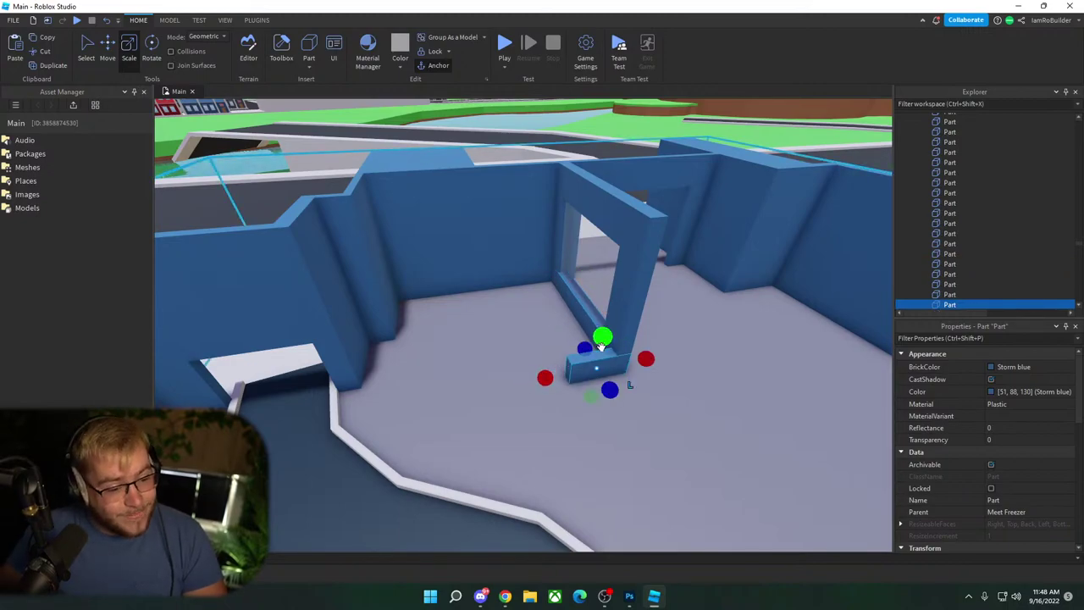
{"action": "right_click_drag", "start_coordinate": [612, 348], "coordinate": [612, 348]}
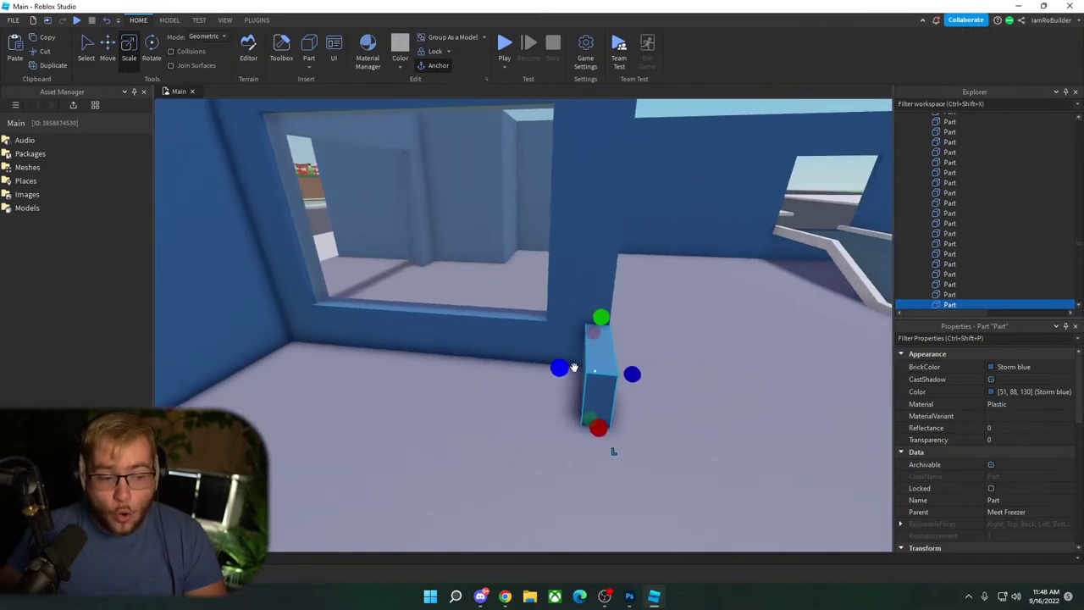
{"action": "mouse_move", "coordinate": [559, 368]}
{"action": "left_mouse_down"}
{"action": "mouse_move", "coordinate": [519, 364]}
{"action": "mouse_move", "coordinate": [547, 365]}
{"action": "left_mouse_up"}
{"action": "right_click_drag", "start_coordinate": [620, 374], "coordinate": [621, 377]}
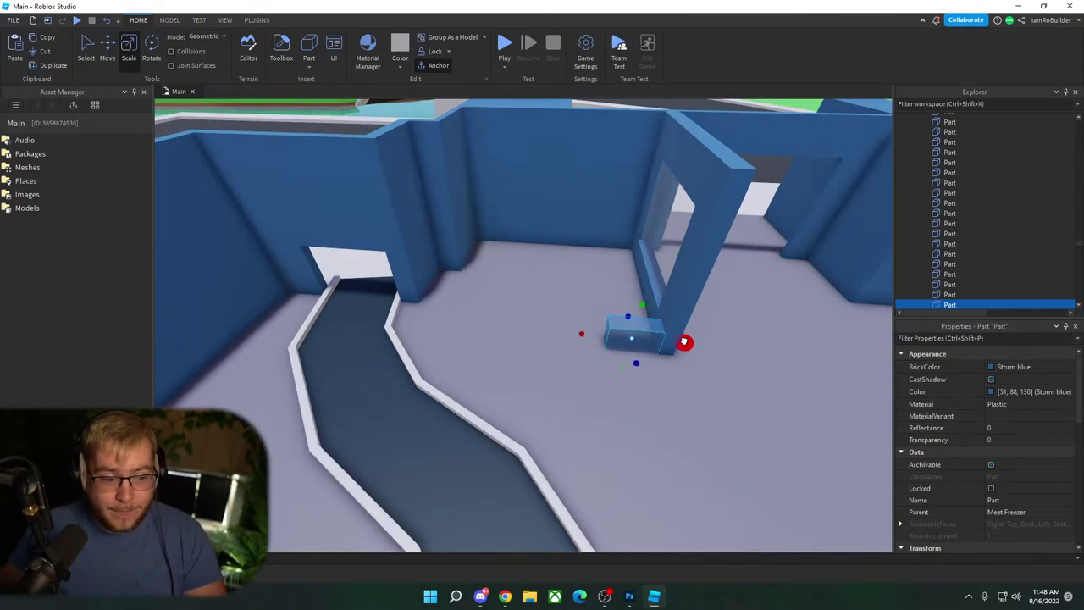
Step: Raise the low block to a full-height pillar and make a narrower copy of it beside the conveyor opening
{"action": "left_click", "coordinate": [108, 45]}
{"action": "right_click_drag", "start_coordinate": [522, 255], "coordinate": [523, 256]}
{"action": "key", "text": "w"}
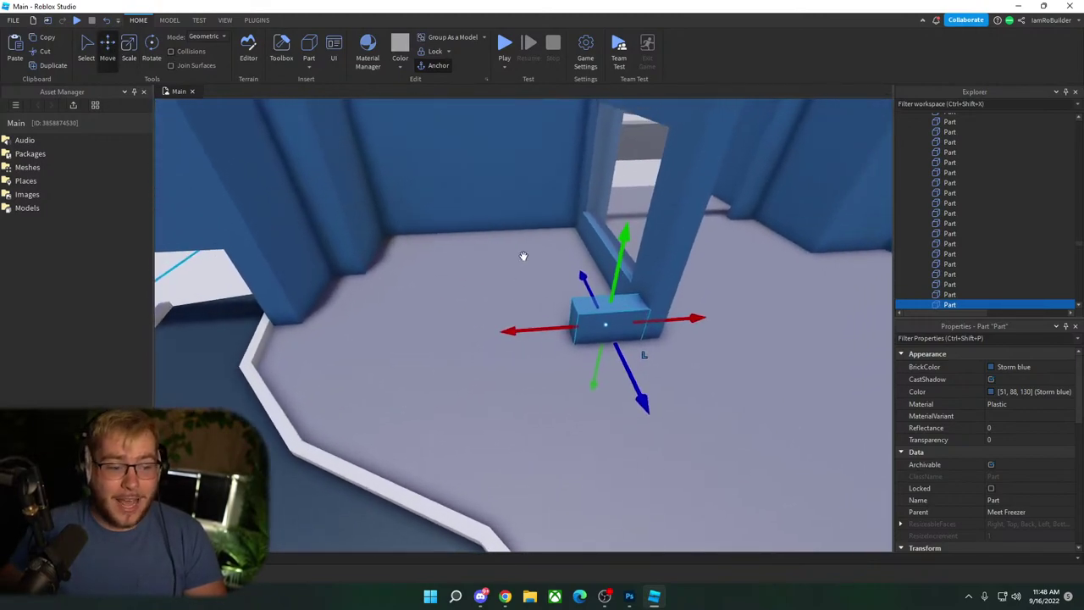
{"action": "scroll", "coordinate": [522, 255], "scroll_direction": "down", "scroll_amount": 3}
{"action": "key", "text": "ctrl+3"}
{"action": "left_click_drag", "start_coordinate": [591, 288], "coordinate": [607, 93]}
{"action": "scroll", "coordinate": [647, 164], "scroll_direction": "down", "scroll_amount": 3}
{"action": "left_click_drag", "start_coordinate": [603, 195], "coordinate": [601, 191]}
{"action": "left_click_drag", "start_coordinate": [534, 332], "coordinate": [273, 345]}
{"action": "left_click_drag", "start_coordinate": [638, 320], "coordinate": [377, 349]}
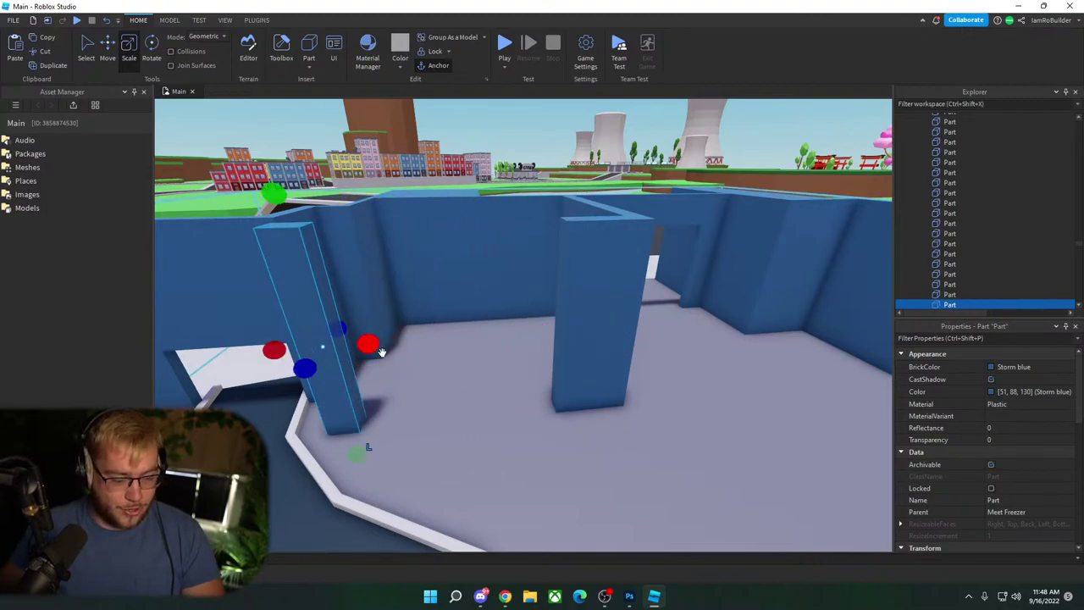
Step: Duplicate the conveyor-side pillar and reshape the copy into a header beam spanning across to the window partition's pillar
{"action": "key", "text": "ctrl+d"}
{"action": "left_click_drag", "start_coordinate": [349, 452], "coordinate": [293, 282]}
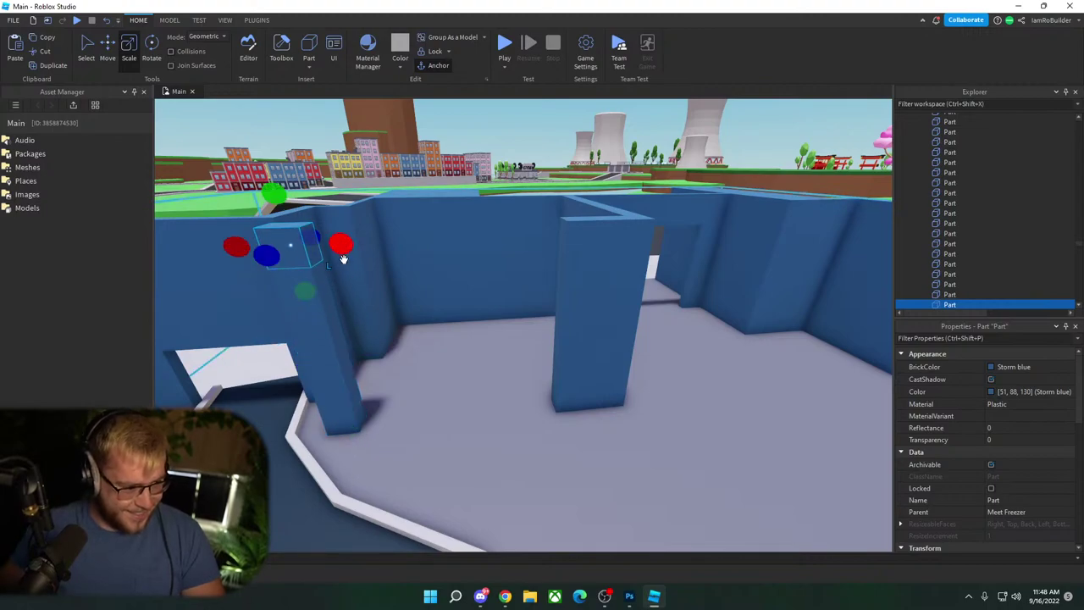
{"action": "left_click_drag", "start_coordinate": [343, 247], "coordinate": [589, 235]}
{"action": "left_click_drag", "start_coordinate": [237, 248], "coordinate": [287, 250]}
Step: Extend the conveyor-side pillar back to the room's corner as a thin wall and adjust the header beam's end to meet it
{"action": "right_click_drag", "start_coordinate": [330, 211], "coordinate": [330, 213]}
{"action": "scroll", "coordinate": [330, 212], "scroll_direction": "down", "scroll_amount": 5}
{"action": "left_click", "coordinate": [425, 316]}
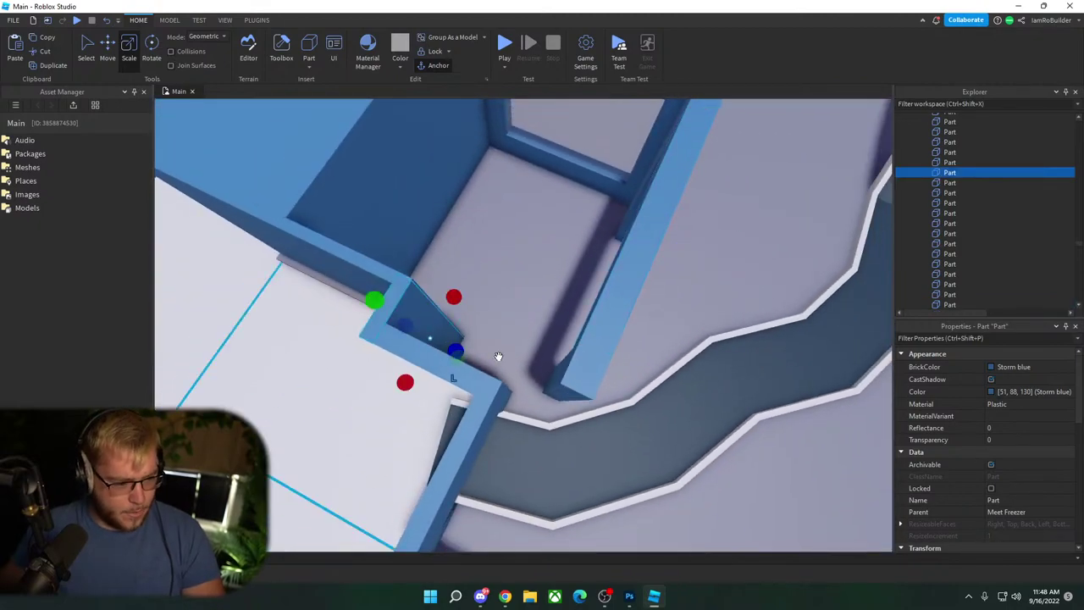
{"action": "left_click", "coordinate": [563, 381]}
{"action": "left_click_drag", "start_coordinate": [533, 365], "coordinate": [412, 327]}
{"action": "left_click_drag", "start_coordinate": [526, 320], "coordinate": [521, 330]}
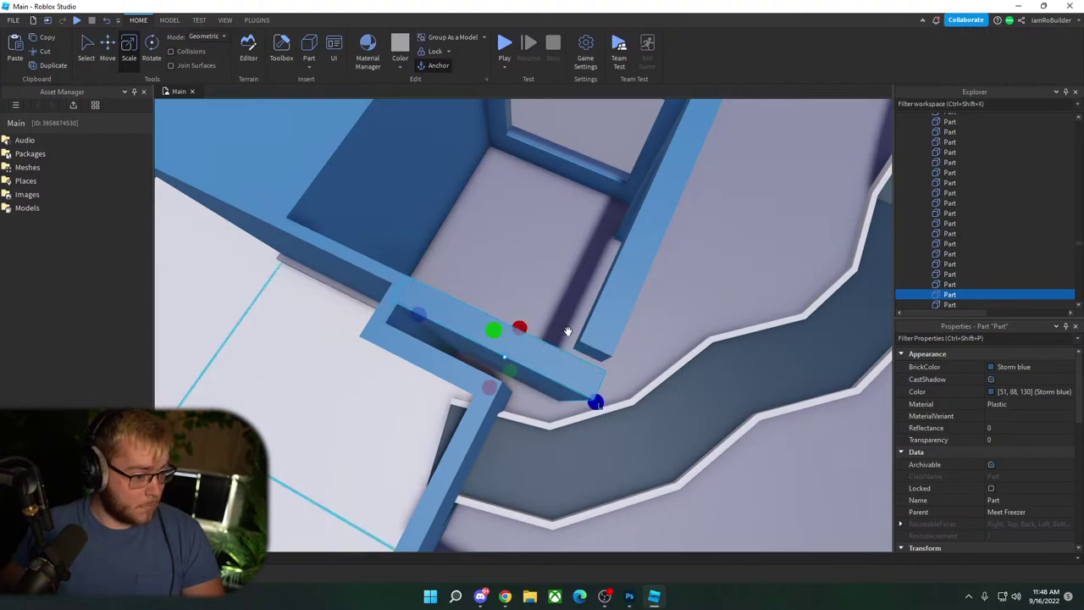
{"action": "left_click", "coordinate": [597, 337]}
{"action": "left_click_drag", "start_coordinate": [582, 373], "coordinate": [572, 388]}
{"action": "left_click", "coordinate": [297, 427]}
Step: Clear the selection and examine the new side room's entrance, walls and window
{"action": "right_click_drag", "start_coordinate": [480, 333], "coordinate": [480, 332]}
{"action": "key", "text": "w"}
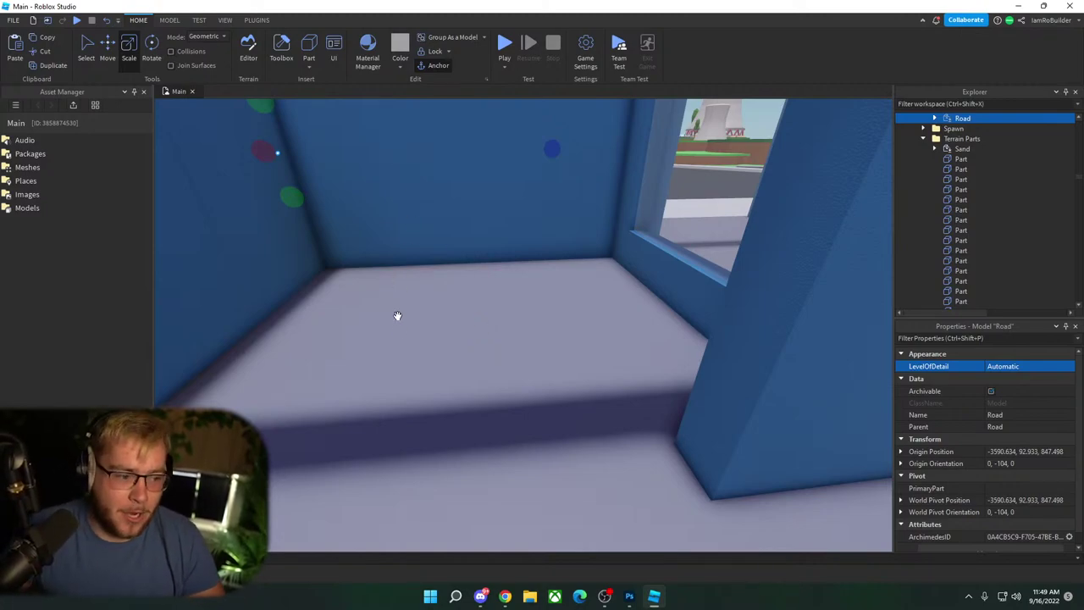
{"action": "scroll", "coordinate": [421, 324], "scroll_direction": "down", "scroll_amount": 5}
{"action": "left_click", "coordinate": [454, 301]}
{"action": "right_click_drag", "start_coordinate": [453, 299], "coordinate": [427, 312]}
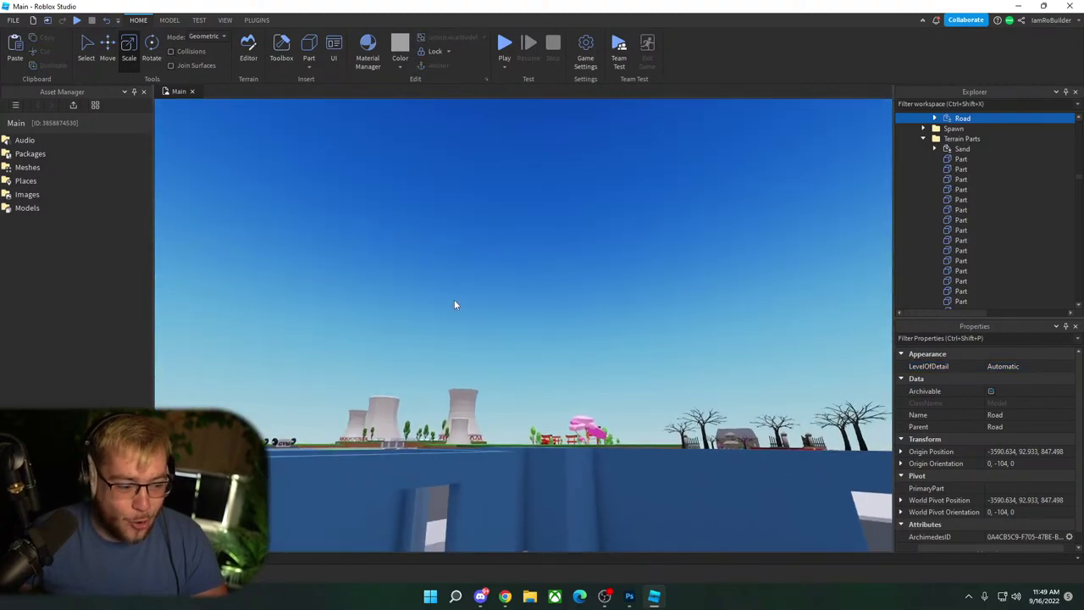
{"action": "scroll", "coordinate": [435, 300], "scroll_direction": "up", "scroll_amount": 3}
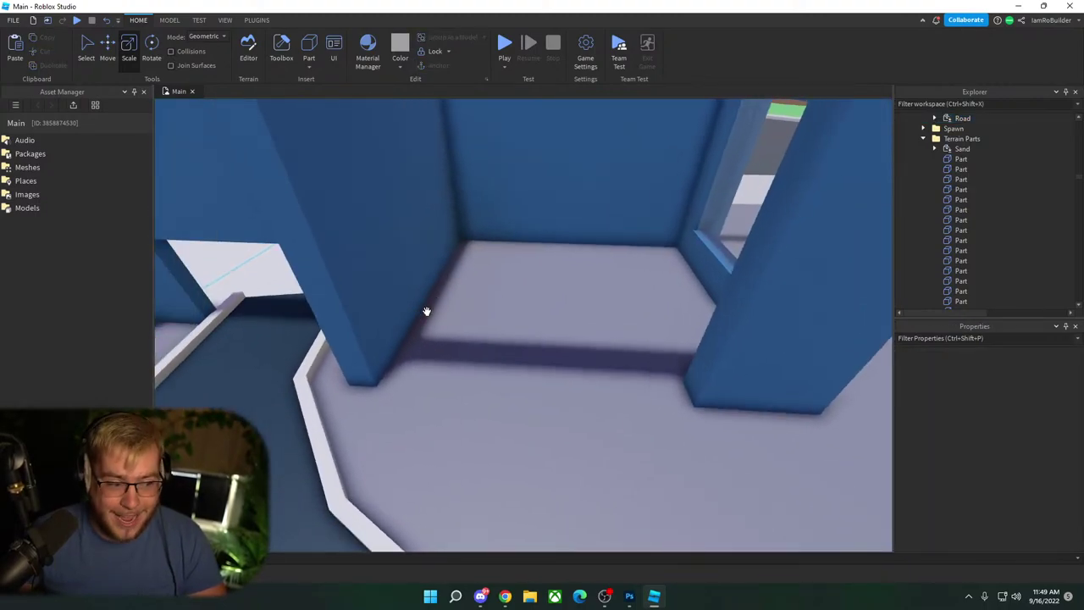
Step: Insert a block part on the open road outside the building and scale it into a box
{"action": "scroll", "coordinate": [491, 241], "scroll_direction": "down", "scroll_amount": 4}
{"action": "right_click_drag", "start_coordinate": [504, 242], "coordinate": [508, 242]}
{"action": "key", "text": "s"}
{"action": "key", "text": "w"}
{"action": "key", "text": "d"}
{"action": "scroll", "coordinate": [506, 242], "scroll_direction": "up", "scroll_amount": 10}
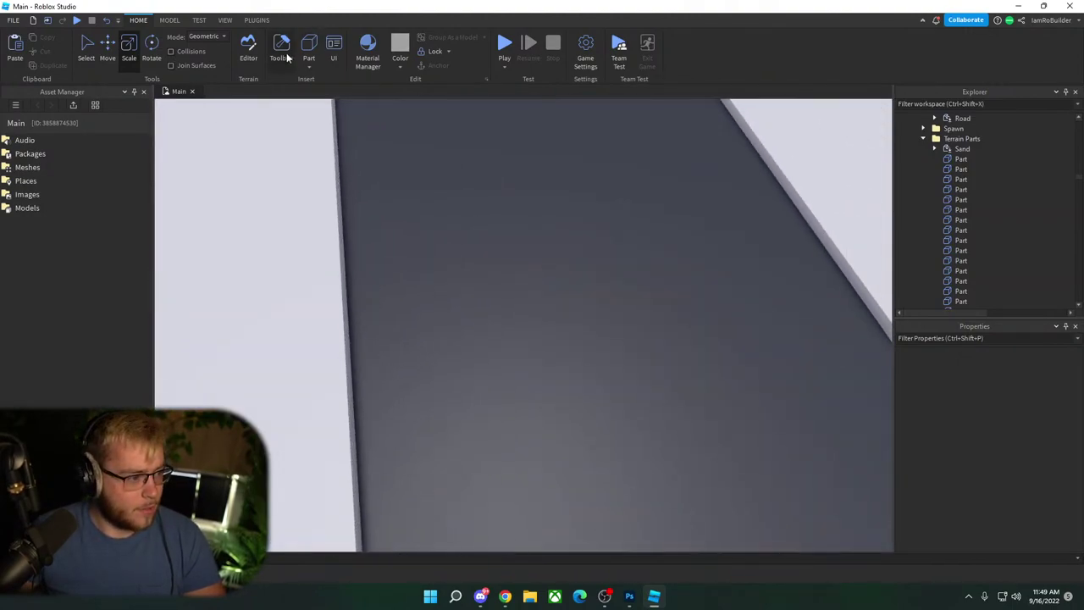
{"action": "left_click", "coordinate": [309, 47]}
{"action": "left_click_drag", "start_coordinate": [554, 337], "coordinate": [576, 349]}
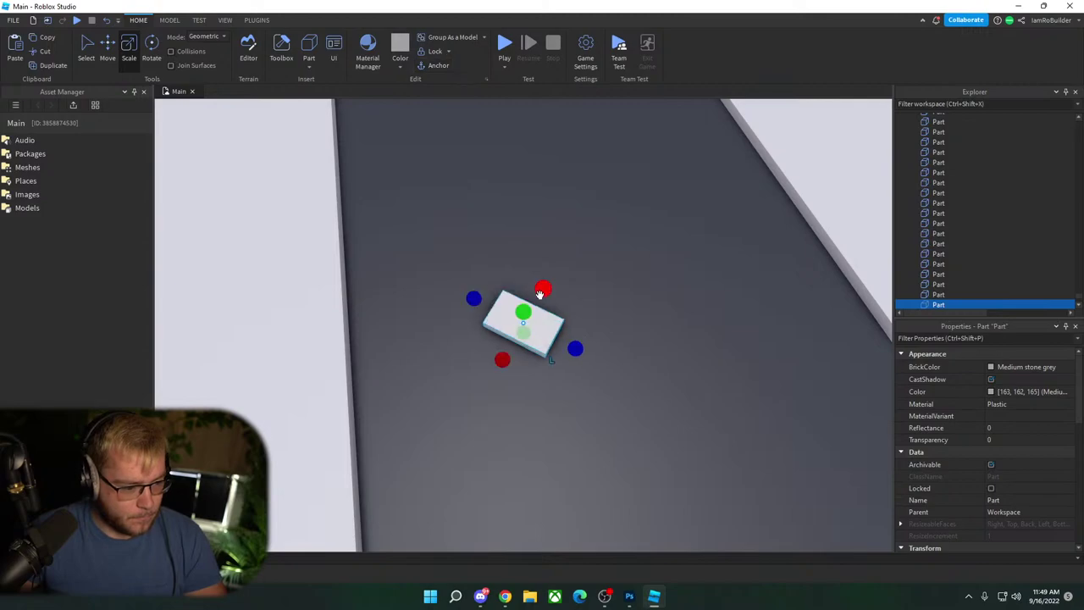
{"action": "left_click_drag", "start_coordinate": [539, 293], "coordinate": [558, 262]}
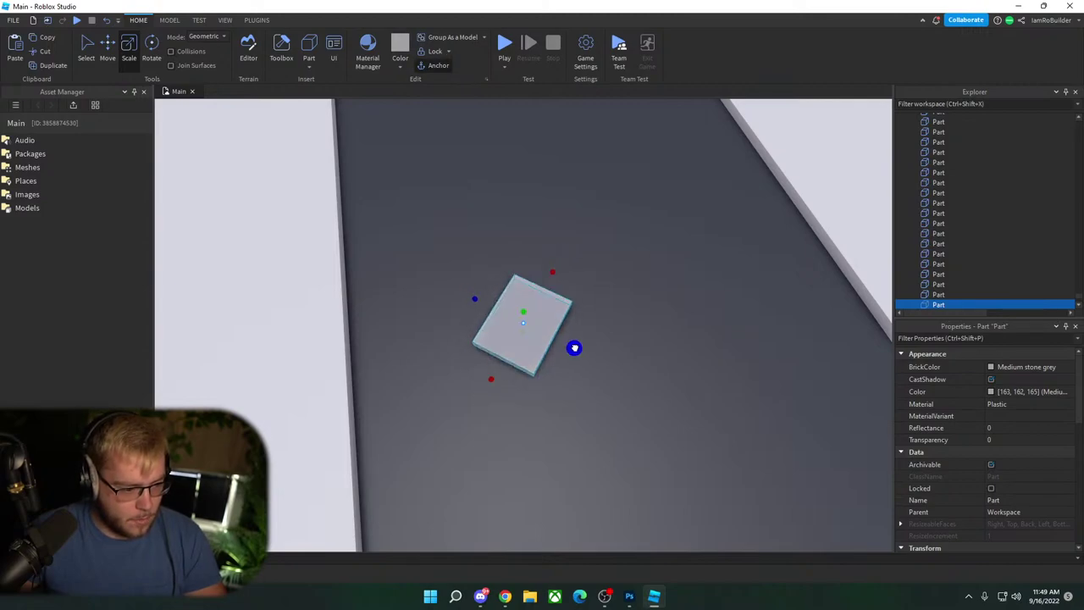
{"action": "left_click_drag", "start_coordinate": [523, 311], "coordinate": [525, 291]}
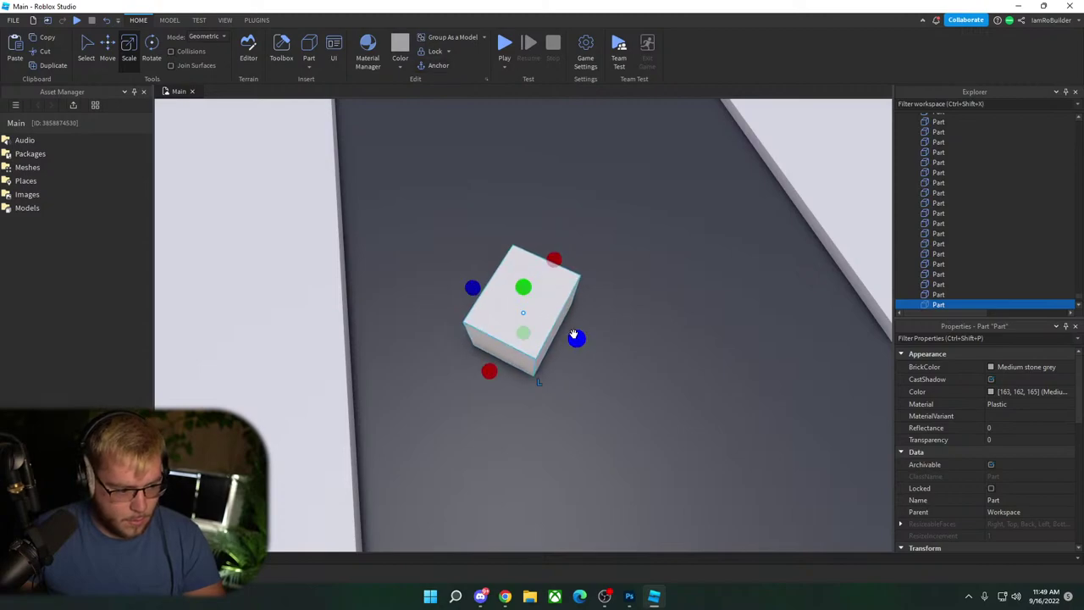
Step: Add a narrow tape strip across the middle of the box's top, folding slightly down over its front and back edges
{"action": "right_click_drag", "start_coordinate": [550, 330], "coordinate": [540, 374]}
{"action": "left_click_drag", "start_coordinate": [510, 440], "coordinate": [514, 374]}
{"action": "left_click", "coordinate": [470, 390]}
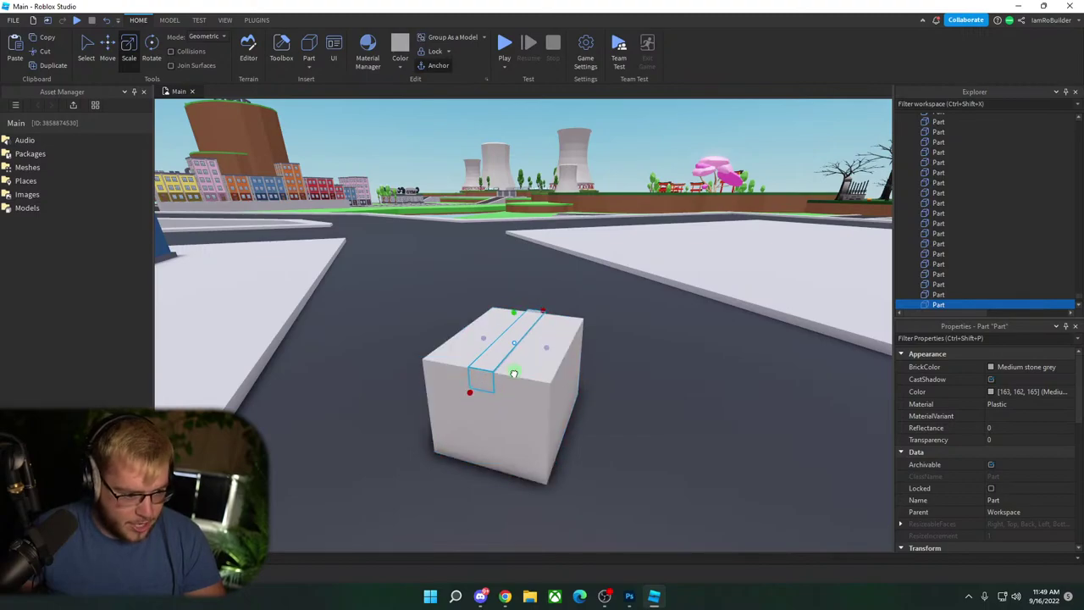
Step: Set the box body's BrickColor to Linen and reopen its colour choices
{"action": "left_click", "coordinate": [500, 405]}
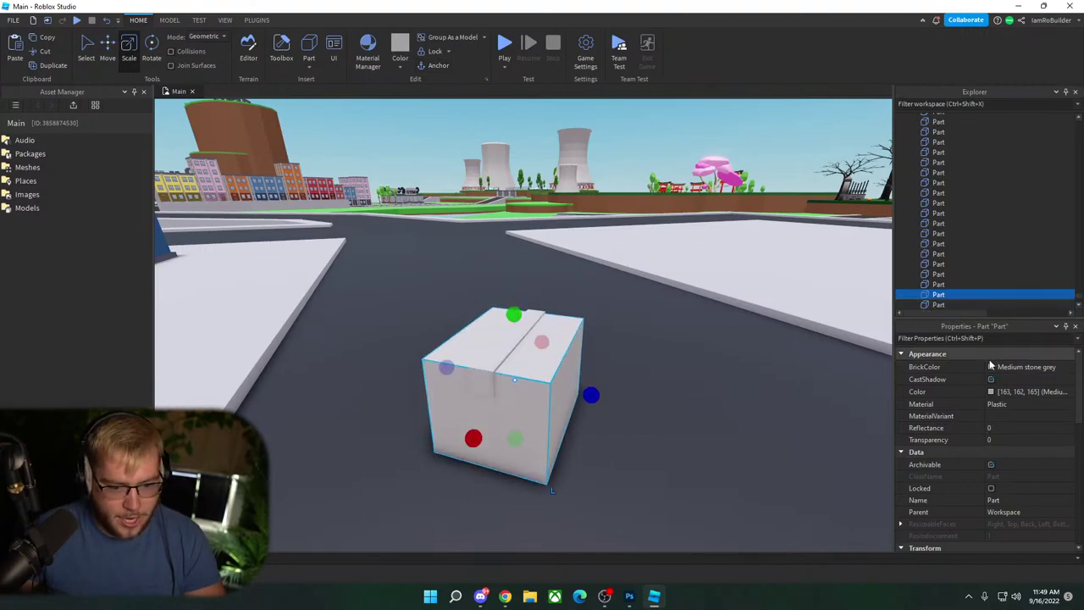
{"action": "left_click", "coordinate": [1025, 366]}
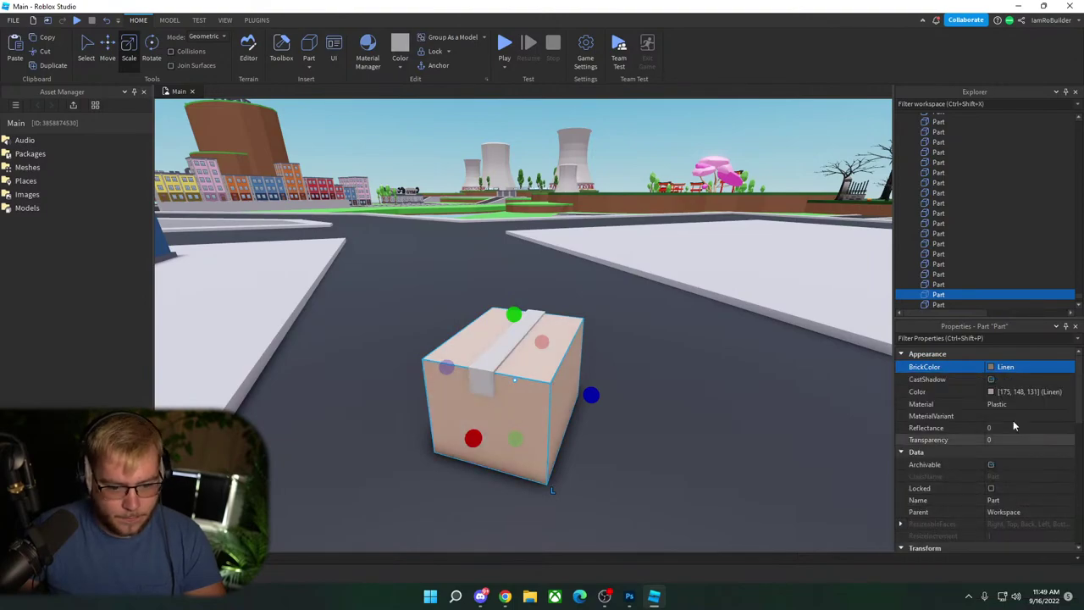
{"action": "left_click", "coordinate": [1017, 366]}
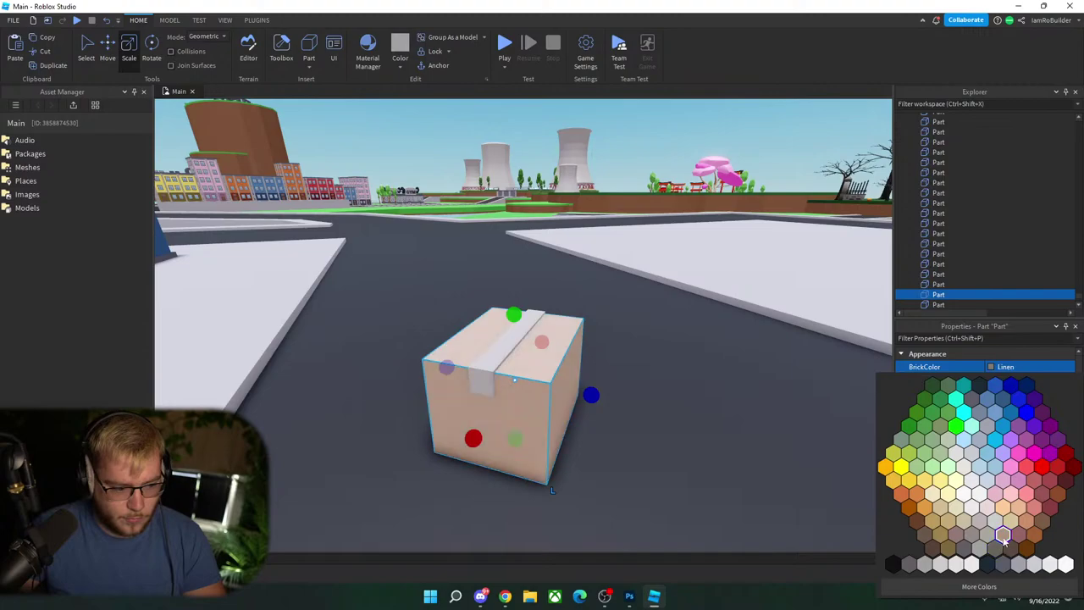
Step: Colour the cardboard box Nougat and make its tape strip Linen with a transparency of 0.4
{"action": "left_click", "coordinate": [1027, 523]}
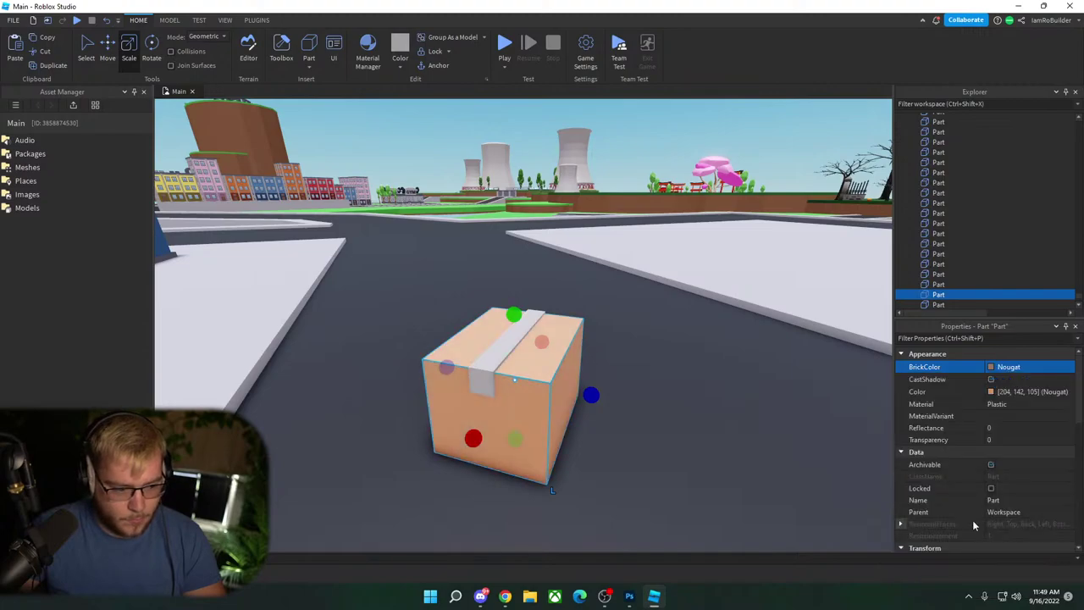
{"action": "left_click", "coordinate": [494, 360]}
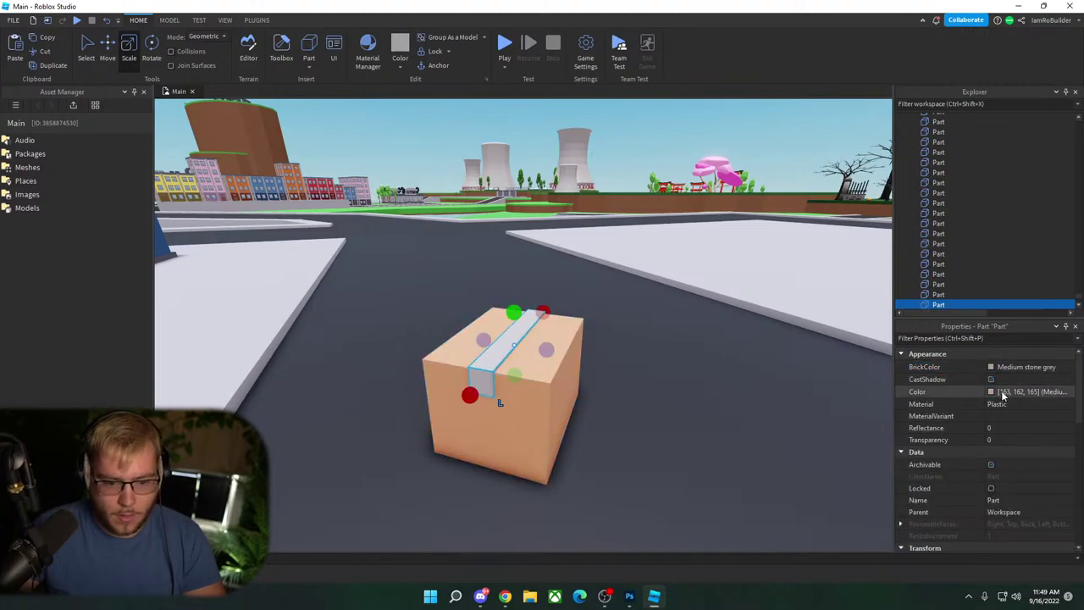
{"action": "left_click", "coordinate": [1000, 367]}
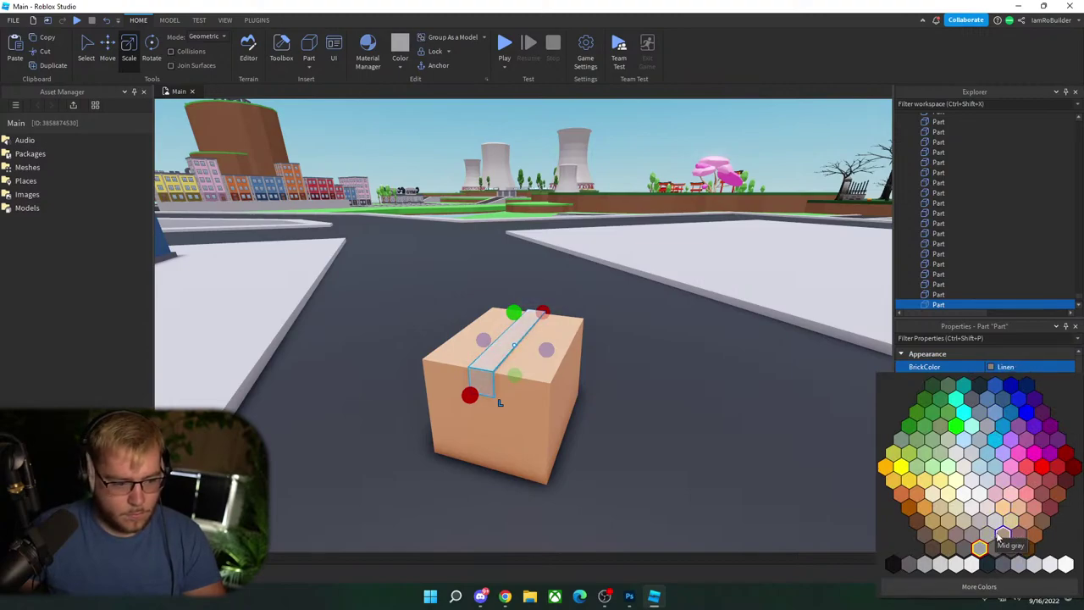
{"action": "left_click", "coordinate": [1003, 537]}
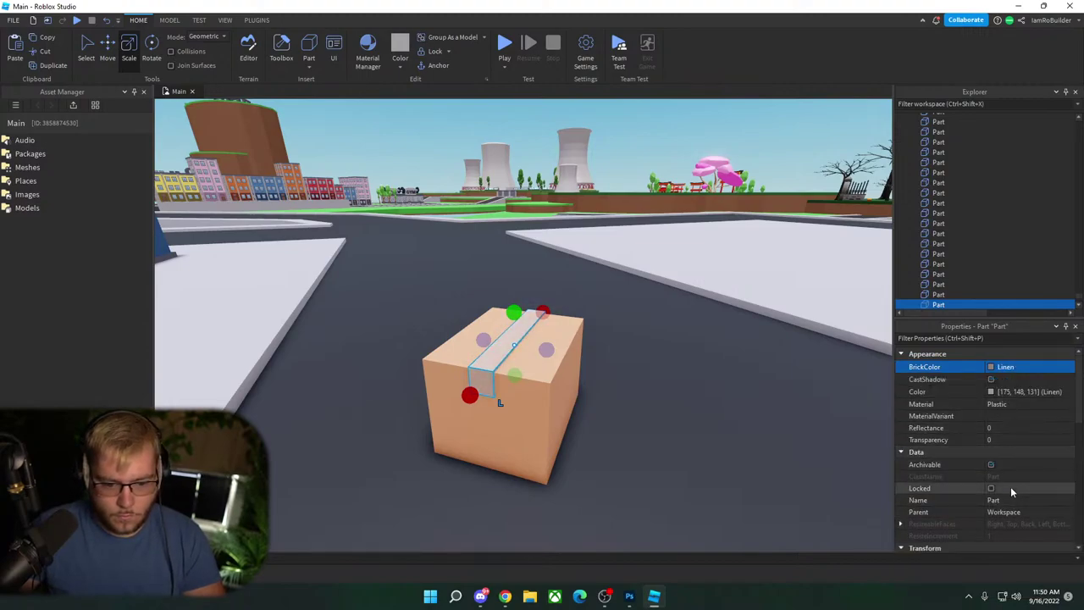
{"action": "left_click", "coordinate": [1013, 440]}
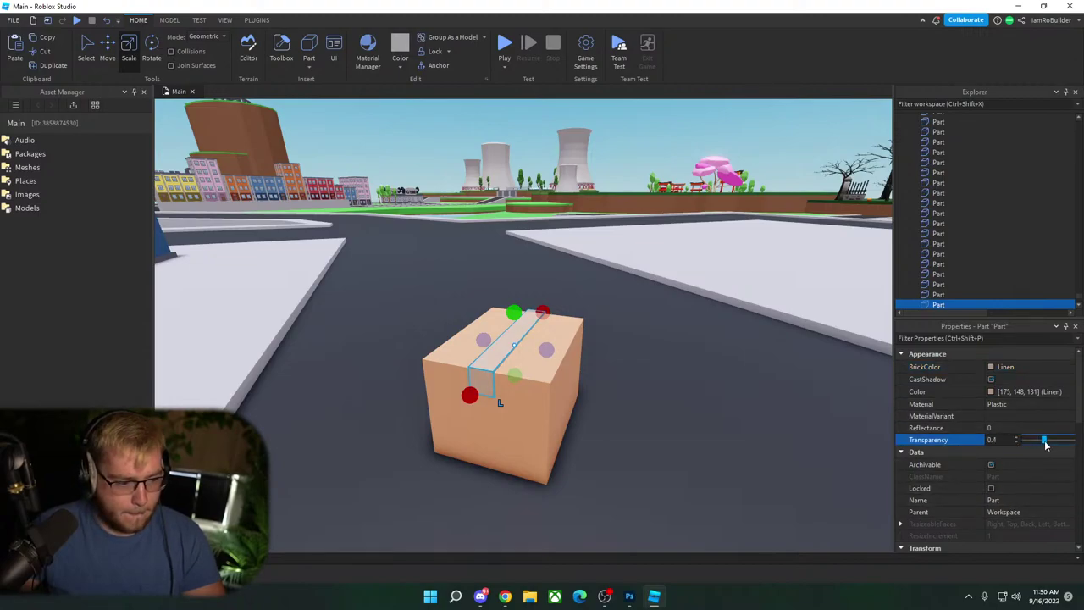
{"action": "left_click", "coordinate": [568, 154]}
Step: Group the box and its tape strip into one model
{"action": "scroll", "coordinate": [634, 229], "scroll_direction": "up", "scroll_amount": 5}
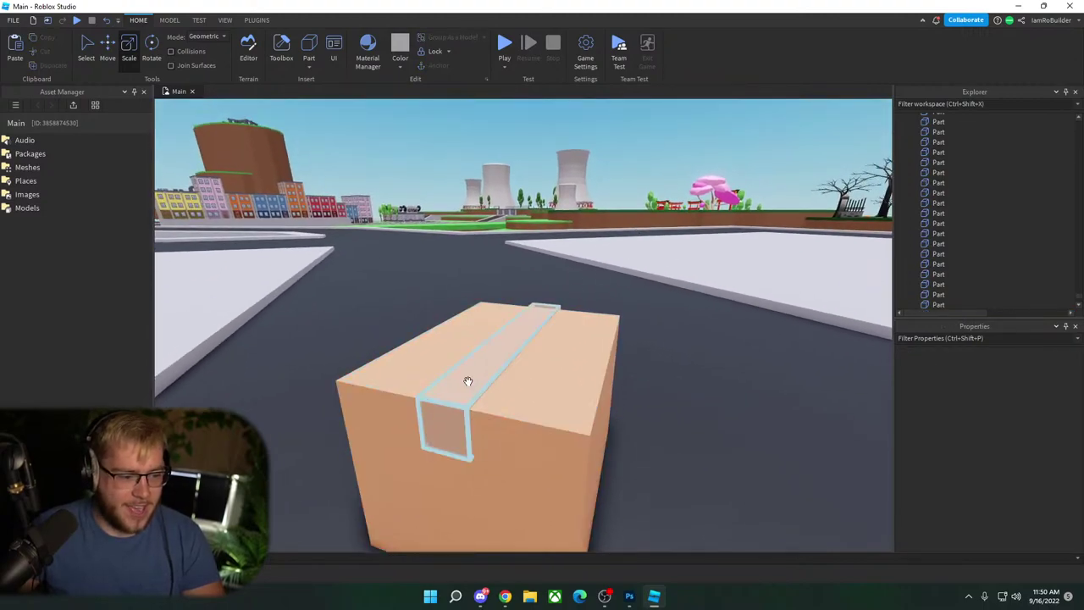
{"action": "left_click", "coordinate": [467, 381]}
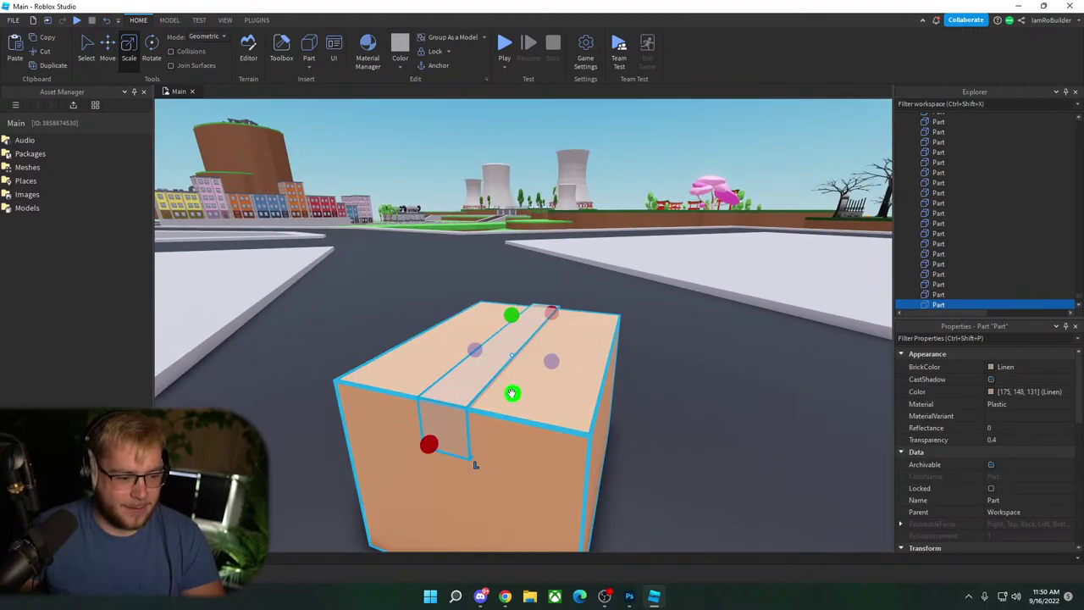
{"action": "left_click", "coordinate": [582, 417], "text": "ctrl"}
{"action": "key", "text": "ctrl+g"}
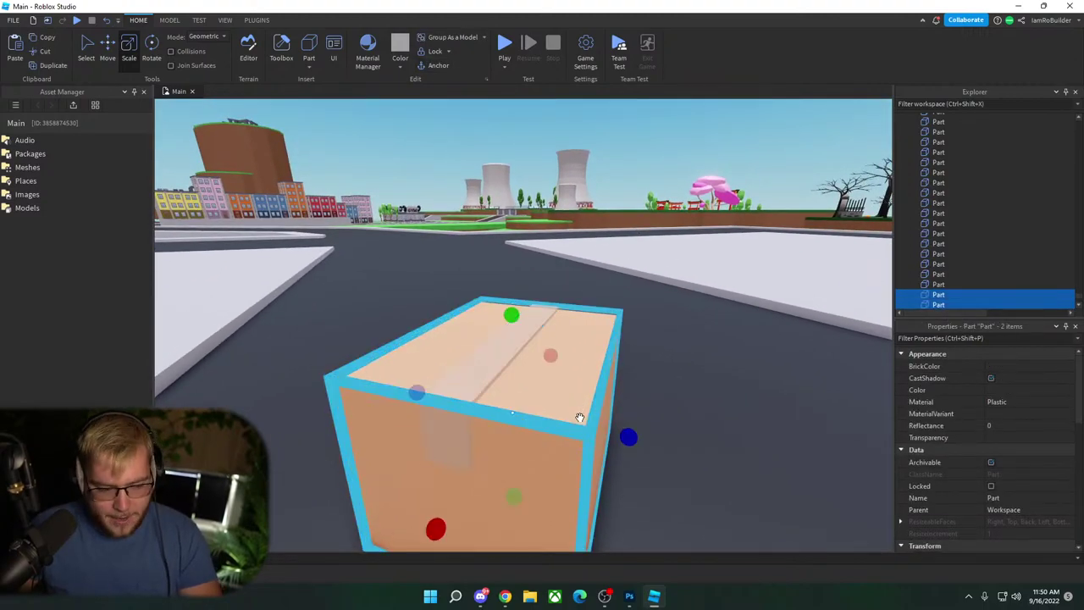
Step: Place the box model on the conveyor belt inside the blue building and turn it by 90 degrees
{"action": "left_click_drag", "start_coordinate": [564, 437], "coordinate": [587, 272]}
{"action": "key", "text": "w"}
{"action": "right_click_drag", "start_coordinate": [596, 304], "coordinate": [595, 304]}
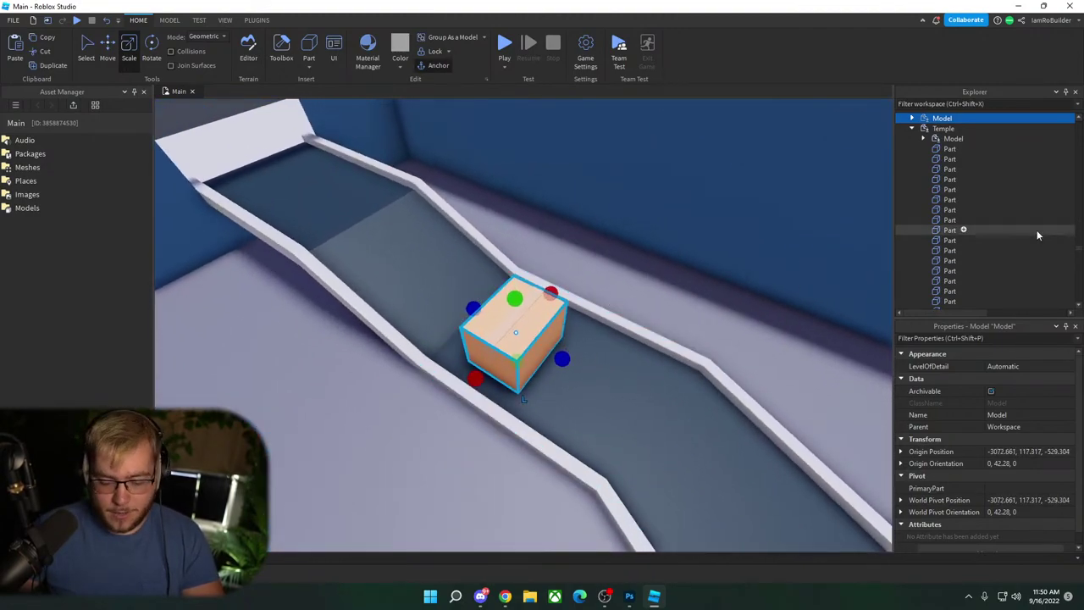
{"action": "key", "text": "ctrl+r"}
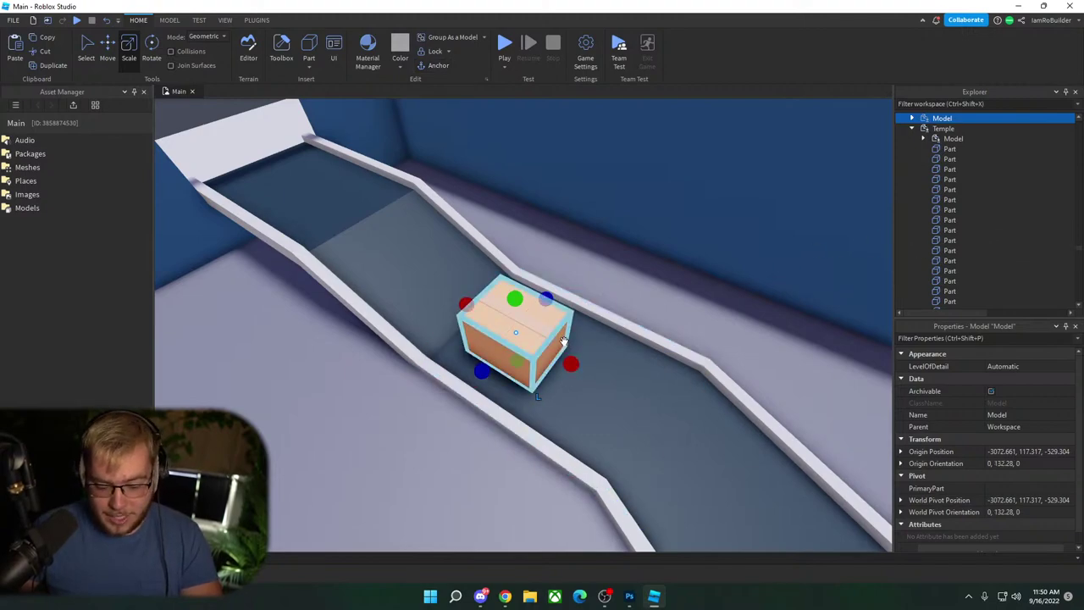
Step: Duplicate the box model several times and spread the copies along the first stretch of the conveyor at varied angles
{"action": "key", "text": "ctrl+d"}
{"action": "left_click_drag", "start_coordinate": [553, 346], "coordinate": [465, 266]}
{"action": "left_click_drag", "start_coordinate": [531, 331], "coordinate": [764, 309]}
{"action": "key", "text": "ctrl+d"}
{"action": "key", "text": "s"}
{"action": "key", "text": "a"}
{"action": "key", "text": "ctrl+r"}
{"action": "key", "text": "ctrl+d"}
{"action": "key", "text": "ctrl+d"}
{"action": "right_click_drag", "start_coordinate": [764, 309], "coordinate": [770, 309]}
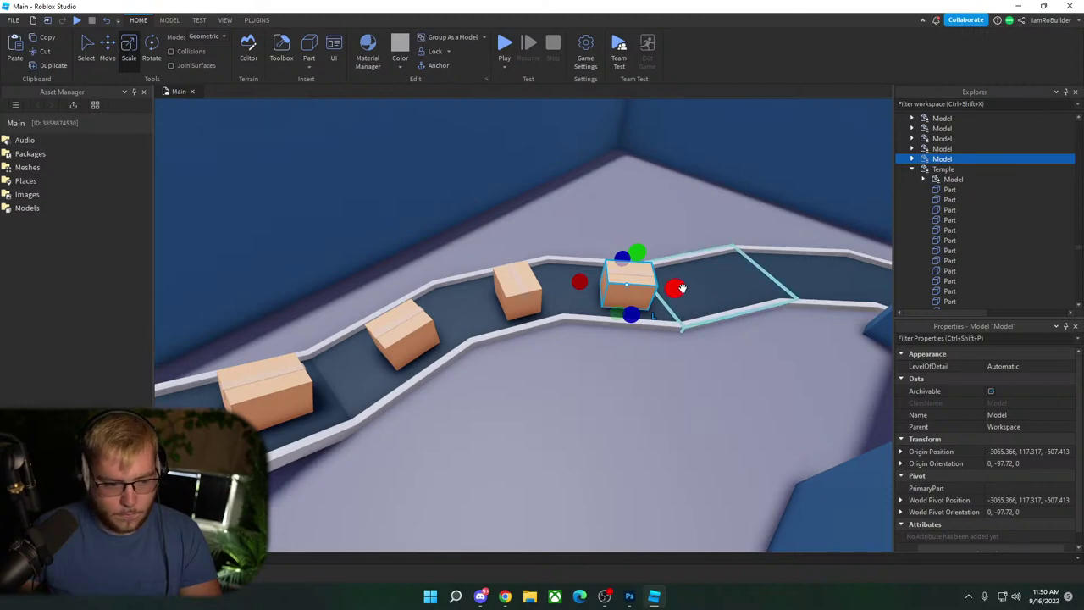
Step: Add further box copies along the remaining stretch of the conveyor up to its outlet in the wall
{"action": "key", "text": "ctrl+d"}
{"action": "left_click_drag", "start_coordinate": [640, 295], "coordinate": [815, 288]}
{"action": "key", "text": "ctrl+d"}
{"action": "key", "text": "ctrl+r"}
{"action": "key", "text": "w"}
{"action": "right_click_drag", "start_coordinate": [816, 288], "coordinate": [818, 286]}
{"action": "key", "text": "ctrl+d"}
{"action": "left_click_drag", "start_coordinate": [573, 416], "coordinate": [718, 311]}
Step: Turn the last box at the conveyor outlet and tilt it 15 degrees toward the floor
{"action": "key", "text": "w"}
{"action": "right_click_drag", "start_coordinate": [726, 301], "coordinate": [736, 294]}
{"action": "key", "text": "s"}
{"action": "key", "text": "ctrl+r"}
{"action": "left_click", "coordinate": [153, 49]}
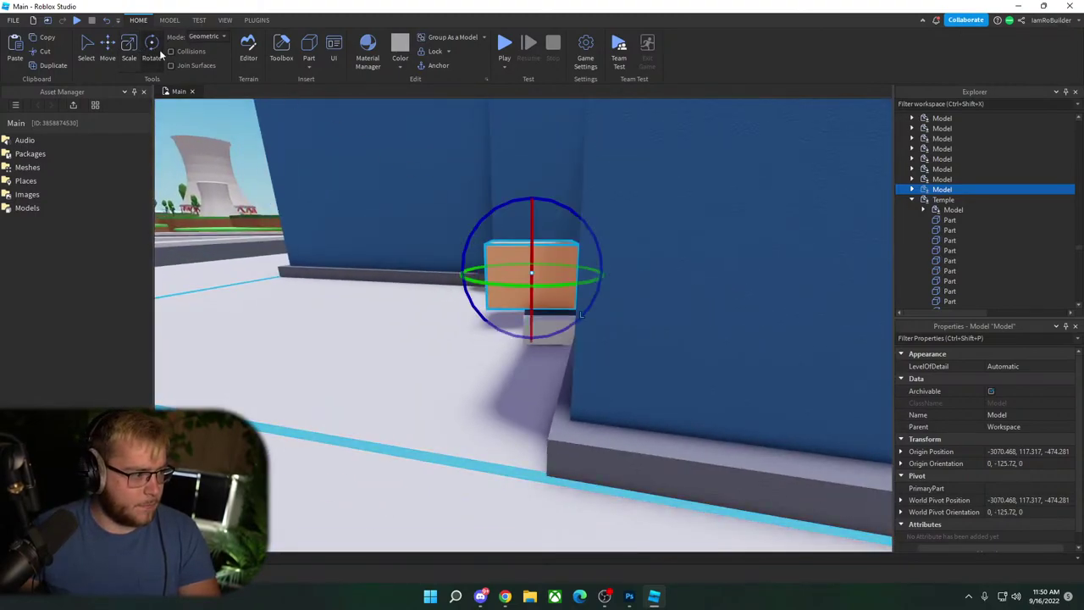
{"action": "key", "text": "a"}
{"action": "right_click_drag", "start_coordinate": [547, 222], "coordinate": [554, 222]}
{"action": "left_click_drag", "start_coordinate": [622, 199], "coordinate": [601, 215]}
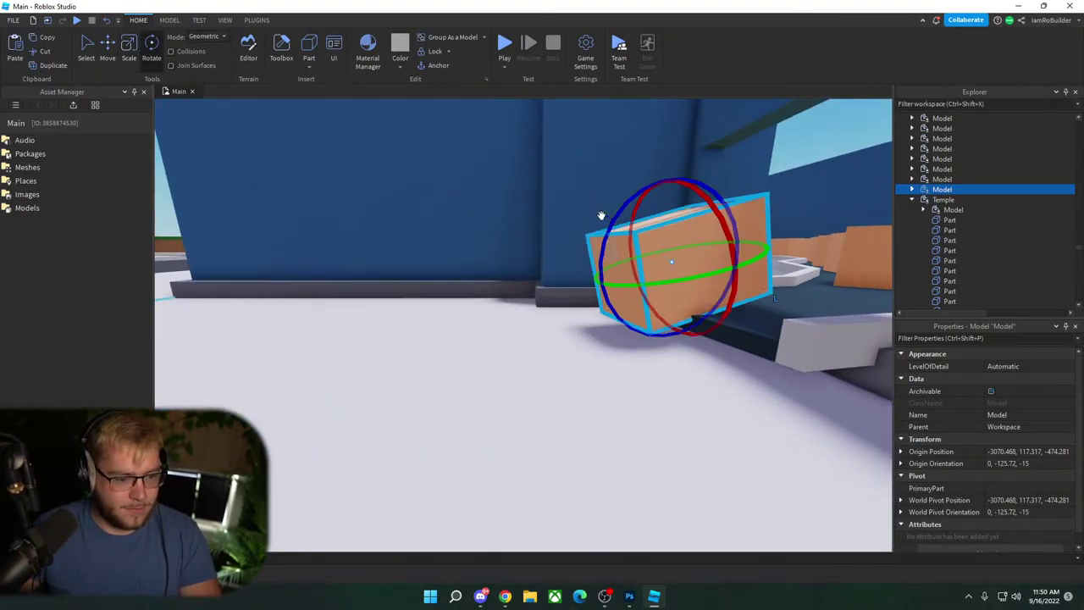
Step: Shift the tilted box outward and adjust it so it rests between the conveyor end and the floor
{"action": "left_click", "coordinate": [108, 47]}
{"action": "left_click_drag", "start_coordinate": [608, 282], "coordinate": [555, 295]}
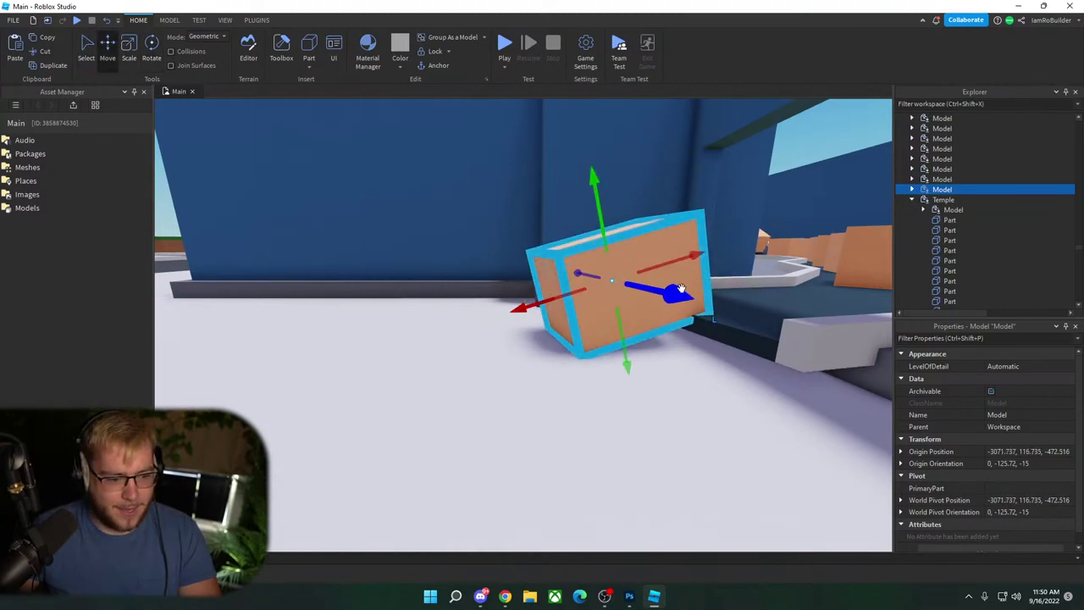
{"action": "left_click_drag", "start_coordinate": [685, 257], "coordinate": [693, 255]}
{"action": "right_click_drag", "start_coordinate": [632, 365], "coordinate": [630, 363]}
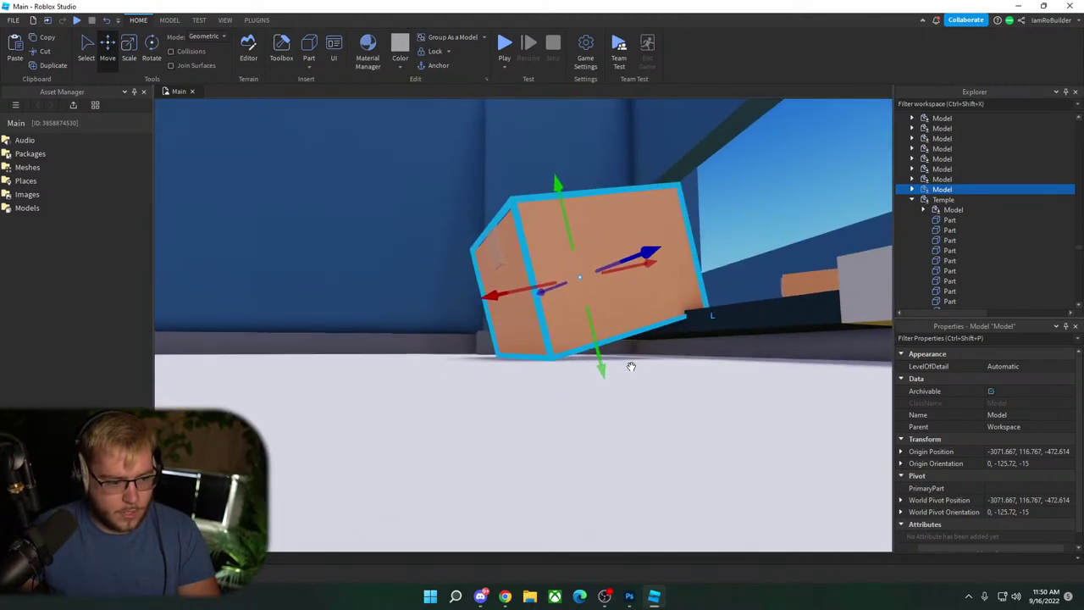
{"action": "left_click", "coordinate": [369, 217]}
{"action": "left_click", "coordinate": [574, 262]}
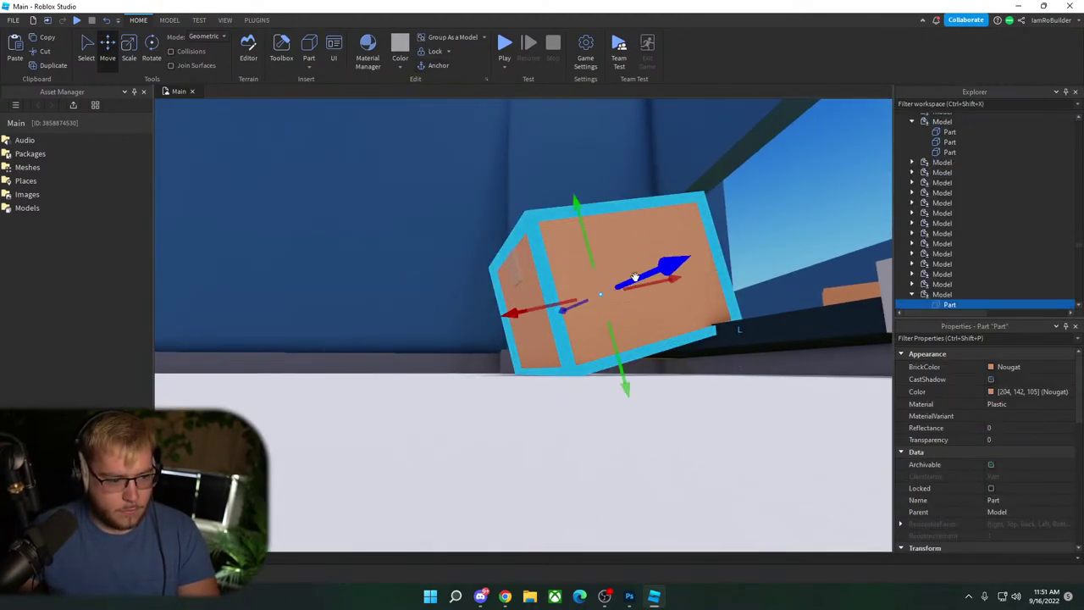
{"action": "left_click_drag", "start_coordinate": [590, 247], "coordinate": [588, 250]}
{"action": "scroll", "coordinate": [586, 296], "scroll_direction": "down", "scroll_amount": 8}
{"action": "right_click_drag", "start_coordinate": [586, 296], "coordinate": [585, 297]}
{"action": "left_click", "coordinate": [585, 299]}
{"action": "scroll", "coordinate": [586, 297], "scroll_direction": "up", "scroll_amount": 8}
{"action": "scroll", "coordinate": [581, 301], "scroll_direction": "down", "scroll_amount": 2}
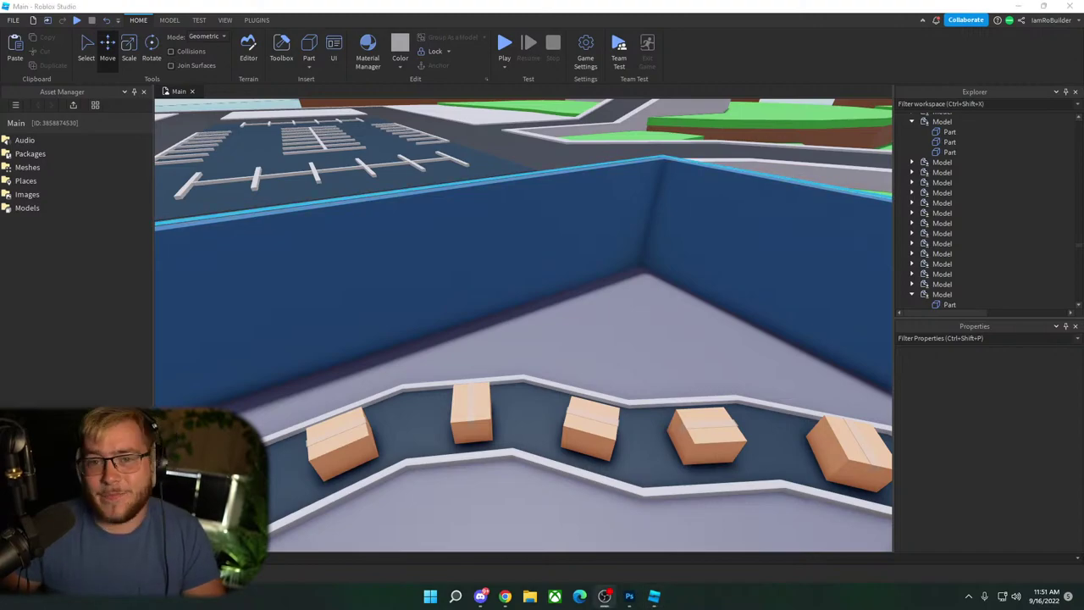
Step: Copy a conveyor rail segment and stand the copy upright as a post near the building's back corner
{"action": "right_click_drag", "start_coordinate": [578, 329], "coordinate": [583, 338]}
{"action": "left_click", "coordinate": [580, 337]}
{"action": "key", "text": "w"}
{"action": "left_click", "coordinate": [531, 365], "text": "alt"}
{"action": "key", "text": "ctrl+c"}
{"action": "key", "text": "ctrl+v"}
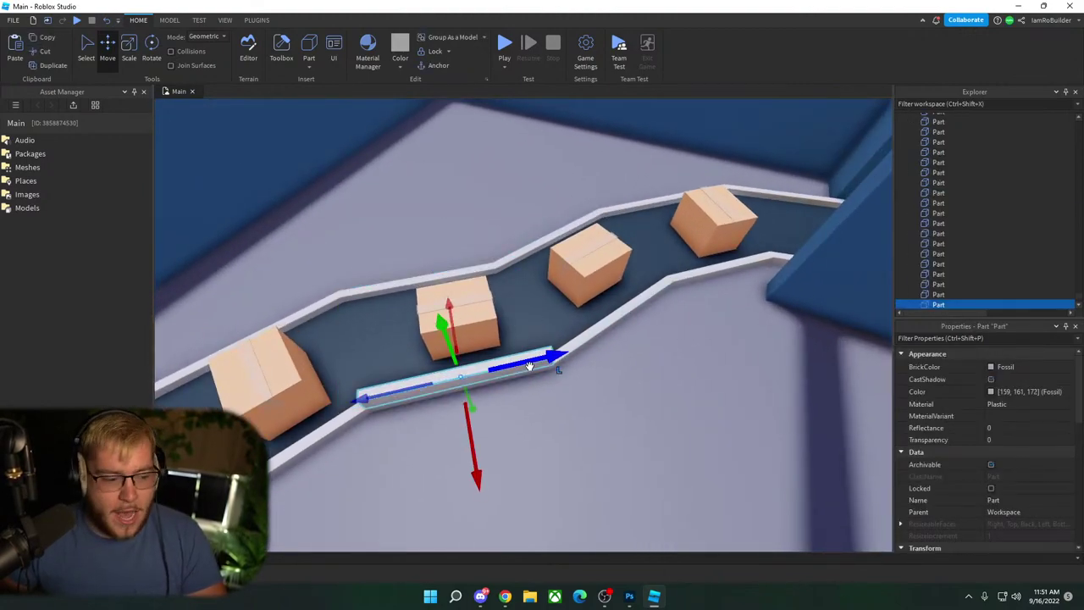
{"action": "left_click_drag", "start_coordinate": [527, 366], "coordinate": [435, 161]}
{"action": "key", "text": "ctrl+3"}
{"action": "scroll", "coordinate": [432, 195], "scroll_direction": "up", "scroll_amount": 5}
{"action": "scroll", "coordinate": [430, 170], "scroll_direction": "down", "scroll_amount": 6}
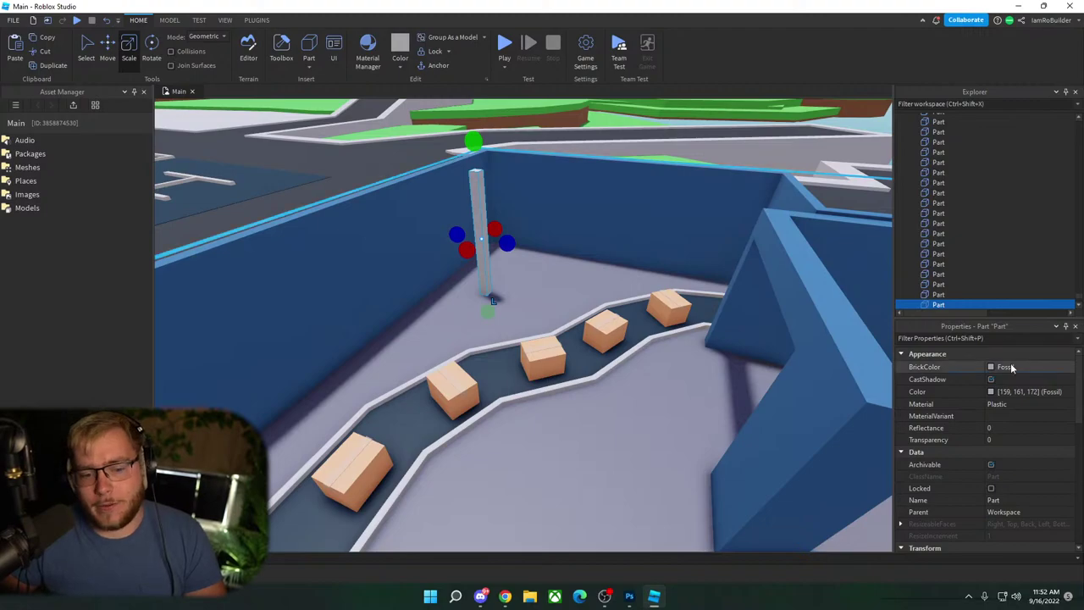
Step: Colour the upright post Smoky grey and place it against the blue wall
{"action": "left_click", "coordinate": [1010, 366]}
{"action": "left_click", "coordinate": [1006, 567]}
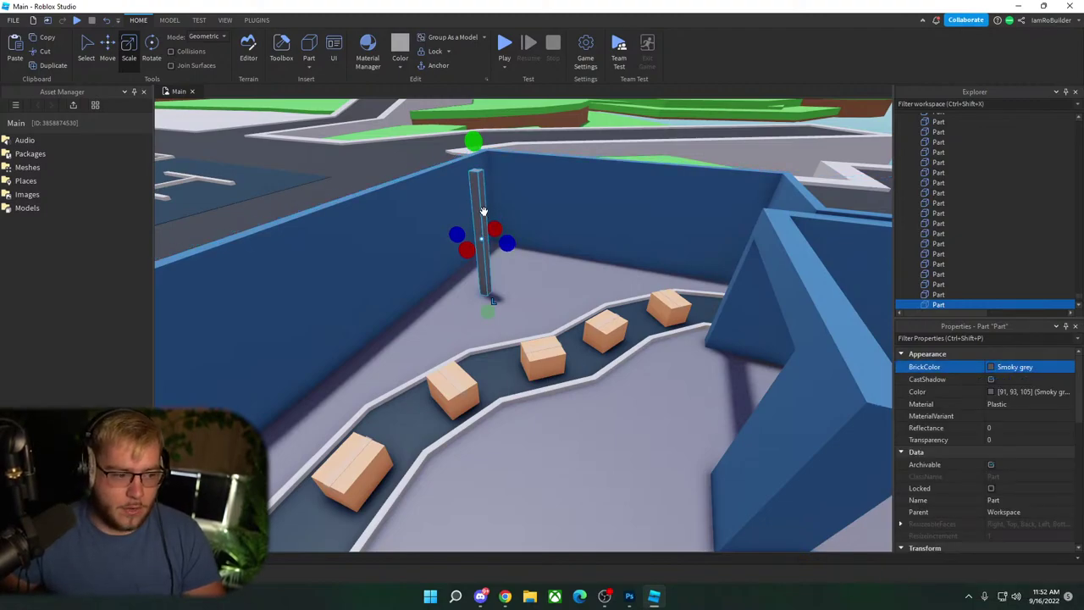
{"action": "left_click_drag", "start_coordinate": [472, 210], "coordinate": [430, 210]}
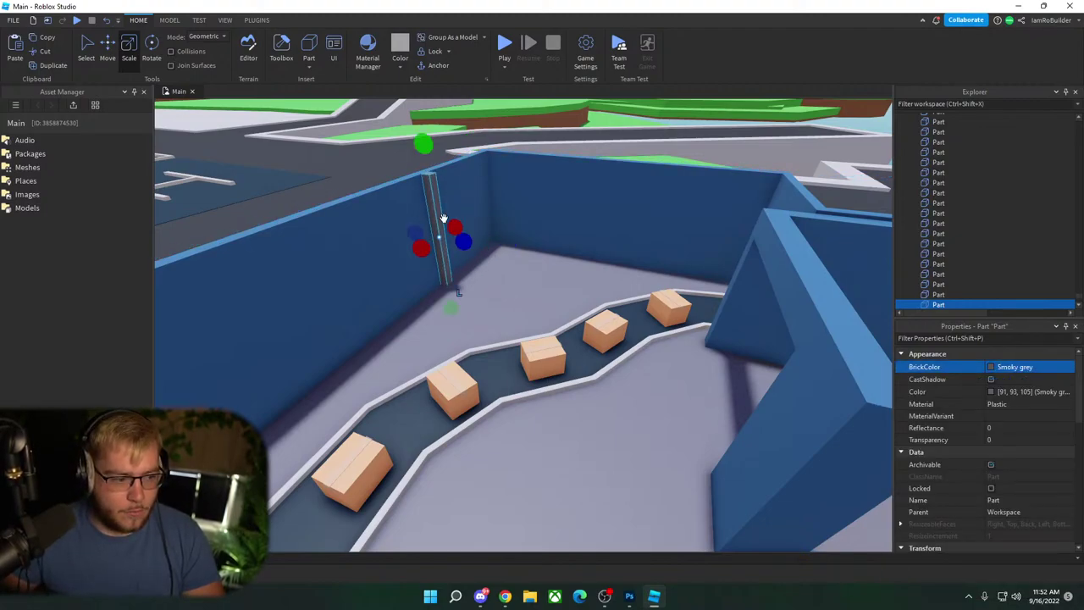
{"action": "key", "text": "w"}
{"action": "right_click_drag", "start_coordinate": [506, 220], "coordinate": [506, 243]}
{"action": "scroll", "coordinate": [505, 243], "scroll_direction": "down", "scroll_amount": 5}
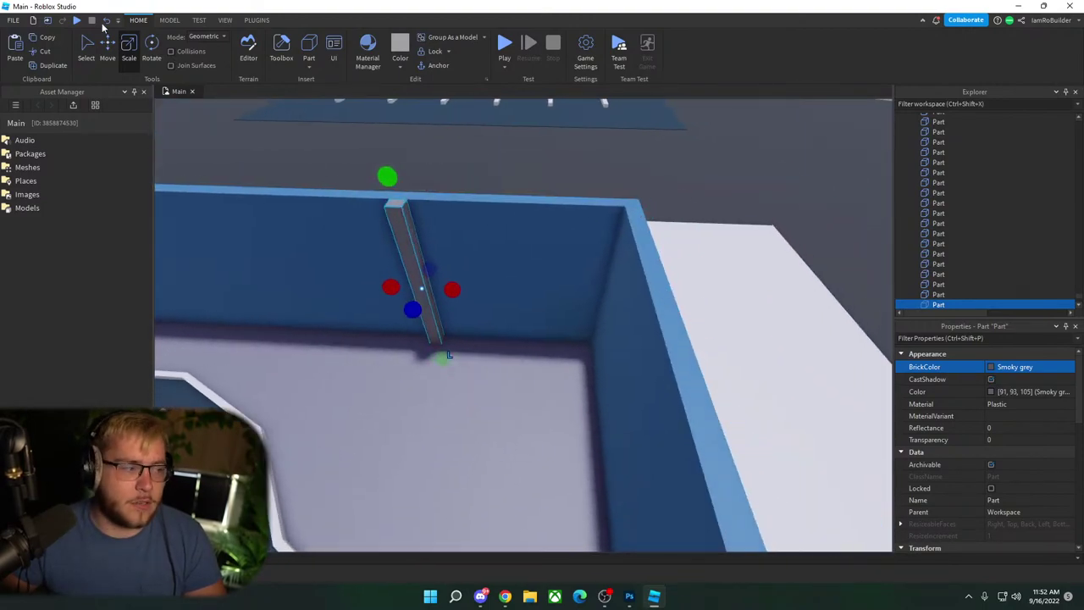
Step: Duplicate the post into the wall corner, and duplicate that pair outward to form four shelf legs
{"action": "key", "text": "ctrl+2"}
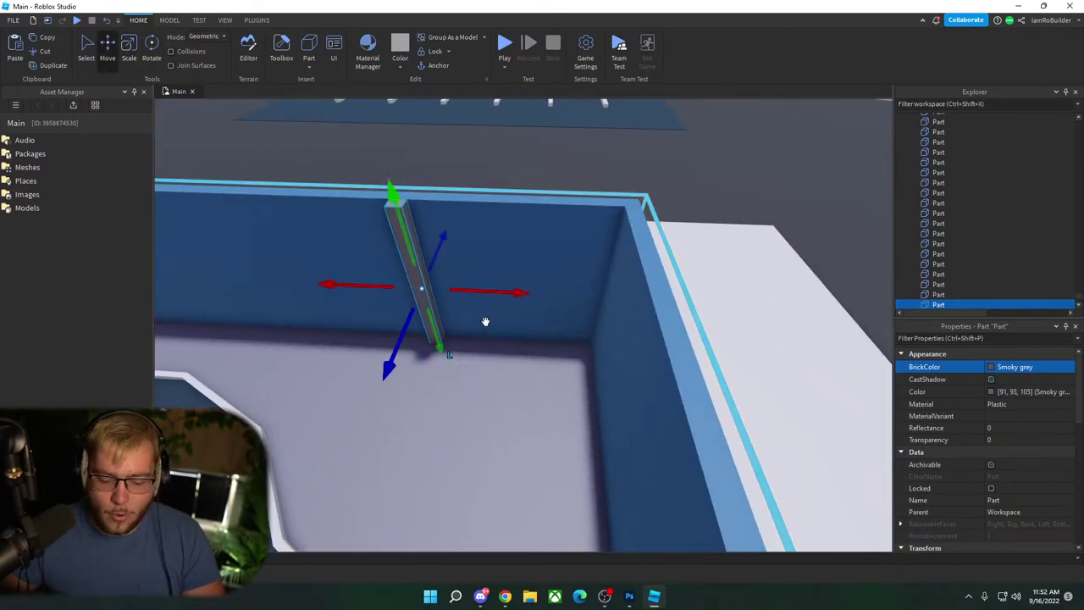
{"action": "key", "text": "ctrl+d"}
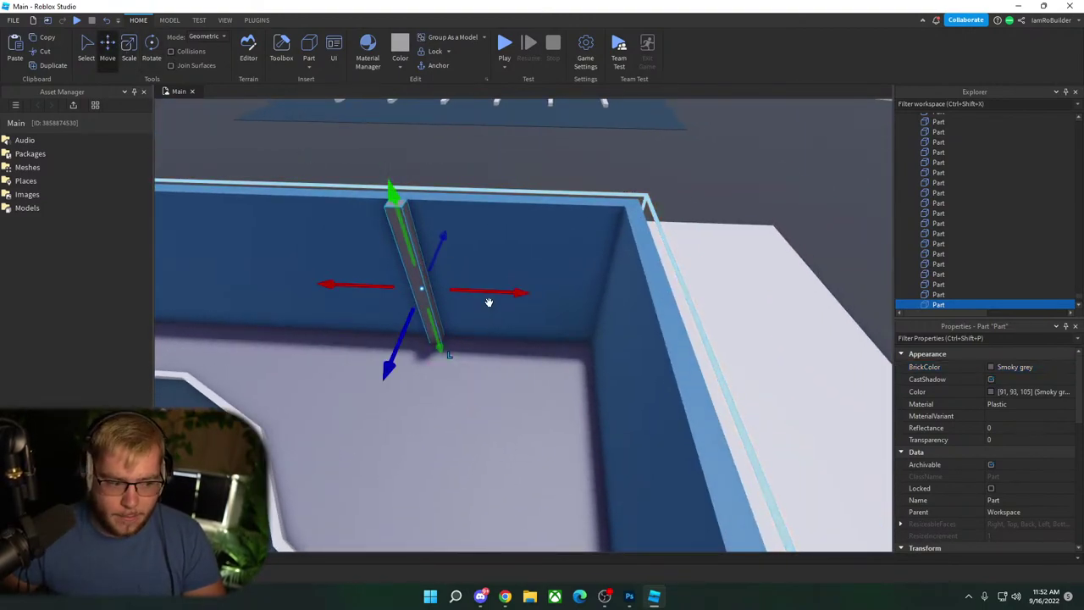
{"action": "left_click_drag", "start_coordinate": [489, 298], "coordinate": [669, 294]}
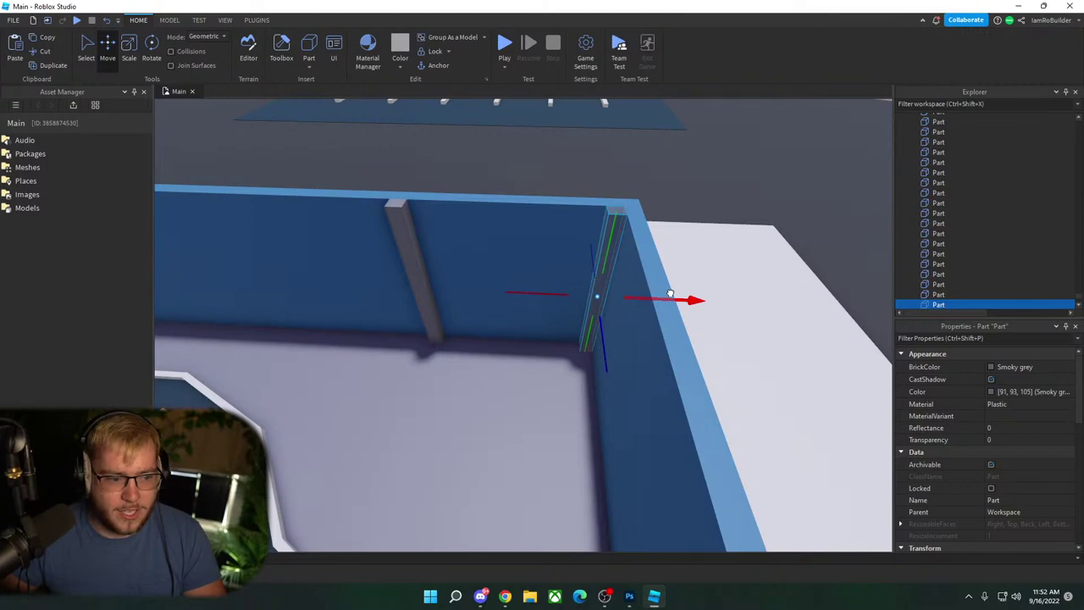
{"action": "left_click", "coordinate": [426, 281], "text": "ctrl"}
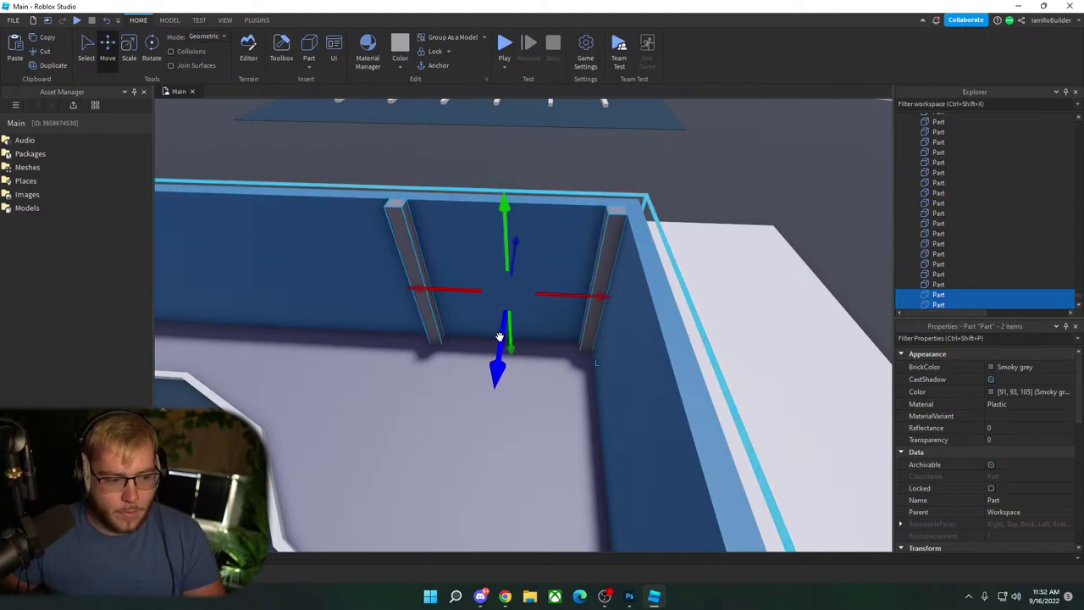
{"action": "right_click_drag", "start_coordinate": [427, 280], "coordinate": [608, 370]}
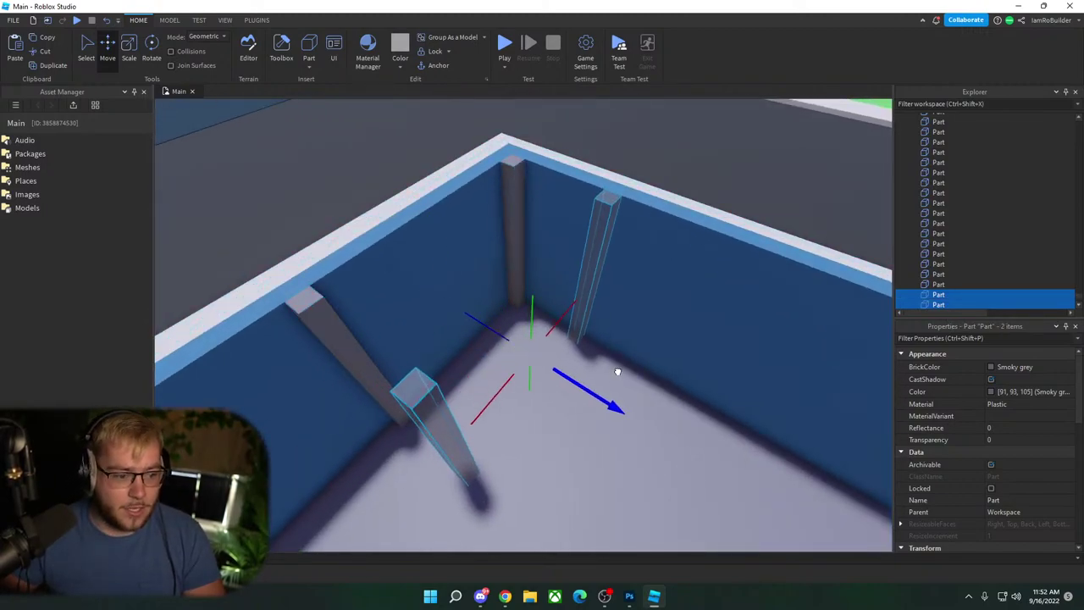
{"action": "left_click", "coordinate": [716, 140]}
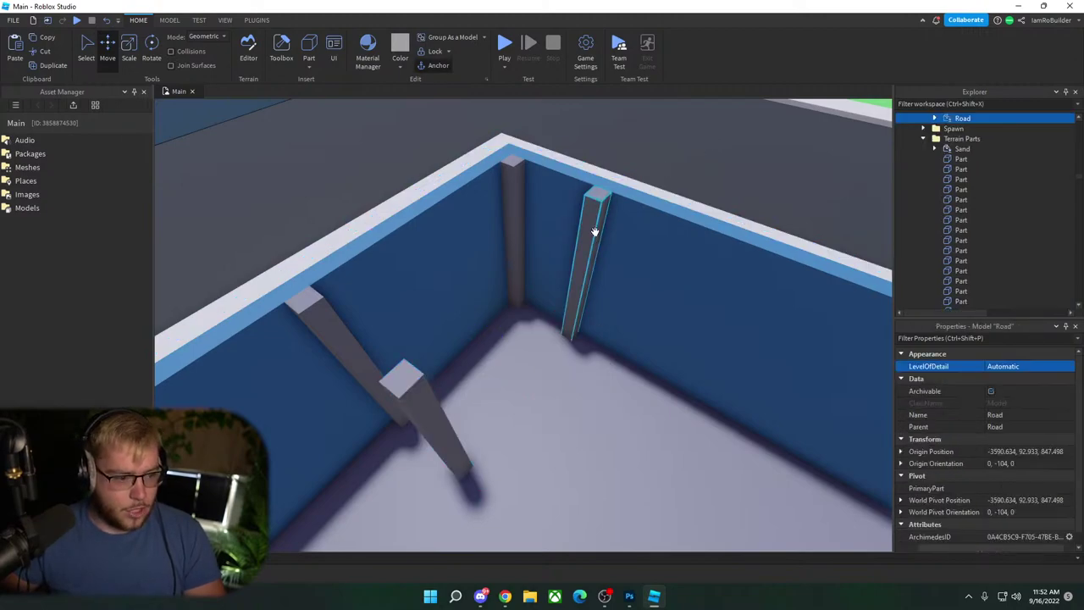
Step: Duplicate the front post beside the wall, shorten the copy and stretch it back toward the corner post
{"action": "left_click", "coordinate": [595, 232]}
{"action": "left_click", "coordinate": [129, 47]}
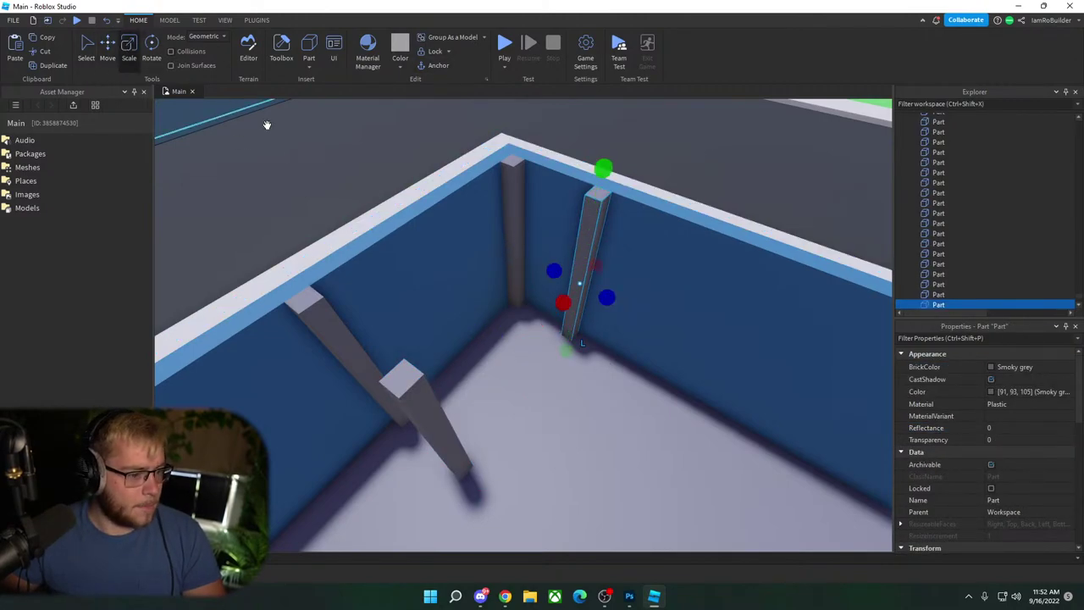
{"action": "left_click_drag", "start_coordinate": [600, 172], "coordinate": [585, 244]}
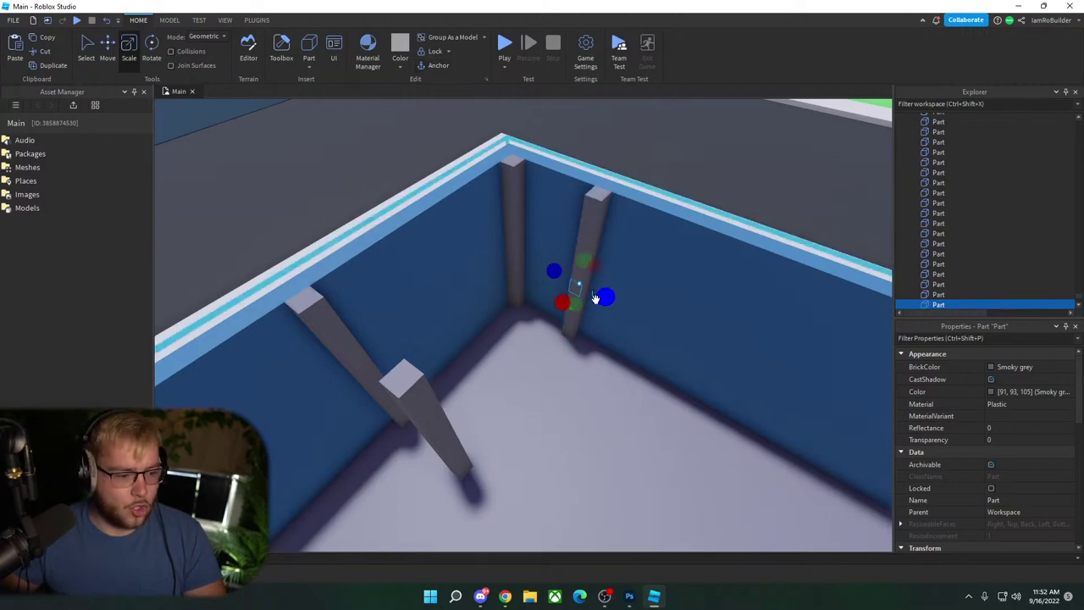
{"action": "mouse_move", "coordinate": [555, 272]}
{"action": "left_mouse_down"}
{"action": "mouse_move", "coordinate": [505, 251]}
{"action": "mouse_move", "coordinate": [559, 252]}
{"action": "left_mouse_up"}
{"action": "left_click_drag", "start_coordinate": [526, 284], "coordinate": [507, 294]}
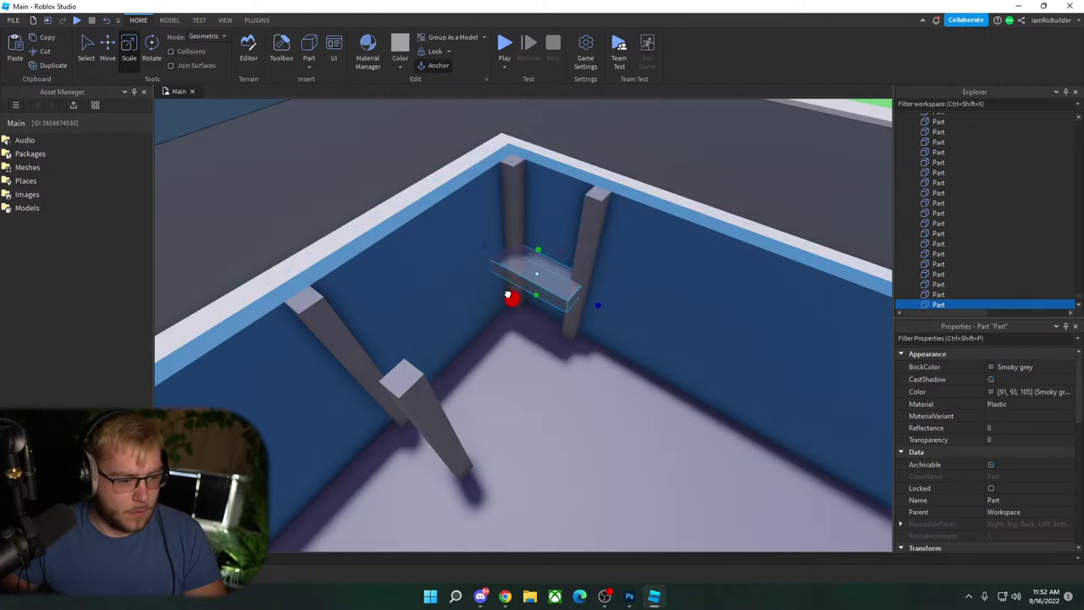
Step: Extend the short piece across to the opposite legs and thin it into a flat shelf board
{"action": "right_click_drag", "start_coordinate": [507, 294], "coordinate": [486, 300]}
{"action": "left_click_drag", "start_coordinate": [508, 294], "coordinate": [425, 304]}
{"action": "key", "text": "w"}
{"action": "right_click_drag", "start_coordinate": [622, 339], "coordinate": [624, 353]}
{"action": "key", "text": "s"}
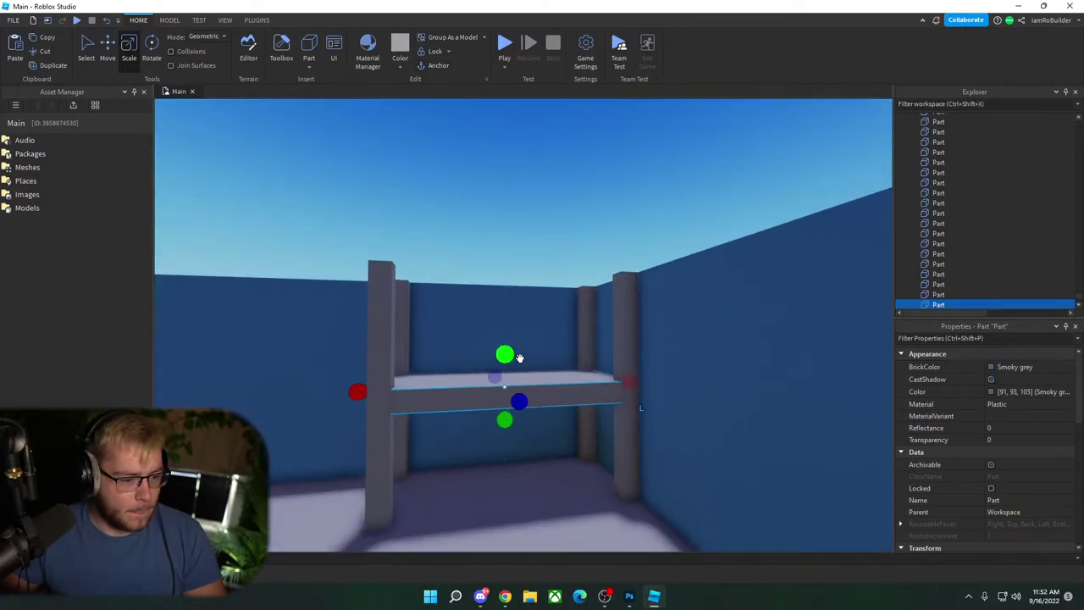
{"action": "left_click_drag", "start_coordinate": [507, 352], "coordinate": [506, 367]}
Step: Duplicate the shelf board to the top of the four legs and raise the middle board slightly
{"action": "left_click", "coordinate": [107, 47]}
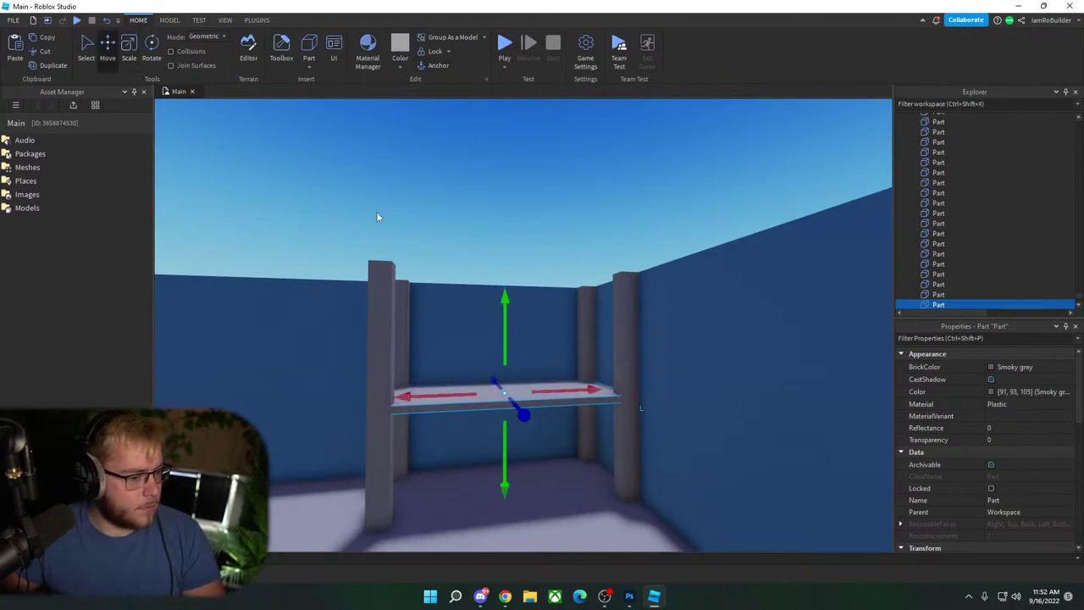
{"action": "left_click_drag", "start_coordinate": [508, 309], "coordinate": [481, 204]}
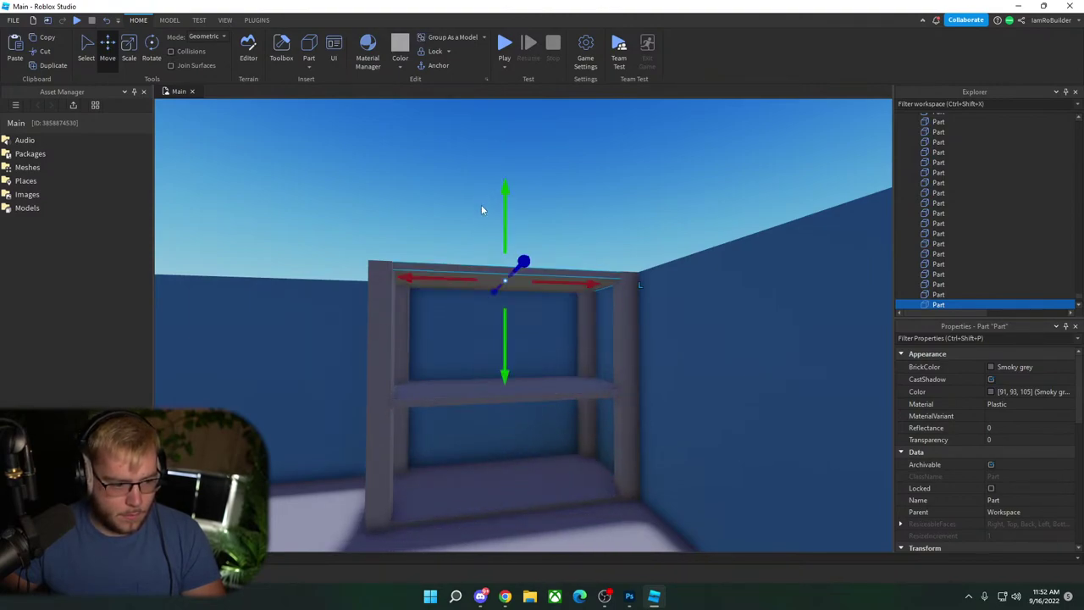
{"action": "left_click", "coordinate": [554, 394]}
{"action": "left_click_drag", "start_coordinate": [505, 335], "coordinate": [501, 325]}
{"action": "left_click", "coordinate": [588, 207]}
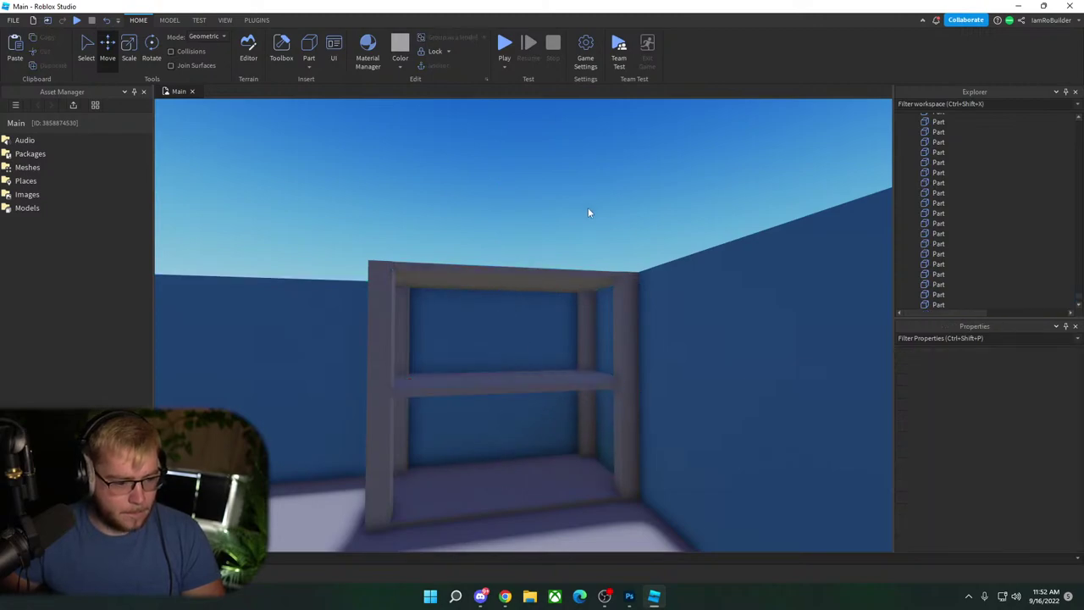
Step: Copy a cardboard box from the conveyor to the shelf and arrange four on the lowest level, three side by side with one stacked on top
{"action": "right_click_drag", "start_coordinate": [588, 207], "coordinate": [588, 231]}
{"action": "scroll", "coordinate": [588, 231], "scroll_direction": "down", "scroll_amount": 5}
{"action": "left_click", "coordinate": [471, 383]}
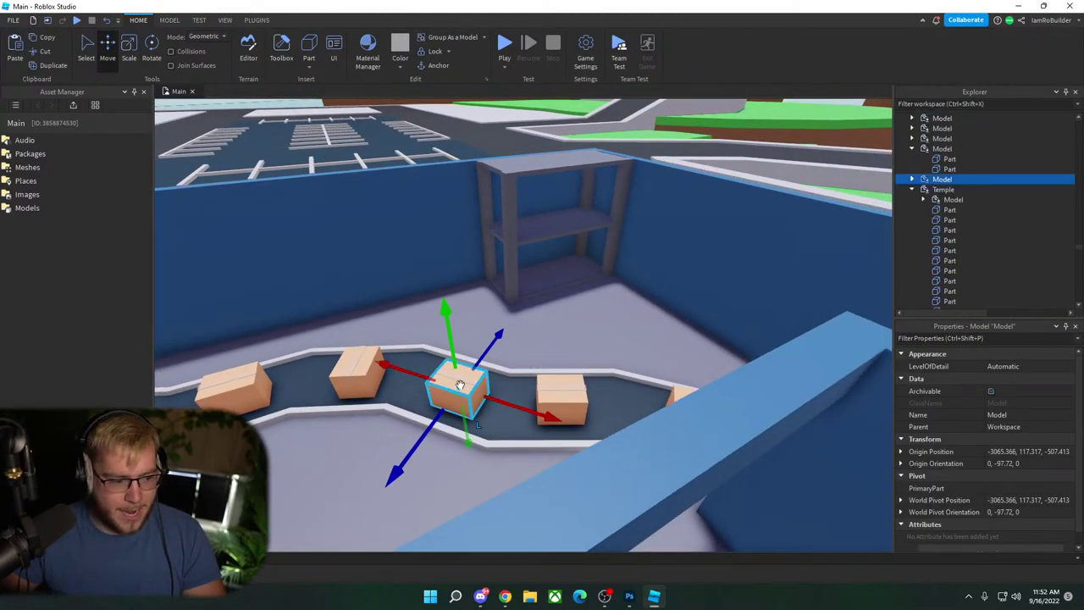
{"action": "left_click_drag", "start_coordinate": [471, 383], "coordinate": [493, 282]}
{"action": "key", "text": "ctrl+d"}
{"action": "key", "text": "ctrl+d"}
{"action": "key", "text": "ctrl+r"}
{"action": "key", "text": "ctrl+d"}
{"action": "left_click_drag", "start_coordinate": [527, 246], "coordinate": [594, 229]}
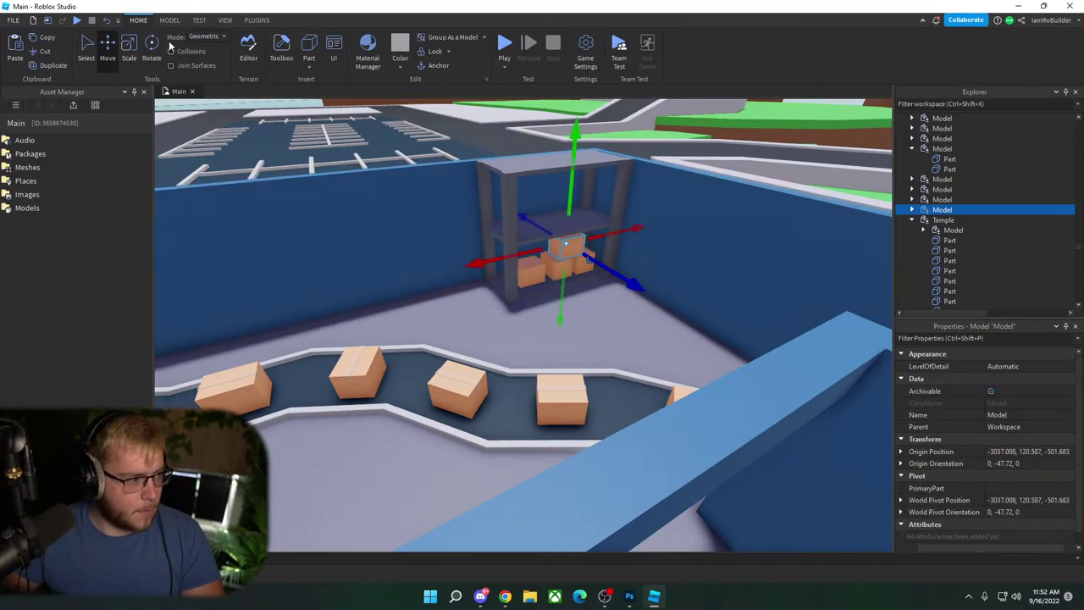
Step: Rotate the stacked top box slightly so that it sits at an angle on the boxes beneath it
{"action": "left_click", "coordinate": [152, 46]}
{"action": "left_click_drag", "start_coordinate": [576, 279], "coordinate": [556, 262]}
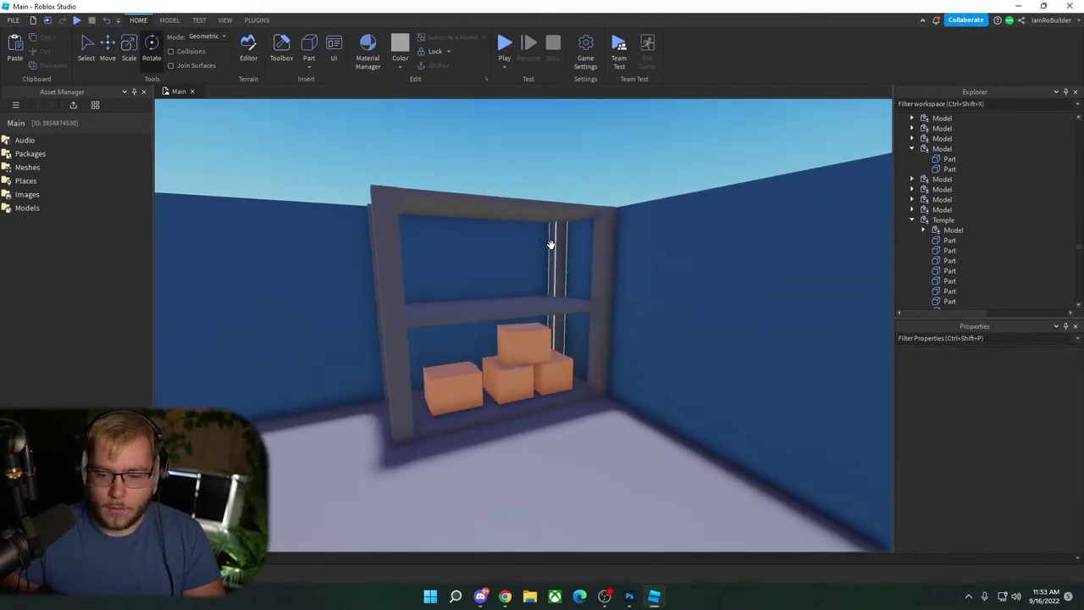
{"action": "right_click_drag", "start_coordinate": [550, 245], "coordinate": [550, 244]}
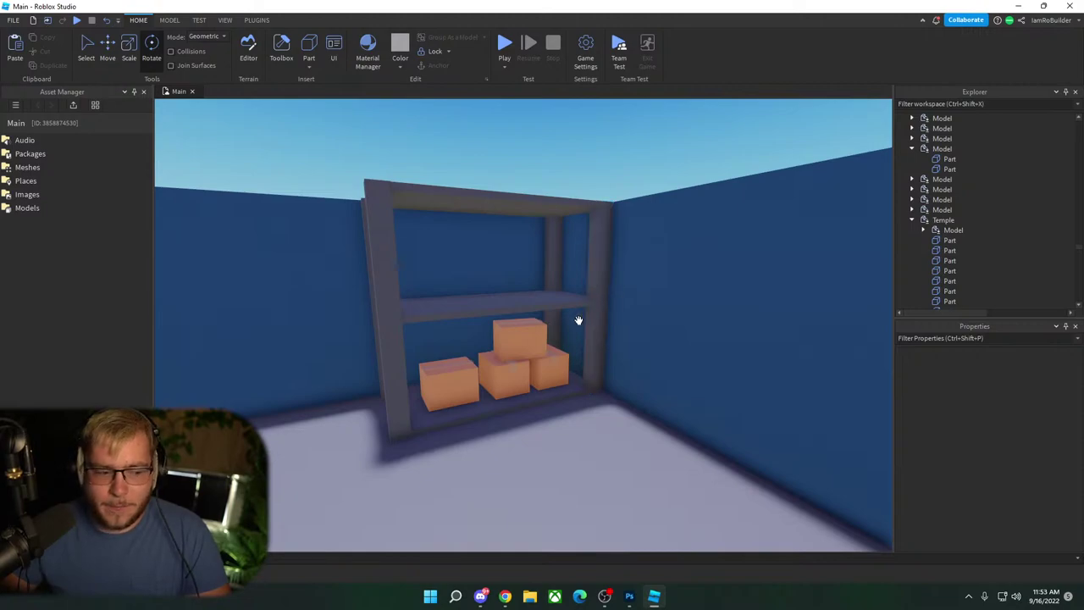
{"action": "left_click", "coordinate": [521, 346]}
{"action": "left_click_drag", "start_coordinate": [519, 357], "coordinate": [501, 351]}
{"action": "left_click", "coordinate": [311, 204]}
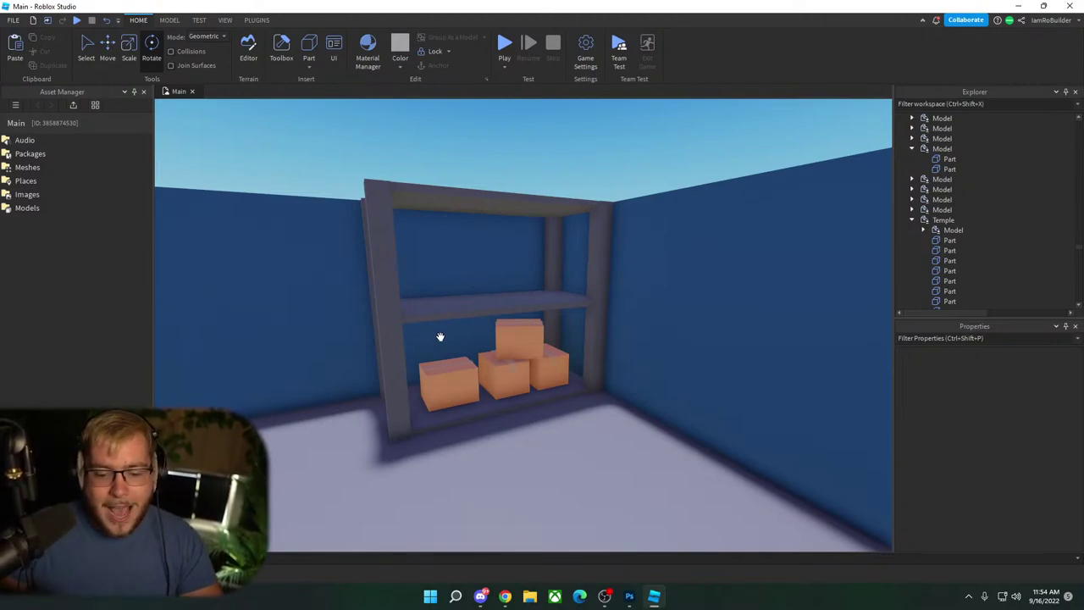
Step: Duplicate the separate lower box onto the middle shelf near the wall corner and rotate the copy
{"action": "left_click", "coordinate": [450, 385]}
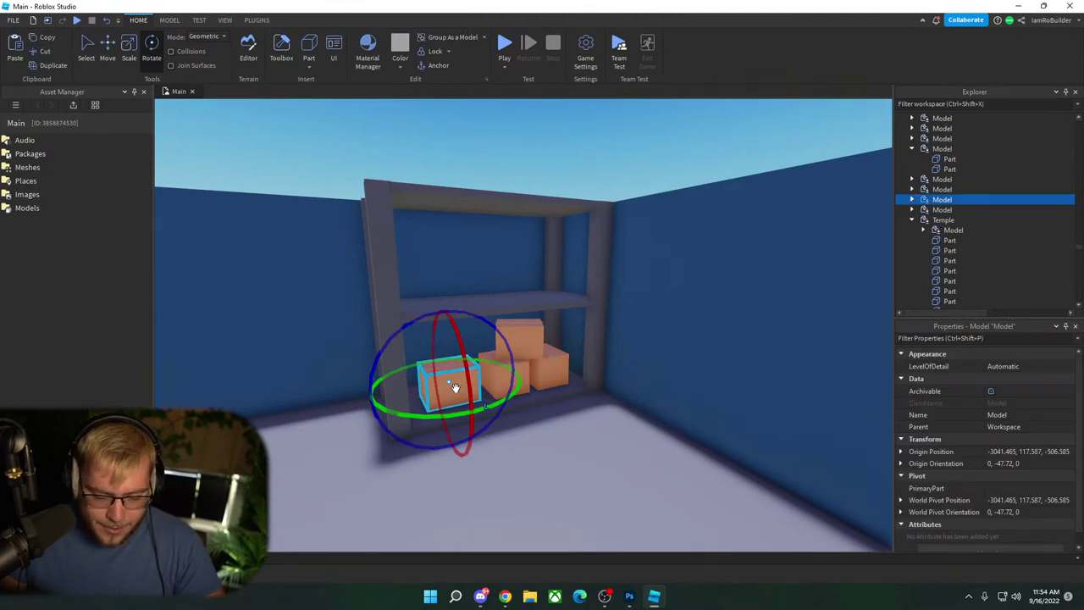
{"action": "key", "text": "ctrl+d"}
{"action": "left_click_drag", "start_coordinate": [440, 387], "coordinate": [538, 273]}
{"action": "key", "text": "ctrl+z"}
{"action": "scroll", "coordinate": [545, 287], "scroll_direction": "up", "scroll_amount": 5}
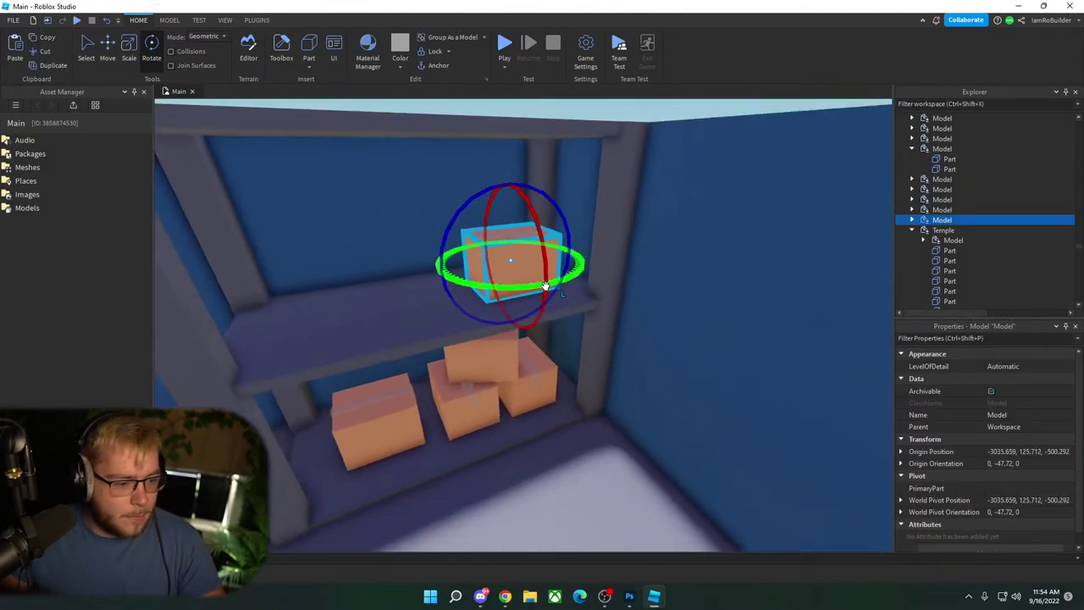
{"action": "scroll", "coordinate": [544, 286], "scroll_direction": "down", "scroll_amount": 5}
{"action": "left_click_drag", "start_coordinate": [523, 310], "coordinate": [449, 303]}
Step: Duplicate the middle-shelf box and move the copy along the board to the opposite end of the shelf
{"action": "key", "text": "ctrl+d"}
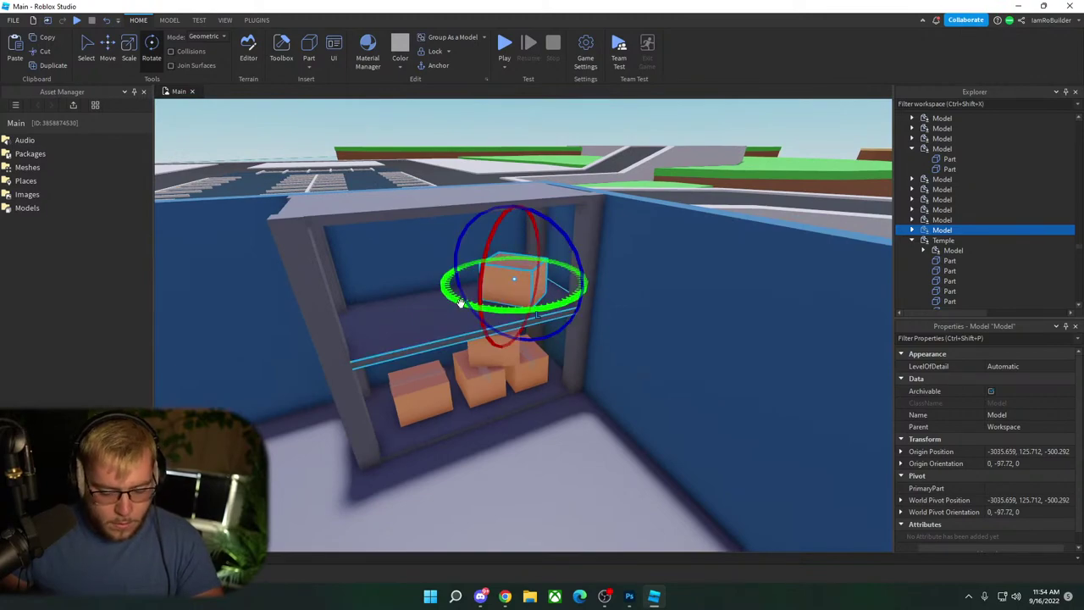
{"action": "left_click", "coordinate": [109, 51]}
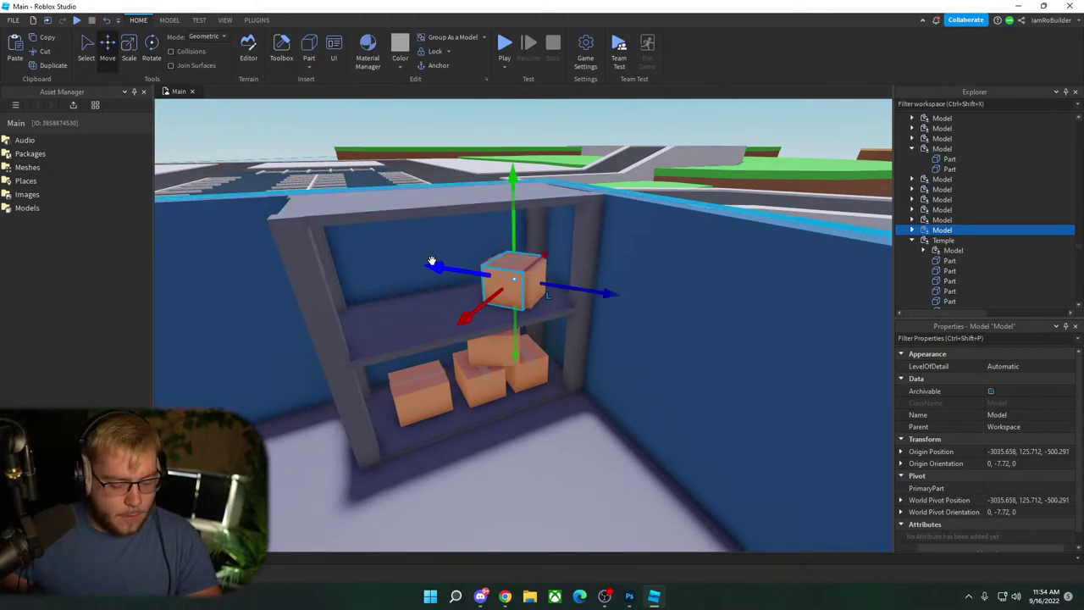
{"action": "left_click_drag", "start_coordinate": [448, 266], "coordinate": [328, 323]}
{"action": "left_click", "coordinate": [494, 141]}
Step: Rotate four neighbouring boxes along the middle of the conveyor by different small amounts so they look unevenly placed
{"action": "right_click_drag", "start_coordinate": [496, 211], "coordinate": [521, 208]}
{"action": "left_click", "coordinate": [577, 233]}
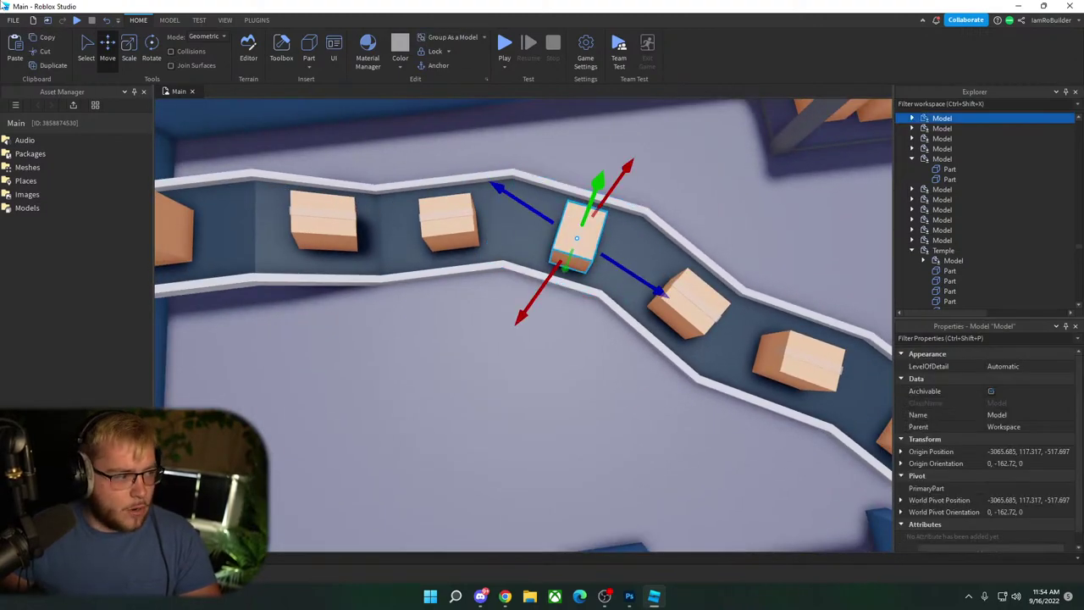
{"action": "left_click", "coordinate": [154, 46]}
{"action": "left_click_drag", "start_coordinate": [593, 308], "coordinate": [574, 308]}
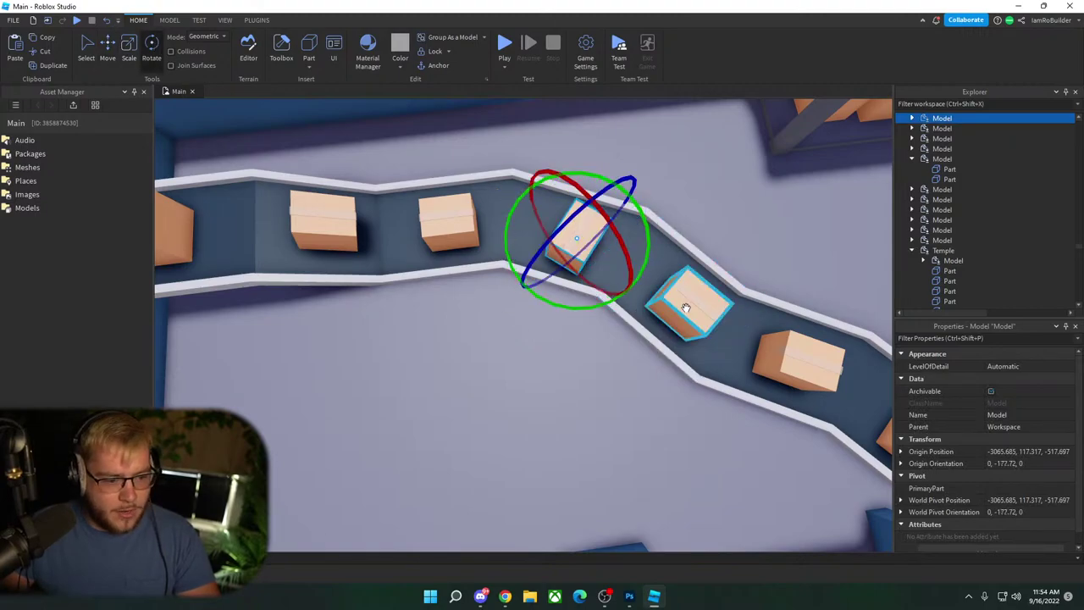
{"action": "left_click", "coordinate": [686, 307]}
{"action": "left_click_drag", "start_coordinate": [669, 360], "coordinate": [690, 376]}
{"action": "left_click", "coordinate": [793, 358]}
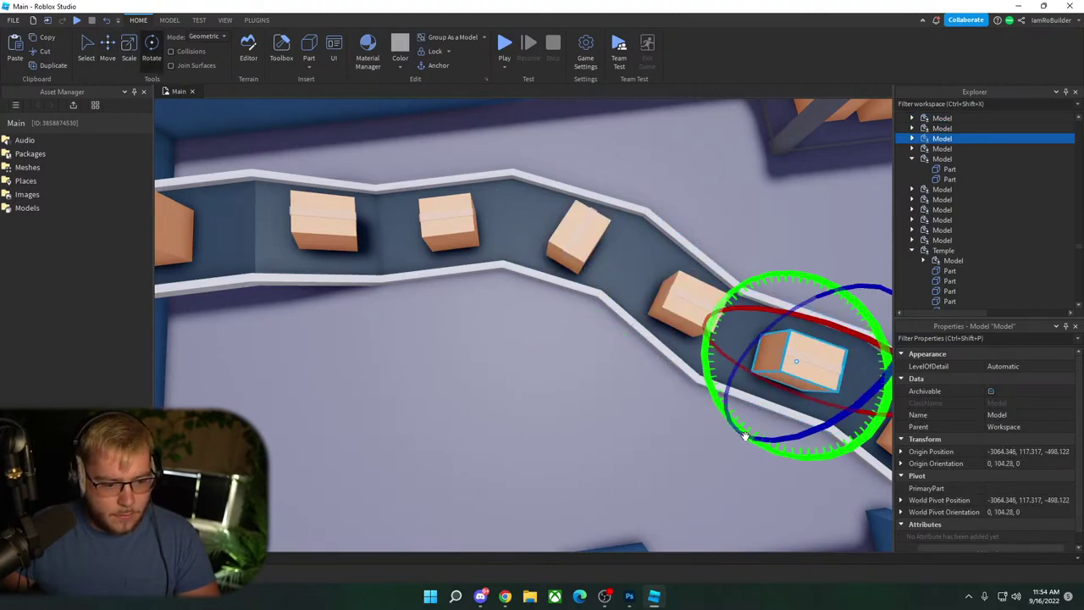
{"action": "left_click_drag", "start_coordinate": [743, 435], "coordinate": [727, 424]}
{"action": "left_click", "coordinate": [449, 222]}
{"action": "left_click_drag", "start_coordinate": [501, 270], "coordinate": [506, 268]}
Step: Rotate the box at the raised end of the conveyor and the box nearest the small room
{"action": "right_click_drag", "start_coordinate": [507, 268], "coordinate": [450, 226]}
{"action": "left_click", "coordinate": [436, 185]}
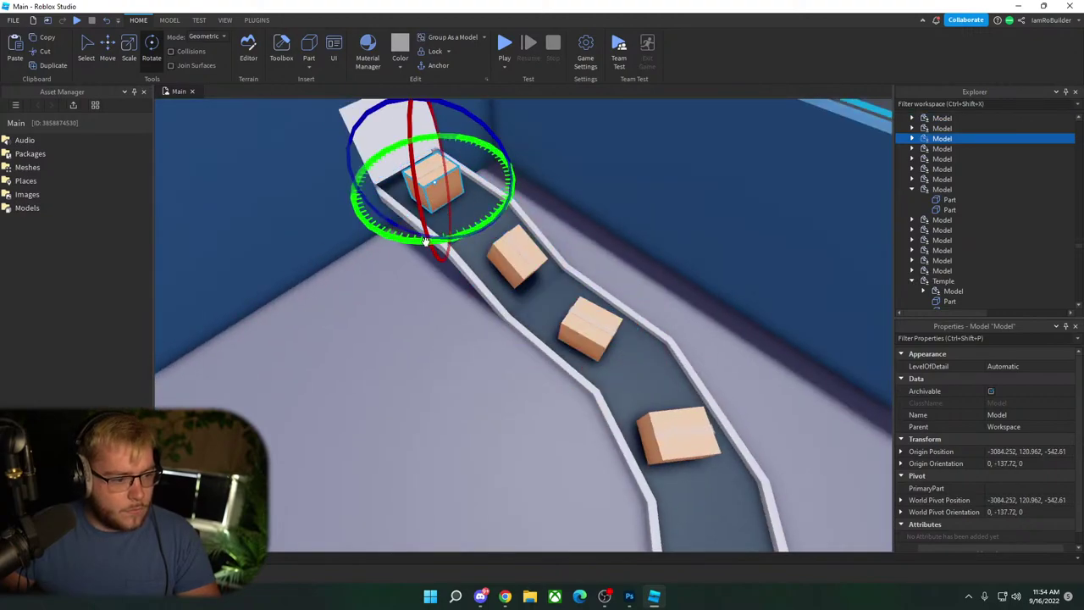
{"action": "left_click_drag", "start_coordinate": [430, 242], "coordinate": [459, 239]}
{"action": "right_click_drag", "start_coordinate": [499, 252], "coordinate": [528, 265]}
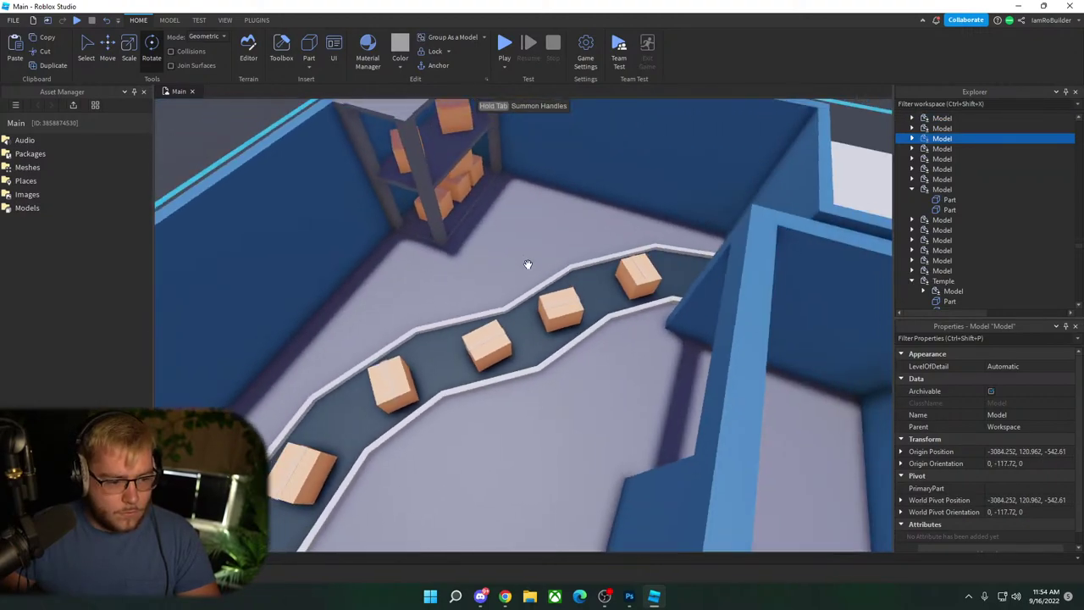
{"action": "left_click", "coordinate": [643, 285]}
{"action": "left_click_drag", "start_coordinate": [617, 335], "coordinate": [586, 305]}
Step: Change the BrickColor of the small room's window glass to Baby blue
{"action": "right_click_drag", "start_coordinate": [584, 299], "coordinate": [588, 302]}
{"action": "left_click", "coordinate": [587, 299]}
{"action": "scroll", "coordinate": [587, 301], "scroll_direction": "down", "scroll_amount": 4}
{"action": "scroll", "coordinate": [587, 303], "scroll_direction": "up", "scroll_amount": 4}
{"action": "scroll", "coordinate": [587, 302], "scroll_direction": "up", "scroll_amount": 5}
{"action": "left_click", "coordinate": [571, 288]}
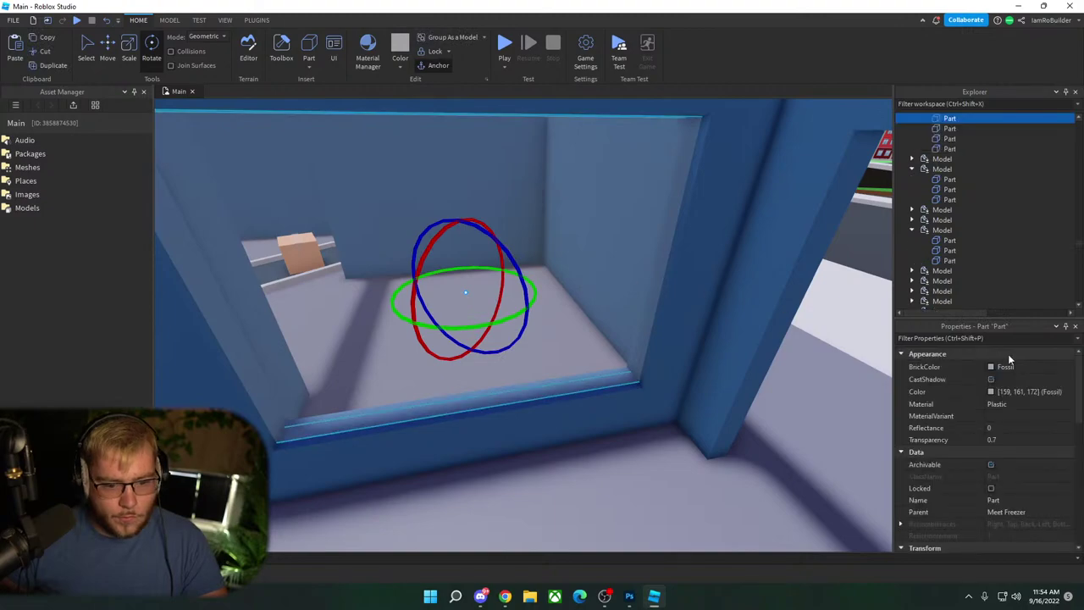
{"action": "left_click", "coordinate": [1033, 367]}
{"action": "left_click", "coordinate": [995, 467]}
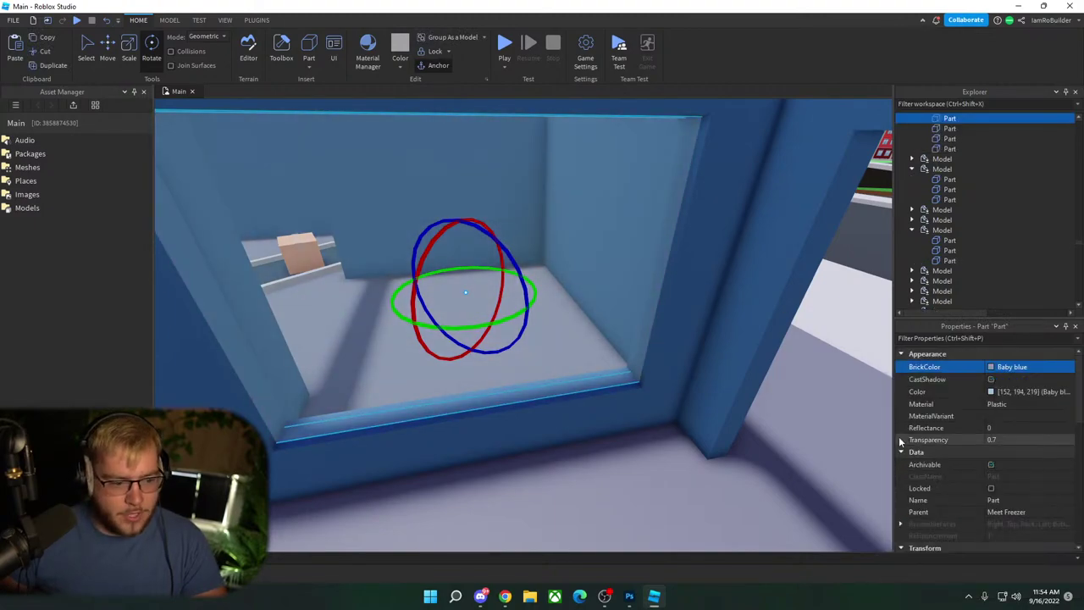
Step: Set the window glass's Reflectance to 0.45
{"action": "left_click", "coordinate": [1008, 428]}
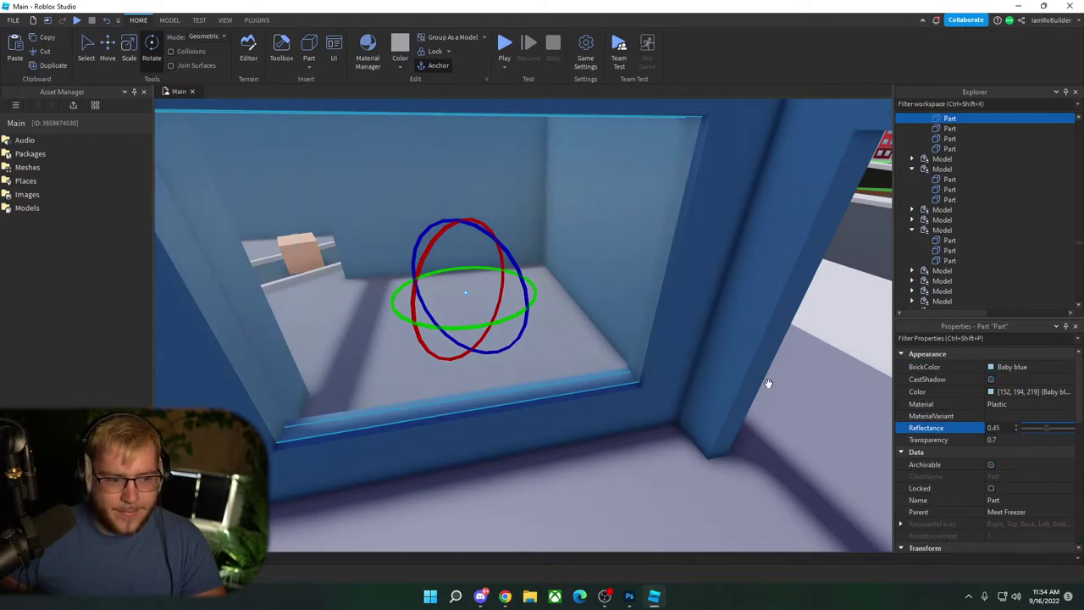
{"action": "right_click_drag", "start_coordinate": [678, 327], "coordinate": [649, 307]}
{"action": "scroll", "coordinate": [645, 314], "scroll_direction": "down", "scroll_amount": 3}
{"action": "left_click", "coordinate": [129, 47]}
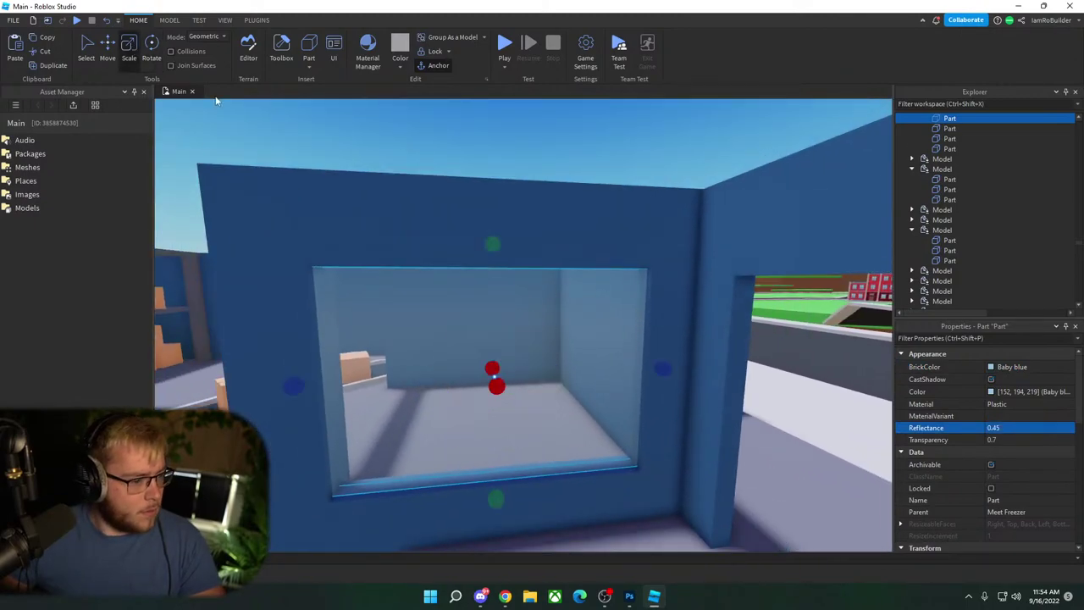
{"action": "left_click", "coordinate": [618, 133]}
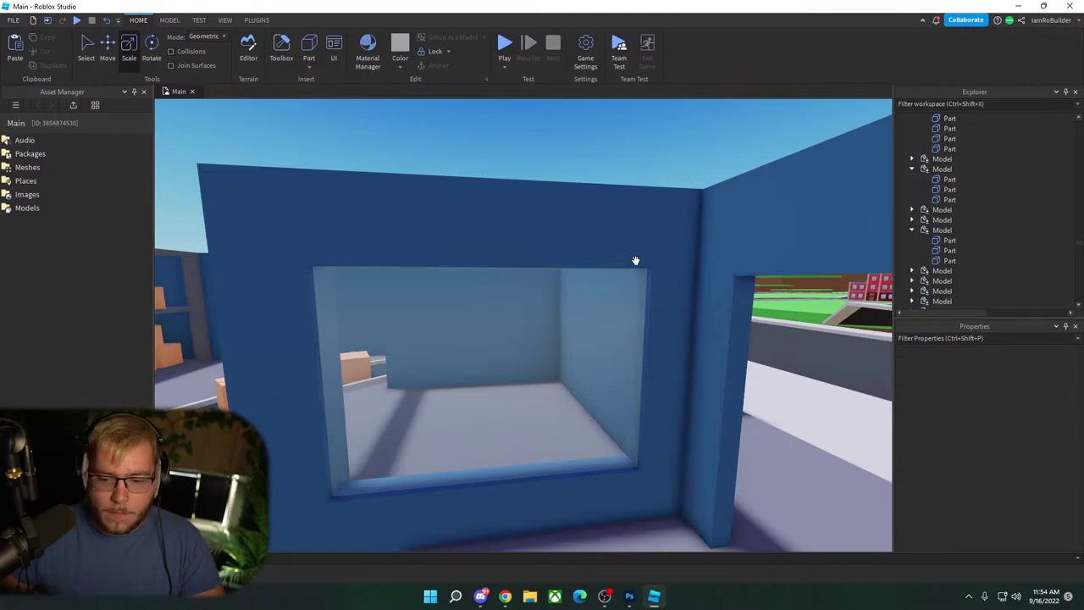
Step: Duplicate the beam above the small room's wide doorway and lower the copy to the floor of the opening
{"action": "scroll", "coordinate": [667, 271], "scroll_direction": "down", "scroll_amount": 3}
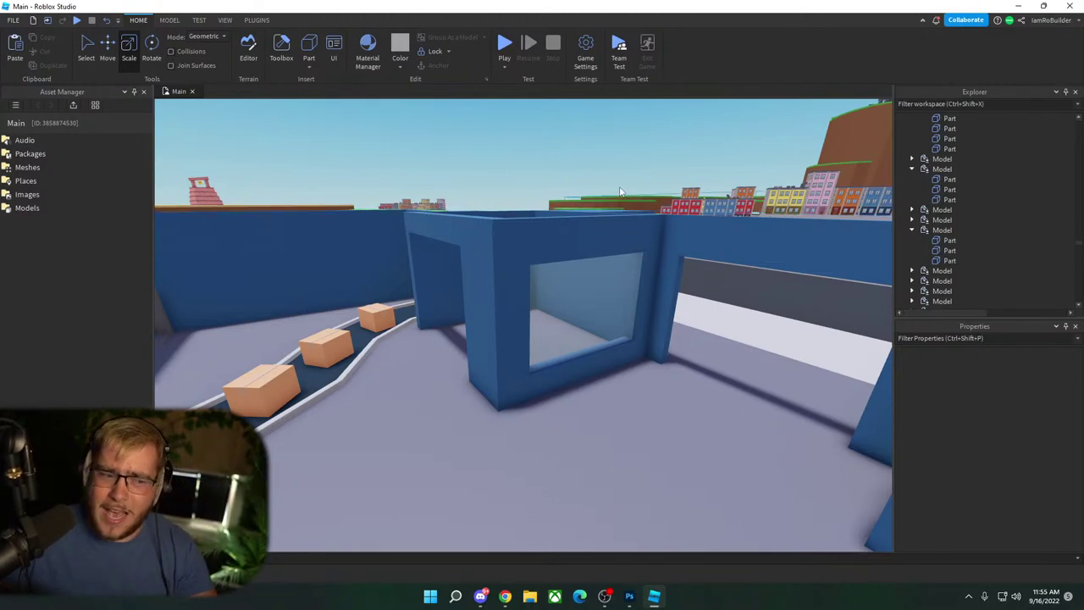
{"action": "key", "text": "w"}
{"action": "right_click_drag", "start_coordinate": [586, 263], "coordinate": [604, 262]}
{"action": "key", "text": "s"}
{"action": "right_click_drag", "start_coordinate": [582, 299], "coordinate": [506, 271]}
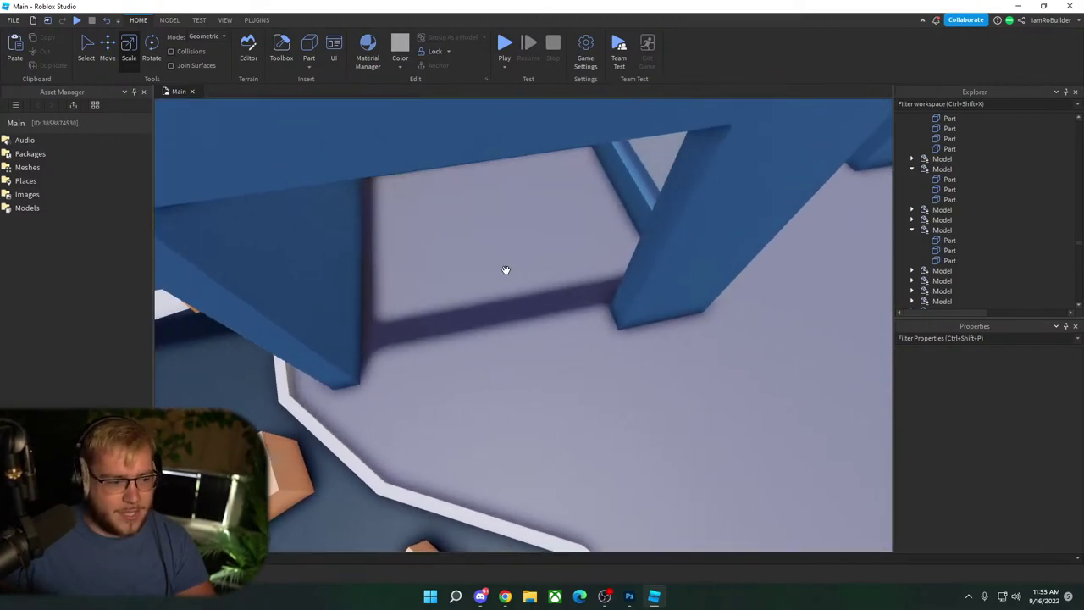
{"action": "left_click", "coordinate": [450, 180]}
{"action": "key", "text": "ctrl+d"}
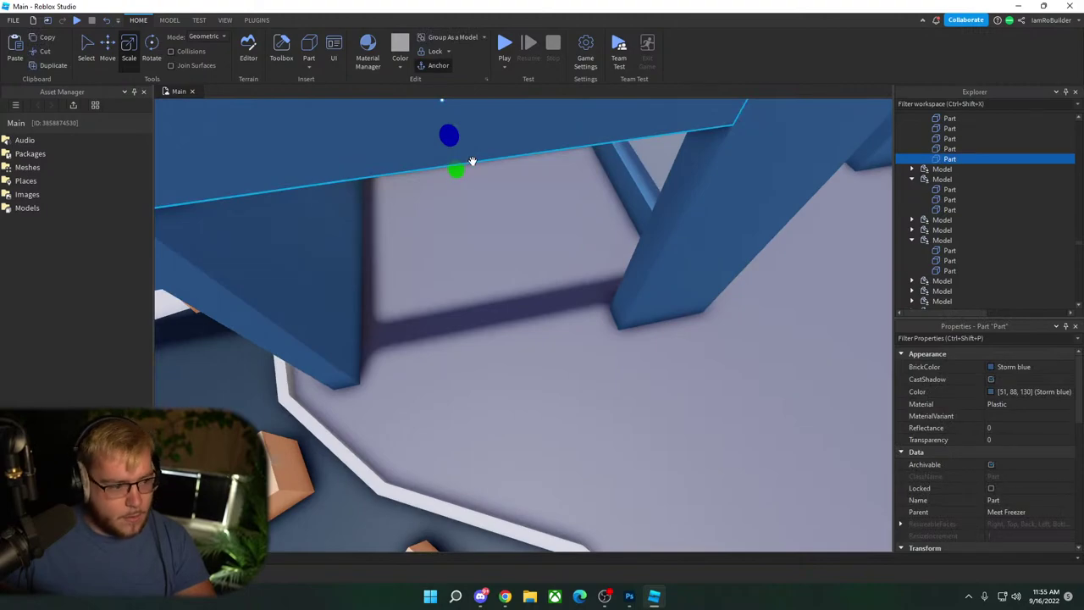
{"action": "scroll", "coordinate": [477, 168], "scroll_direction": "down", "scroll_amount": 3}
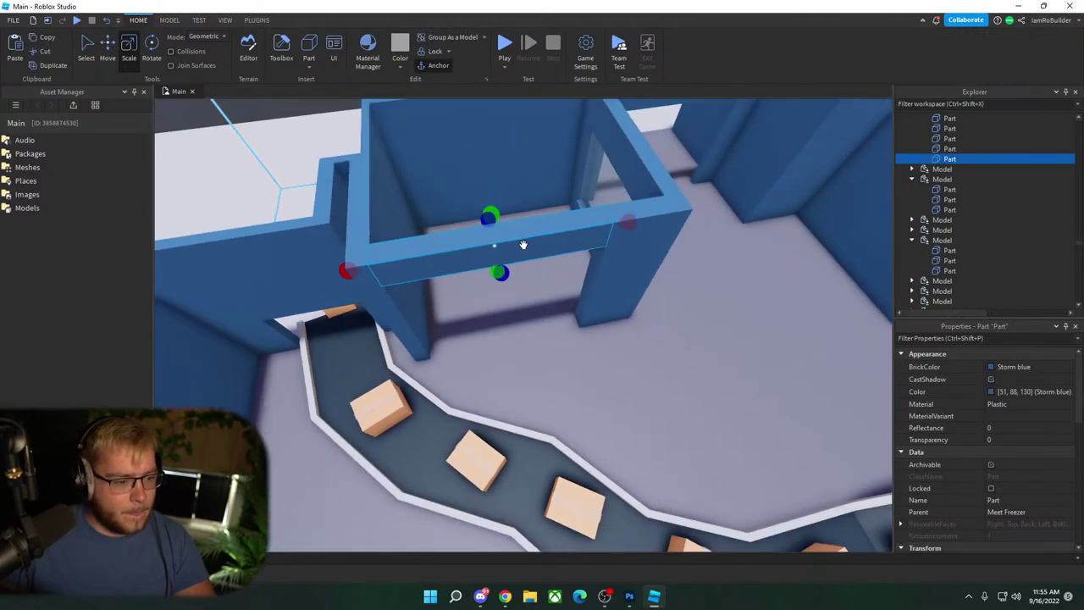
{"action": "left_click", "coordinate": [105, 45]}
{"action": "right_click_drag", "start_coordinate": [525, 285], "coordinate": [525, 285]}
{"action": "key", "text": "w"}
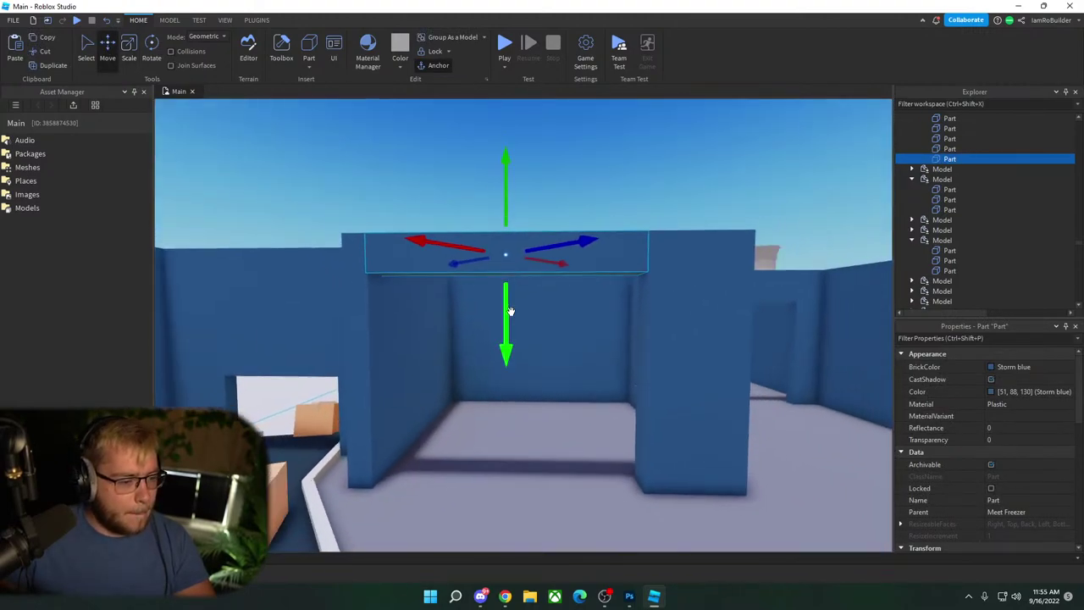
{"action": "left_click_drag", "start_coordinate": [511, 326], "coordinate": [525, 542]}
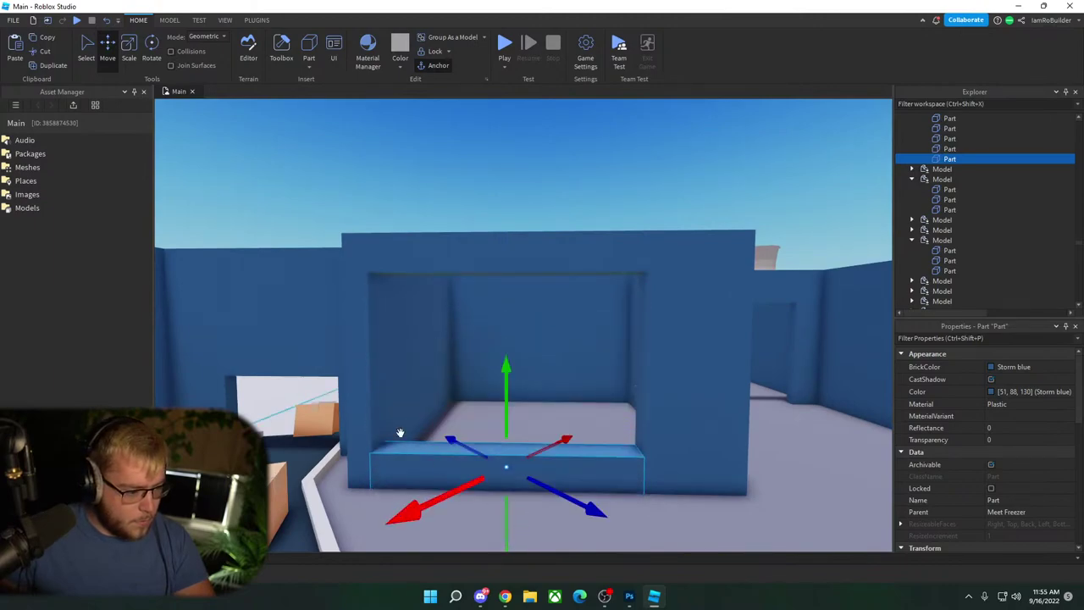
Step: Flatten the lowered beam copy into a thin floor slab and widen it outward from the doorway
{"action": "key", "text": "ctrl+l"}
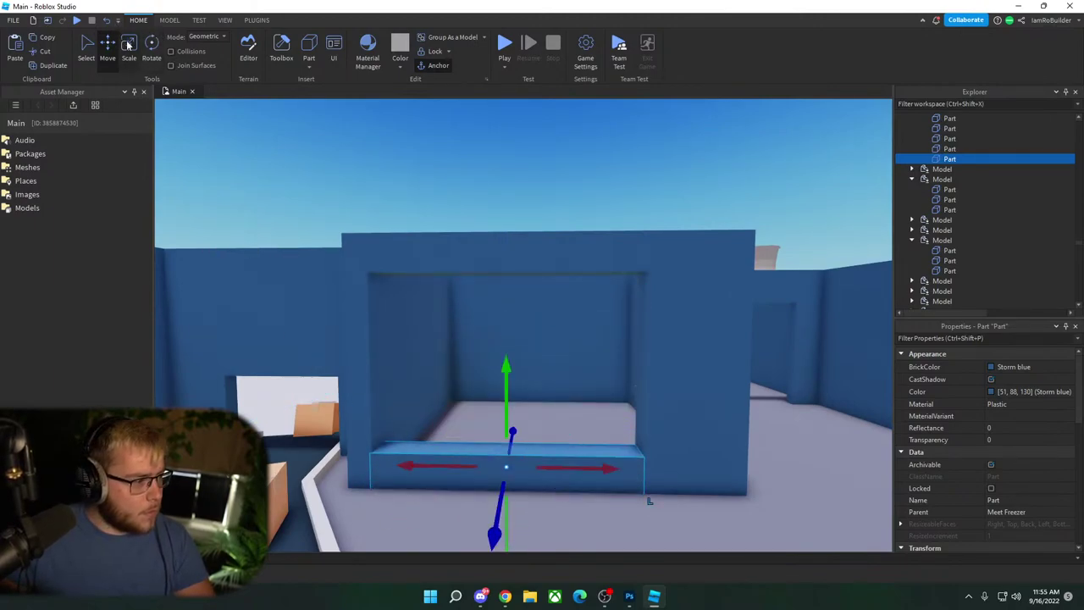
{"action": "left_click", "coordinate": [129, 45]}
{"action": "left_click_drag", "start_coordinate": [506, 425], "coordinate": [507, 459]}
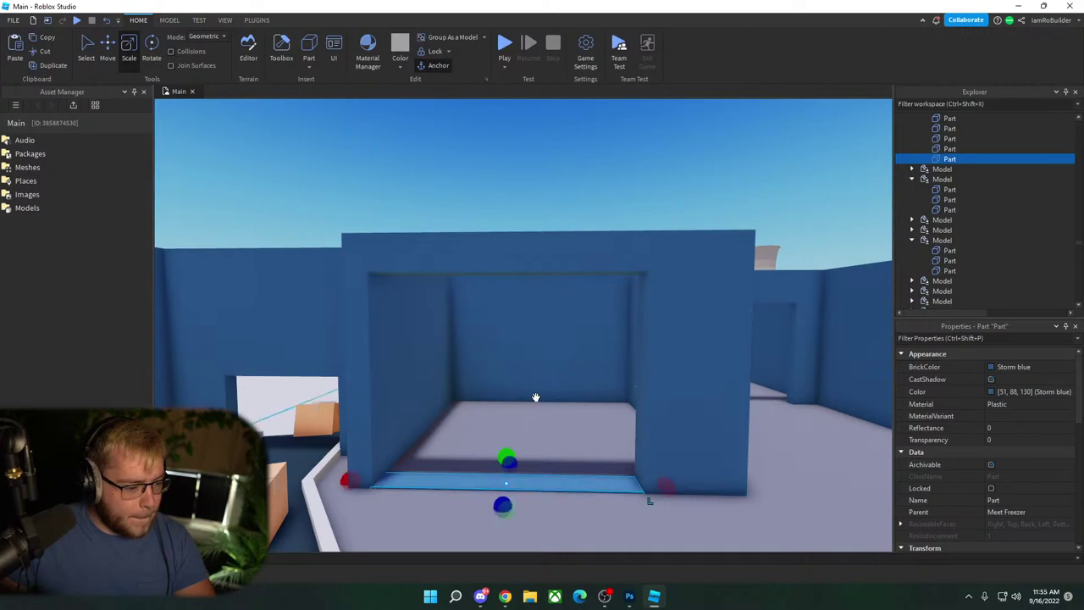
{"action": "right_click_drag", "start_coordinate": [536, 398], "coordinate": [537, 395]}
{"action": "scroll", "coordinate": [538, 395], "scroll_direction": "down", "scroll_amount": 1}
{"action": "left_click_drag", "start_coordinate": [393, 345], "coordinate": [432, 365]}
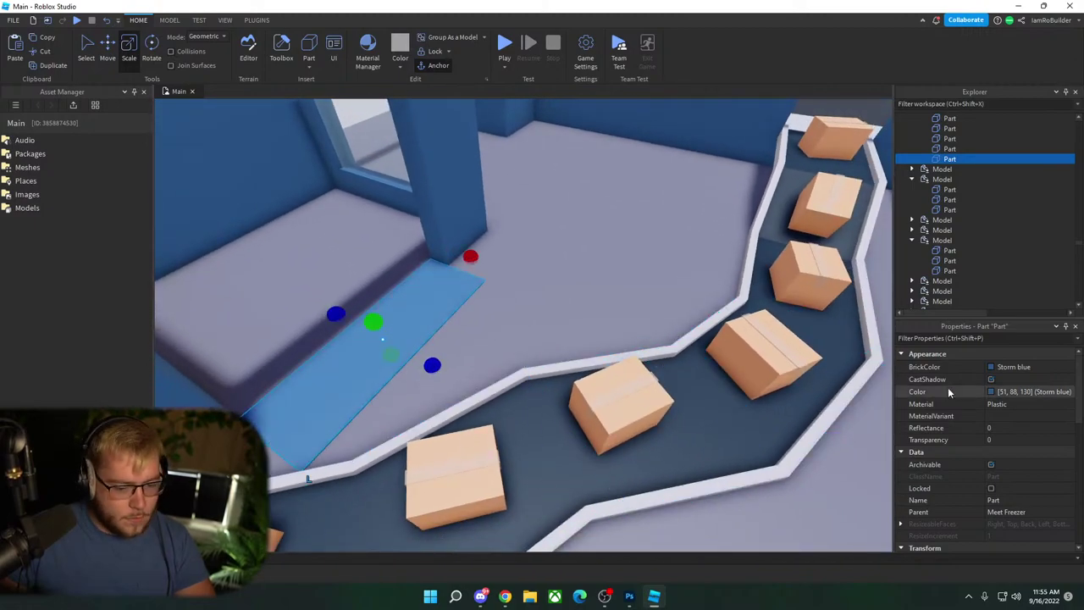
Step: Recolour the doorway floor slab to a dark grey with RGB 53, 54, 61
{"action": "left_click", "coordinate": [1009, 367]}
{"action": "left_click", "coordinate": [996, 566]}
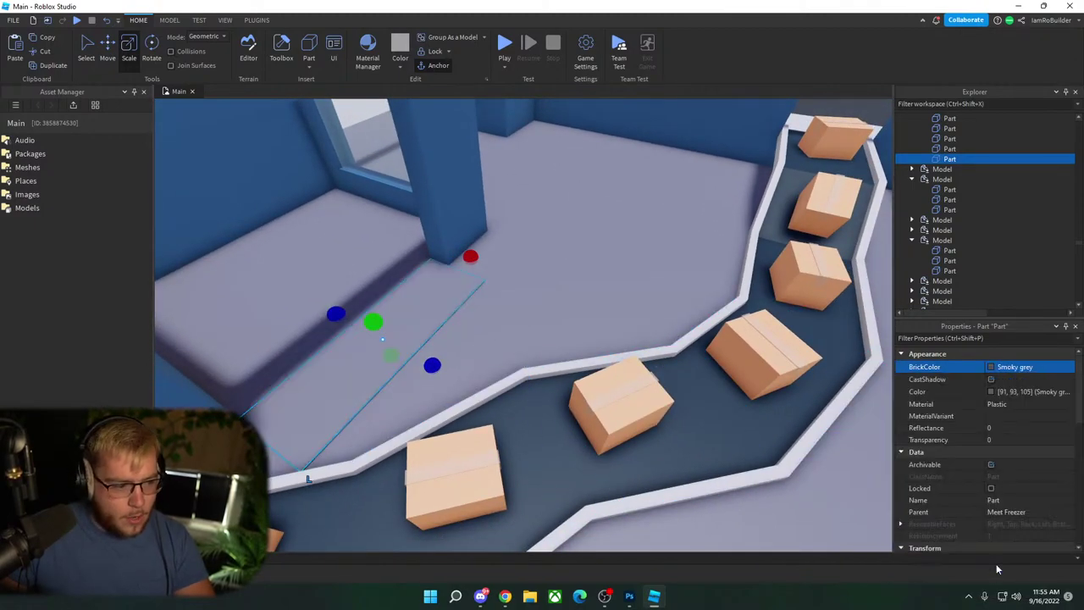
{"action": "left_click", "coordinate": [991, 391]}
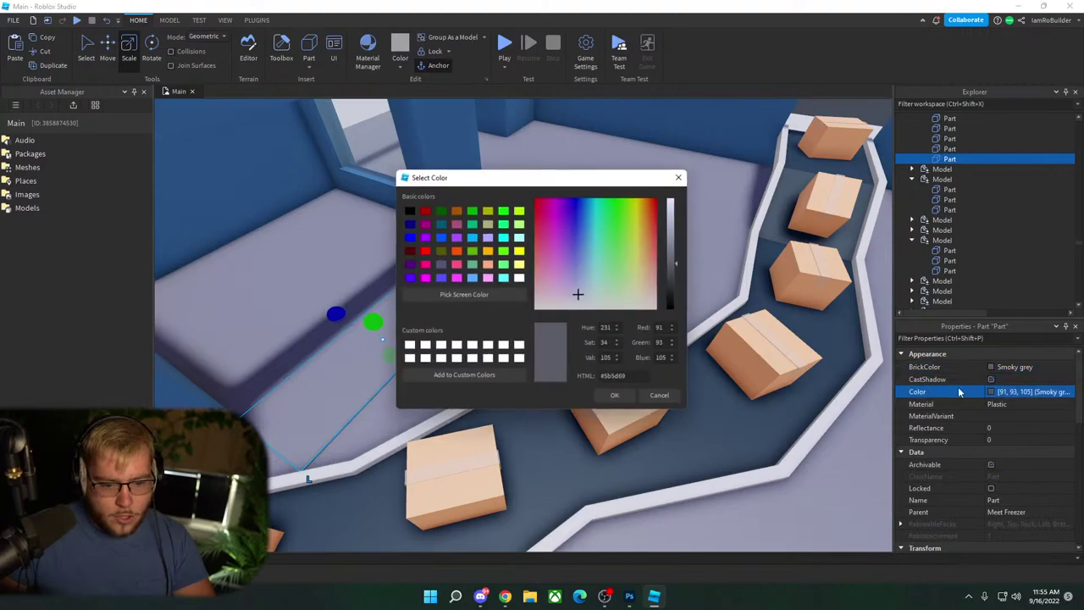
{"action": "left_click", "coordinate": [679, 276]}
{"action": "left_click", "coordinate": [675, 282]}
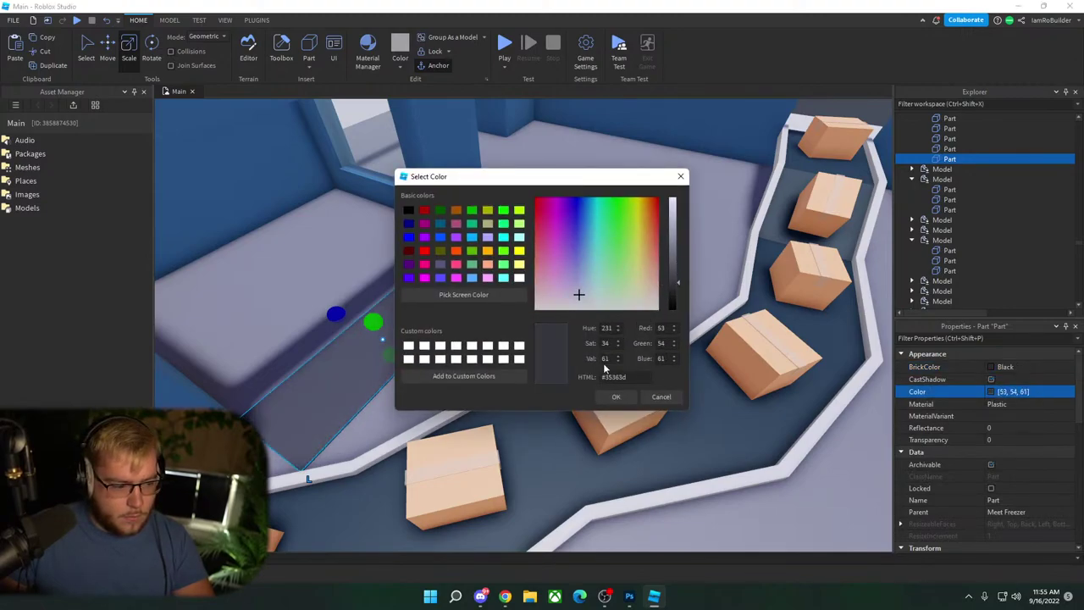
{"action": "left_click", "coordinate": [615, 400]}
Step: Duplicate the dark slab, shorten the copy to about half its length and shift its extent outward beside the original
{"action": "right_click_drag", "start_coordinate": [540, 294], "coordinate": [541, 294]}
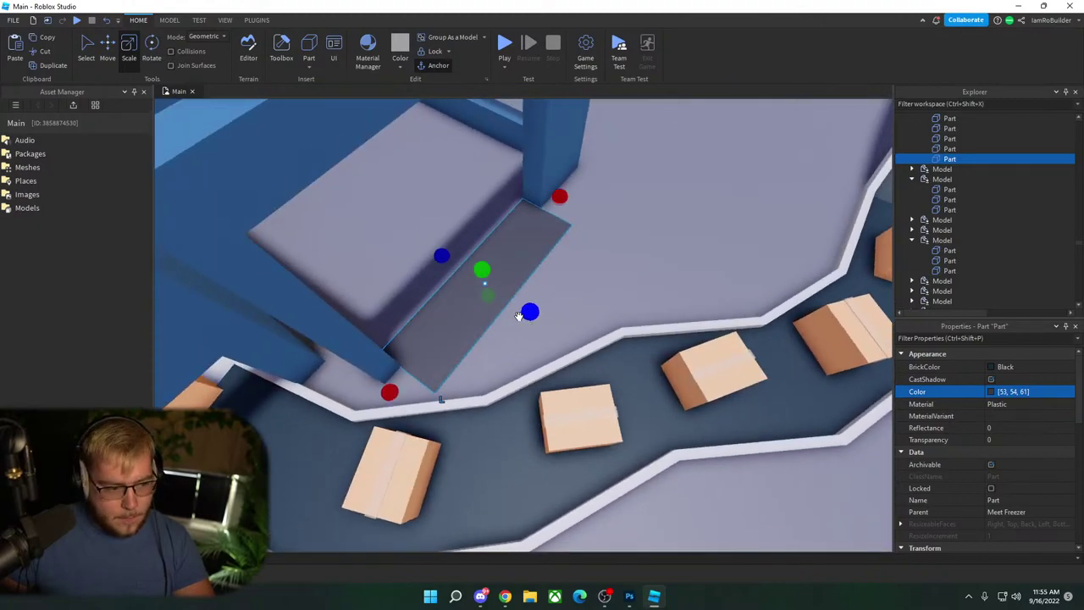
{"action": "key", "text": "ctrl+d"}
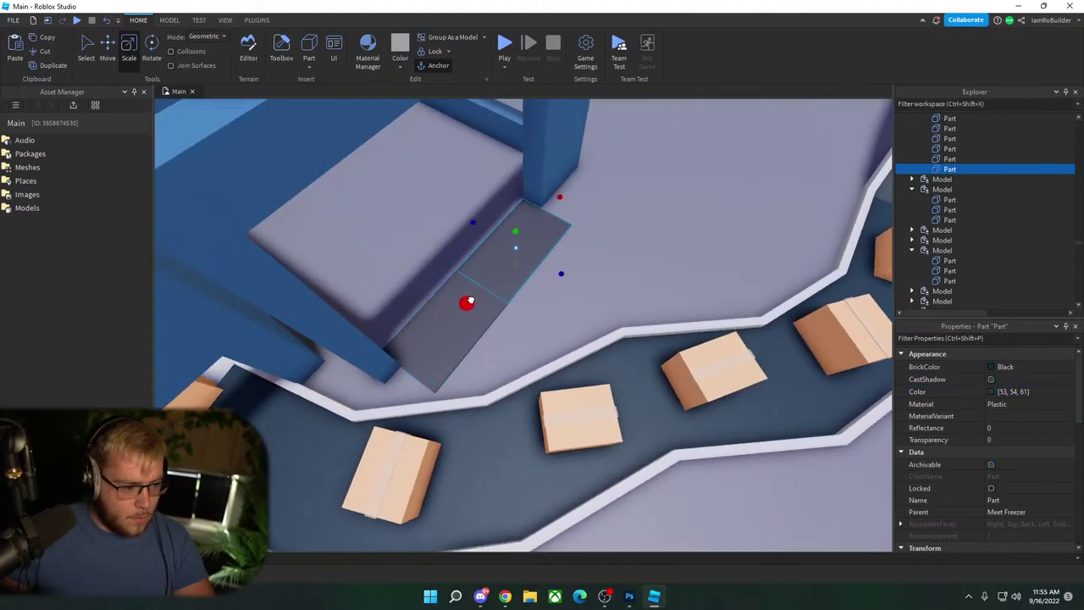
{"action": "left_click_drag", "start_coordinate": [555, 268], "coordinate": [621, 266]}
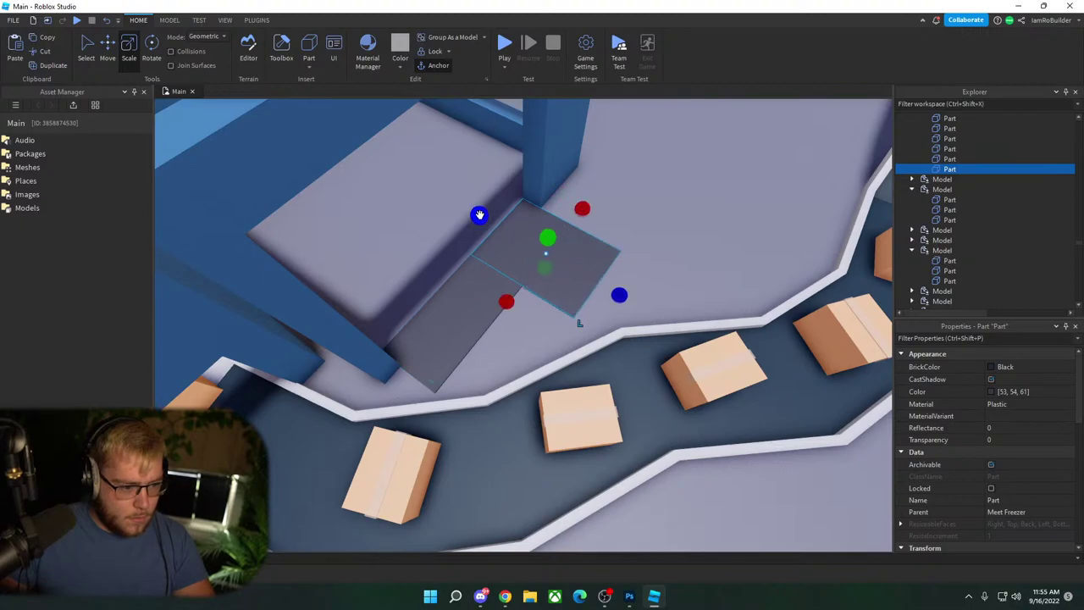
{"action": "left_click_drag", "start_coordinate": [480, 215], "coordinate": [542, 250]}
{"action": "left_click", "coordinate": [467, 297]}
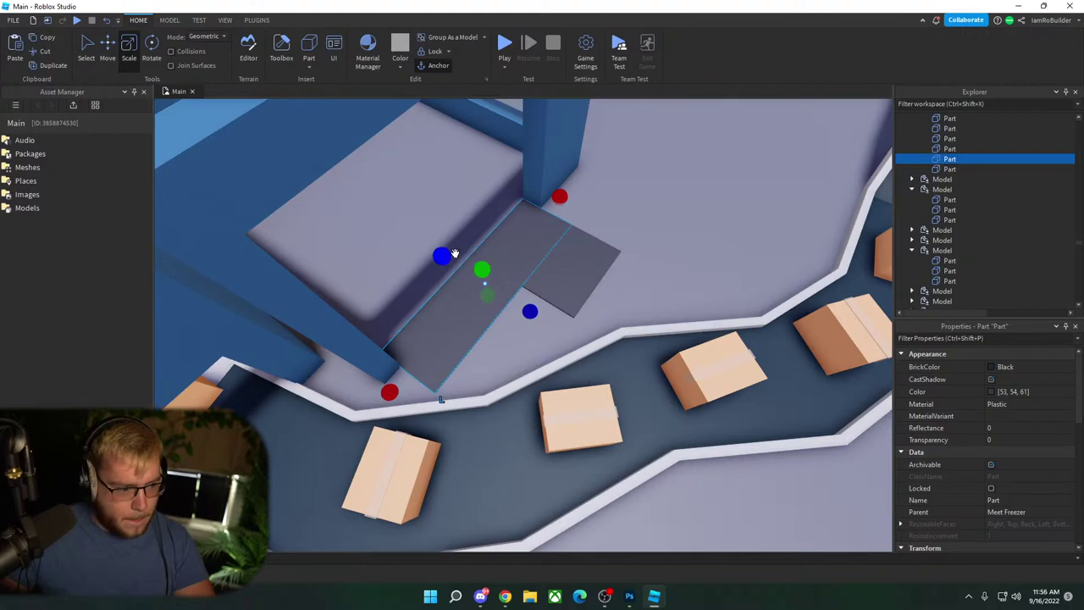
Step: Duplicate the dark doorway slab and resize the copy to cover the small room's floor up to the walls and doorway edge
{"action": "key", "text": "ctrl+d"}
{"action": "left_click_drag", "start_coordinate": [446, 256], "coordinate": [334, 162]}
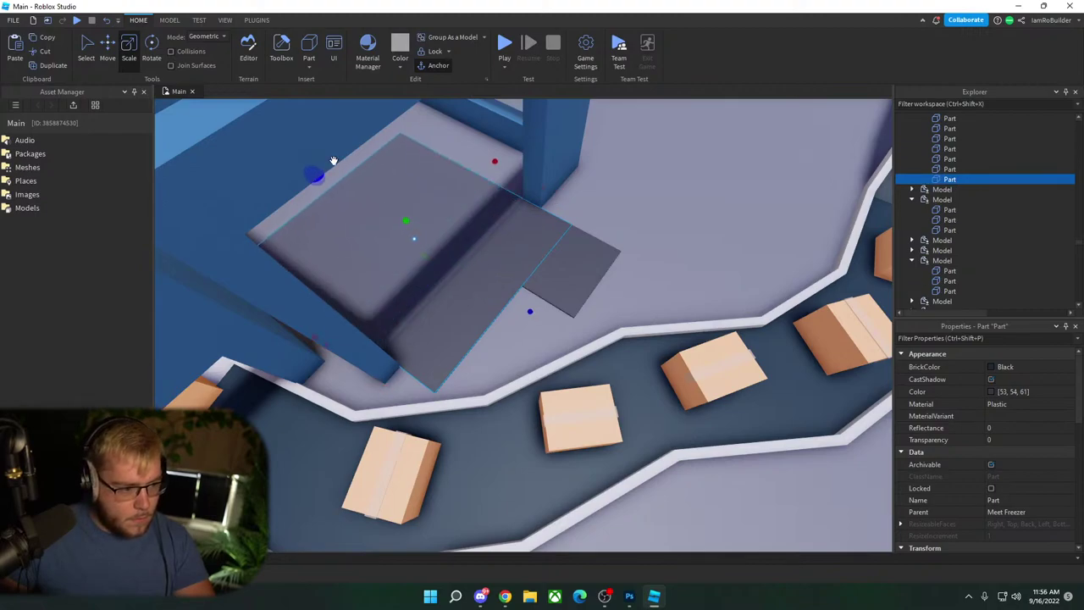
{"action": "right_click_drag", "start_coordinate": [333, 162], "coordinate": [450, 219]}
{"action": "left_click_drag", "start_coordinate": [442, 238], "coordinate": [434, 229]}
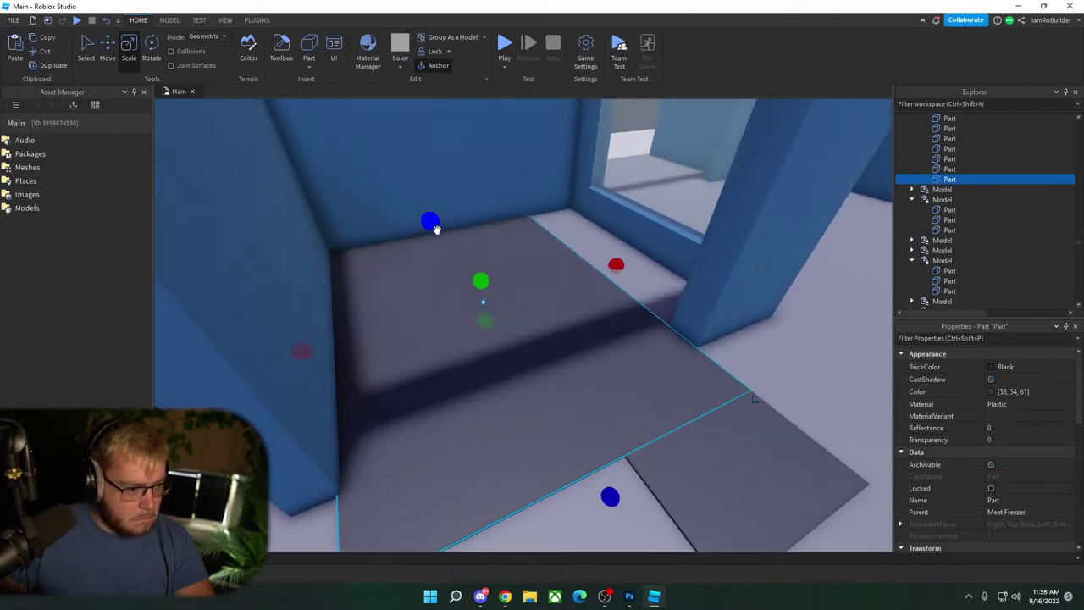
{"action": "left_click_drag", "start_coordinate": [611, 499], "coordinate": [546, 398]}
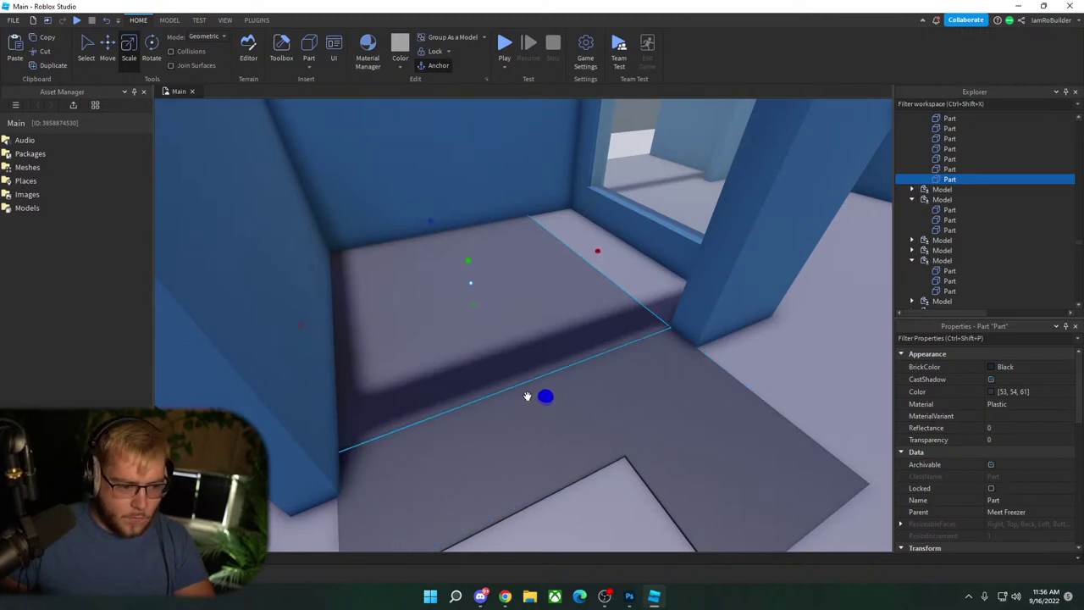
{"action": "left_click_drag", "start_coordinate": [595, 253], "coordinate": [648, 233]}
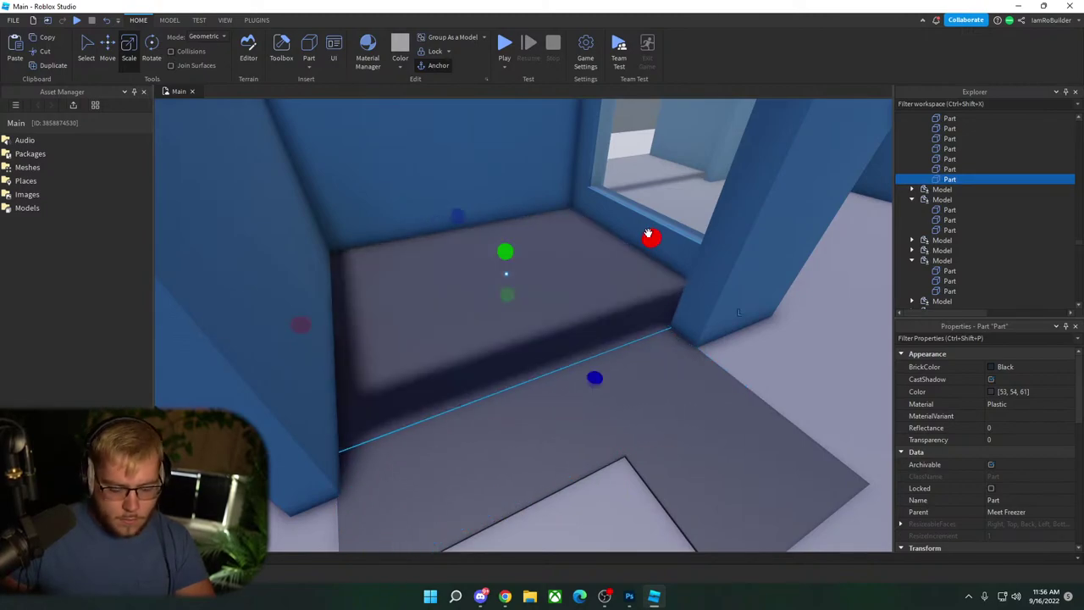
{"action": "key", "text": "ctrl+d"}
{"action": "key", "text": "Delete"}
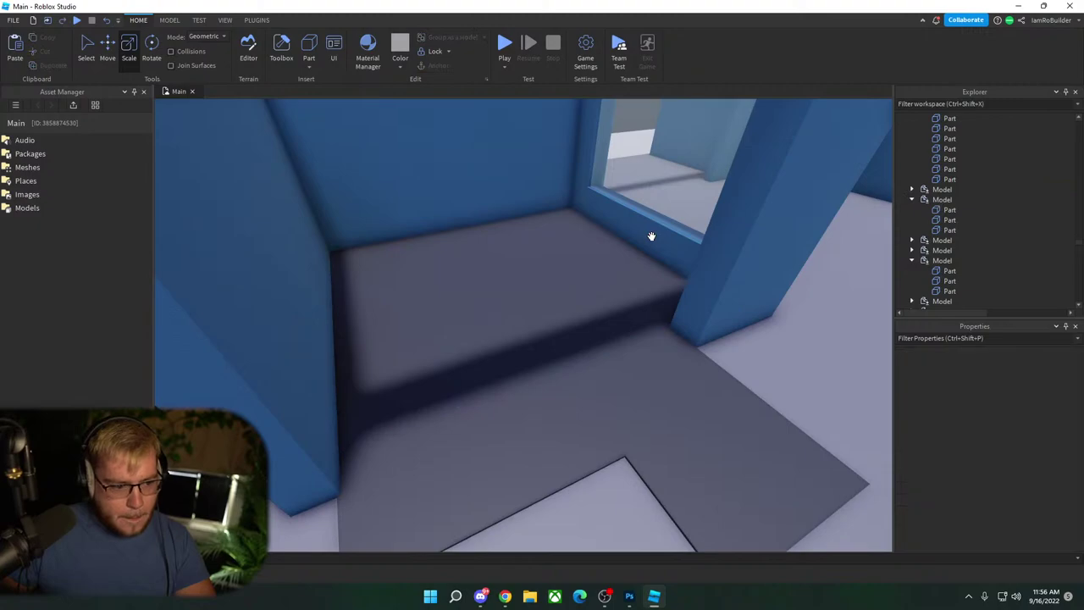
Step: Insert a cylinder, turn it flat side up on the small room's floor and colour it Smoky grey
{"action": "left_click", "coordinate": [310, 68]}
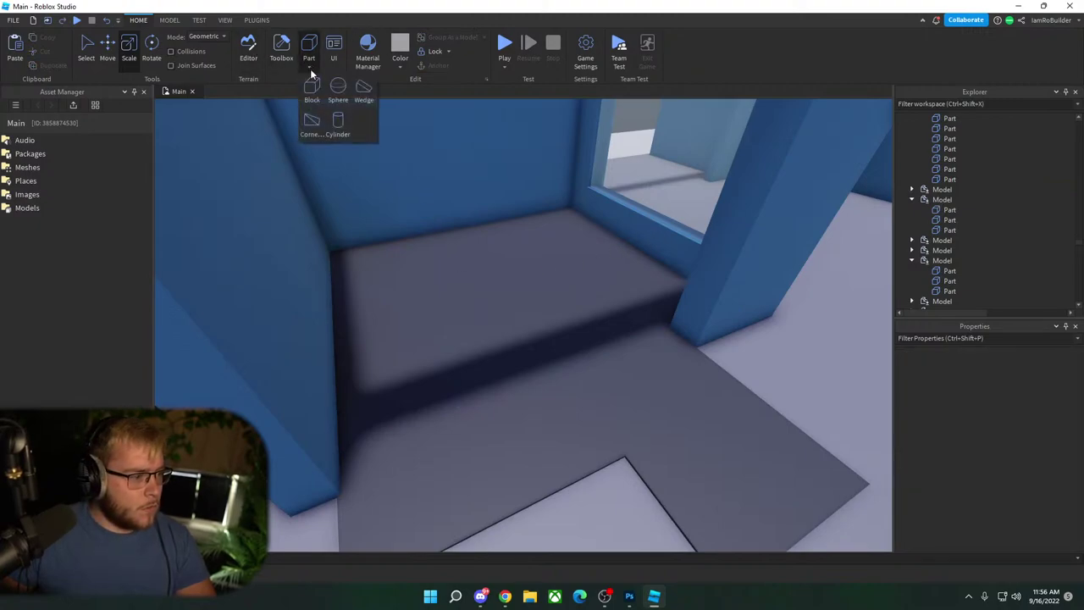
{"action": "left_click", "coordinate": [336, 122]}
{"action": "key", "text": "ctrl+r"}
{"action": "key", "text": "ctrl+t"}
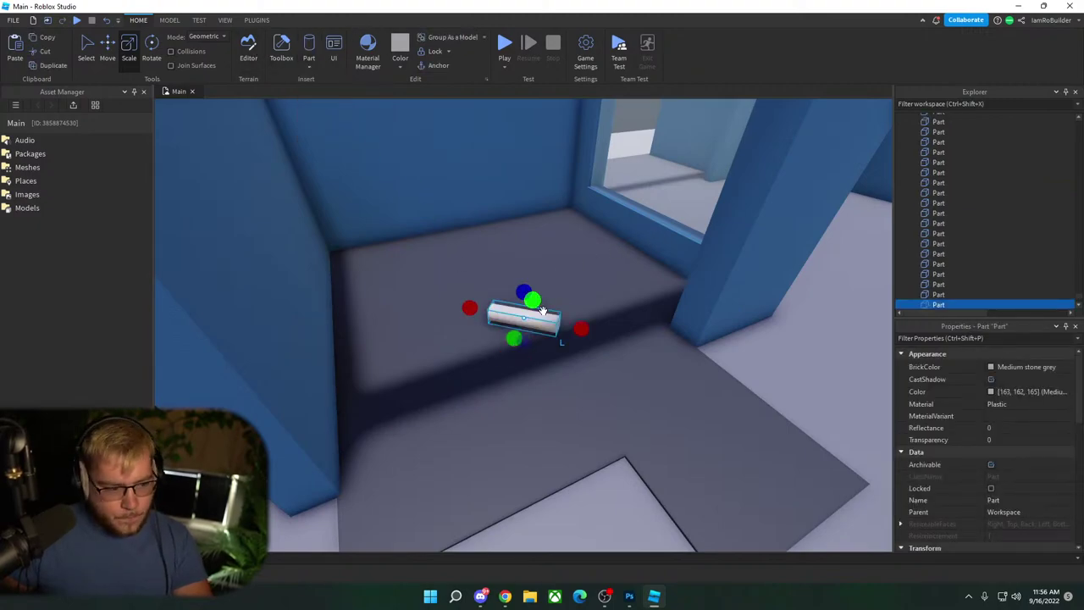
{"action": "key", "text": "ctrl+r"}
{"action": "key", "text": "ctrl+t"}
{"action": "left_click_drag", "start_coordinate": [523, 315], "coordinate": [502, 287]}
{"action": "key", "text": "ctrl+t"}
{"action": "left_click", "coordinate": [1006, 365]}
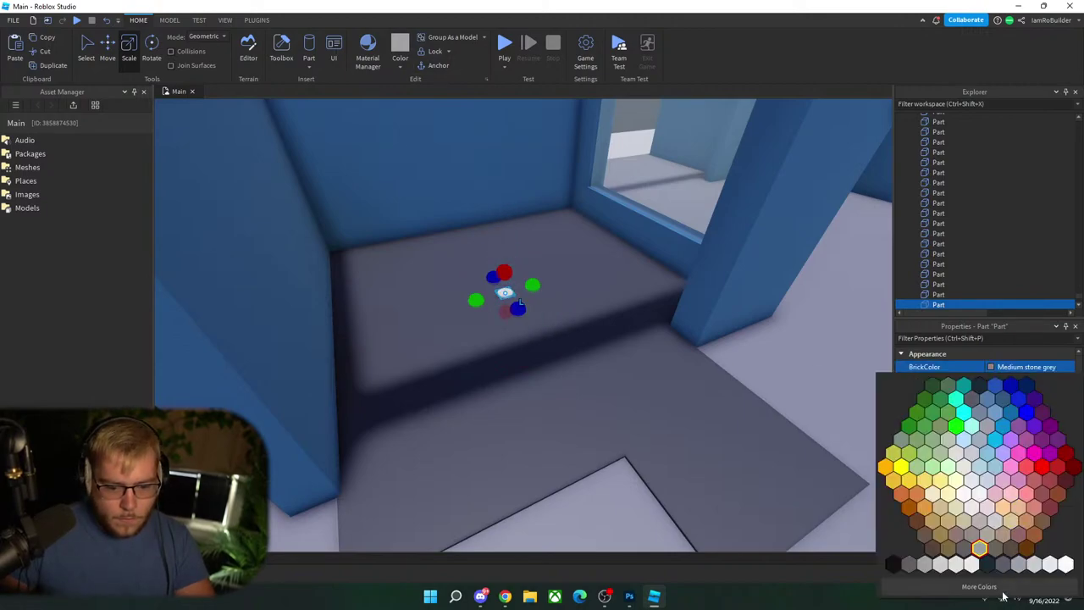
{"action": "left_click", "coordinate": [1007, 567]}
Step: Widen the cylinder into a large flat disc and centre it on the small room's dark floor
{"action": "left_click_drag", "start_coordinate": [533, 286], "coordinate": [651, 241], "text": "ctrl"}
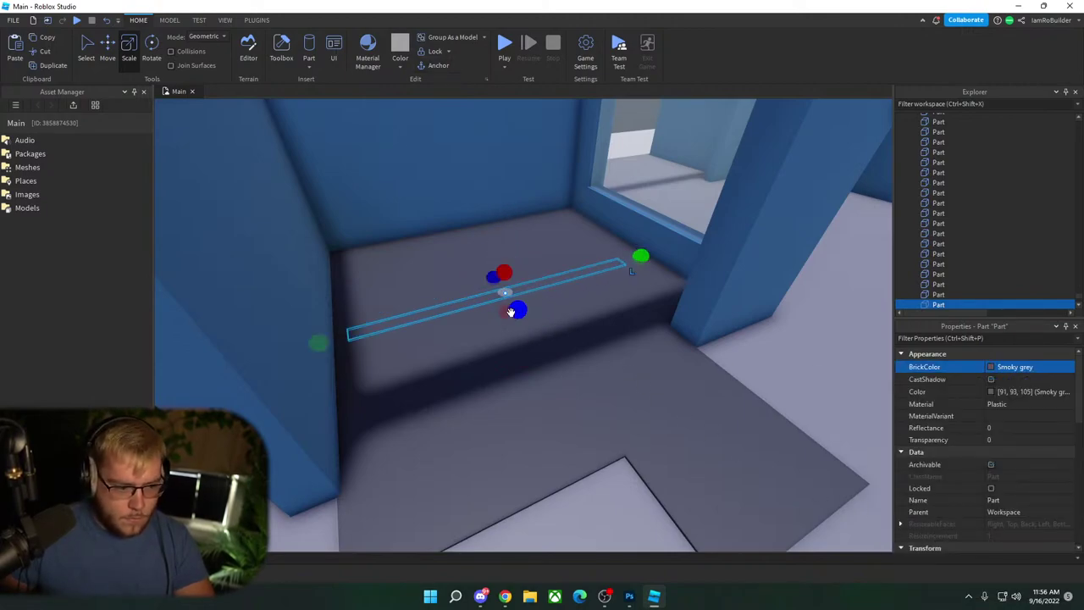
{"action": "left_click_drag", "start_coordinate": [521, 309], "coordinate": [584, 381], "text": "ctrl"}
{"action": "key", "text": "ctrl+2"}
{"action": "left_click_drag", "start_coordinate": [477, 262], "coordinate": [467, 240]}
{"action": "left_click_drag", "start_coordinate": [548, 259], "coordinate": [565, 257]}
Step: Duplicate the warehouse's two floor parts and raise the copies to the wall tops as a roof
{"action": "scroll", "coordinate": [581, 256], "scroll_direction": "down", "scroll_amount": 10}
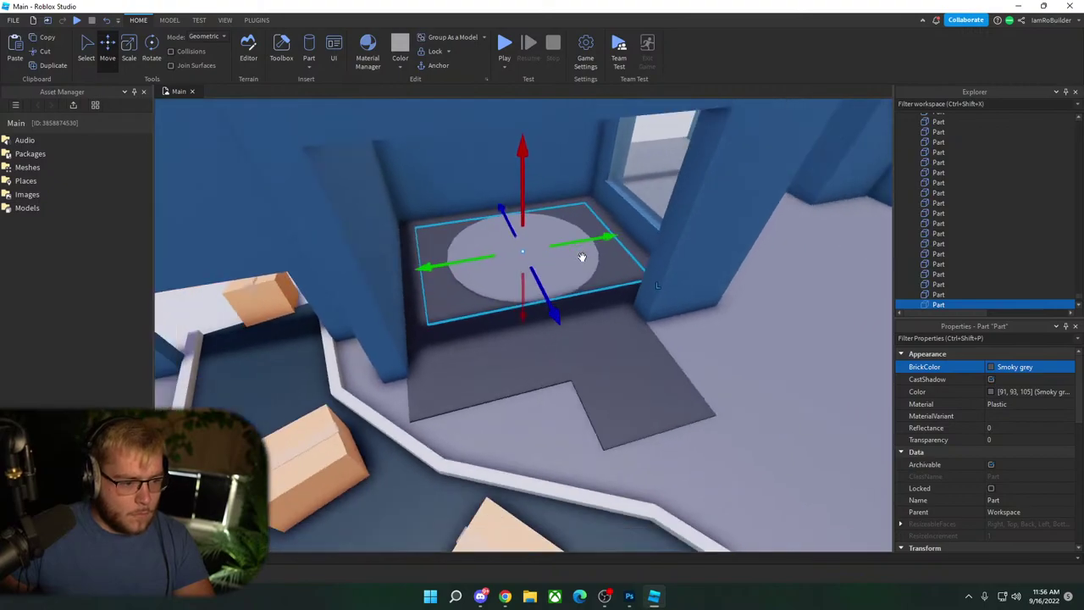
{"action": "right_click_drag", "start_coordinate": [581, 257], "coordinate": [571, 235]}
{"action": "scroll", "coordinate": [314, 212], "scroll_direction": "down", "scroll_amount": 3}
{"action": "right_click_drag", "start_coordinate": [314, 213], "coordinate": [337, 196]}
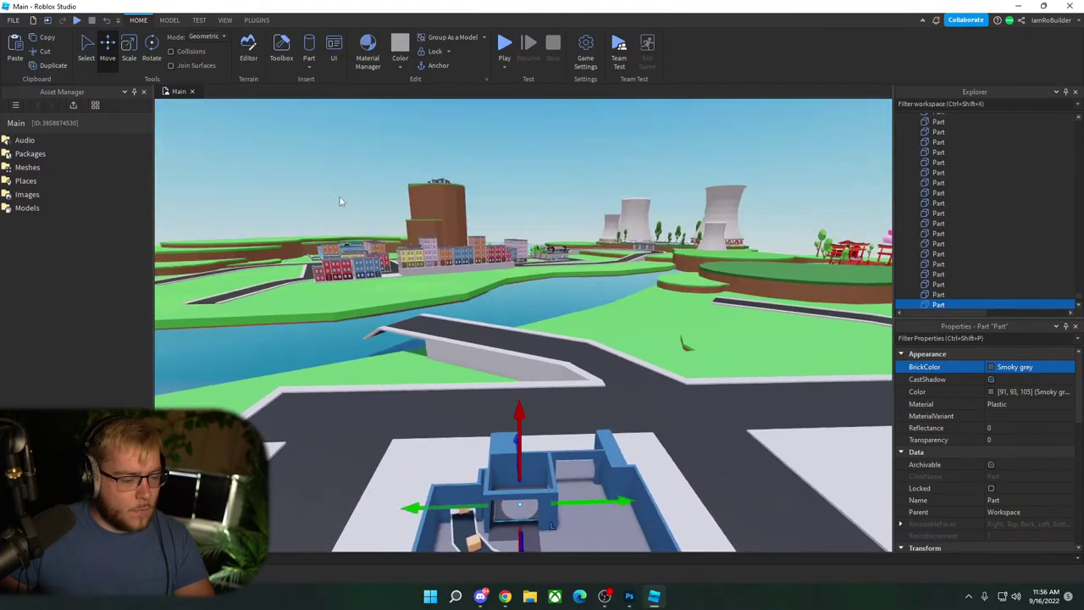
{"action": "left_click", "coordinate": [342, 202]}
{"action": "scroll", "coordinate": [338, 199], "scroll_direction": "up", "scroll_amount": 5}
{"action": "left_click", "coordinate": [599, 213]}
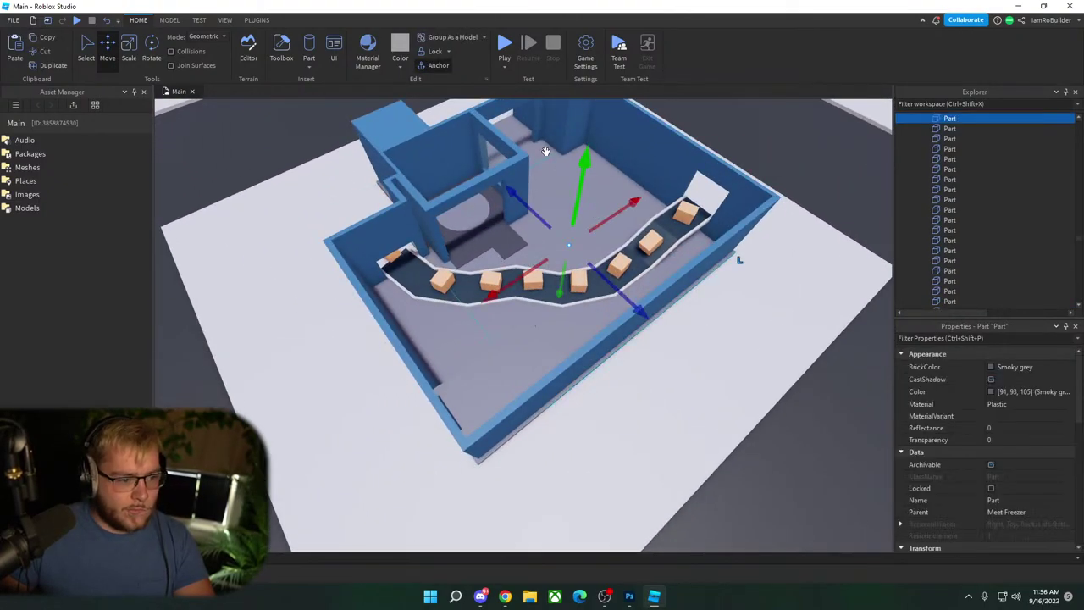
{"action": "left_click", "coordinate": [527, 148], "text": "ctrl+alt"}
{"action": "key", "text": "ctrl+d"}
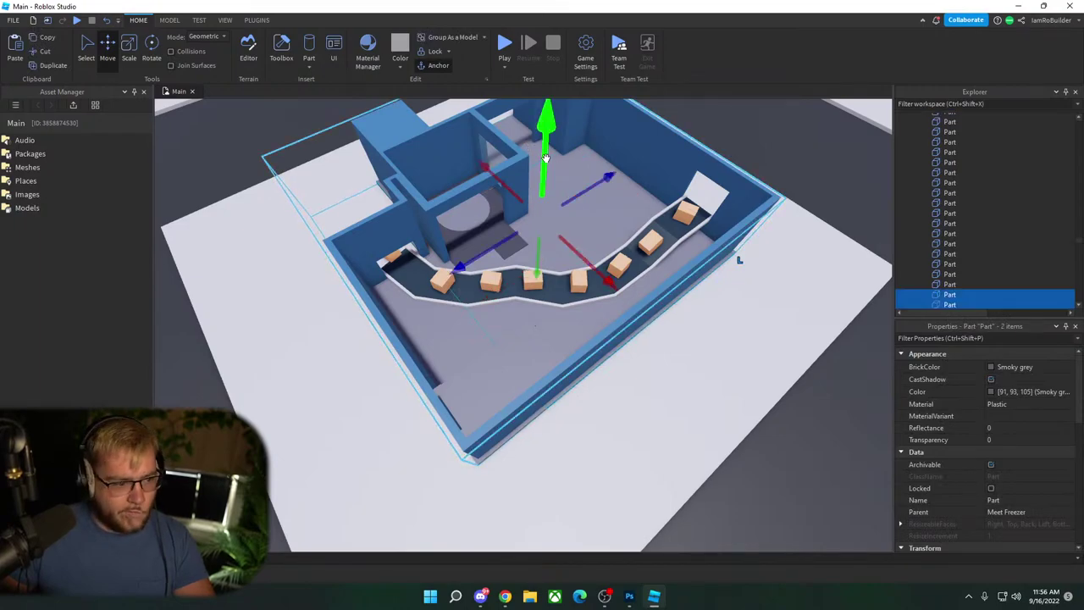
{"action": "left_click_drag", "start_coordinate": [545, 159], "coordinate": [539, 89]}
{"action": "right_click_drag", "start_coordinate": [518, 147], "coordinate": [501, 182]}
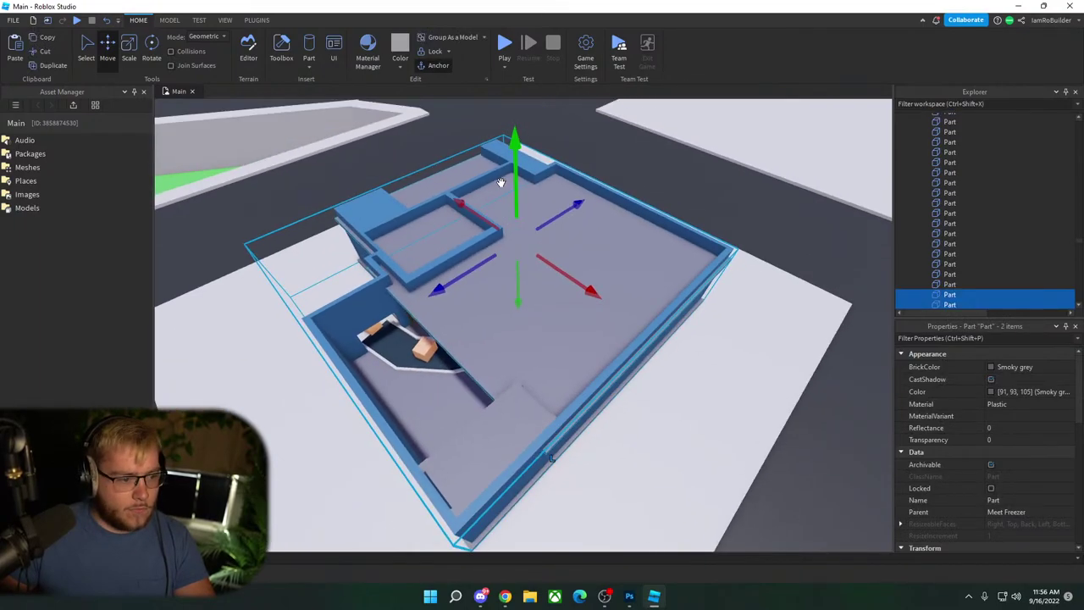
{"action": "left_click_drag", "start_coordinate": [515, 178], "coordinate": [518, 175]}
Step: Extend the main roof slab outward over the uncovered shelf corner and the conveyor opening
{"action": "key", "text": "w"}
{"action": "right_click_drag", "start_coordinate": [511, 199], "coordinate": [510, 199]}
{"action": "right_click_drag", "start_coordinate": [618, 232], "coordinate": [618, 232]}
{"action": "key", "text": "s"}
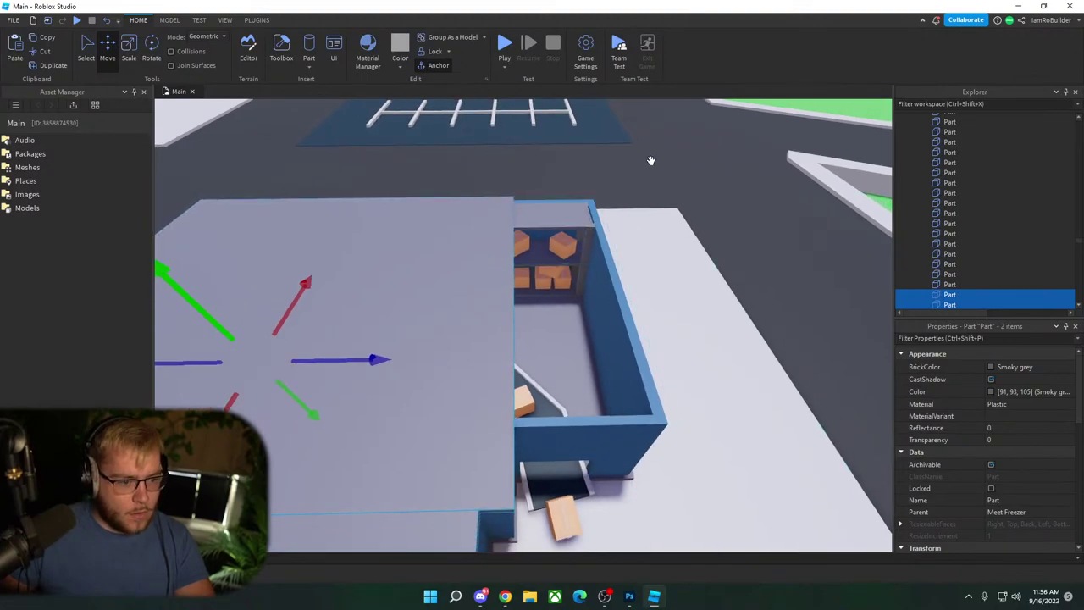
{"action": "right_click_drag", "start_coordinate": [651, 161], "coordinate": [658, 161]}
{"action": "left_click", "coordinate": [653, 166]}
{"action": "left_click", "coordinate": [546, 224]}
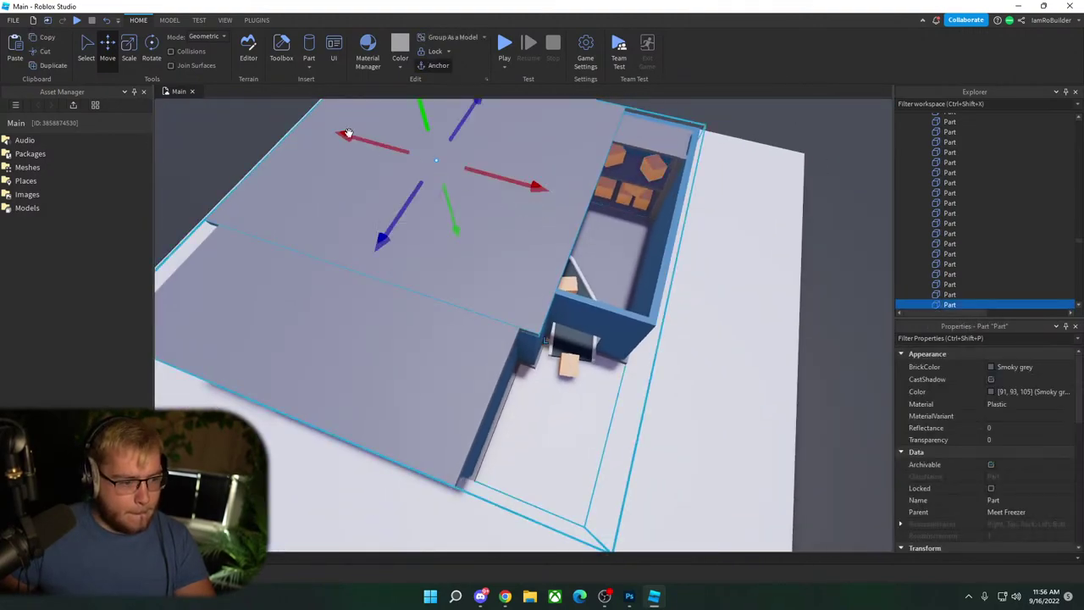
{"action": "key", "text": "ctrl+3"}
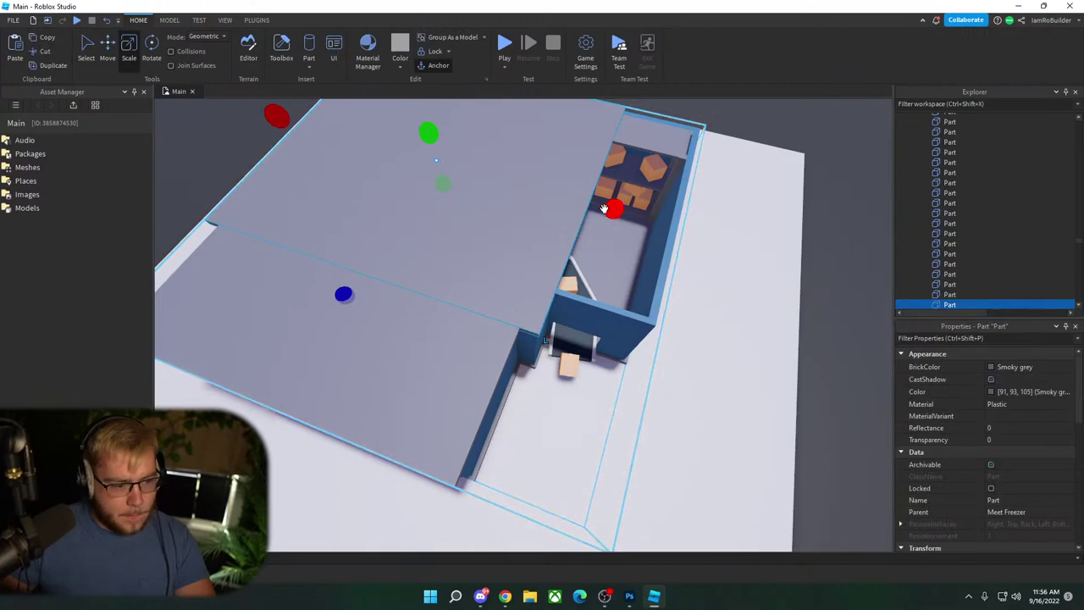
{"action": "left_click_drag", "start_coordinate": [612, 208], "coordinate": [708, 229]}
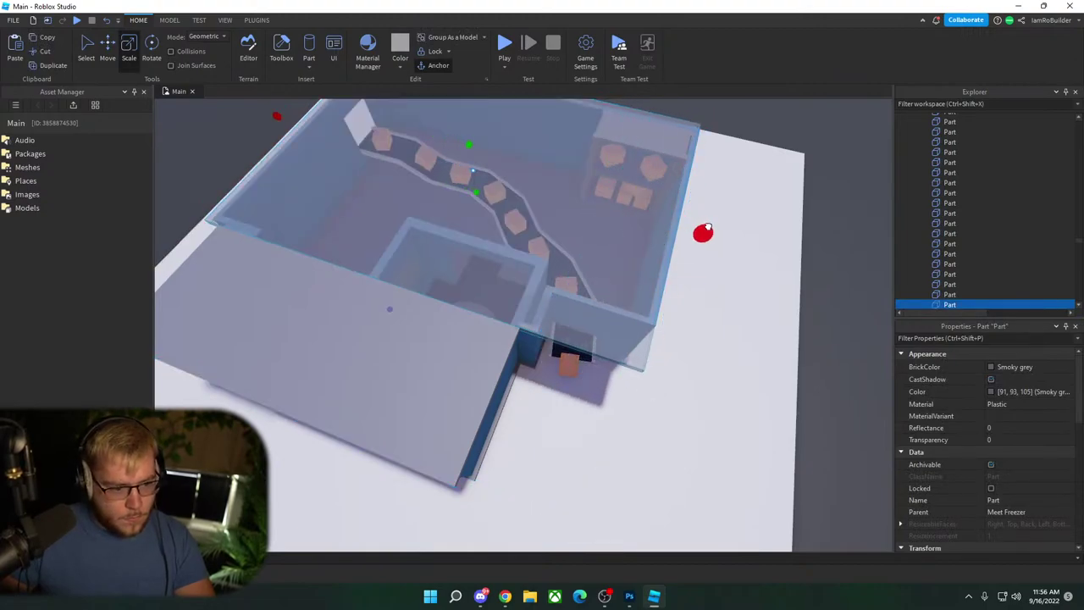
{"action": "right_click_drag", "start_coordinate": [662, 241], "coordinate": [667, 251]}
{"action": "left_click", "coordinate": [664, 250]}
Step: Go to the town buildings area and pick out a Pillar model from the Building Kit
{"action": "key", "text": "d"}
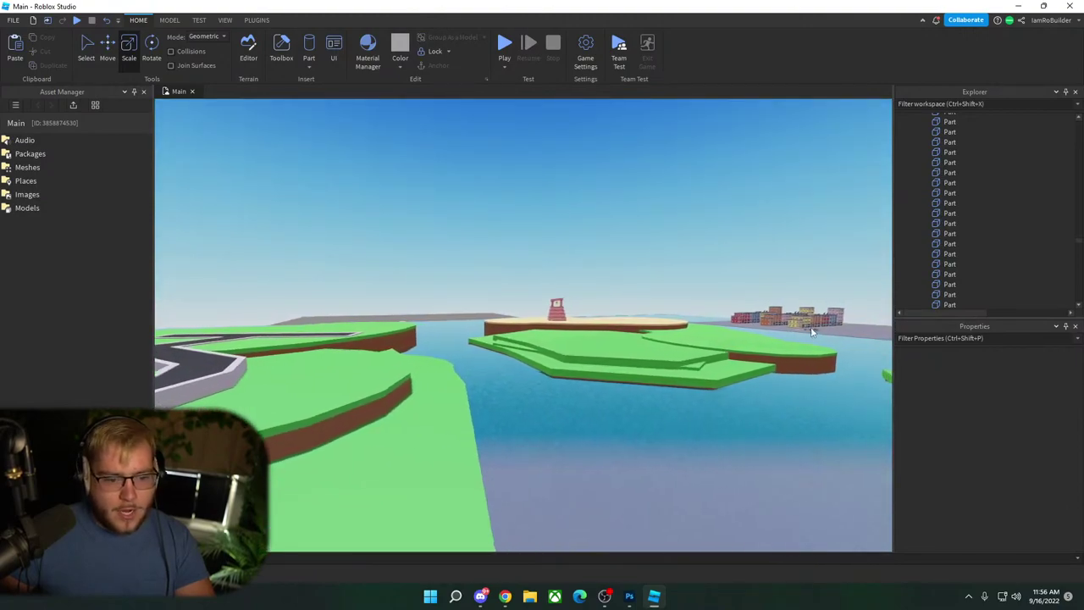
{"action": "key", "text": "f"}
{"action": "left_click", "coordinate": [697, 151]}
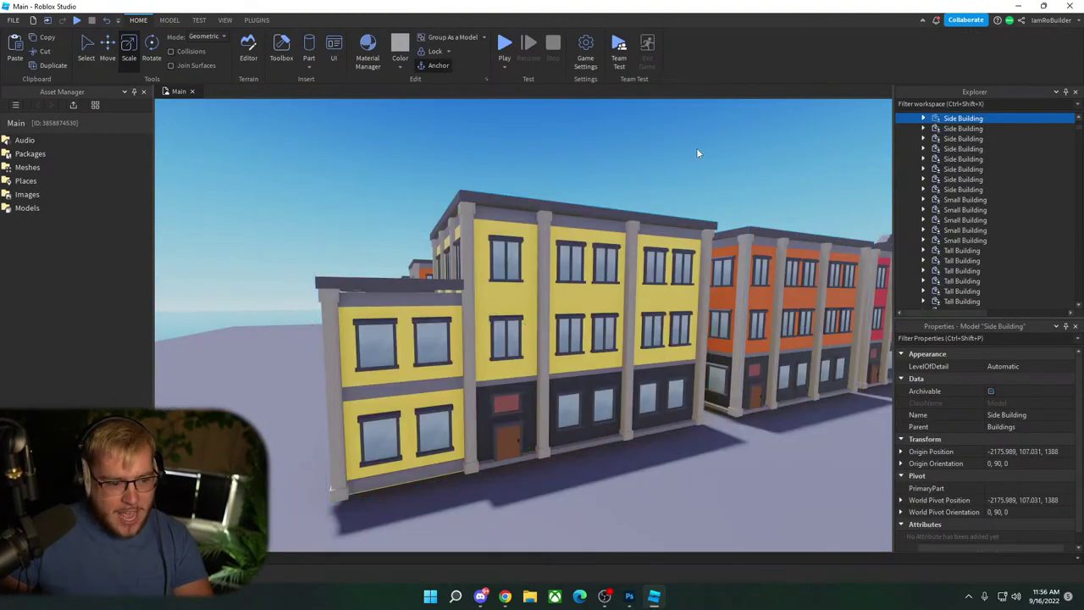
{"action": "right_click_drag", "start_coordinate": [697, 150], "coordinate": [699, 201]}
{"action": "key", "text": "w"}
{"action": "scroll", "coordinate": [577, 310], "scroll_direction": "up", "scroll_amount": 2}
{"action": "left_click", "coordinate": [576, 310]}
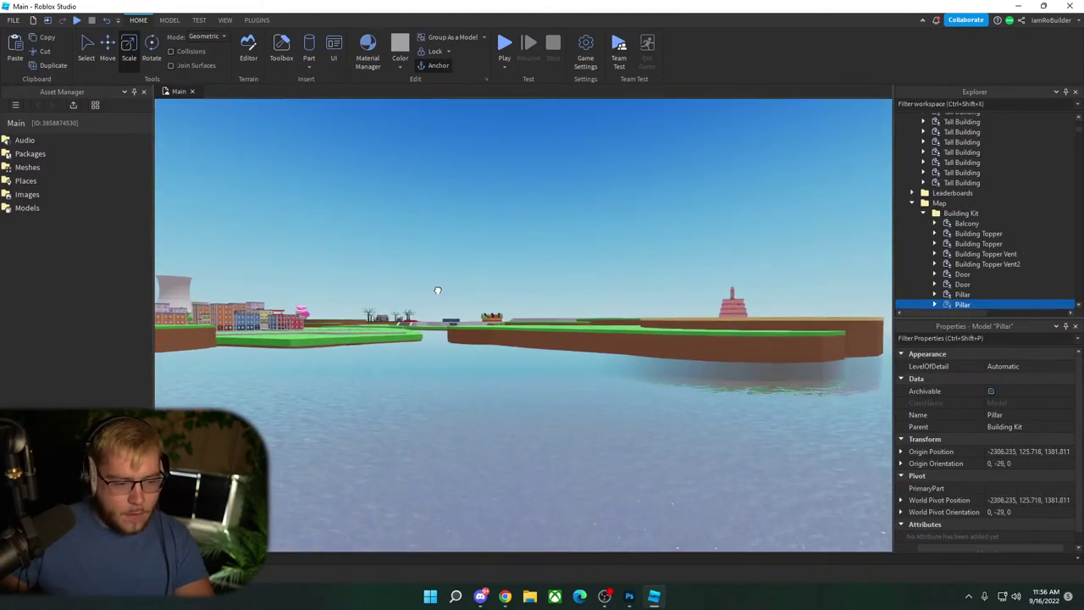
Step: Bring the pillar to the roof corner outside the conveyor opening and shorten its shaft to fit under the roof
{"action": "key", "text": "w"}
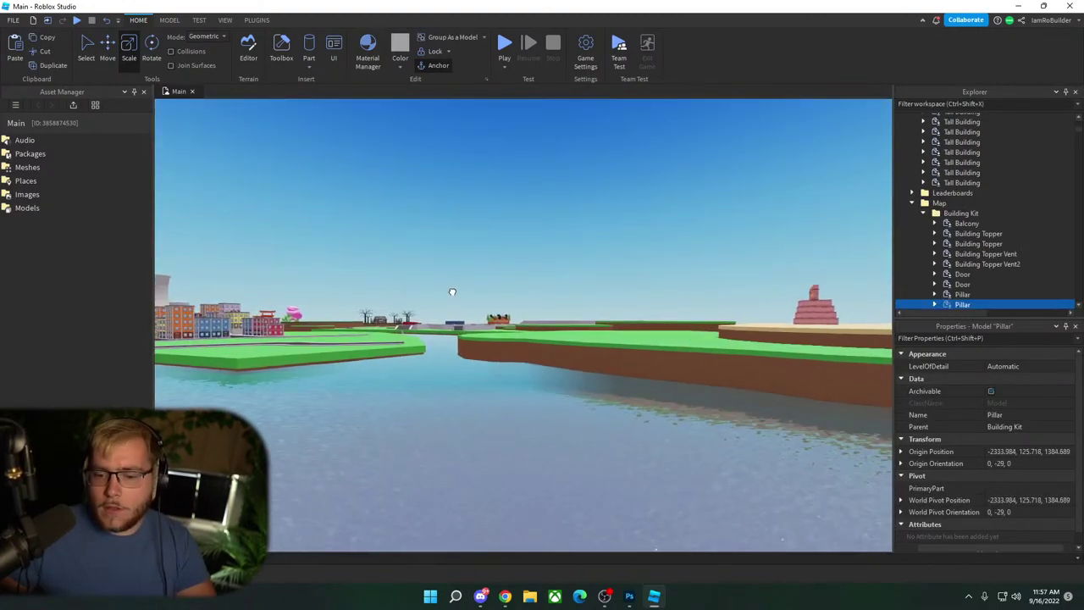
{"action": "key", "text": "w"}
{"action": "left_click_drag", "start_coordinate": [458, 290], "coordinate": [475, 401]}
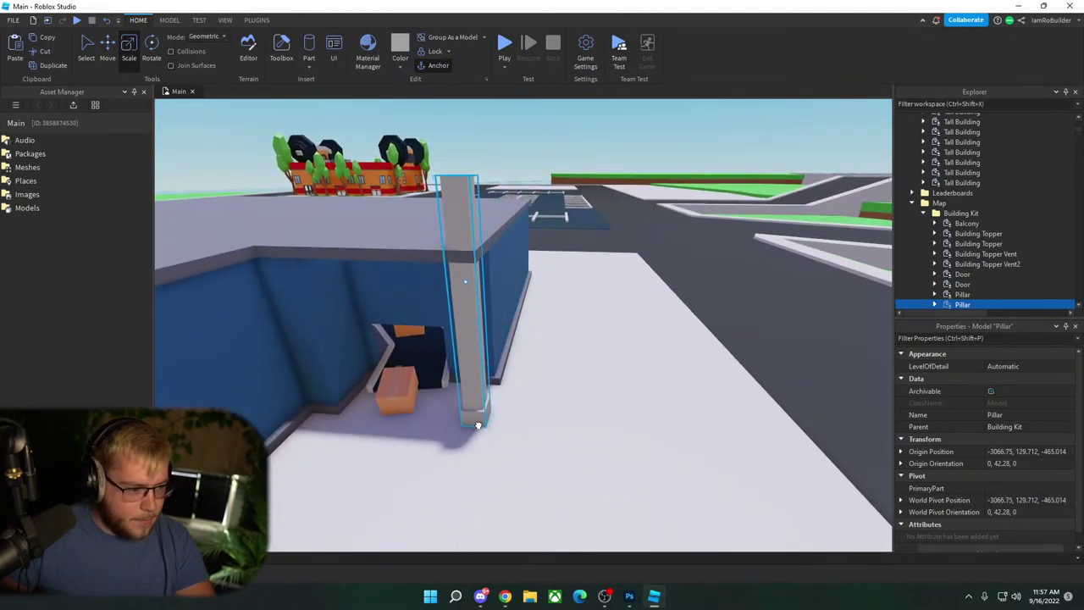
{"action": "left_click", "coordinate": [453, 201], "text": "alt"}
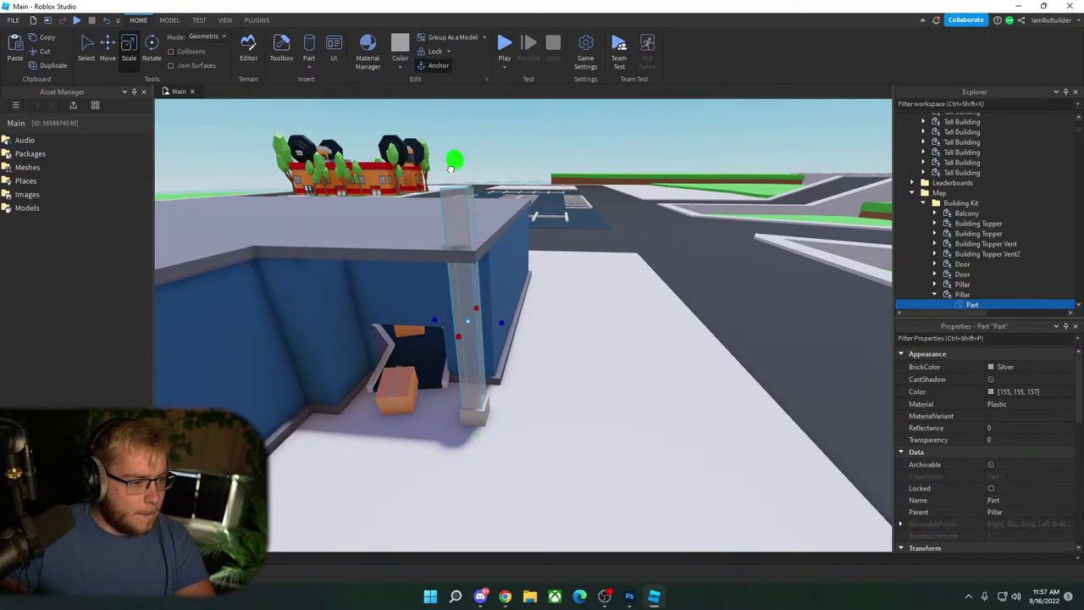
{"action": "left_click", "coordinate": [503, 167]}
Step: Examine the roofed warehouse interior with its conveyor, shelf and small windowed room
{"action": "key", "text": "s"}
{"action": "right_click_drag", "start_coordinate": [503, 168], "coordinate": [554, 194]}
{"action": "key", "text": "w"}
{"action": "key", "text": "w"}
{"action": "key", "text": "s"}
{"action": "key", "text": "a"}
{"action": "key", "text": "a"}
{"action": "key", "text": "w"}
{"action": "key", "text": "s"}
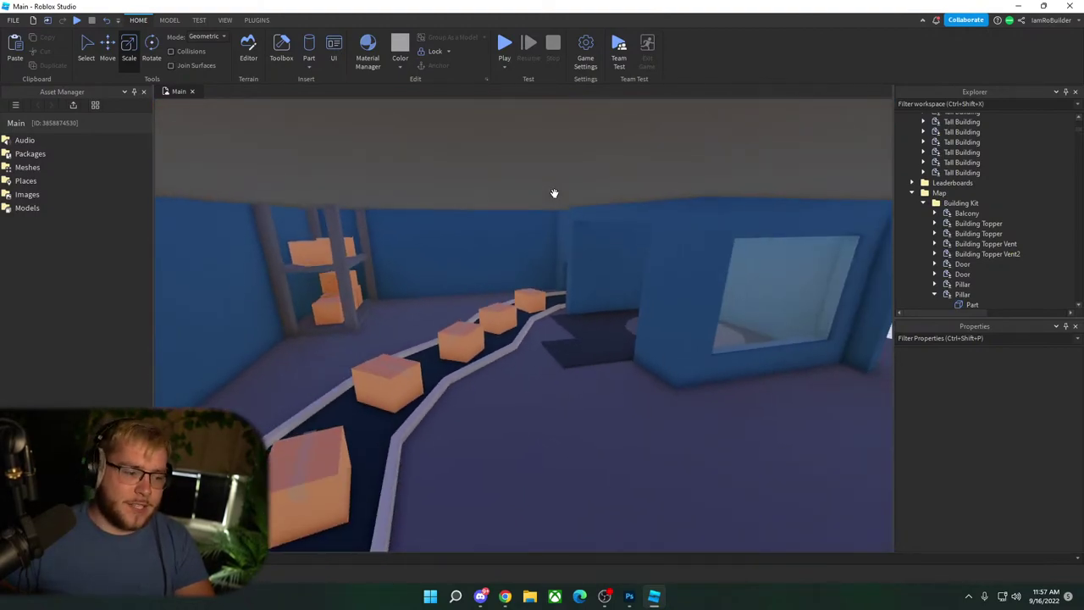
{"action": "right_click_drag", "start_coordinate": [561, 256], "coordinate": [559, 258]}
{"action": "key", "text": "w"}
{"action": "key", "text": "d"}
Step: Recolour both parts of the roof-corner pillar to a dark grey with RGB 69, 71, 80
{"action": "left_click", "coordinate": [536, 281]}
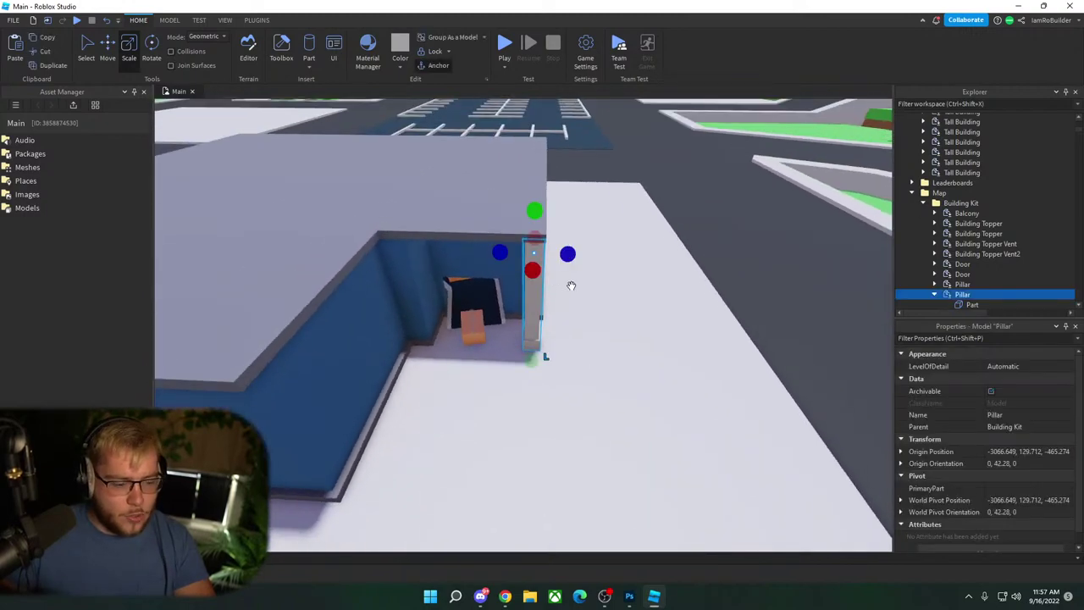
{"action": "left_click", "coordinate": [536, 316], "text": "alt"}
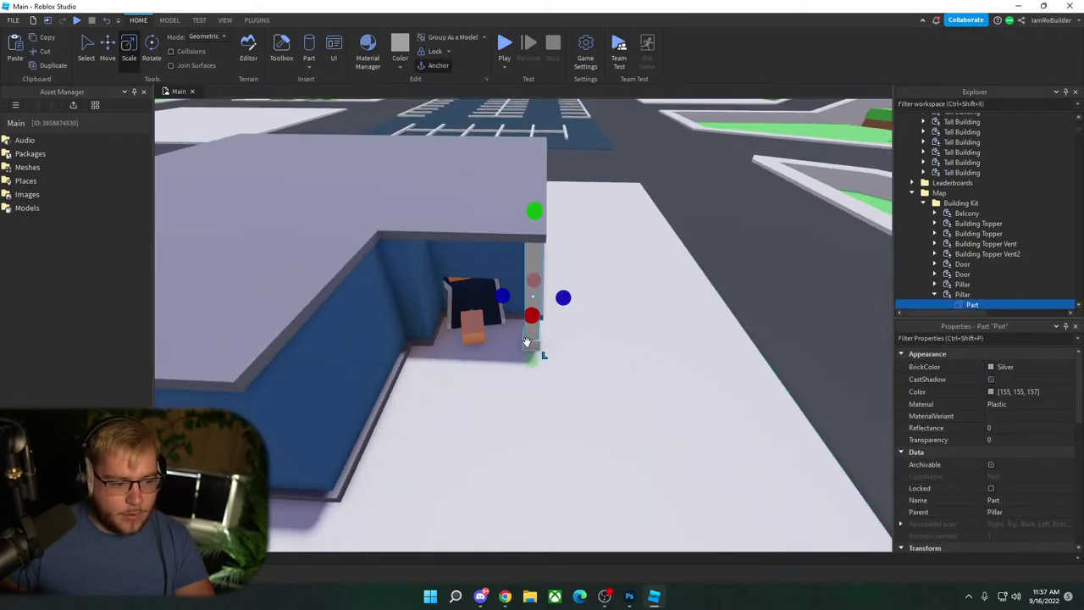
{"action": "left_click", "coordinate": [526, 341], "text": "ctrl"}
{"action": "left_click", "coordinate": [1006, 366]}
{"action": "left_click", "coordinate": [1011, 545]}
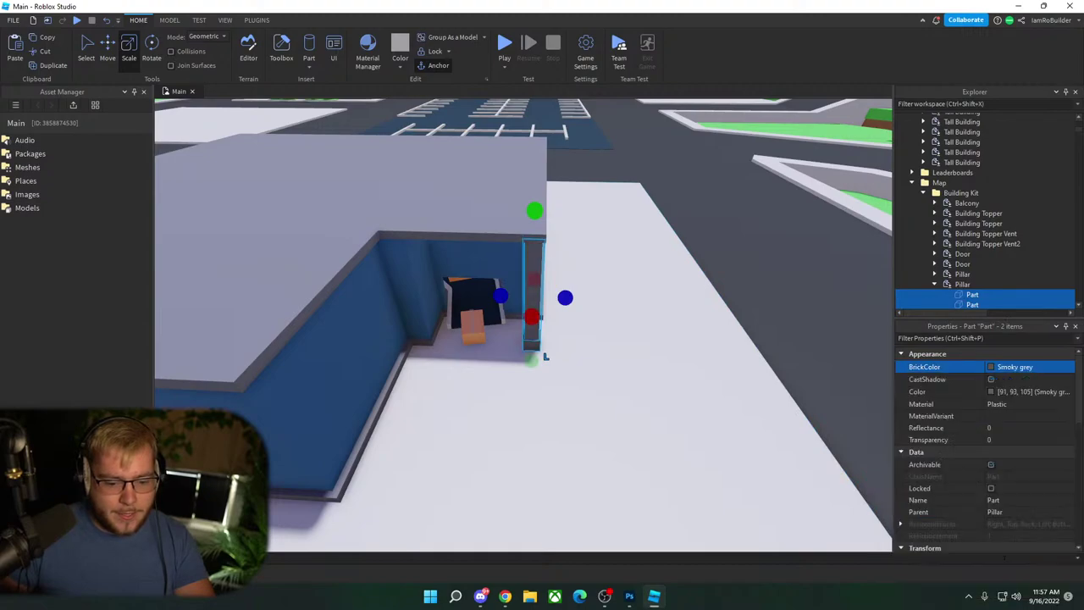
{"action": "left_click", "coordinate": [991, 393]}
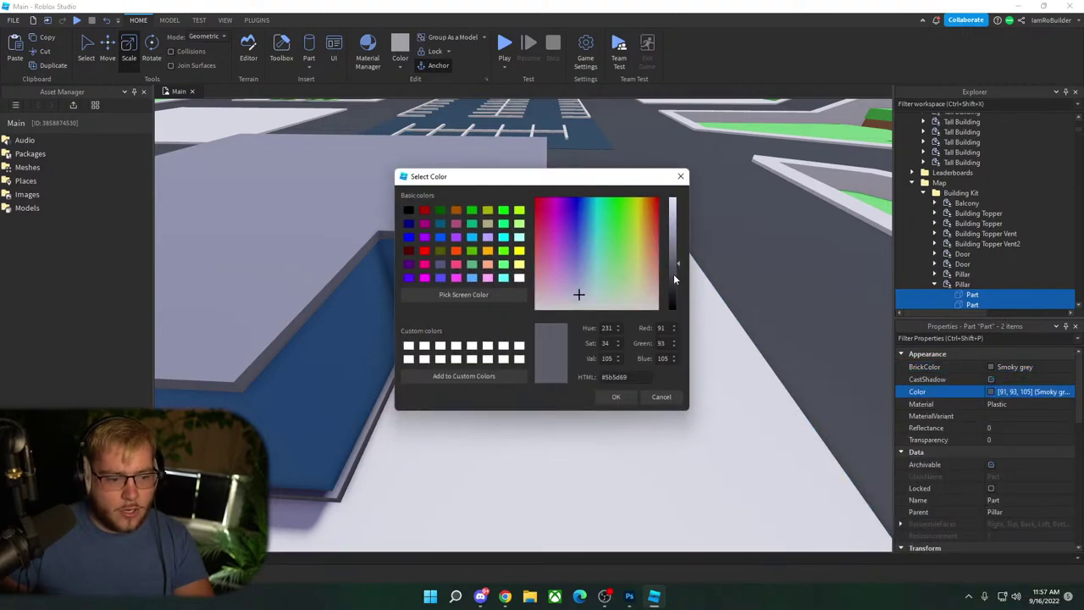
{"action": "left_click", "coordinate": [629, 402]}
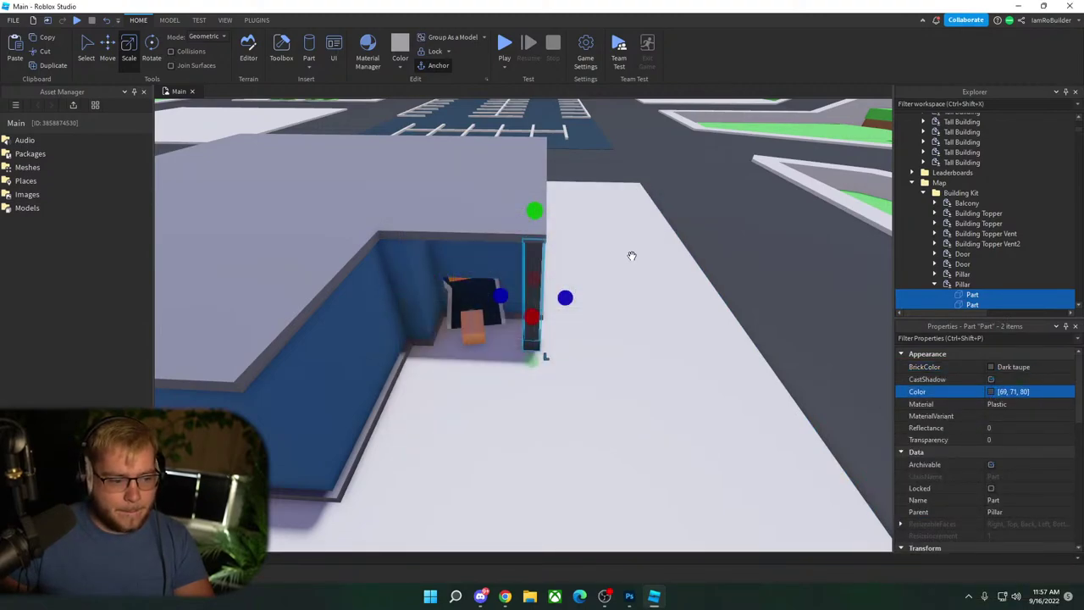
Step: Duplicate the dark corner pillar and slide the copy away from the roof corner along the building
{"action": "right_click_drag", "start_coordinate": [628, 236], "coordinate": [616, 206]}
{"action": "scroll", "coordinate": [616, 206], "scroll_direction": "down", "scroll_amount": 2}
{"action": "left_click", "coordinate": [617, 206]}
{"action": "left_click", "coordinate": [572, 415]}
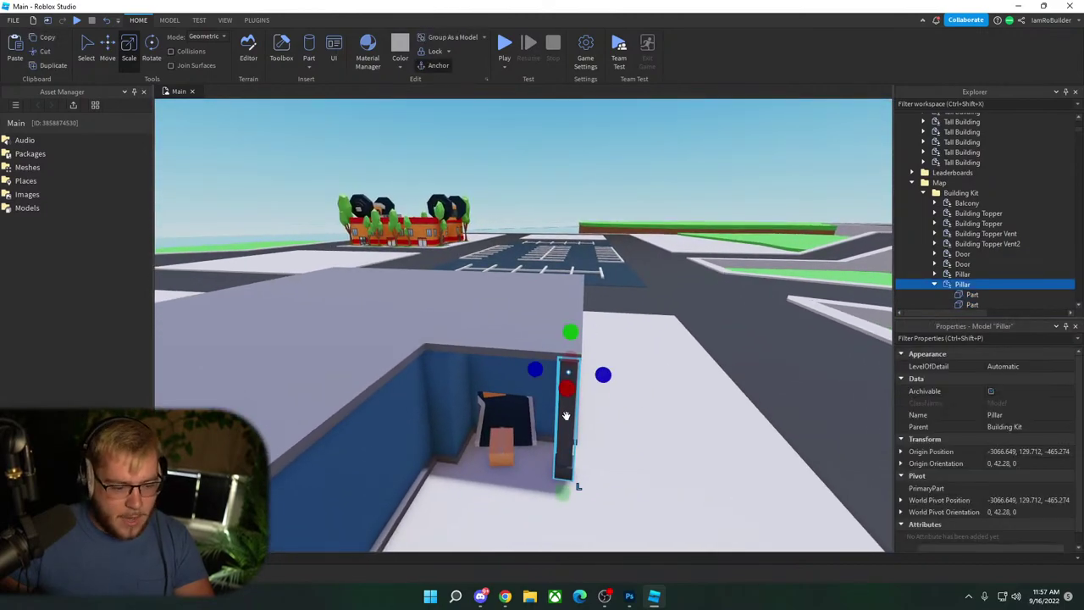
{"action": "key", "text": "ctrl+d"}
{"action": "left_click", "coordinate": [107, 45]}
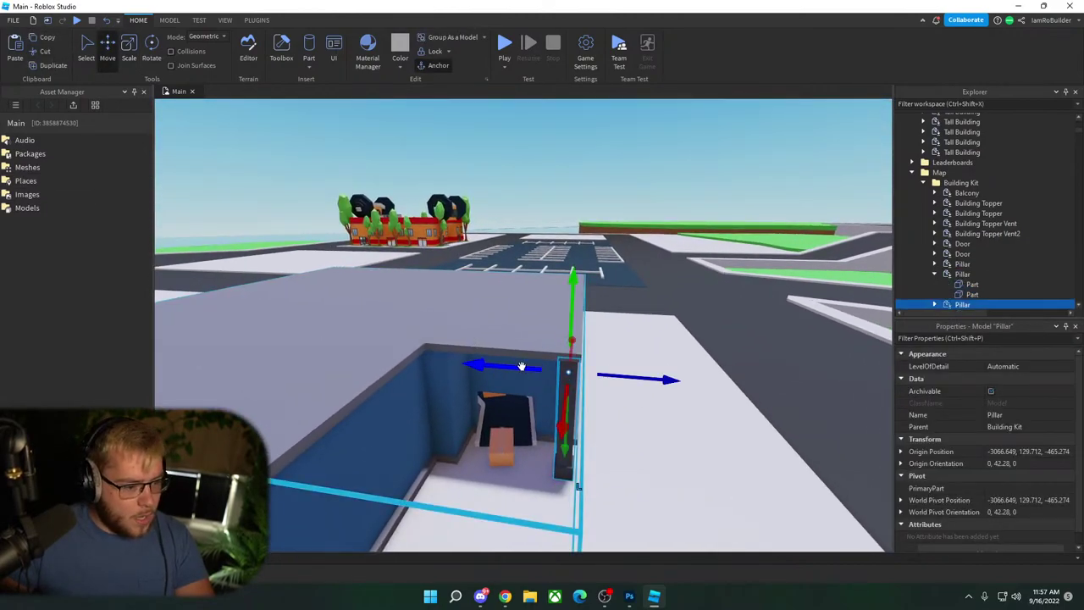
{"action": "left_click_drag", "start_coordinate": [520, 366], "coordinate": [399, 350]}
Step: Move the copied pillar into the warehouse interior, beside the conveyor boxes
{"action": "right_click_drag", "start_coordinate": [471, 360], "coordinate": [474, 360]}
{"action": "scroll", "coordinate": [474, 361], "scroll_direction": "up", "scroll_amount": 3}
{"action": "scroll", "coordinate": [474, 361], "scroll_direction": "down", "scroll_amount": 8}
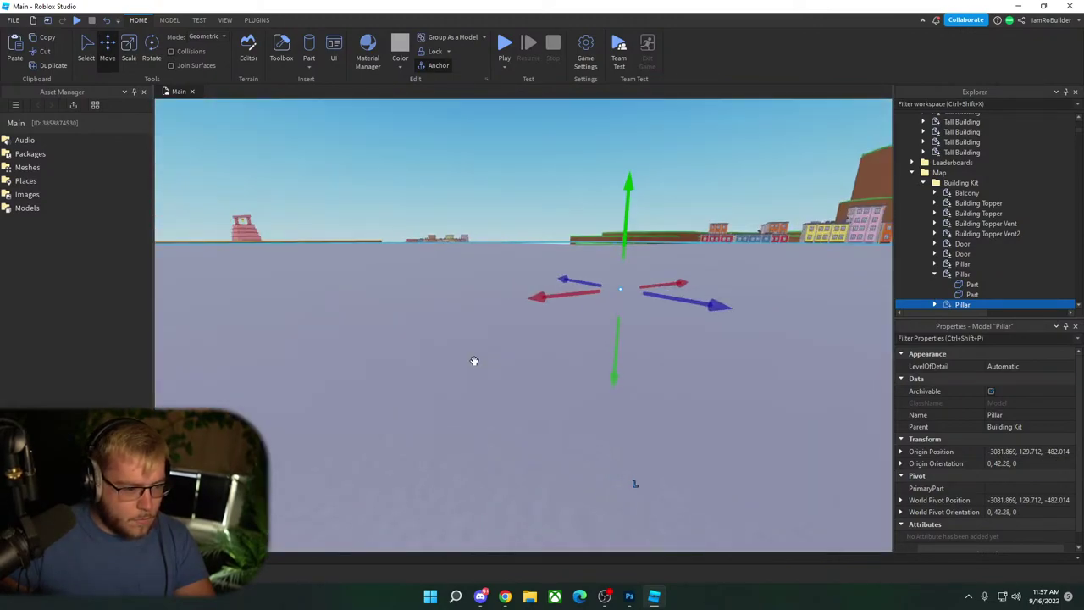
{"action": "scroll", "coordinate": [474, 361], "scroll_direction": "up", "scroll_amount": 5}
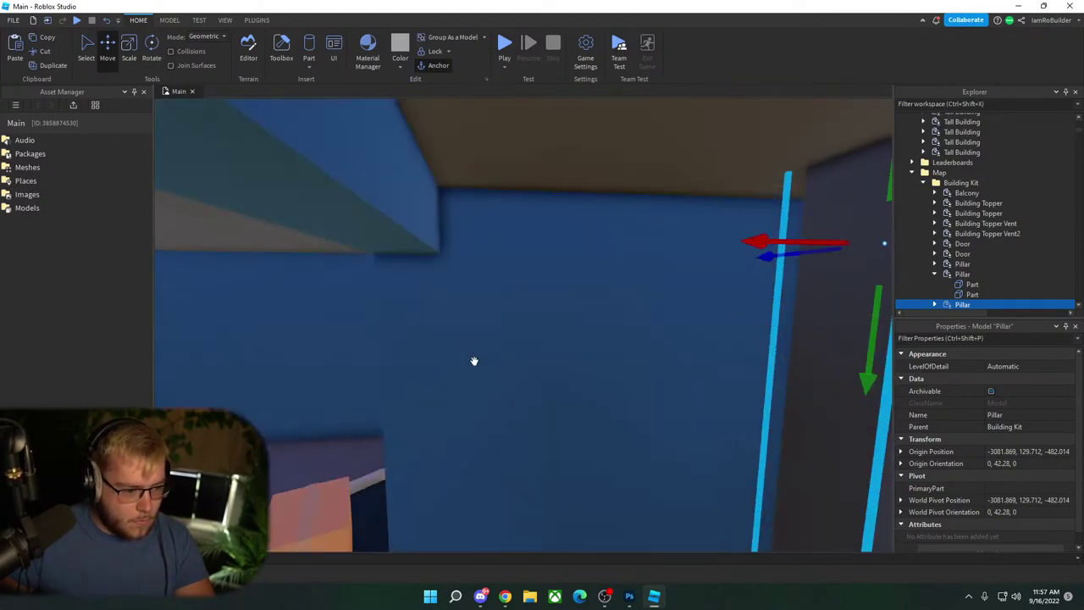
{"action": "scroll", "coordinate": [473, 361], "scroll_direction": "down", "scroll_amount": 2}
{"action": "key", "text": "a"}
{"action": "left_click_drag", "start_coordinate": [597, 307], "coordinate": [392, 342]}
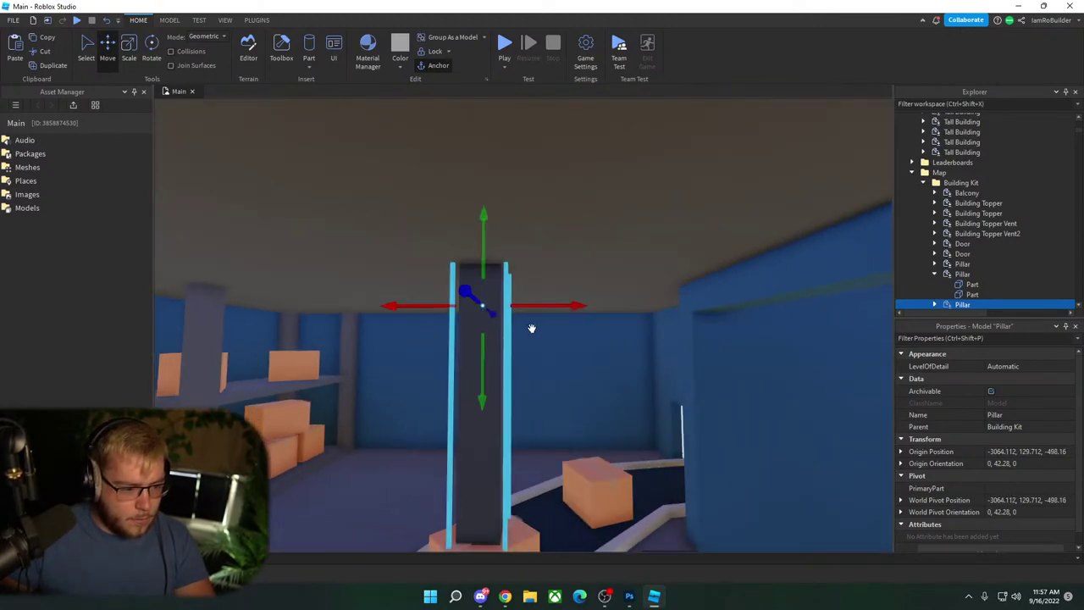
Step: Slide the copied dark pillar further across the warehouse interior, away from the conveyor boxes
{"action": "key", "text": "d"}
{"action": "right_click_drag", "start_coordinate": [547, 325], "coordinate": [550, 325]}
{"action": "key", "text": "d"}
{"action": "left_click_drag", "start_coordinate": [506, 233], "coordinate": [654, 221]}
{"action": "key", "text": "w"}
{"action": "right_click_drag", "start_coordinate": [535, 292], "coordinate": [534, 290]}
{"action": "key", "text": "d"}
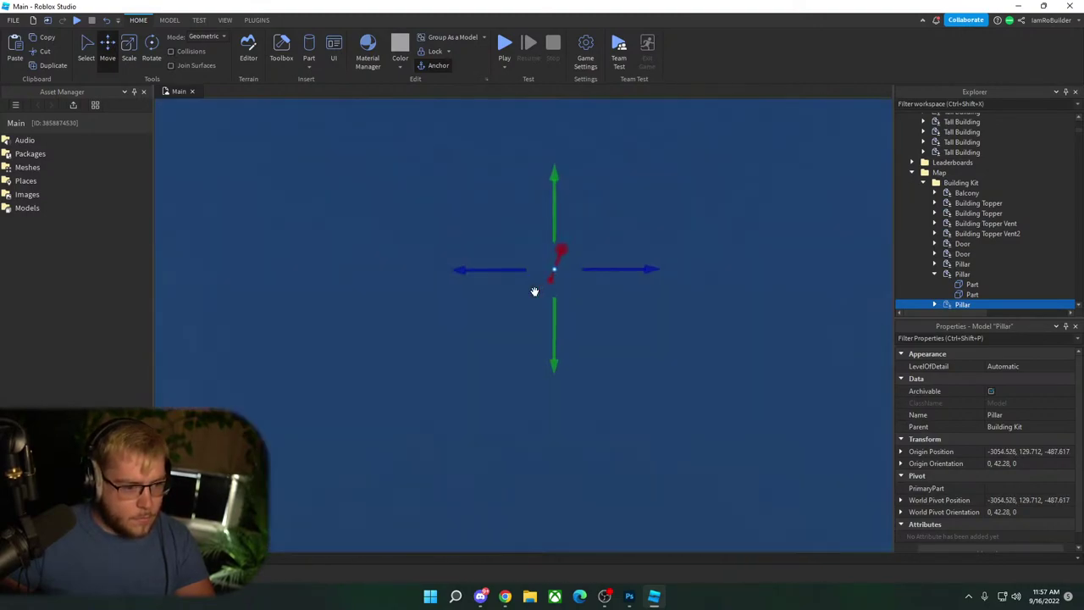
Step: Duplicate the dark pillar and space the copies in a row across the warehouse floor in front of the conveyor
{"action": "key", "text": "w"}
{"action": "left_click_drag", "start_coordinate": [569, 257], "coordinate": [517, 268]}
{"action": "key", "text": "ctrl+d"}
{"action": "key", "text": "a"}
{"action": "key", "text": "ctrl+d"}
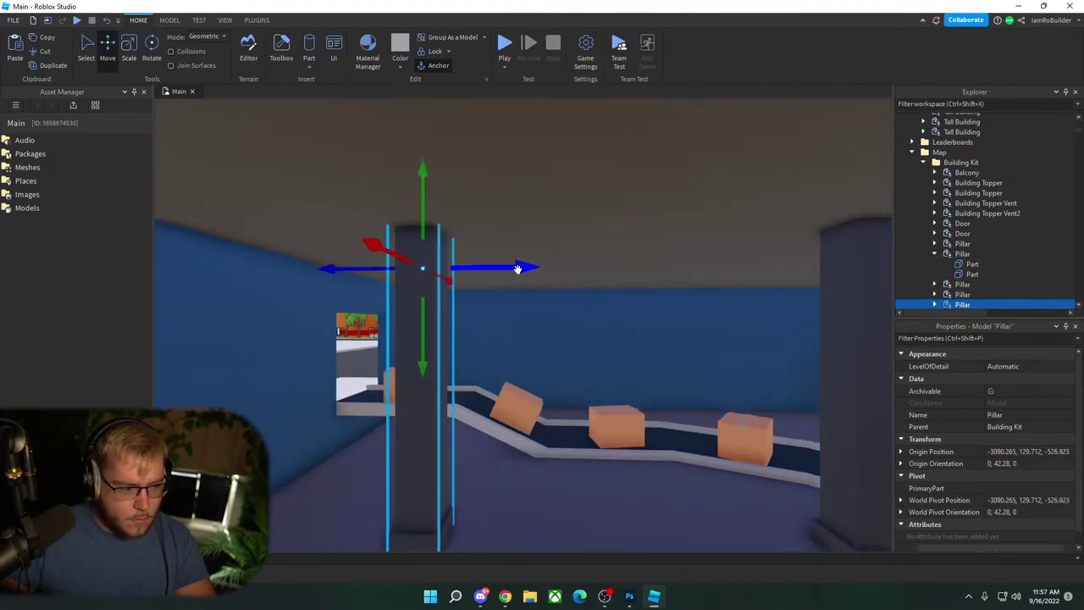
{"action": "key", "text": "s"}
{"action": "right_click_drag", "start_coordinate": [475, 291], "coordinate": [474, 289]}
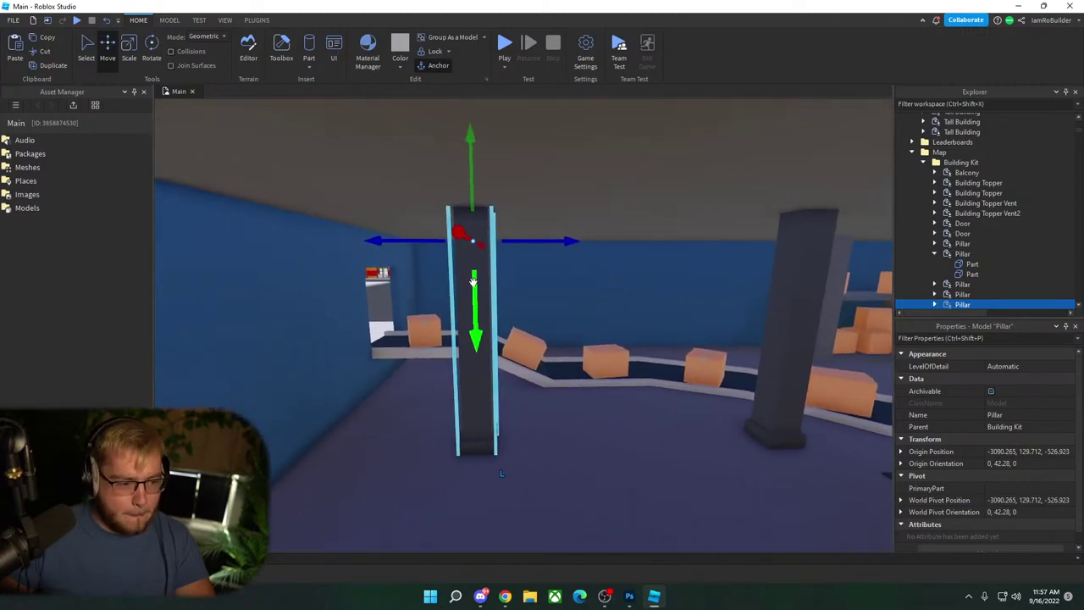
Step: Duplicate the shaft part of one pillar and shorten the copy to a small block just below the ceiling
{"action": "left_click", "coordinate": [483, 260], "text": "alt"}
{"action": "key", "text": "ctrl+d"}
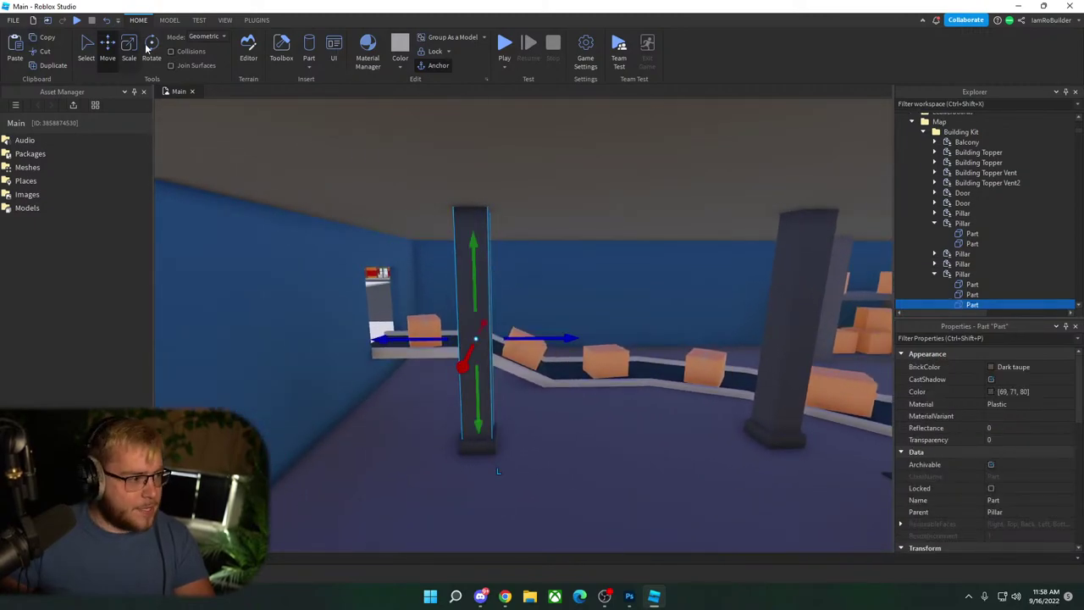
{"action": "key", "text": "ctrl+3"}
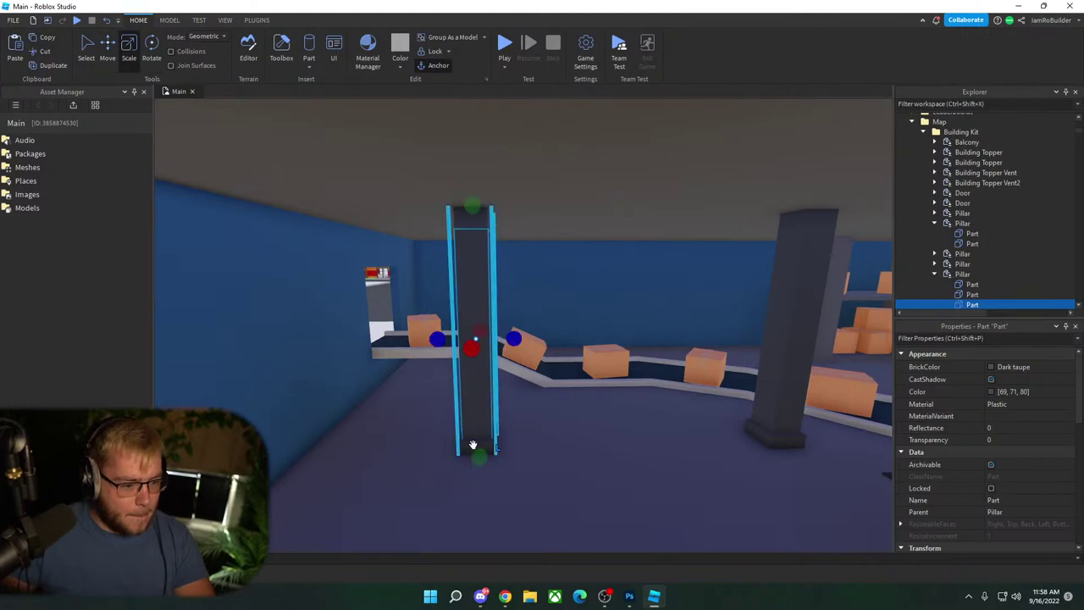
{"action": "left_click_drag", "start_coordinate": [474, 447], "coordinate": [481, 413]}
{"action": "key", "text": "f"}
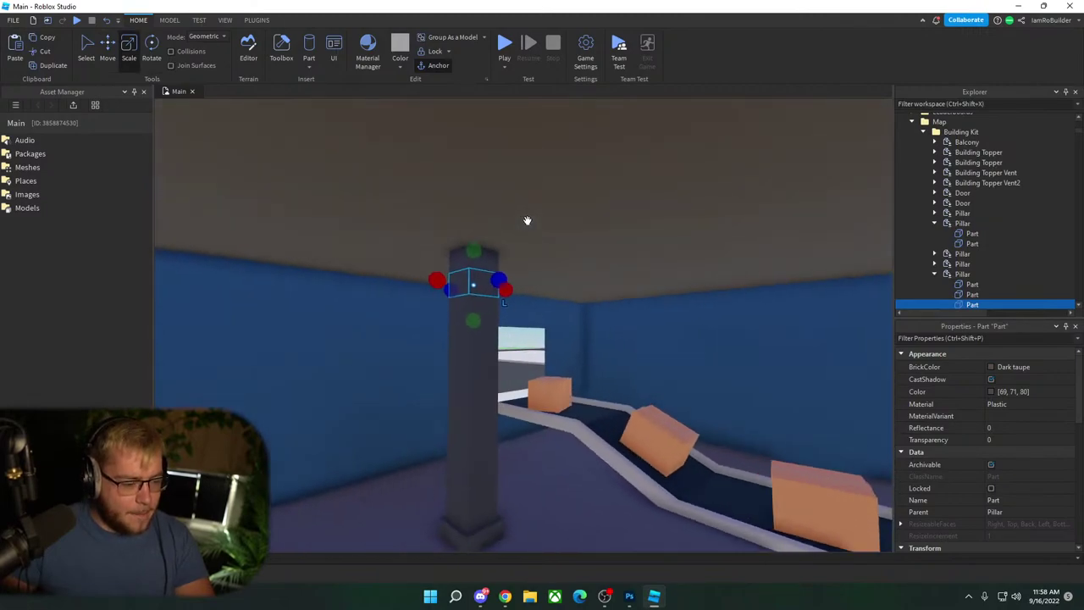
{"action": "key", "text": "a"}
{"action": "right_click_drag", "start_coordinate": [508, 276], "coordinate": [510, 276]}
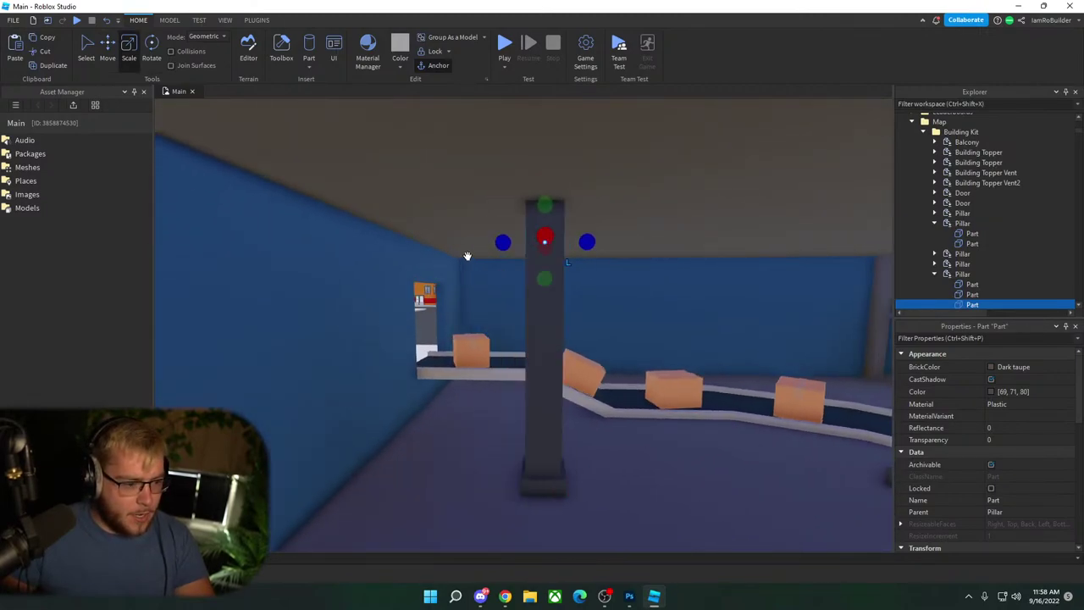
Step: Stretch the small block in both directions into a horizontal beam linking the pillars and reaching the walls
{"action": "left_click_drag", "start_coordinate": [503, 244], "coordinate": [384, 253]}
{"action": "left_click_drag", "start_coordinate": [308, 250], "coordinate": [310, 247]}
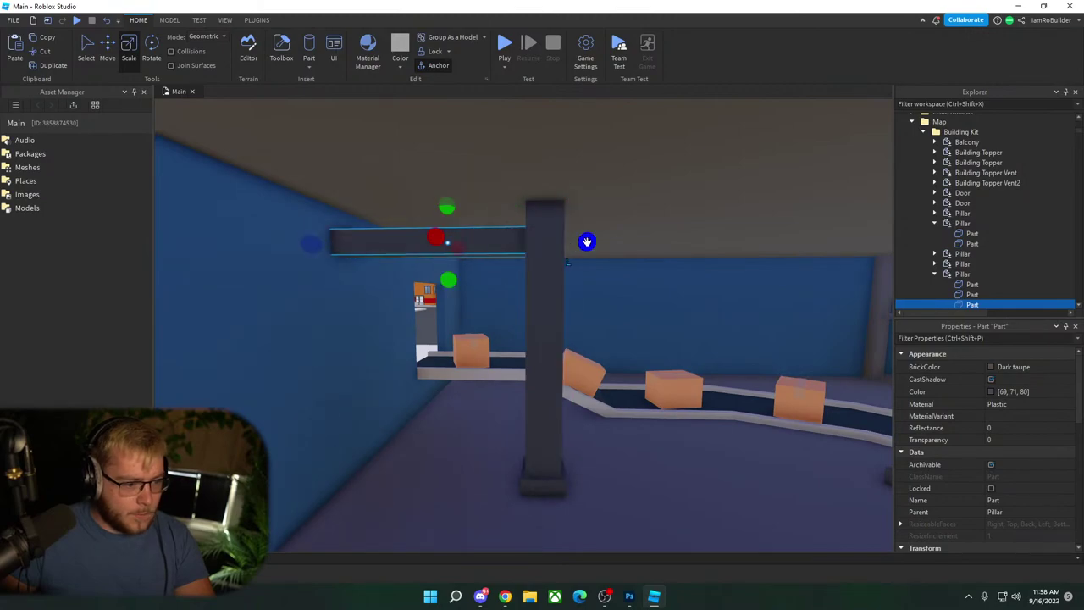
{"action": "key", "text": "d"}
{"action": "left_click_drag", "start_coordinate": [587, 242], "coordinate": [715, 241]}
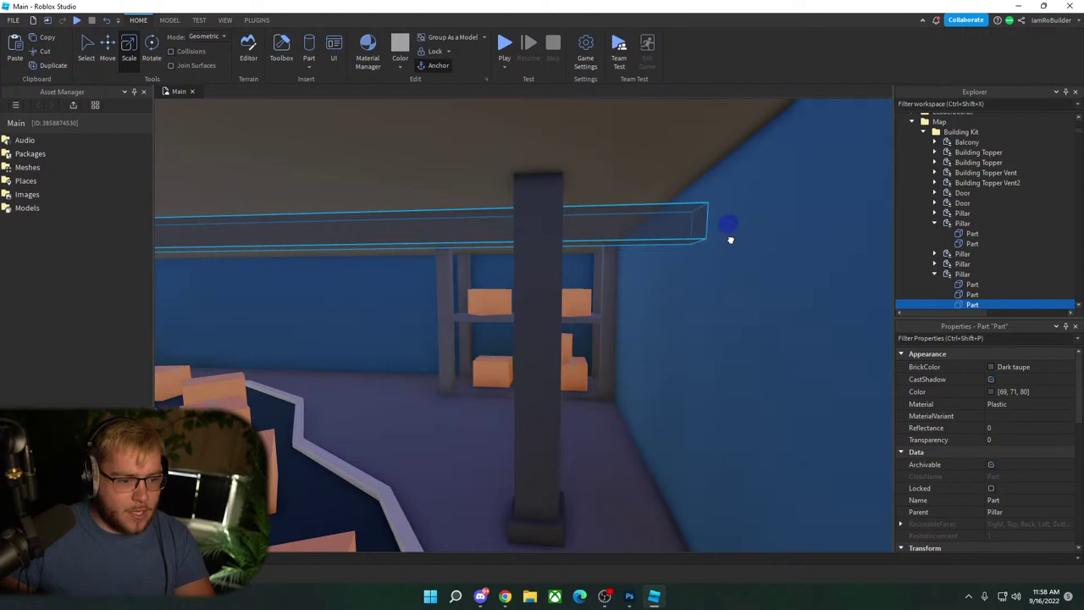
{"action": "key", "text": "a"}
{"action": "key", "text": "s"}
{"action": "right_click_drag", "start_coordinate": [539, 288], "coordinate": [542, 289]}
{"action": "left_click", "coordinate": [542, 290]}
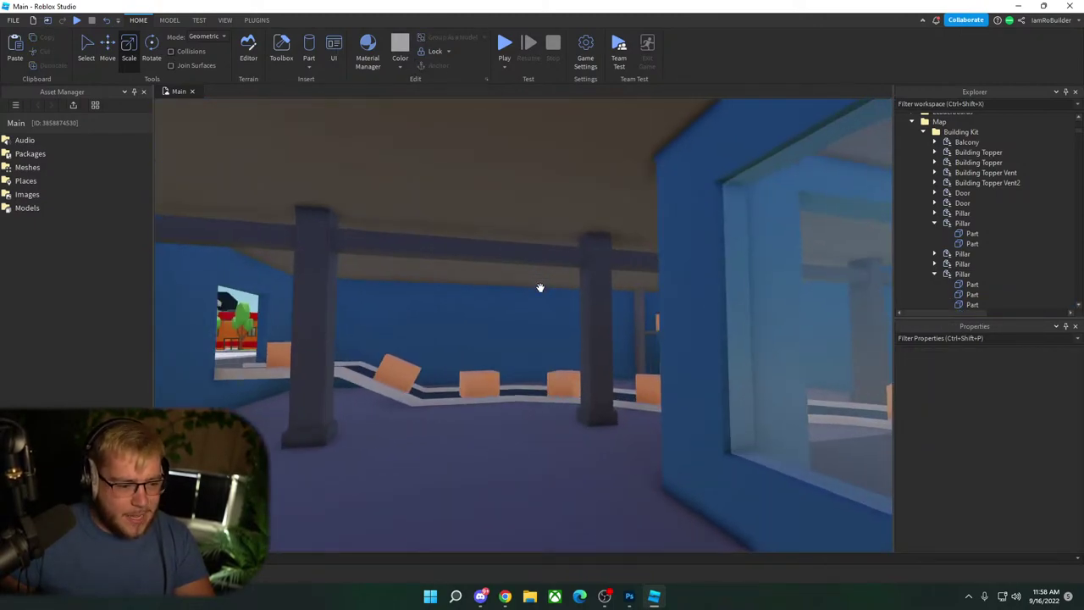
Step: Reshape a dark floor slab beneath the beam into a strip that runs from the cross strip toward the doorway
{"action": "right_click_drag", "start_coordinate": [540, 288], "coordinate": [539, 310]}
{"action": "left_click", "coordinate": [543, 306]}
{"action": "left_click_drag", "start_coordinate": [501, 293], "coordinate": [533, 339]}
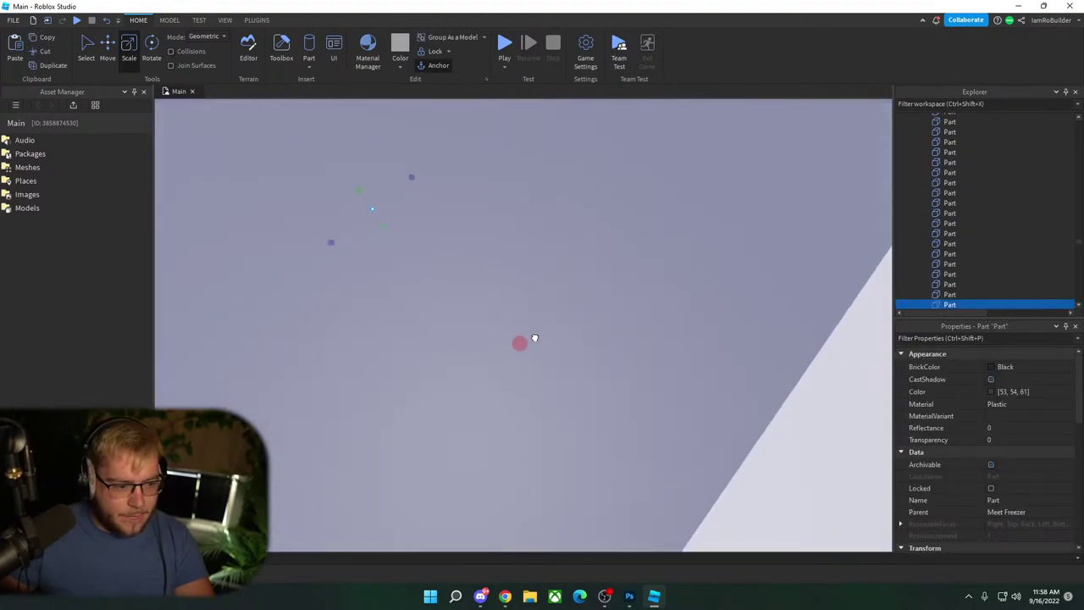
{"action": "right_click_drag", "start_coordinate": [529, 327], "coordinate": [528, 324]}
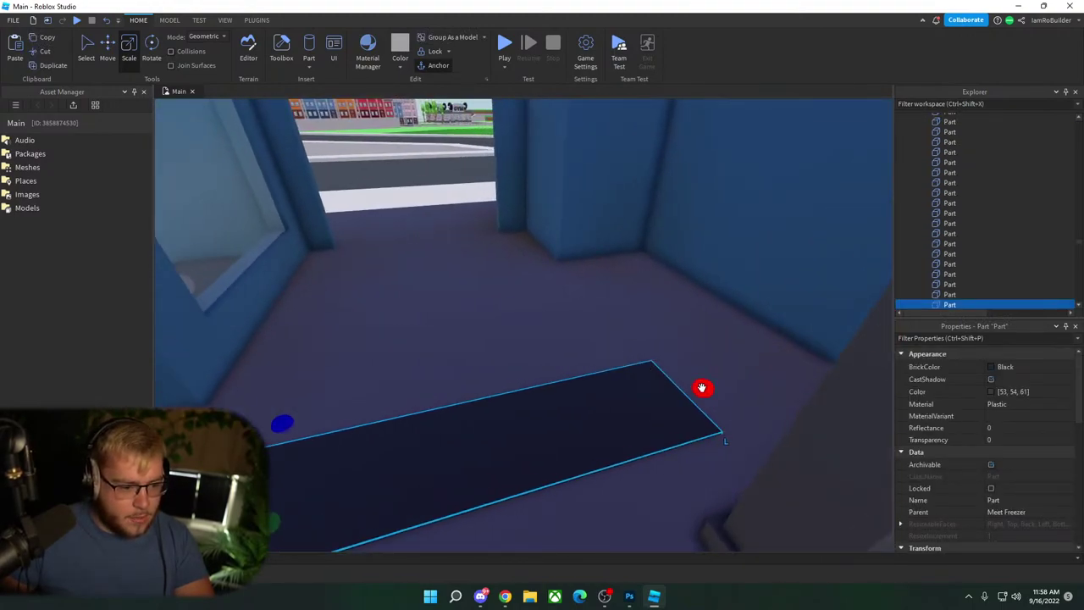
{"action": "left_click_drag", "start_coordinate": [703, 388], "coordinate": [664, 389]}
{"action": "right_click_drag", "start_coordinate": [733, 391], "coordinate": [638, 381]}
{"action": "key", "text": "s"}
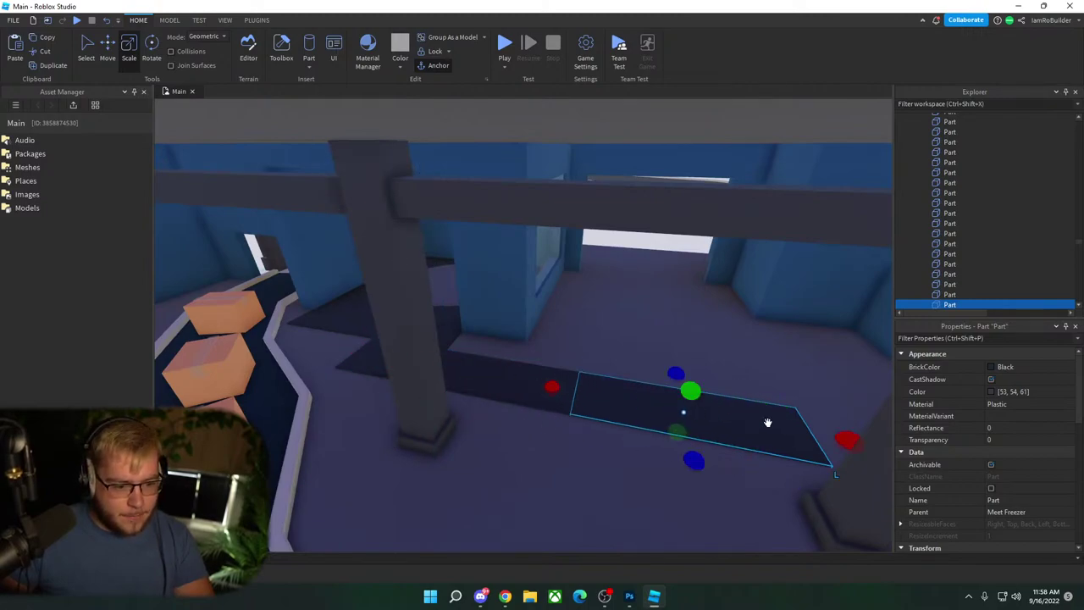
{"action": "left_click_drag", "start_coordinate": [648, 370], "coordinate": [668, 268]}
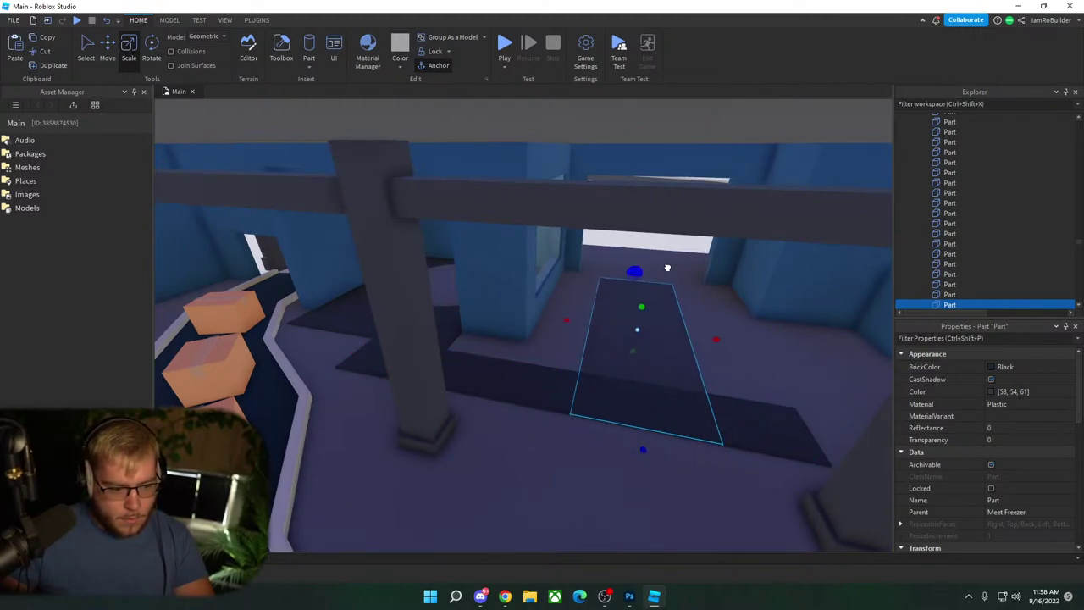
{"action": "left_click_drag", "start_coordinate": [644, 449], "coordinate": [641, 434]}
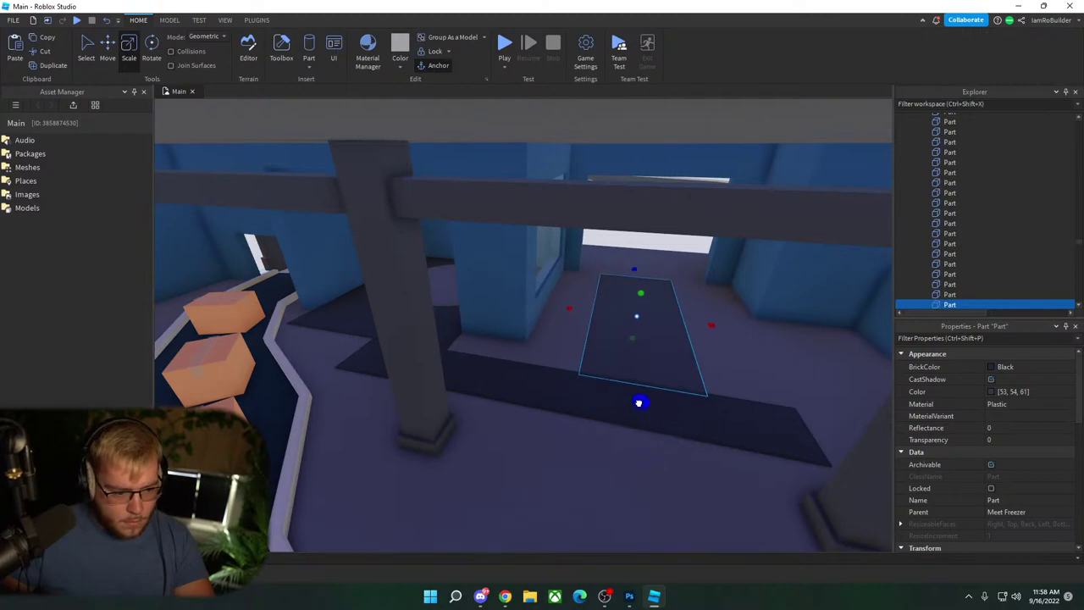
Step: Extend the dark cross strip on the floor past the pillar toward the blue side wall
{"action": "left_click", "coordinate": [744, 429]}
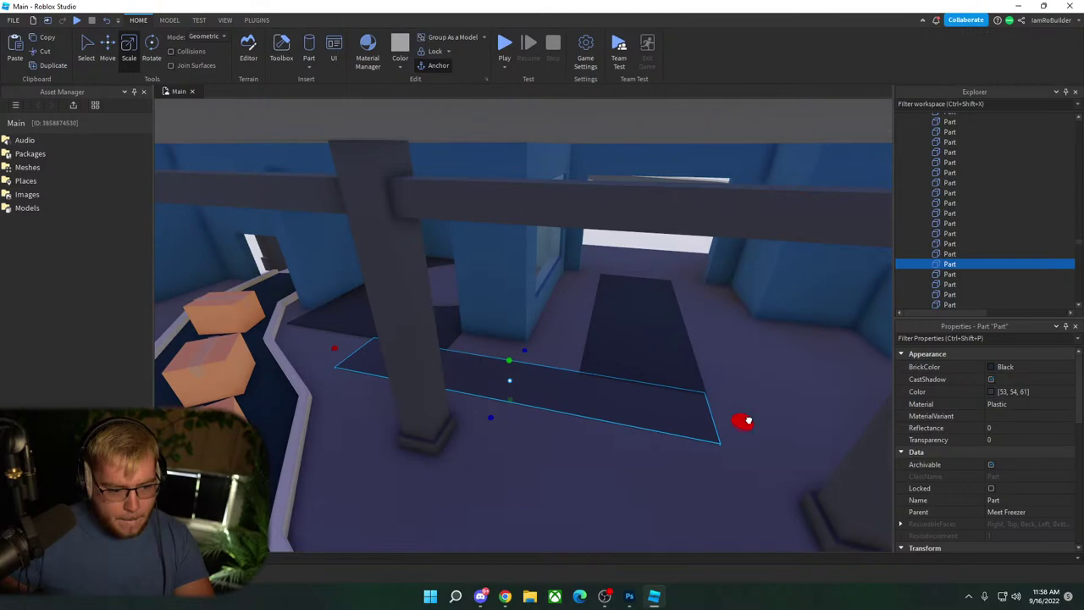
{"action": "key", "text": "d"}
{"action": "left_click_drag", "start_coordinate": [748, 420], "coordinate": [876, 416]}
{"action": "right_click_drag", "start_coordinate": [876, 416], "coordinate": [743, 438]}
{"action": "key", "text": "d"}
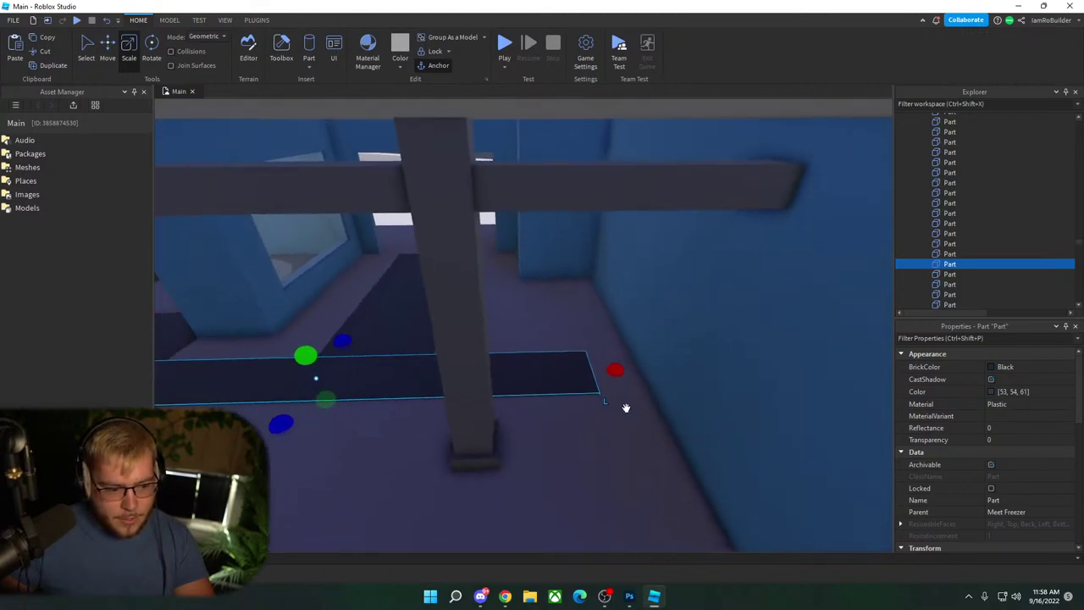
{"action": "right_click_drag", "start_coordinate": [626, 408], "coordinate": [525, 360]}
Step: Form another dark floor slab along the side wall and shorten its end nearest the cross strip
{"action": "left_click_drag", "start_coordinate": [616, 405], "coordinate": [721, 584]}
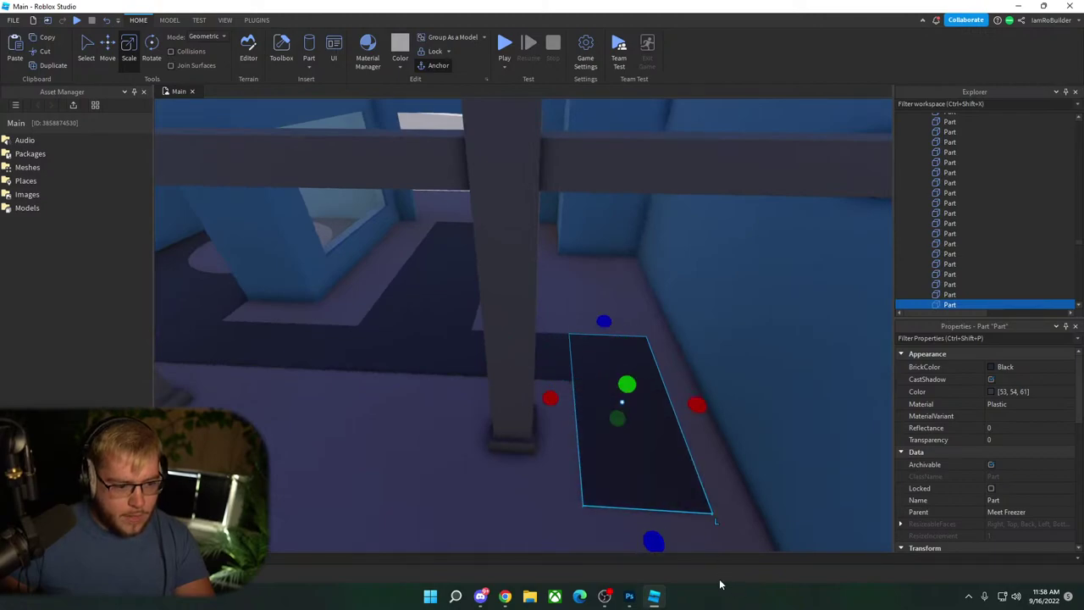
{"action": "key", "text": "a"}
{"action": "right_click_drag", "start_coordinate": [488, 387], "coordinate": [492, 387]}
{"action": "right_click_drag", "start_coordinate": [345, 289], "coordinate": [348, 290]}
{"action": "key", "text": "d"}
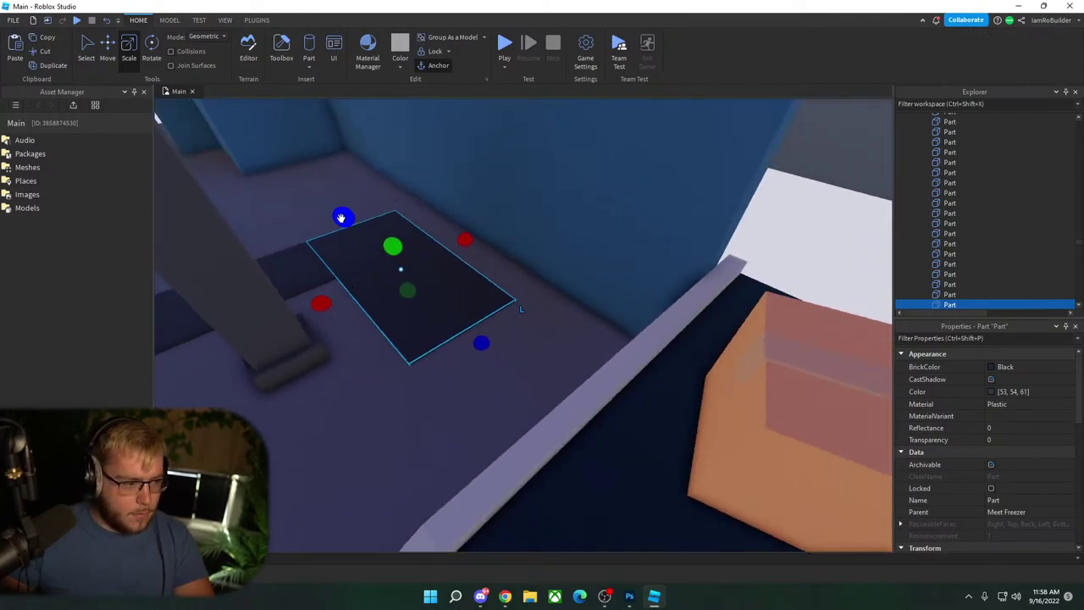
{"action": "left_click_drag", "start_coordinate": [342, 218], "coordinate": [371, 248]}
{"action": "right_click_drag", "start_coordinate": [365, 261], "coordinate": [365, 263]}
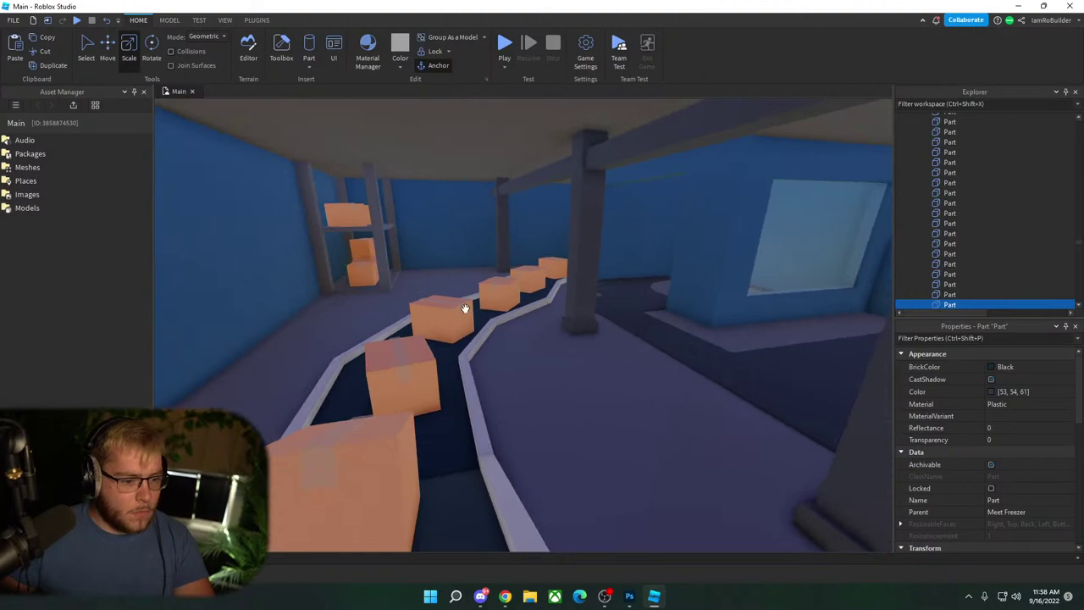
Step: Duplicate the dark cross strip and resize the copy into a broad slab between the two pillars, facing the conveyor
{"action": "left_click", "coordinate": [709, 375]}
{"action": "key", "text": "ctrl+d"}
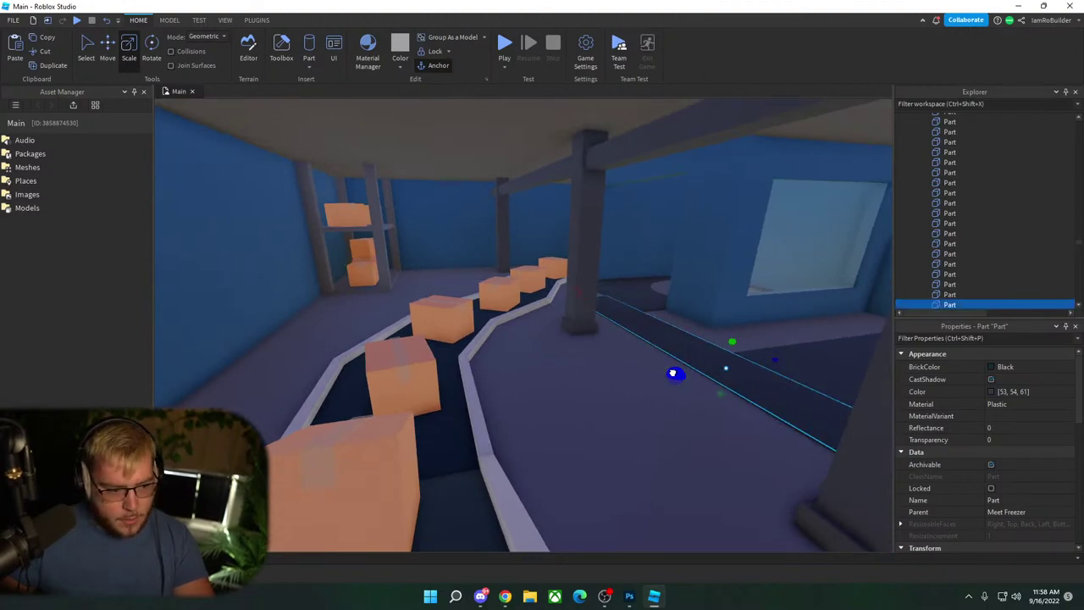
{"action": "left_click_drag", "start_coordinate": [674, 373], "coordinate": [537, 396]}
{"action": "right_click_drag", "start_coordinate": [575, 392], "coordinate": [576, 393]}
{"action": "key", "text": "s"}
{"action": "left_click_drag", "start_coordinate": [728, 325], "coordinate": [581, 315]}
{"action": "left_click_drag", "start_coordinate": [388, 292], "coordinate": [390, 292]}
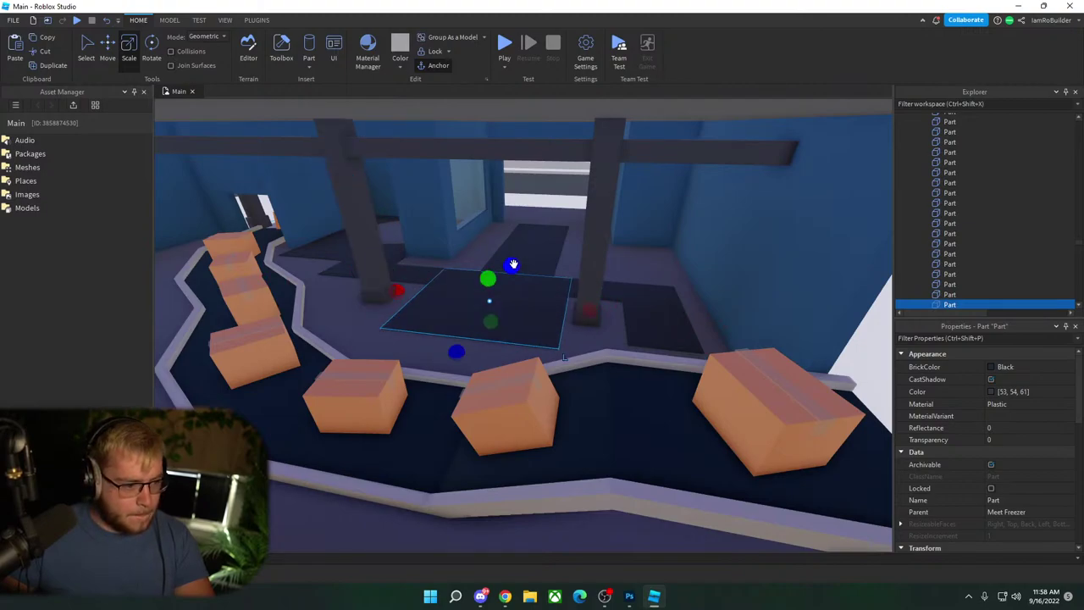
{"action": "left_click_drag", "start_coordinate": [512, 264], "coordinate": [507, 278]}
Step: Examine the warehouse from inside and outside, including its roof and open entrance side
{"action": "right_click_drag", "start_coordinate": [513, 285], "coordinate": [514, 296]}
{"action": "key", "text": "s"}
{"action": "left_click", "coordinate": [514, 294]}
{"action": "key", "text": "w"}
{"action": "key", "text": "a"}
{"action": "right_click_drag", "start_coordinate": [531, 386], "coordinate": [545, 392]}
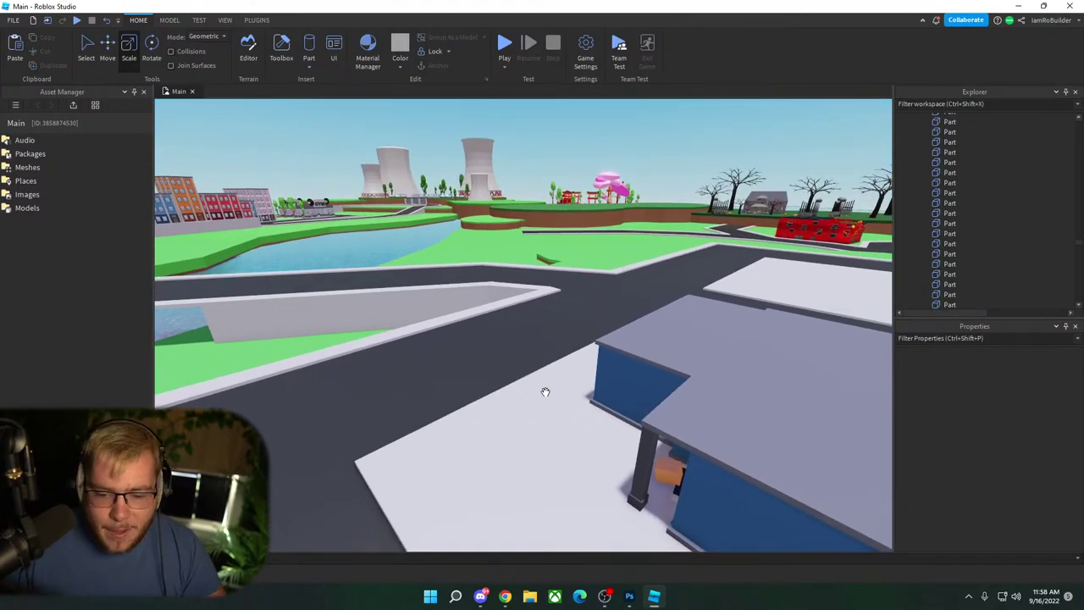
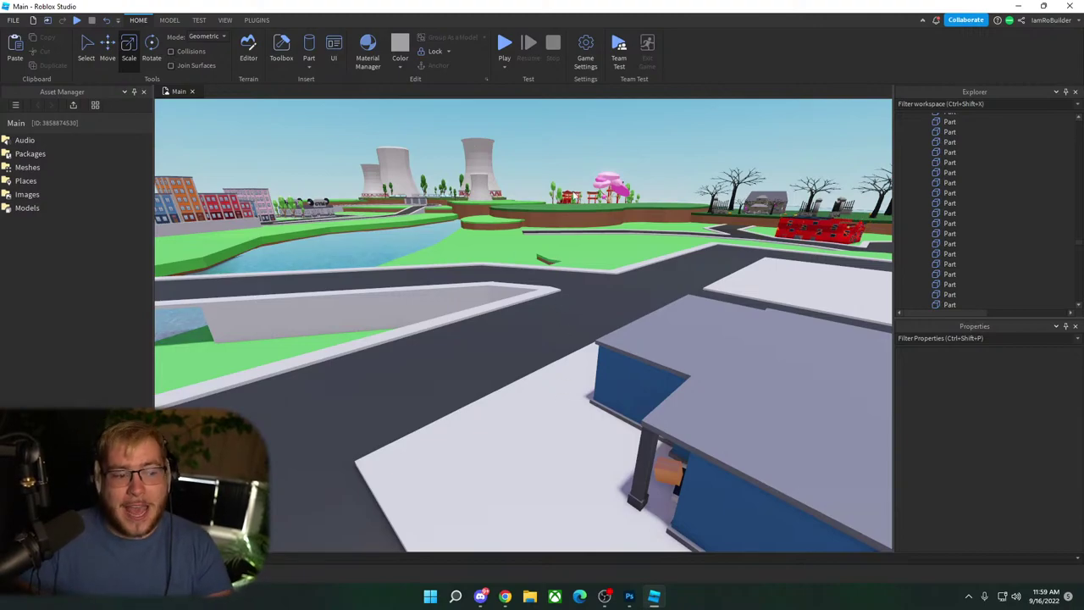
{"action": "key", "text": "a"}
{"action": "key", "text": "w"}
{"action": "right_click_drag", "start_coordinate": [636, 272], "coordinate": [659, 273]}
{"action": "key", "text": "f"}
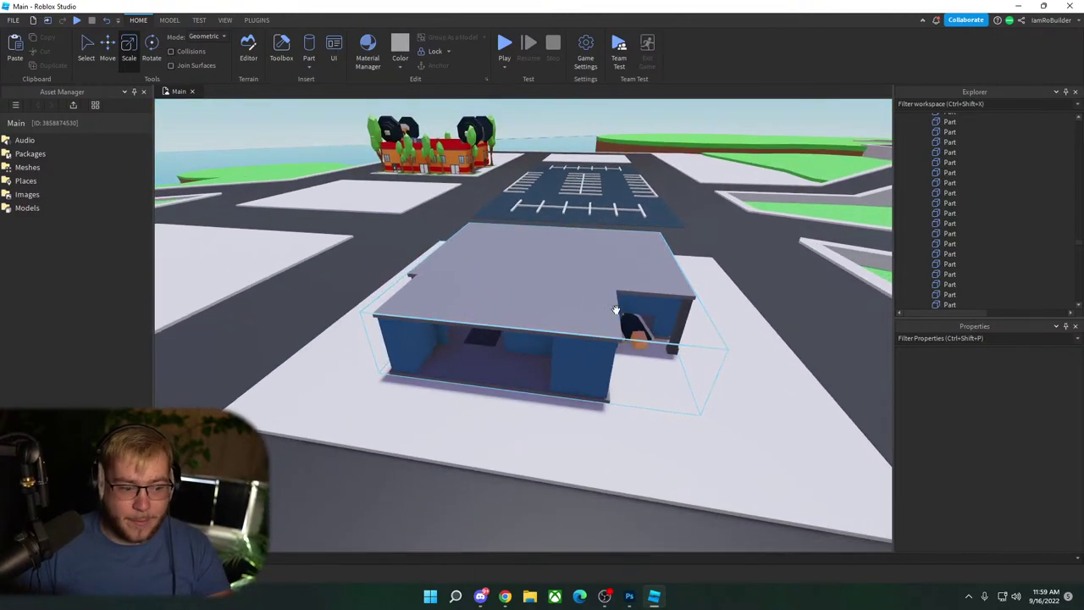
Step: Duplicate the blue interior wall and stretch the copy up through the roof so that it stands above it
{"action": "scroll", "coordinate": [597, 309], "scroll_direction": "up", "scroll_amount": 5}
{"action": "left_click", "coordinate": [604, 314]}
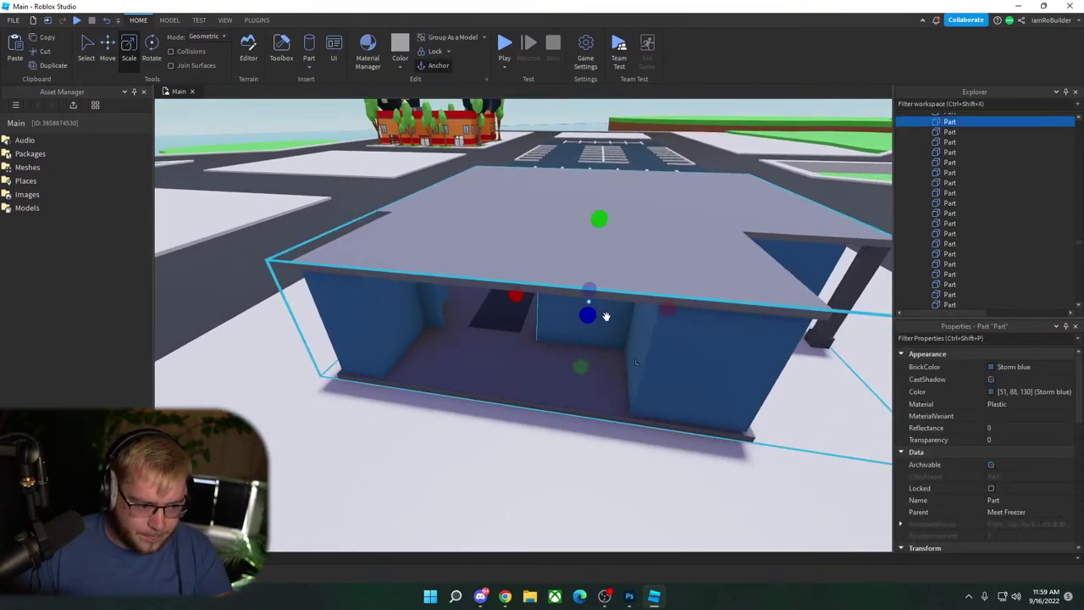
{"action": "key", "text": "ctrl+d"}
{"action": "scroll", "coordinate": [600, 219], "scroll_direction": "down", "scroll_amount": 3}
{"action": "left_click_drag", "start_coordinate": [599, 219], "coordinate": [588, 133]}
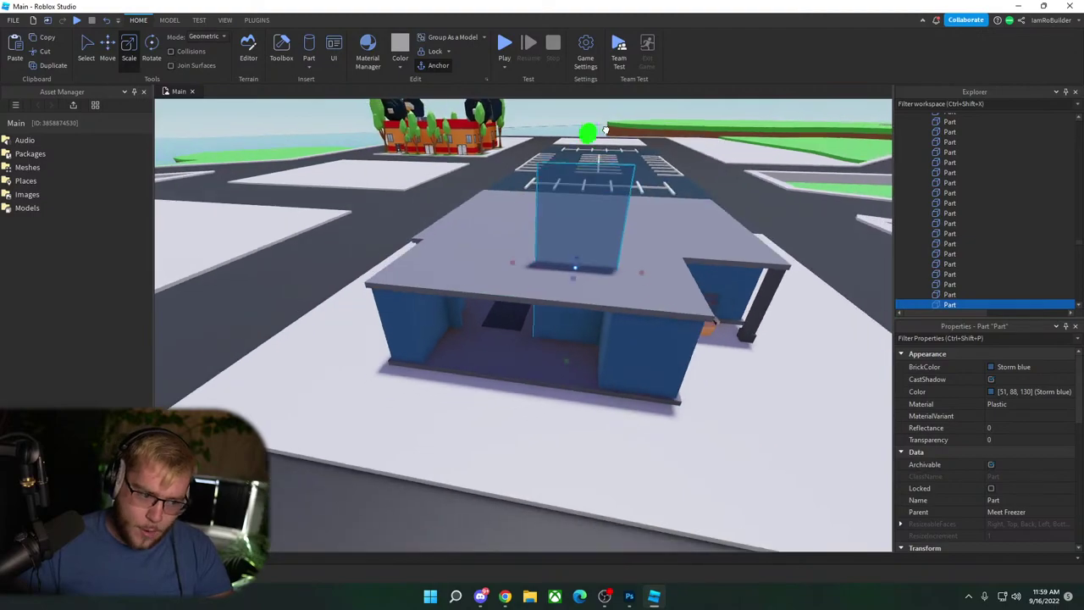
{"action": "scroll", "coordinate": [571, 303], "scroll_direction": "up", "scroll_amount": 1}
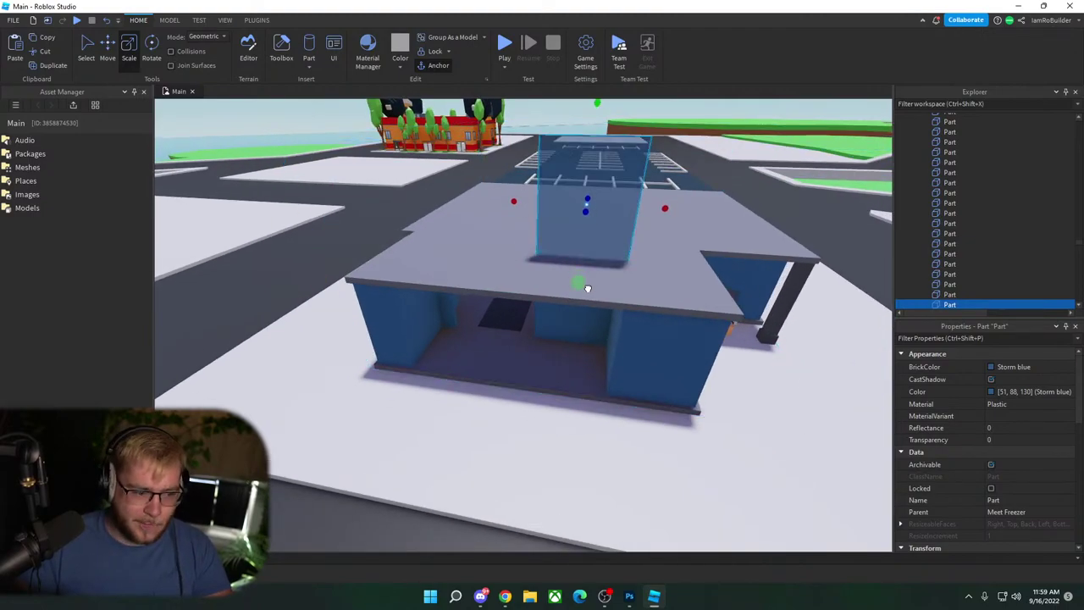
{"action": "right_click_drag", "start_coordinate": [629, 250], "coordinate": [629, 250]}
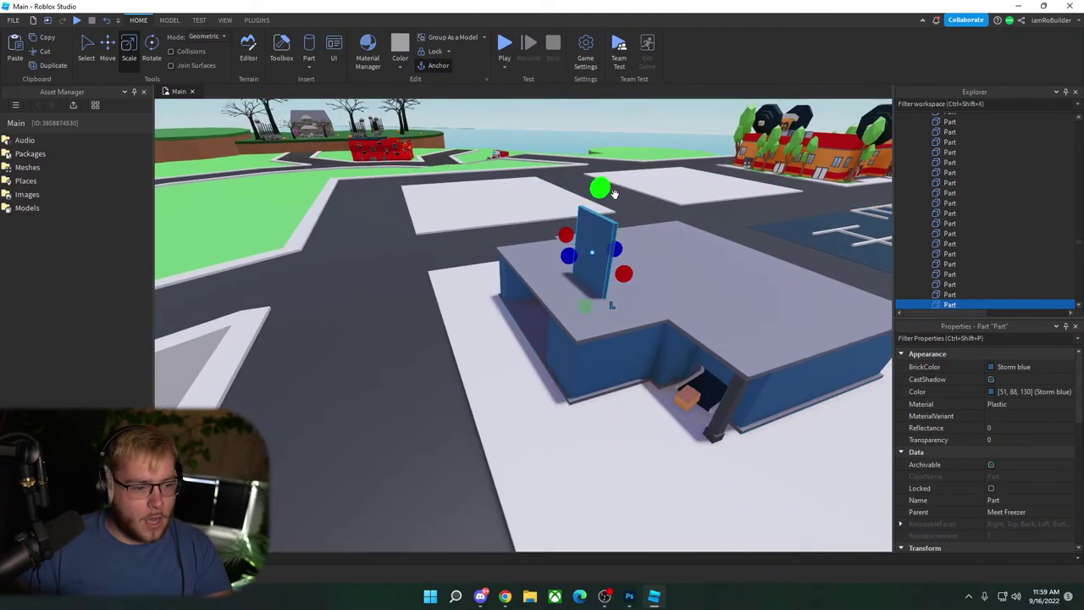
Step: Lower the blue wall copy and stretch it sideways into a large low block set in from the roof edges
{"action": "left_click_drag", "start_coordinate": [602, 188], "coordinate": [596, 225]}
{"action": "left_click_drag", "start_coordinate": [570, 270], "coordinate": [520, 273]}
{"action": "right_click_drag", "start_coordinate": [671, 270], "coordinate": [670, 270]}
{"action": "key", "text": "d"}
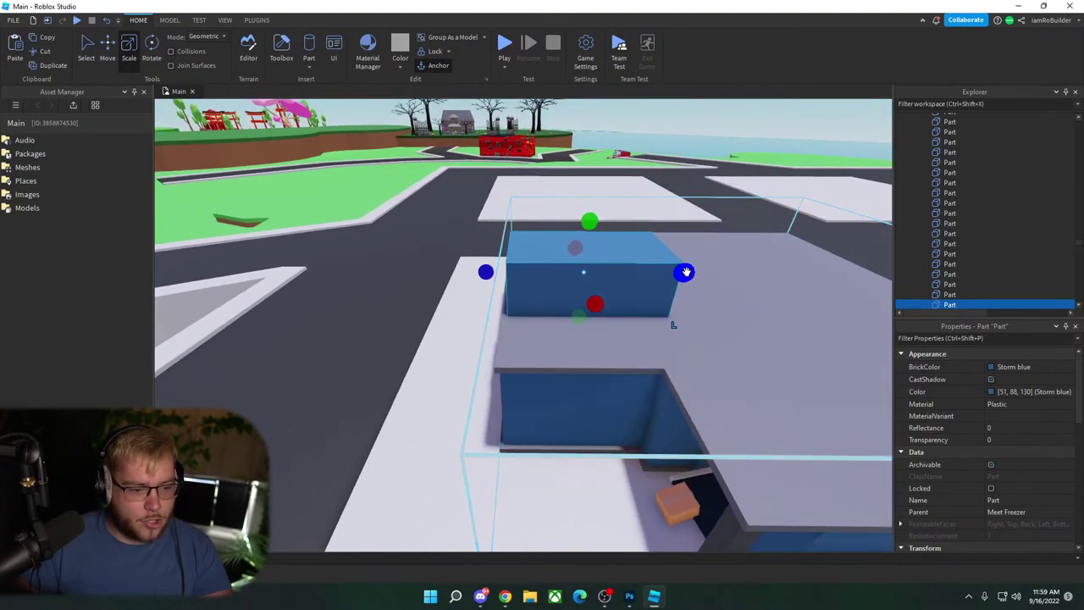
{"action": "left_click_drag", "start_coordinate": [685, 272], "coordinate": [891, 290]}
{"action": "scroll", "coordinate": [739, 260], "scroll_direction": "up", "scroll_amount": 8}
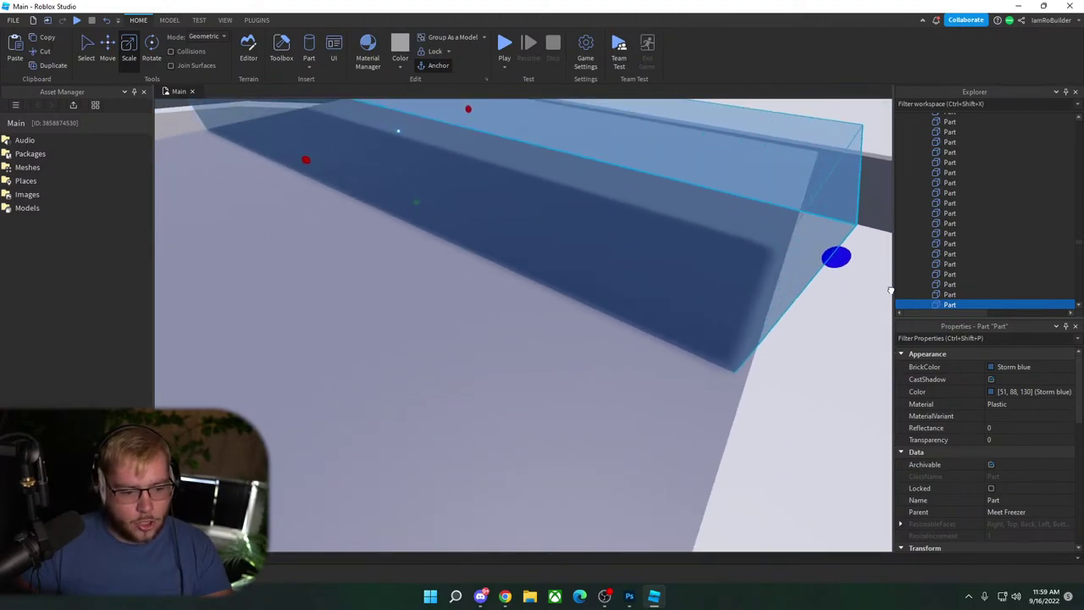
{"action": "key", "text": "d"}
{"action": "left_click_drag", "start_coordinate": [661, 260], "coordinate": [674, 237]}
Step: Recolour the roof block to a lighter blue with RGB 64, 112, 163
{"action": "key", "text": "w"}
{"action": "scroll", "coordinate": [691, 219], "scroll_direction": "down", "scroll_amount": 10}
{"action": "left_click", "coordinate": [992, 392]}
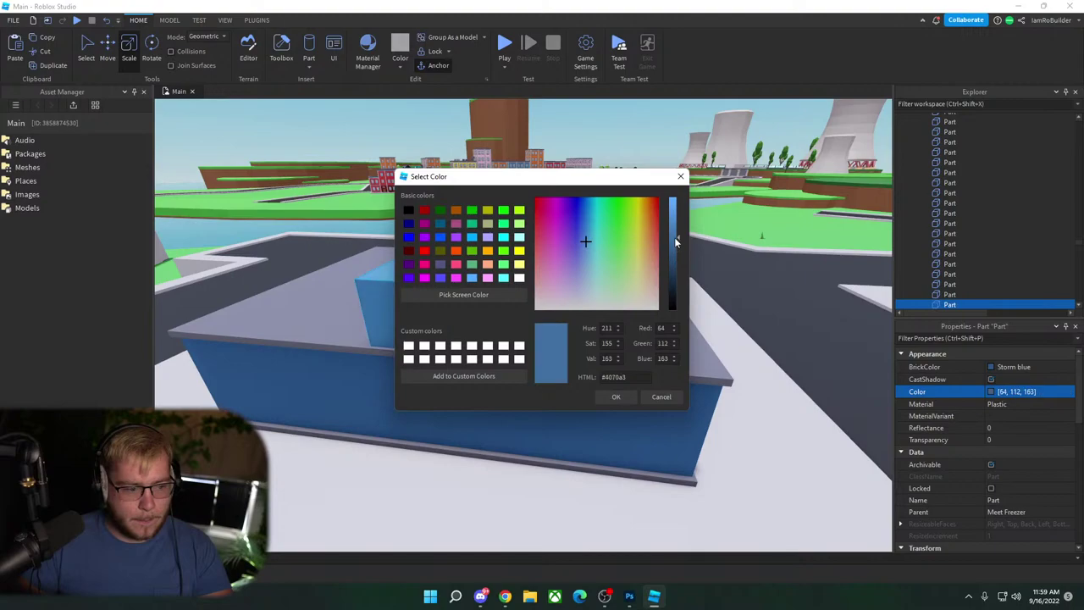
{"action": "left_click", "coordinate": [613, 392]}
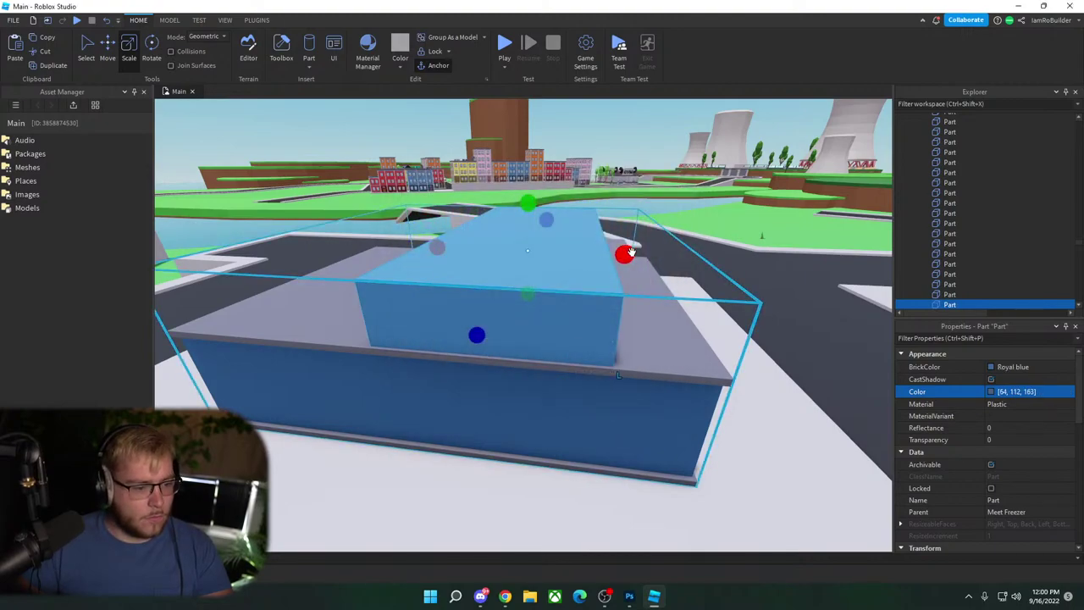
Step: Examine the sides of the light blue block where it meets the roof
{"action": "right_click_drag", "start_coordinate": [636, 298], "coordinate": [659, 292]}
{"action": "key", "text": "w"}
{"action": "key", "text": "d"}
{"action": "key", "text": "d"}
{"action": "key", "text": "d"}
{"action": "scroll", "coordinate": [625, 302], "scroll_direction": "up", "scroll_amount": 4}
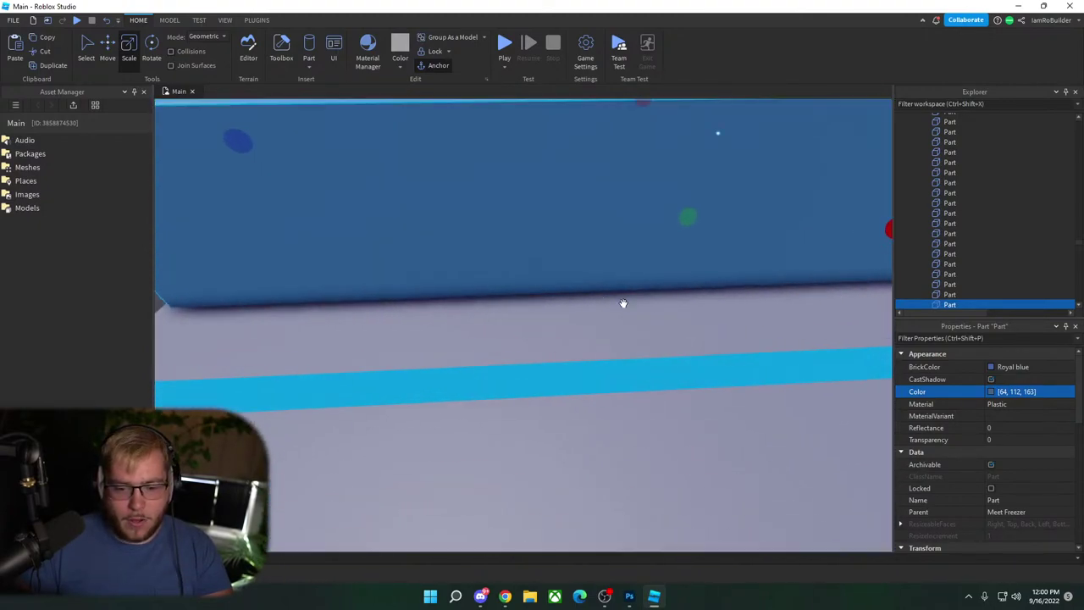
{"action": "scroll", "coordinate": [566, 284], "scroll_direction": "down", "scroll_amount": 2}
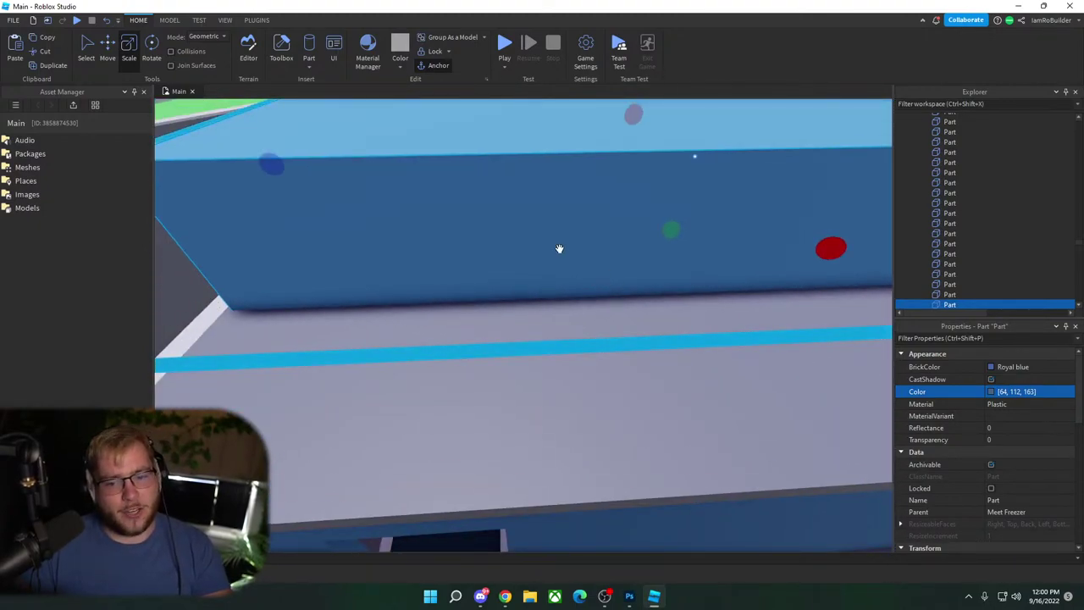
{"action": "left_click", "coordinate": [310, 61]}
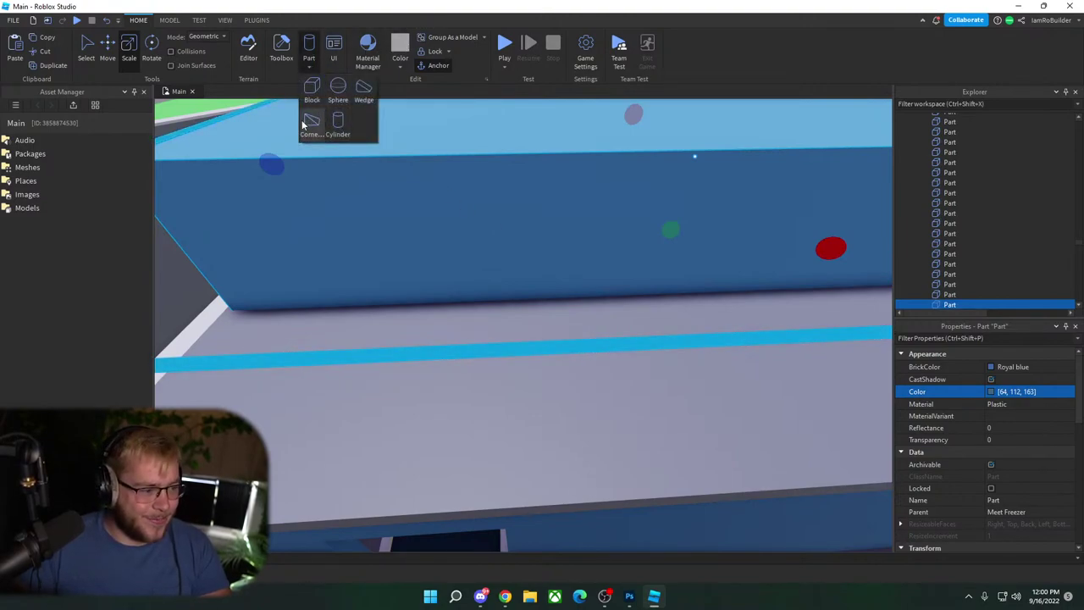
{"action": "left_click", "coordinate": [312, 122]}
{"action": "key", "text": "Delete"}
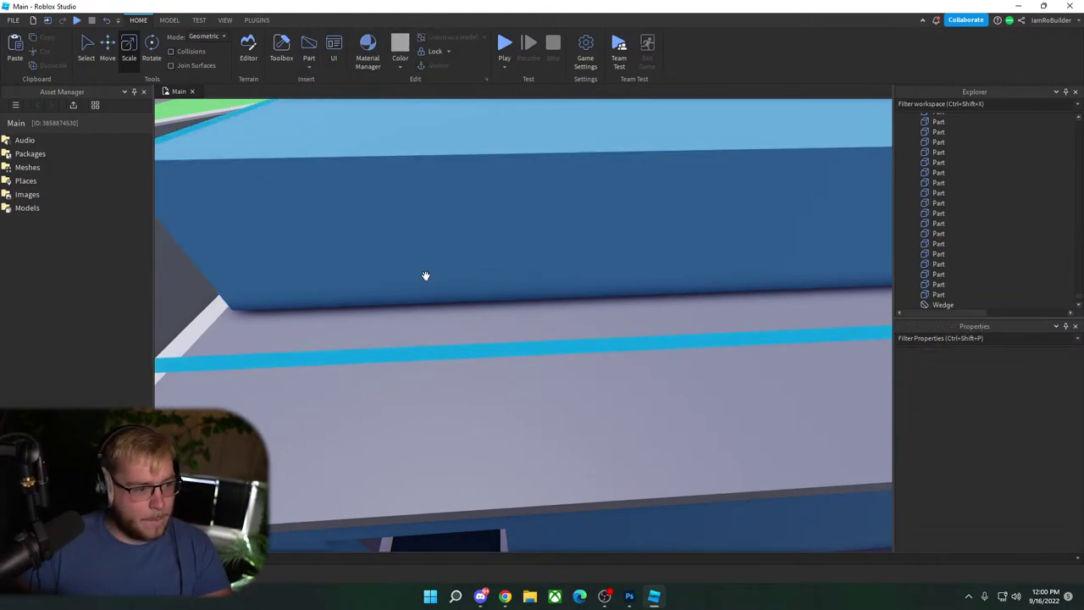
Step: Insert a wedge at the foot of the light blue roof block and stretch it along the whole side of the block
{"action": "left_click", "coordinate": [306, 68]}
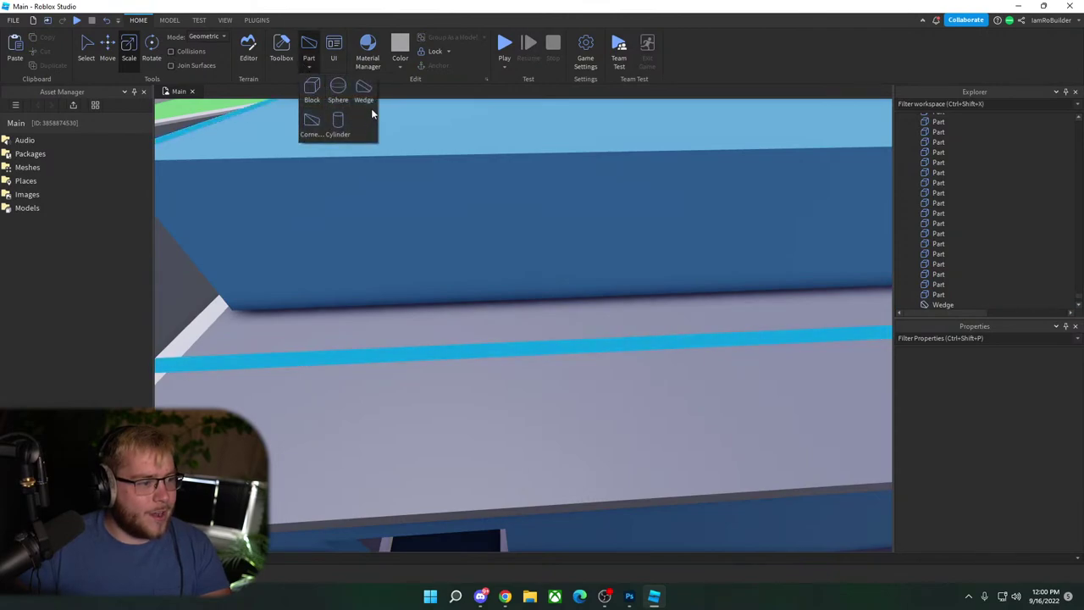
{"action": "left_click", "coordinate": [371, 108]}
{"action": "left_click_drag", "start_coordinate": [523, 314], "coordinate": [506, 307]}
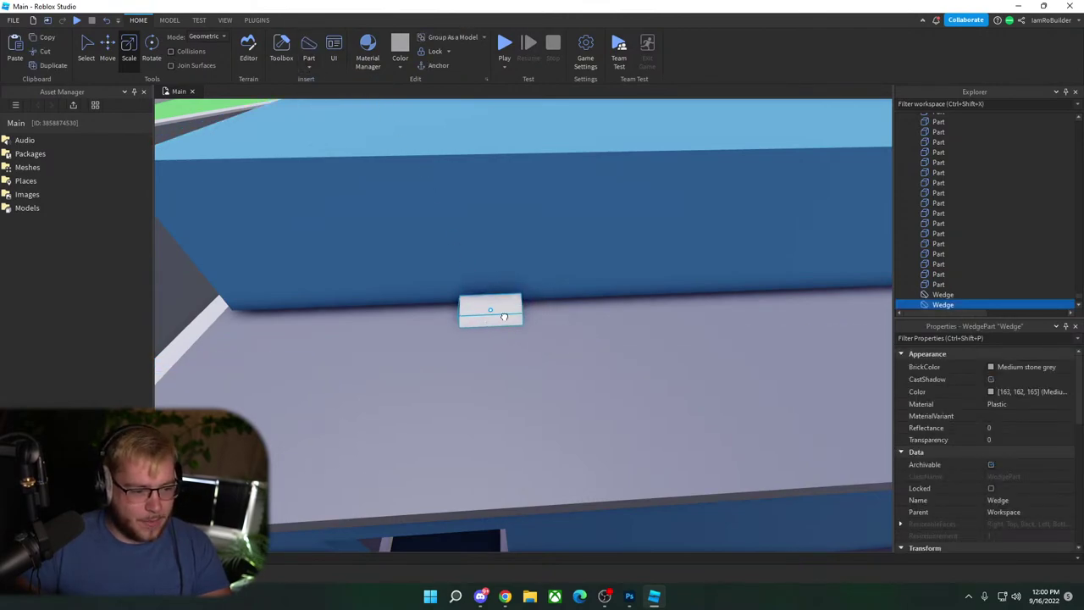
{"action": "key", "text": "a"}
{"action": "key", "text": "w"}
{"action": "left_click_drag", "start_coordinate": [436, 310], "coordinate": [438, 313]}
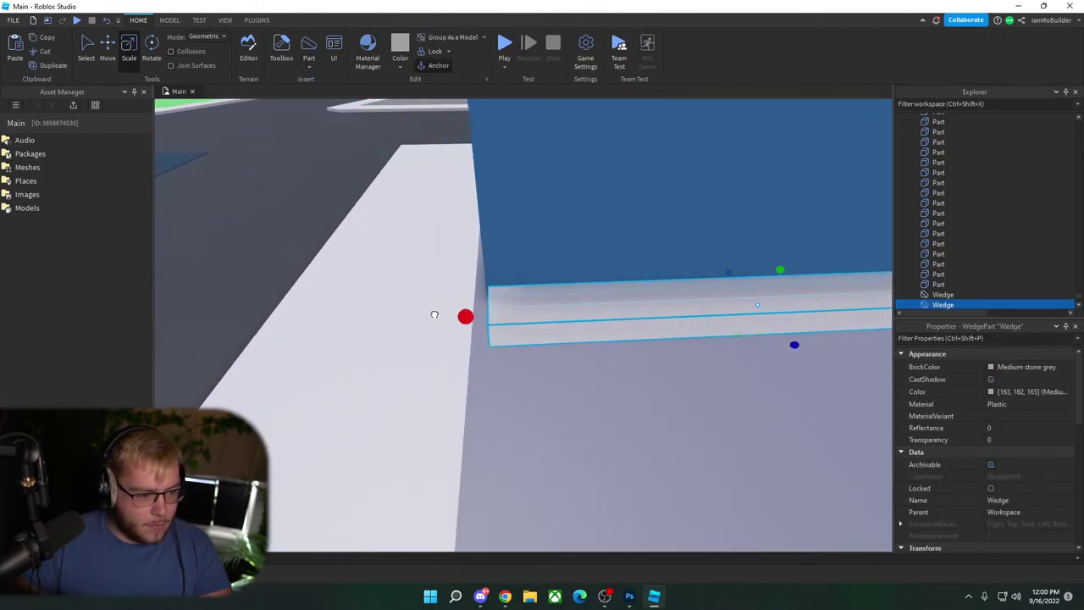
{"action": "key", "text": "d"}
{"action": "key", "text": "d"}
{"action": "left_click_drag", "start_coordinate": [609, 295], "coordinate": [659, 288]}
{"action": "right_click_drag", "start_coordinate": [658, 288], "coordinate": [592, 274]}
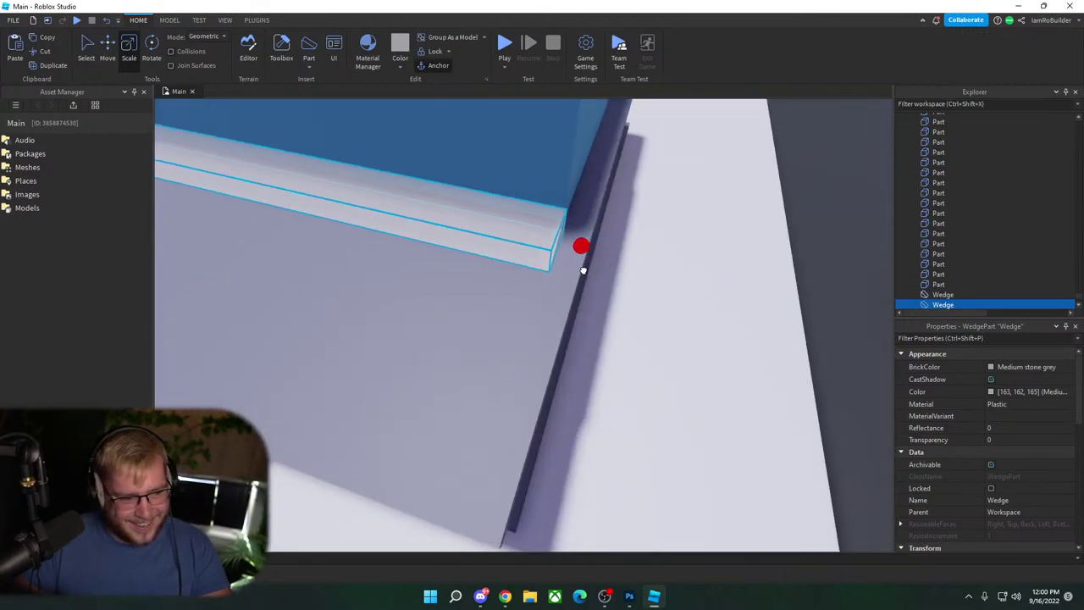
Step: Extend the end of the light blue roof block slightly towards the roof edge, level with the end of the wedge
{"action": "left_click", "coordinate": [552, 167]}
{"action": "right_click_drag", "start_coordinate": [553, 167], "coordinate": [629, 184]}
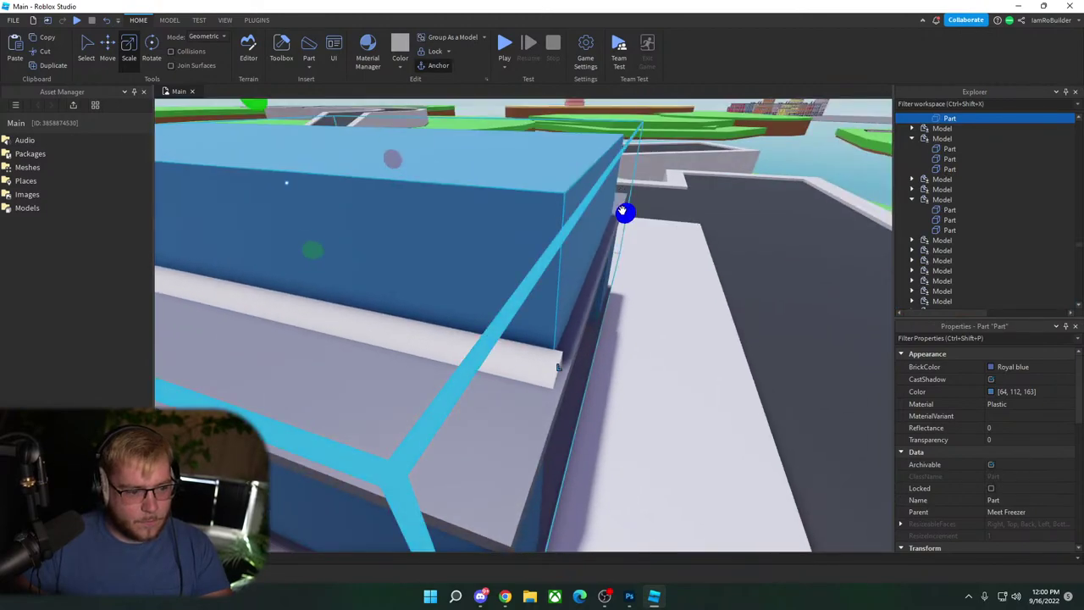
{"action": "left_click_drag", "start_coordinate": [624, 211], "coordinate": [630, 214]}
{"action": "right_click_drag", "start_coordinate": [631, 214], "coordinate": [625, 254]}
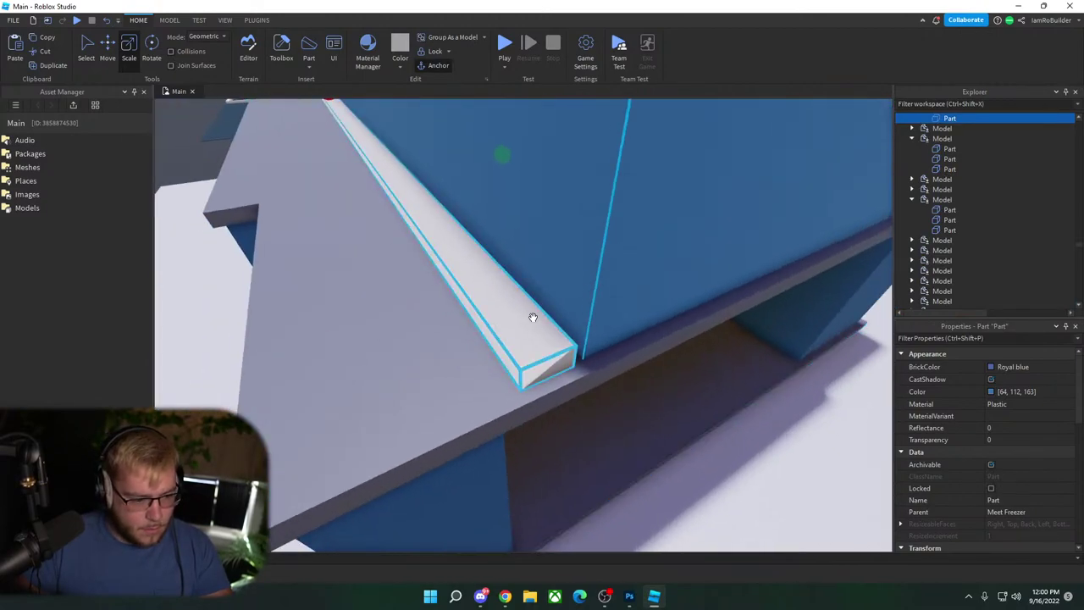
Step: Raise the wedge to the height of the roof block, widen it out to the roof edge and align its far end
{"action": "left_click", "coordinate": [532, 318]}
{"action": "right_click_drag", "start_coordinate": [533, 317], "coordinate": [565, 301]}
{"action": "left_click_drag", "start_coordinate": [491, 226], "coordinate": [455, 154]}
{"action": "left_click_drag", "start_coordinate": [432, 213], "coordinate": [377, 214]}
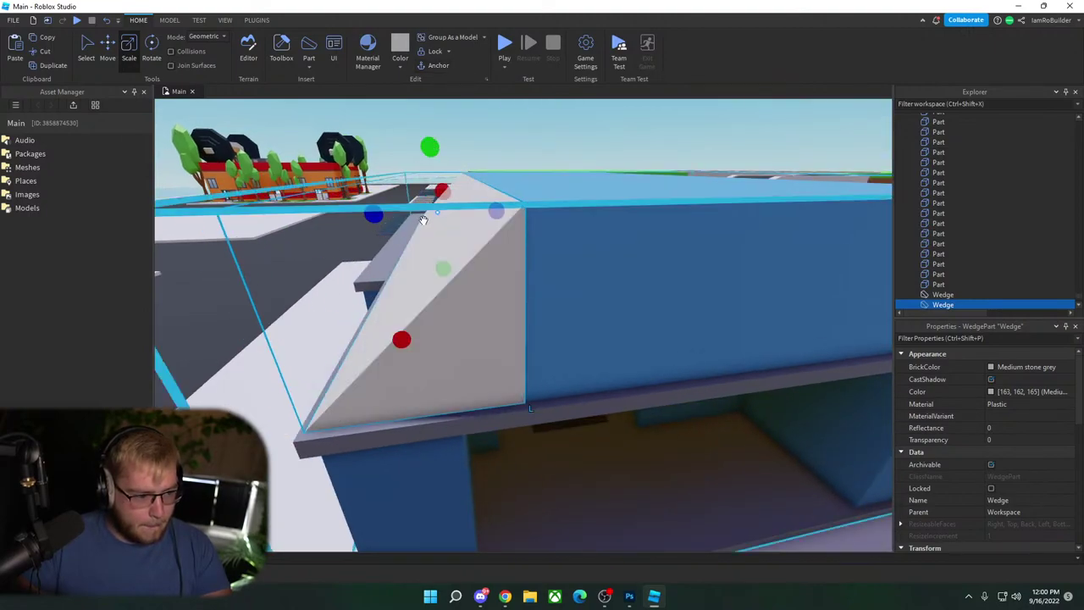
{"action": "key", "text": "d"}
{"action": "right_click_drag", "start_coordinate": [519, 164], "coordinate": [518, 164]}
{"action": "key", "text": "w"}
{"action": "left_click_drag", "start_coordinate": [353, 291], "coordinate": [359, 288]}
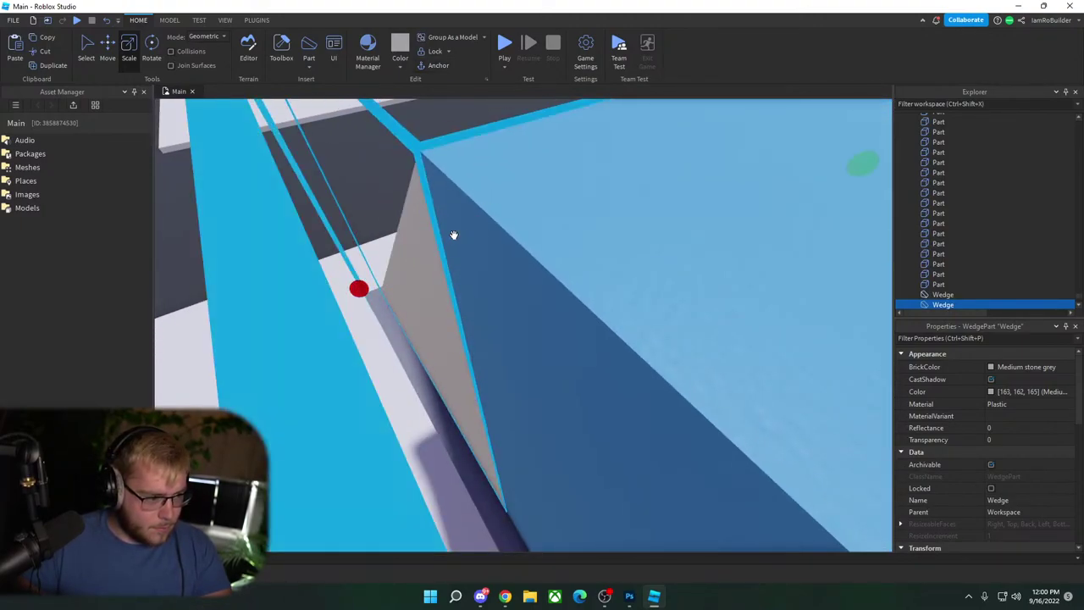
Step: Examine how the ends and slope of the wedge fit against the side of the light blue roof block
{"action": "right_click_drag", "start_coordinate": [454, 236], "coordinate": [453, 237]}
{"action": "left_click", "coordinate": [455, 238]}
{"action": "key", "text": "a"}
{"action": "key", "text": "s"}
{"action": "key", "text": "w"}
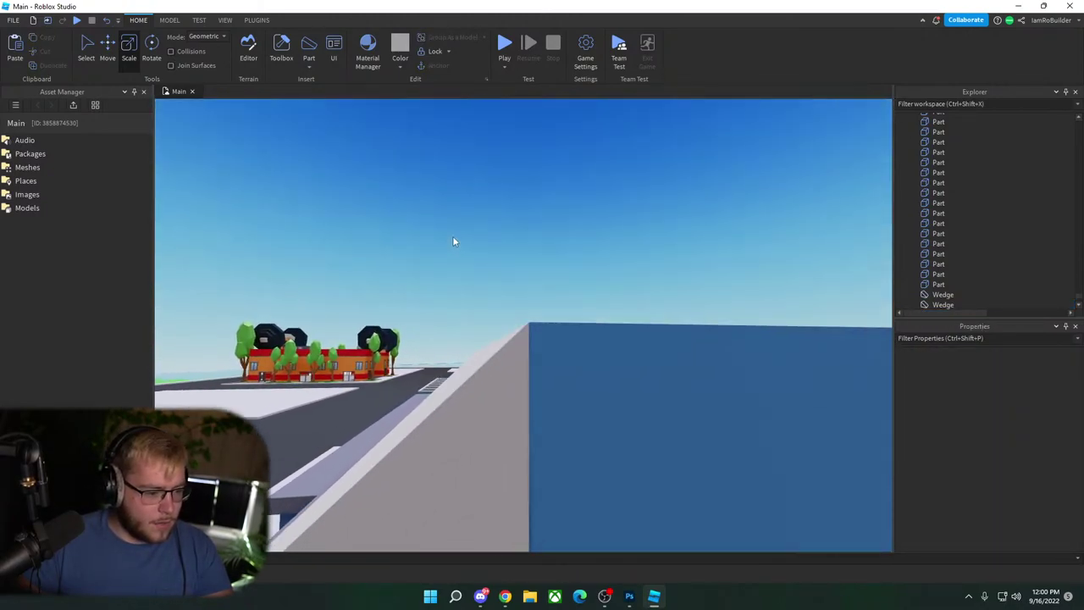
{"action": "left_click", "coordinate": [494, 392]}
{"action": "key", "text": "s"}
{"action": "right_click_drag", "start_coordinate": [567, 362], "coordinate": [568, 361]}
{"action": "left_click_drag", "start_coordinate": [576, 305], "coordinate": [577, 304]}
{"action": "left_click", "coordinate": [573, 208]}
{"action": "right_click_drag", "start_coordinate": [573, 206], "coordinate": [570, 218]}
{"action": "scroll", "coordinate": [574, 205], "scroll_direction": "down", "scroll_amount": 8}
Step: Recolour the grey side wedge to match the roof block with RGB 64, 112, 163
{"action": "left_click", "coordinate": [528, 234]}
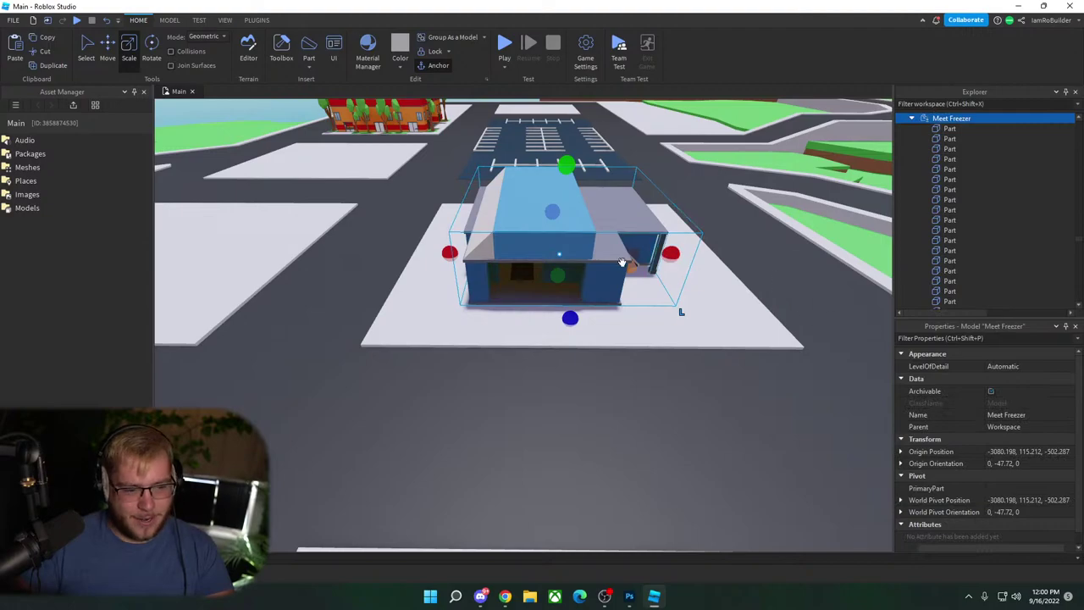
{"action": "left_click", "coordinate": [576, 235], "text": "alt"}
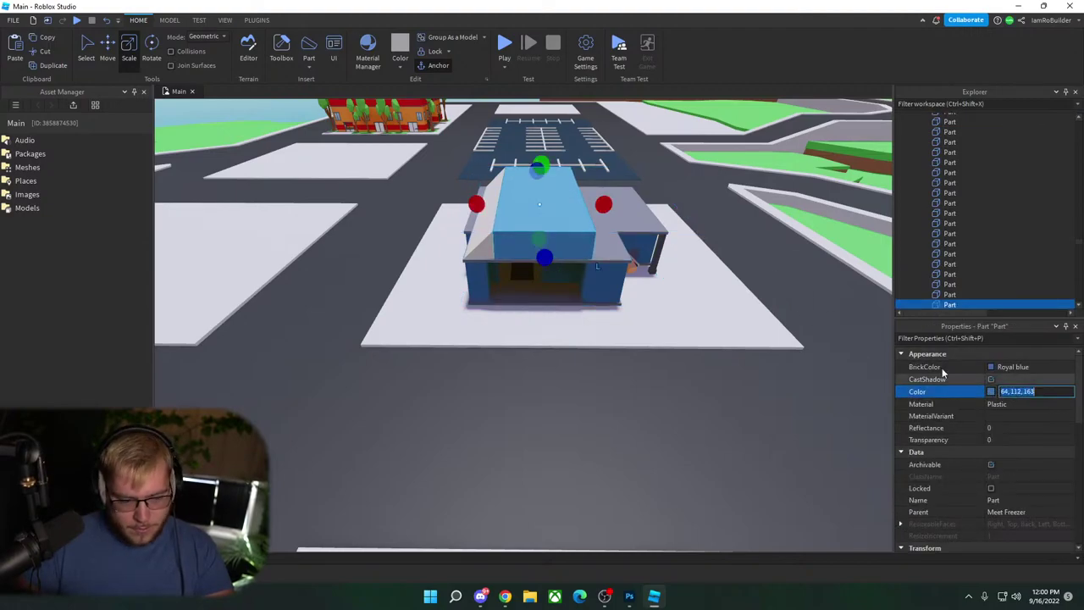
{"action": "left_click", "coordinate": [488, 261]}
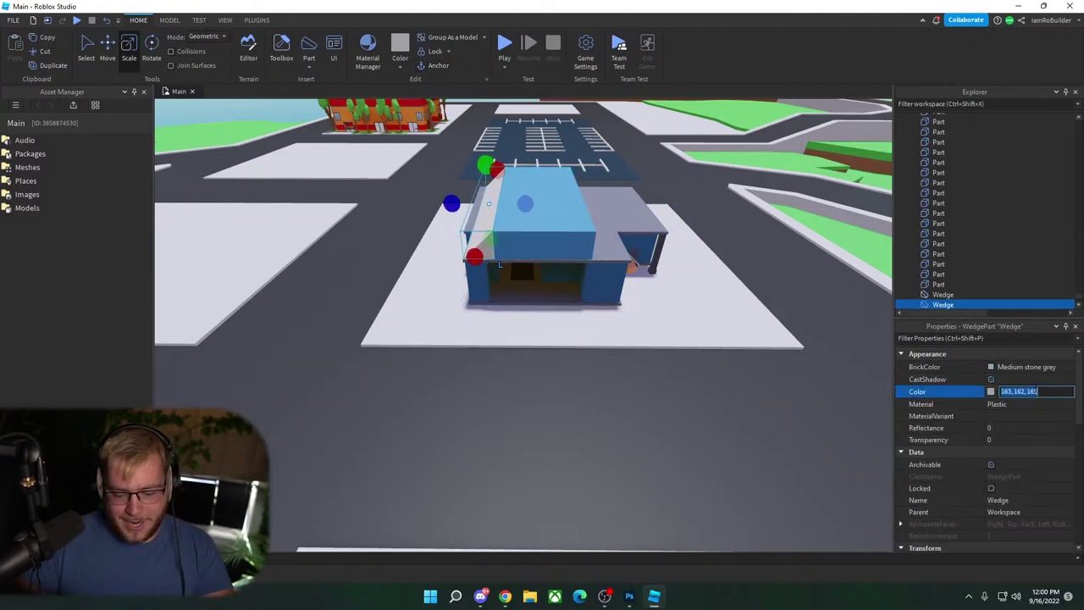
{"action": "type", "text": "64, 112, 163"}
{"action": "key", "text": "Return"}
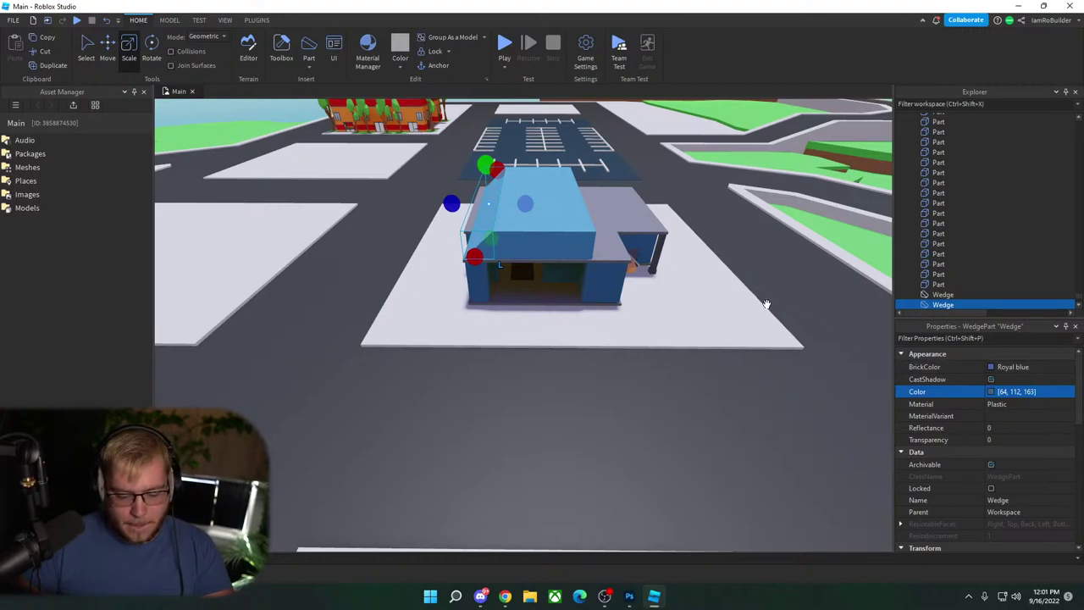
Step: Duplicate the blue side wedge, turn the copy to face the other way and place it on top of the roof block
{"action": "key", "text": "ctrl+d"}
{"action": "key", "text": "ctrl+r"}
{"action": "key", "text": "ctrl+r"}
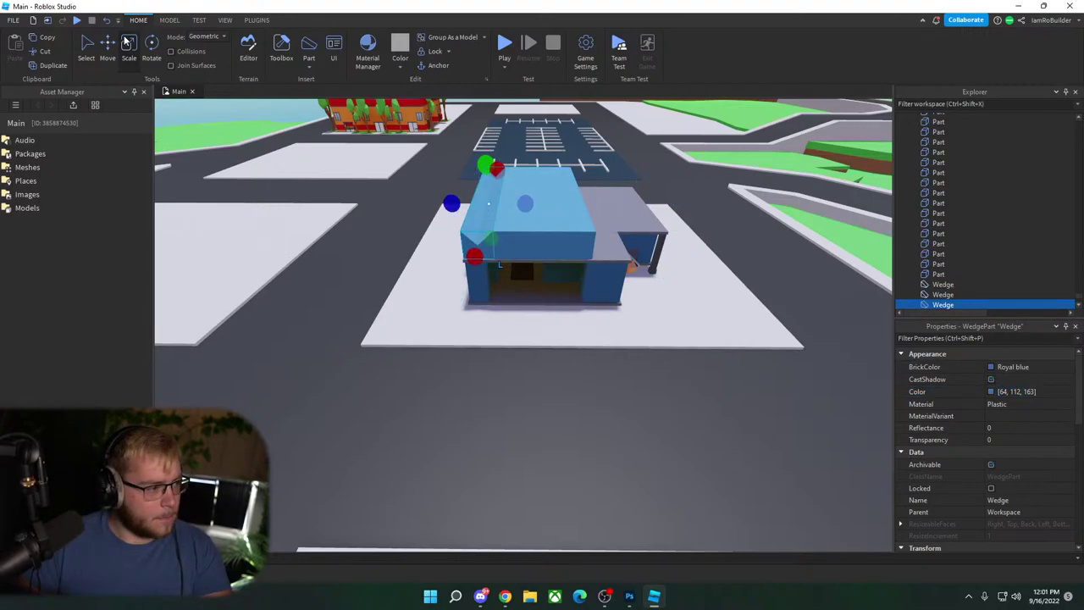
{"action": "key", "text": "ctrl+2"}
{"action": "left_click_drag", "start_coordinate": [568, 206], "coordinate": [635, 189]}
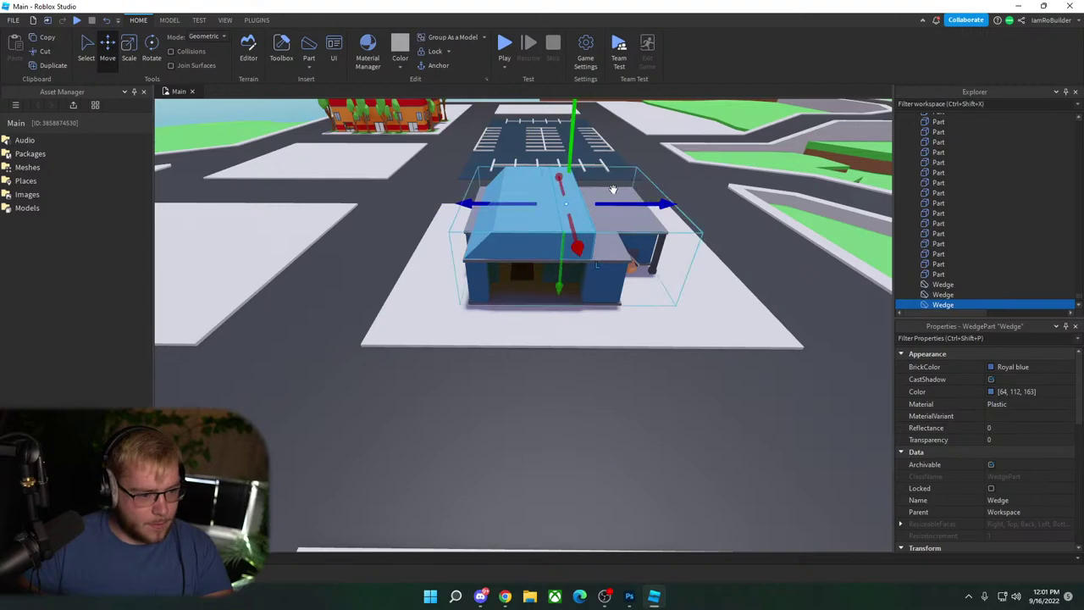
{"action": "right_click_drag", "start_coordinate": [586, 228], "coordinate": [585, 227]}
{"action": "key", "text": "w"}
{"action": "left_click_drag", "start_coordinate": [539, 234], "coordinate": [540, 232]}
{"action": "left_click_drag", "start_coordinate": [460, 300], "coordinate": [455, 249]}
{"action": "scroll", "coordinate": [455, 249], "scroll_direction": "down", "scroll_amount": 10}
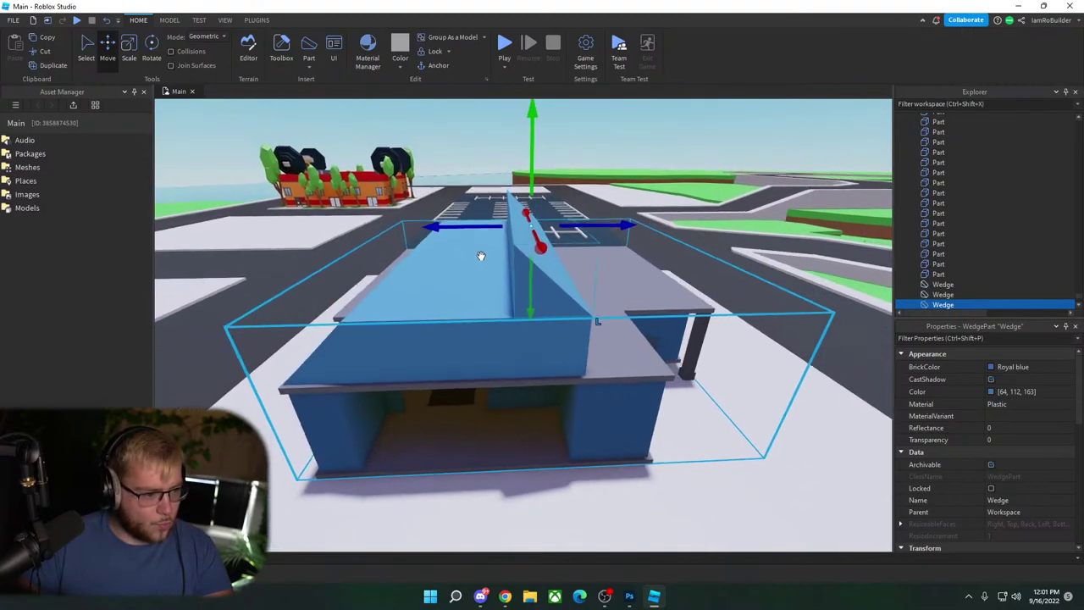
Step: Widen the raised wedge across the top of the roof block to form a single slanted roof
{"action": "left_click", "coordinate": [132, 42]}
{"action": "key", "text": "a"}
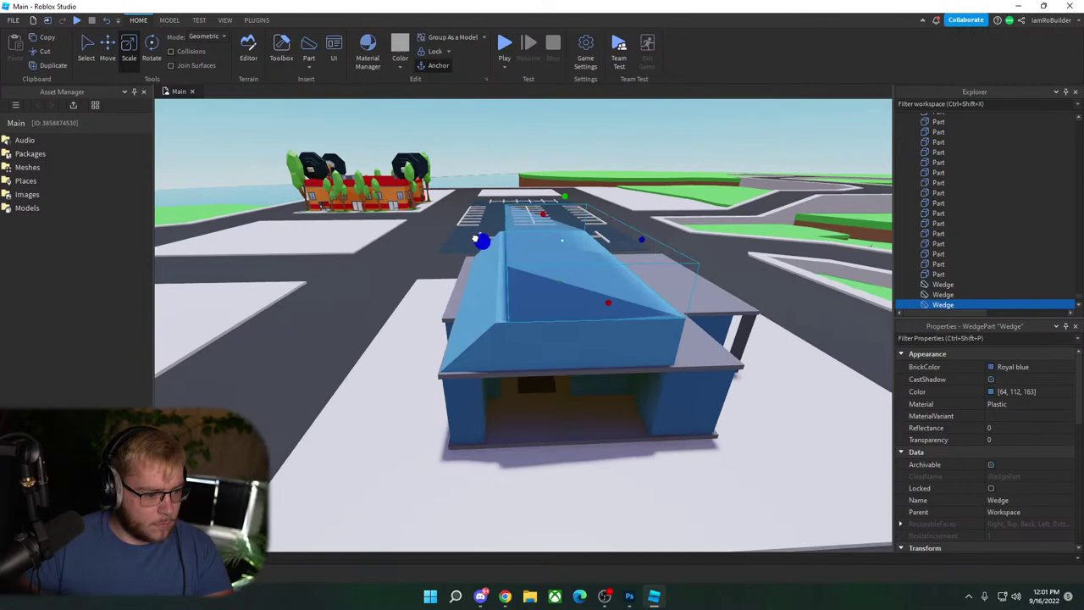
{"action": "left_click_drag", "start_coordinate": [467, 236], "coordinate": [468, 237]}
{"action": "key", "text": "s"}
{"action": "right_click_drag", "start_coordinate": [418, 203], "coordinate": [418, 209]}
{"action": "left_click", "coordinate": [418, 204]}
{"action": "key", "text": "d"}
Step: Duplicate the lower side wedge, turn the copy around and move it against the opposite side of the roof block
{"action": "left_click", "coordinate": [401, 280]}
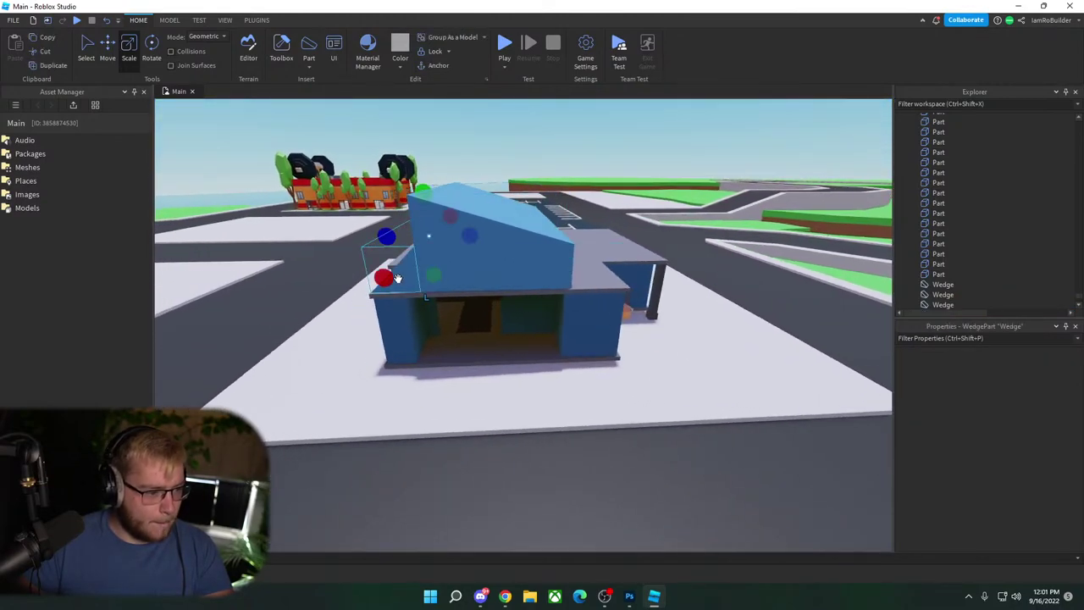
{"action": "key", "text": "ctrl+r"}
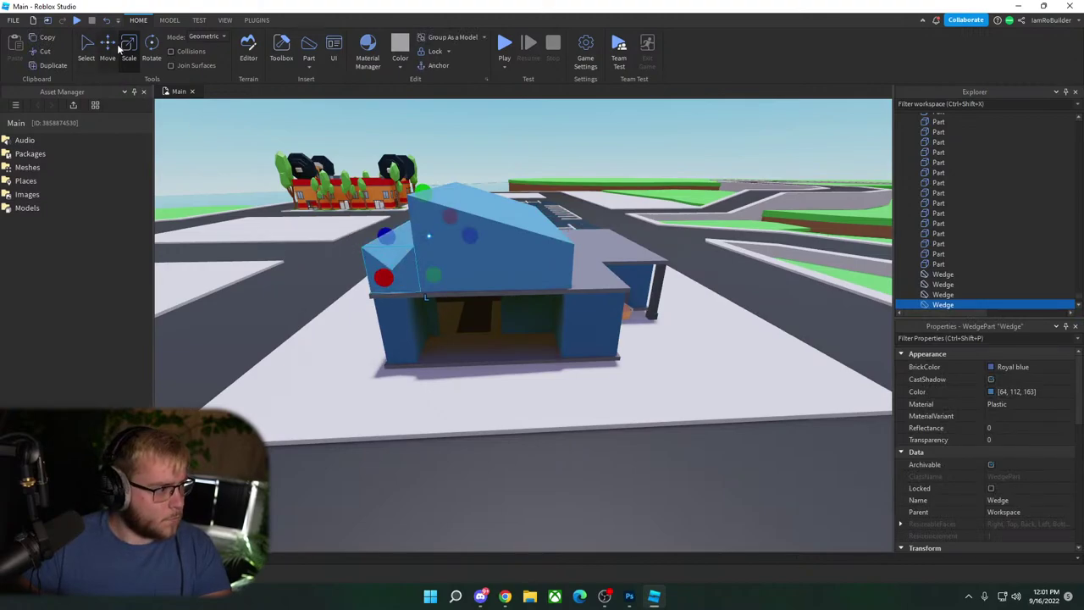
{"action": "left_click", "coordinate": [107, 46]}
{"action": "right_click_drag", "start_coordinate": [501, 235], "coordinate": [613, 218]}
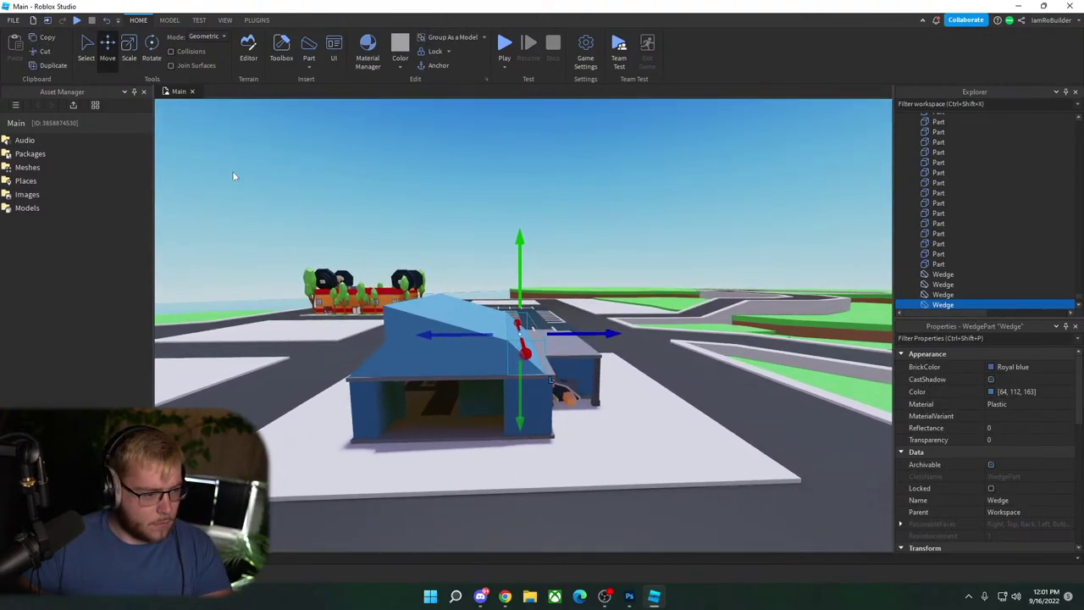
{"action": "key", "text": "ctrl+1"}
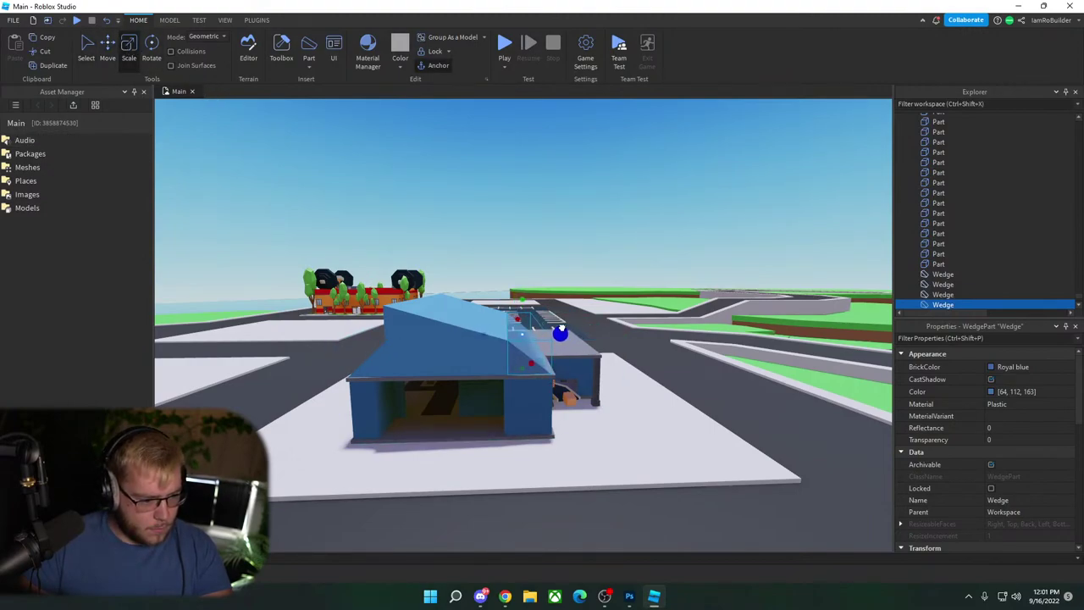
Step: Narrow the wedge copy beside the roof block to give it a steeper slope
{"action": "left_click", "coordinate": [577, 231]}
{"action": "scroll", "coordinate": [577, 230], "scroll_direction": "down", "scroll_amount": 5}
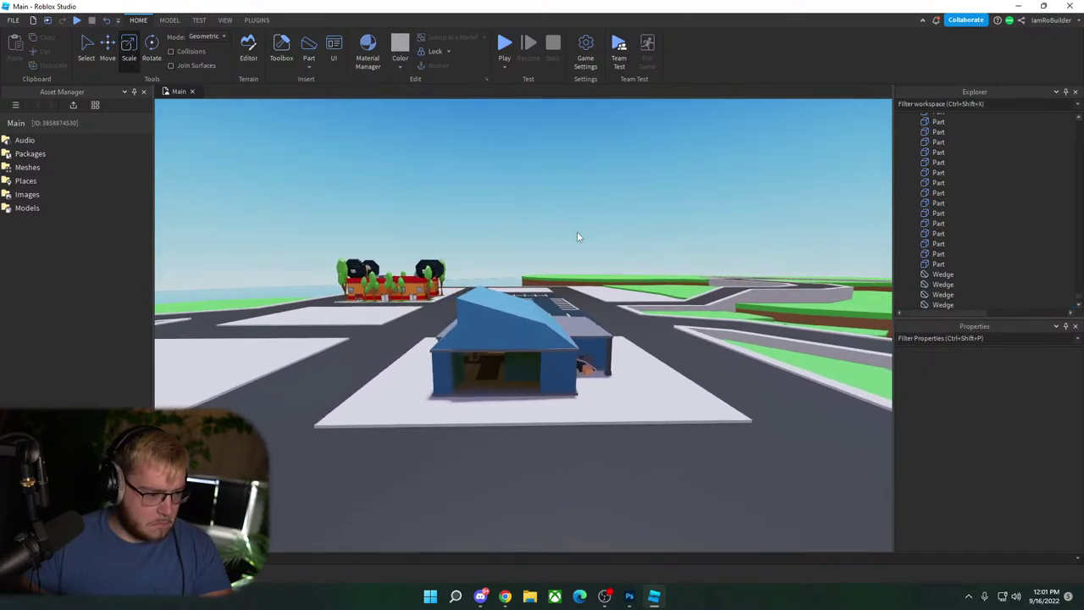
{"action": "scroll", "coordinate": [577, 231], "scroll_direction": "up", "scroll_amount": 6}
{"action": "right_click_drag", "start_coordinate": [577, 232], "coordinate": [577, 229]}
{"action": "left_click", "coordinate": [603, 252]}
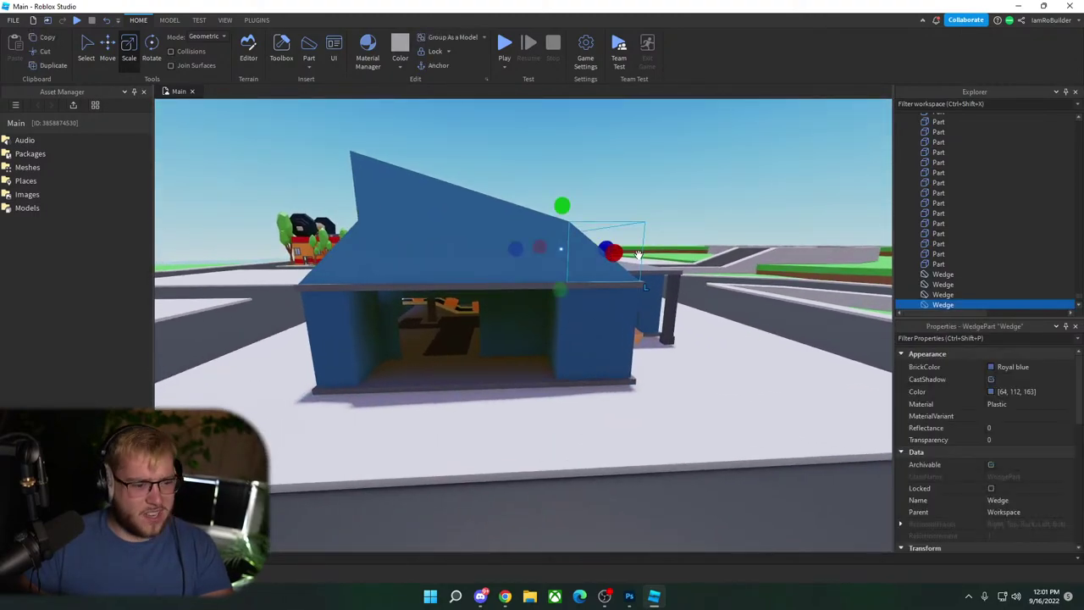
{"action": "key", "text": "f"}
{"action": "scroll", "coordinate": [619, 241], "scroll_direction": "down", "scroll_amount": 5}
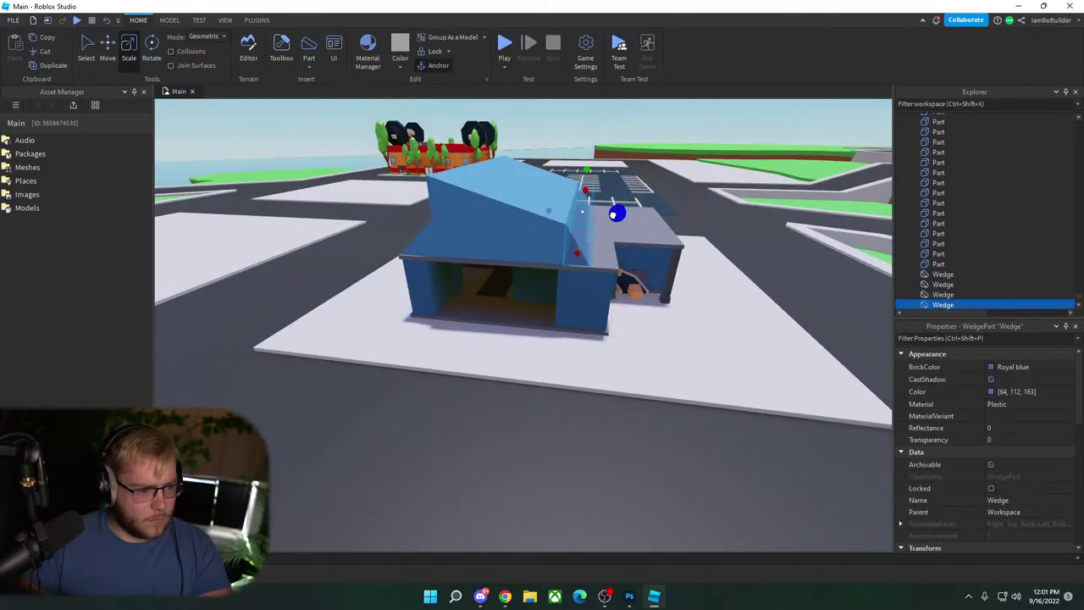
{"action": "key", "text": "f"}
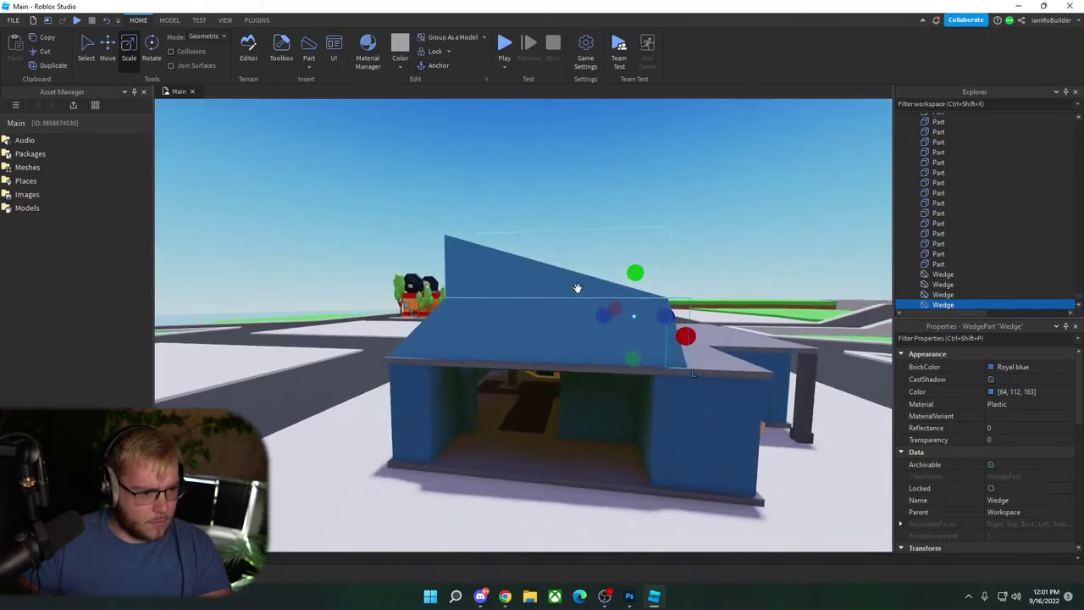
Step: Delete the slanted wedge on top of the light blue roof block
{"action": "left_click", "coordinate": [516, 280]}
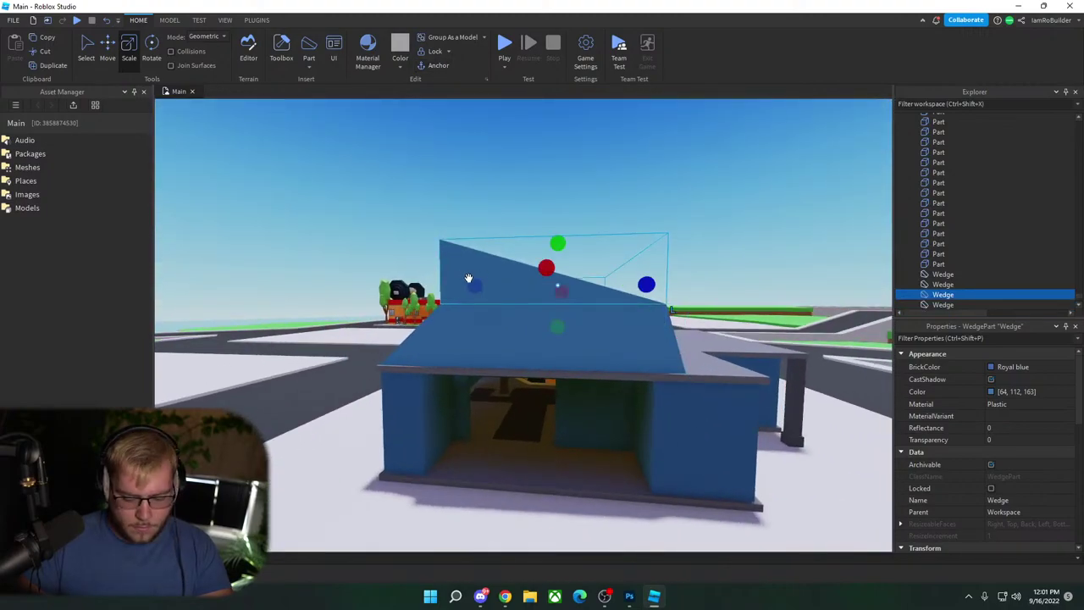
{"action": "key", "text": "Delete"}
{"action": "right_click_drag", "start_coordinate": [565, 309], "coordinate": [564, 305]}
{"action": "scroll", "coordinate": [564, 305], "scroll_direction": "down", "scroll_amount": 5}
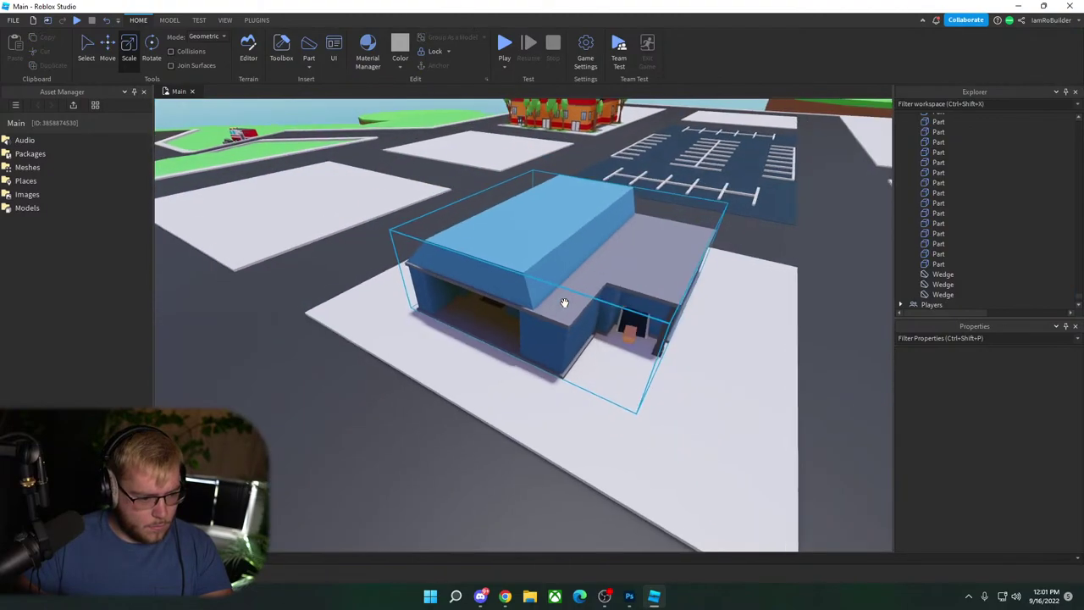
Step: Widen the narrow side wedge out to the roof edge so that both sides of the roof slope alike
{"action": "left_click", "coordinate": [540, 276]}
{"action": "left_click_drag", "start_coordinate": [624, 251], "coordinate": [647, 257]}
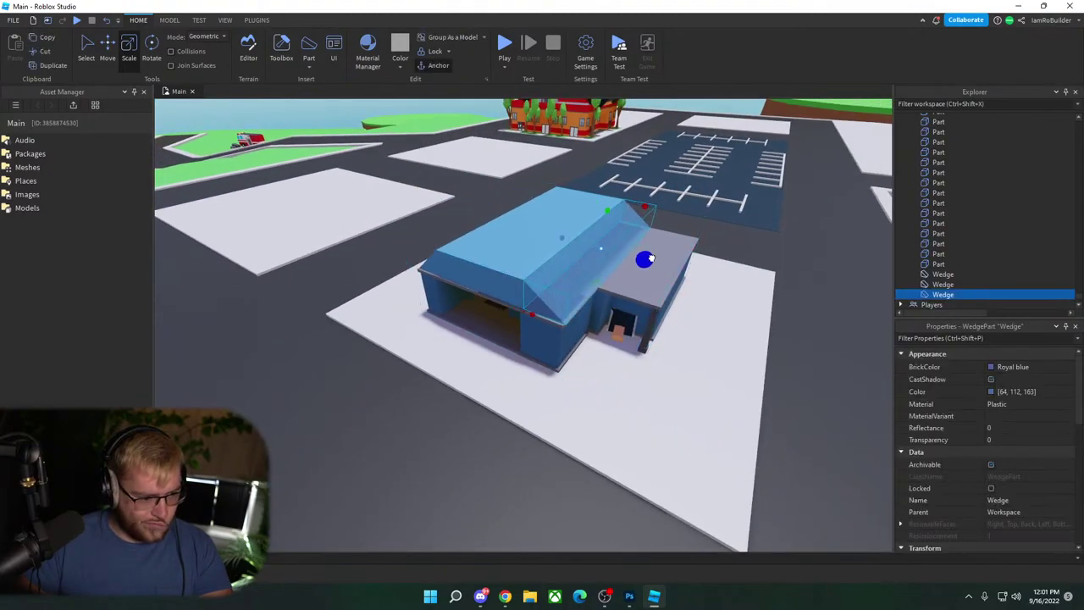
{"action": "right_click_drag", "start_coordinate": [552, 289], "coordinate": [551, 289]}
{"action": "left_click", "coordinate": [551, 289]}
{"action": "scroll", "coordinate": [552, 294], "scroll_direction": "down", "scroll_amount": 2}
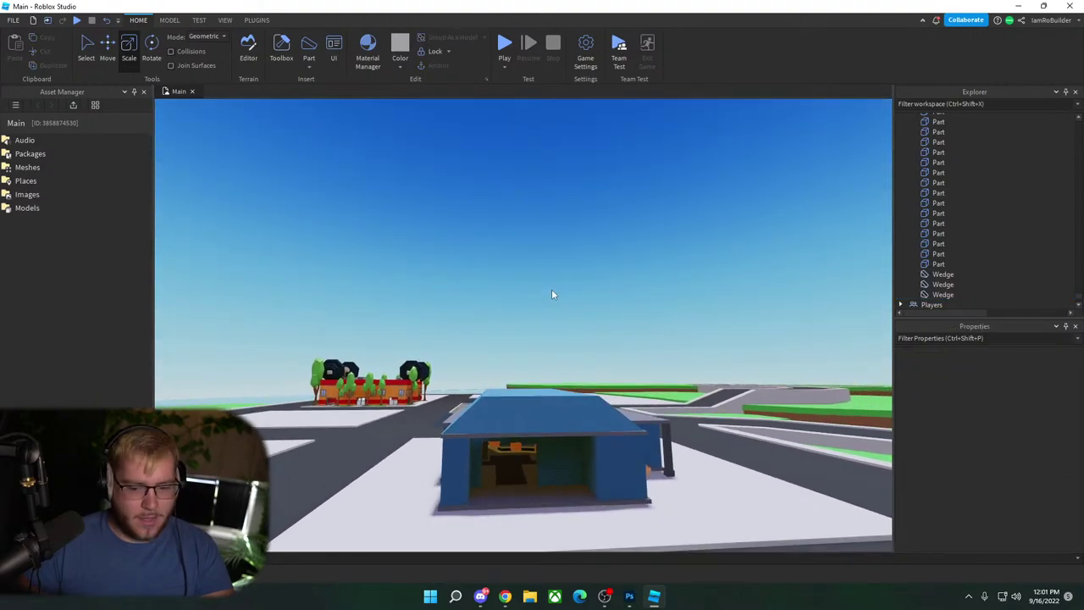
{"action": "scroll", "coordinate": [551, 294], "scroll_direction": "up", "scroll_amount": 5}
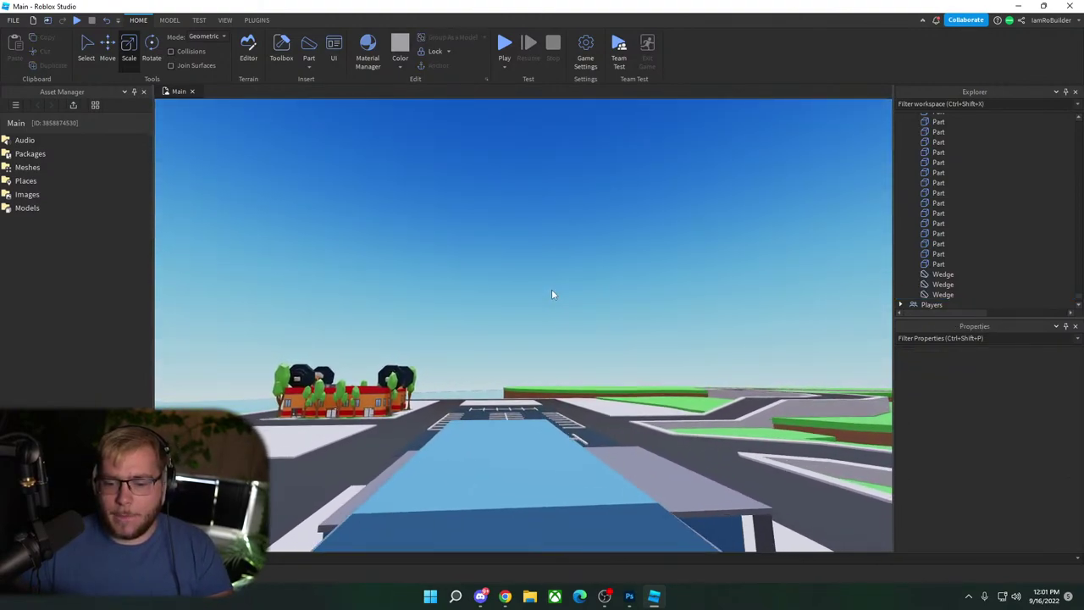
{"action": "scroll", "coordinate": [551, 294], "scroll_direction": "down", "scroll_amount": 2}
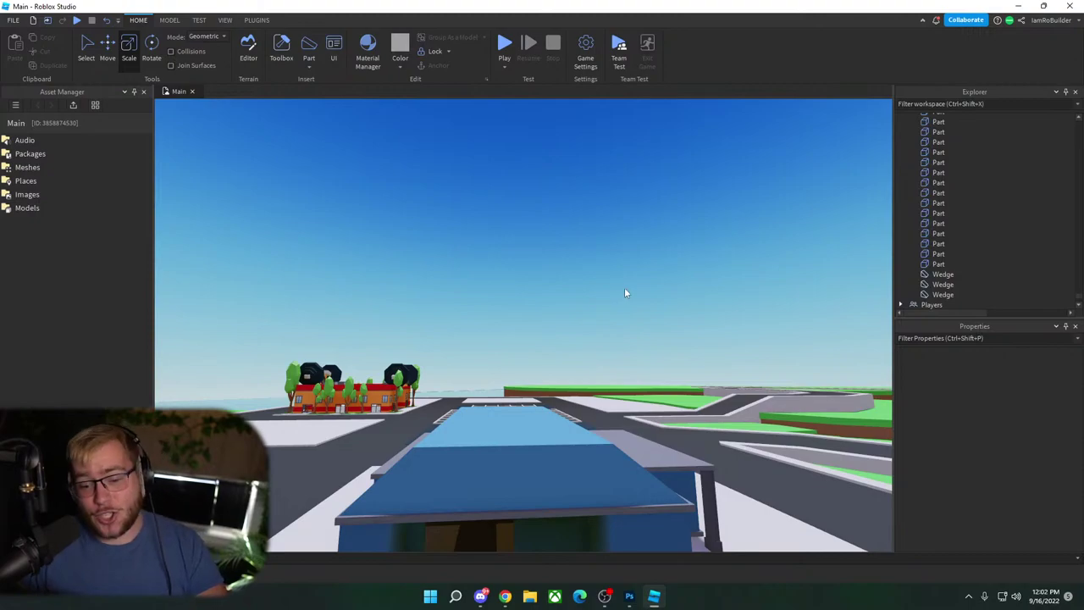
Step: Duplicate the light blue roof block and resize the copy to cover the grey flat roof of the side extension
{"action": "right_click_drag", "start_coordinate": [569, 277], "coordinate": [569, 277]}
{"action": "key", "text": "w"}
{"action": "scroll", "coordinate": [569, 277], "scroll_direction": "down", "scroll_amount": 10}
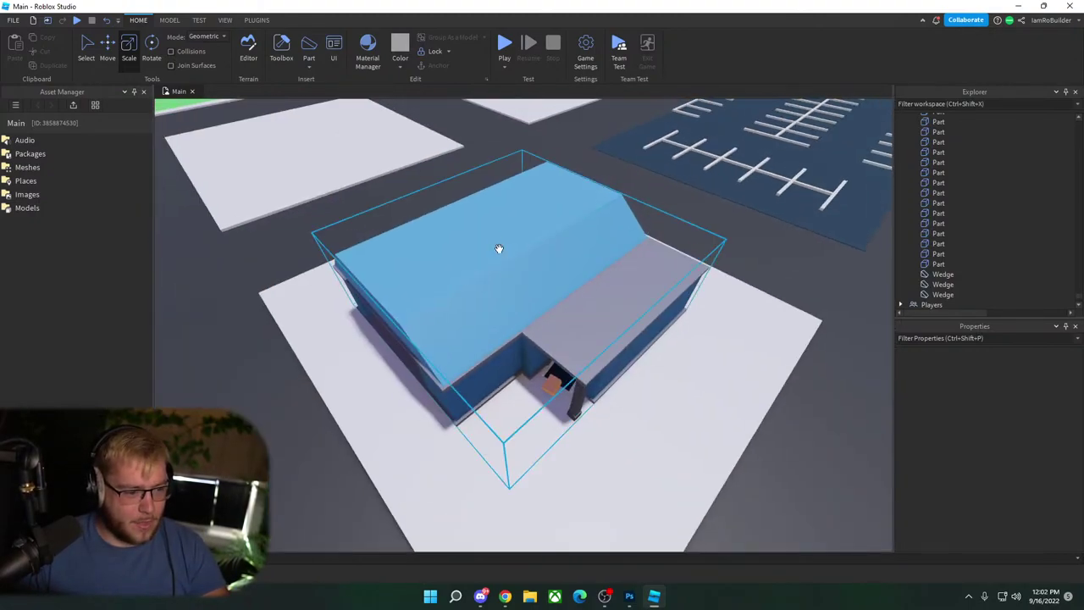
{"action": "left_click", "coordinate": [498, 244]}
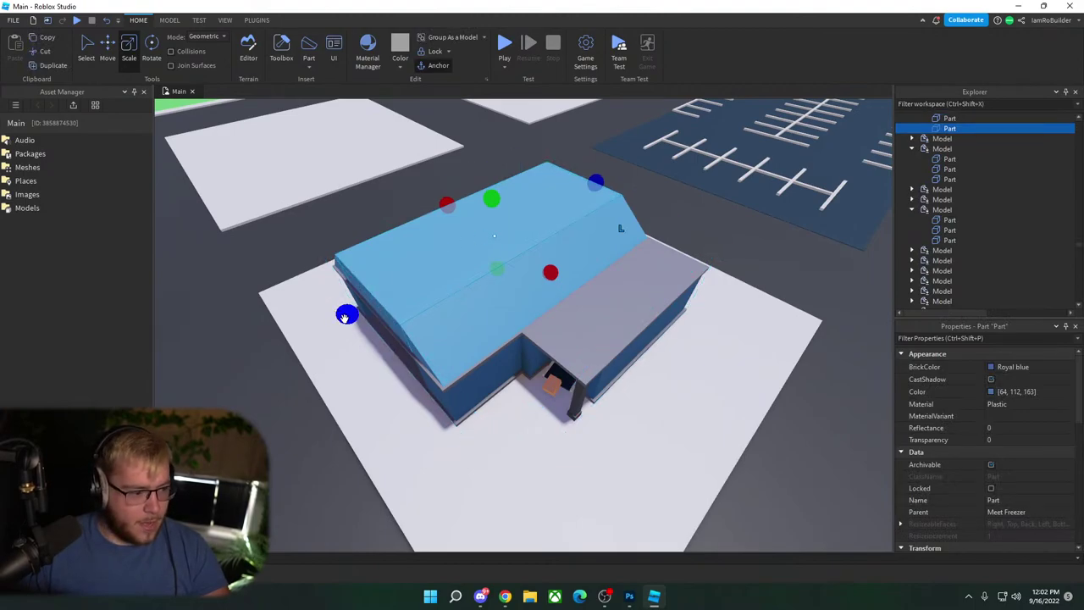
{"action": "left_click_drag", "start_coordinate": [347, 315], "coordinate": [458, 256]}
{"action": "left_click_drag", "start_coordinate": [590, 249], "coordinate": [682, 319]}
{"action": "left_click_drag", "start_coordinate": [496, 282], "coordinate": [472, 290]}
{"action": "left_click_drag", "start_coordinate": [566, 209], "coordinate": [565, 221]}
Step: Stretch the new roof block's outer side slightly to line up with the edge of the side extension
{"action": "right_click_drag", "start_coordinate": [569, 229], "coordinate": [570, 264]}
{"action": "key", "text": "w"}
{"action": "key", "text": "w"}
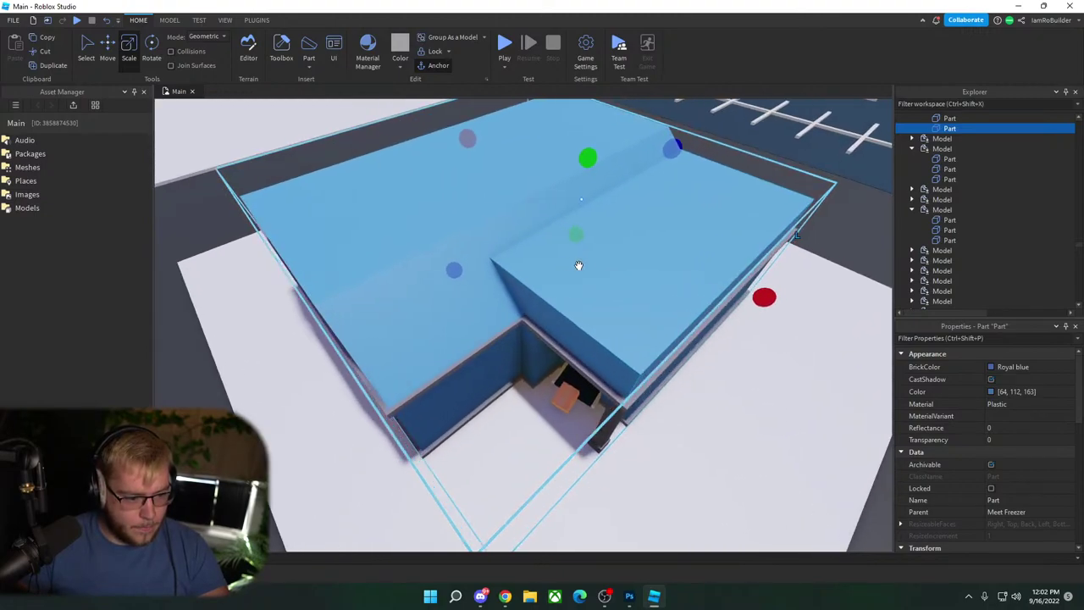
{"action": "key", "text": "d"}
{"action": "left_click_drag", "start_coordinate": [724, 297], "coordinate": [729, 297]}
Step: Deselect the roof block and examine the roof from the open loading bay side and from a distance
{"action": "right_click_drag", "start_coordinate": [606, 292], "coordinate": [611, 296]}
{"action": "key", "text": "s"}
{"action": "left_click", "coordinate": [612, 300]}
{"action": "key", "text": "s"}
{"action": "key", "text": "w"}
{"action": "key", "text": "s"}
{"action": "key", "text": "w"}
{"action": "scroll", "coordinate": [611, 296], "scroll_direction": "down", "scroll_amount": 3}
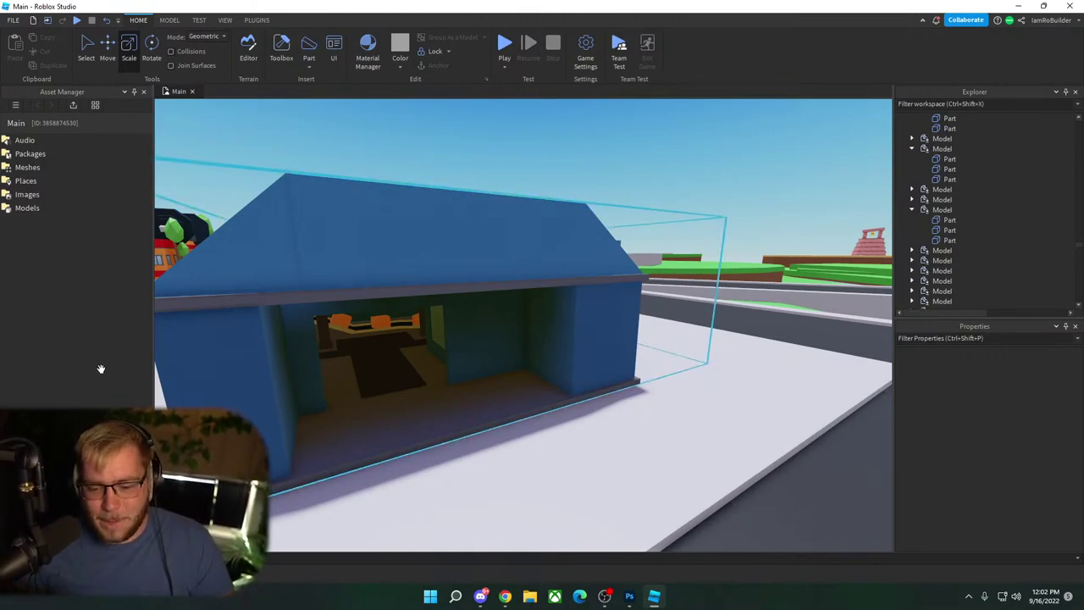
{"action": "scroll", "coordinate": [438, 310], "scroll_direction": "down", "scroll_amount": 8}
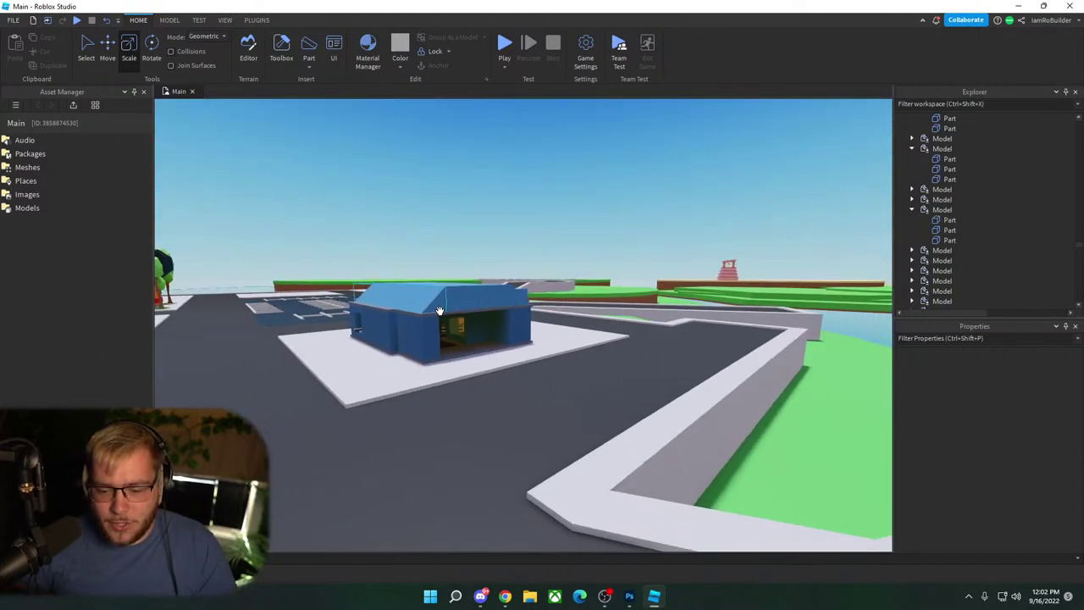
{"action": "right_click_drag", "start_coordinate": [489, 253], "coordinate": [488, 254]}
{"action": "scroll", "coordinate": [478, 286], "scroll_direction": "up", "scroll_amount": 4}
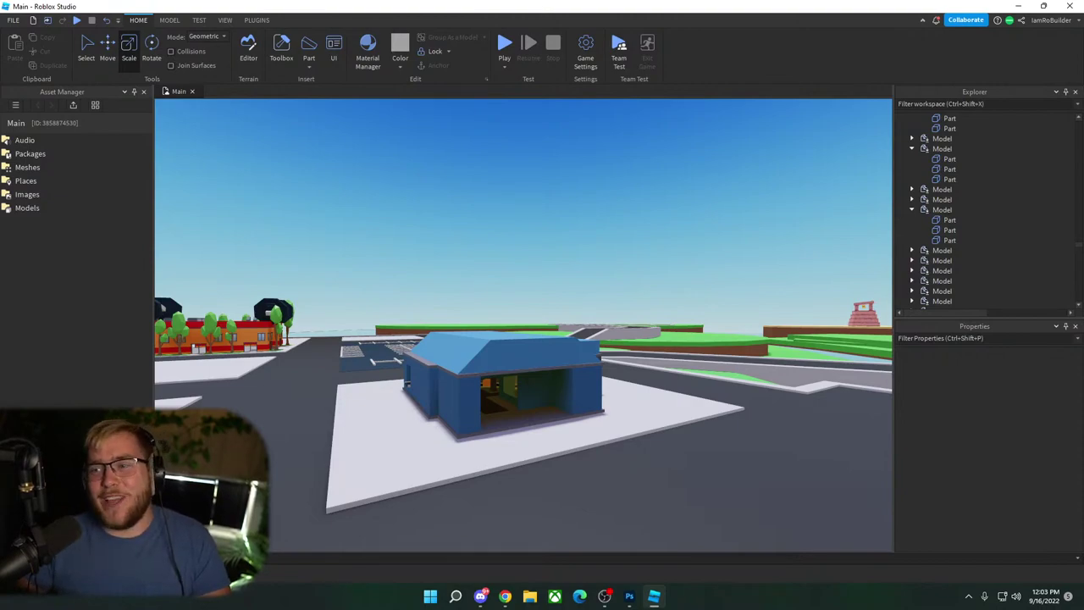
{"action": "left_click", "coordinate": [505, 596]}
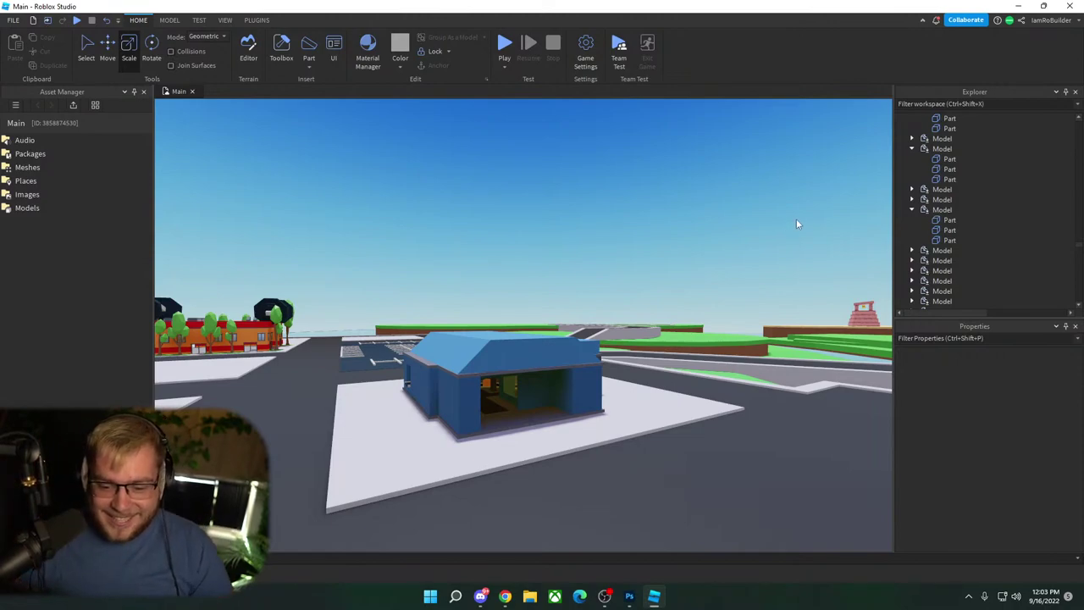
{"action": "right_click_drag", "start_coordinate": [753, 298], "coordinate": [785, 304]}
{"action": "key", "text": "w"}
{"action": "key", "text": "d"}
{"action": "key", "text": "s"}
{"action": "key", "text": "w"}
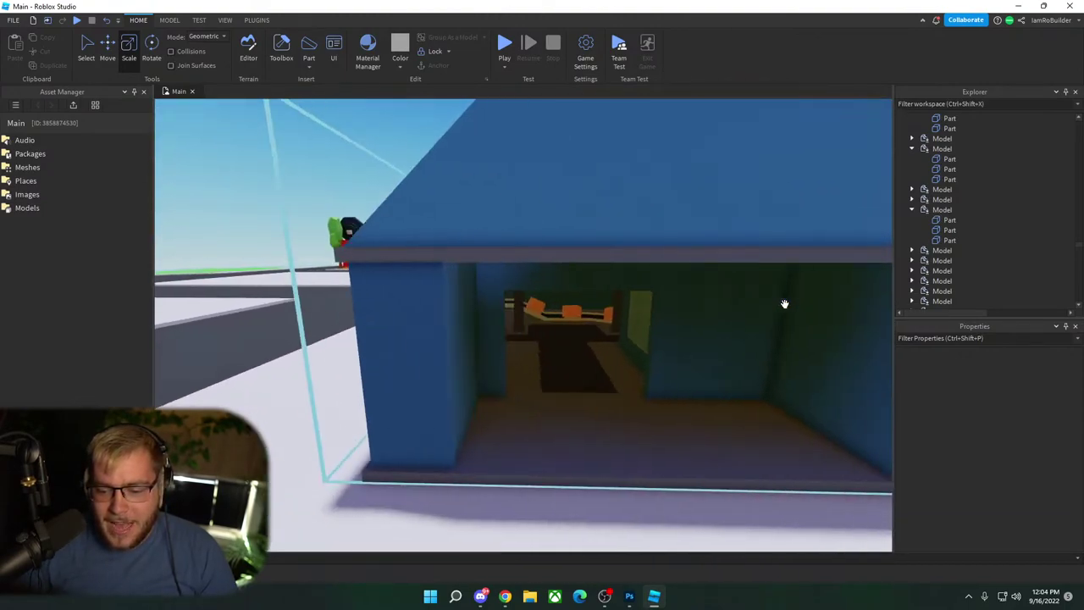
{"action": "key", "text": "s"}
{"action": "key", "text": "s"}
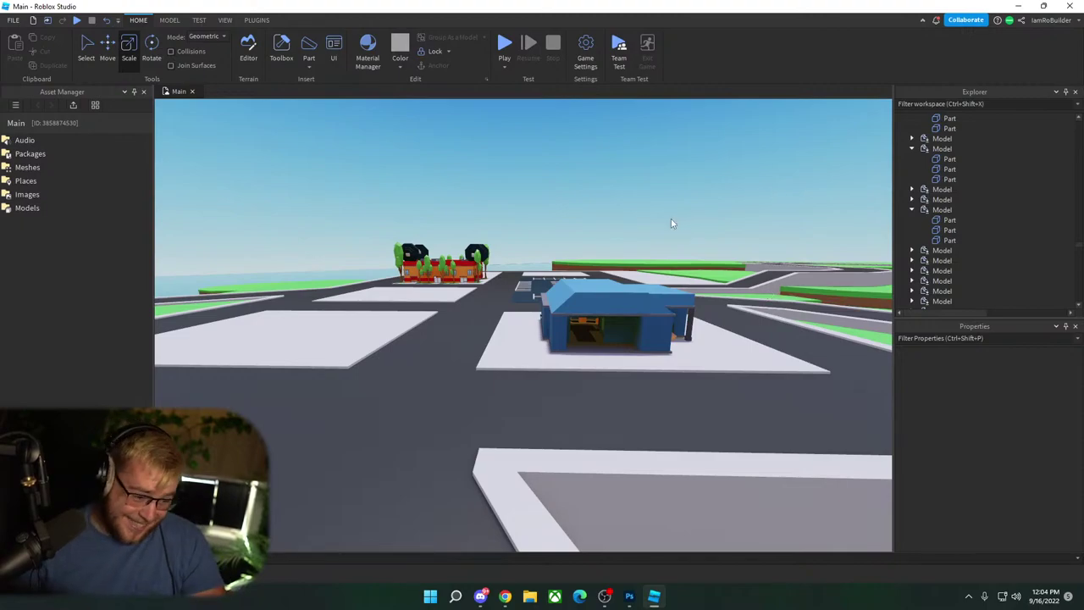
Step: Duplicate the front wall section beside the open bay and shrink the copy's height equally from both ends into a middle band
{"action": "key", "text": "w"}
{"action": "key", "text": "w"}
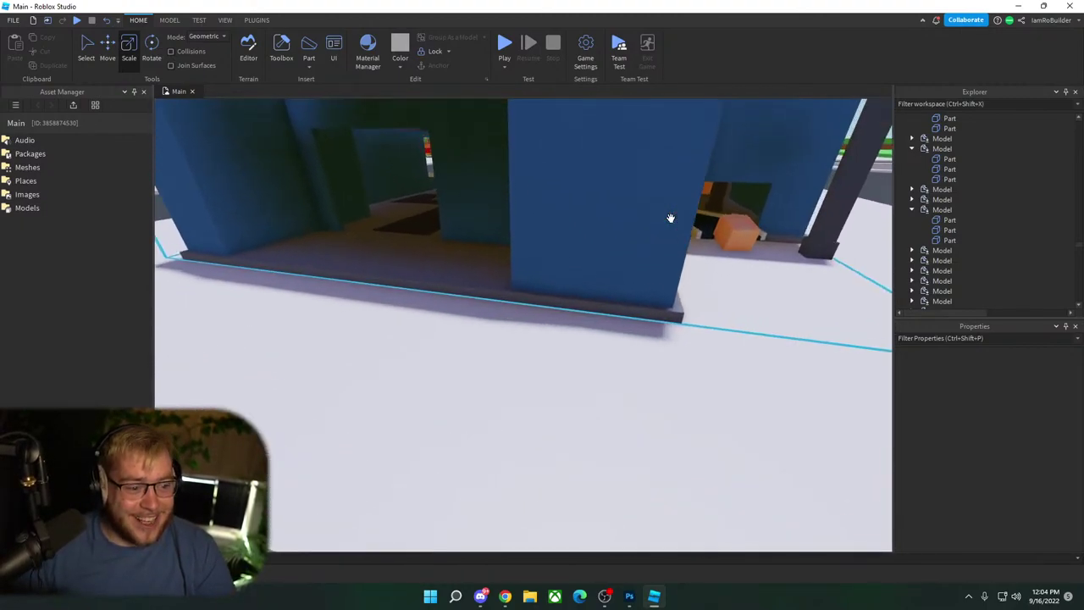
{"action": "key", "text": "s"}
{"action": "left_click", "coordinate": [564, 274]}
{"action": "key", "text": "ctrl+d"}
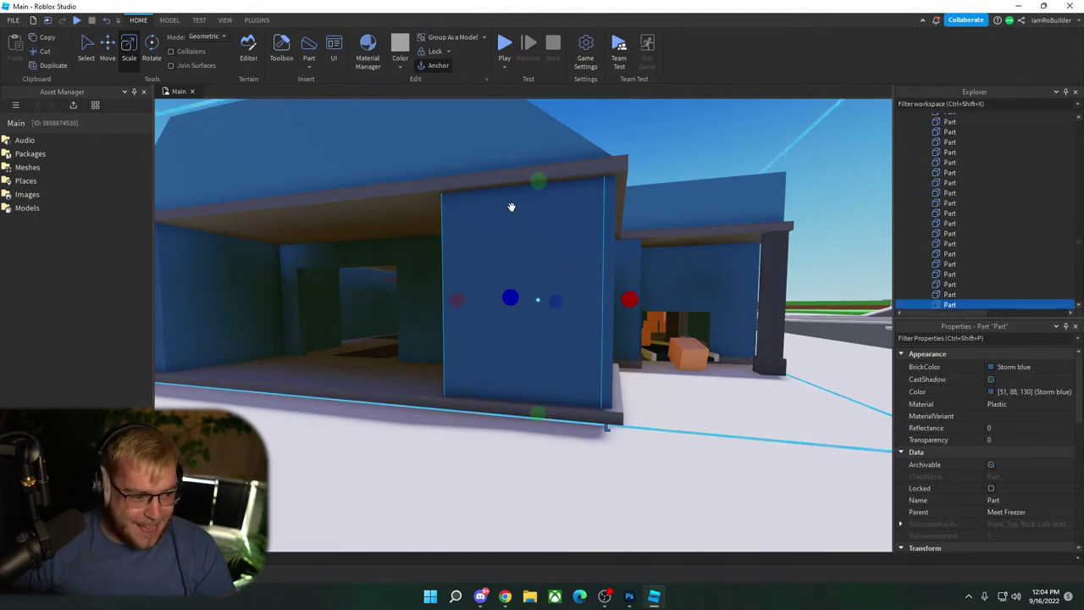
{"action": "left_click_drag", "start_coordinate": [537, 182], "coordinate": [533, 242], "text": "ctrl"}
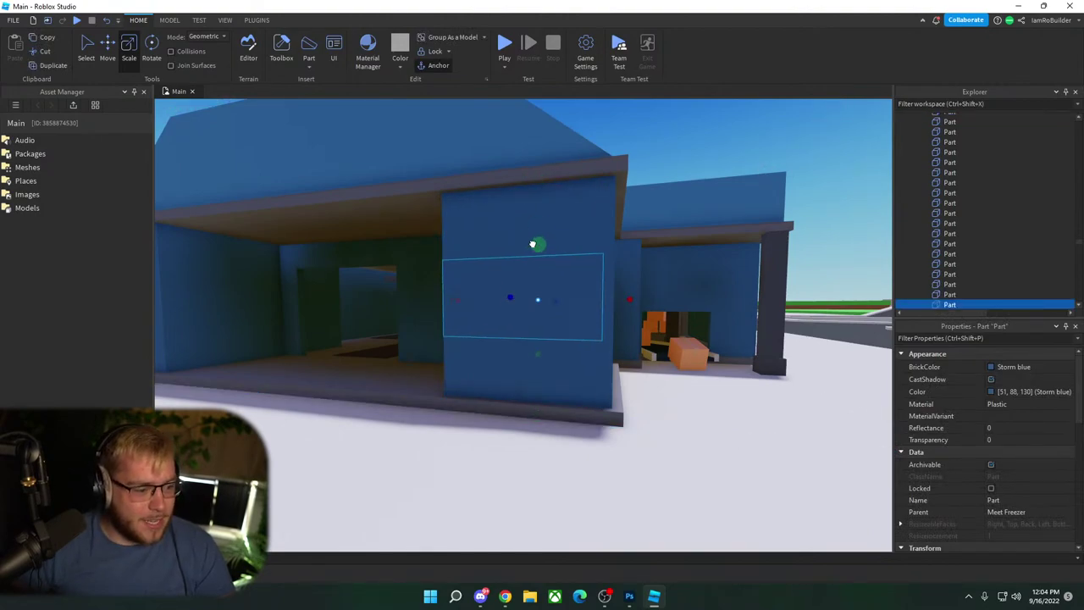
Step: Thicken the wall band so that it protrudes slightly from the front and outer side of the corner wall
{"action": "key", "text": "w"}
{"action": "right_click_drag", "start_coordinate": [540, 232], "coordinate": [540, 233]}
{"action": "key", "text": "a"}
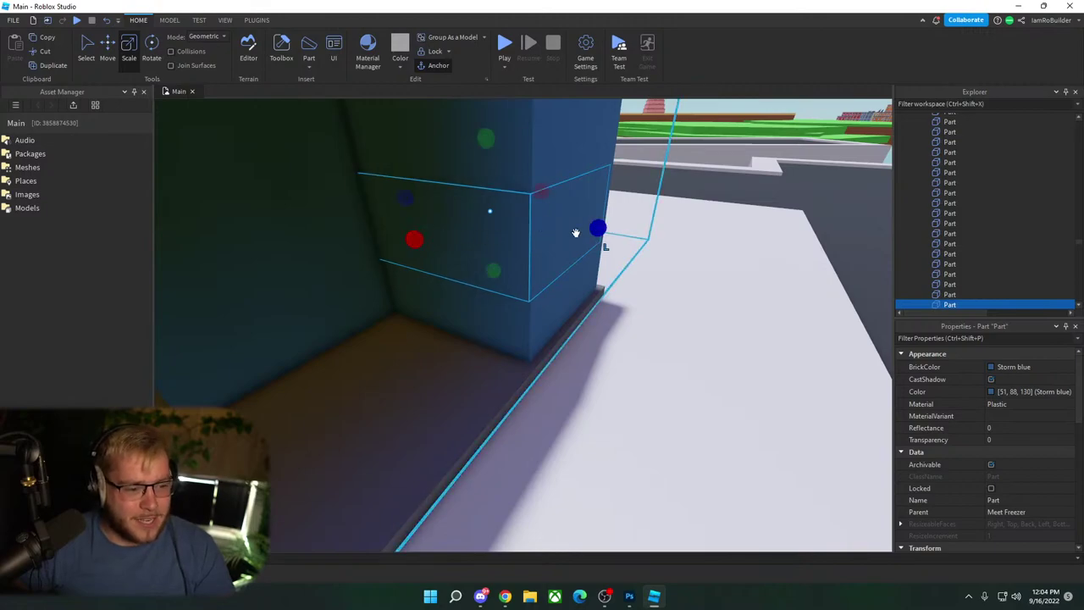
{"action": "left_click_drag", "start_coordinate": [599, 227], "coordinate": [602, 229]}
{"action": "key", "text": "d"}
{"action": "right_click_drag", "start_coordinate": [625, 219], "coordinate": [627, 209]}
{"action": "key", "text": "d"}
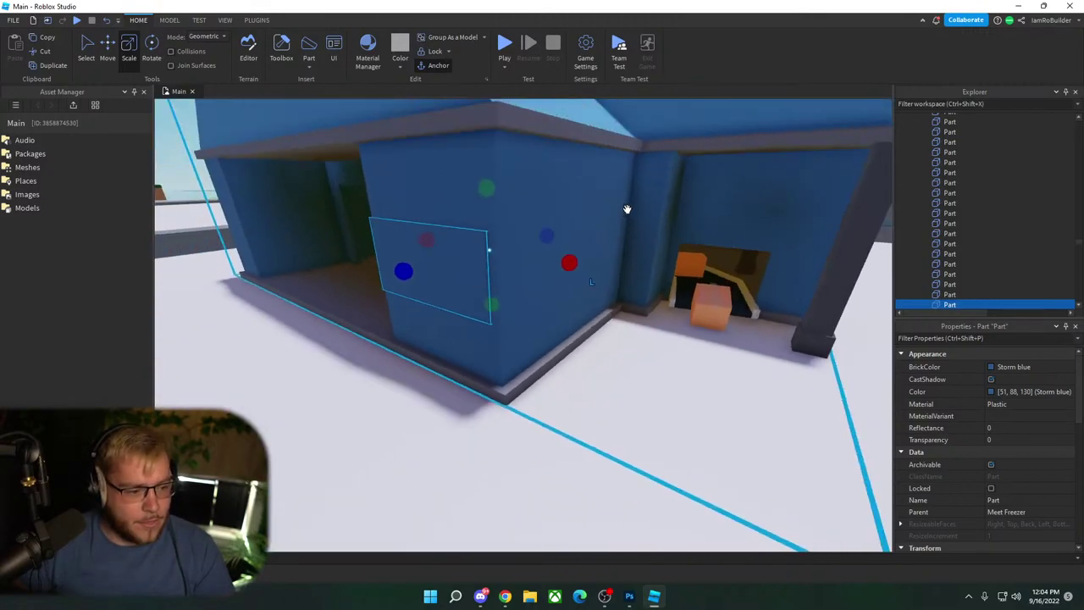
{"action": "left_click_drag", "start_coordinate": [571, 261], "coordinate": [581, 263]}
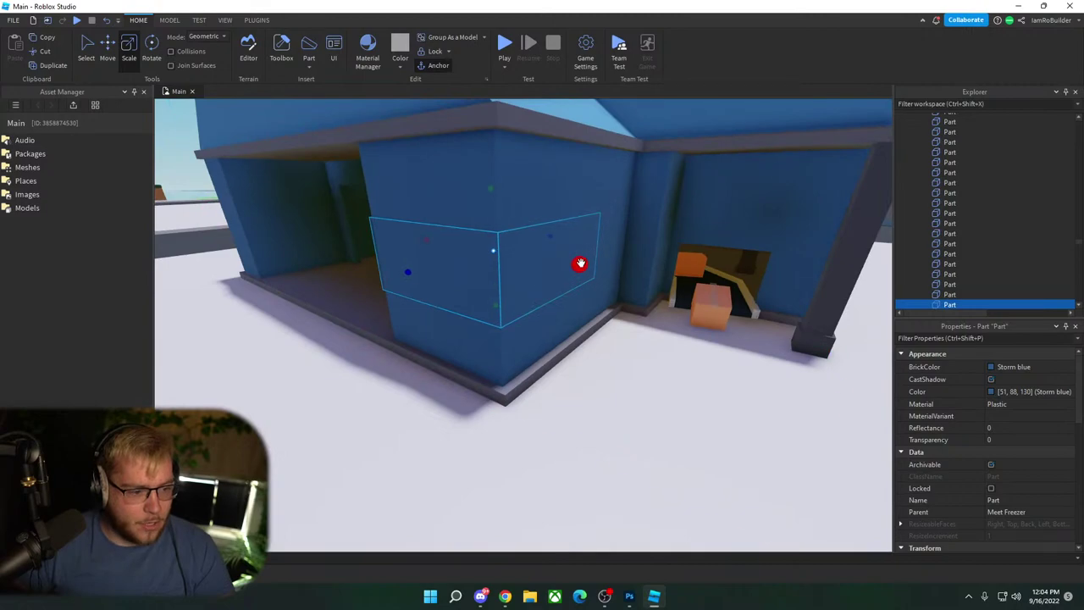
Step: Recolour the corner wall band to the lighter blue 60, 106, 154
{"action": "left_click", "coordinate": [998, 366]}
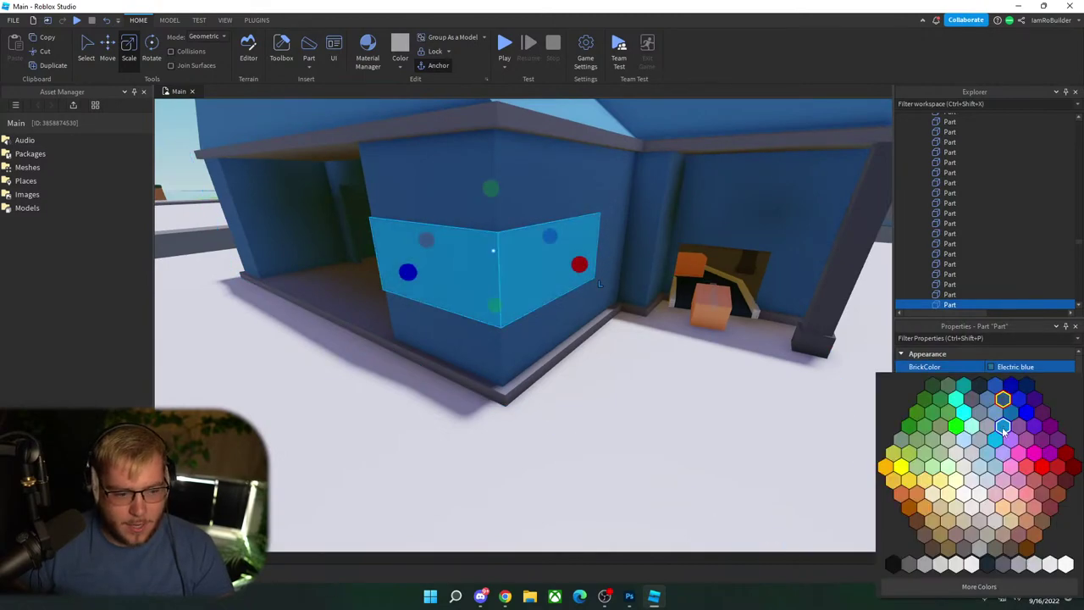
{"action": "left_click", "coordinate": [970, 365]}
{"action": "left_click", "coordinate": [992, 394]}
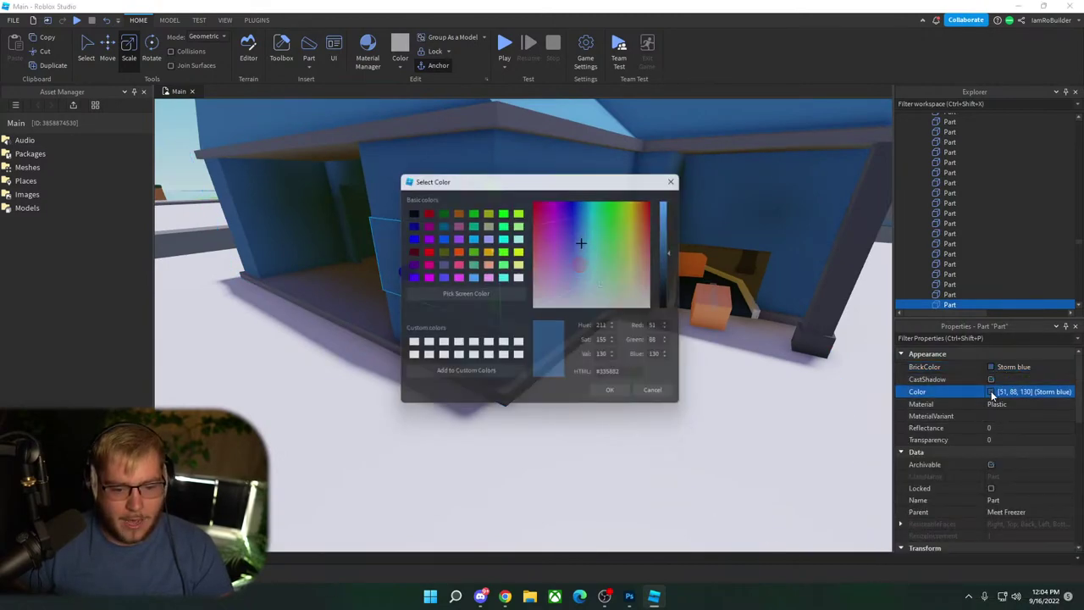
{"action": "left_click", "coordinate": [675, 241]}
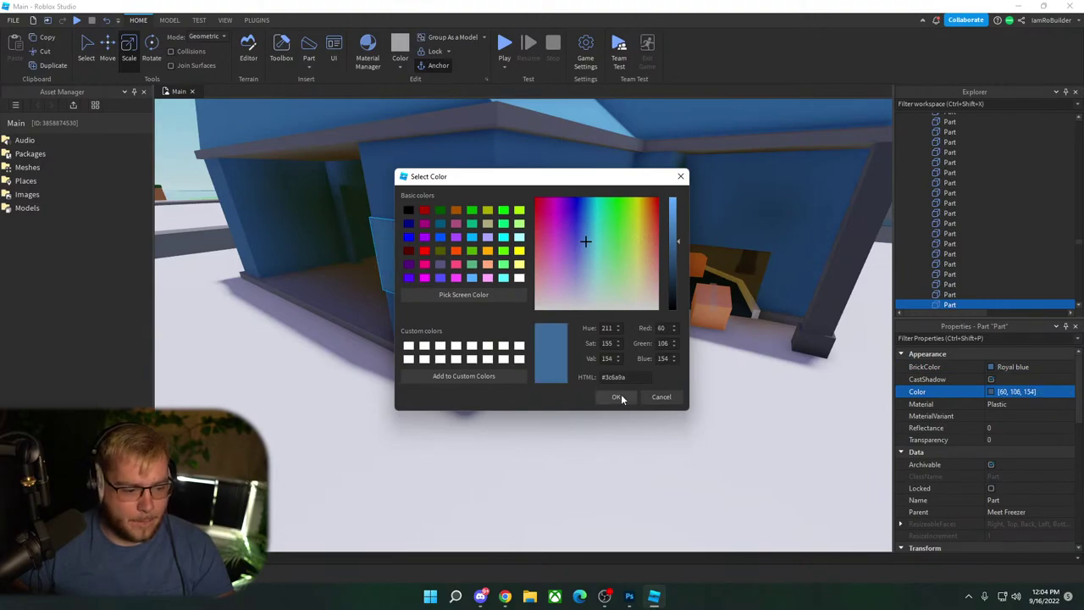
{"action": "left_click", "coordinate": [616, 396]}
Step: Duplicate the corner band and stretch the copy along the bay's inner wall to the edge of the doorway
{"action": "key", "text": "w"}
{"action": "right_click_drag", "start_coordinate": [649, 301], "coordinate": [645, 288]}
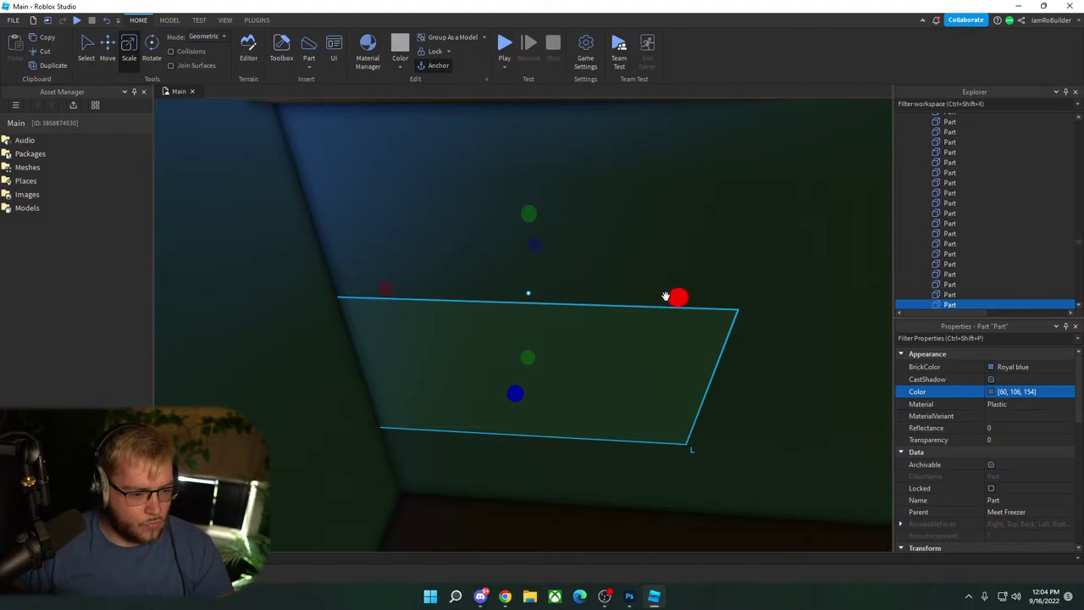
{"action": "left_click_drag", "start_coordinate": [695, 300], "coordinate": [771, 303]}
{"action": "key", "text": "d"}
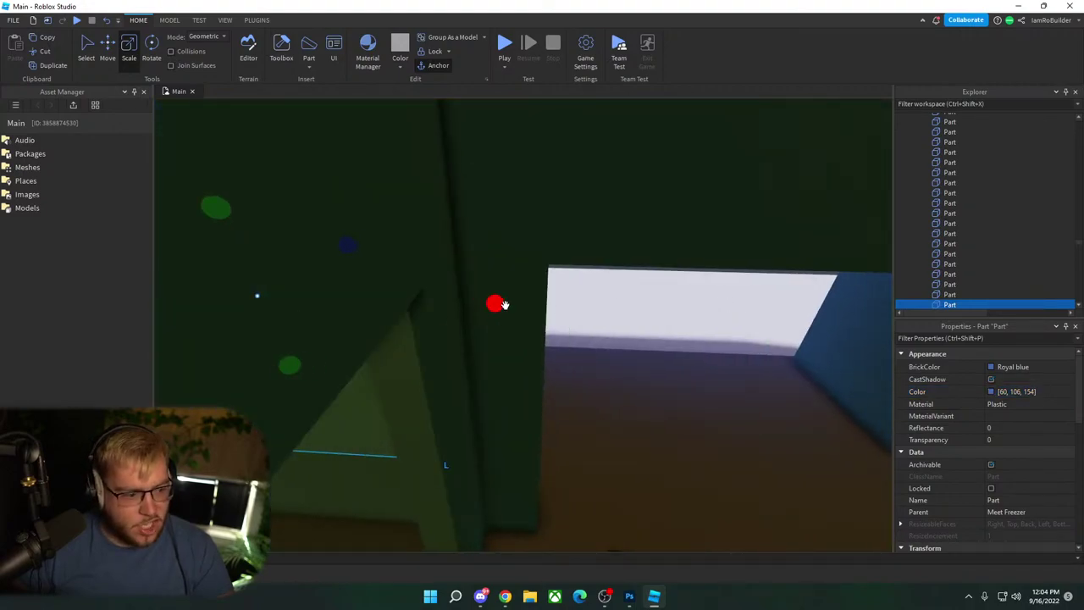
{"action": "left_click_drag", "start_coordinate": [503, 305], "coordinate": [555, 307]}
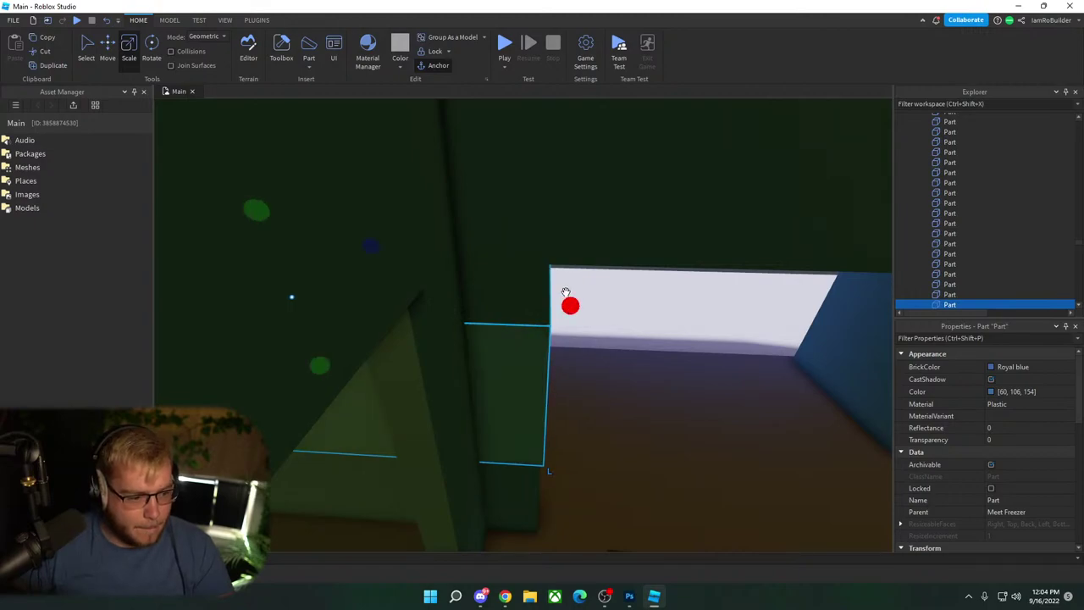
Step: Fit the band copy around the doorway end and pull its front back to just proud of the bay's inner wall
{"action": "right_click_drag", "start_coordinate": [565, 291], "coordinate": [560, 292]}
{"action": "key", "text": "w"}
{"action": "left_click_drag", "start_coordinate": [346, 341], "coordinate": [344, 342]}
{"action": "right_click_drag", "start_coordinate": [561, 329], "coordinate": [540, 322]}
{"action": "key", "text": "d"}
{"action": "left_click_drag", "start_coordinate": [539, 323], "coordinate": [377, 332]}
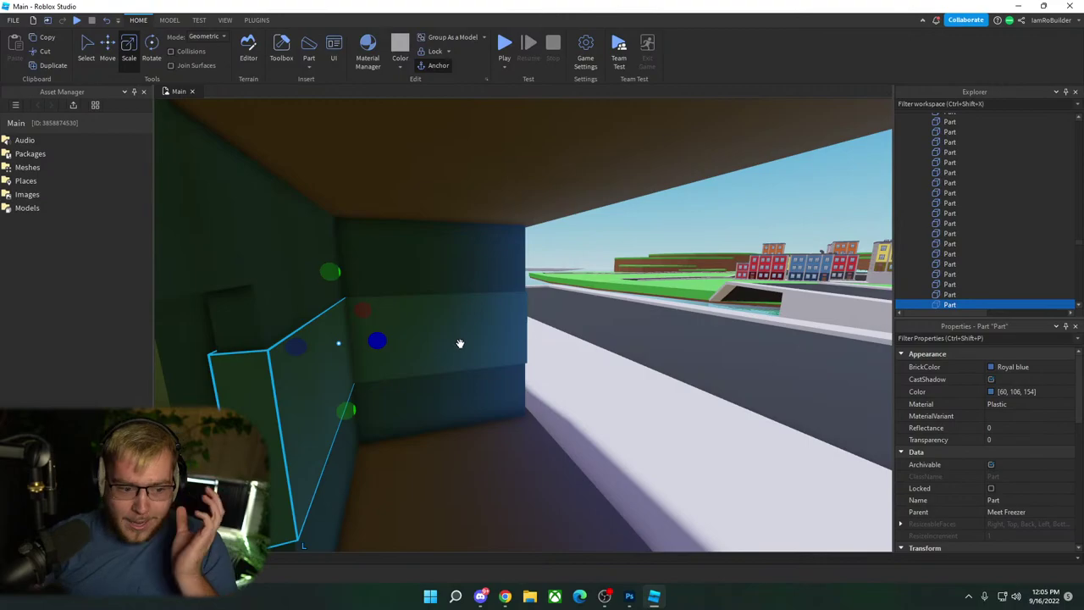
Step: Extend the rear end of the band copy along the building's outer side wall towards the conveyor recess
{"action": "right_click_drag", "start_coordinate": [450, 367], "coordinate": [450, 367]}
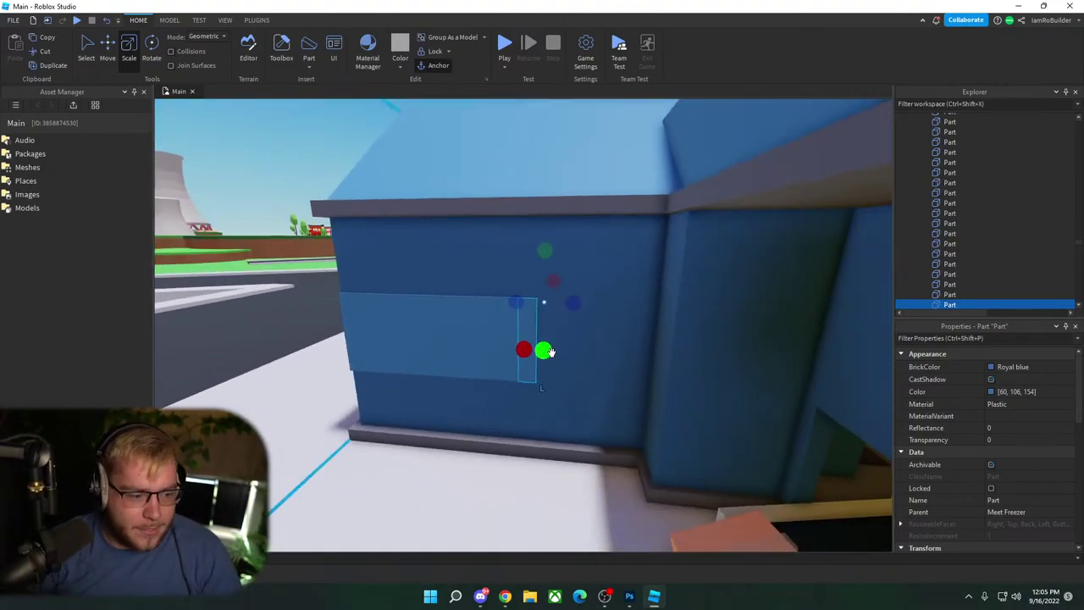
{"action": "scroll", "coordinate": [569, 322], "scroll_direction": "up", "scroll_amount": 4}
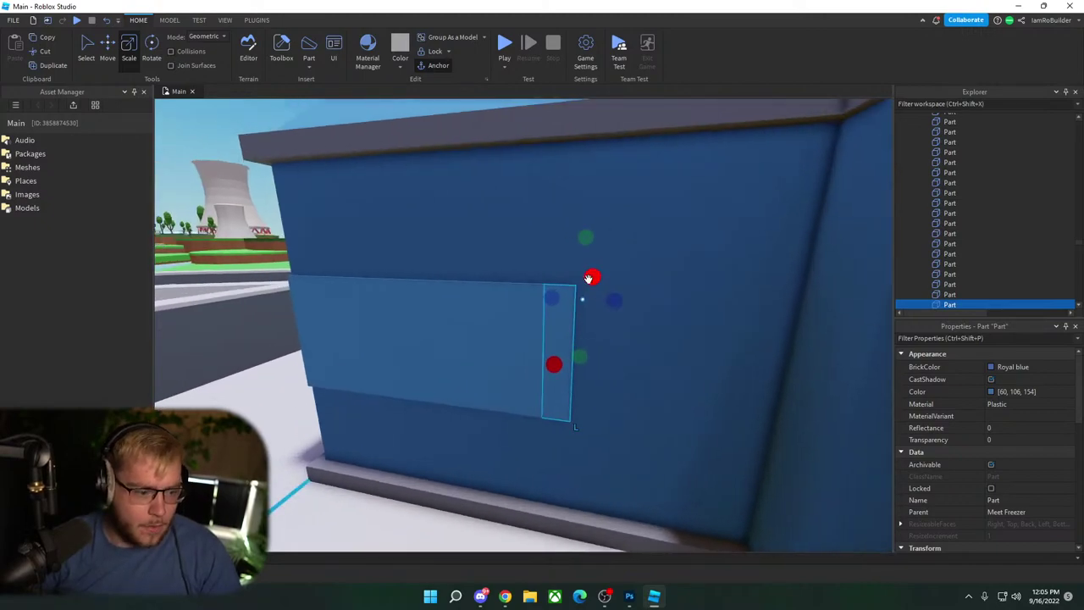
{"action": "left_click_drag", "start_coordinate": [606, 339], "coordinate": [639, 334]}
{"action": "scroll", "coordinate": [789, 344], "scroll_direction": "up", "scroll_amount": 3}
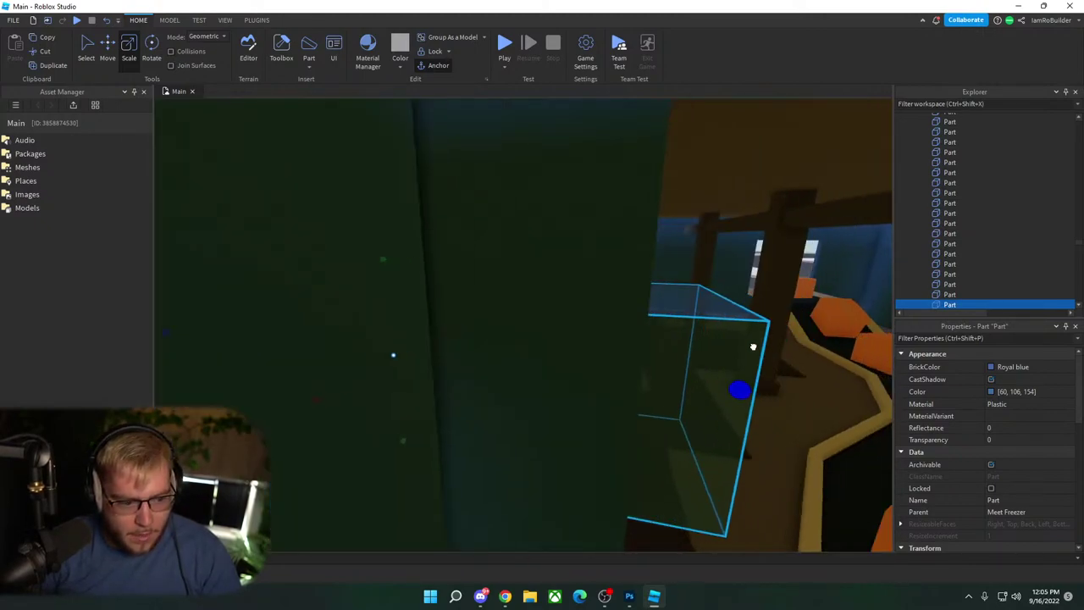
Step: Narrow the band in the inner room so that it lies thinly against the side wall
{"action": "scroll", "coordinate": [753, 347], "scroll_direction": "down", "scroll_amount": 6}
{"action": "right_click_drag", "start_coordinate": [668, 299], "coordinate": [668, 298]}
{"action": "scroll", "coordinate": [668, 299], "scroll_direction": "down", "scroll_amount": 4}
{"action": "scroll", "coordinate": [668, 298], "scroll_direction": "up", "scroll_amount": 4}
{"action": "scroll", "coordinate": [668, 299], "scroll_direction": "down", "scroll_amount": 3}
{"action": "left_click_drag", "start_coordinate": [583, 296], "coordinate": [475, 280]}
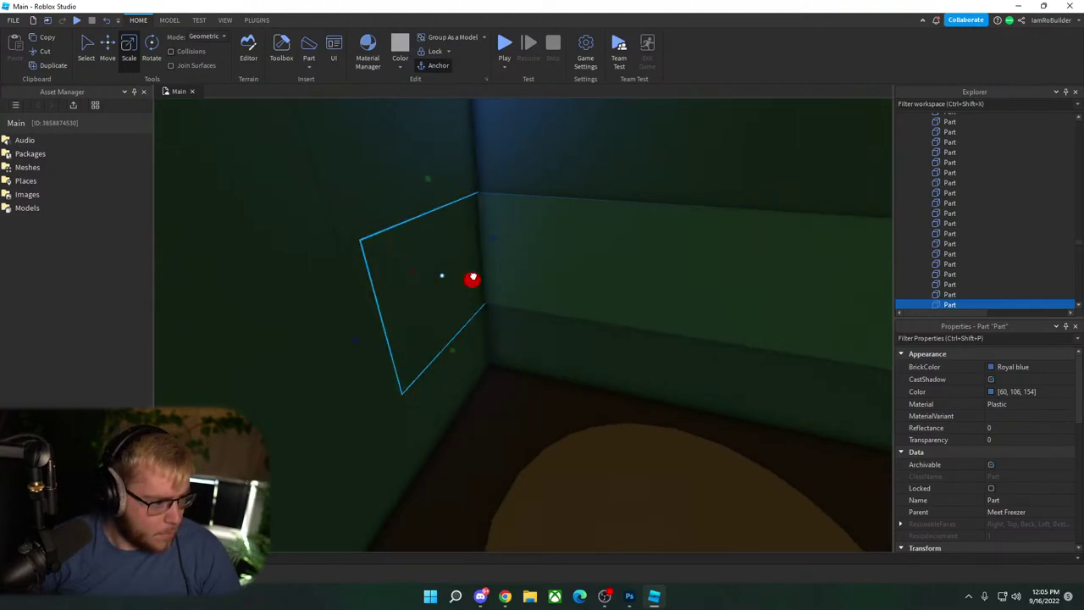
Step: Lengthen the thin band along the inner side wall so that it reaches past the wall's end near the conveyor
{"action": "right_click_drag", "start_coordinate": [542, 257], "coordinate": [542, 263]}
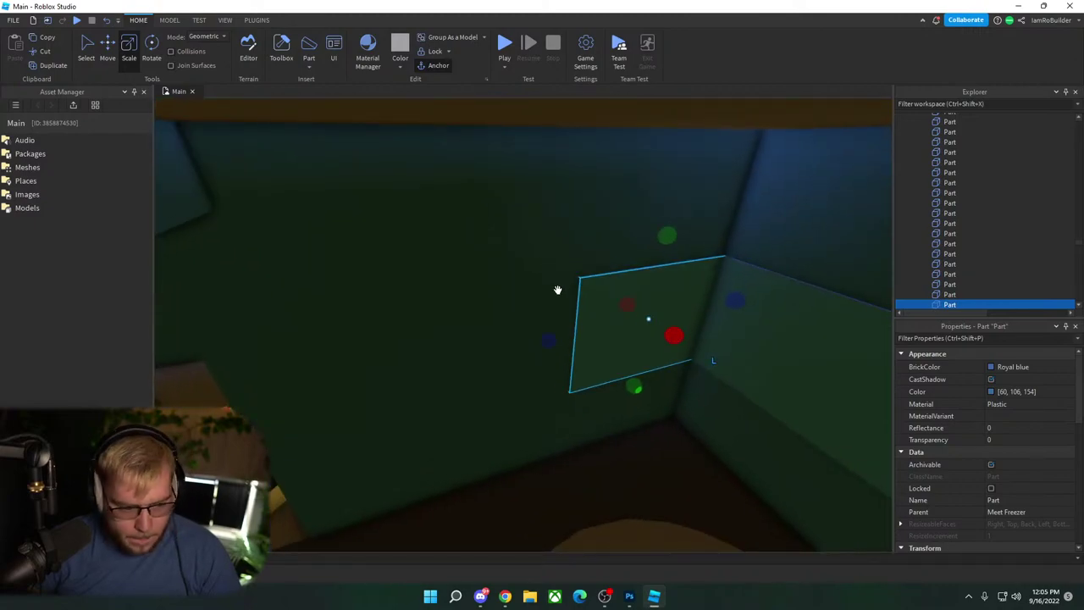
{"action": "left_click_drag", "start_coordinate": [549, 333], "coordinate": [319, 344]}
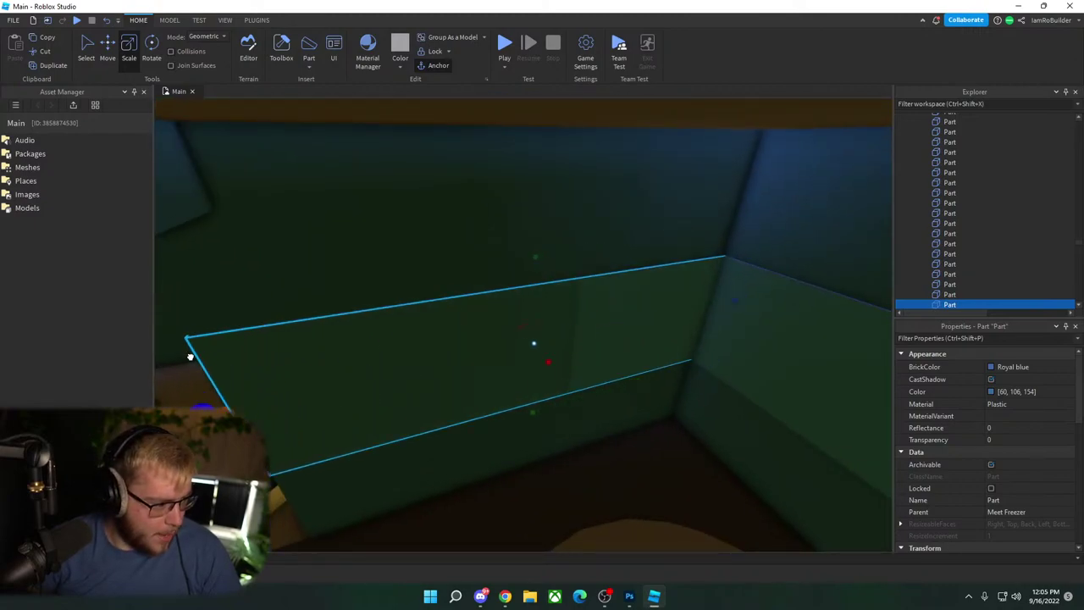
{"action": "right_click_drag", "start_coordinate": [364, 368], "coordinate": [434, 374]}
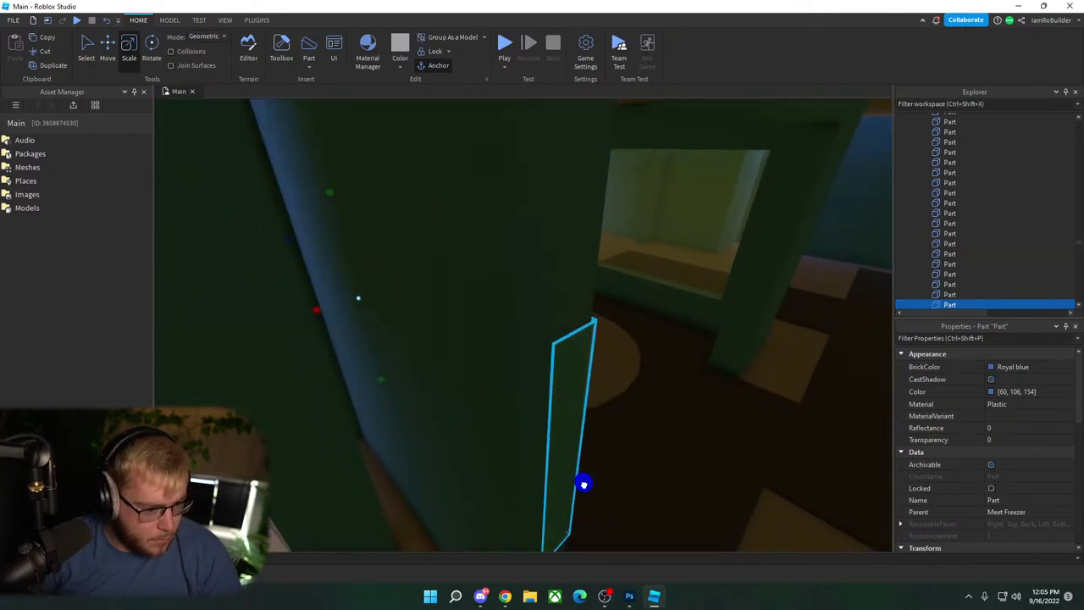
{"action": "right_click_drag", "start_coordinate": [615, 466], "coordinate": [605, 450]}
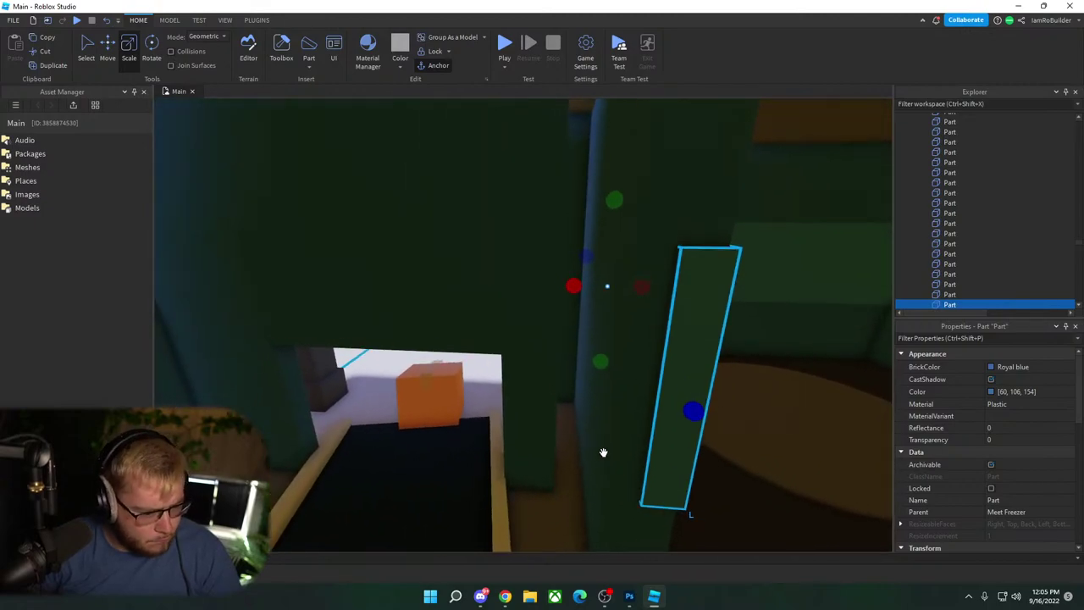
Step: Reselect the long band and widen it across the wall end towards the conveyor opening
{"action": "left_click", "coordinate": [547, 381]}
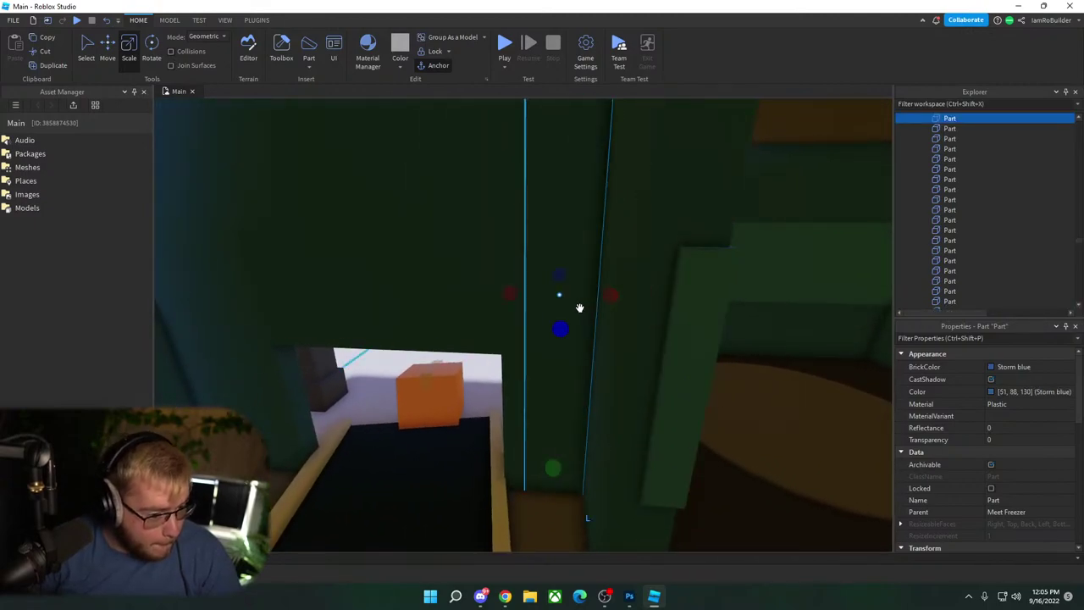
{"action": "right_click_drag", "start_coordinate": [593, 304], "coordinate": [602, 300]}
{"action": "left_click", "coordinate": [653, 329]}
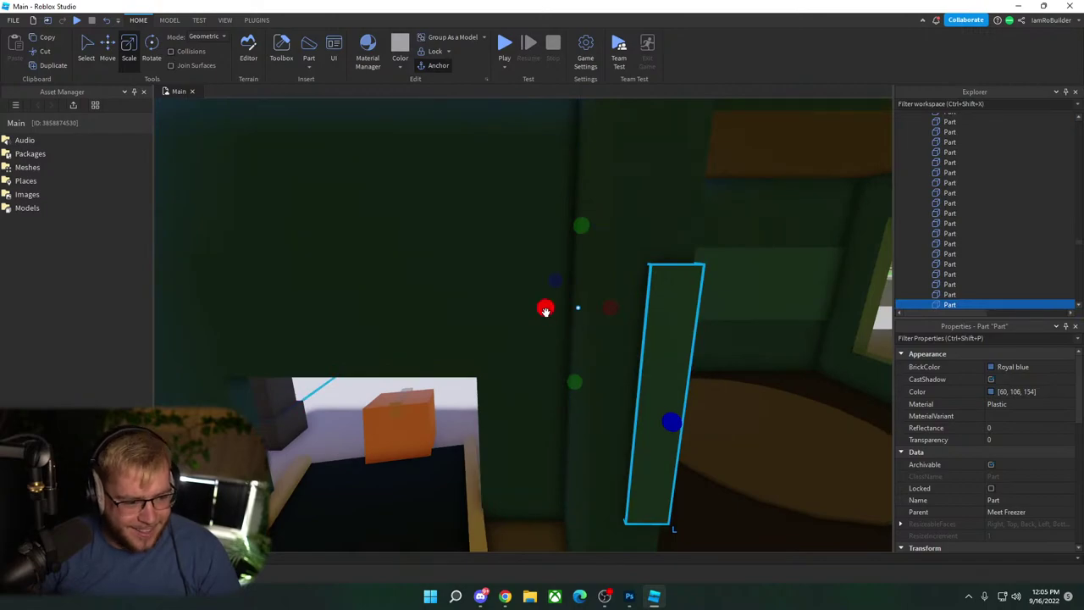
{"action": "mouse_move", "coordinate": [545, 308]}
{"action": "left_mouse_down"}
{"action": "mouse_move", "coordinate": [518, 308]}
{"action": "mouse_move", "coordinate": [528, 311]}
{"action": "left_mouse_up"}
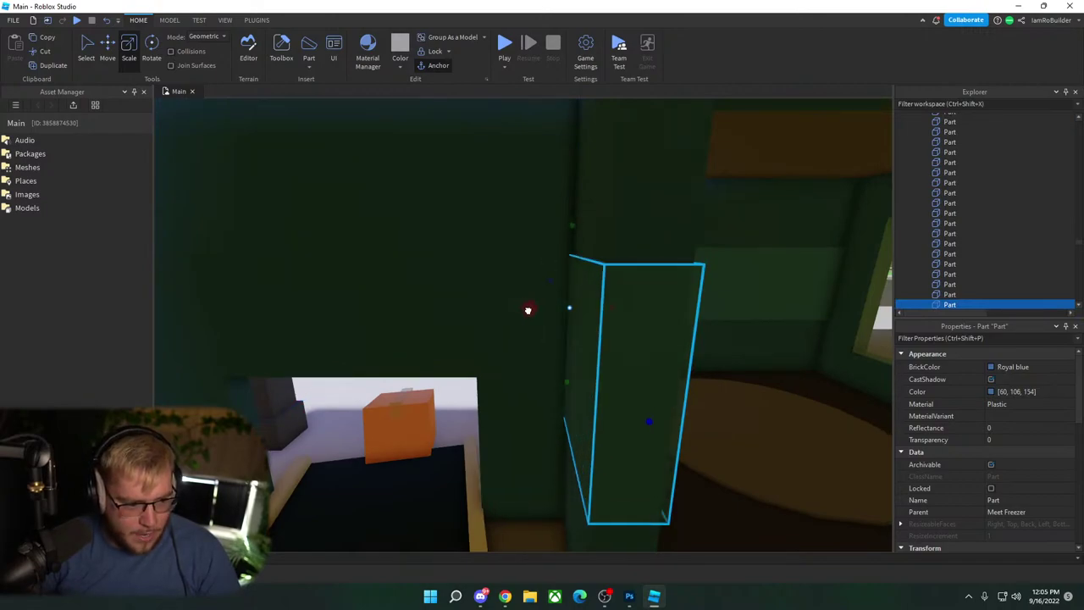
Step: Widen the band outwards so that it wraps around the protruding wall corner beside the conveyor
{"action": "right_click_drag", "start_coordinate": [552, 321], "coordinate": [552, 321]}
{"action": "left_click_drag", "start_coordinate": [538, 313], "coordinate": [598, 298]}
{"action": "key", "text": "d"}
{"action": "right_click_drag", "start_coordinate": [609, 296], "coordinate": [619, 296]}
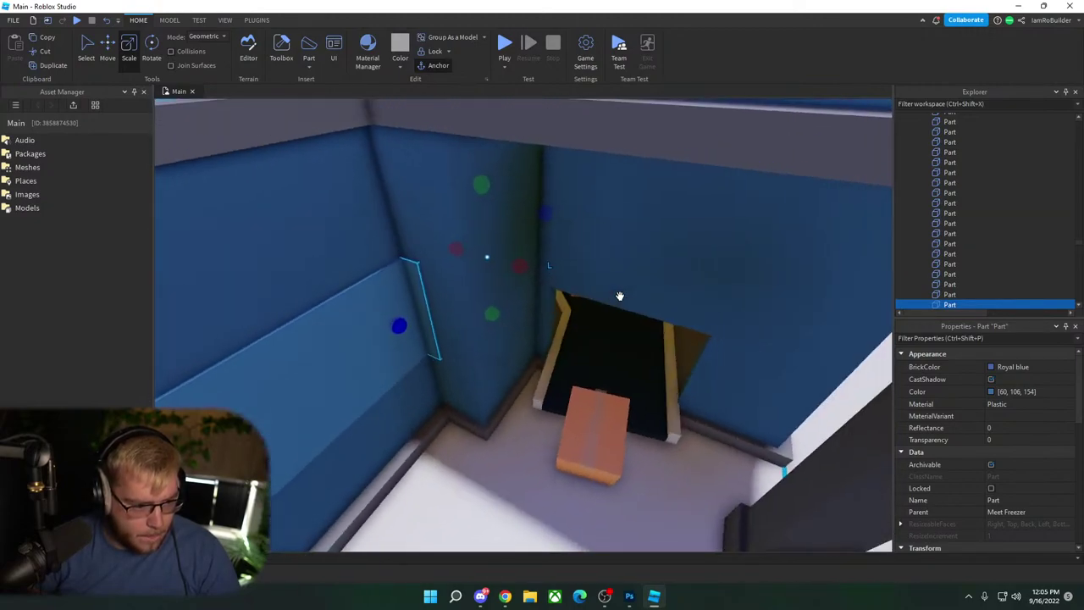
{"action": "left_click_drag", "start_coordinate": [521, 266], "coordinate": [561, 278]}
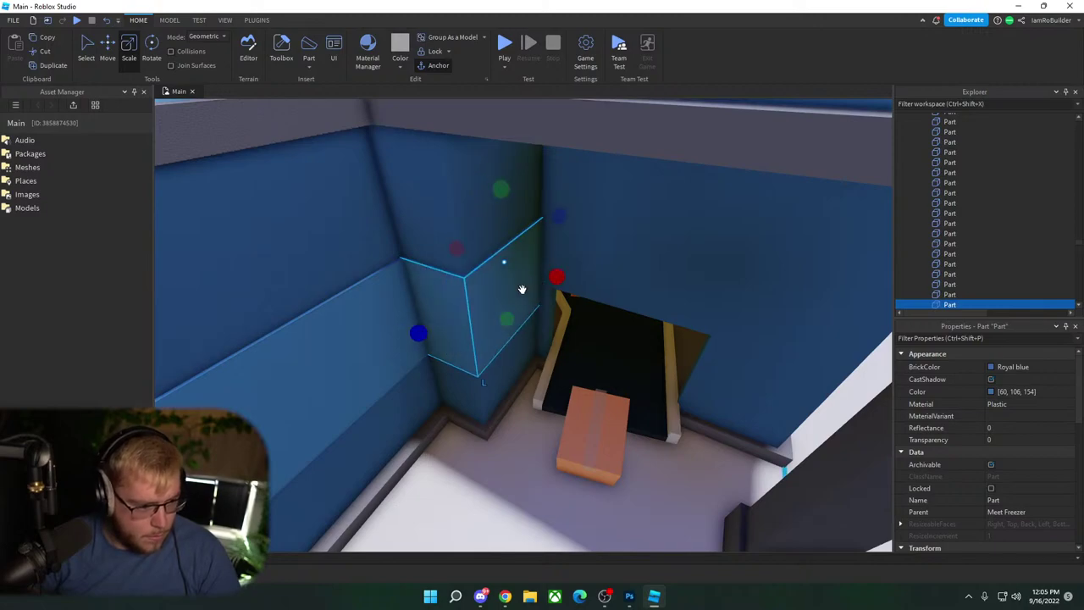
Step: Shorten the band piece on the inner side of the conveyor wall and extend it sideways to the opening's edge
{"action": "right_click_drag", "start_coordinate": [522, 289], "coordinate": [522, 290]}
{"action": "key", "text": "w"}
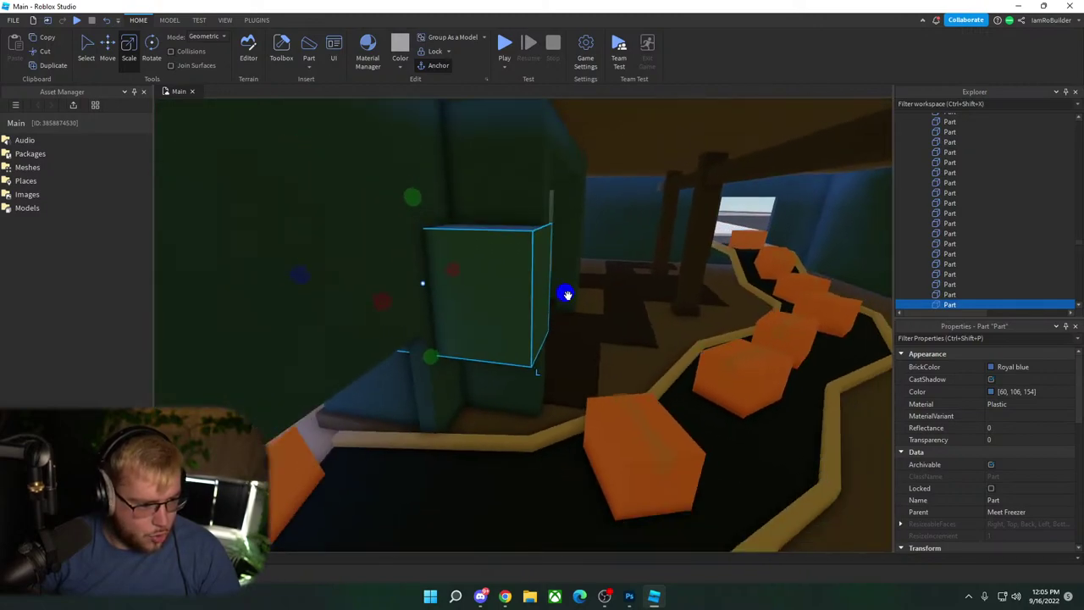
{"action": "left_click_drag", "start_coordinate": [567, 294], "coordinate": [508, 289]}
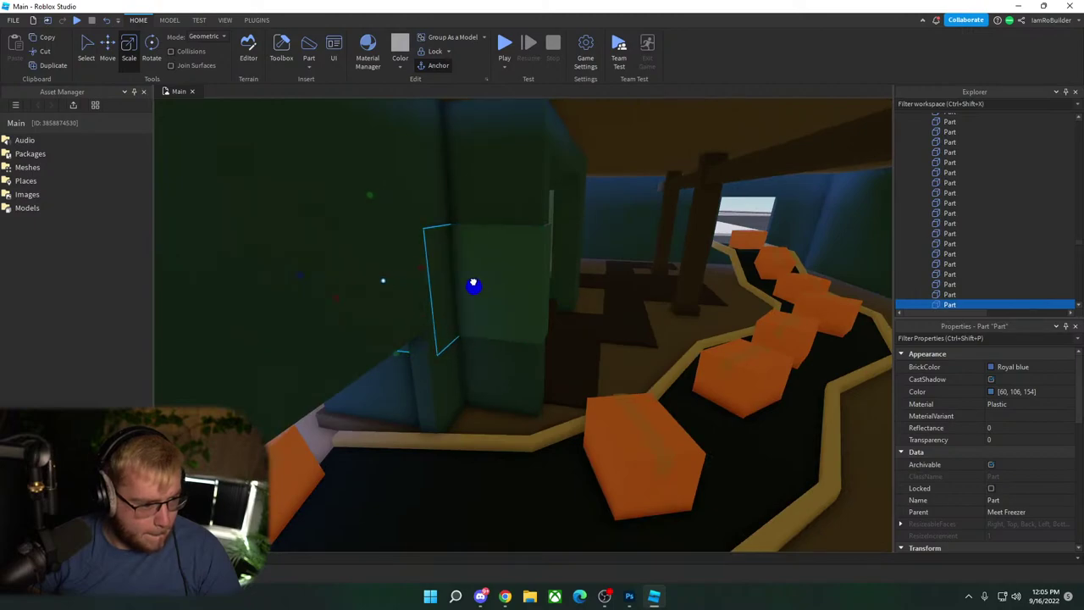
{"action": "right_click_drag", "start_coordinate": [476, 283], "coordinate": [501, 307]}
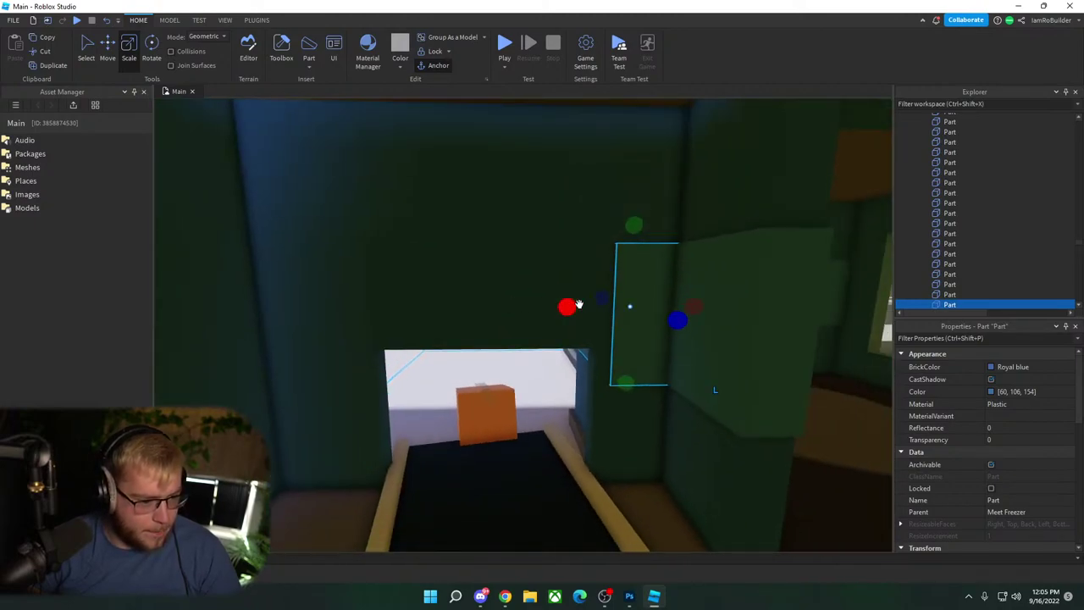
{"action": "mouse_move", "coordinate": [577, 304]}
{"action": "left_mouse_down"}
{"action": "mouse_move", "coordinate": [566, 304]}
{"action": "mouse_move", "coordinate": [604, 324]}
{"action": "mouse_move", "coordinate": [562, 305]}
{"action": "left_mouse_up"}
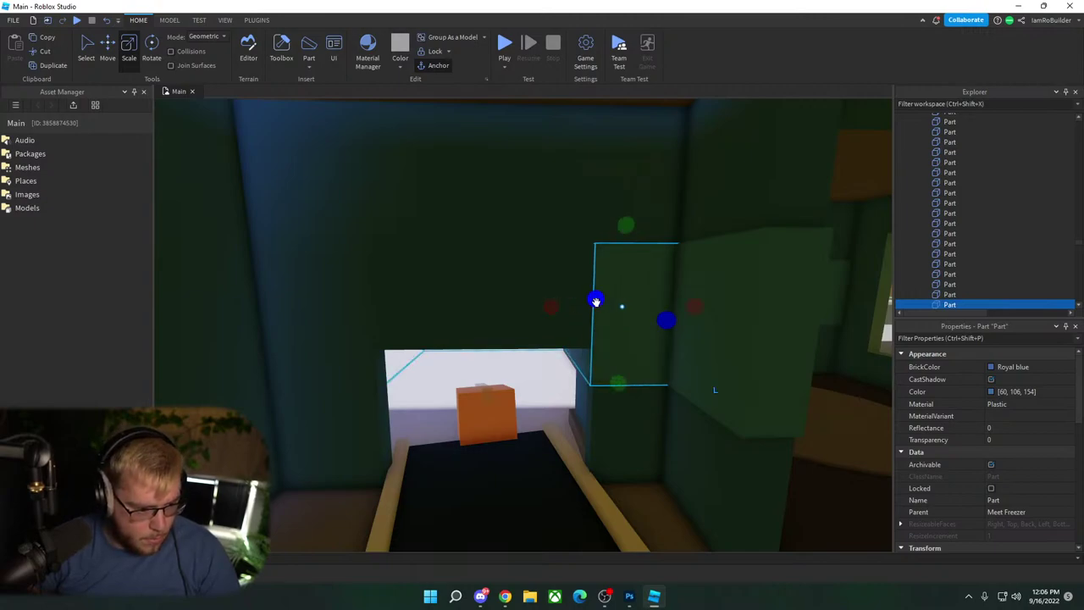
Step: Stretch a copy of the band across the conveyor wall and trim it to the section on the opening's far side
{"action": "scroll", "coordinate": [610, 291], "scroll_direction": "up", "scroll_amount": 5}
{"action": "scroll", "coordinate": [630, 286], "scroll_direction": "down", "scroll_amount": 5}
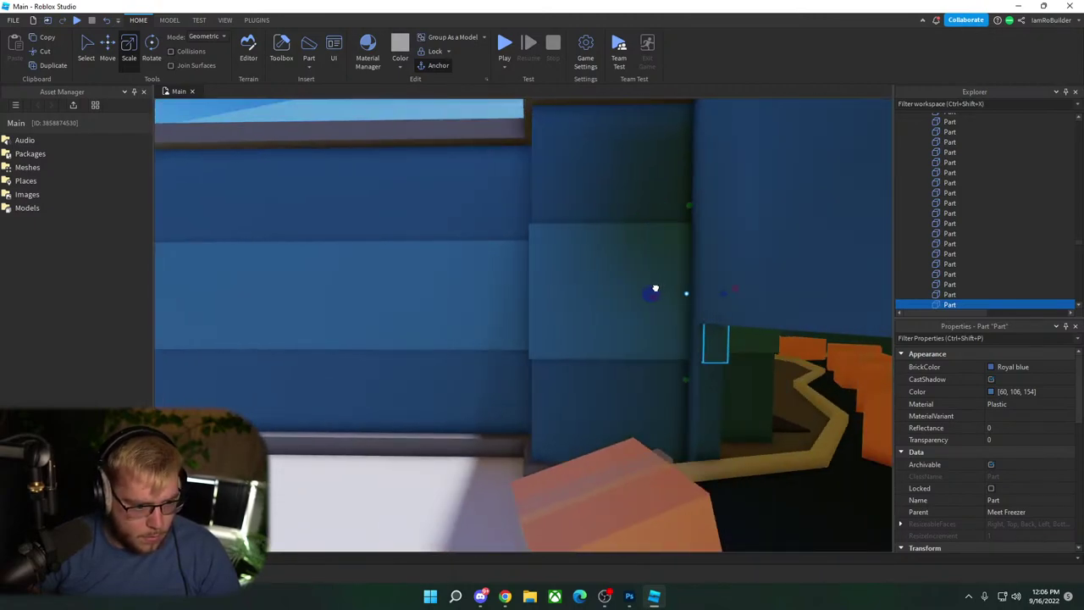
{"action": "scroll", "coordinate": [650, 288], "scroll_direction": "down", "scroll_amount": 6}
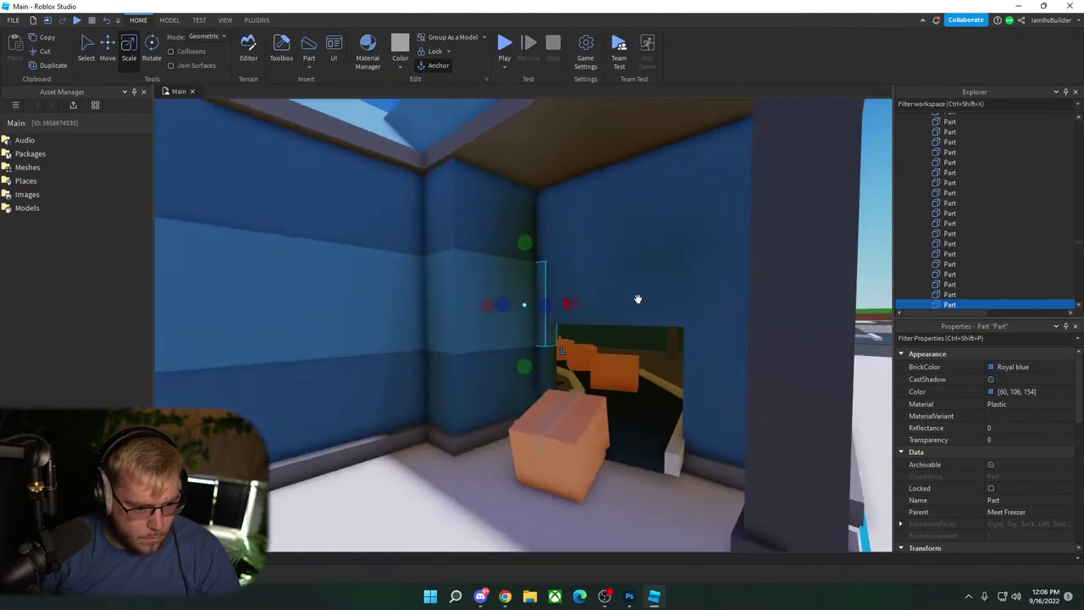
{"action": "left_click_drag", "start_coordinate": [501, 305], "coordinate": [640, 300]}
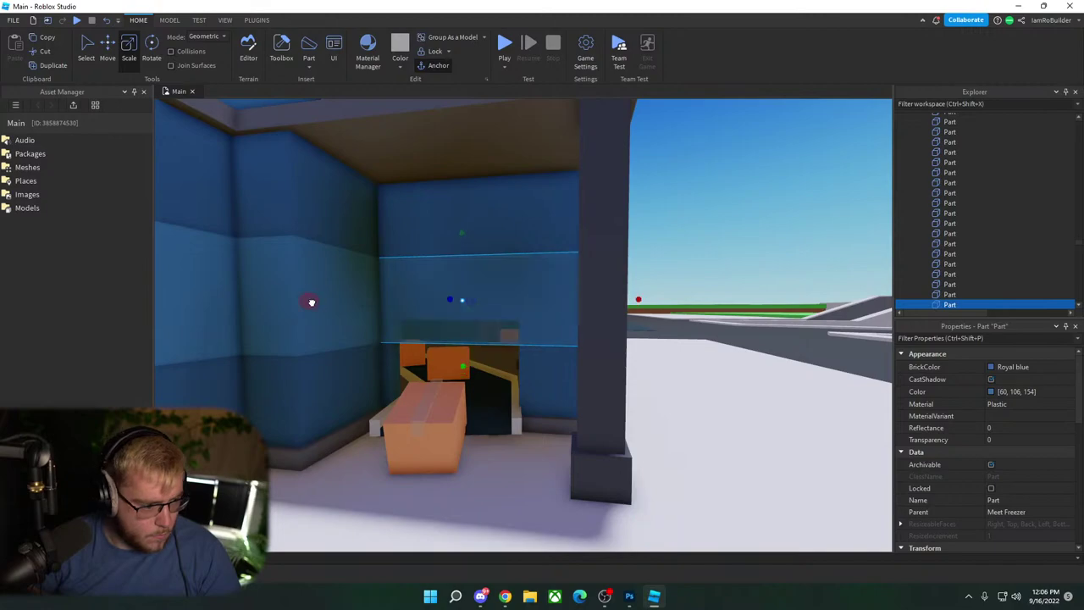
{"action": "left_click_drag", "start_coordinate": [310, 301], "coordinate": [507, 299]}
Step: Extend the section slightly past the building's outer corner and trim a copy to a narrow strip at that corner
{"action": "right_click_drag", "start_coordinate": [601, 302], "coordinate": [601, 303]}
{"action": "left_click_drag", "start_coordinate": [546, 246], "coordinate": [543, 243]}
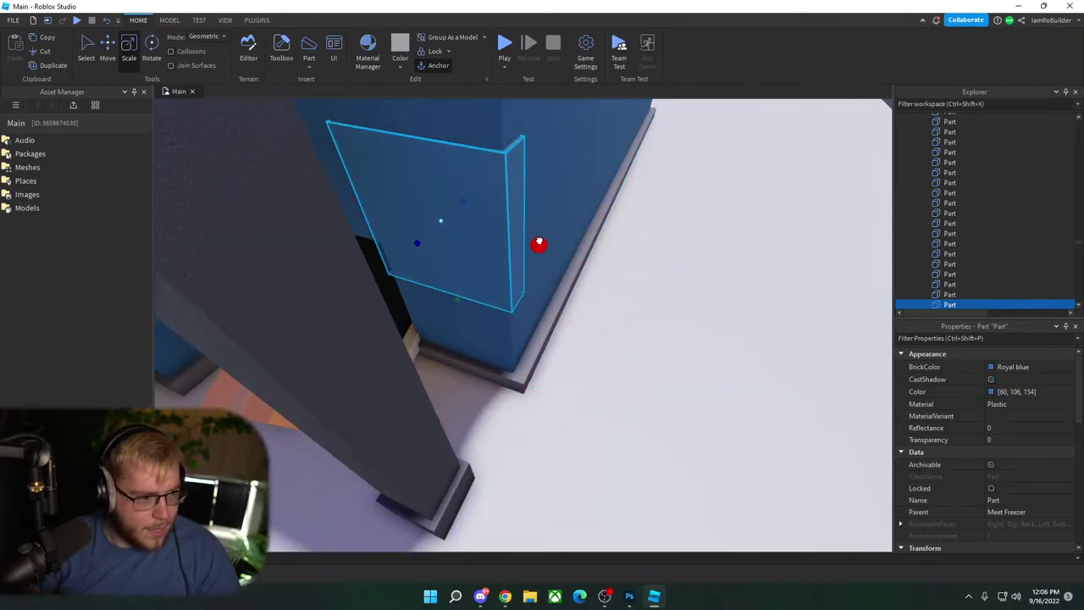
{"action": "left_click_drag", "start_coordinate": [356, 200], "coordinate": [460, 197]}
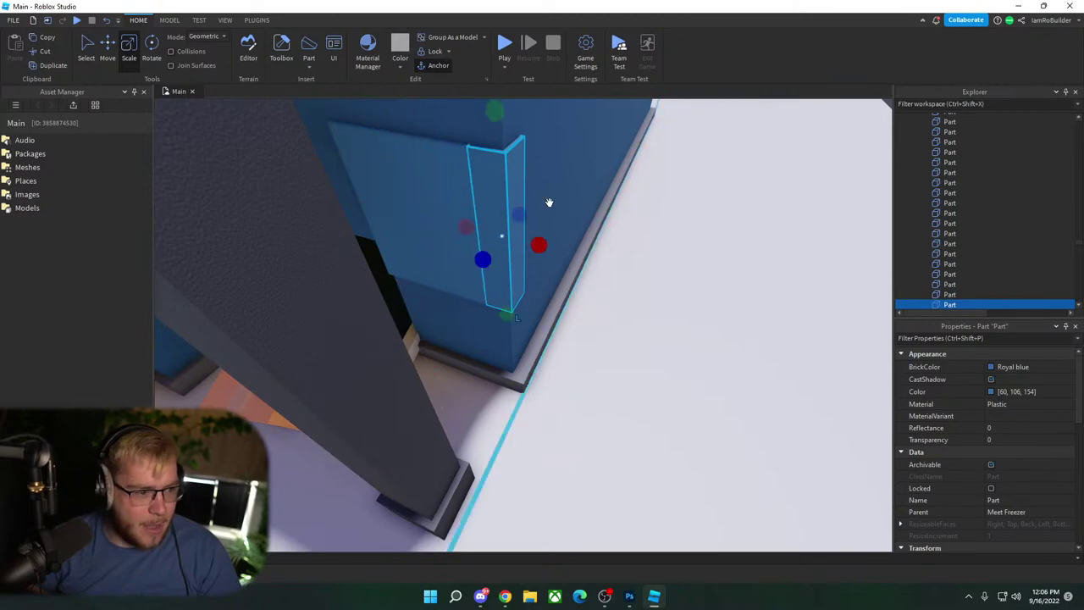
Step: Lengthen the corner strip along the outer side wall and adjust its thickness against the wall's inner face
{"action": "right_click_drag", "start_coordinate": [639, 198], "coordinate": [639, 198]}
{"action": "left_click_drag", "start_coordinate": [494, 237], "coordinate": [686, 222]}
{"action": "right_click_drag", "start_coordinate": [687, 221], "coordinate": [686, 222]}
{"action": "left_click_drag", "start_coordinate": [490, 274], "coordinate": [501, 278]}
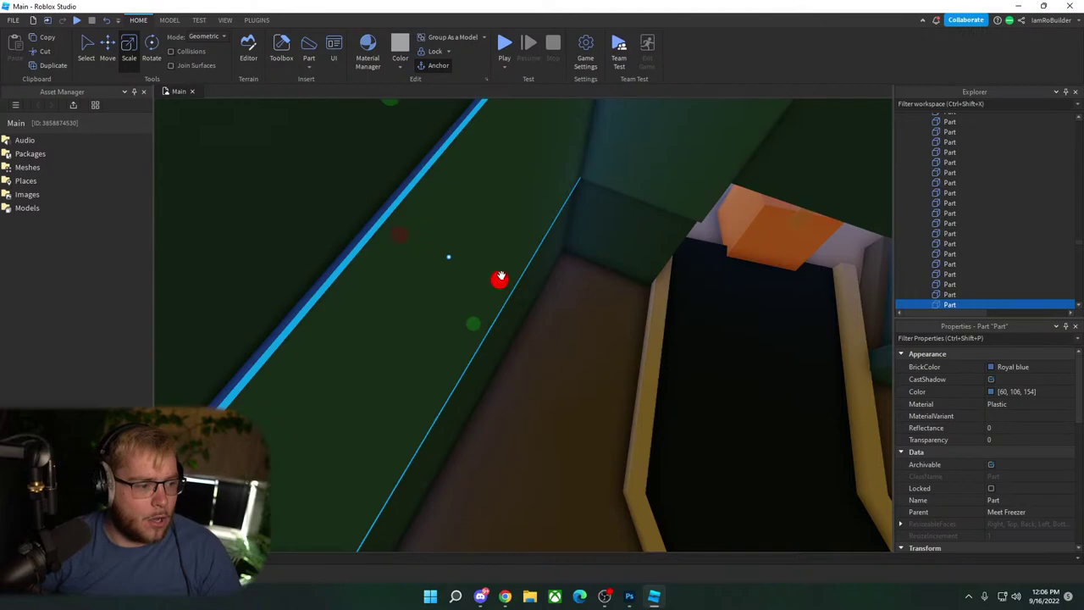
{"action": "right_click_drag", "start_coordinate": [502, 278], "coordinate": [627, 269]}
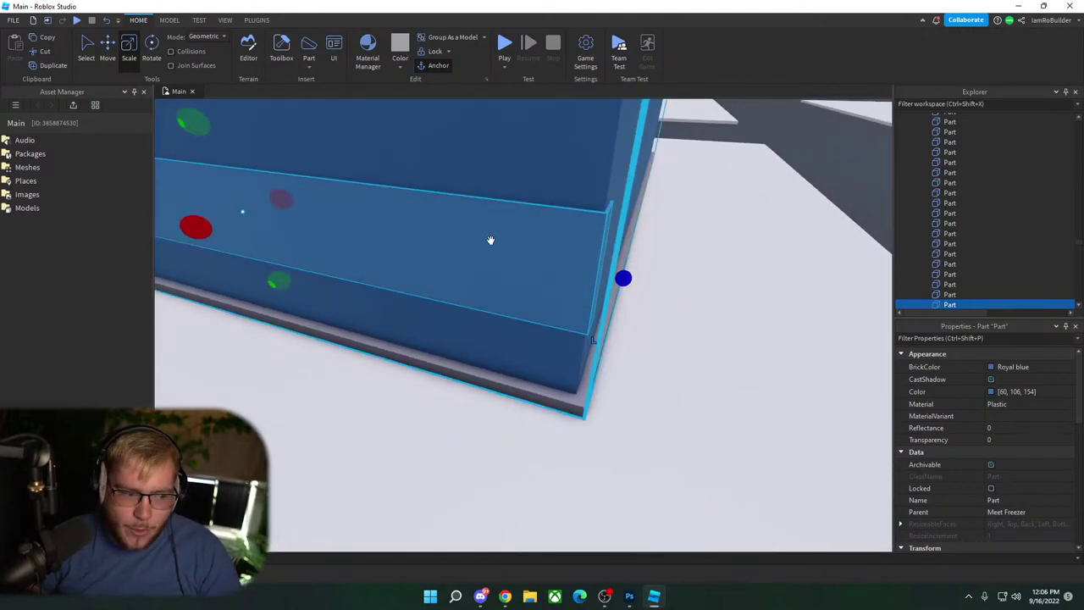
Step: Trim a copy of the band at the side wall's far corner and stretch it along the adjacent long wall to the next corner
{"action": "right_click_drag", "start_coordinate": [491, 239], "coordinate": [383, 263]}
{"action": "left_click_drag", "start_coordinate": [363, 256], "coordinate": [707, 352]}
{"action": "right_click_drag", "start_coordinate": [738, 285], "coordinate": [738, 286]}
{"action": "left_click_drag", "start_coordinate": [460, 374], "coordinate": [703, 373]}
{"action": "right_click_drag", "start_coordinate": [775, 353], "coordinate": [559, 288]}
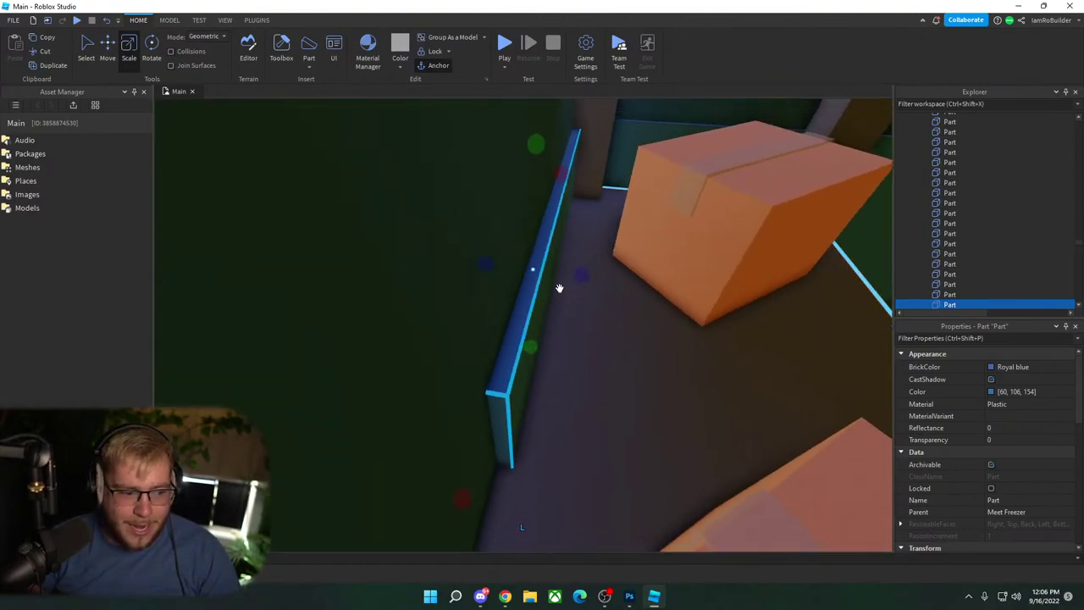
{"action": "key", "text": "f"}
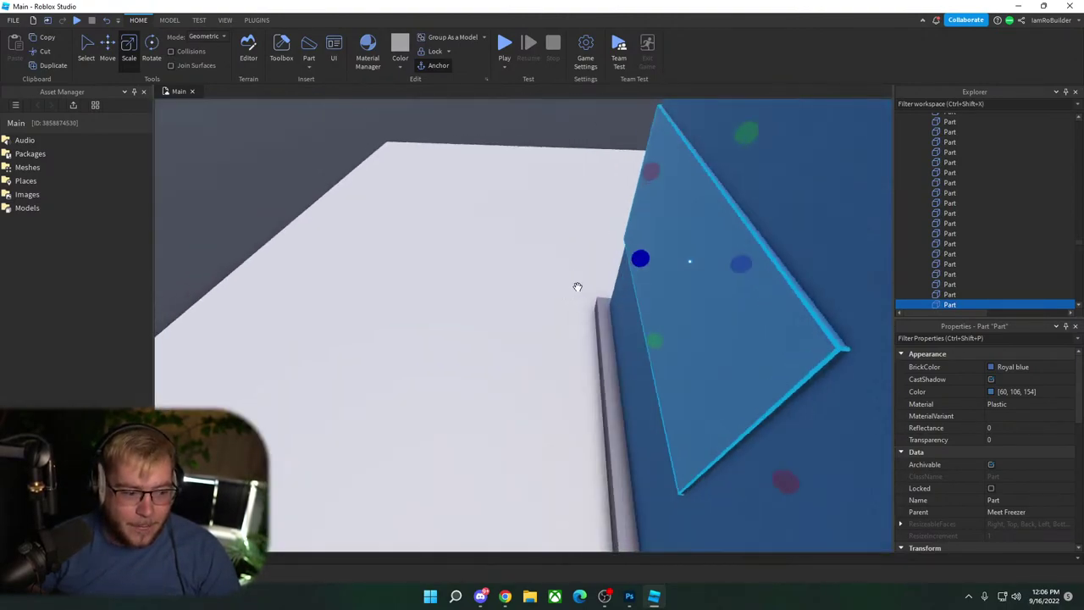
{"action": "right_click_drag", "start_coordinate": [578, 288], "coordinate": [559, 290]}
{"action": "key", "text": "d"}
{"action": "left_click_drag", "start_coordinate": [560, 291], "coordinate": [700, 274]}
{"action": "right_click_drag", "start_coordinate": [700, 274], "coordinate": [675, 295]}
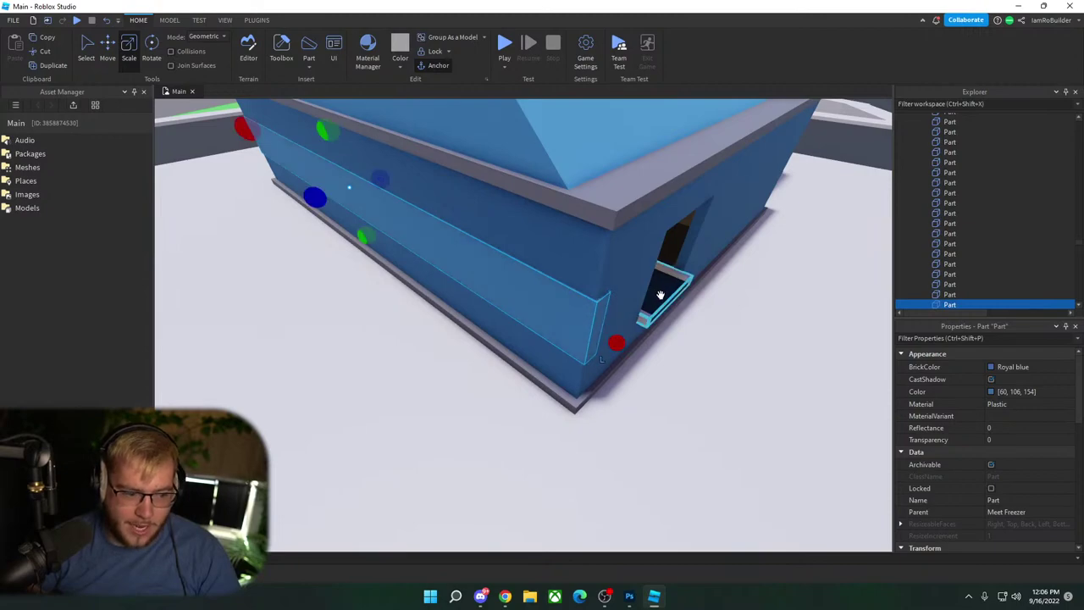
Step: Trim a copy of the band to the next corner and extend it along the end wall to the second conveyor opening
{"action": "left_click_drag", "start_coordinate": [249, 130], "coordinate": [309, 158]}
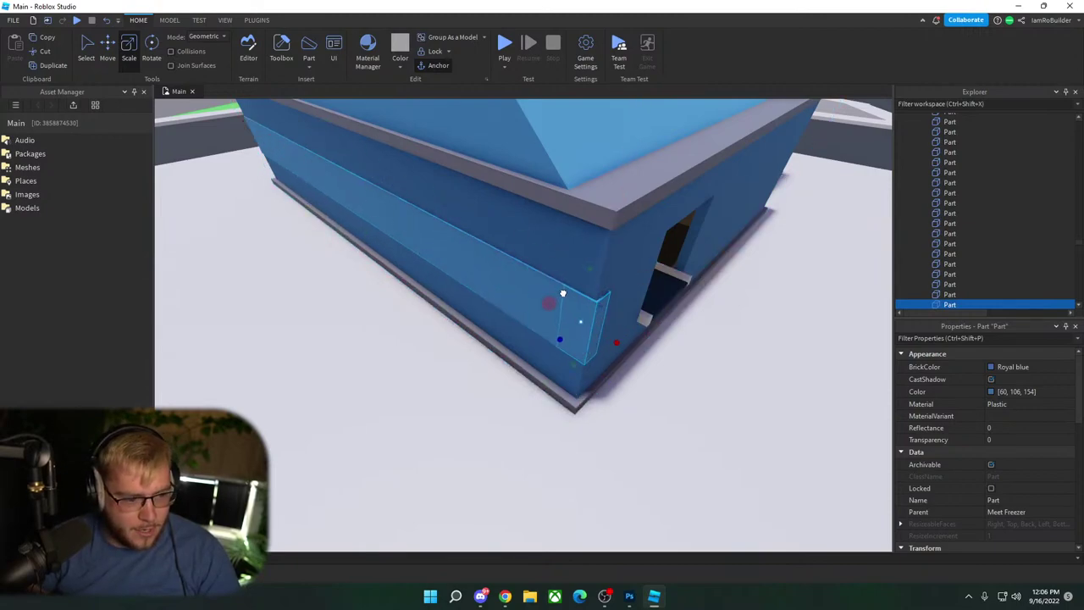
{"action": "key", "text": "f"}
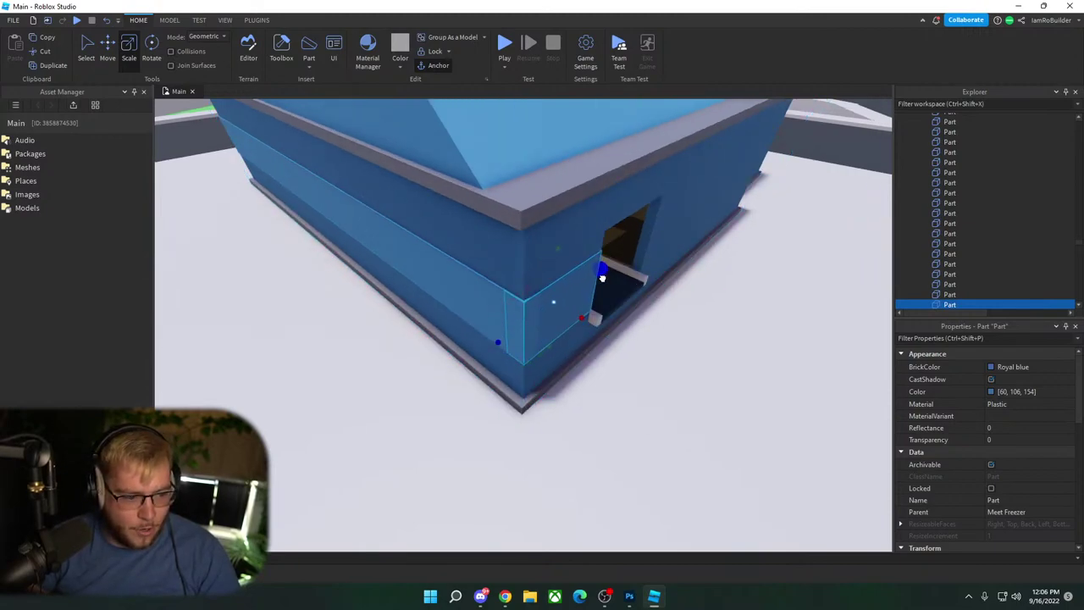
{"action": "key", "text": "w"}
{"action": "mouse_move", "coordinate": [604, 276]}
{"action": "right_mouse_down"}
{"action": "mouse_move", "coordinate": [615, 259]}
{"action": "mouse_move", "coordinate": [605, 285]}
{"action": "right_mouse_up"}
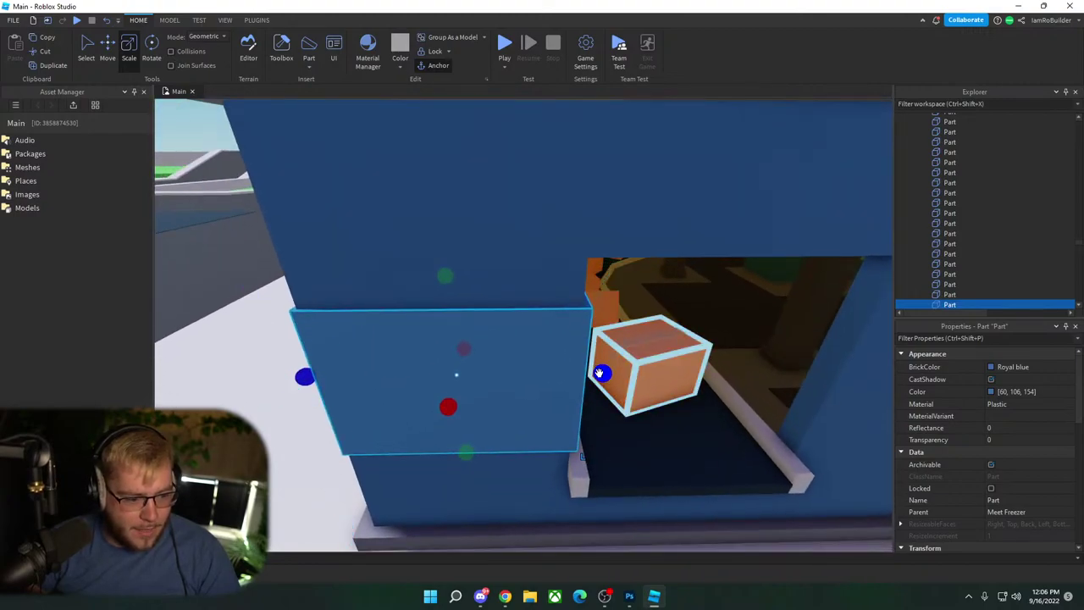
{"action": "right_click_drag", "start_coordinate": [601, 370], "coordinate": [613, 351]}
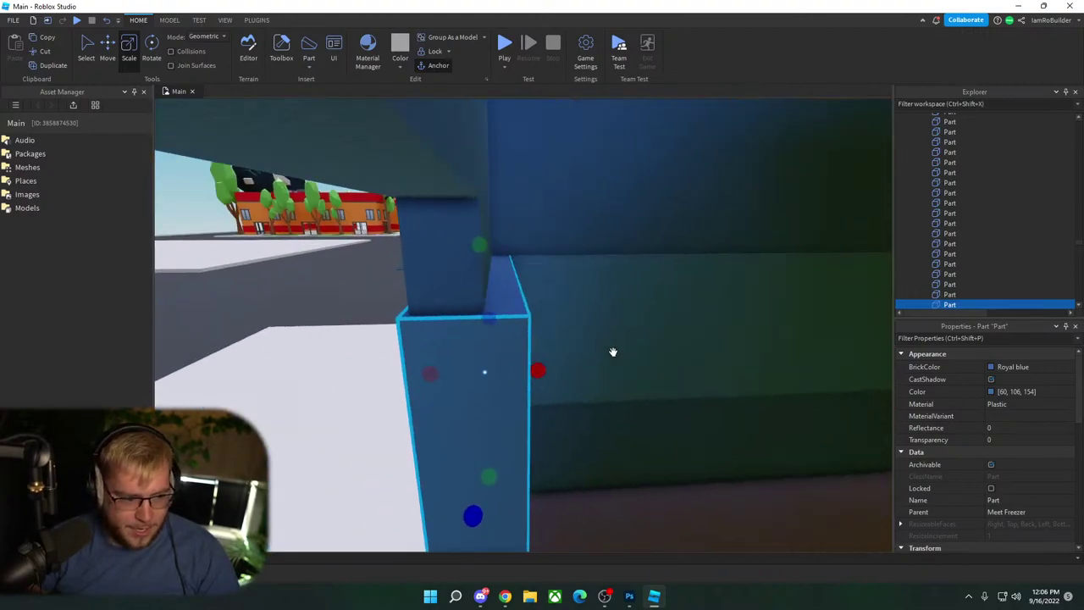
{"action": "right_click_drag", "start_coordinate": [538, 369], "coordinate": [528, 360]}
Step: Carry a copy of the band past the second conveyor opening, trim it to the far edge, and lengthen it to the protruding wall's end
{"action": "left_click_drag", "start_coordinate": [432, 377], "coordinate": [775, 345]}
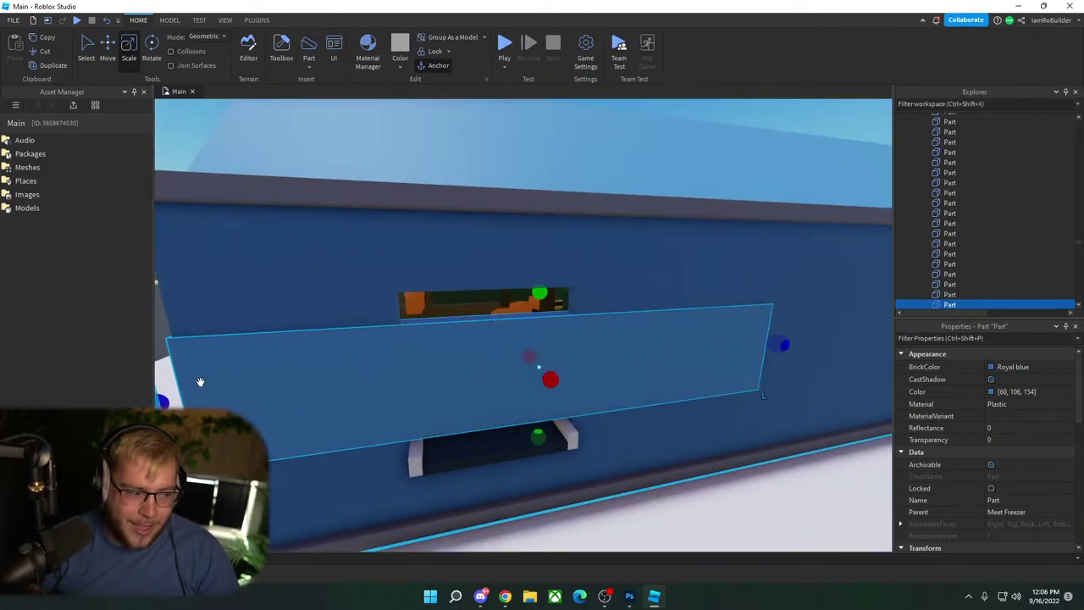
{"action": "left_click_drag", "start_coordinate": [155, 402], "coordinate": [548, 369]}
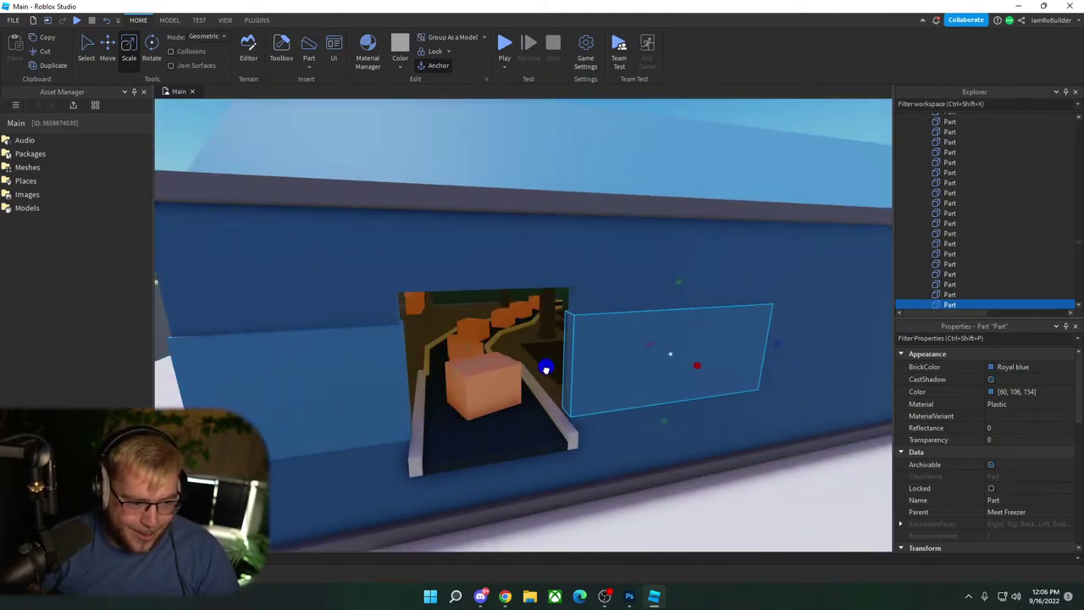
{"action": "right_click_drag", "start_coordinate": [546, 369], "coordinate": [590, 353]}
{"action": "left_click_drag", "start_coordinate": [589, 341], "coordinate": [694, 316]}
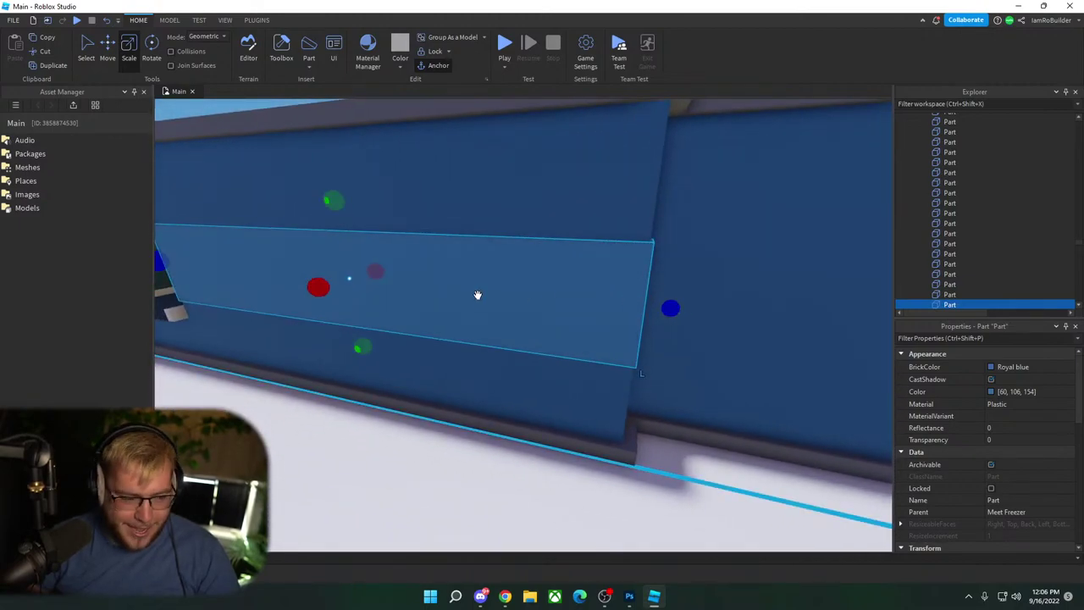
{"action": "scroll", "coordinate": [288, 282], "scroll_direction": "down", "scroll_amount": 2}
Step: Trim a copy of the band to the protruding wall's end and resize it to wrap around the corner
{"action": "left_click_drag", "start_coordinate": [229, 273], "coordinate": [596, 311]}
{"action": "right_click_drag", "start_coordinate": [644, 259], "coordinate": [644, 259]}
{"action": "left_click_drag", "start_coordinate": [593, 243], "coordinate": [647, 240]}
{"action": "right_click_drag", "start_coordinate": [648, 231], "coordinate": [648, 231]}
{"action": "left_click_drag", "start_coordinate": [569, 327], "coordinate": [439, 326]}
{"action": "key", "text": "a"}
{"action": "right_click_drag", "start_coordinate": [548, 336], "coordinate": [515, 329]}
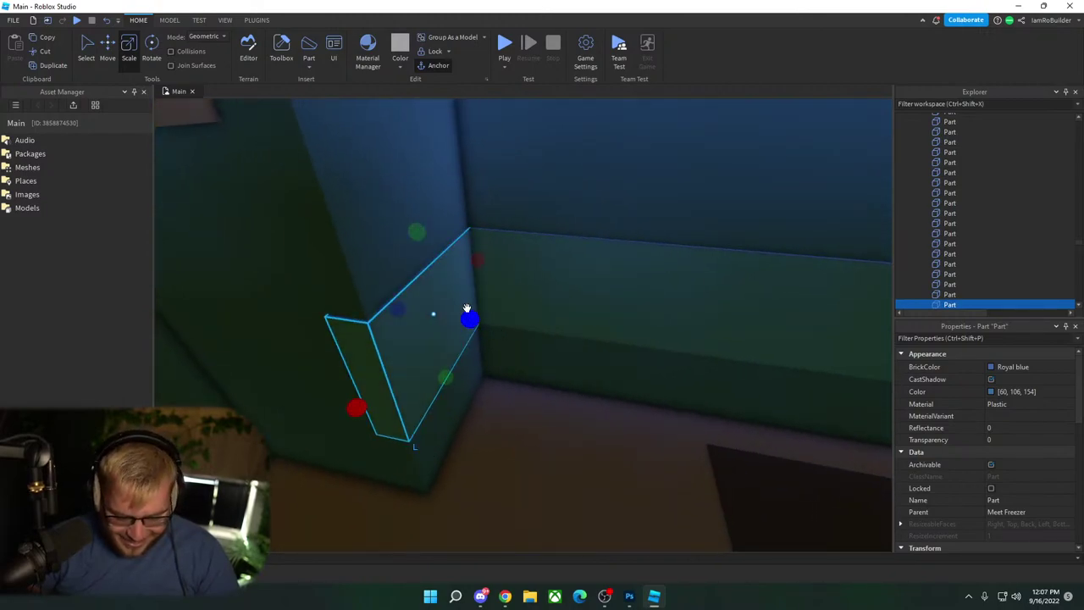
Step: Stretch the band piece along the inner wall towards the doorway and delete the overlapping wide piece
{"action": "left_click_drag", "start_coordinate": [479, 256], "coordinate": [414, 312]}
{"action": "left_click_drag", "start_coordinate": [336, 354], "coordinate": [187, 330]}
{"action": "right_click_drag", "start_coordinate": [186, 330], "coordinate": [432, 358]}
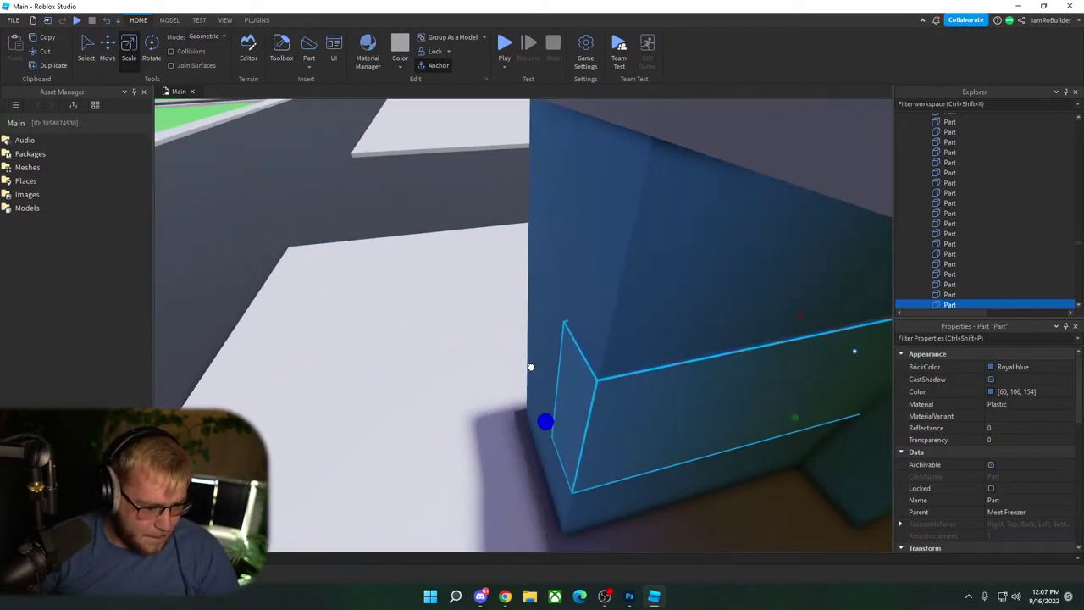
{"action": "right_click_drag", "start_coordinate": [545, 363], "coordinate": [569, 428]}
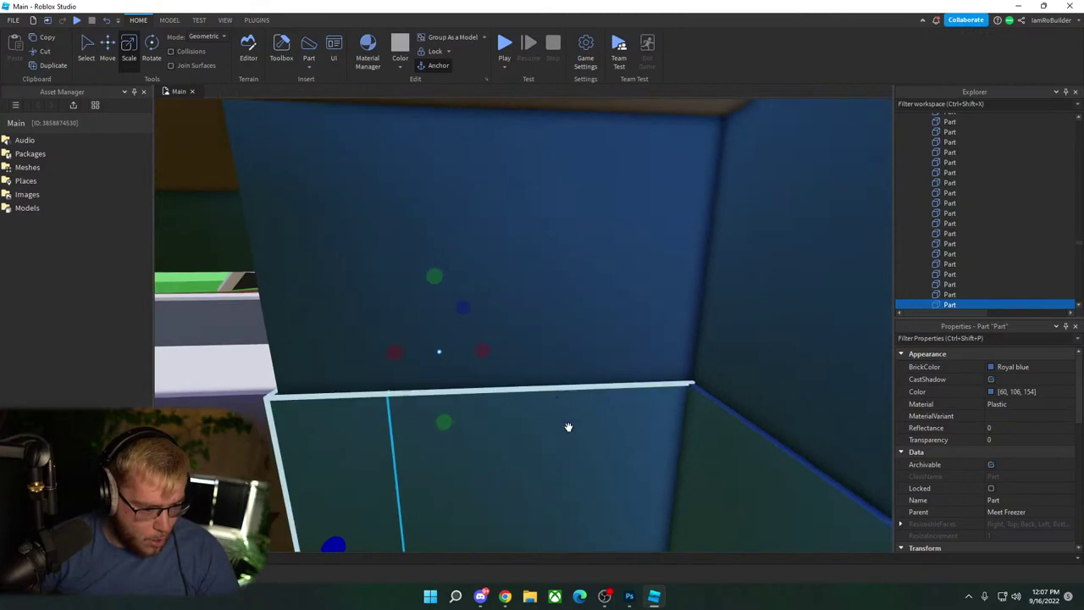
{"action": "key", "text": "Delete"}
Step: Select the remaining band piece by the doorway and widen it until it stands slightly proud of the recessed outer wall
{"action": "left_click", "coordinate": [389, 437]}
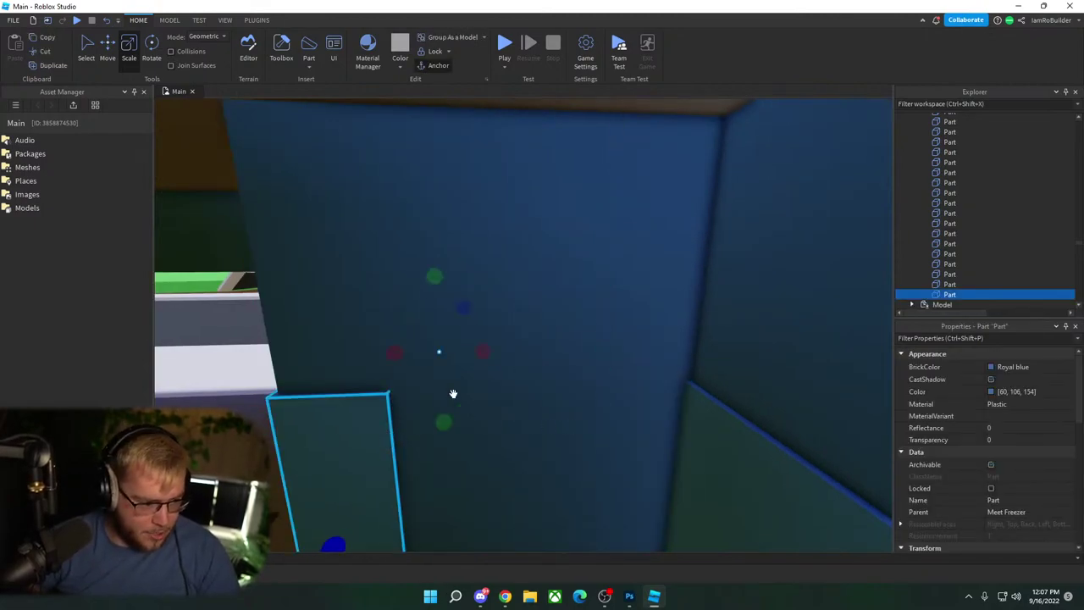
{"action": "right_click_drag", "start_coordinate": [485, 351], "coordinate": [498, 344]}
{"action": "left_click_drag", "start_coordinate": [498, 345], "coordinate": [472, 341]}
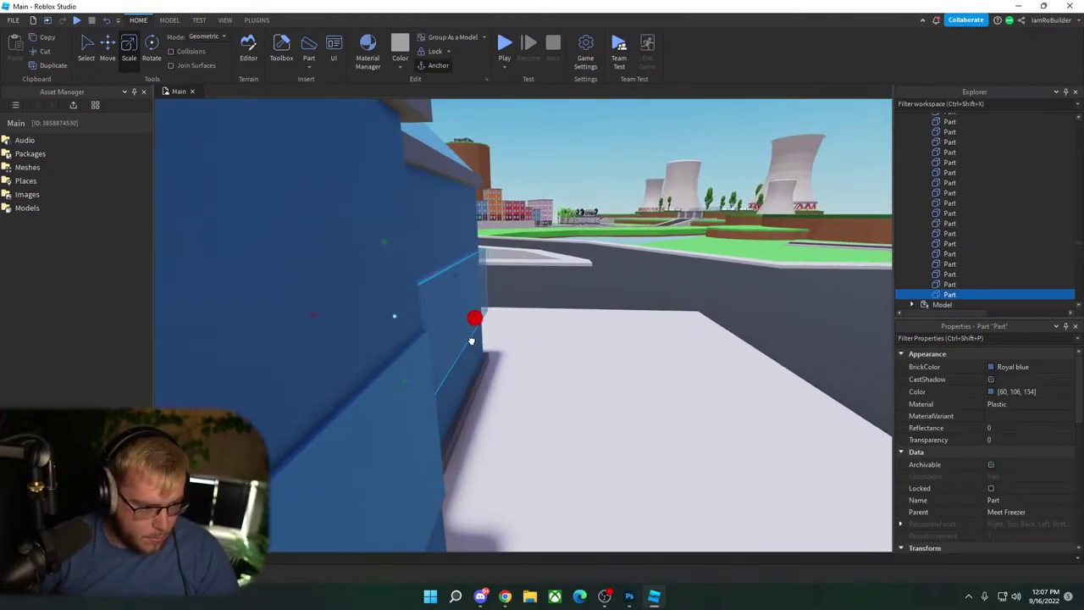
{"action": "right_click_drag", "start_coordinate": [491, 301], "coordinate": [519, 308]}
{"action": "left_click_drag", "start_coordinate": [564, 224], "coordinate": [568, 223]}
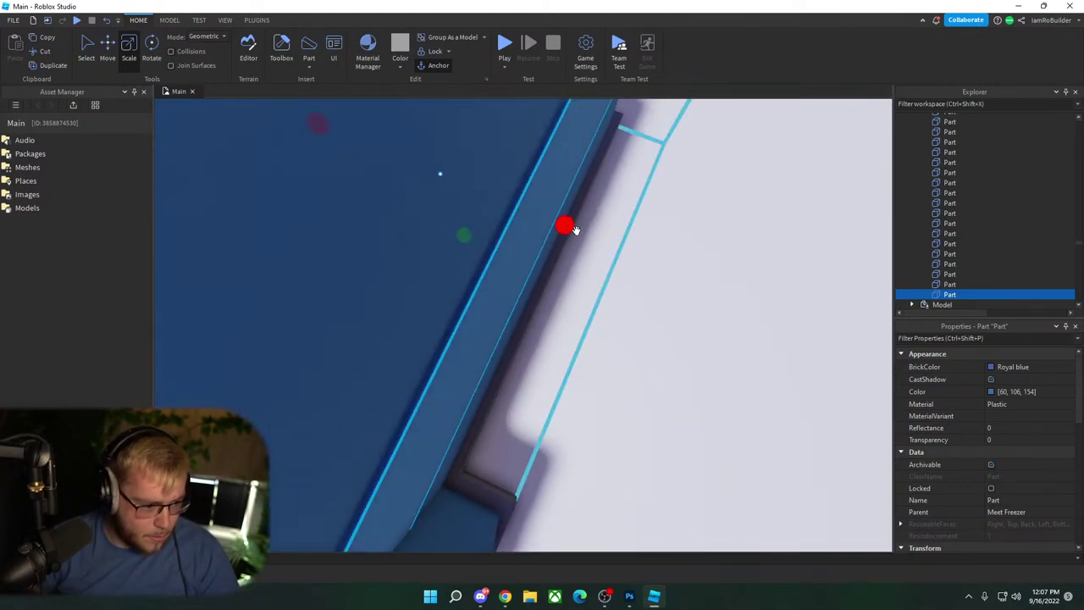
{"action": "right_click_drag", "start_coordinate": [577, 232], "coordinate": [582, 237]}
Step: Duplicate the recessed wall's band and trim the copy to the short return at the recess corner
{"action": "key", "text": "ctrl+d"}
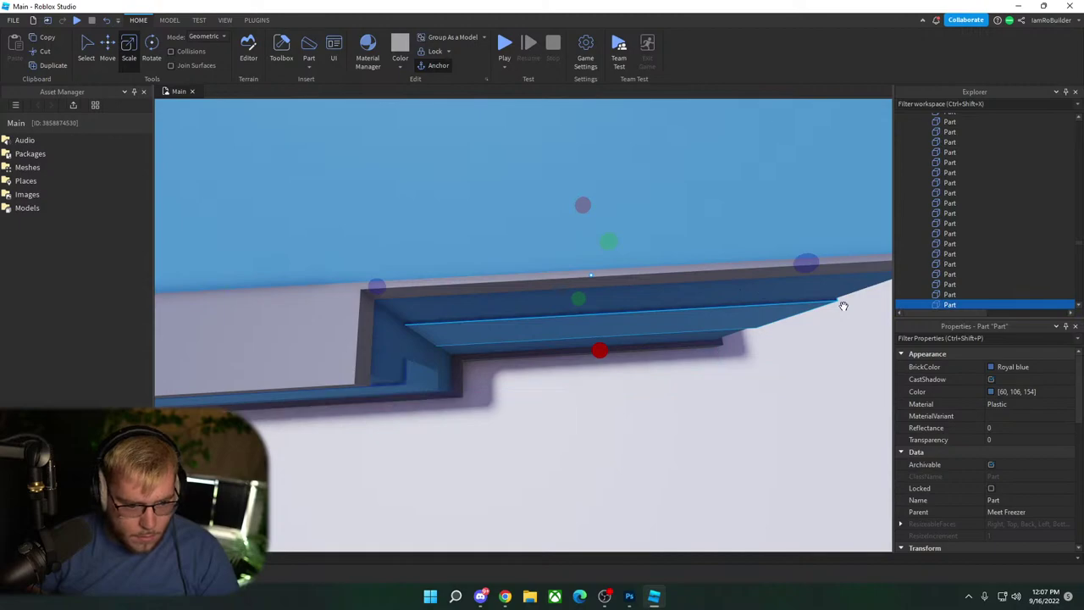
{"action": "left_click_drag", "start_coordinate": [806, 263], "coordinate": [564, 282]}
{"action": "right_click_drag", "start_coordinate": [587, 294], "coordinate": [590, 297]}
{"action": "left_click_drag", "start_coordinate": [551, 284], "coordinate": [531, 288]}
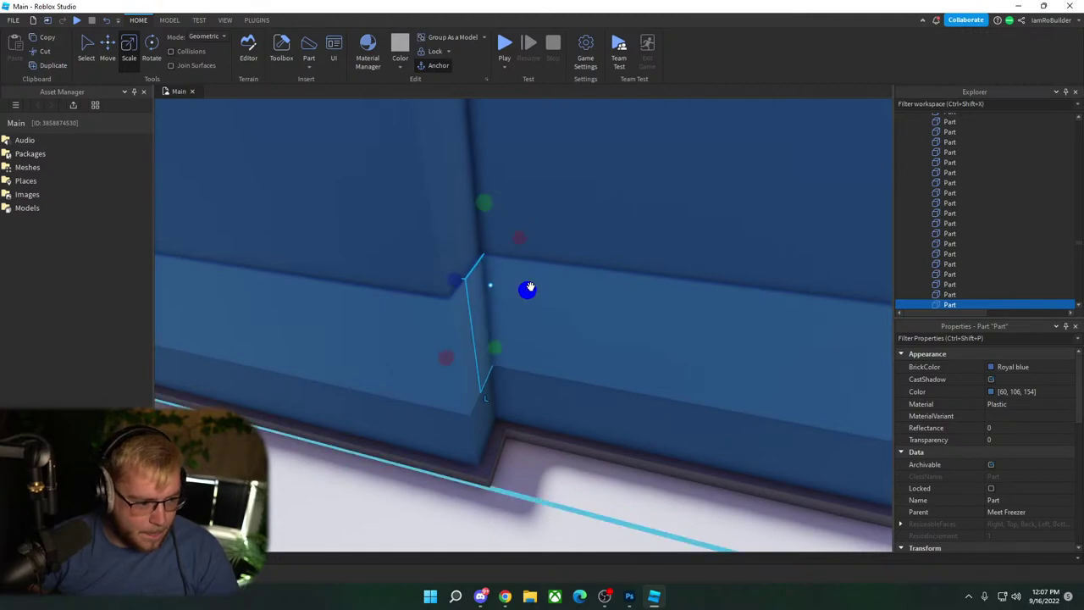
Step: Deselect the band piece and examine the band around the building, ending at the first conveyor opening
{"action": "right_click_drag", "start_coordinate": [553, 288], "coordinate": [554, 287]}
{"action": "key", "text": "w"}
{"action": "key", "text": "s"}
{"action": "left_click", "coordinate": [554, 287]}
{"action": "key", "text": "a"}
{"action": "key", "text": "d"}
{"action": "key", "text": "w"}
{"action": "key", "text": "d"}
{"action": "right_click_drag", "start_coordinate": [658, 353], "coordinate": [659, 353]}
{"action": "key", "text": "w"}
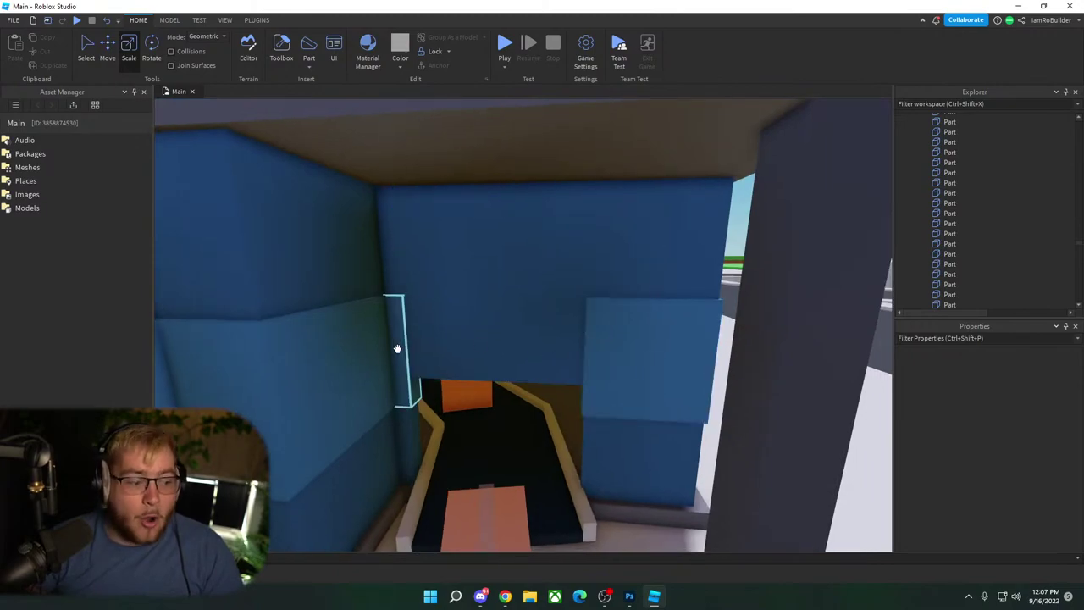
Step: Stretch a shorter band piece across the wall above the first conveyor opening and trim its near end to the adjoining strip
{"action": "left_click", "coordinate": [414, 364]}
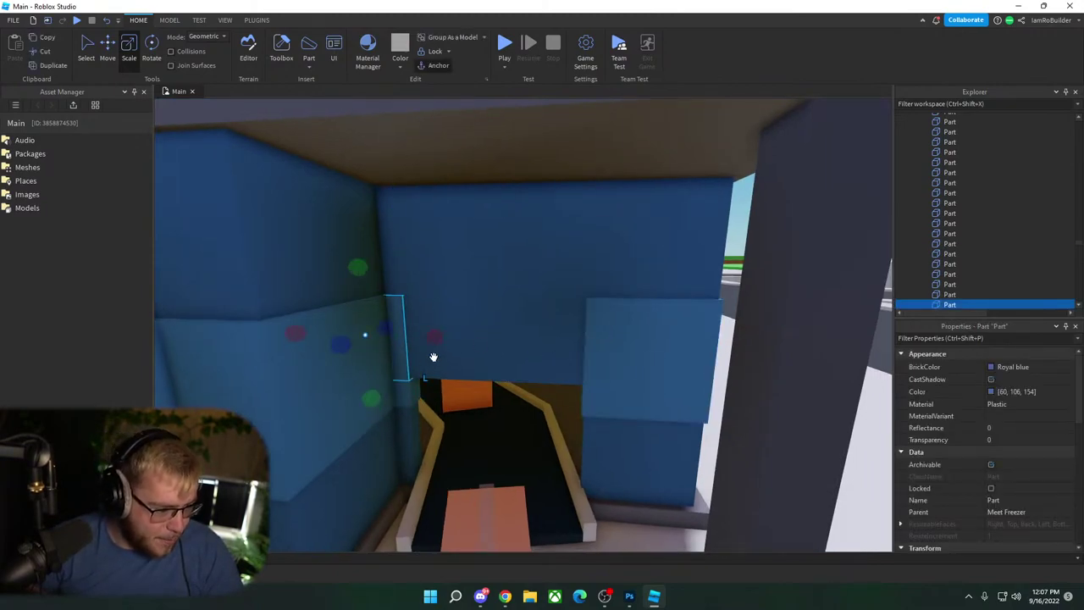
{"action": "left_click_drag", "start_coordinate": [433, 357], "coordinate": [598, 333]}
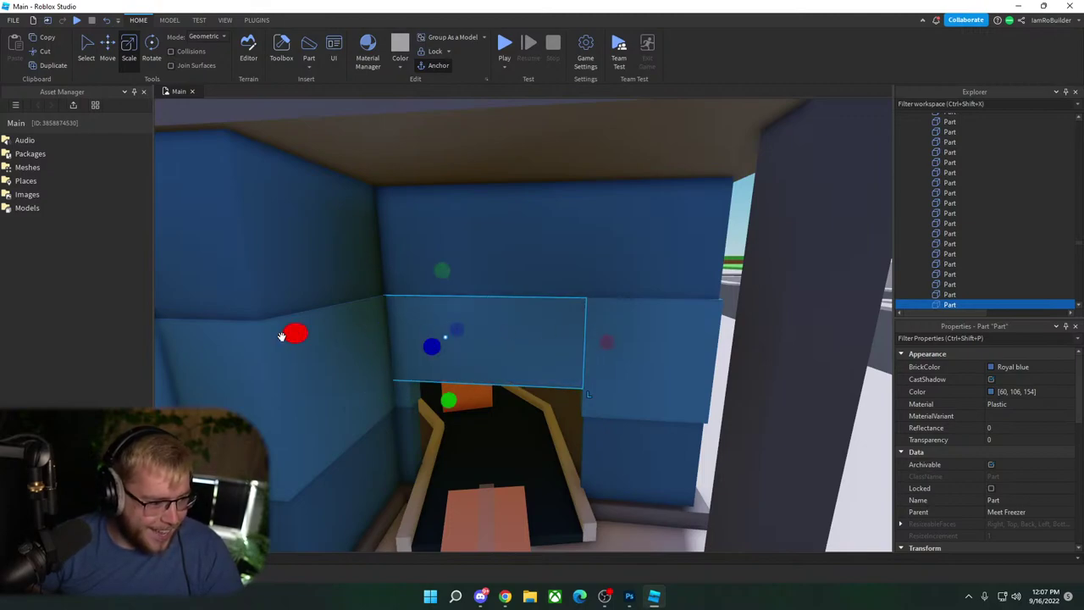
{"action": "left_click_drag", "start_coordinate": [282, 337], "coordinate": [398, 335]}
{"action": "scroll", "coordinate": [369, 348], "scroll_direction": "down", "scroll_amount": 5}
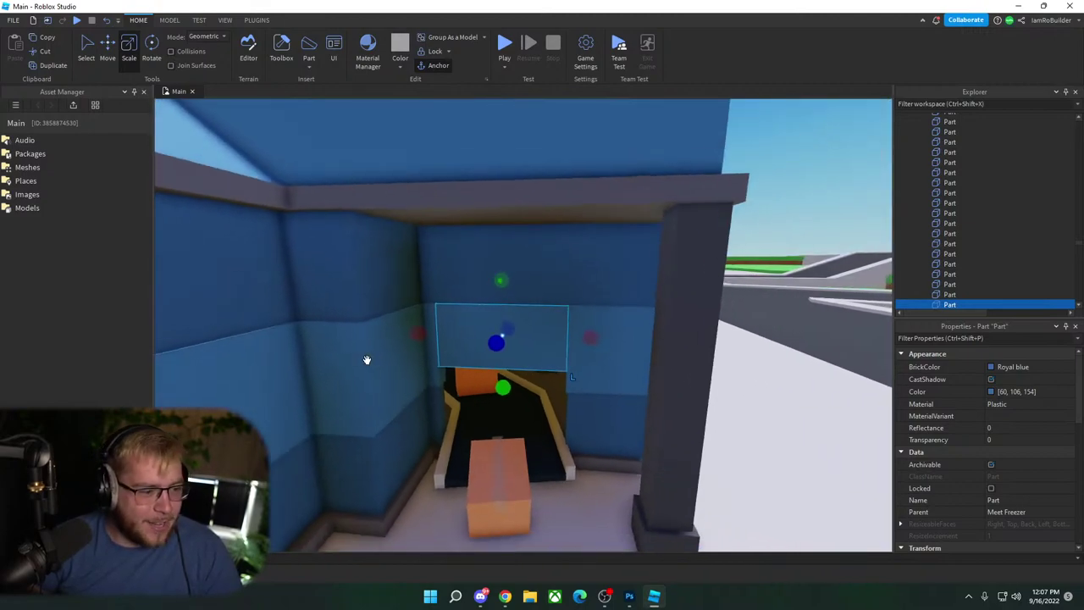
{"action": "left_click", "coordinate": [612, 229]}
{"action": "right_click_drag", "start_coordinate": [614, 230], "coordinate": [613, 229]}
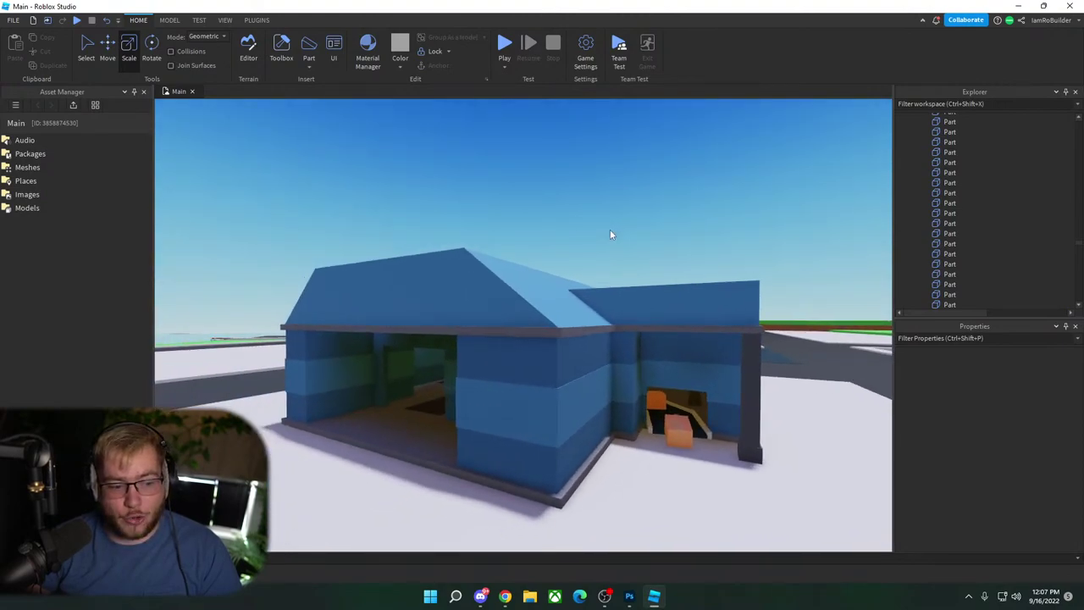
{"action": "scroll", "coordinate": [586, 280], "scroll_direction": "up", "scroll_amount": 8}
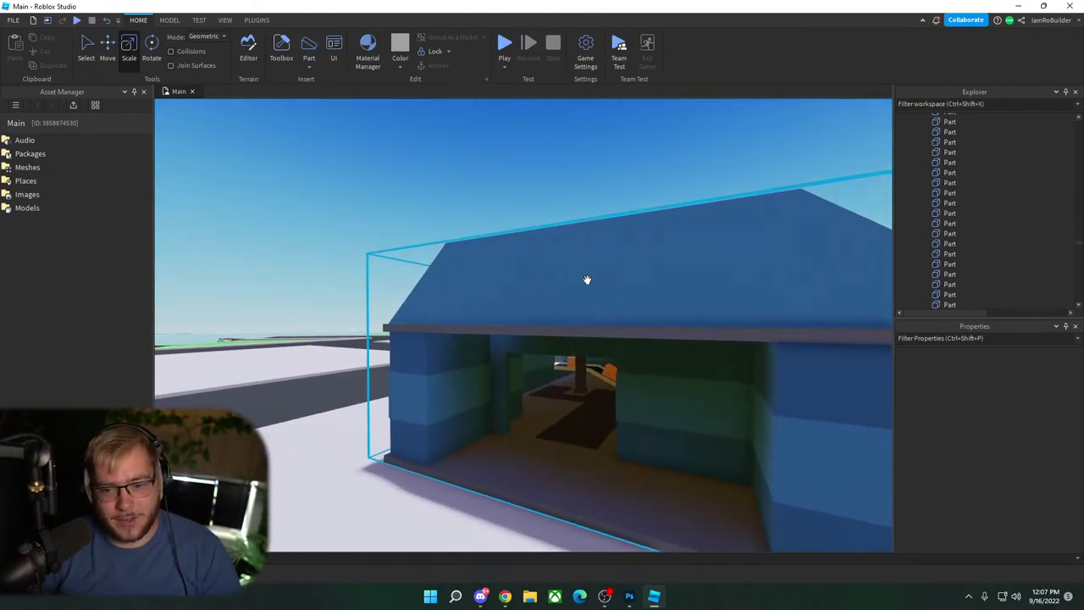
Step: Examine the finished band around the outside of the warehouse and the floor and conveyor inside it
{"action": "right_click_drag", "start_coordinate": [594, 280], "coordinate": [595, 281]}
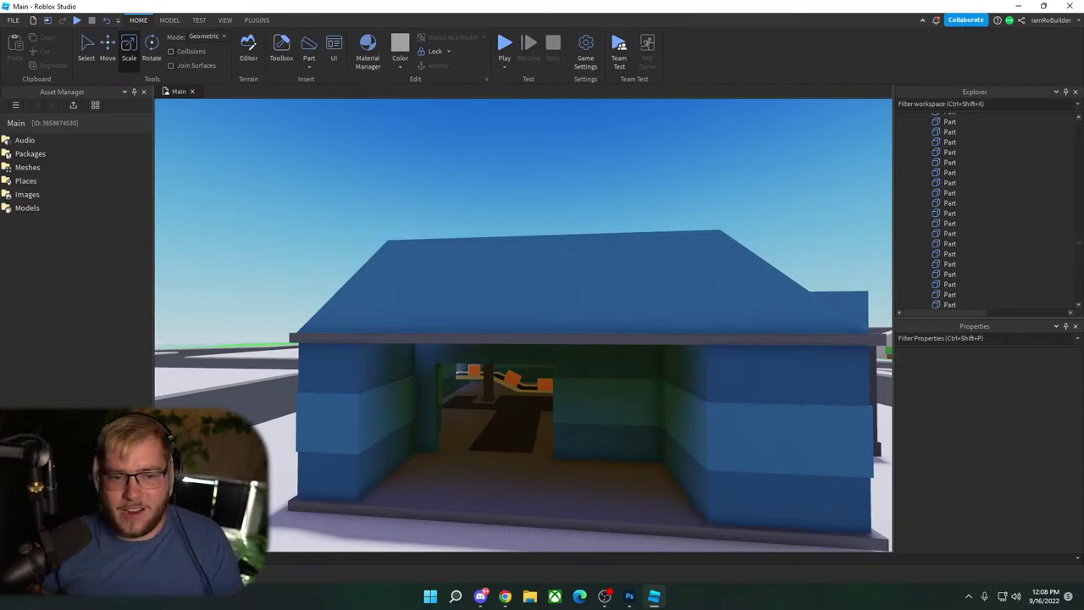
{"action": "scroll", "coordinate": [747, 188], "scroll_direction": "down", "scroll_amount": 5}
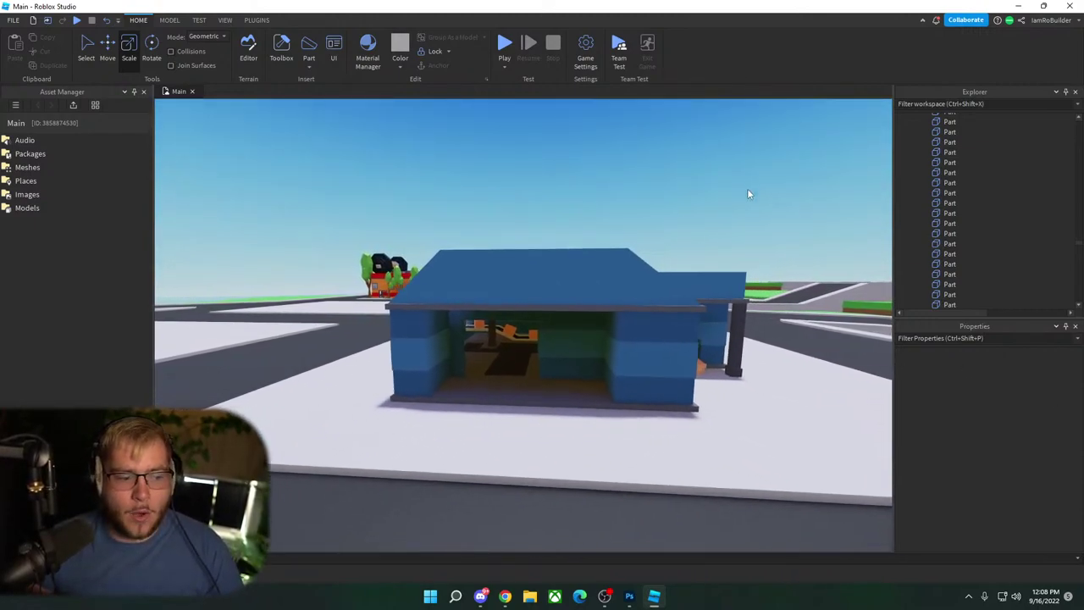
{"action": "scroll", "coordinate": [747, 194], "scroll_direction": "up", "scroll_amount": 10}
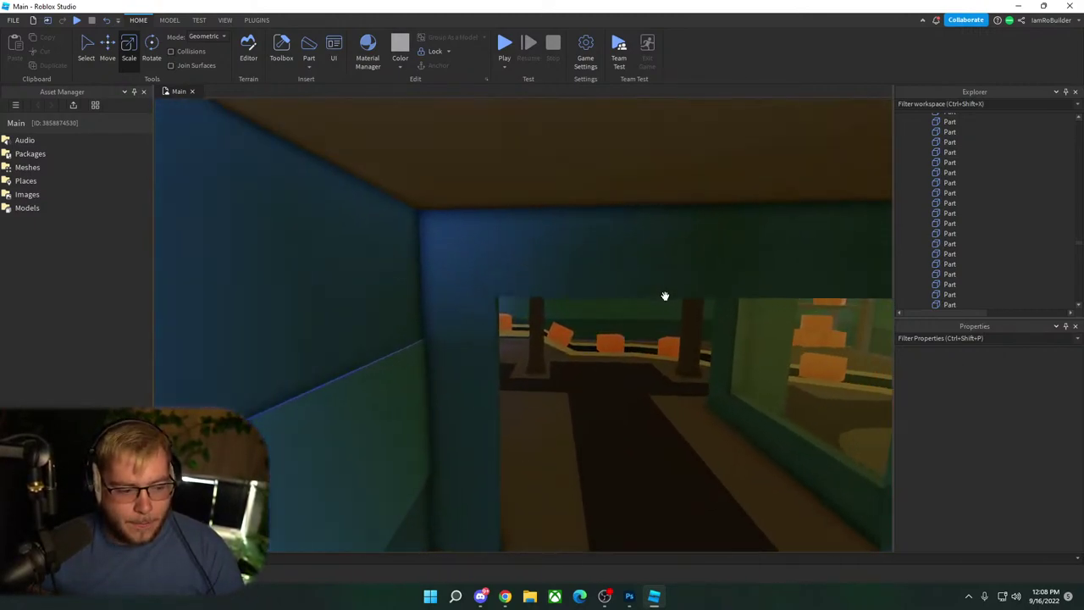
{"action": "scroll", "coordinate": [666, 305], "scroll_direction": "up", "scroll_amount": 10}
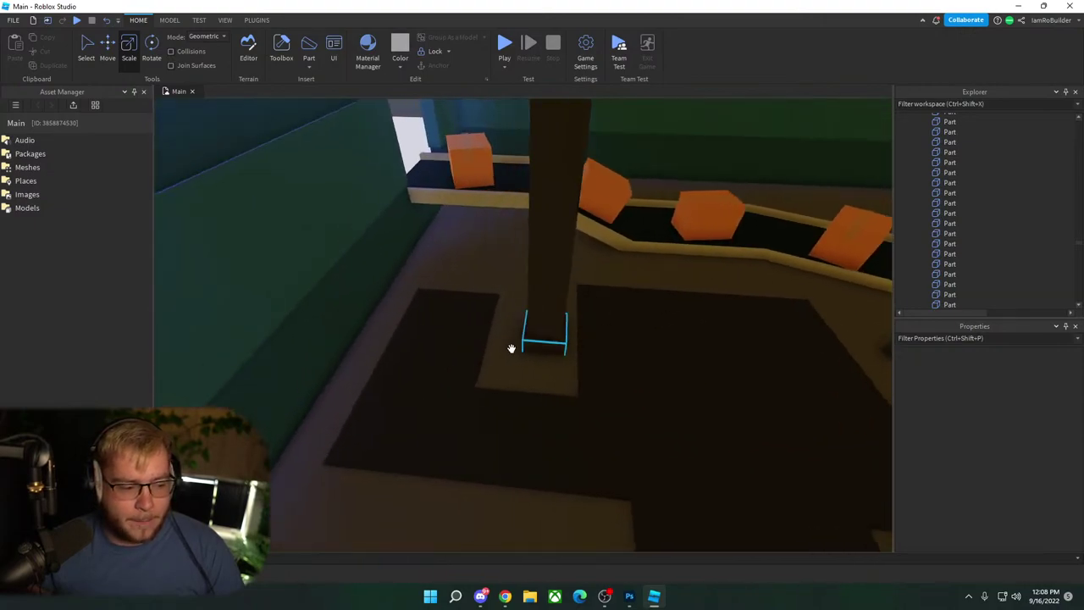
{"action": "left_click", "coordinate": [470, 339]}
{"action": "left_click_drag", "start_coordinate": [498, 337], "coordinate": [527, 338]}
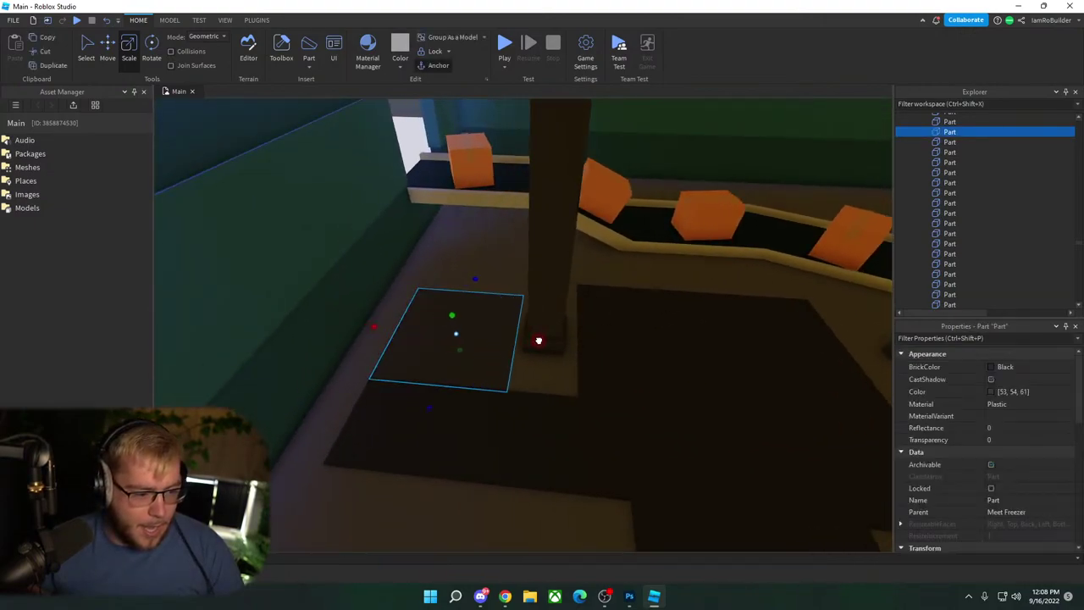
{"action": "key", "text": "d"}
{"action": "key", "text": "a"}
{"action": "key", "text": "d"}
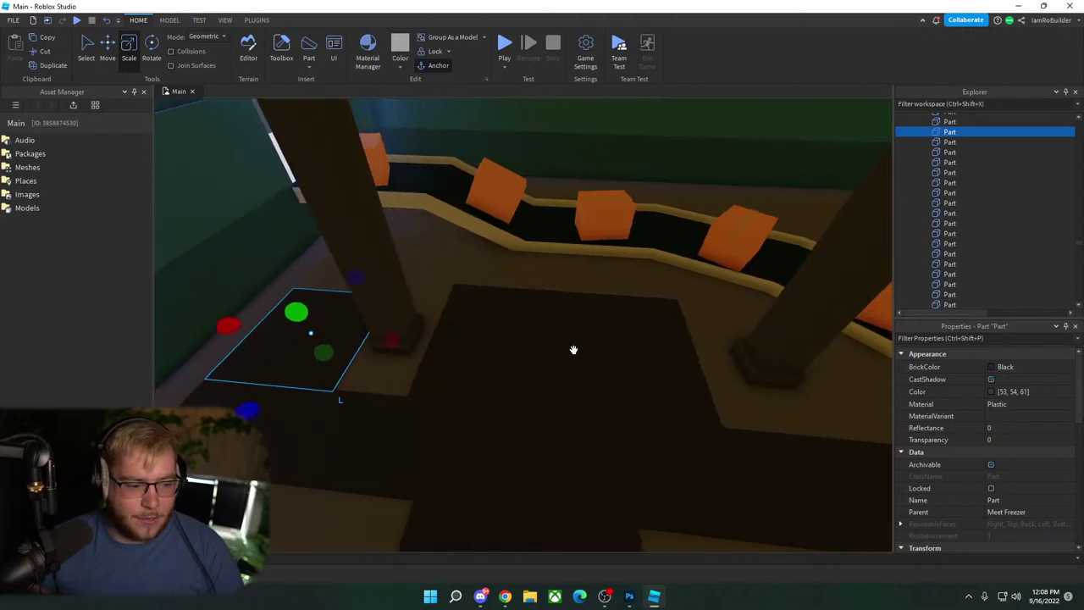
{"action": "right_click_drag", "start_coordinate": [540, 370], "coordinate": [481, 328]}
{"action": "key", "text": "w"}
{"action": "key", "text": "w"}
Step: Undo the stray edit and select the warehouse building together with its ungrouped roof wedges and the first conveyor box
{"action": "left_click", "coordinate": [541, 372]}
{"action": "key", "text": "w"}
{"action": "key", "text": "s"}
{"action": "key", "text": "s"}
{"action": "key", "text": "w"}
{"action": "key", "text": "w"}
{"action": "key", "text": "w"}
{"action": "key", "text": "s"}
{"action": "left_click_drag", "start_coordinate": [496, 299], "coordinate": [278, 336]}
{"action": "key", "text": "ctrl+z"}
{"action": "left_click", "coordinate": [435, 278], "text": "ctrl"}
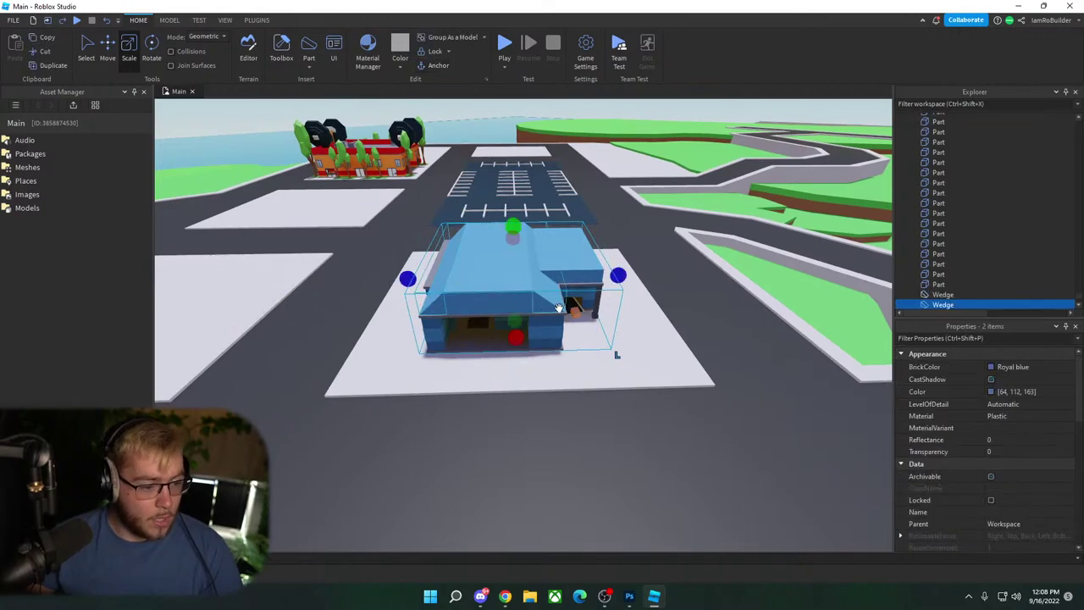
{"action": "left_click", "coordinate": [550, 303], "text": "ctrl"}
{"action": "key", "text": "w"}
{"action": "right_click_drag", "start_coordinate": [533, 314], "coordinate": [537, 321]}
{"action": "left_click", "coordinate": [530, 325], "text": "ctrl"}
{"action": "key", "text": "w"}
{"action": "key", "text": "f"}
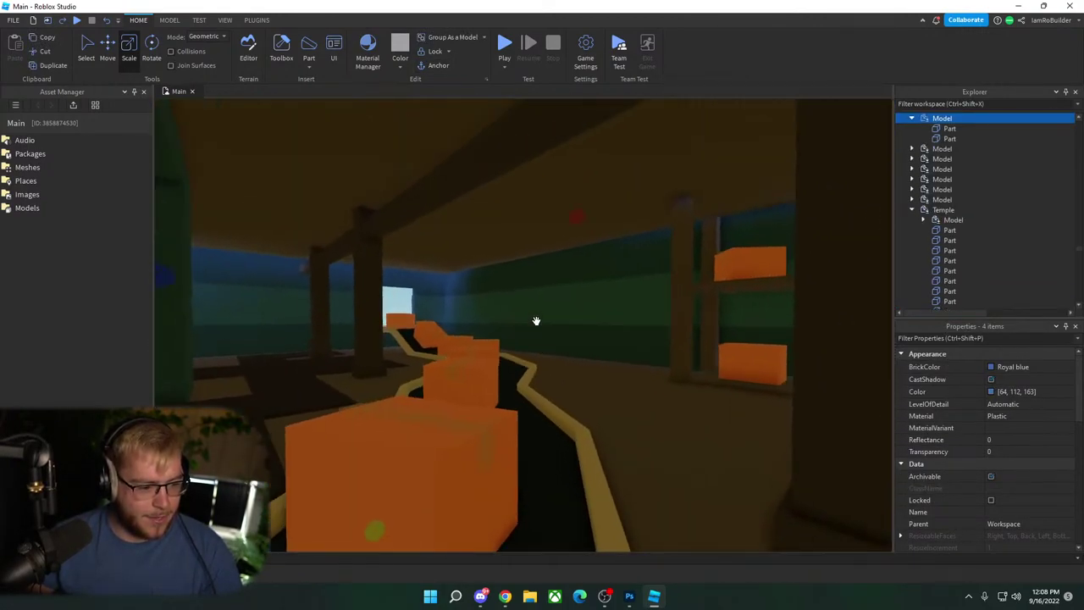
Step: Add the orange boxes along the conveyor, up to the wall opening, to the selection
{"action": "left_click", "coordinate": [547, 174], "text": "ctrl"}
{"action": "left_click", "coordinate": [559, 135], "text": "ctrl"}
{"action": "left_click", "coordinate": [578, 127], "text": "ctrl"}
{"action": "left_click", "coordinate": [552, 111], "text": "ctrl"}
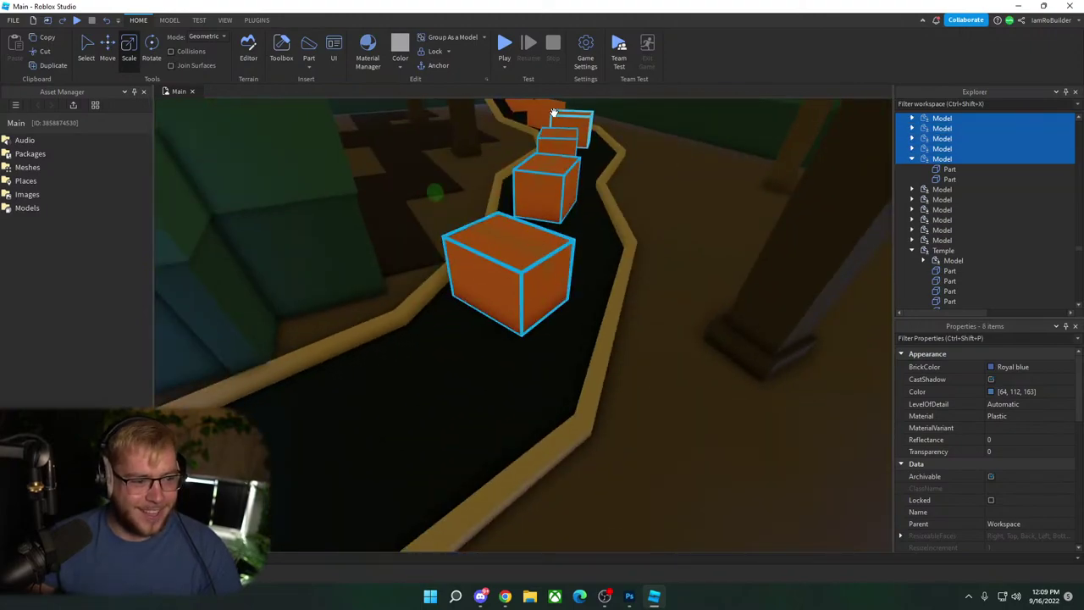
{"action": "left_click", "coordinate": [536, 105], "text": "ctrl"}
{"action": "key", "text": "w"}
{"action": "right_click_drag", "start_coordinate": [565, 153], "coordinate": [565, 149]}
{"action": "scroll", "coordinate": [565, 149], "scroll_direction": "down", "scroll_amount": 6}
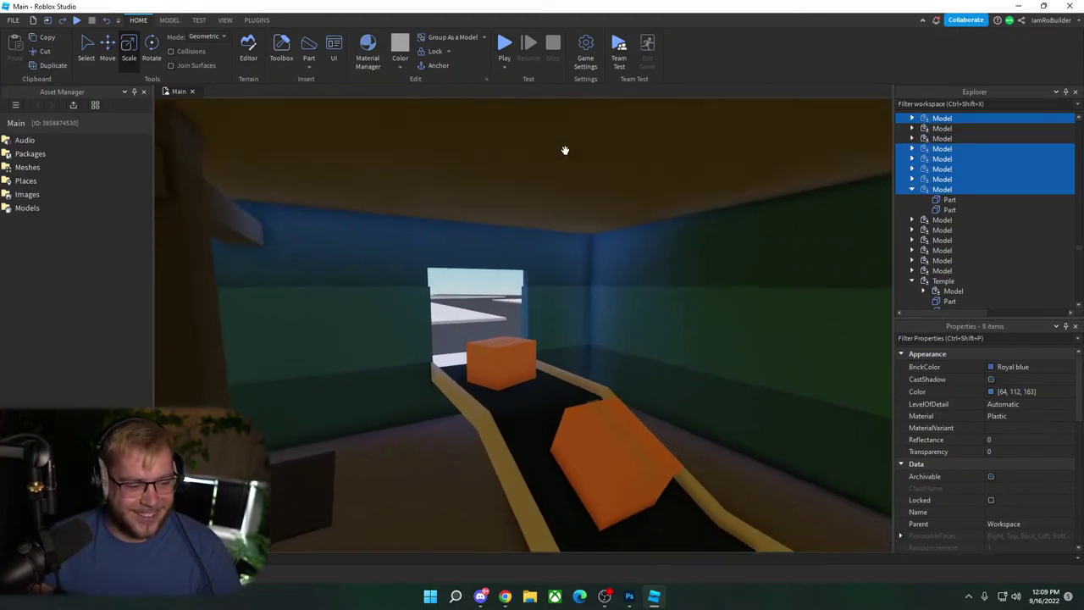
{"action": "left_click", "coordinate": [518, 277], "text": "ctrl"}
{"action": "left_click", "coordinate": [562, 341], "text": "ctrl"}
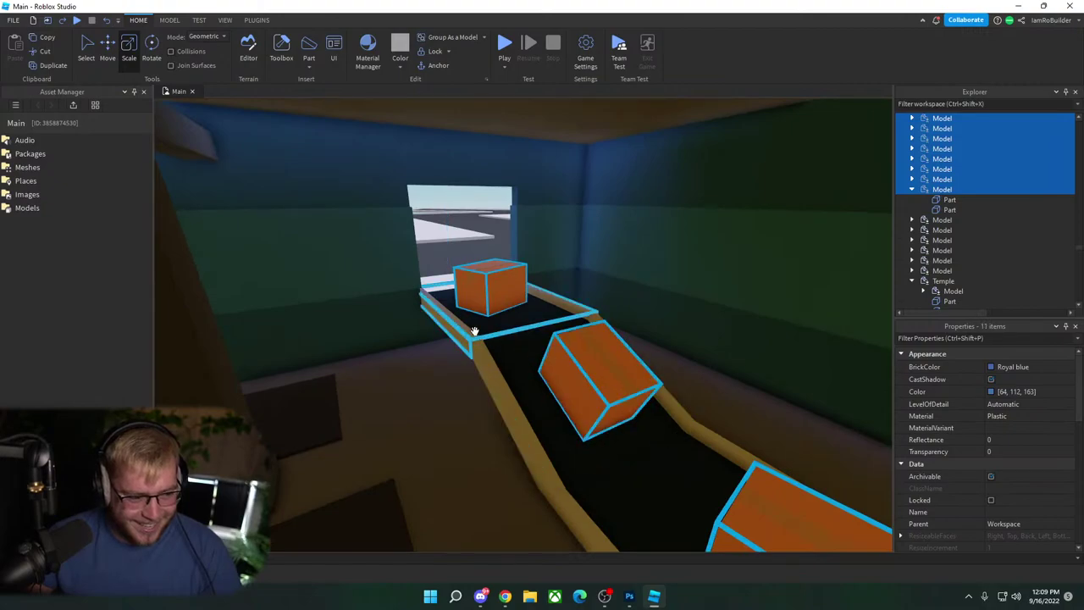
Step: Add every conveyor belt section from one wall opening to the other to the selection
{"action": "left_click", "coordinate": [475, 333], "text": "ctrl"}
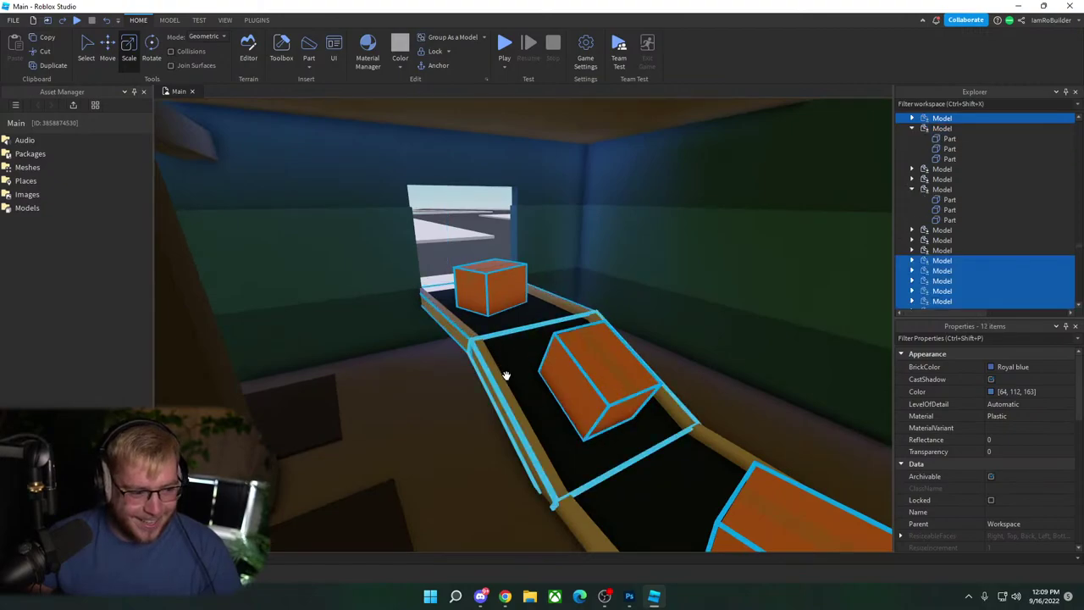
{"action": "left_click", "coordinate": [507, 375], "text": "ctrl"}
{"action": "left_click", "coordinate": [603, 520], "text": "ctrl"}
{"action": "right_click_drag", "start_coordinate": [605, 519], "coordinate": [608, 514]}
{"action": "left_click", "coordinate": [600, 420], "text": "ctrl"}
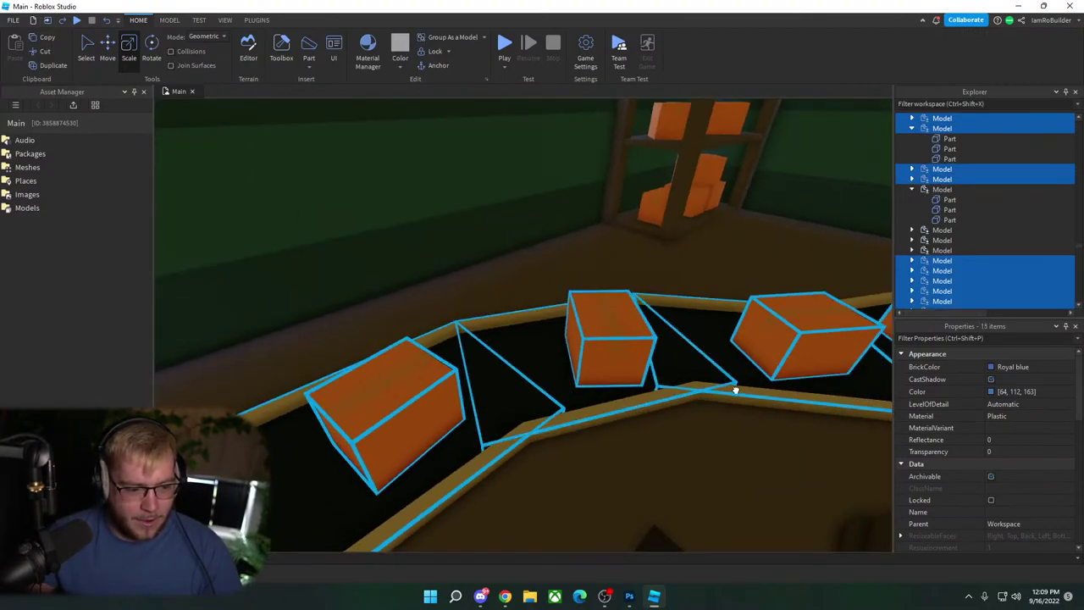
{"action": "left_click", "coordinate": [736, 390], "text": "ctrl"}
{"action": "right_click_drag", "start_coordinate": [673, 418], "coordinate": [676, 412]}
{"action": "key", "text": "d"}
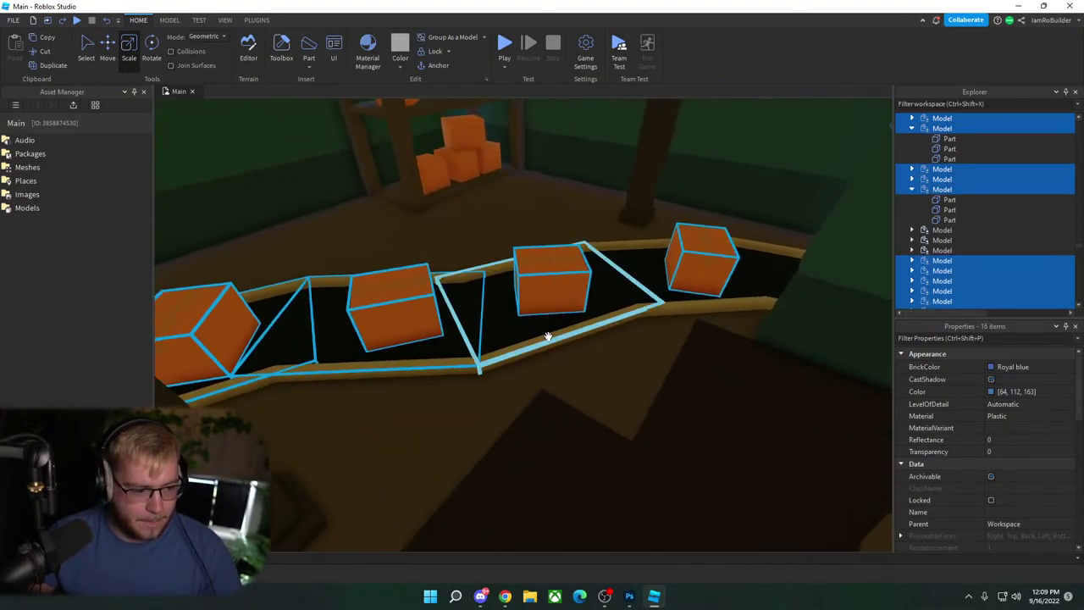
{"action": "left_click", "coordinate": [547, 337], "text": "ctrl"}
{"action": "left_click", "coordinate": [680, 305], "text": "ctrl"}
{"action": "right_click_drag", "start_coordinate": [623, 322], "coordinate": [623, 328]}
{"action": "key", "text": "w"}
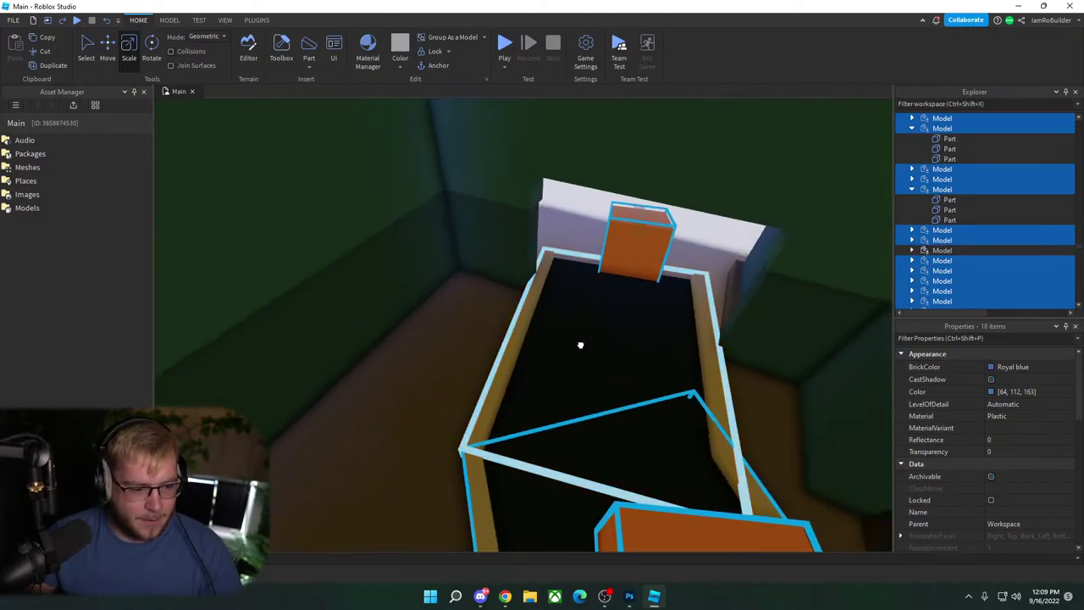
{"action": "left_click", "coordinate": [576, 344], "text": "ctrl"}
Step: Add the orange boxes on both shelves of the storage rack to the selection
{"action": "mouse_move", "coordinate": [534, 335]}
{"action": "right_mouse_down"}
{"action": "mouse_move", "coordinate": [521, 334]}
{"action": "mouse_move", "coordinate": [531, 337]}
{"action": "right_mouse_up"}
{"action": "left_click", "coordinate": [541, 357], "text": "ctrl"}
{"action": "left_click", "coordinate": [598, 359], "text": "ctrl"}
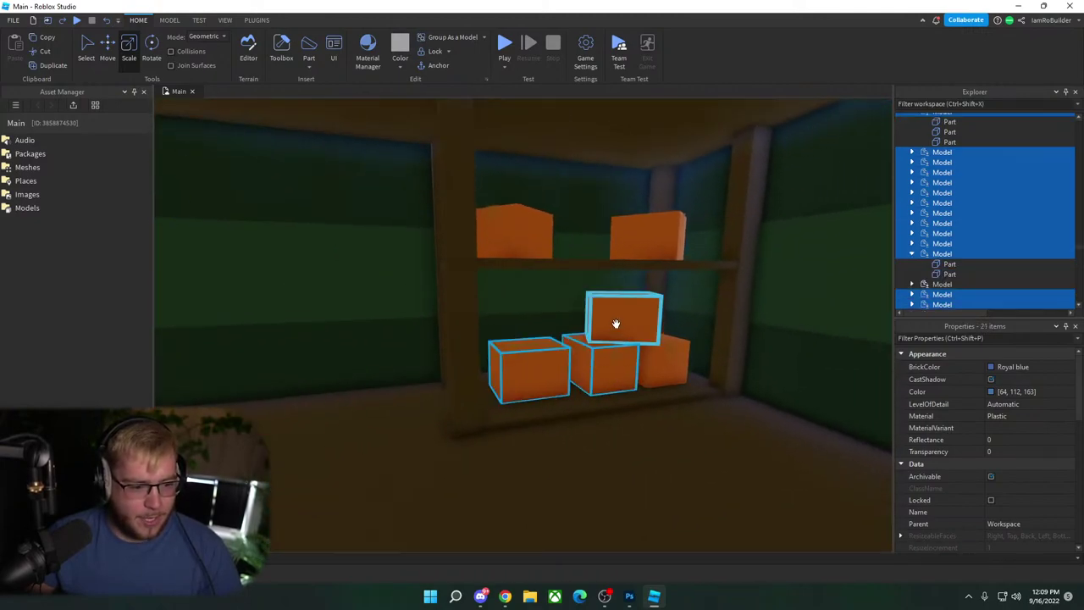
{"action": "left_click", "coordinate": [616, 323], "text": "ctrl"}
{"action": "left_click", "coordinate": [672, 351], "text": "ctrl"}
{"action": "left_click", "coordinate": [633, 242], "text": "ctrl"}
{"action": "left_click", "coordinate": [527, 239], "text": "ctrl"}
Step: Add the storage rack's corner posts, middle shelf and bottom shelf to the selection
{"action": "left_click", "coordinate": [523, 264], "text": "ctrl"}
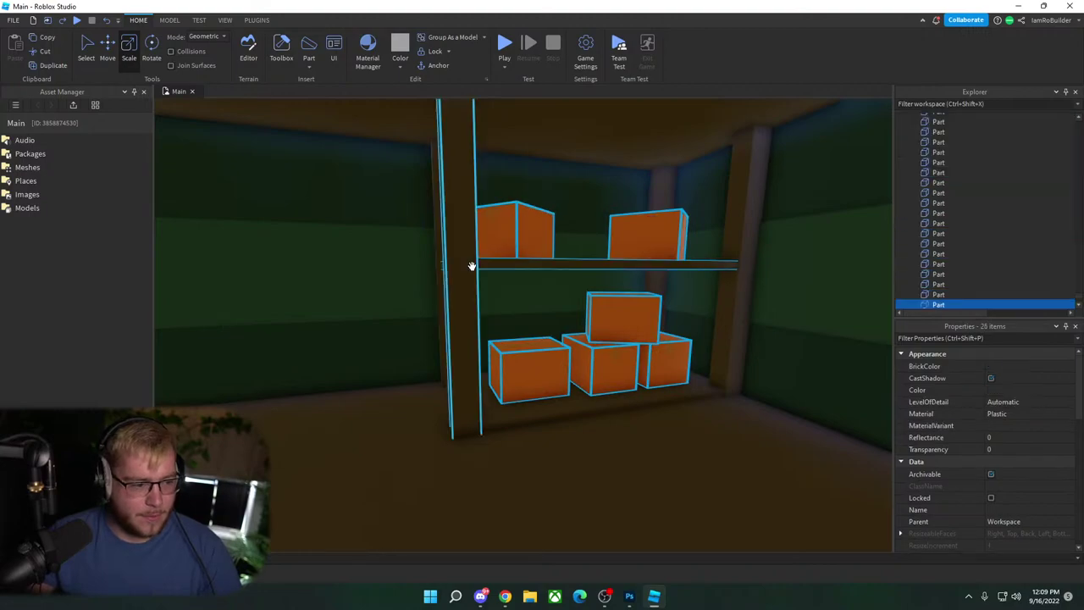
{"action": "left_click", "coordinate": [449, 250], "text": "ctrl"}
{"action": "left_click", "coordinate": [439, 234], "text": "ctrl"}
{"action": "left_click", "coordinate": [656, 181], "text": "ctrl"}
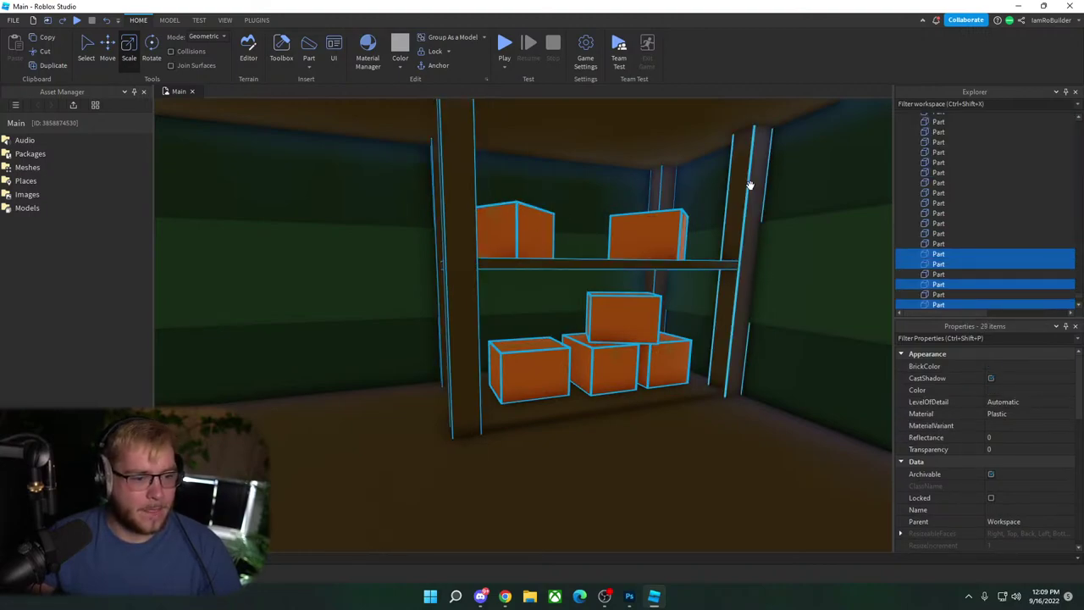
{"action": "left_click", "coordinate": [750, 184], "text": "ctrl"}
{"action": "left_click", "coordinate": [671, 394], "text": "ctrl"}
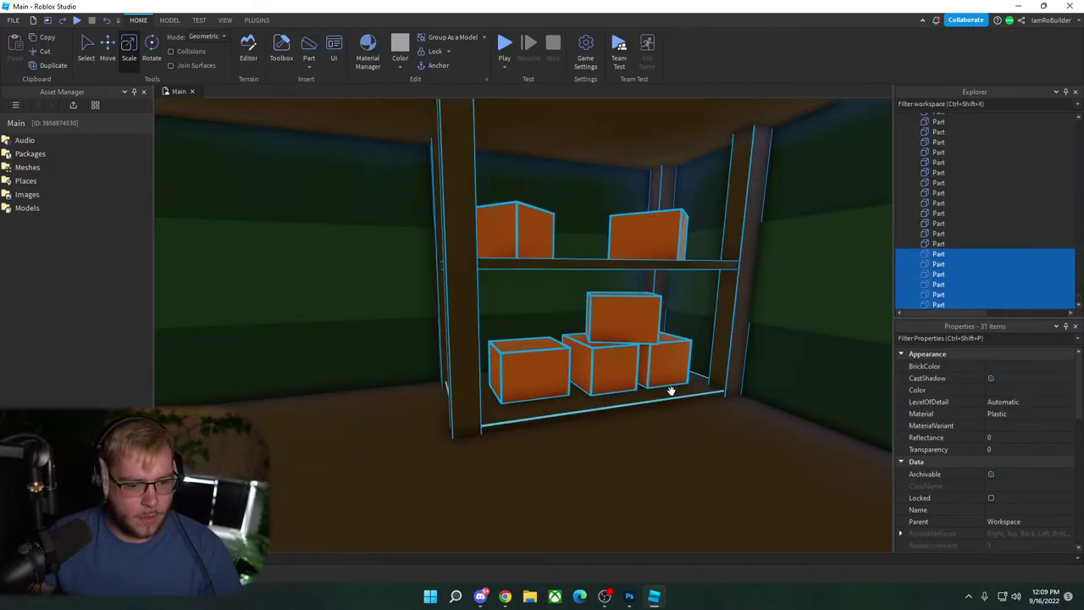
Step: Add the rack's top piece hidden above the ceiling to the selection and group everything selected into one model
{"action": "right_click_drag", "start_coordinate": [673, 371], "coordinate": [672, 371]}
{"action": "key", "text": "s"}
{"action": "key", "text": "q"}
{"action": "key", "text": "w"}
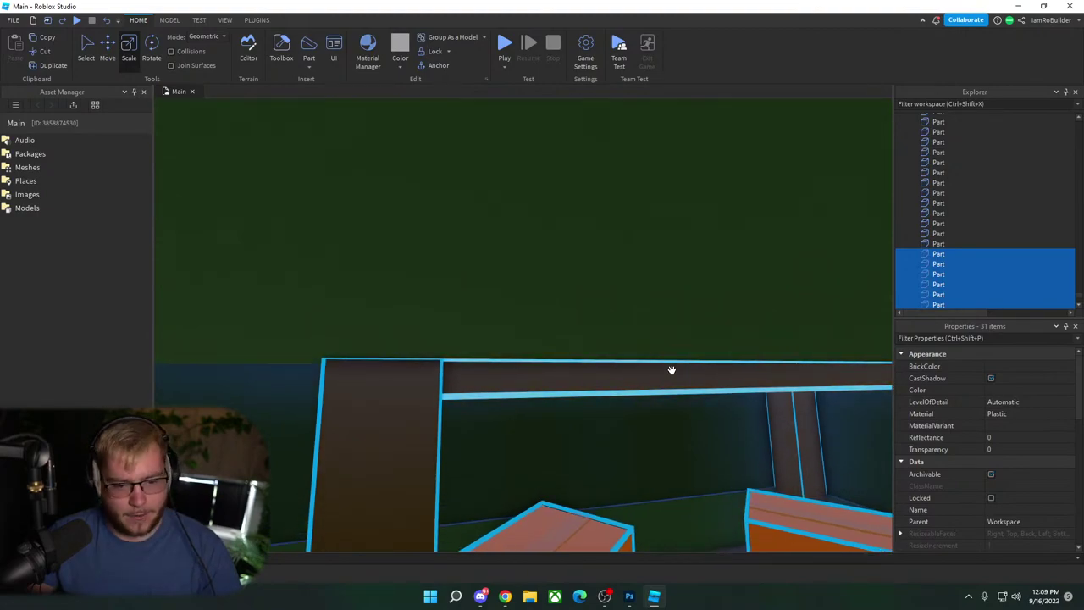
{"action": "left_click", "coordinate": [627, 381], "text": "ctrl"}
{"action": "key", "text": "q"}
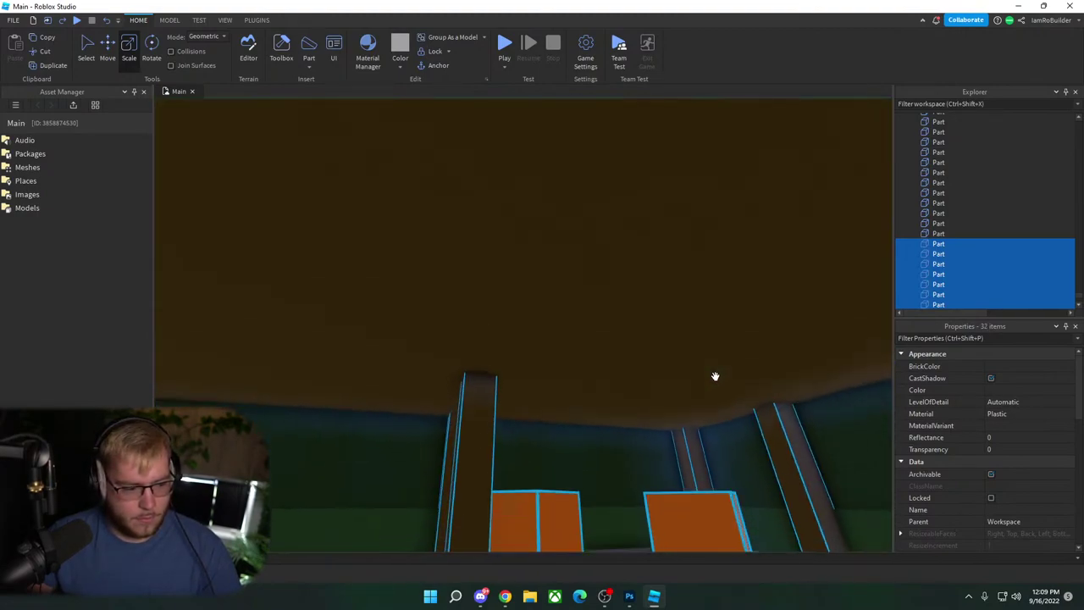
{"action": "key", "text": "ctrl+g"}
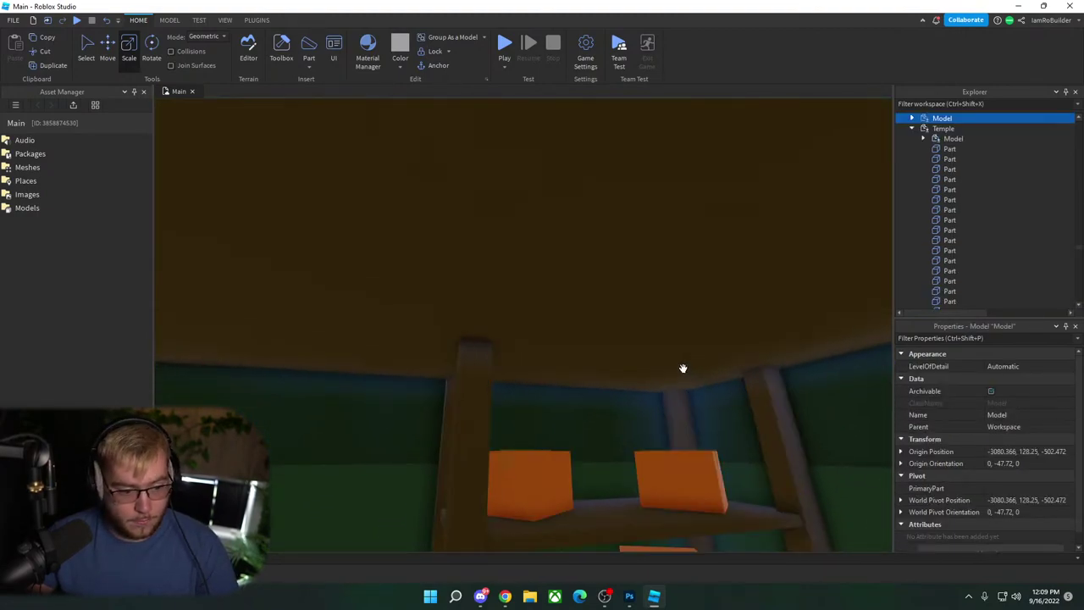
Step: Delete the rack's top piece that sits hidden above the ceiling
{"action": "key", "text": "e"}
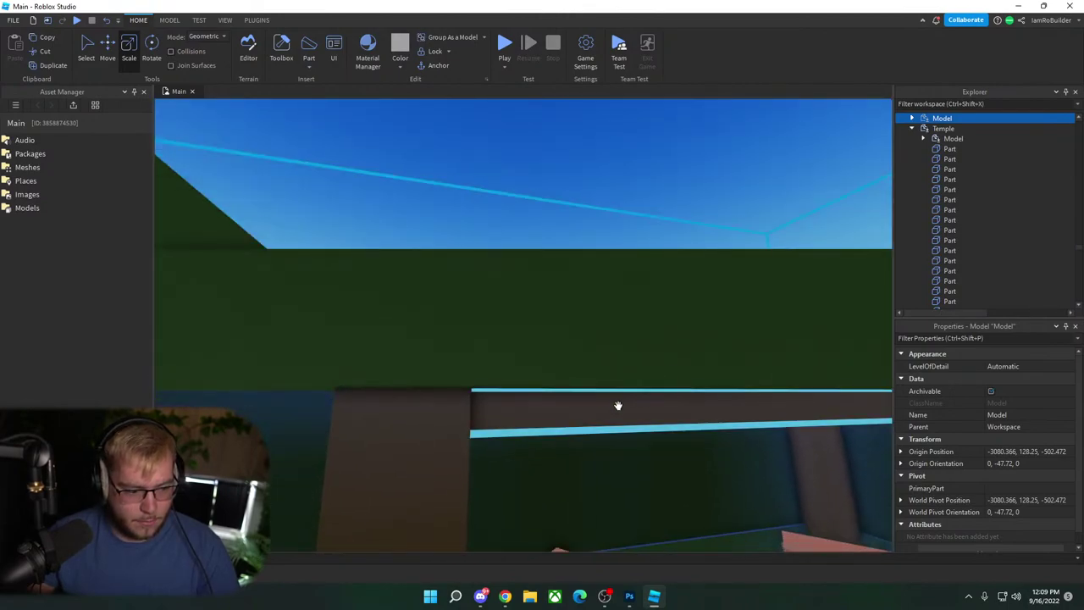
{"action": "left_click", "coordinate": [593, 418], "text": "alt"}
{"action": "key", "text": "Delete"}
{"action": "key", "text": "q"}
{"action": "scroll", "coordinate": [596, 368], "scroll_direction": "down", "scroll_amount": 10}
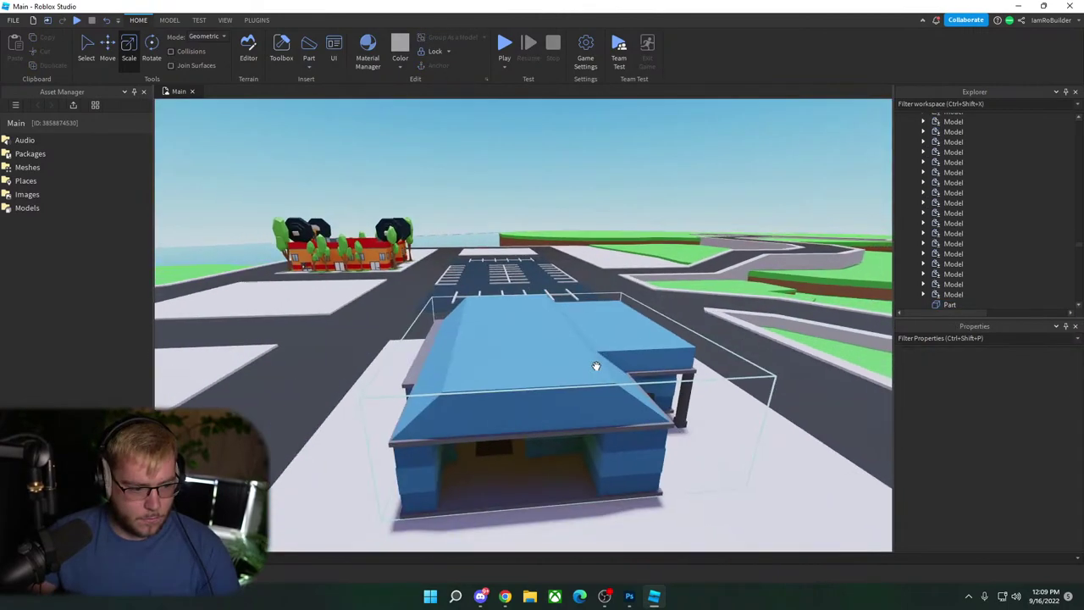
Step: Rename the newly grouped warehouse model to Meet Freezer and deselect it
{"action": "left_click", "coordinate": [572, 357]}
{"action": "left_click", "coordinate": [1006, 415]}
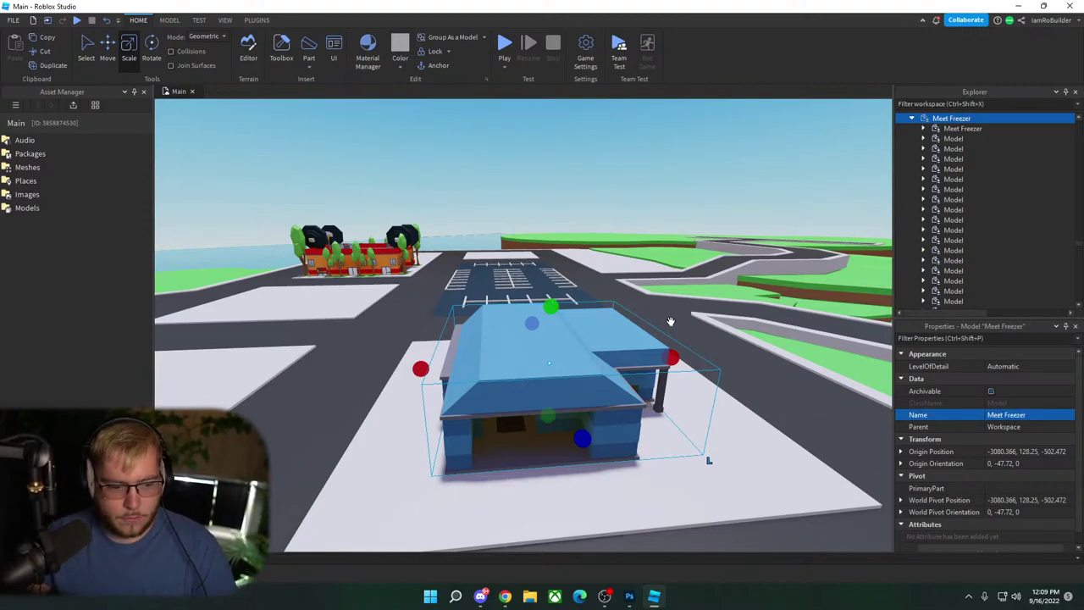
{"action": "left_click", "coordinate": [627, 201]}
Step: Insert a block part in the small windowed room and stretch it into a thin slab covering the floor
{"action": "scroll", "coordinate": [637, 245], "scroll_direction": "up", "scroll_amount": 10}
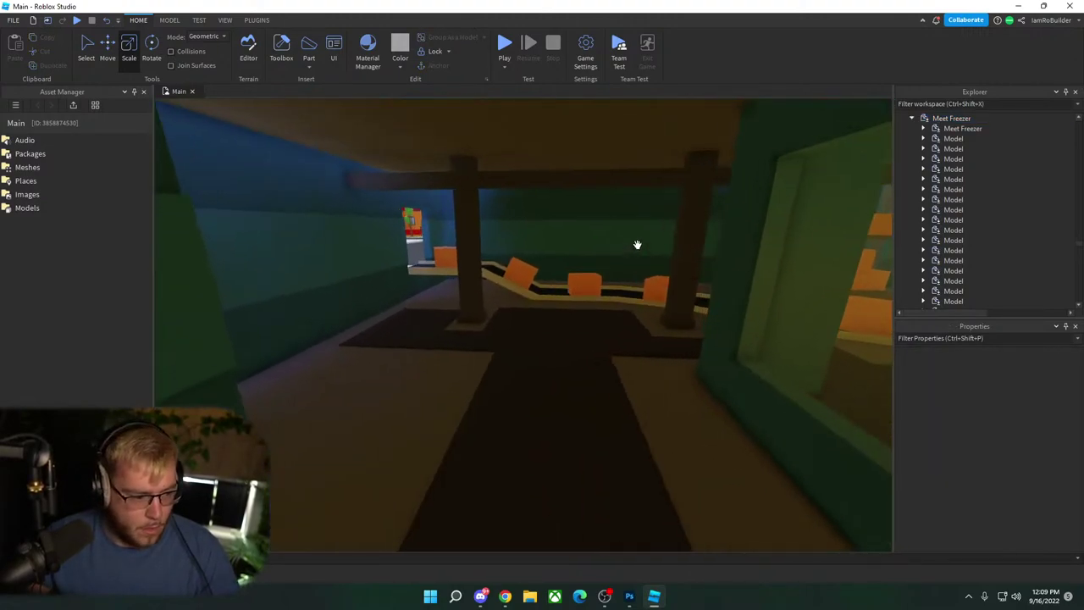
{"action": "key", "text": "w"}
{"action": "right_click_drag", "start_coordinate": [637, 245], "coordinate": [638, 245]}
{"action": "key", "text": "w"}
{"action": "left_click", "coordinate": [602, 318]}
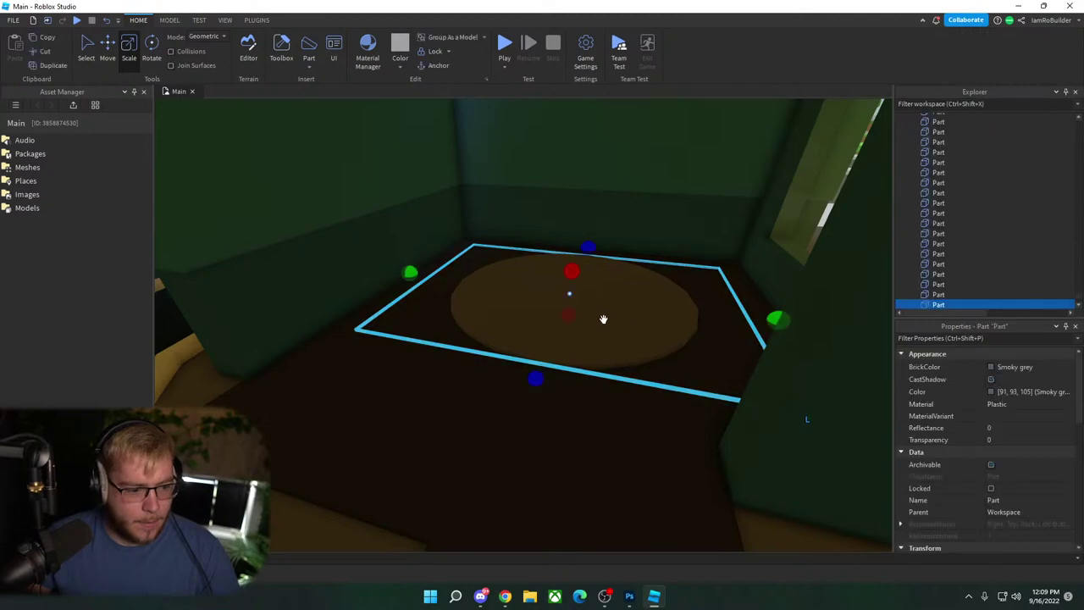
{"action": "right_click_drag", "start_coordinate": [607, 319], "coordinate": [608, 319]}
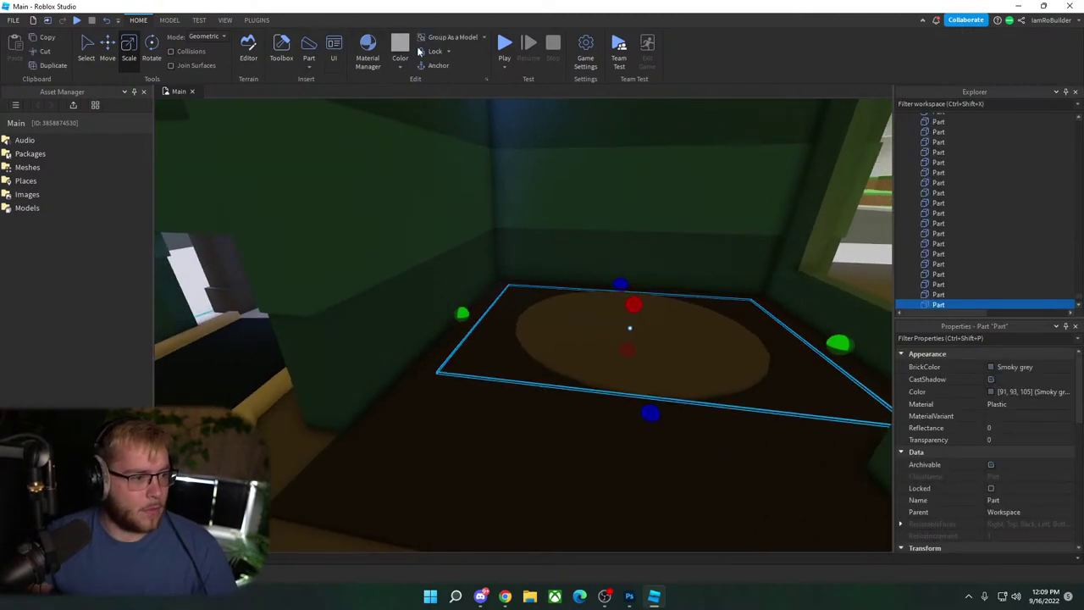
{"action": "left_click", "coordinate": [309, 66]}
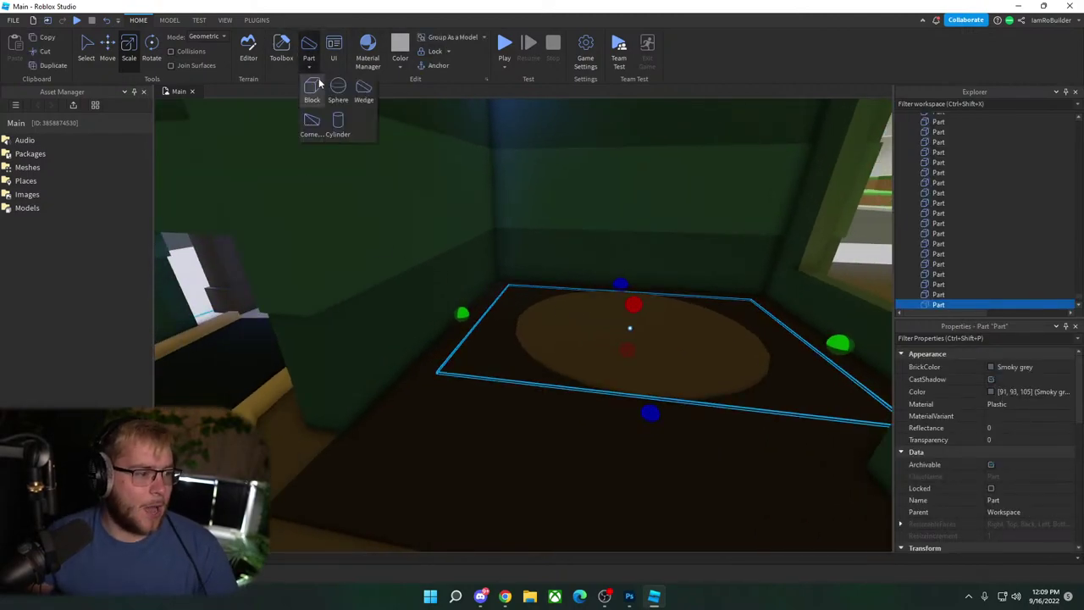
{"action": "left_click", "coordinate": [314, 92]}
{"action": "left_click_drag", "start_coordinate": [530, 326], "coordinate": [606, 377]}
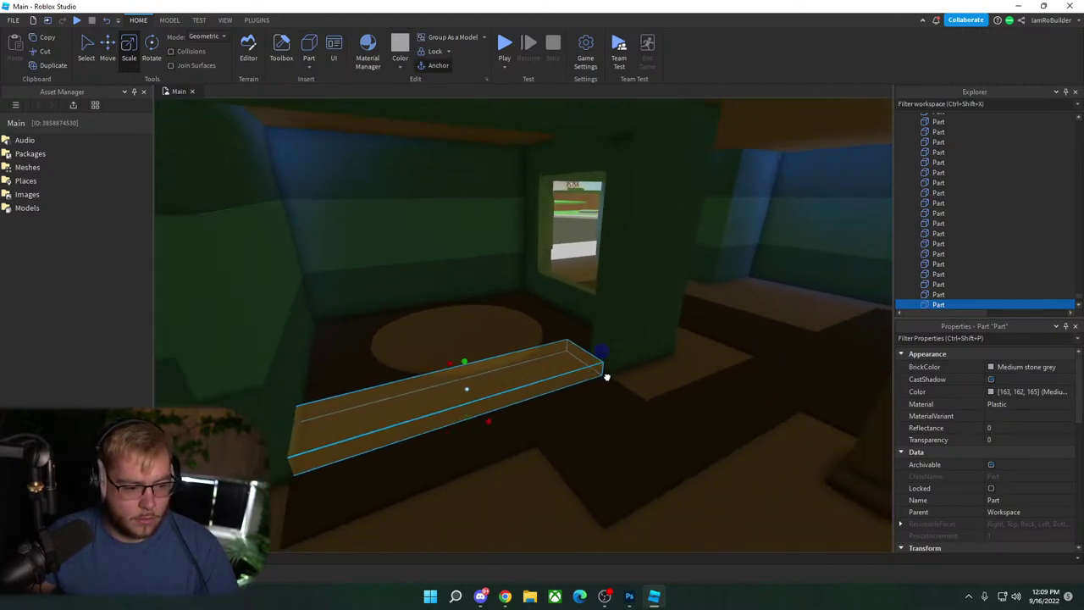
{"action": "left_click_drag", "start_coordinate": [488, 353], "coordinate": [469, 321]}
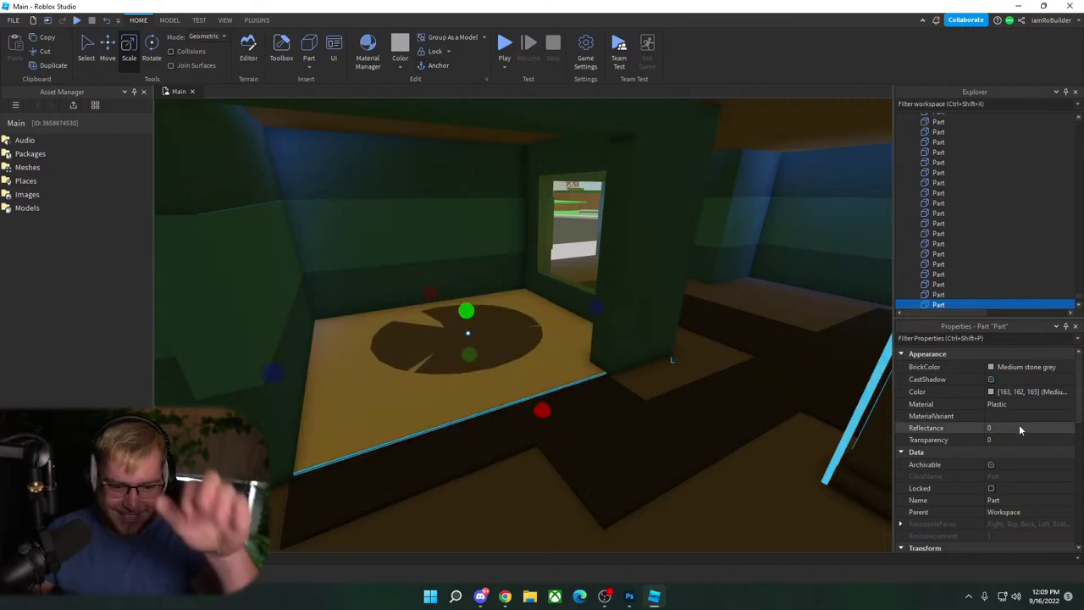
Step: Colour the new floor slab Pink and set its transparency to 0.55
{"action": "left_click", "coordinate": [1012, 367]}
{"action": "left_click", "coordinate": [1021, 453]}
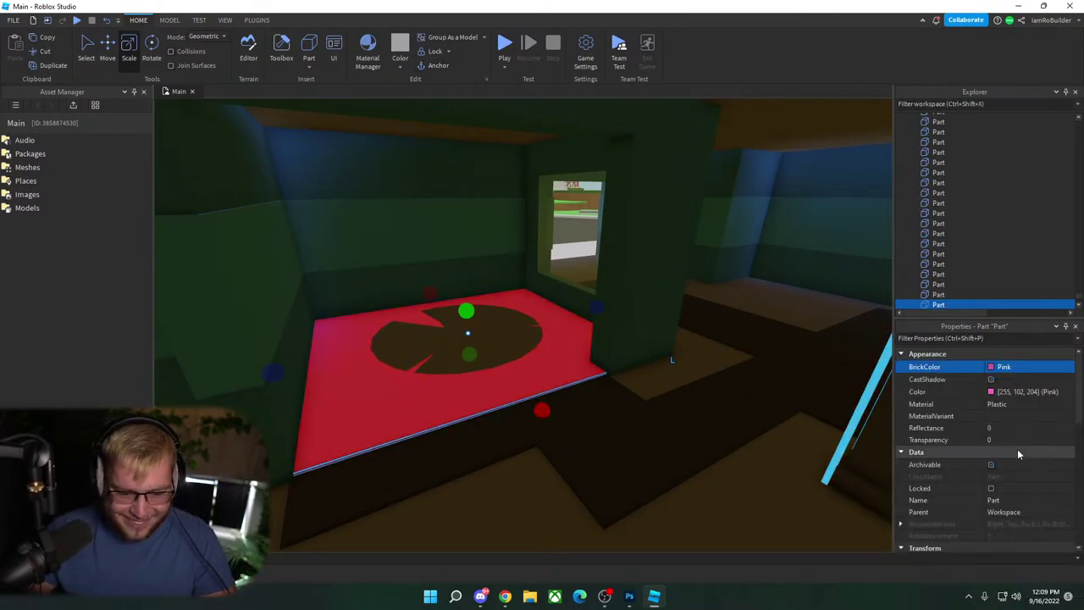
{"action": "left_click", "coordinate": [1008, 439]}
{"action": "left_click_drag", "start_coordinate": [1023, 440], "coordinate": [1055, 442]}
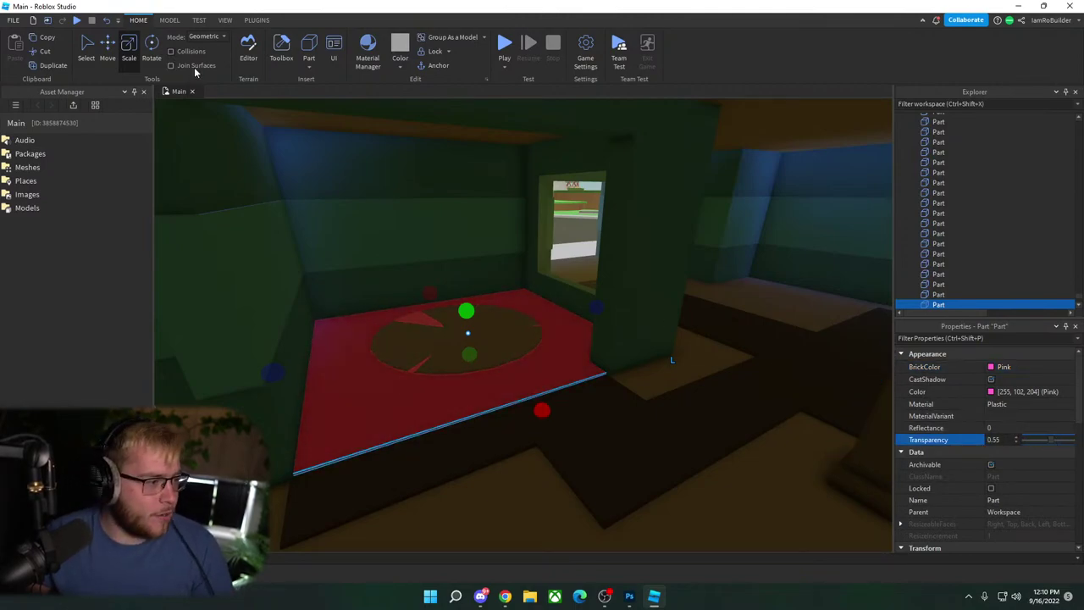
Step: Search the Toolbox models for "ice particle"
{"action": "left_click", "coordinate": [282, 48]}
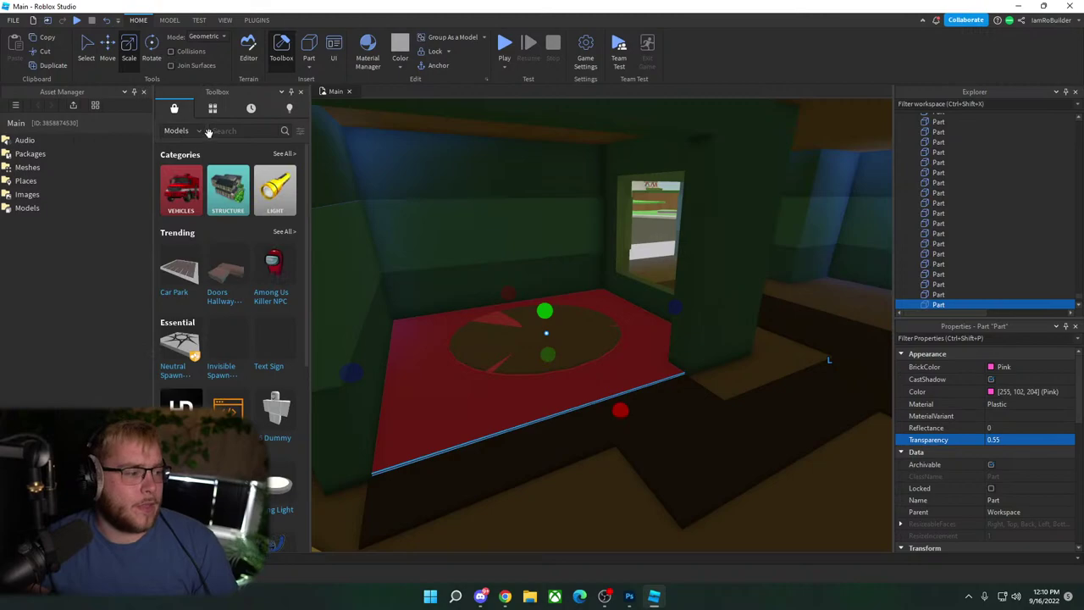
{"action": "type", "text": "ice"}
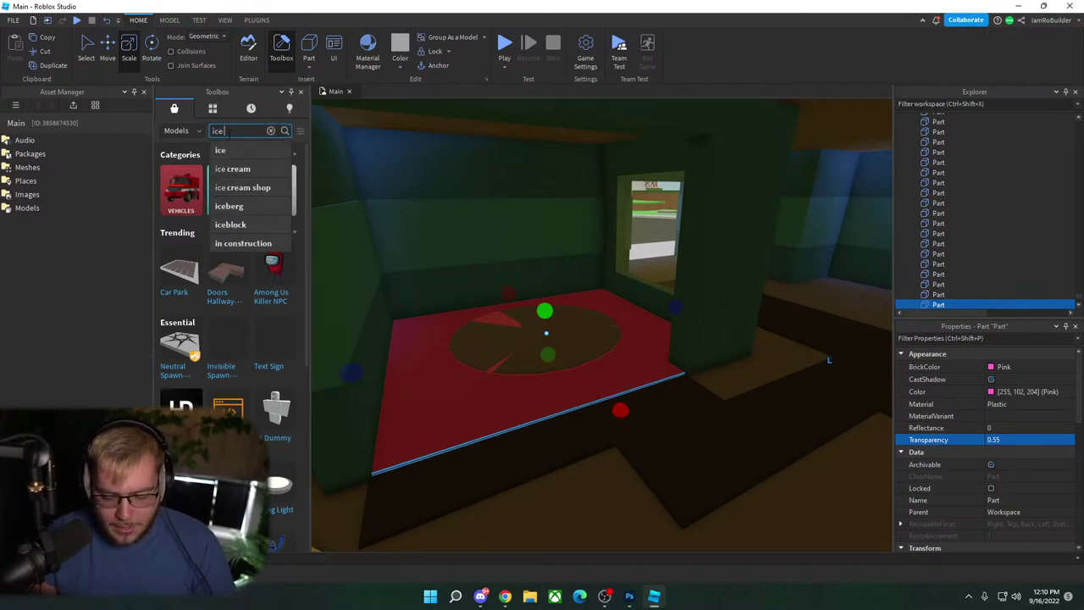
{"action": "type", "text": " particle"}
{"action": "key", "text": "Return"}
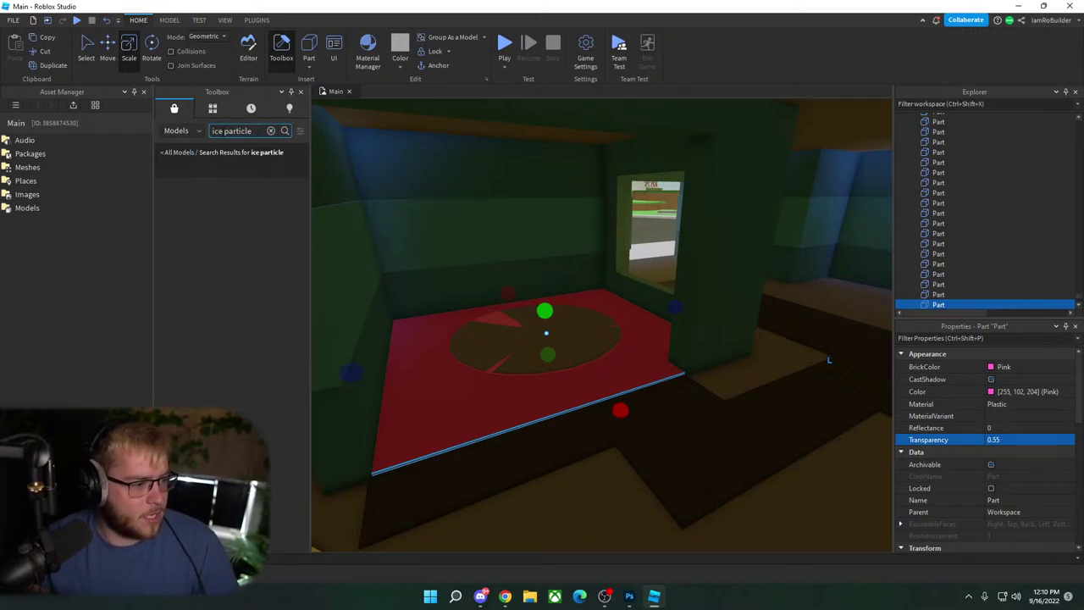
Step: Change the Toolbox model search to "Frost particle"
{"action": "key", "text": "BackSpace"}
{"action": "key", "text": "BackSpace"}
{"action": "key", "text": "BackSpace"}
{"action": "type", "text": "Fros"}
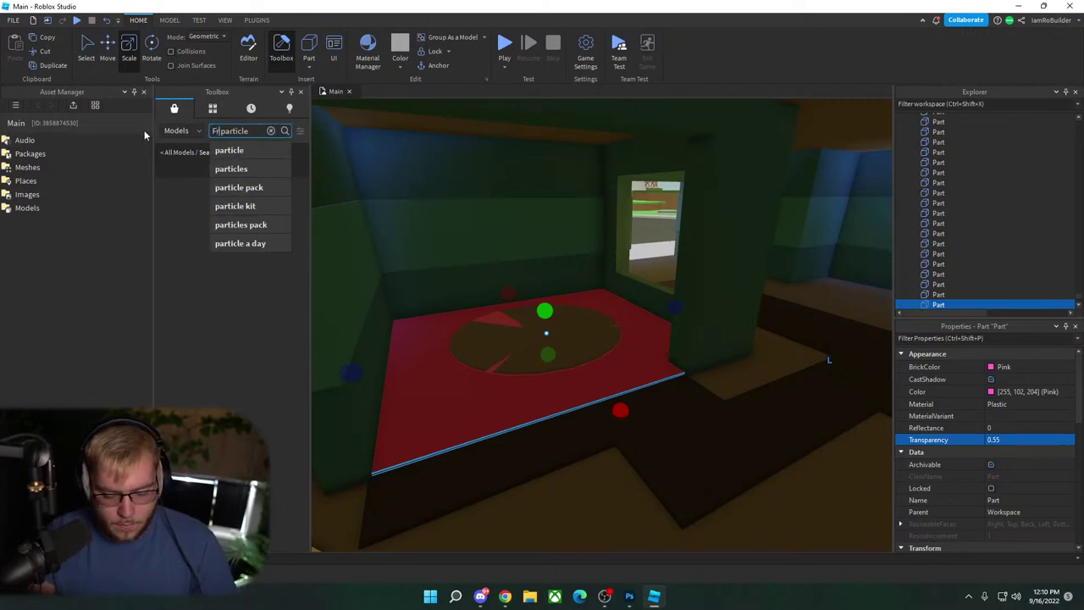
{"action": "type", "text": "t"}
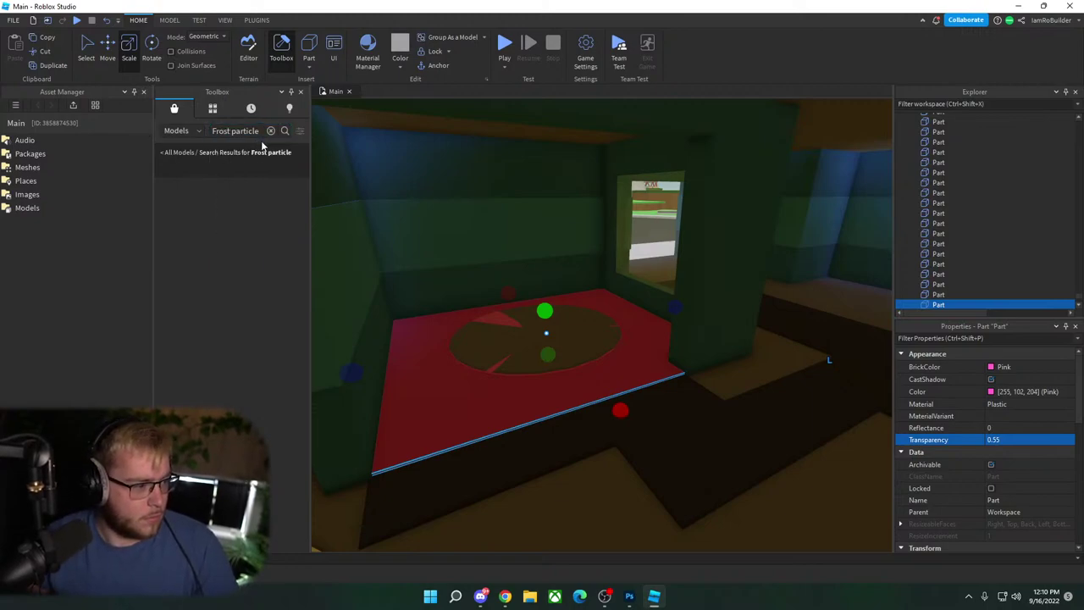
{"action": "key", "text": "Return"}
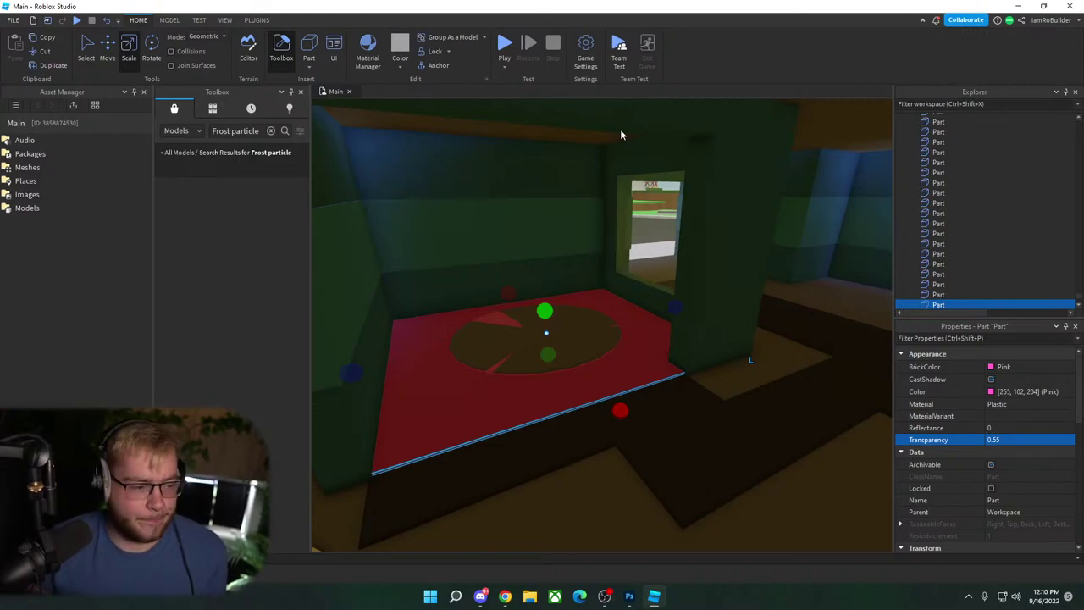
Step: Broaden the Toolbox model search to just "particle"
{"action": "left_click", "coordinate": [178, 132]}
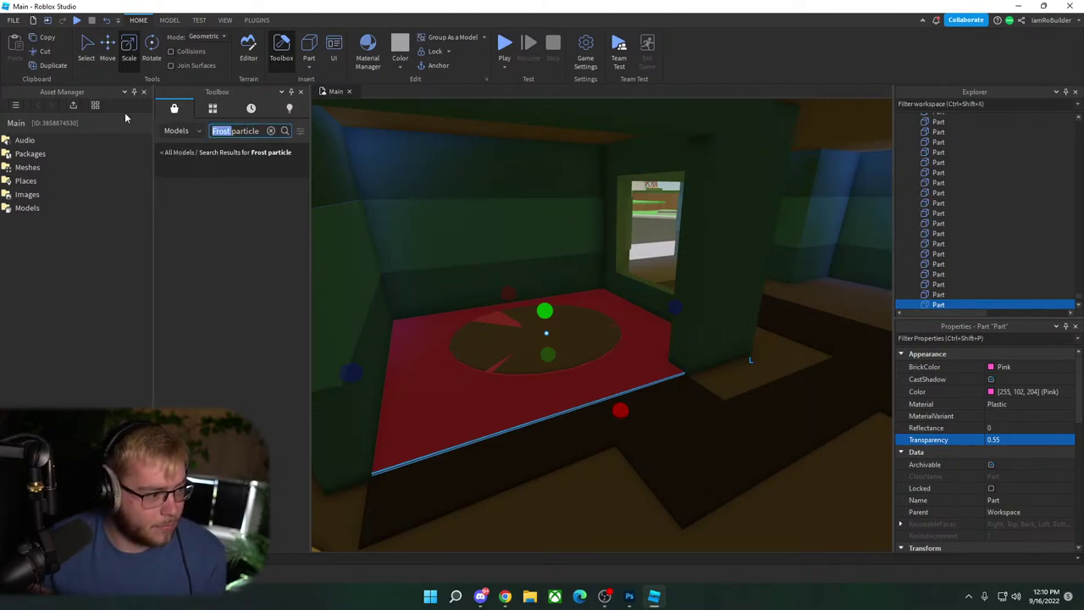
{"action": "key", "text": "BackSpace"}
{"action": "key", "text": "Return"}
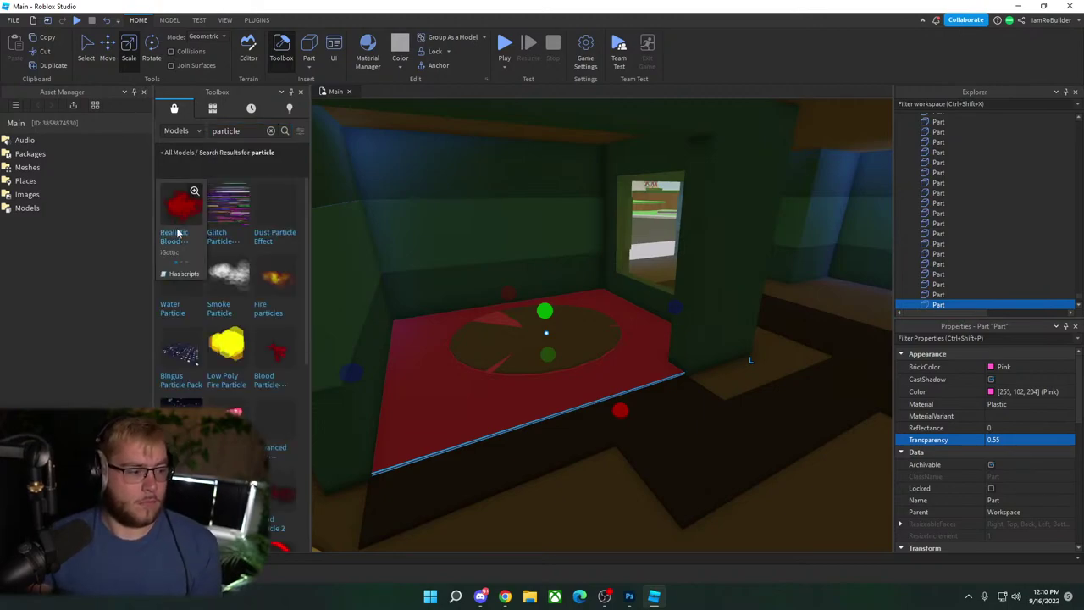
Step: Try out the Water Particle model by inserting it, viewing its effect from outside the warehouse, and delete it
{"action": "left_click", "coordinate": [179, 289]}
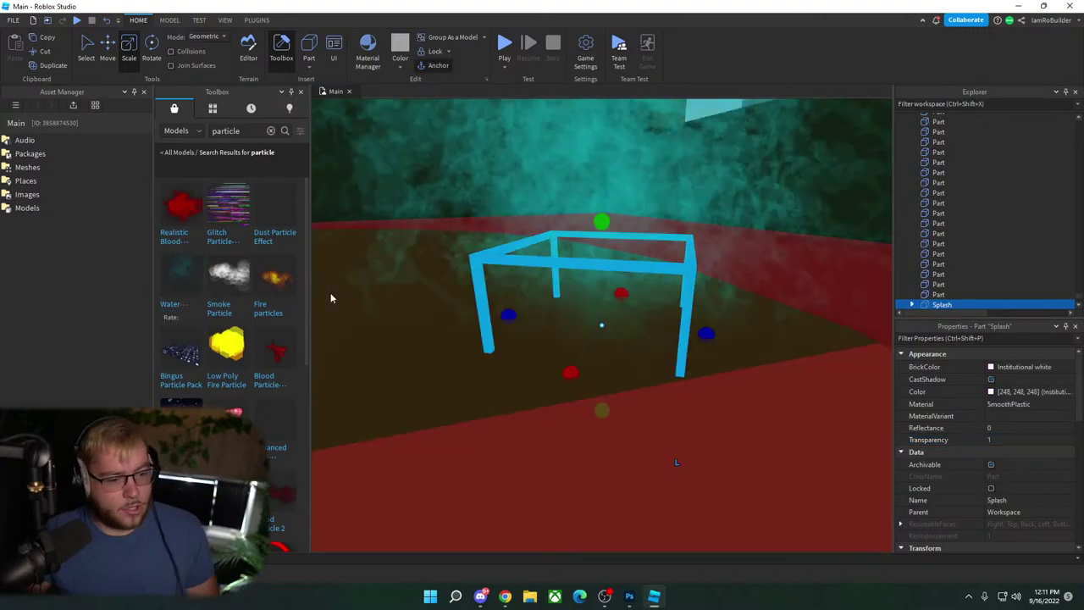
{"action": "left_click_drag", "start_coordinate": [590, 295], "coordinate": [592, 255]}
{"action": "right_click_drag", "start_coordinate": [592, 254], "coordinate": [607, 247]}
{"action": "key", "text": "s"}
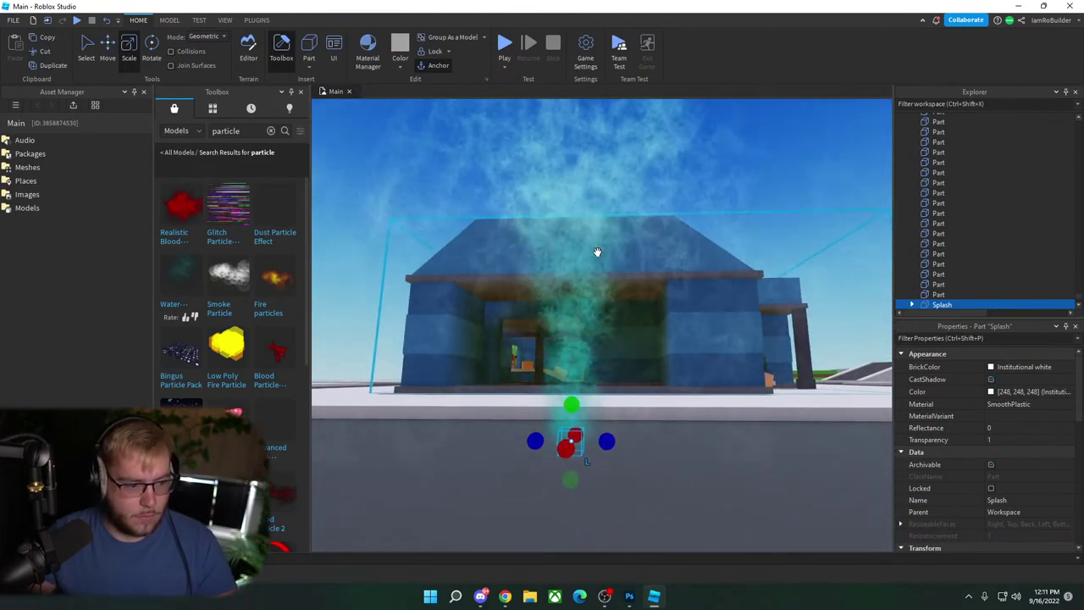
{"action": "key", "text": "s"}
{"action": "key", "text": "a"}
{"action": "key", "text": "d"}
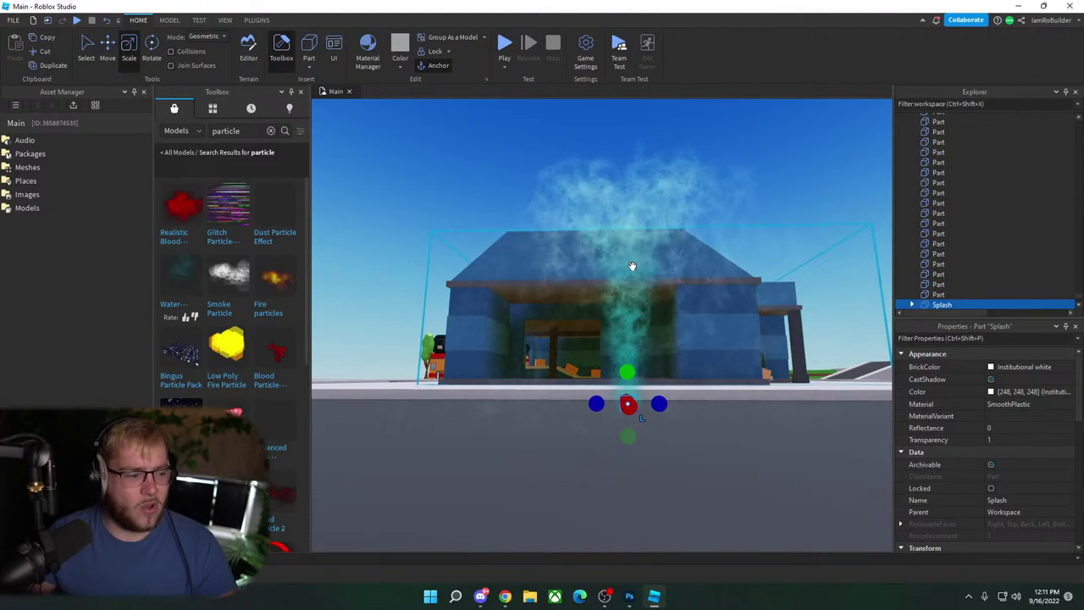
{"action": "key", "text": "Delete"}
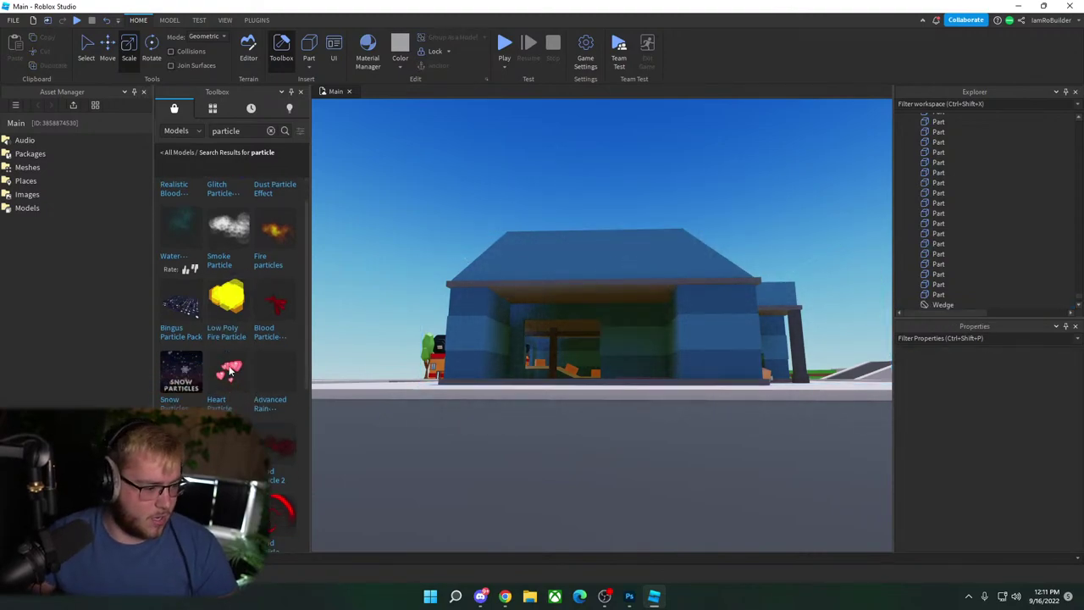
Step: Try out the Storm/Lightning Particle model from the search results and delete it
{"action": "scroll", "coordinate": [238, 368], "scroll_direction": "down", "scroll_amount": 3}
{"action": "scroll", "coordinate": [254, 389], "scroll_direction": "down", "scroll_amount": 3}
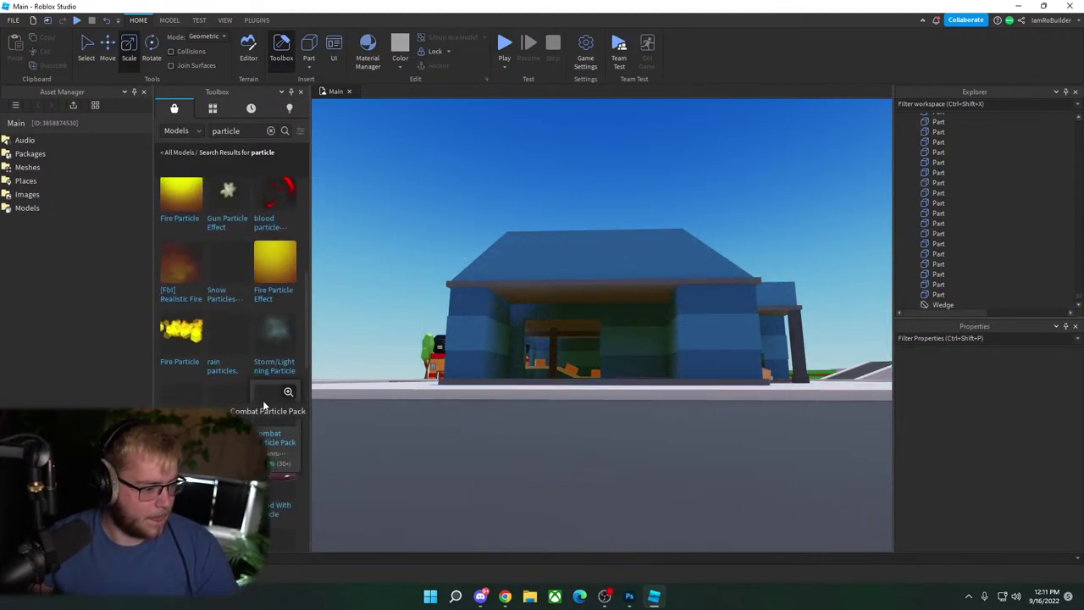
{"action": "left_click", "coordinate": [274, 334]}
{"action": "right_click_drag", "start_coordinate": [563, 266], "coordinate": [562, 266]}
{"action": "key", "text": "Delete"}
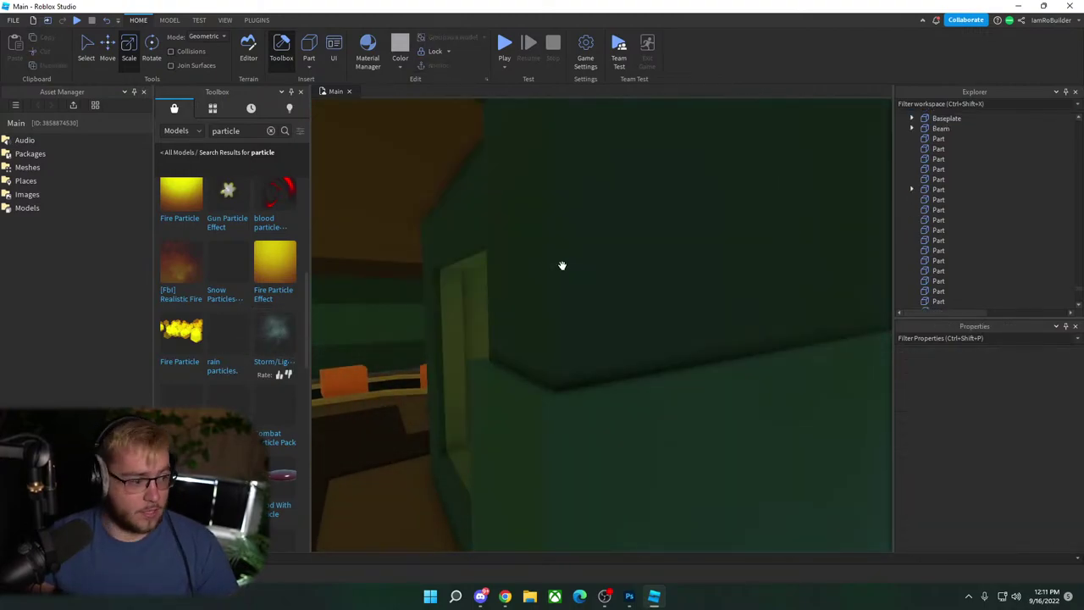
Step: Try out the Waterfall particle model from the search results and delete it
{"action": "scroll", "coordinate": [225, 358], "scroll_direction": "down", "scroll_amount": 5}
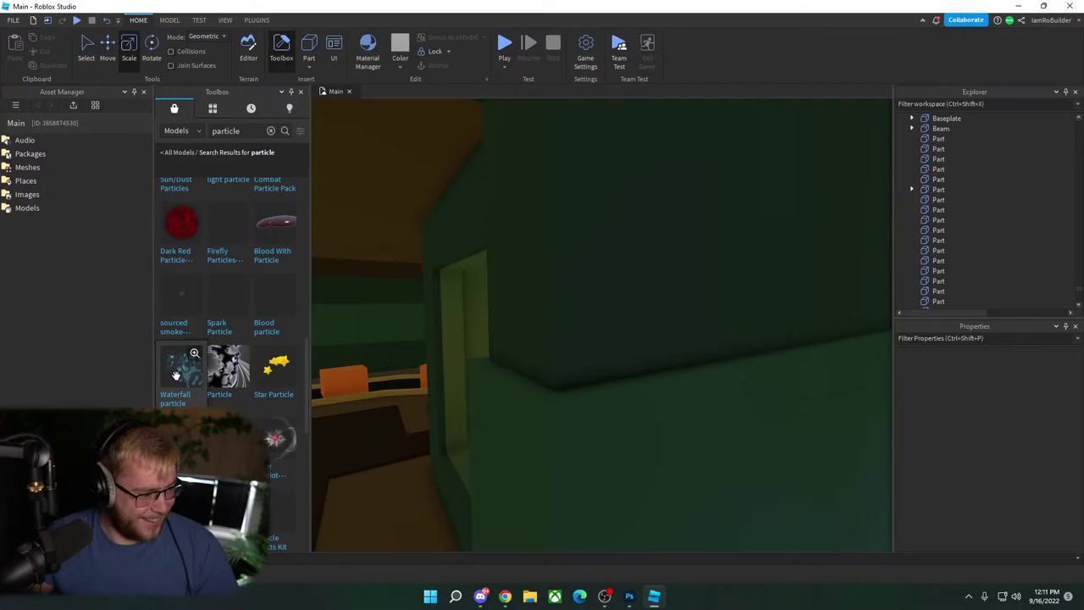
{"action": "left_click", "coordinate": [177, 375]}
{"action": "key", "text": "Delete"}
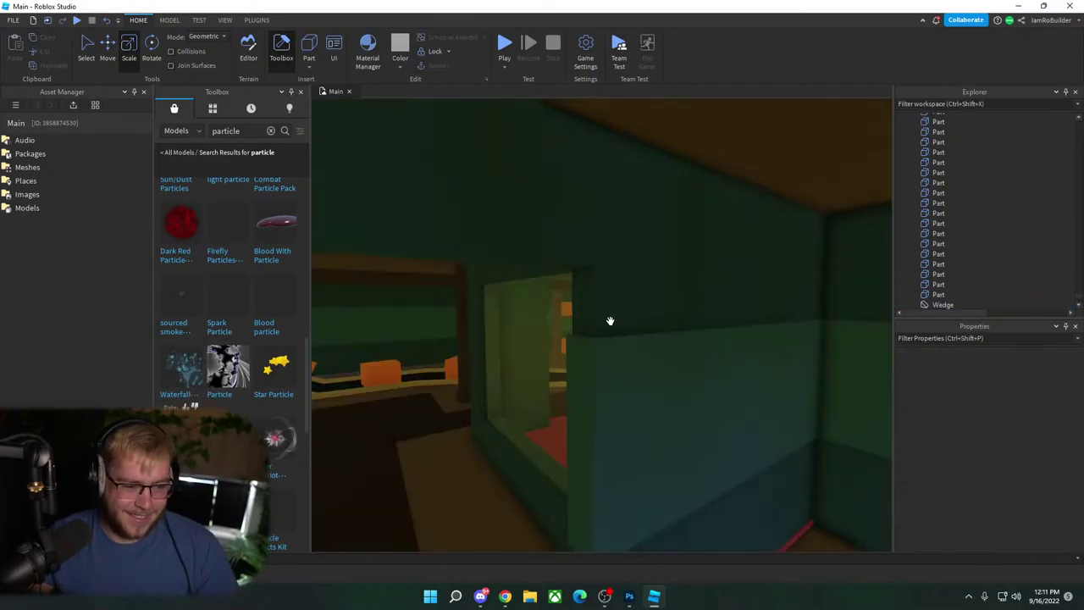
Step: Try out the Ghost Glows particle model above the warehouse, enlarge it evenly to judge the effect, and delete it
{"action": "scroll", "coordinate": [576, 326], "scroll_direction": "down", "scroll_amount": 2}
{"action": "scroll", "coordinate": [577, 326], "scroll_direction": "down", "scroll_amount": 6}
{"action": "scroll", "coordinate": [222, 356], "scroll_direction": "down", "scroll_amount": 5}
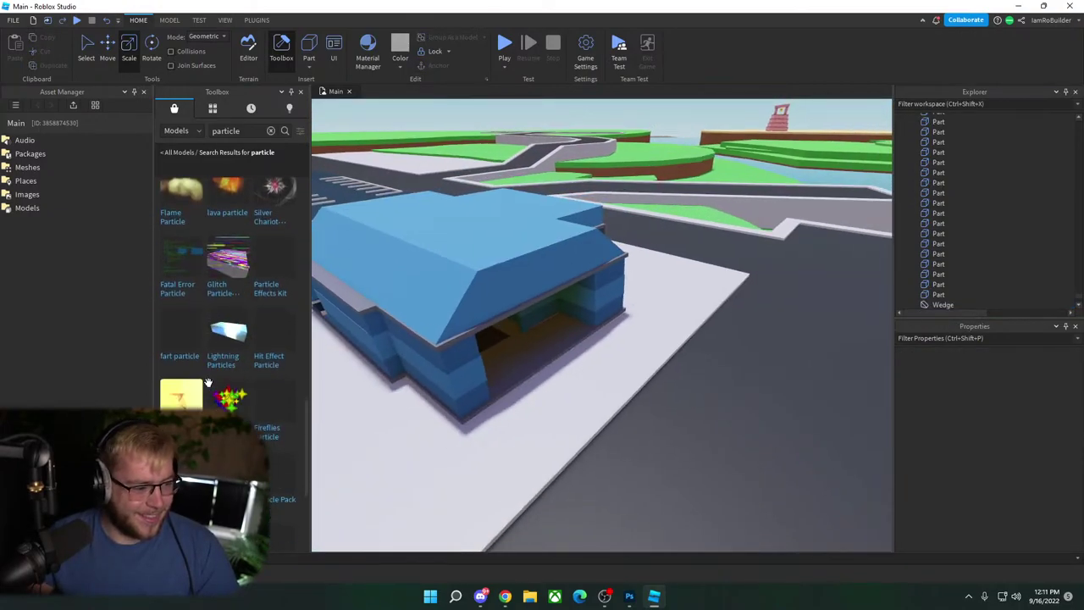
{"action": "scroll", "coordinate": [223, 356], "scroll_direction": "down", "scroll_amount": 3}
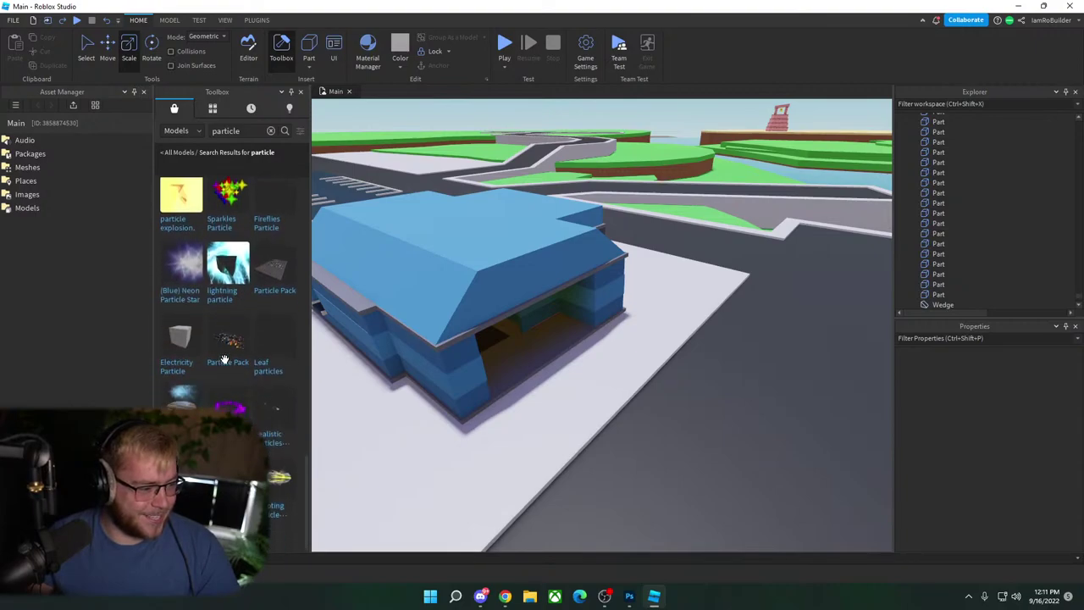
{"action": "scroll", "coordinate": [223, 360], "scroll_direction": "down", "scroll_amount": 6}
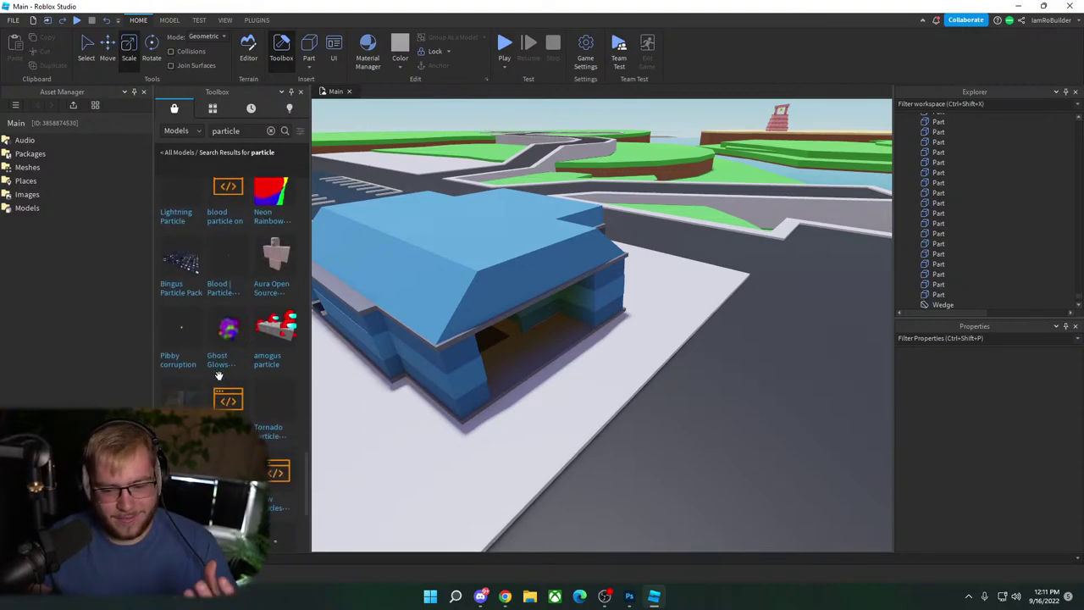
{"action": "mouse_move", "coordinate": [225, 347]}
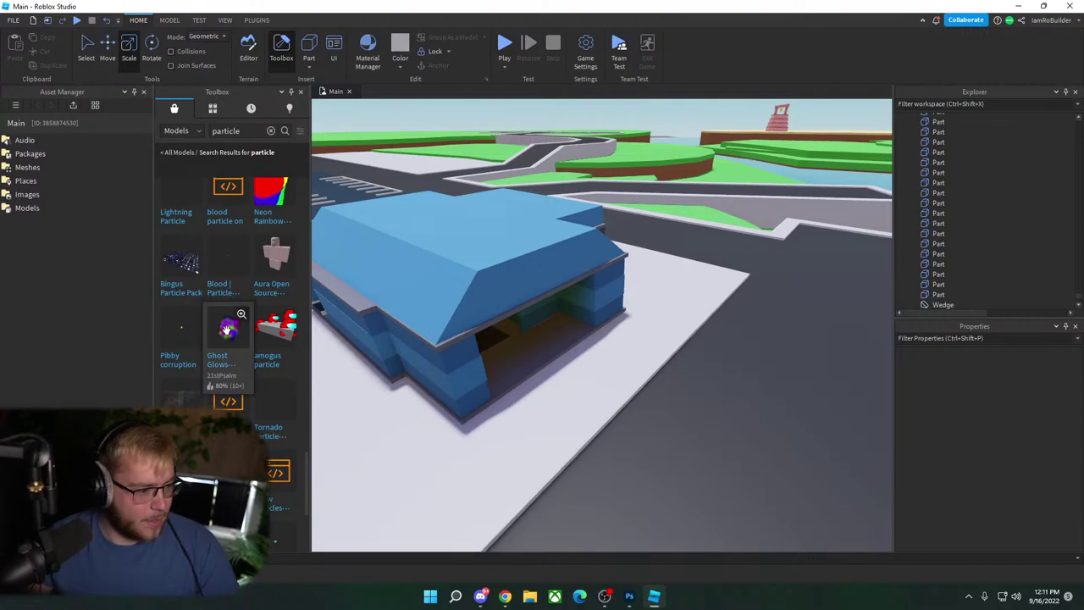
{"action": "left_click", "coordinate": [227, 328]}
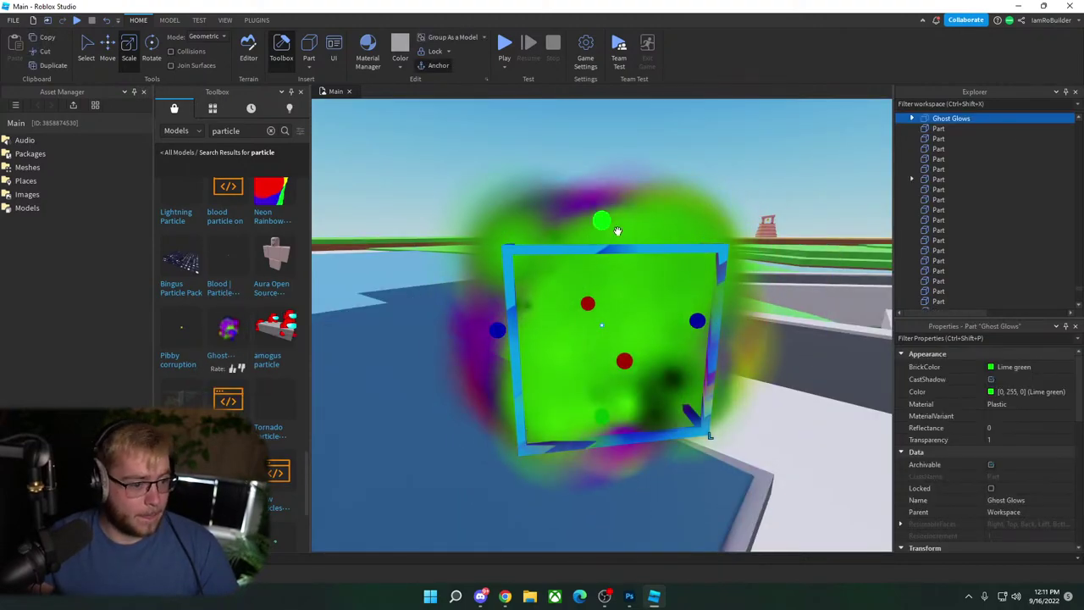
{"action": "left_click_drag", "start_coordinate": [610, 224], "coordinate": [616, 110], "text": "shift"}
{"action": "scroll", "coordinate": [623, 233], "scroll_direction": "down", "scroll_amount": 5}
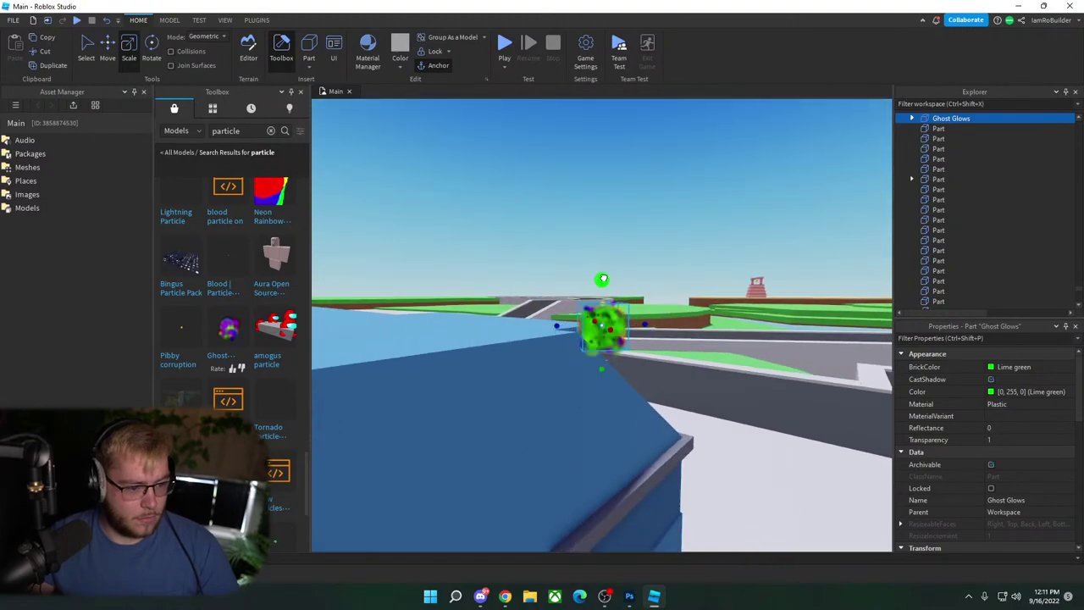
{"action": "left_click_drag", "start_coordinate": [602, 279], "coordinate": [612, 217], "text": "shift"}
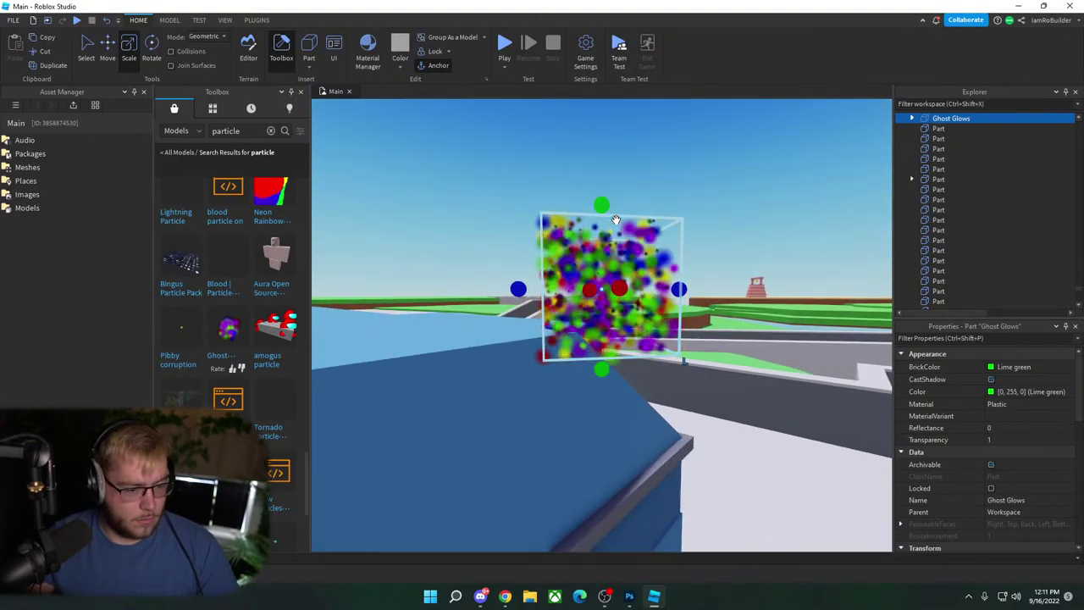
{"action": "key", "text": "Delete"}
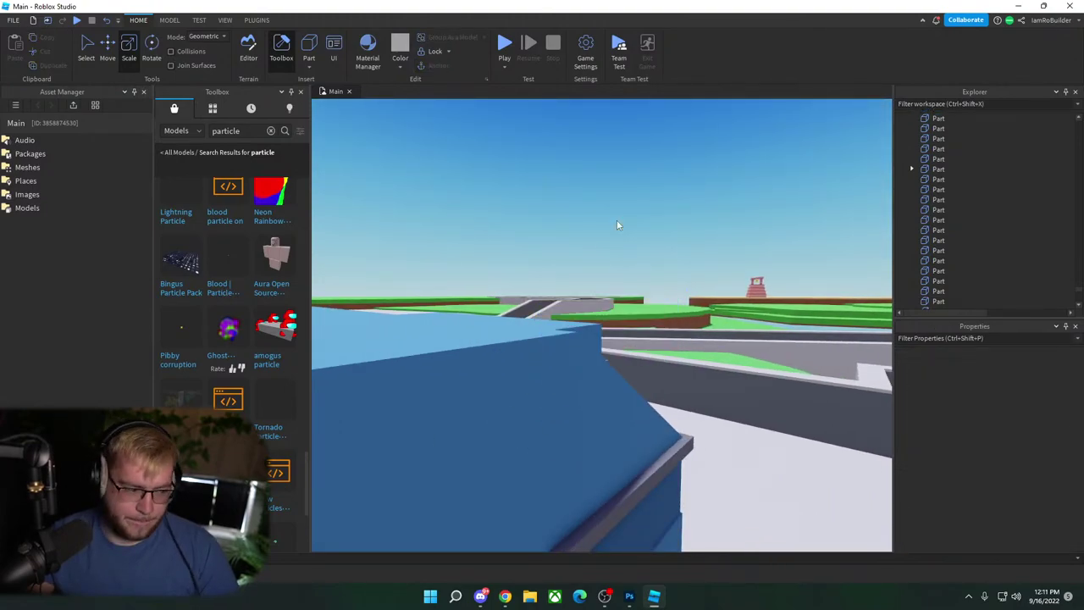
Step: Copy the Fire01 particle emitter from the Smoky grey part inside the Burning Build model
{"action": "key", "text": "w"}
{"action": "right_click_drag", "start_coordinate": [536, 317], "coordinate": [536, 317]}
{"action": "key", "text": "w"}
{"action": "key", "text": "w"}
{"action": "key", "text": "w"}
{"action": "left_click", "coordinate": [585, 381]}
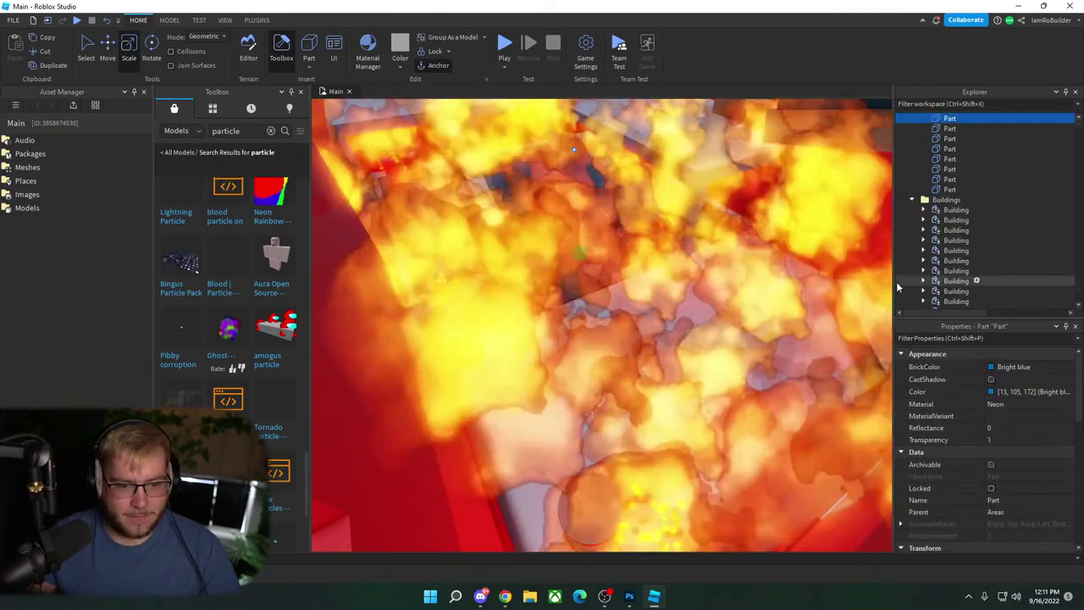
{"action": "scroll", "coordinate": [992, 167], "scroll_direction": "up", "scroll_amount": 2}
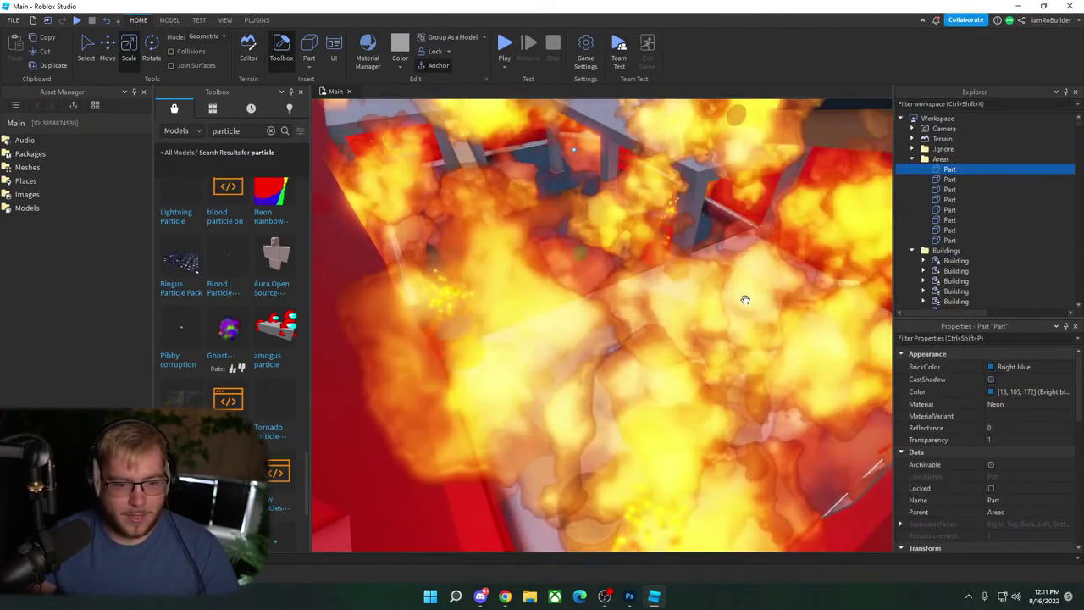
{"action": "right_click_drag", "start_coordinate": [707, 309], "coordinate": [706, 308]}
{"action": "key", "text": "w"}
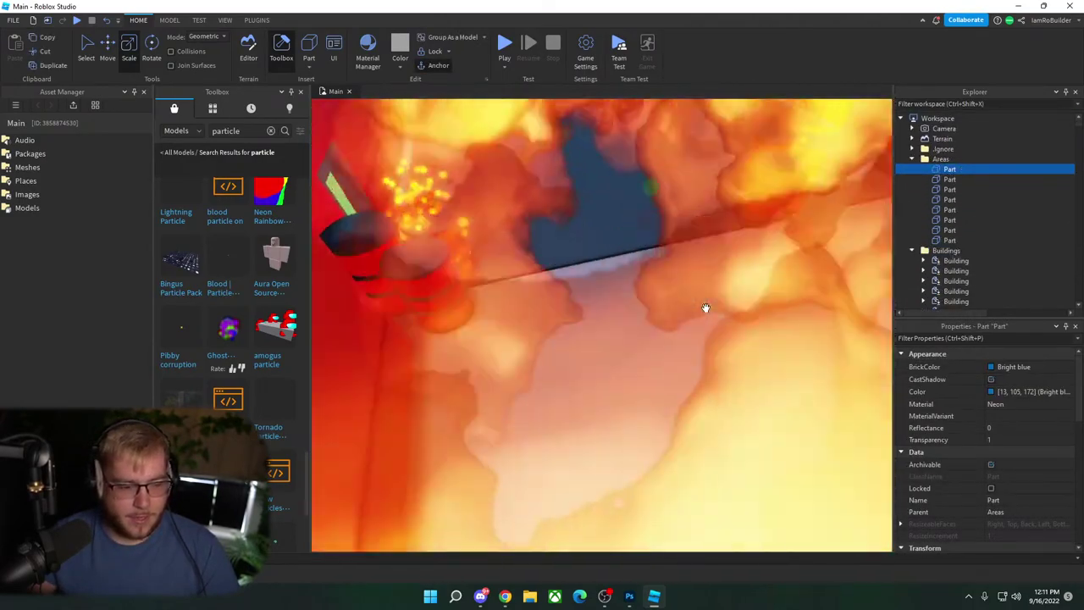
{"action": "key", "text": "w"}
{"action": "left_click", "coordinate": [697, 306]}
{"action": "scroll", "coordinate": [995, 244], "scroll_direction": "down", "scroll_amount": 1}
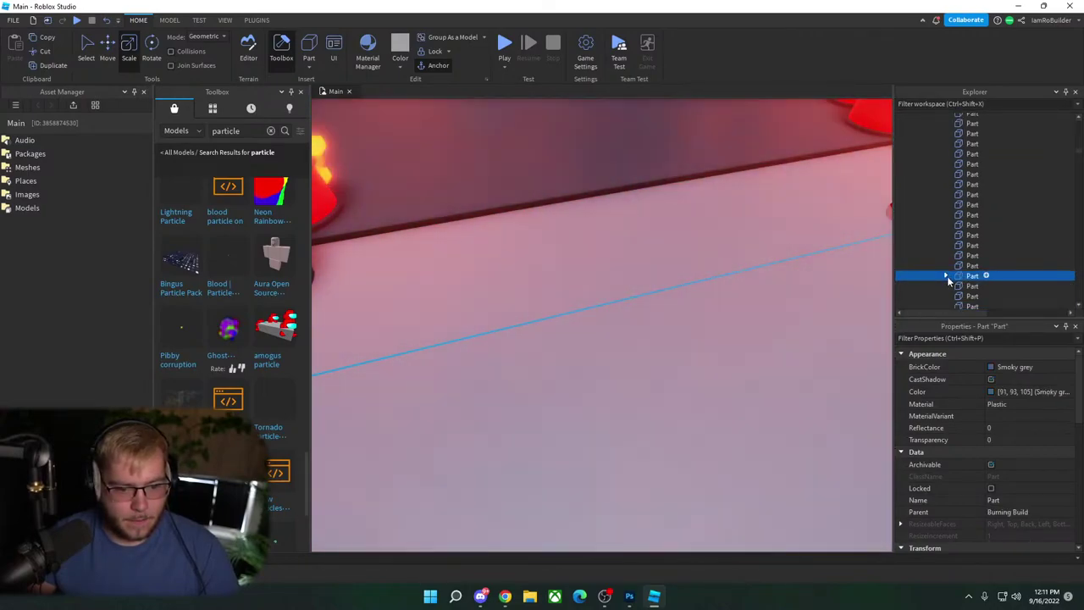
{"action": "left_click", "coordinate": [945, 275]}
{"action": "left_click", "coordinate": [986, 286]}
{"action": "key", "text": "ctrl+c"}
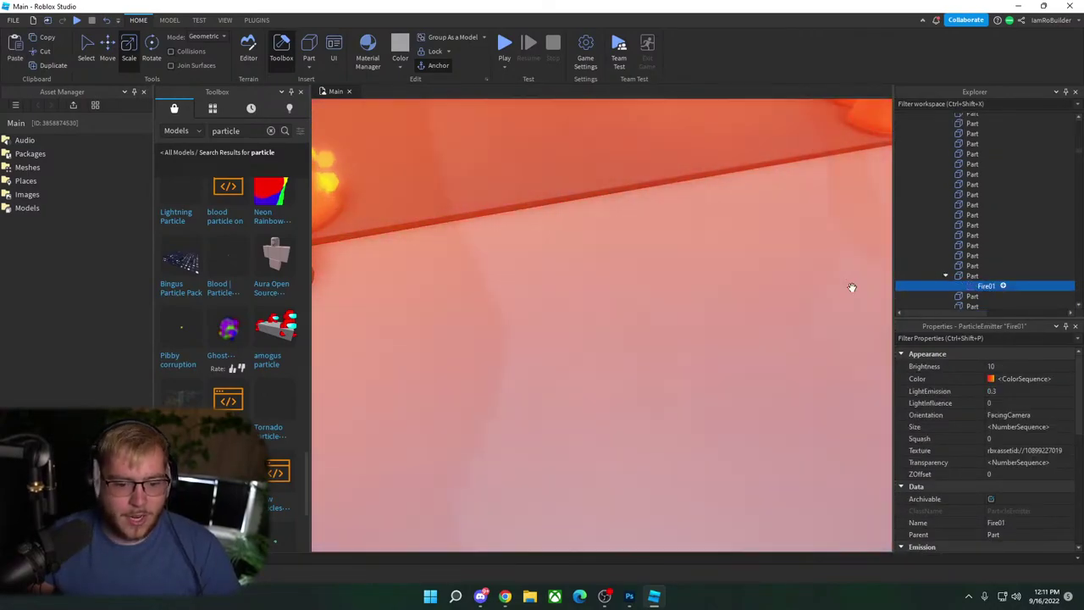
Step: Paste the copied Fire01 emitter into the pink floor slab of the warehouse's small room
{"action": "key", "text": "s"}
{"action": "right_click_drag", "start_coordinate": [719, 310], "coordinate": [677, 346]}
{"action": "key", "text": "w"}
{"action": "key", "text": "w"}
{"action": "scroll", "coordinate": [678, 346], "scroll_direction": "up", "scroll_amount": 8}
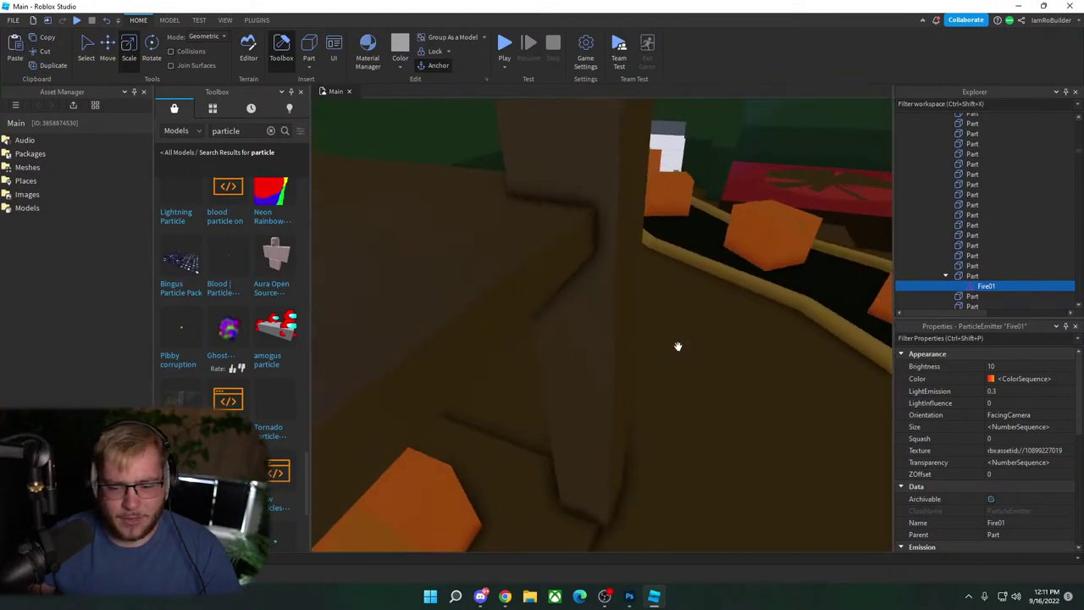
{"action": "scroll", "coordinate": [677, 345], "scroll_direction": "up", "scroll_amount": 5}
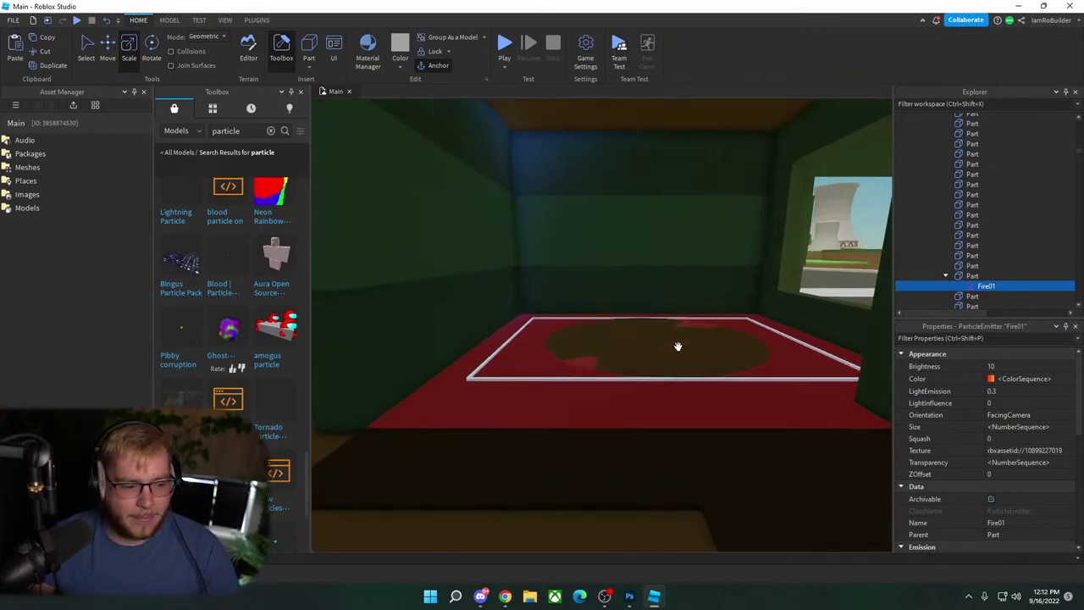
{"action": "left_click", "coordinate": [642, 416]}
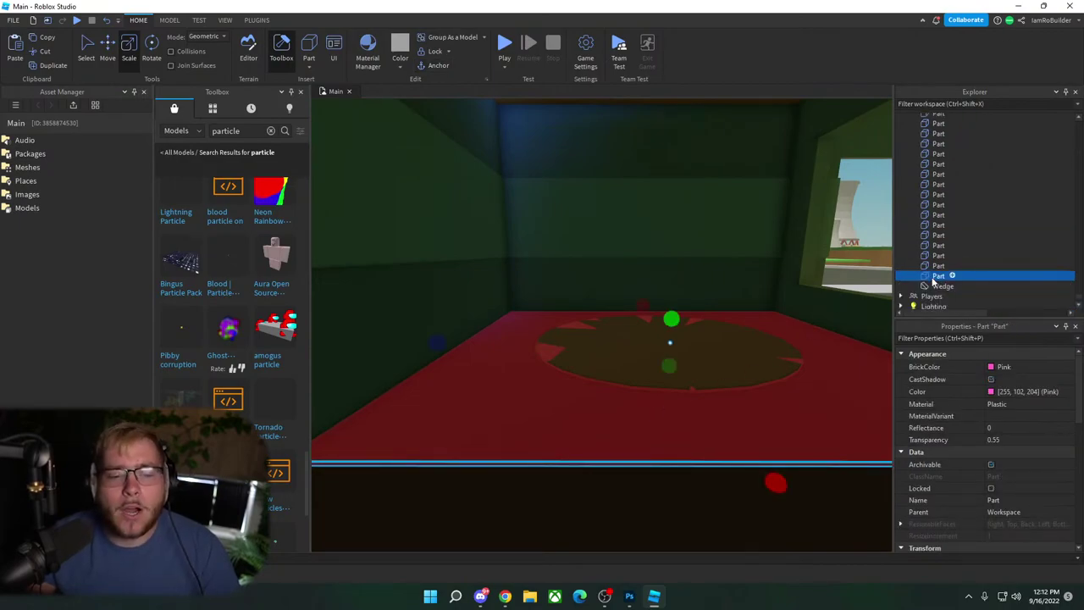
{"action": "right_click", "coordinate": [936, 277]}
{"action": "left_click", "coordinate": [944, 31]}
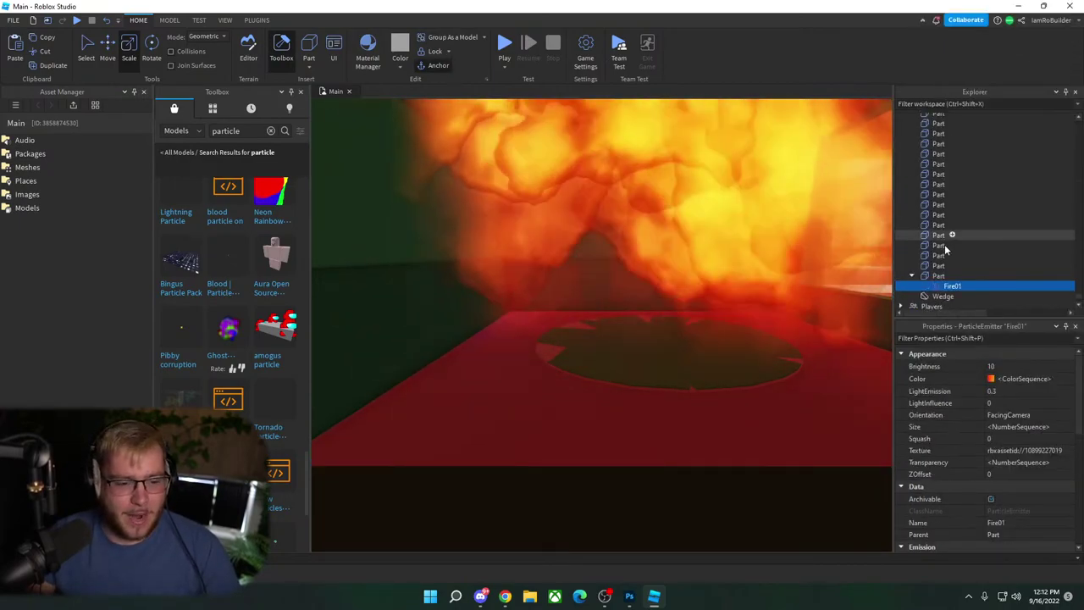
Step: Set the Lifetime of the floor slab's Fire01 emitter to 0.5, 0.7 so fewer flames rise through the warehouse roof
{"action": "right_click_drag", "start_coordinate": [767, 204], "coordinate": [765, 205]}
{"action": "scroll", "coordinate": [766, 205], "scroll_direction": "down", "scroll_amount": 4}
{"action": "scroll", "coordinate": [766, 205], "scroll_direction": "down", "scroll_amount": 10}
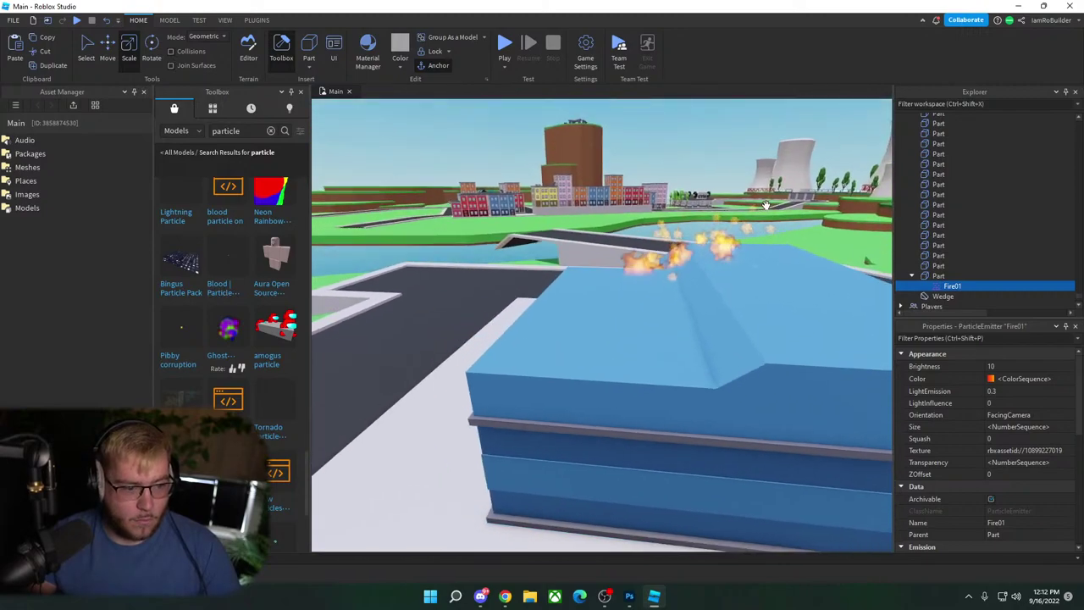
{"action": "scroll", "coordinate": [1034, 445], "scroll_direction": "down", "scroll_amount": 4}
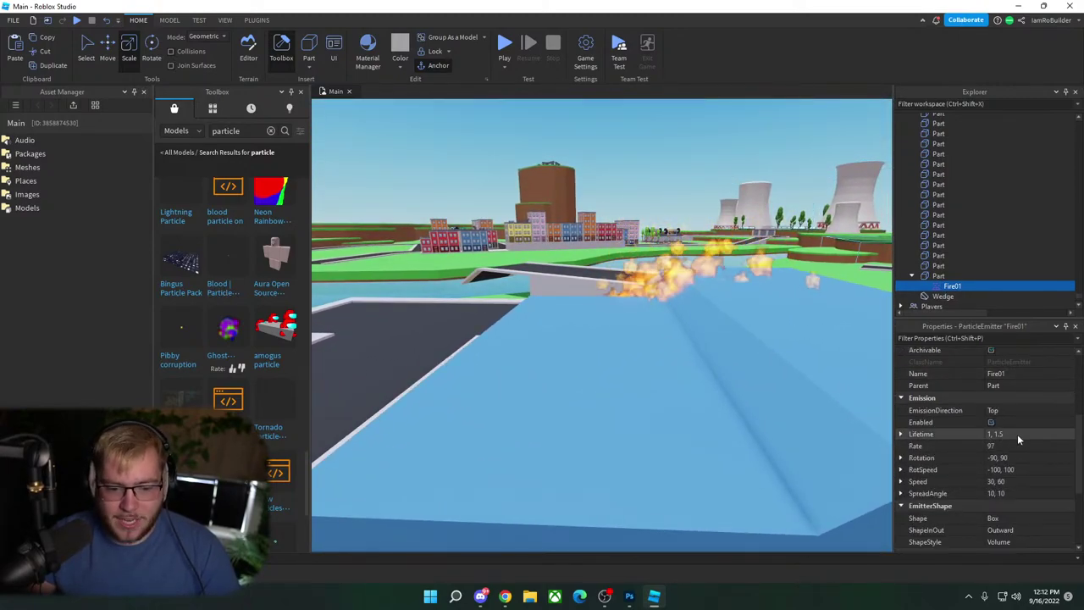
{"action": "left_click", "coordinate": [1017, 435]}
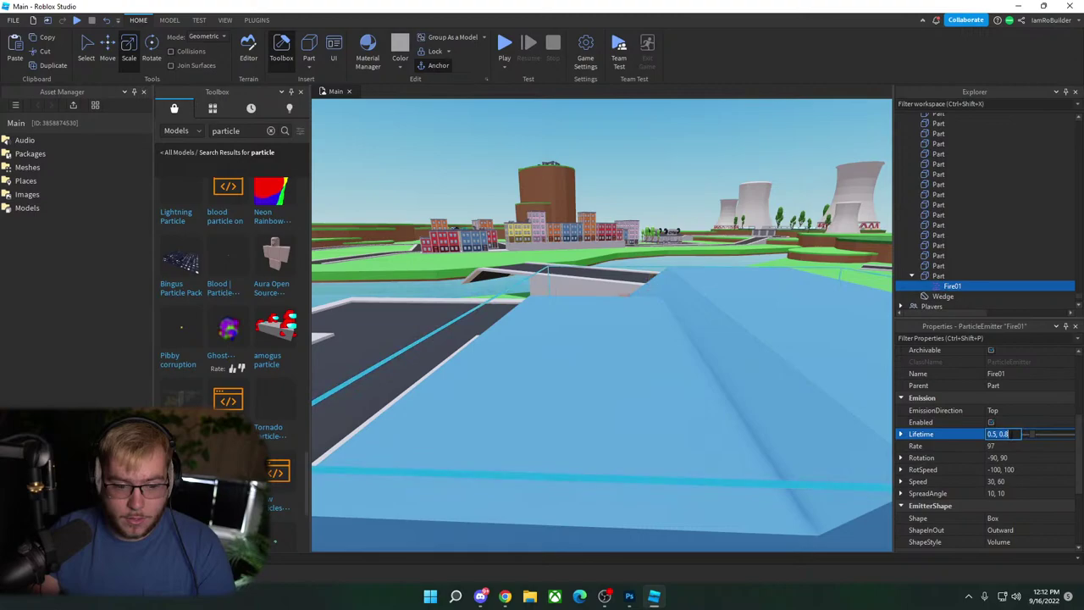
{"action": "key", "text": "Return"}
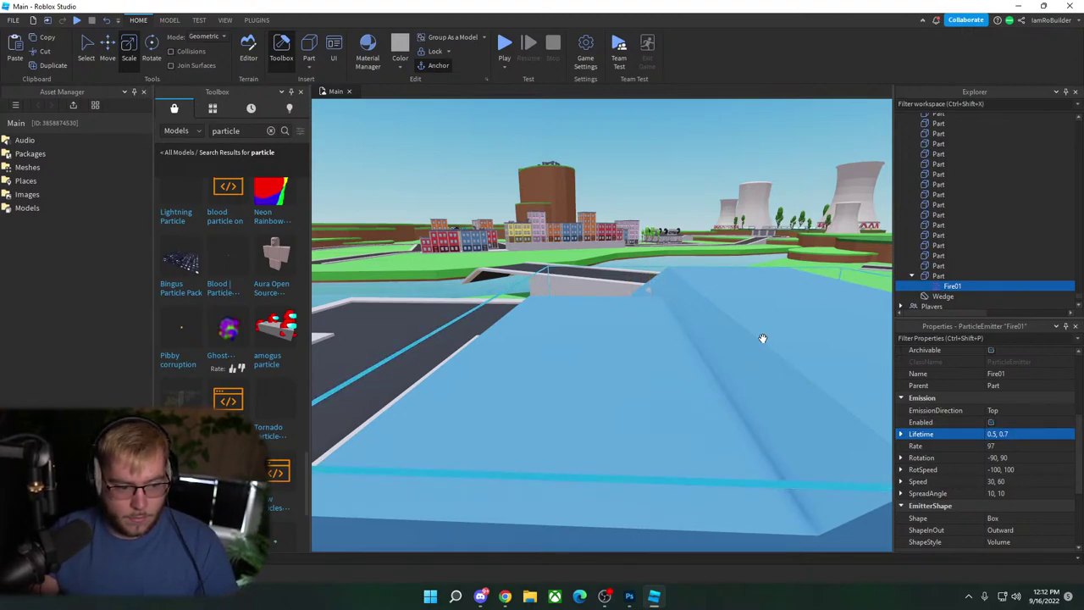
Step: Check the flames from inside the warehouse and shorten the Fire01 emitter's Lifetime to 0.5, 0.6
{"action": "key", "text": "w"}
{"action": "right_click_drag", "start_coordinate": [763, 338], "coordinate": [762, 347]}
{"action": "key", "text": "w"}
{"action": "key", "text": "s"}
{"action": "key", "text": "w"}
{"action": "left_click", "coordinate": [1015, 434]}
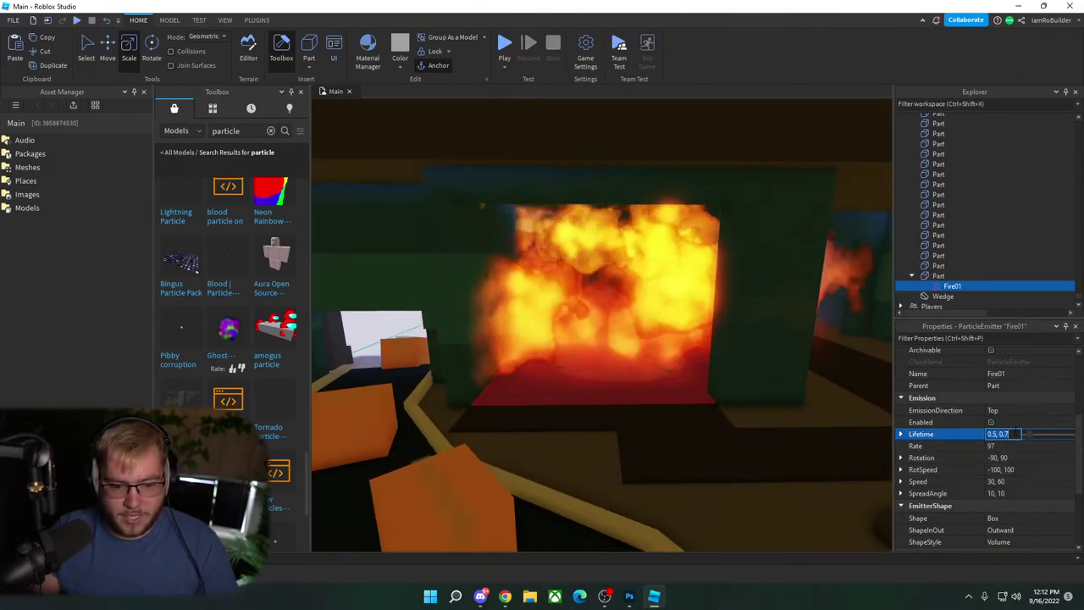
{"action": "type", "text": "0.5, 0.6"}
{"action": "key", "text": "Return"}
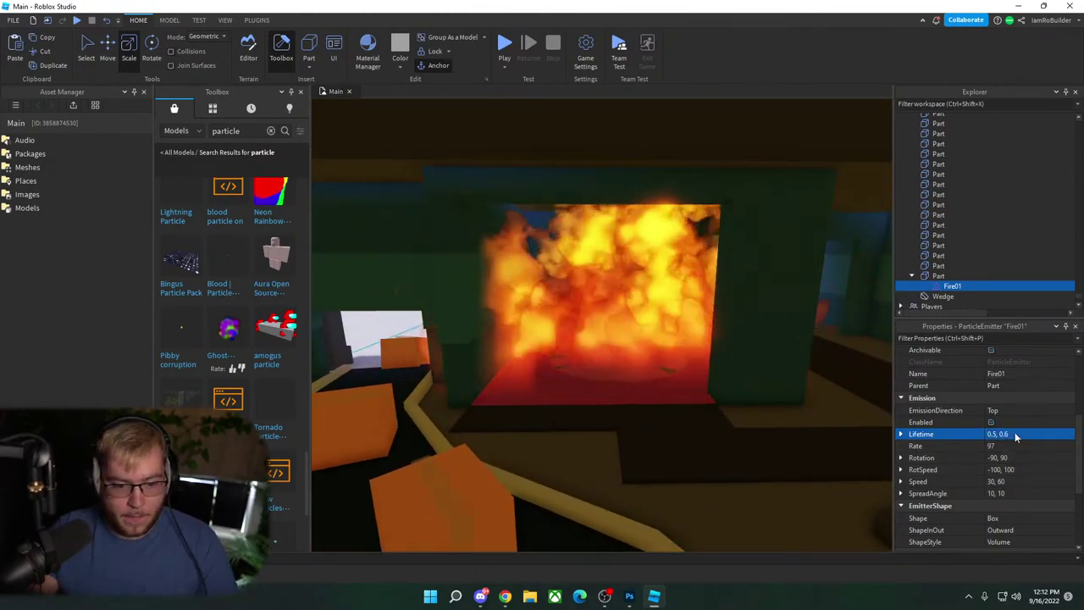
Step: Recolor the Fire01 emitter's color sequence to run from blue #00aaff at the start to light cyan #55ffff at the end
{"action": "scroll", "coordinate": [1013, 386], "scroll_direction": "up", "scroll_amount": 4}
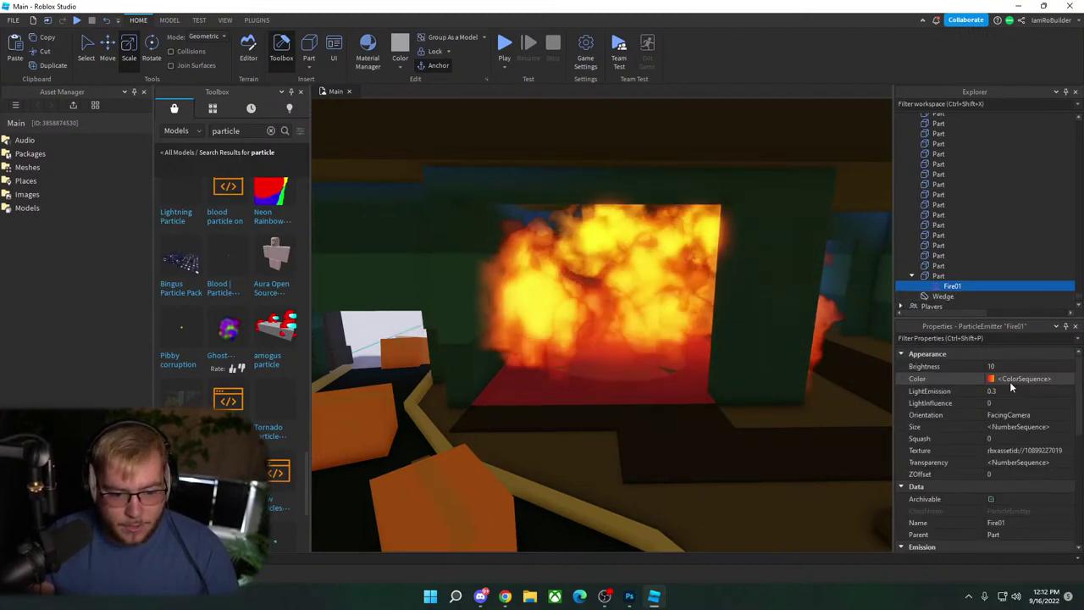
{"action": "left_click", "coordinate": [1016, 378]}
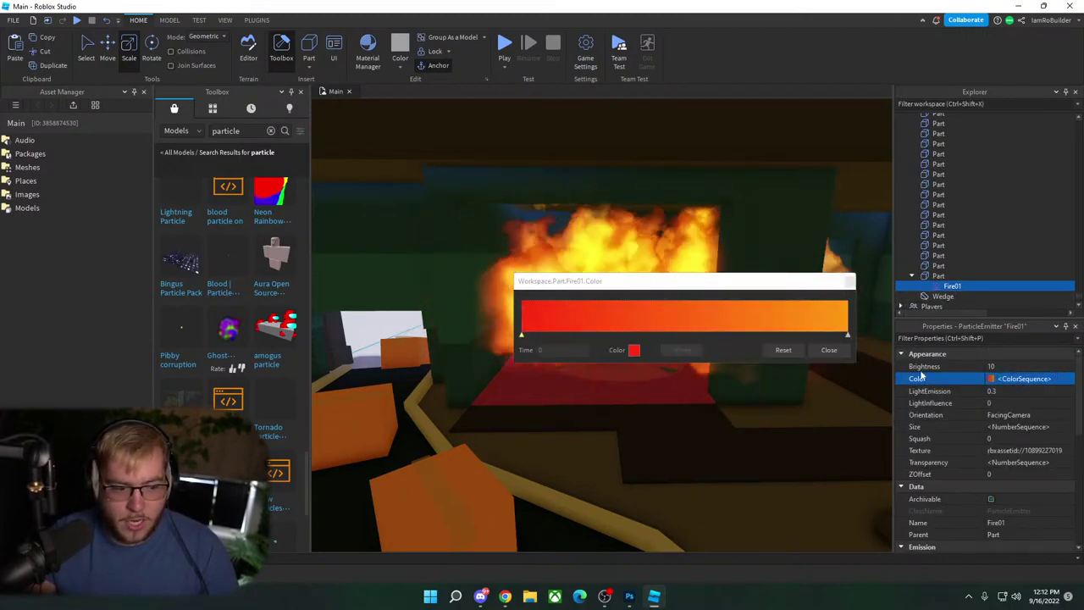
{"action": "left_click", "coordinate": [636, 350]}
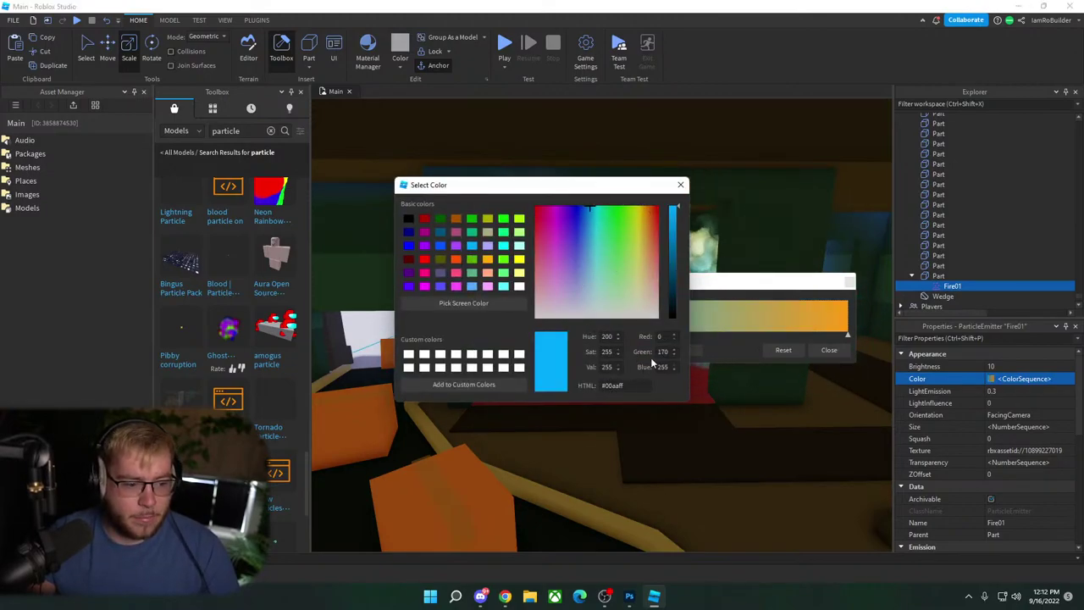
{"action": "left_click", "coordinate": [681, 190]}
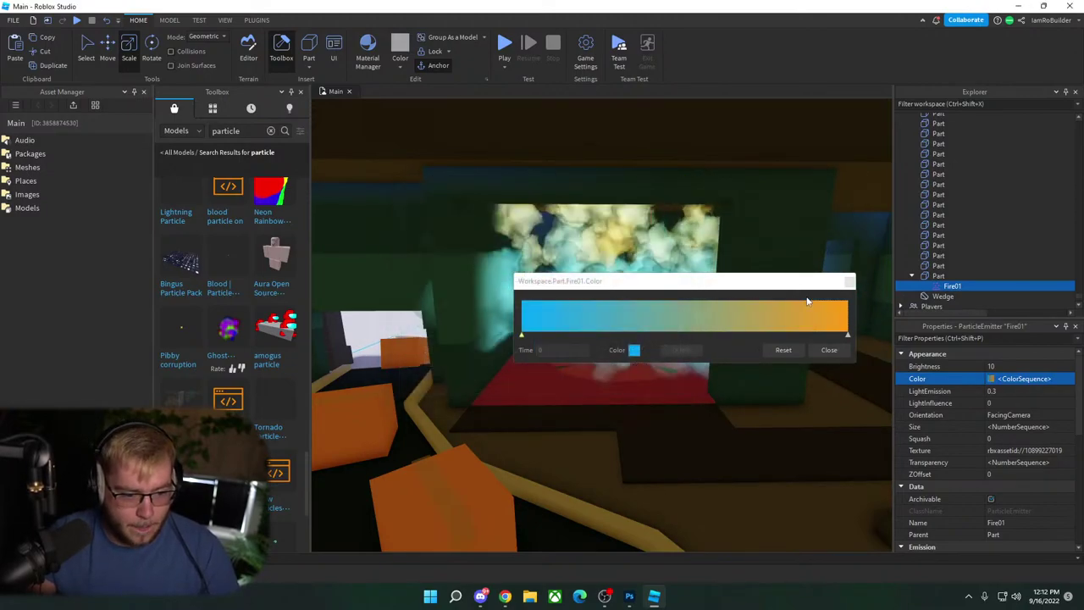
{"action": "left_click", "coordinate": [849, 334]}
{"action": "left_click", "coordinate": [635, 350]}
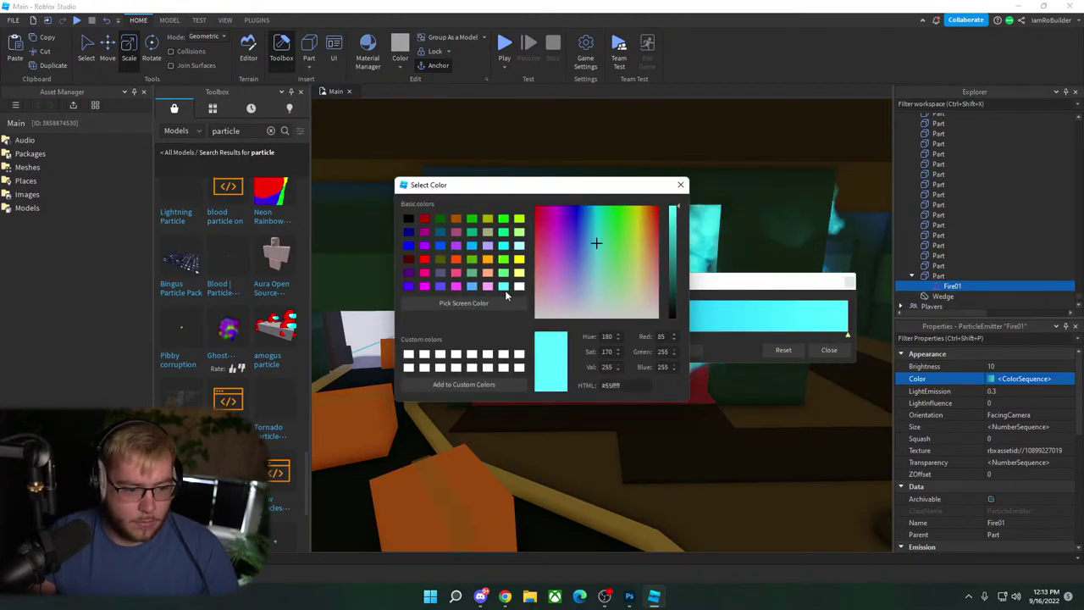
{"action": "left_click", "coordinate": [679, 187]}
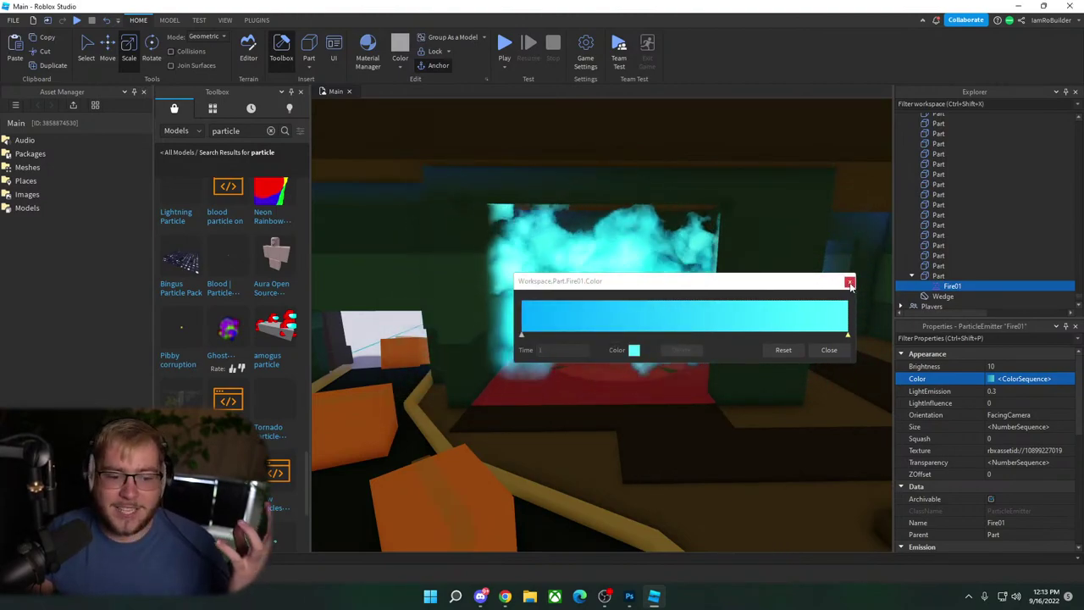
{"action": "left_click", "coordinate": [850, 283]}
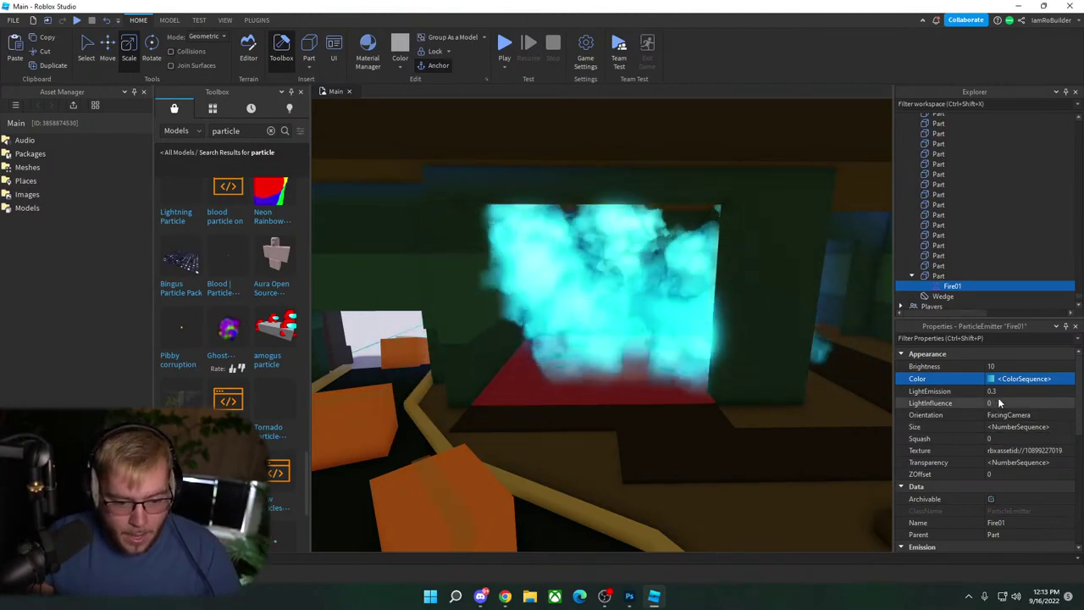
Step: Make the pink floor slab in the small room invisible by setting its Transparency to 1
{"action": "scroll", "coordinate": [1018, 474], "scroll_direction": "down", "scroll_amount": 5}
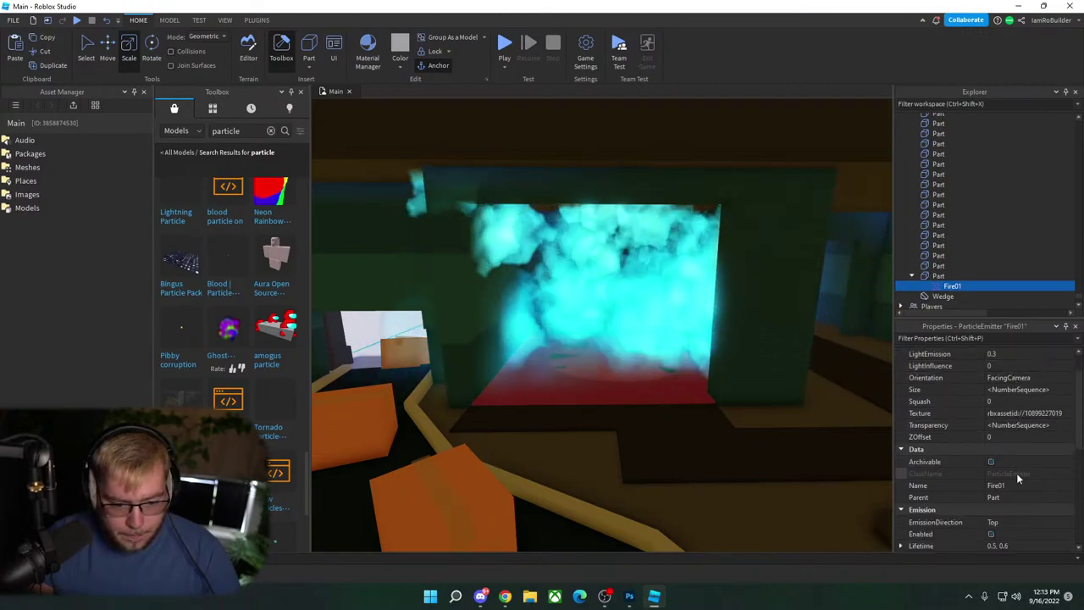
{"action": "scroll", "coordinate": [1022, 481], "scroll_direction": "down", "scroll_amount": 2}
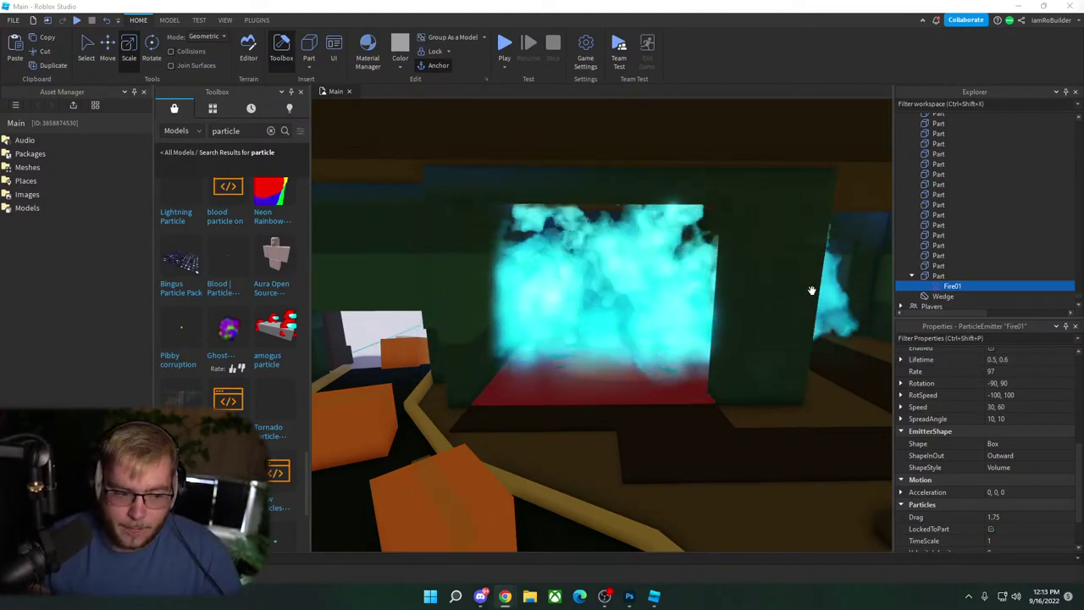
{"action": "key", "text": "d"}
{"action": "right_click_drag", "start_coordinate": [668, 314], "coordinate": [666, 314]}
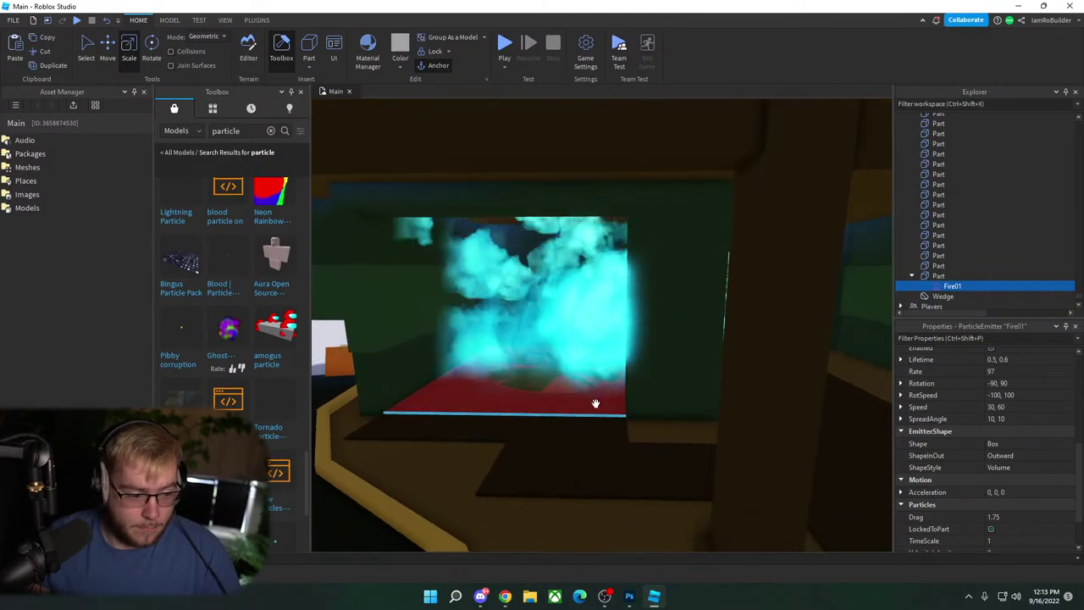
{"action": "left_click", "coordinate": [598, 404]}
{"action": "right_click_drag", "start_coordinate": [608, 387], "coordinate": [608, 387]}
{"action": "left_click_drag", "start_coordinate": [541, 371], "coordinate": [509, 369]}
{"action": "right_click_drag", "start_coordinate": [536, 368], "coordinate": [536, 368]}
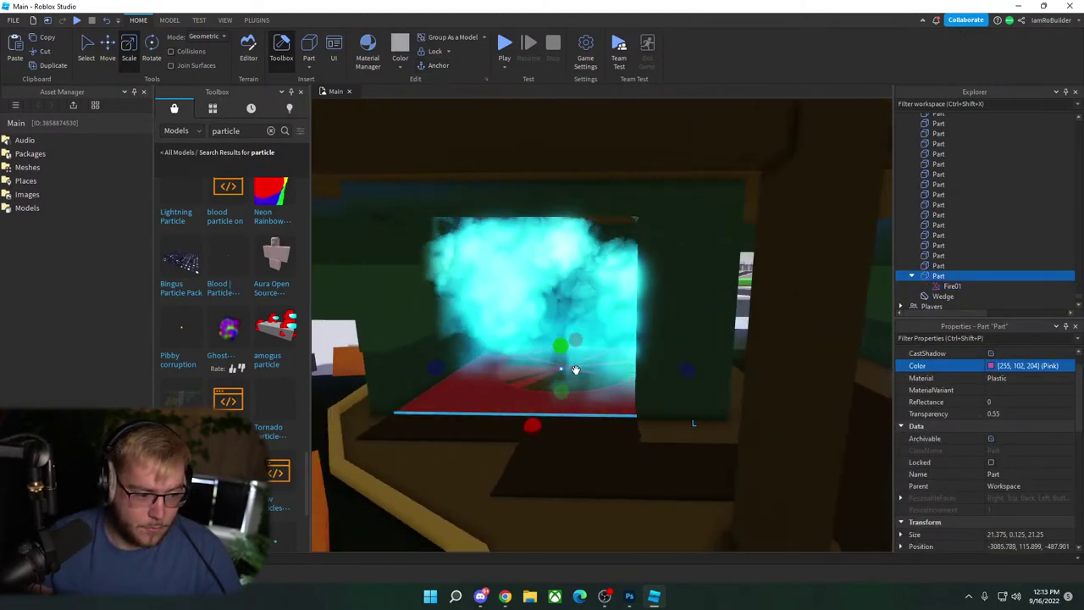
{"action": "key", "text": "a"}
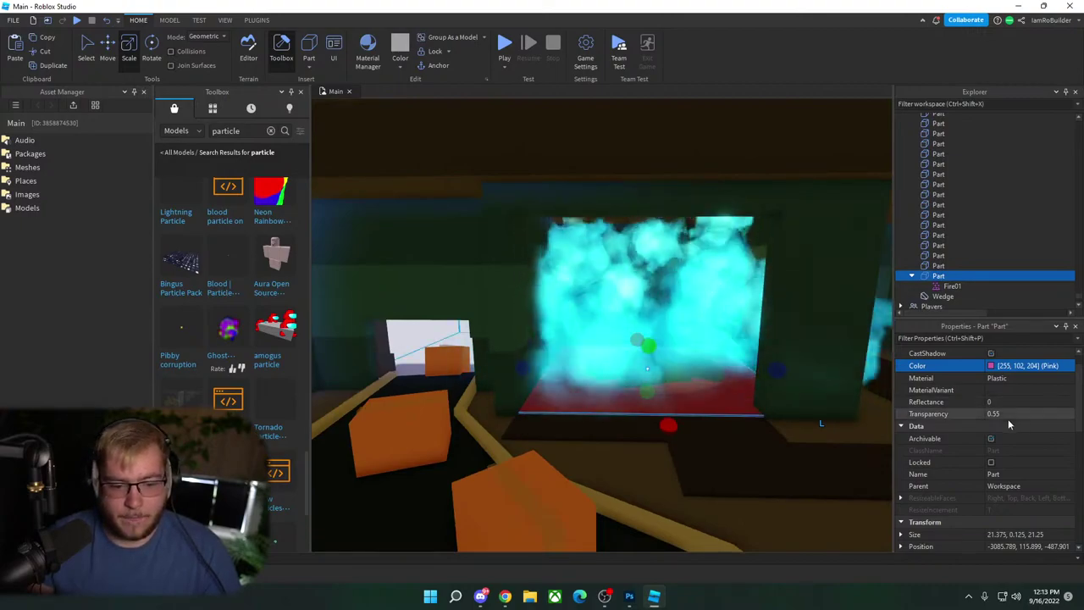
{"action": "left_click", "coordinate": [1010, 415]}
{"action": "type", "text": "1"}
{"action": "key", "text": "Return"}
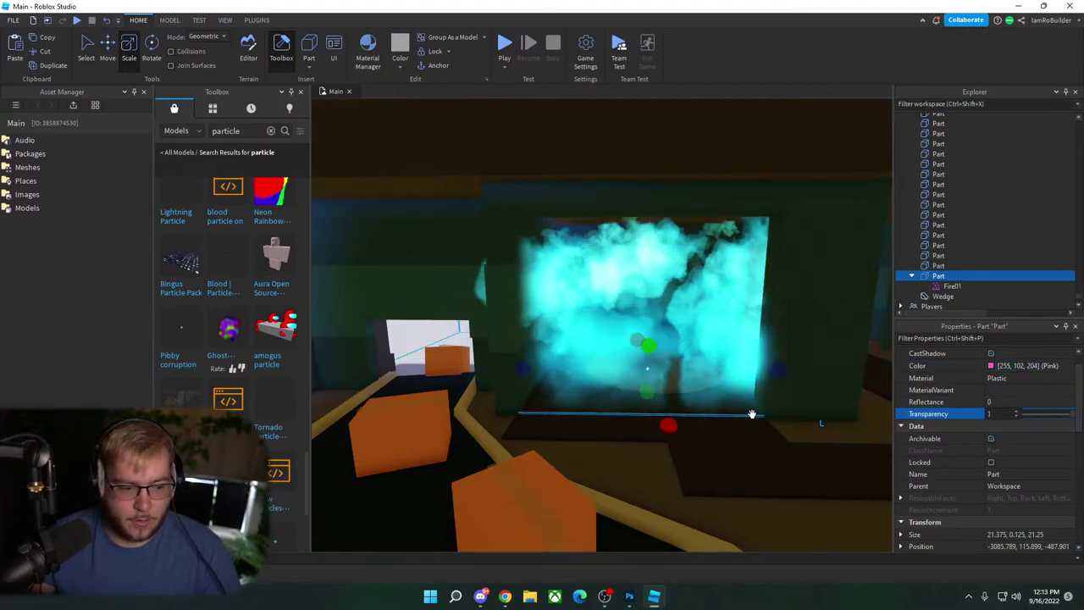
Step: Group the invisible slab with the Meet Freezer model and place the slab inside Meet Freezer
{"action": "left_click", "coordinate": [840, 313]}
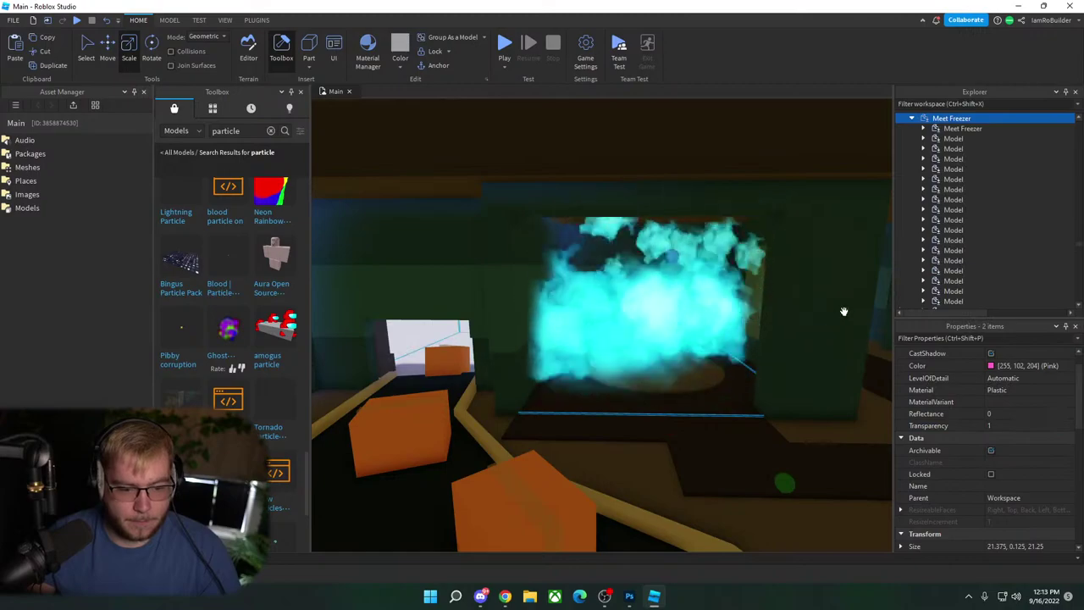
{"action": "key", "text": "ctrl+g"}
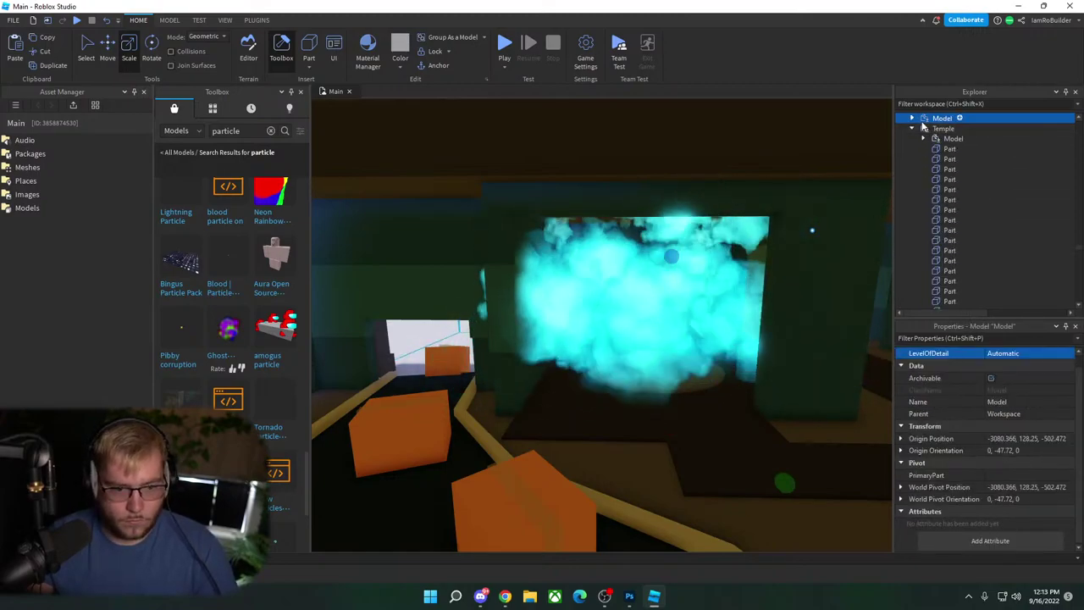
{"action": "left_click_drag", "start_coordinate": [948, 139], "coordinate": [944, 129]}
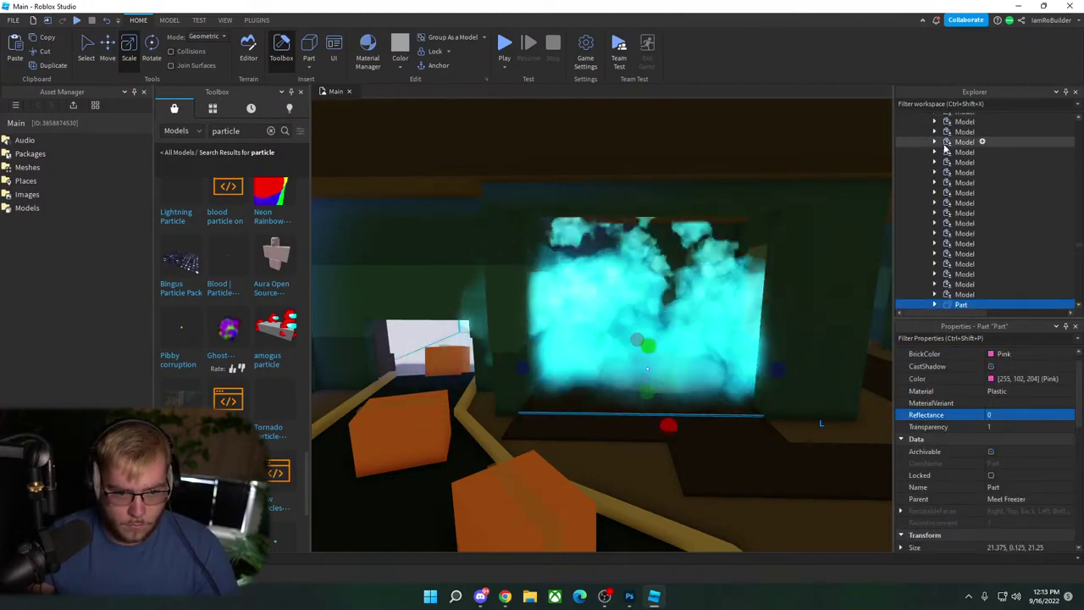
{"action": "scroll", "coordinate": [945, 144], "scroll_direction": "up", "scroll_amount": 8}
{"action": "left_click", "coordinate": [943, 252]}
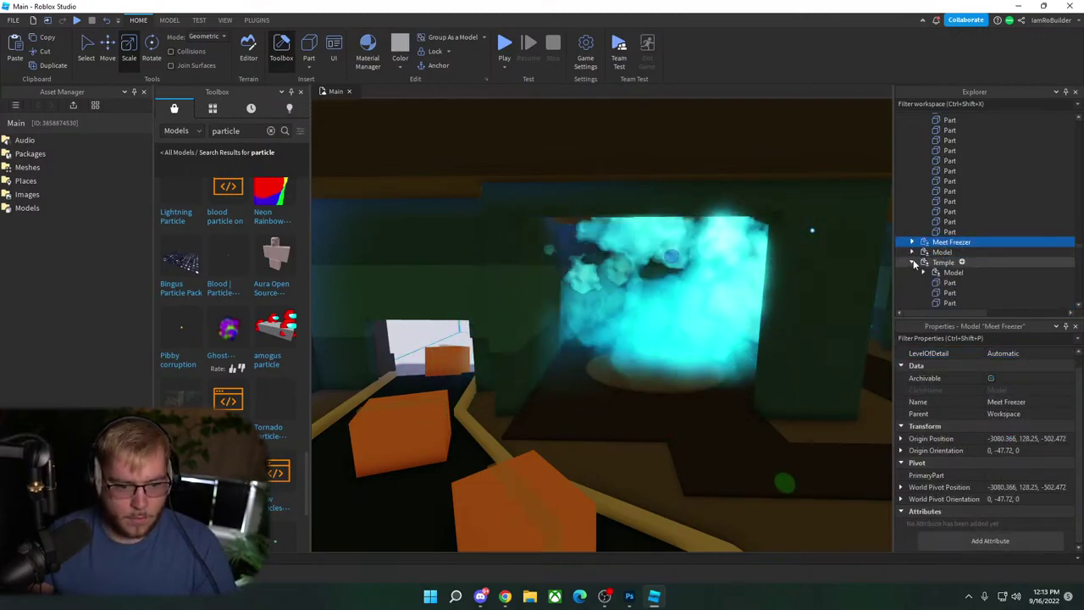
Step: Move the Meet Freezer building aside temporarily to look for parts missing from its model, and restore its position
{"action": "key", "text": "f"}
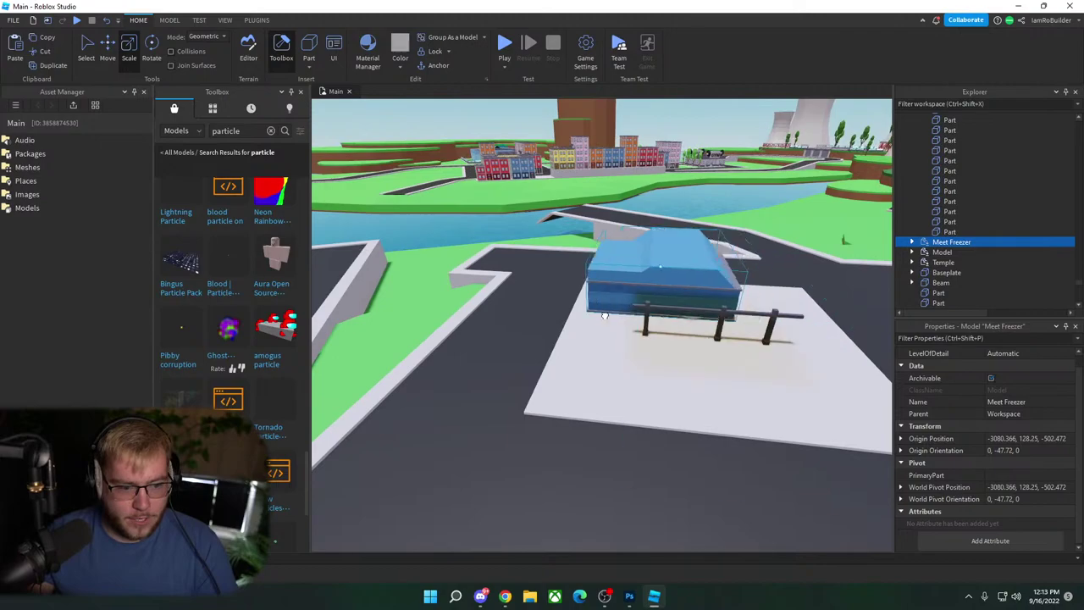
{"action": "left_click_drag", "start_coordinate": [604, 315], "coordinate": [536, 319]}
{"action": "right_click_drag", "start_coordinate": [608, 310], "coordinate": [688, 341]}
{"action": "key", "text": "w"}
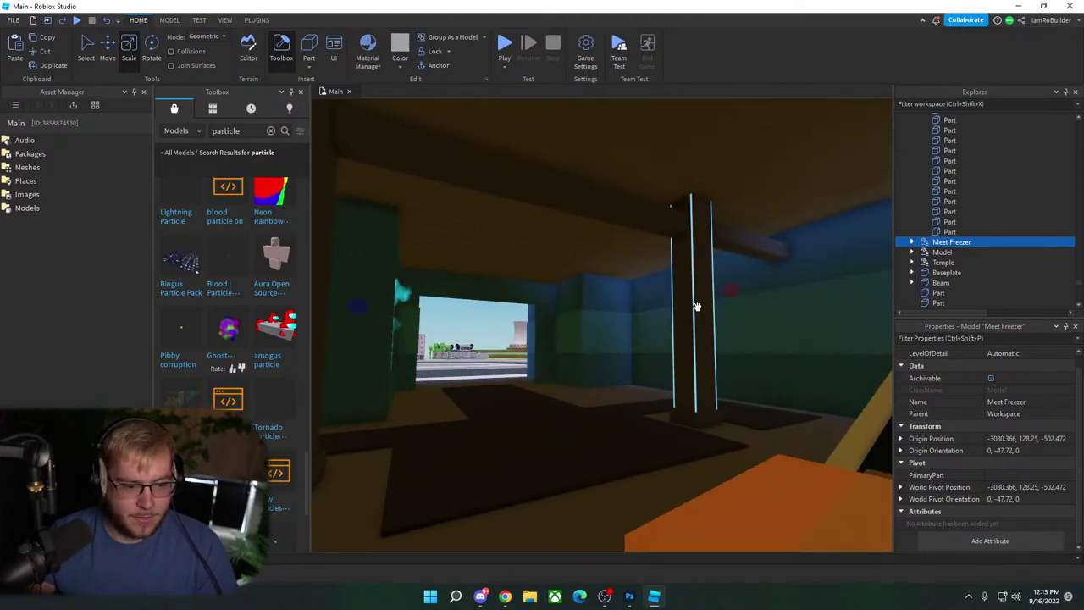
Step: Select the left-out interior pillars together with the Meet Freezer building and group them into one model
{"action": "left_click", "coordinate": [696, 307]}
{"action": "right_click_drag", "start_coordinate": [612, 204], "coordinate": [671, 248]}
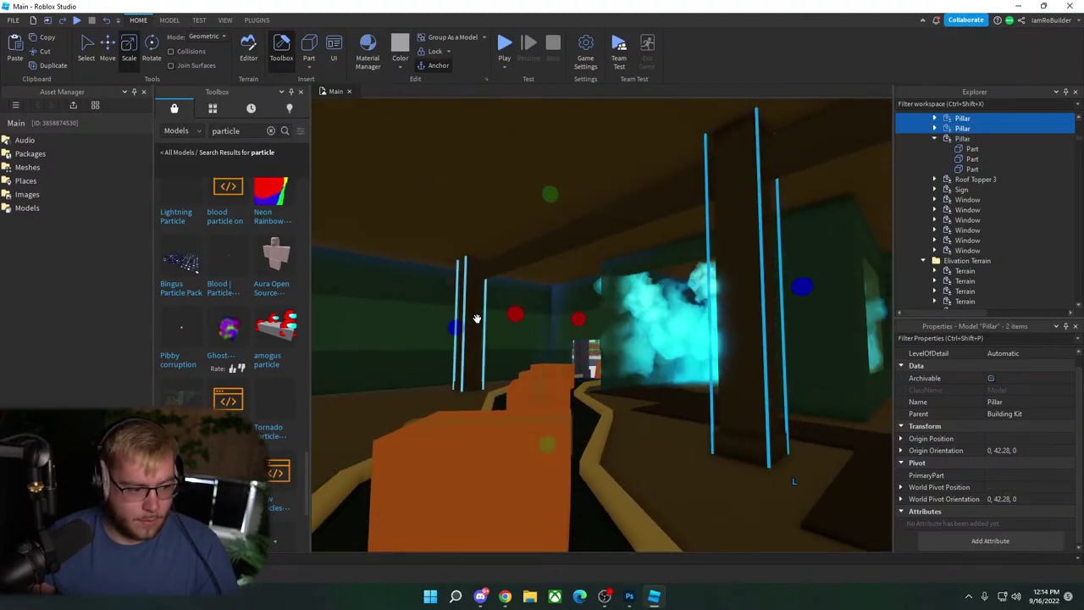
{"action": "left_click", "coordinate": [843, 337], "text": "ctrl"}
{"action": "key", "text": "f"}
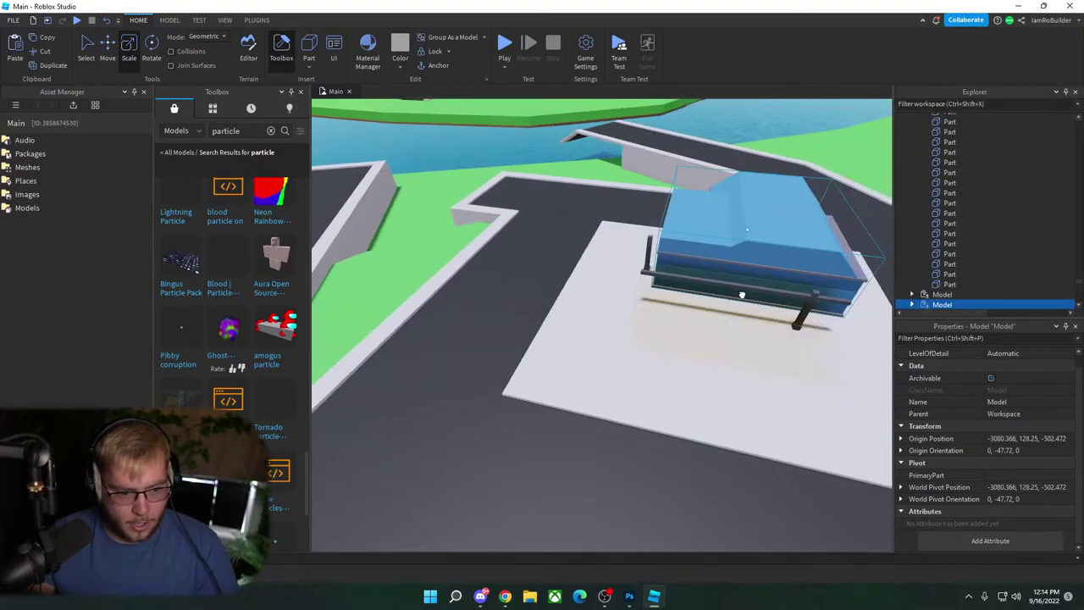
Step: Add another left-behind post under the overhead beam to the building's group and test-move the building again
{"action": "right_click_drag", "start_coordinate": [564, 283], "coordinate": [564, 282]}
{"action": "key", "text": "w"}
{"action": "left_click", "coordinate": [626, 272]}
{"action": "left_click", "coordinate": [676, 190], "text": "ctrl"}
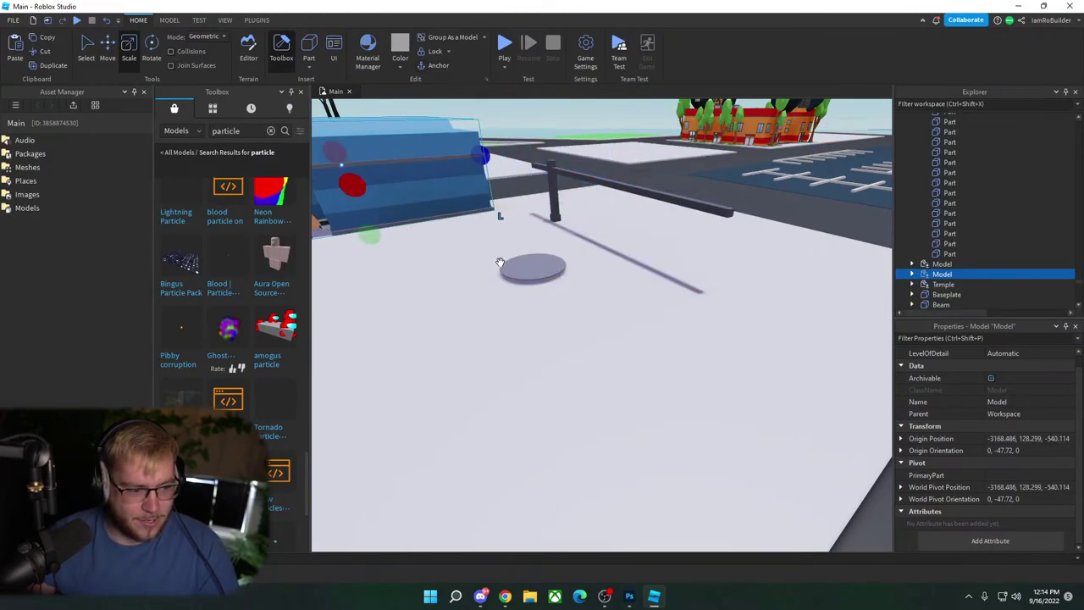
Step: Select the round floor disc, the overhead beam and the remaining pillar, and group them with the warehouse model
{"action": "scroll", "coordinate": [564, 278], "scroll_direction": "up", "scroll_amount": 10}
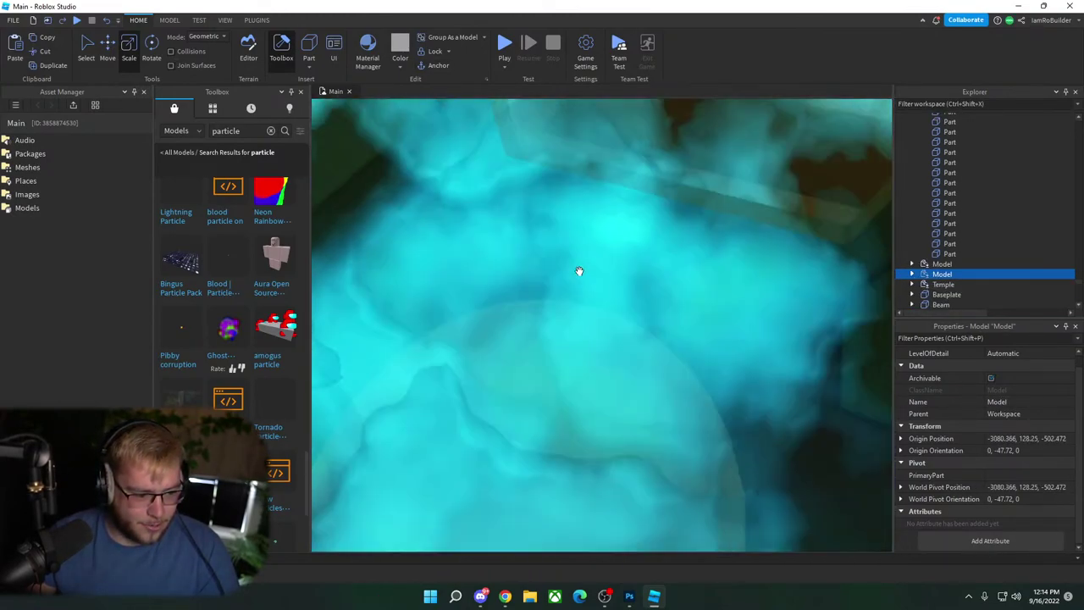
{"action": "scroll", "coordinate": [619, 339], "scroll_direction": "up", "scroll_amount": 10}
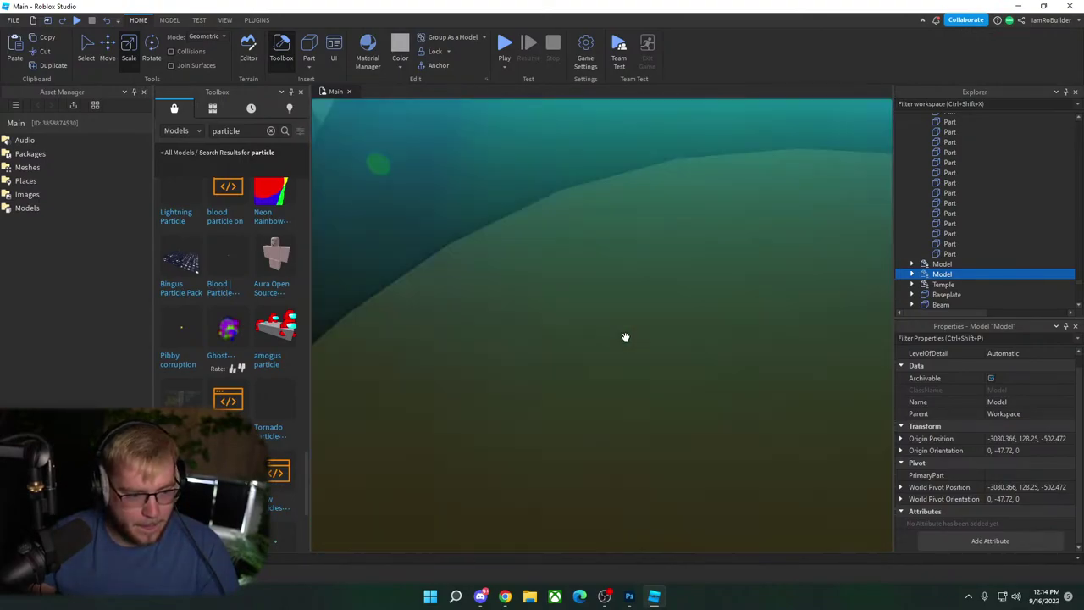
{"action": "scroll", "coordinate": [625, 338], "scroll_direction": "up", "scroll_amount": 6}
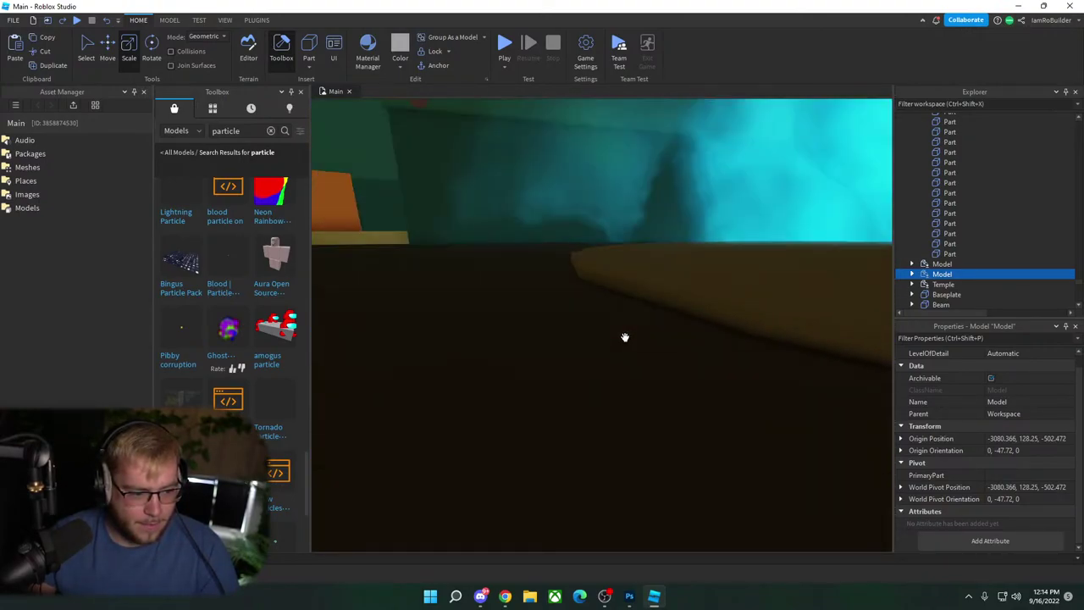
{"action": "mouse_move", "coordinate": [678, 292]}
{"action": "right_mouse_down"}
{"action": "mouse_move", "coordinate": [671, 302]}
{"action": "mouse_move", "coordinate": [688, 305]}
{"action": "right_mouse_up"}
{"action": "left_click", "coordinate": [686, 307], "text": "ctrl"}
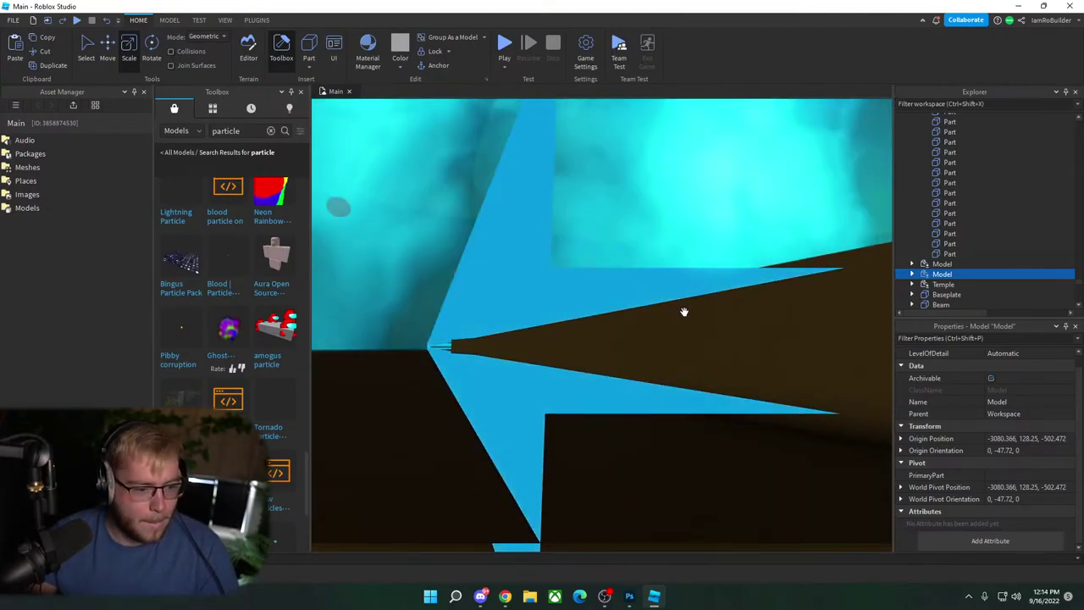
{"action": "right_click_drag", "start_coordinate": [630, 325], "coordinate": [631, 324]}
{"action": "left_click", "coordinate": [801, 274], "text": "ctrl"}
{"action": "left_click", "coordinate": [801, 274], "text": "ctrl"}
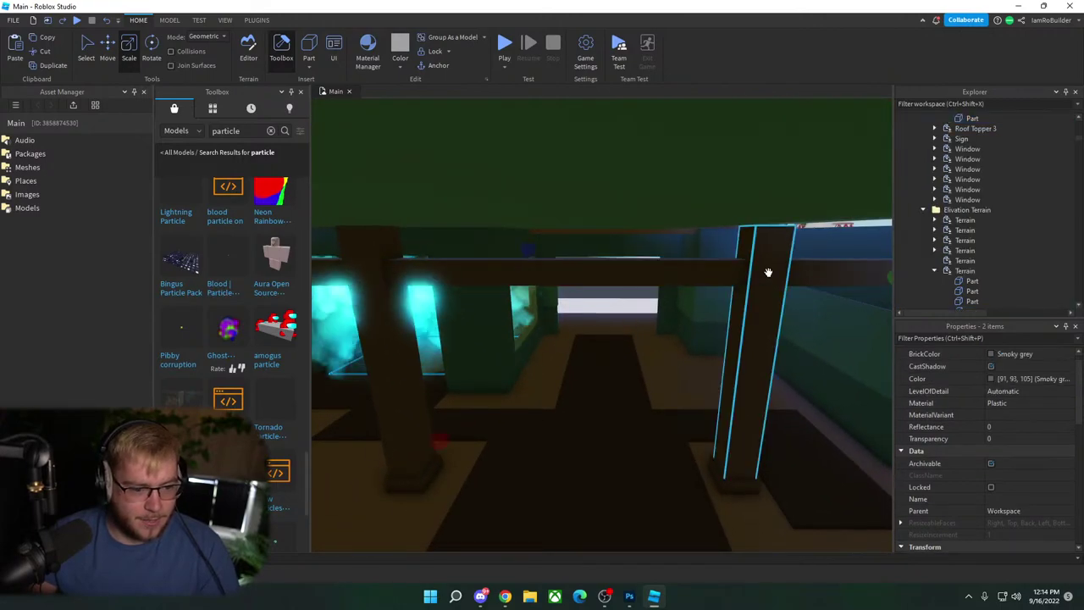
{"action": "left_click", "coordinate": [769, 272], "text": "ctrl"}
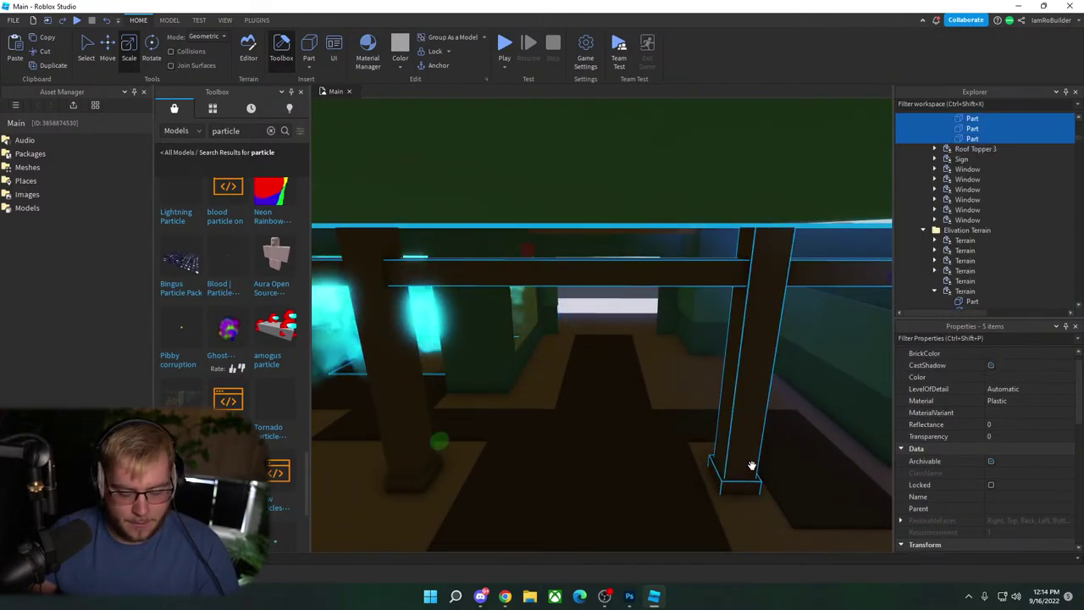
{"action": "key", "text": "ctrl+g"}
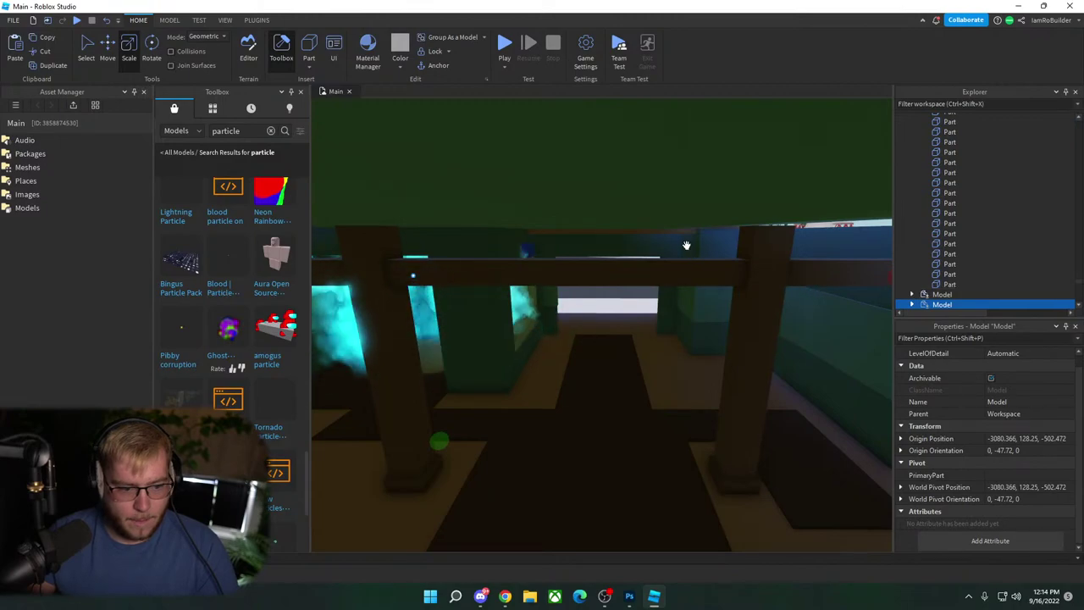
Step: Test-move the grouped warehouse model to check for left-behind parts, and undo the move
{"action": "left_click", "coordinate": [673, 175]}
{"action": "scroll", "coordinate": [753, 239], "scroll_direction": "down", "scroll_amount": 4}
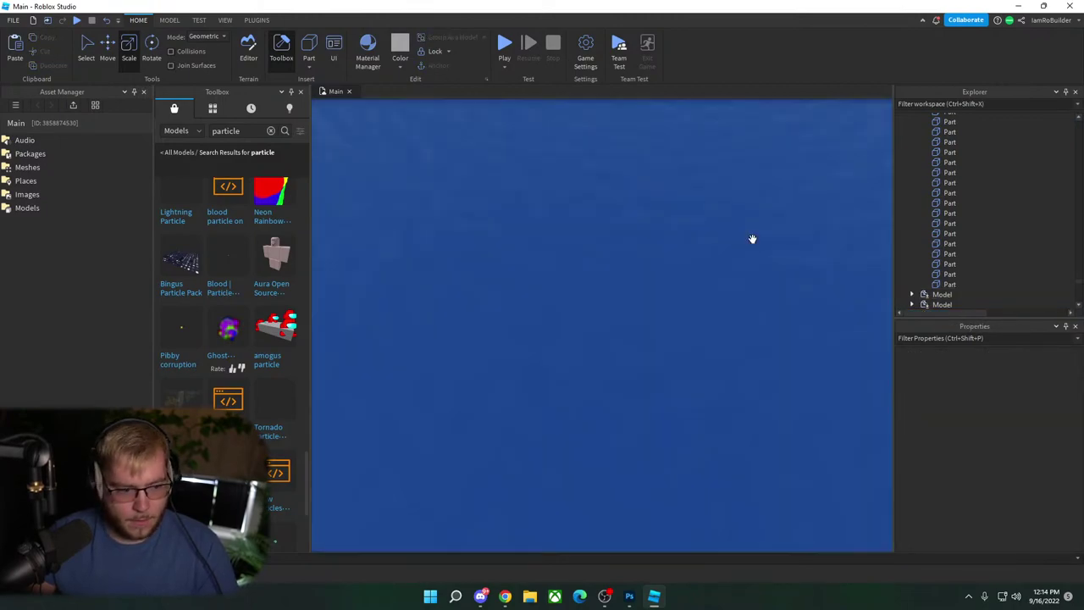
{"action": "scroll", "coordinate": [752, 239], "scroll_direction": "down", "scroll_amount": 3}
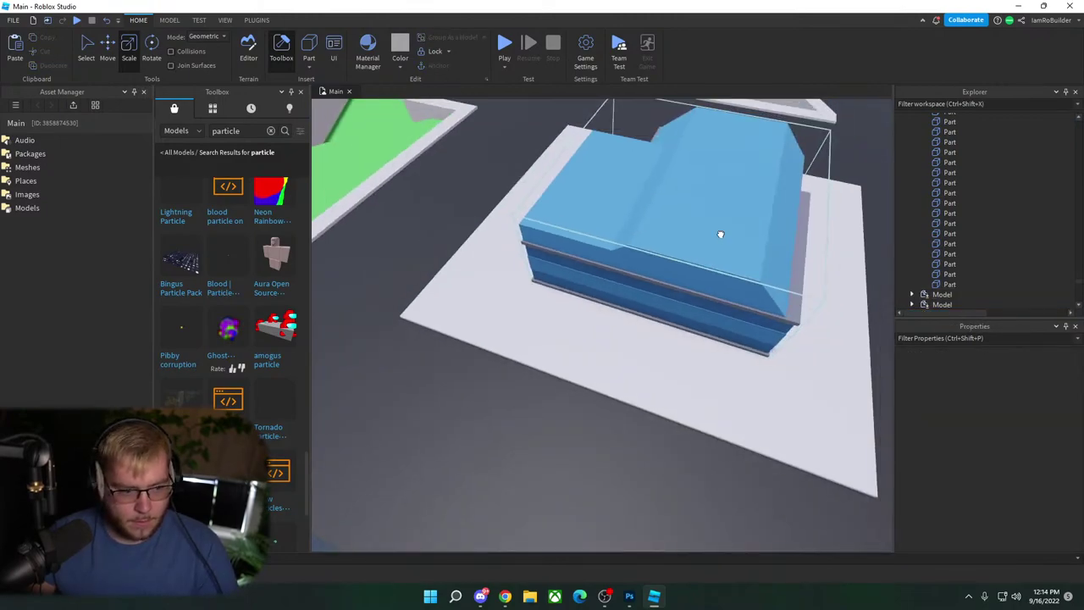
{"action": "left_click_drag", "start_coordinate": [719, 235], "coordinate": [496, 220]}
{"action": "key", "text": "ctrl+z"}
Step: Move the four loose parts from the outer warehouse group into the innermost nested model beside Meet Freezer
{"action": "scroll", "coordinate": [1020, 243], "scroll_direction": "down", "scroll_amount": 4}
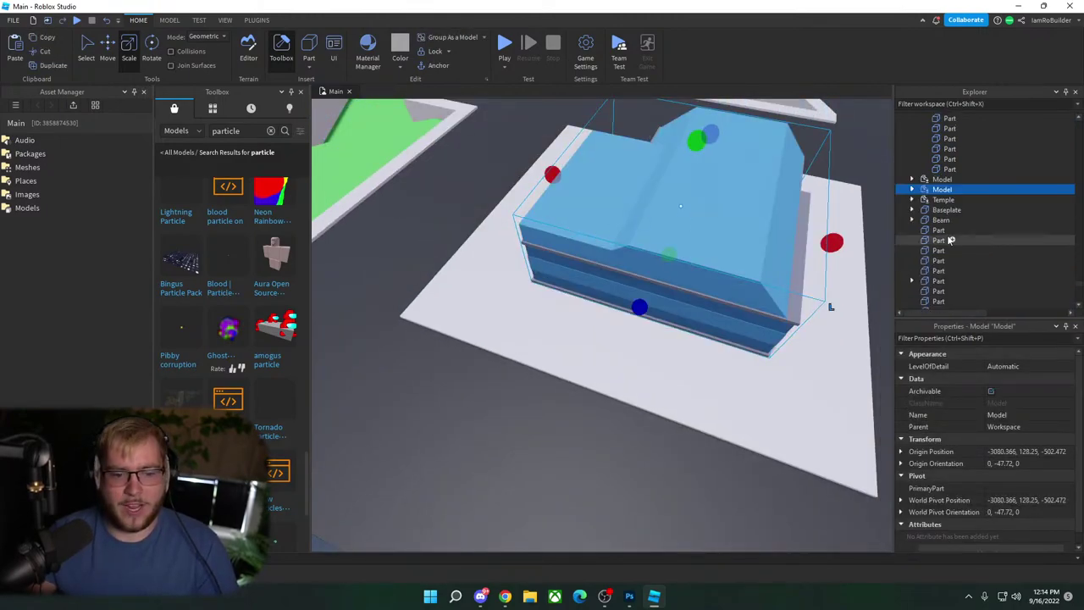
{"action": "left_click", "coordinate": [950, 209]}
{"action": "left_click", "coordinate": [950, 240], "text": "shift"}
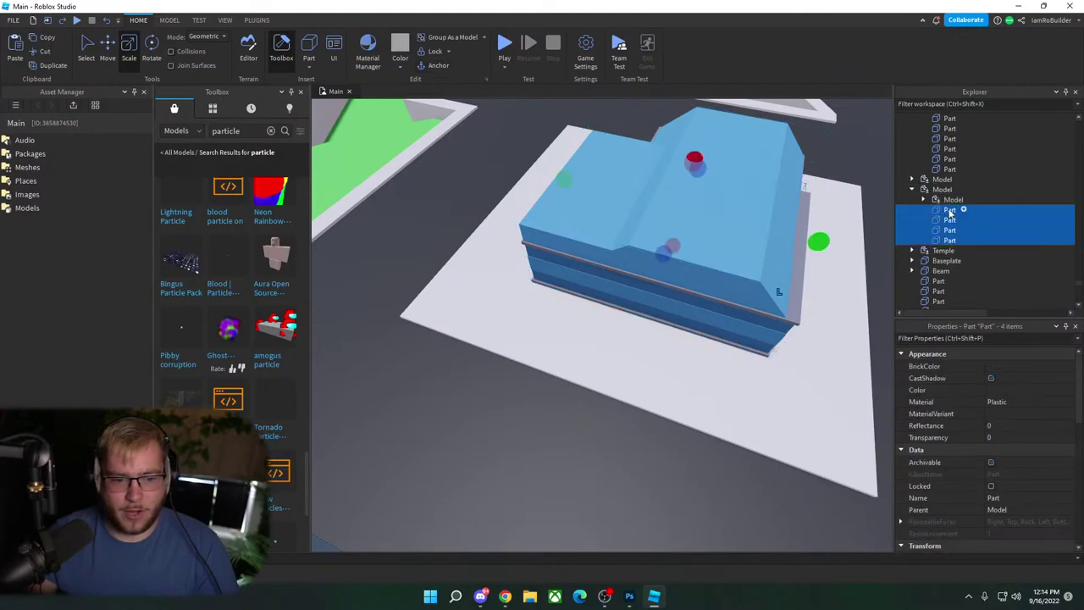
{"action": "left_click", "coordinate": [924, 199]}
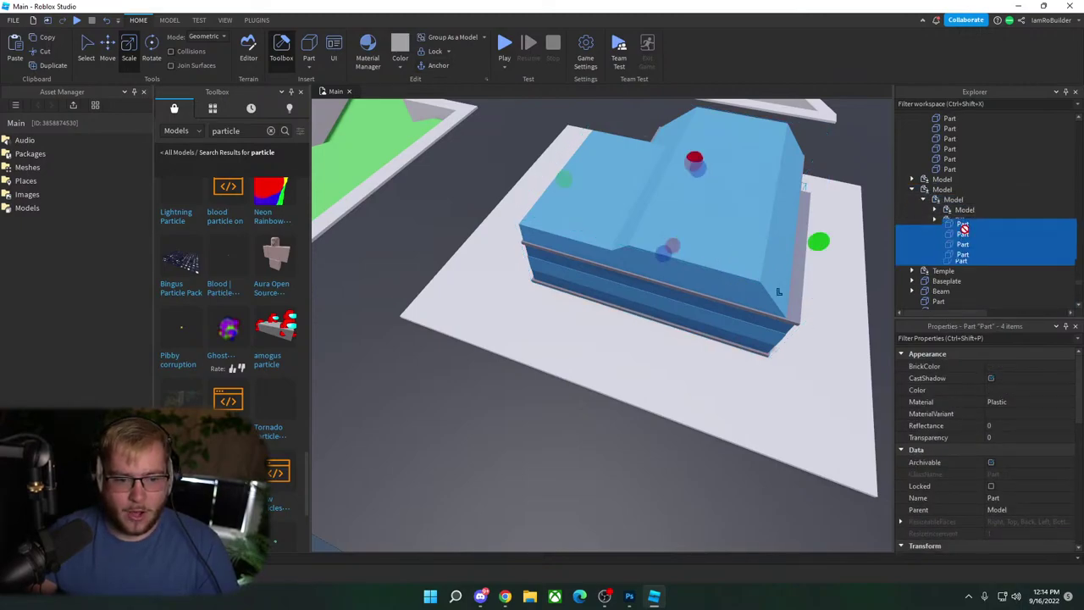
{"action": "left_click_drag", "start_coordinate": [964, 229], "coordinate": [966, 230]}
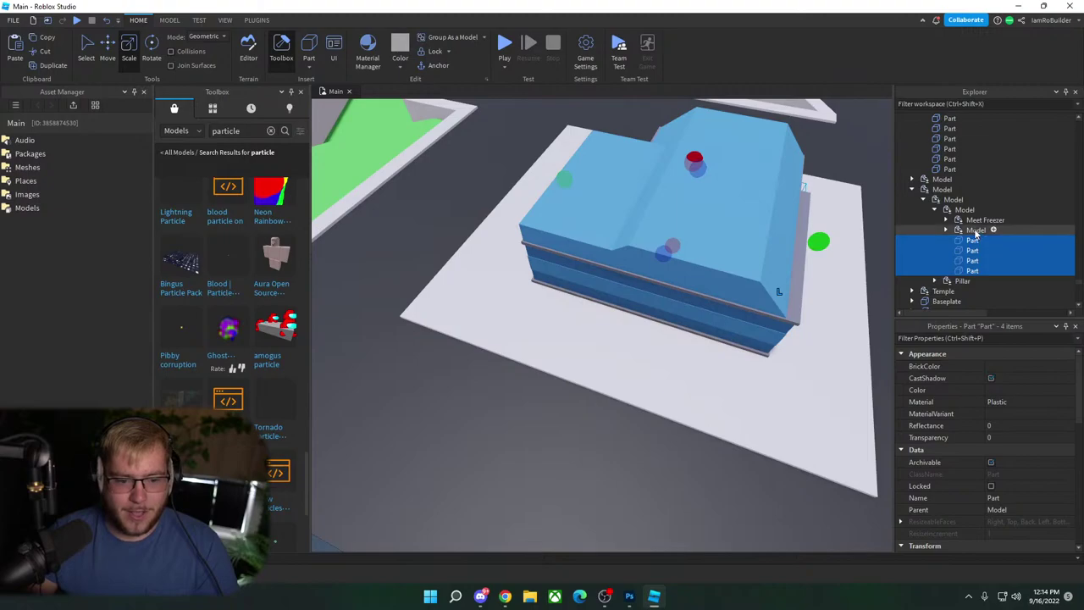
Step: Move the loose parts, nested model and pillars into the Meet Freezer model and place that model directly under Workspace
{"action": "left_click", "coordinate": [975, 232]}
{"action": "left_click", "coordinate": [970, 232], "text": "shift"}
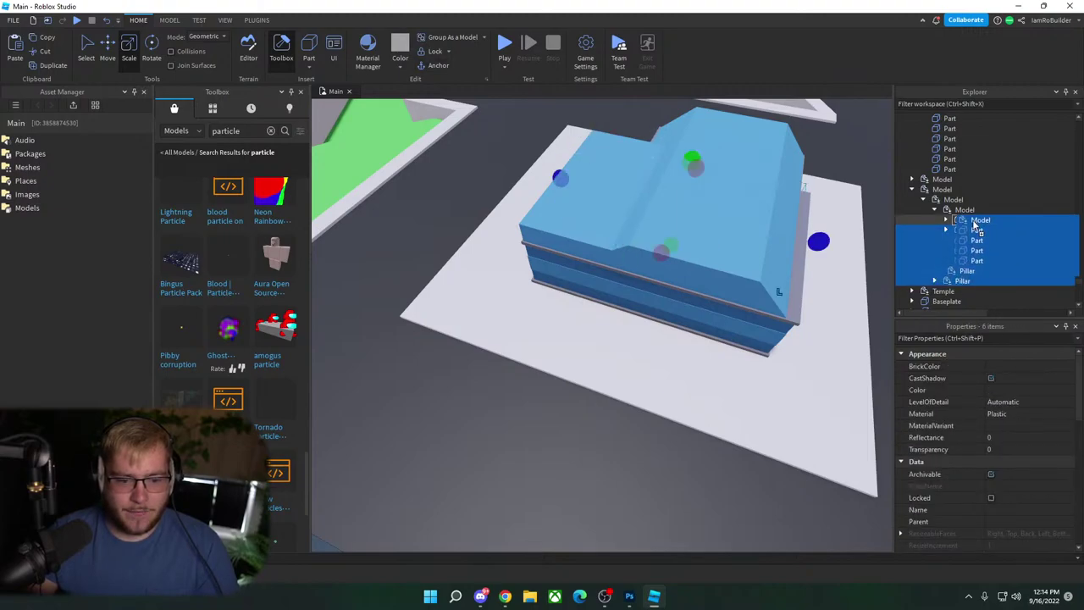
{"action": "left_click_drag", "start_coordinate": [976, 225], "coordinate": [973, 238]}
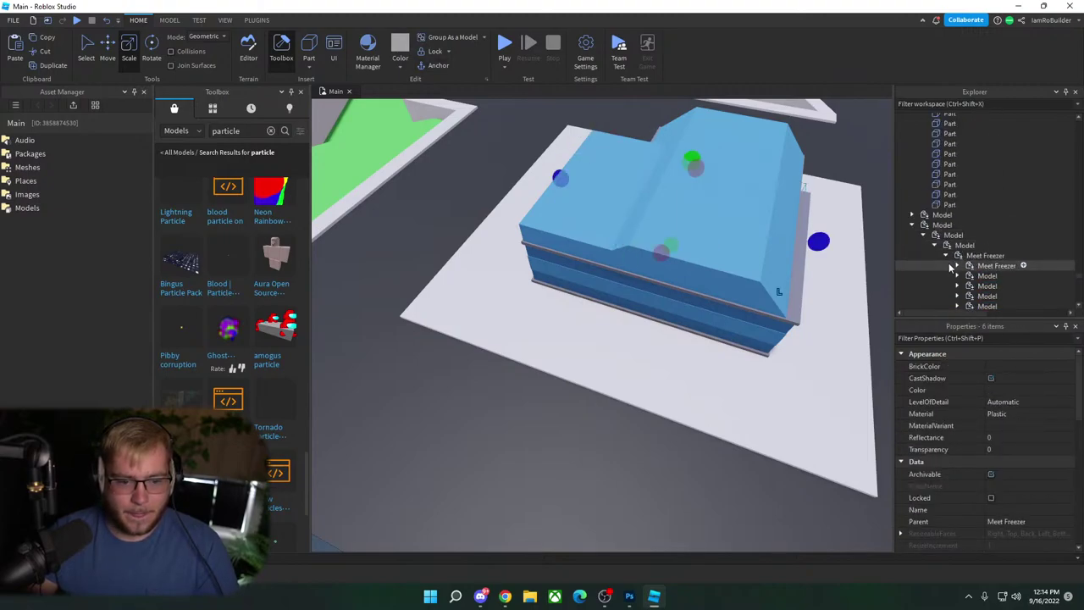
{"action": "left_click", "coordinate": [955, 236]}
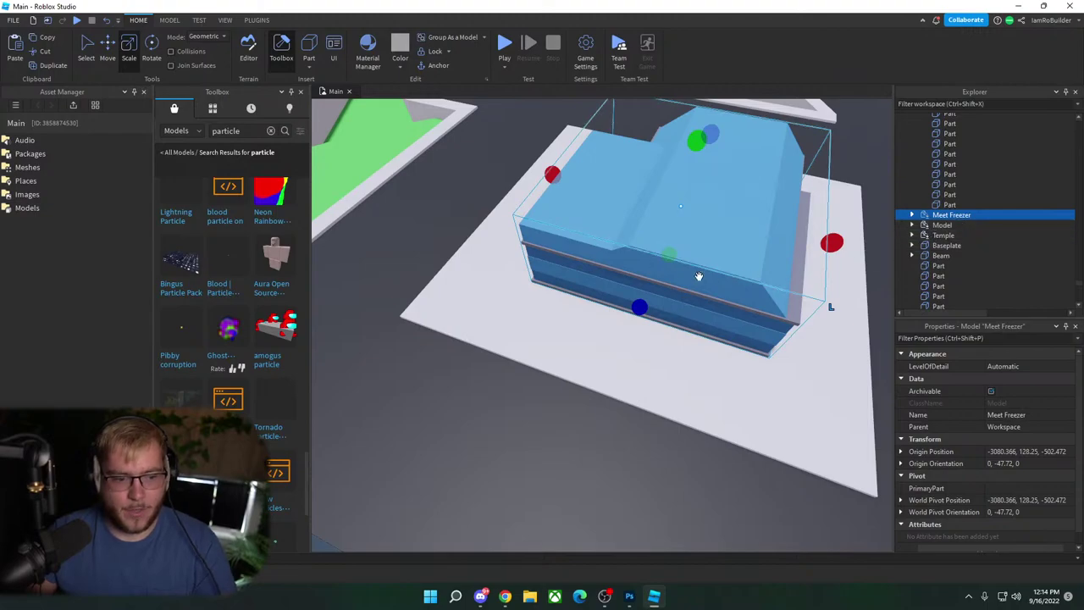
Step: Collapse the Buildings folder and the Haunted House model in the Explorer
{"action": "scroll", "coordinate": [944, 193], "scroll_direction": "up", "scroll_amount": 10}
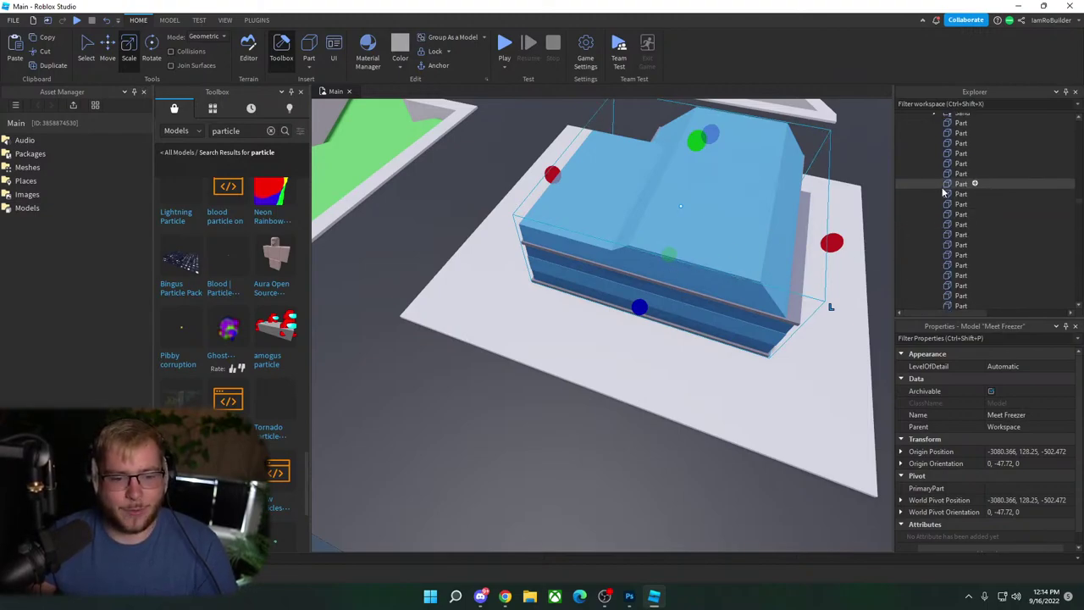
{"action": "scroll", "coordinate": [943, 193], "scroll_direction": "up", "scroll_amount": 10}
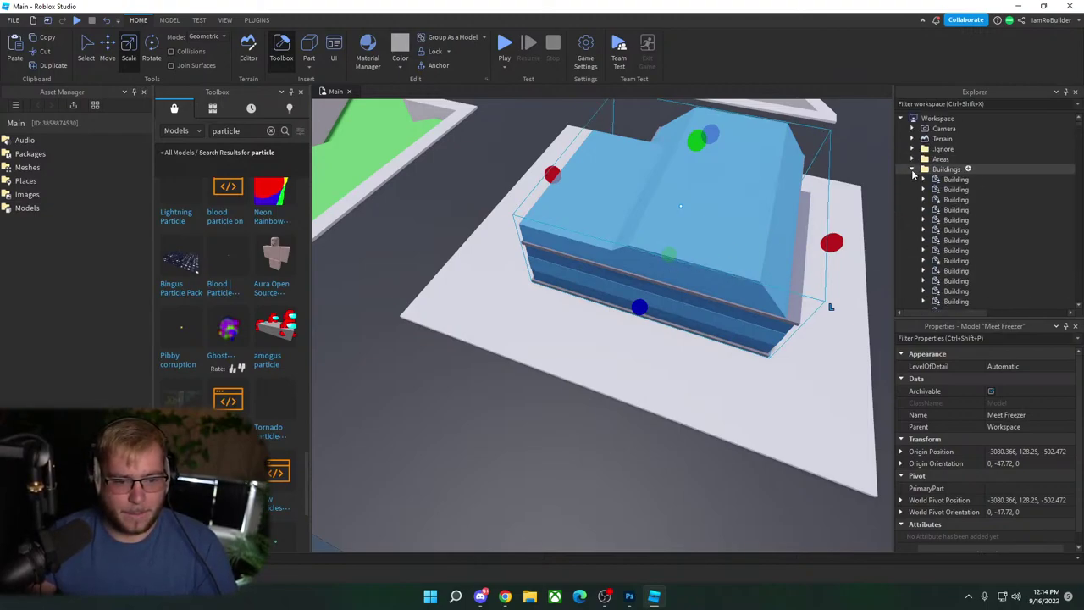
{"action": "left_click", "coordinate": [912, 189]}
{"action": "scroll", "coordinate": [931, 228], "scroll_direction": "down", "scroll_amount": 4}
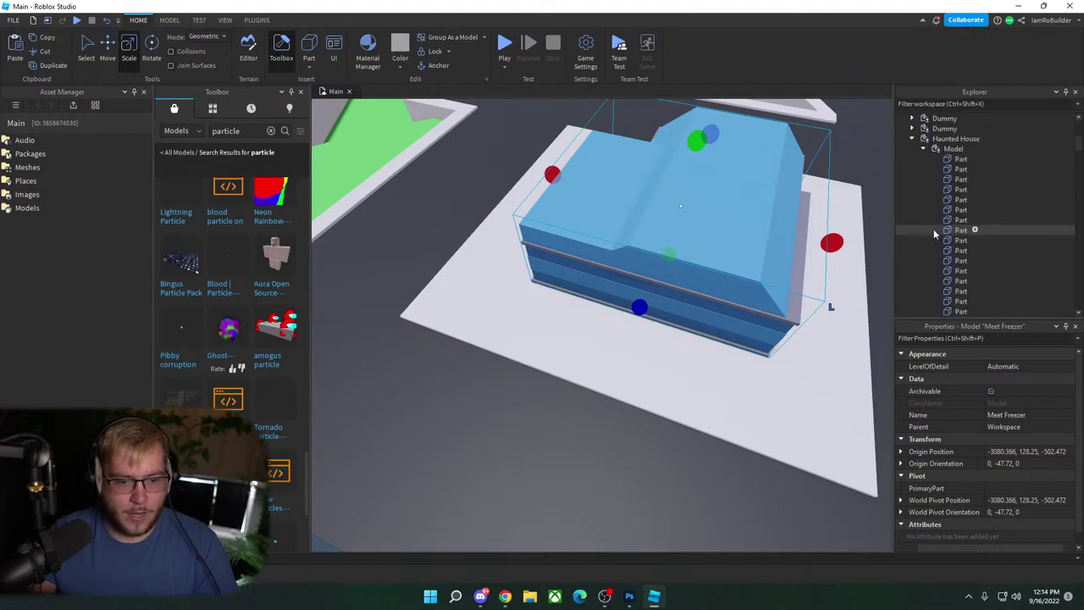
{"action": "left_click", "coordinate": [913, 139]}
Step: Move the Meet Freezer building off its plot onto the grey platform with the city buildings and rotate it to orientation 0, 0, 0
{"action": "right_click_drag", "start_coordinate": [698, 282], "coordinate": [696, 276]}
{"action": "scroll", "coordinate": [697, 276], "scroll_direction": "down", "scroll_amount": 2}
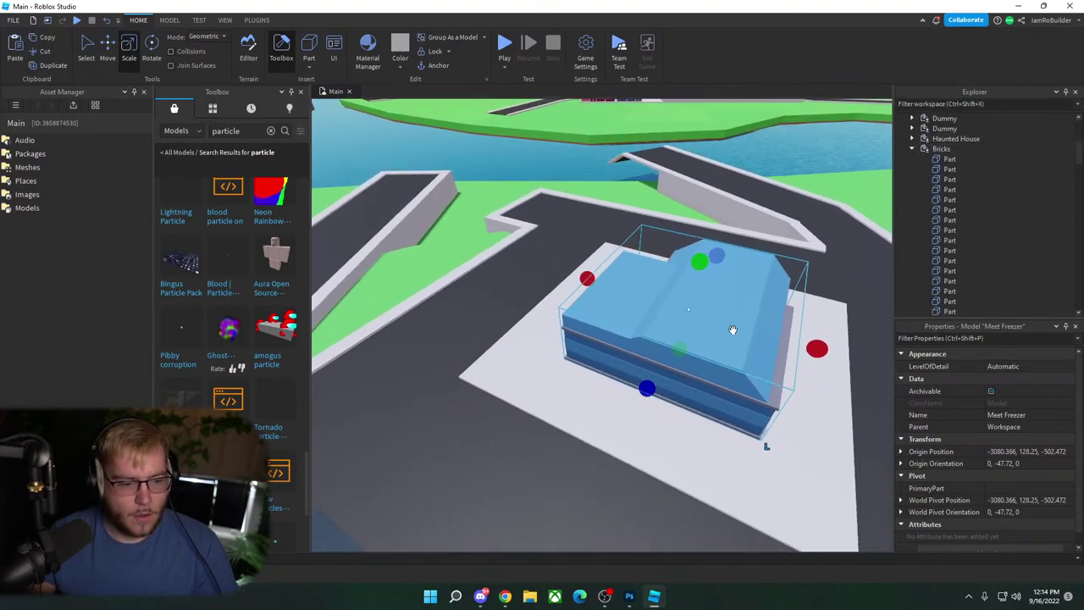
{"action": "left_click_drag", "start_coordinate": [731, 331], "coordinate": [573, 344]}
{"action": "right_click_drag", "start_coordinate": [573, 344], "coordinate": [572, 344]}
{"action": "left_click_drag", "start_coordinate": [572, 345], "coordinate": [671, 290]}
{"action": "key", "text": "ctrl+r"}
Step: Move the Temple from the sandy island onto the grey platform beside the Meet Freezer and rotate it to orientation 0, 0, 0
{"action": "right_click_drag", "start_coordinate": [518, 282], "coordinate": [504, 271]}
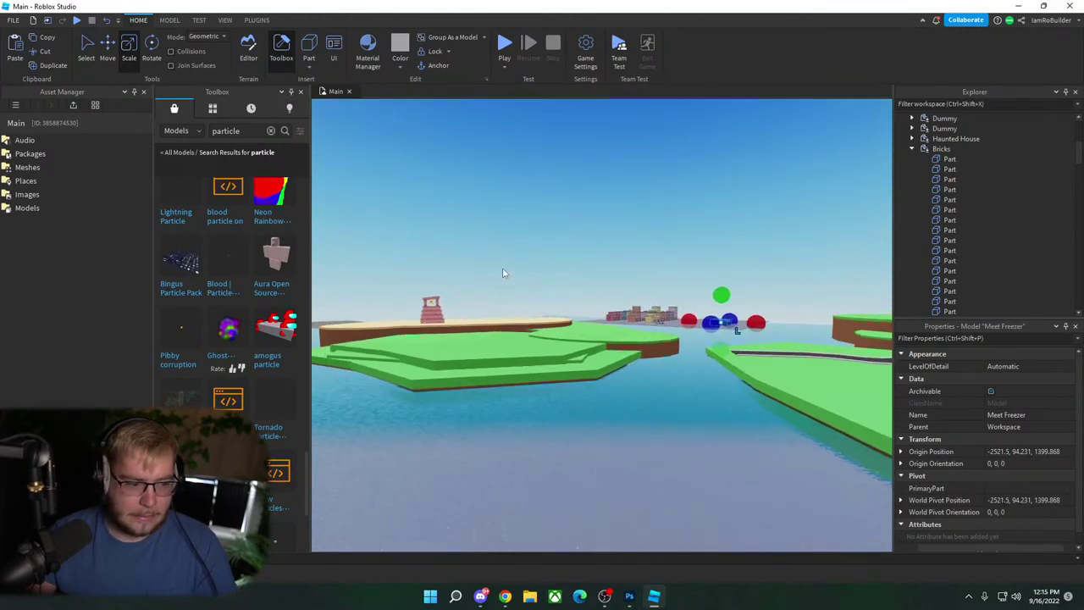
{"action": "left_click_drag", "start_coordinate": [439, 314], "coordinate": [710, 322]}
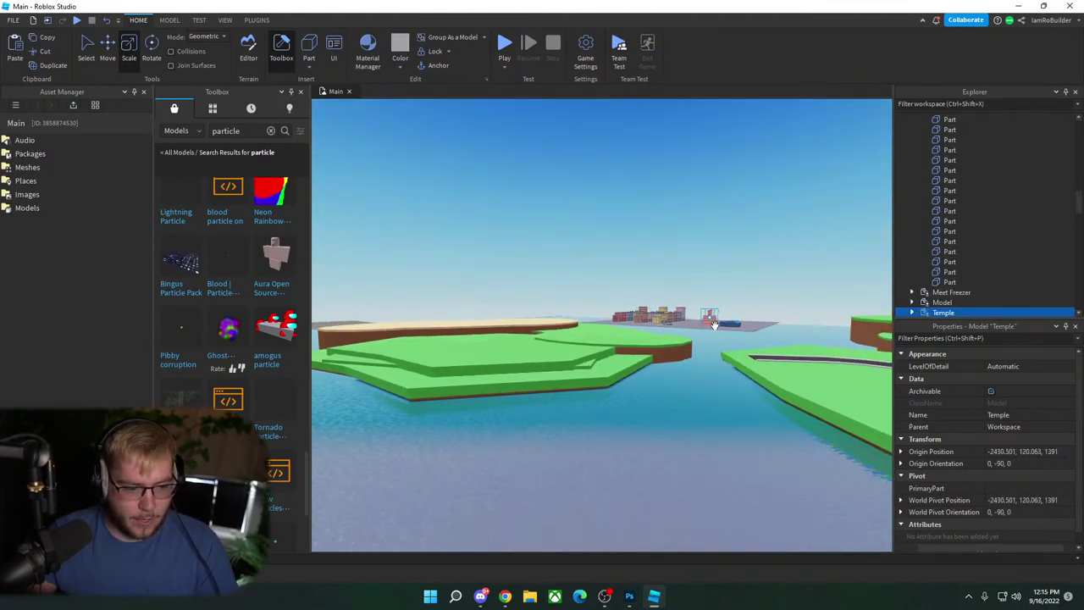
{"action": "key", "text": "f"}
{"action": "right_click_drag", "start_coordinate": [752, 287], "coordinate": [752, 286]}
{"action": "scroll", "coordinate": [752, 286], "scroll_direction": "down", "scroll_amount": 4}
{"action": "key", "text": "ctrl+r"}
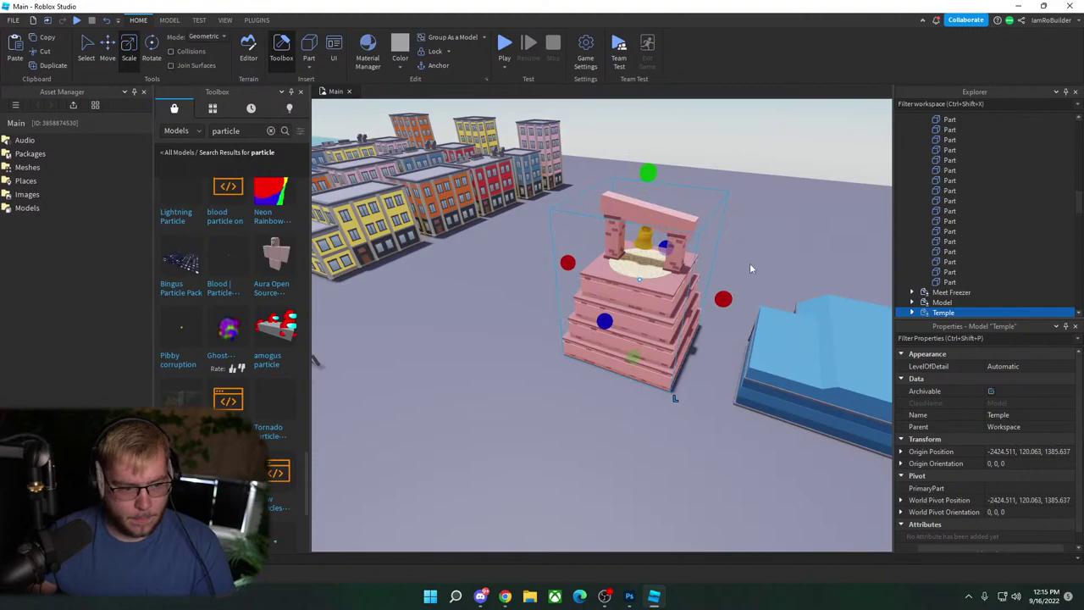
{"action": "left_click", "coordinate": [754, 255]}
Step: Select all sand-coloured top parts of the small island with Magic Wand and recolour them Bright green
{"action": "scroll", "coordinate": [758, 245], "scroll_direction": "down", "scroll_amount": 6}
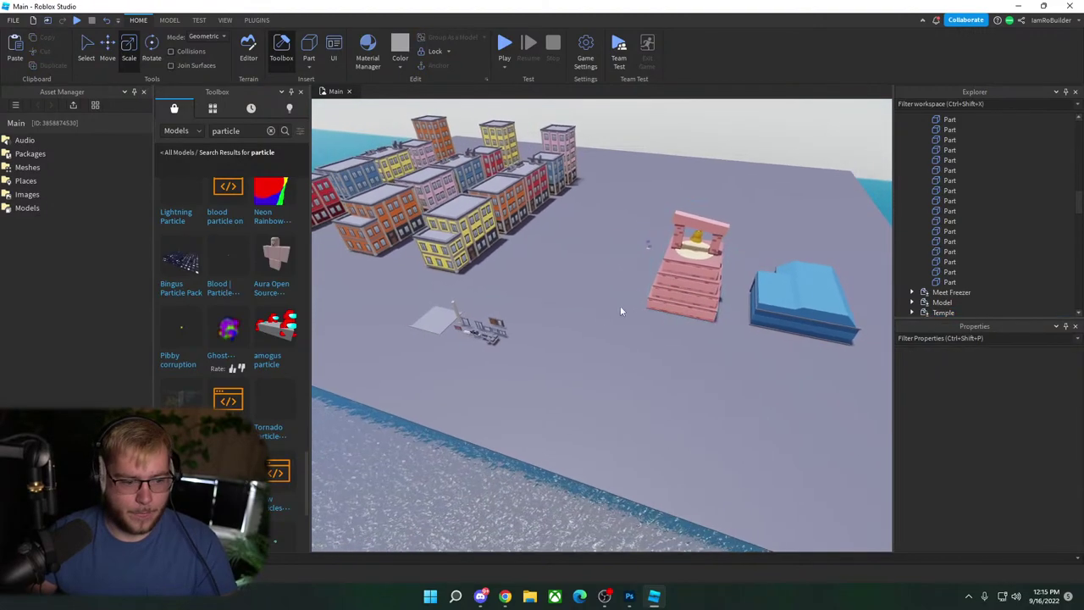
{"action": "right_click_drag", "start_coordinate": [621, 310], "coordinate": [578, 317]}
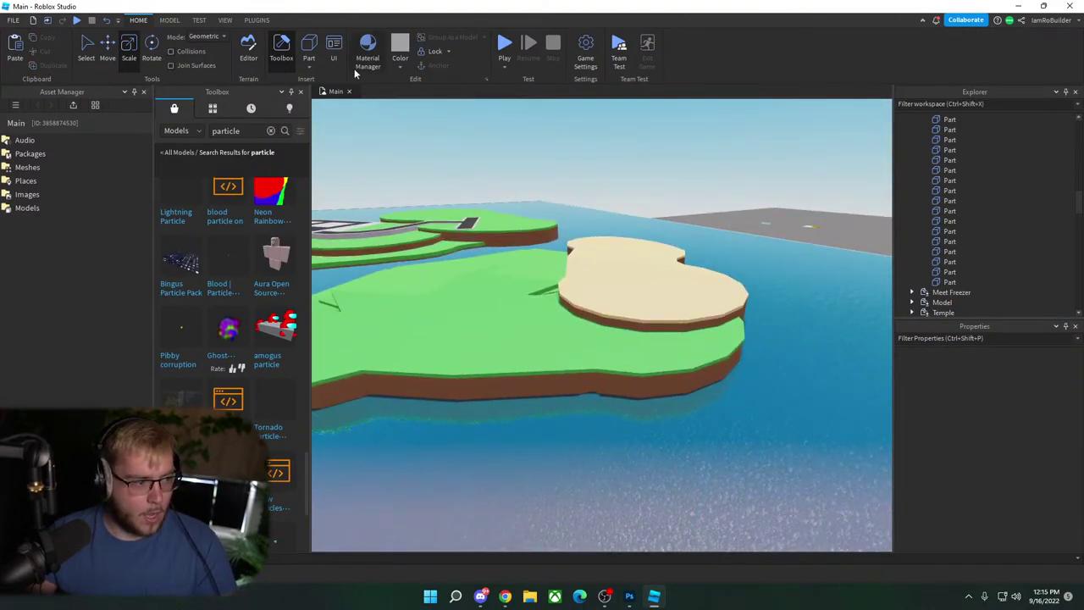
{"action": "left_click", "coordinate": [257, 20]}
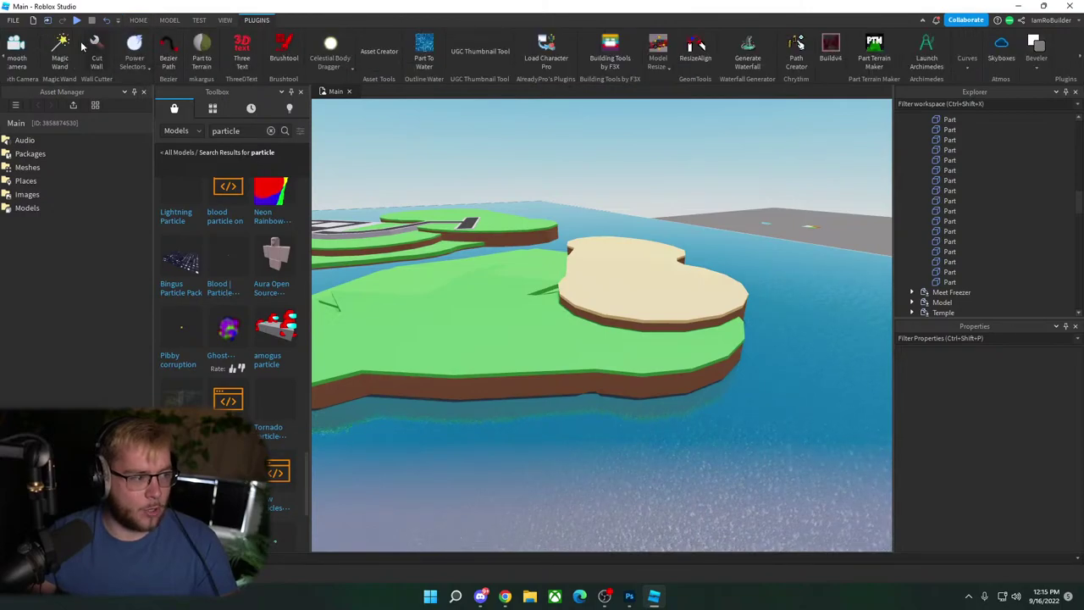
{"action": "left_click", "coordinate": [59, 51]}
{"action": "left_click", "coordinate": [576, 279]}
{"action": "left_click", "coordinate": [1000, 373]}
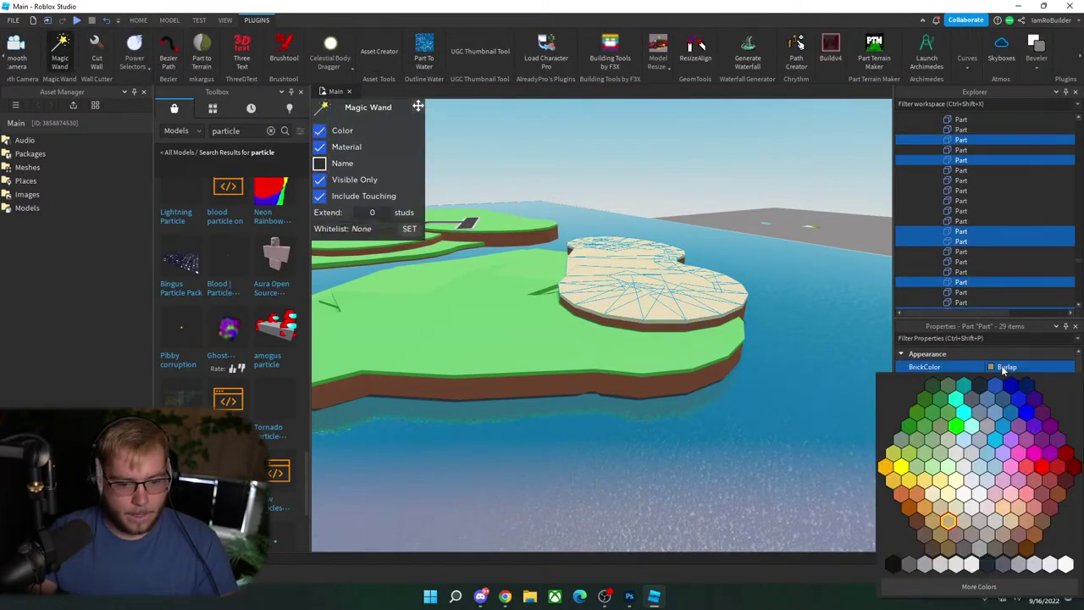
{"action": "left_click", "coordinate": [927, 429]}
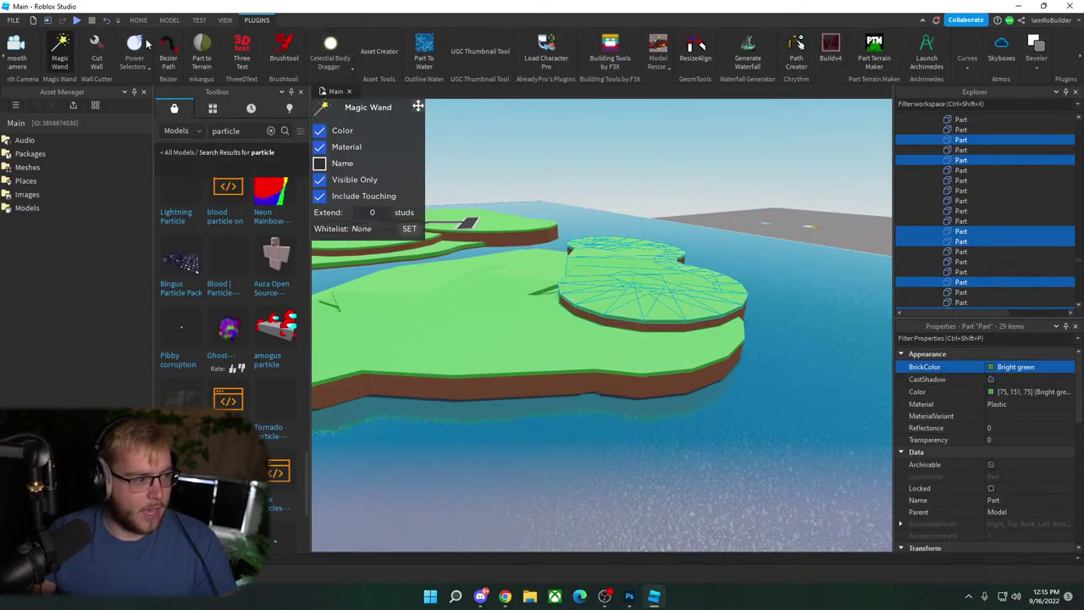
Step: Turn off Magic Wand, close the Toolbox and deselect the island parts
{"action": "left_click", "coordinate": [61, 51]}
{"action": "left_click", "coordinate": [304, 92]}
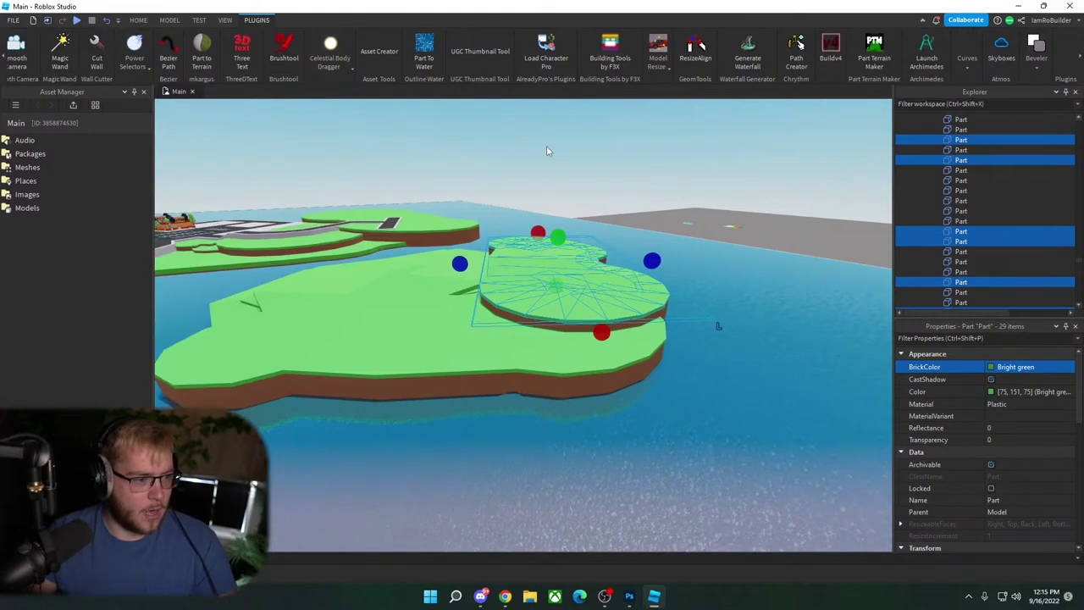
{"action": "left_click", "coordinate": [547, 146]}
Step: Rotate the Meet Freezer building to orientation 0, 180, 0 and reposition it beside the Temple on the grey platform
{"action": "right_click_drag", "start_coordinate": [426, 213], "coordinate": [633, 226]}
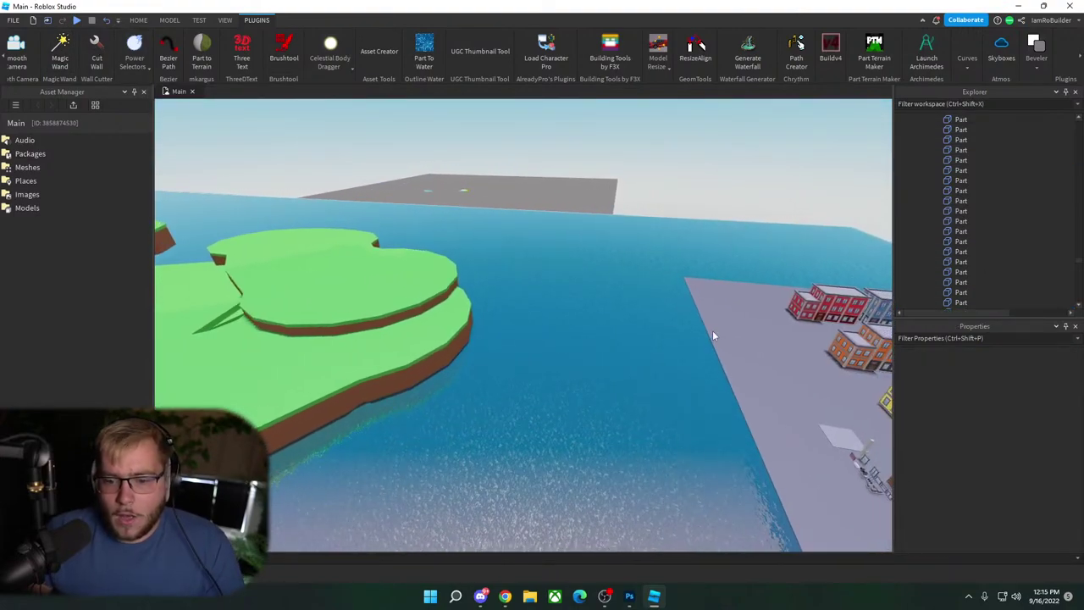
{"action": "right_click_drag", "start_coordinate": [713, 331], "coordinate": [713, 331]}
{"action": "key", "text": "w"}
{"action": "scroll", "coordinate": [714, 336], "scroll_direction": "up", "scroll_amount": 5}
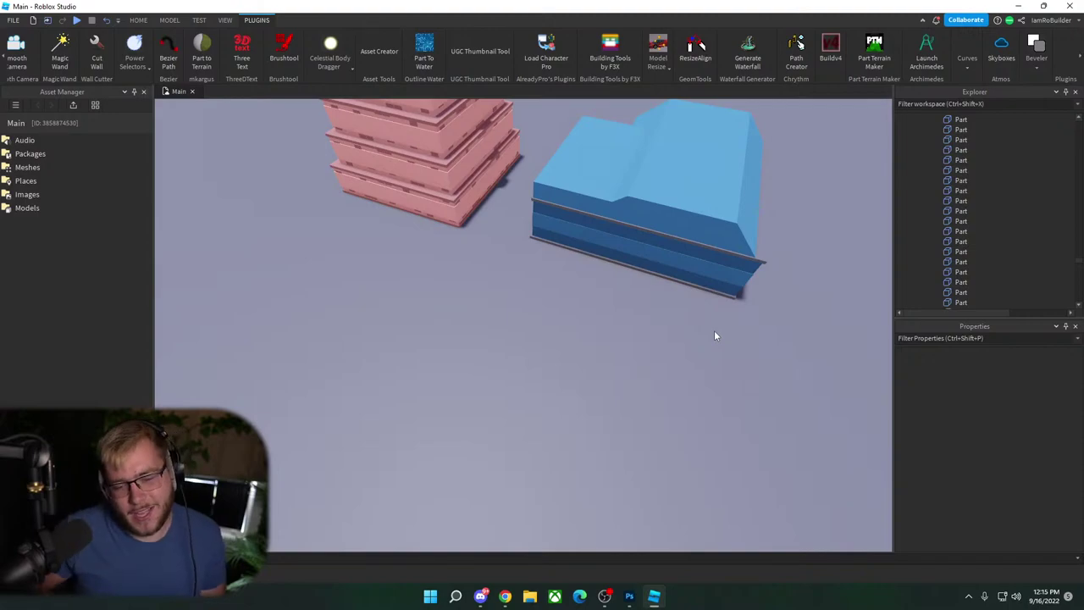
{"action": "left_click_drag", "start_coordinate": [603, 244], "coordinate": [672, 243]}
{"action": "right_click_drag", "start_coordinate": [673, 242], "coordinate": [677, 247]}
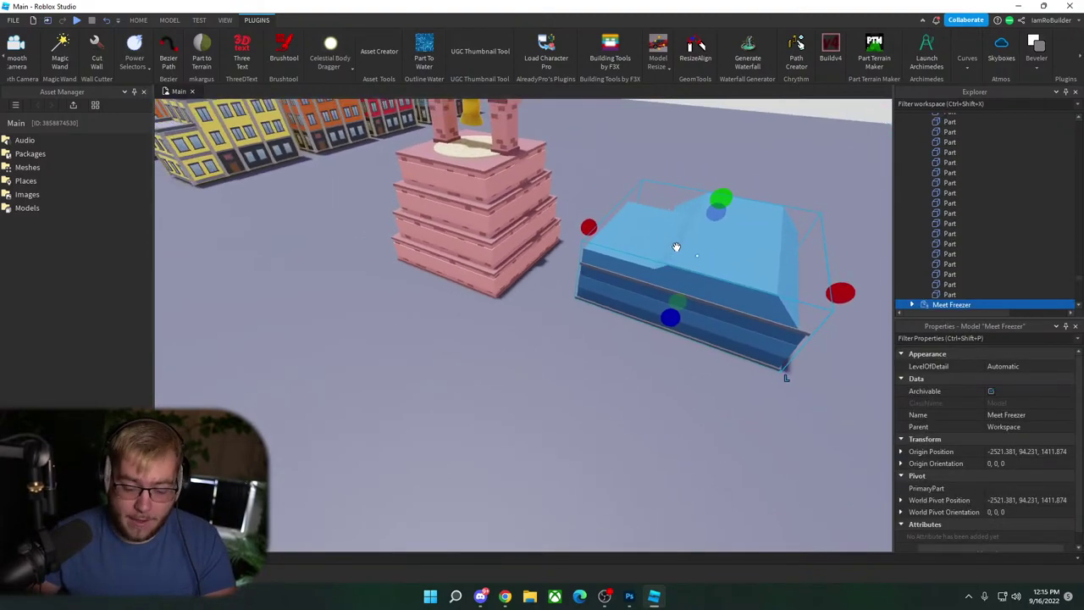
{"action": "key", "text": "ctrl+r"}
{"action": "key", "text": "ctrl+r"}
{"action": "left_click_drag", "start_coordinate": [704, 317], "coordinate": [679, 315]}
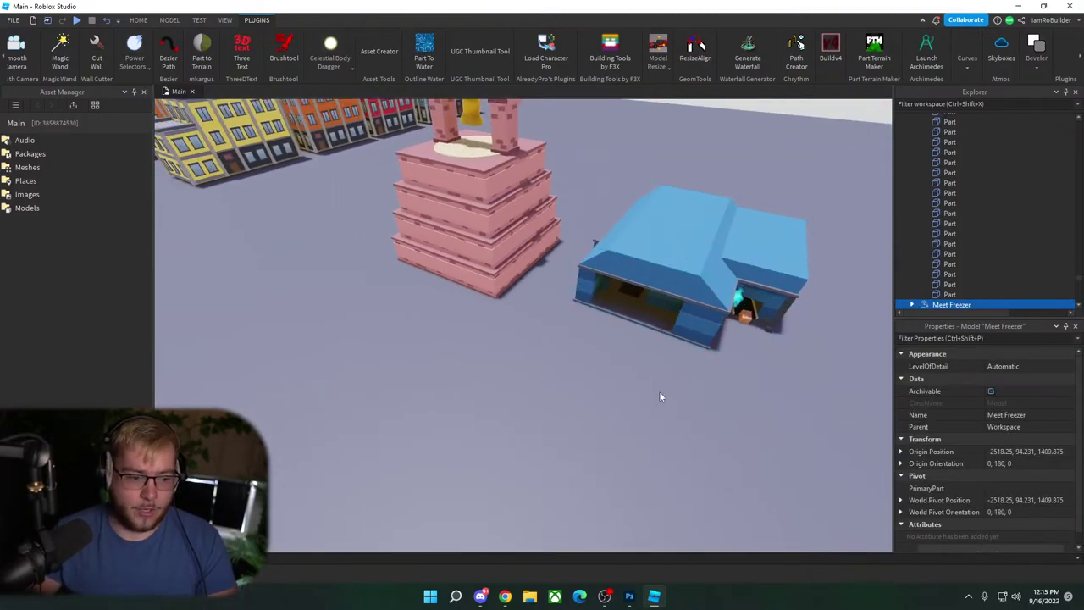
Step: Examine the Meet Freezer's entrance and interior, and look over the whole map from the platform
{"action": "left_click", "coordinate": [659, 391]}
{"action": "right_click_drag", "start_coordinate": [566, 345], "coordinate": [567, 347]}
{"action": "key", "text": "w"}
{"action": "scroll", "coordinate": [566, 347], "scroll_direction": "up", "scroll_amount": 10}
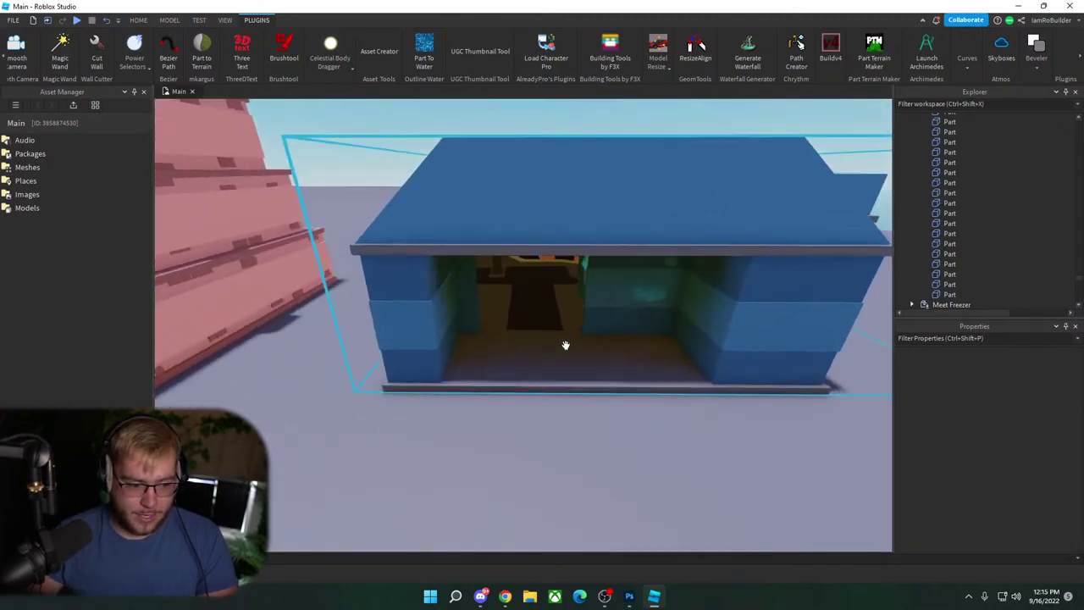
{"action": "scroll", "coordinate": [565, 345], "scroll_direction": "up", "scroll_amount": 10}
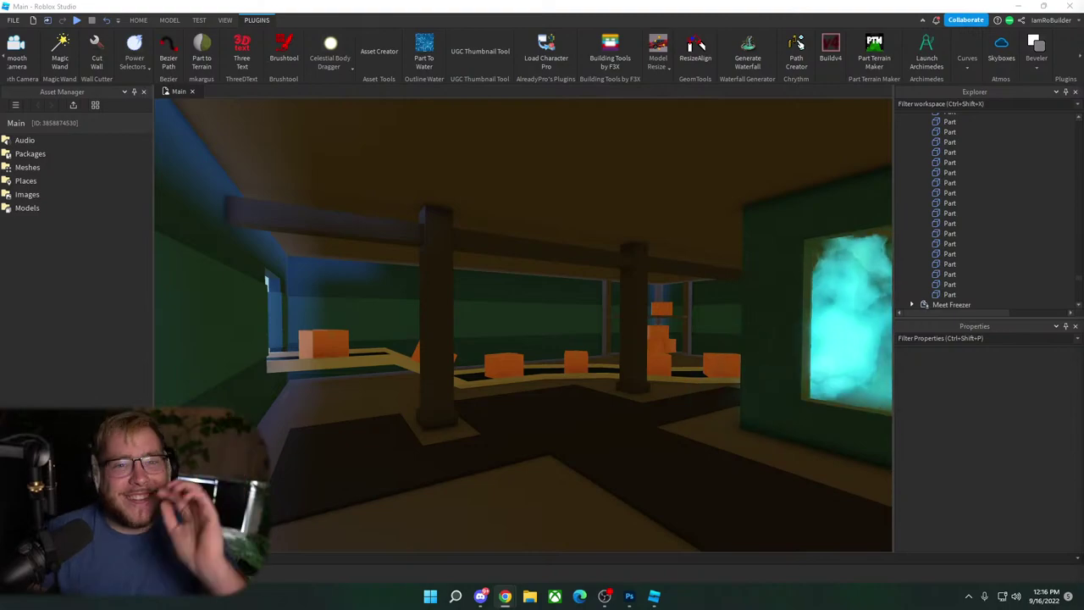
{"action": "right_click_drag", "start_coordinate": [640, 380], "coordinate": [641, 383]}
{"action": "key", "text": "w"}
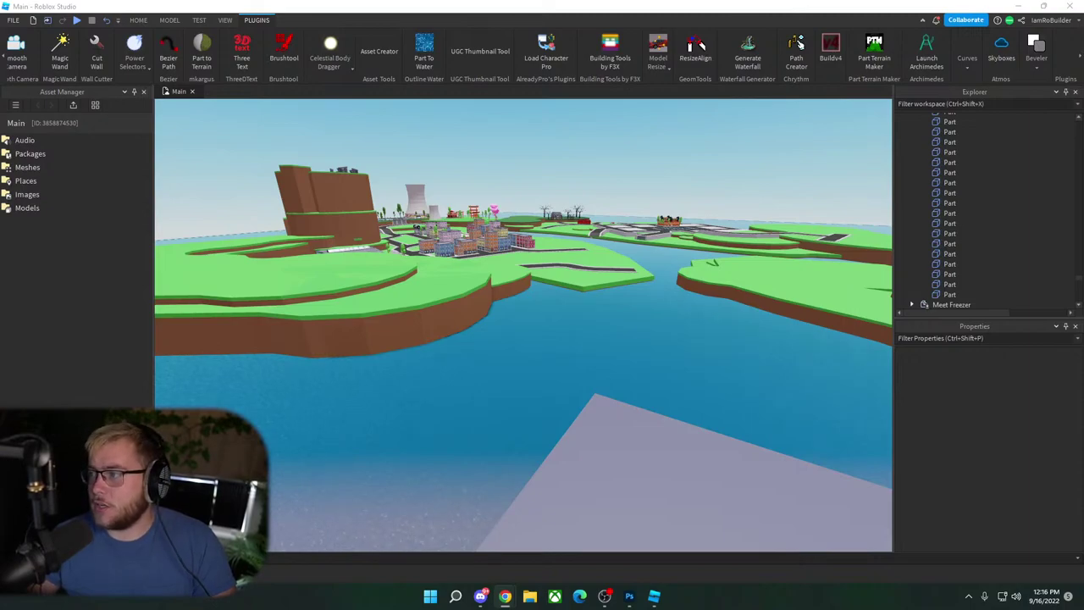
{"action": "key", "text": "alt+Tab"}
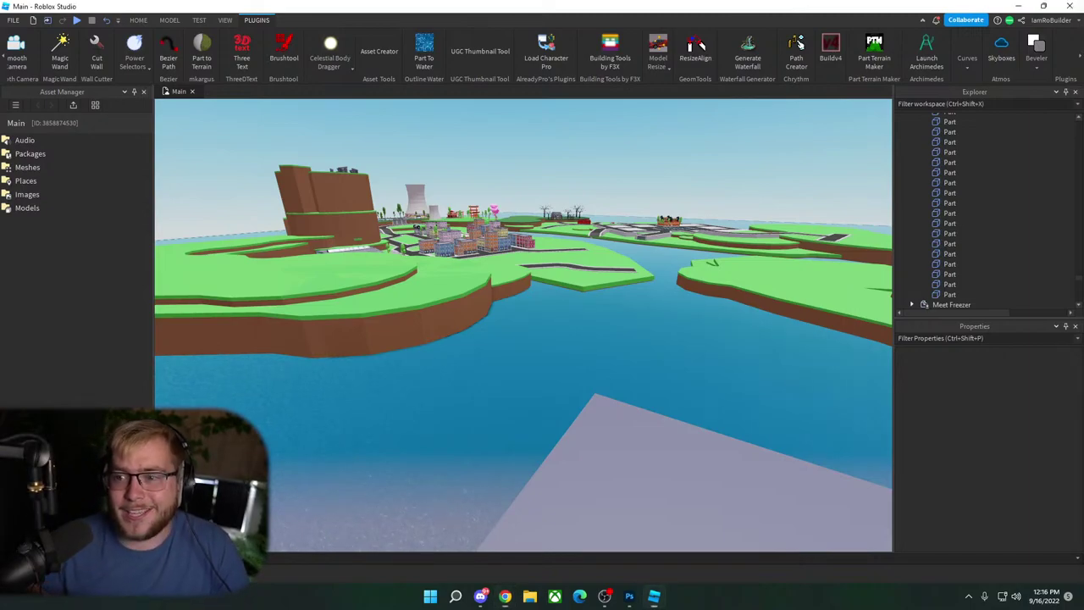